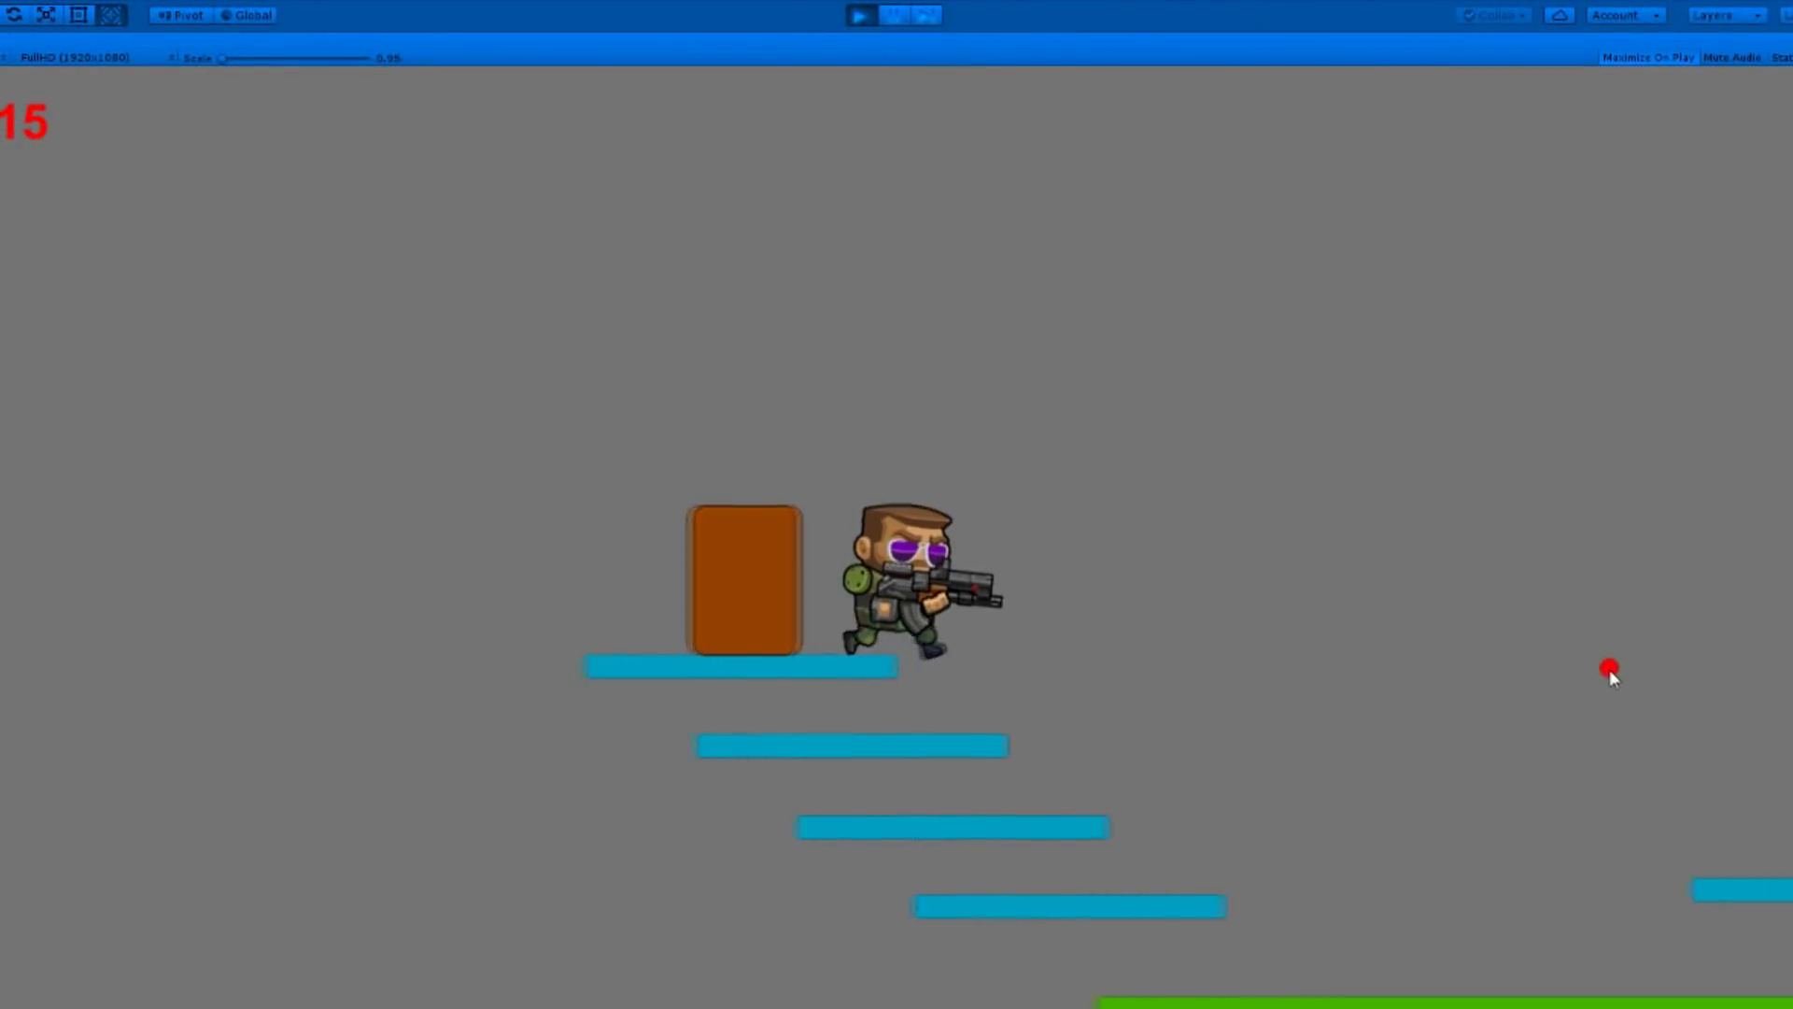
# Step: Run the soldier right, shoot down the red enemy, then turn him back left
pyautogui.press('d')
pyautogui.press('d')
pyautogui.moveTo(1394, 621); pyautogui.dragTo(1314, 556)
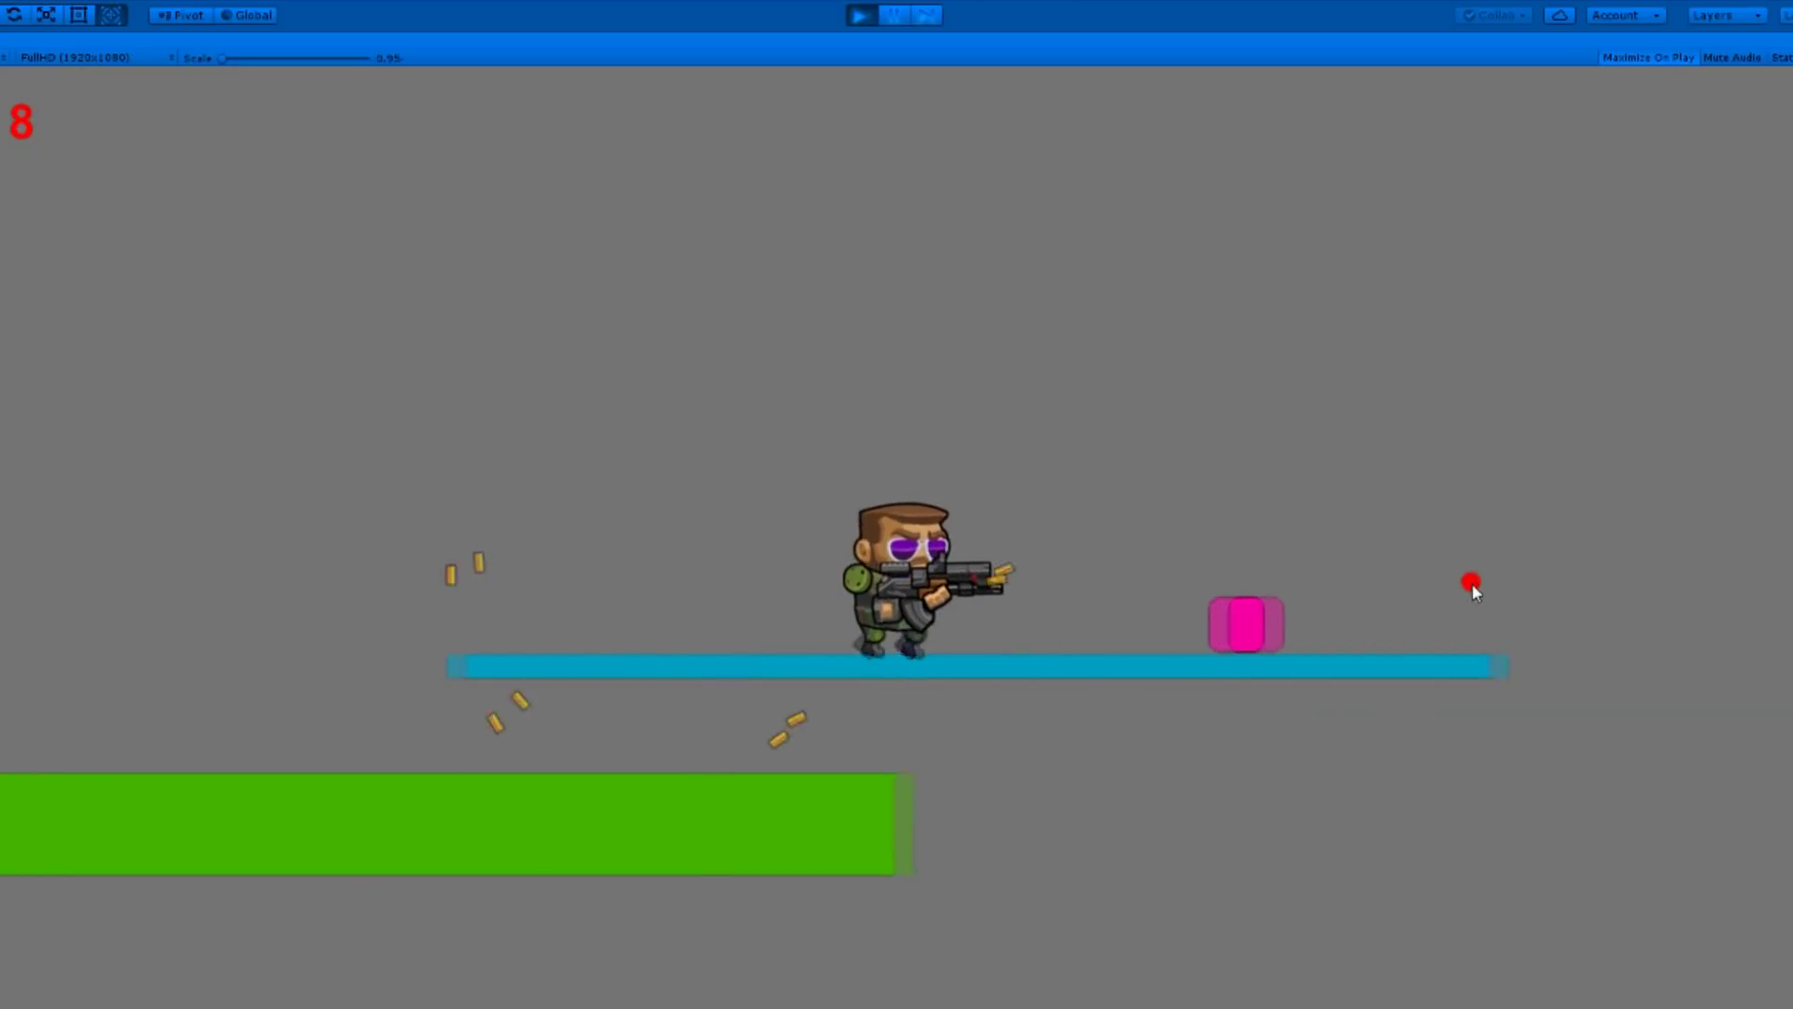
pyautogui.press('a')
pyautogui.press('a')
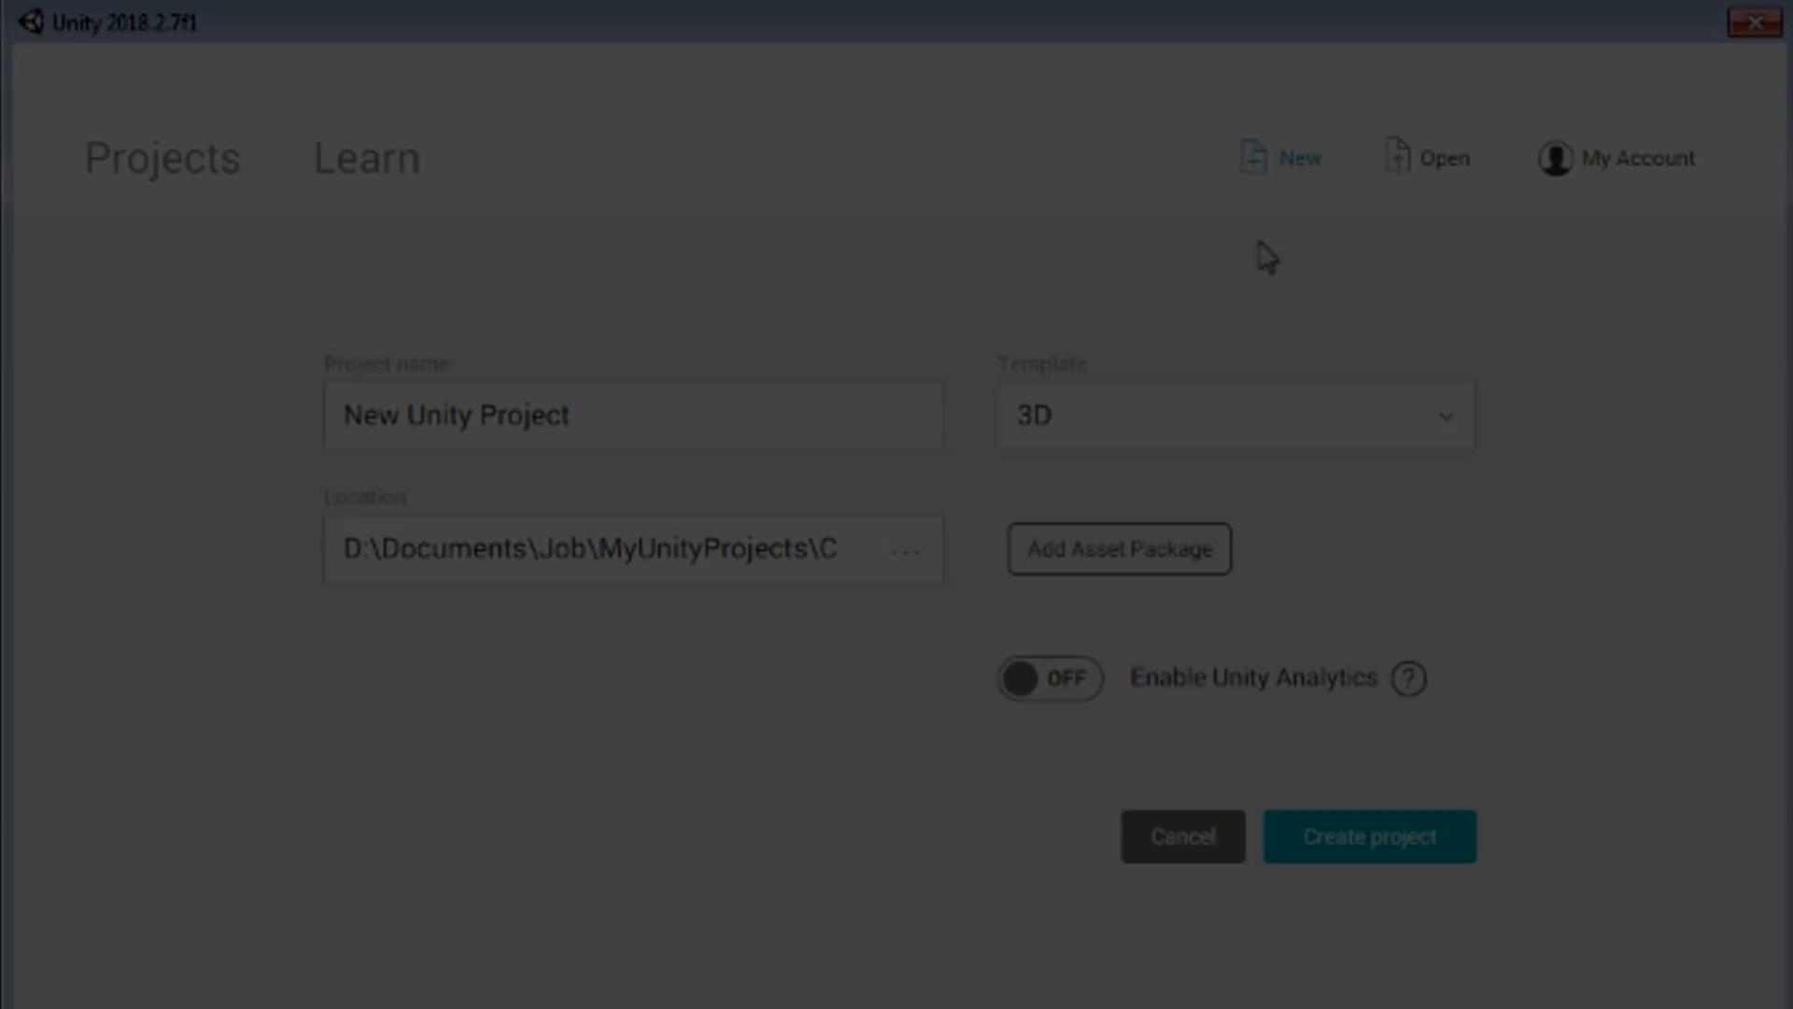
pyautogui.click(1135, 437)
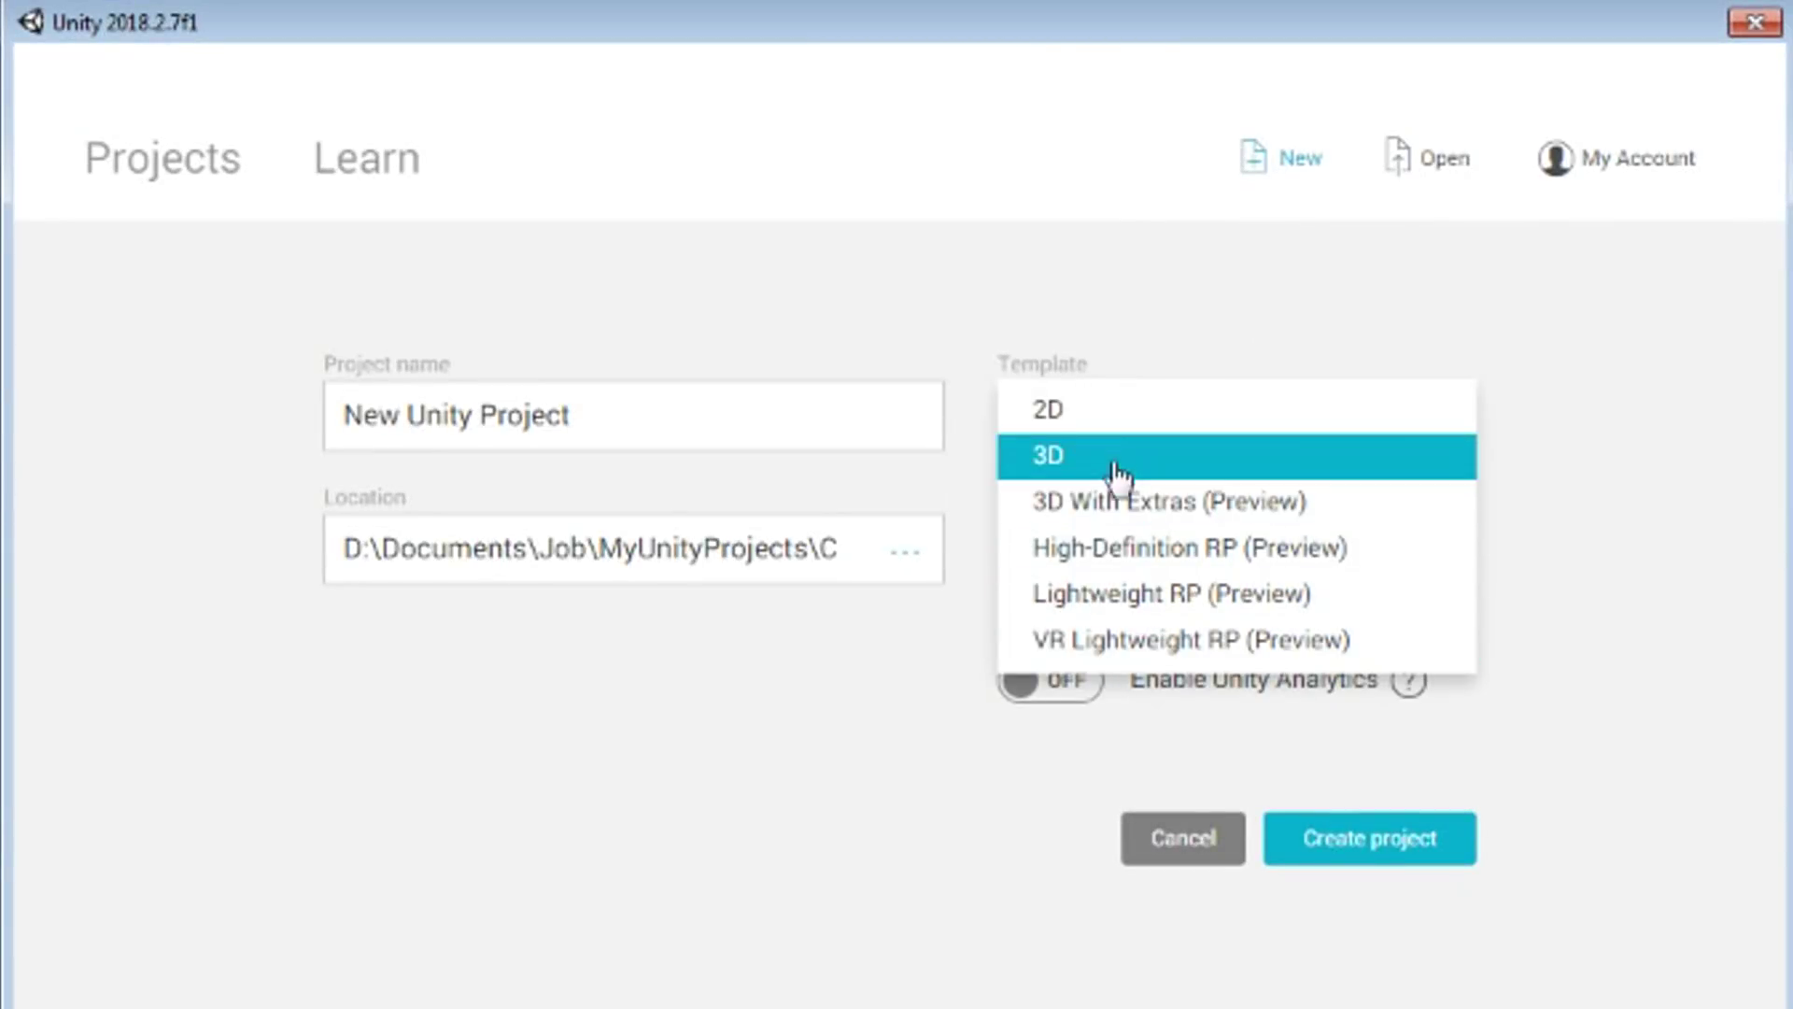
# Step: Create a 2D project named Platformer with the Playmaker asset package included
pyautogui.click(1117, 411)
pyautogui.click(816, 411)
pyautogui.hotkey('ctrl', 'a')
pyautogui.write('Play')
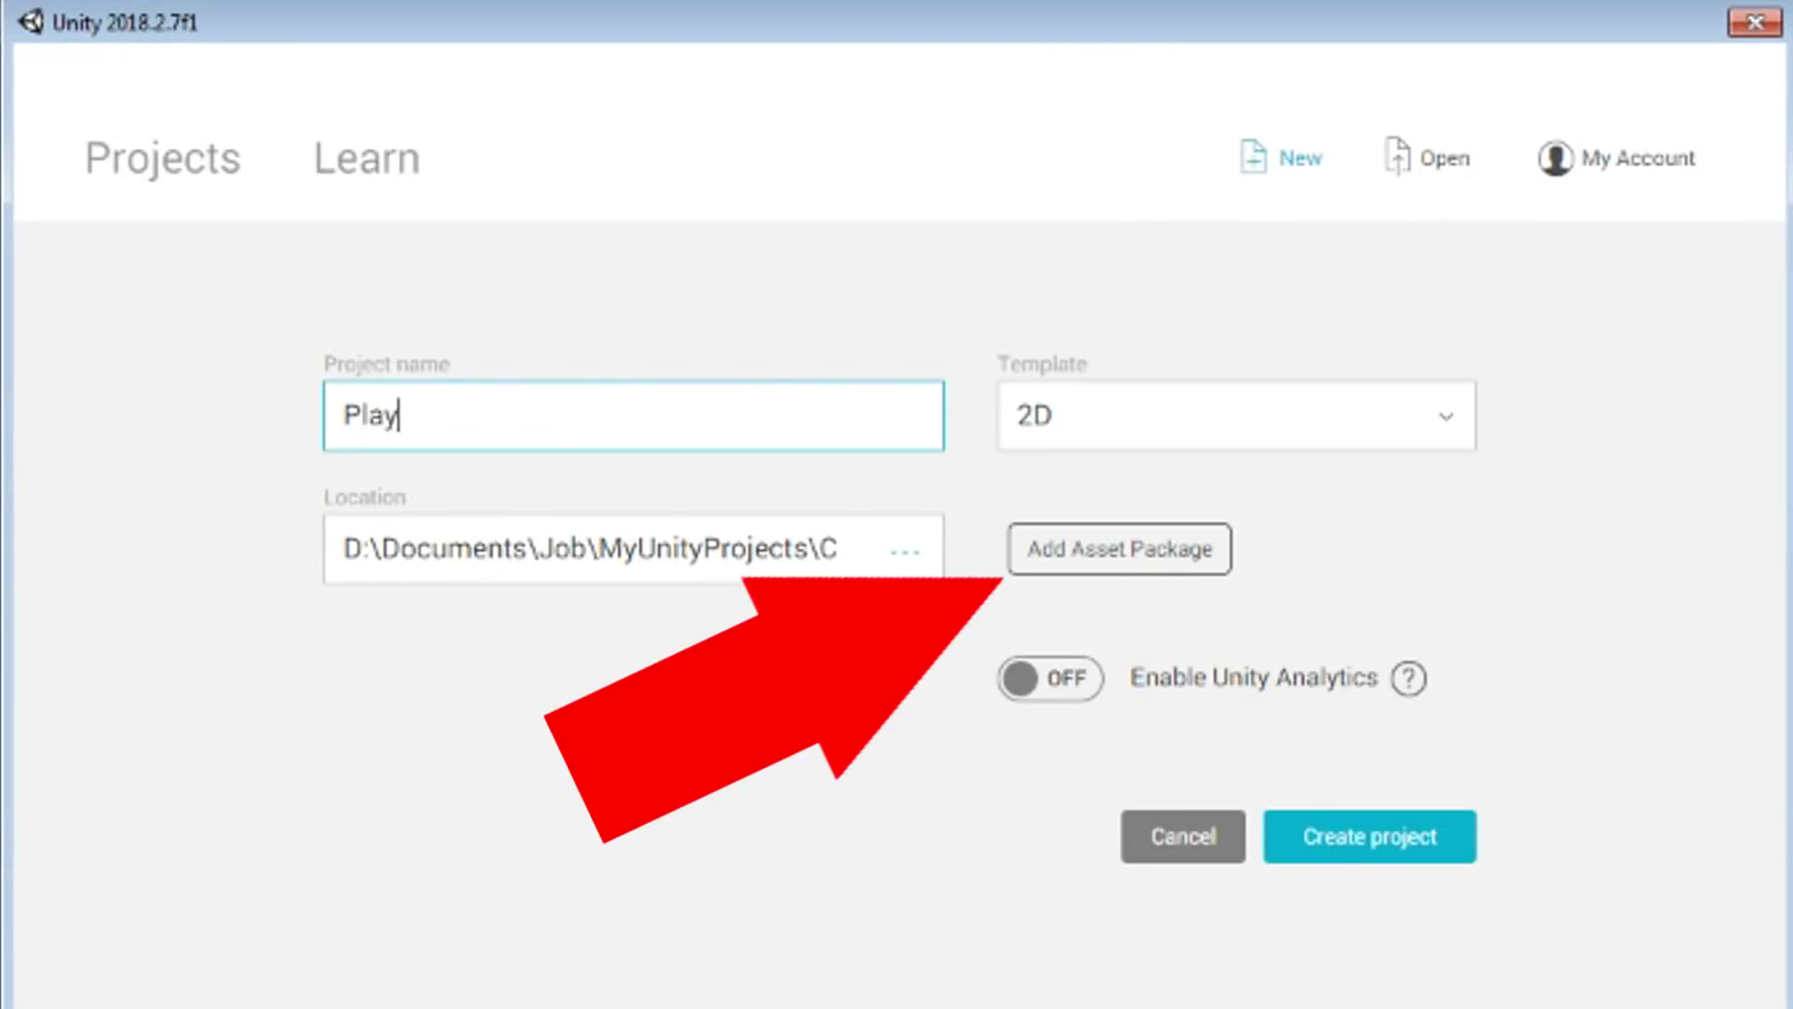
pyautogui.write('former')
pyautogui.click(1120, 548)
pyautogui.click(612, 364)
pyautogui.moveTo(1186, 392)
pyautogui.mouseDown()
pyautogui.moveTo(1189, 480)
pyautogui.moveTo(1161, 184)
pyautogui.mouseUp()
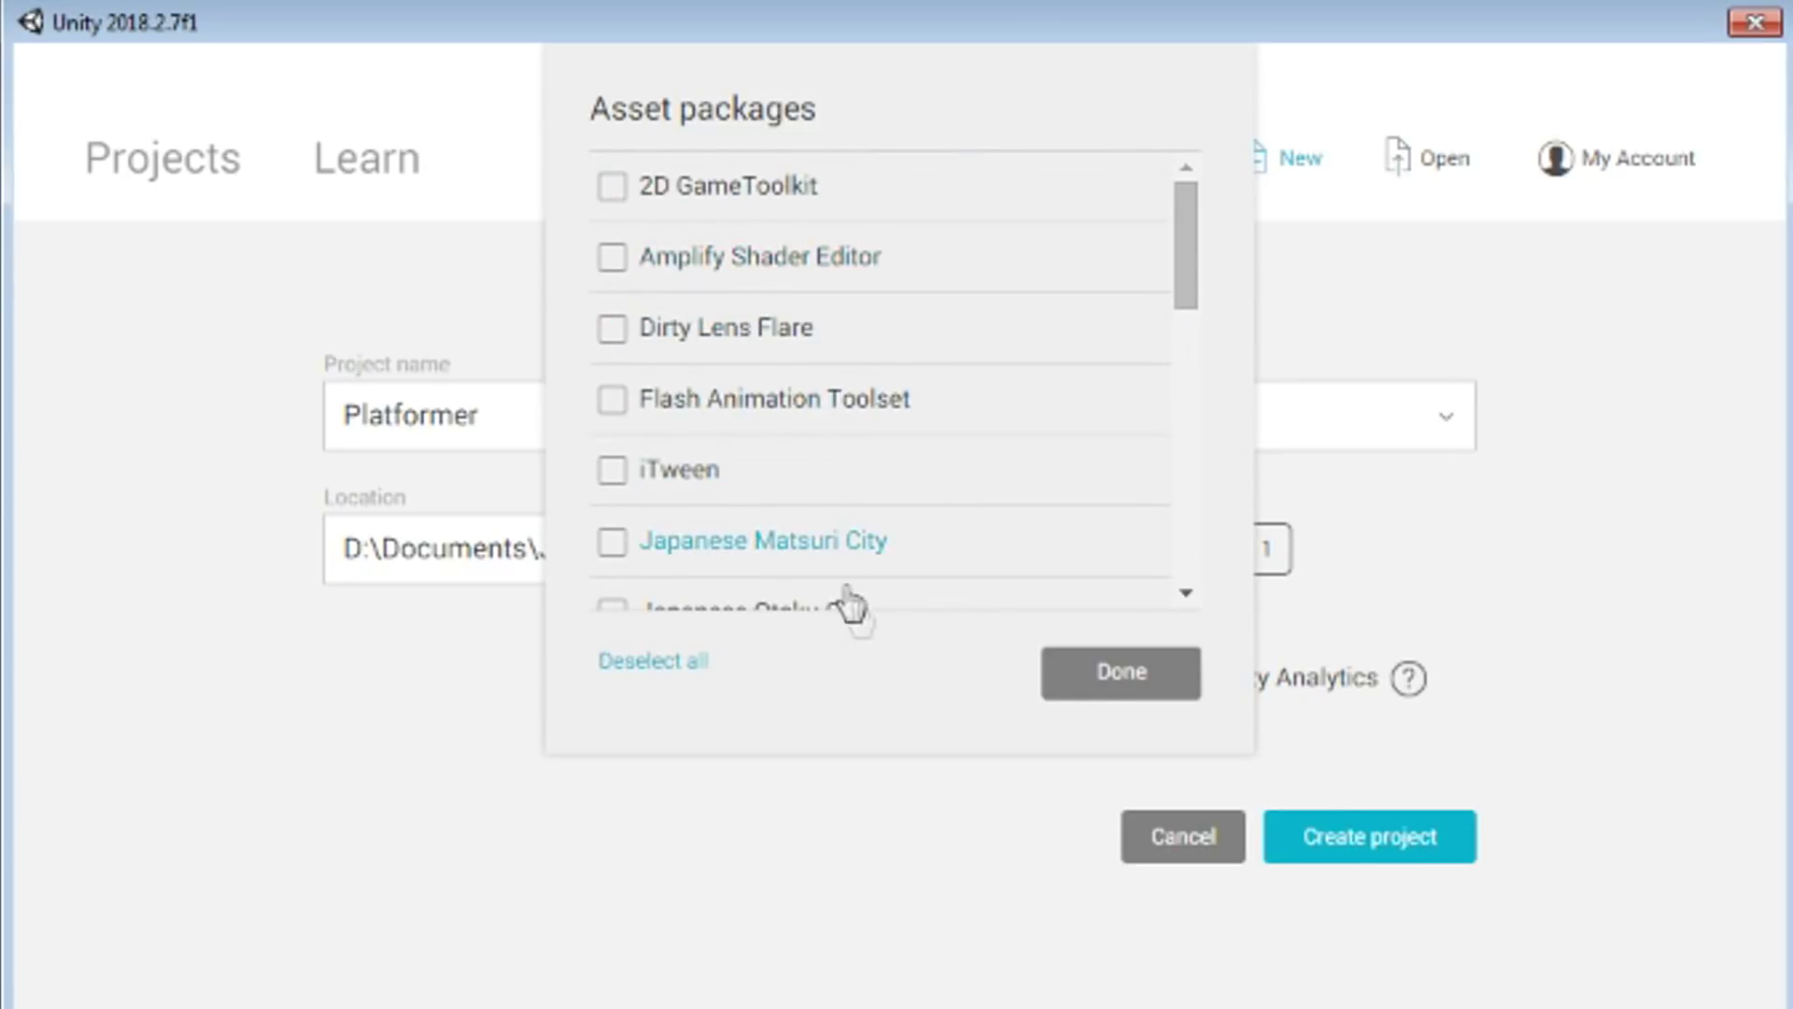
pyautogui.click(1116, 687)
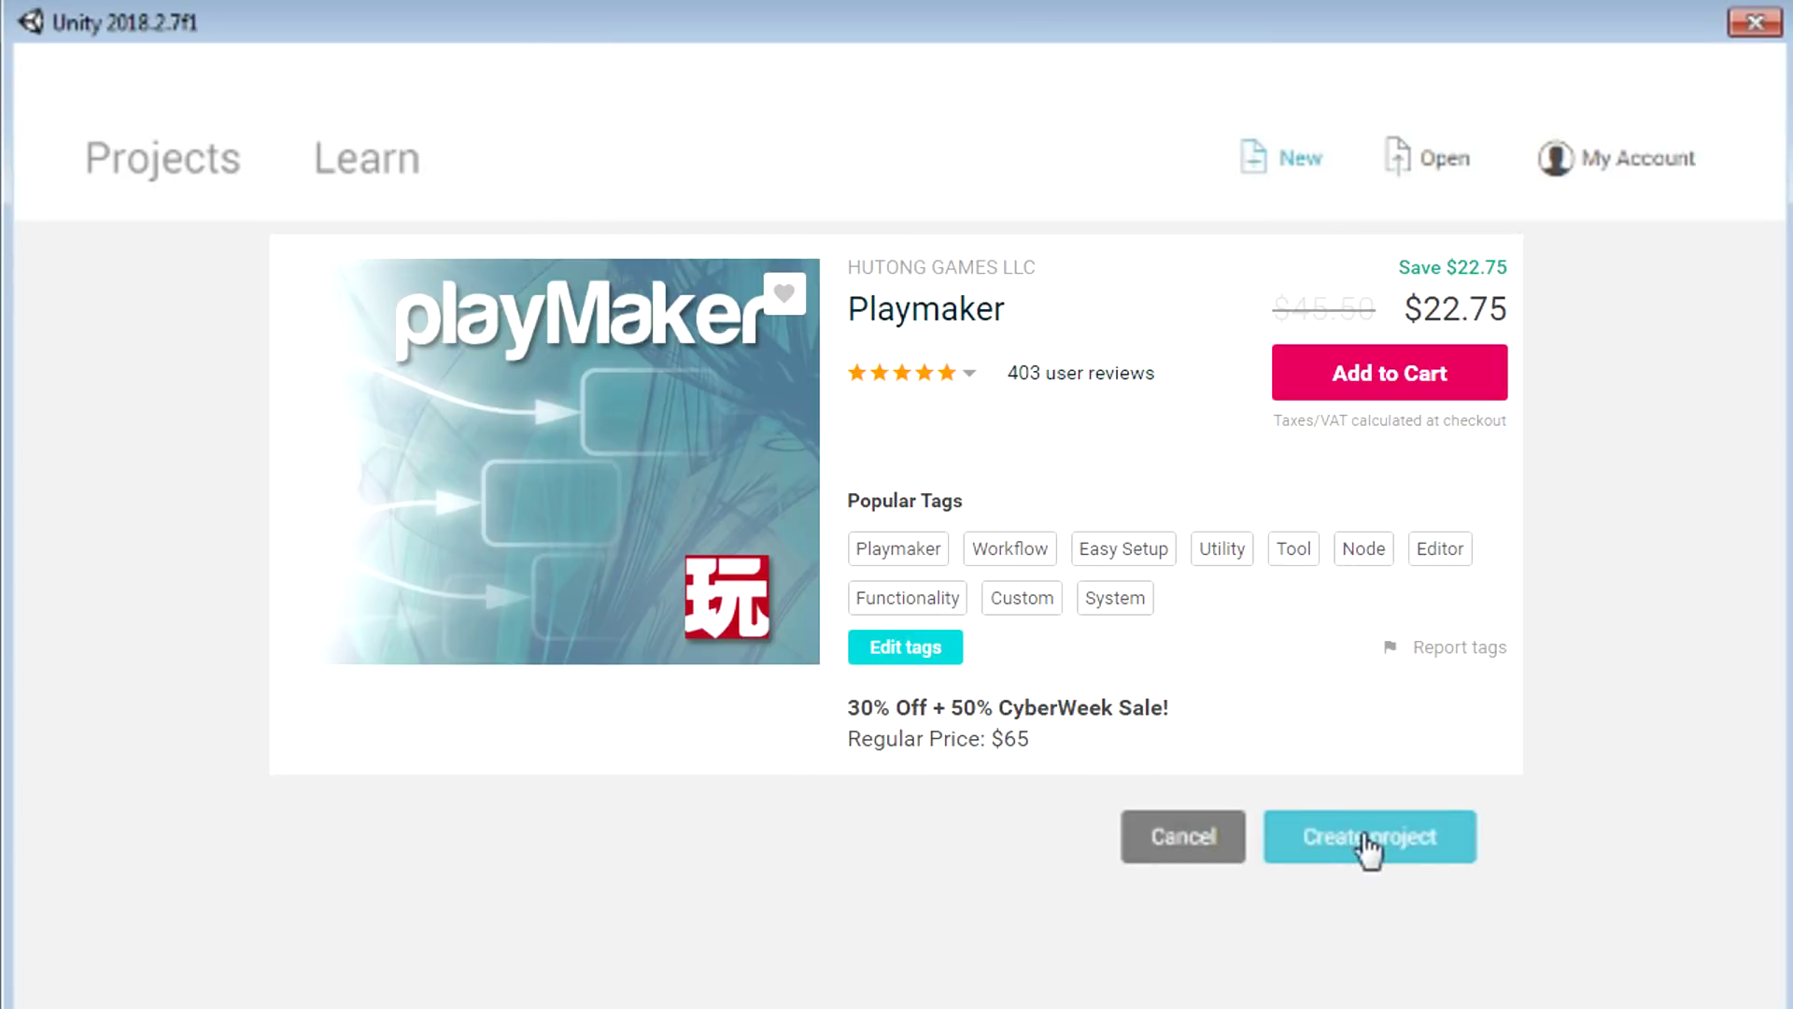
pyautogui.click(1364, 844)
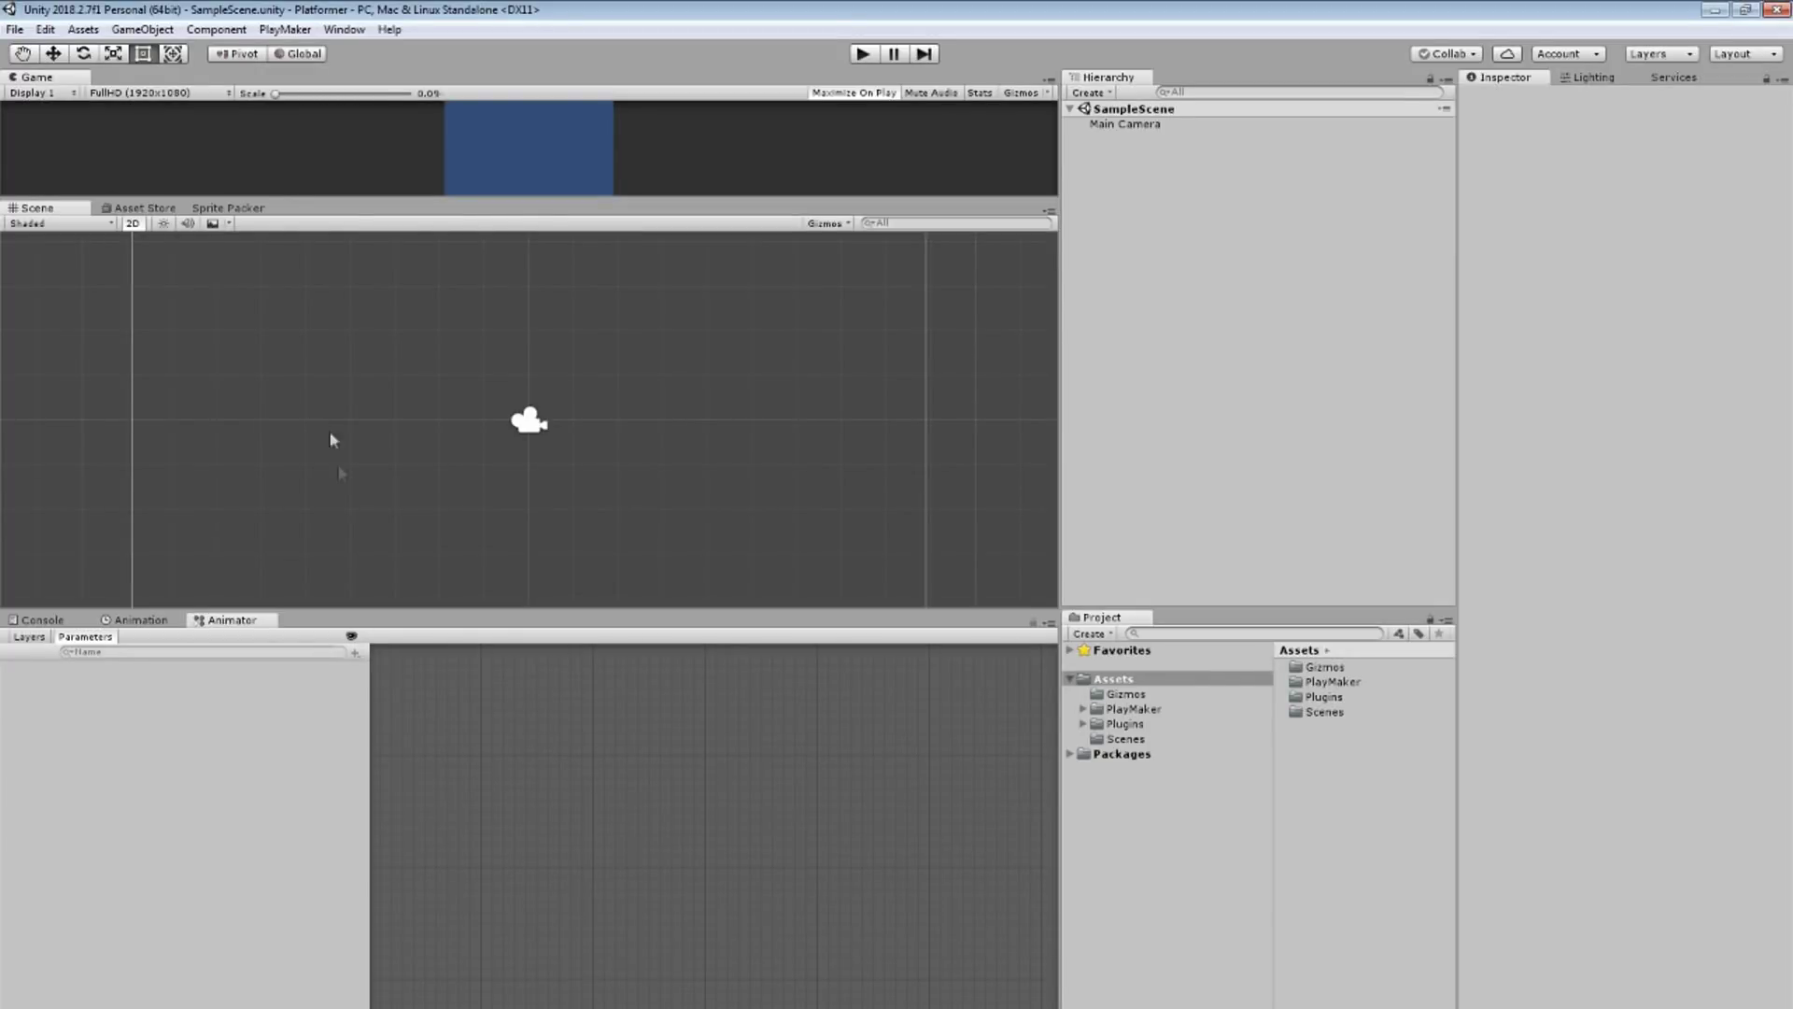
# Step: Open the PlayMaker Editor, dismiss its welcome screen, and drag the Dude sprite into the scene
pyautogui.click(287, 29)
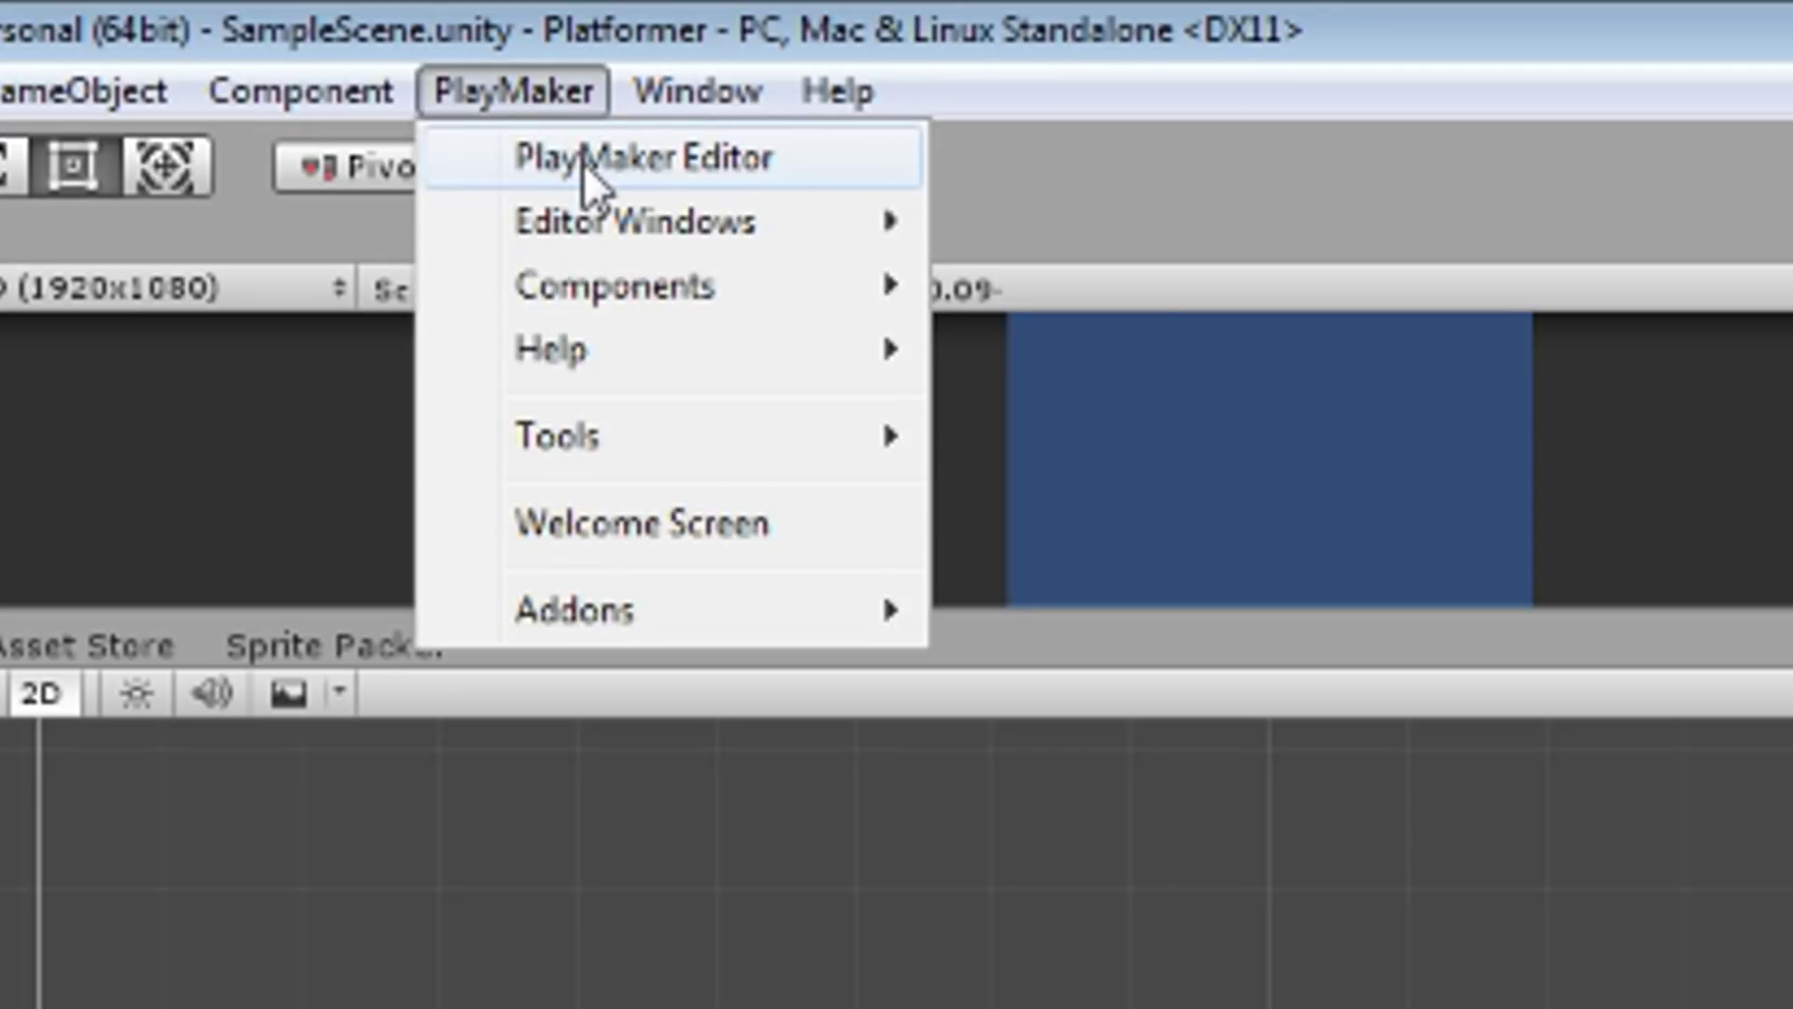
pyautogui.click(307, 54)
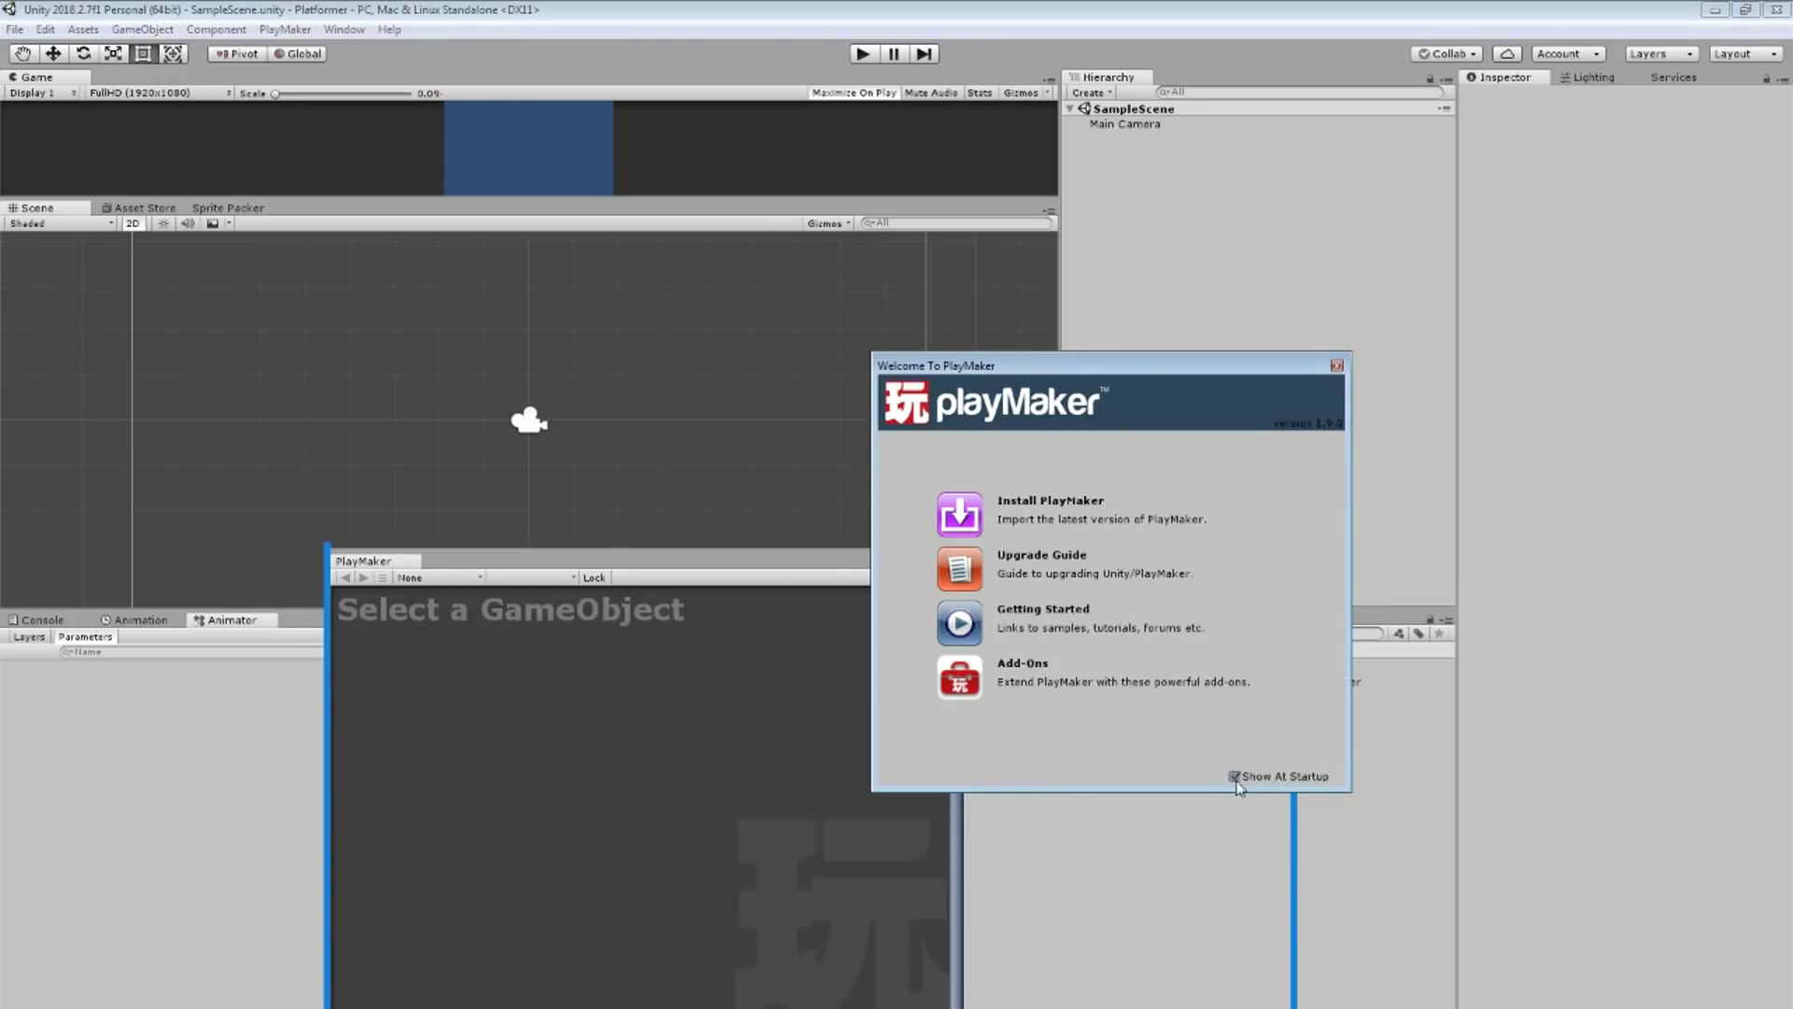
pyautogui.click(1337, 367)
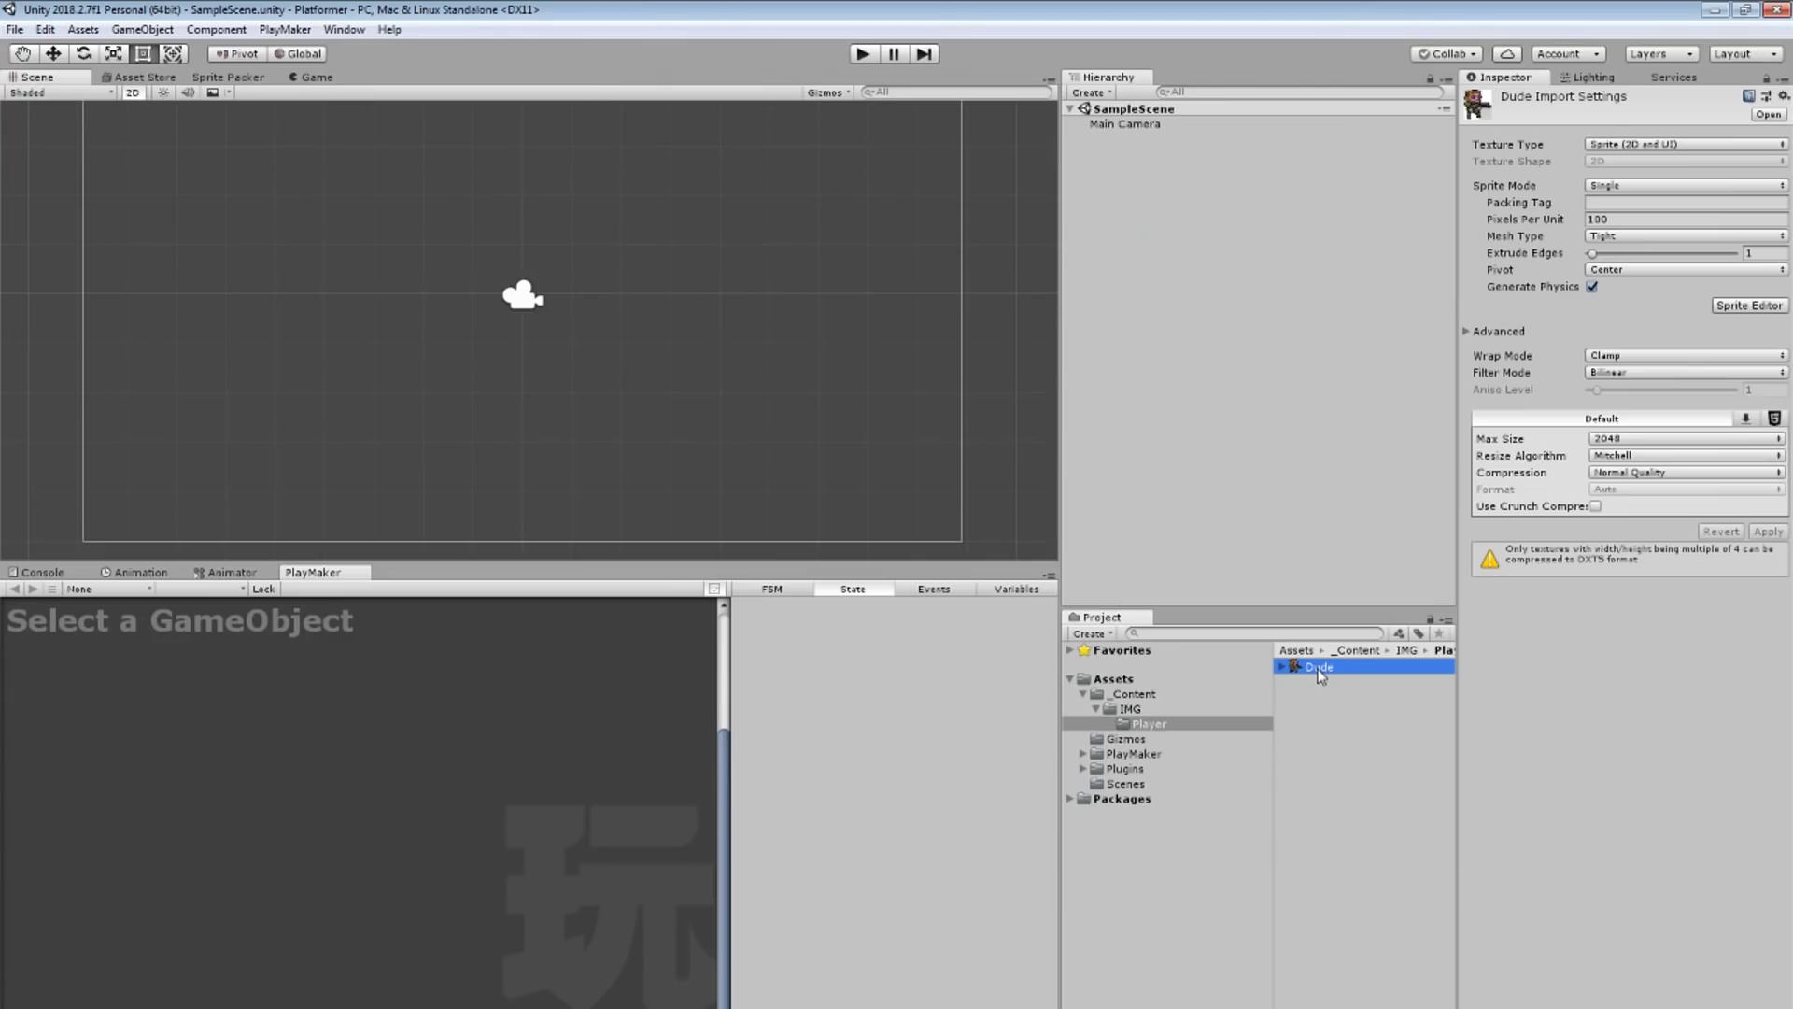
pyautogui.moveTo(1318, 669); pyautogui.dragTo(598, 366)
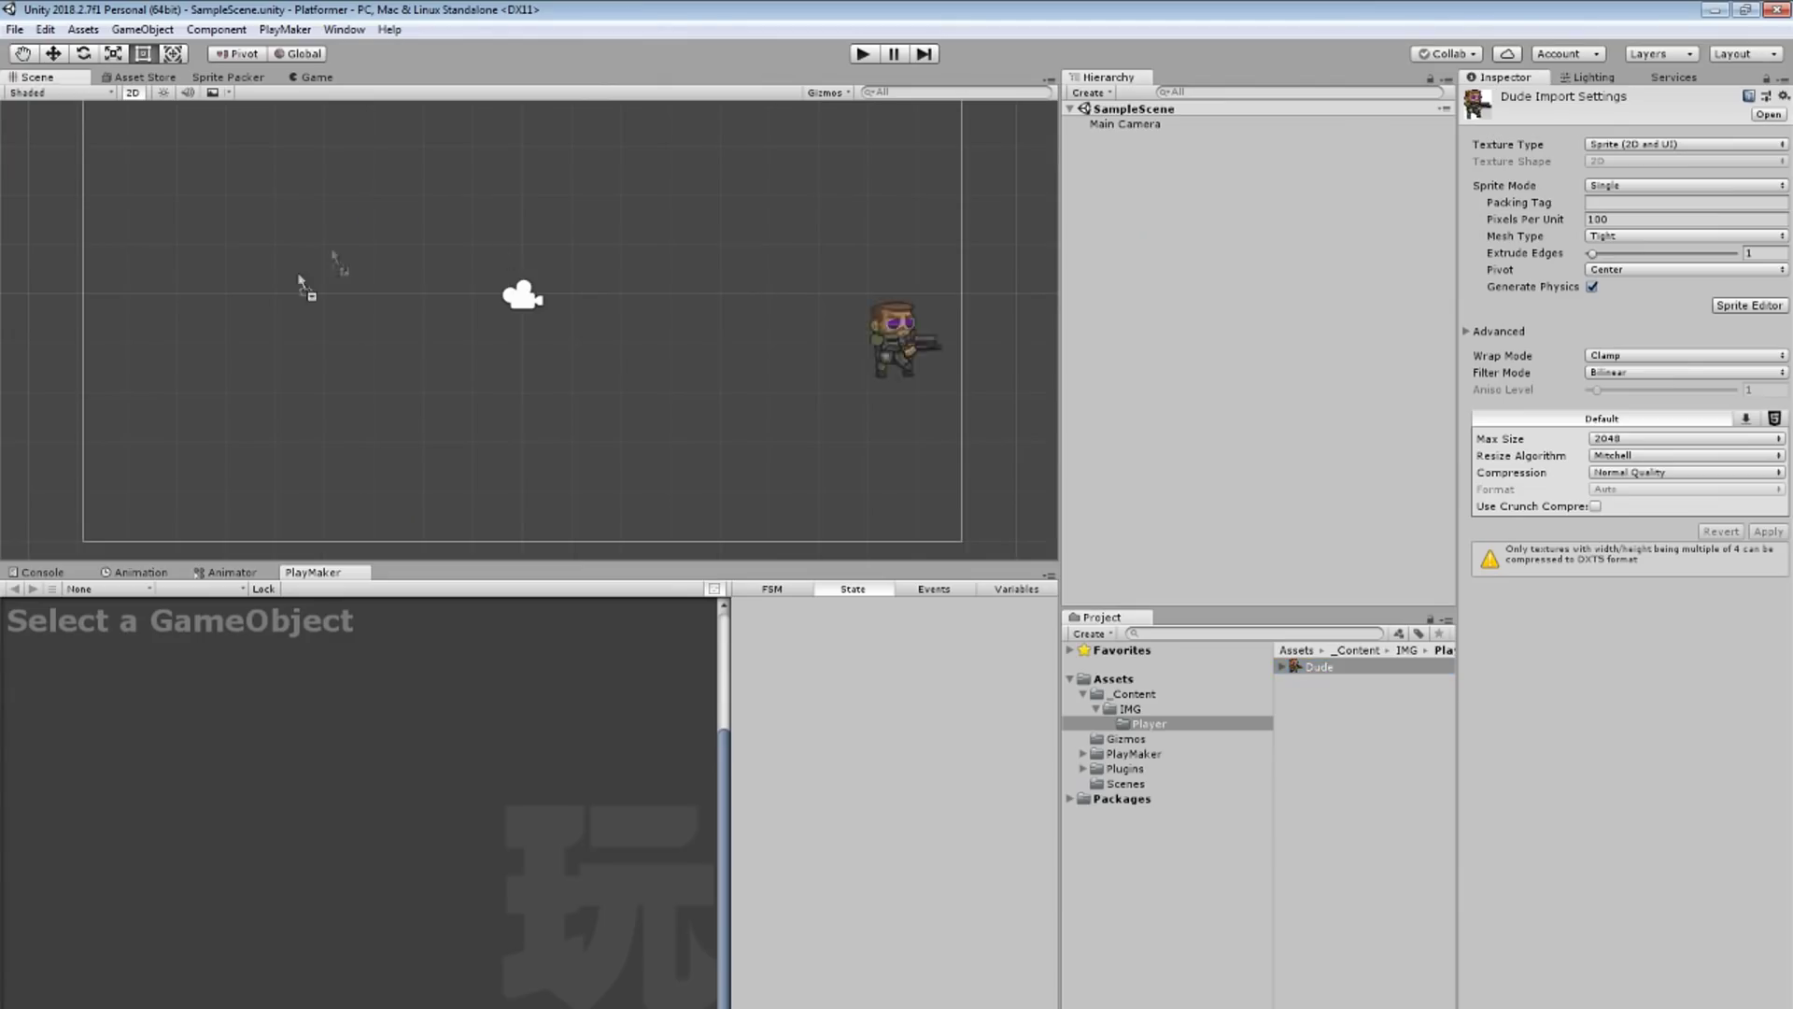
# Step: Move Dude onto the camera position and test-play the scene
pyautogui.moveTo(631, 353); pyautogui.dragTo(553, 271)
pyautogui.click(863, 53)
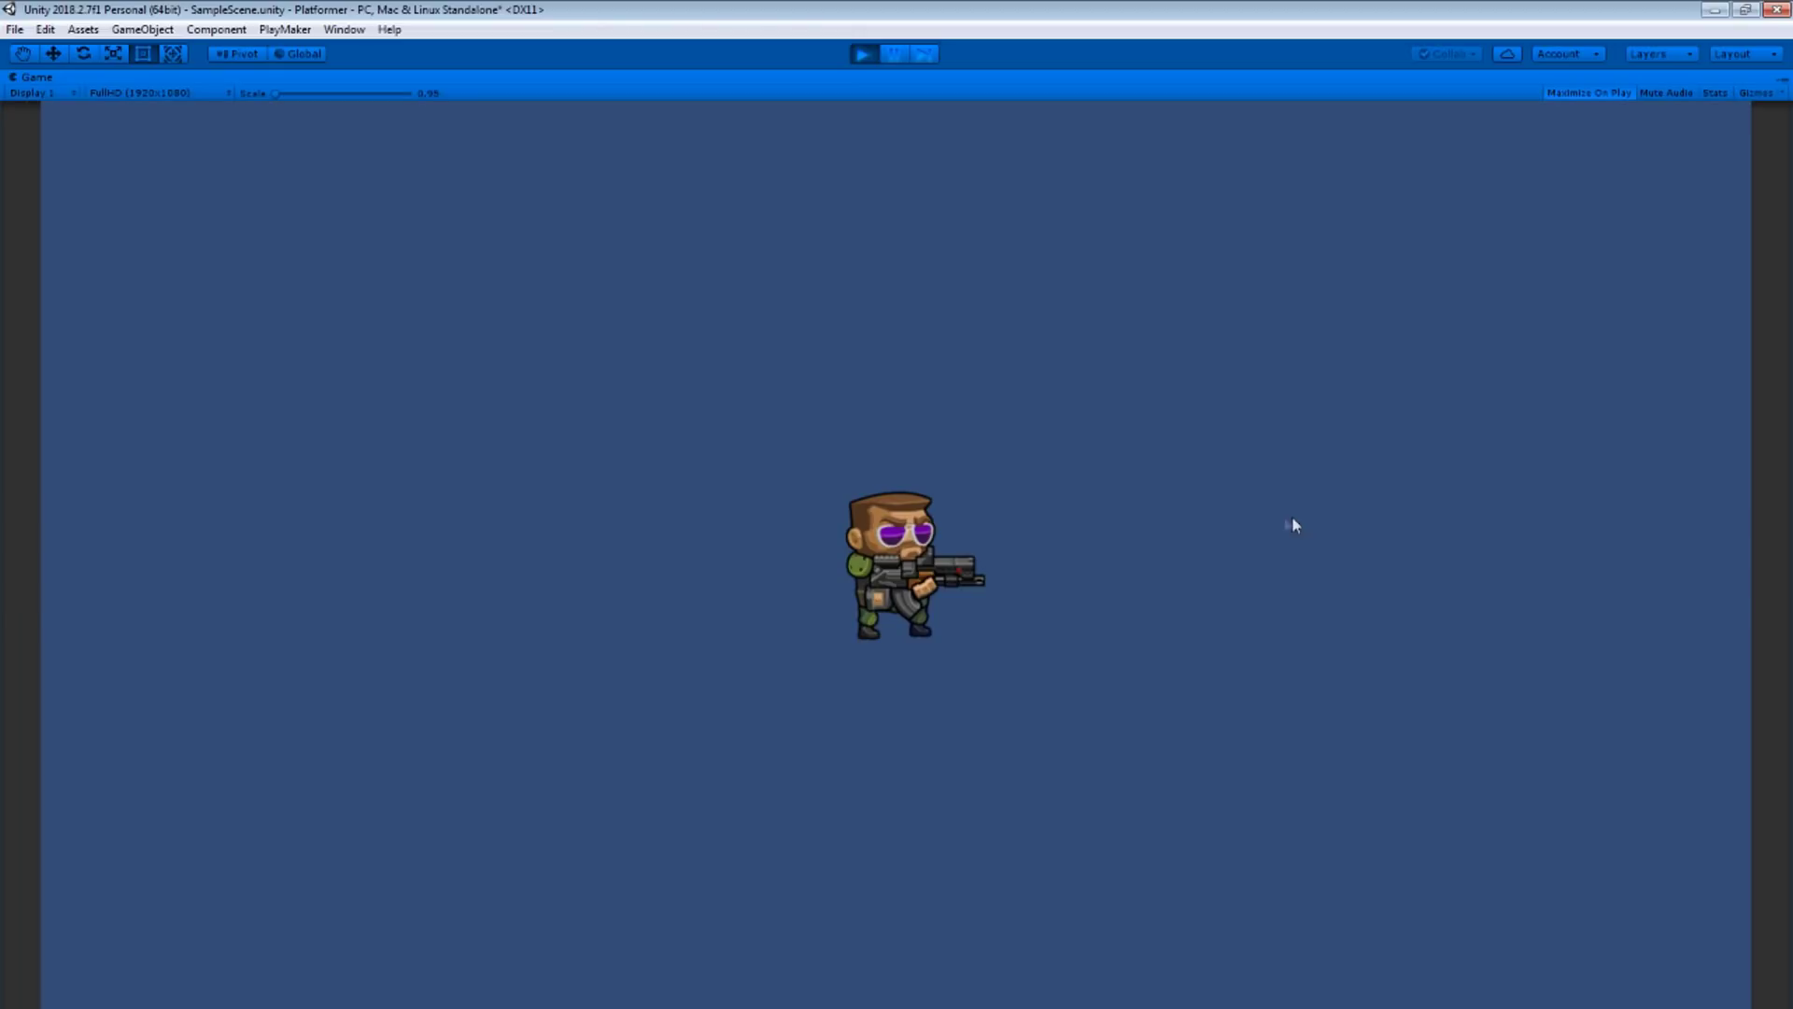
pyautogui.click(864, 54)
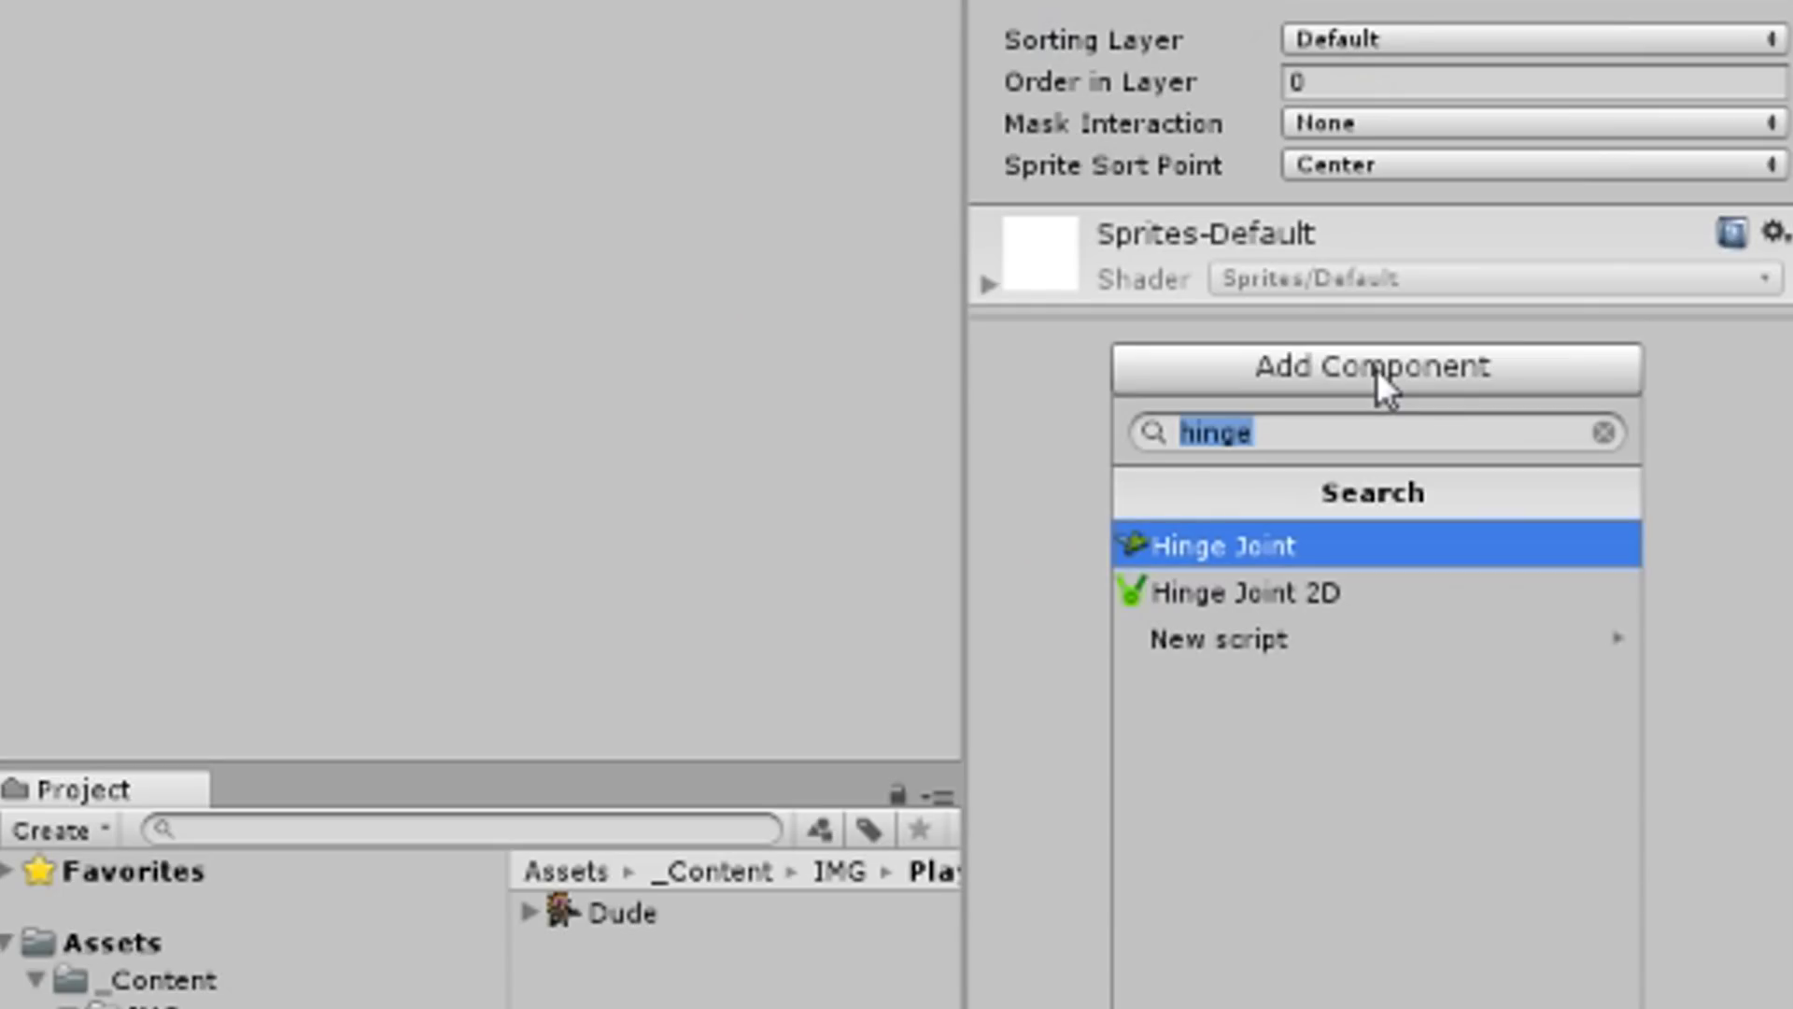
# Step: Add a Rigidbody 2D component to Dude via the component search
pyautogui.write('rigi')
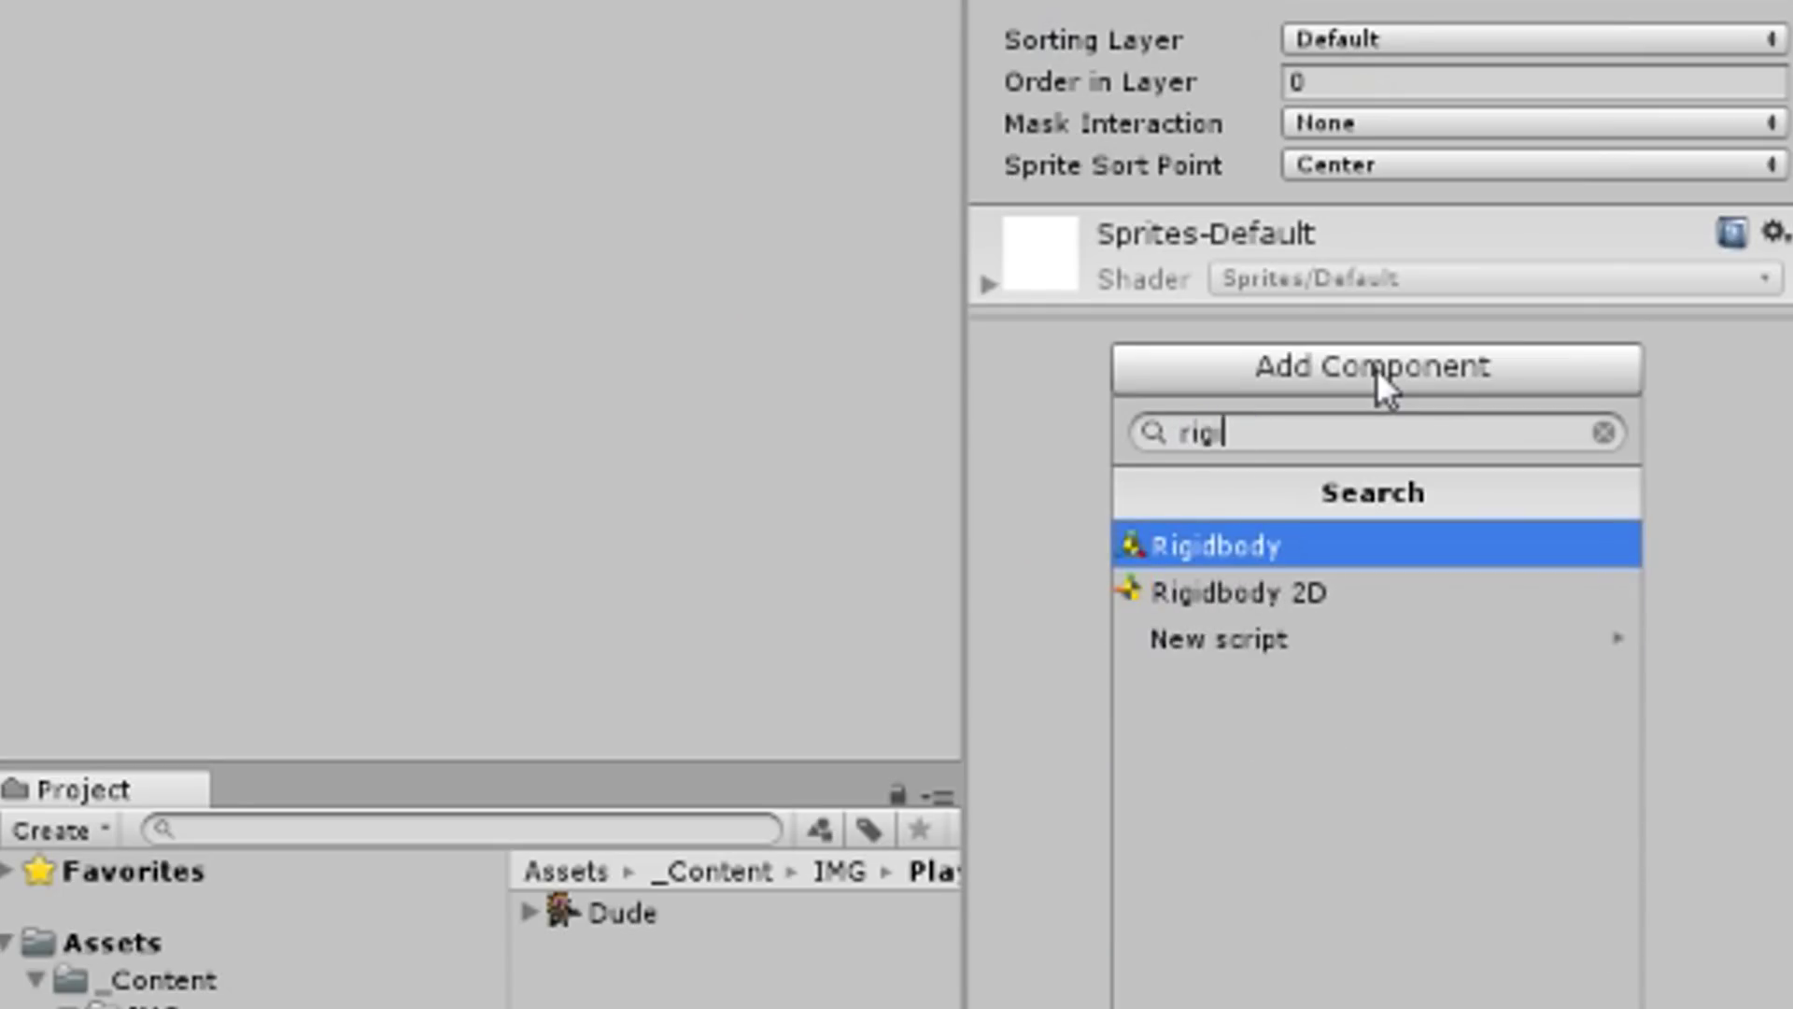
pyautogui.press('Down')
pyautogui.press('Return')
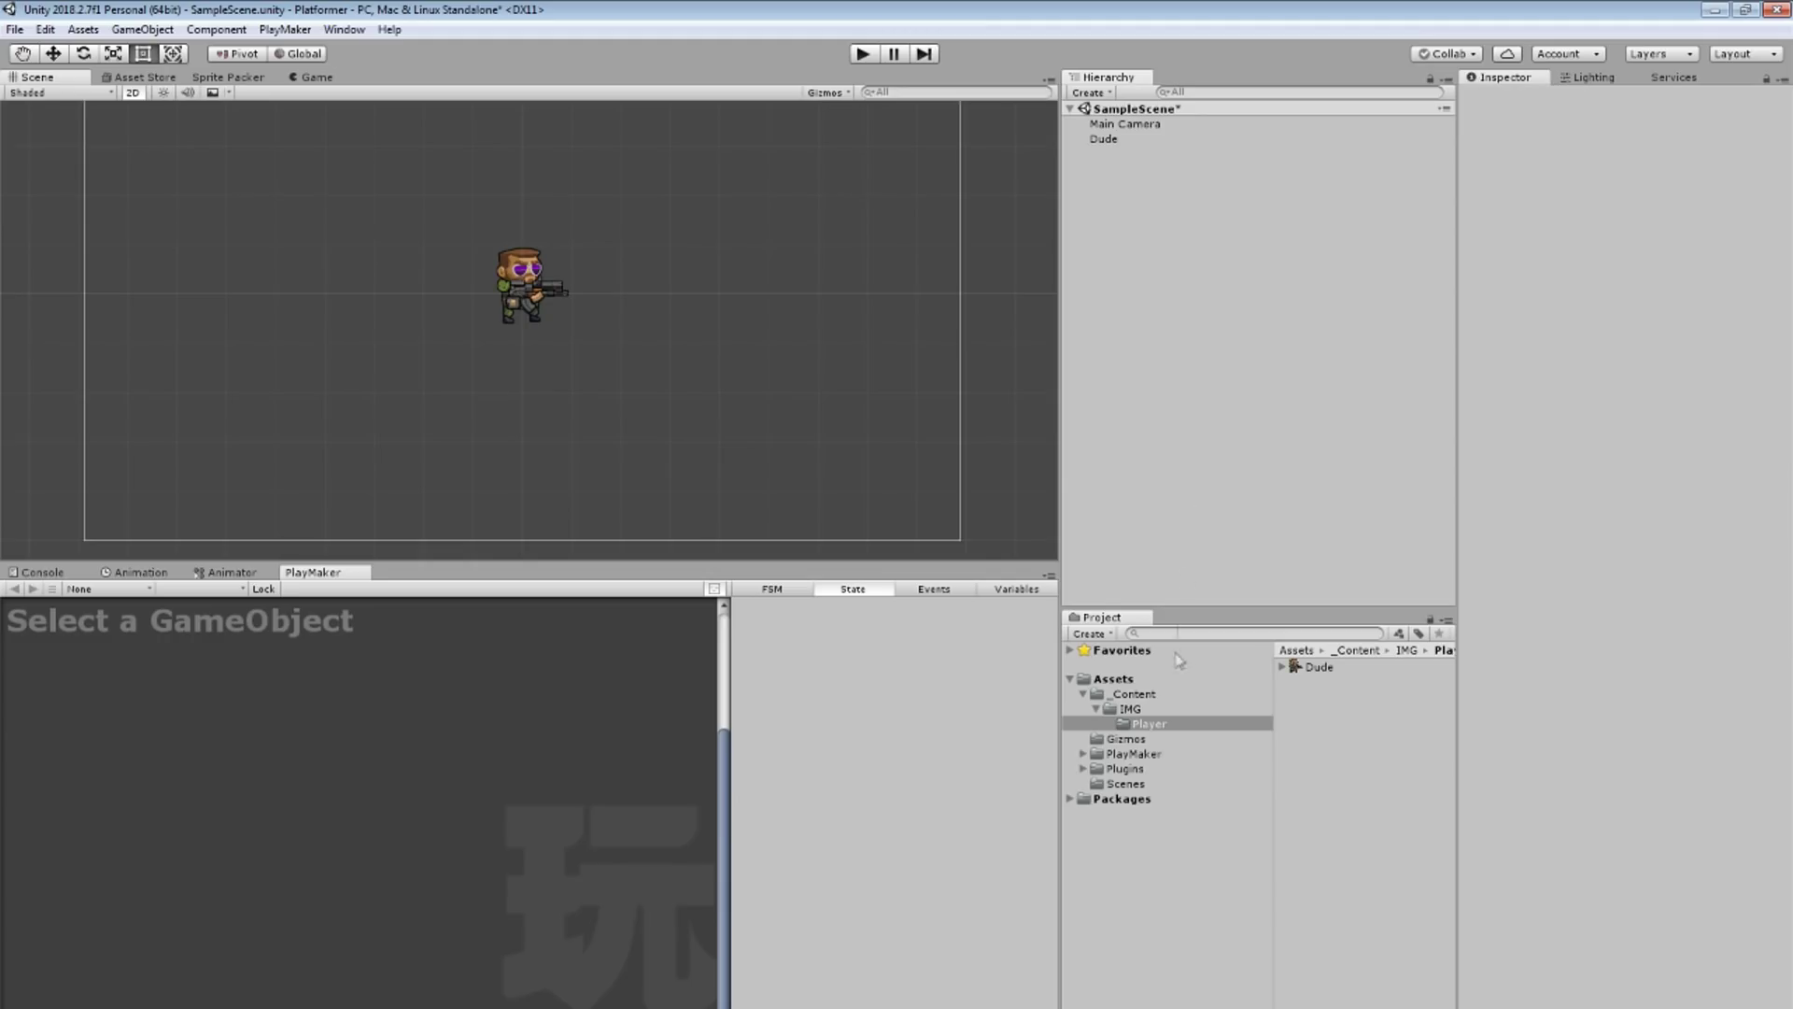
pyautogui.rightClick(1180, 318)
# Step: Create an empty GameObject named Platform
pyautogui.click(1250, 478)
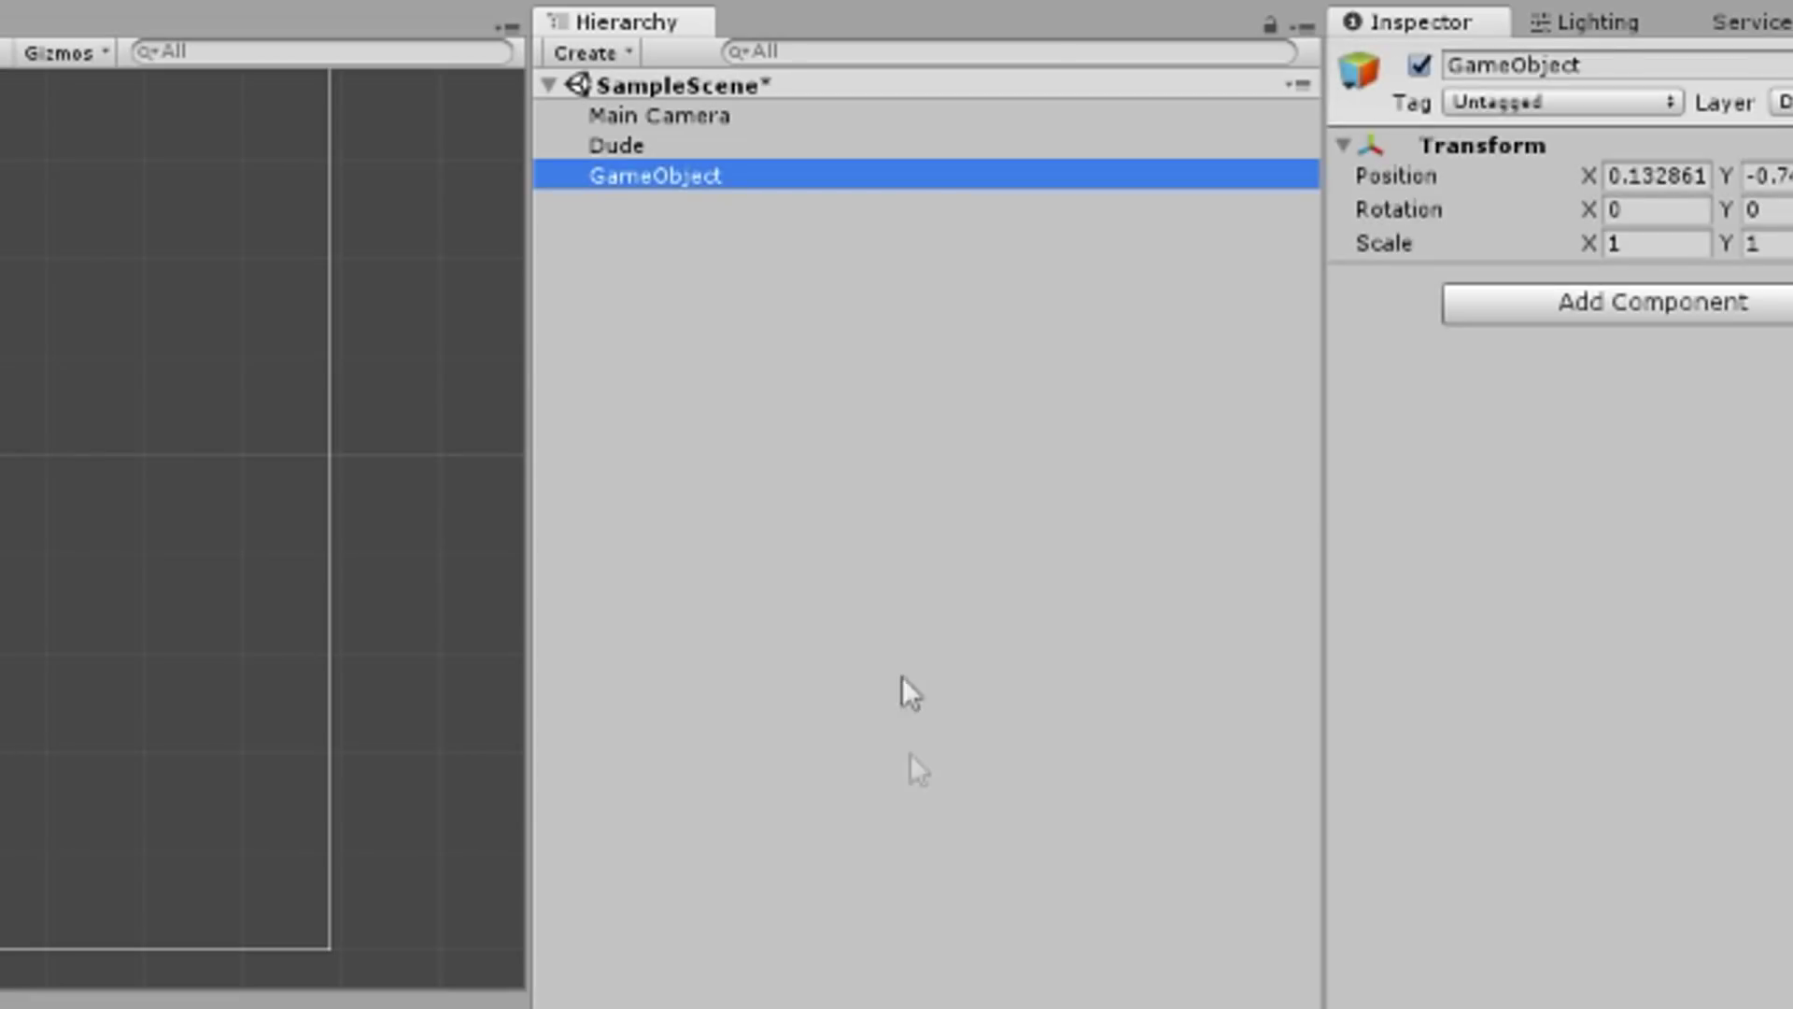
pyautogui.press('F2')
pyautogui.write('Platform')
pyautogui.press('Return')
# Step: Add a child Sprite under Platform using the UISprite image
pyautogui.rightClick(720, 176)
pyautogui.click(1074, 532)
pyautogui.write('Sprite')
pyautogui.press('Return')
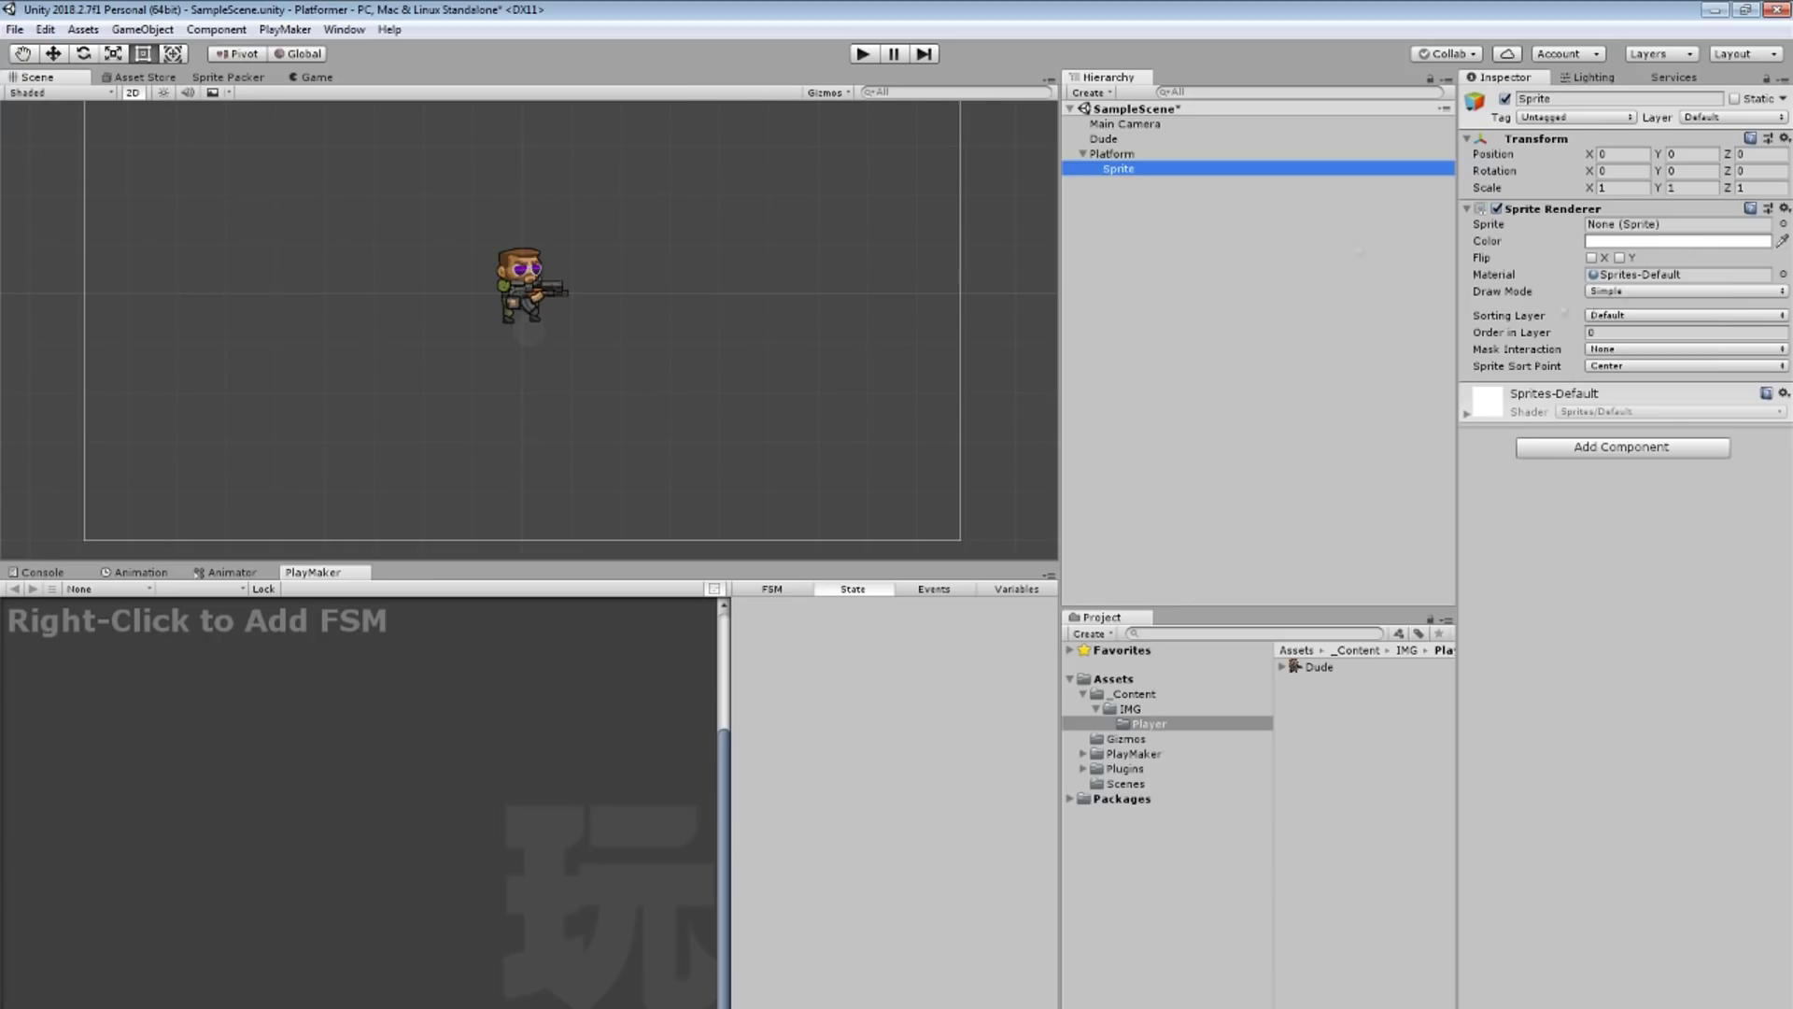
pyautogui.click(1783, 224)
pyautogui.doubleClick(1066, 280)
# Step: Set the sprite to Sliced draw mode, size 10 by 1, coloured green
pyautogui.click(1636, 291)
pyautogui.click(1630, 327)
pyautogui.moveTo(1601, 371); pyautogui.dragTo(1727, 371)
pyautogui.click(1679, 241)
pyautogui.moveTo(1438, 439); pyautogui.dragTo(1515, 446)
pyautogui.click(1273, 364)
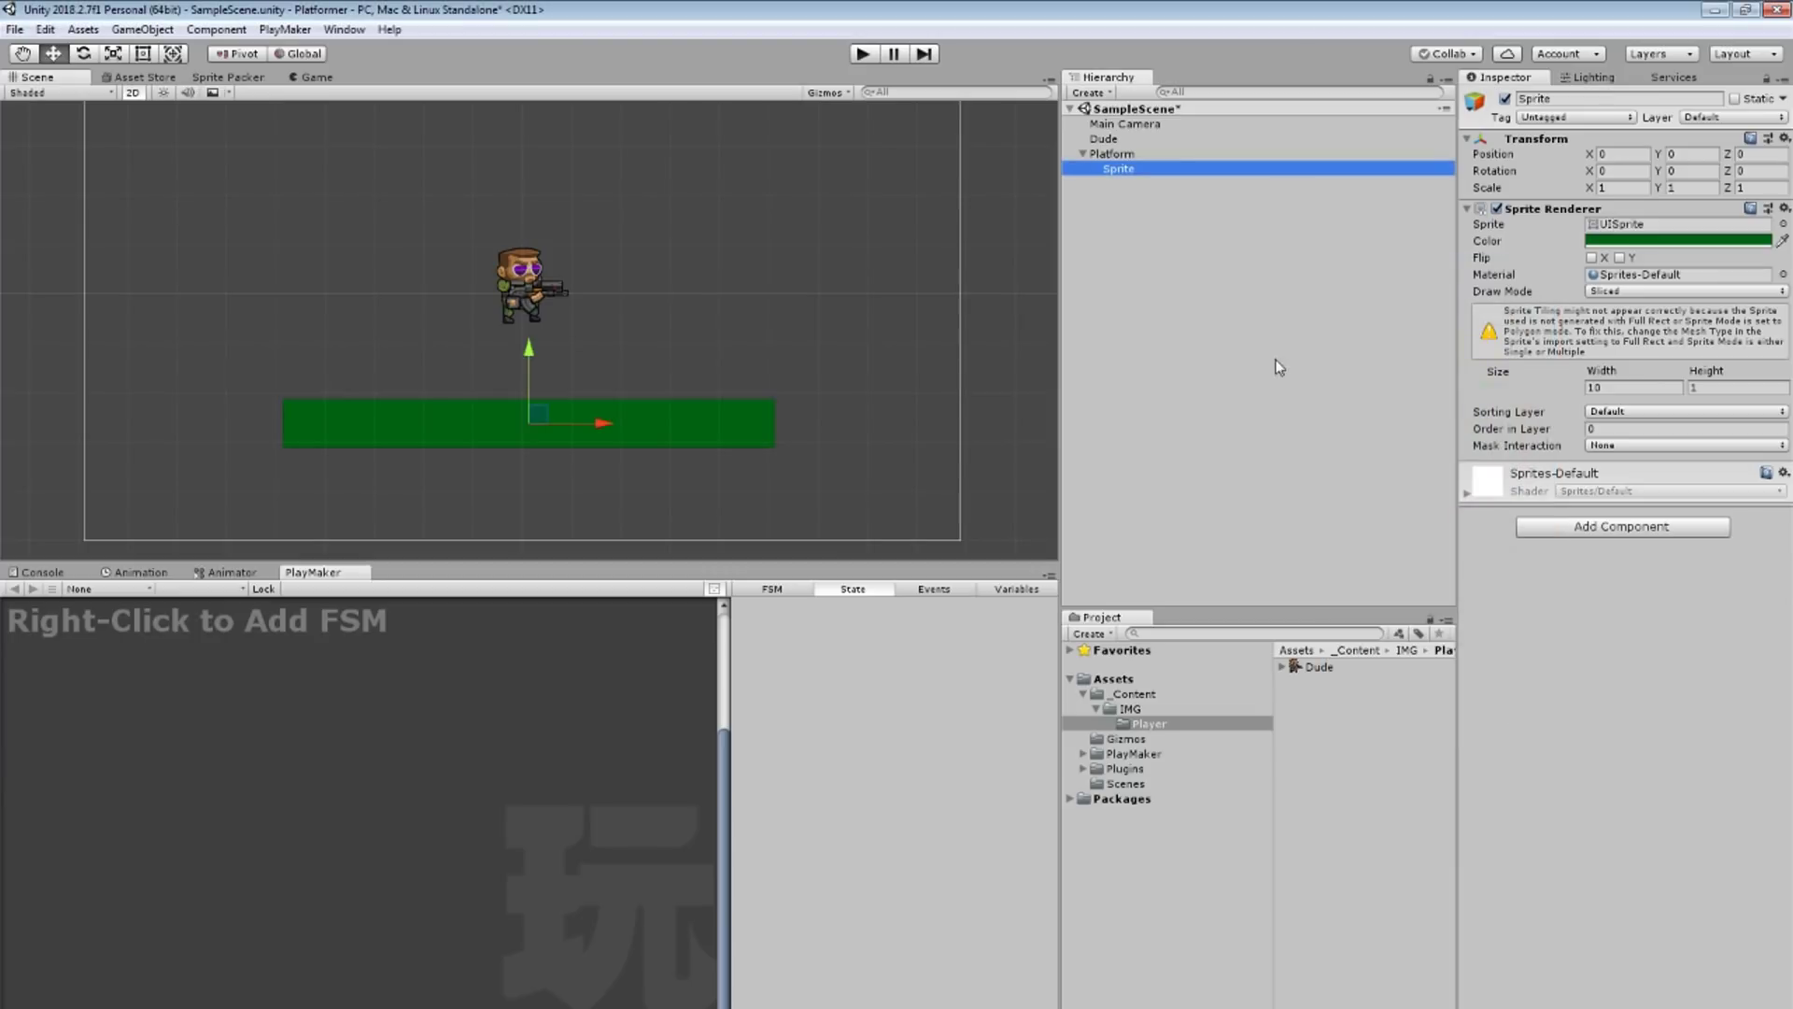
# Step: Test-play the scene, then give Platform a Box Collider 2D
pyautogui.hotkey('ctrl', 'p')
pyautogui.hotkey('ctrl', 'p')
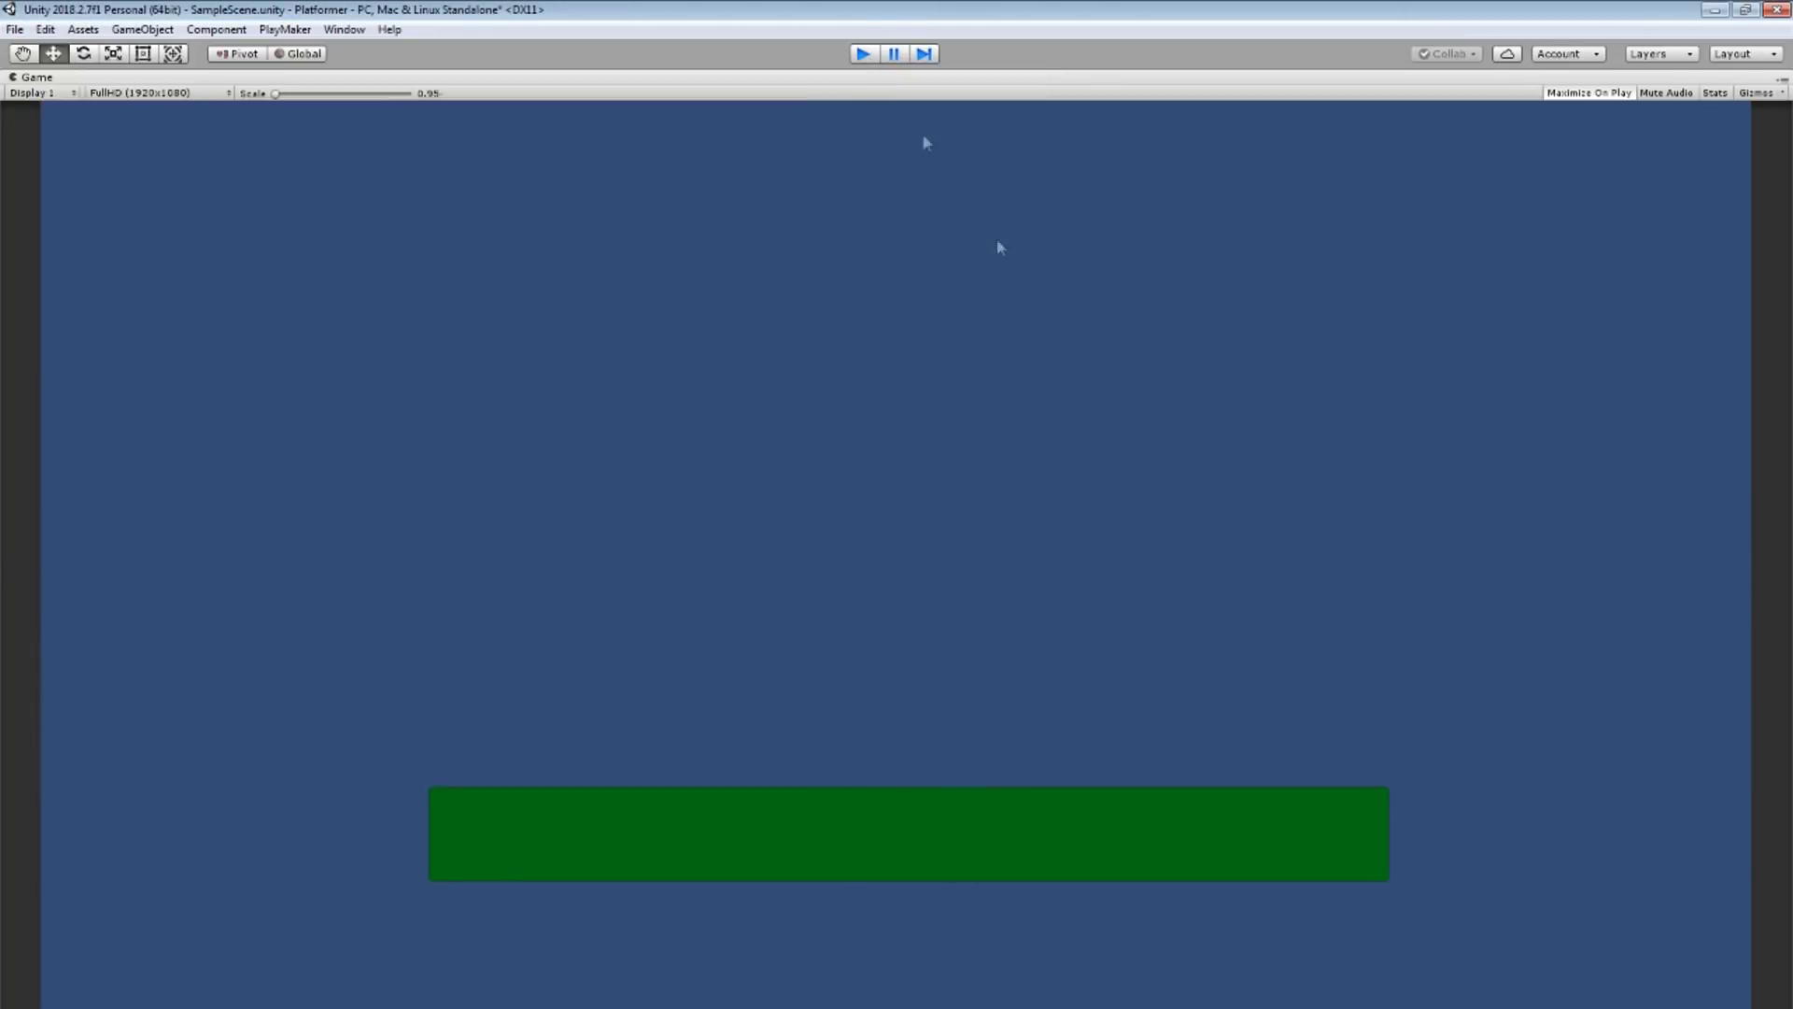
pyautogui.click(1541, 213)
pyautogui.write('coll')
pyautogui.click(1518, 552)
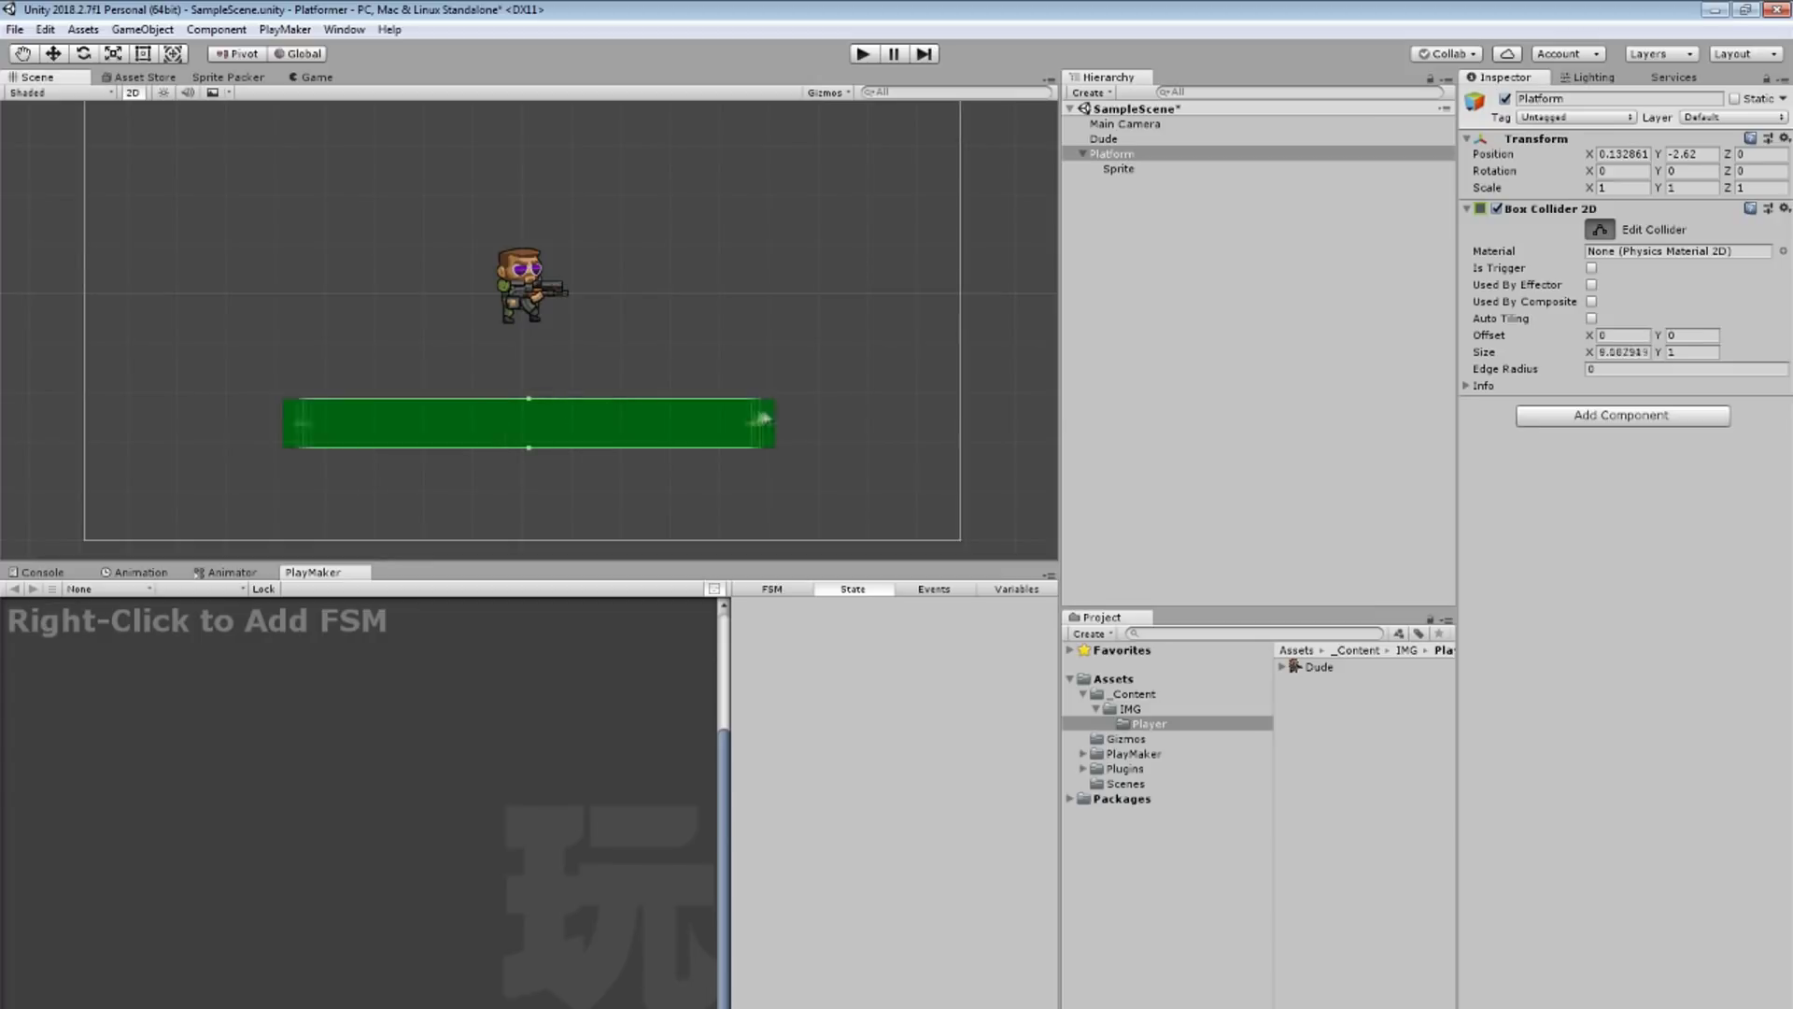
# Step: Give Dude a Capsule Collider 2D and test-play so he lands on the platform
pyautogui.click(530, 284)
pyautogui.click(1581, 689)
pyautogui.click(1597, 928)
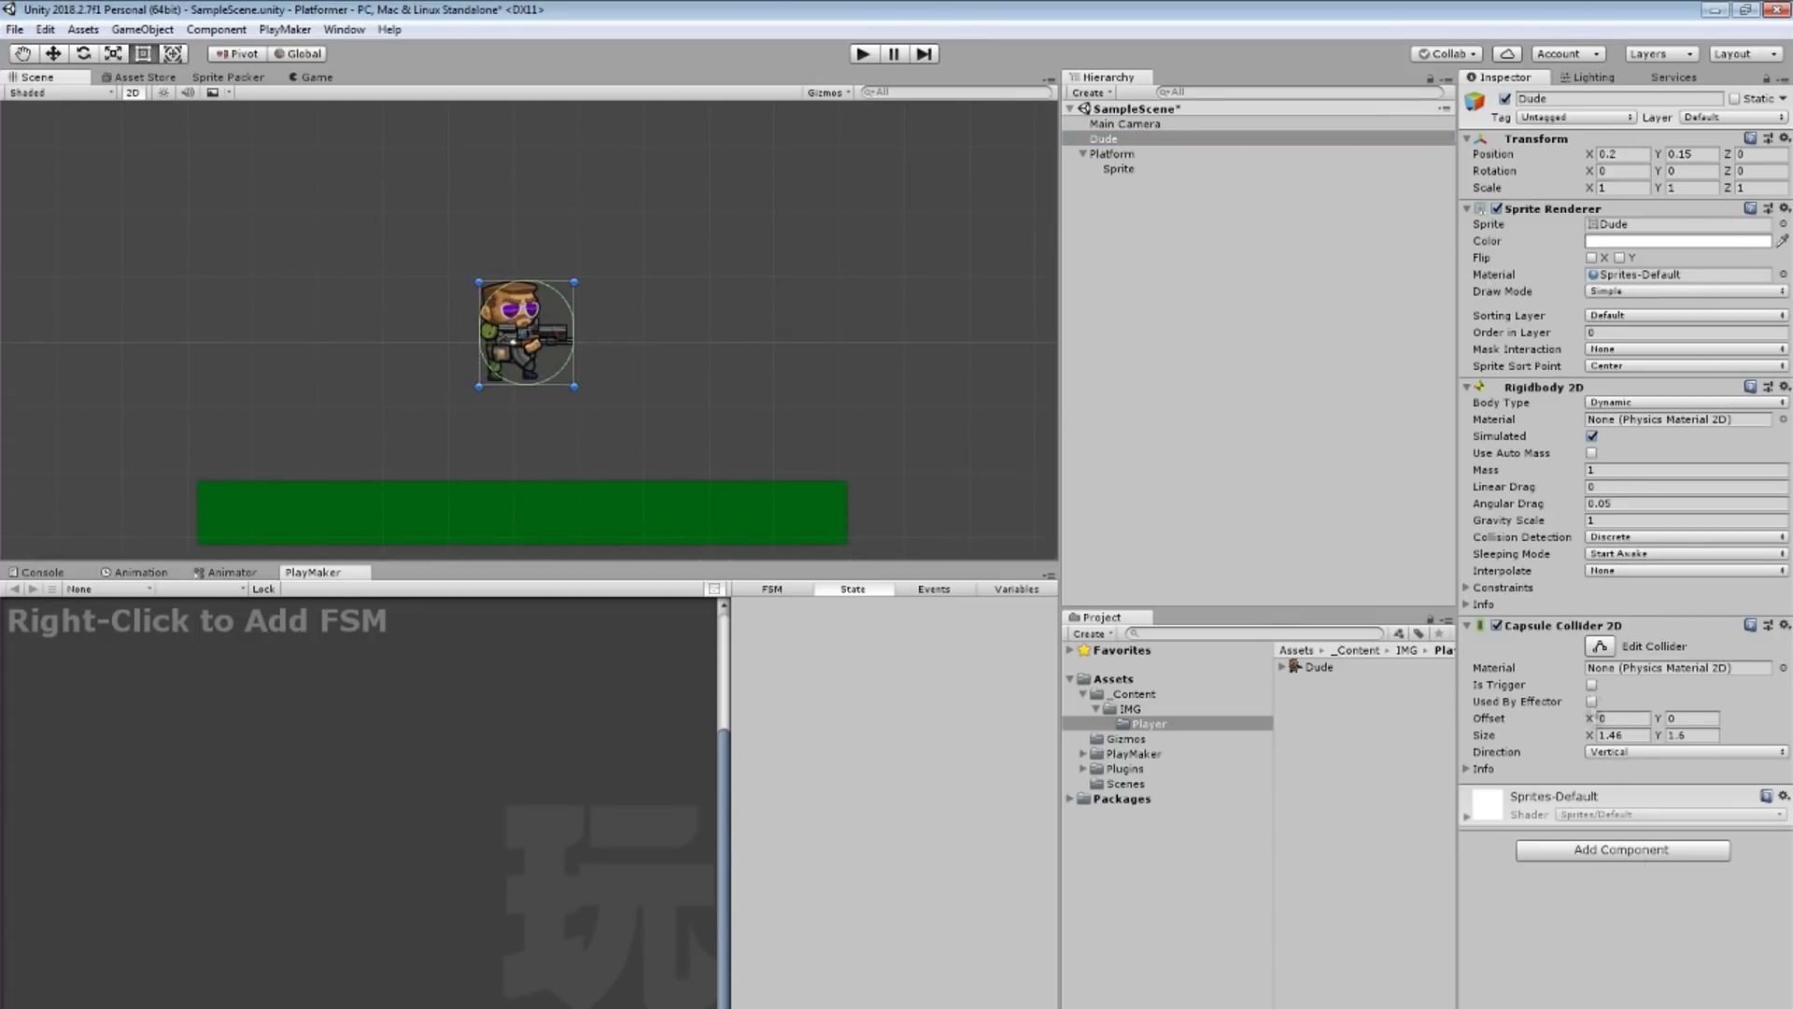
pyautogui.hotkey('ctrl', 'p')
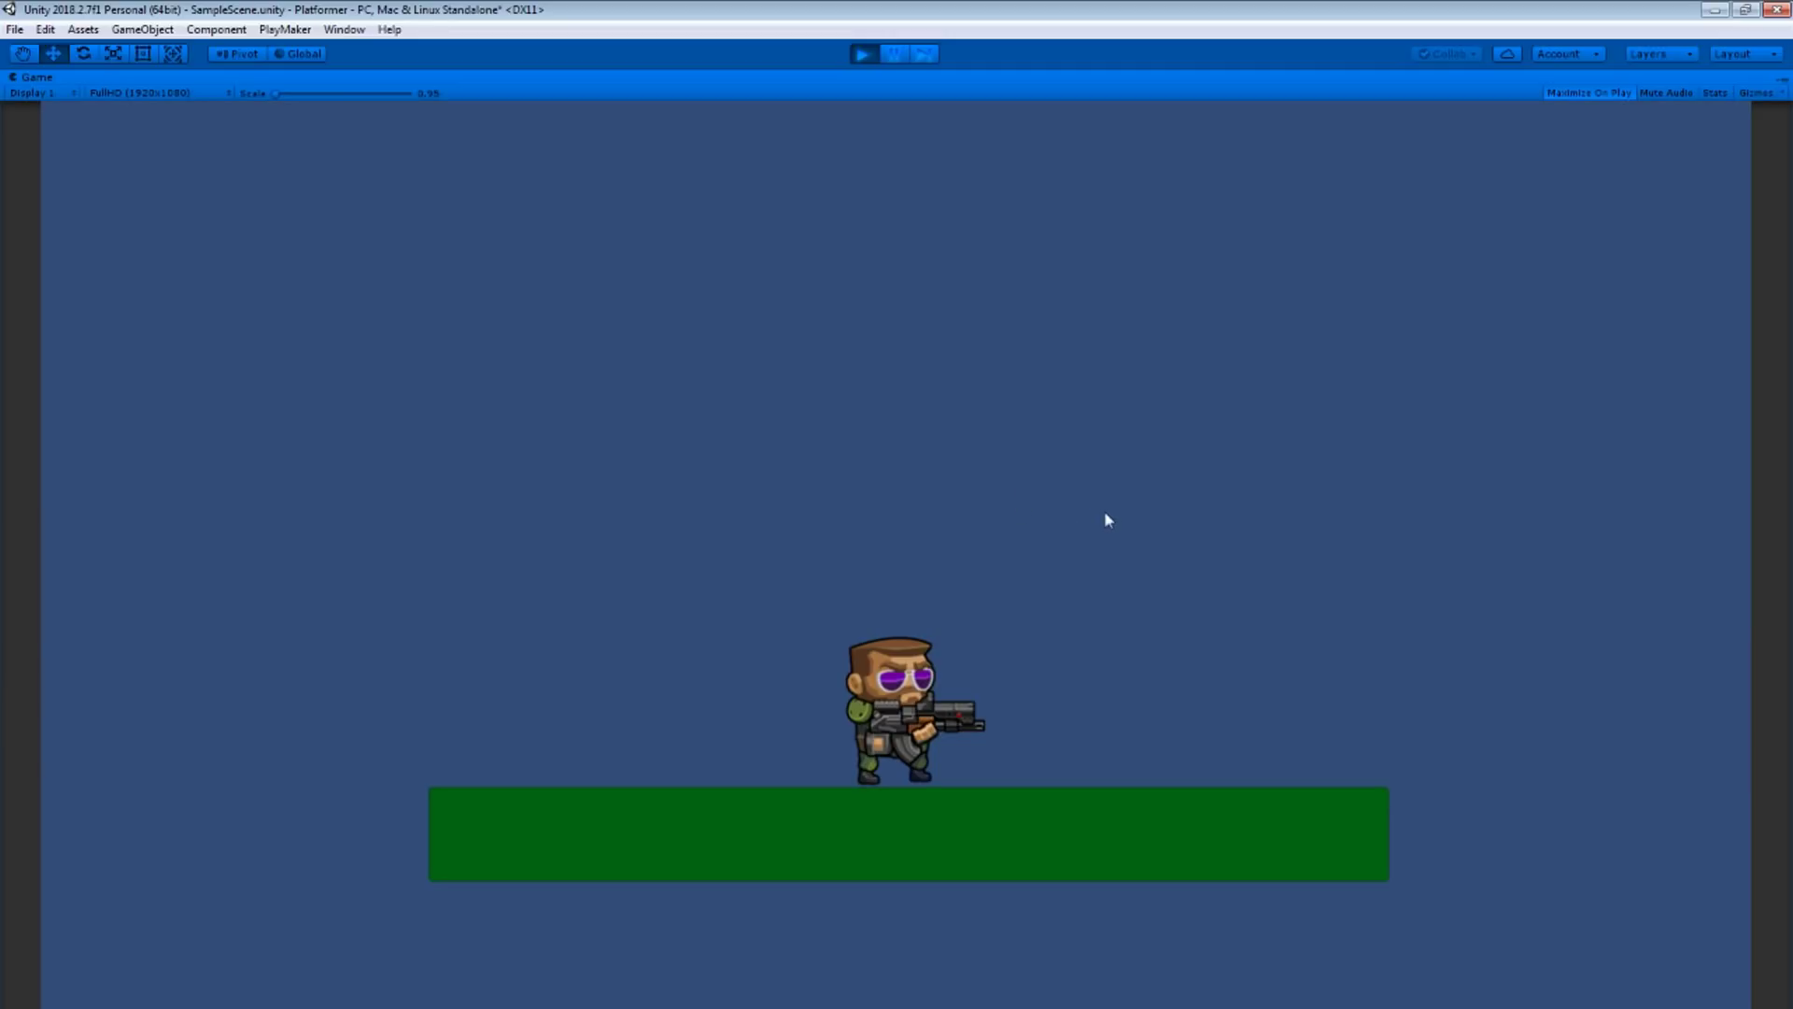
pyautogui.rightClick(273, 456)
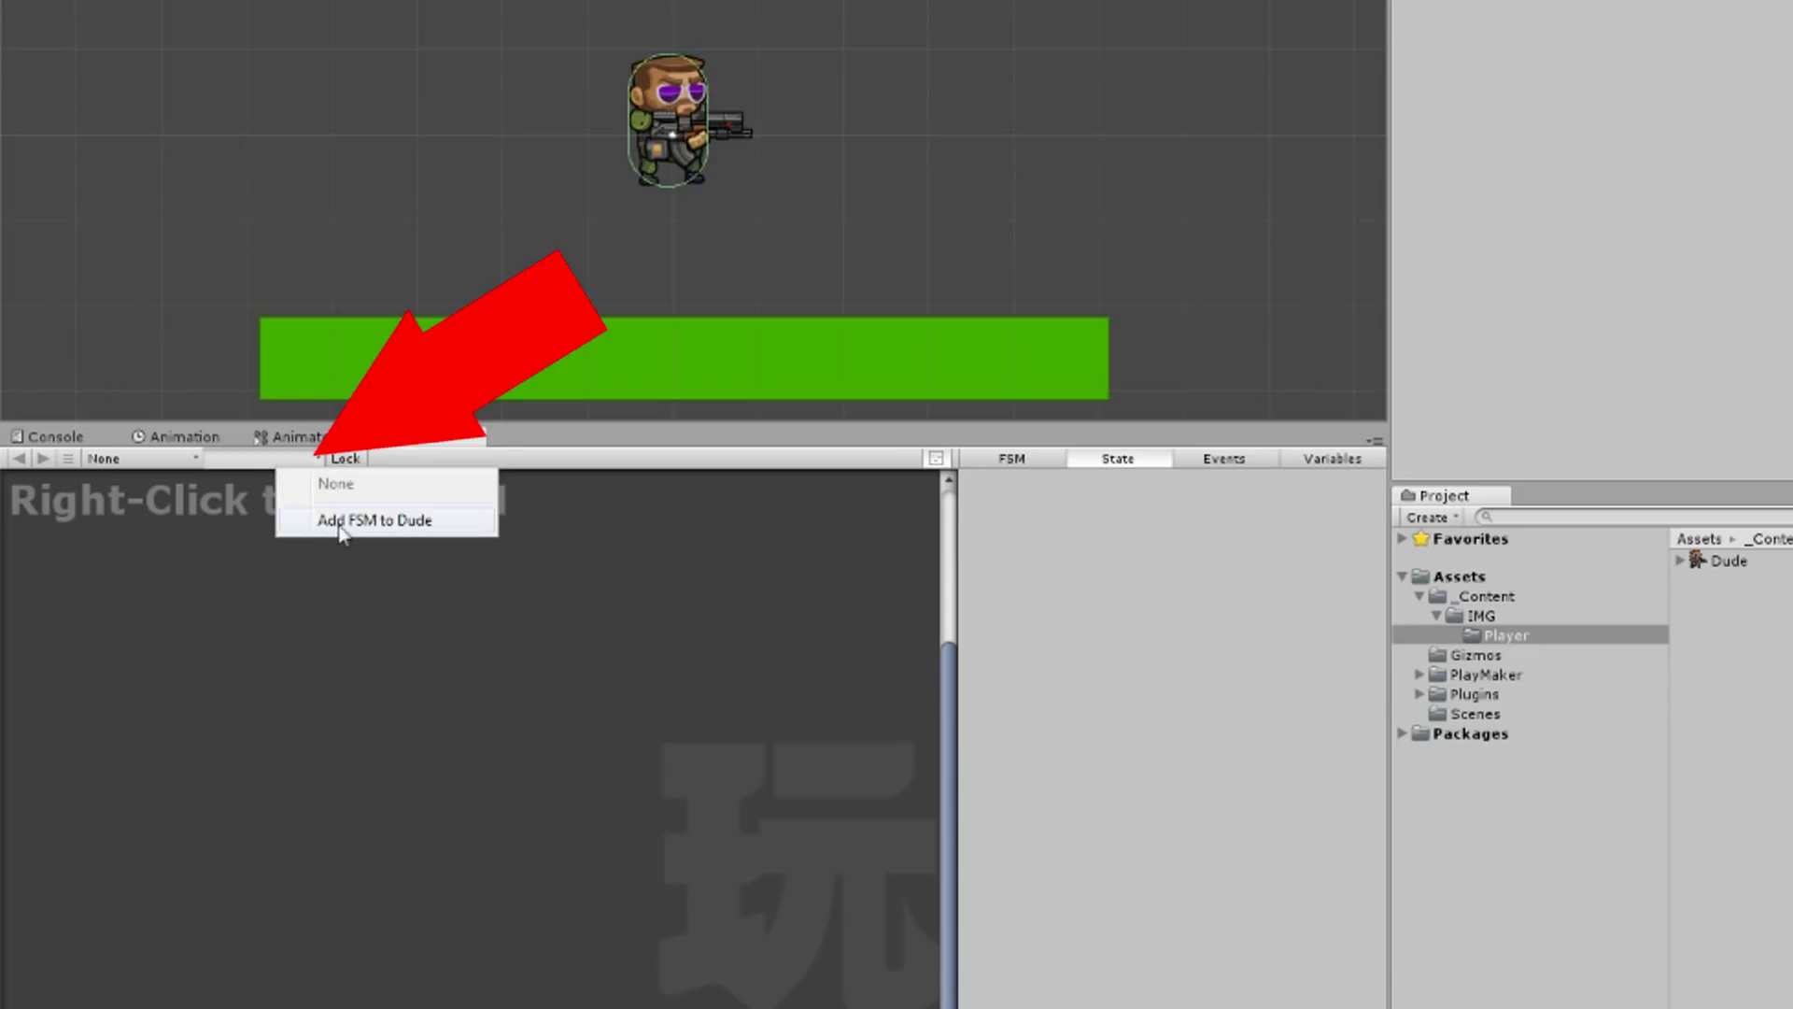
# Step: Add an FSM to Dude named Movement and rename State 1 to Setup
pyautogui.click(341, 517)
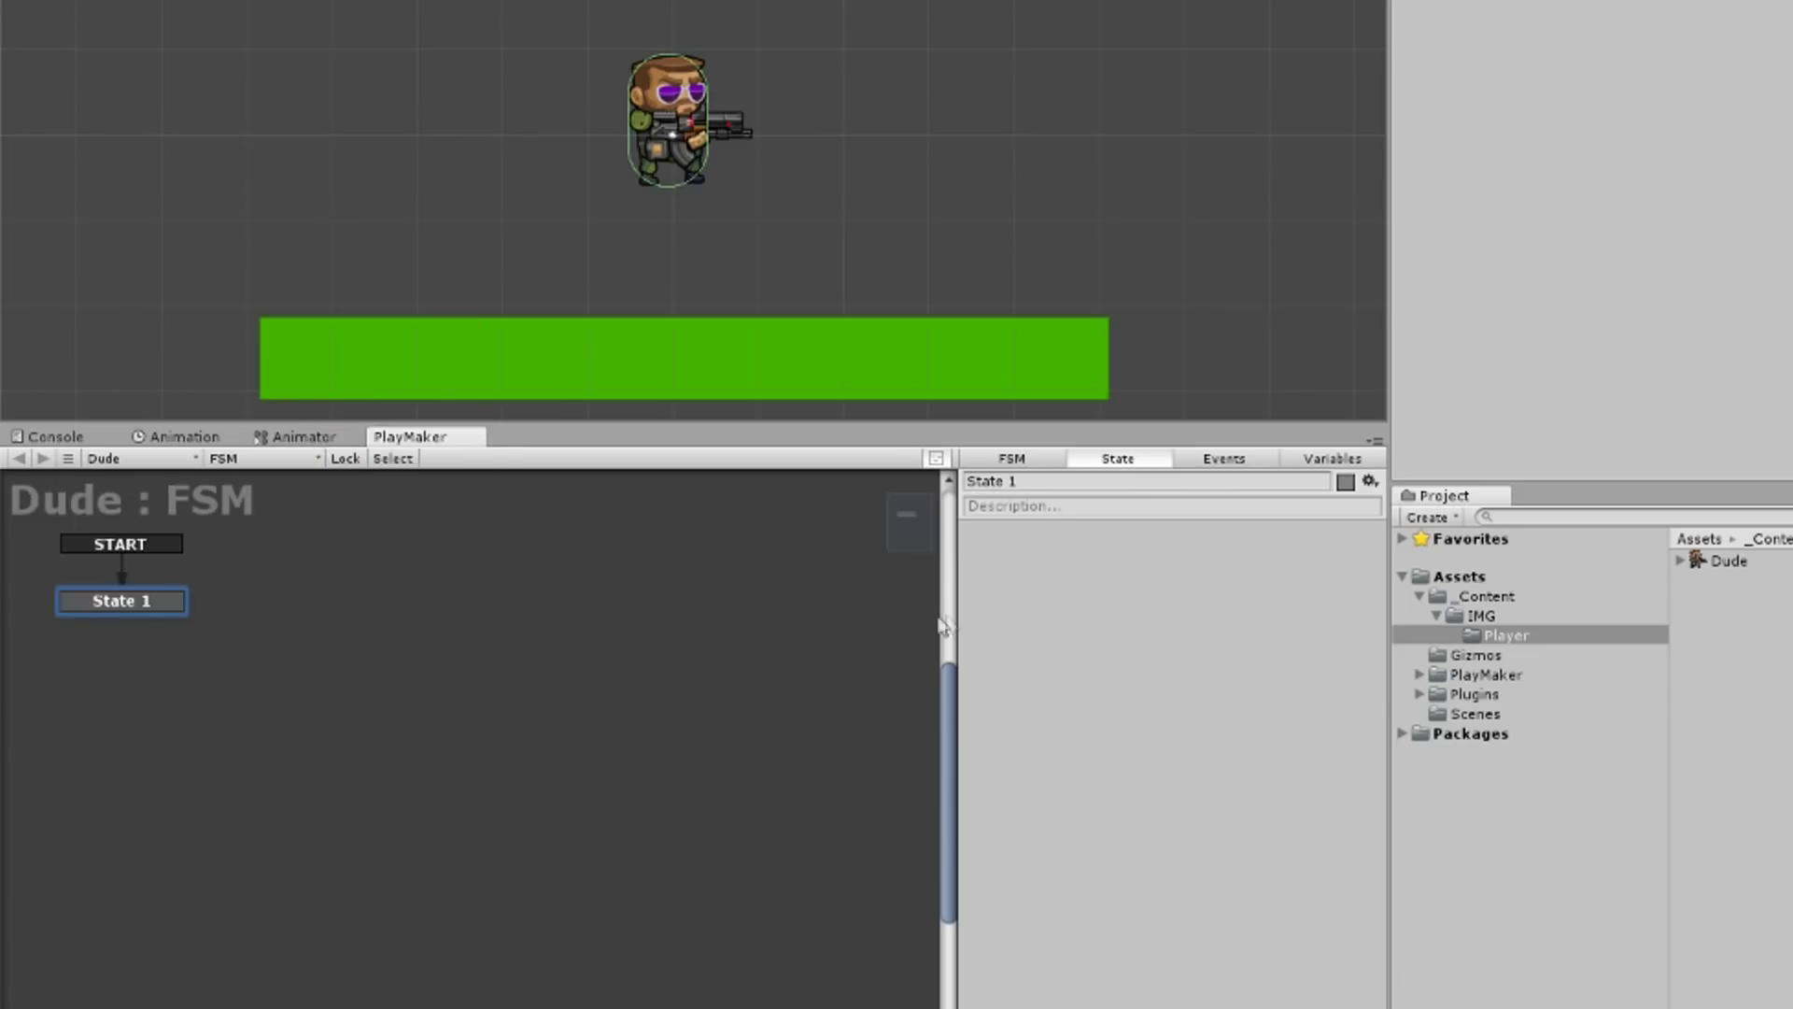
pyautogui.click(976, 460)
pyautogui.click(1069, 482)
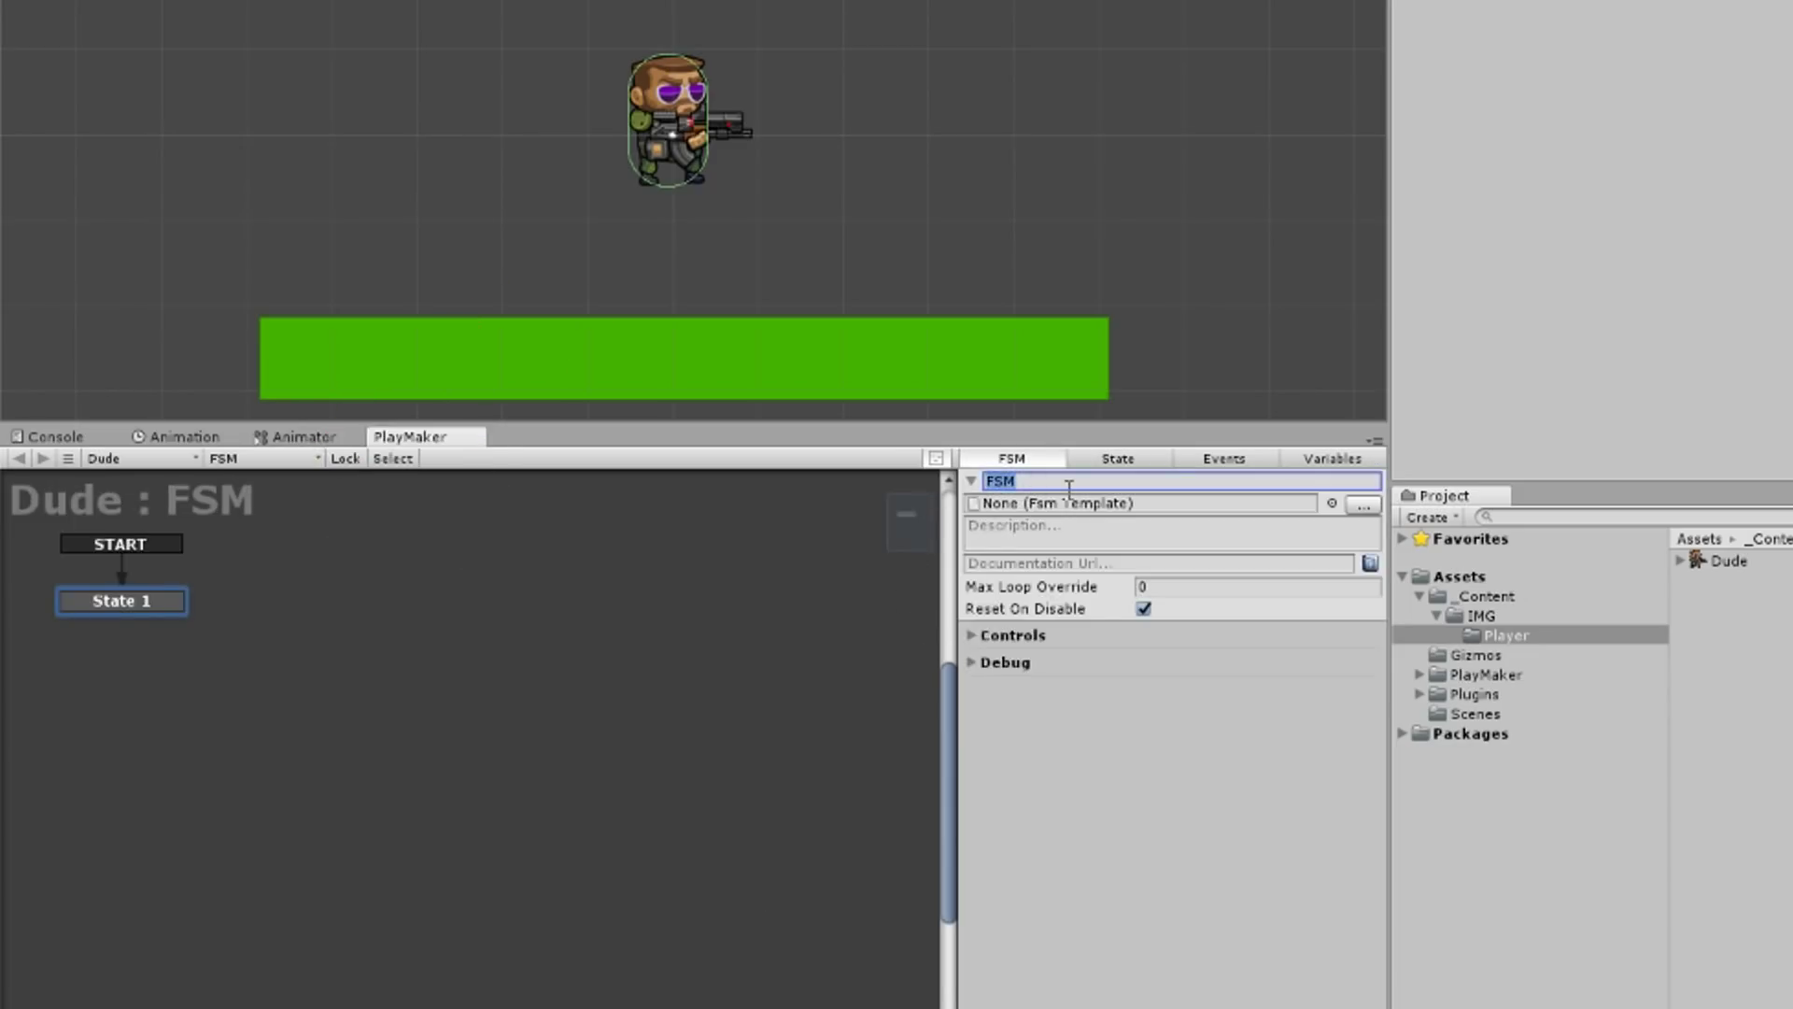
pyautogui.write('Movement')
pyautogui.click(1075, 460)
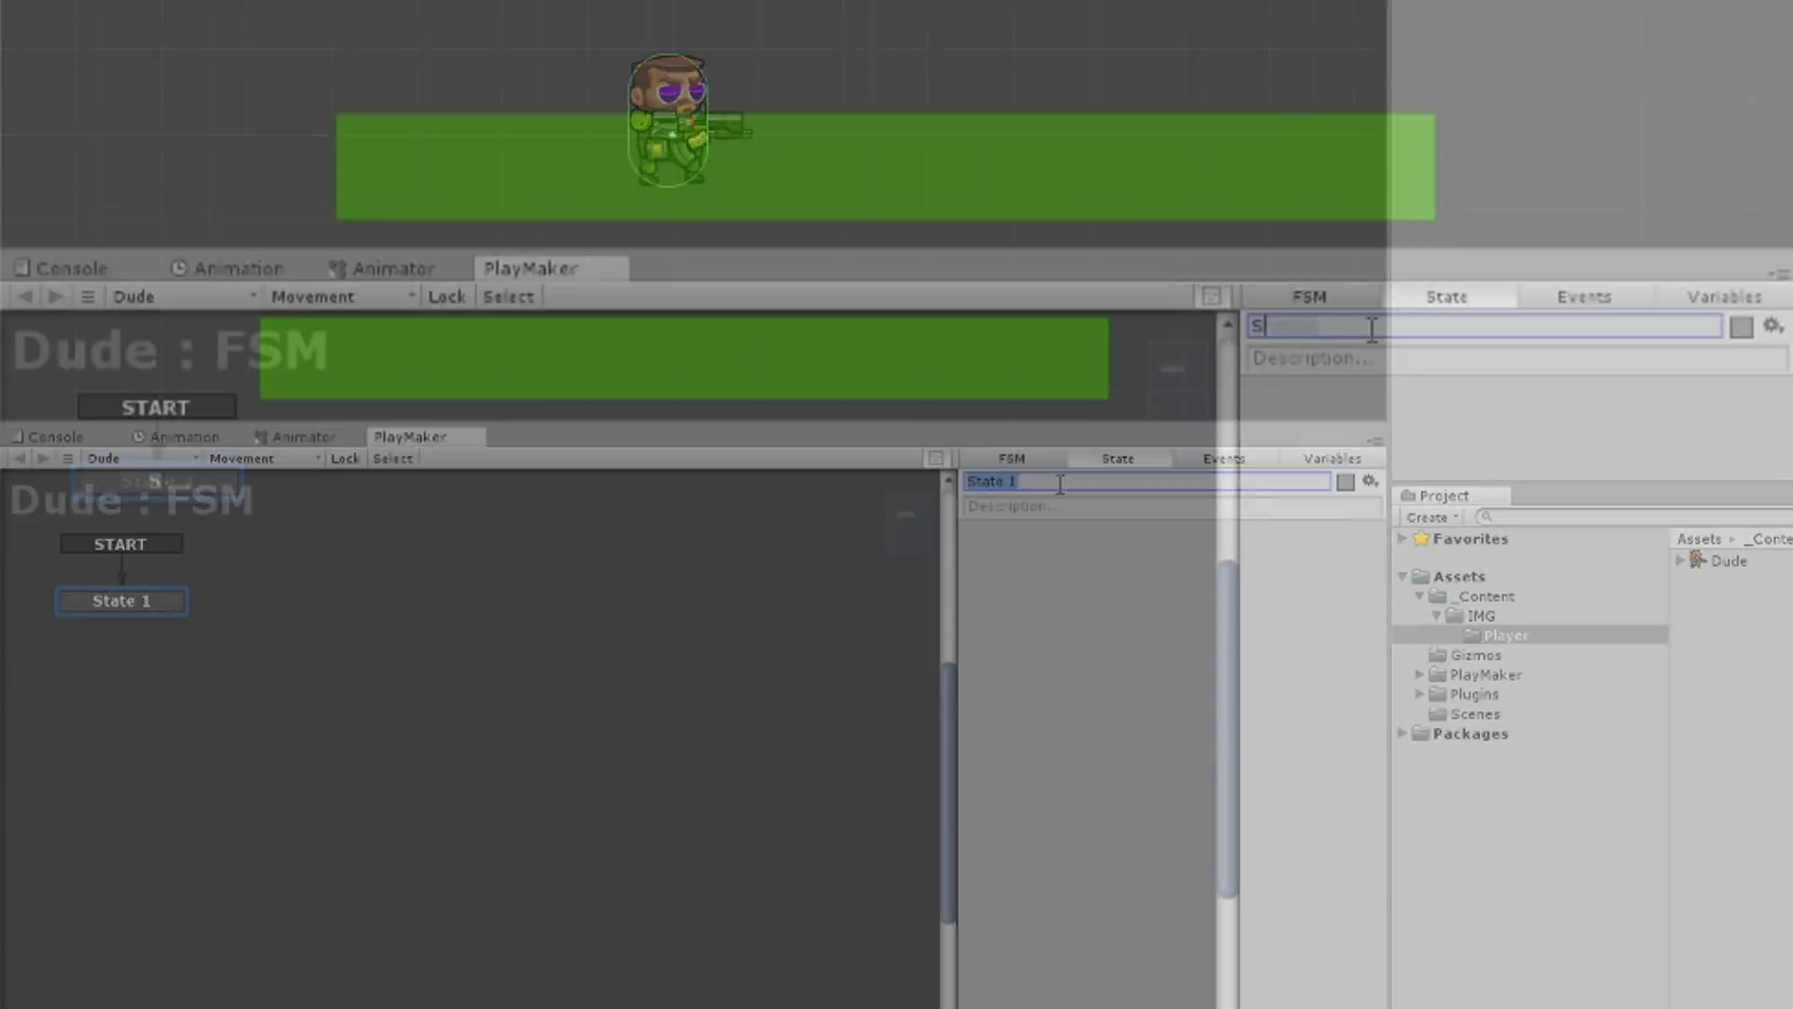
pyautogui.write('Setu')
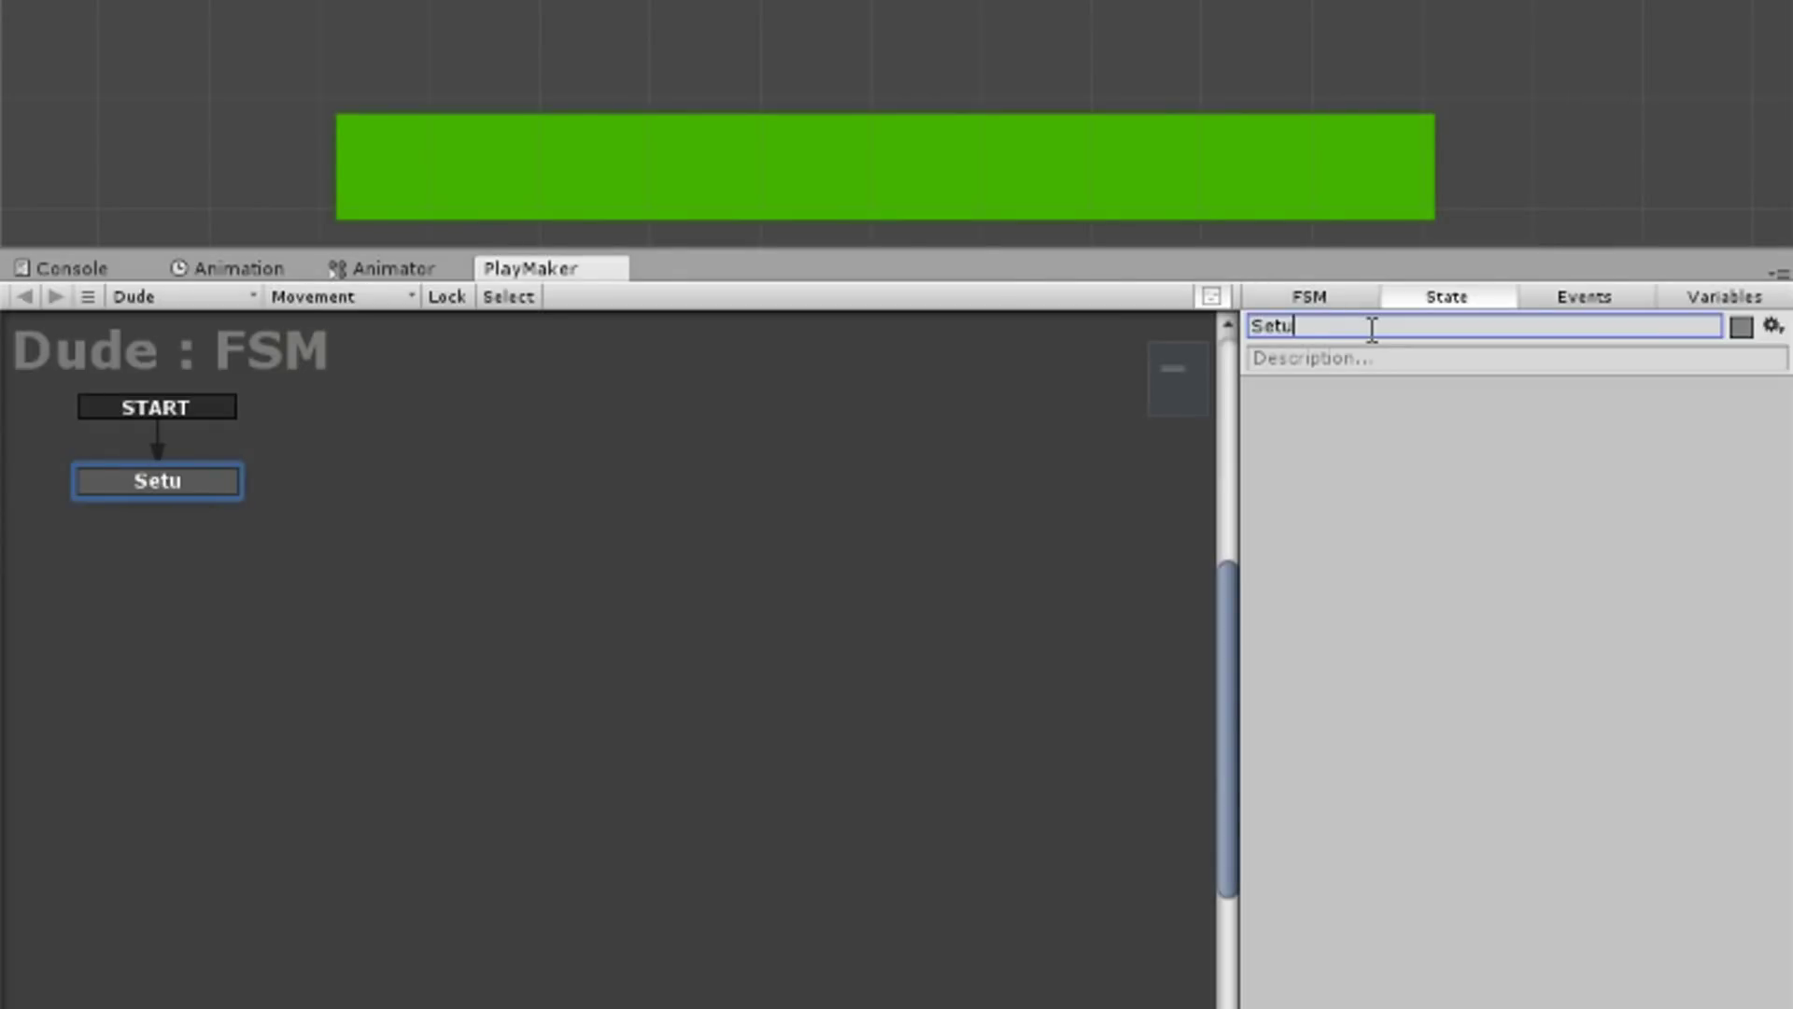
pyautogui.write('p')
# Step: Give Setup a FINISHED transition leading to a new state named Movement
pyautogui.click(190, 481)
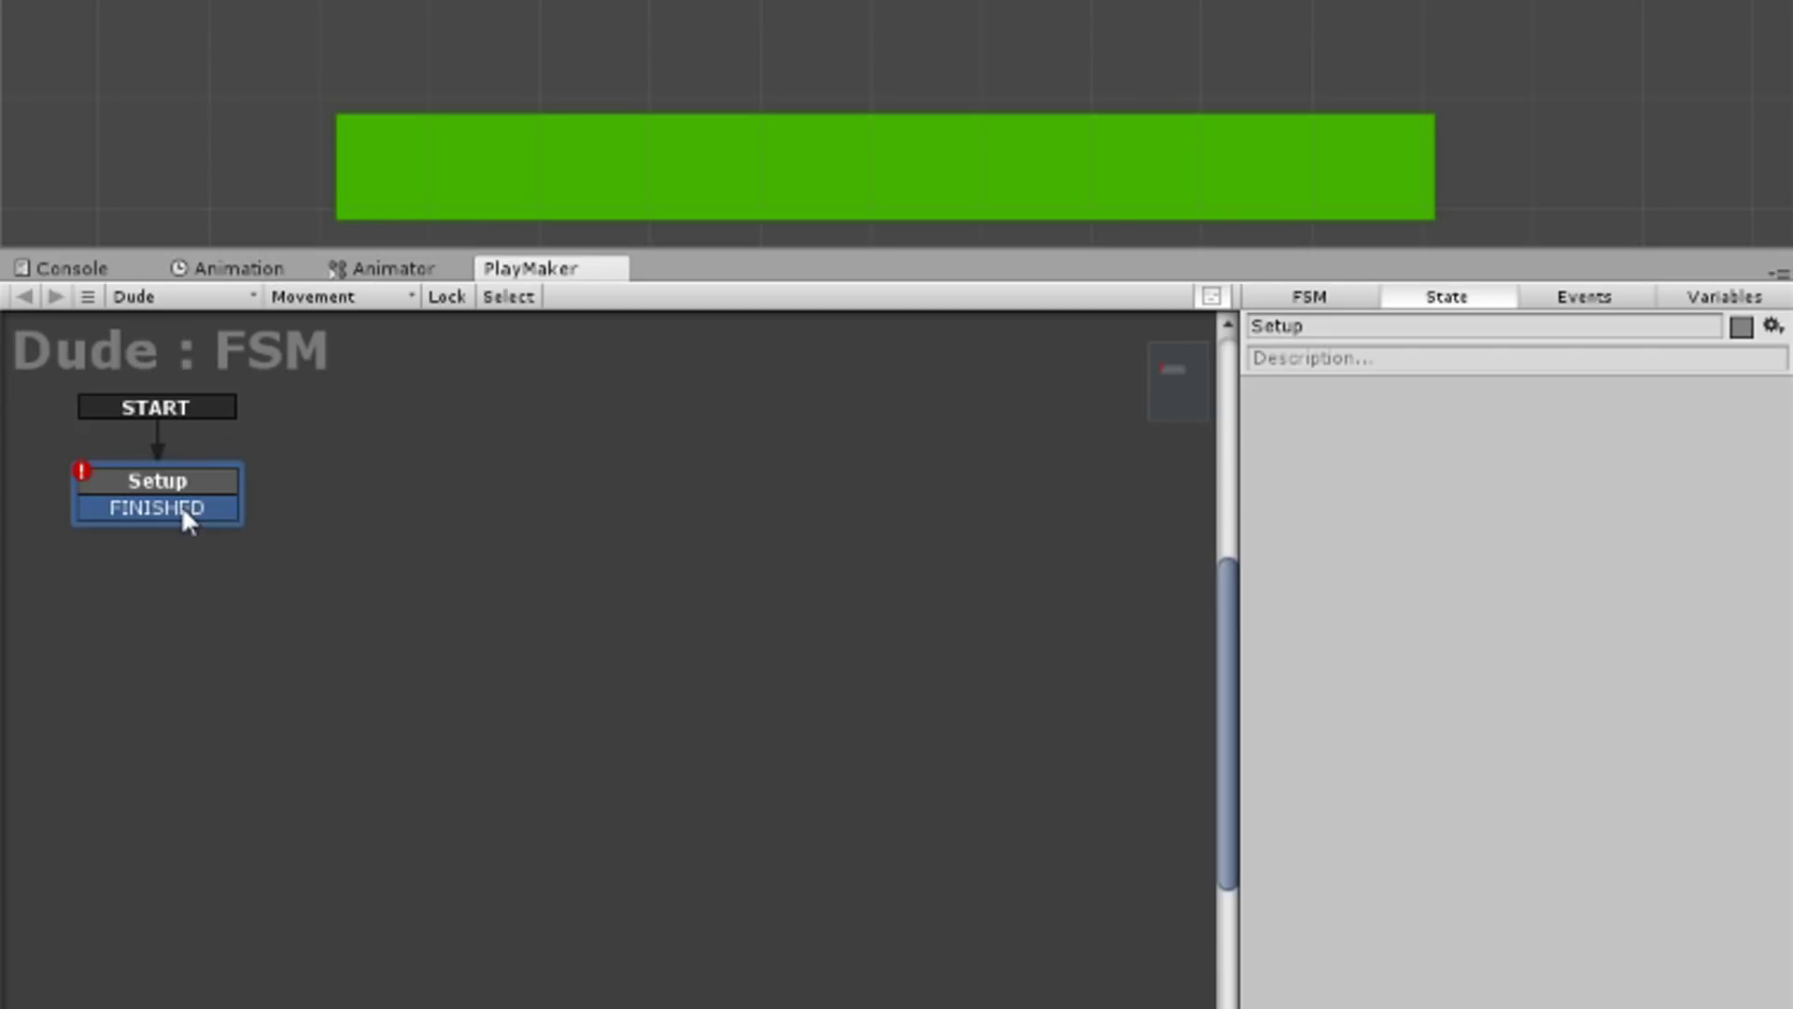
pyautogui.moveTo(183, 509); pyautogui.dragTo(432, 495)
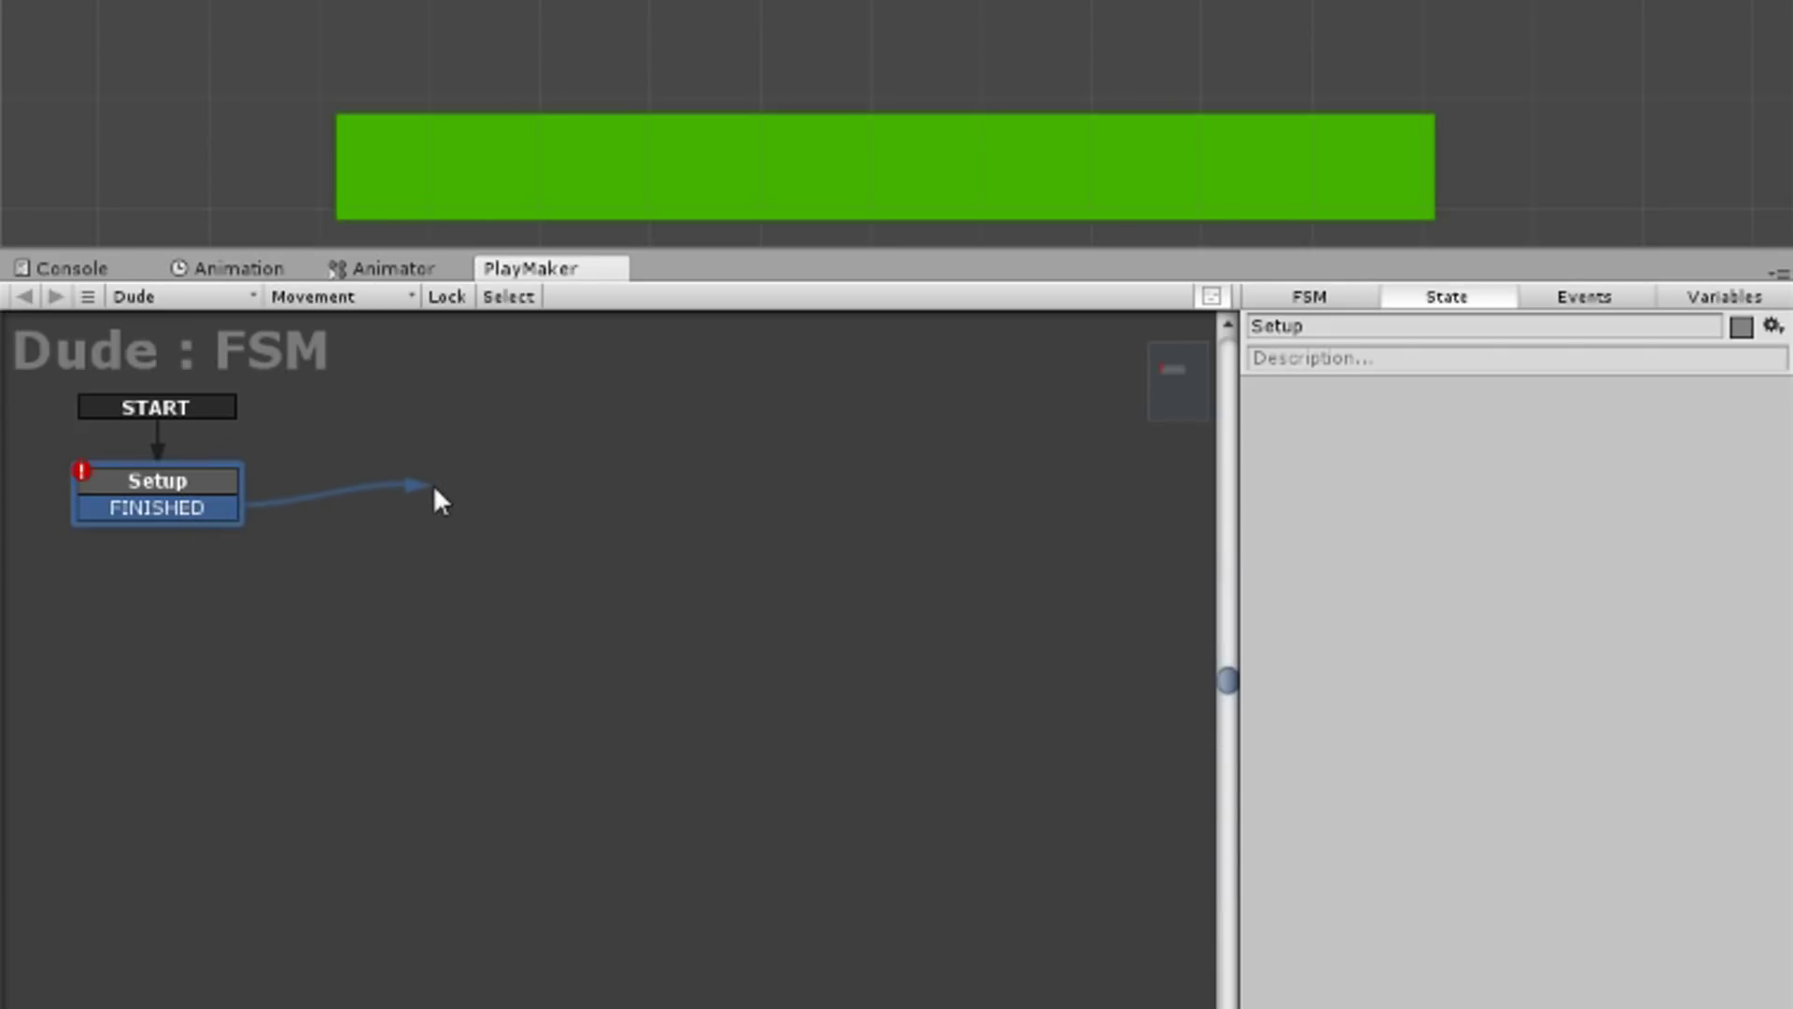
pyautogui.moveTo(434, 487); pyautogui.dragTo(403, 488)
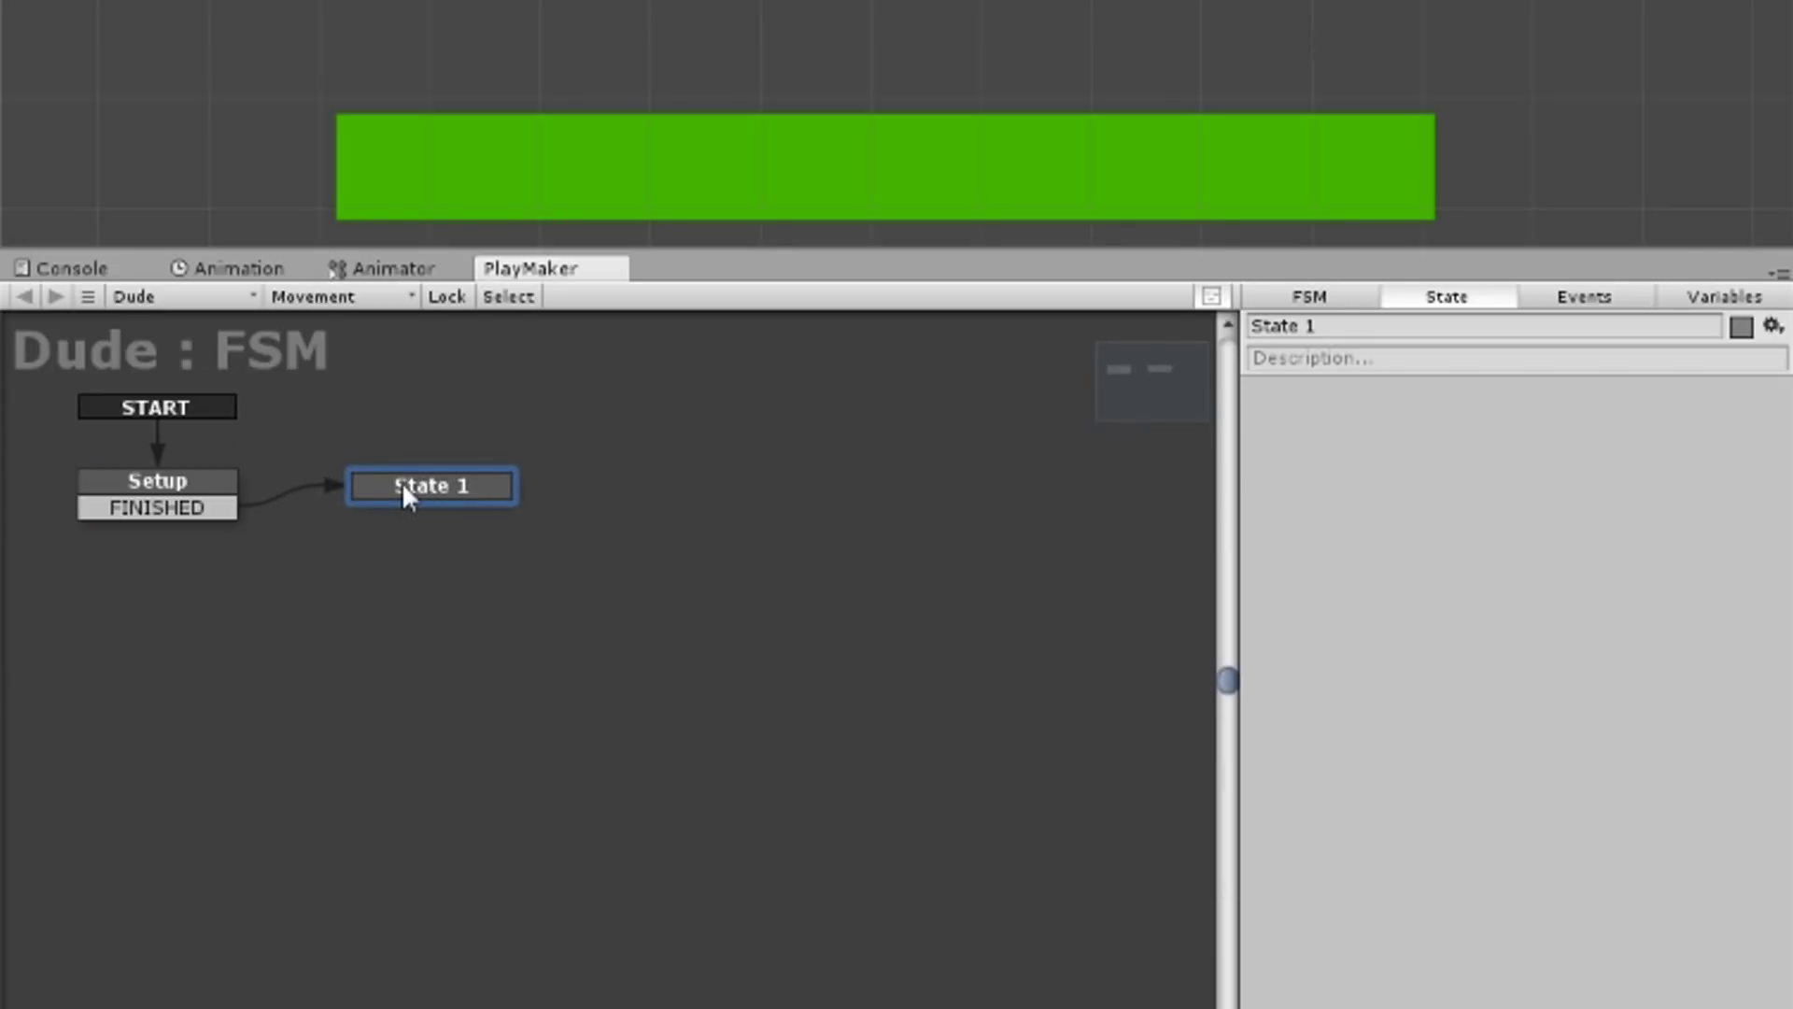
pyautogui.click(1352, 326)
pyautogui.write('mOVE')
pyautogui.press('BackSpace')
pyautogui.press('BackSpace')
pyautogui.press('BackSpace')
pyautogui.write('Movement')
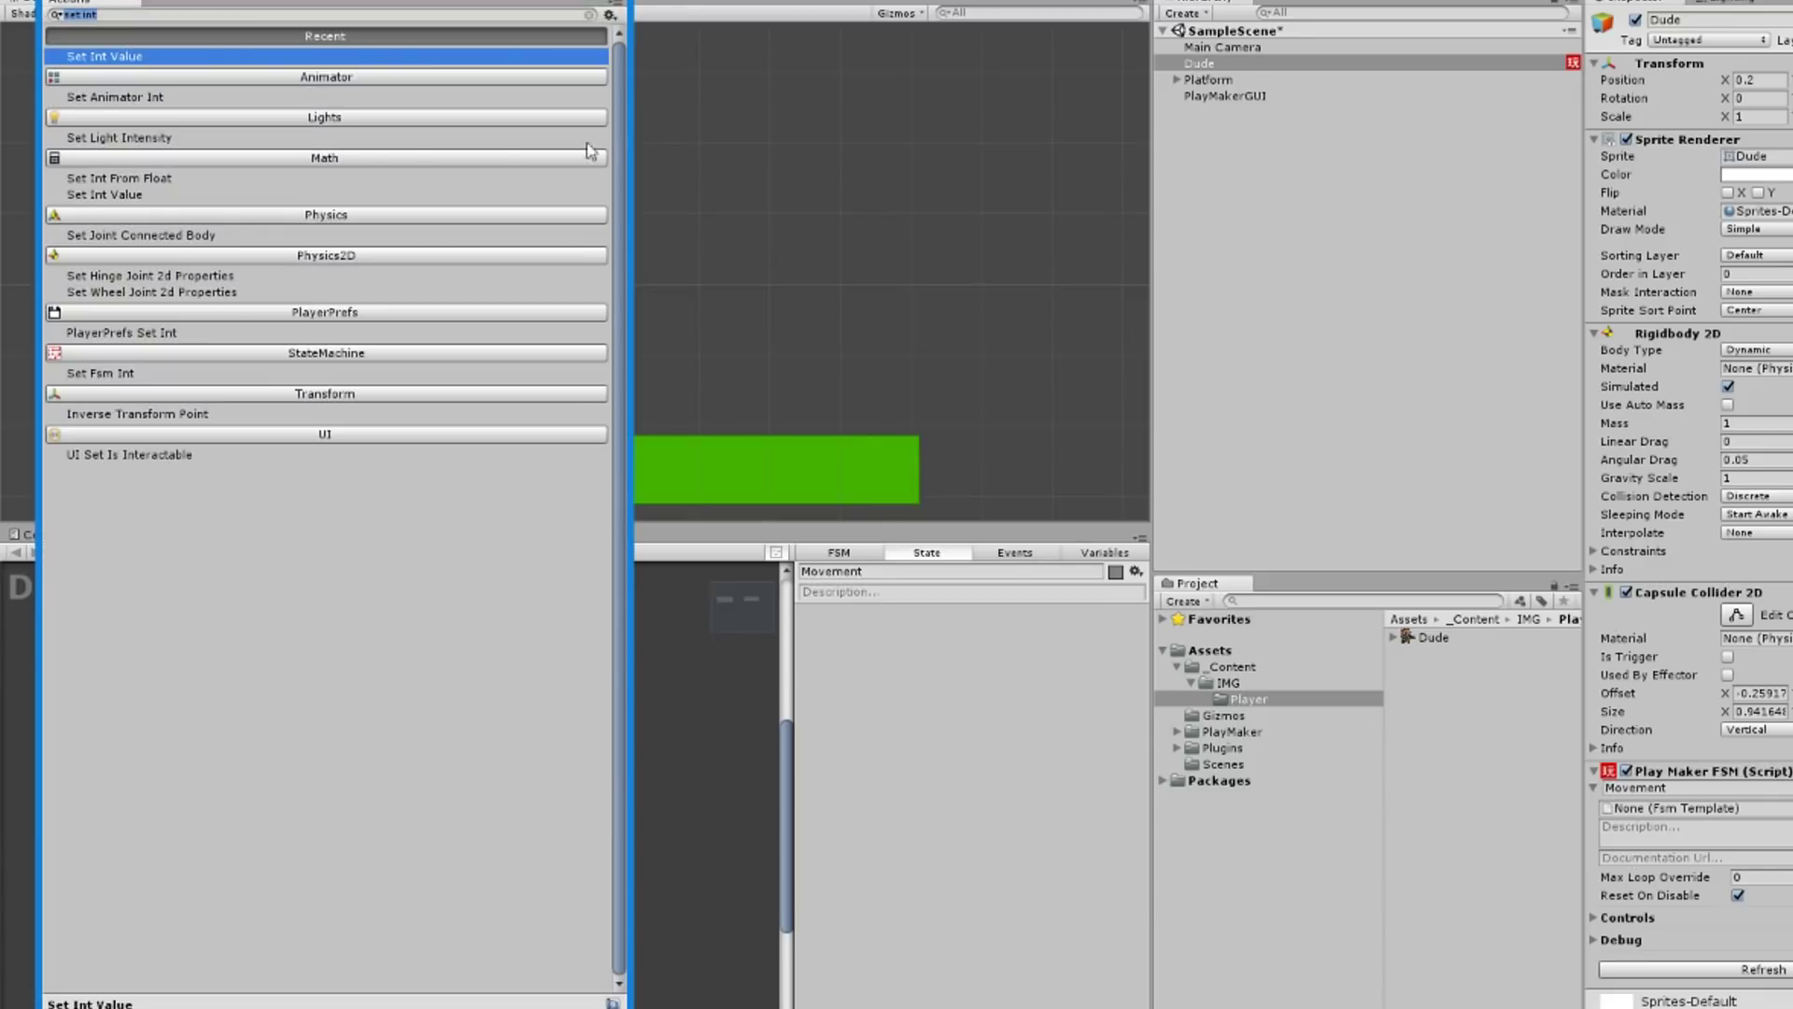
# Step: Dock the Actions browser and add a Get Axis action to the Movement state
pyautogui.moveTo(100, 8)
pyautogui.mouseDown()
pyautogui.moveTo(1175, 747)
pyautogui.moveTo(1148, 744)
pyautogui.mouseUp()
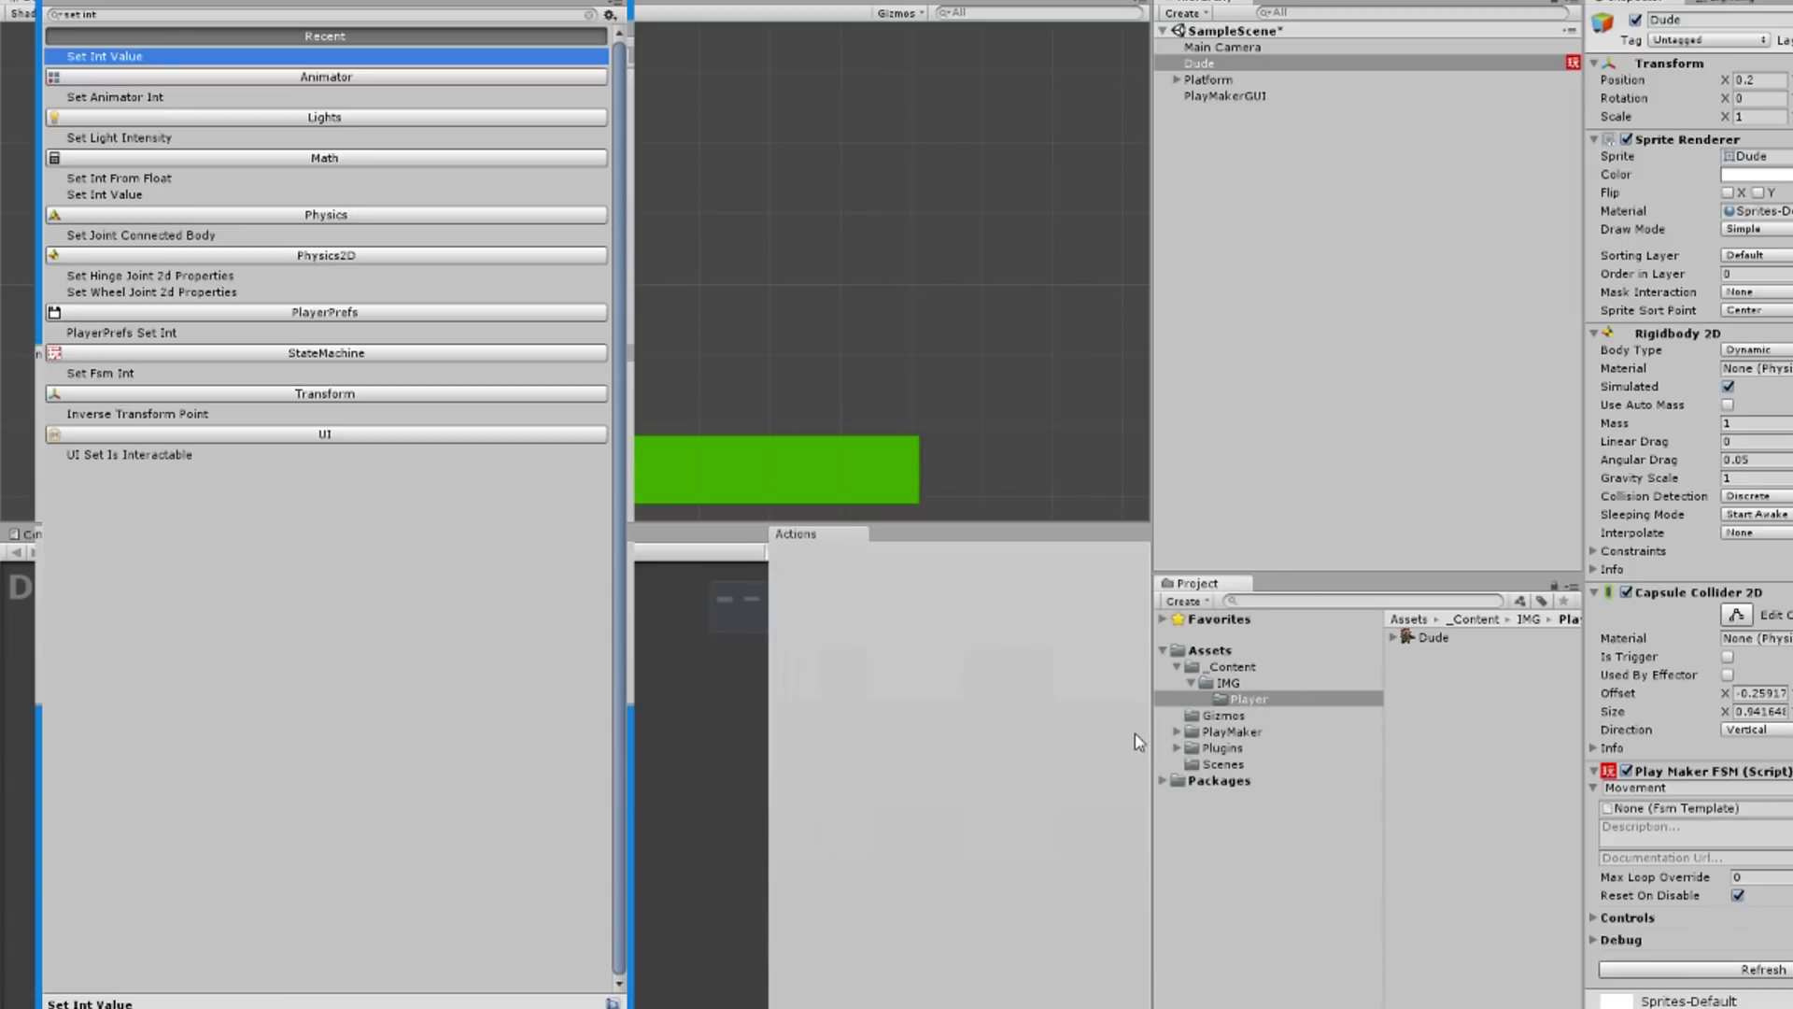
pyautogui.moveTo(1134, 733); pyautogui.dragTo(1135, 732)
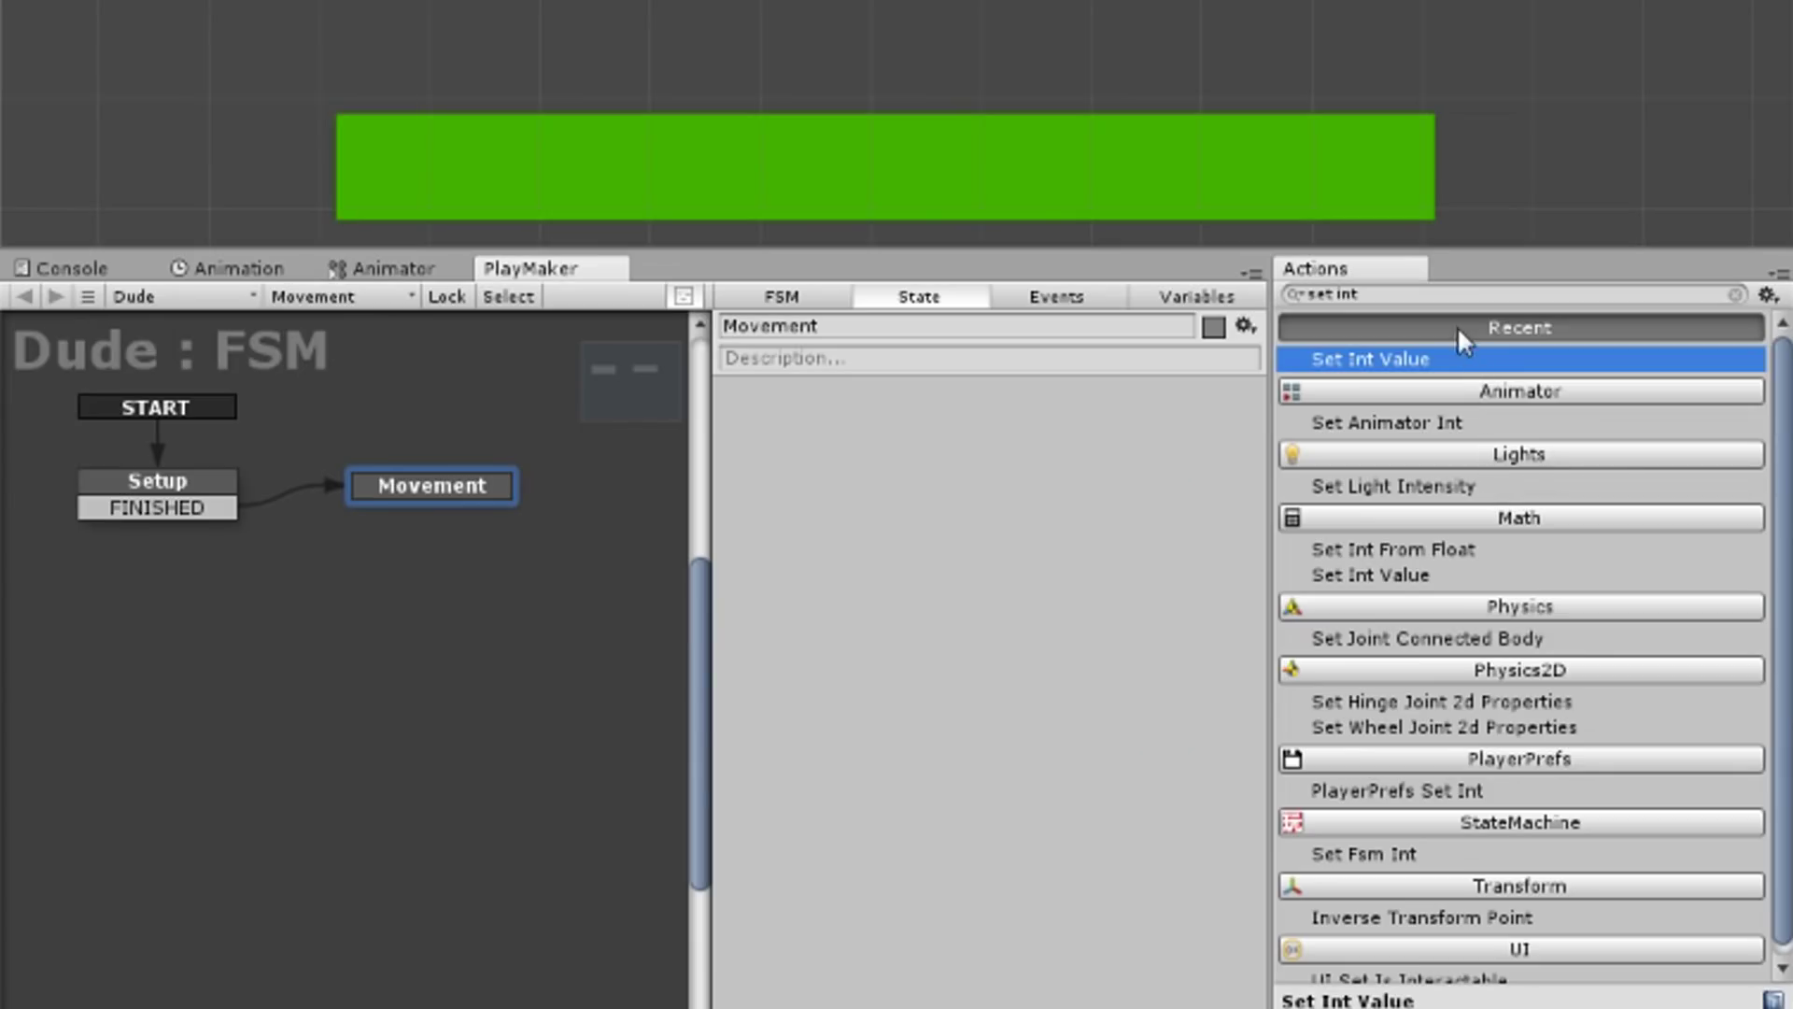
pyautogui.click(1415, 297)
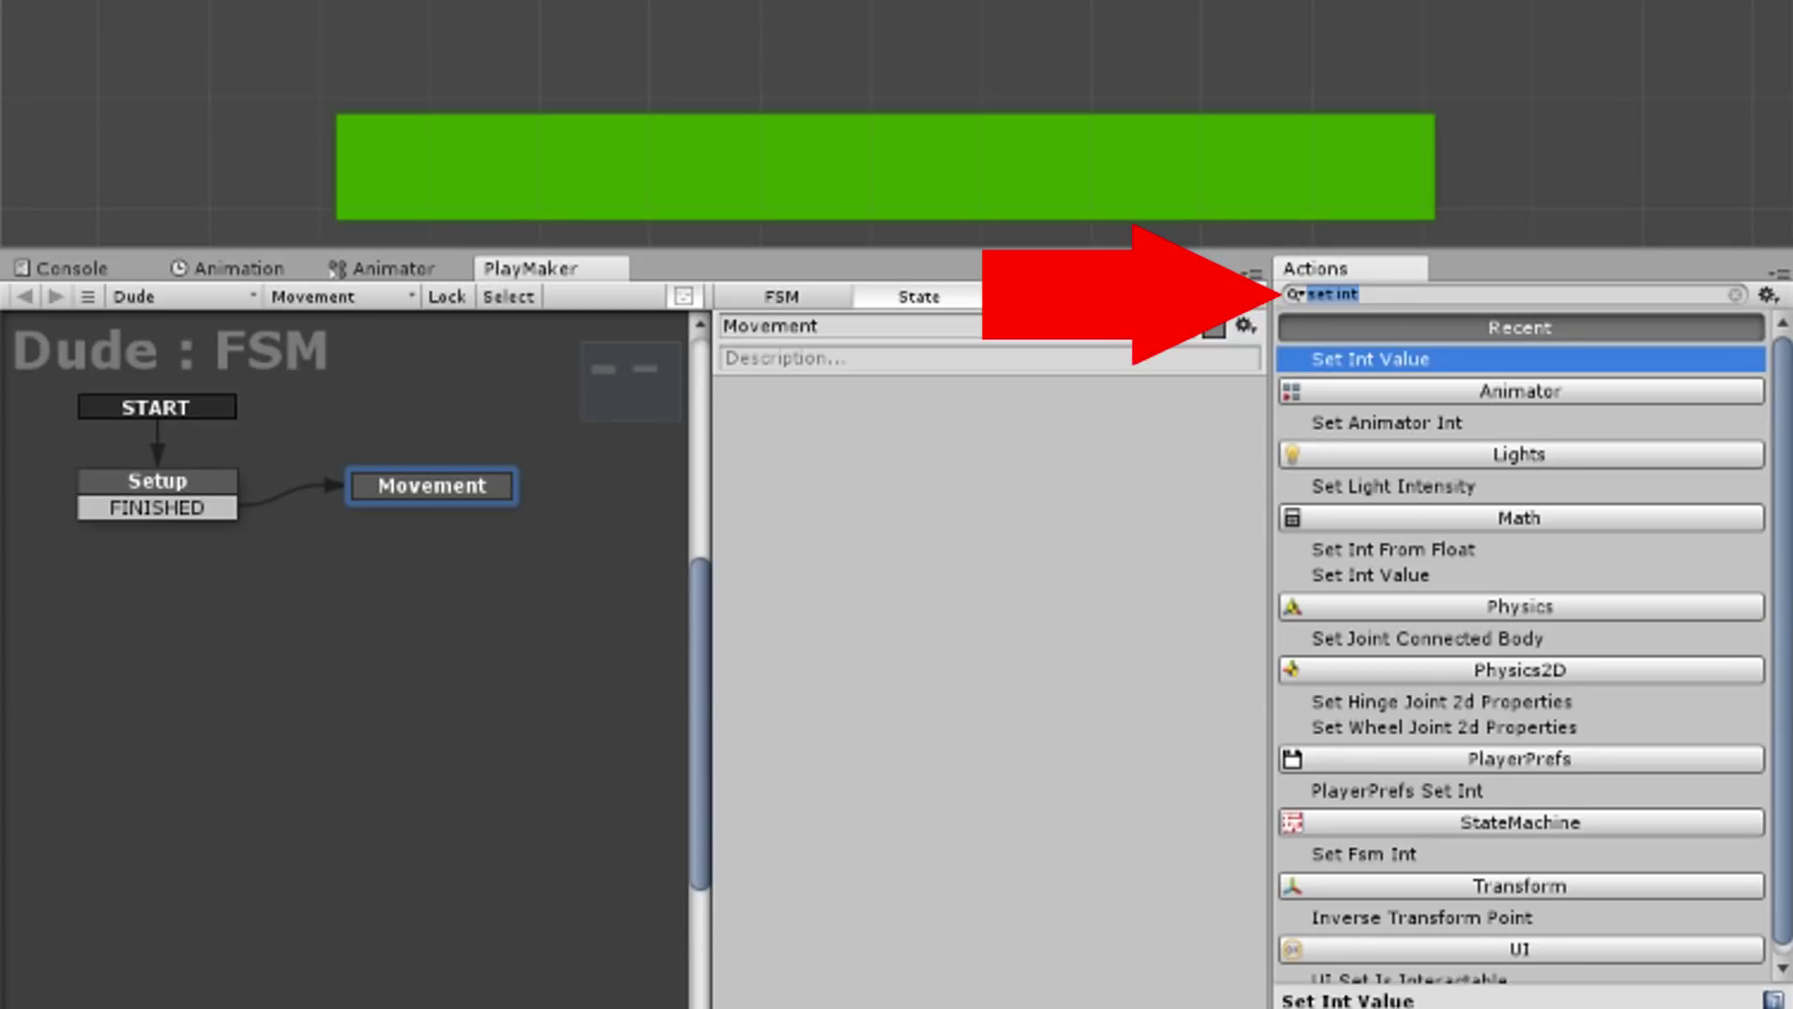
pyautogui.write('GET')
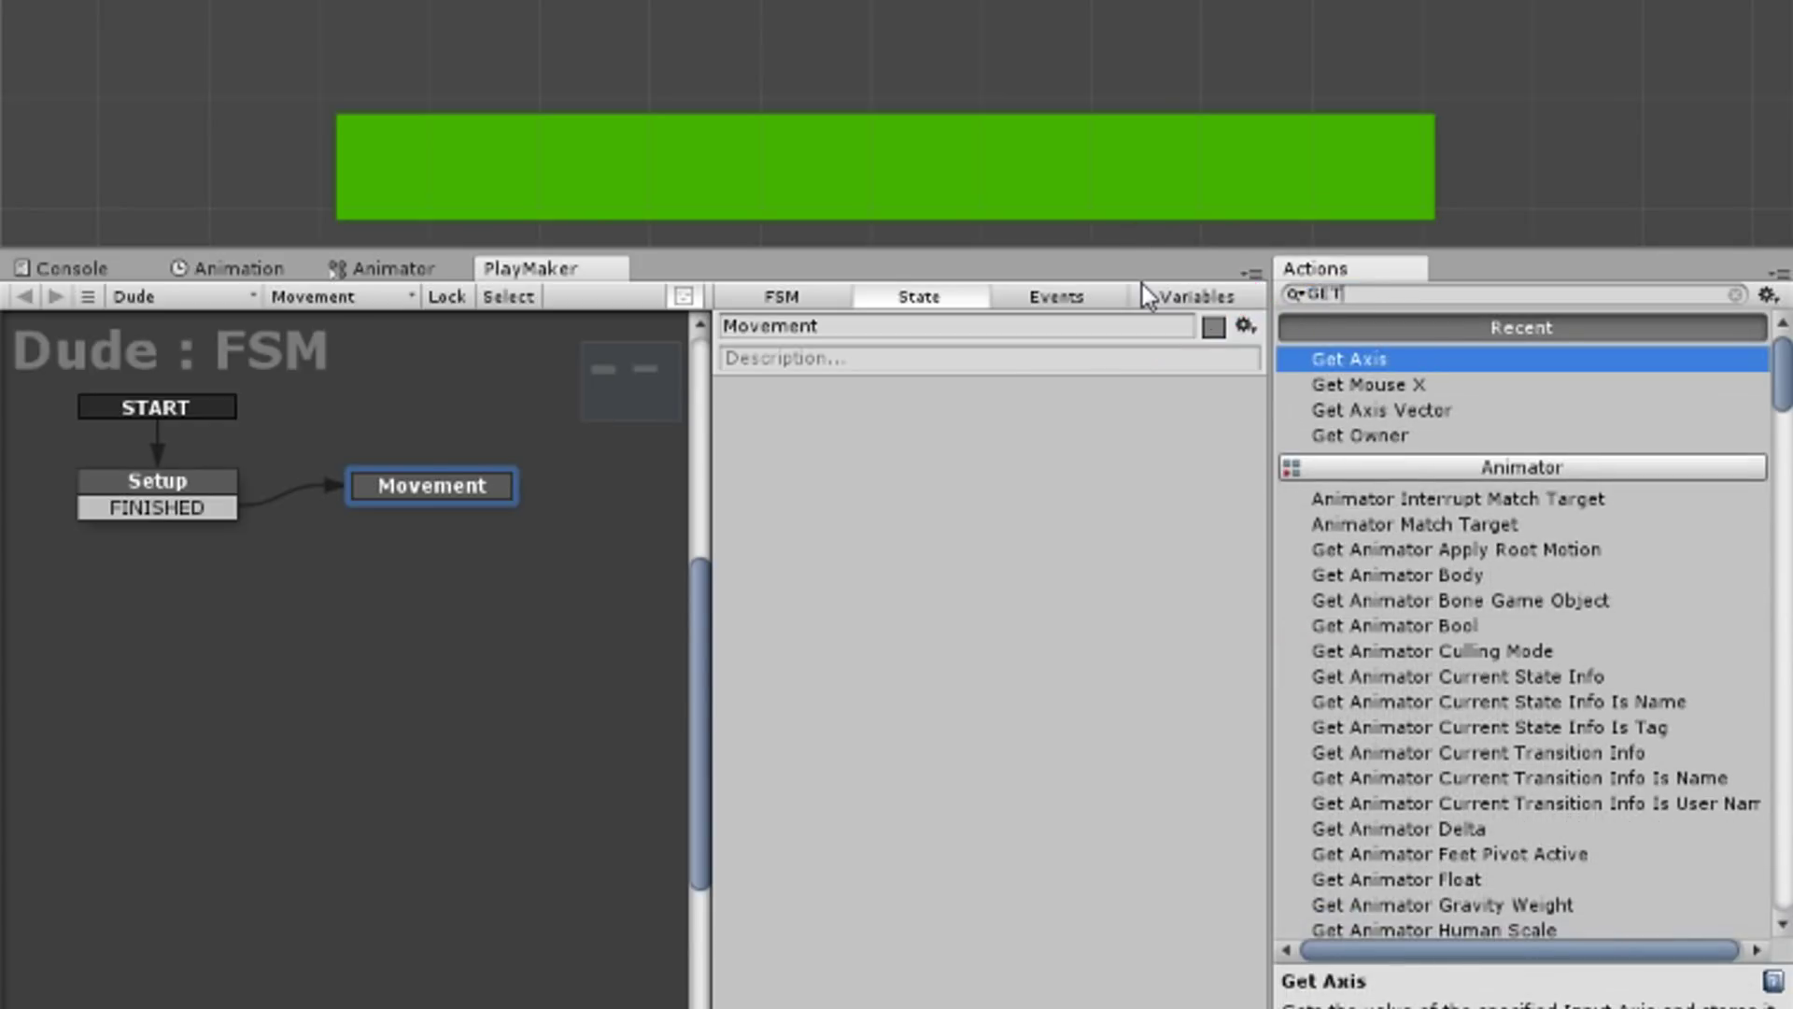
pyautogui.write(' A')
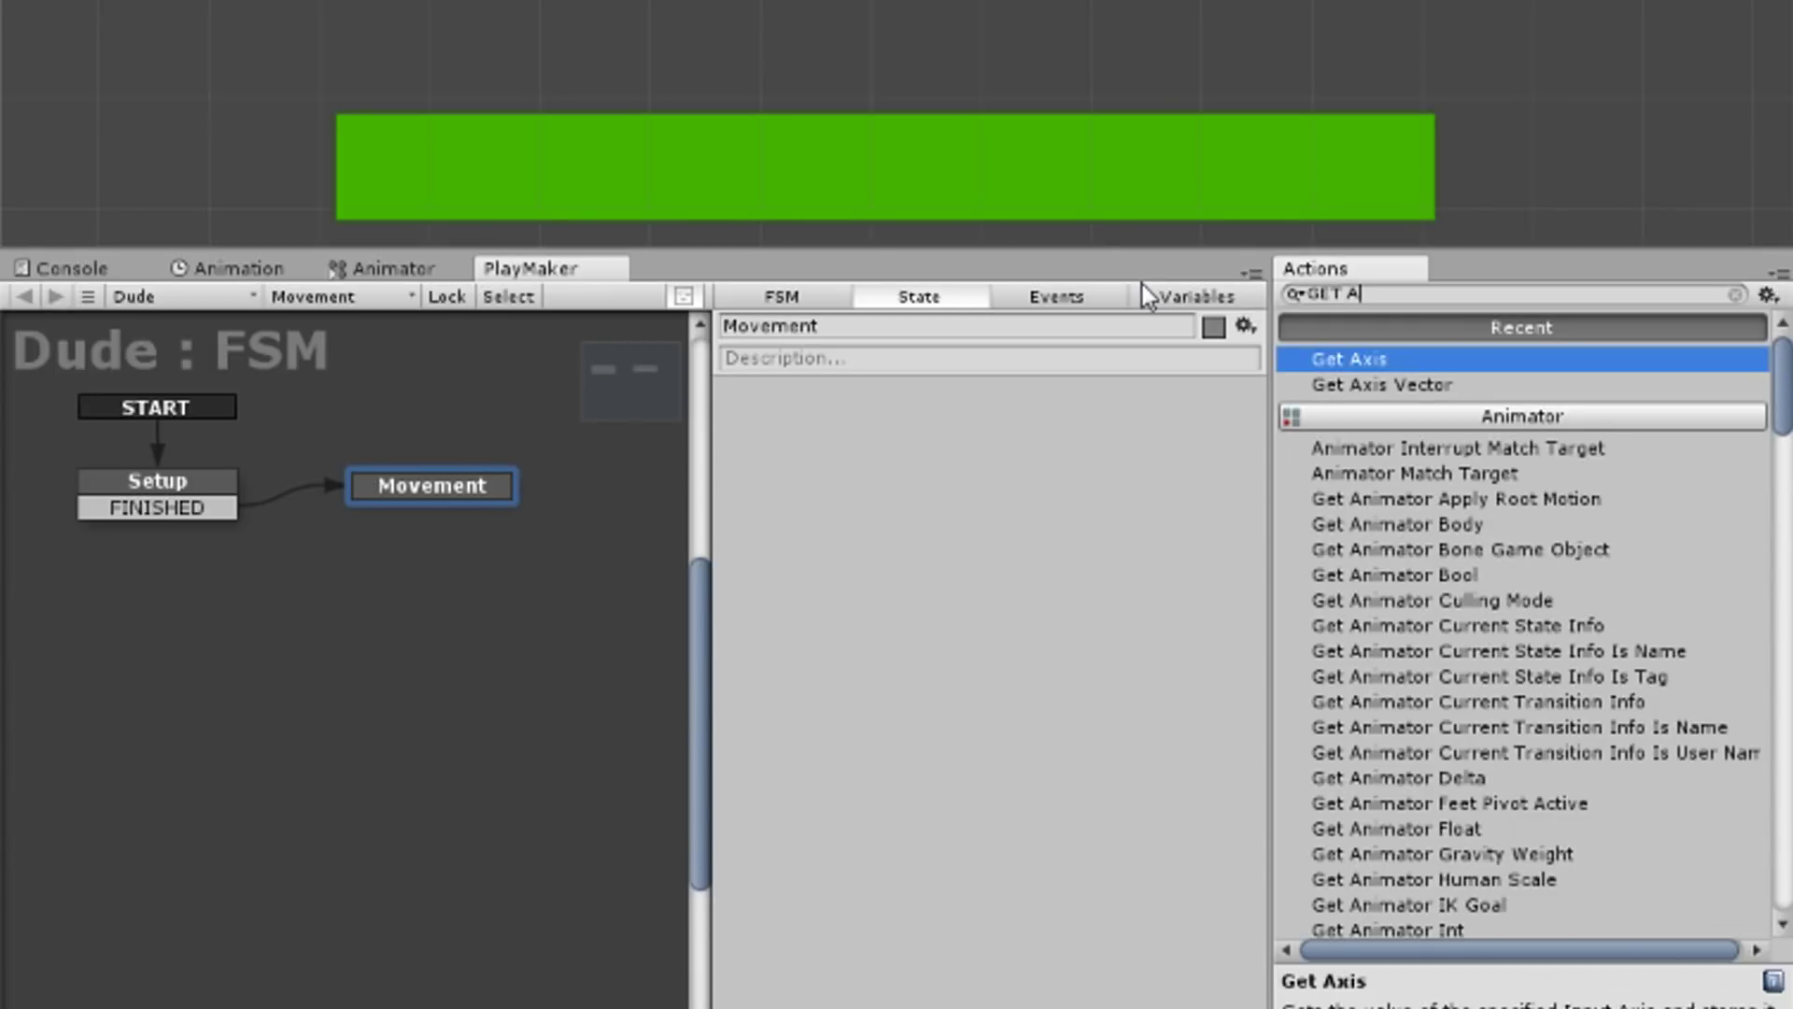
pyautogui.press('Return')
# Step: Set Get Axis to read Horizontal and store it in a new InputX variable
pyautogui.click(1048, 425)
pyautogui.write('Horizontal')
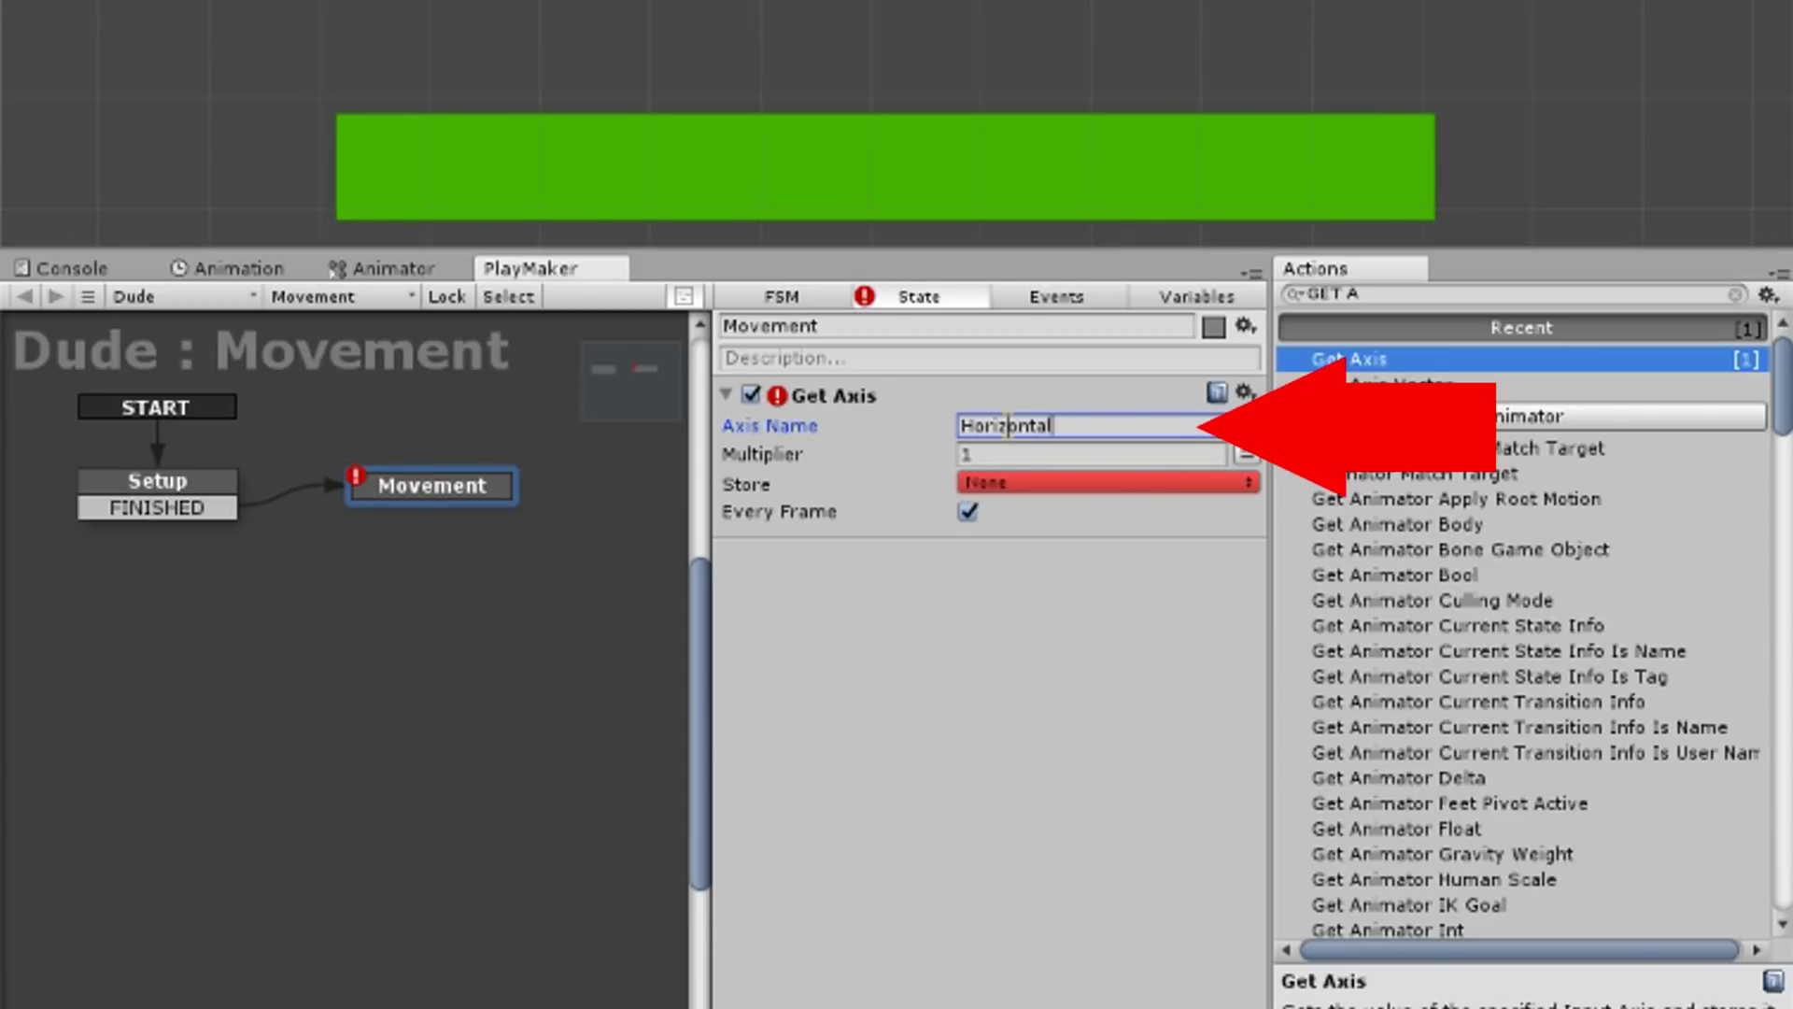
pyautogui.click(1107, 482)
pyautogui.write('InputX')
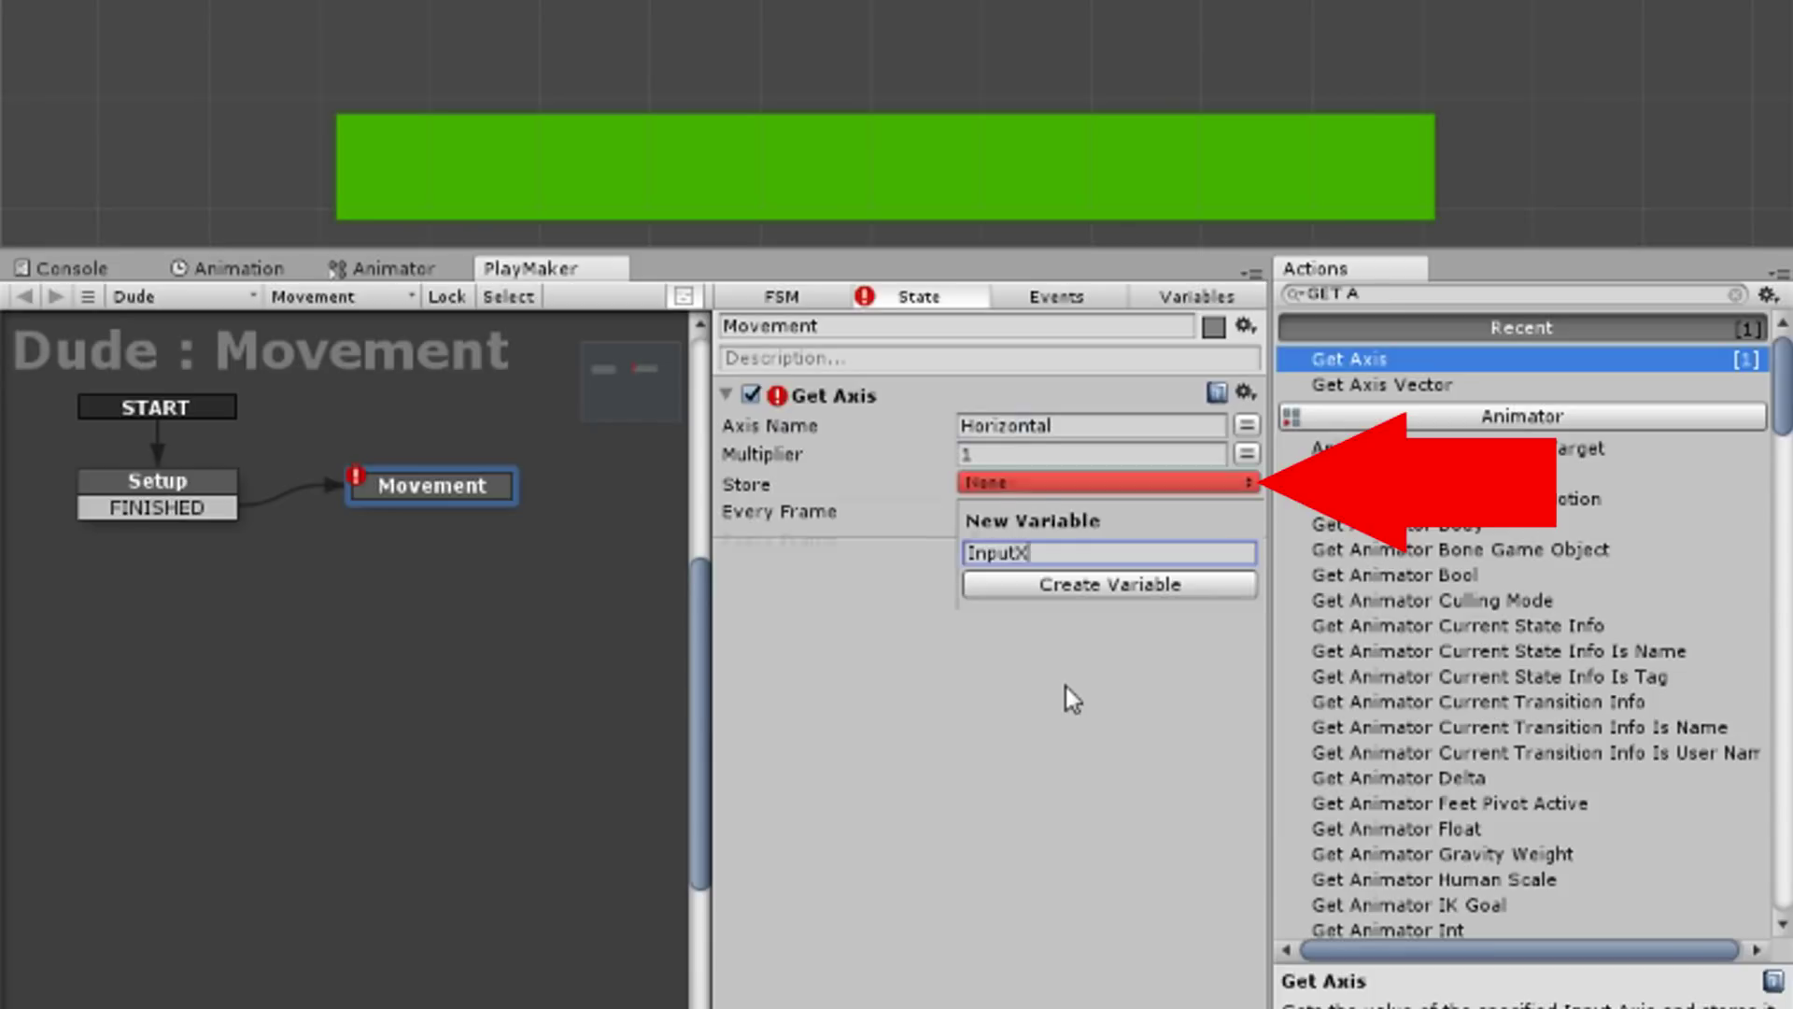
pyautogui.press('Return')
pyautogui.write('set')
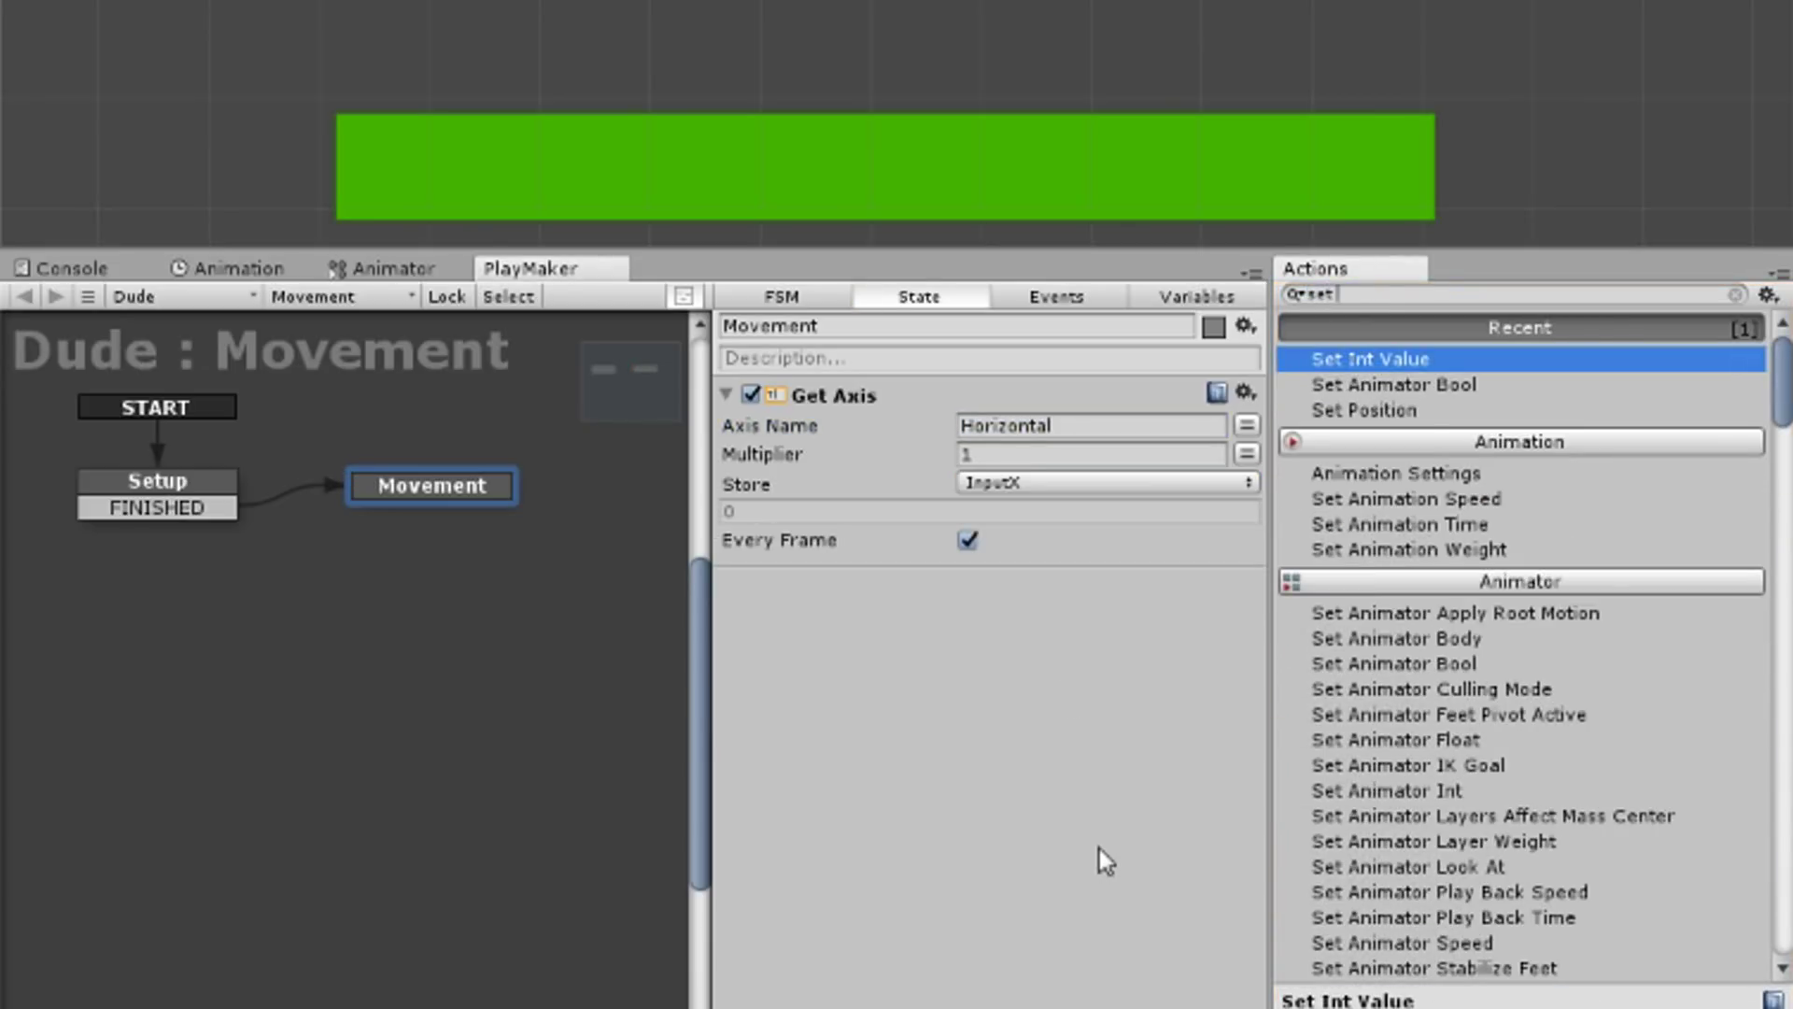
pyautogui.write(' velo')
# Step: Add Set Velocity 2d with X driven by InputX every frame, then test-play
pyautogui.press('Down')
pyautogui.press('Return')
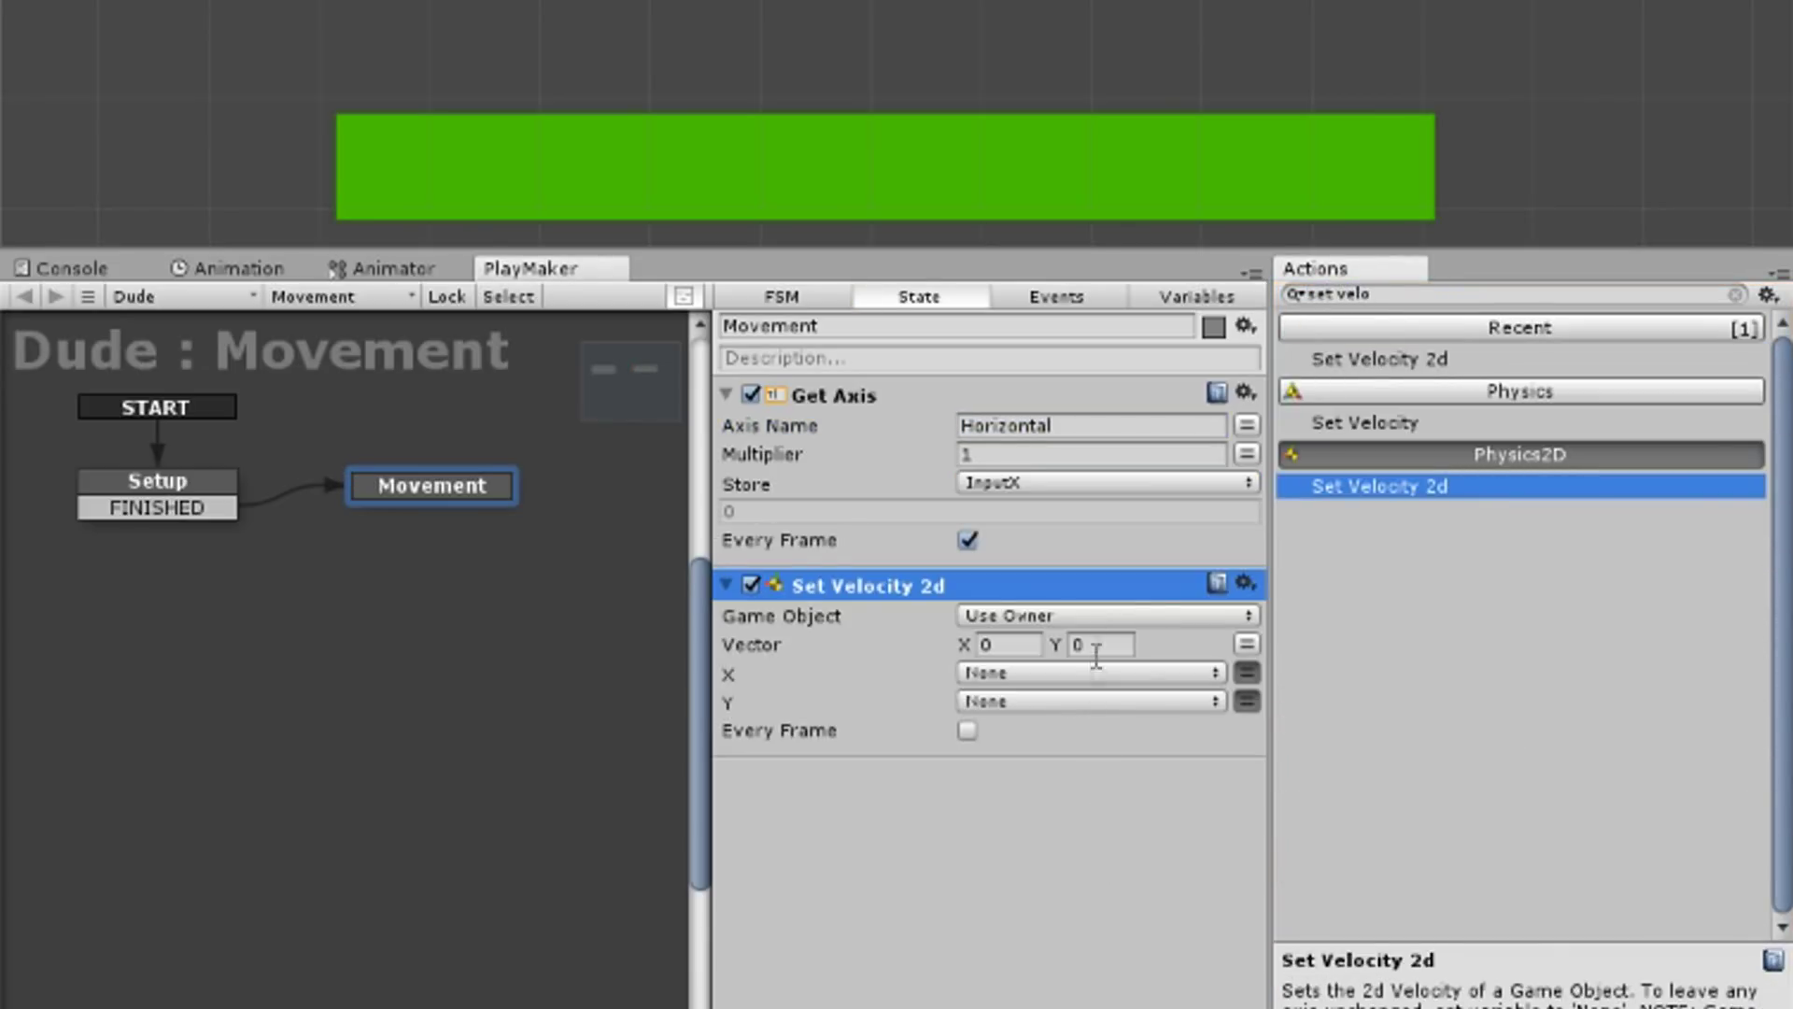
pyautogui.click(1247, 645)
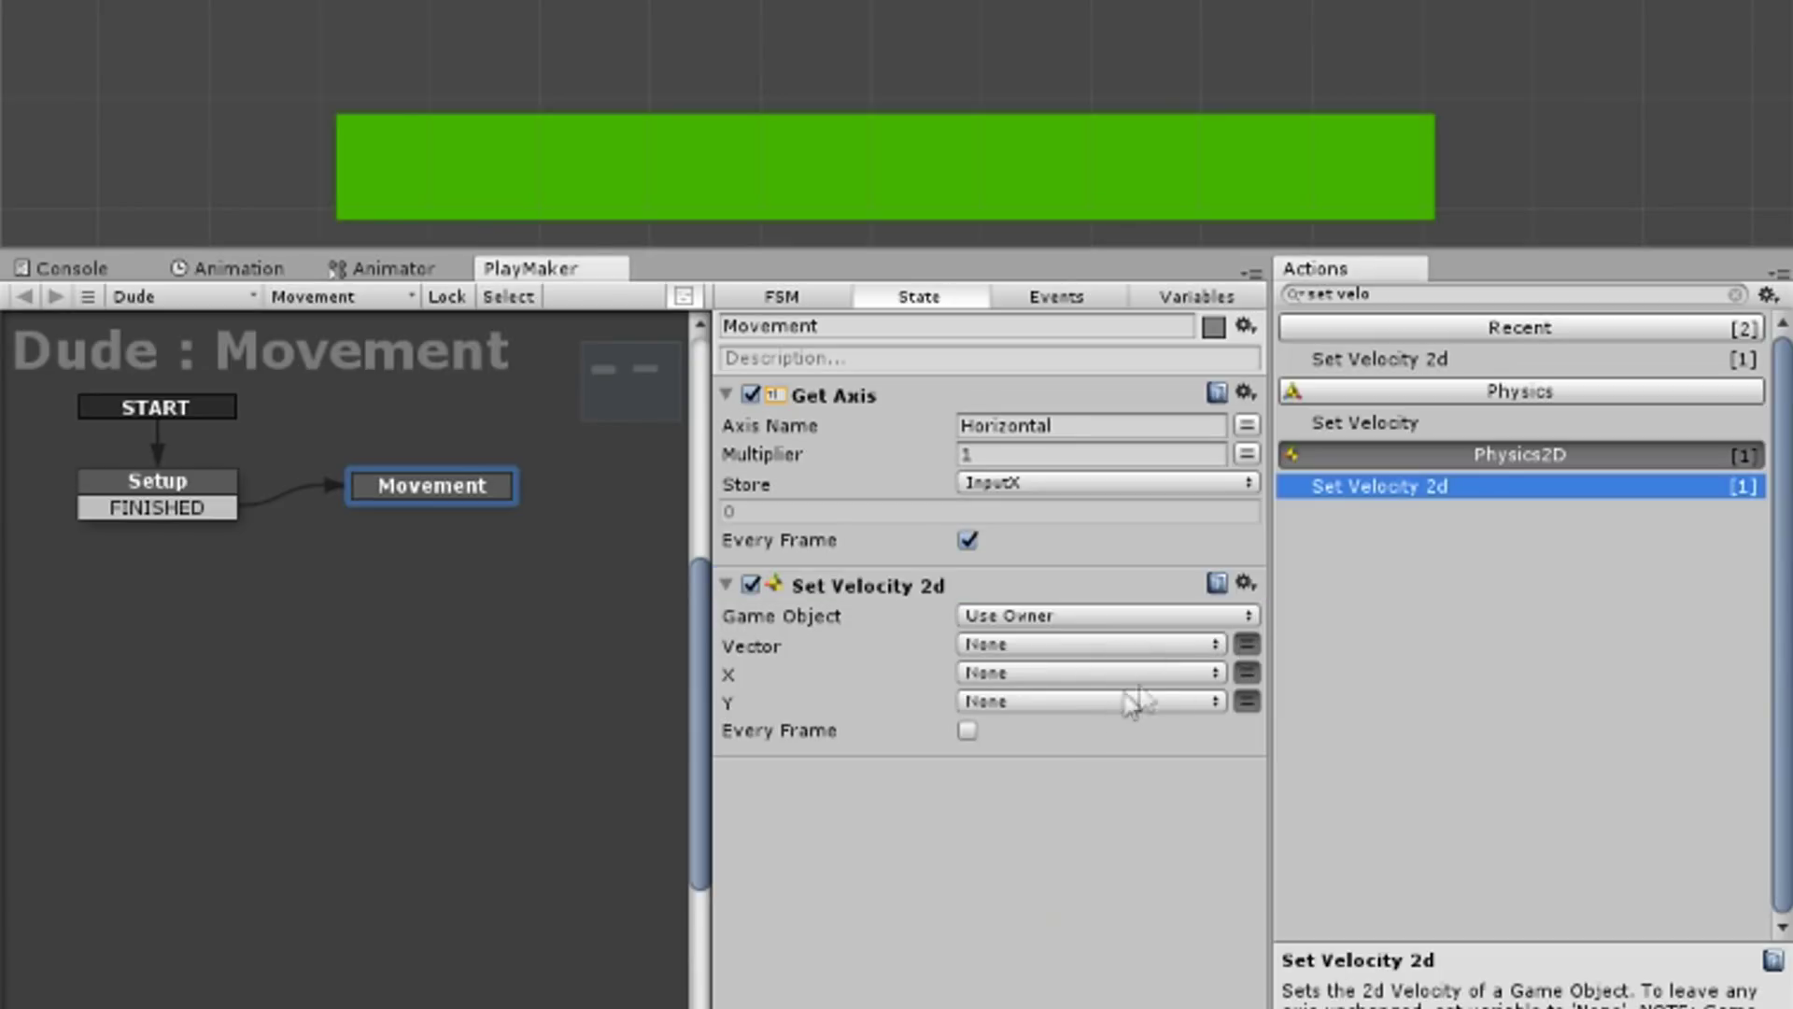
pyautogui.click(1205, 672)
pyautogui.click(1113, 744)
pyautogui.click(967, 760)
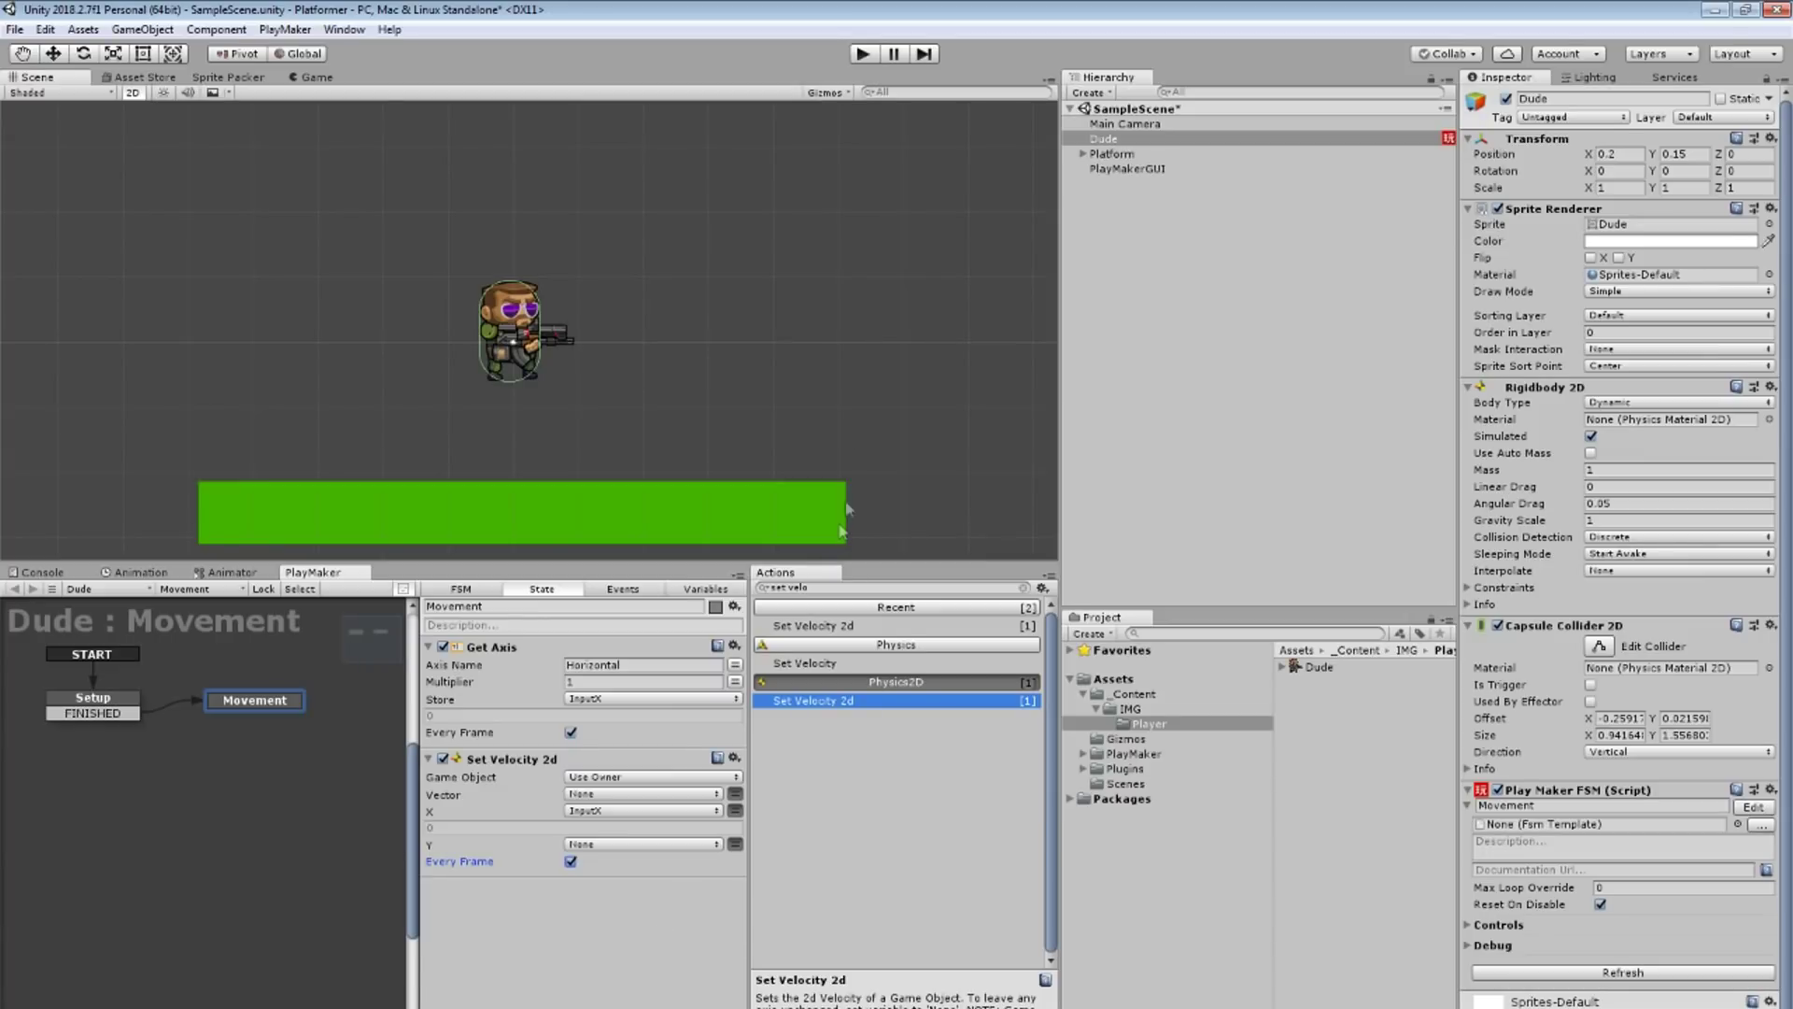
pyautogui.click(861, 55)
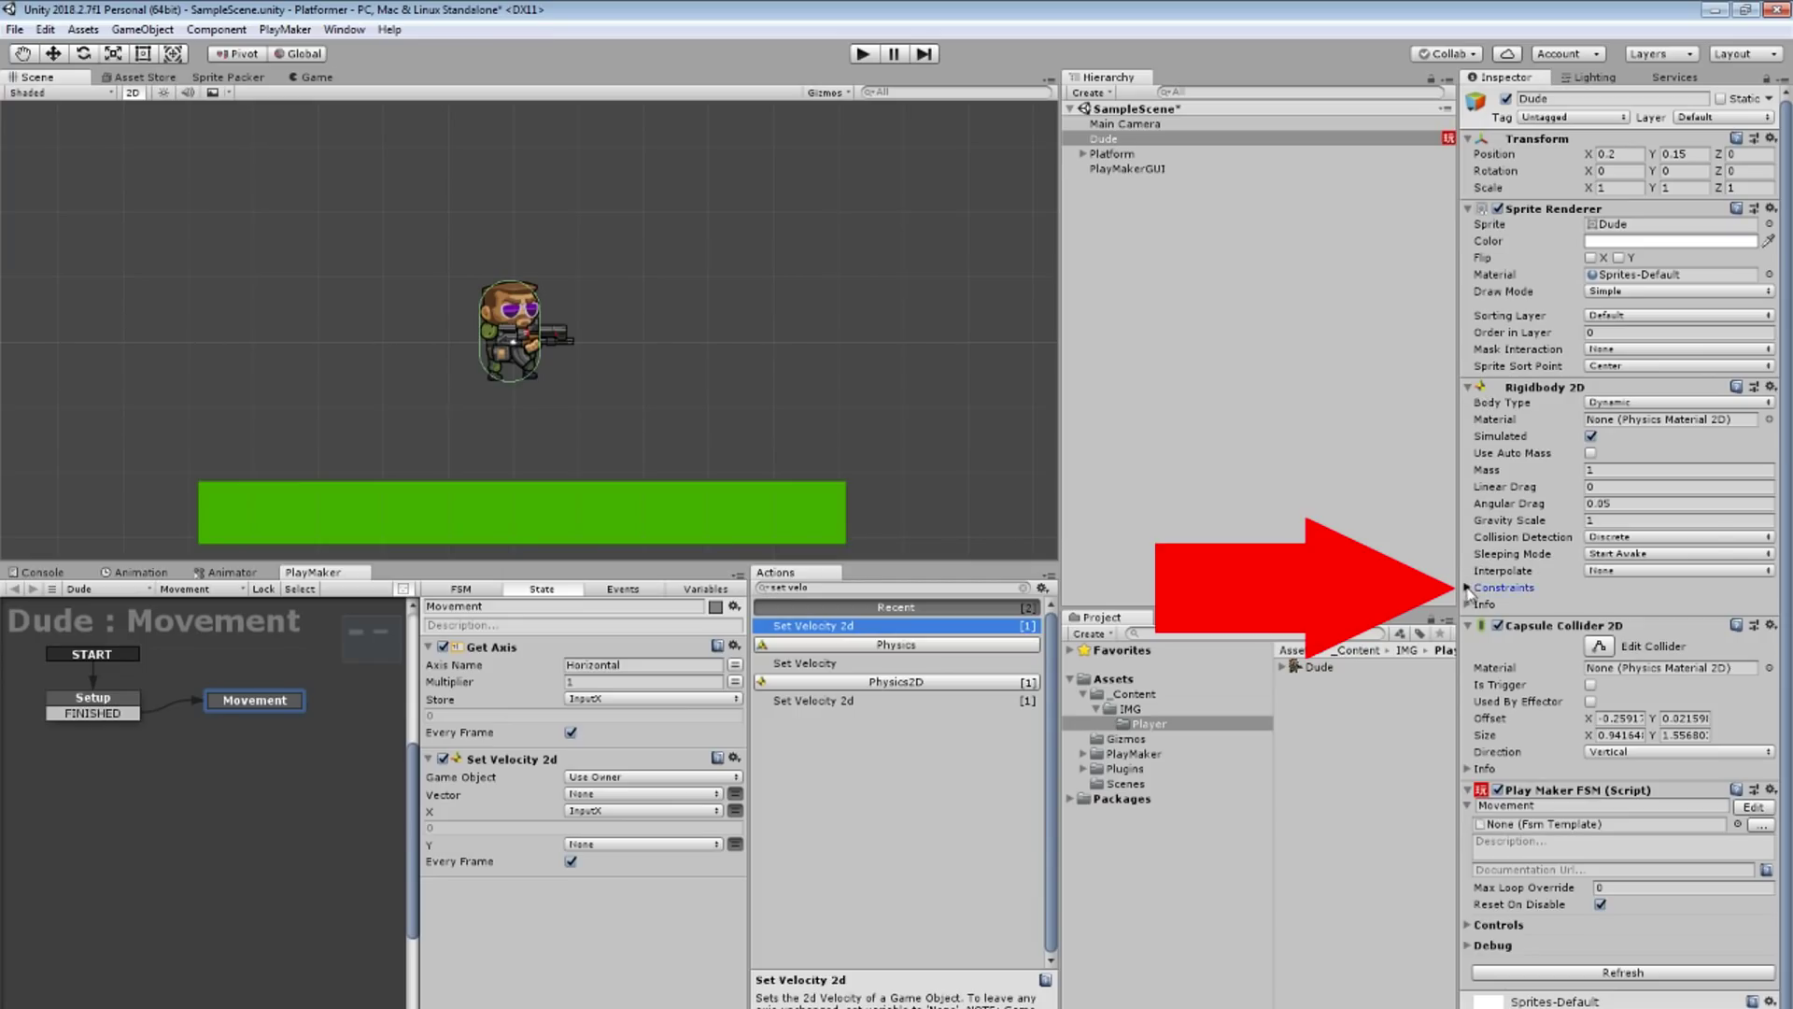
# Step: Freeze Dude's Rigidbody 2D rotation on Z and test-play again
pyautogui.click(1485, 587)
pyautogui.click(1592, 622)
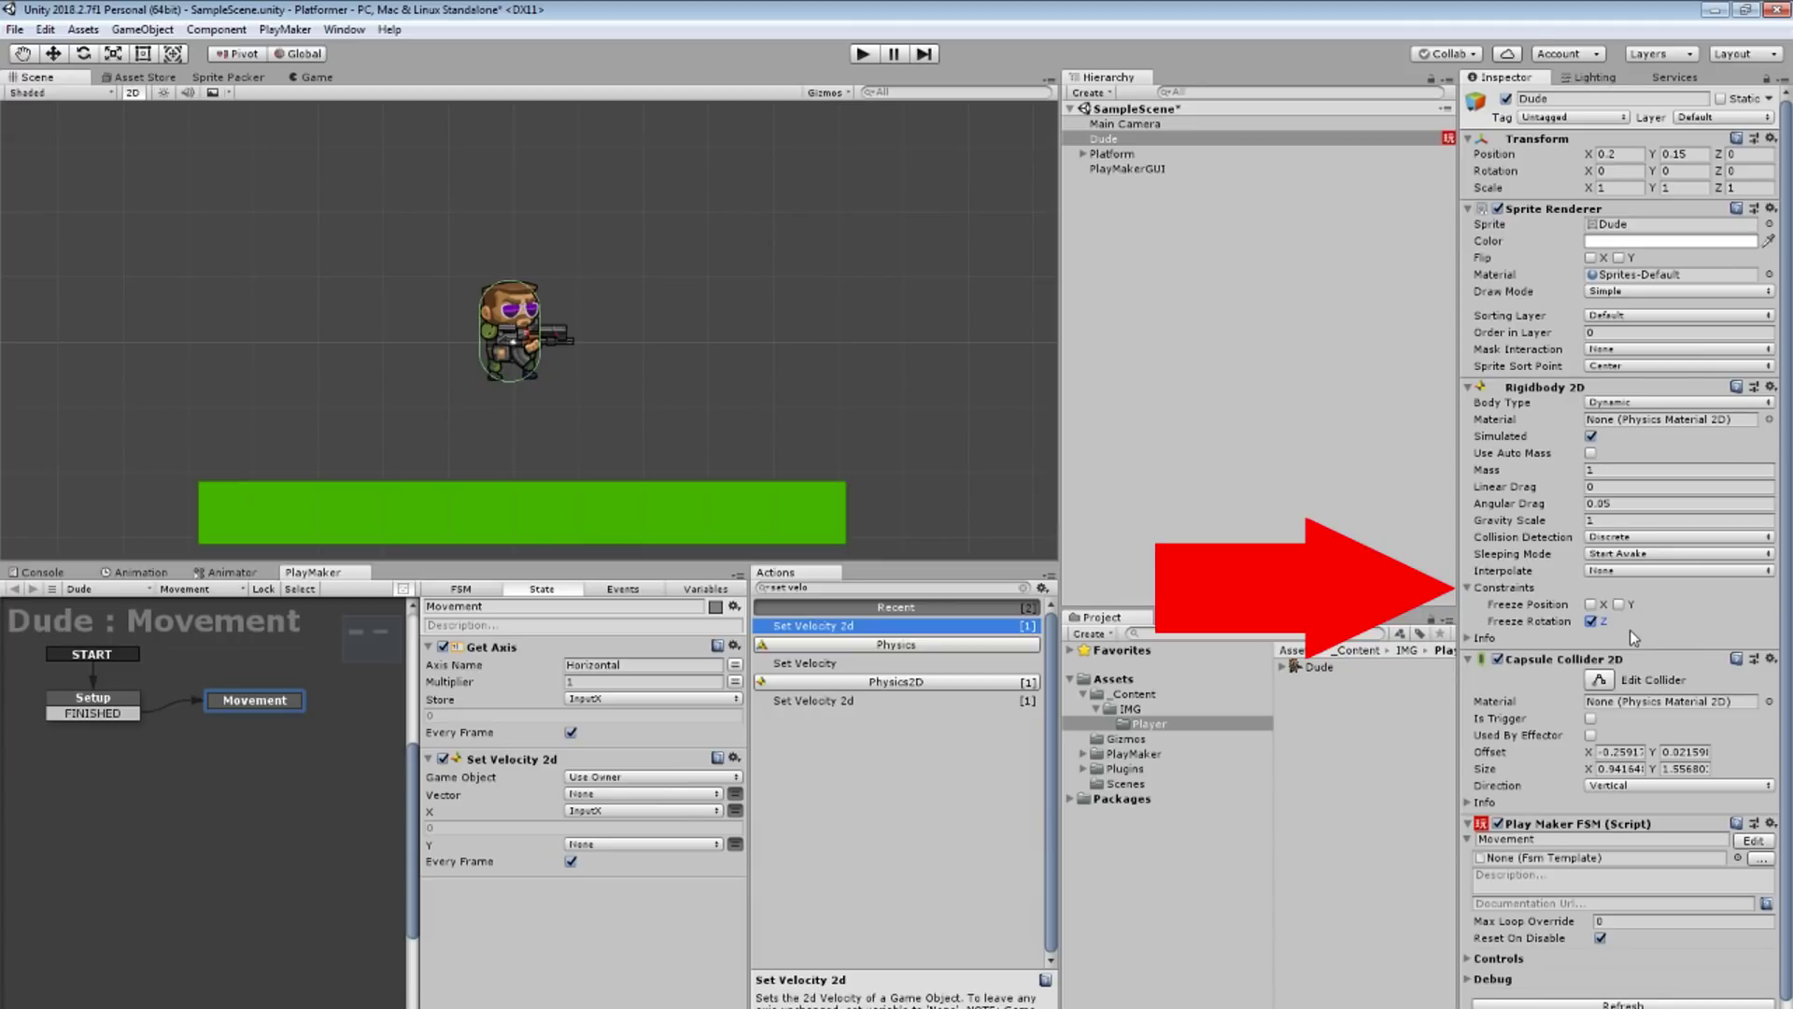
pyautogui.click(865, 54)
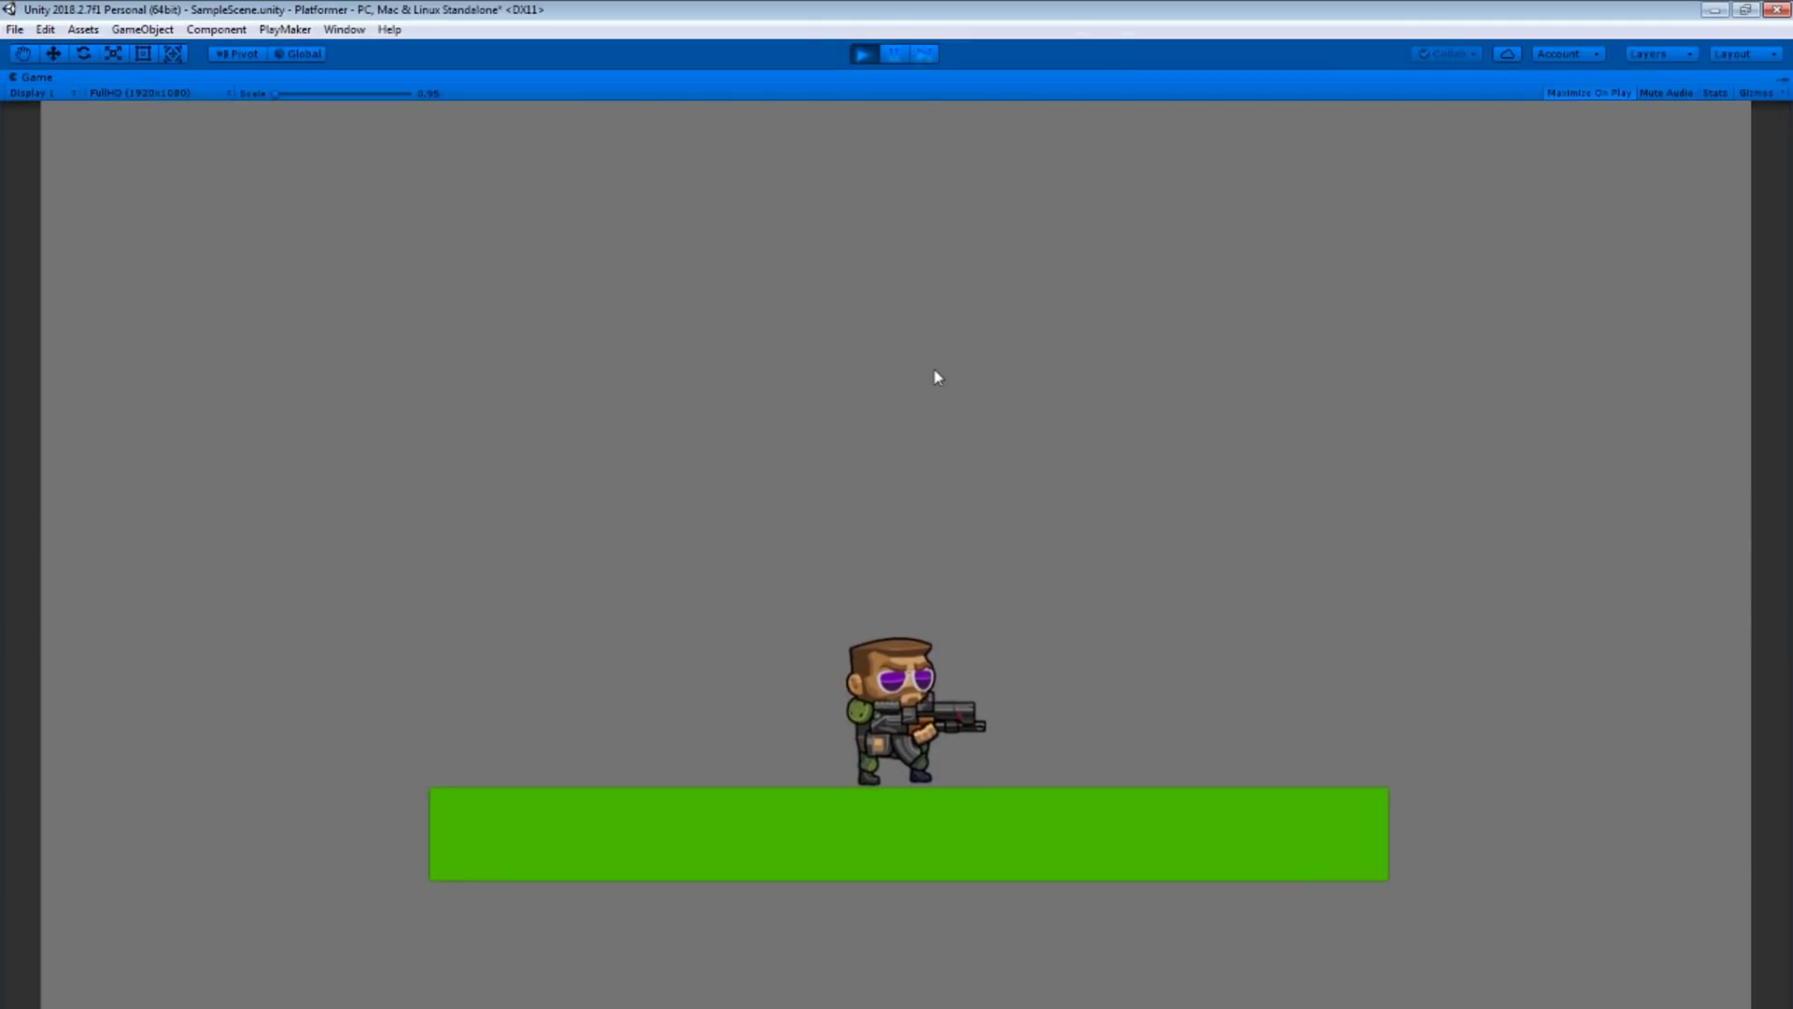
pyautogui.click(865, 54)
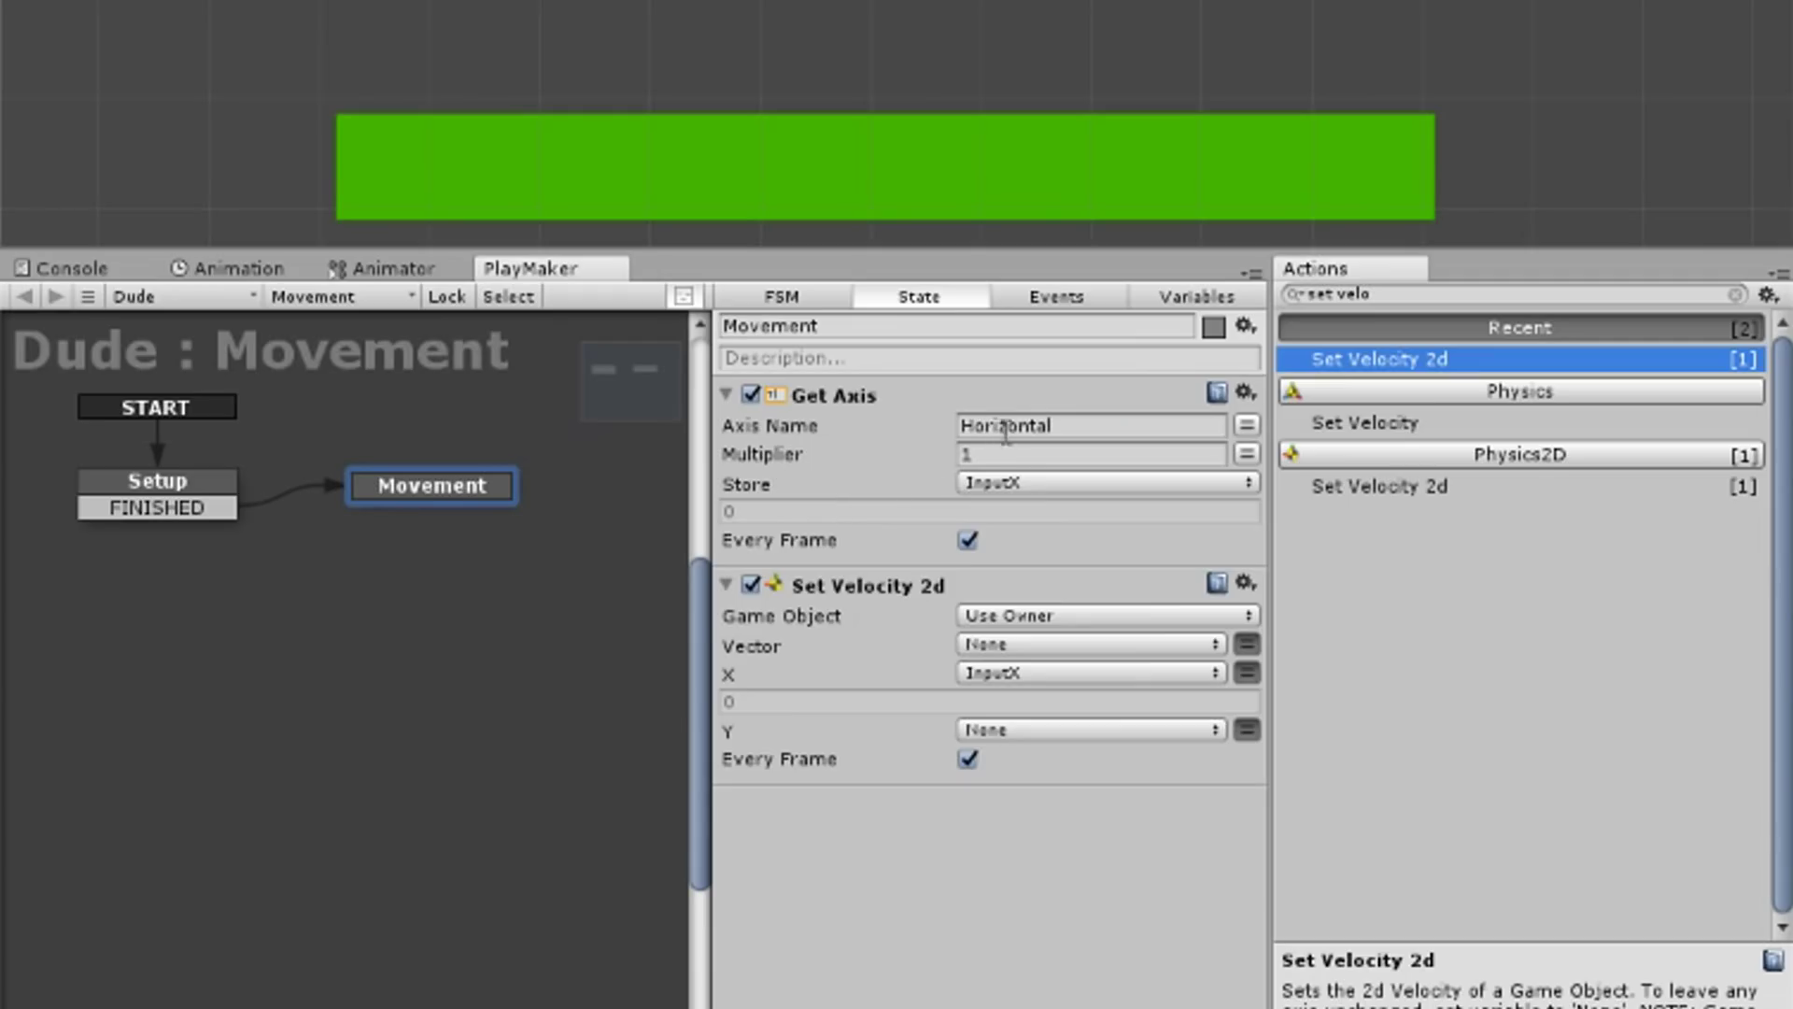
# Step: Set the Multiplier to a new variable named MovementSpeed
pyautogui.click(1016, 455)
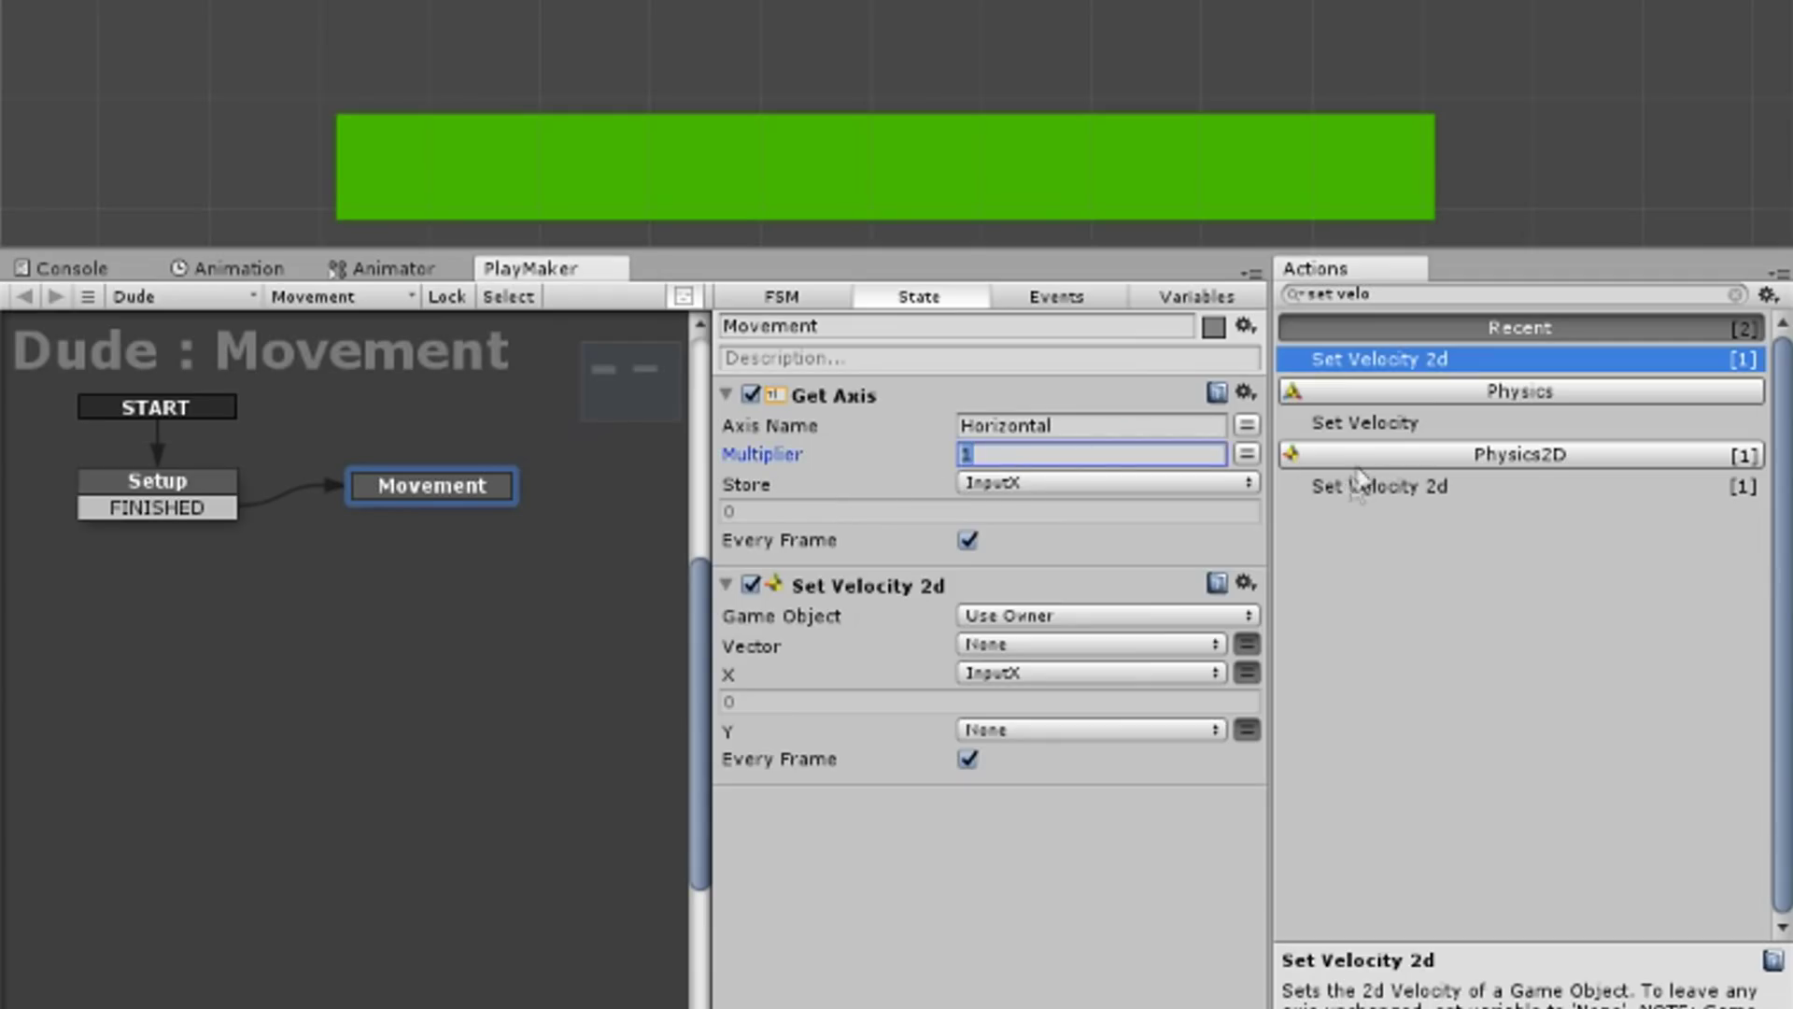
pyautogui.click(1247, 454)
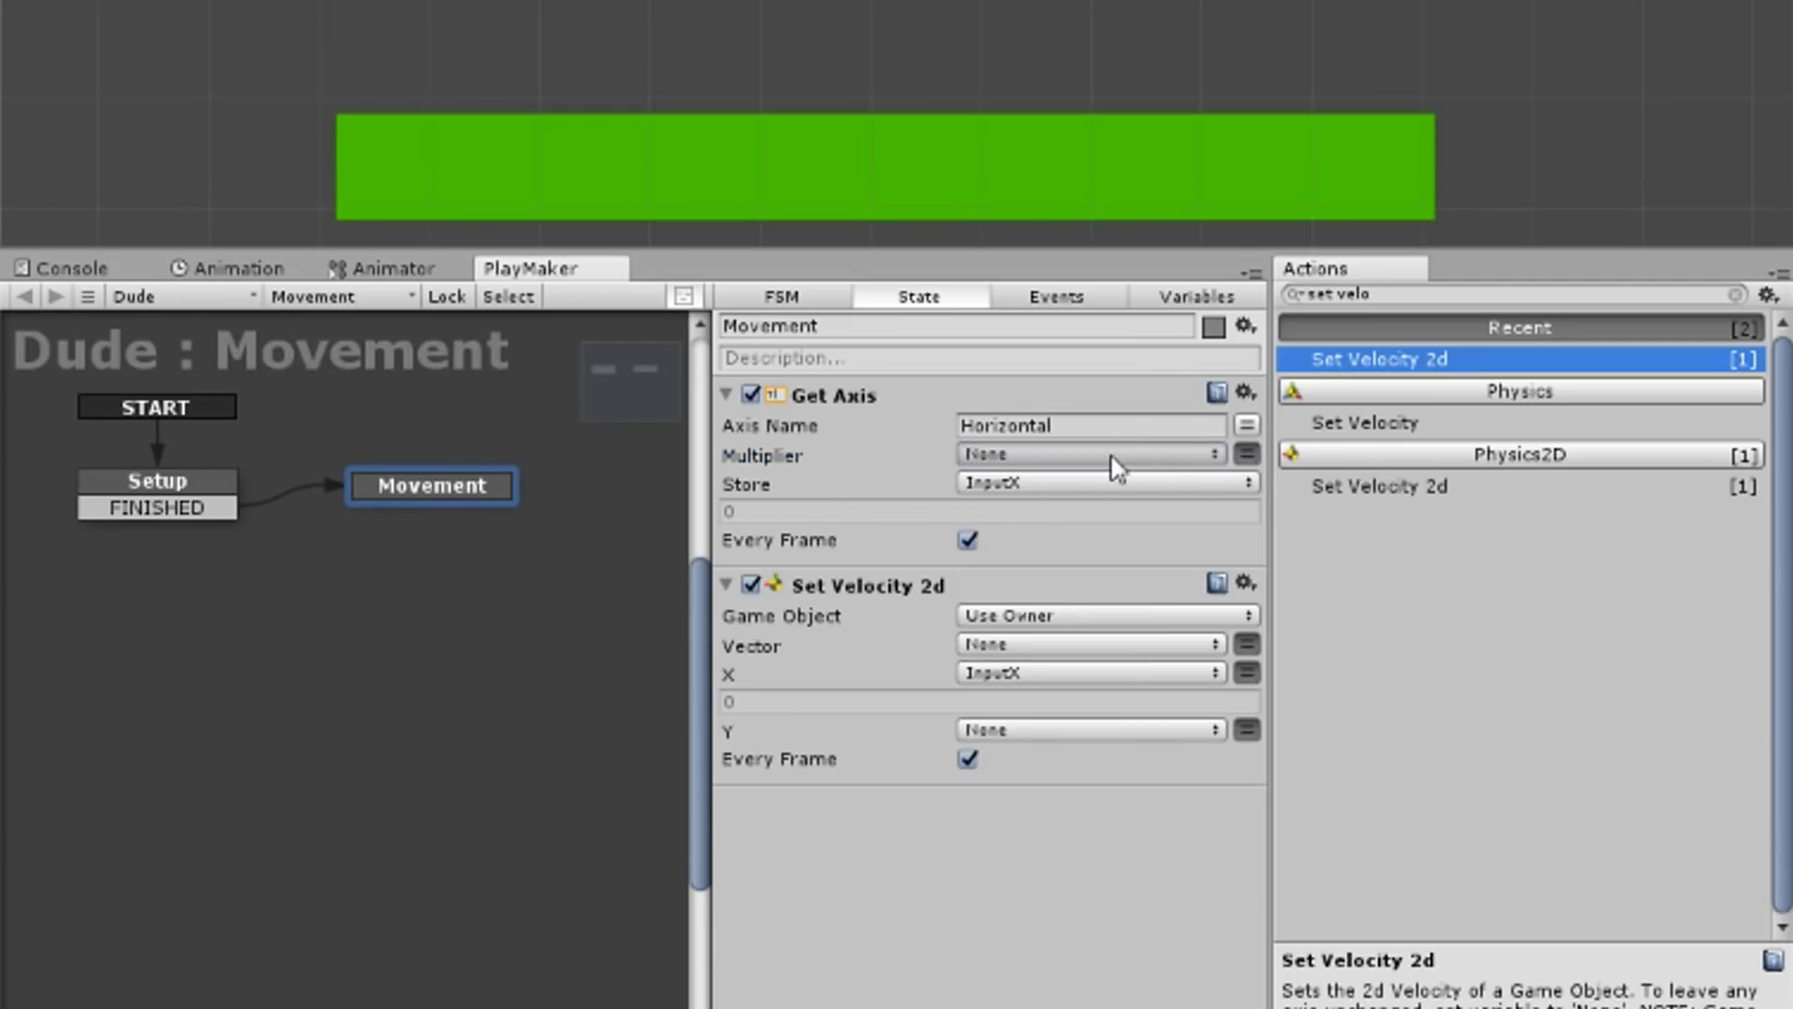
pyautogui.click(1113, 455)
pyautogui.click(1117, 492)
pyautogui.write('MovementSpeed')
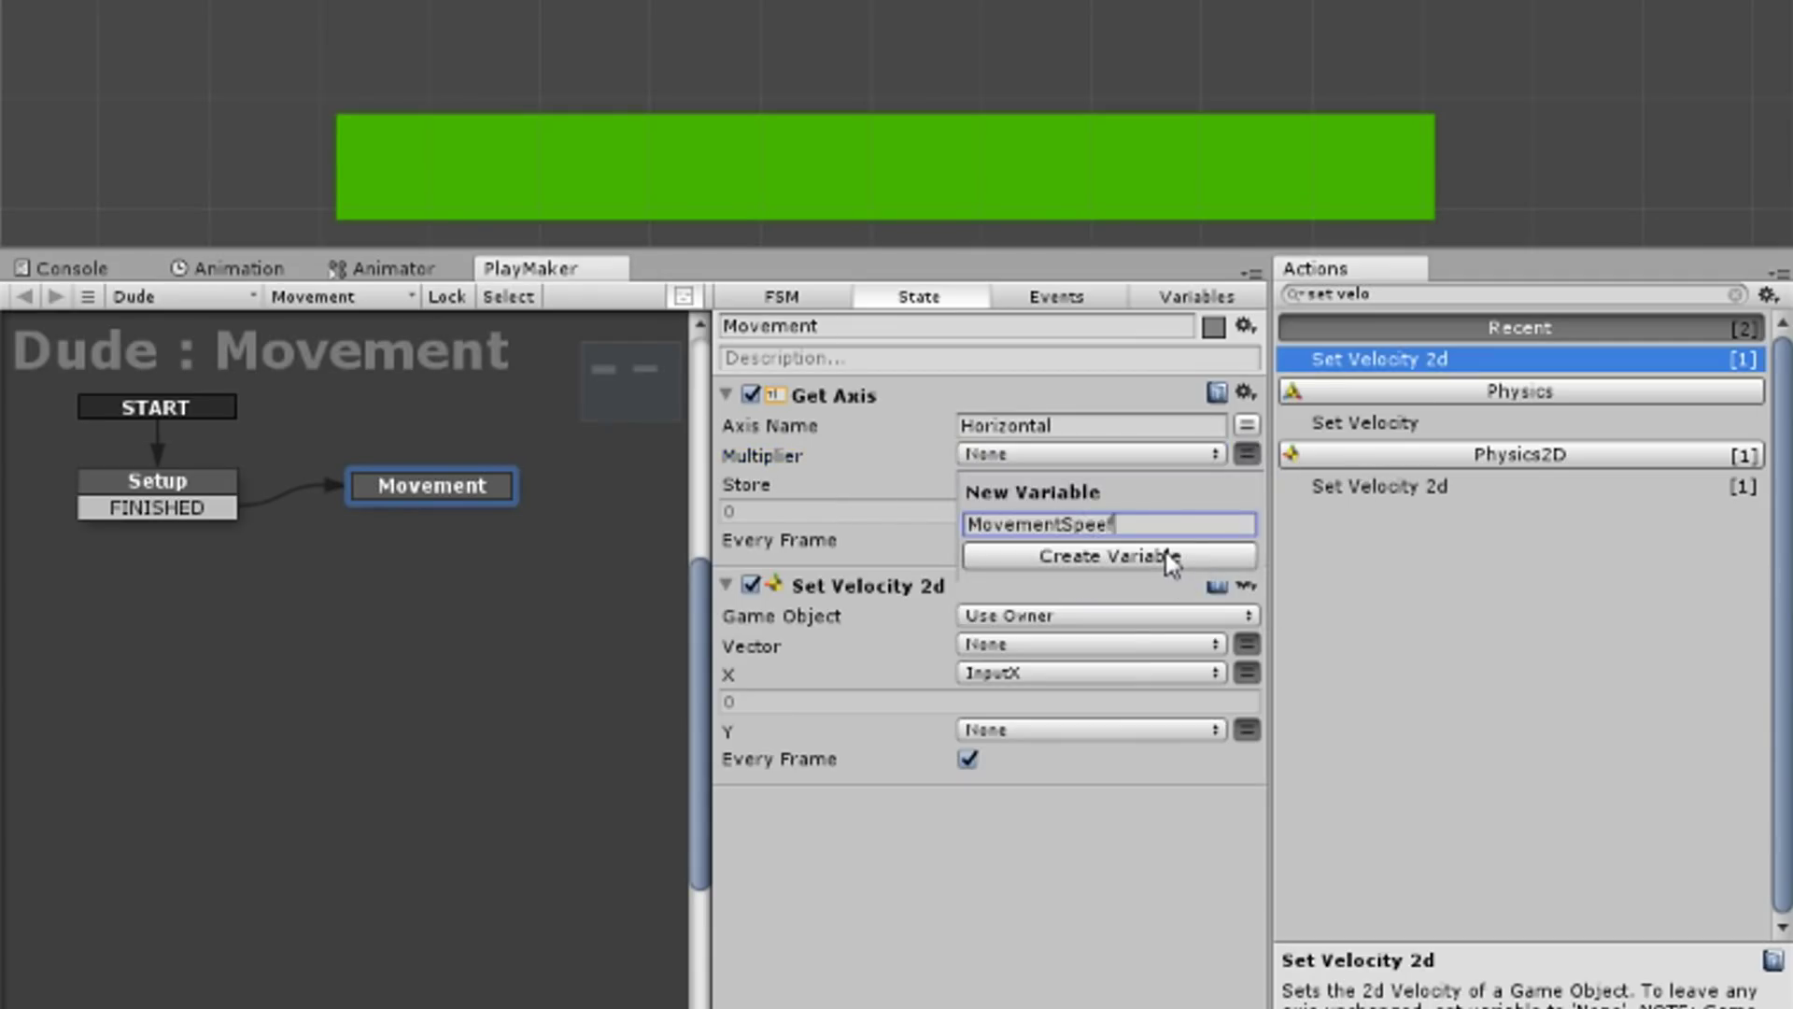
pyautogui.click(1170, 558)
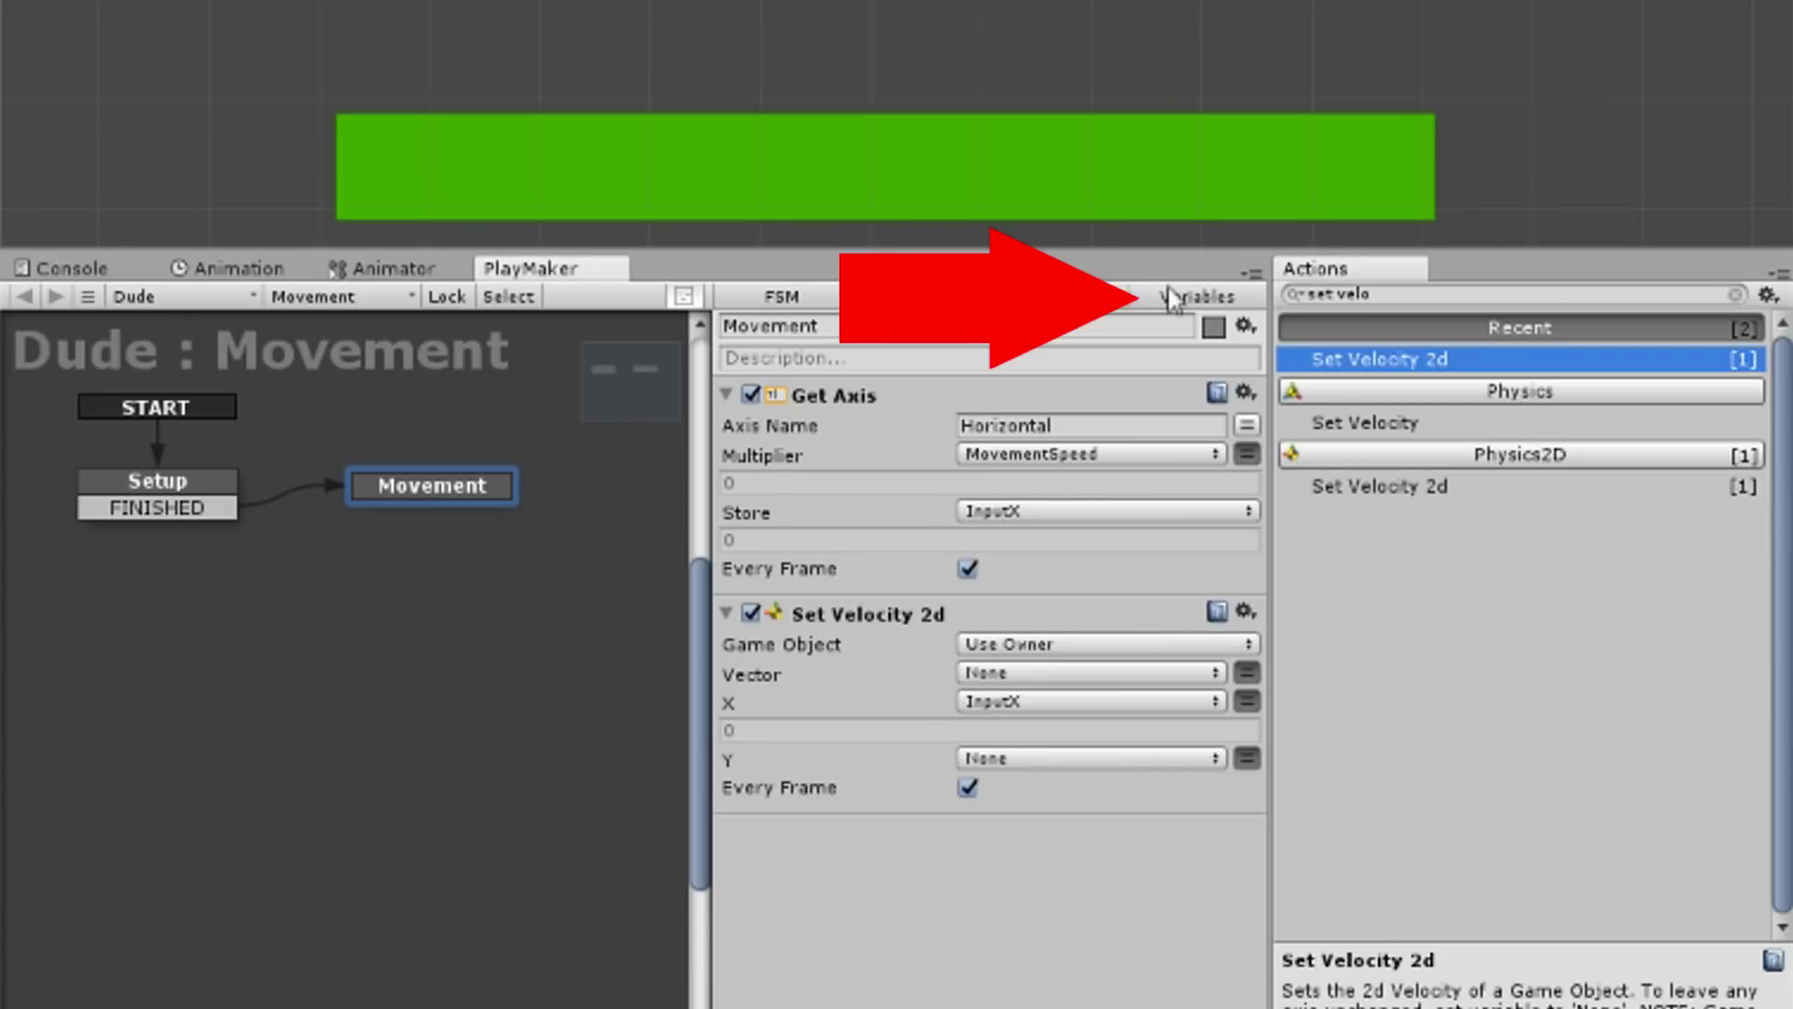
# Step: Review the FSM variables and set MovementSpeed to 5 in the Inspector
pyautogui.click(1172, 297)
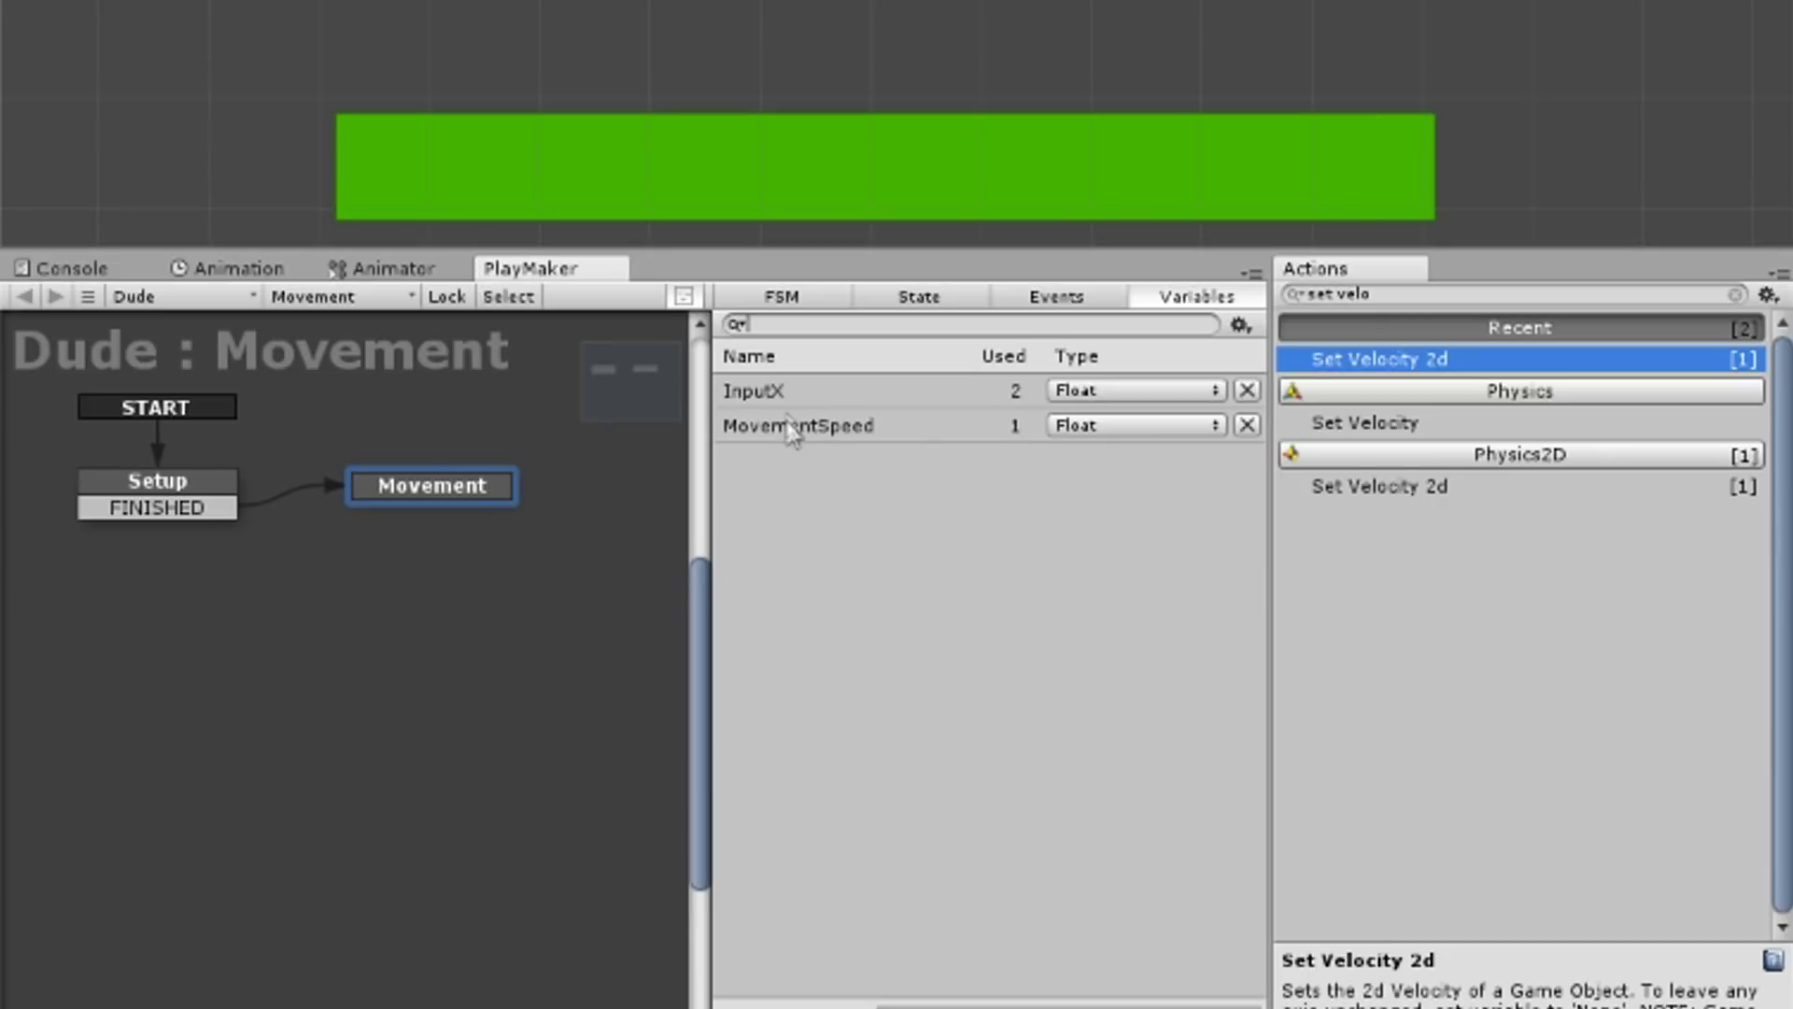
pyautogui.click(787, 390)
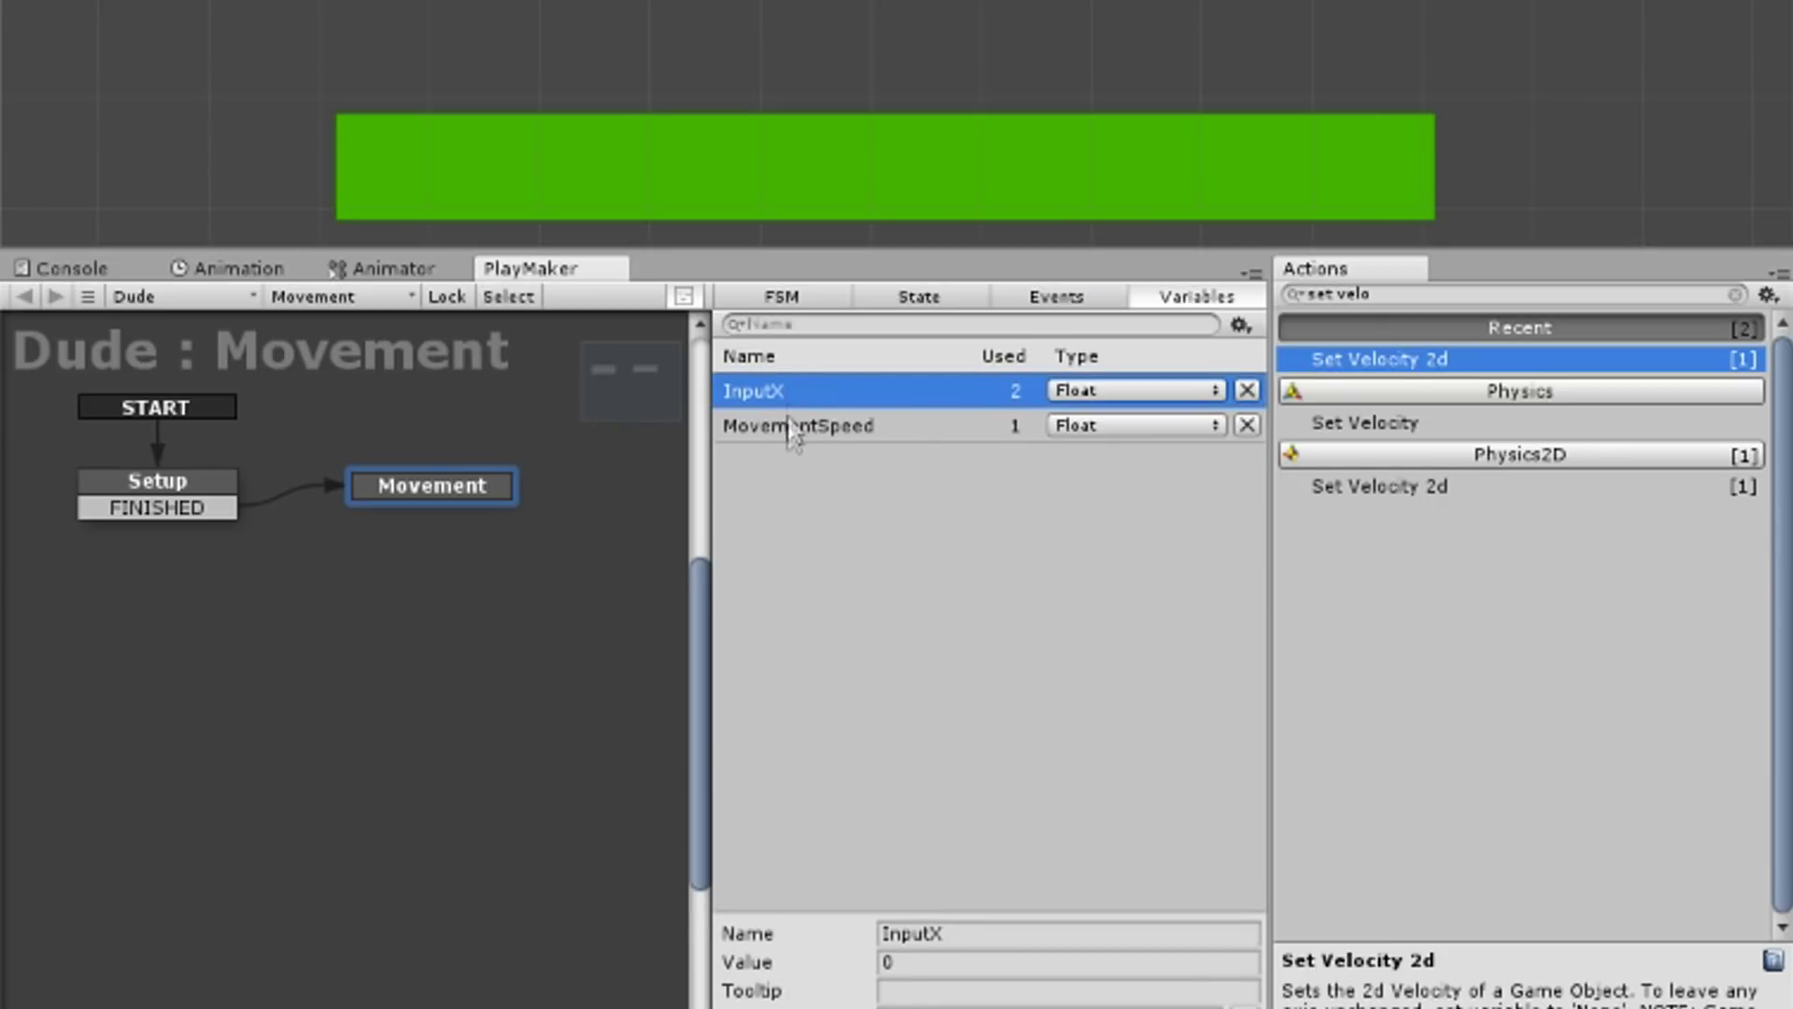
pyautogui.click(792, 438)
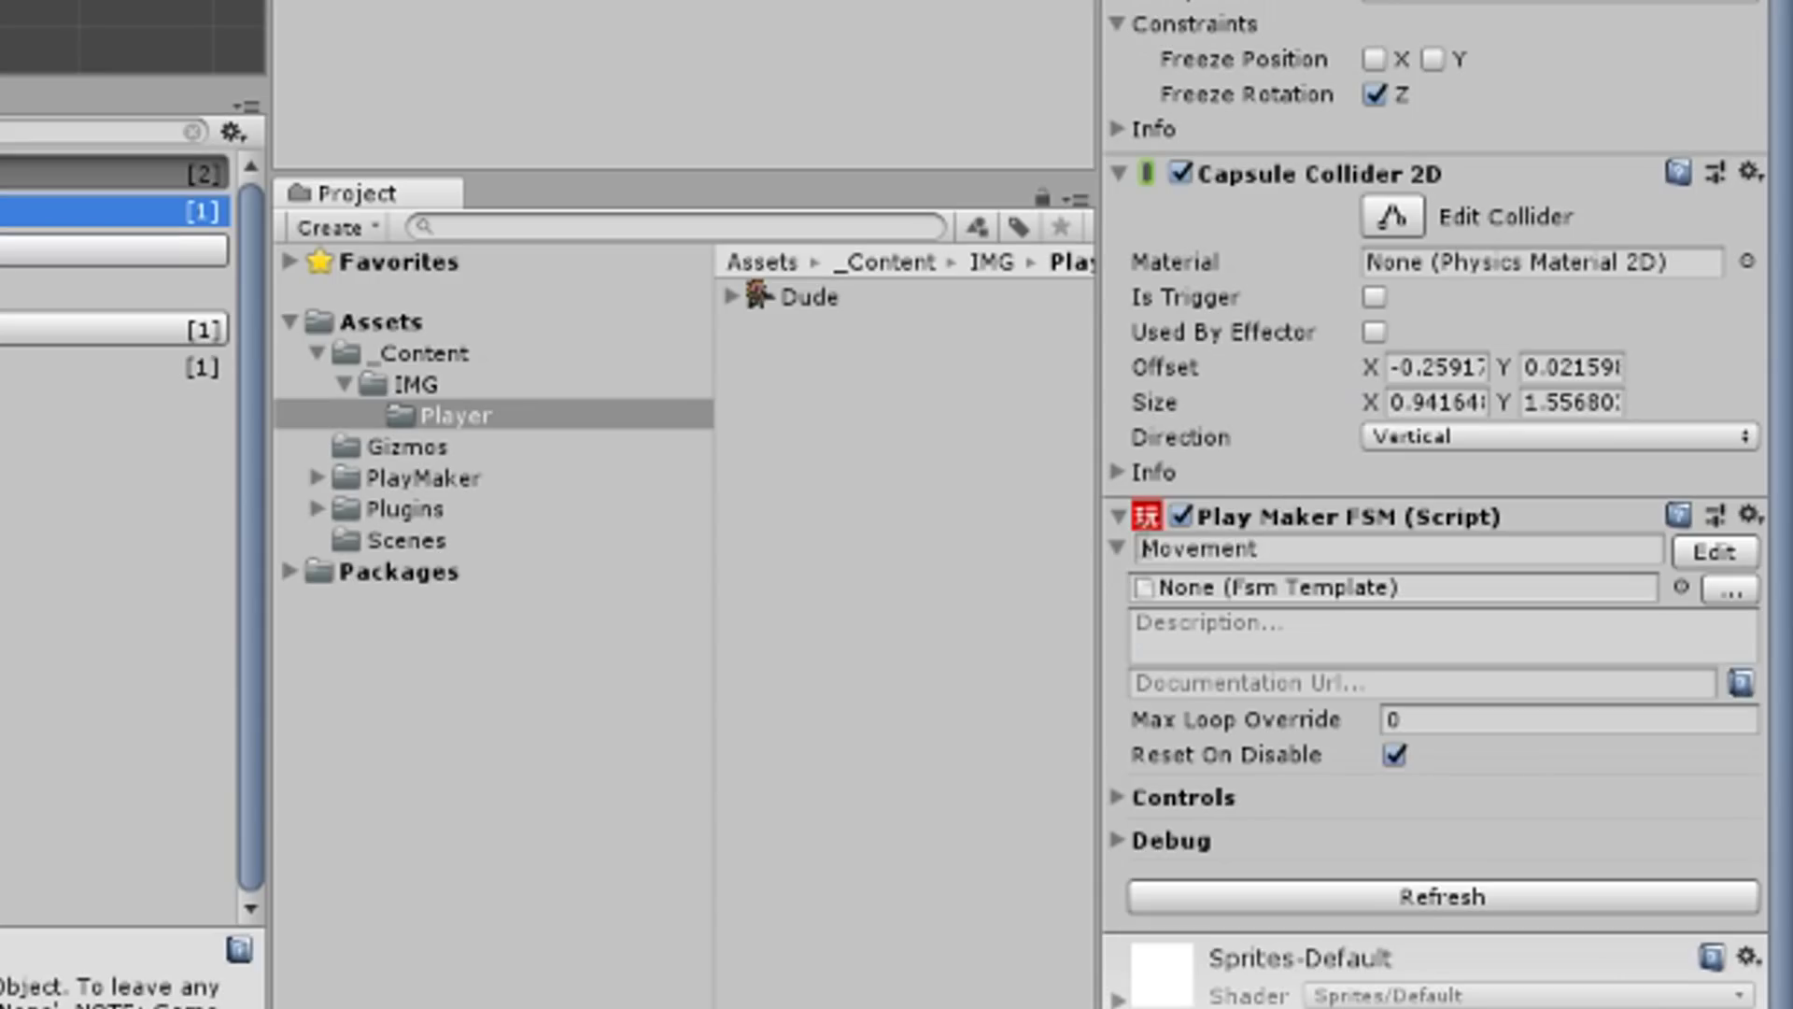
pyautogui.click(1118, 701)
pyautogui.click(1625, 746)
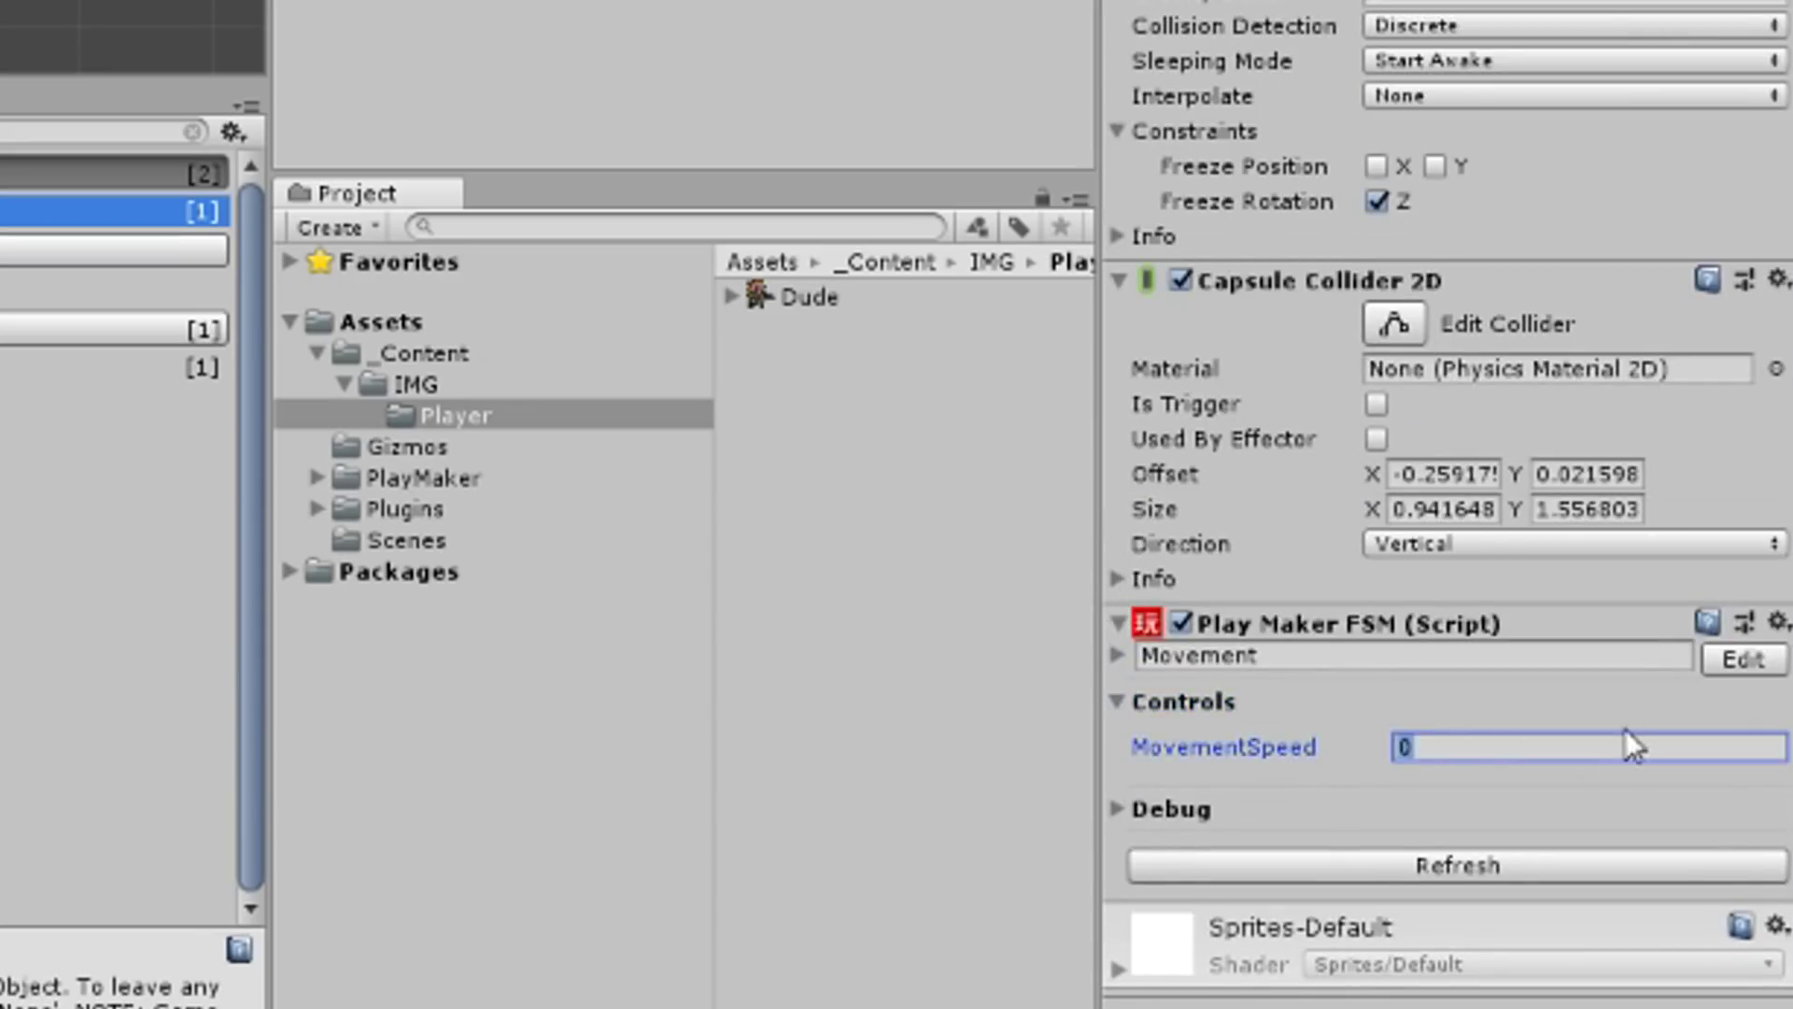
pyautogui.write('5')
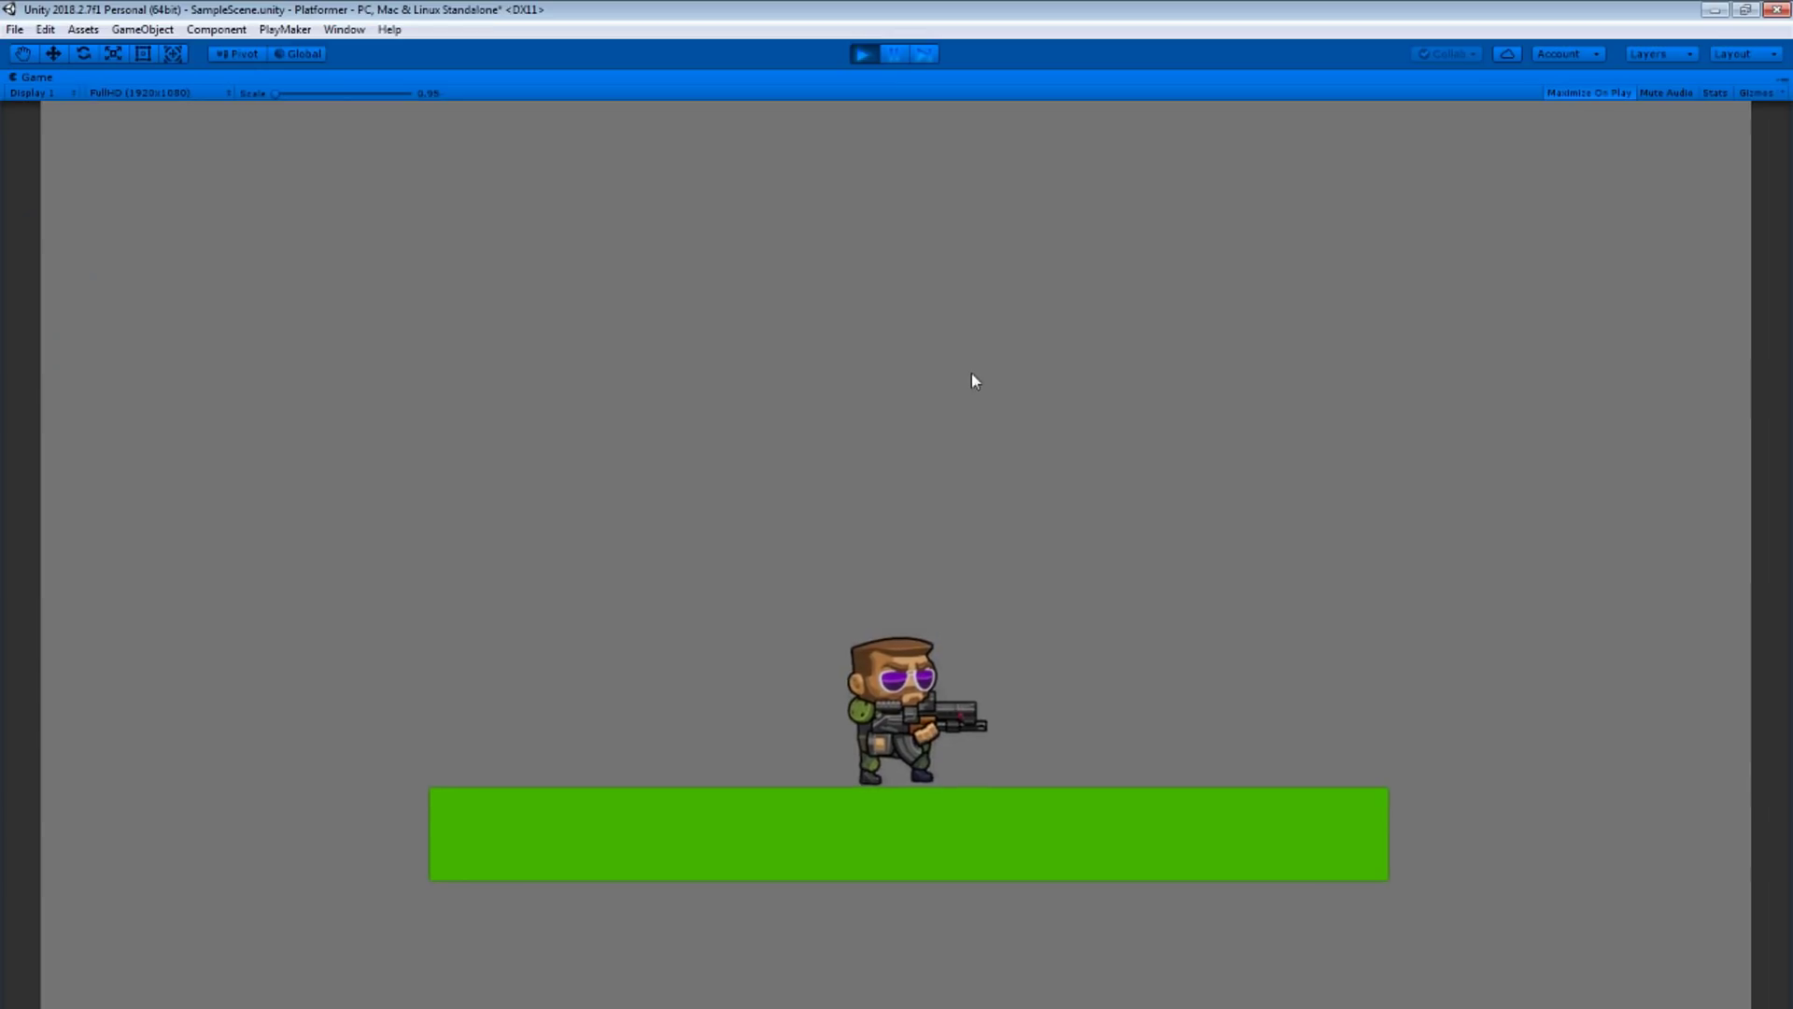
# Step: Test-run the soldier left and right with the arrow keys, then stop playback
pyautogui.press('Right')
pyautogui.press('Left')
pyautogui.press('Right')
pyautogui.press('Left')
pyautogui.press('Right')
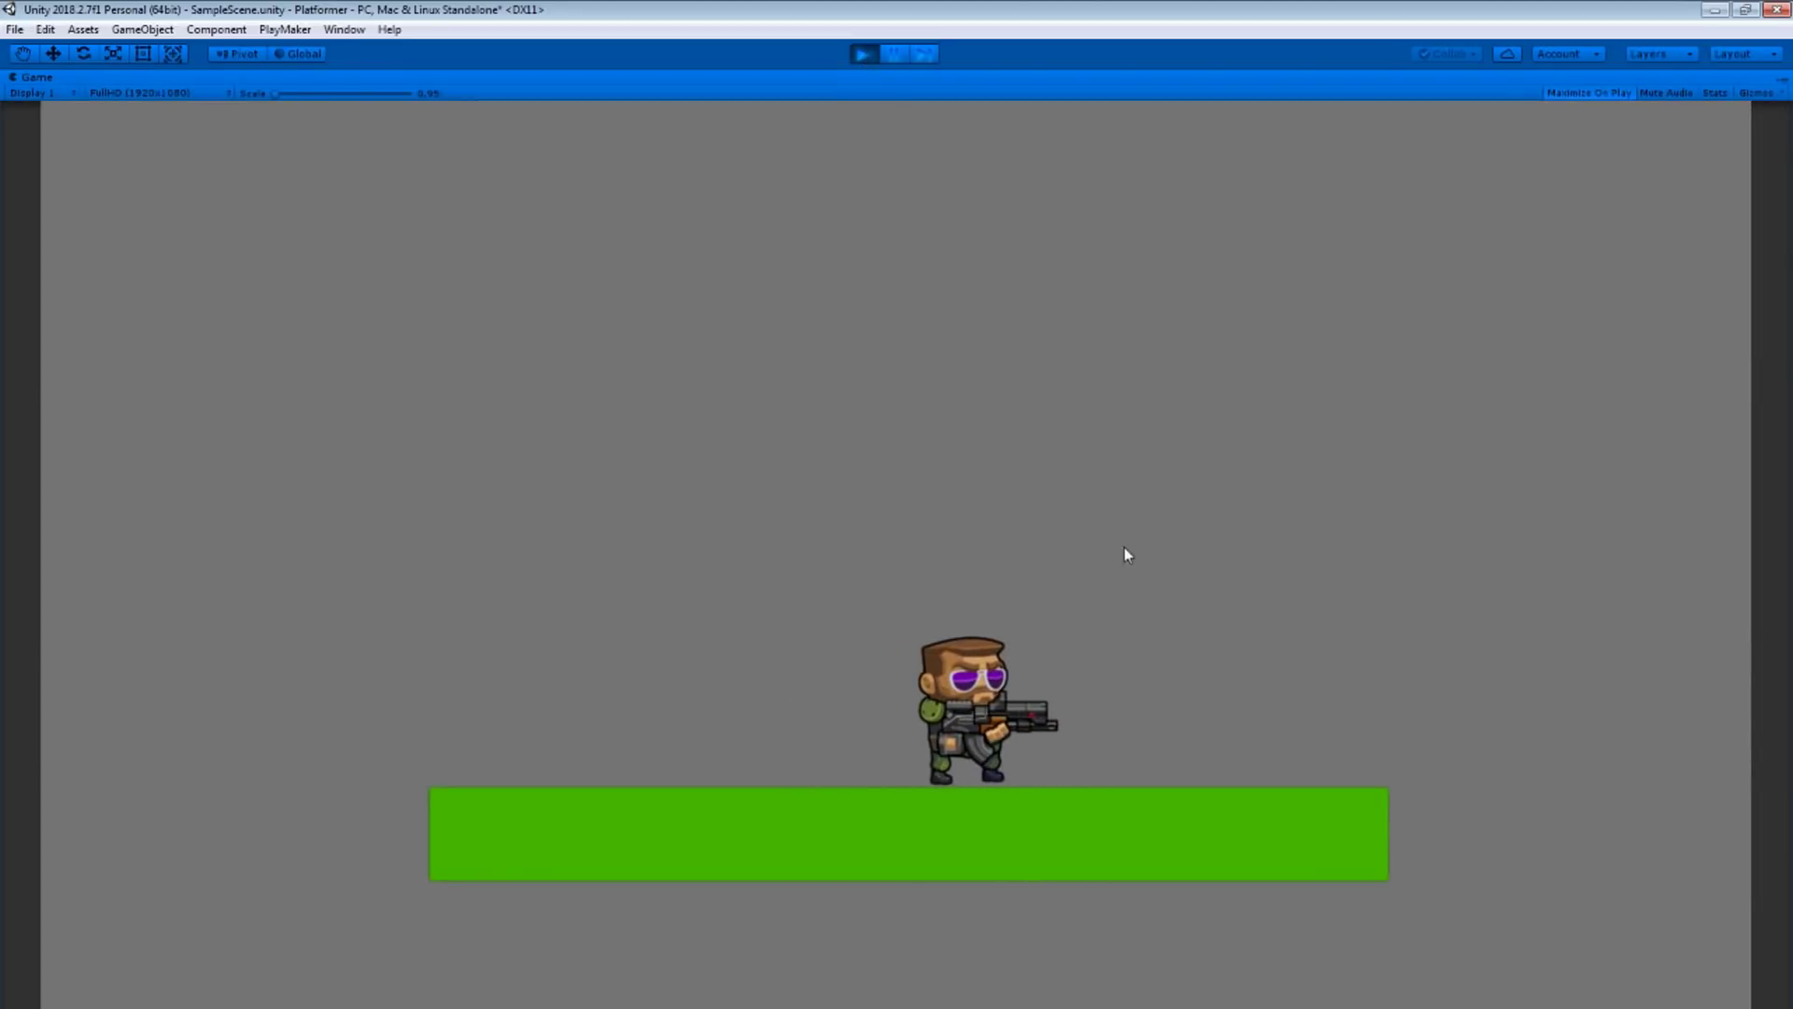
pyautogui.click(854, 49)
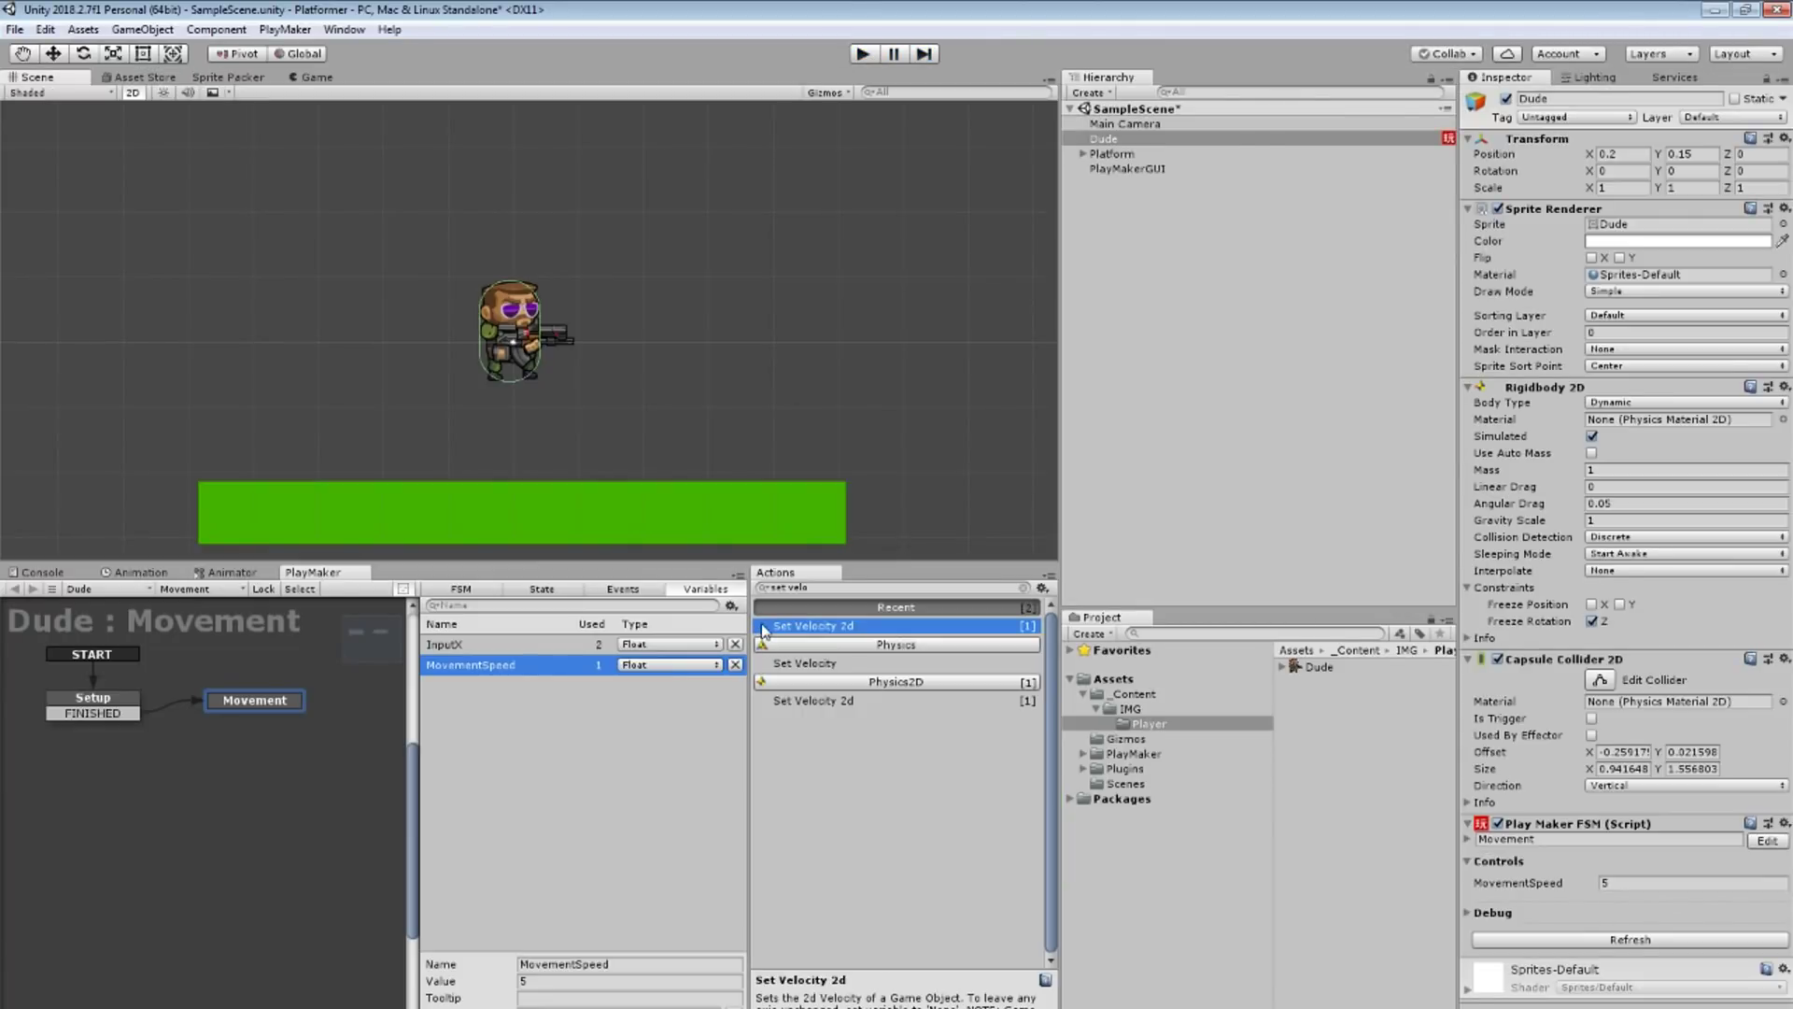
pyautogui.click(683, 831)
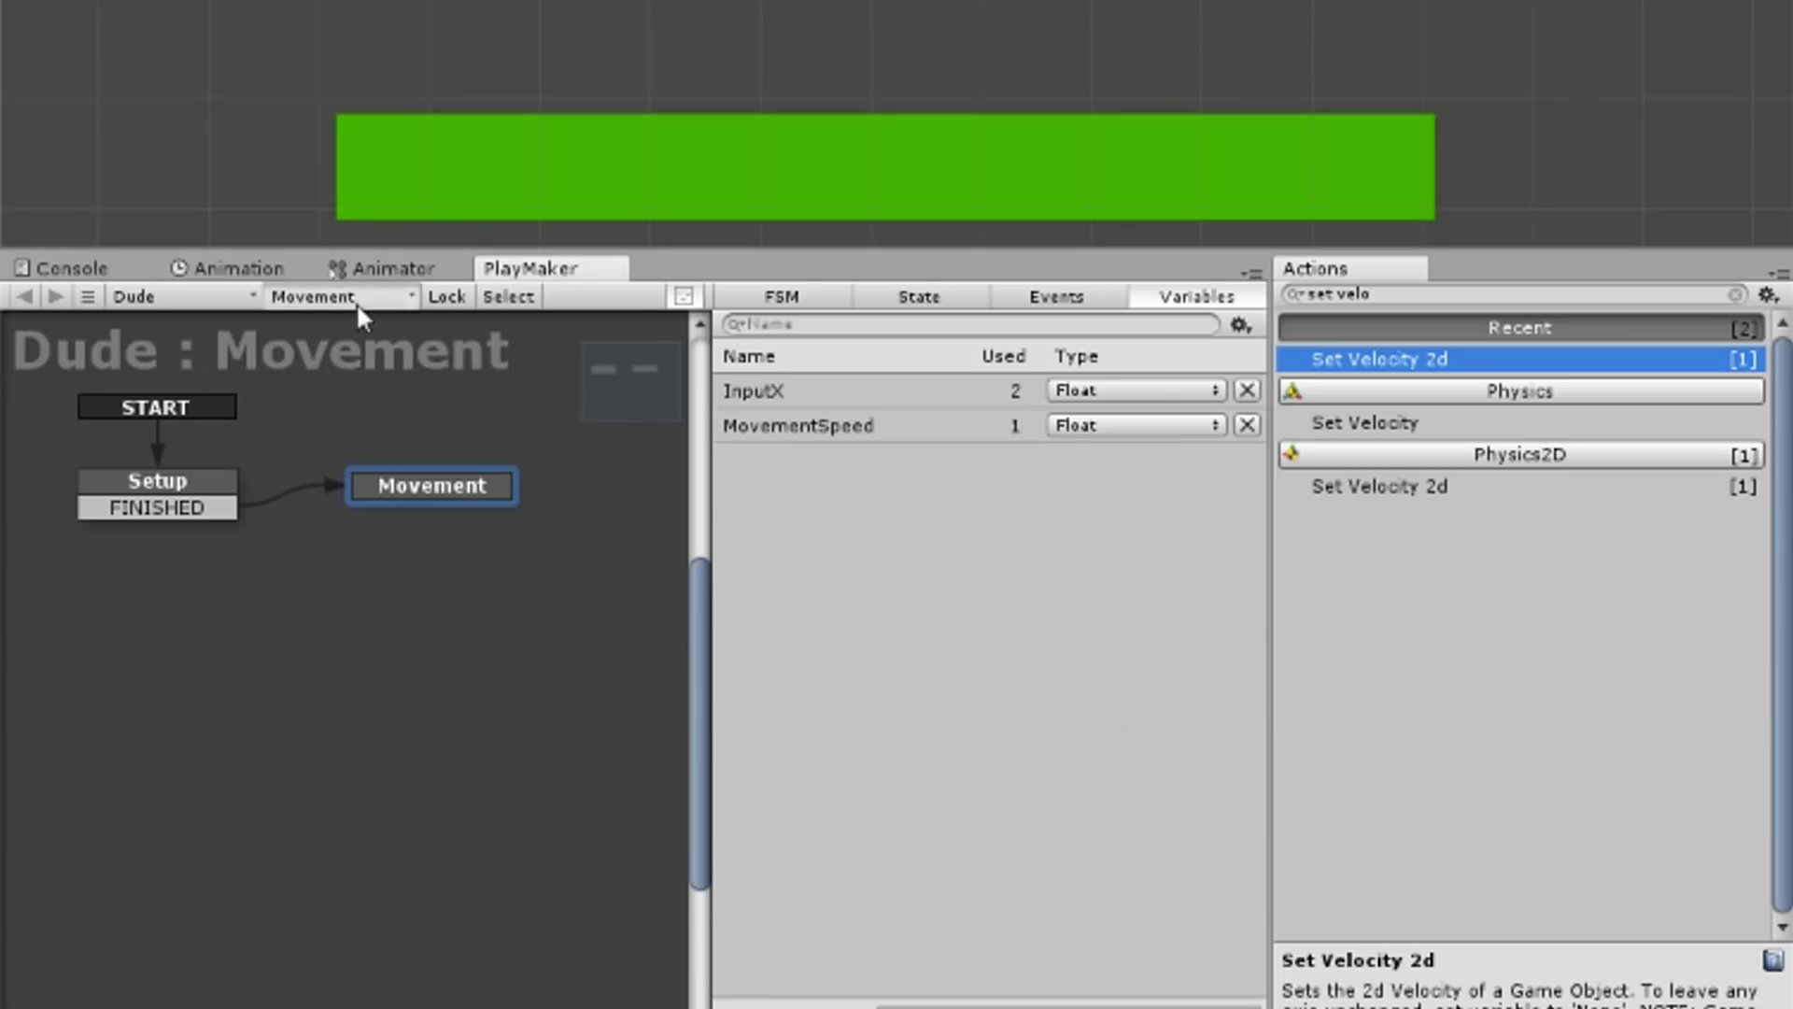
# Step: Add a second FSM named Turning with a new Listener state after the first state
pyautogui.click(356, 302)
pyautogui.click(477, 374)
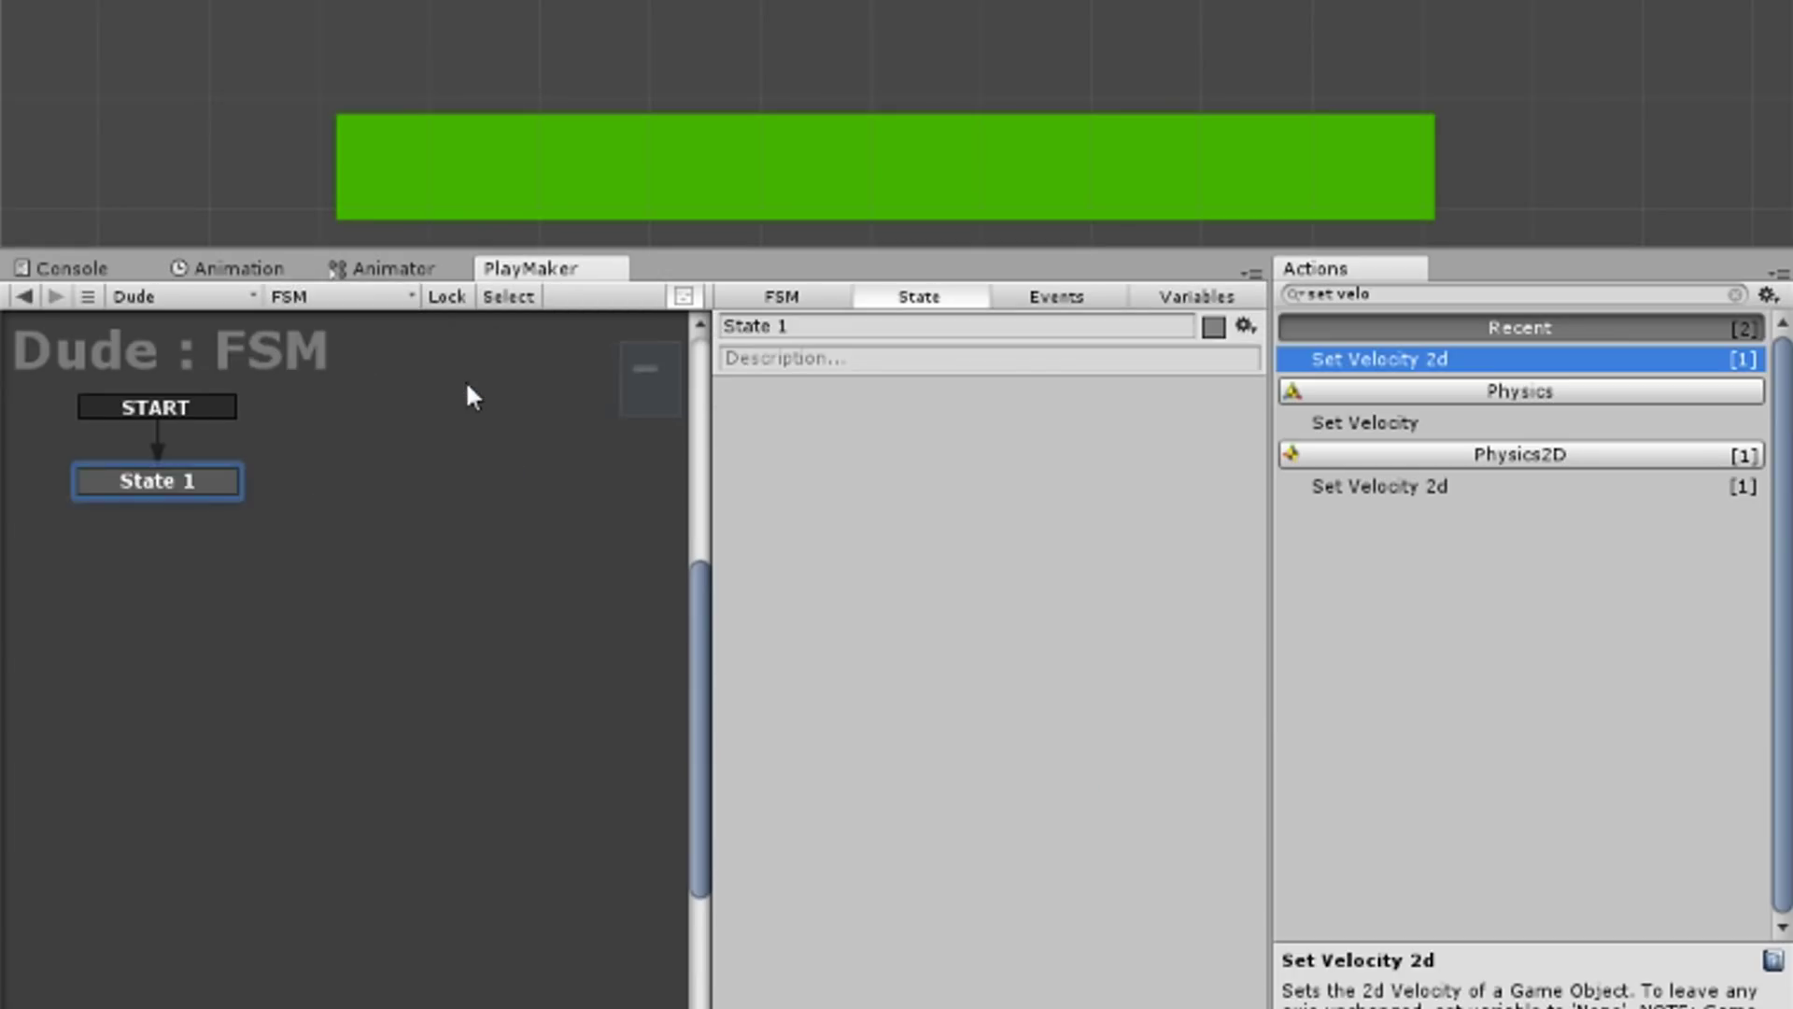
pyautogui.write('Turning')
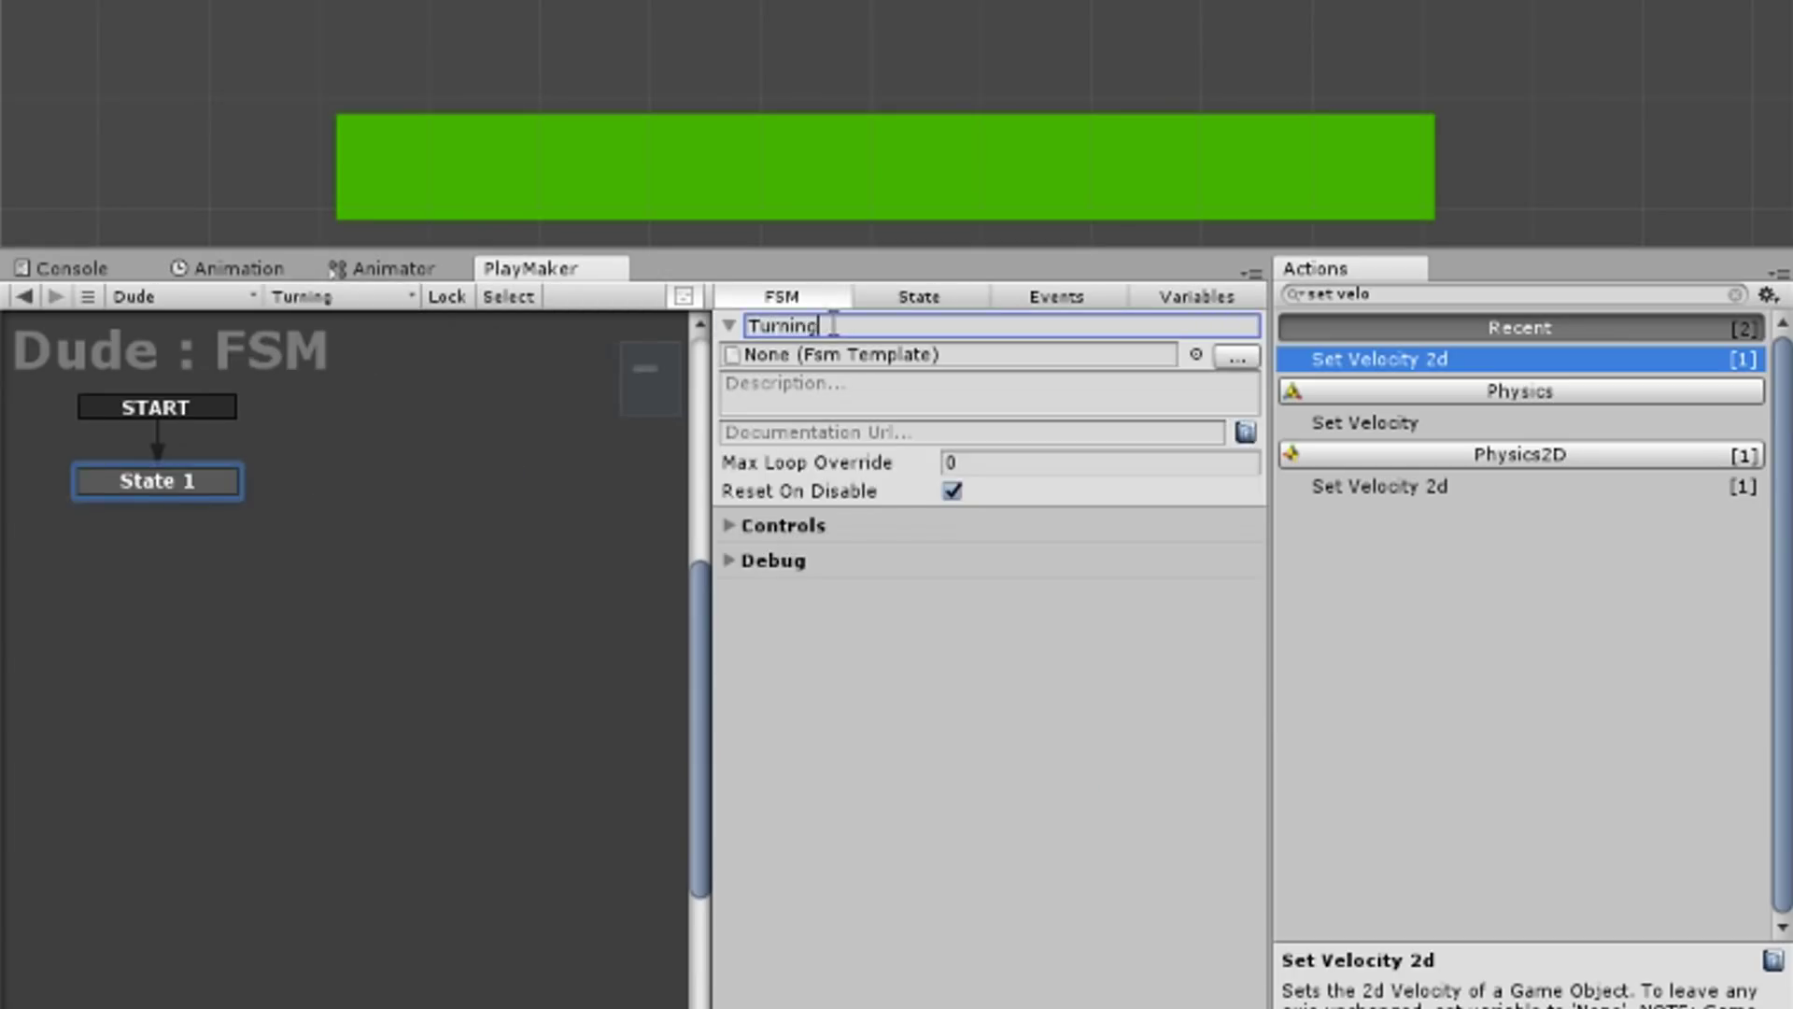
pyautogui.click(929, 299)
pyautogui.write('p')
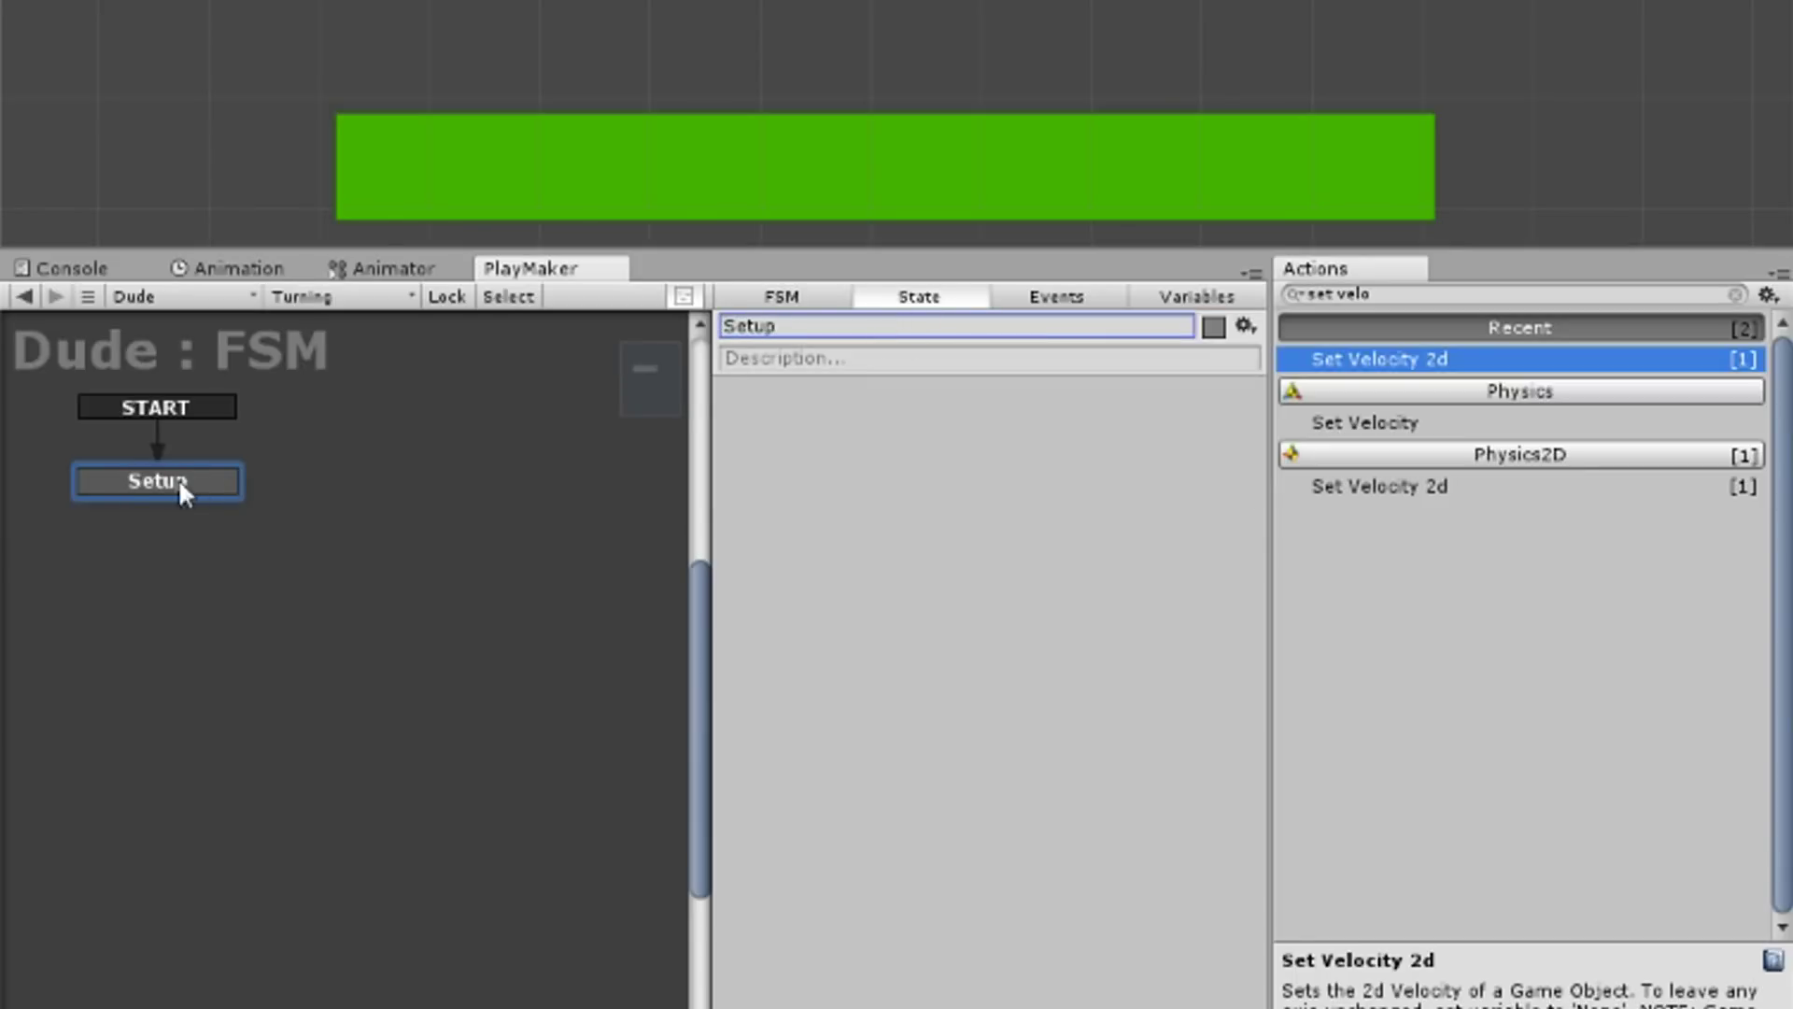
pyautogui.keyDown('ctrl'); pyautogui.moveTo(181, 495); pyautogui.dragTo(405, 495); pyautogui.keyUp('ctrl')
pyautogui.write('Listener')
pyautogui.press('Return')
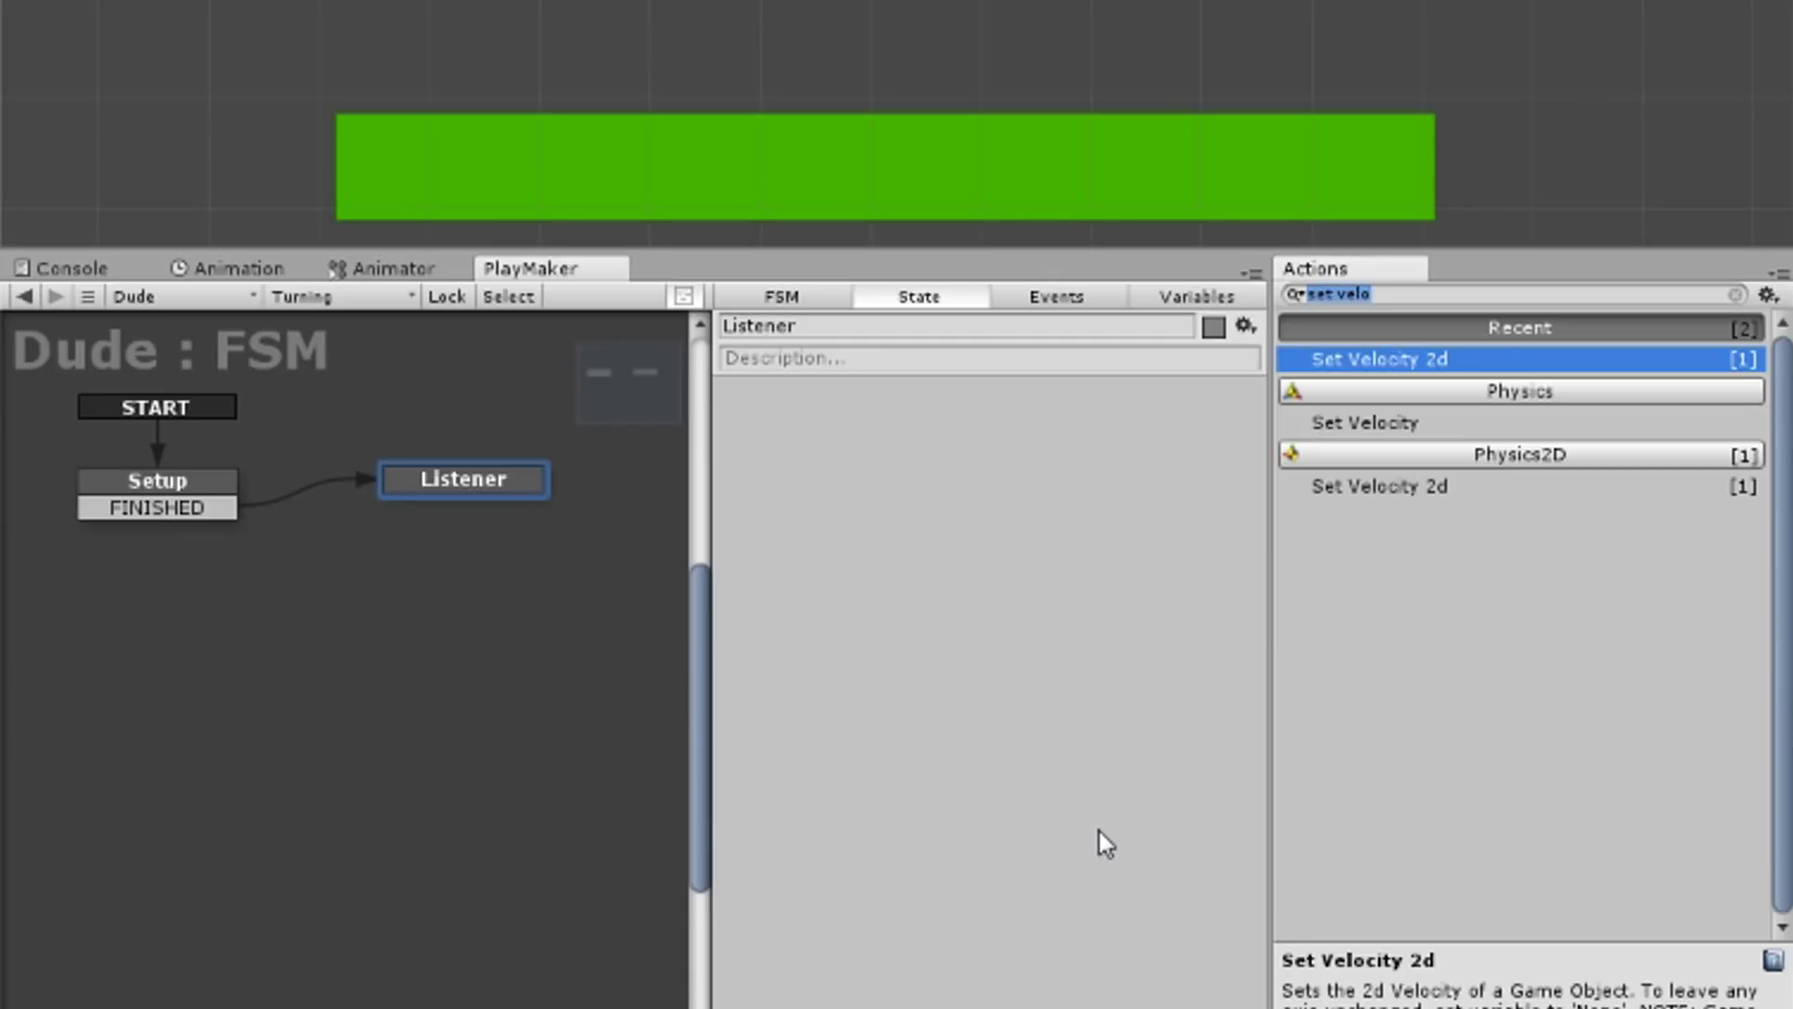
# Step: Add Get Velocity 2d to Listener, storing X in a new VelocityX variable, then test-play
pyautogui.write('get velo')
pyautogui.press('Down')
pyautogui.press('Return')
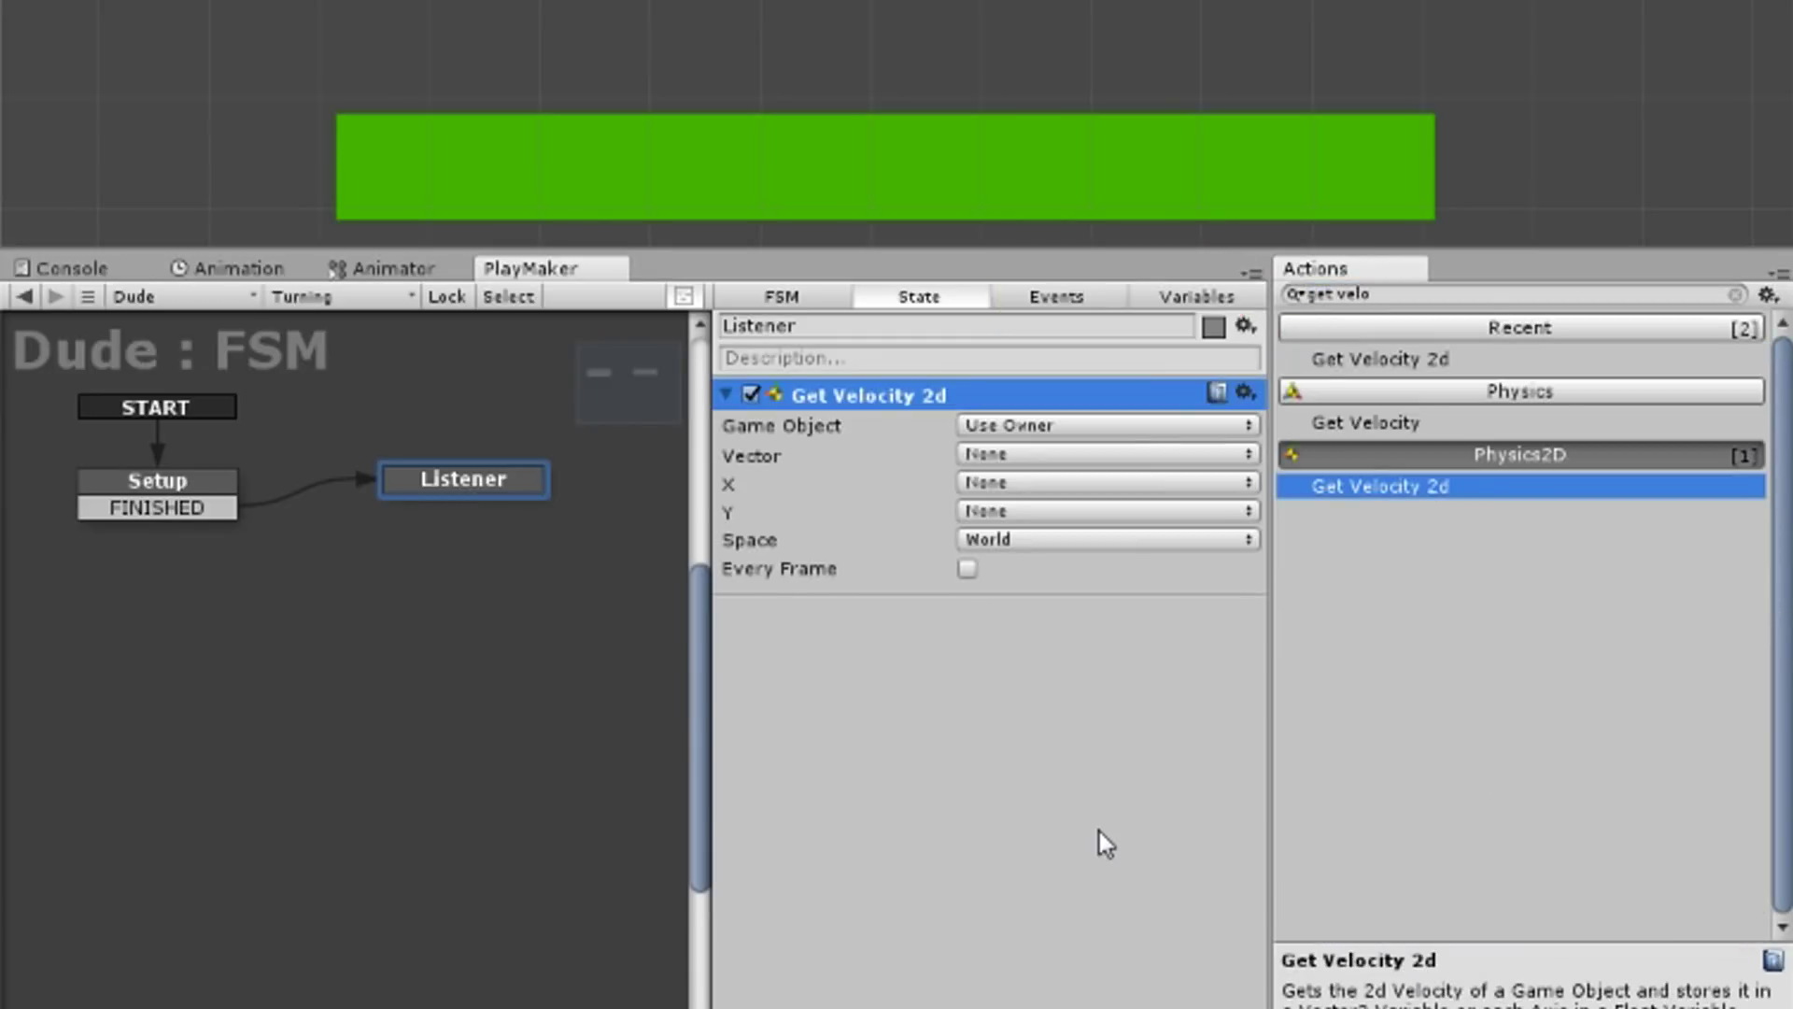
pyautogui.click(1043, 509)
pyautogui.click(1033, 485)
pyautogui.write('VelocityX')
pyautogui.press('Return')
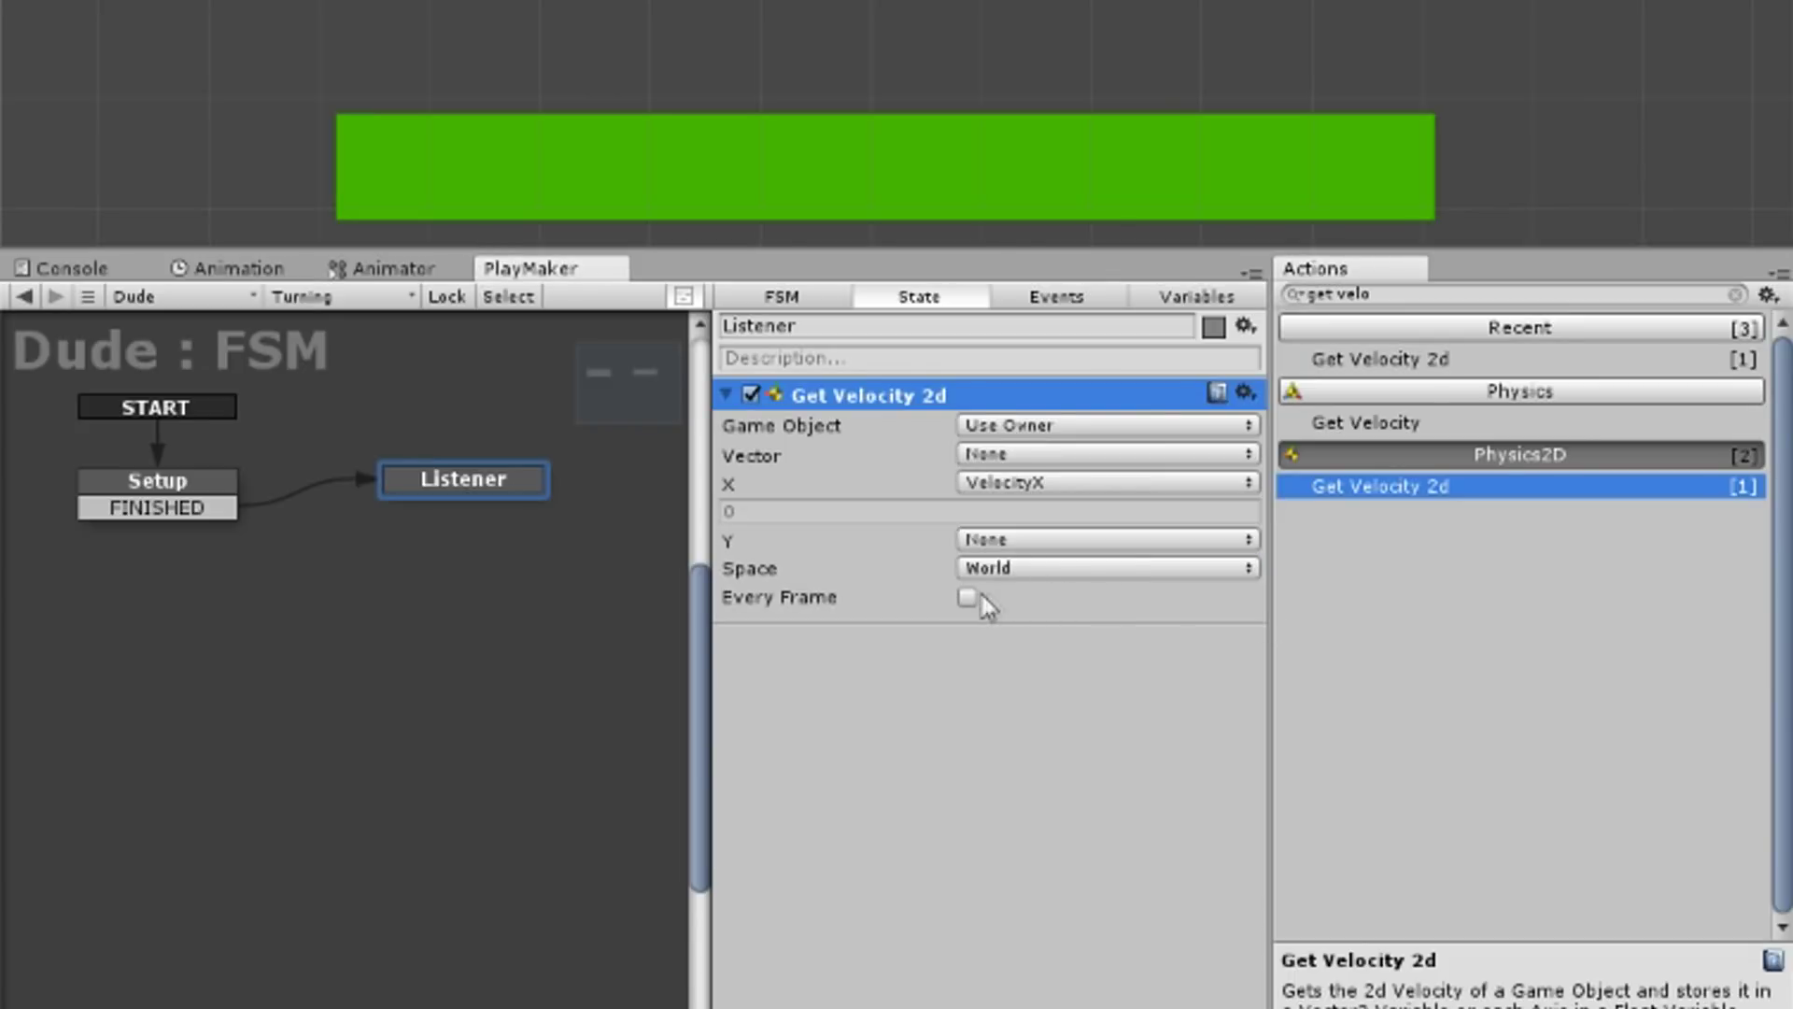
pyautogui.hotkey('ctrl', 'p')
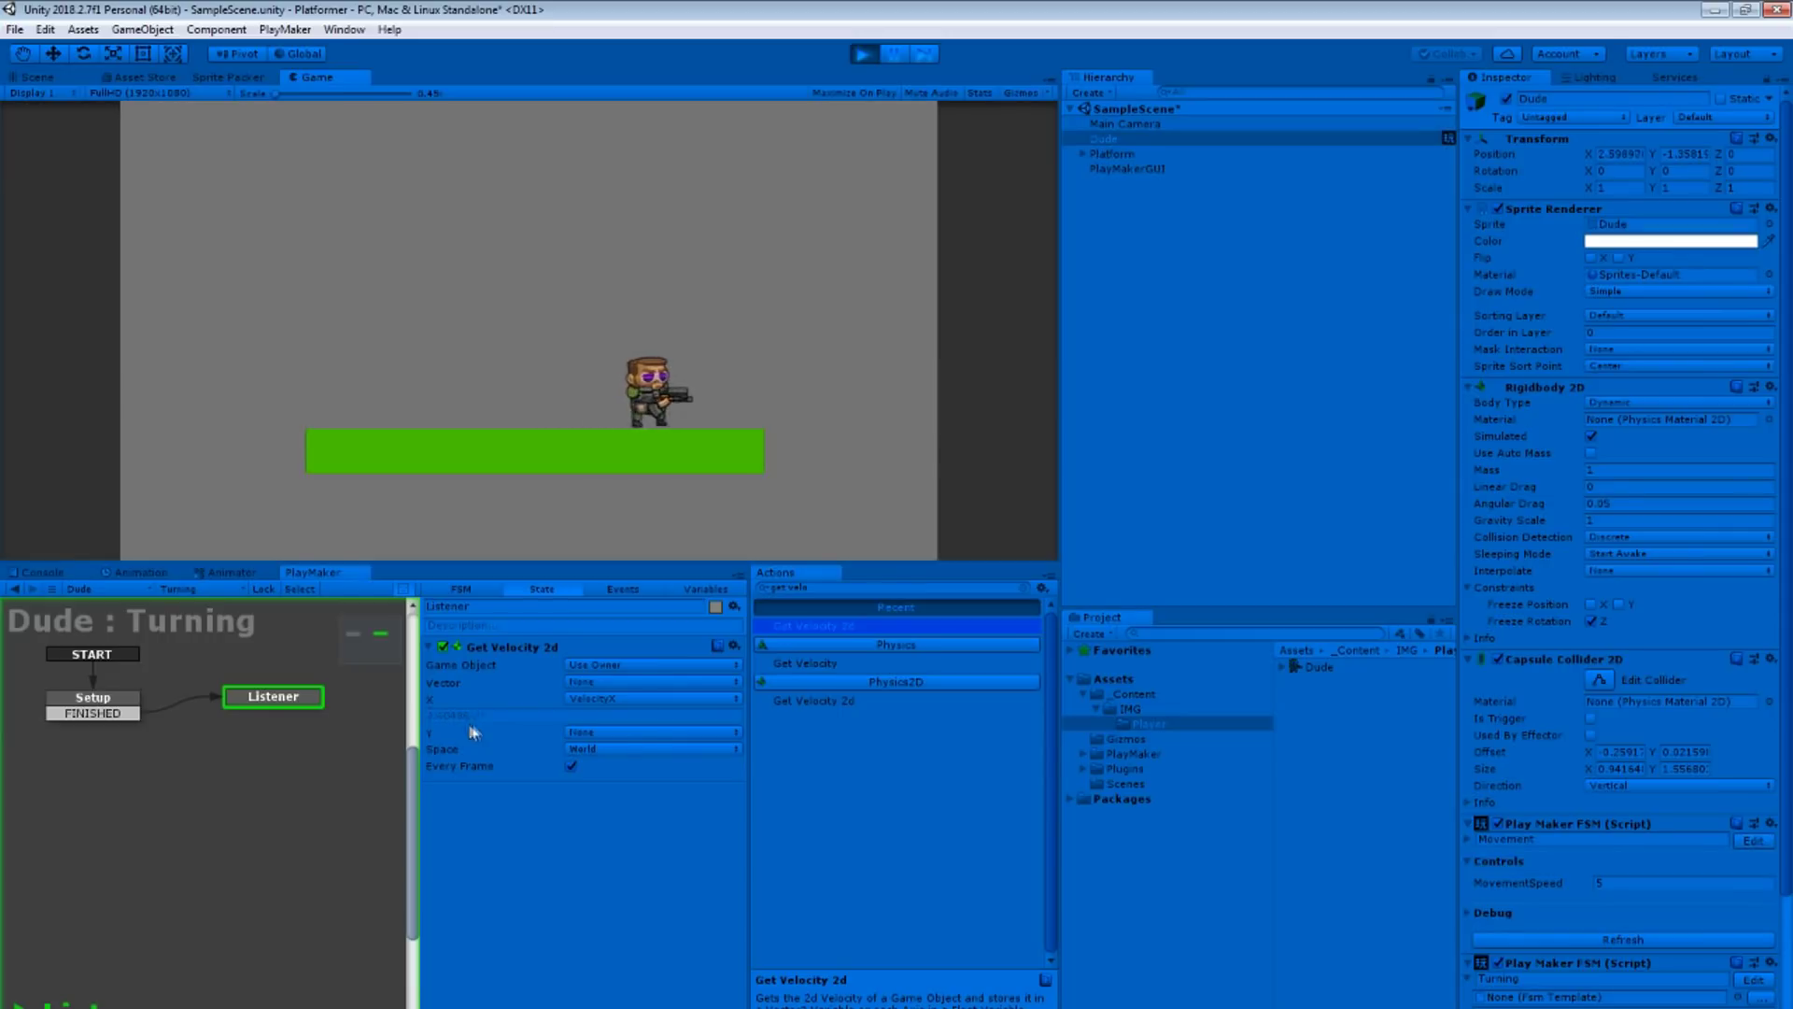
pyautogui.click(867, 54)
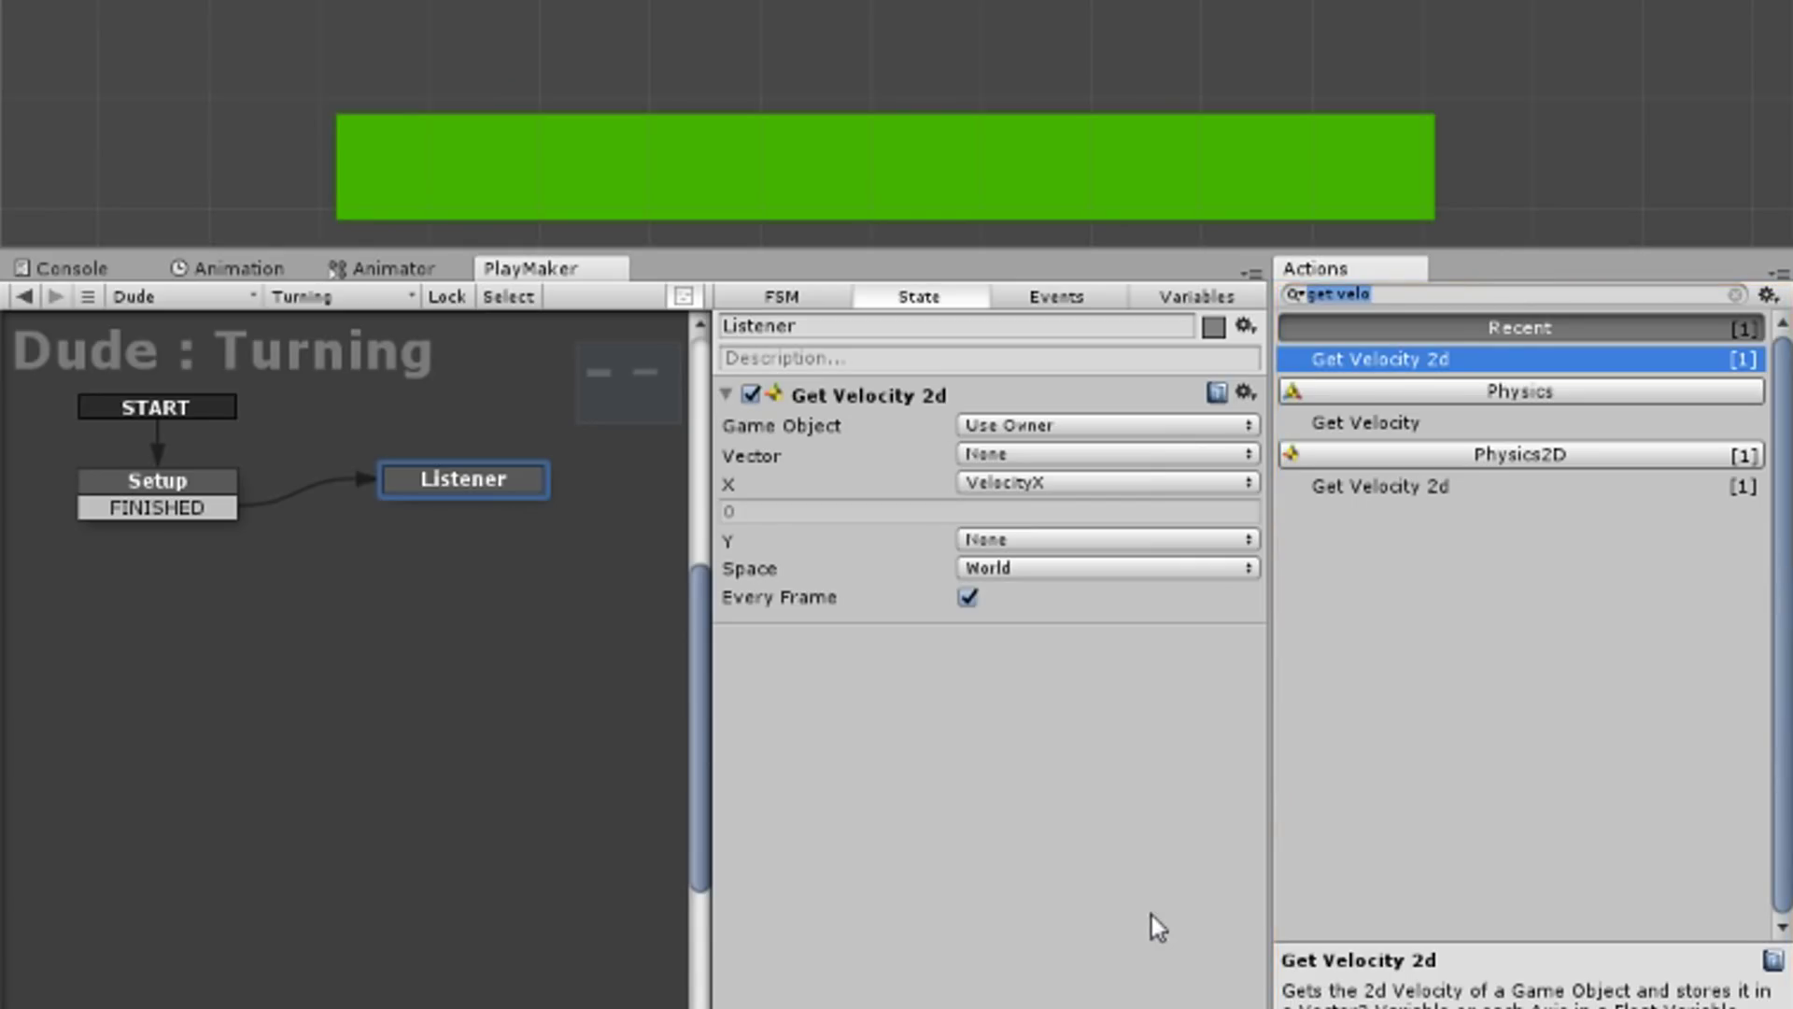
# Step: Add Float Compare with Float 1 = VelocityX and Equal sending a new Right event
pyautogui.write('flo')
pyautogui.write('at')
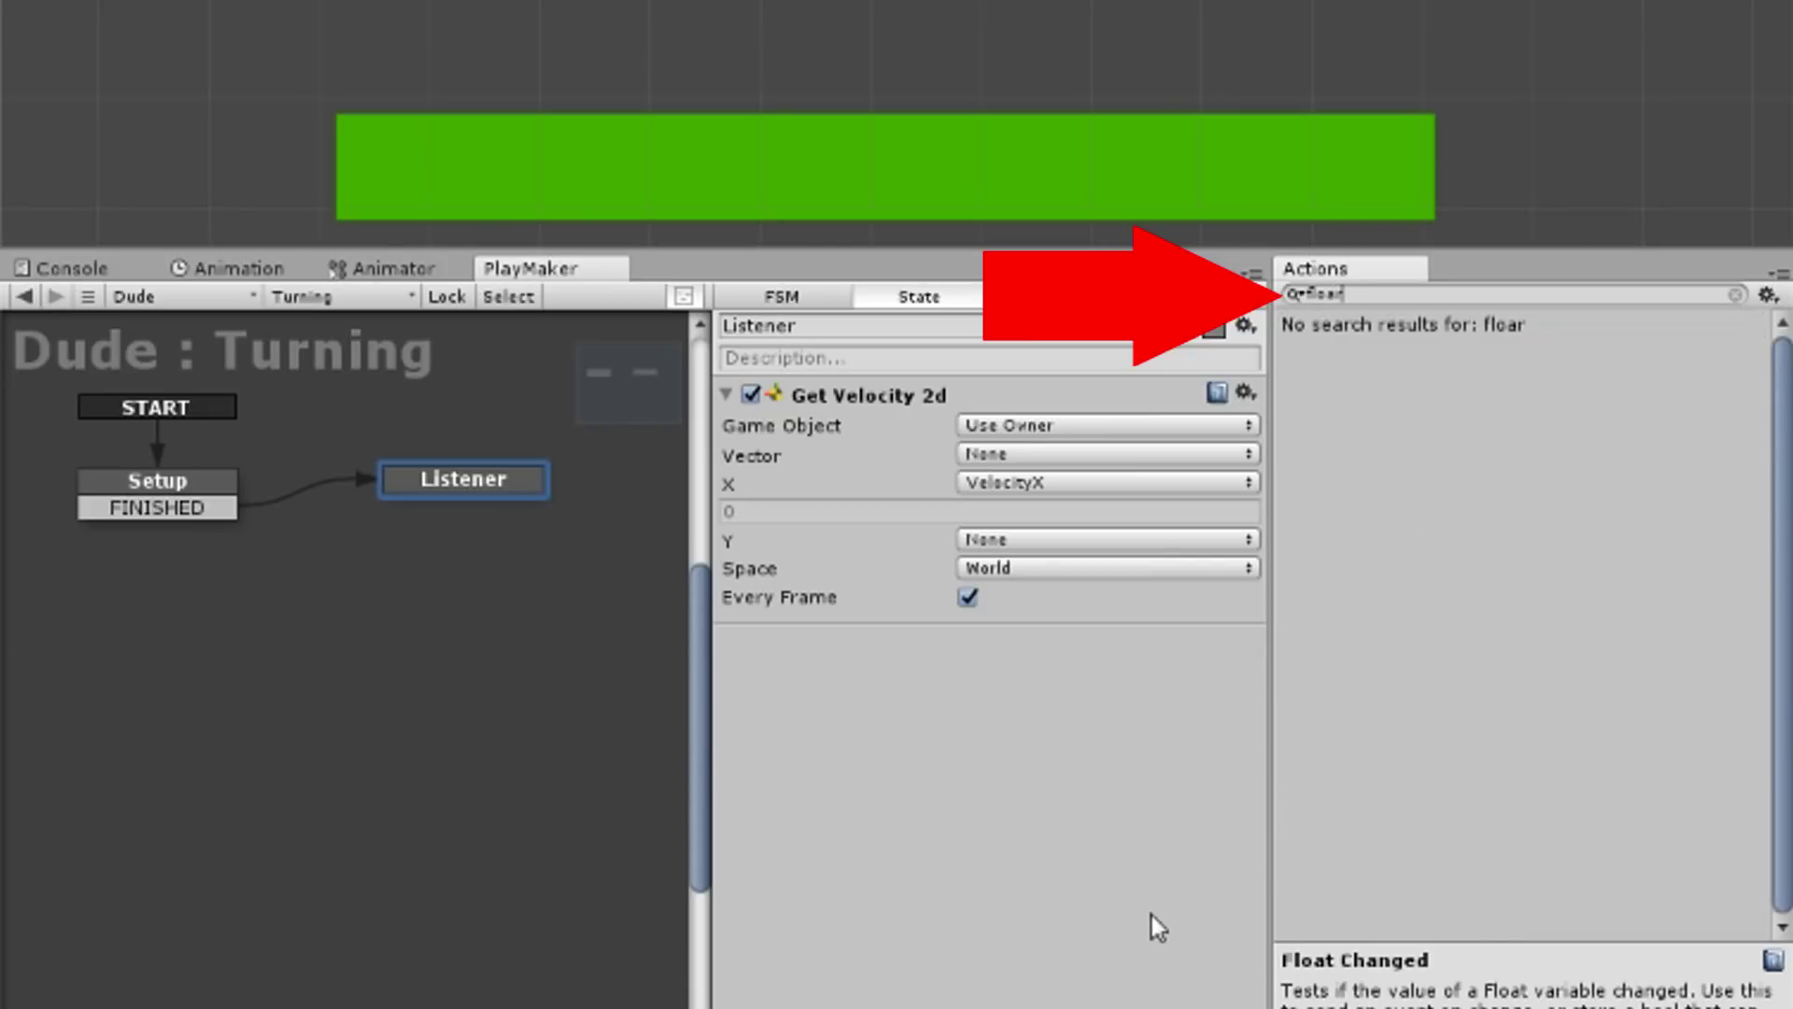
pyautogui.press('Down')
pyautogui.press('Return')
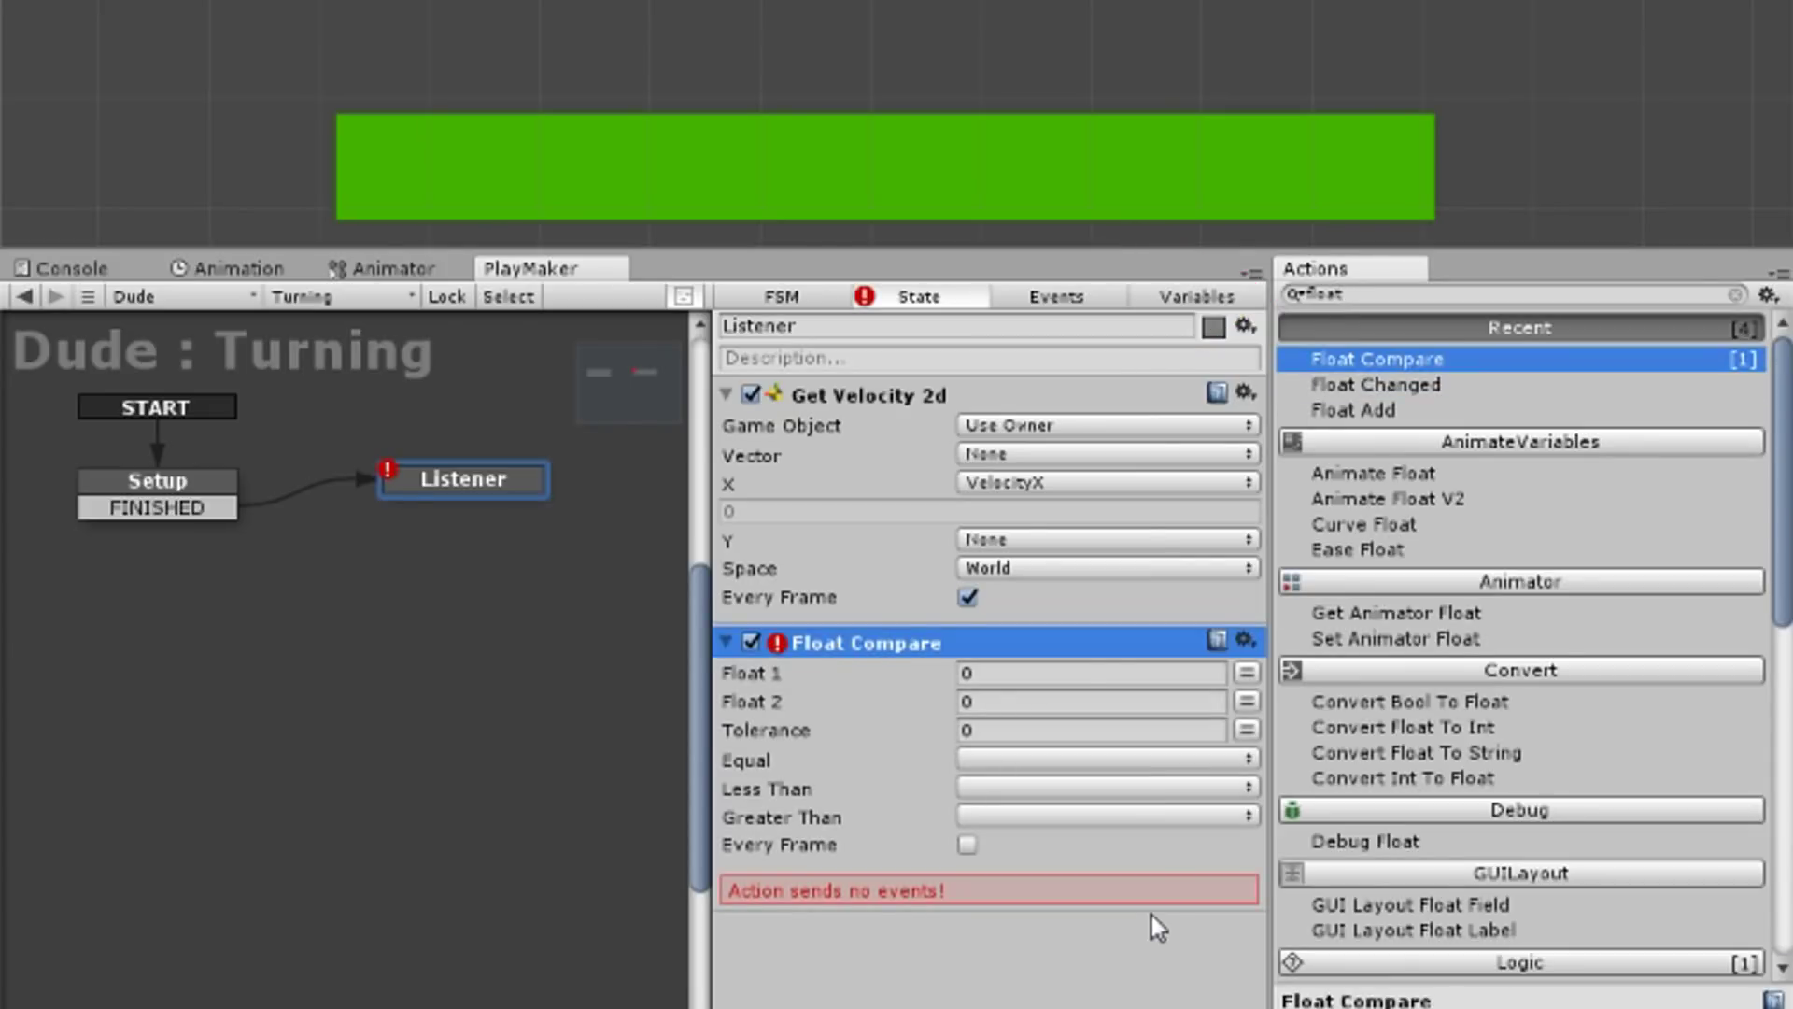
pyautogui.click(1198, 681)
pyautogui.click(1109, 741)
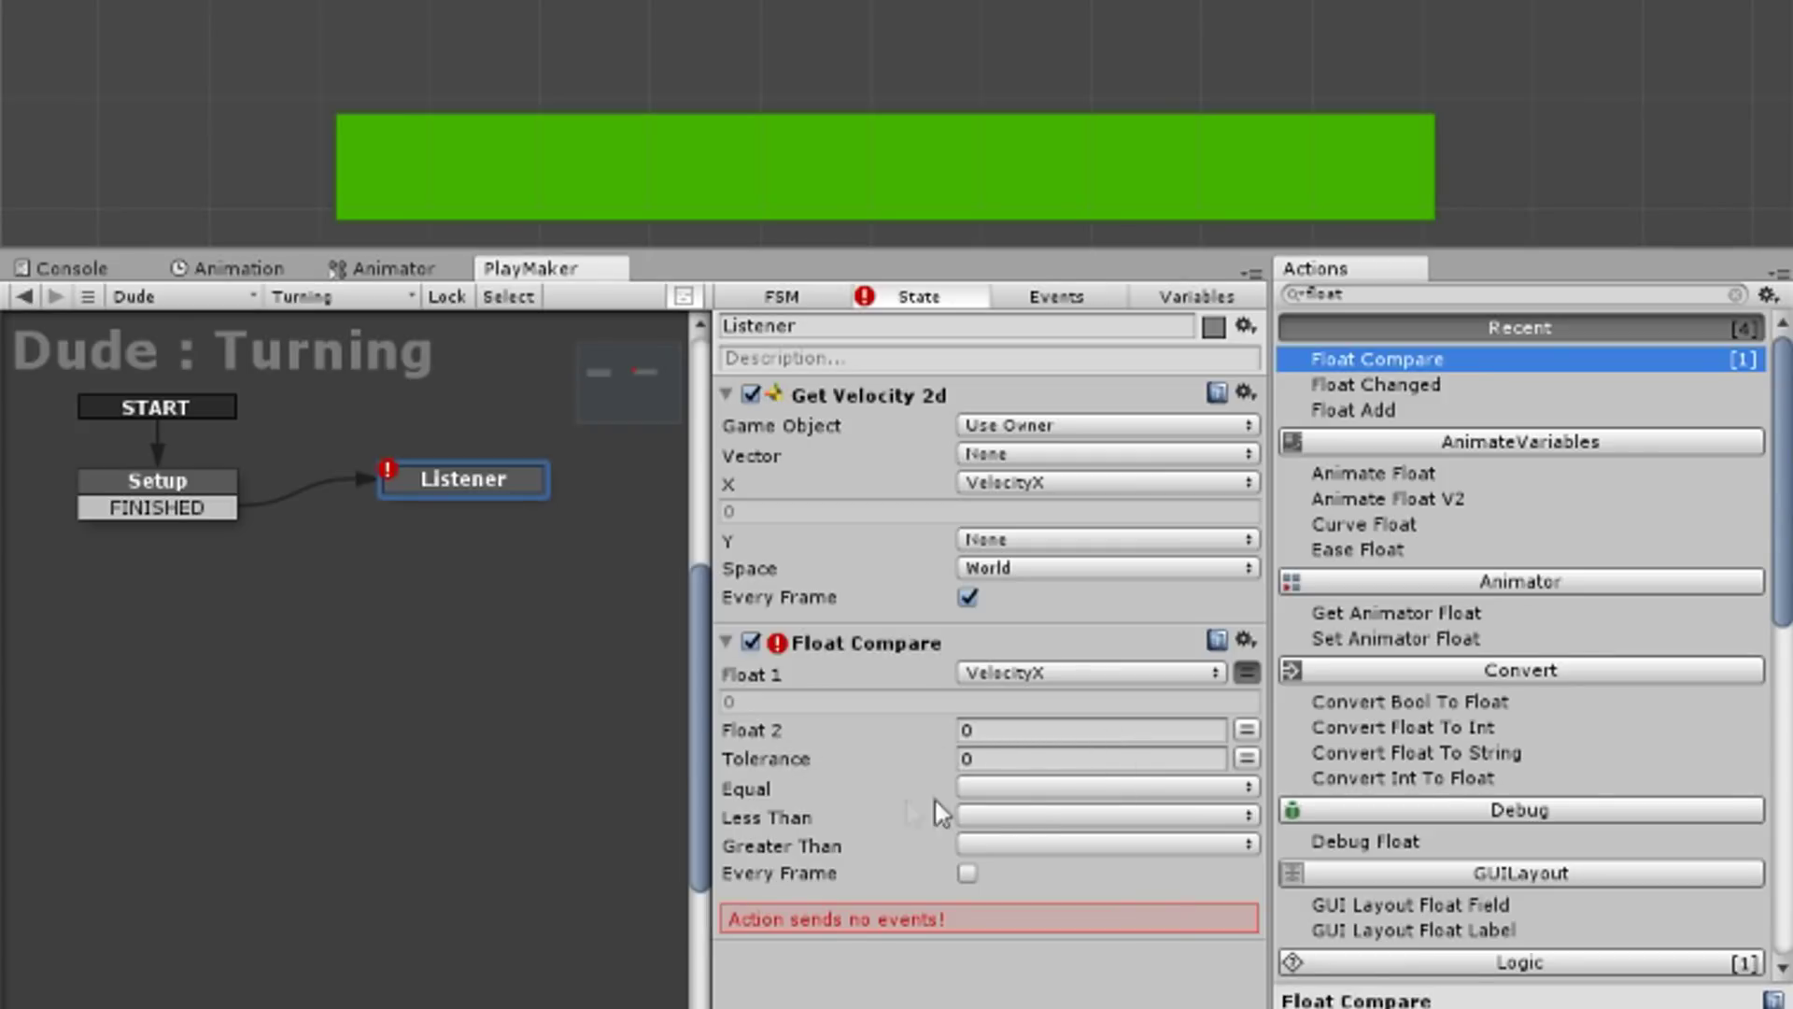
pyautogui.click(1040, 796)
pyautogui.click(1081, 984)
pyautogui.write('Right')
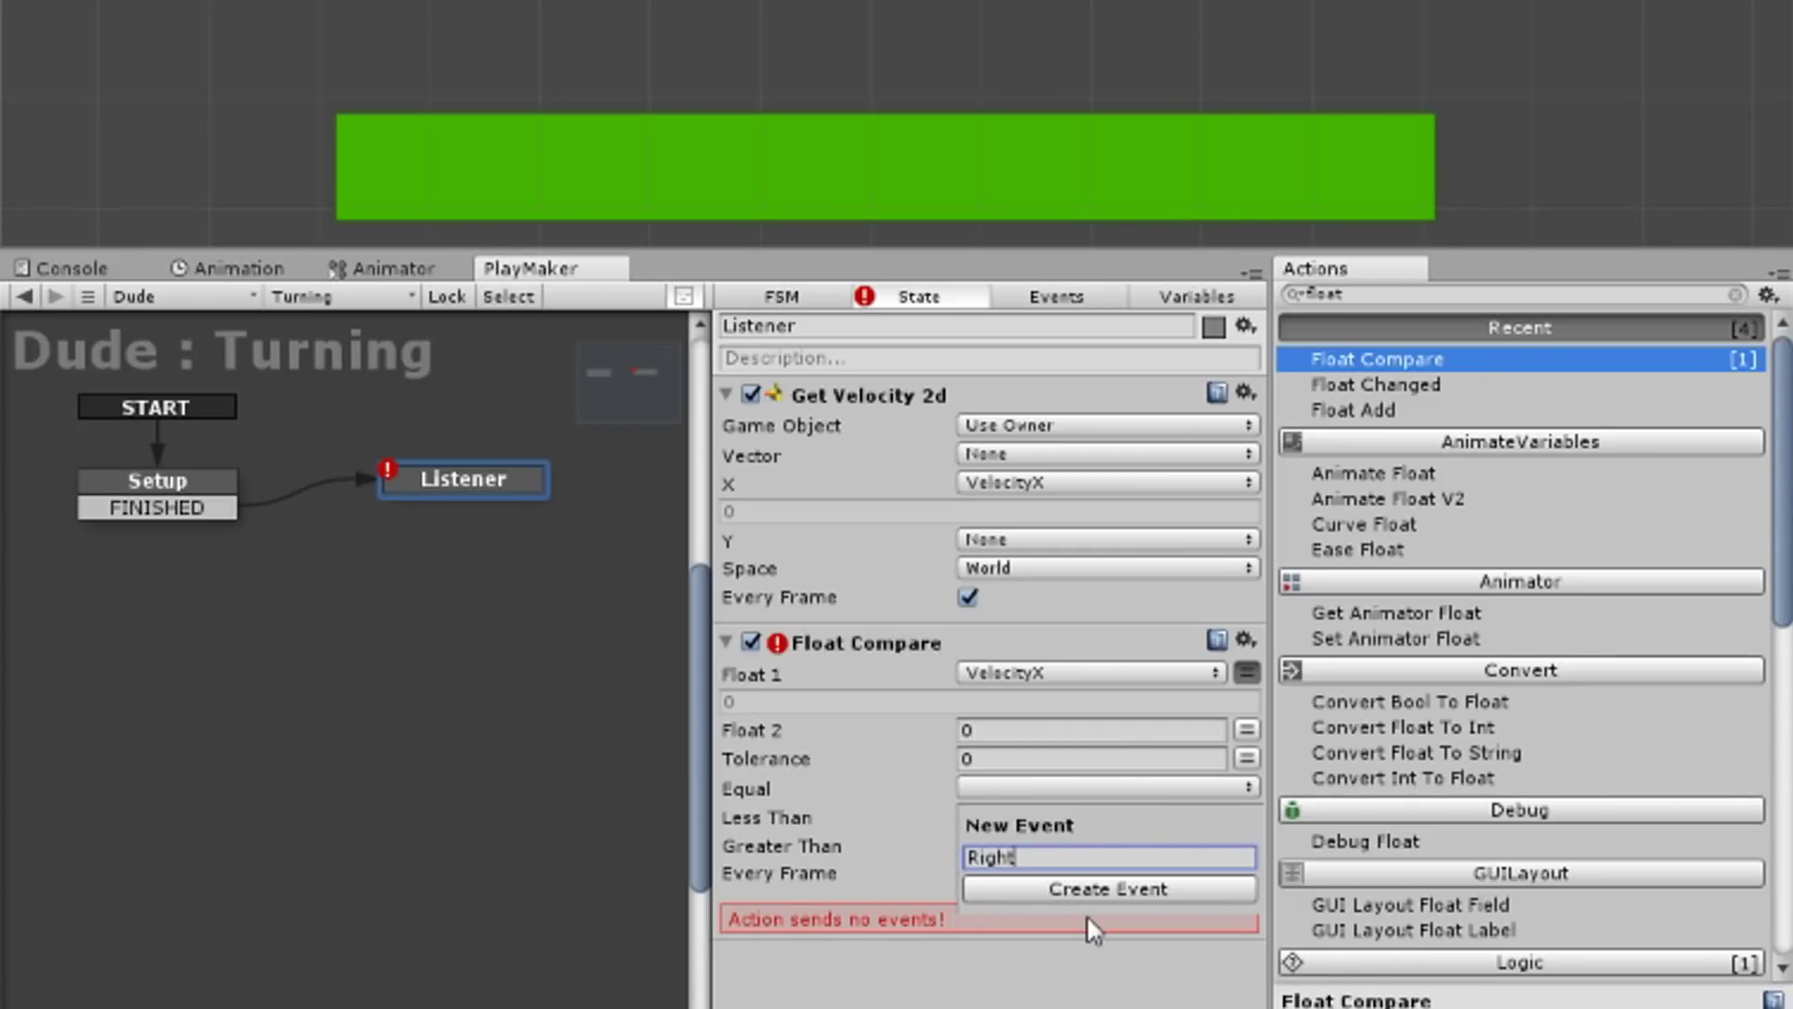
pyautogui.press('Return')
# Step: Send new event Left when less, Right when greater, add both transitions, run every frame
pyautogui.click(1037, 874)
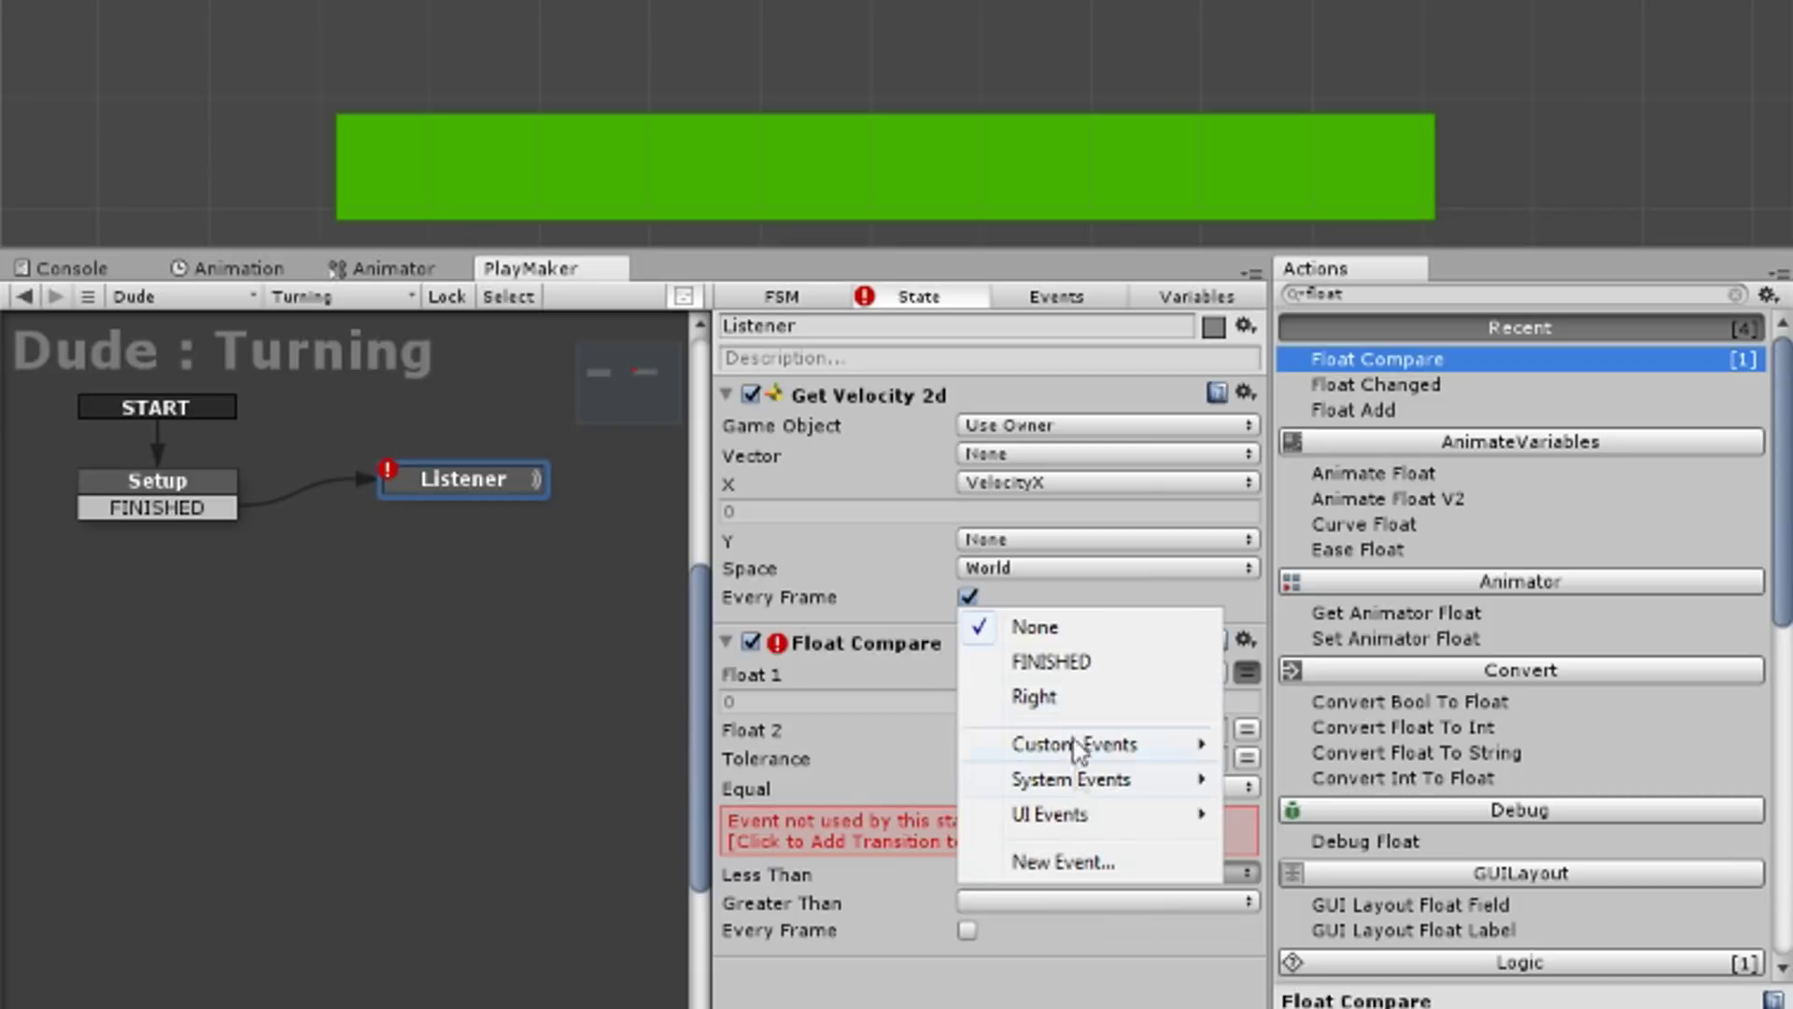
pyautogui.click(1072, 858)
pyautogui.write('Left')
pyautogui.press('Return')
pyautogui.click(997, 967)
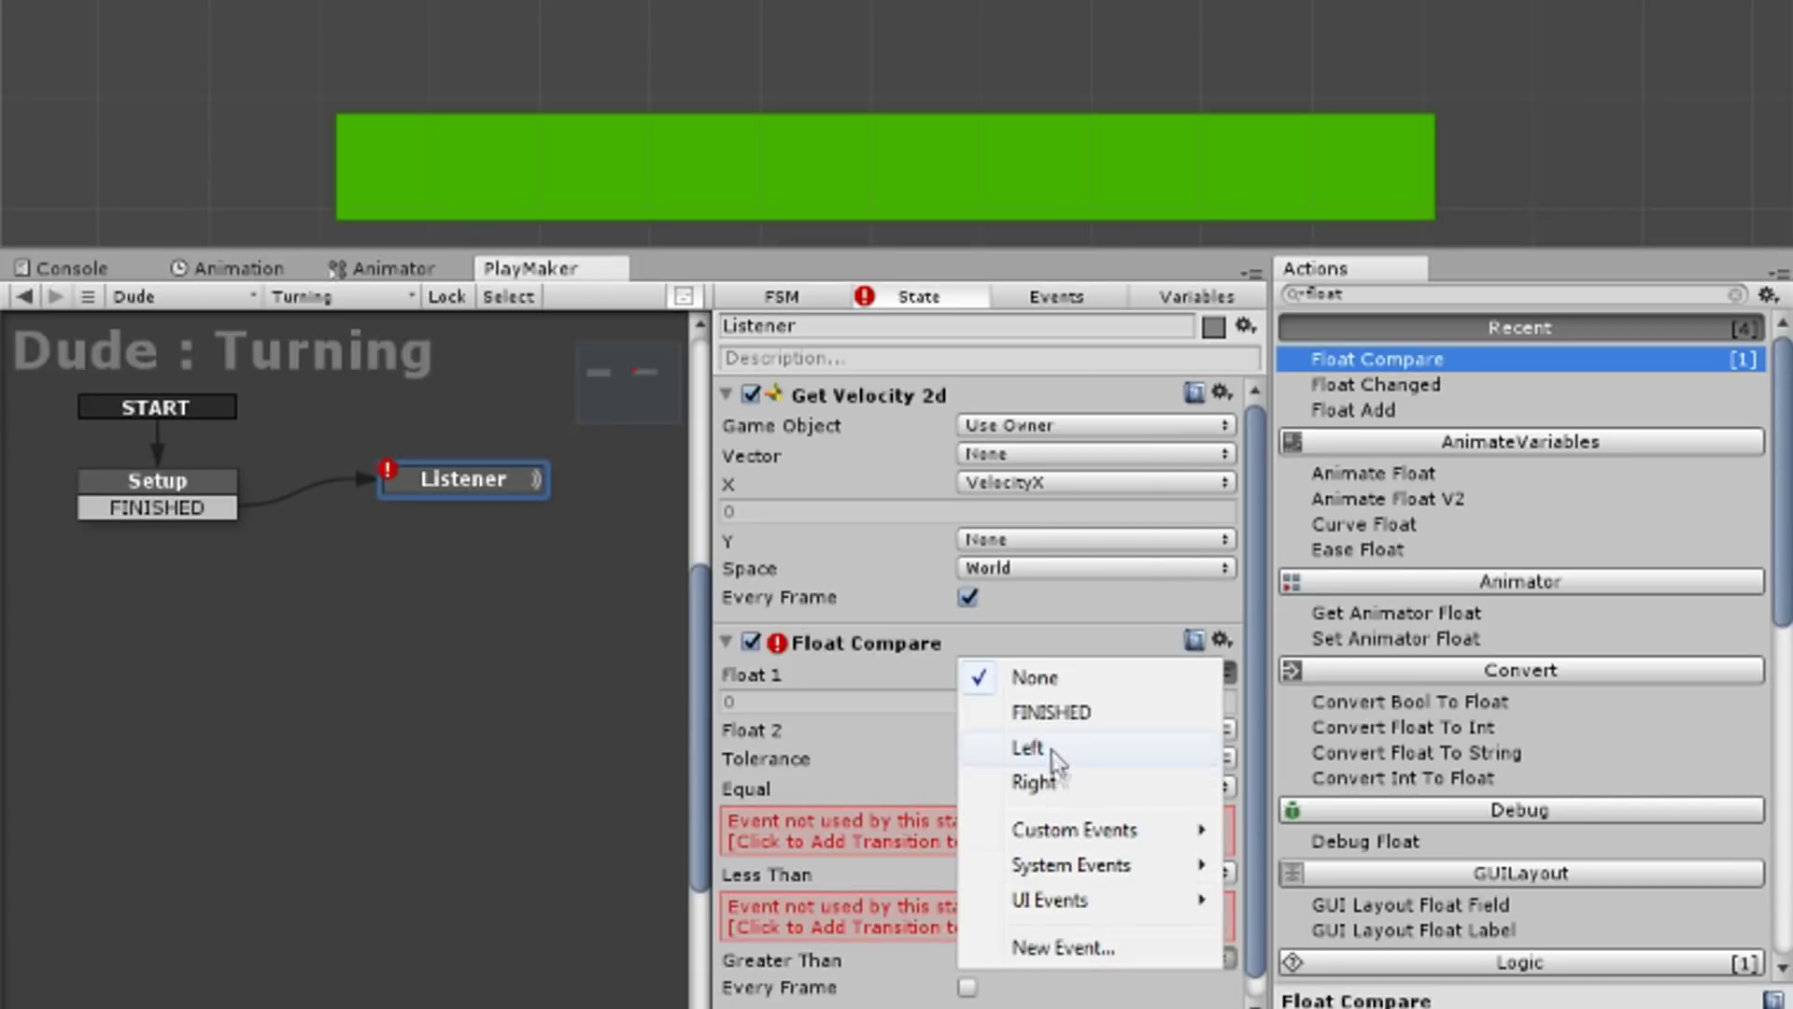
pyautogui.click(1051, 796)
pyautogui.click(978, 841)
pyautogui.click(972, 863)
pyautogui.click(968, 874)
pyautogui.moveTo(486, 504); pyautogui.dragTo(187, 613)
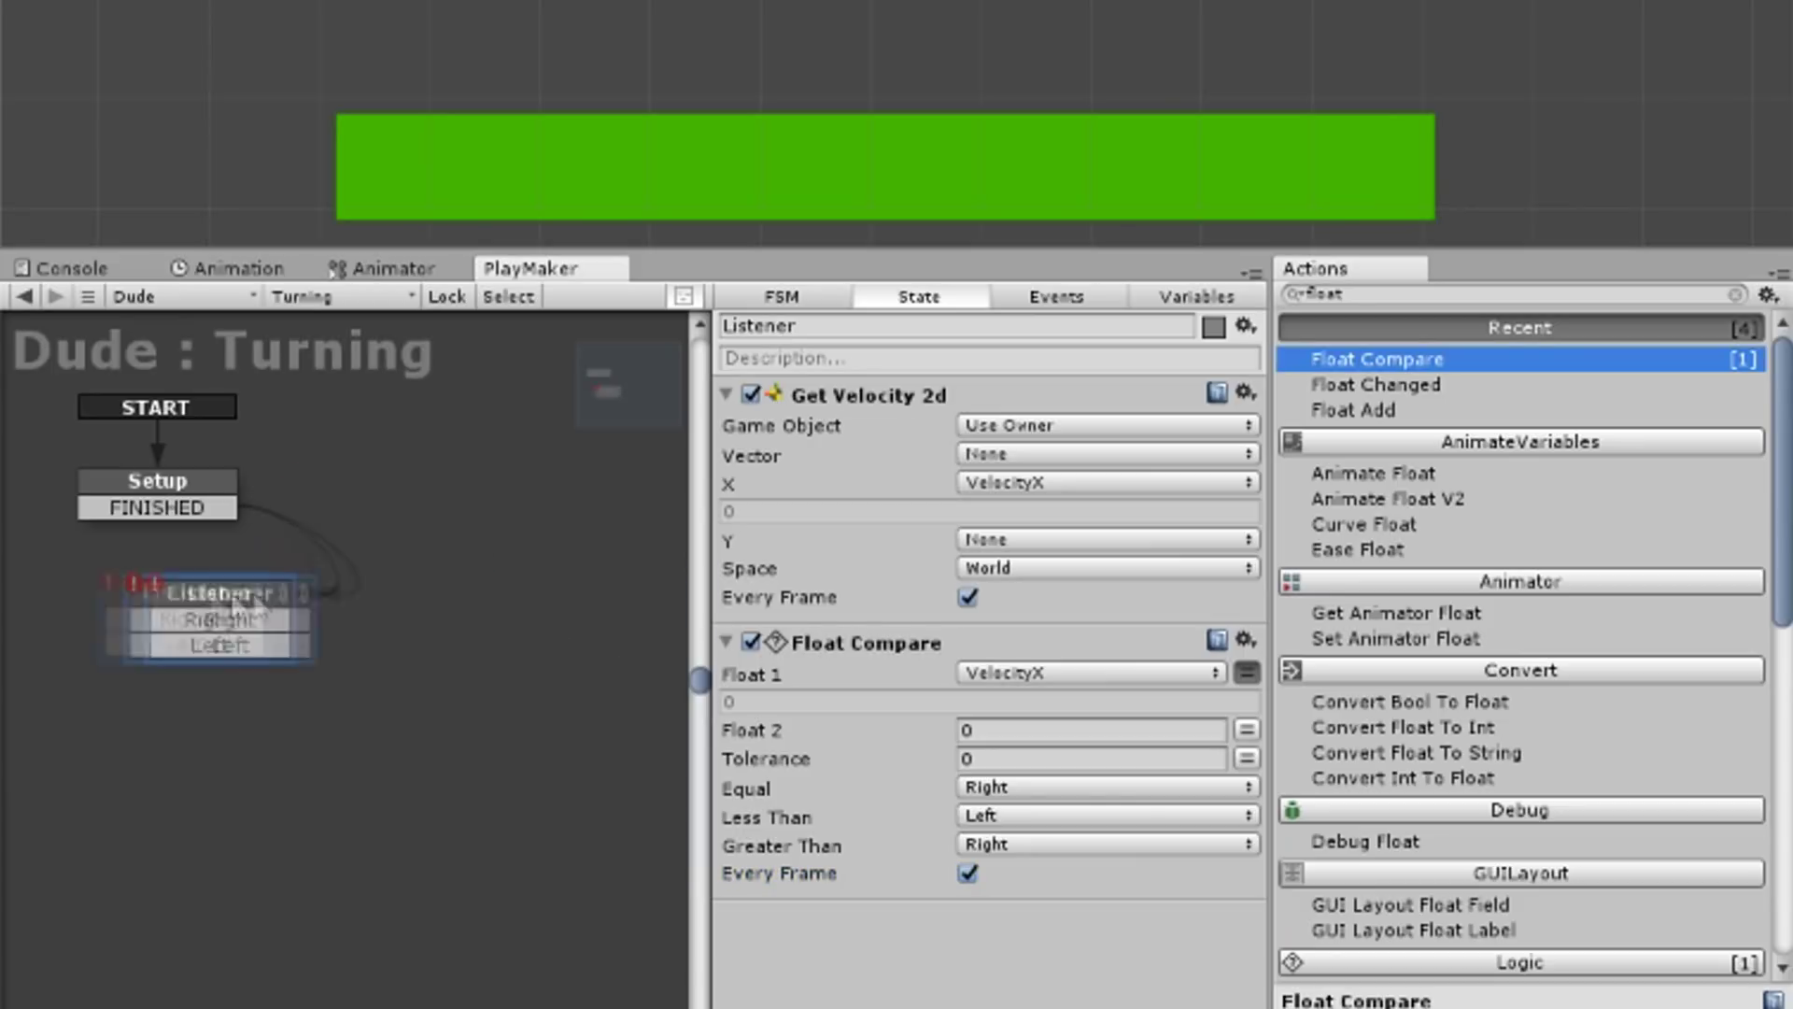
# Step: Create states named right and left from Listener's Right and Left transitions
pyautogui.click(518, 764)
pyautogui.moveTo(305, 573); pyautogui.dragTo(487, 585)
pyautogui.moveTo(305, 600); pyautogui.dragTo(99, 605)
pyautogui.moveTo(207, 611); pyautogui.dragTo(109, 596)
pyautogui.click(630, 603)
pyautogui.click(842, 328)
pyautogui.write('right')
pyautogui.click(83, 598)
pyautogui.click(834, 329)
pyautogui.write('left')
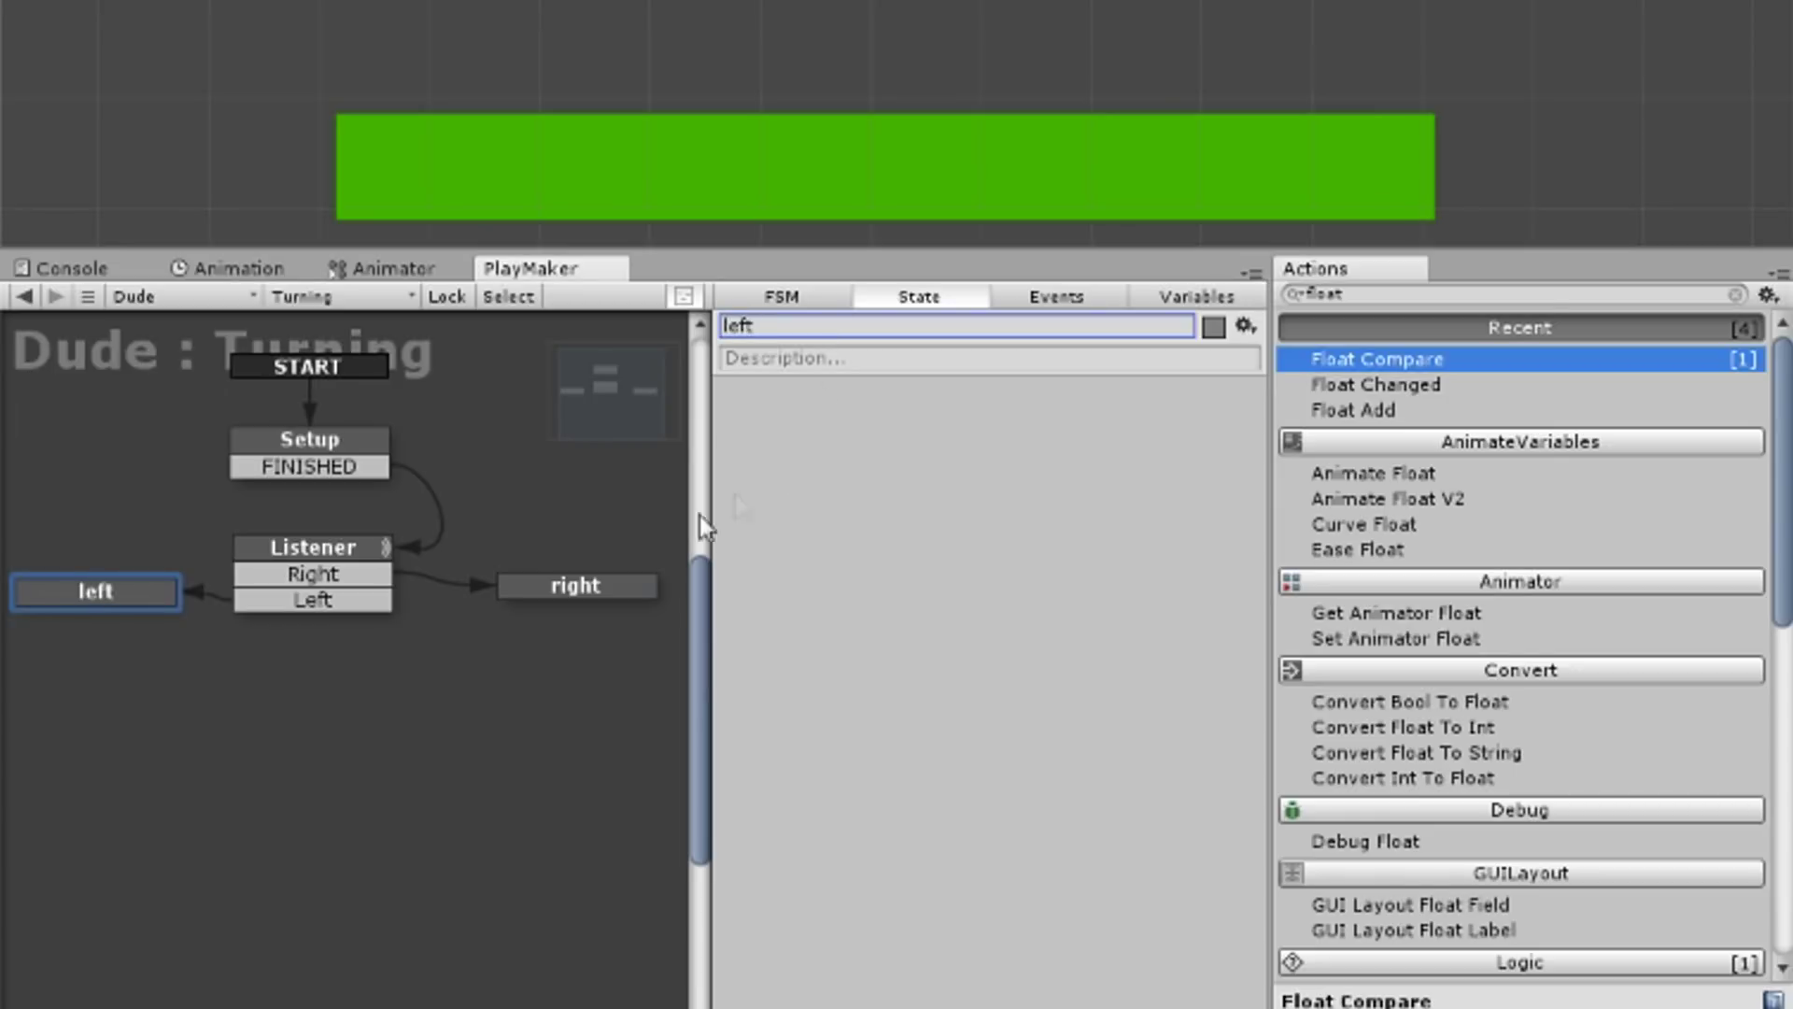
pyautogui.moveTo(598, 586); pyautogui.dragTo(579, 592)
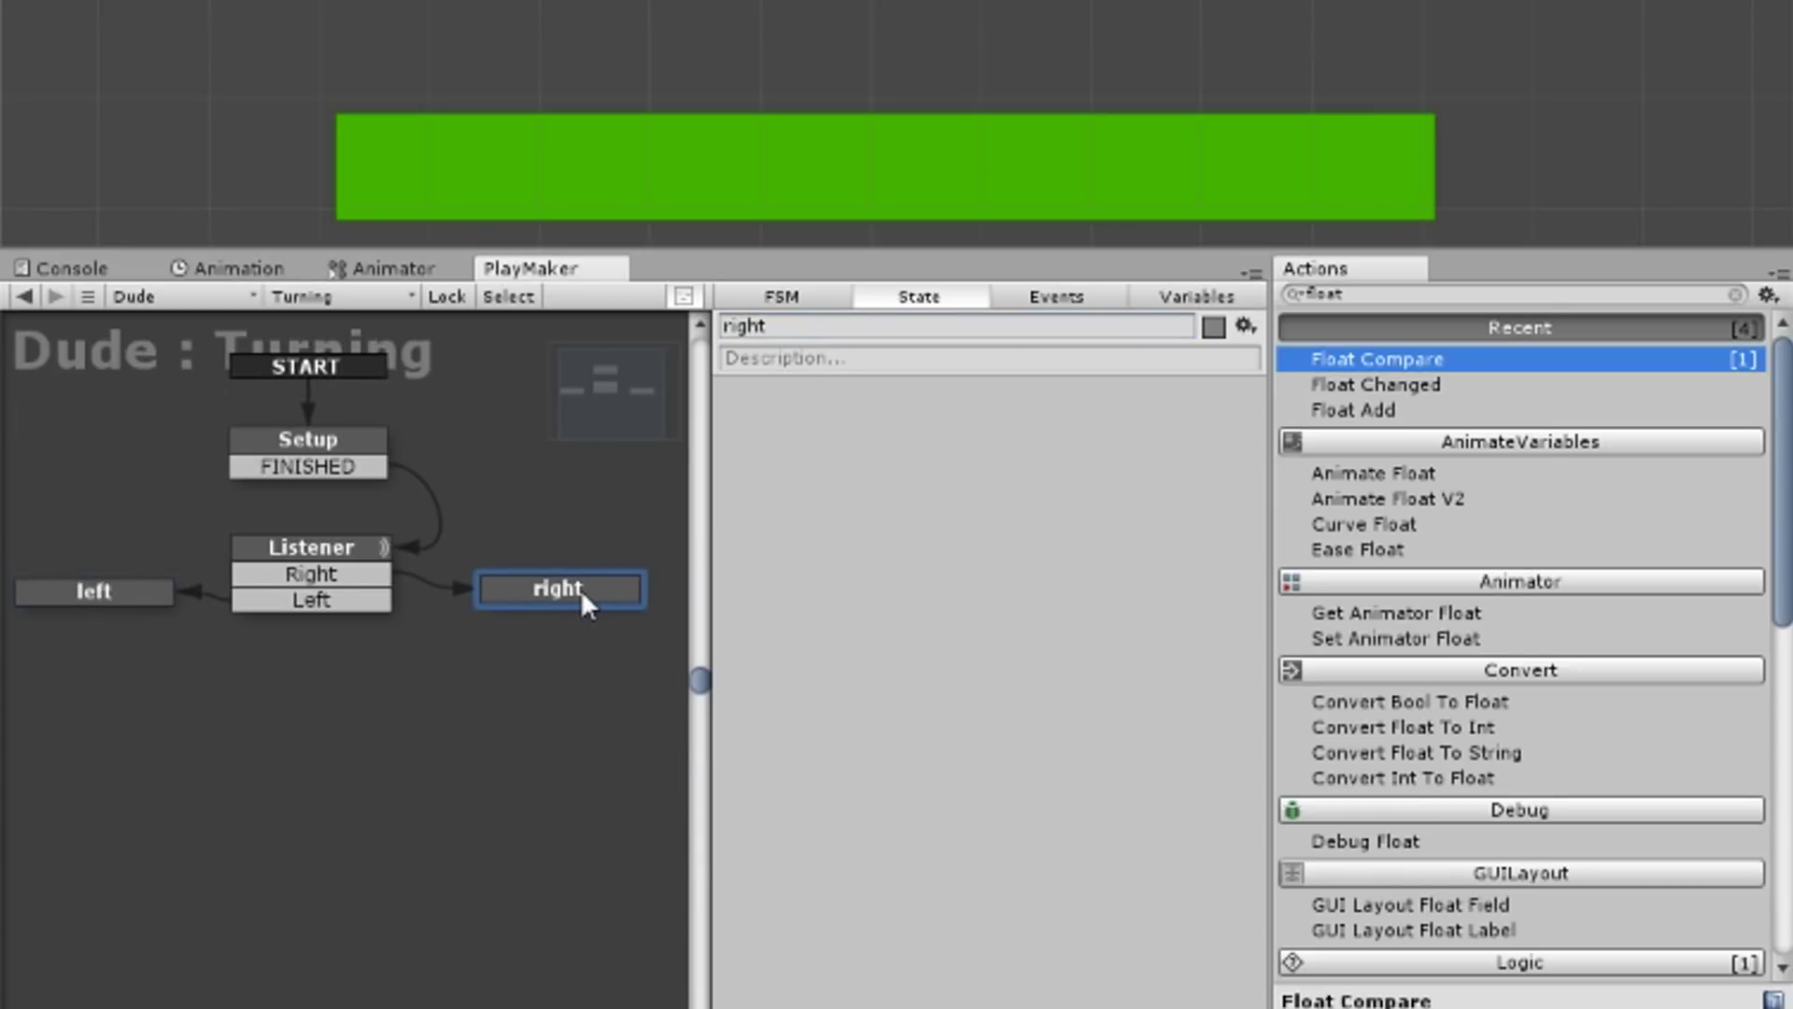
# Step: Give the left state a Set Rotation action with Y angle 180, and route FINISHED back to Listener
pyautogui.click(171, 591)
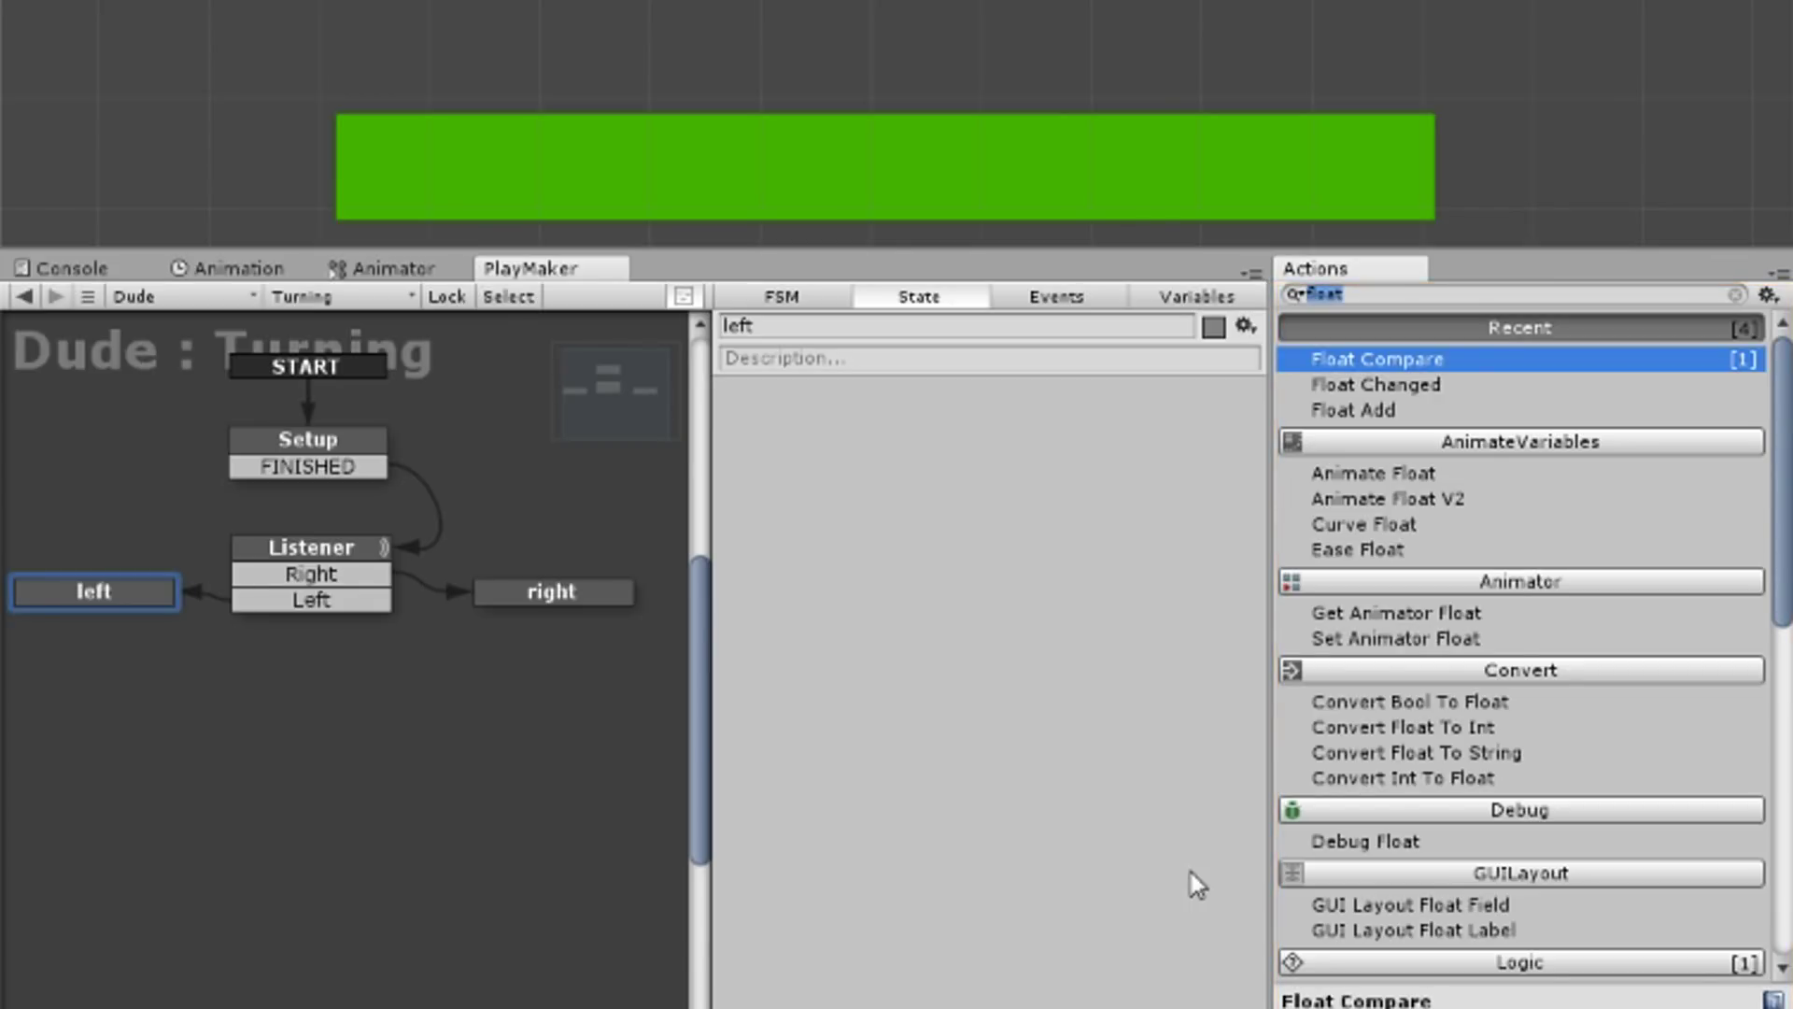
pyautogui.write('set rot')
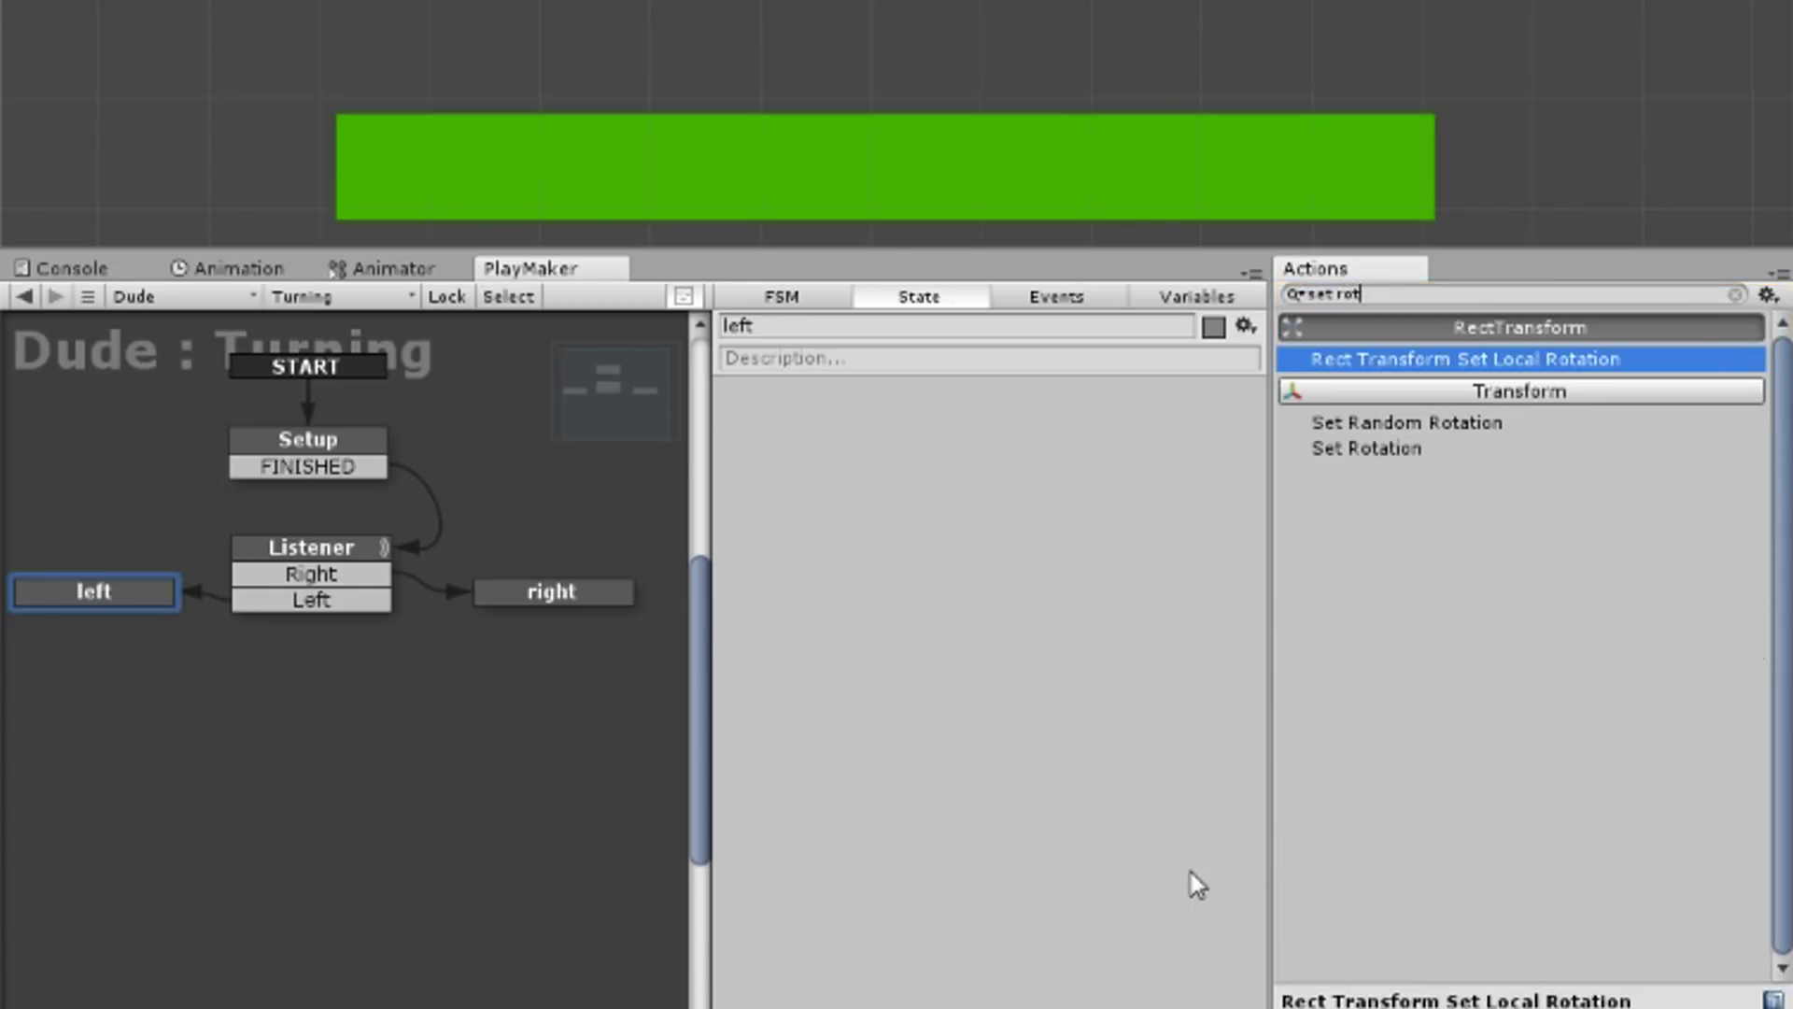
pyautogui.press('Down')
pyautogui.press('Down')
pyautogui.press('Return')
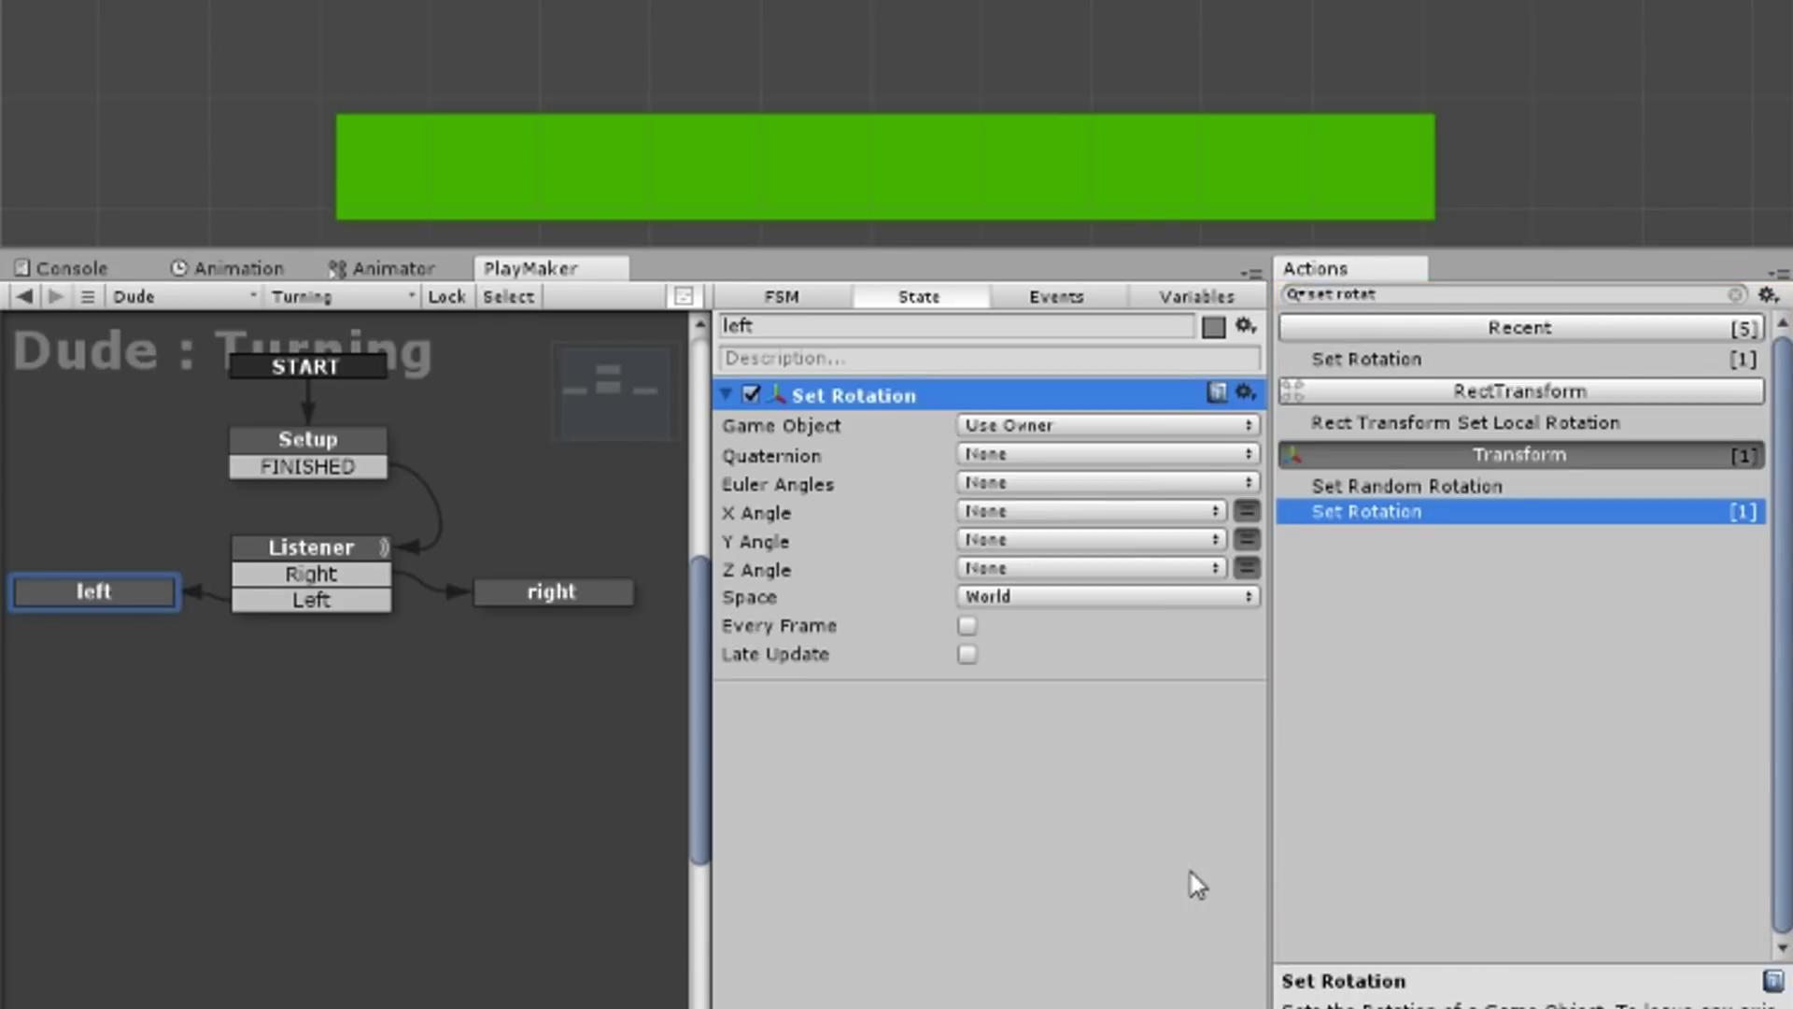
pyautogui.click(1246, 539)
pyautogui.write('180')
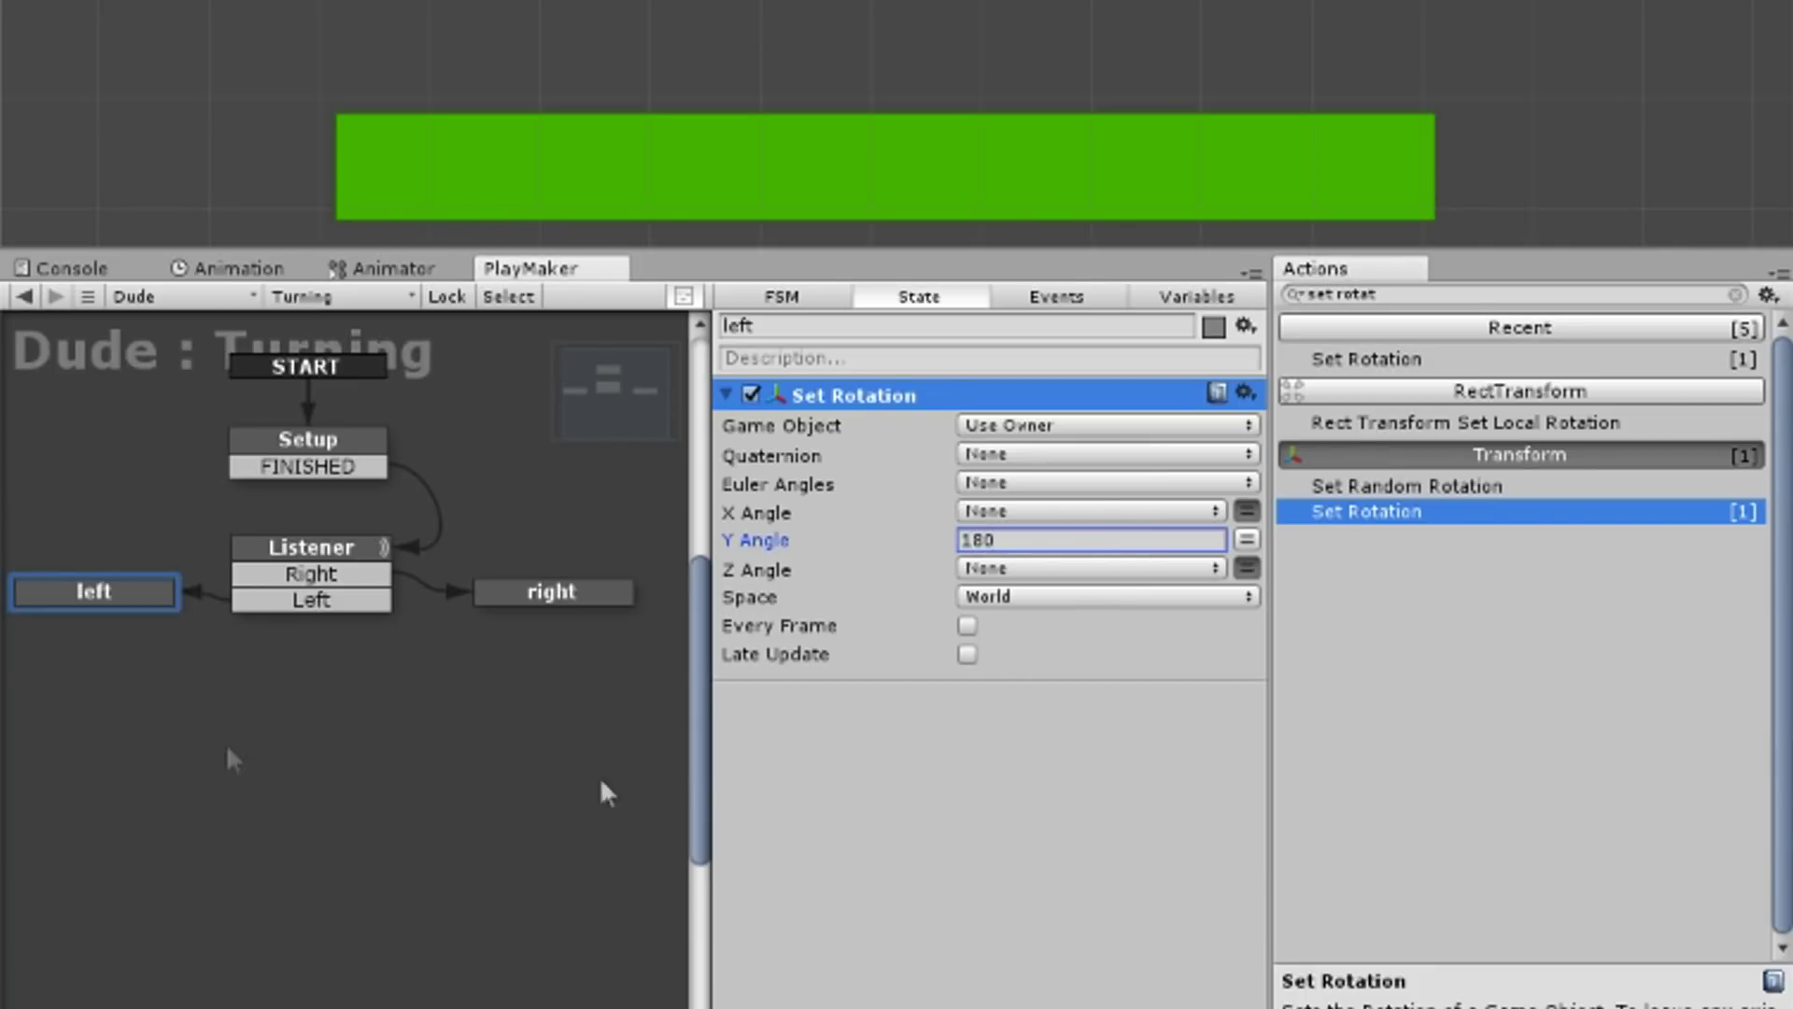
pyautogui.rightClick(114, 586)
pyautogui.click(120, 661)
pyautogui.moveTo(94, 618); pyautogui.dragTo(266, 563)
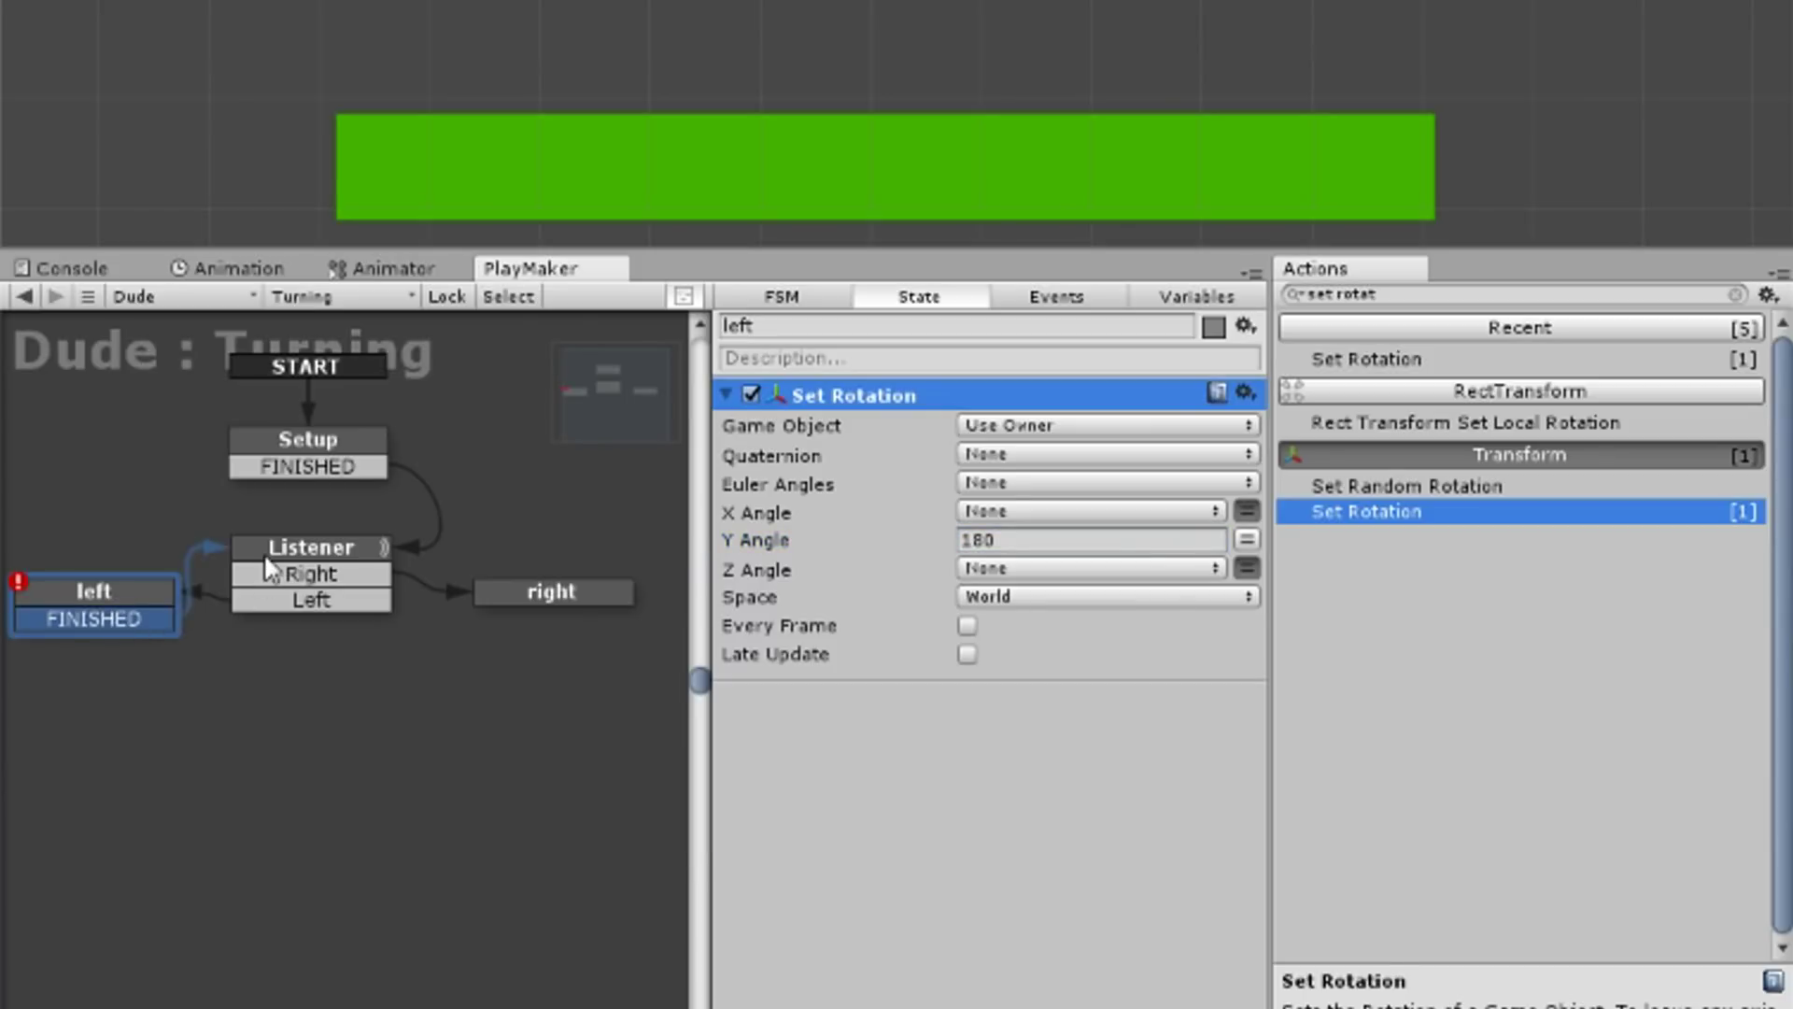
pyautogui.click(121, 603)
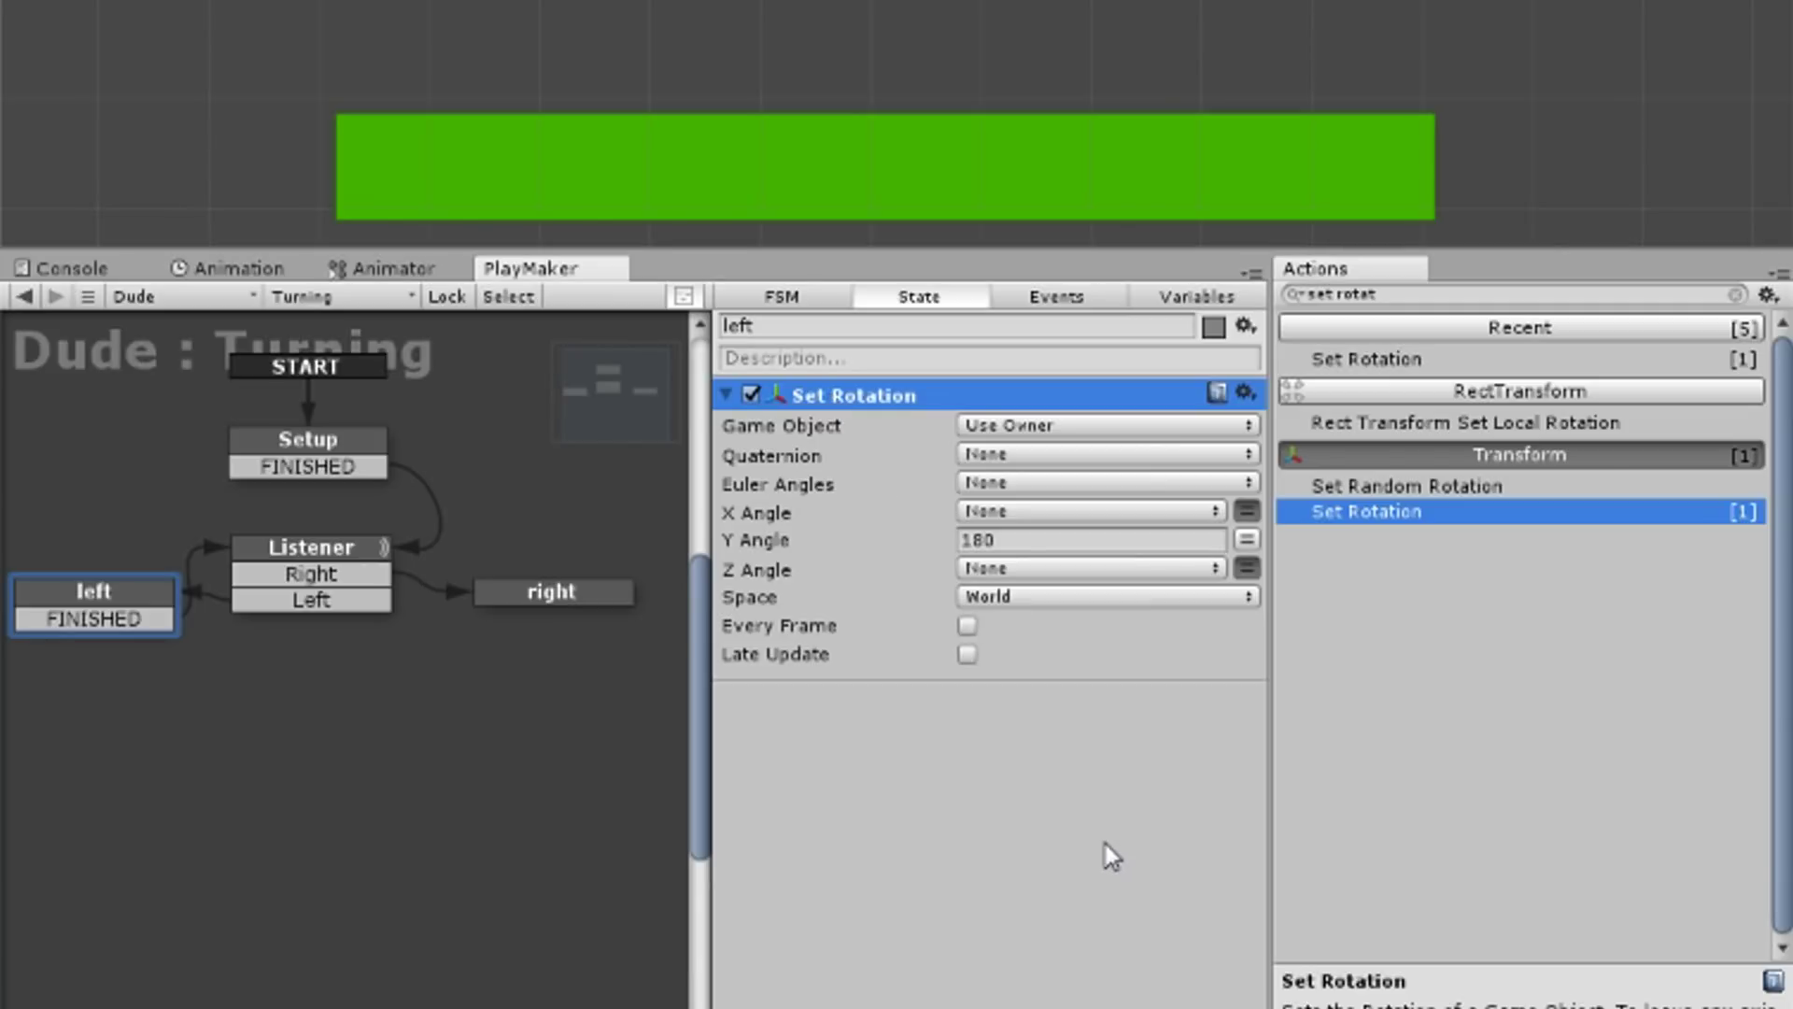
# Step: Paste Set Rotation into the right state with Y angle 0, and route FINISHED back to Listener
pyautogui.click(576, 601)
pyautogui.hotkey('ctrl', 'v')
pyautogui.click(1029, 549)
pyautogui.doubleClick(1030, 542)
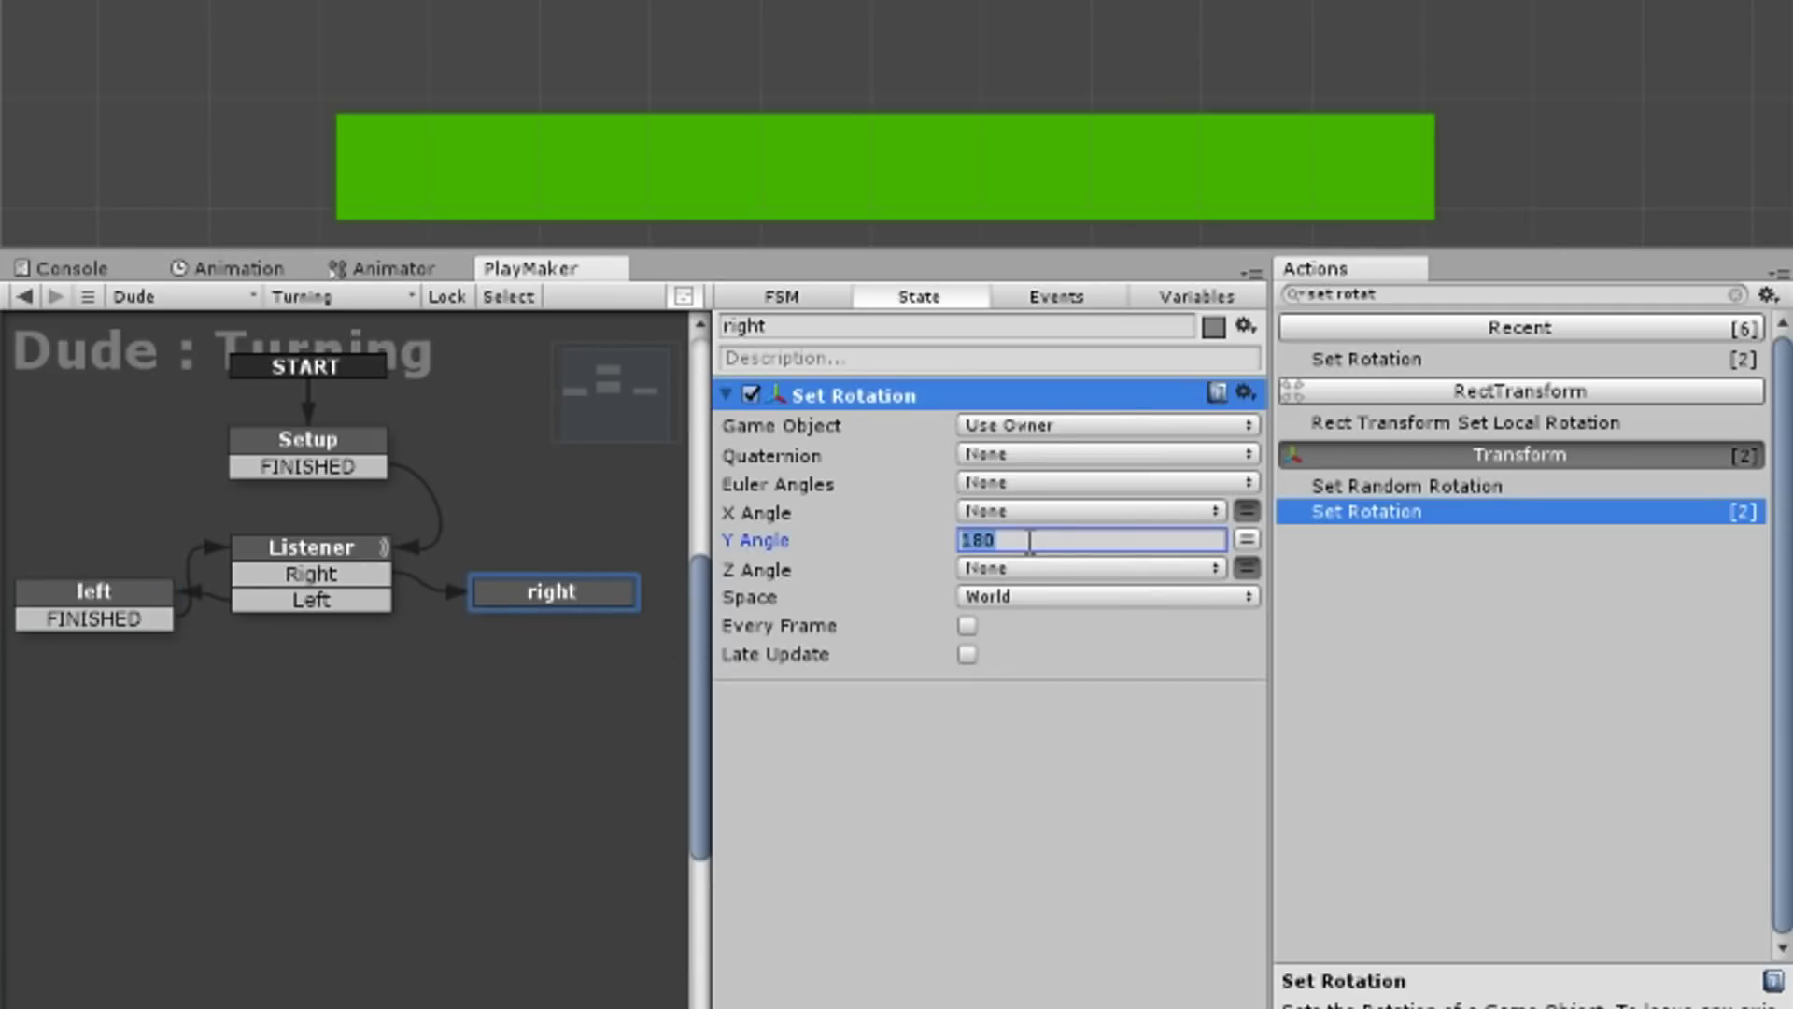
pyautogui.click(546, 587)
pyautogui.moveTo(531, 620); pyautogui.dragTo(338, 558)
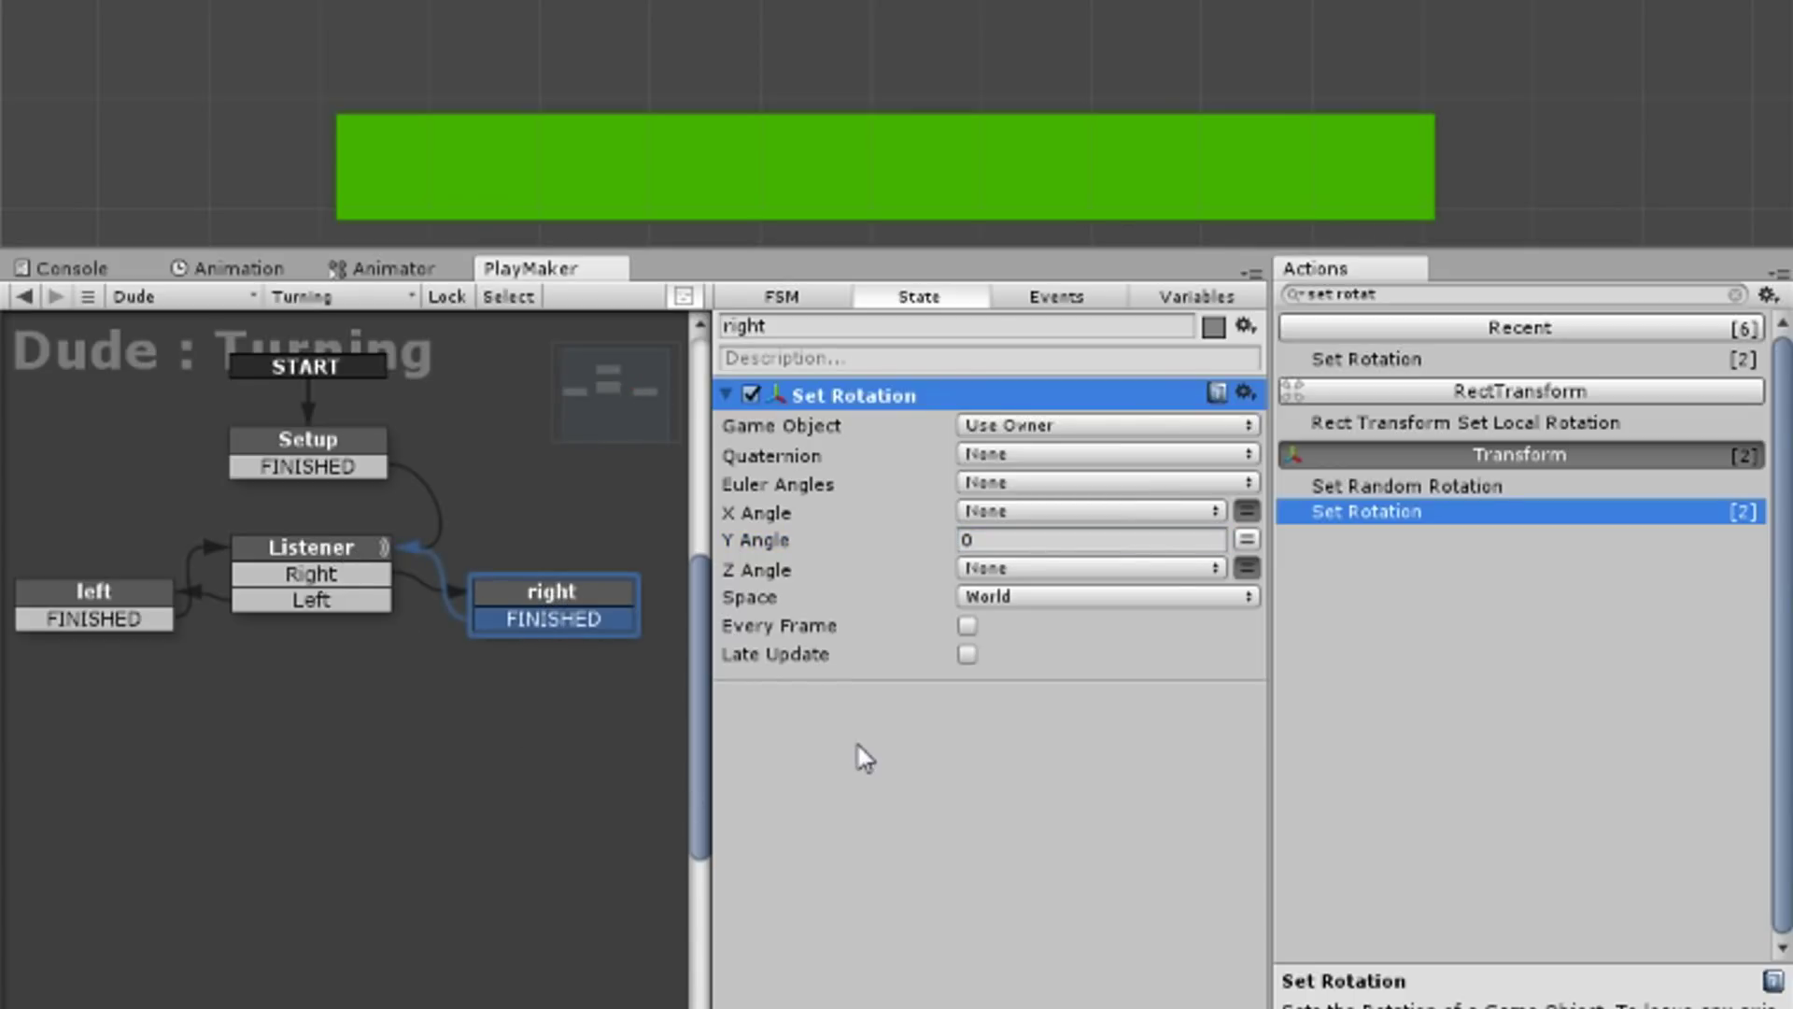
# Step: Play the game, move the character right to test turning, then stop
pyautogui.click(863, 53)
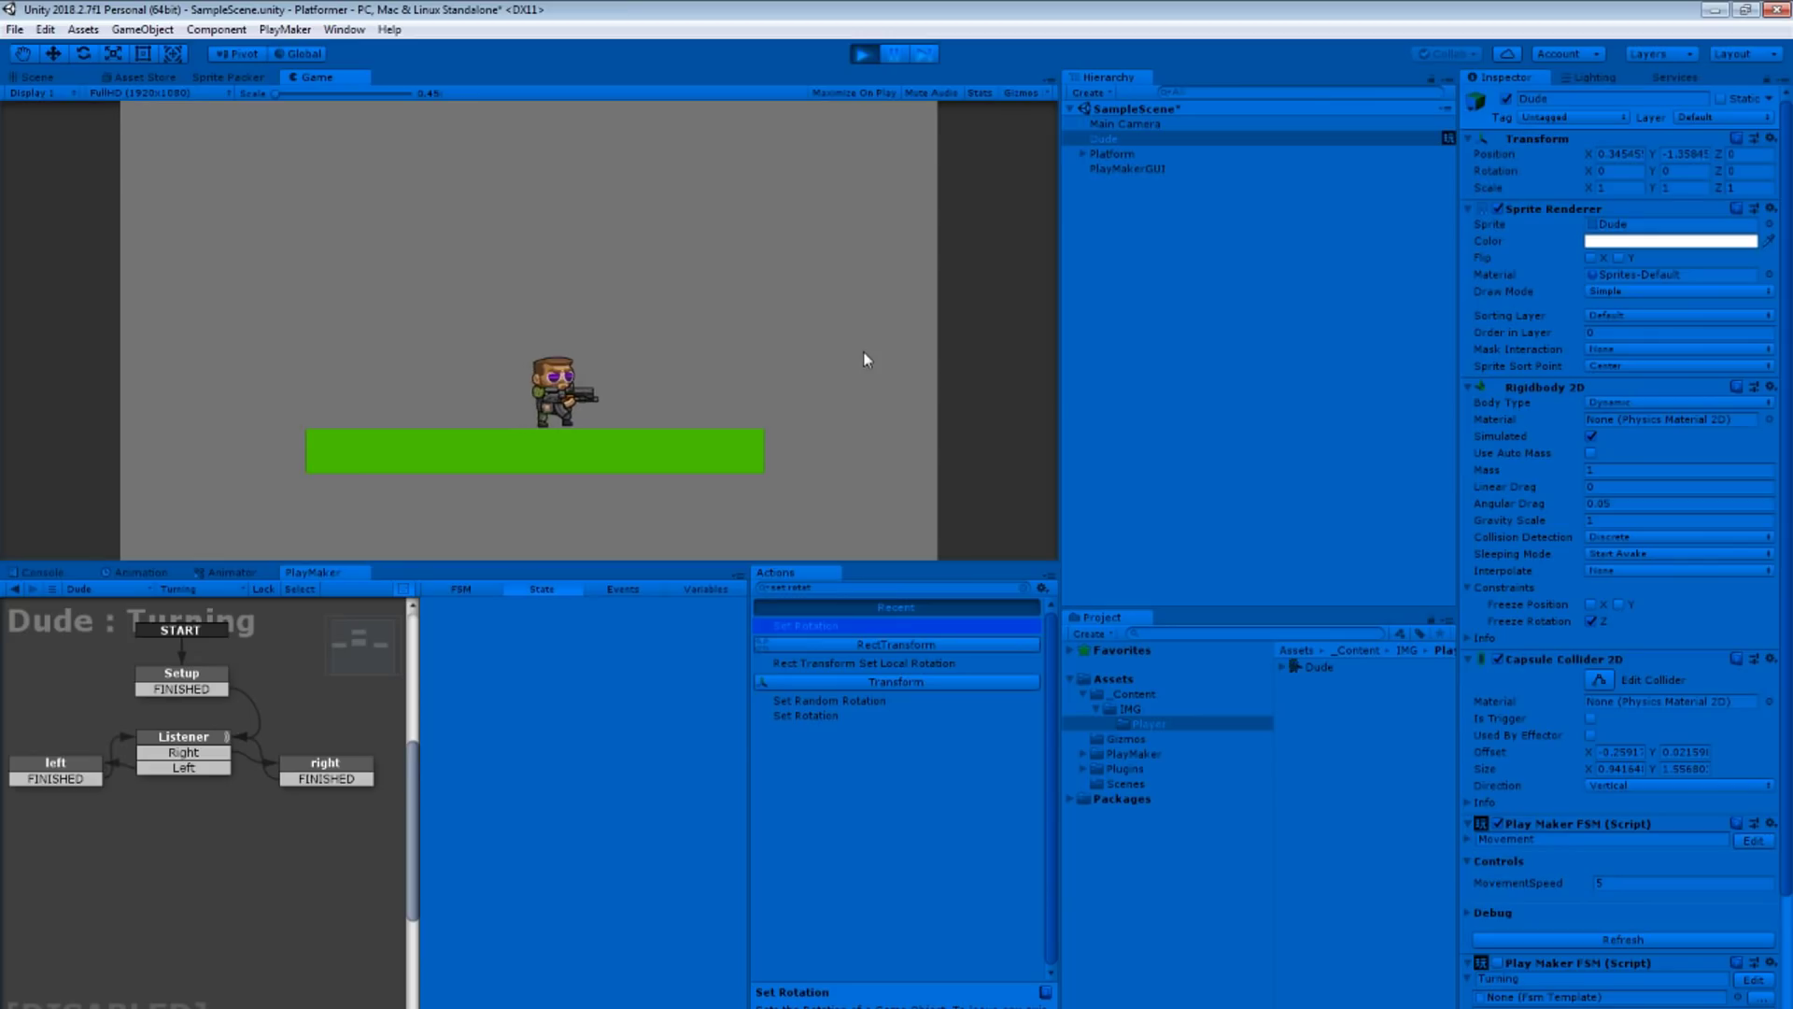
pyautogui.press('Right')
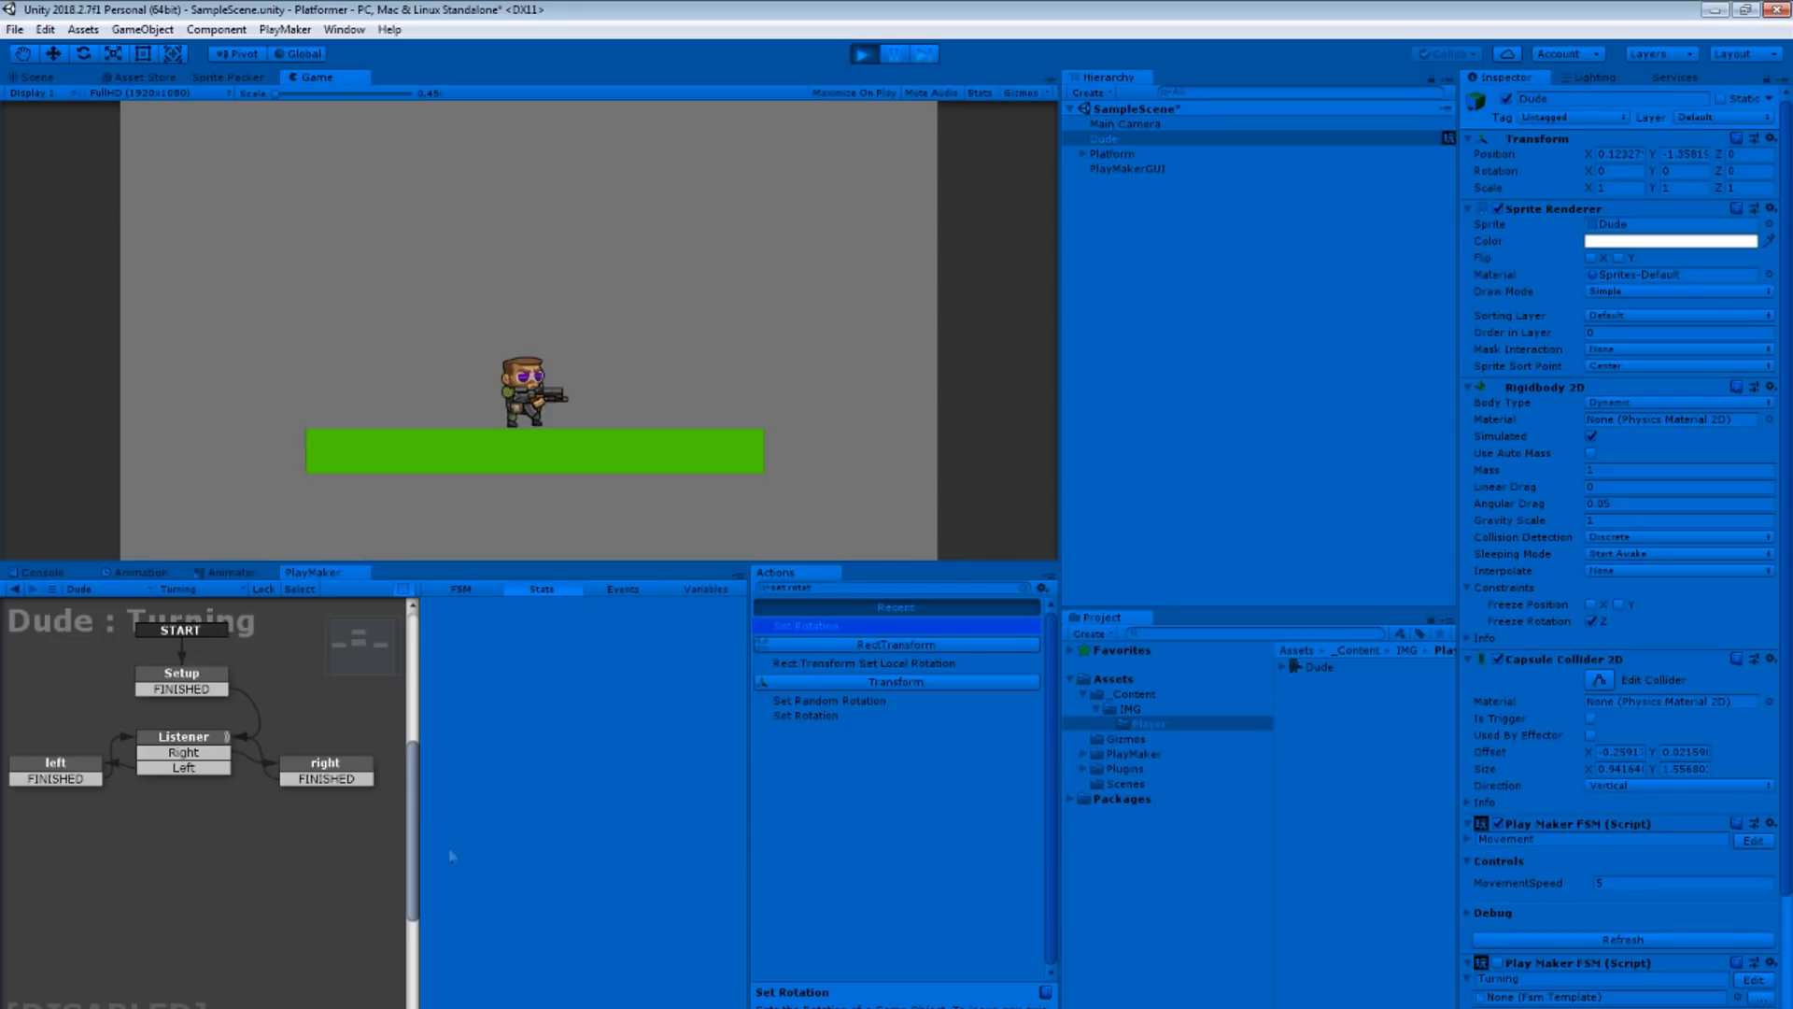
pyautogui.click(863, 55)
pyautogui.click(340, 773)
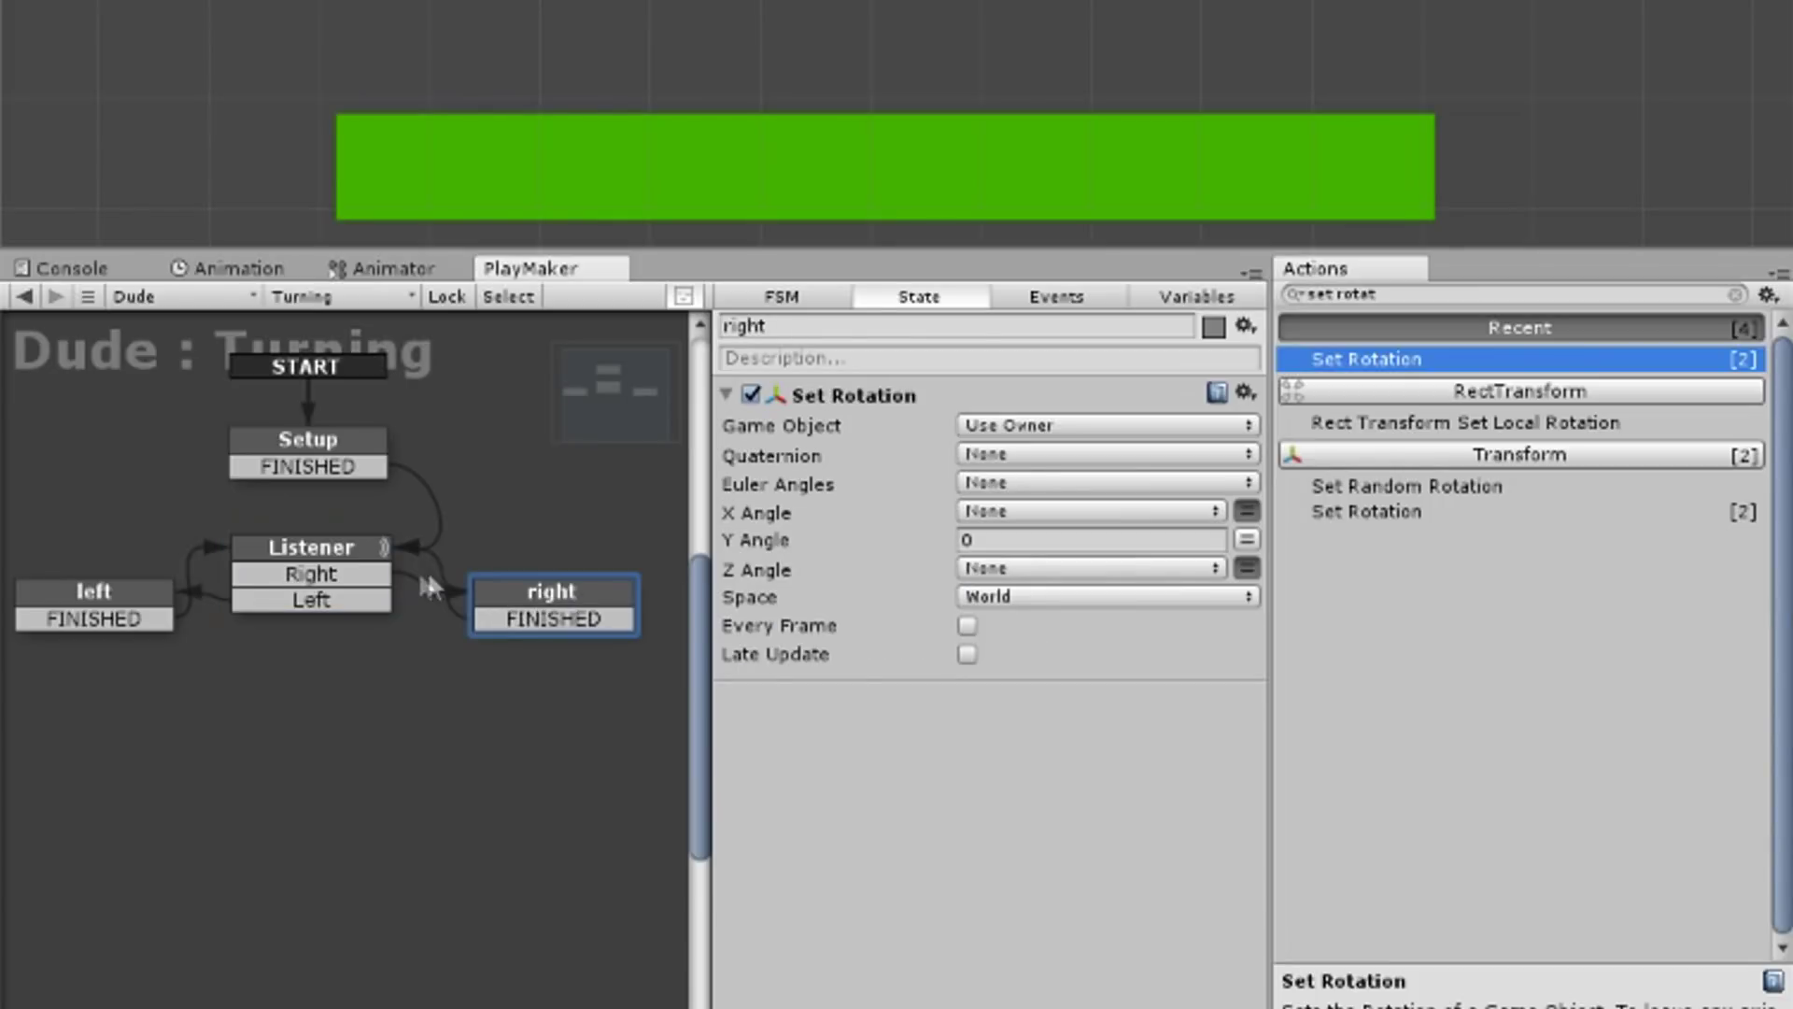
# Step: Add a Next Frame Event sending FINISHED to both the right and left states
pyautogui.click(356, 550)
pyautogui.click(1031, 787)
pyautogui.click(1049, 830)
pyautogui.write('next')
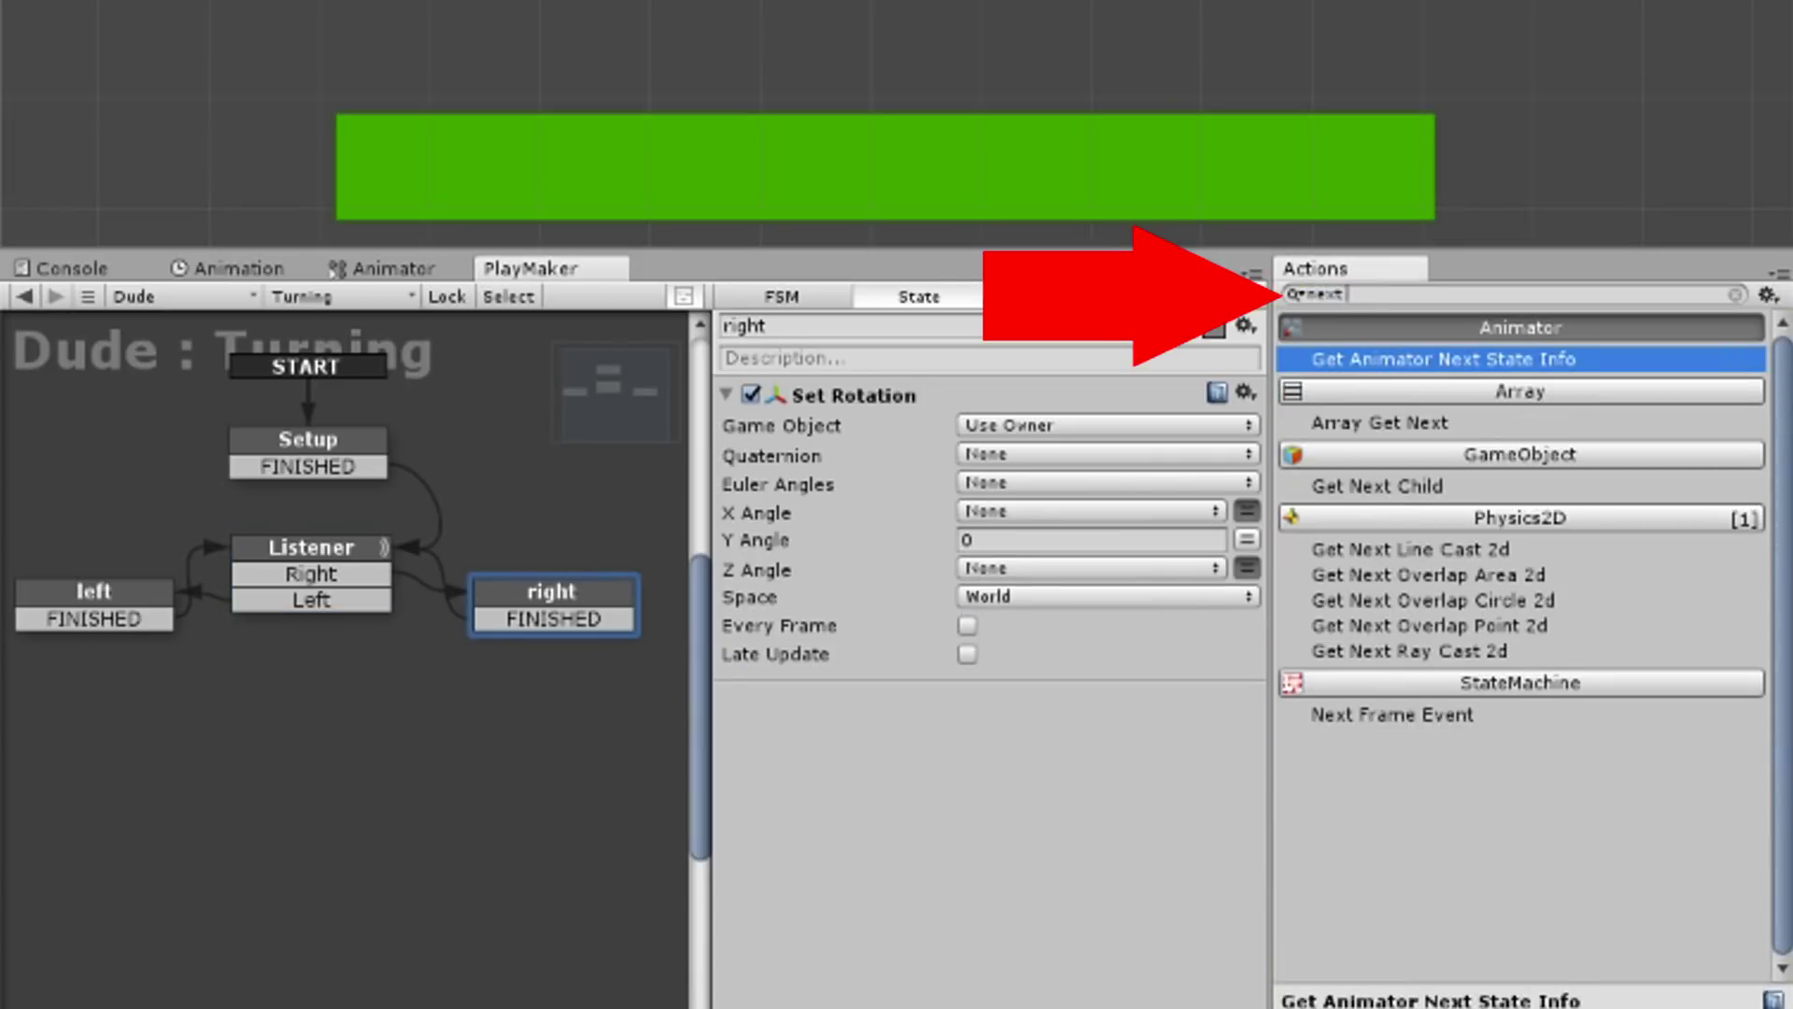
pyautogui.write(' f')
pyautogui.moveTo(1392, 416); pyautogui.dragTo(1123, 720)
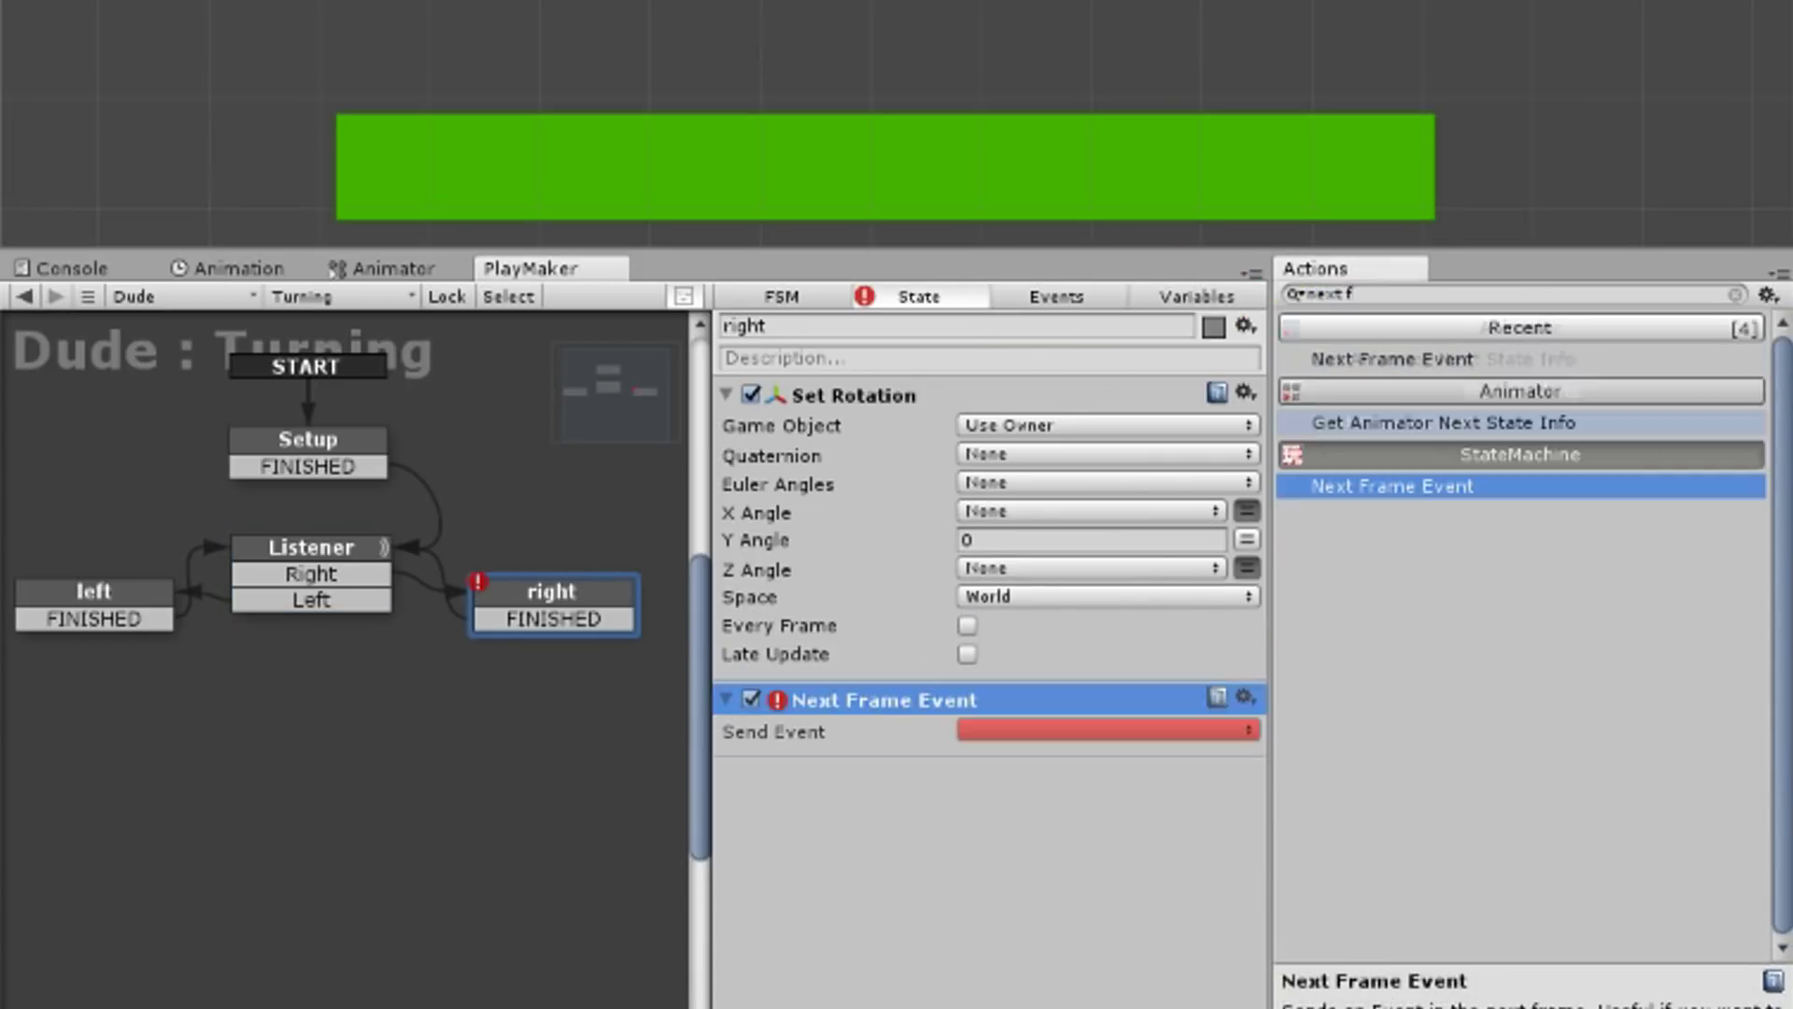
pyautogui.click(1124, 727)
pyautogui.click(1100, 794)
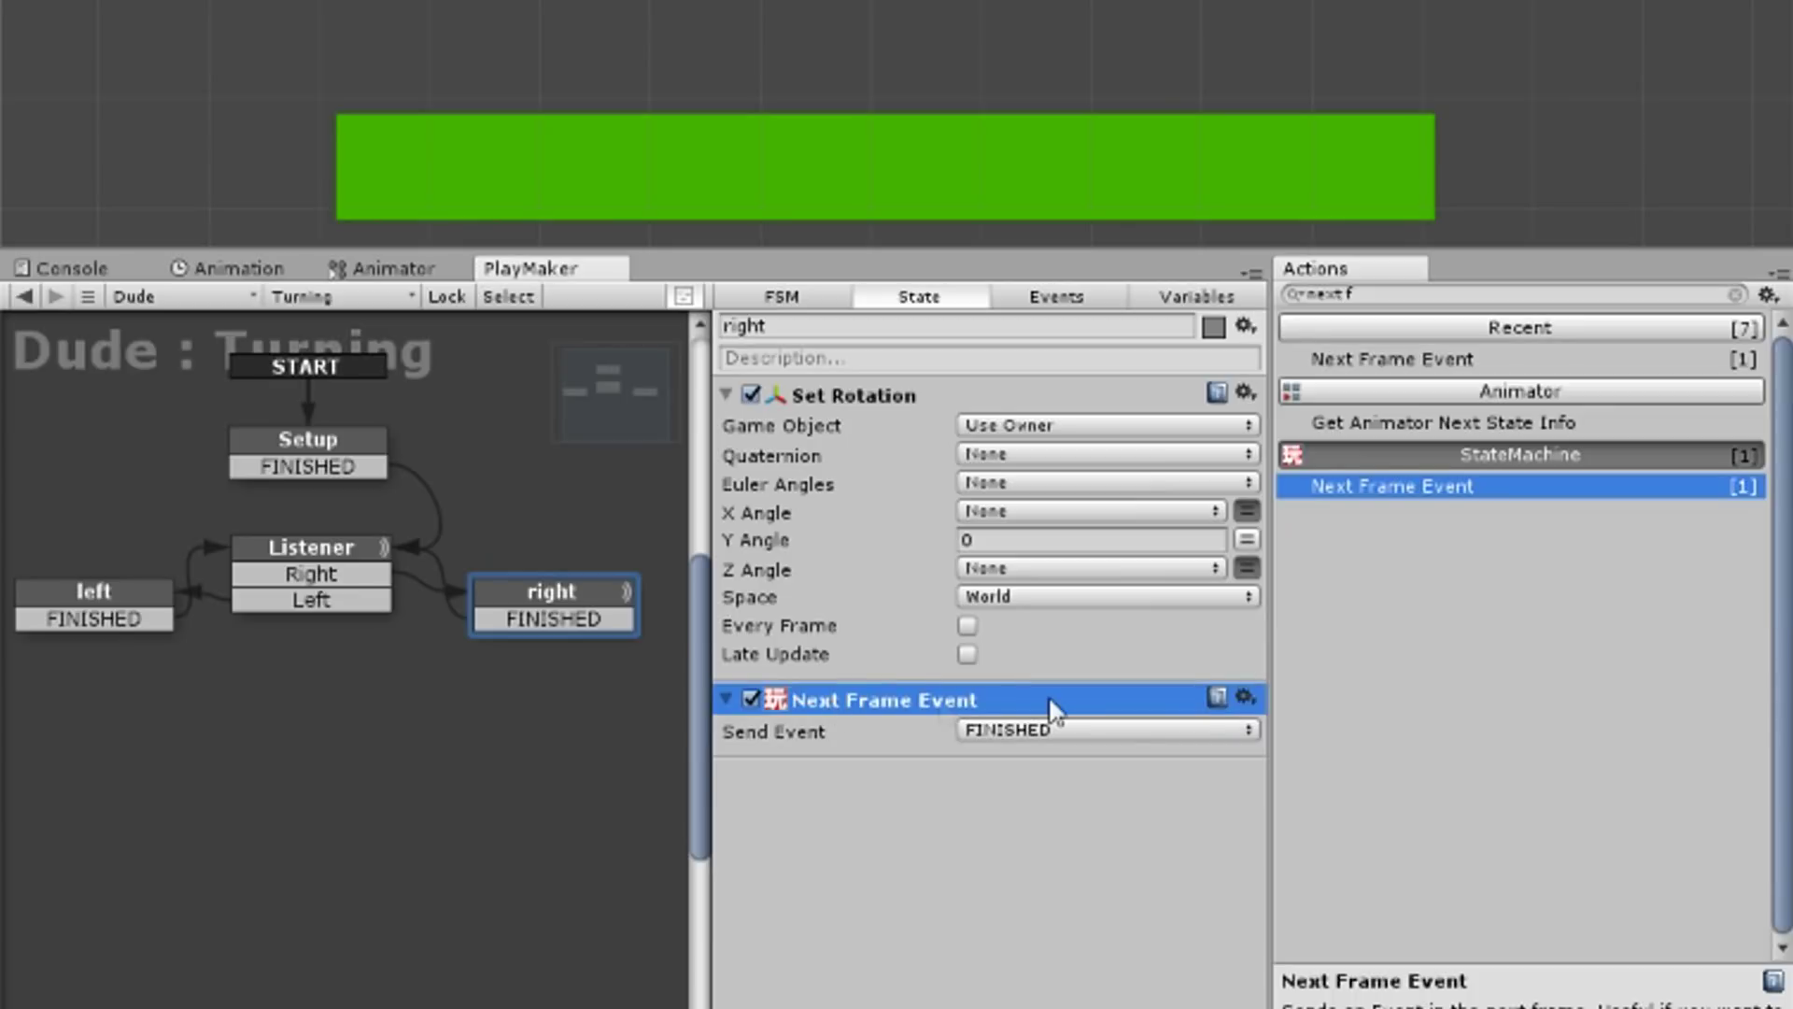
pyautogui.click(94, 598)
pyautogui.moveTo(1392, 486); pyautogui.dragTo(947, 838)
# Step: Play-test running left and right to confirm the soldier turns both ways
pyautogui.hotkey('ctrl', 'p')
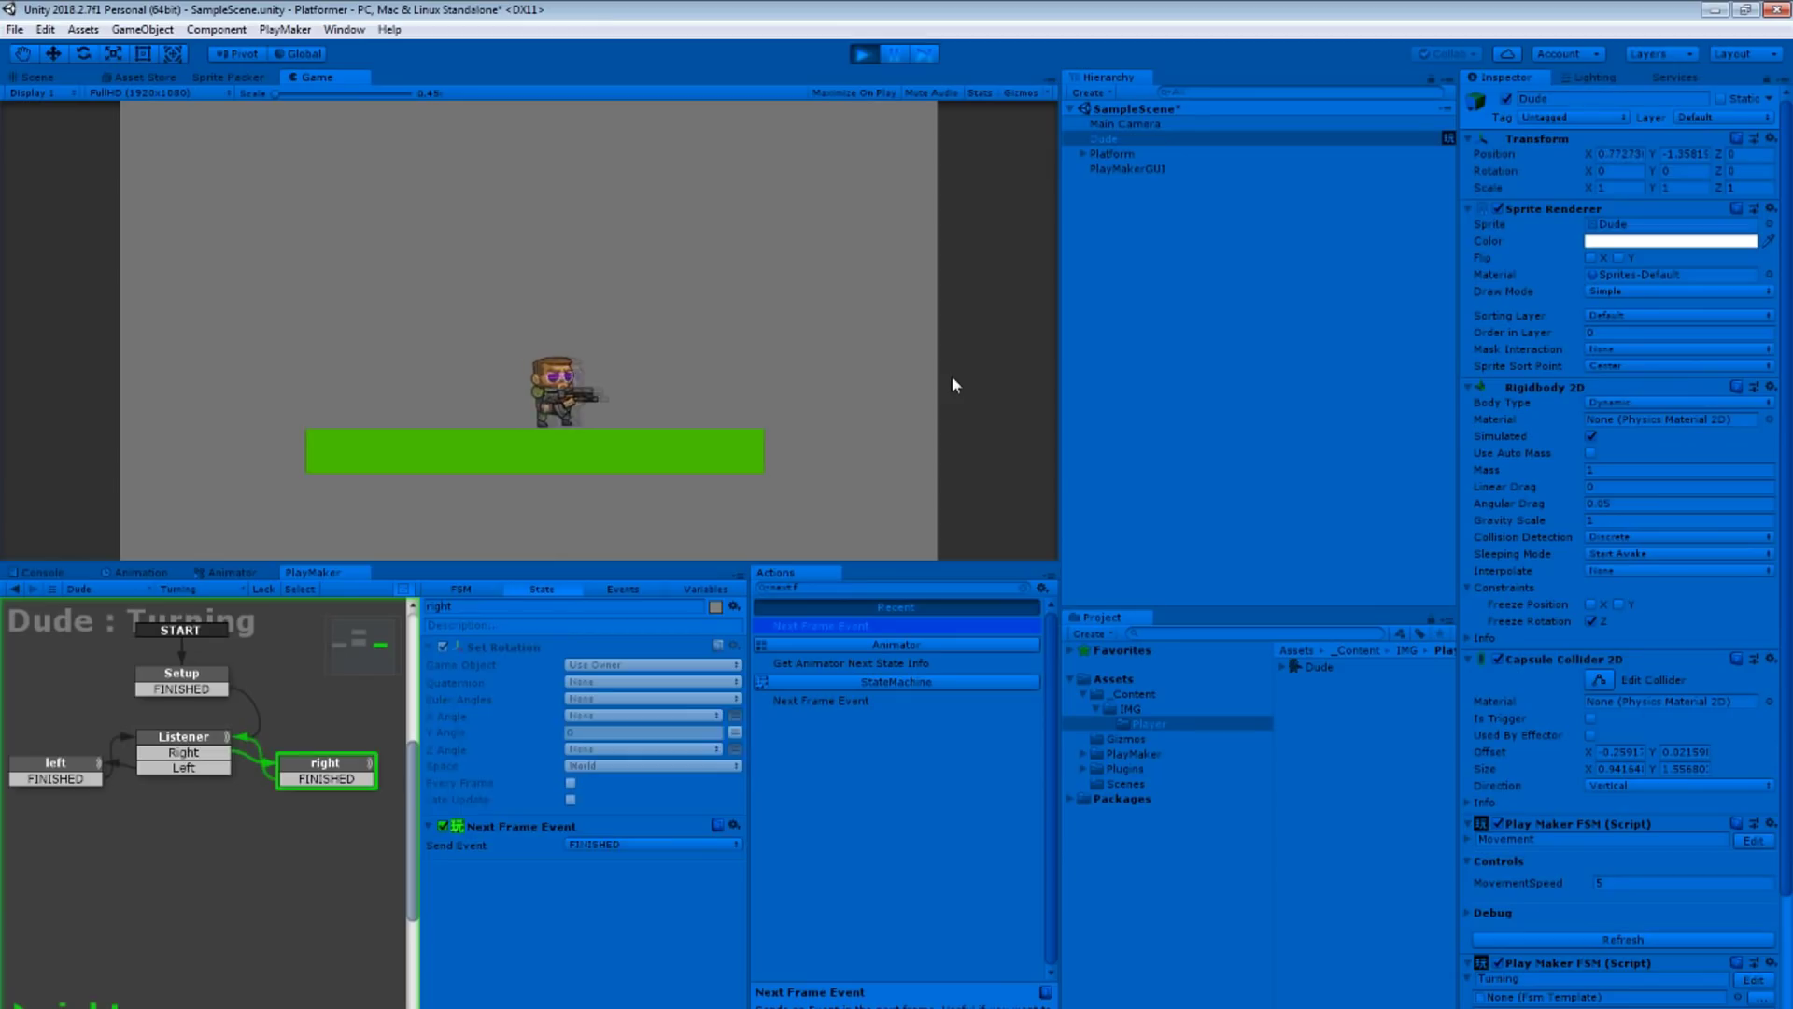
pyautogui.press('Left')
pyautogui.press('Right')
pyautogui.press('Left')
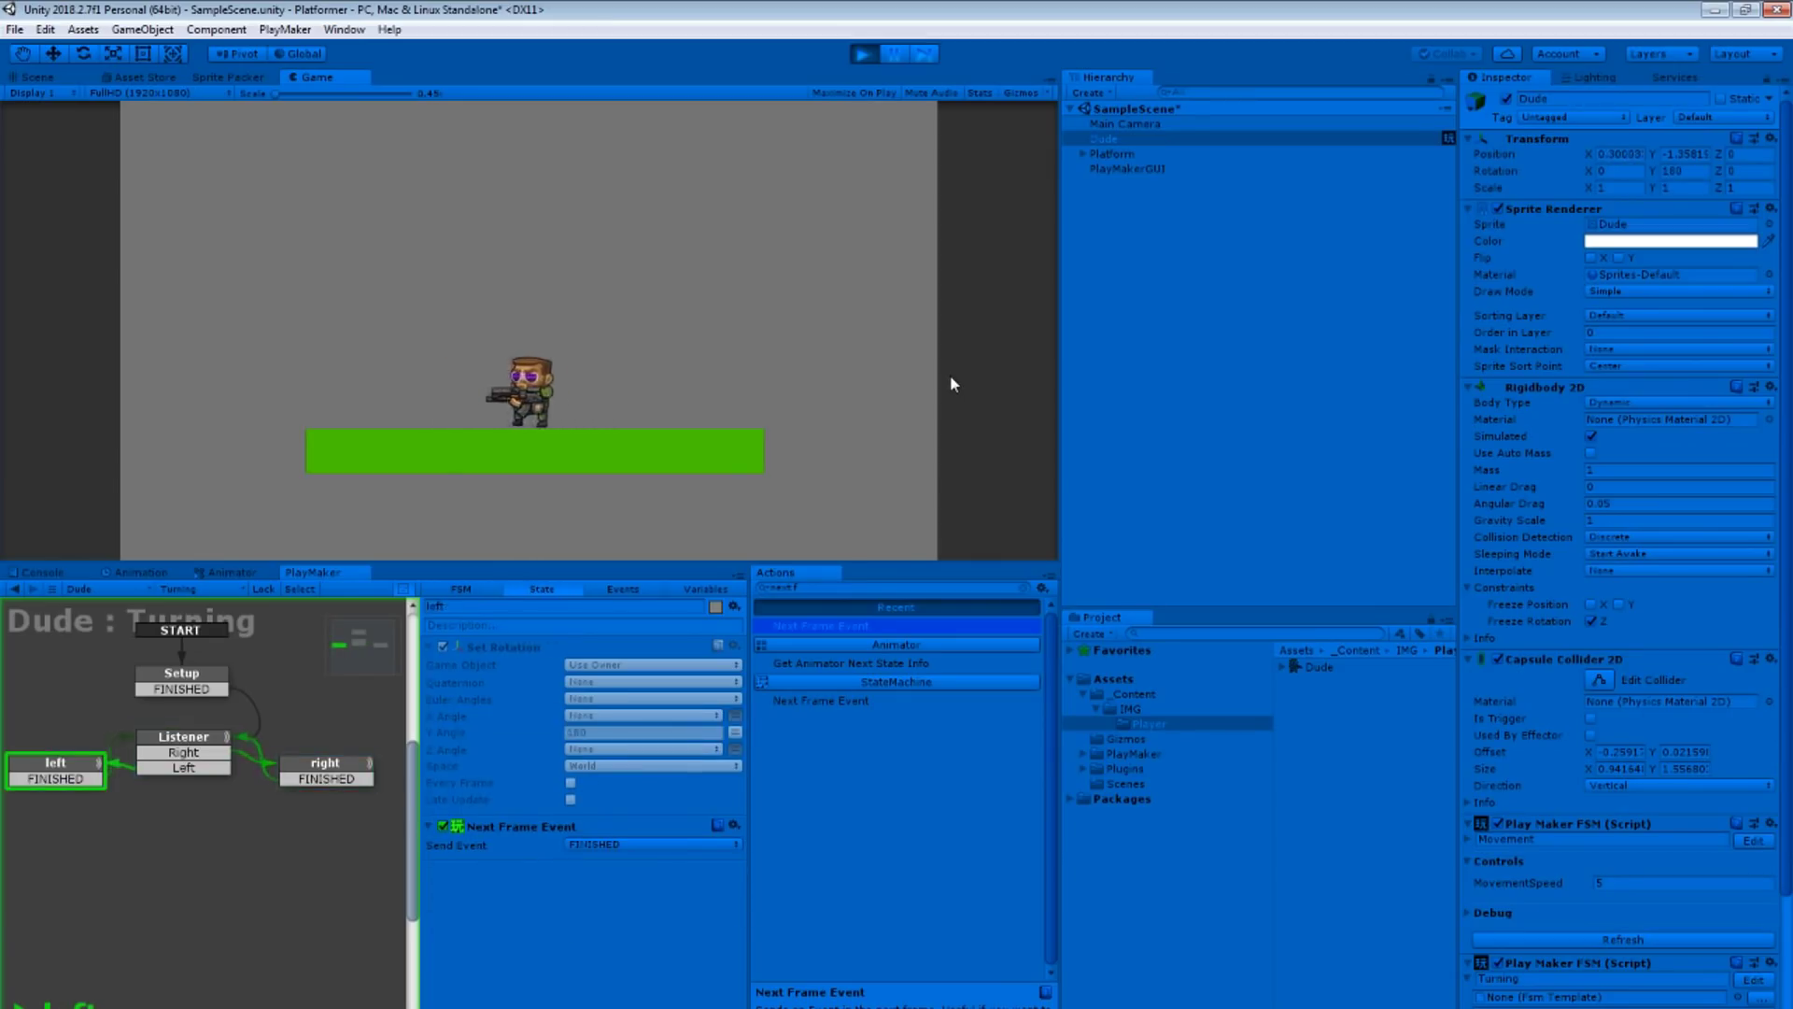
pyautogui.press('Right')
pyautogui.press('Left')
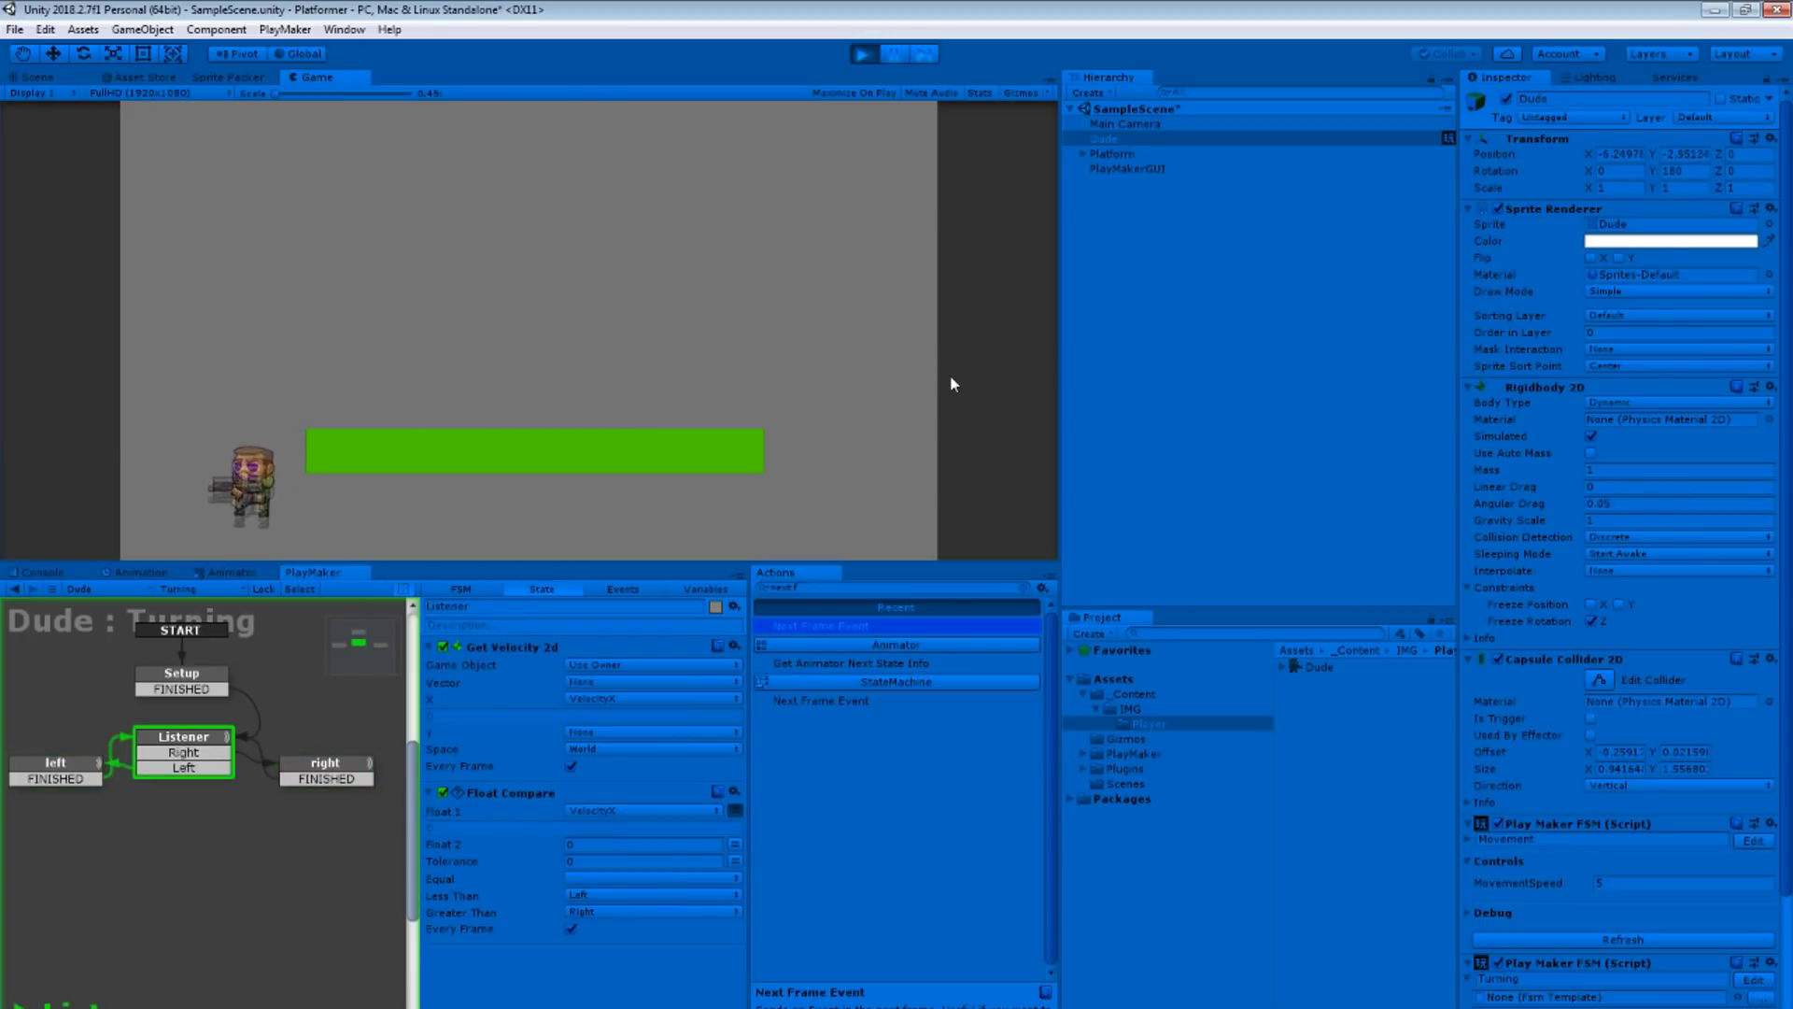
pyautogui.hotkey('ctrl', 'p')
# Step: Add a new FSM to the Dude and name it Jumping
pyautogui.click(341, 298)
pyautogui.click(448, 401)
pyautogui.click(809, 326)
pyautogui.write('Jumping')
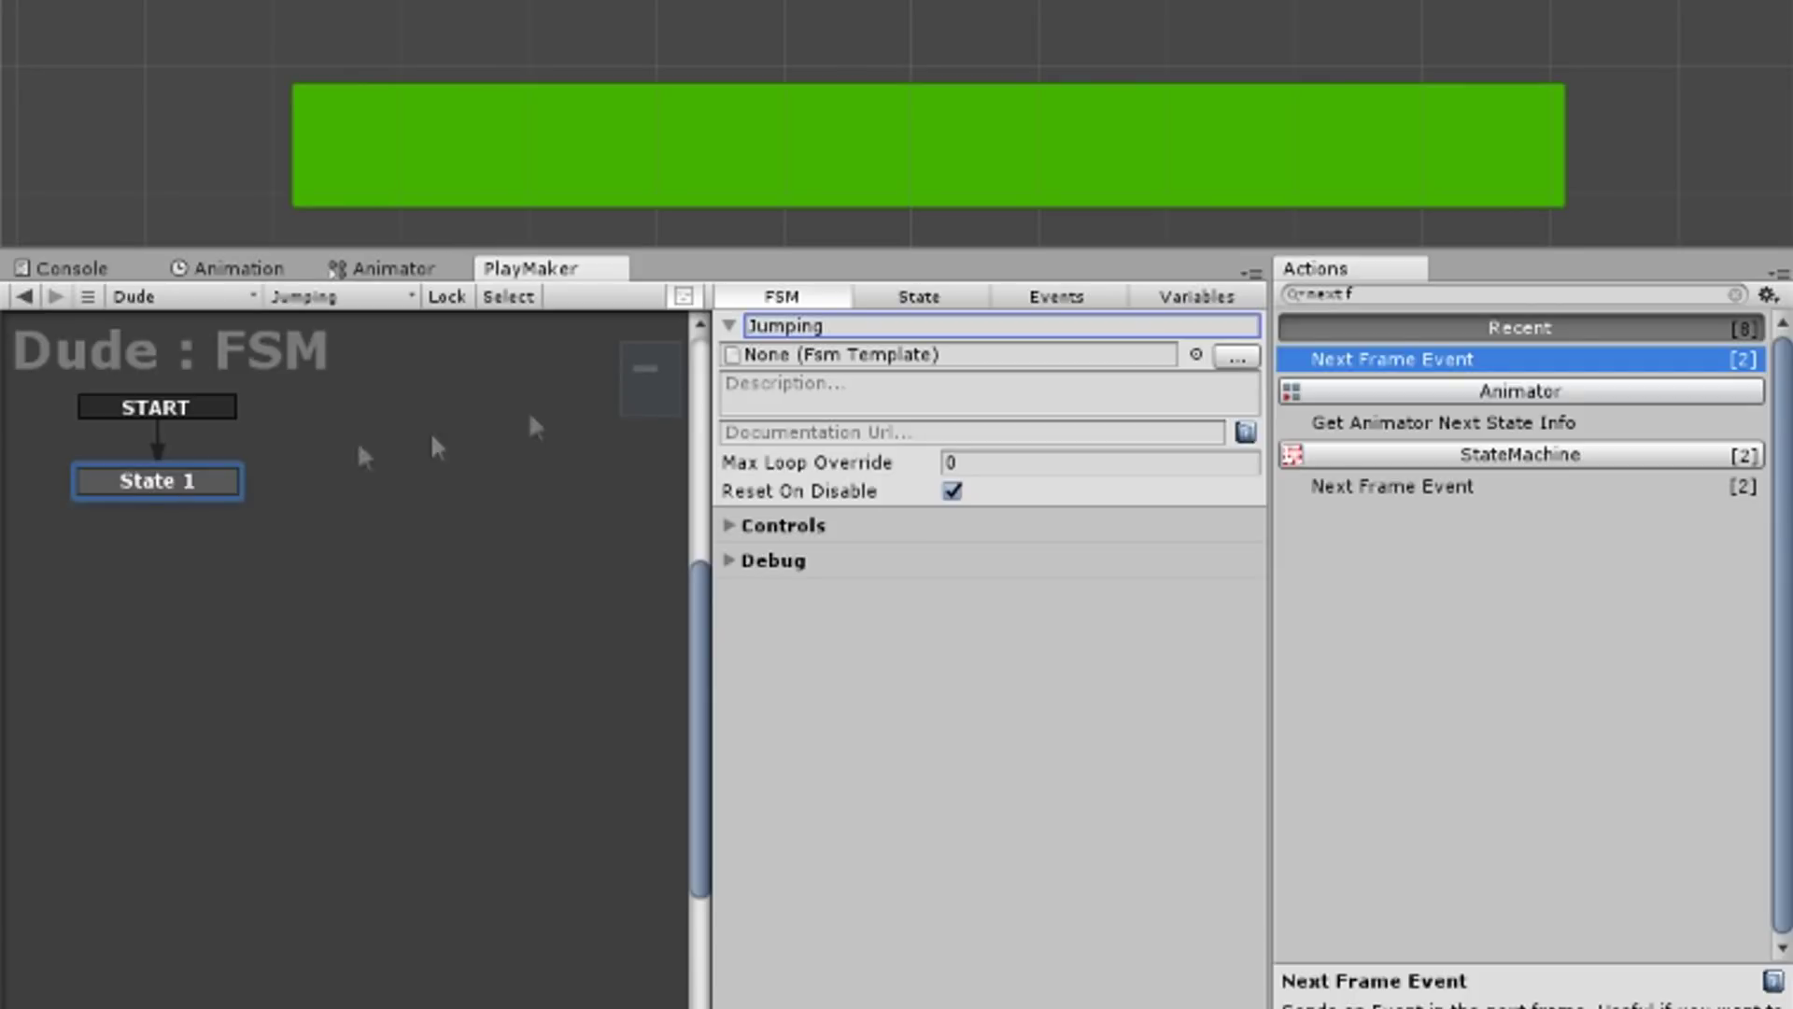
# Step: Rename the first state Setup and add a Listener state after its FINISHED transition
pyautogui.click(919, 296)
pyautogui.click(880, 325)
pyautogui.write('Setup')
pyautogui.keyDown('ctrl'); pyautogui.moveTo(159, 481); pyautogui.dragTo(355, 495); pyautogui.keyUp('ctrl')
pyautogui.click(156, 486)
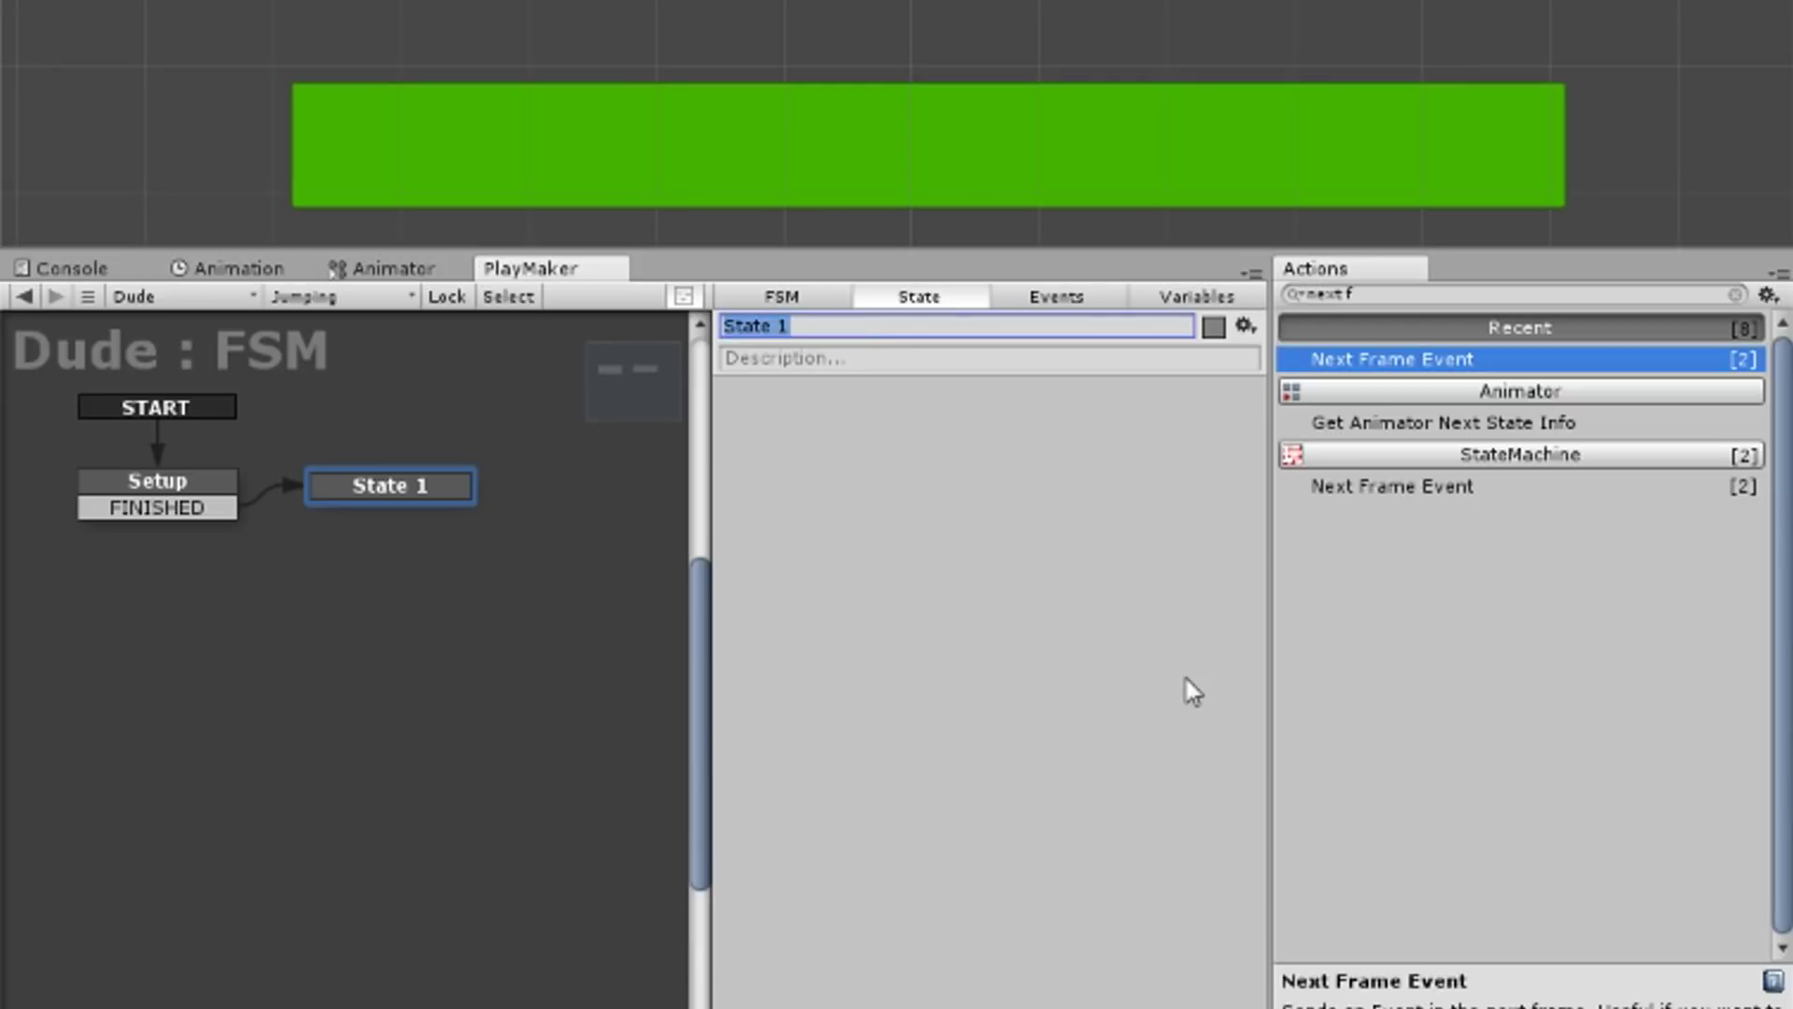
pyautogui.write('Listenerbutt')
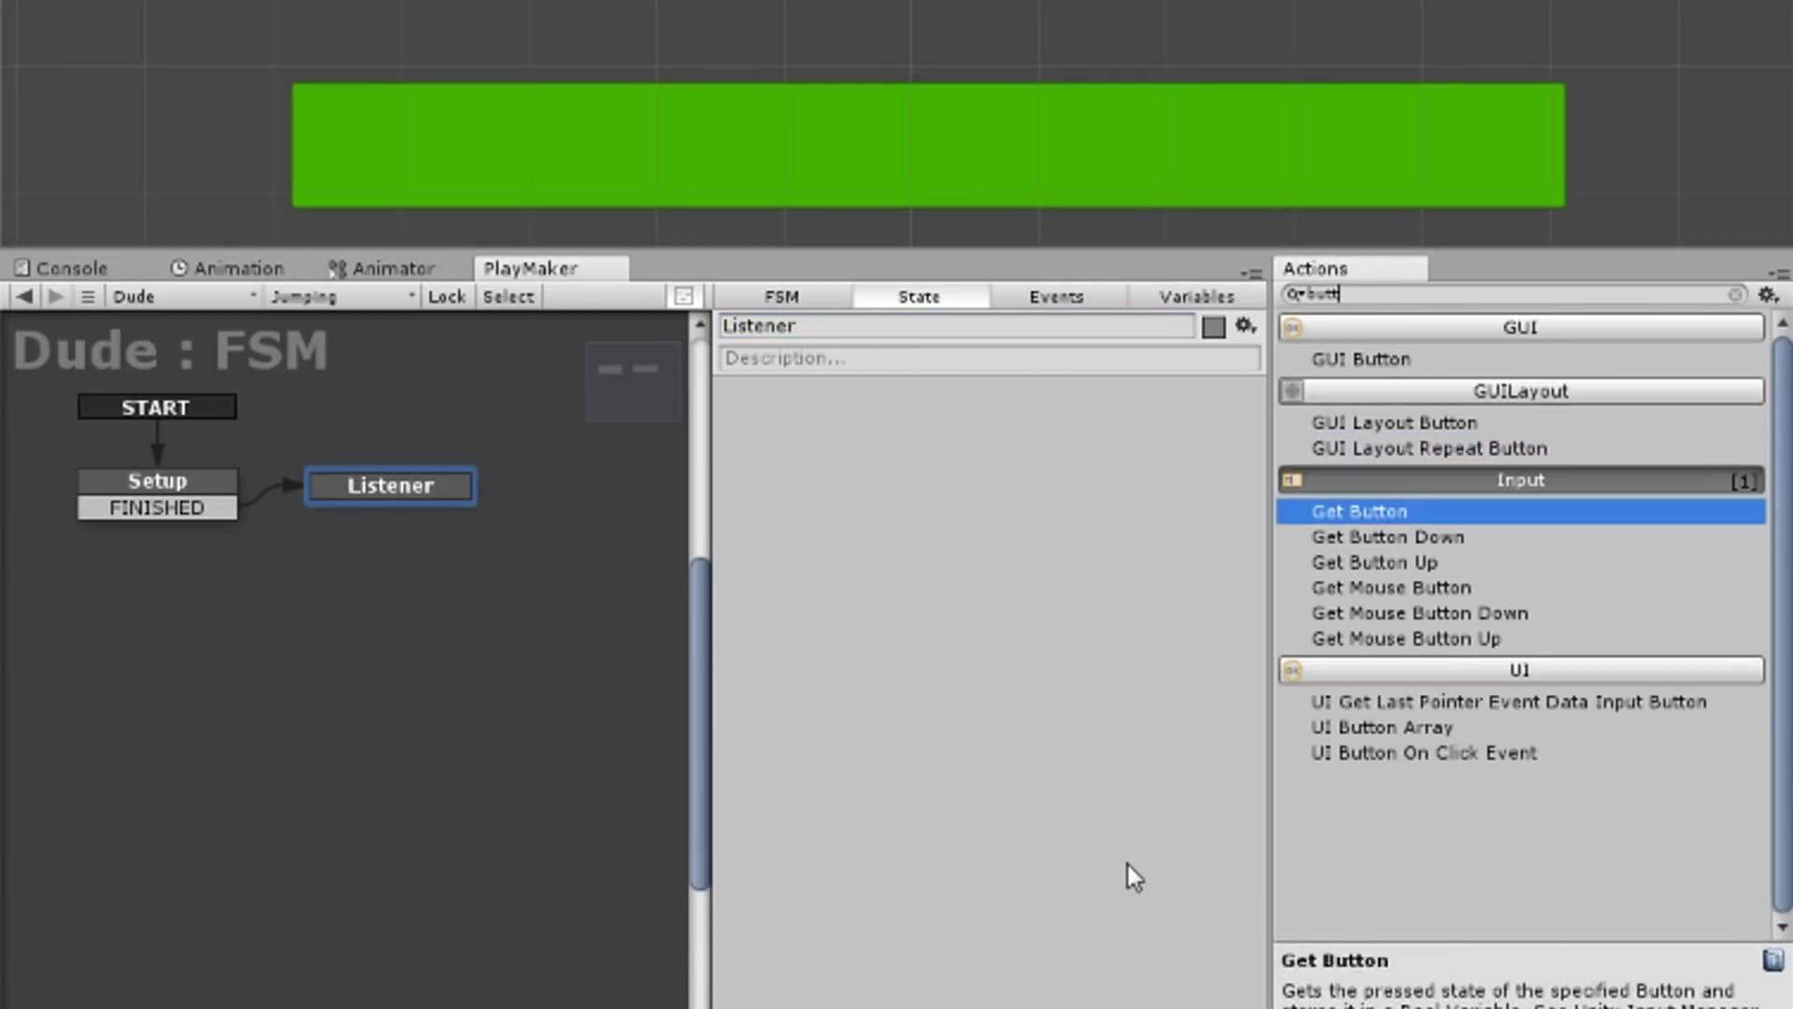
# Step: Add Get Button Down to Listener, watching the Jump button and sending a new Jump event
pyautogui.press('Up')
pyautogui.press('Down')
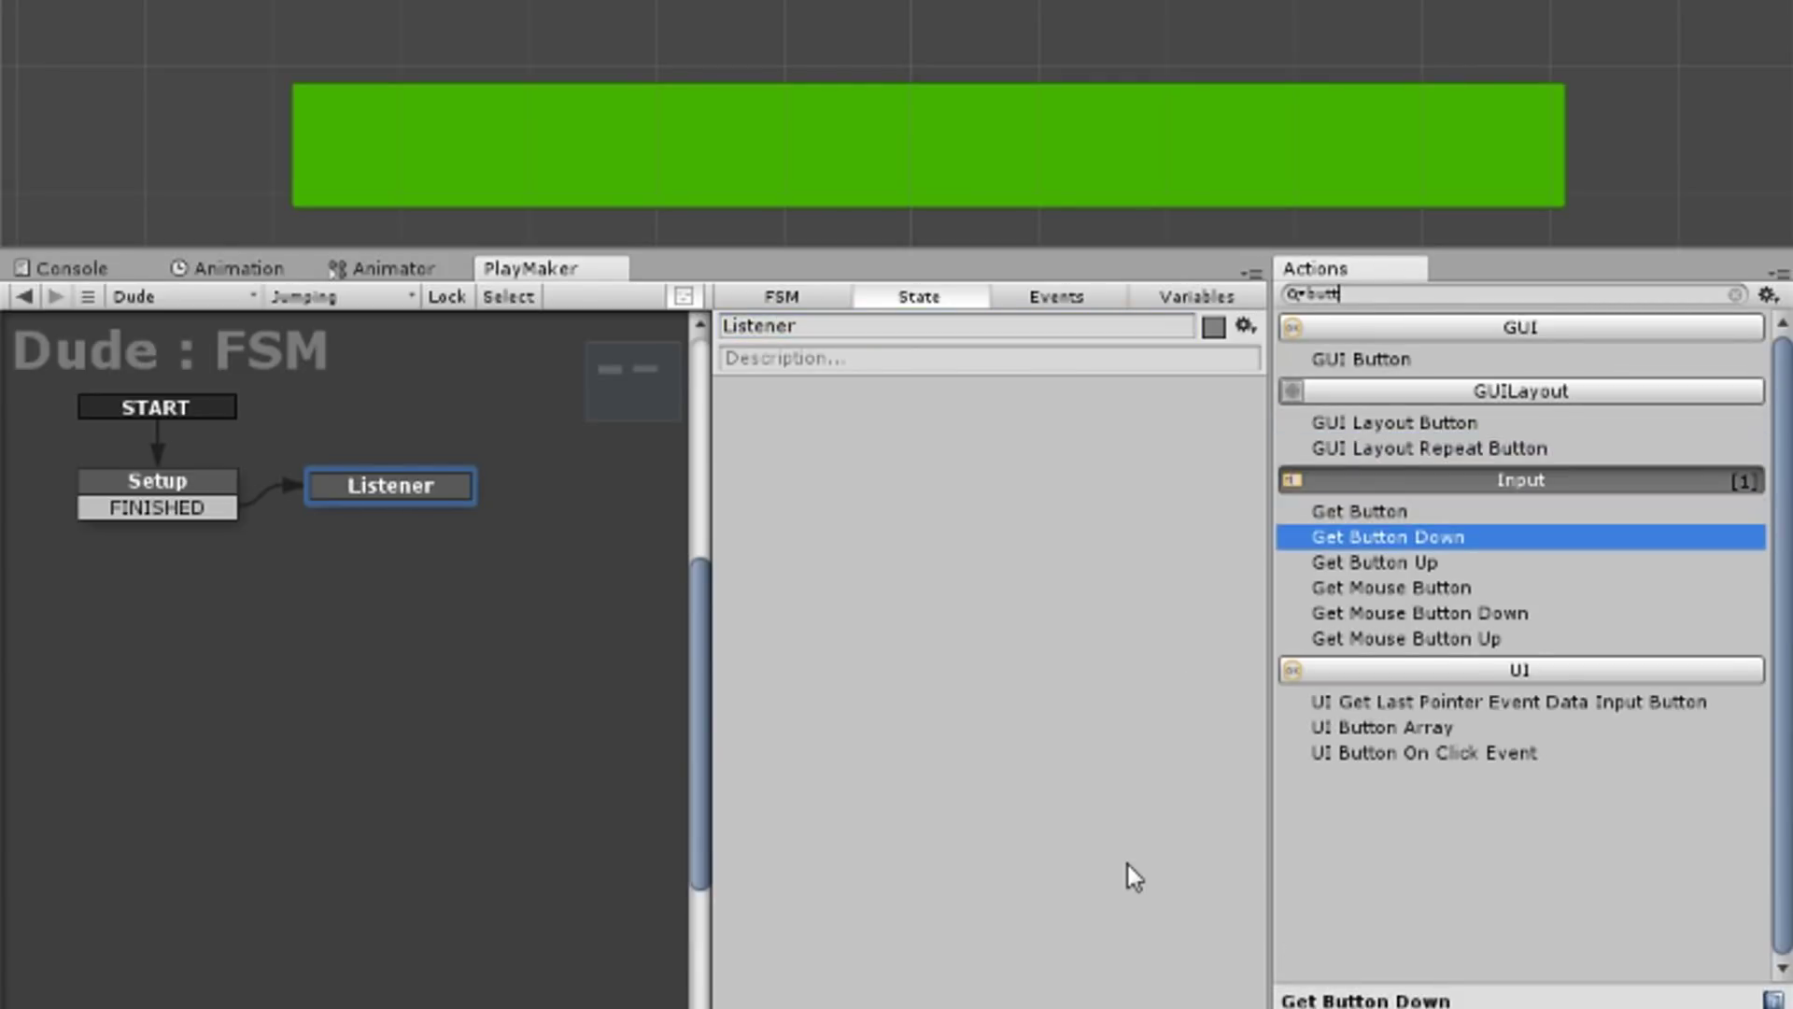
pyautogui.press('Return')
pyautogui.click(1090, 426)
pyautogui.write('Ju')
pyautogui.click(1130, 456)
pyautogui.click(1101, 689)
pyautogui.write('Jump')
pyautogui.press('Return')
# Step: Create a state named Jump from Listener's Jump transition
pyautogui.click(1018, 494)
pyautogui.moveTo(439, 515); pyautogui.dragTo(345, 580)
pyautogui.click(1010, 327)
pyautogui.write('Jump')
pyautogui.press('Return')
# Step: Give Jump an Add Force 2d action with Y 10, loop FINISHED to Listener, and play
pyautogui.write('add force')
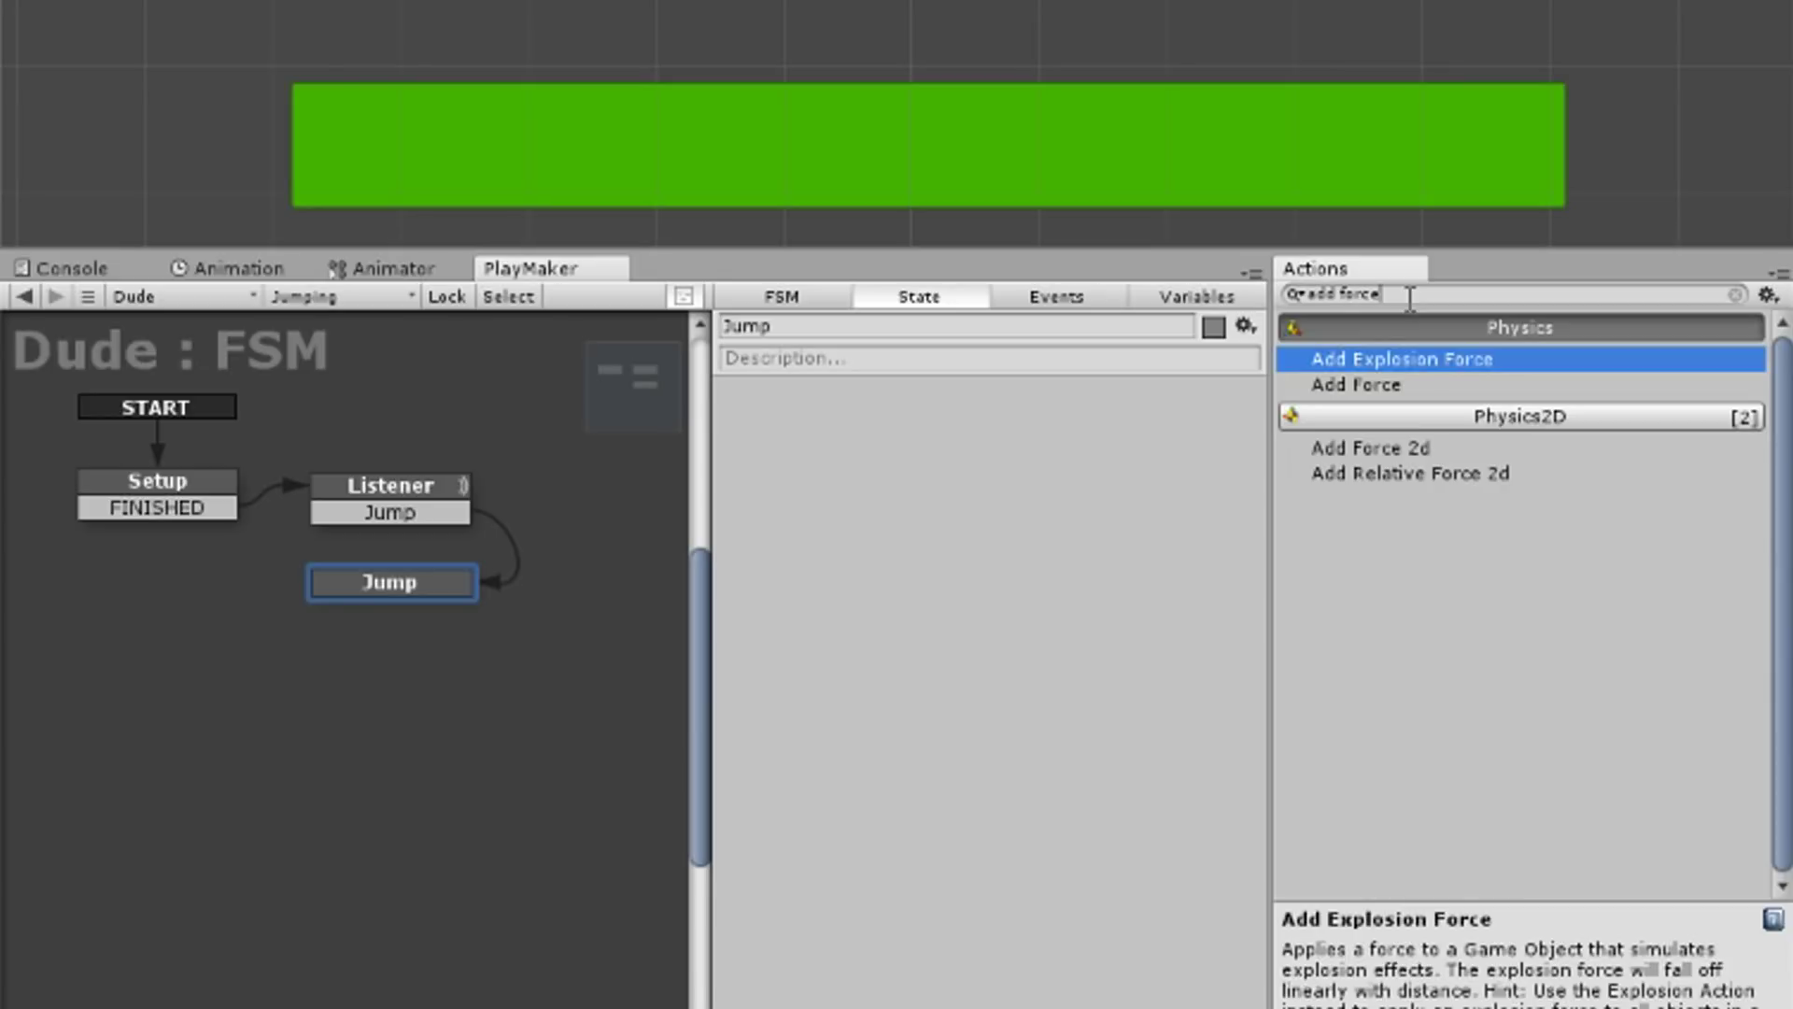
pyautogui.press('Down')
pyautogui.press('Down')
pyautogui.press('Return')
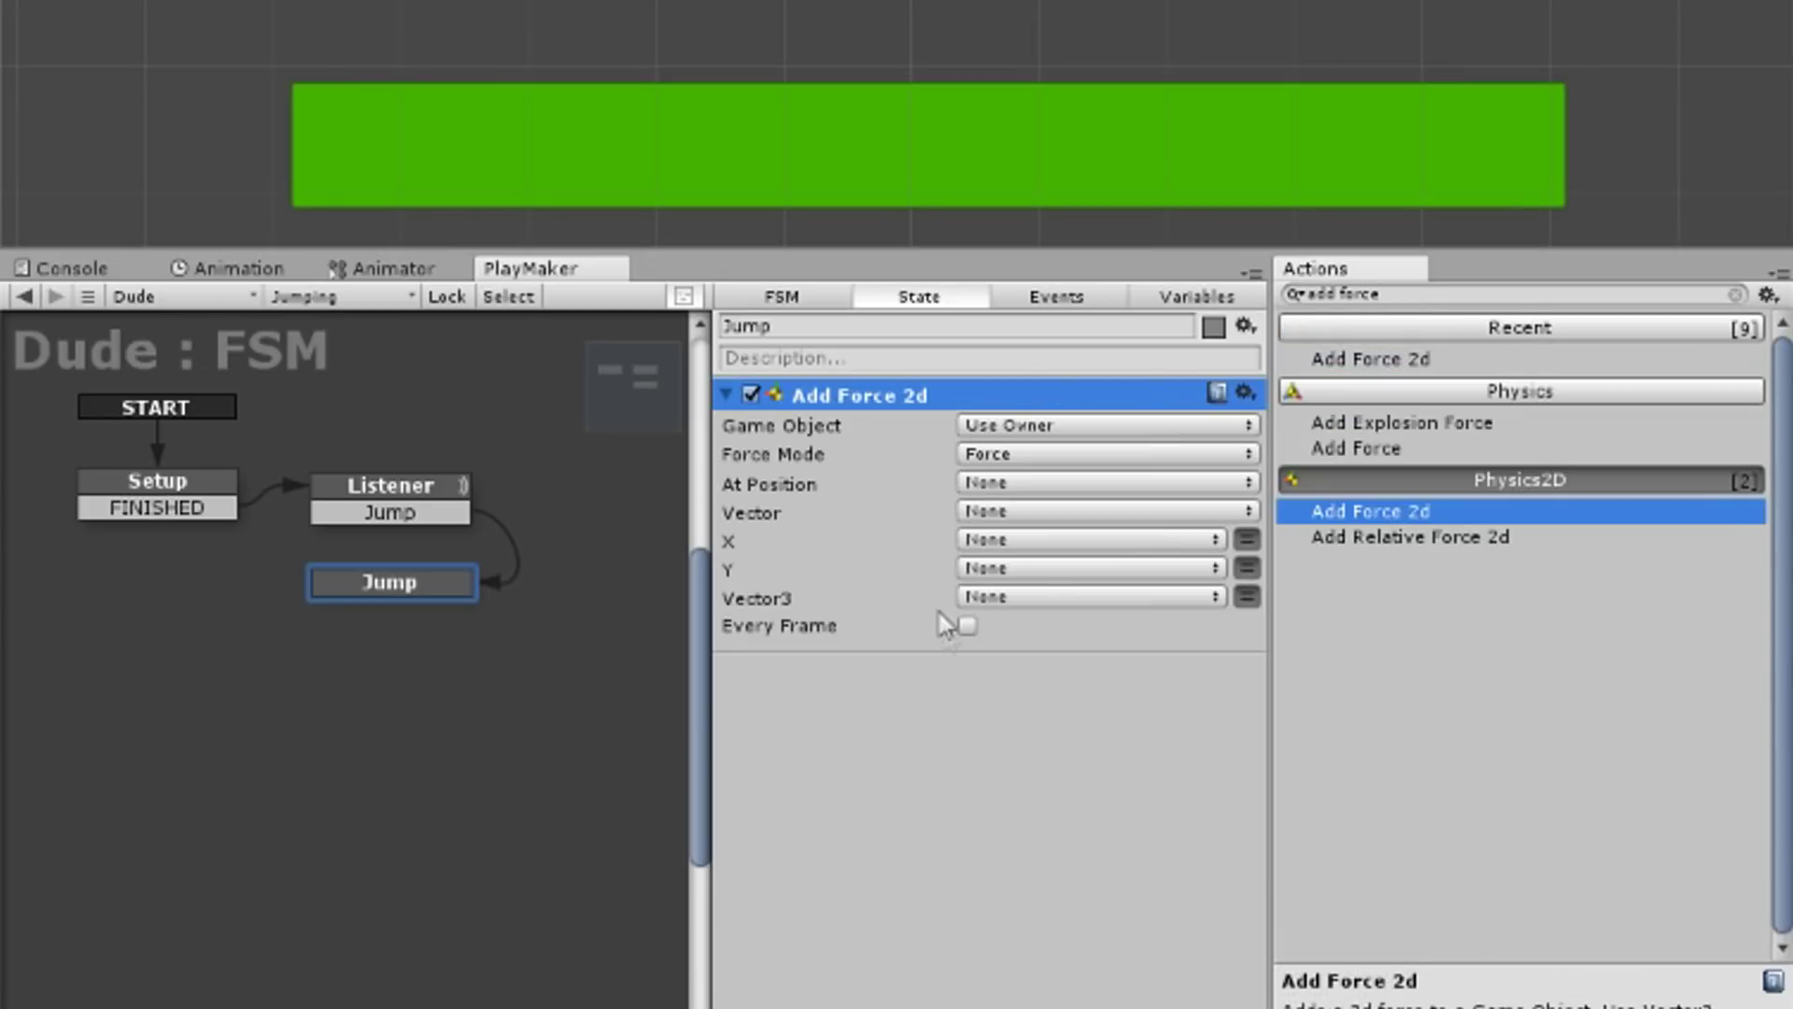
pyautogui.click(1247, 568)
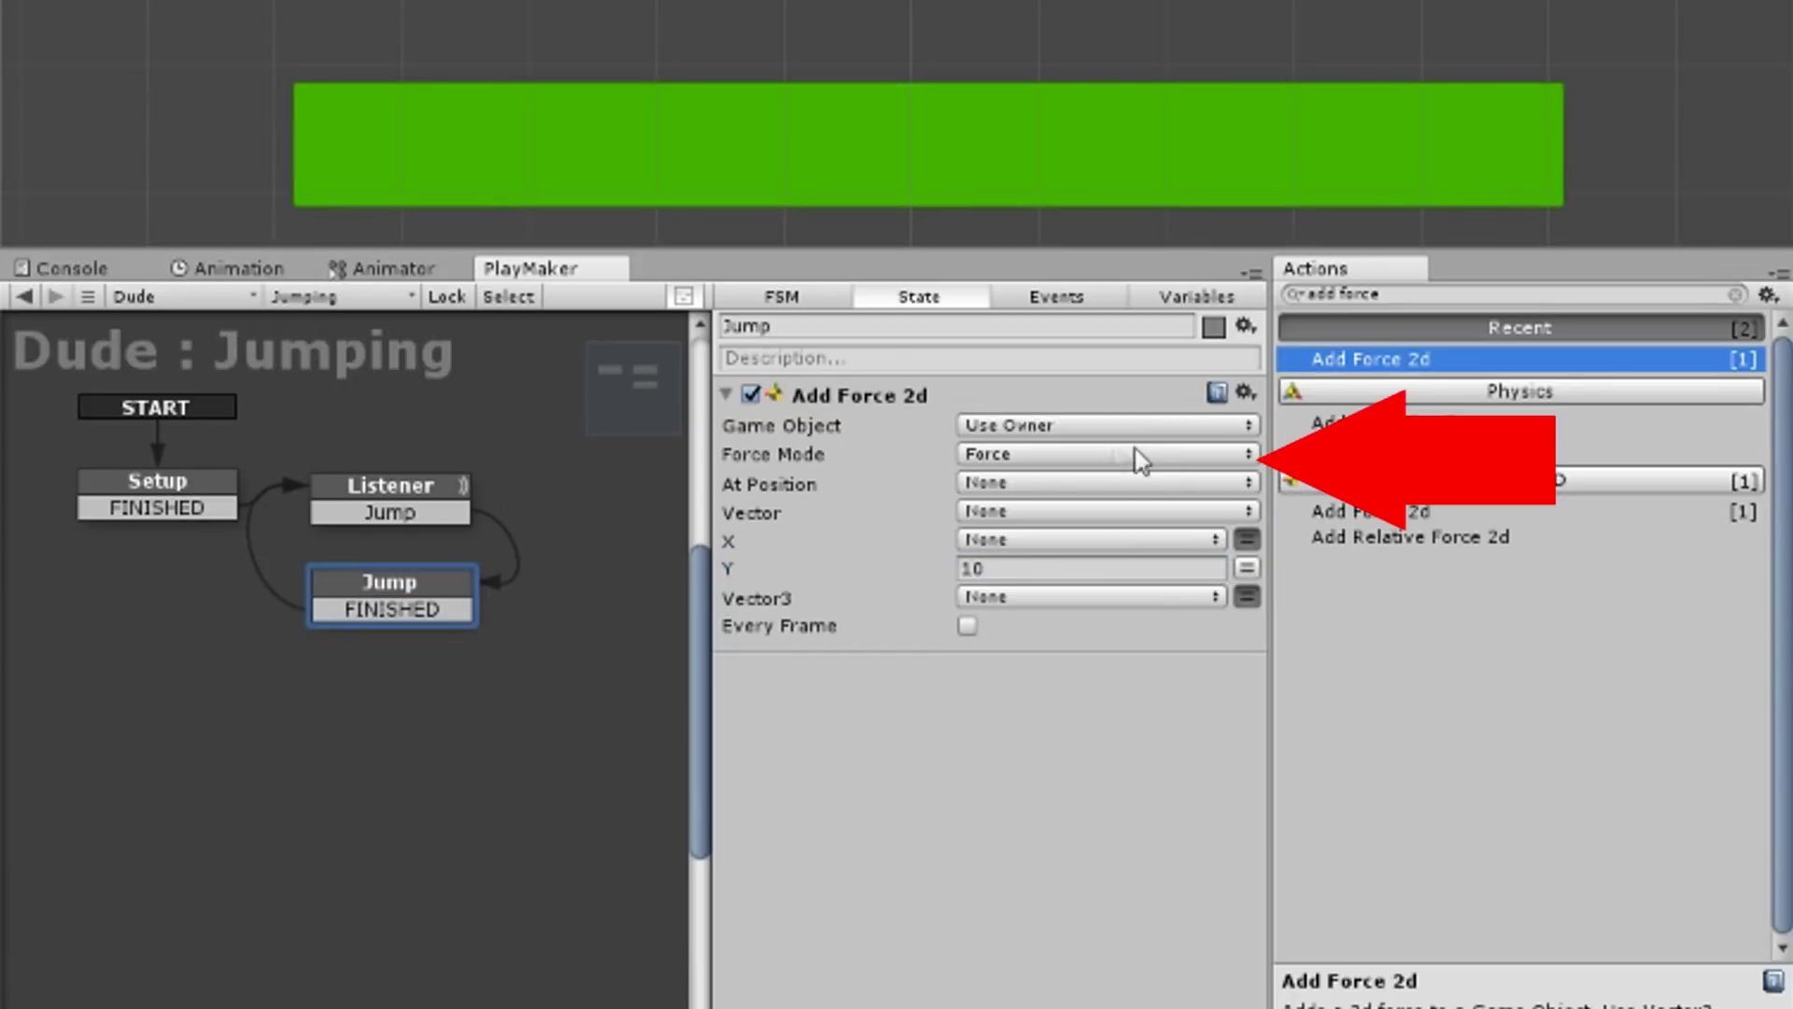
pyautogui.moveTo(416, 618); pyautogui.dragTo(411, 517)
pyautogui.click(865, 54)
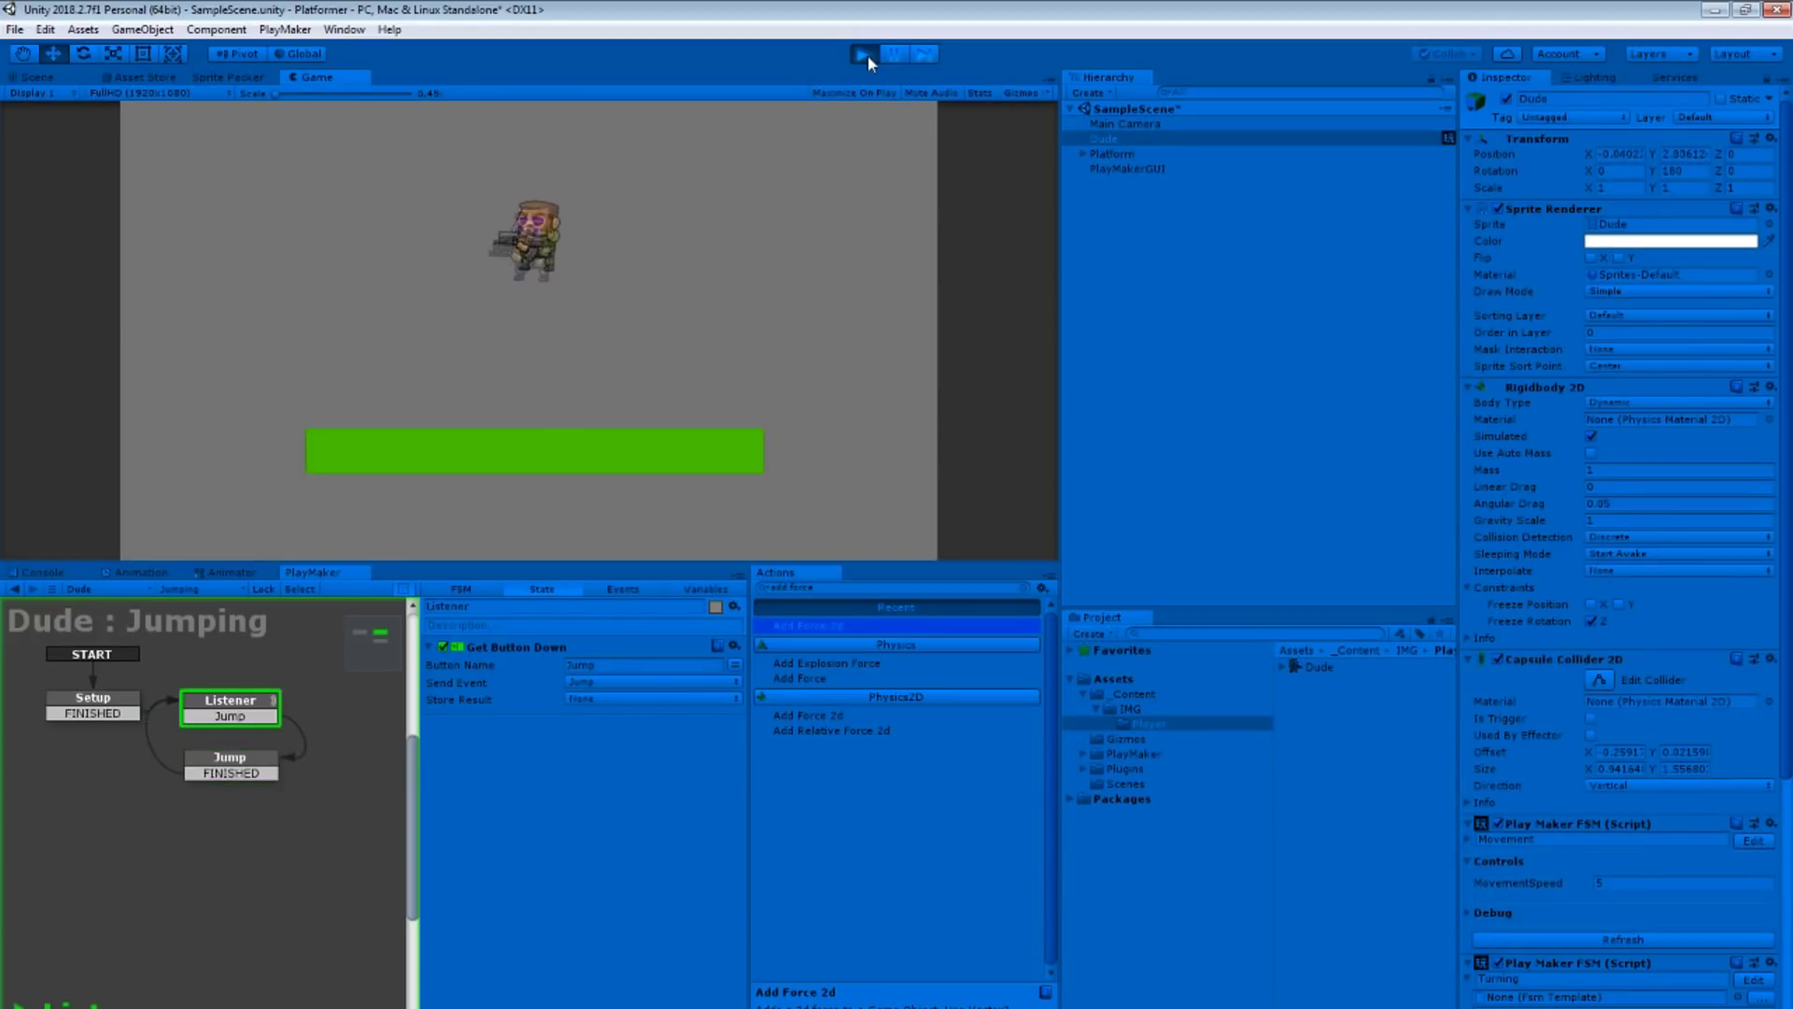
# Step: Walk the character left and jump, then stop the game
pyautogui.press('Left')
pyautogui.press('space')
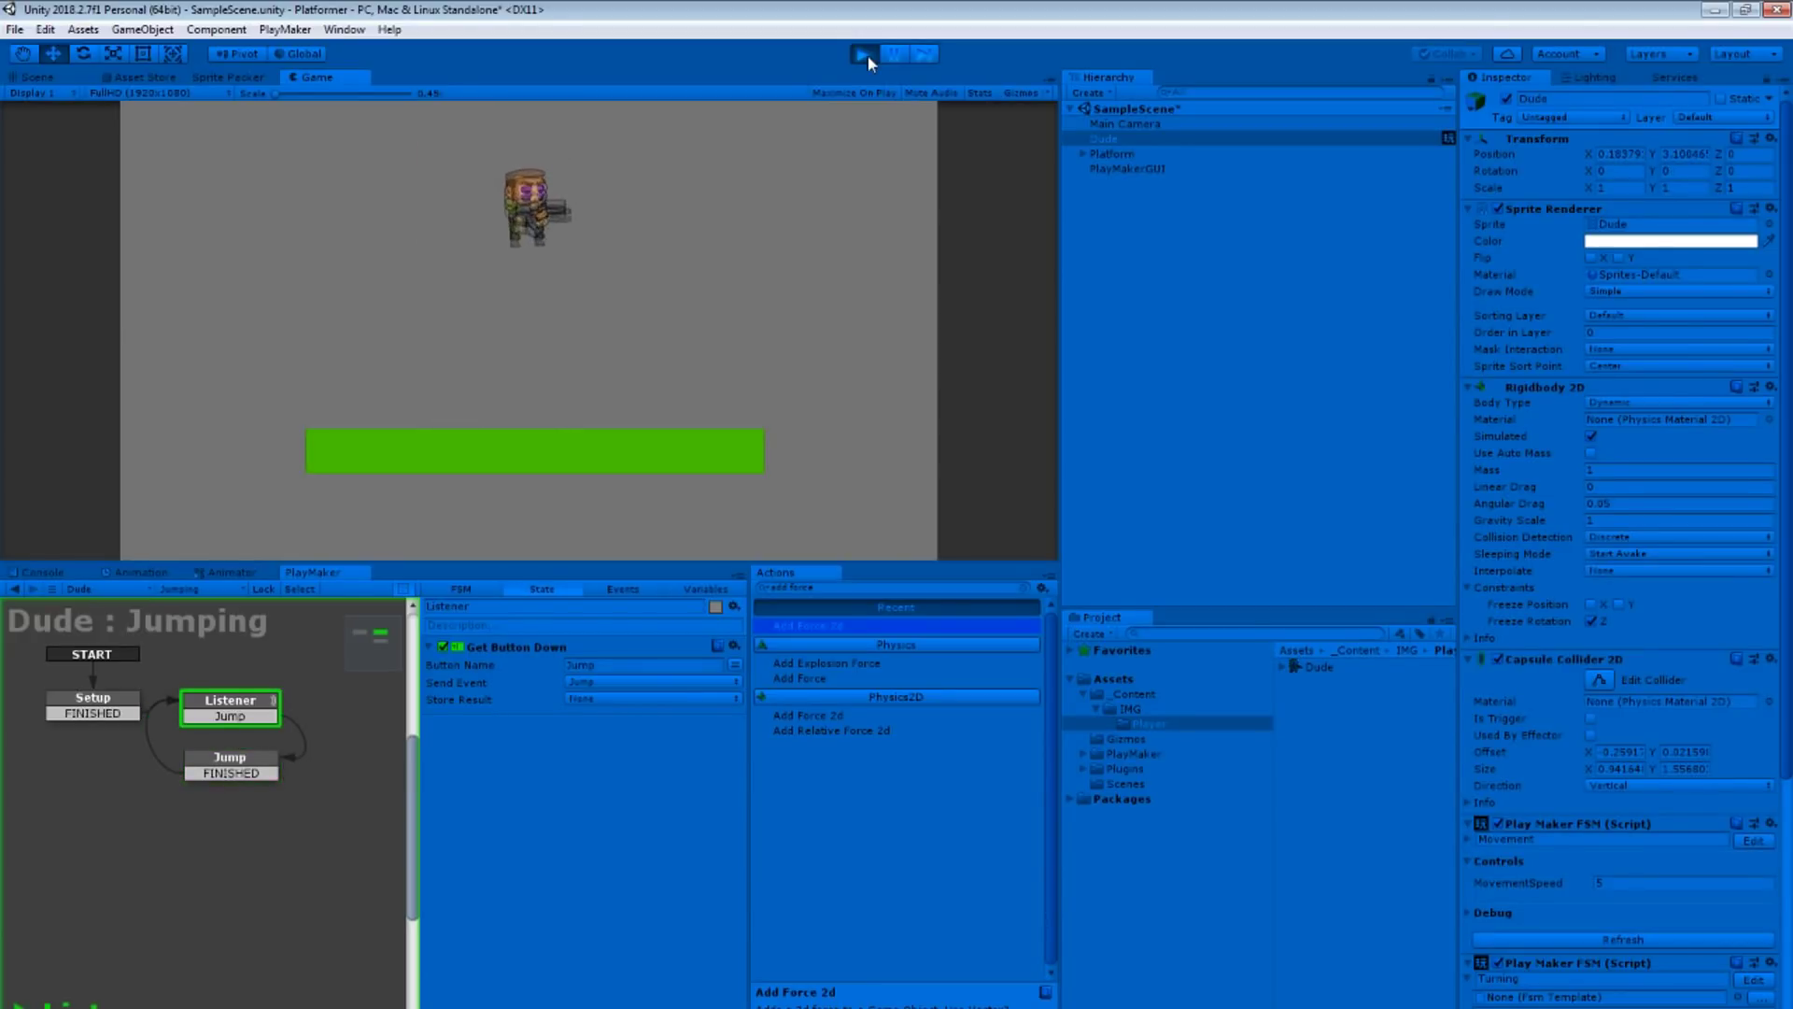
pyautogui.click(867, 56)
# Step: Set the Dude's Gravity Scale to 3 and retest walking and jumping
pyautogui.click(1697, 521)
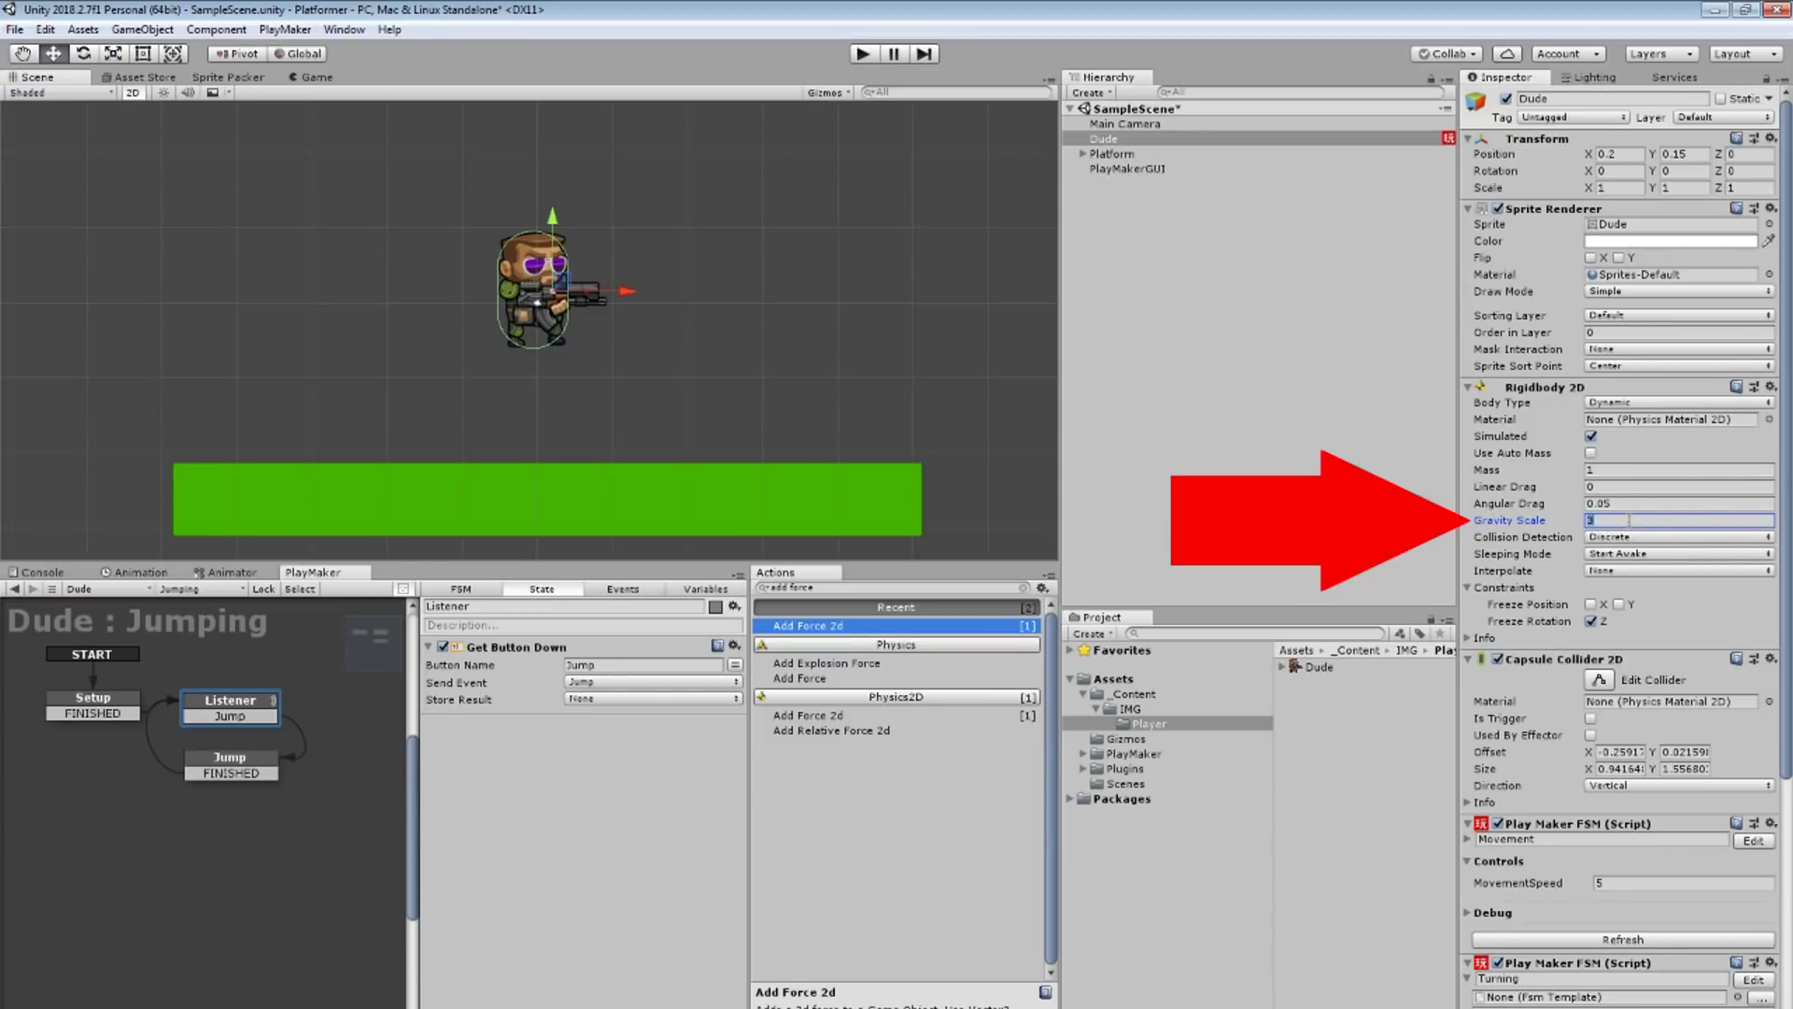
pyautogui.hotkey('ctrl', 'p')
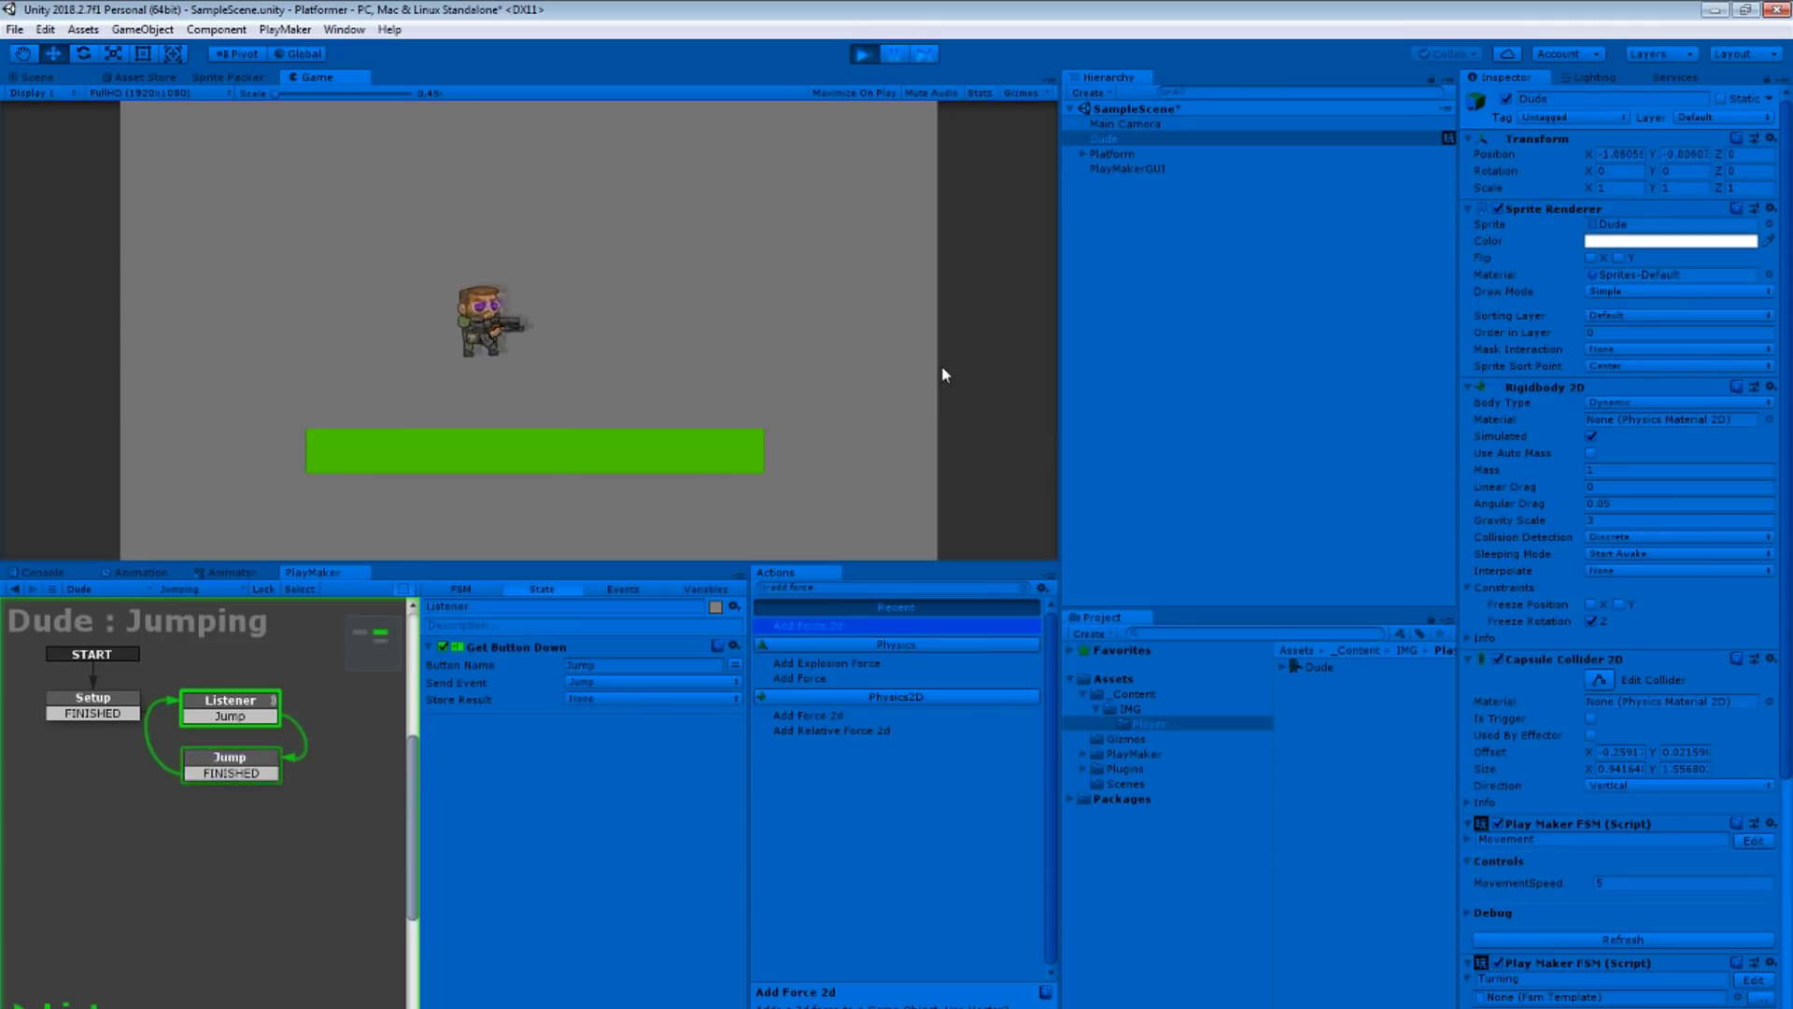
pyautogui.press('space')
pyautogui.press('Left')
pyautogui.press('space')
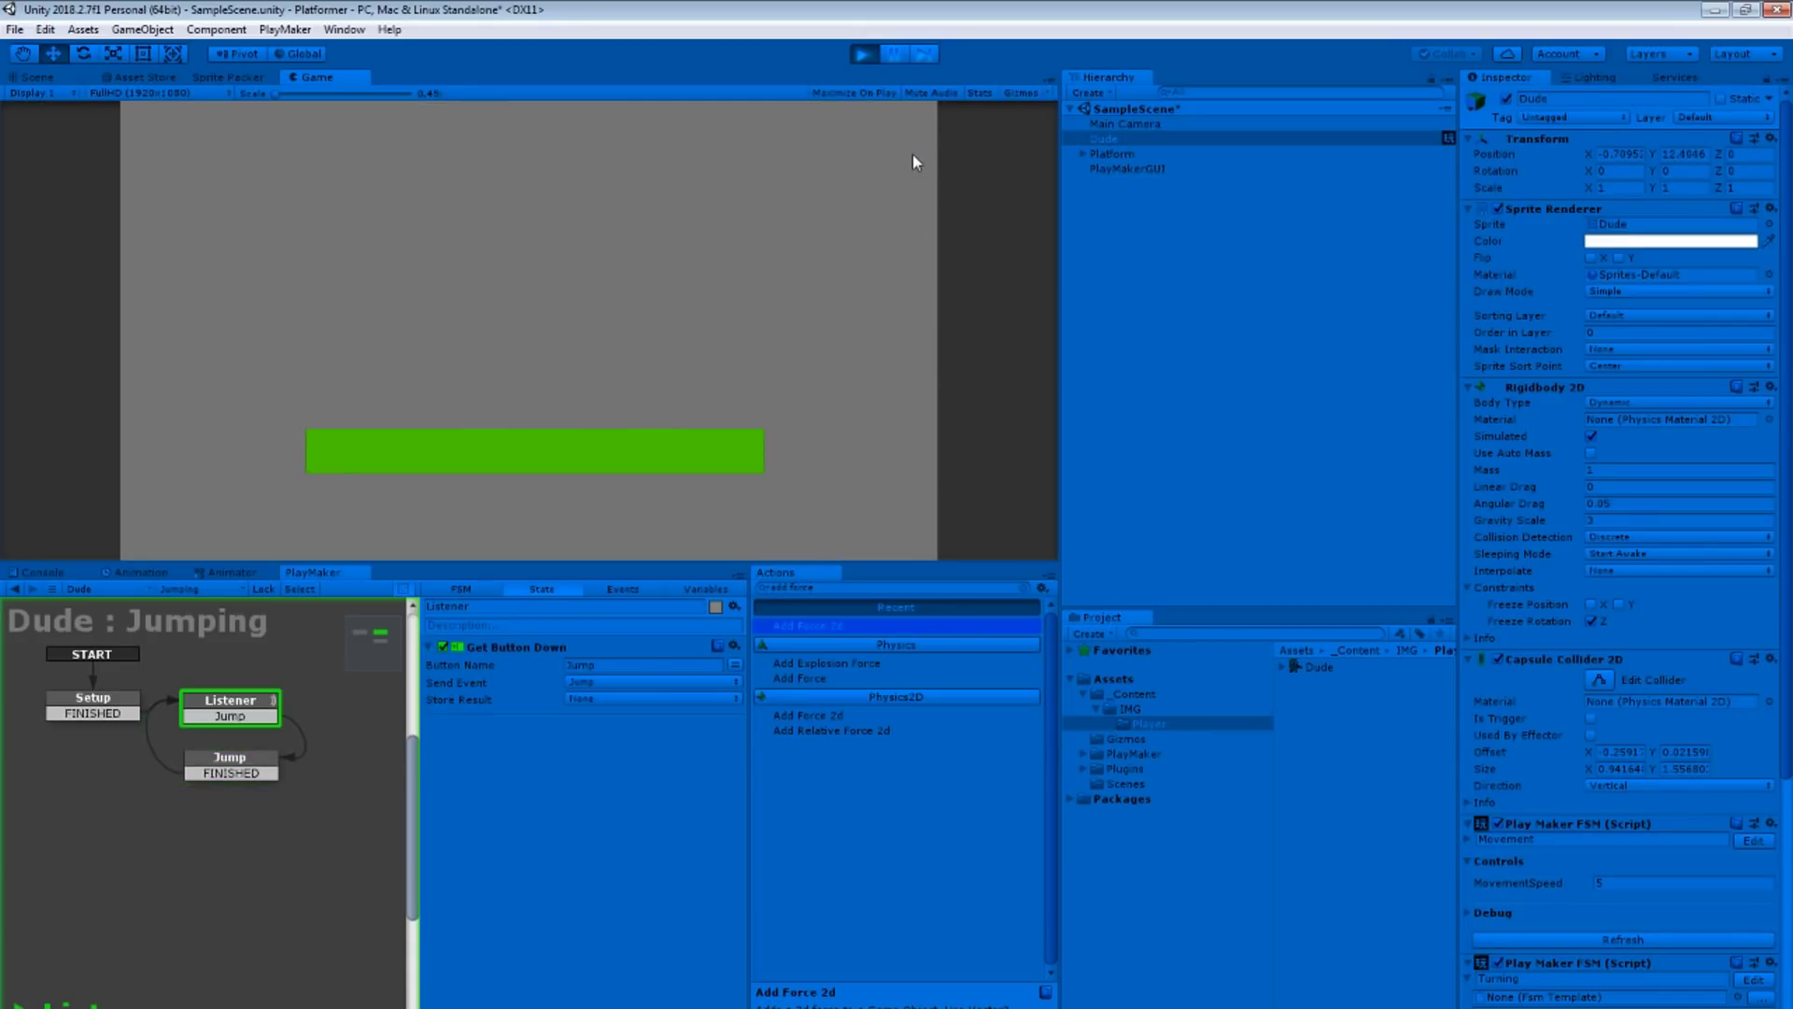
pyautogui.press('space')
pyautogui.press('Left')
# Step: Stop the game and insert a state named check between Listener and Jump
pyautogui.hotkey('ctrl', 'p')
pyautogui.click(238, 752)
pyautogui.moveTo(405, 585); pyautogui.dragTo(408, 711)
pyautogui.moveTo(391, 512); pyautogui.dragTo(430, 601)
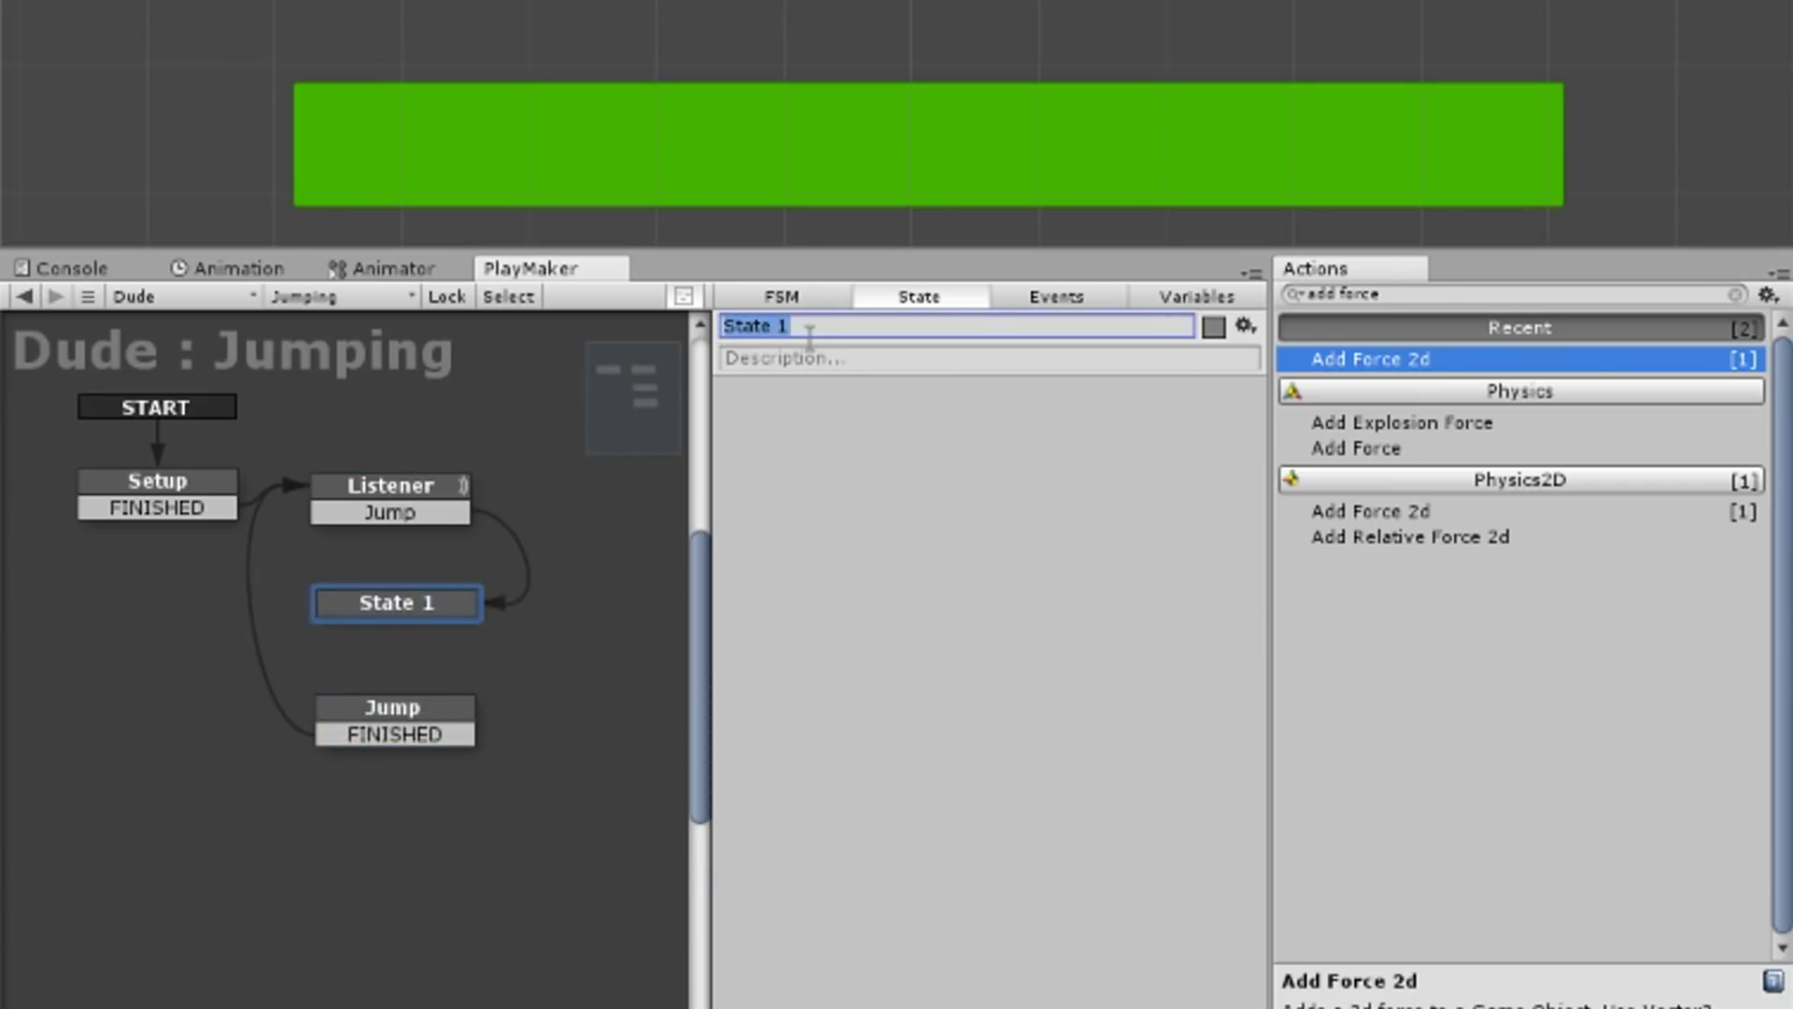
pyautogui.write('check')
pyautogui.press('Return')
# Step: Add Ray Cast 2d to check with distance 1 and direction X 0, Y -1
pyautogui.write('rayc')
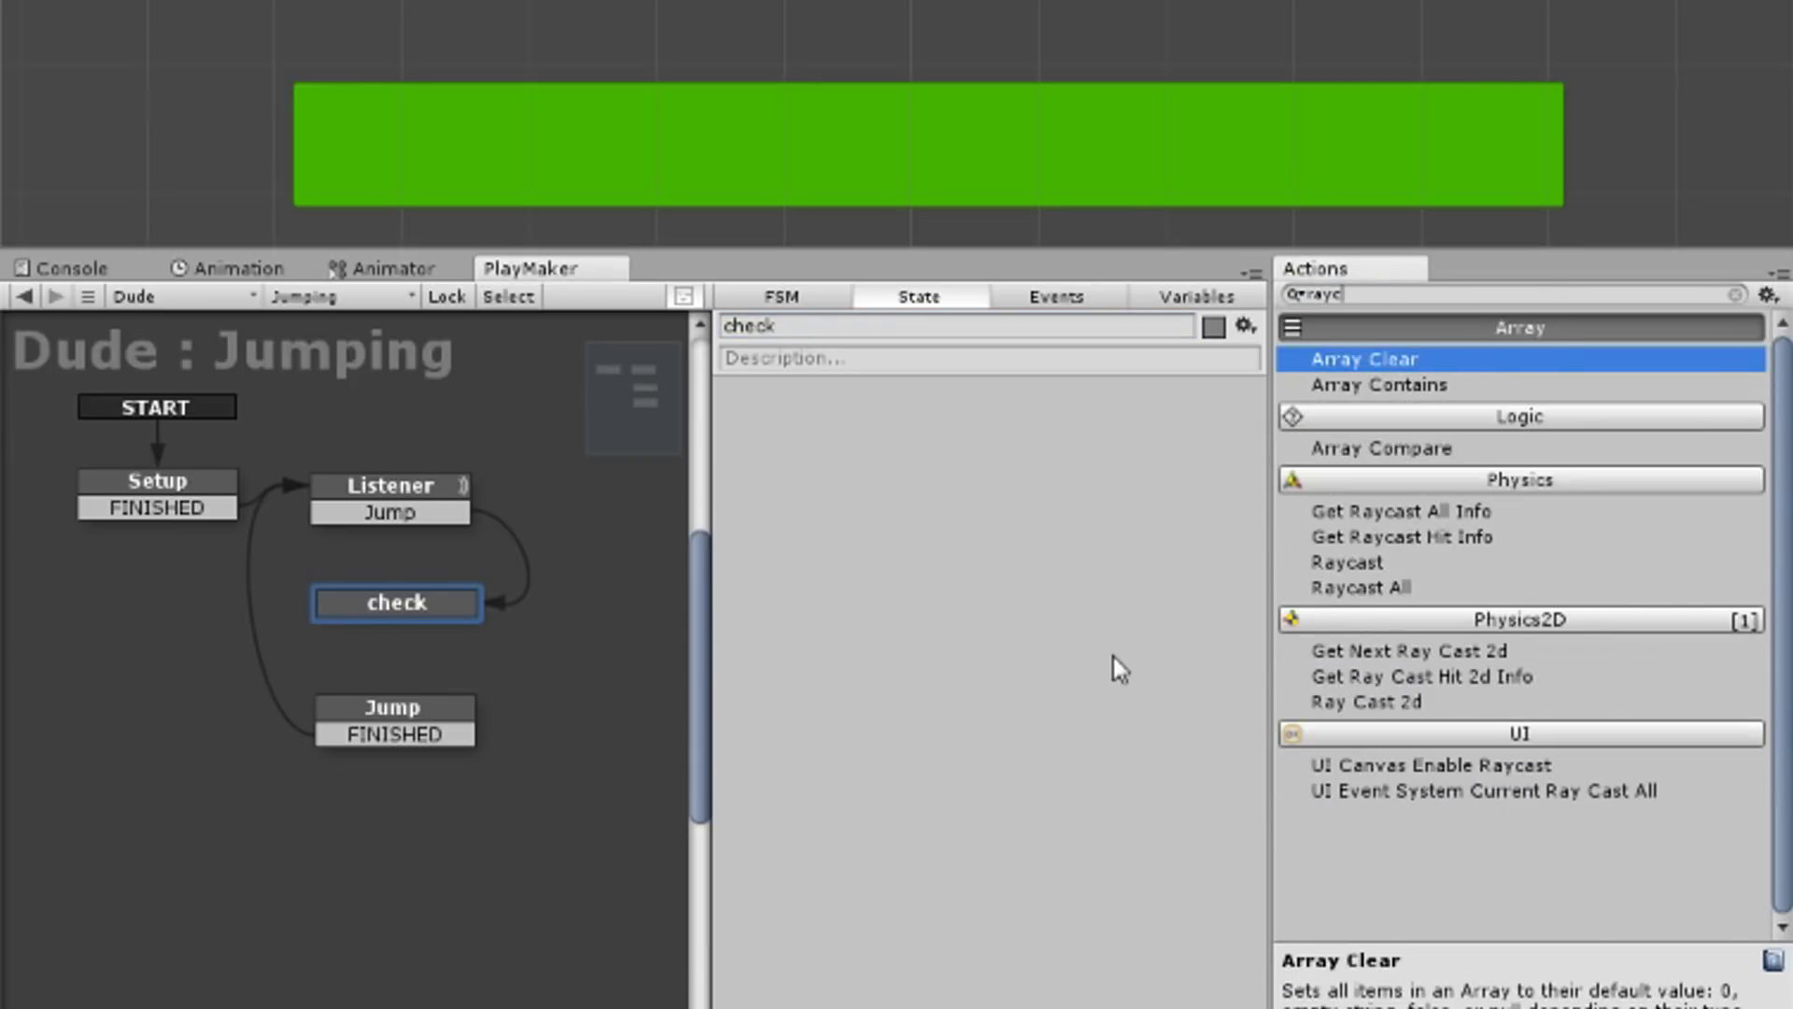
pyautogui.press('Down')
pyautogui.press('Down')
pyautogui.press('Down')
pyautogui.press('Return')
pyautogui.scroll(3, 1117, 664)
pyautogui.click(1080, 580)
pyautogui.write('1')
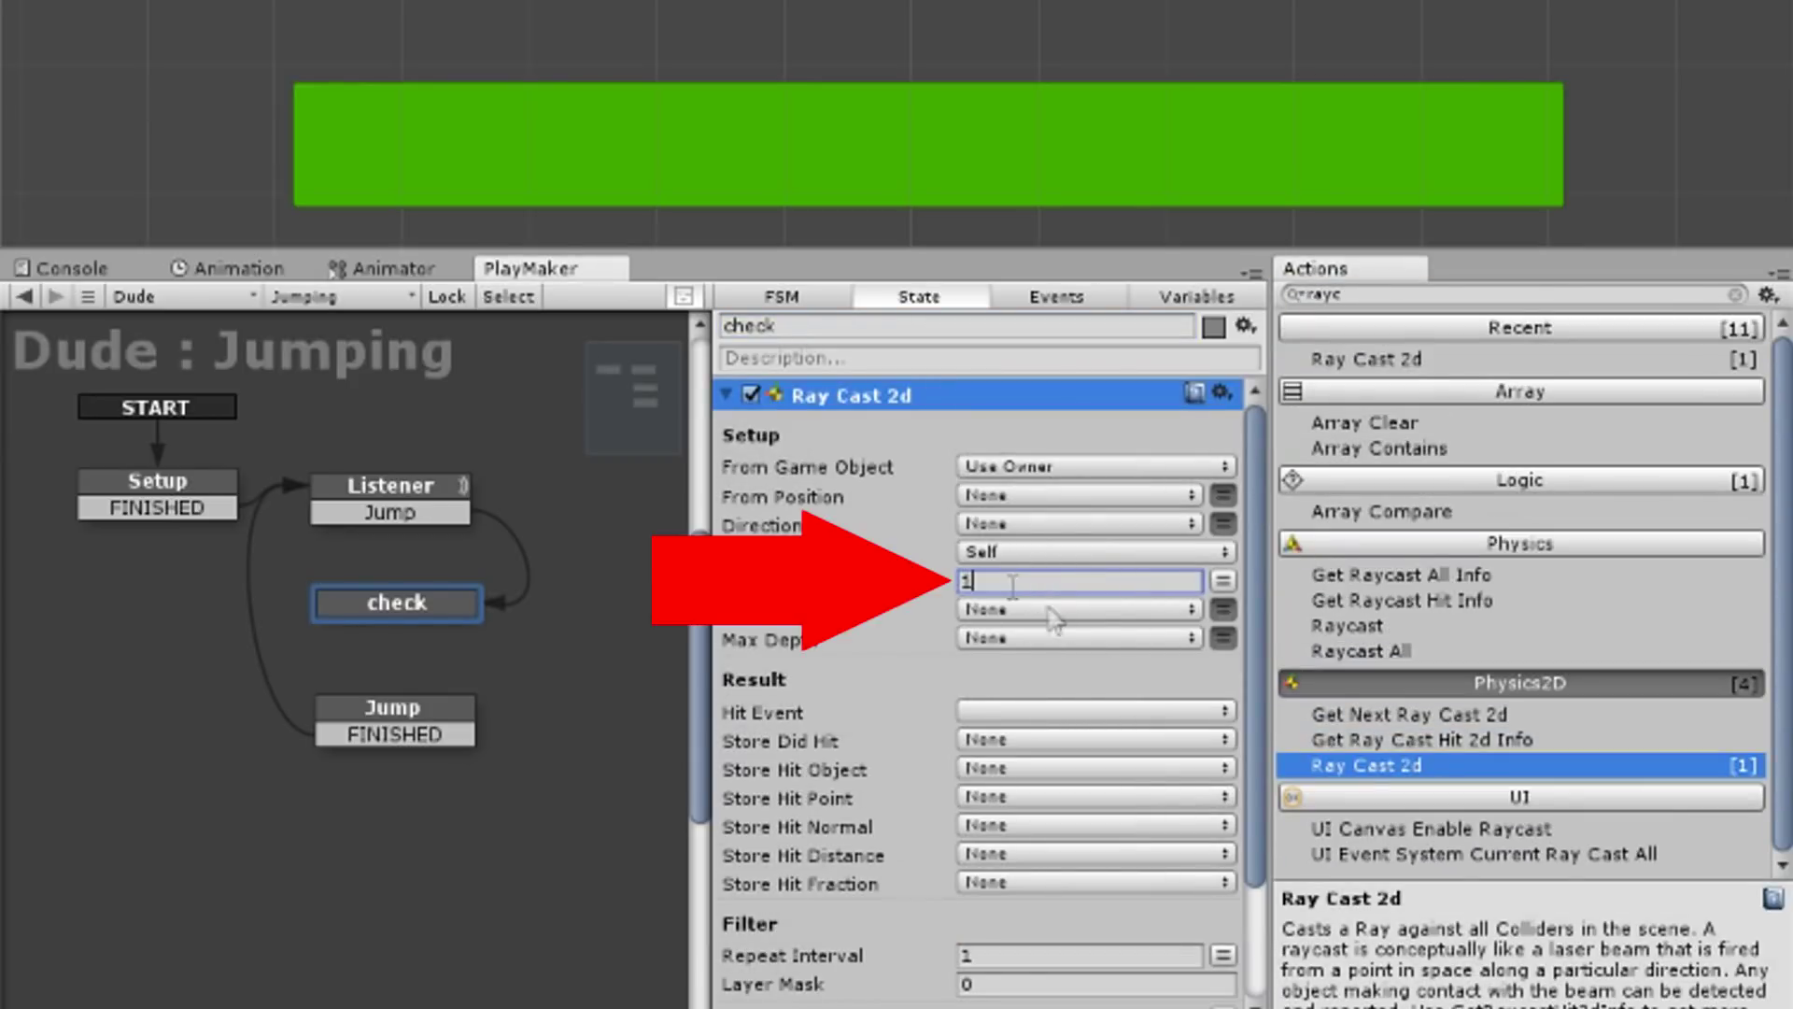
pyautogui.click(1223, 523)
pyautogui.click(1088, 524)
pyautogui.write('-1')
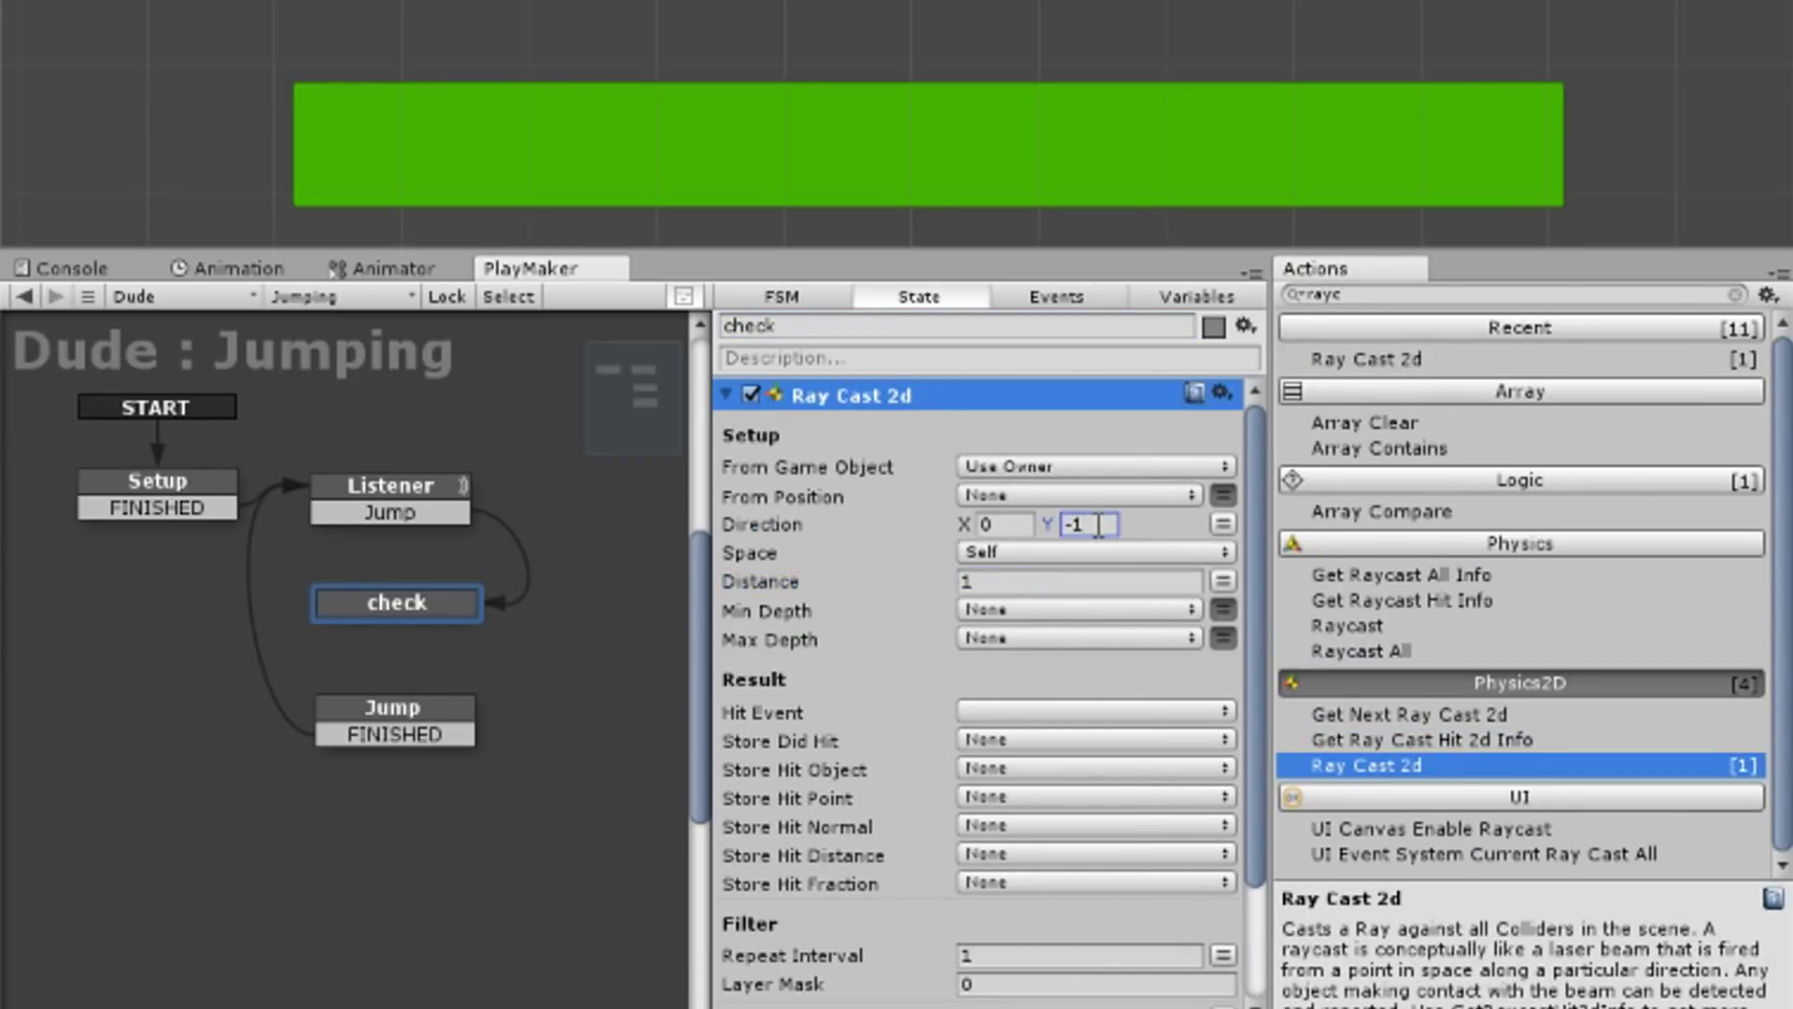
# Step: Make the raycast hit send a new Jump event, add the Jump transition, and test
pyautogui.scroll(-3, 1156, 748)
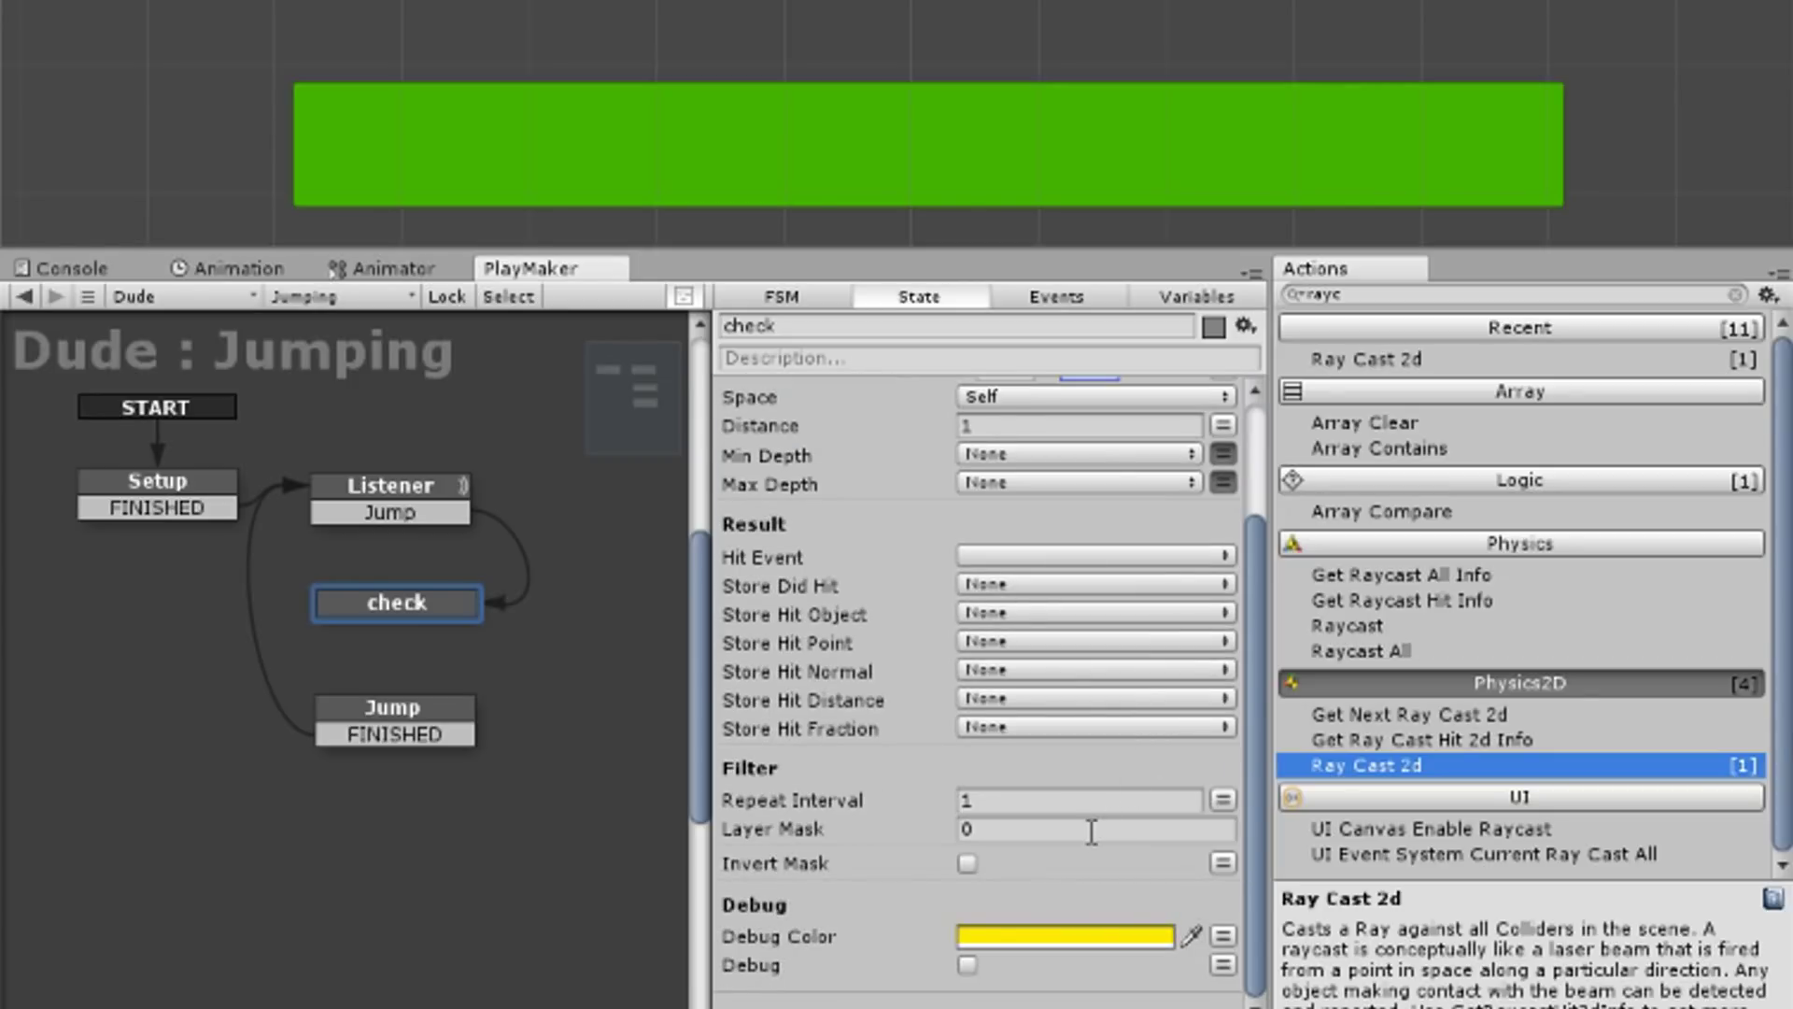
pyautogui.click(996, 556)
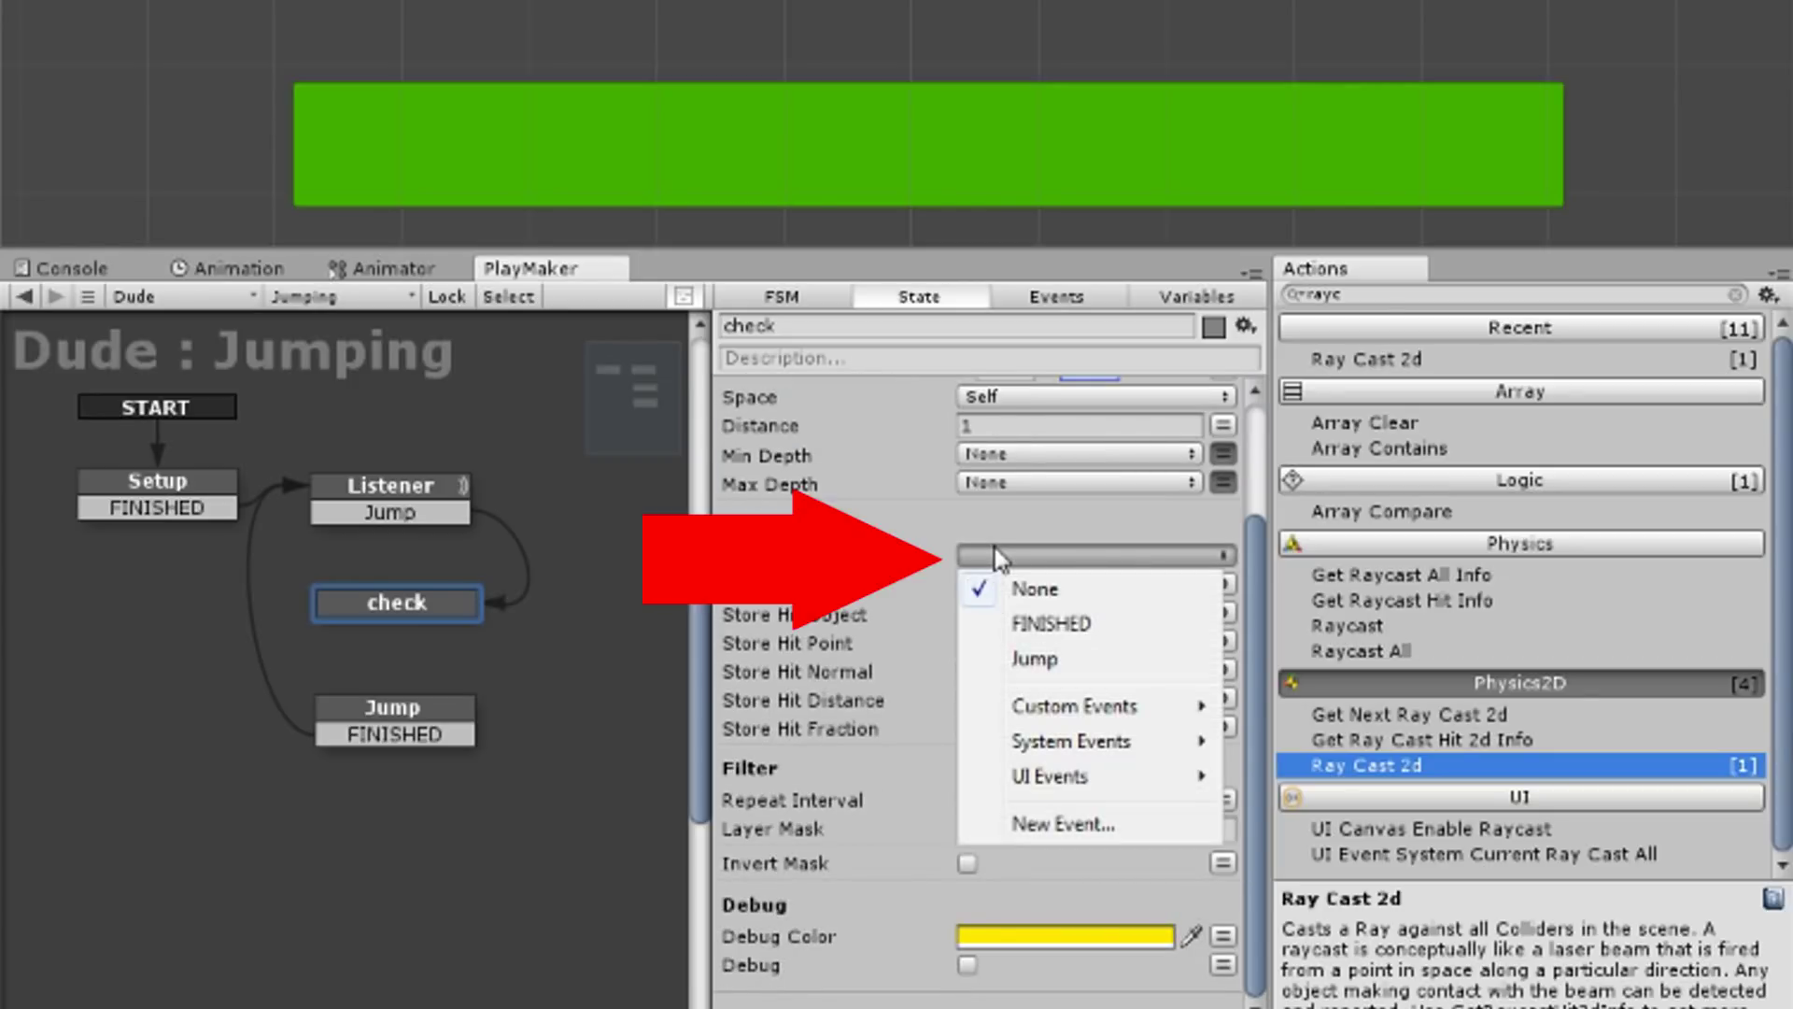
pyautogui.click(1061, 827)
pyautogui.write('Jum')
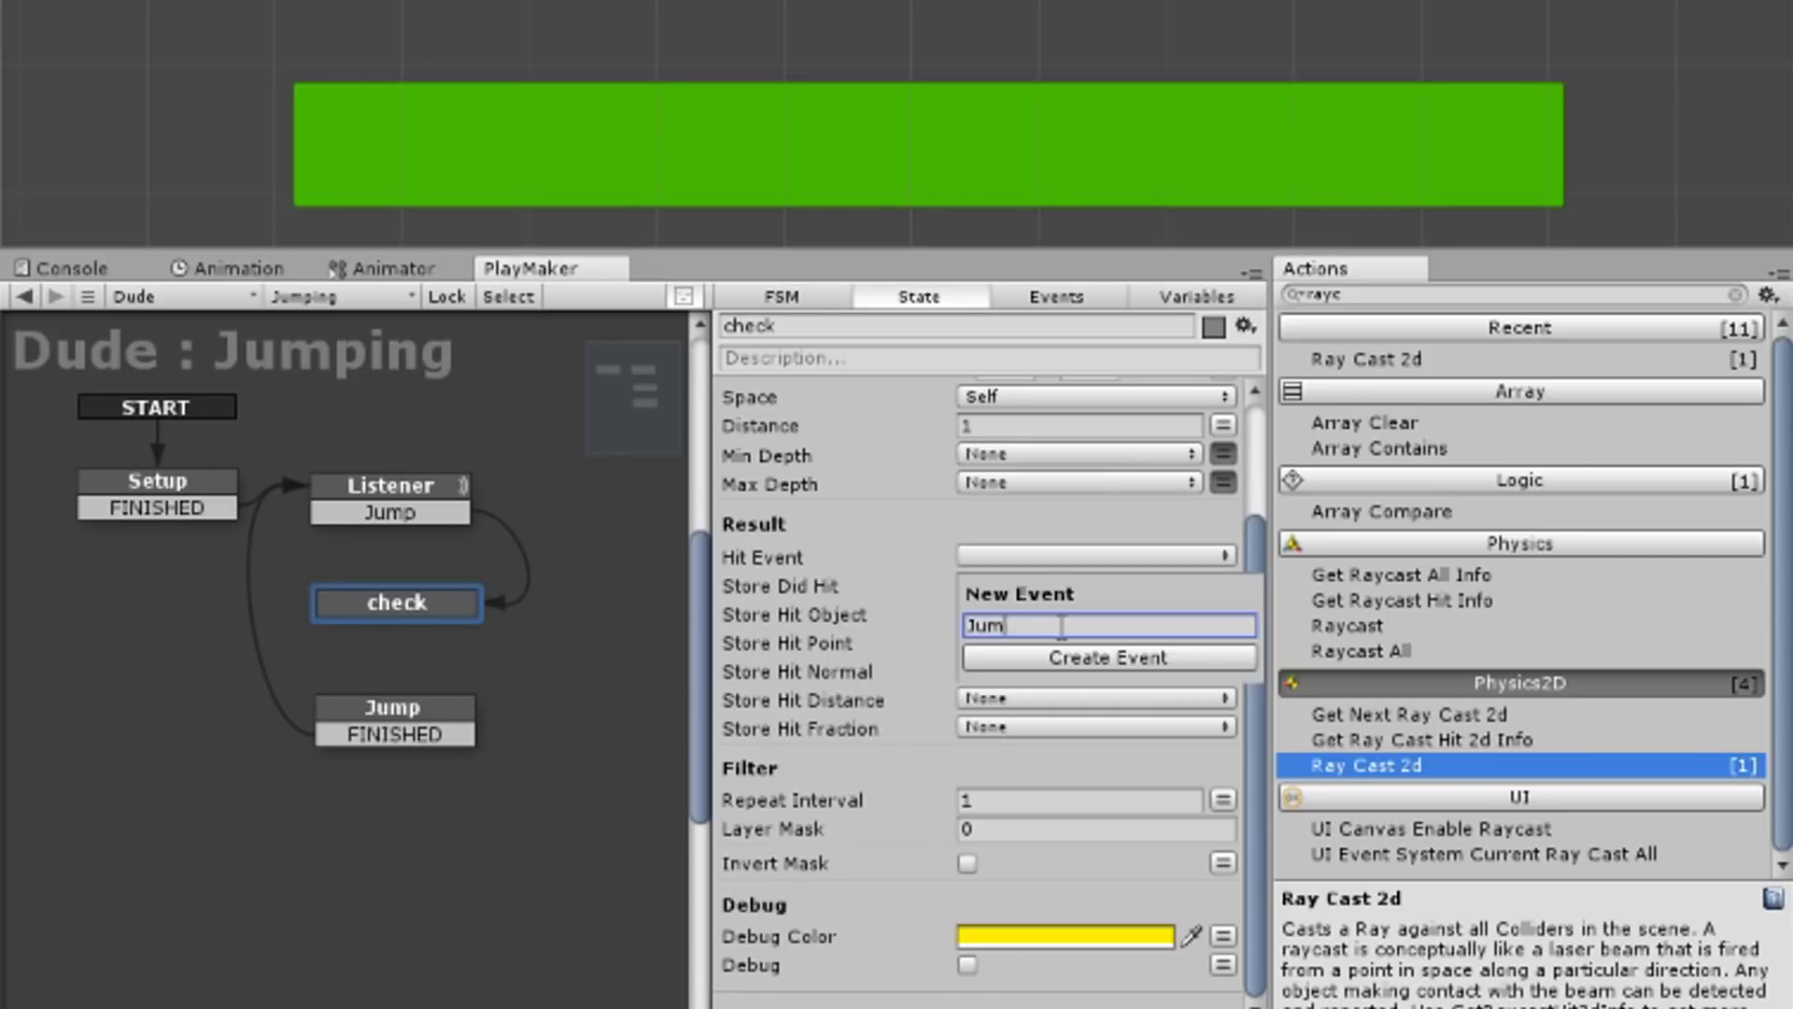
pyautogui.write('p')
pyautogui.press('Return')
pyautogui.click(1062, 607)
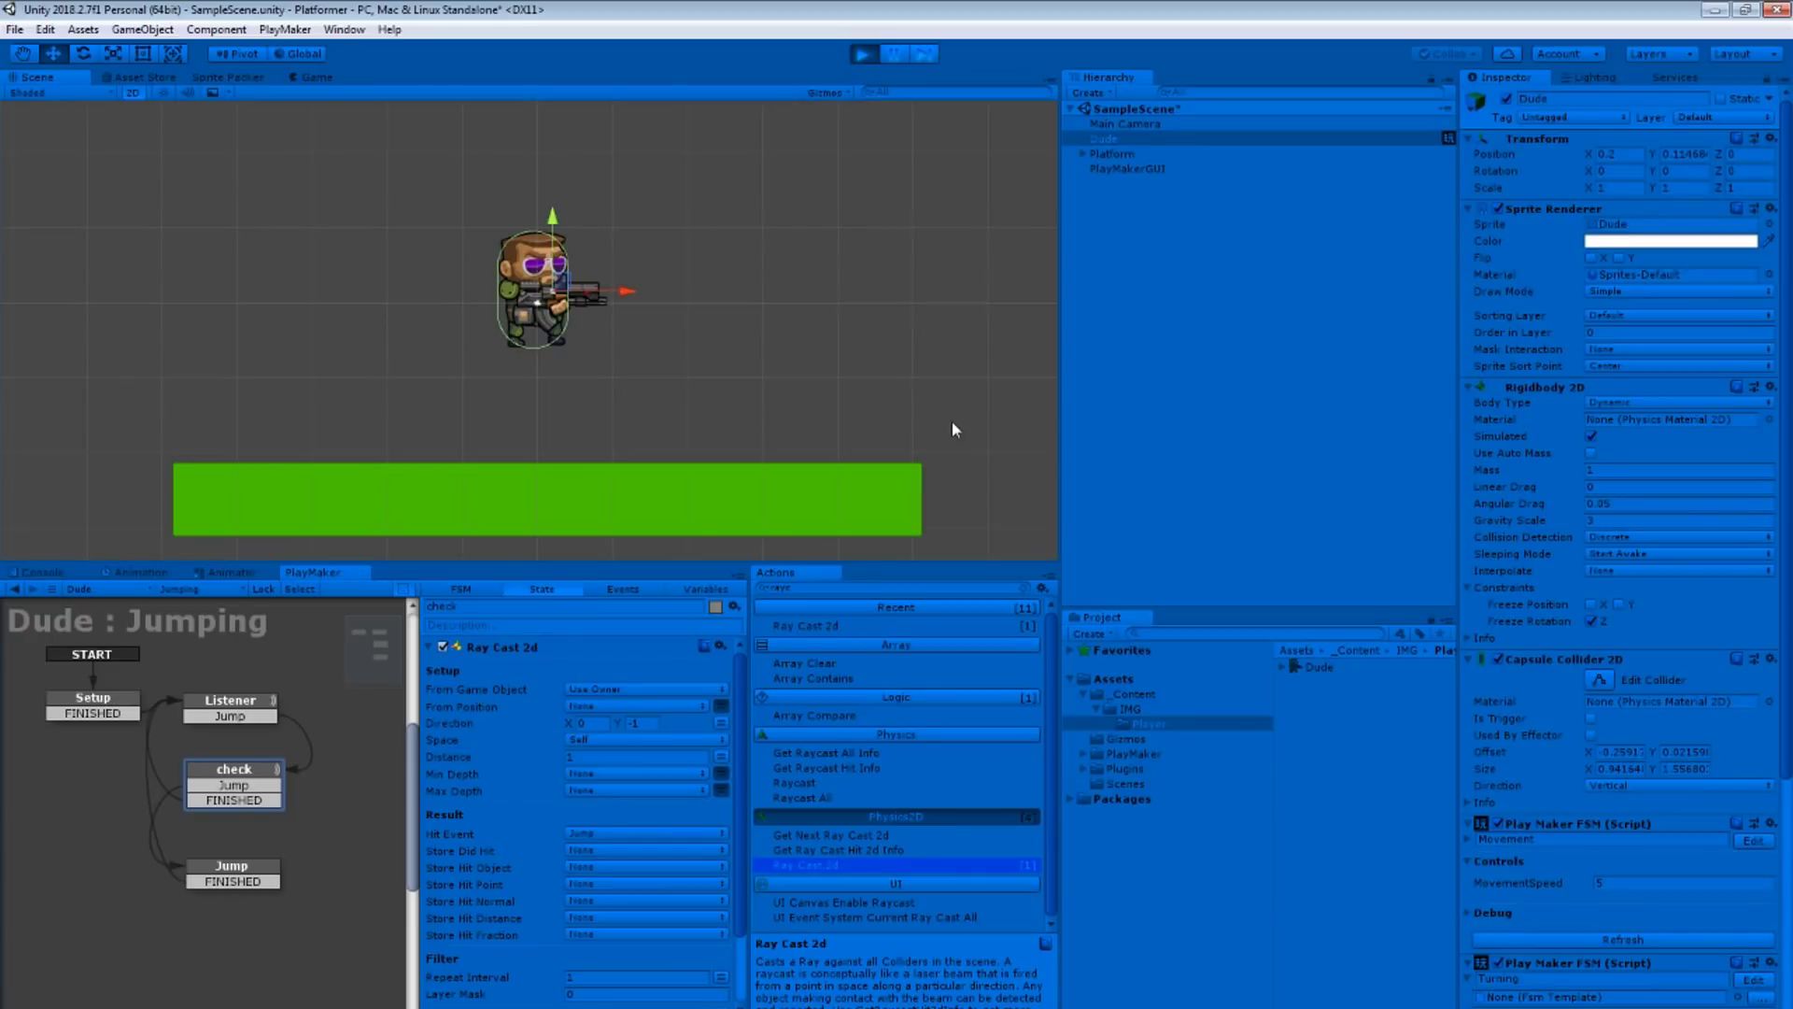
pyautogui.press('space')
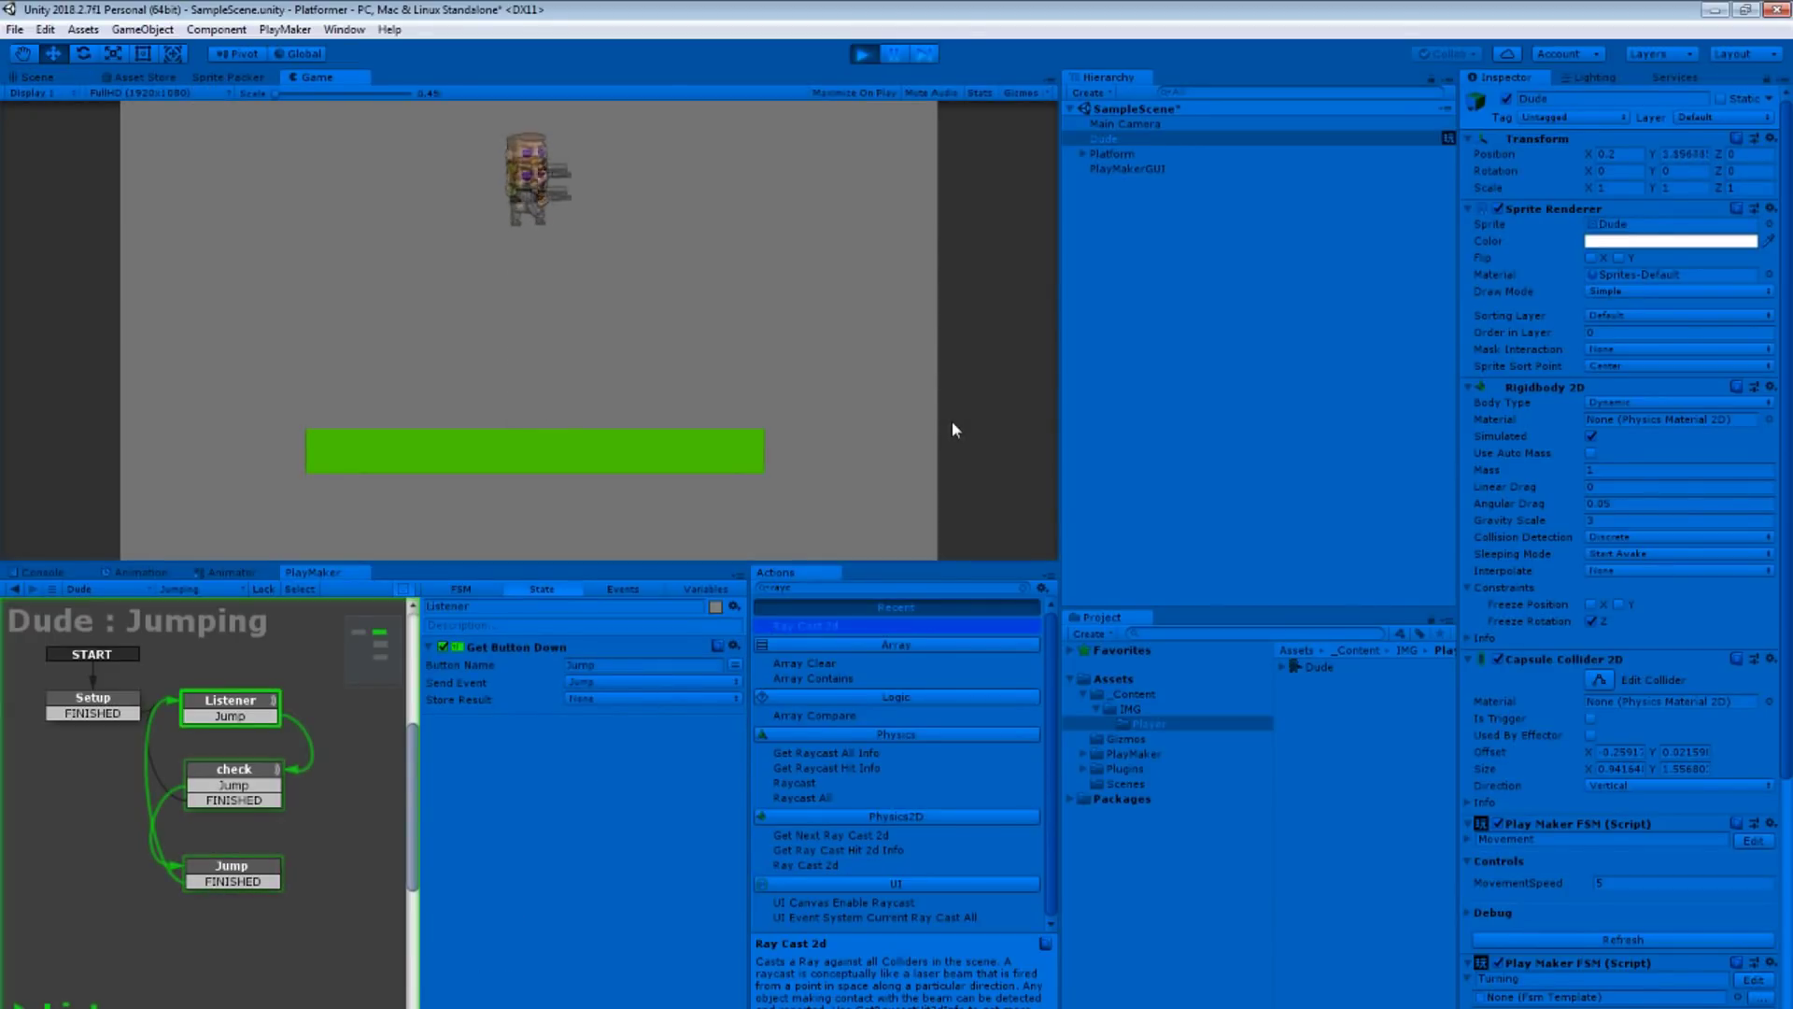
pyautogui.click(863, 53)
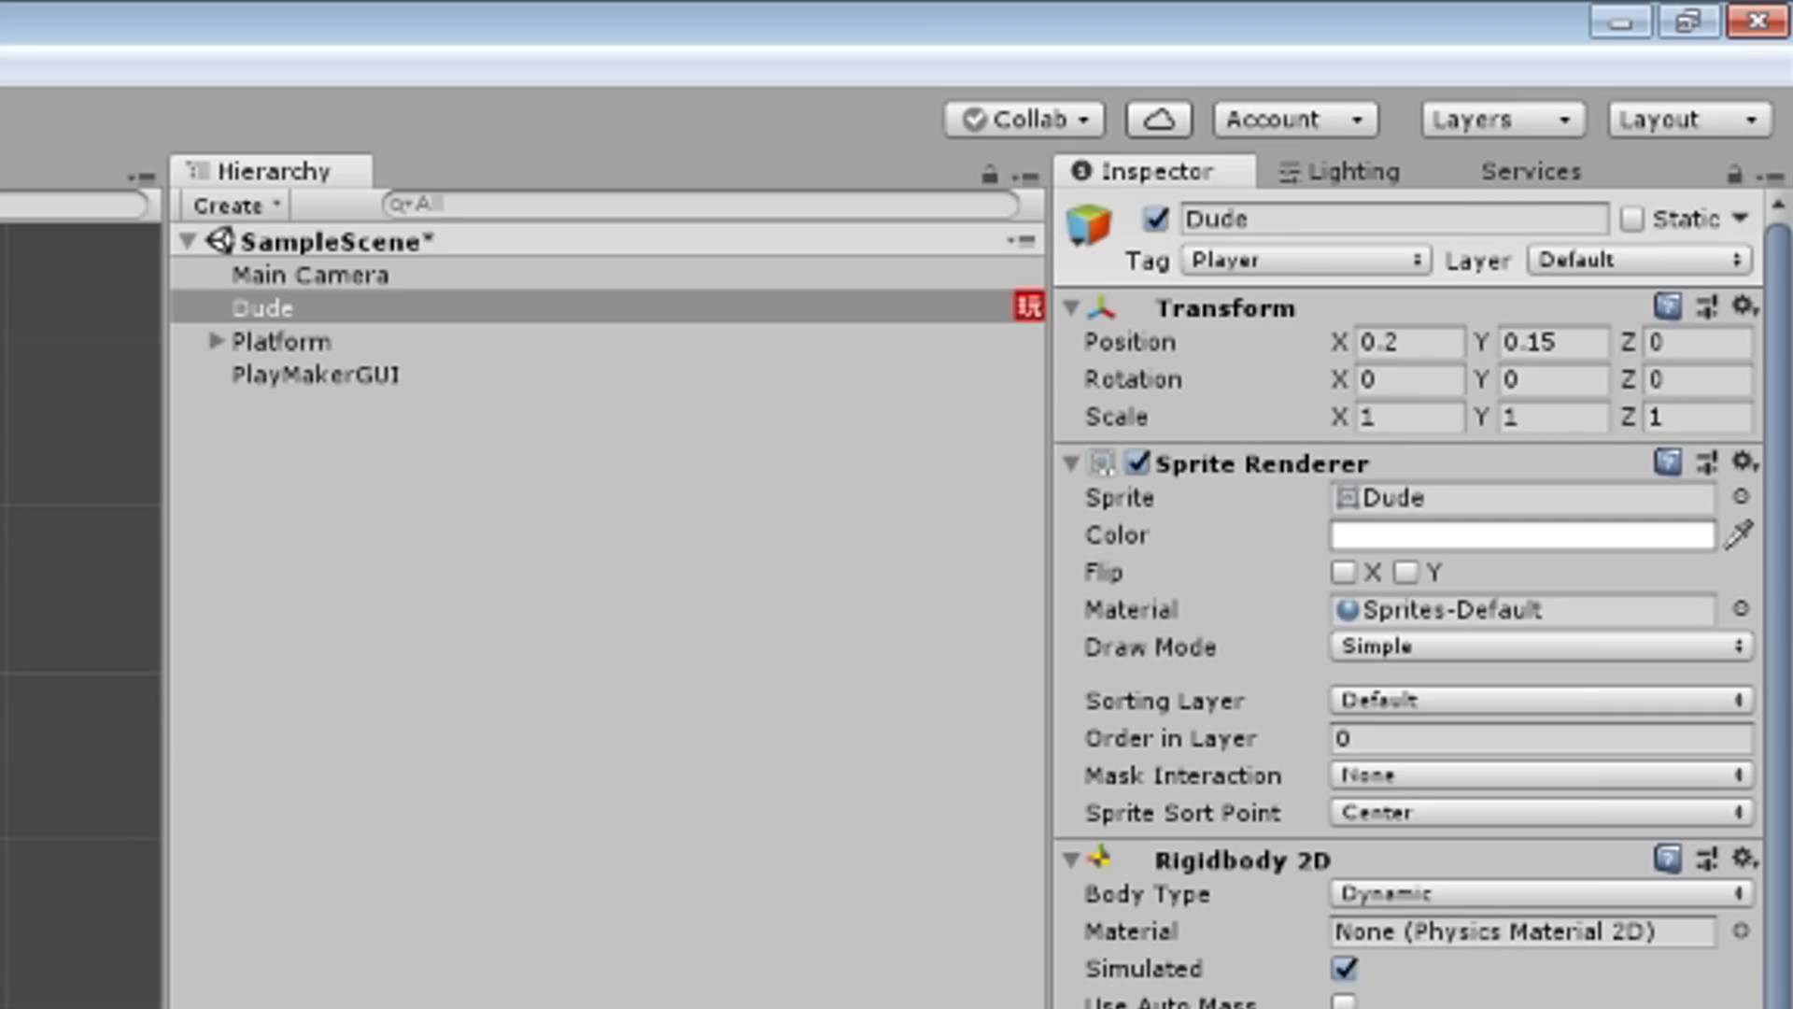
# Step: Create a Player layer as User Layer 8 and put the Dude on it
pyautogui.click(1610, 271)
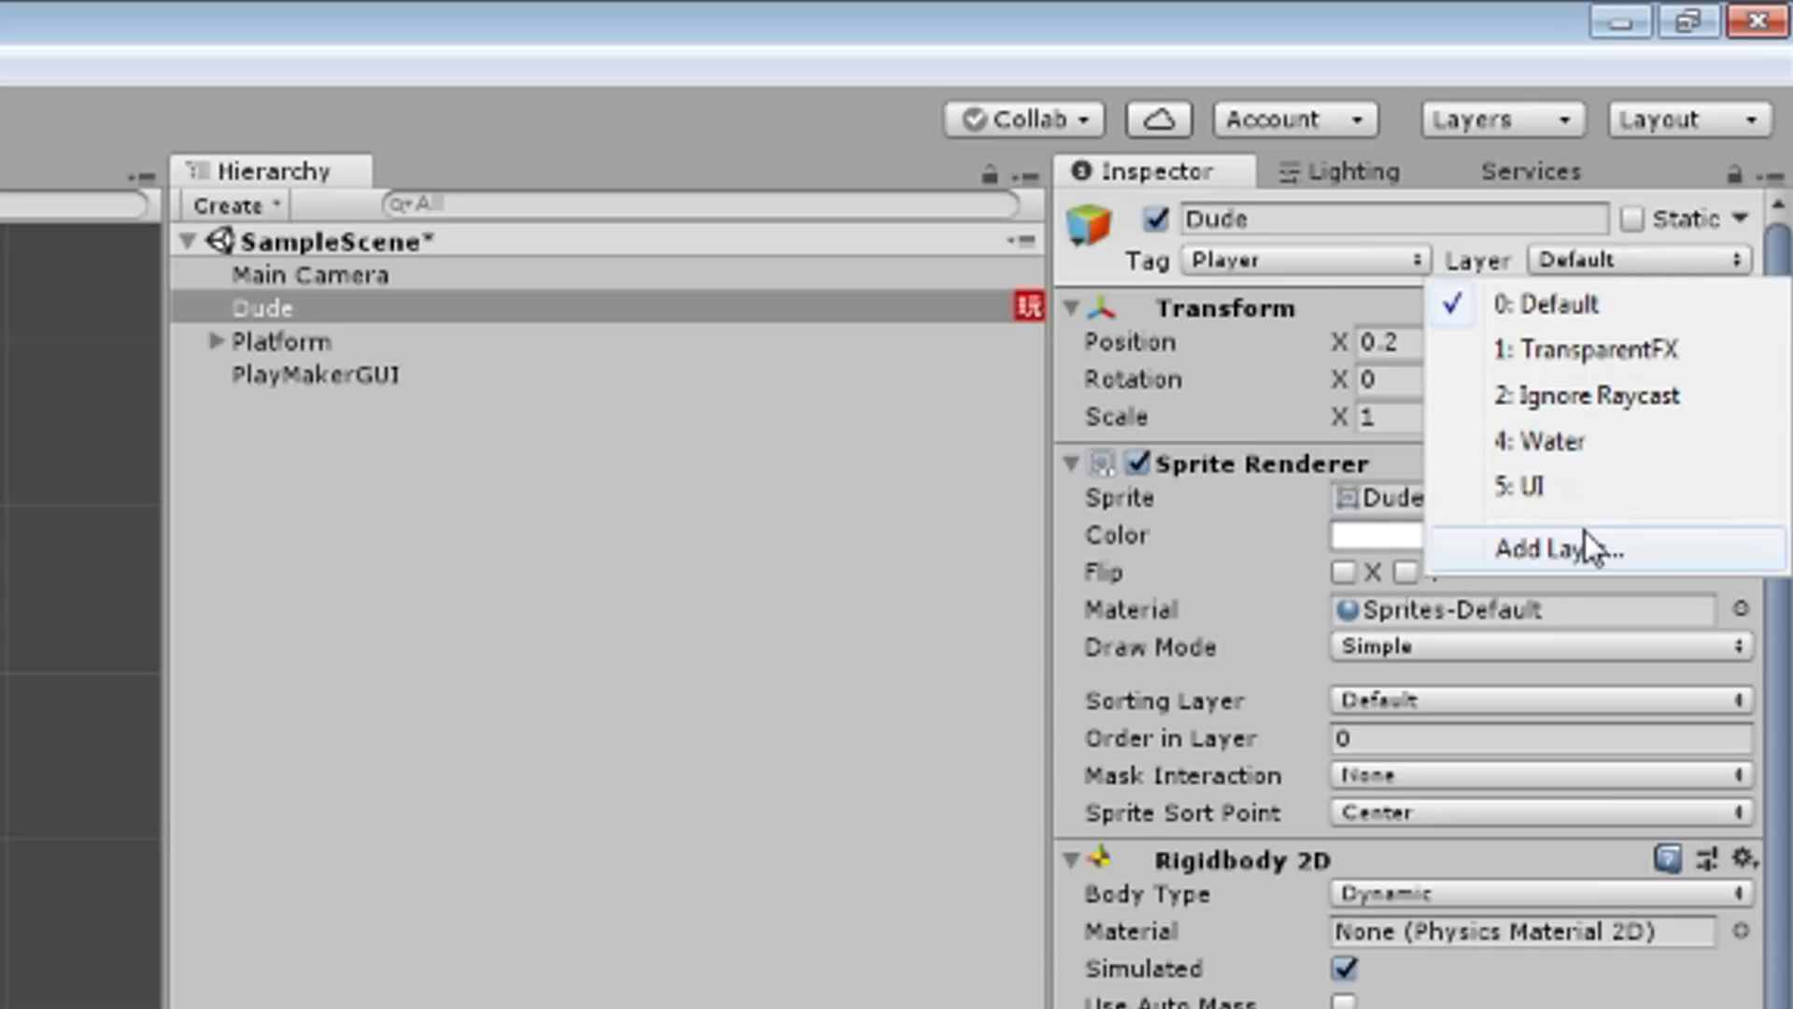
pyautogui.click(1584, 533)
pyautogui.click(1387, 734)
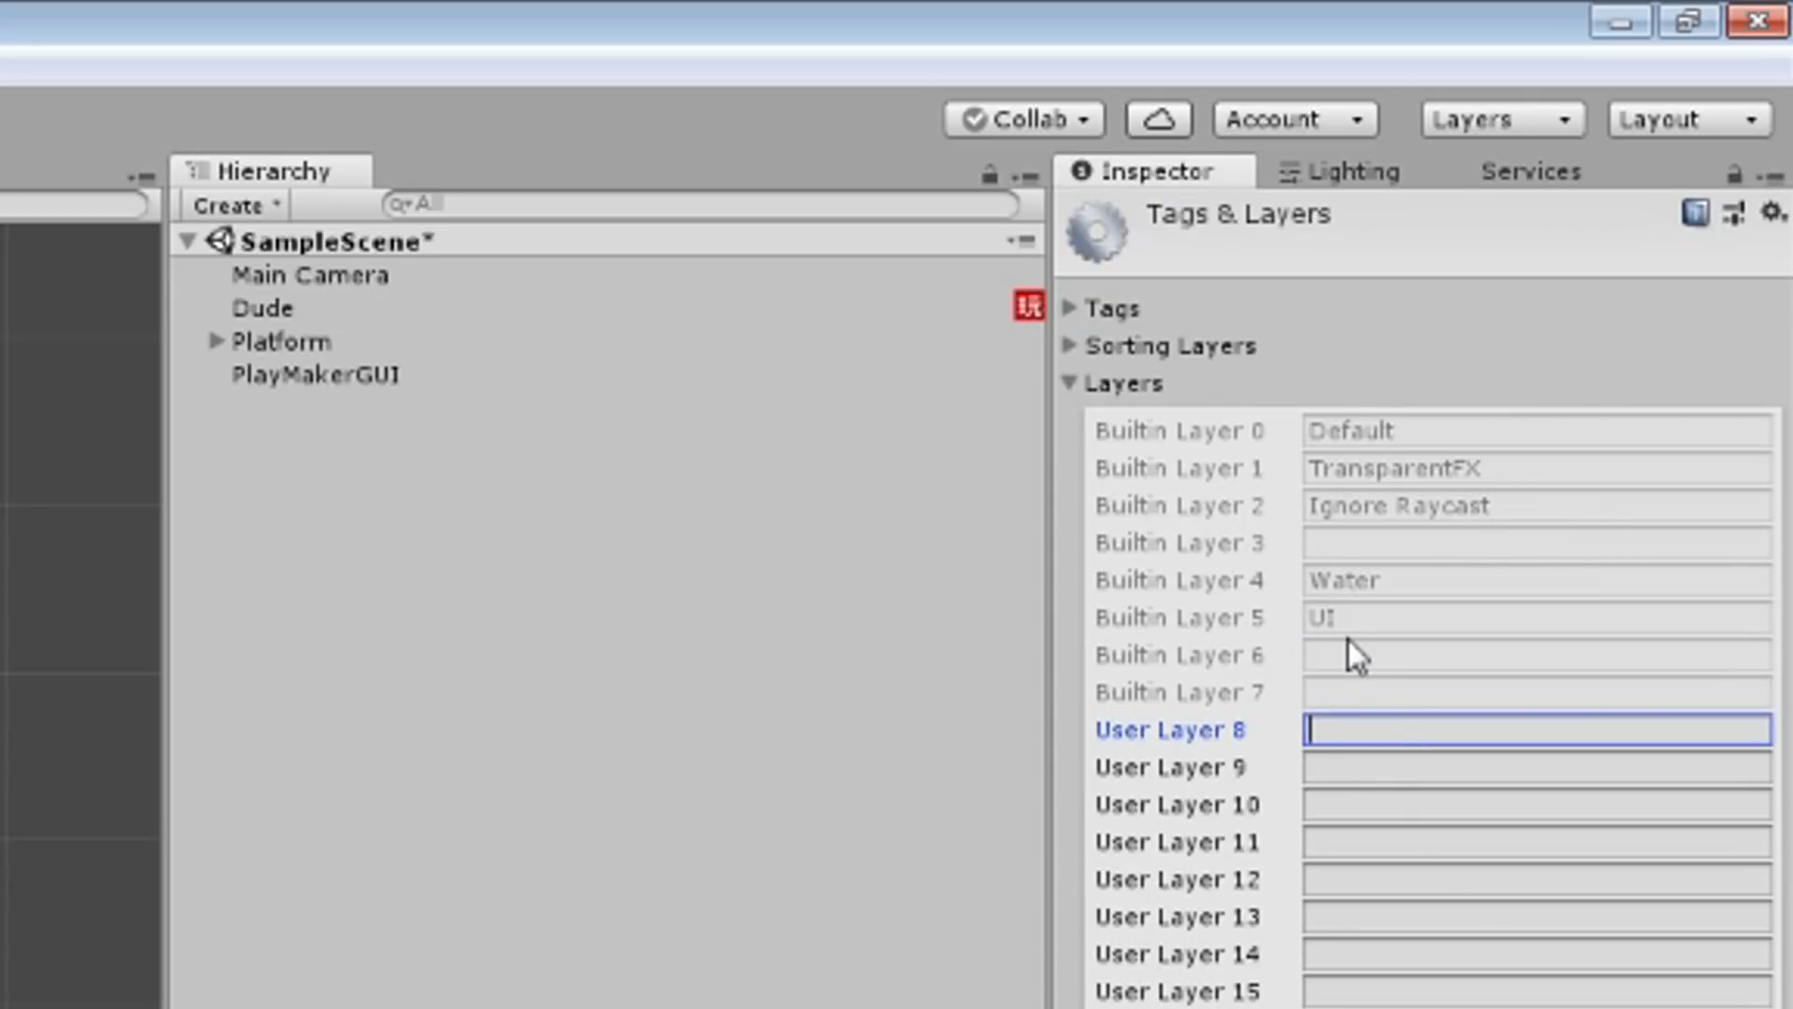
pyautogui.write('Player')
pyautogui.click(299, 308)
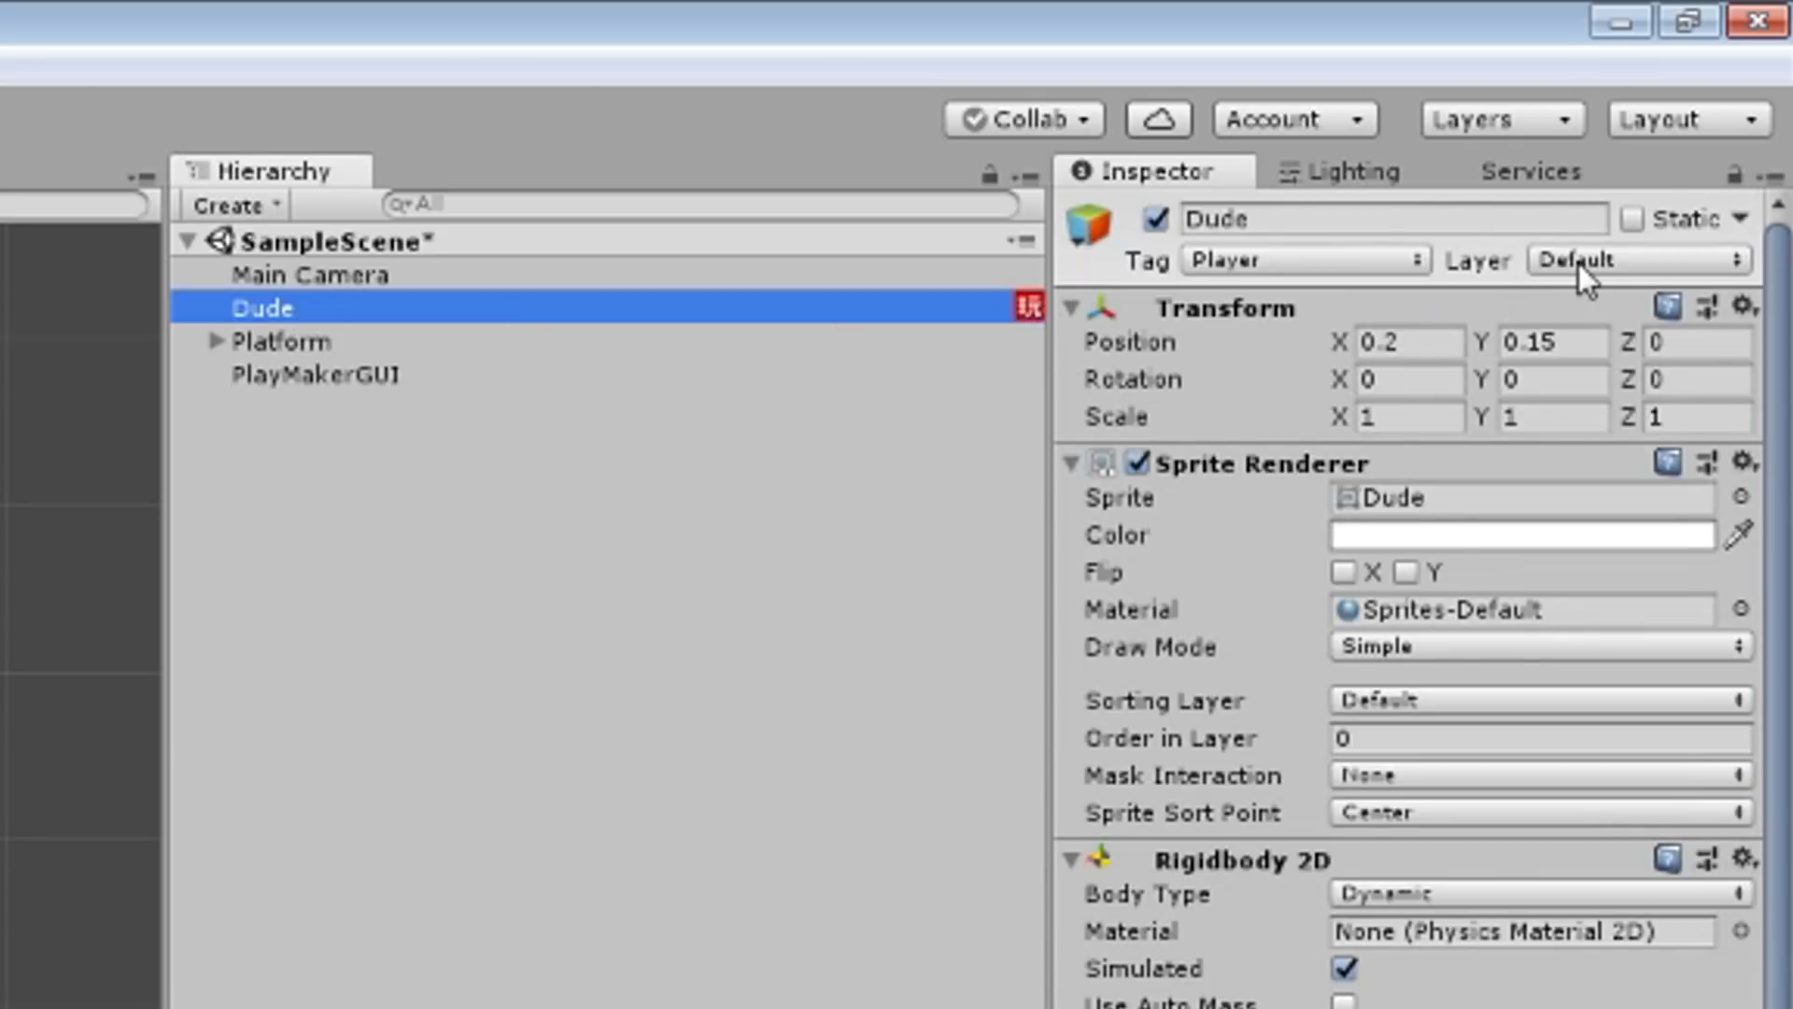
pyautogui.click(1581, 262)
pyautogui.click(1569, 532)
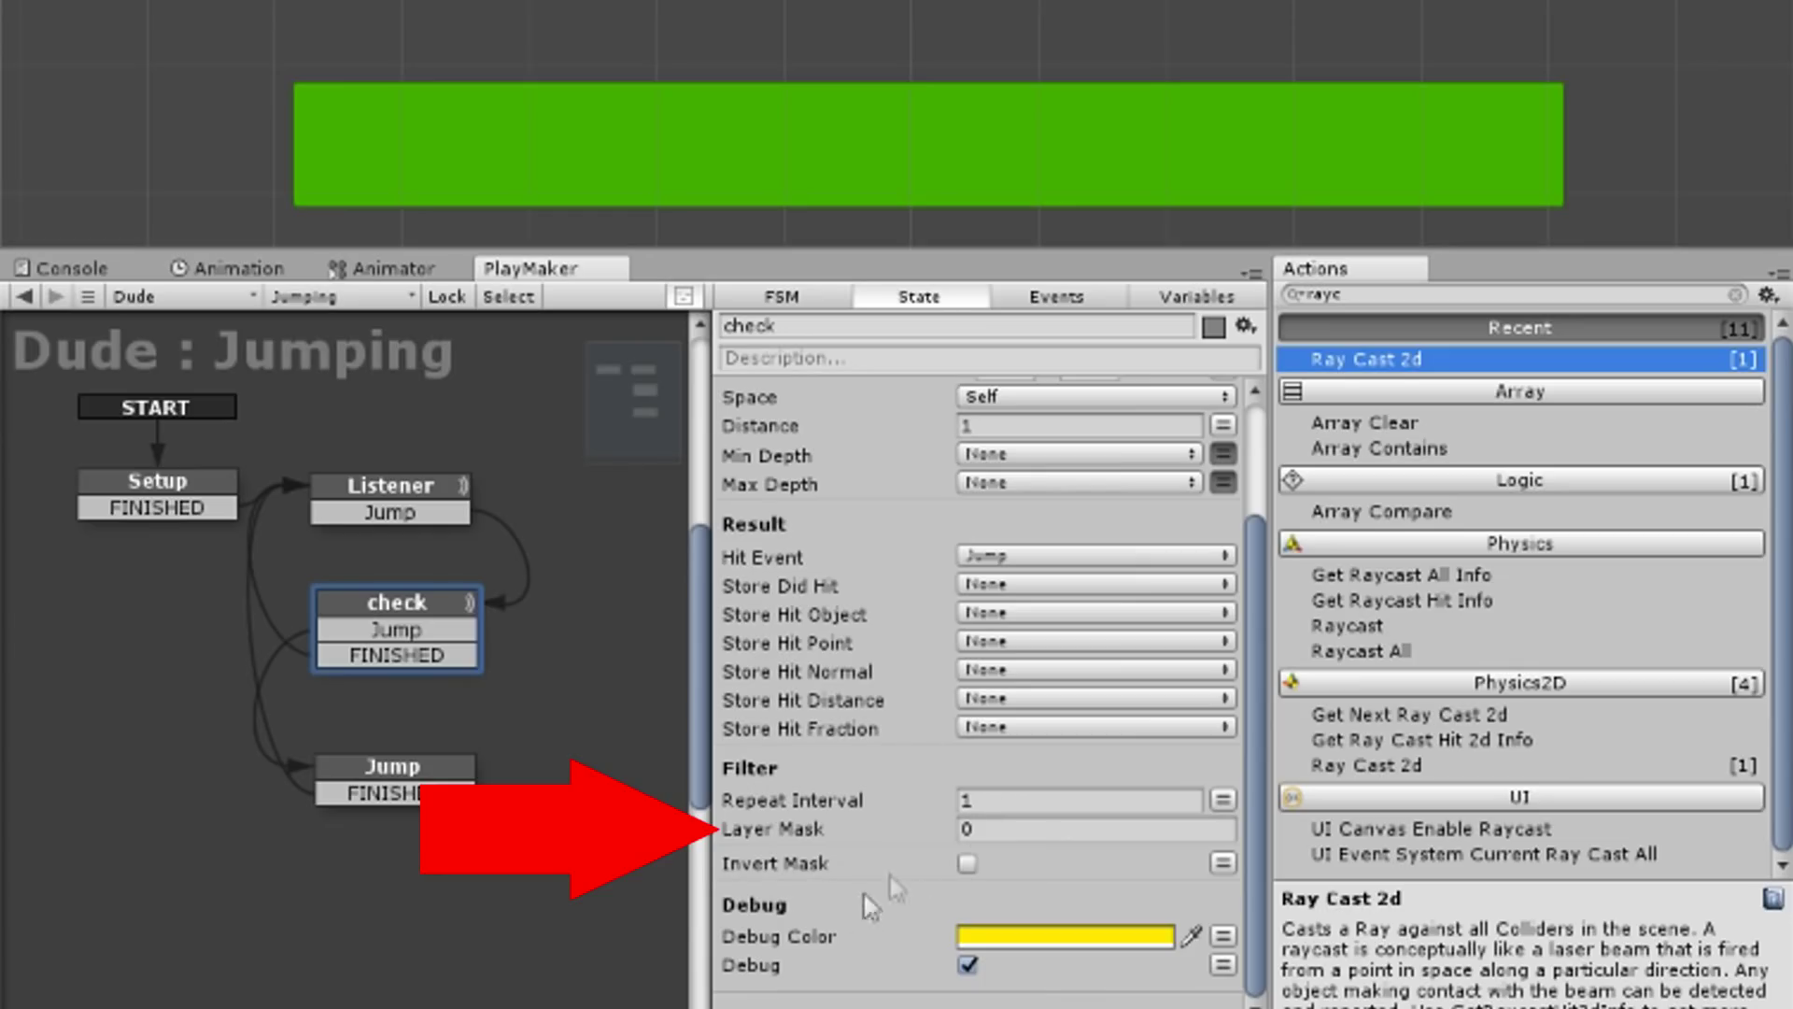
# Step: Set the Ray Cast 2d layer mask to Player with Invert Mask on, then play
pyautogui.click(1017, 800)
pyautogui.click(1015, 831)
pyautogui.write('1')
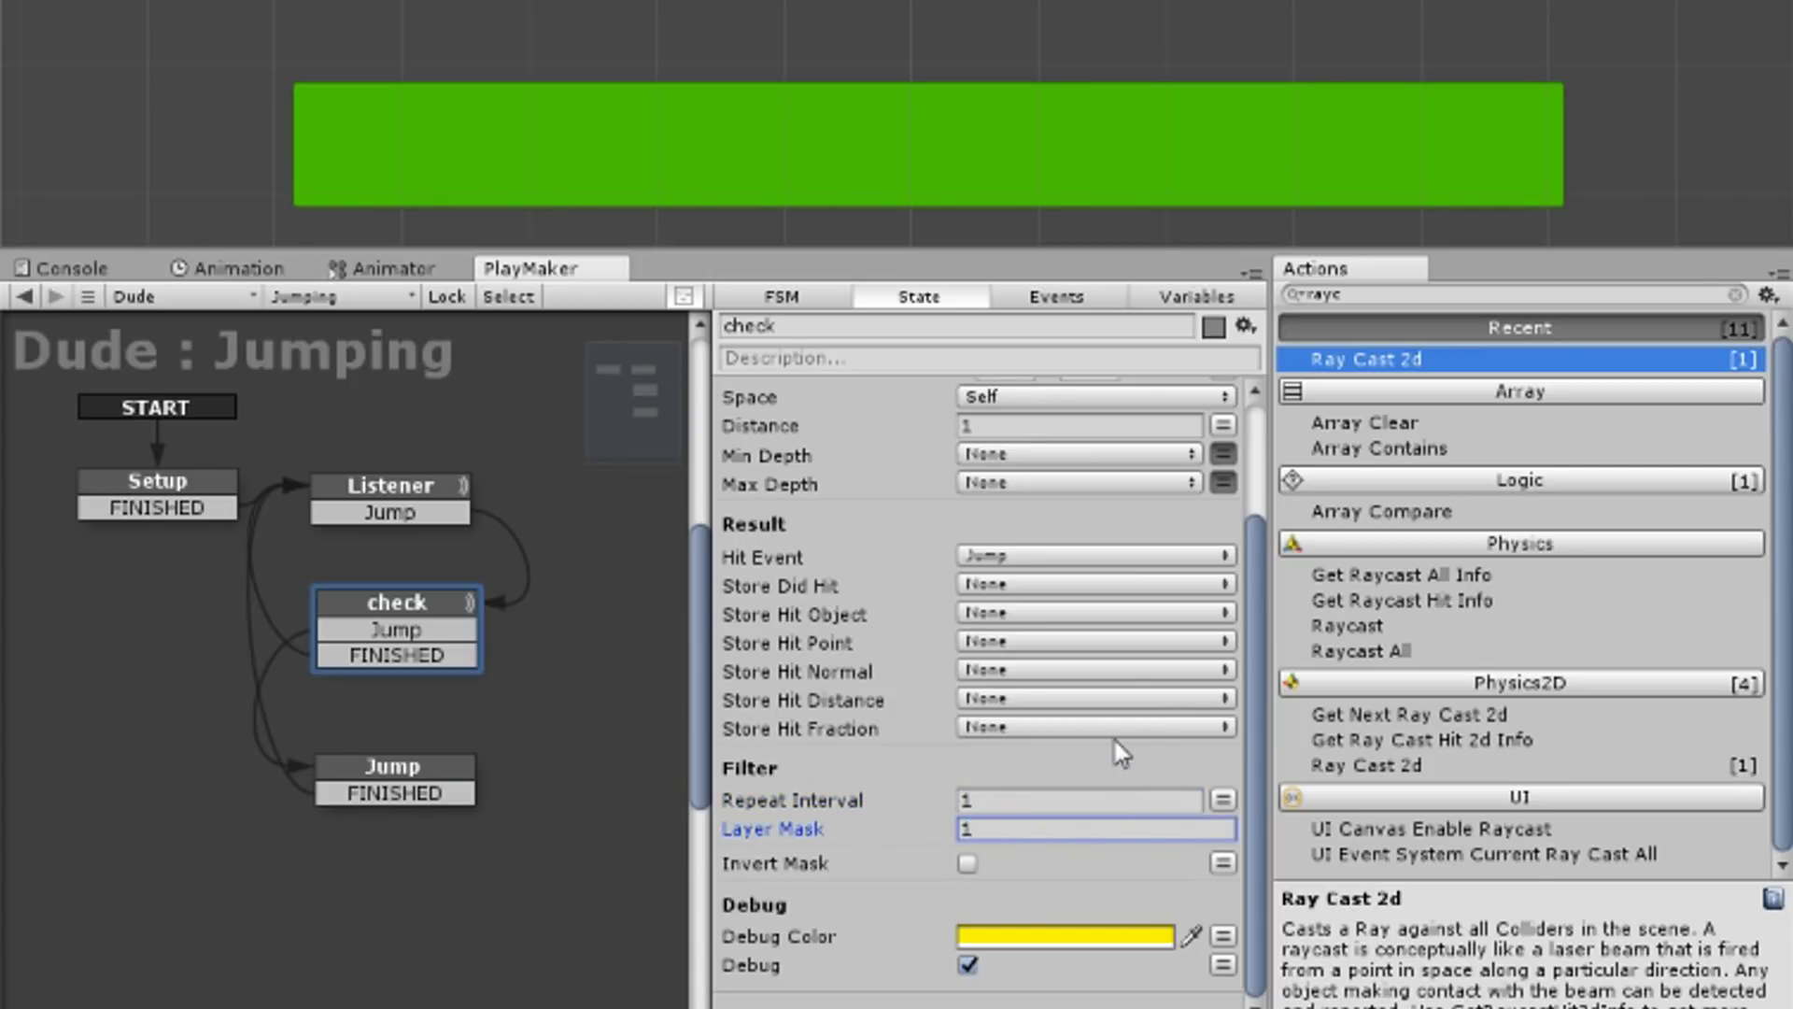
pyautogui.click(1046, 863)
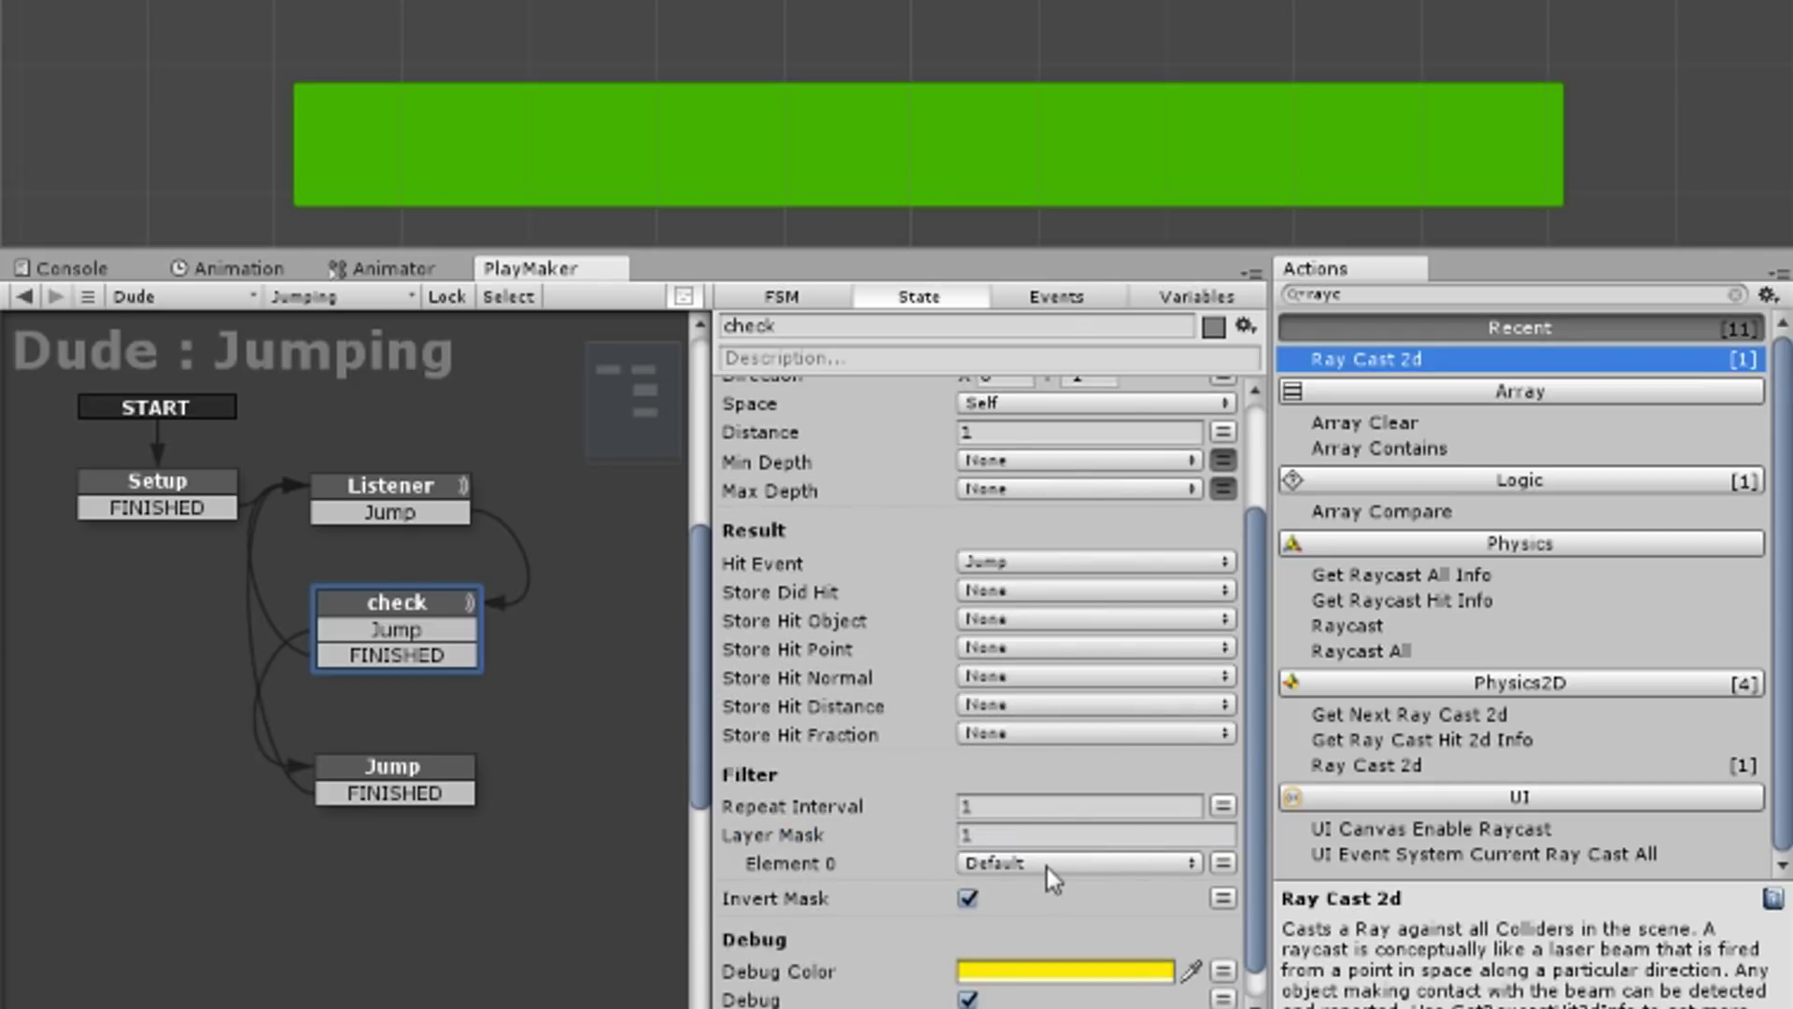
pyautogui.click(1046, 866)
pyautogui.click(1083, 802)
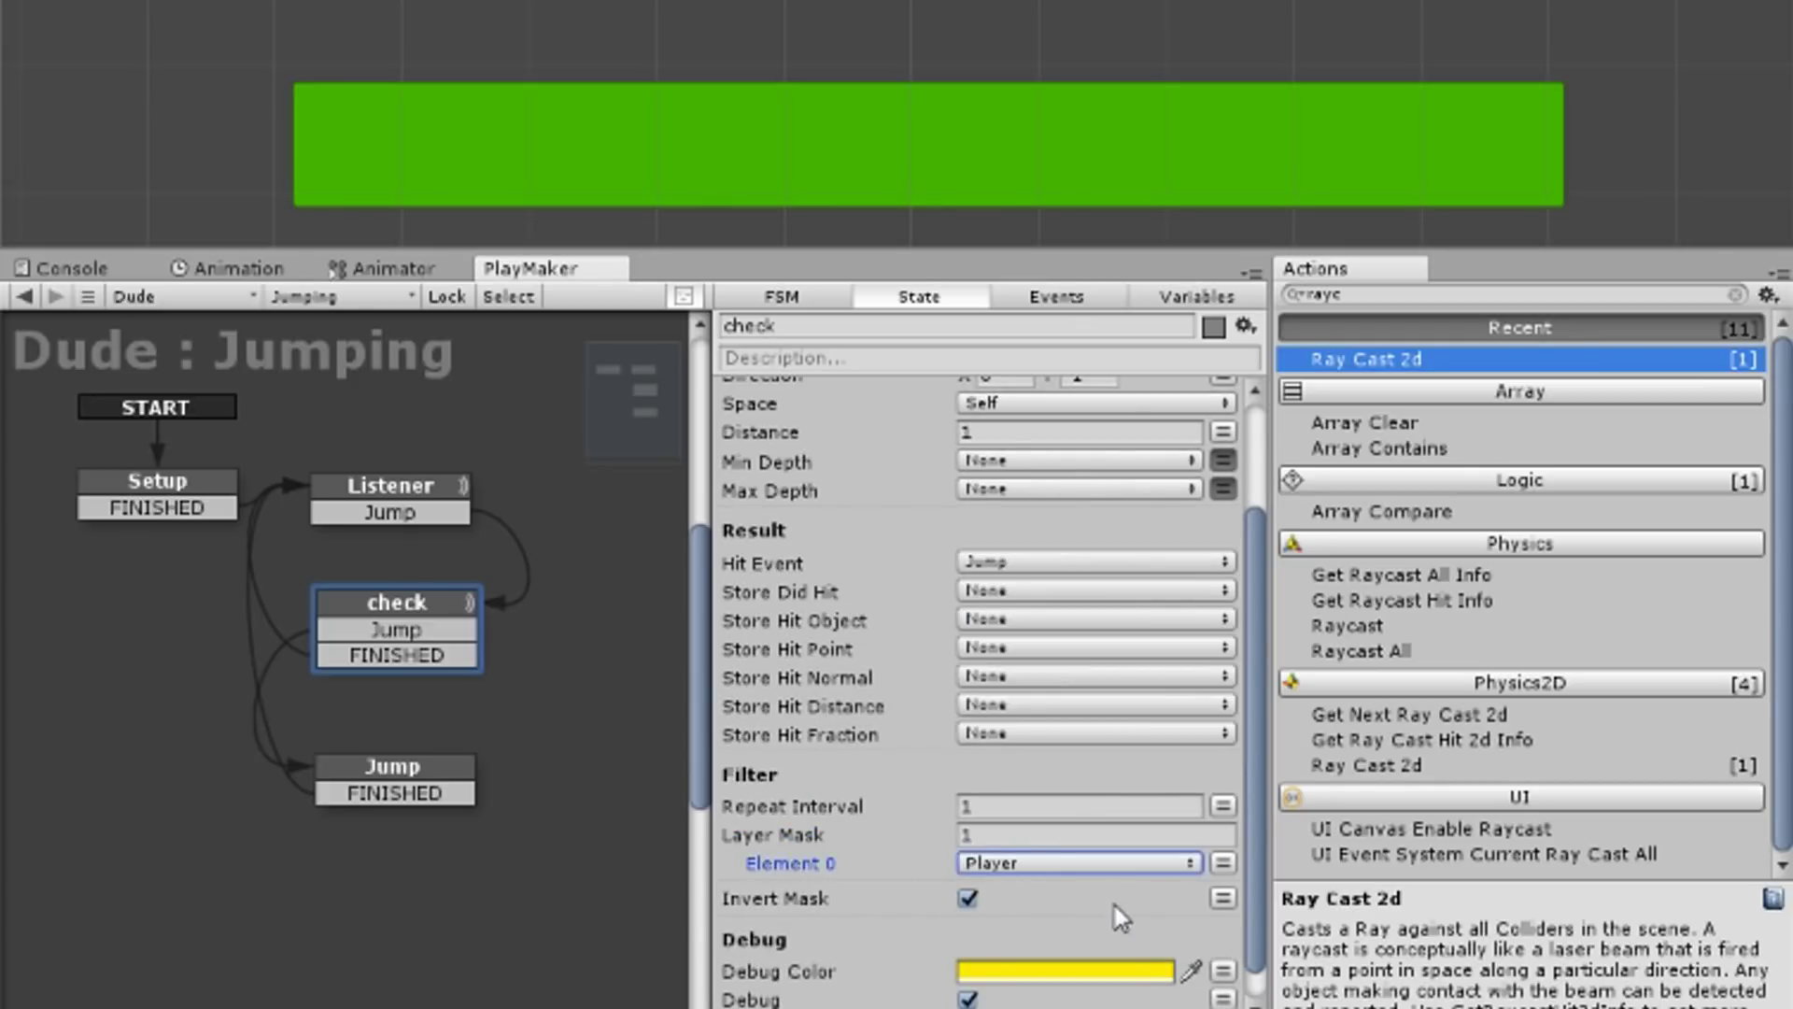
pyautogui.hotkey('ctrl', 'p')
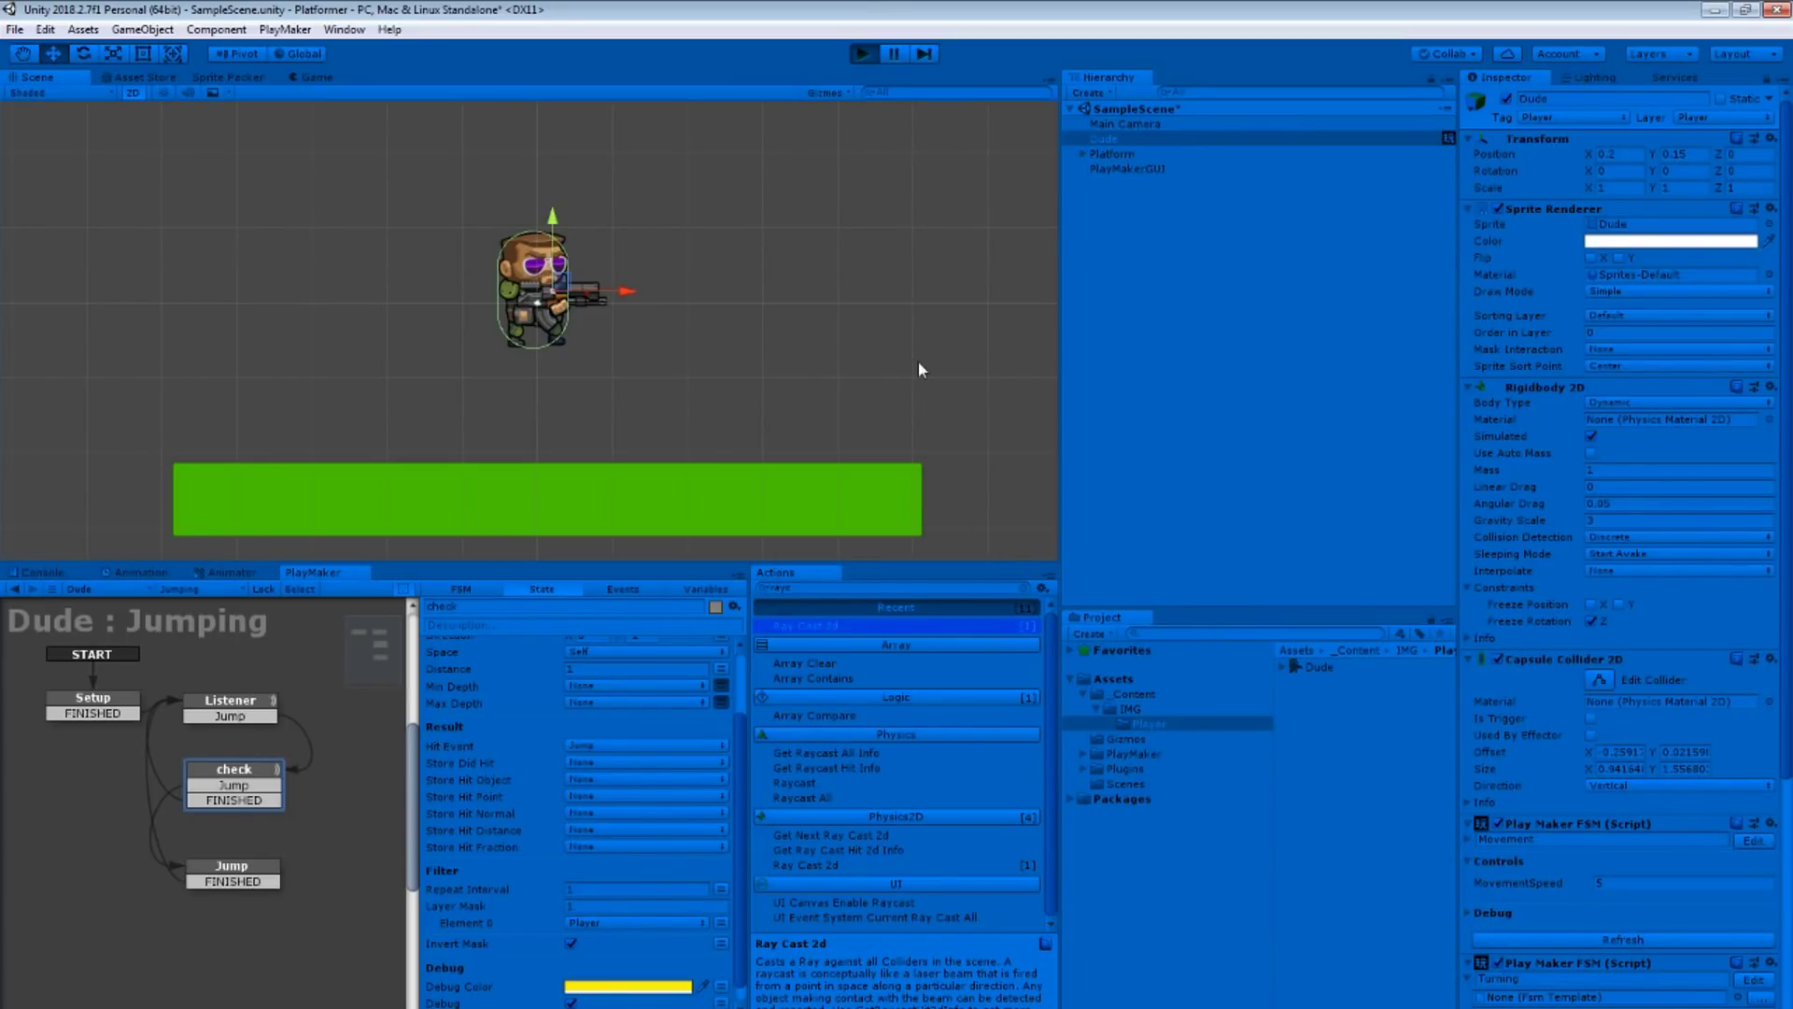
# Step: Press space in the running game to make the Dude jump off the platform
pyautogui.press('space')
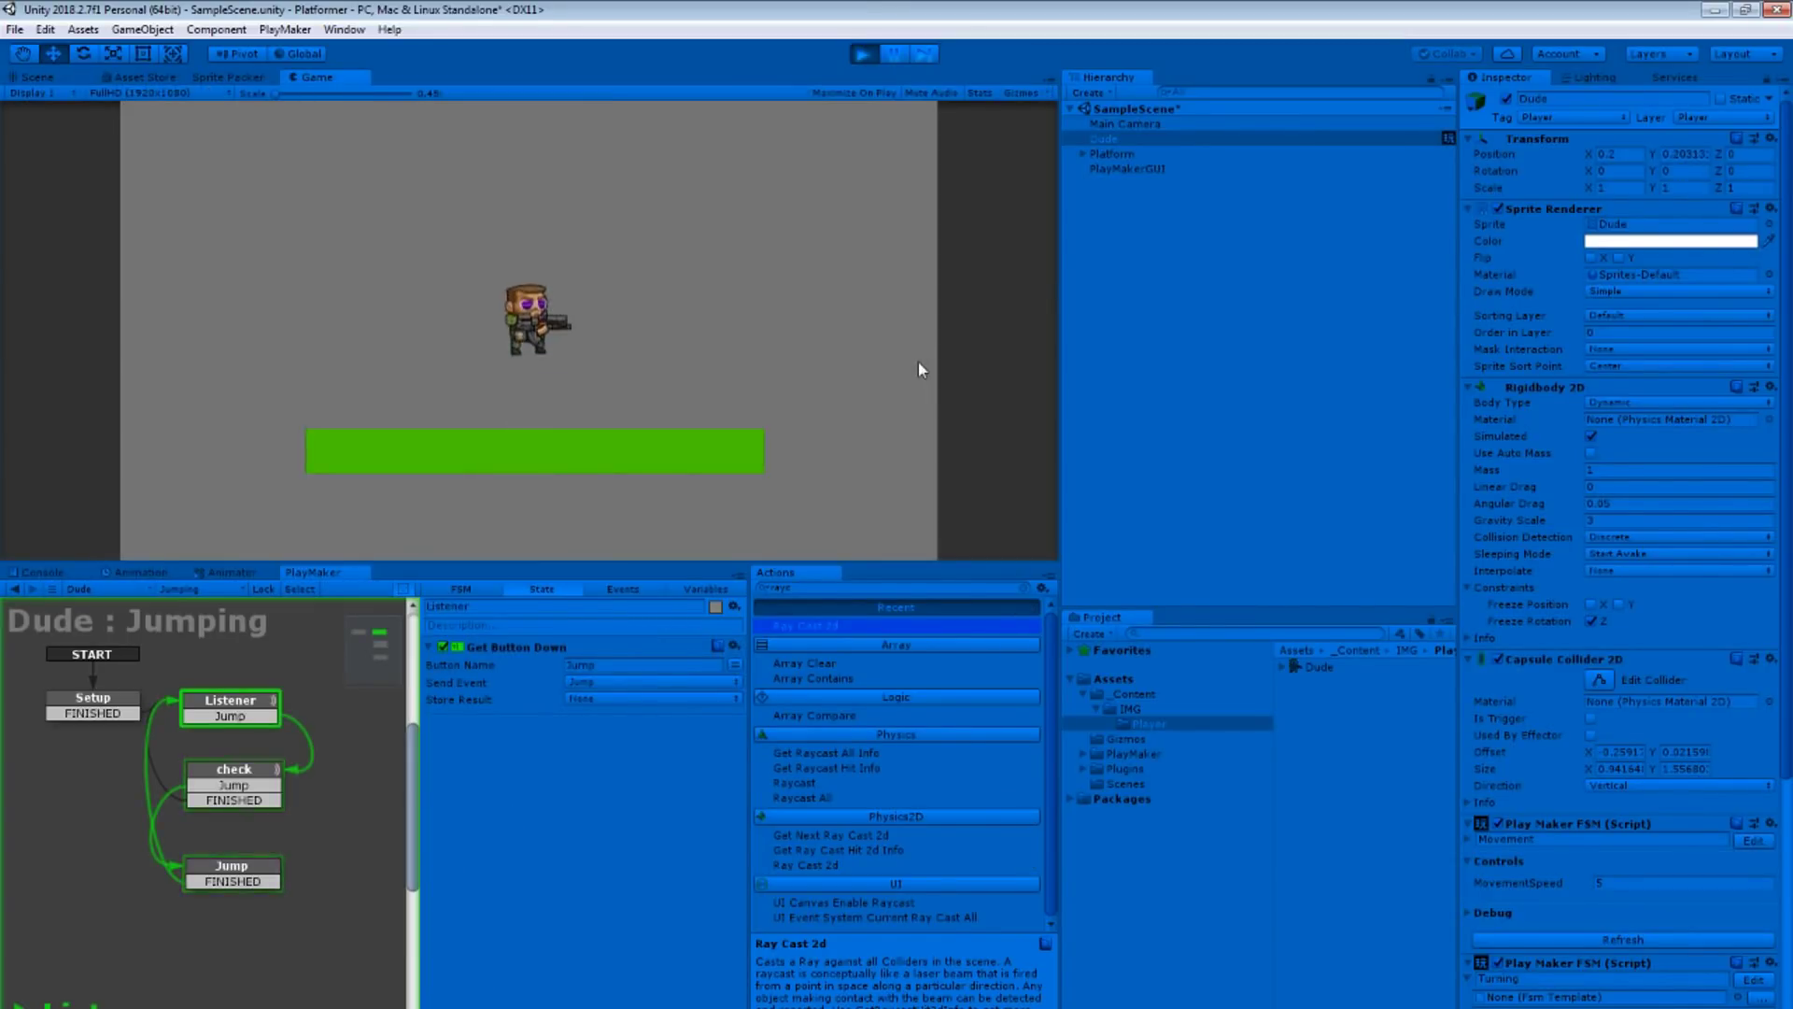
pyautogui.press('space')
pyautogui.press('space')
pyautogui.press('space')
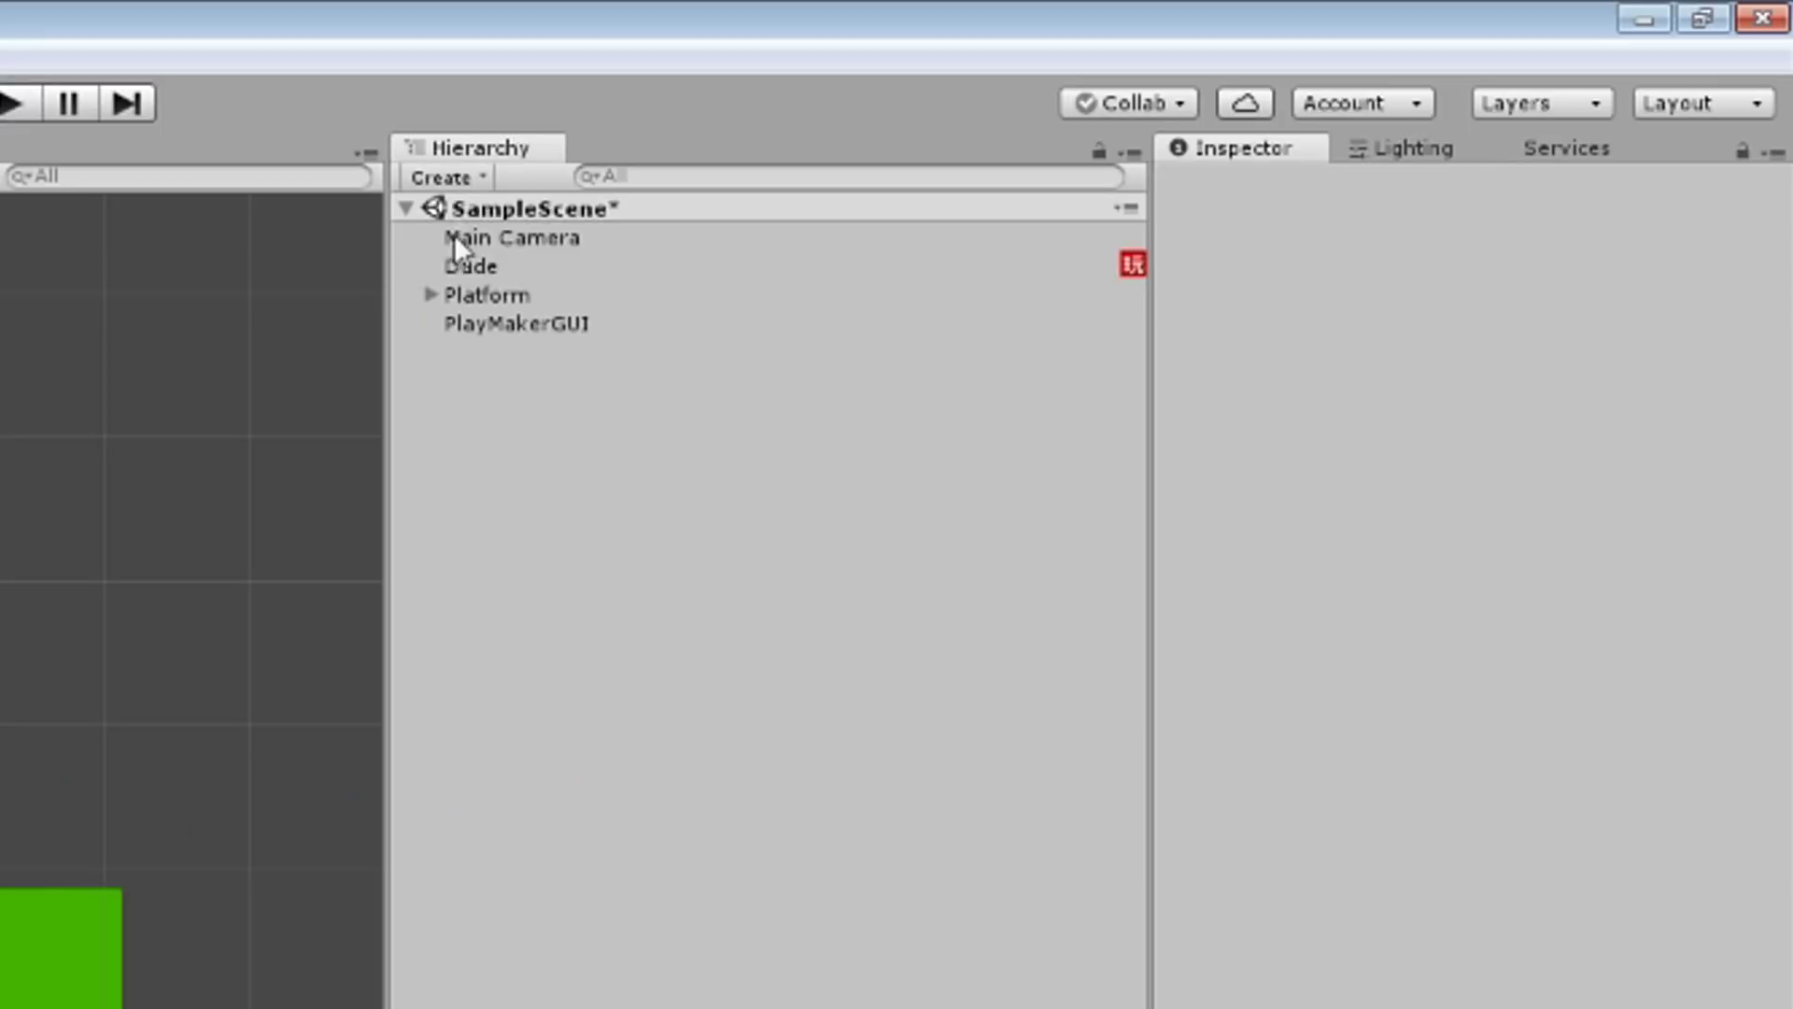
# Step: Create an empty child Sprites under Dude and an empty child Root under Sprites
pyautogui.rightClick(518, 265)
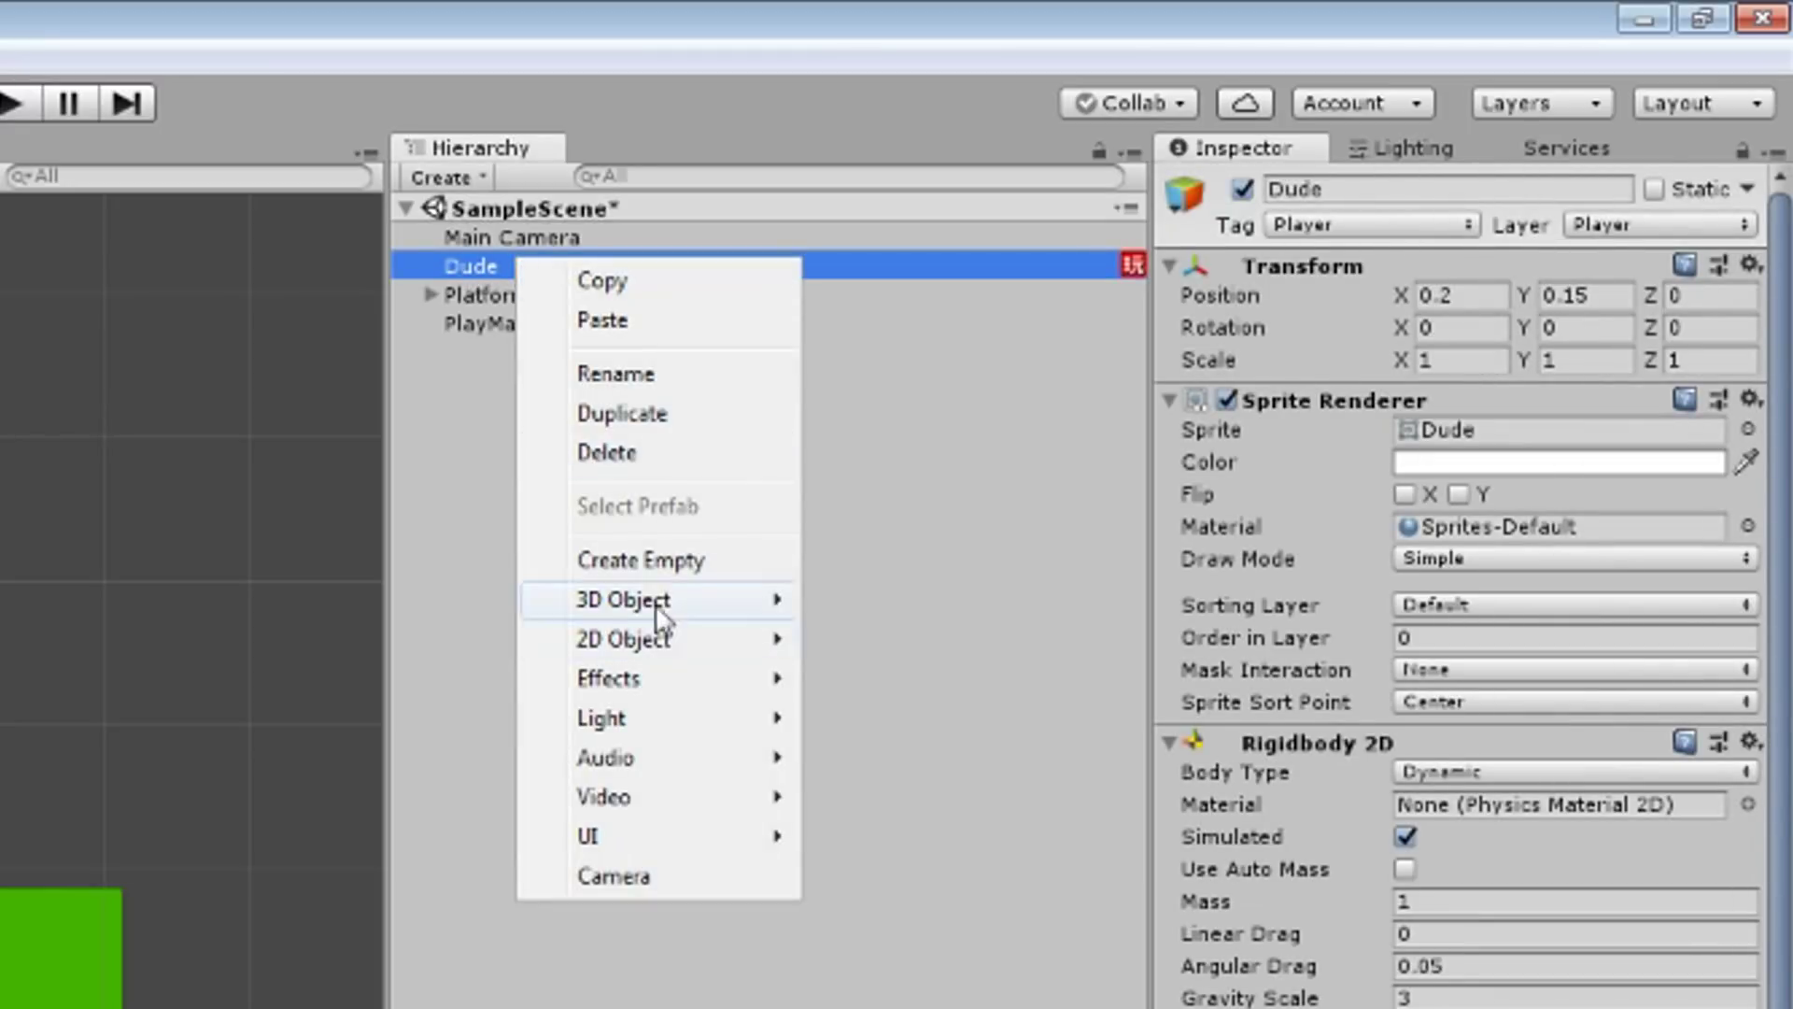
pyautogui.click(653, 559)
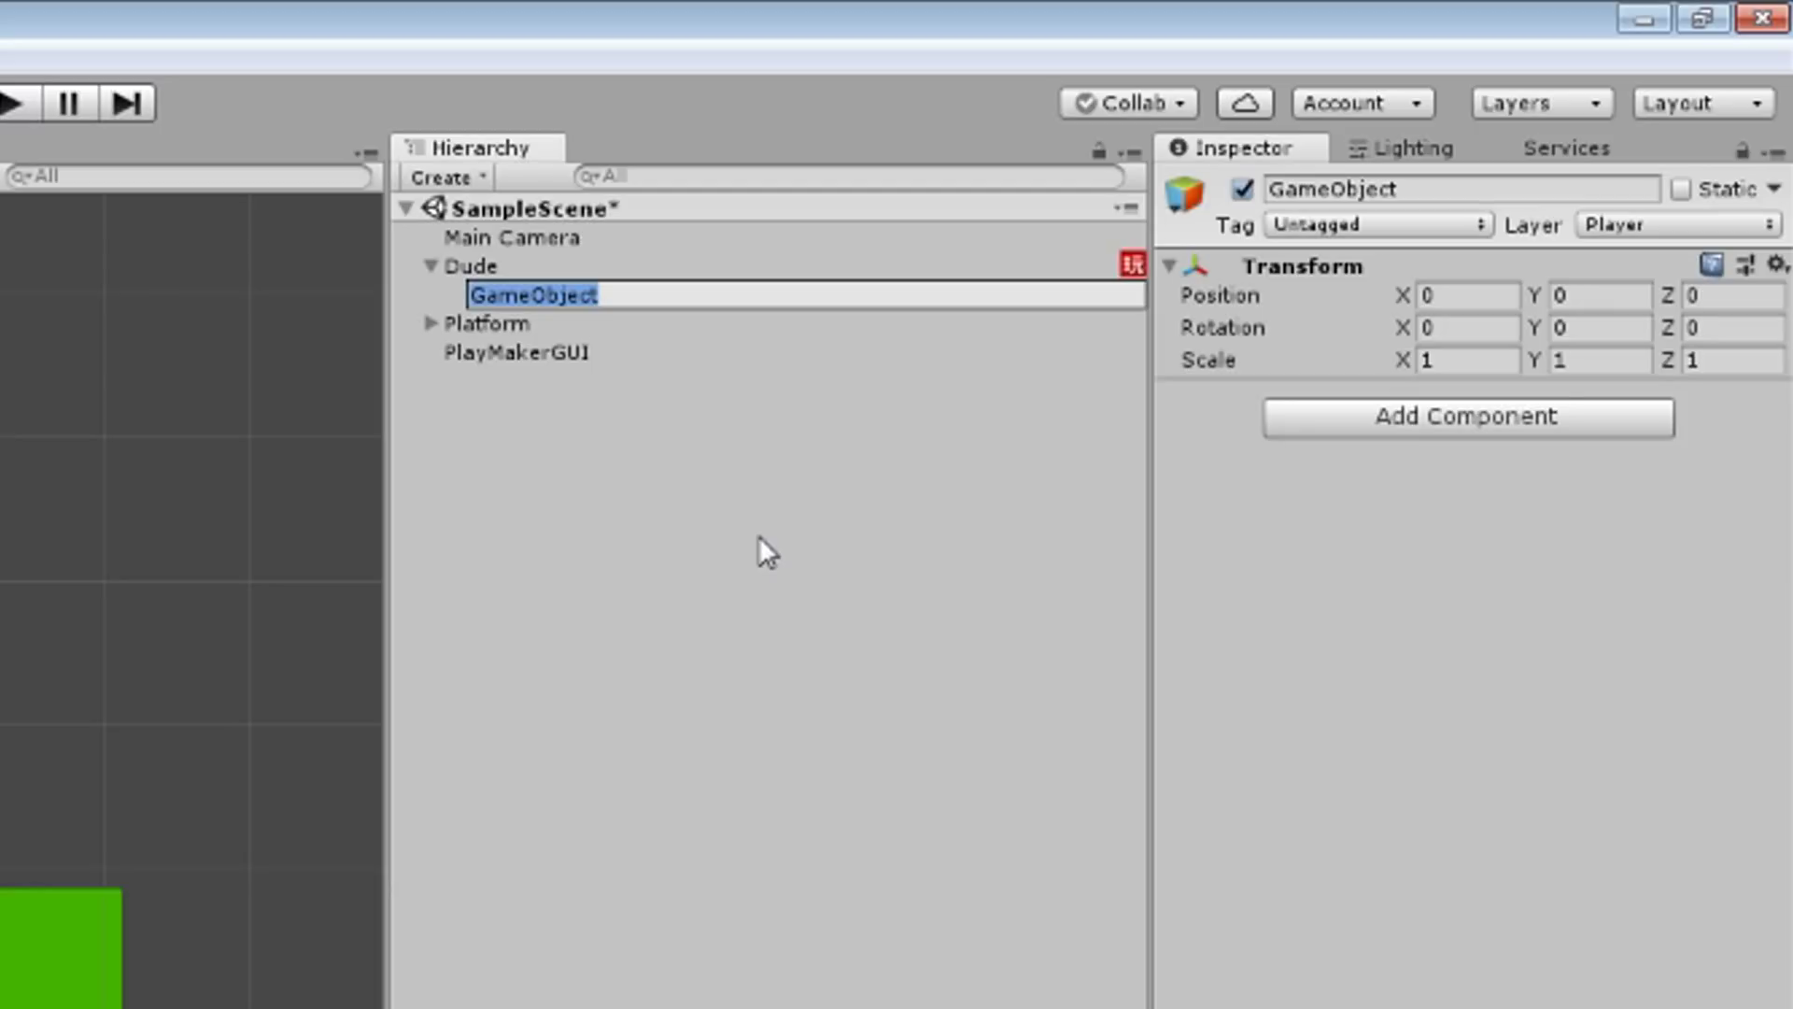
pyautogui.write('Sprites')
pyautogui.press('Return')
pyautogui.rightClick(508, 295)
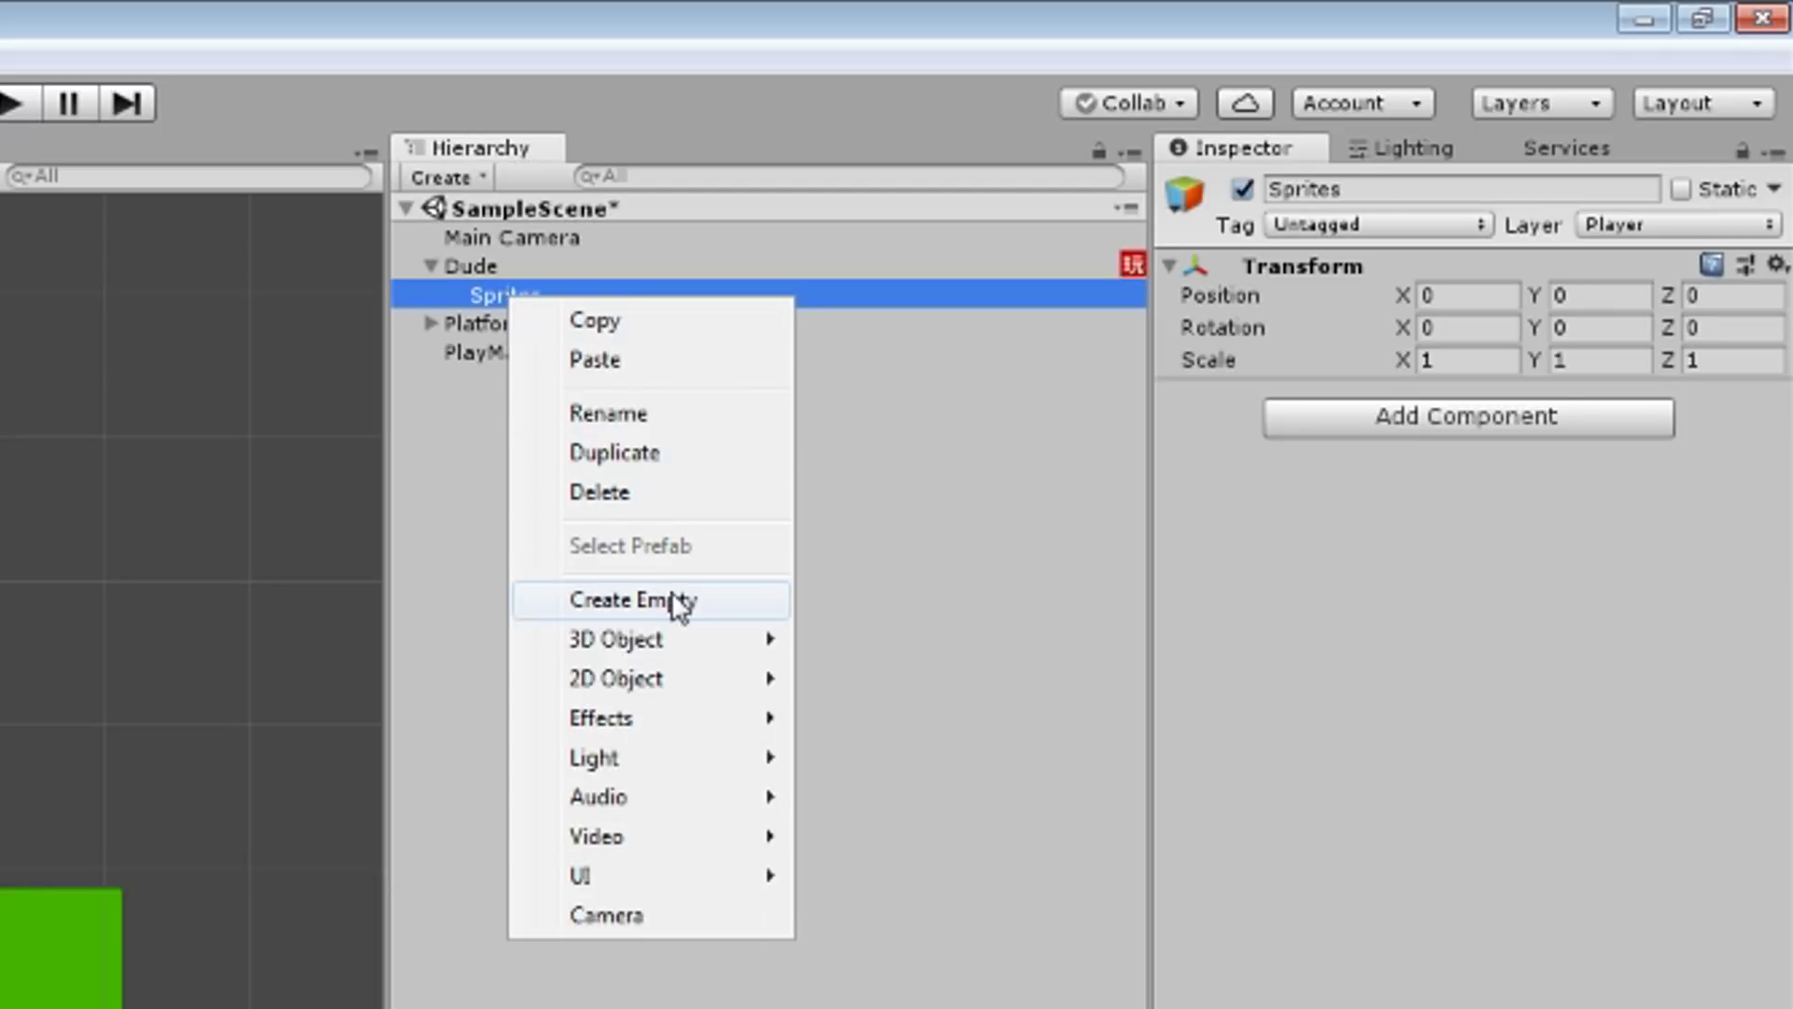
pyautogui.click(681, 603)
pyautogui.write('Ro')
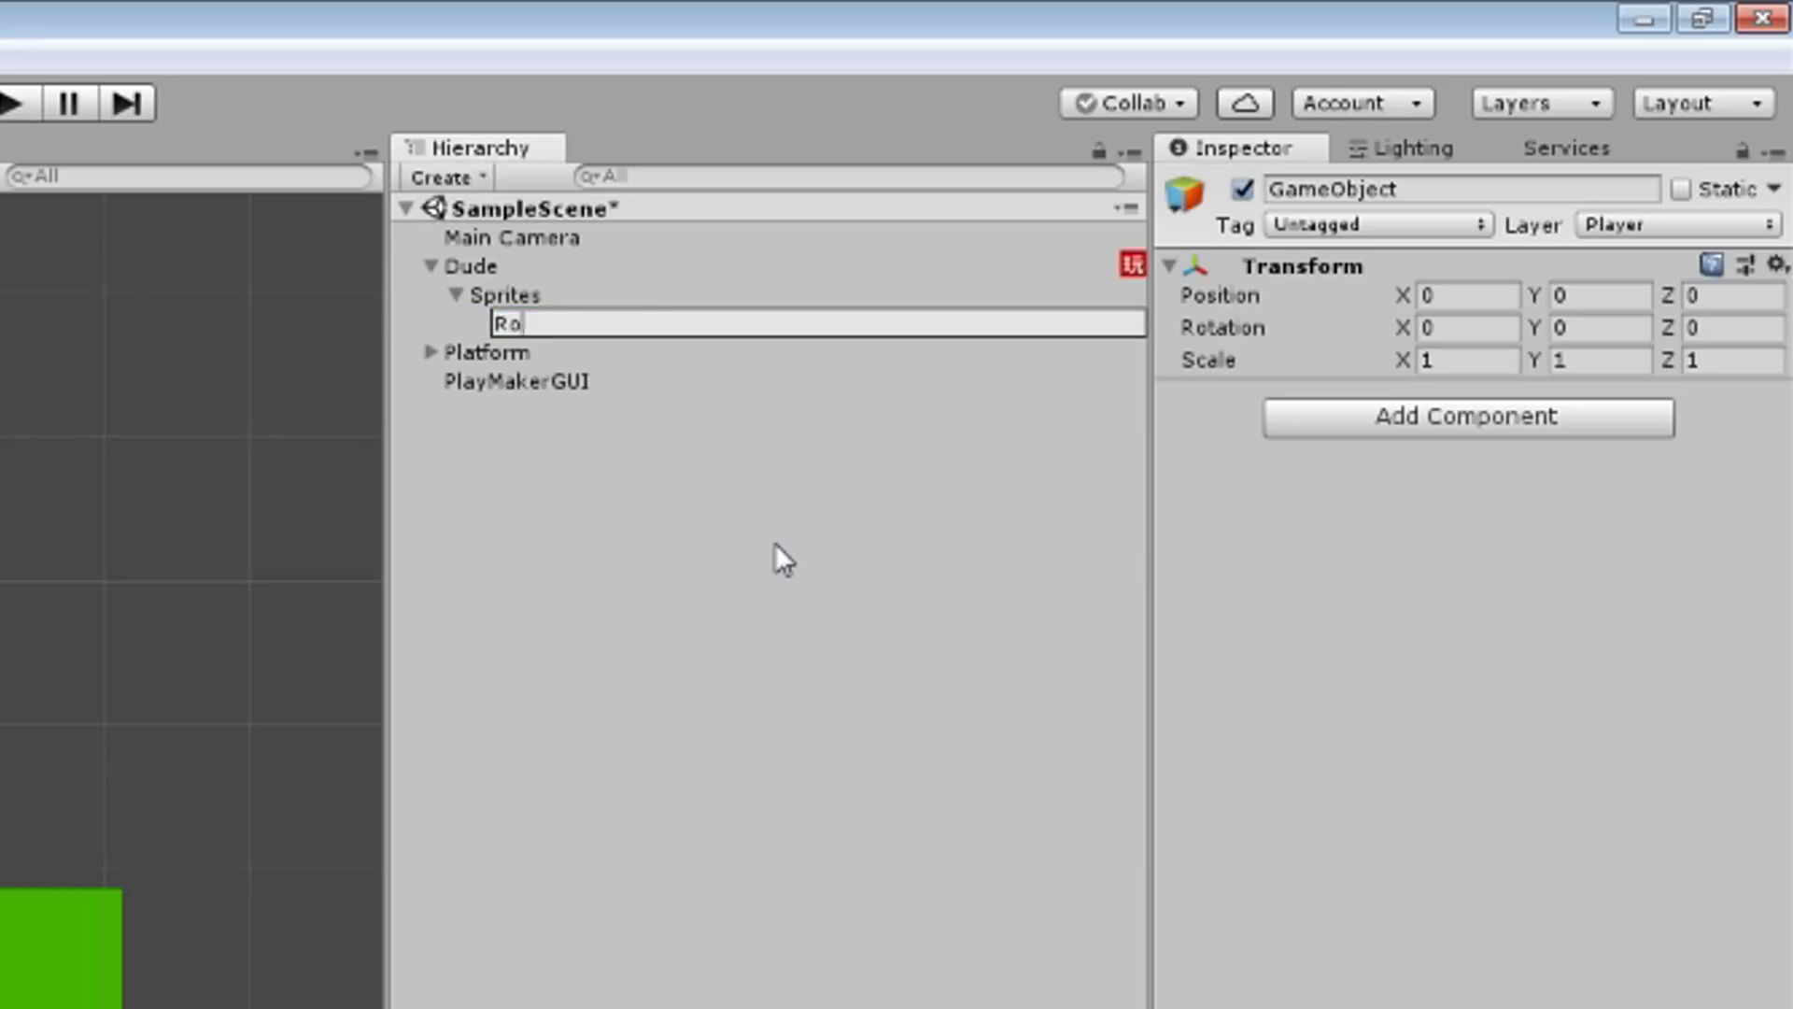
pyautogui.write('ot')
pyautogui.press('Return')
# Step: Drag the seven body-part sprites, excluding Dude, from the Project into Root
pyautogui.click(847, 999)
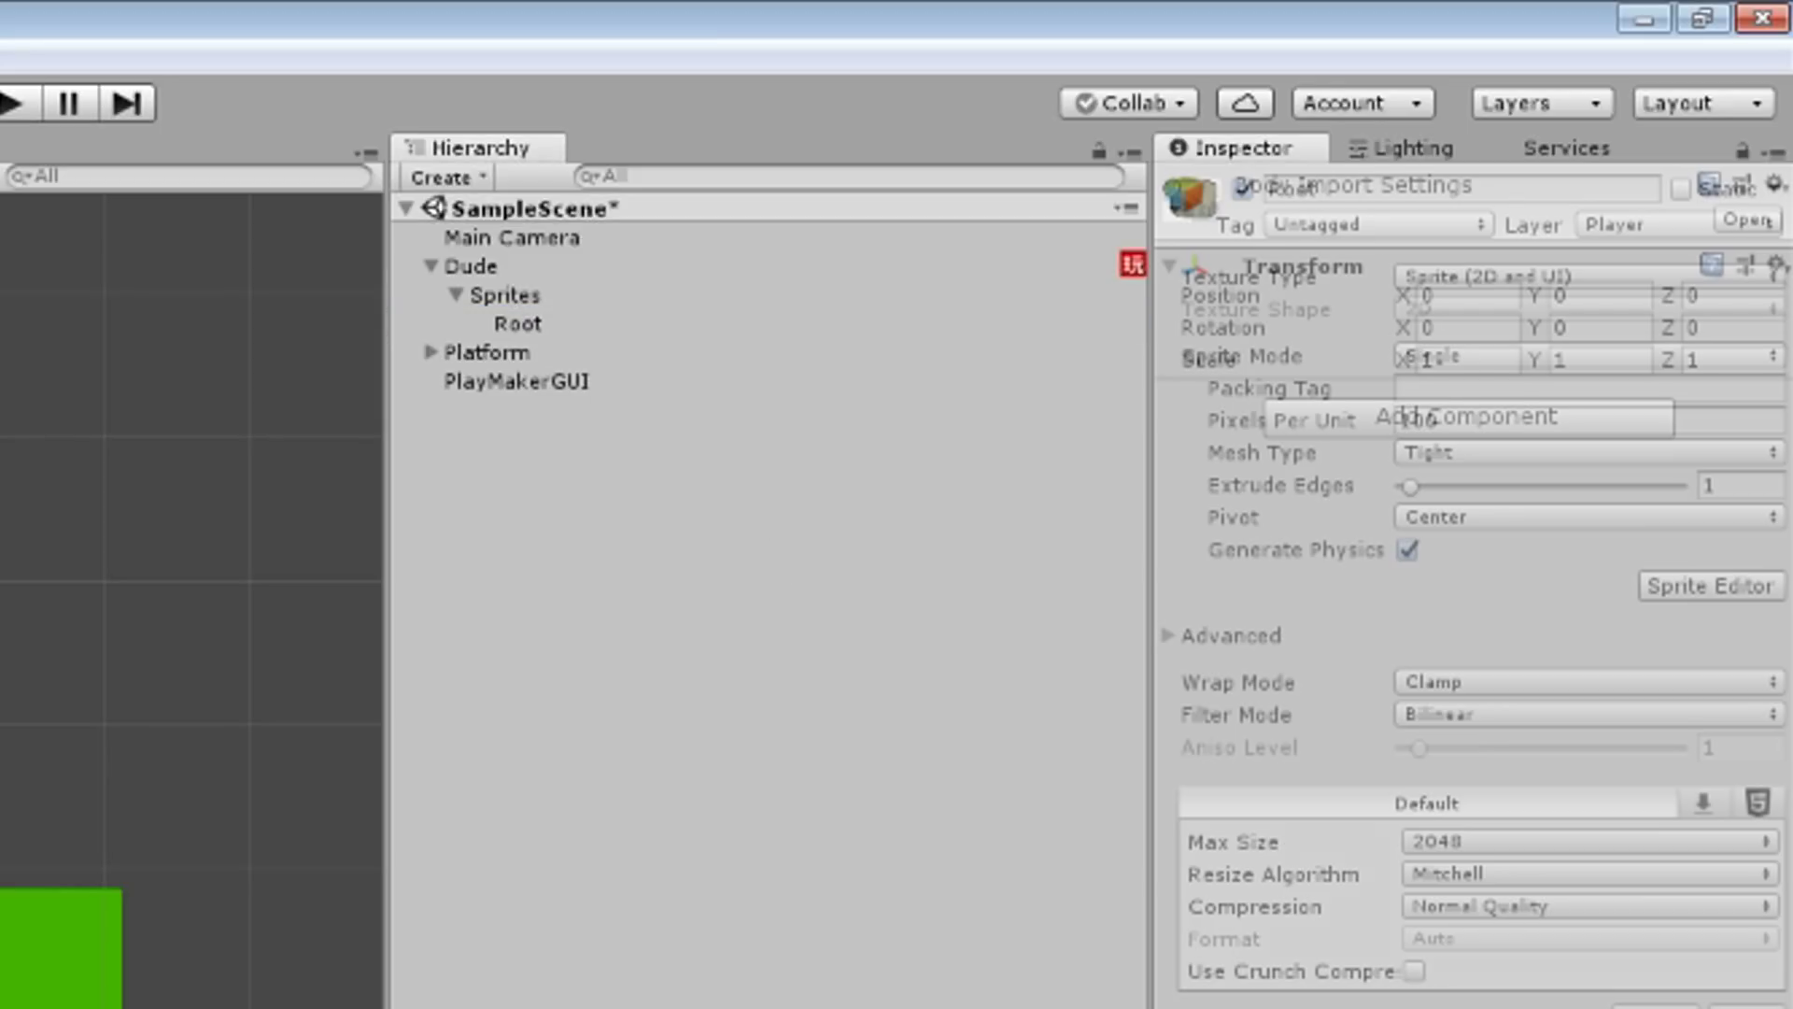
pyautogui.keyDown('shift'); pyautogui.click(1390, 772); pyautogui.keyUp('shift')
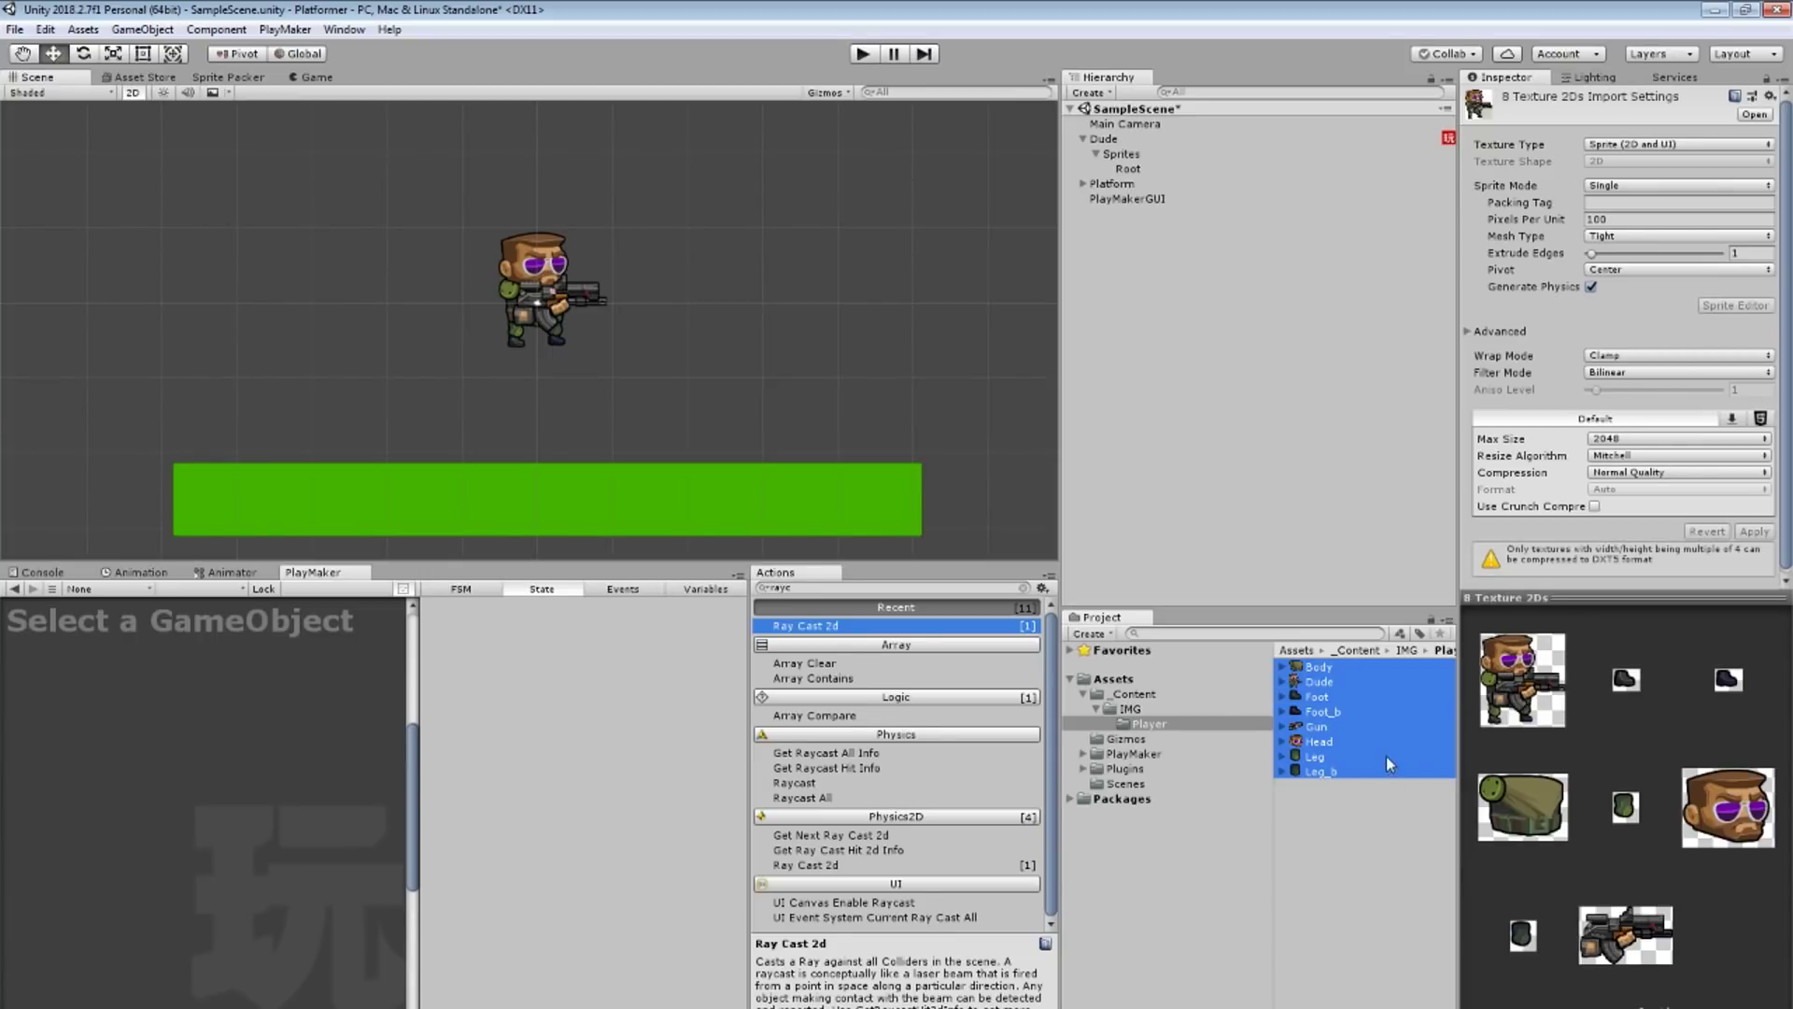
pyautogui.keyDown('ctrl'); pyautogui.click(1330, 683); pyautogui.keyUp('ctrl')
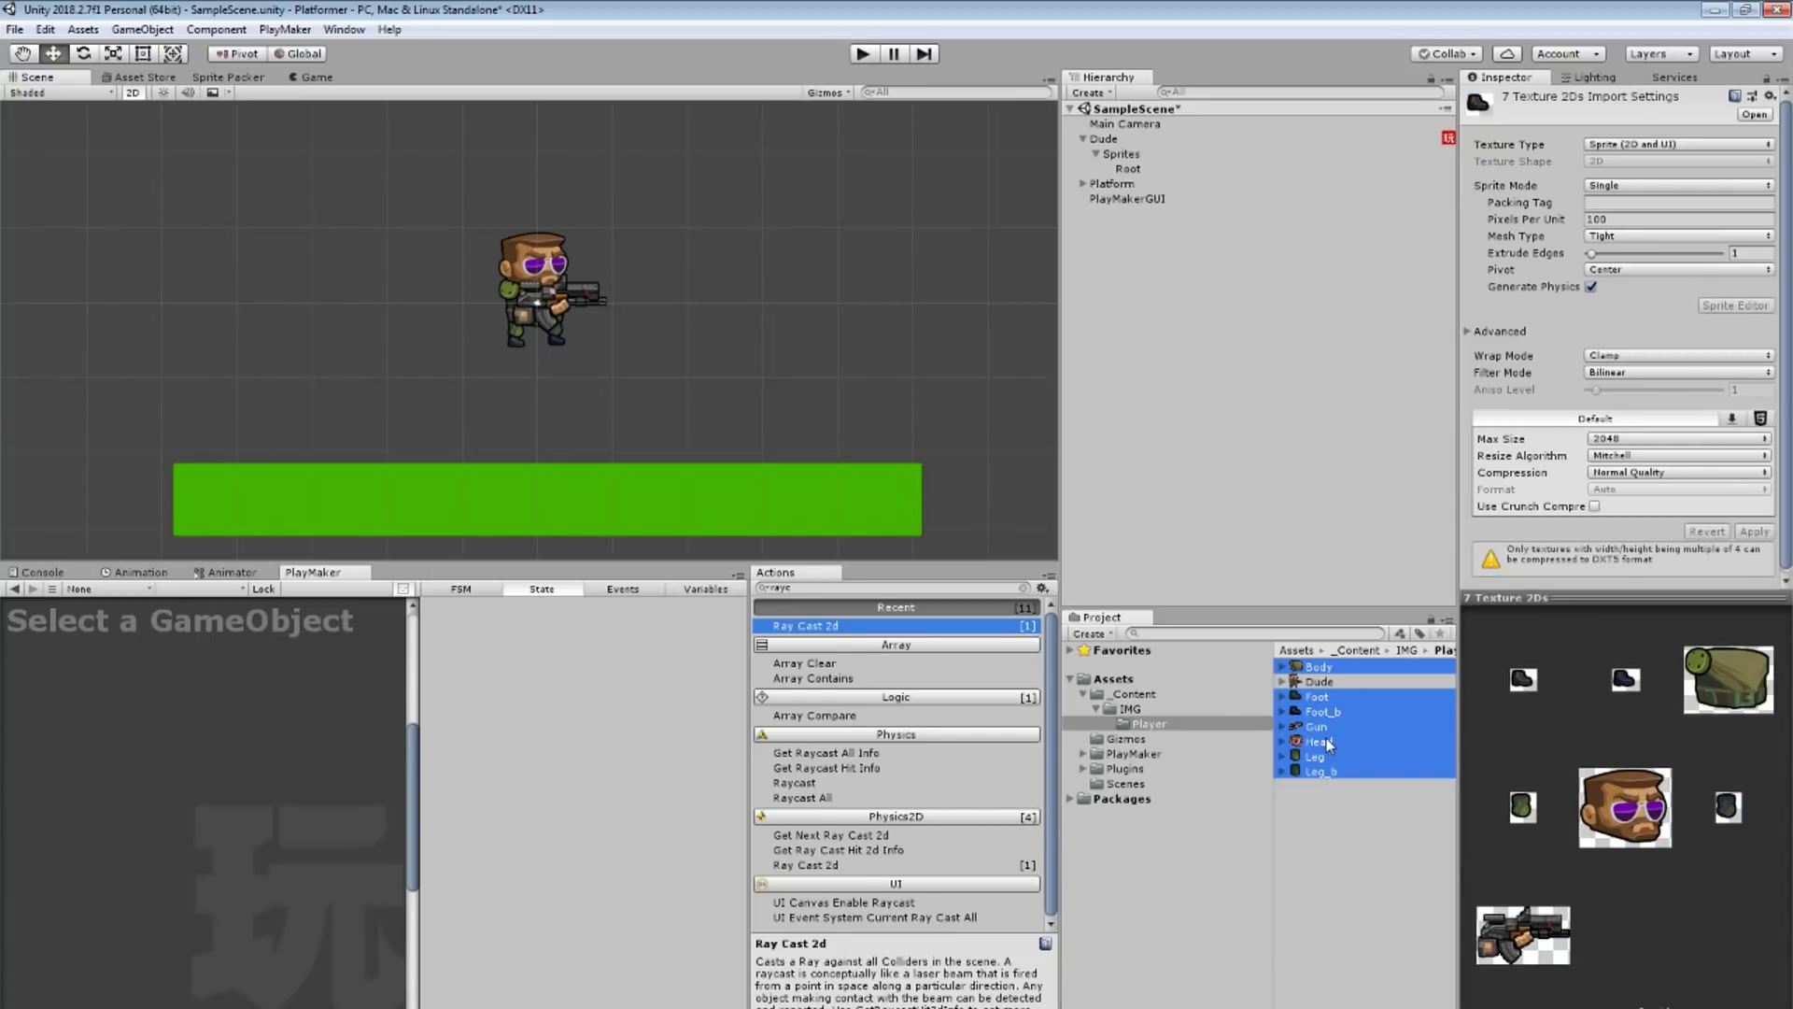
pyautogui.moveTo(1321, 742); pyautogui.dragTo(1141, 170)
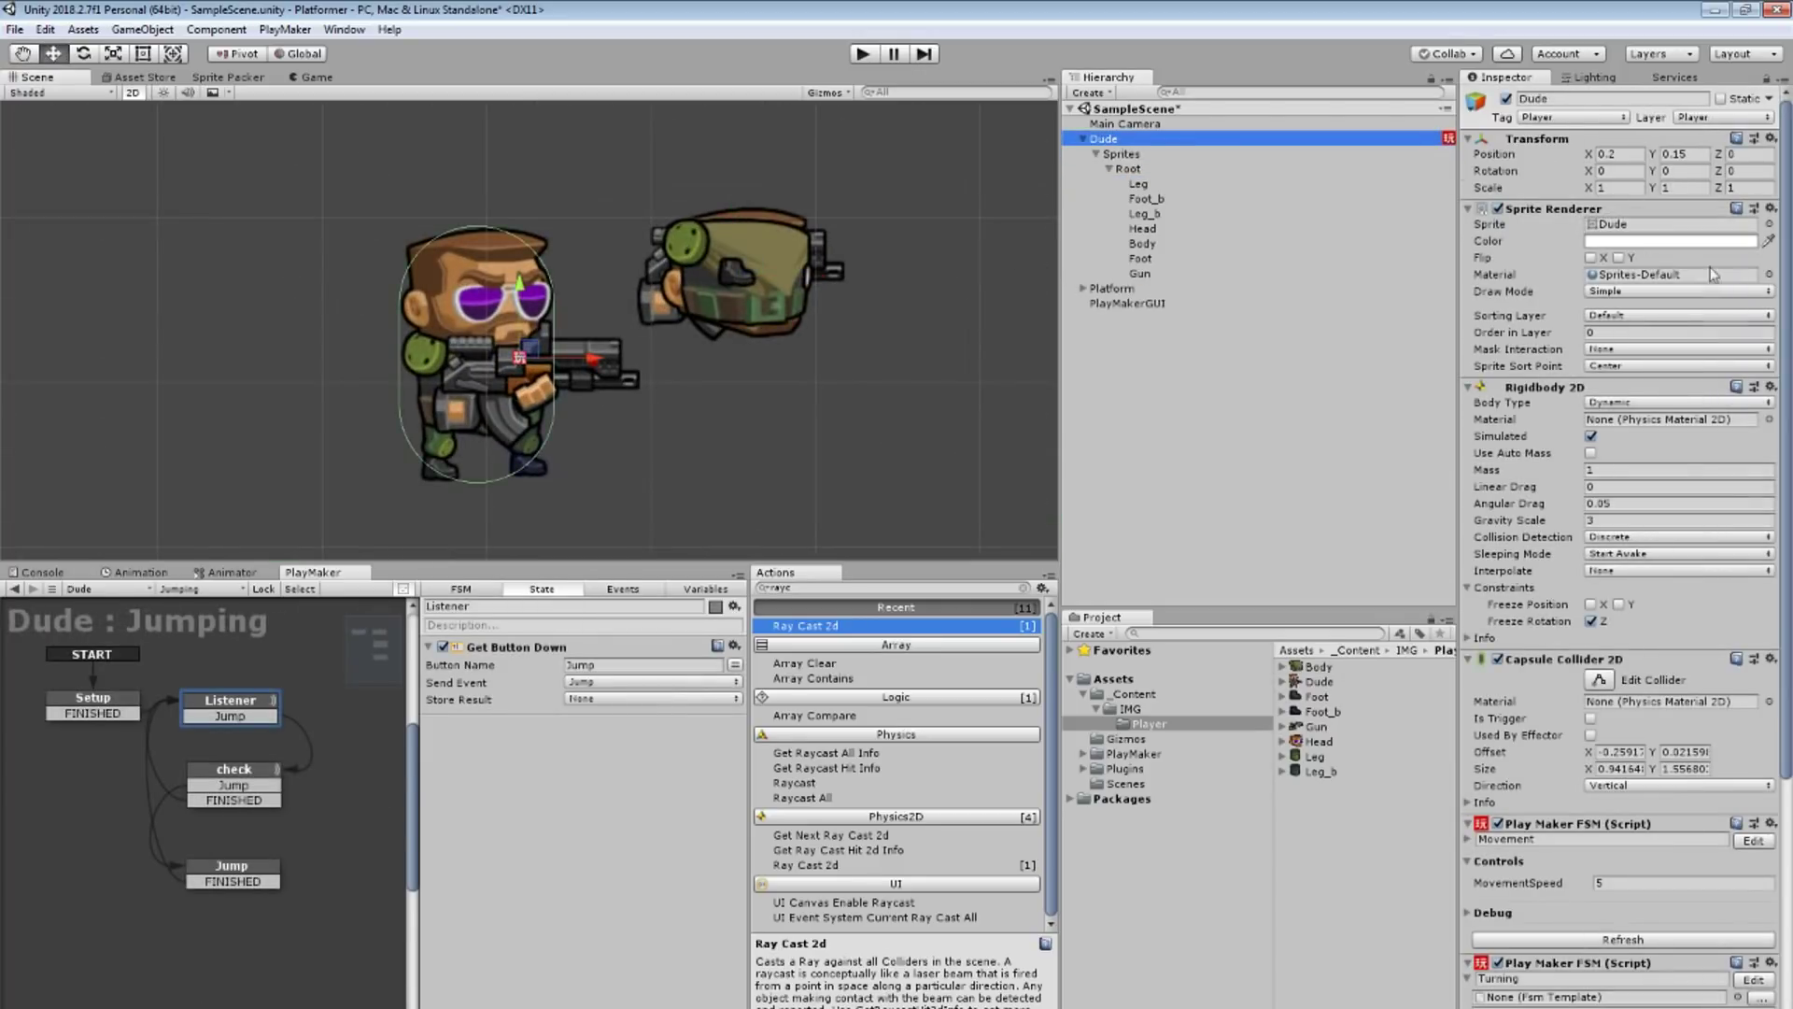
# Step: Lower the Dude sprite's colour alpha to 105 so it is semi-transparent
pyautogui.click(1634, 242)
pyautogui.click(1410, 638)
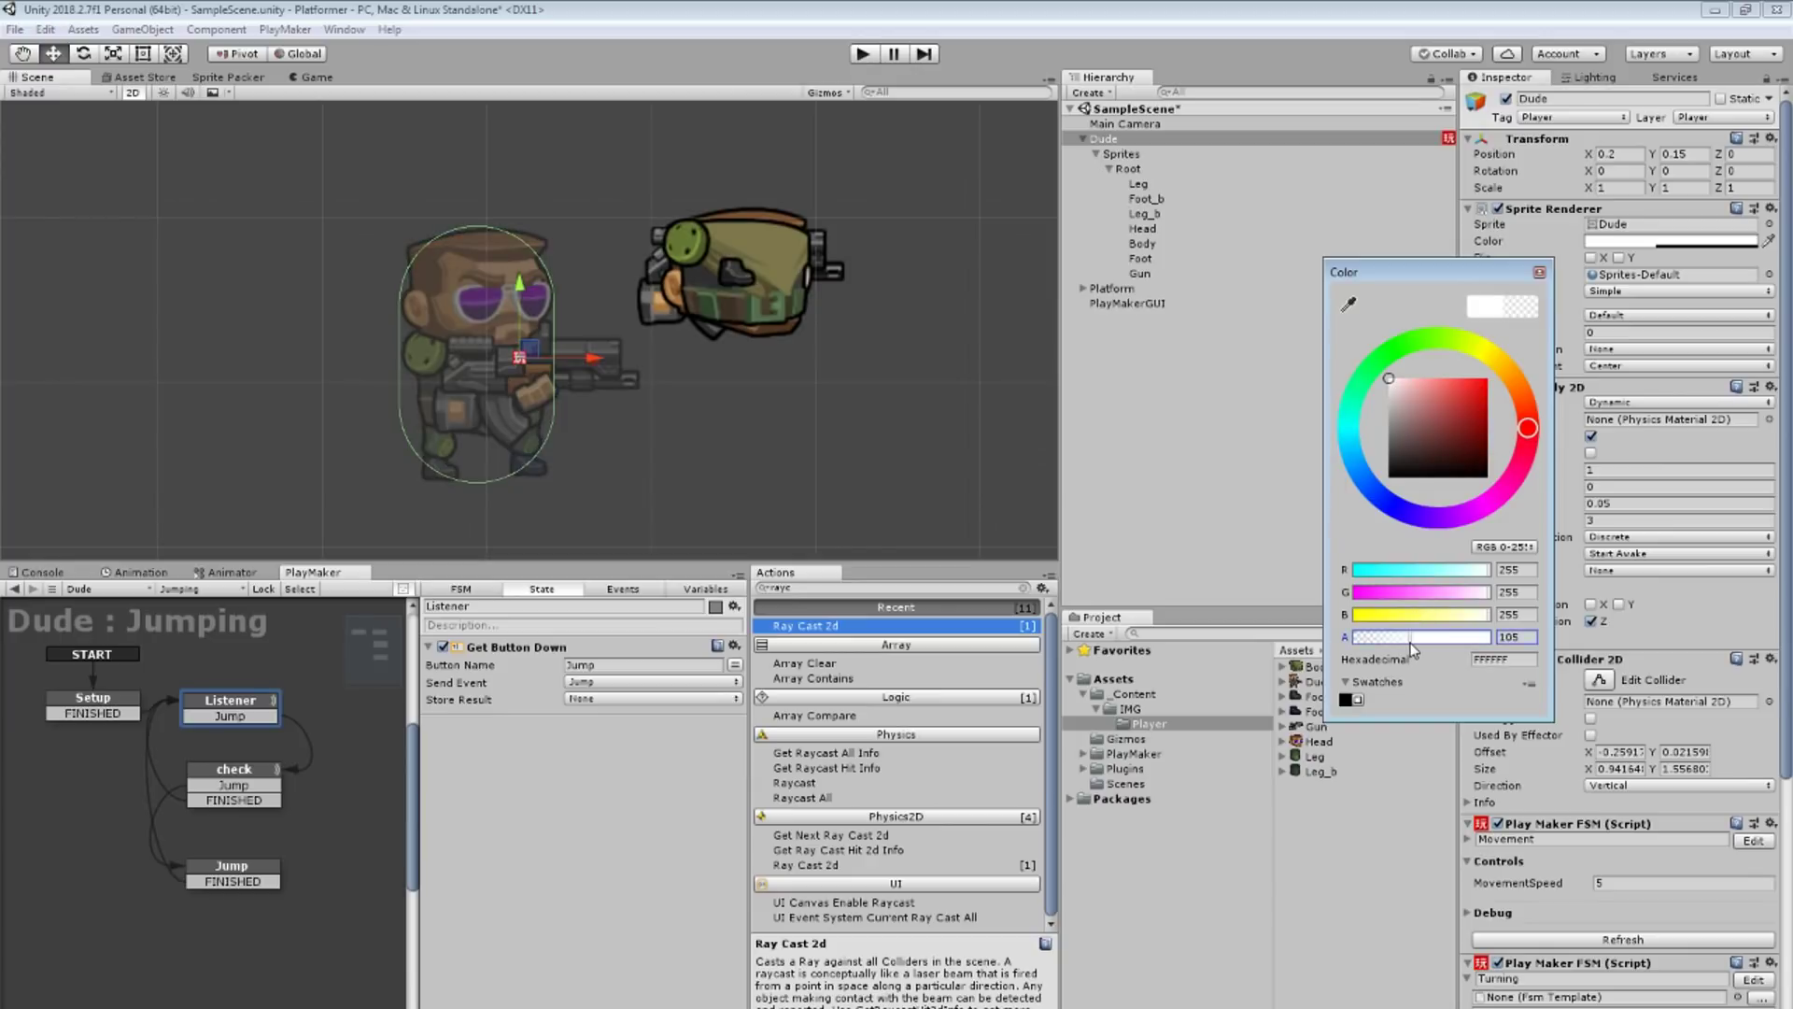
pyautogui.click(741, 277)
# Step: Give the body-part sprites layered Order in Layer values, setting Head to 5
pyautogui.click(741, 278)
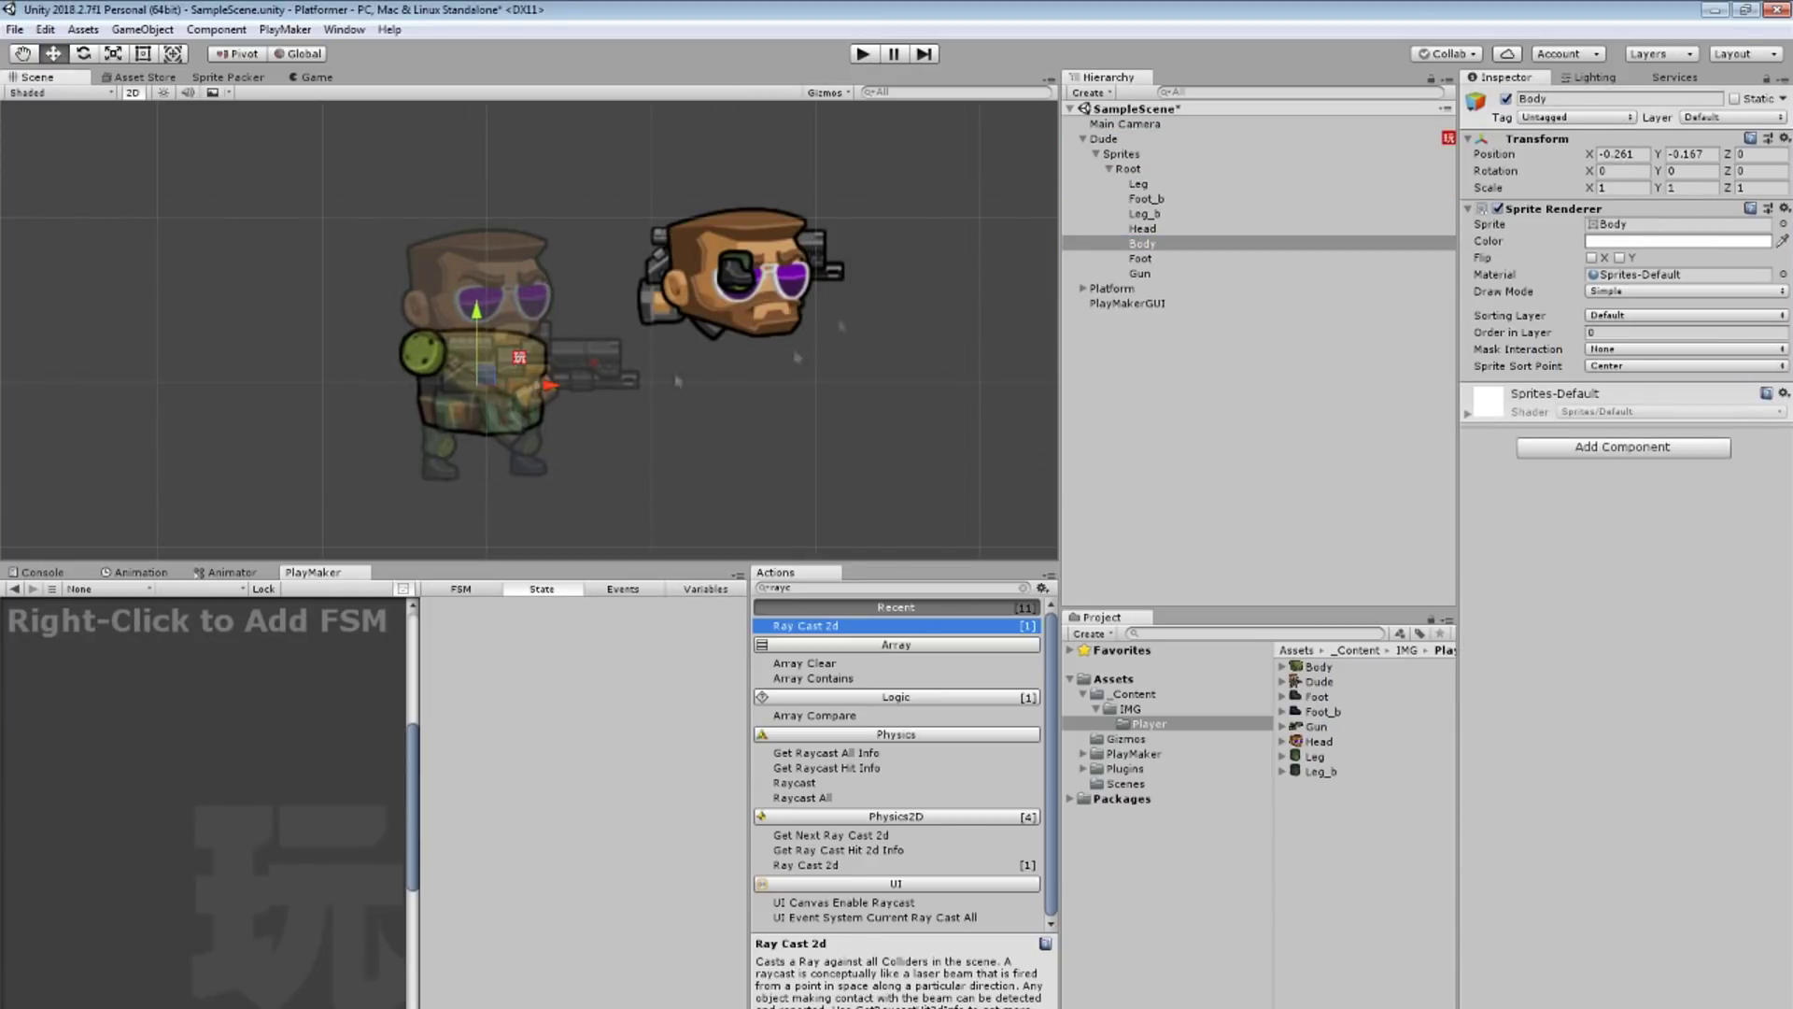
pyautogui.click(740, 277)
pyautogui.hotkey('ctrl', 'z')
pyautogui.click(1158, 213)
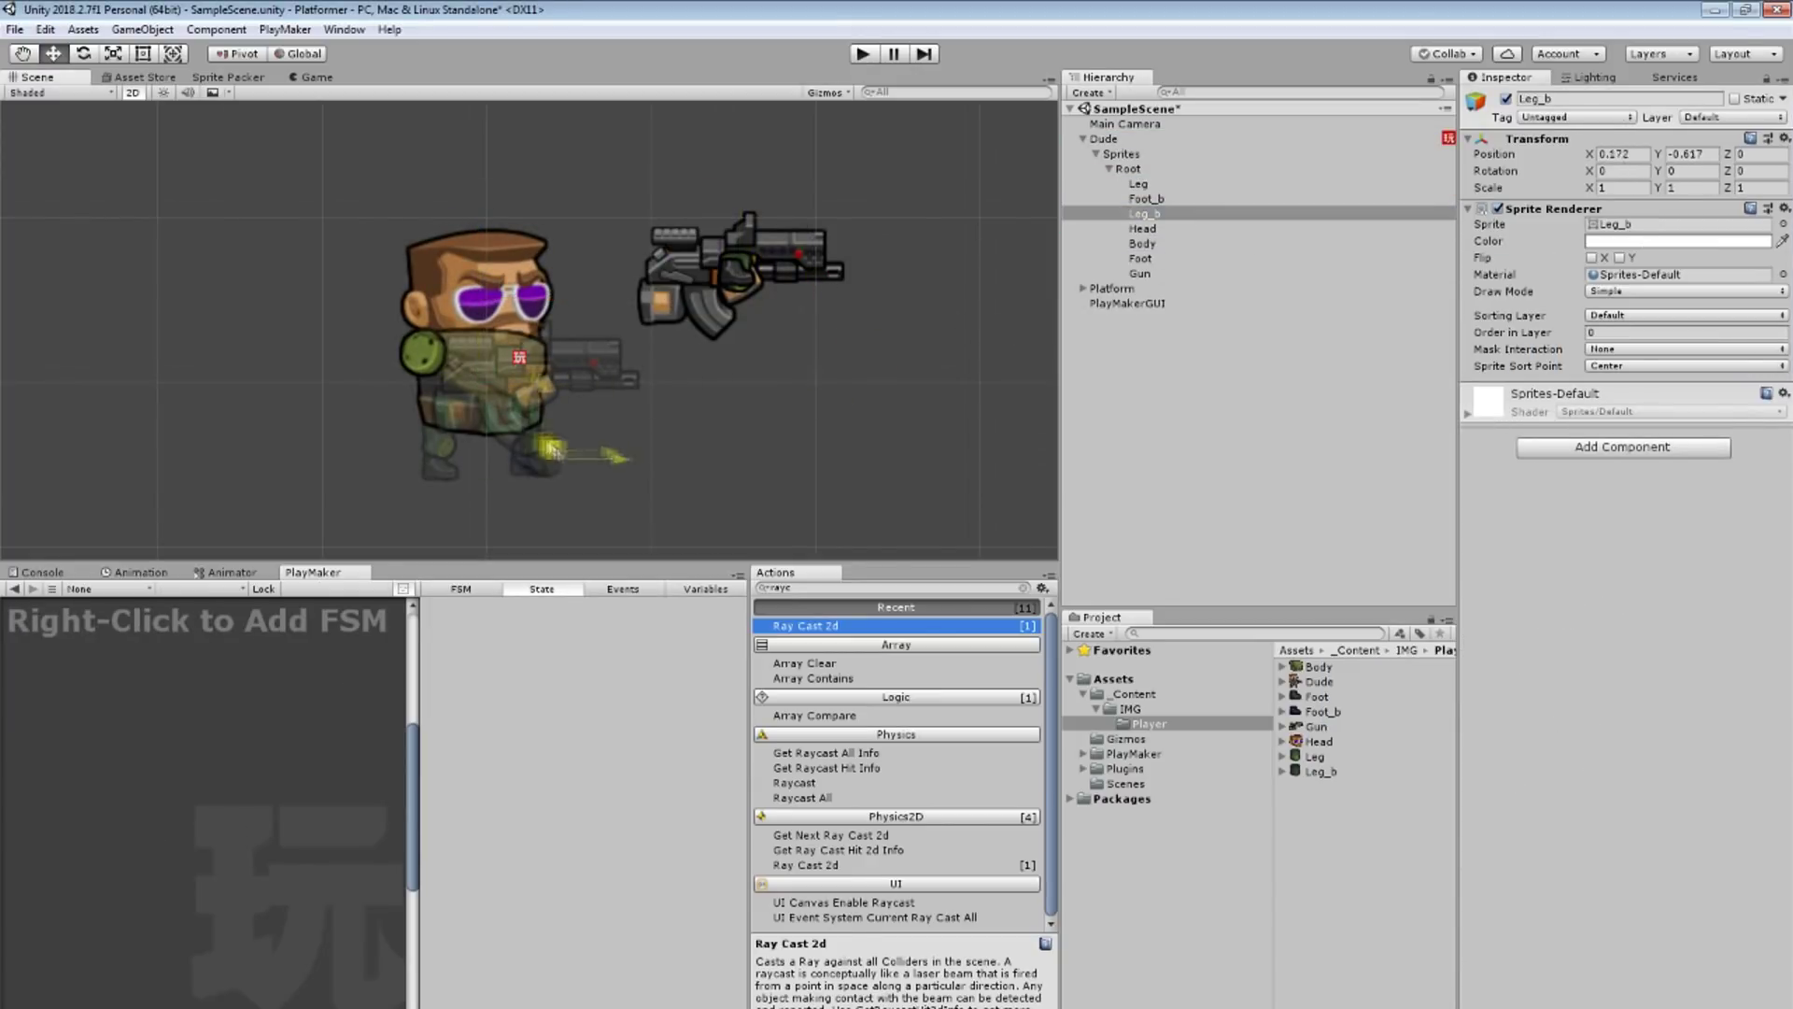
pyautogui.click(1157, 200)
pyautogui.hotkey('ctrl', 'z')
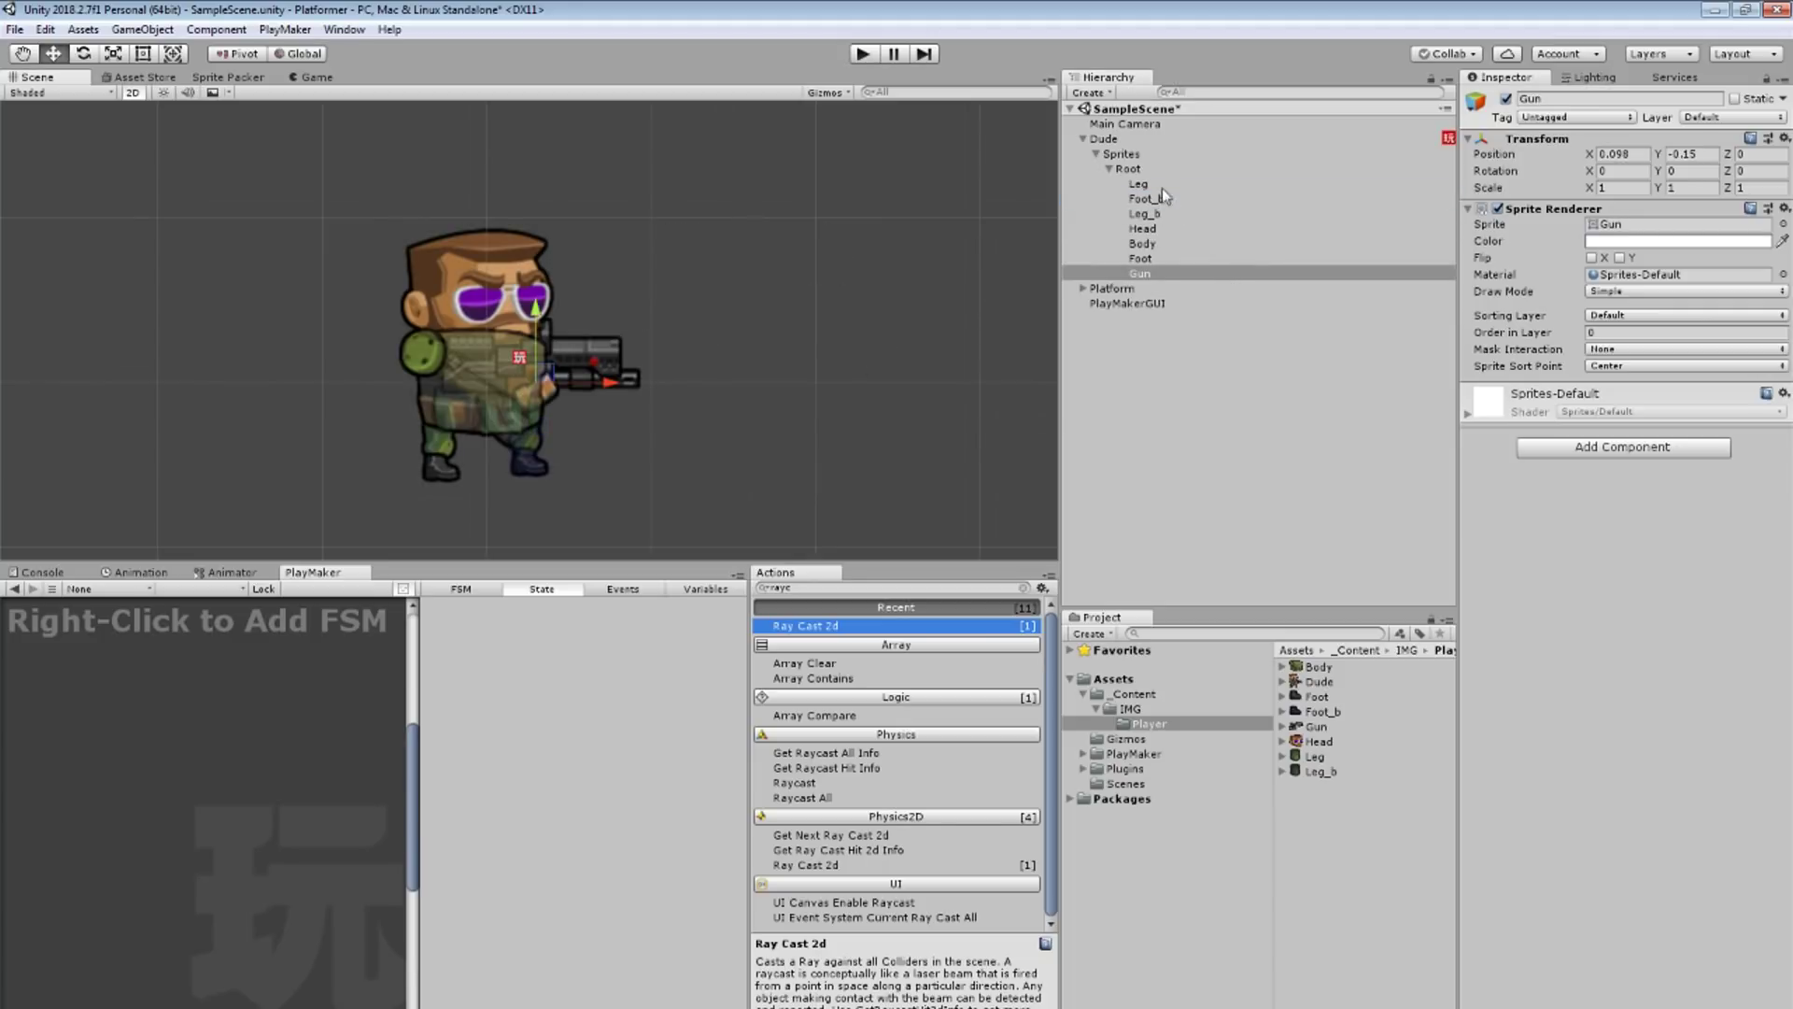
pyautogui.click(1162, 187)
pyautogui.click(1179, 245)
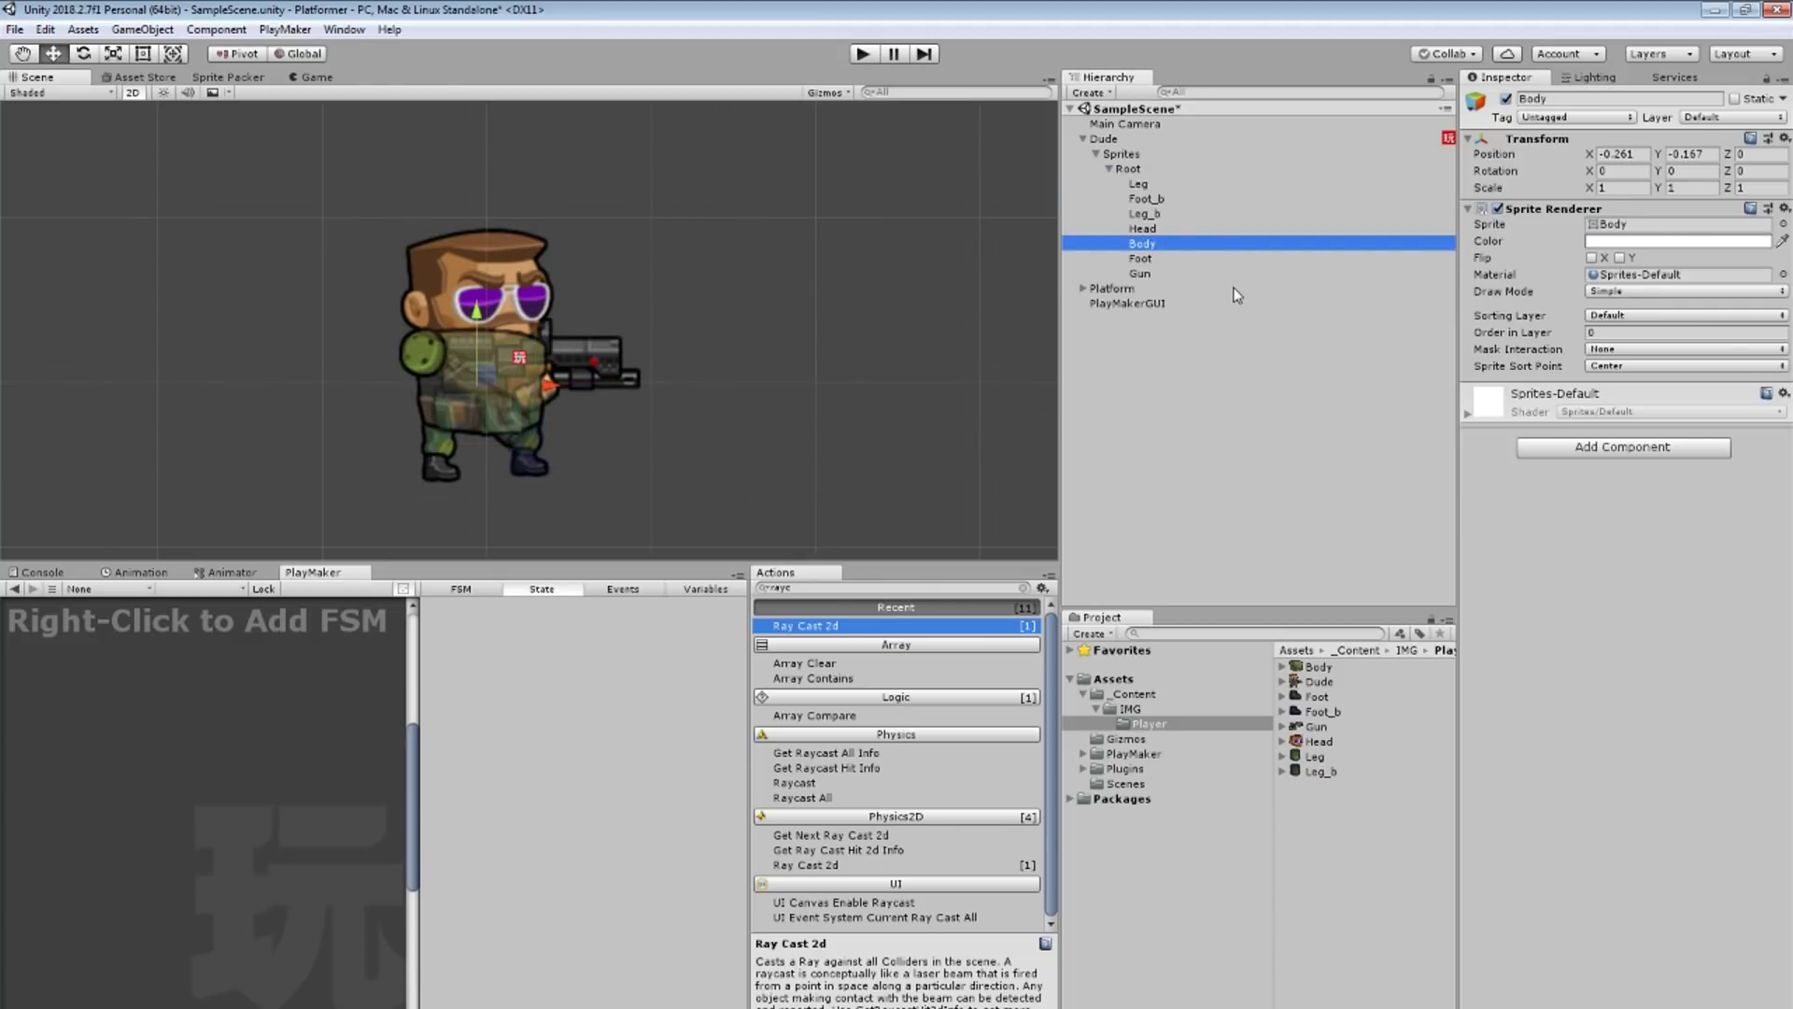
pyautogui.click(1635, 332)
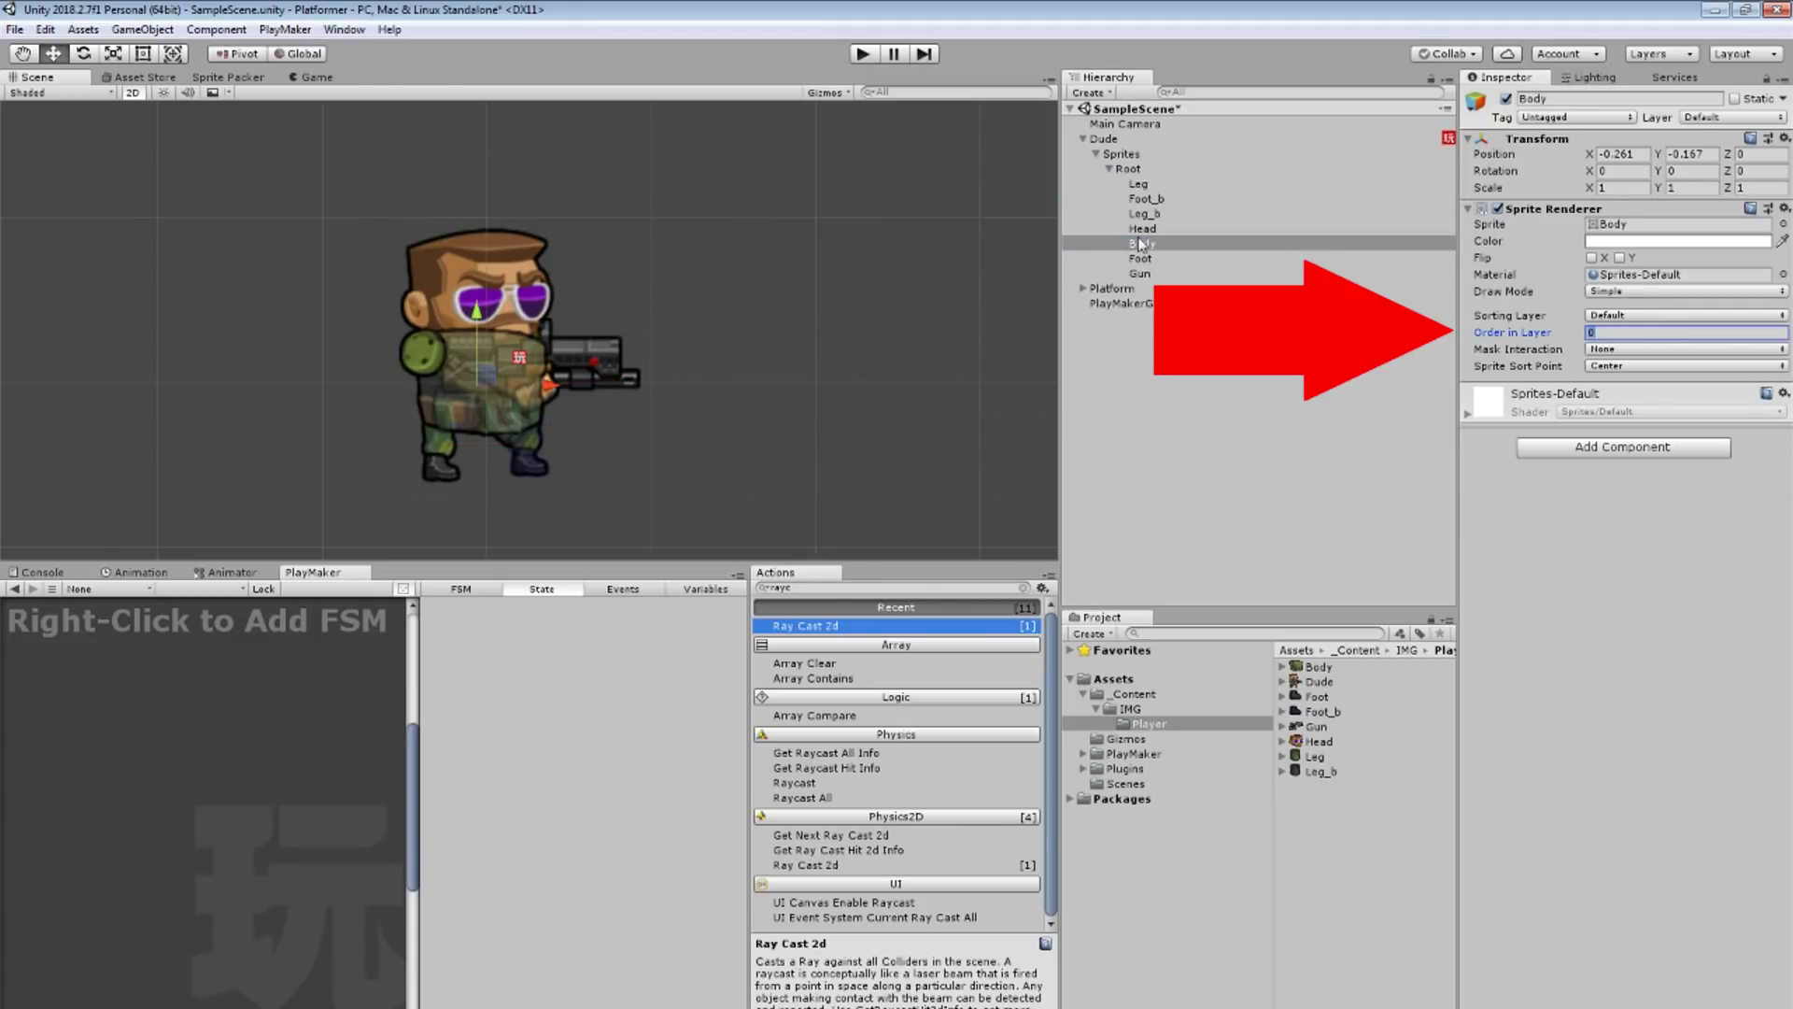
pyautogui.click(1156, 229)
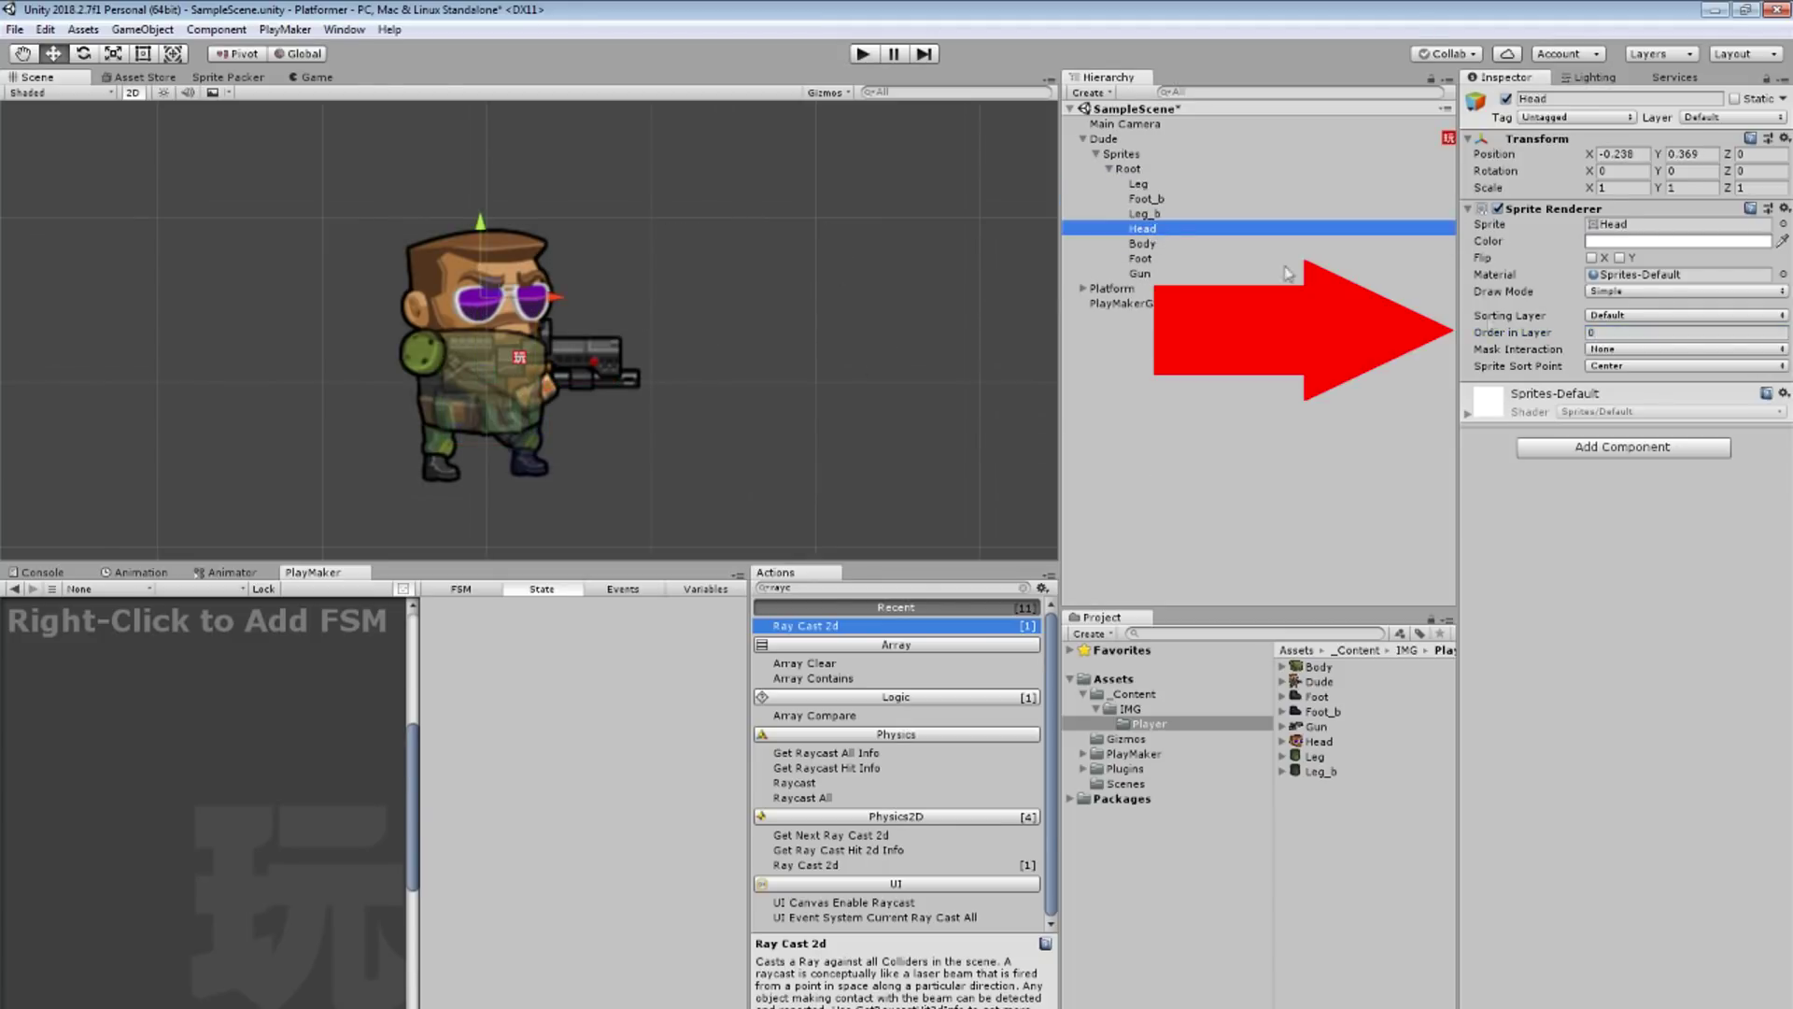
pyautogui.click(1636, 332)
pyautogui.write('5')
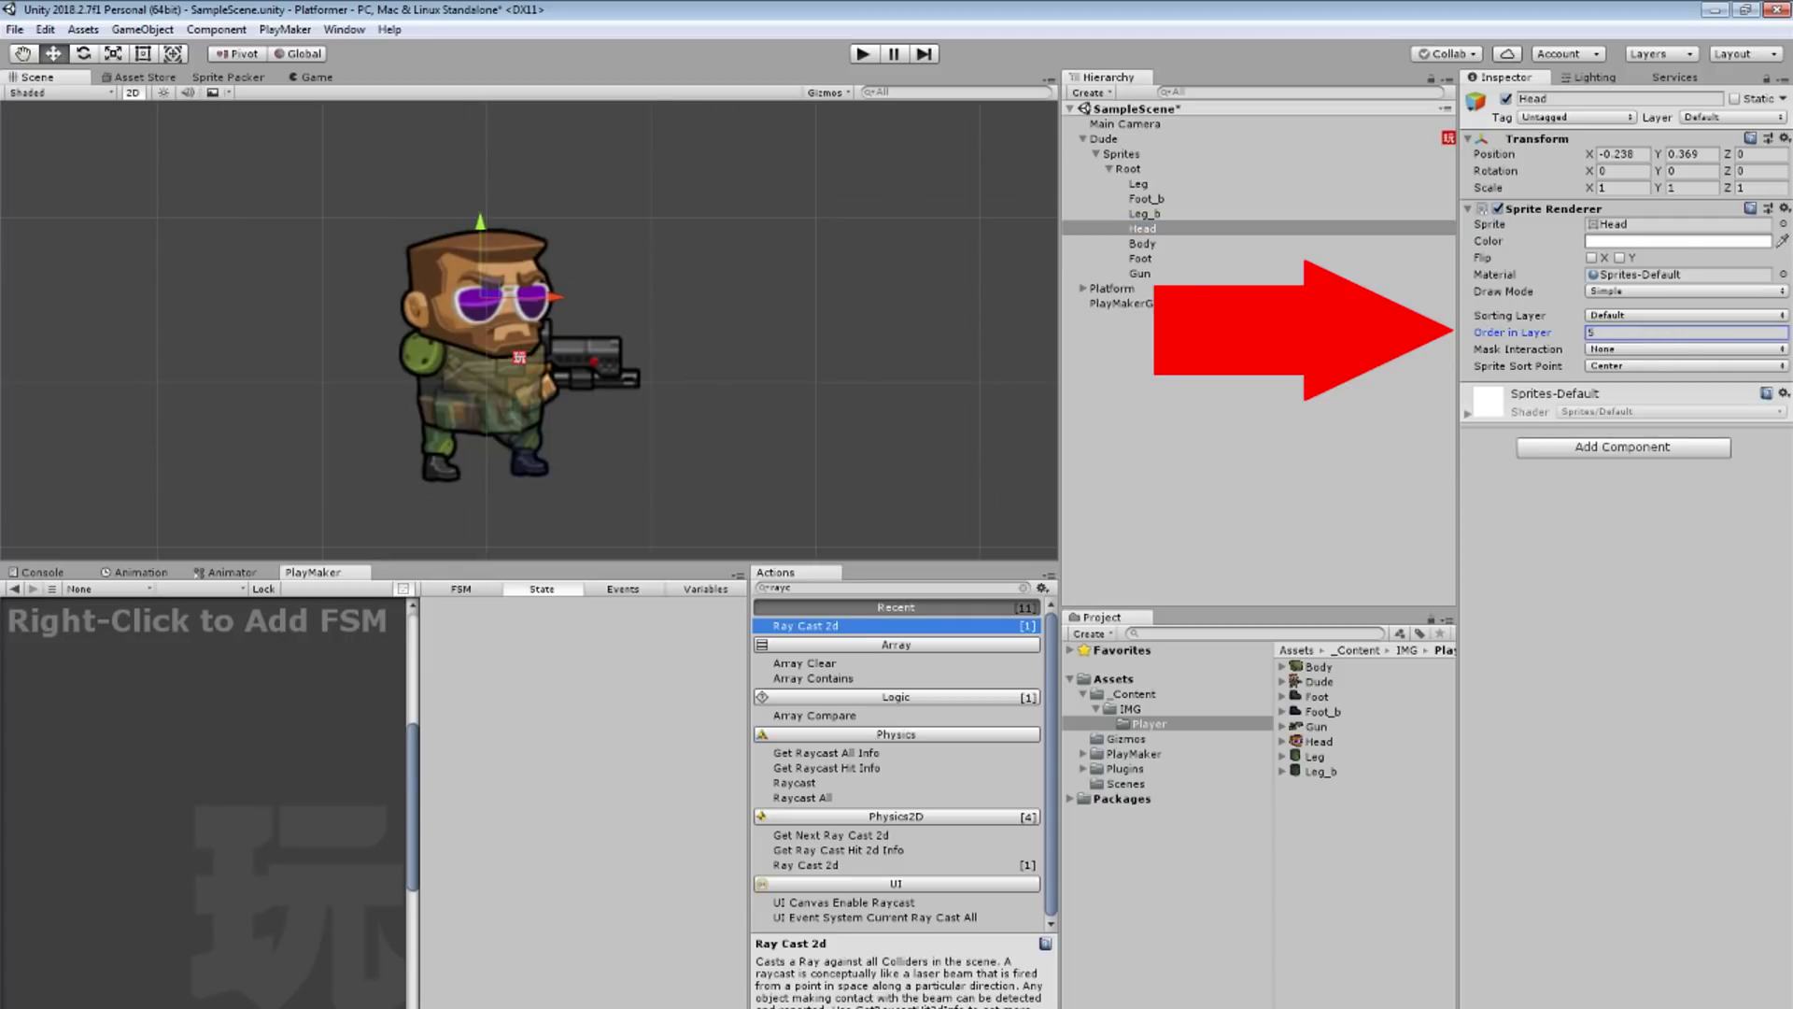
# Step: Move Head and Gun under Body, and Body under Root, in the hierarchy
pyautogui.click(1147, 199)
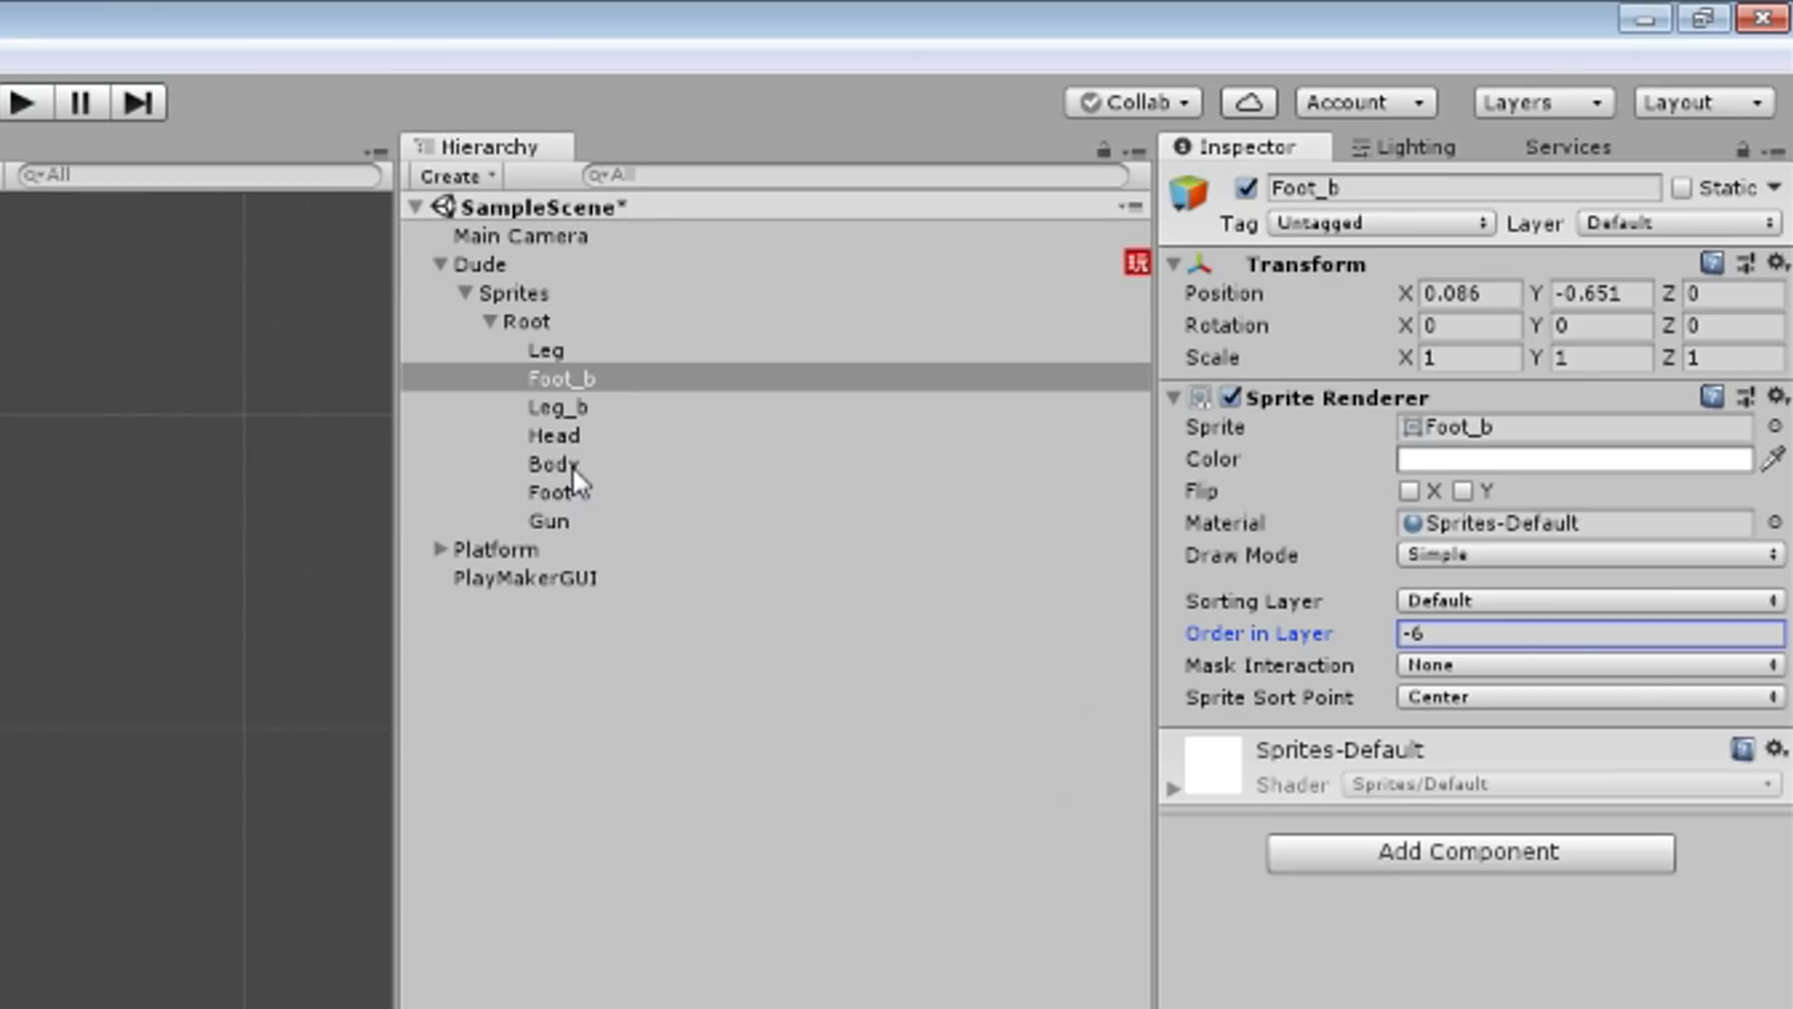
pyautogui.moveTo(1154, 227); pyautogui.dragTo(1156, 247)
pyautogui.moveTo(581, 472)
pyautogui.mouseDown()
pyautogui.moveTo(586, 353)
pyautogui.moveTo(581, 439)
pyautogui.moveTo(584, 355)
pyautogui.moveTo(588, 392)
pyautogui.mouseUp()
pyautogui.click(515, 407)
pyautogui.click(515, 352)
pyautogui.click(565, 435)
pyautogui.click(560, 463)
pyautogui.click(560, 352)
# Step: Create an empty child object under Body named Weapon
pyautogui.rightClick(560, 352)
pyautogui.click(775, 654)
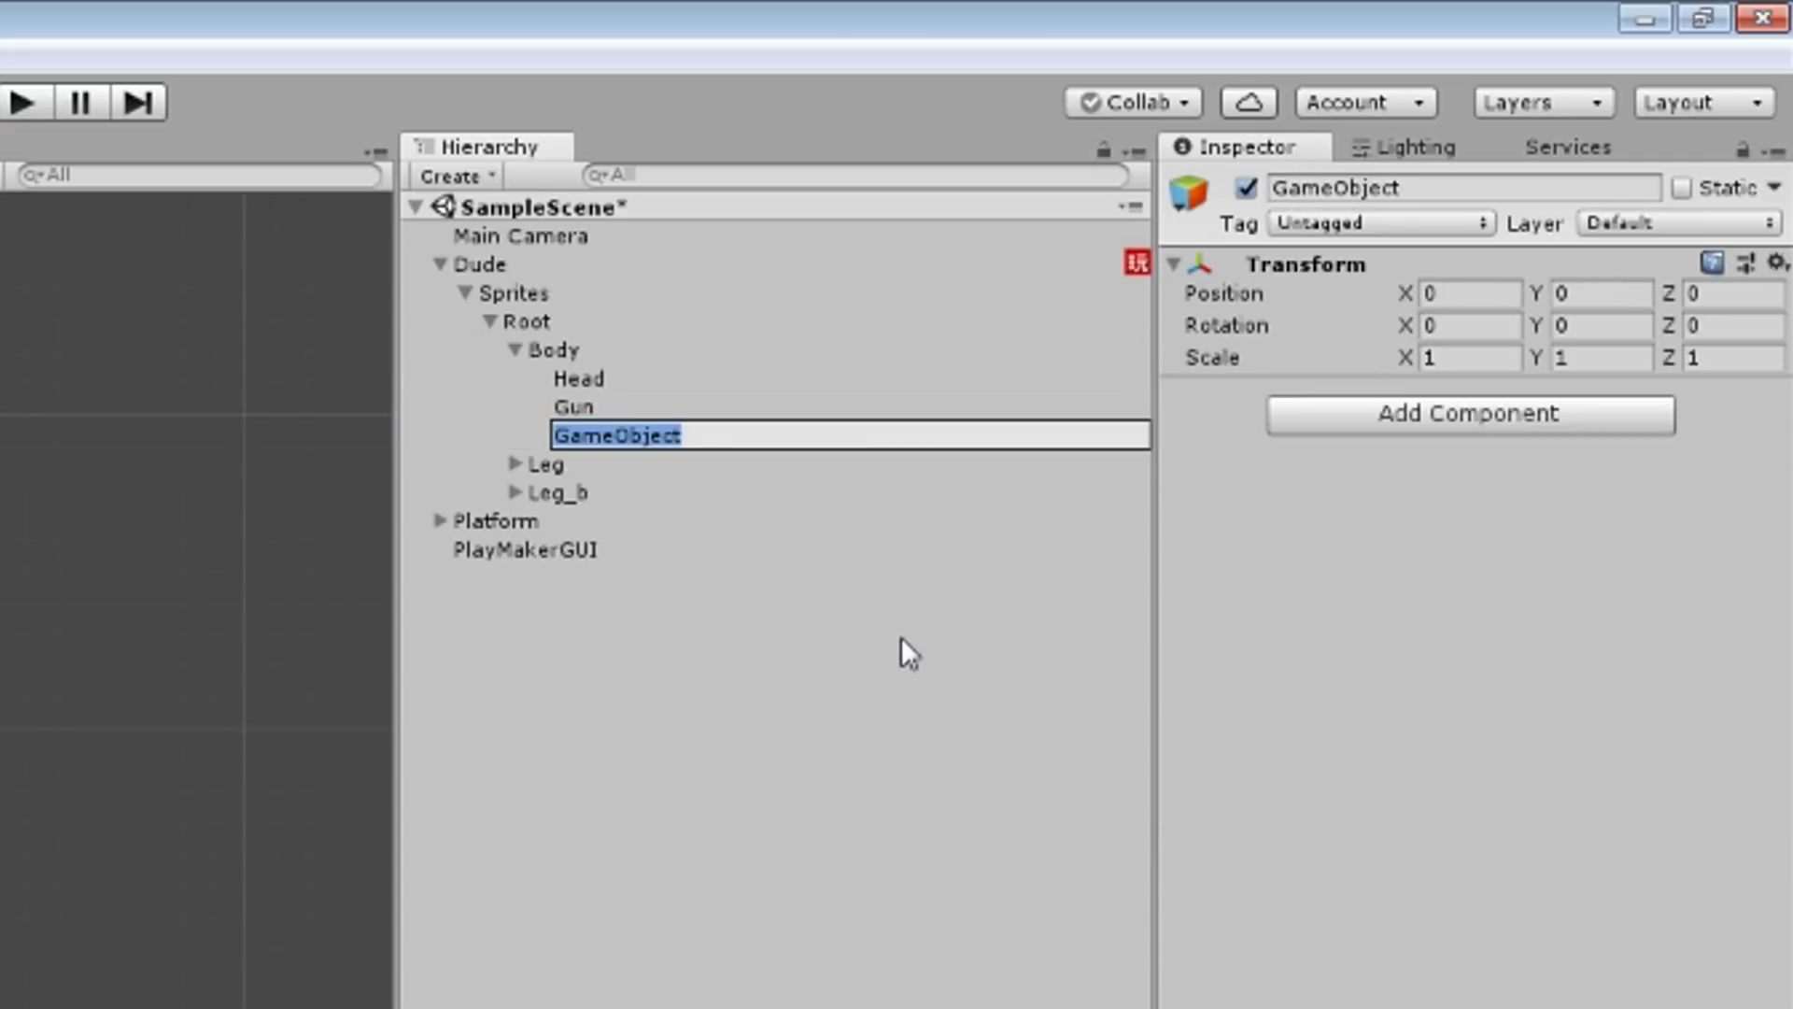
pyautogui.write('Weapon')
pyautogui.press('Return')
# Step: Move the Gun sprite into Weapon and rename it GunSprite
pyautogui.moveTo(561, 407)
pyautogui.mouseDown()
pyautogui.moveTo(651, 458)
pyautogui.moveTo(650, 435)
pyautogui.mouseUp()
pyautogui.click(715, 453)
pyautogui.click(711, 435)
pyautogui.press('F2')
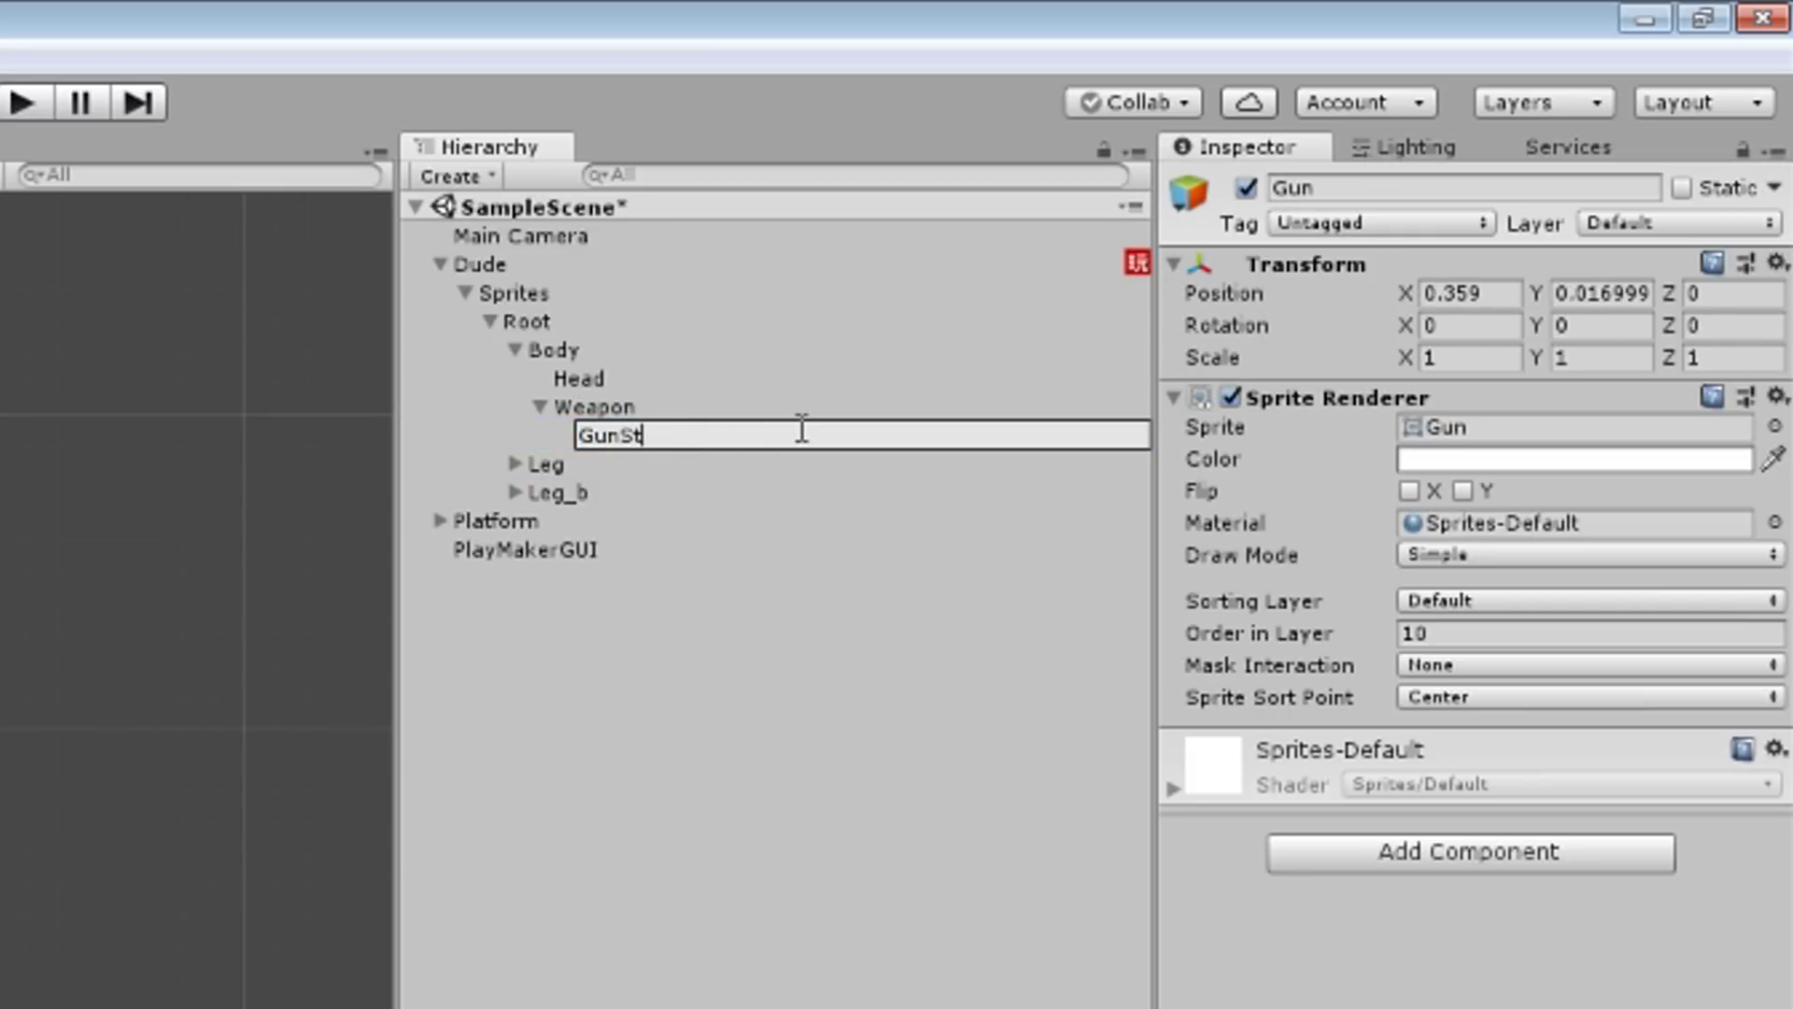
pyautogui.write('prite')
pyautogui.press('Return')
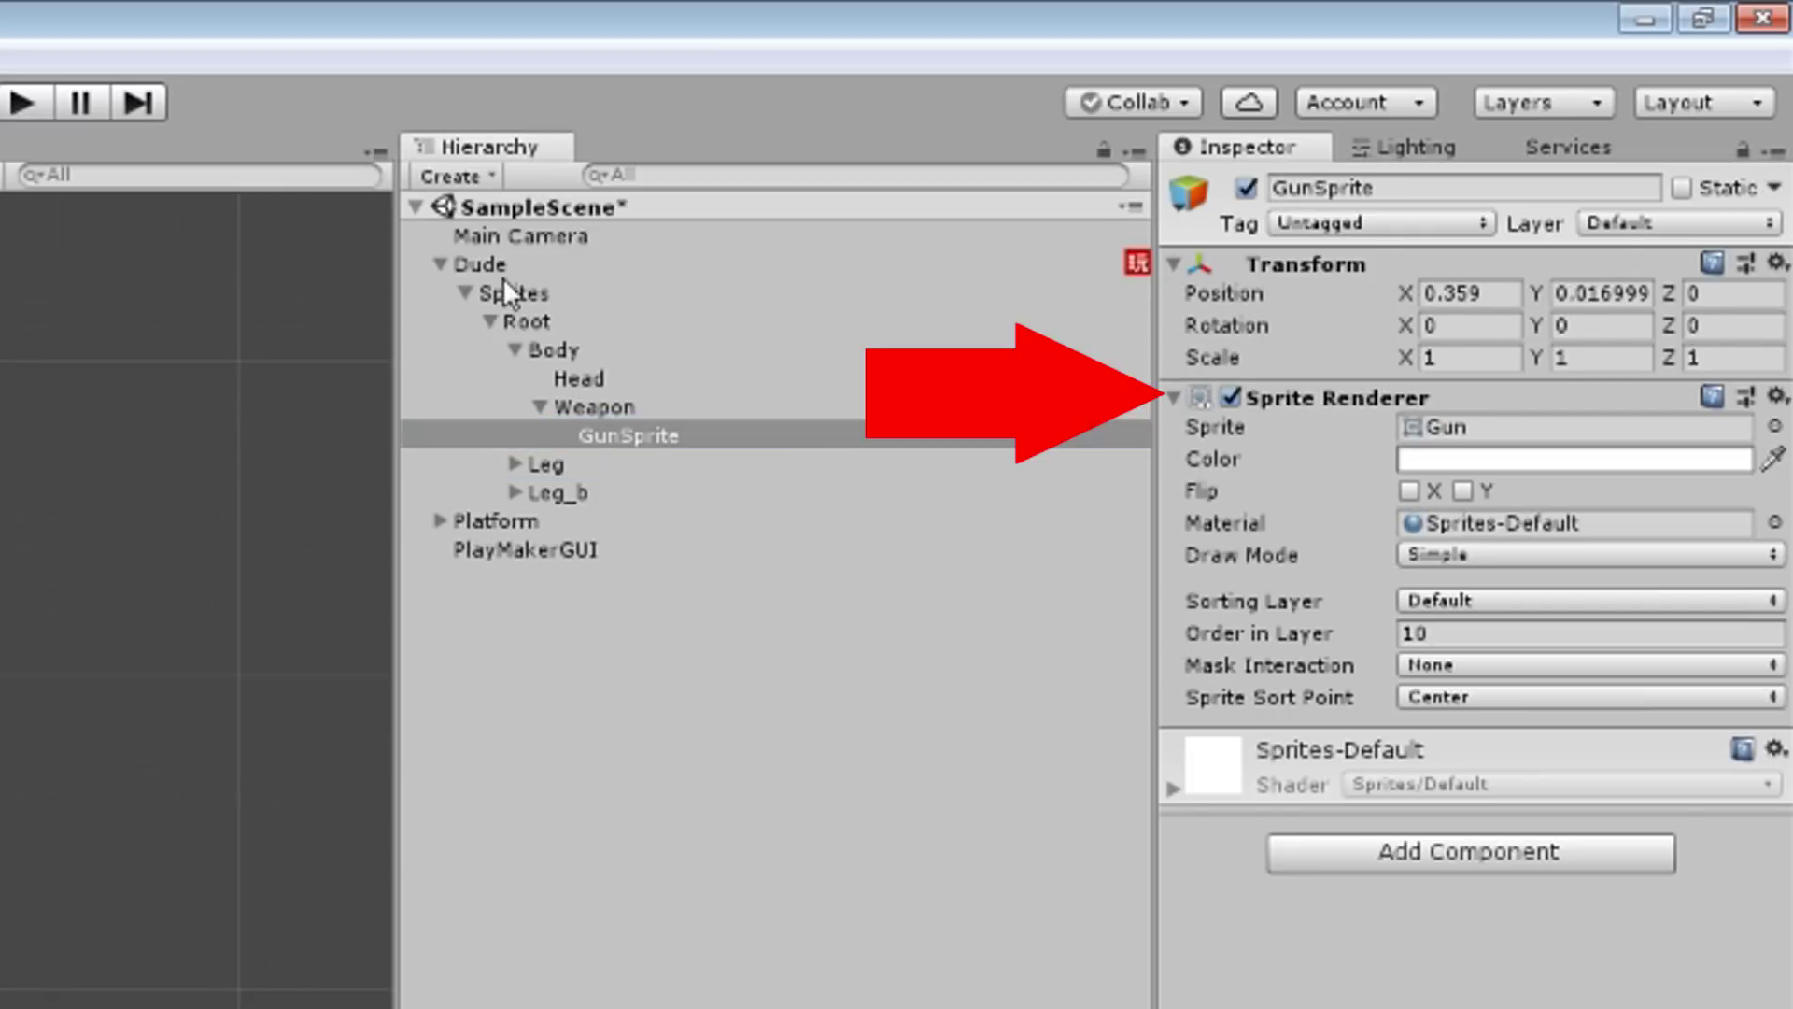
# Step: Remove the Sprite Renderer component from the Dude object
pyautogui.click(497, 262)
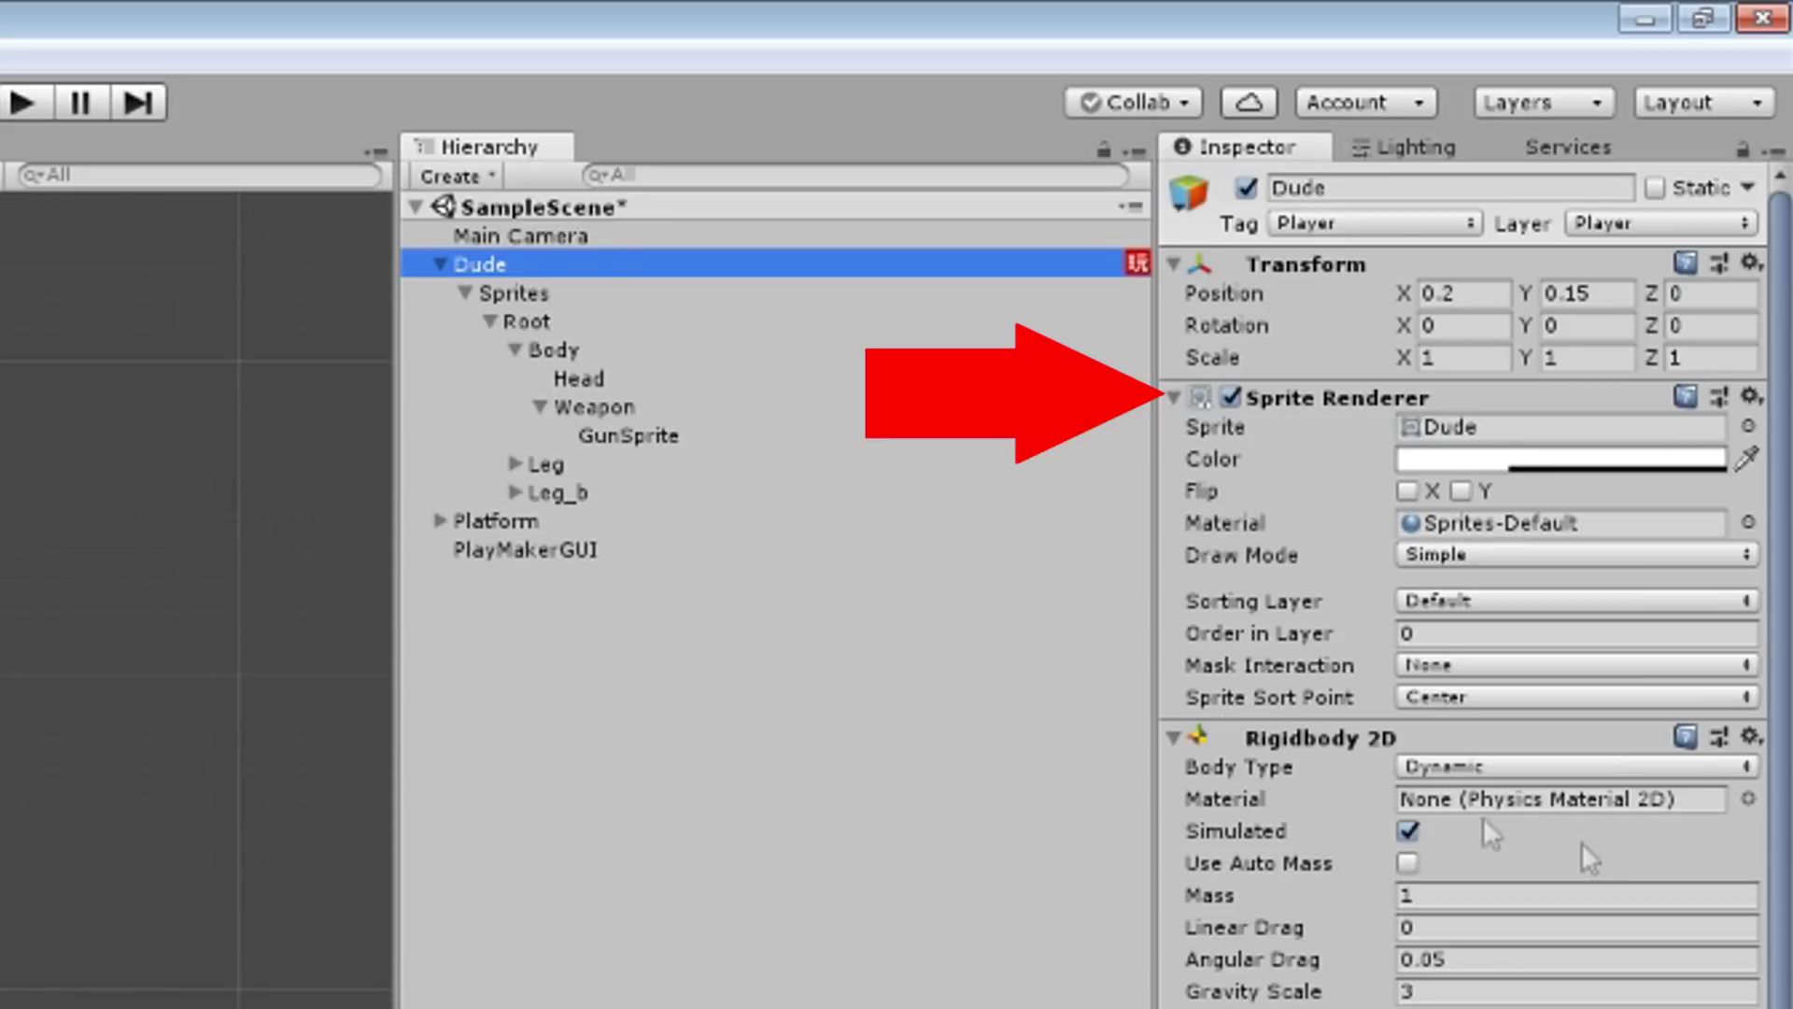
pyautogui.click(1751, 396)
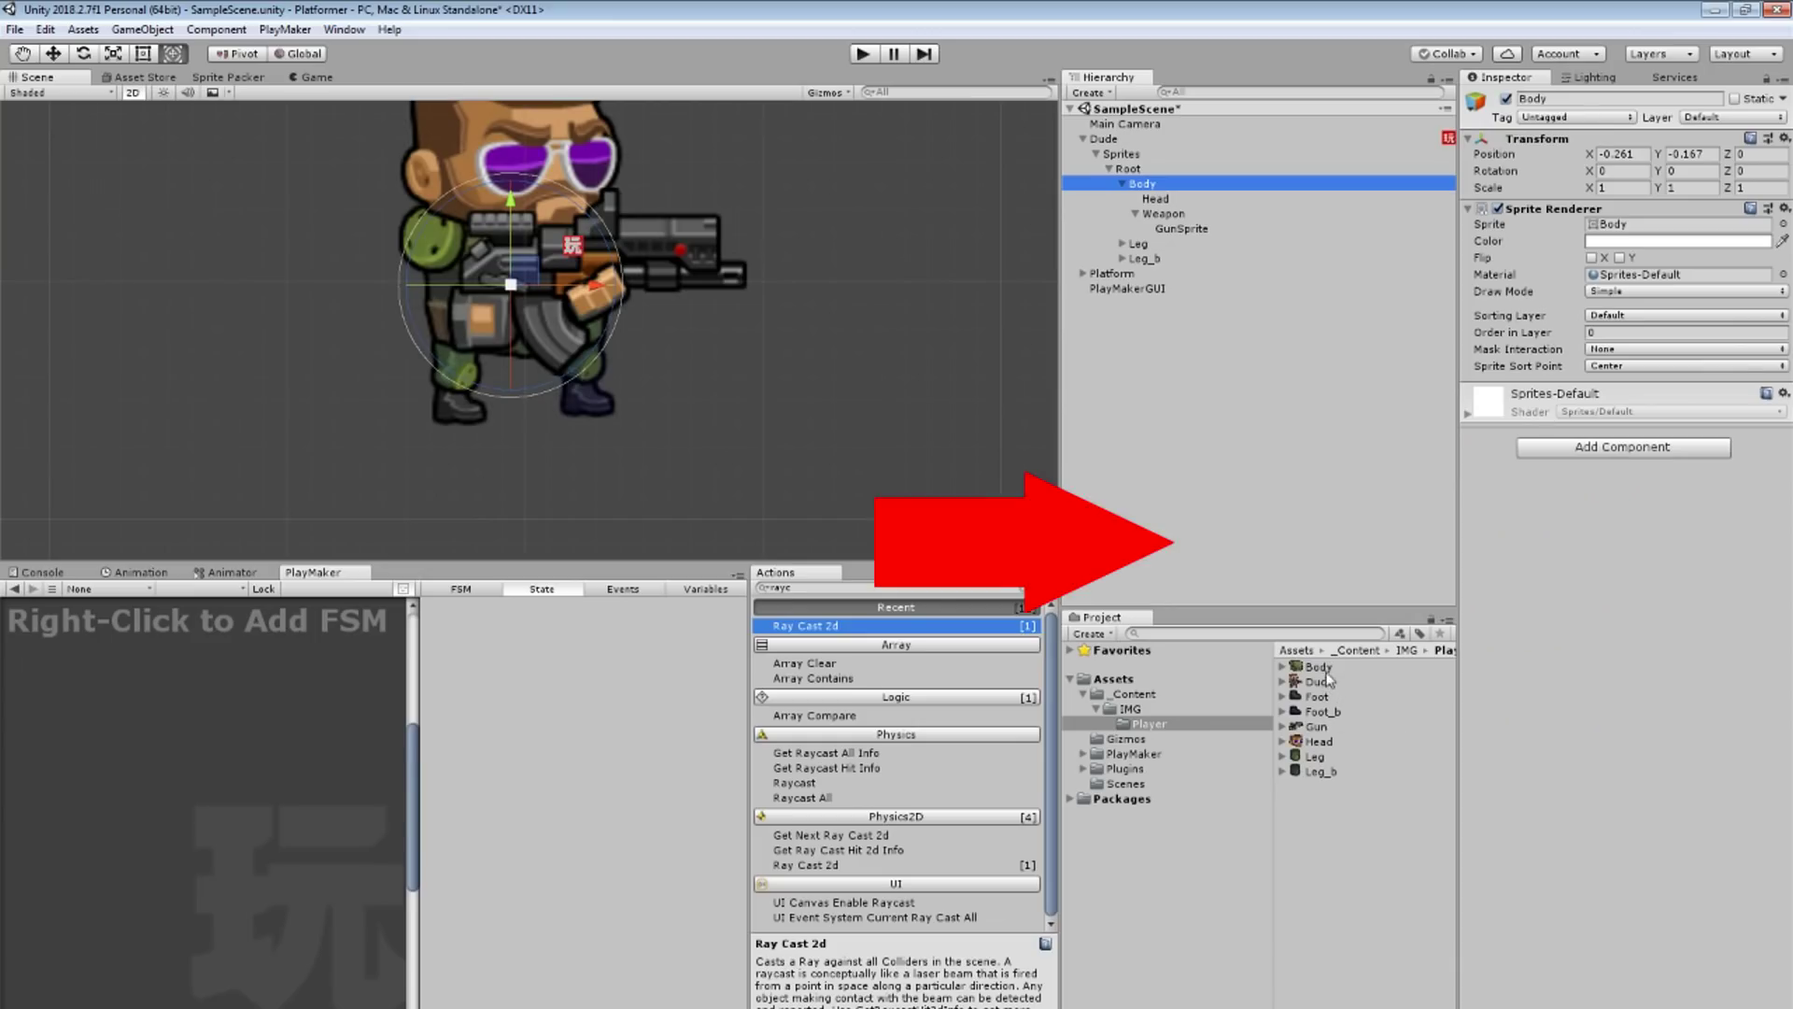
pyautogui.click(1319, 666)
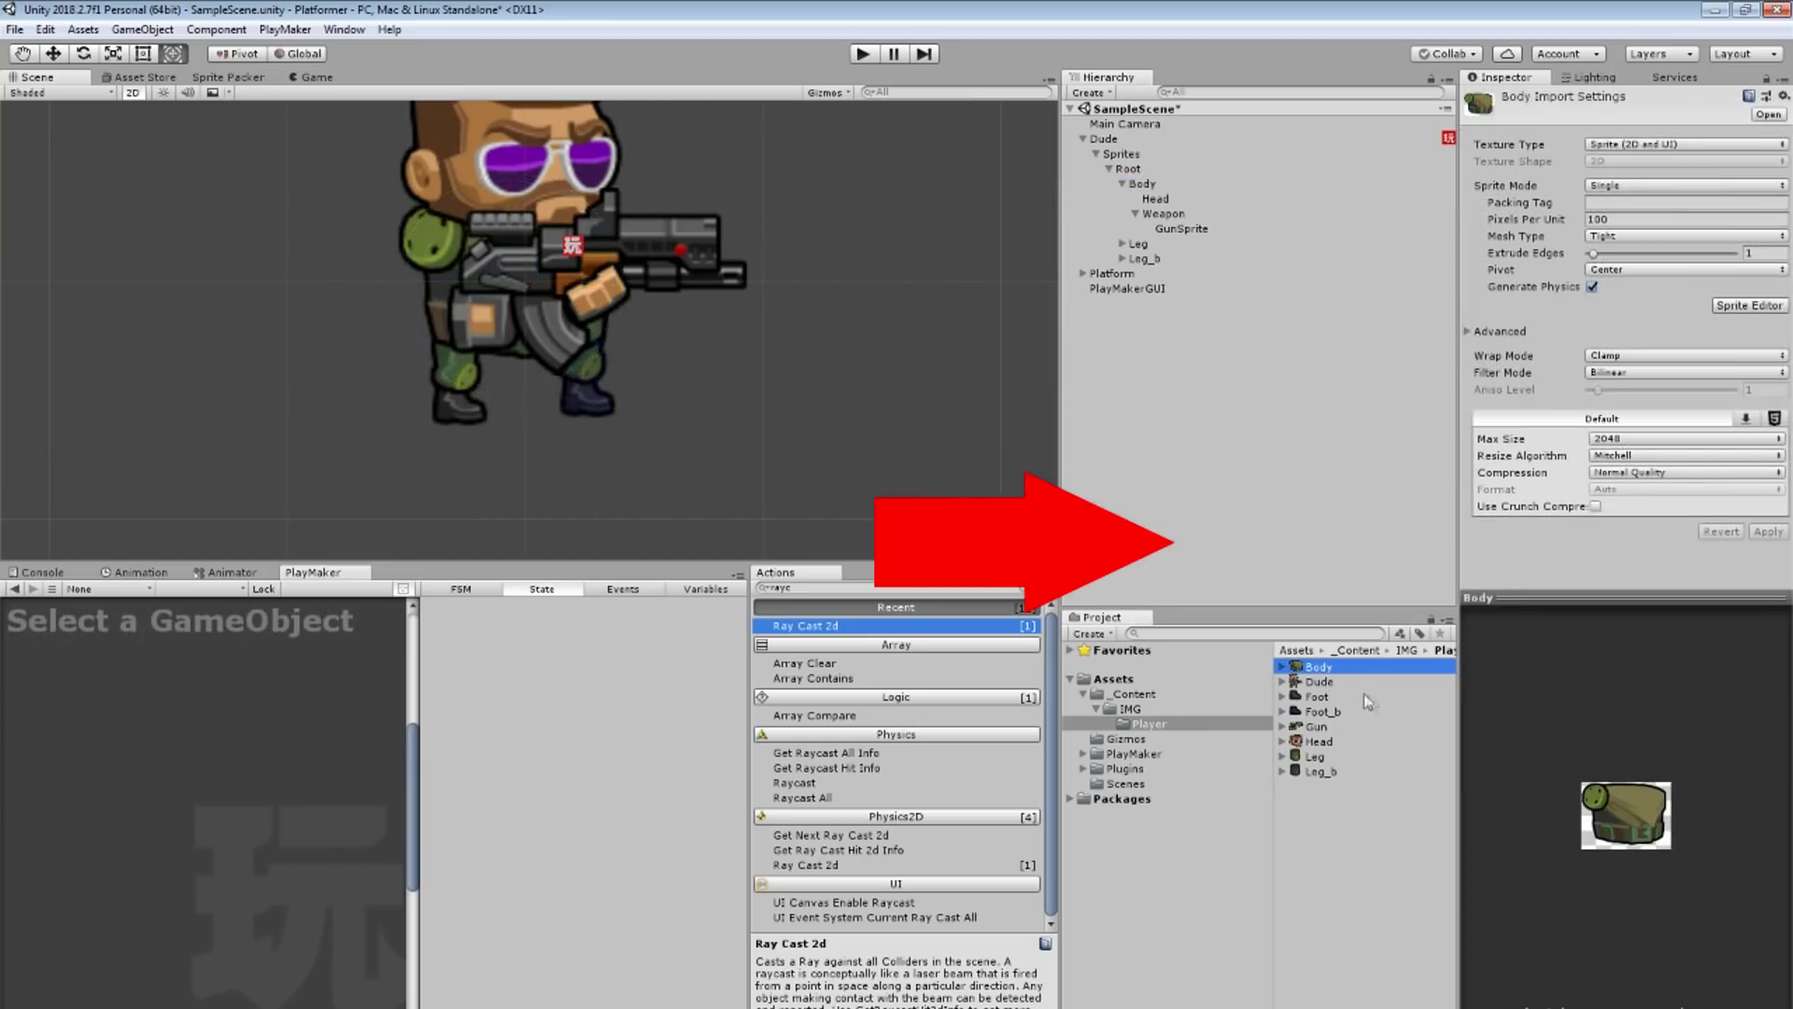
# Step: Set custom pivot points on the Gun, Leg and Leg_b sprites at their joints
pyautogui.click(1730, 310)
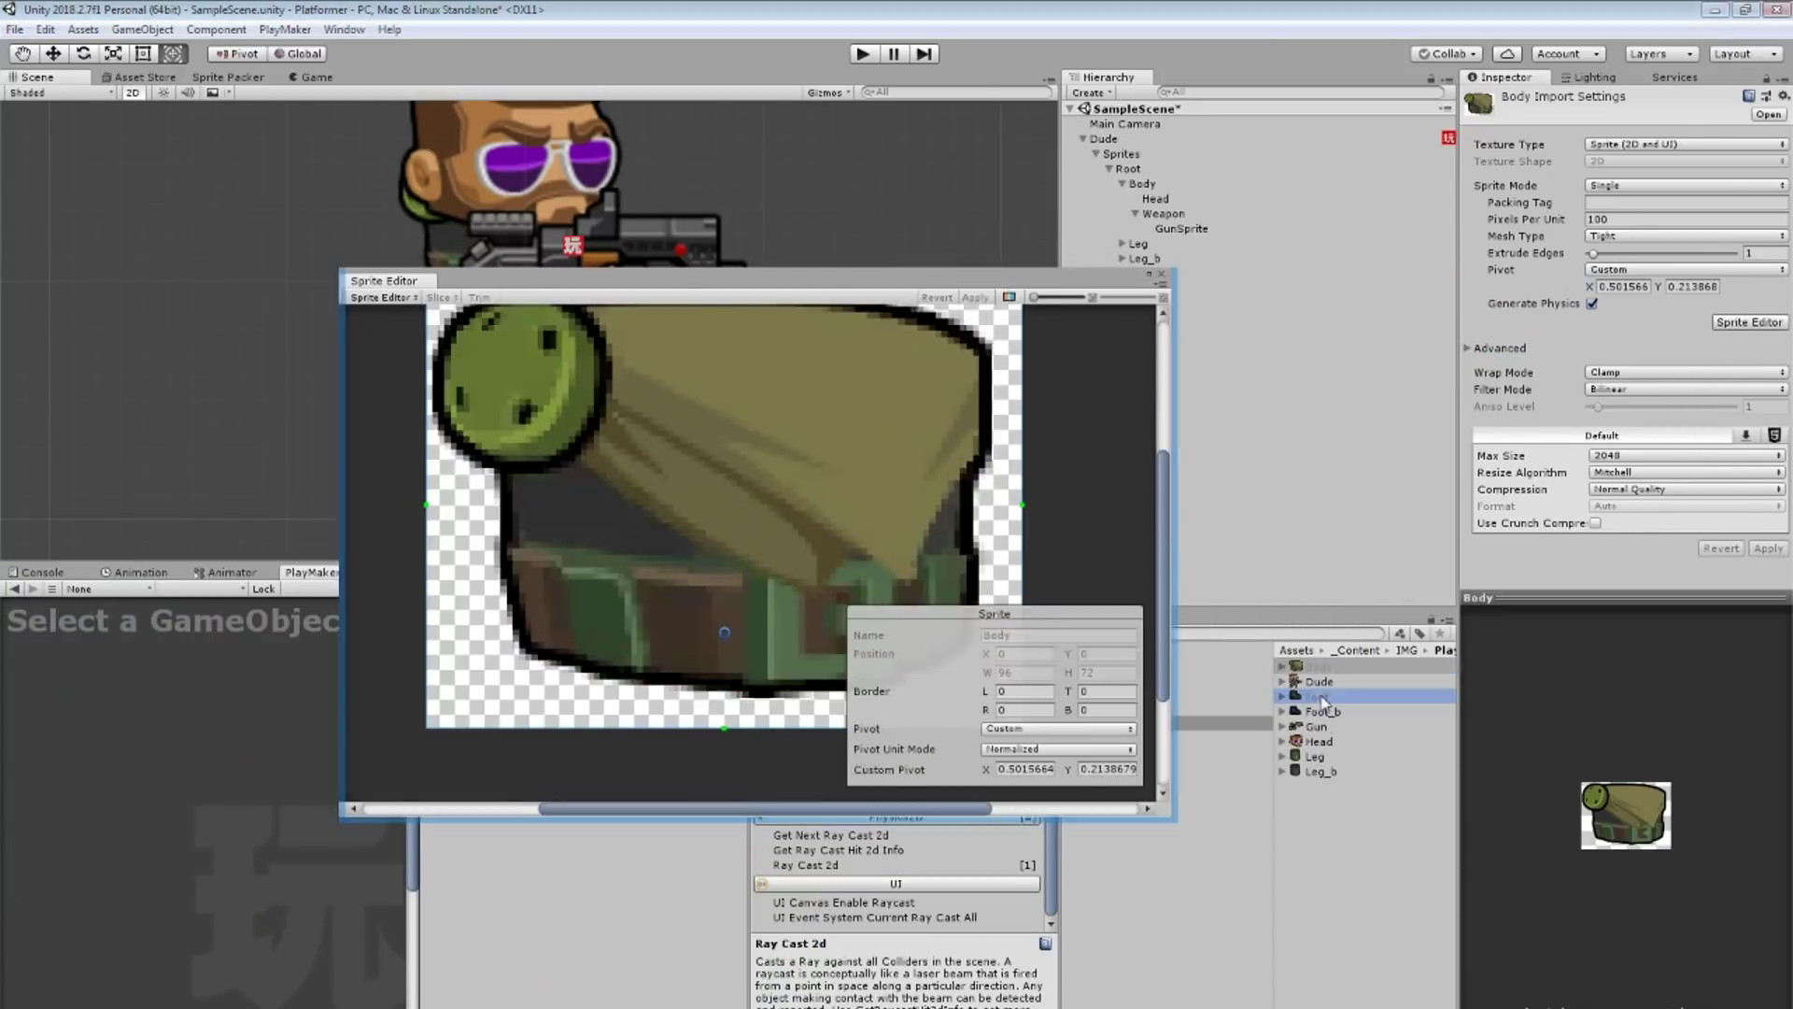
pyautogui.click(1317, 726)
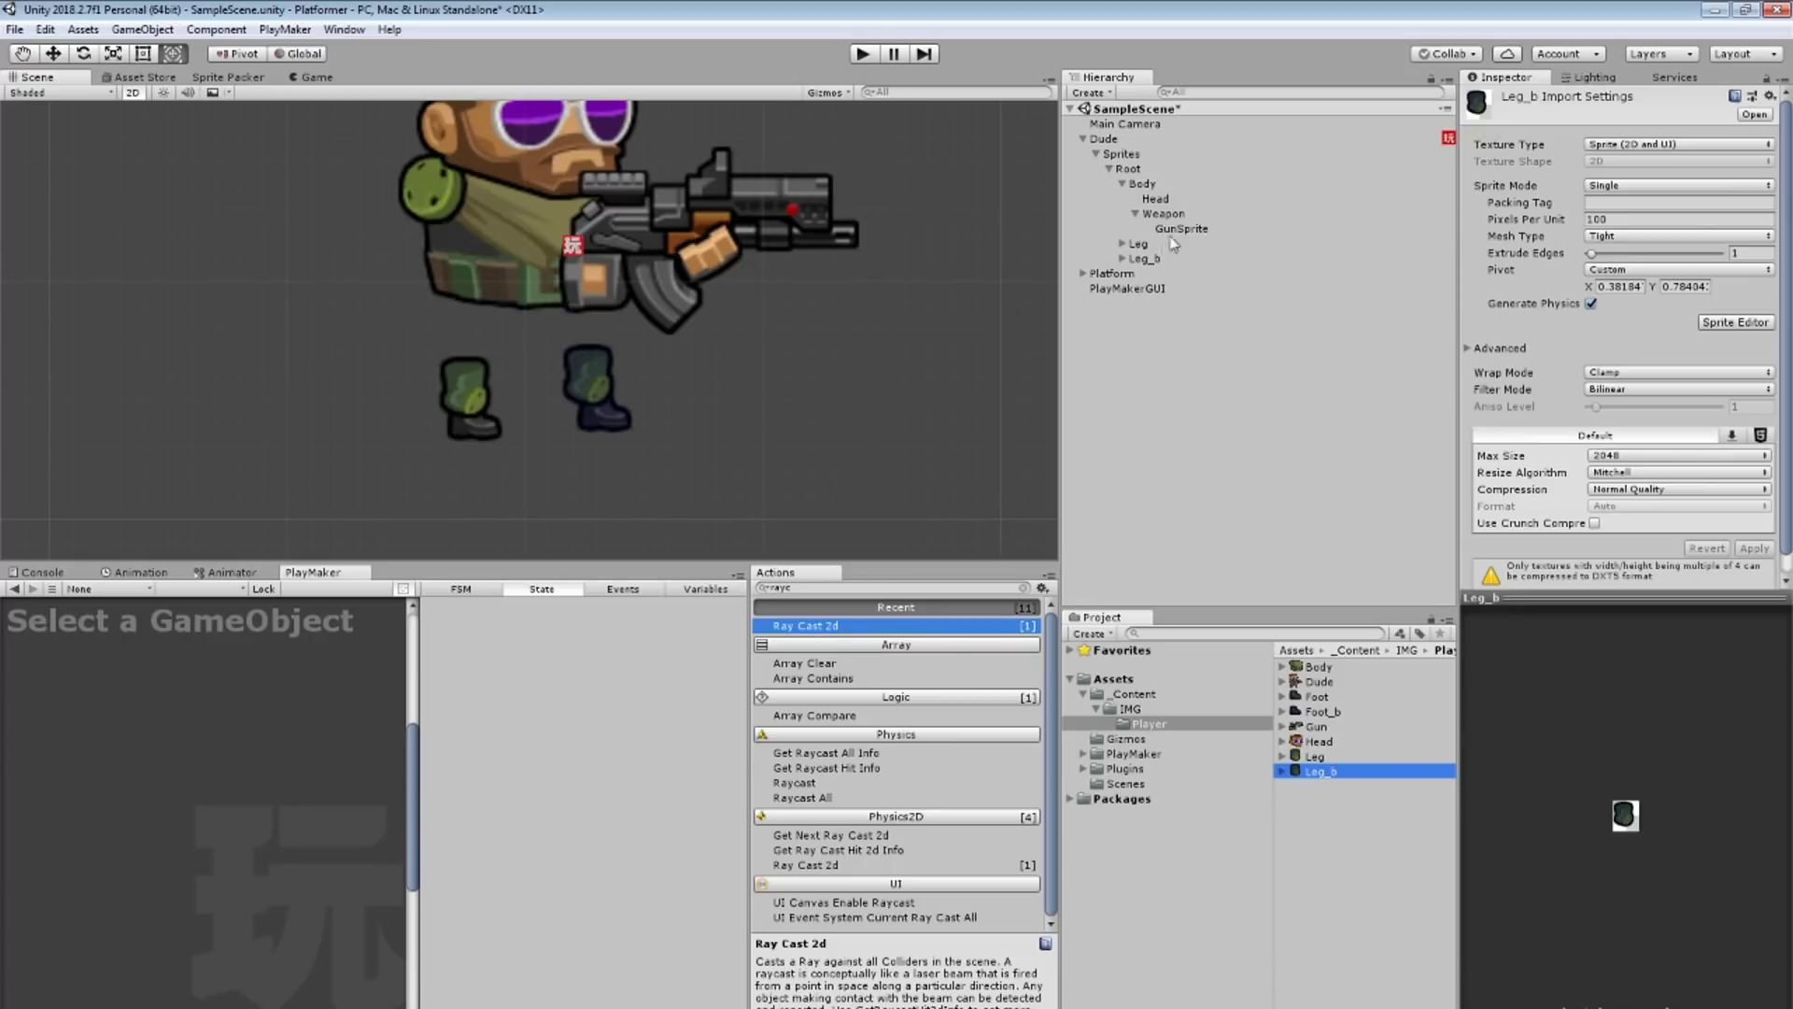
pyautogui.click(1144, 258)
pyautogui.click(1121, 244)
pyautogui.doubleClick(1144, 245)
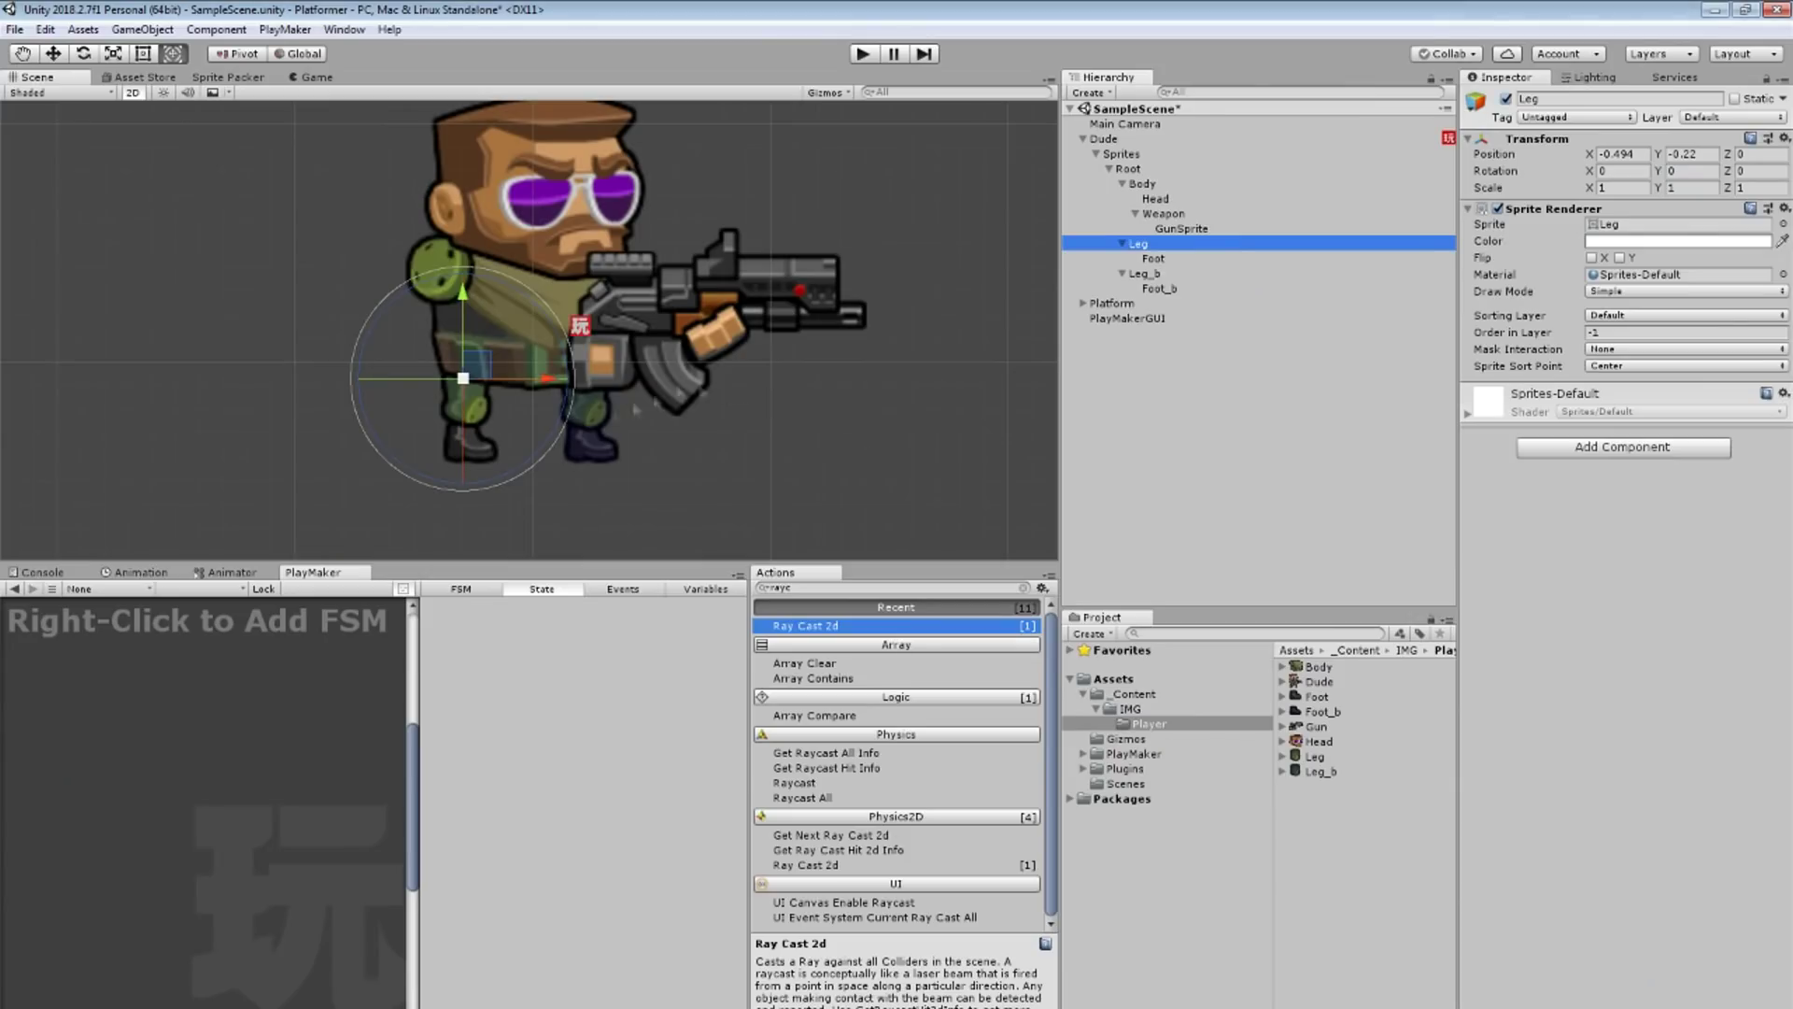
pyautogui.doubleClick(1179, 215)
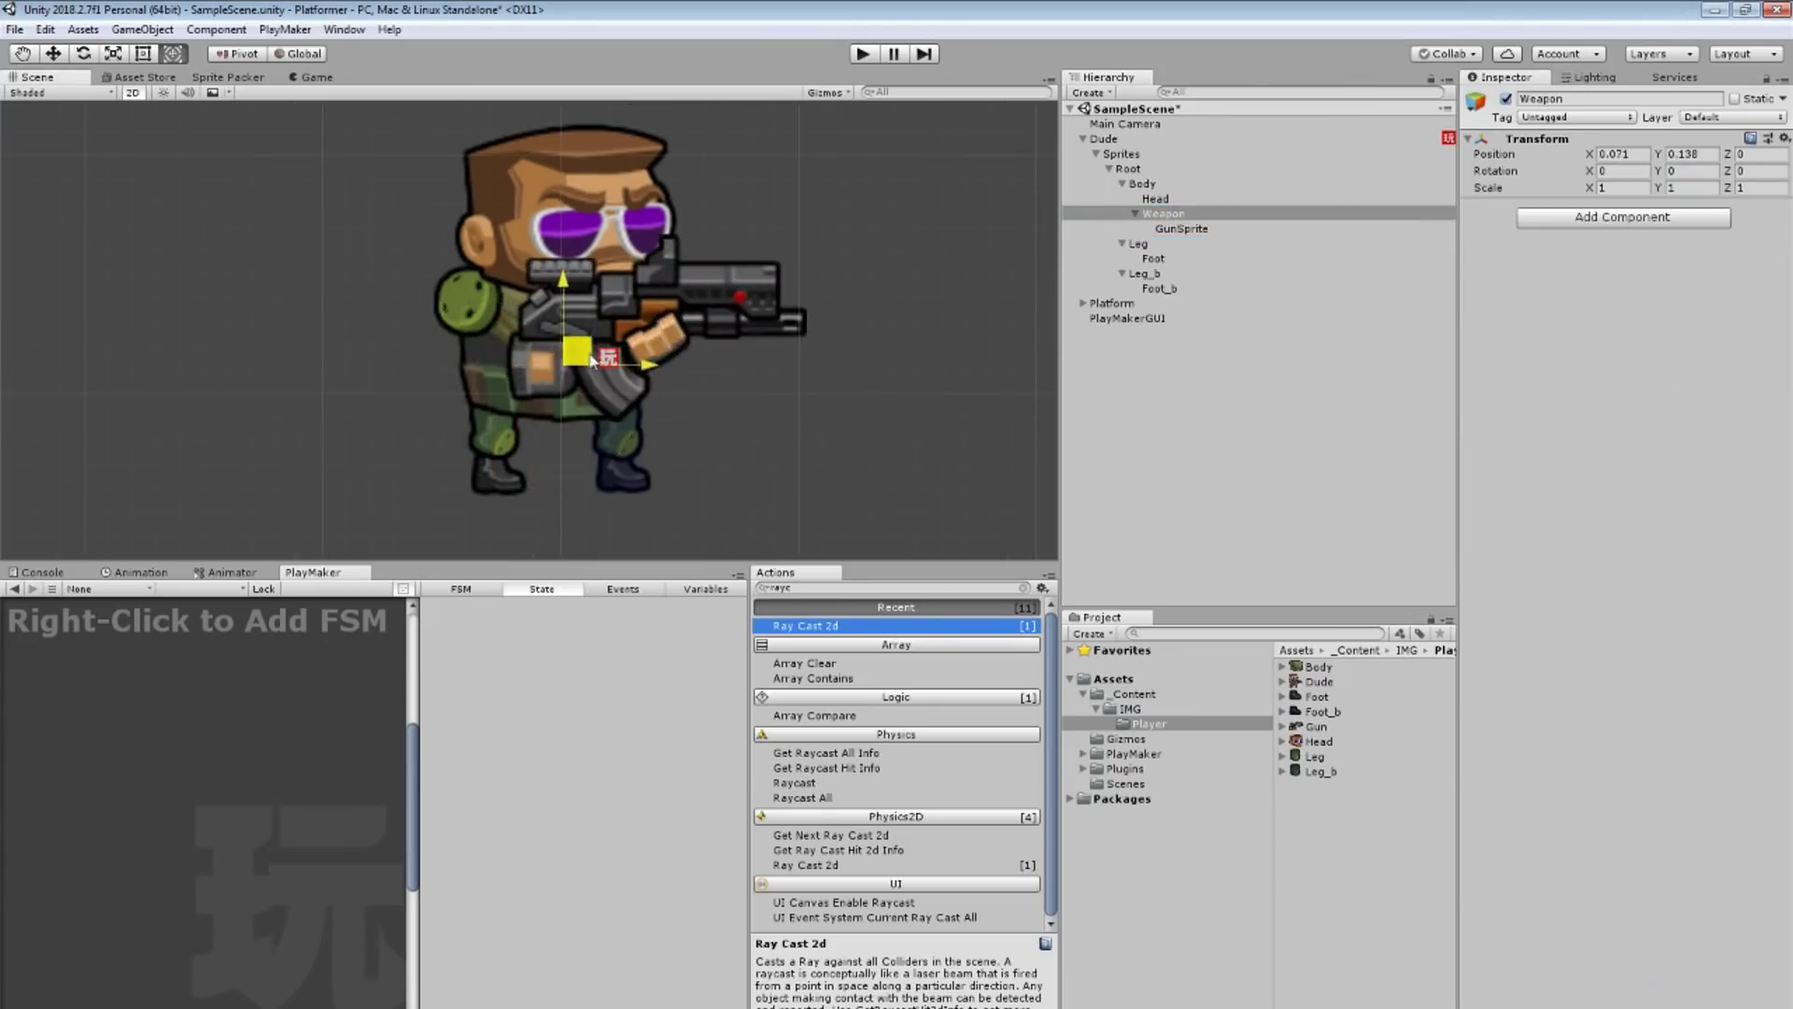
# Step: Rotate the Weapon upward with the Rotate tool to test its pivot
pyautogui.click(593, 359)
pyautogui.click(1162, 213)
pyautogui.press('e')
pyautogui.moveTo(654, 336); pyautogui.dragTo(561, 271)
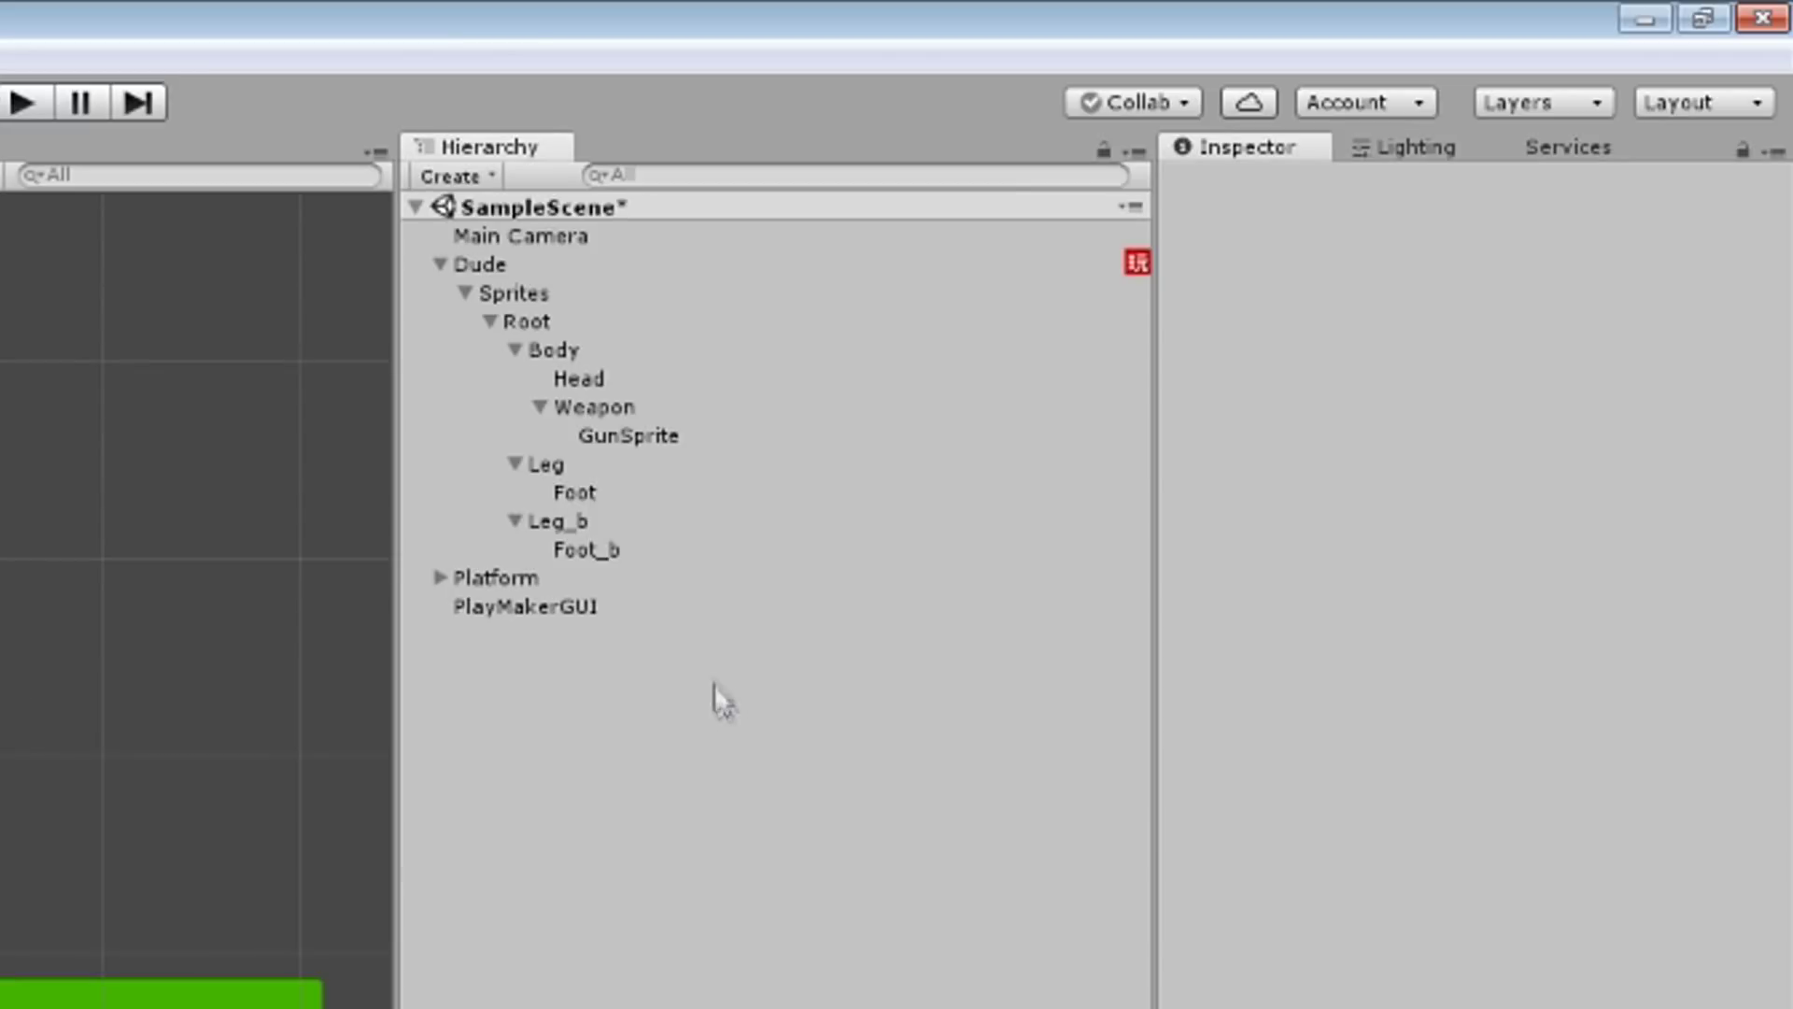
# Step: Create an empty game object named Cursor
pyautogui.click(439, 264)
pyautogui.rightClick(641, 586)
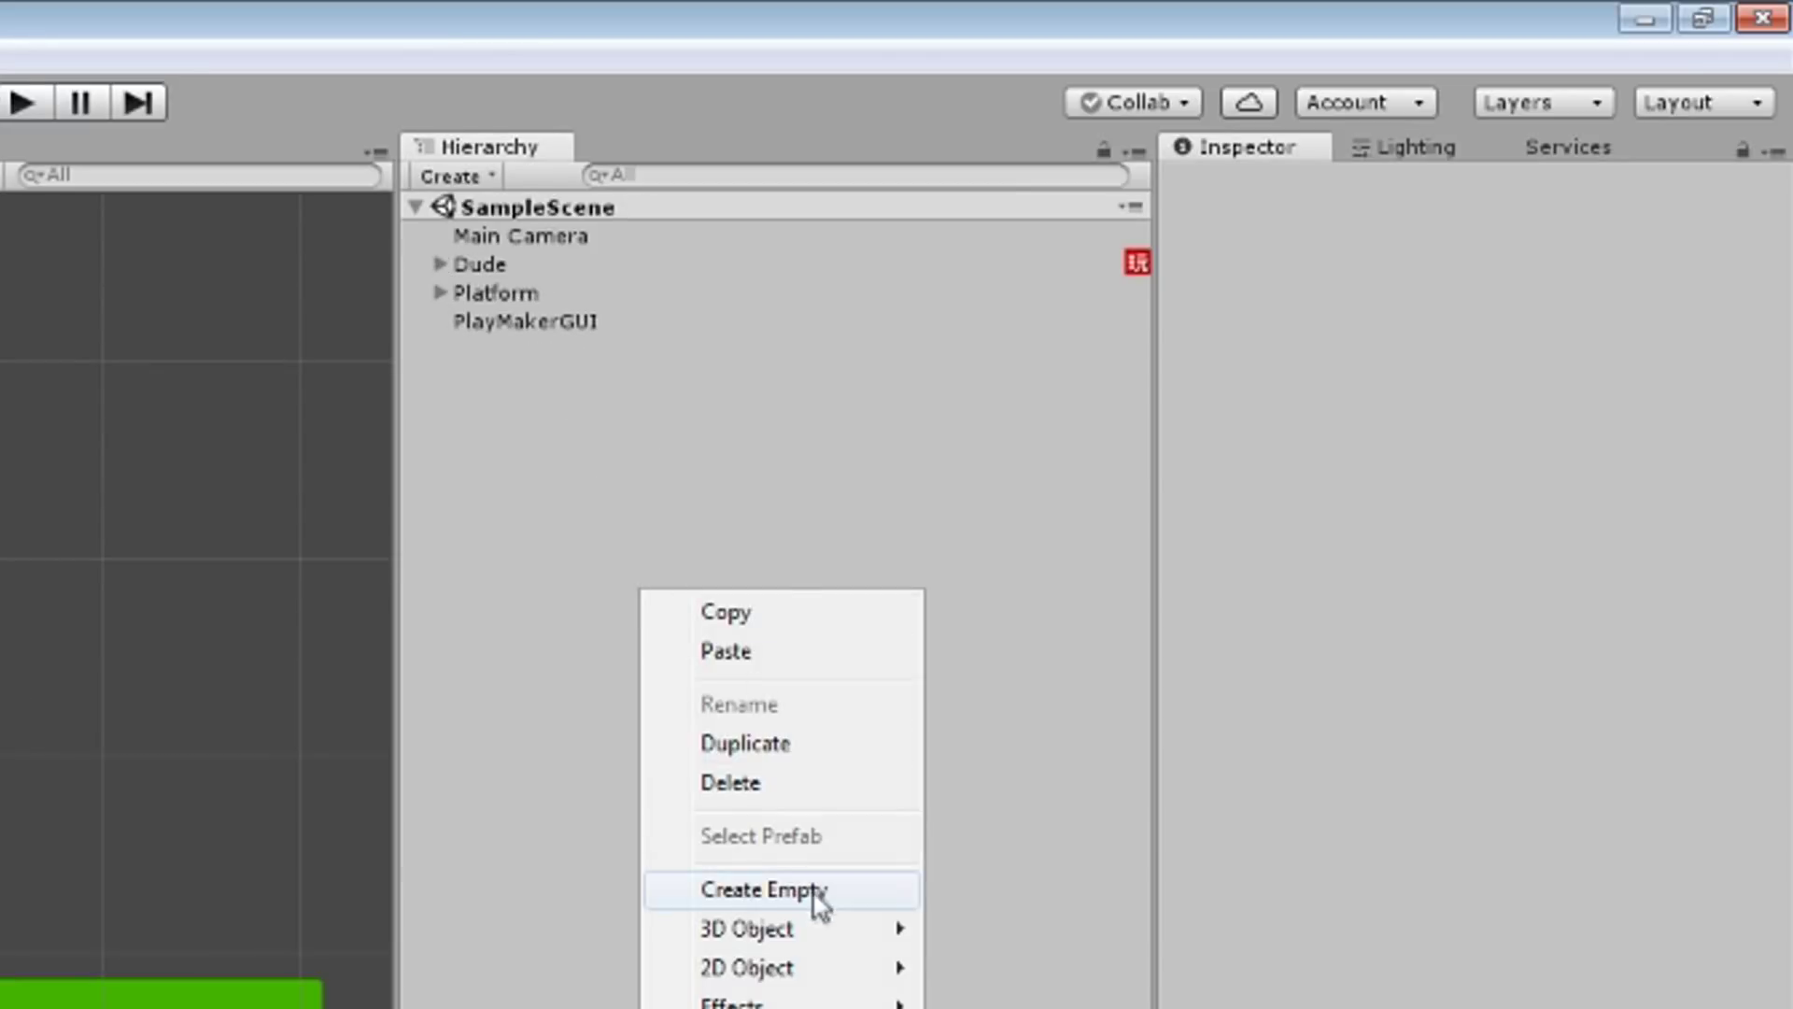
pyautogui.click(761, 889)
pyautogui.write('Cu')
pyautogui.press('Return')
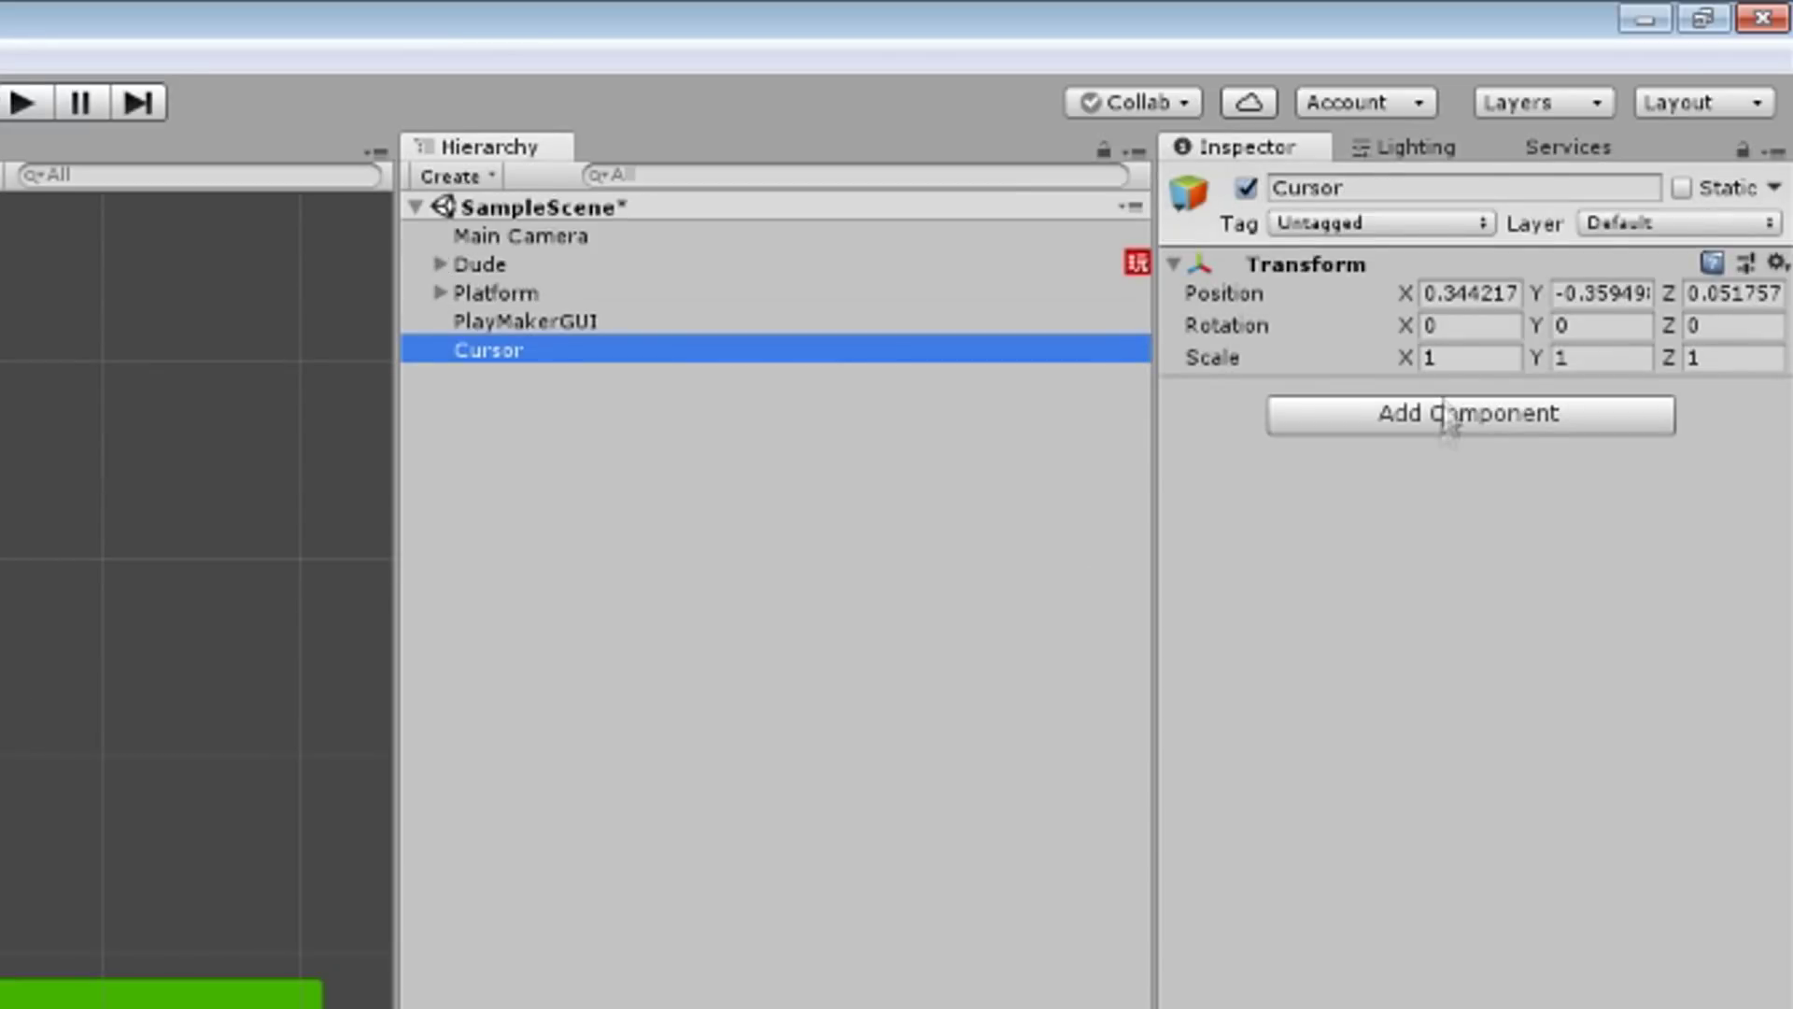
# Step: Add a 2D sprite child under Cursor named Sprite
pyautogui.rightClick(608, 349)
pyautogui.moveTo(747, 720)
pyautogui.click(930, 720)
pyautogui.click(534, 380)
pyautogui.click(526, 378)
pyautogui.press('BackSpace')
pyautogui.press('BackSpace')
pyautogui.press('BackSpace')
pyautogui.press('Return')
# Step: Set the child sprite to Knob, colour red, with scale 0.5
pyautogui.click(1774, 427)
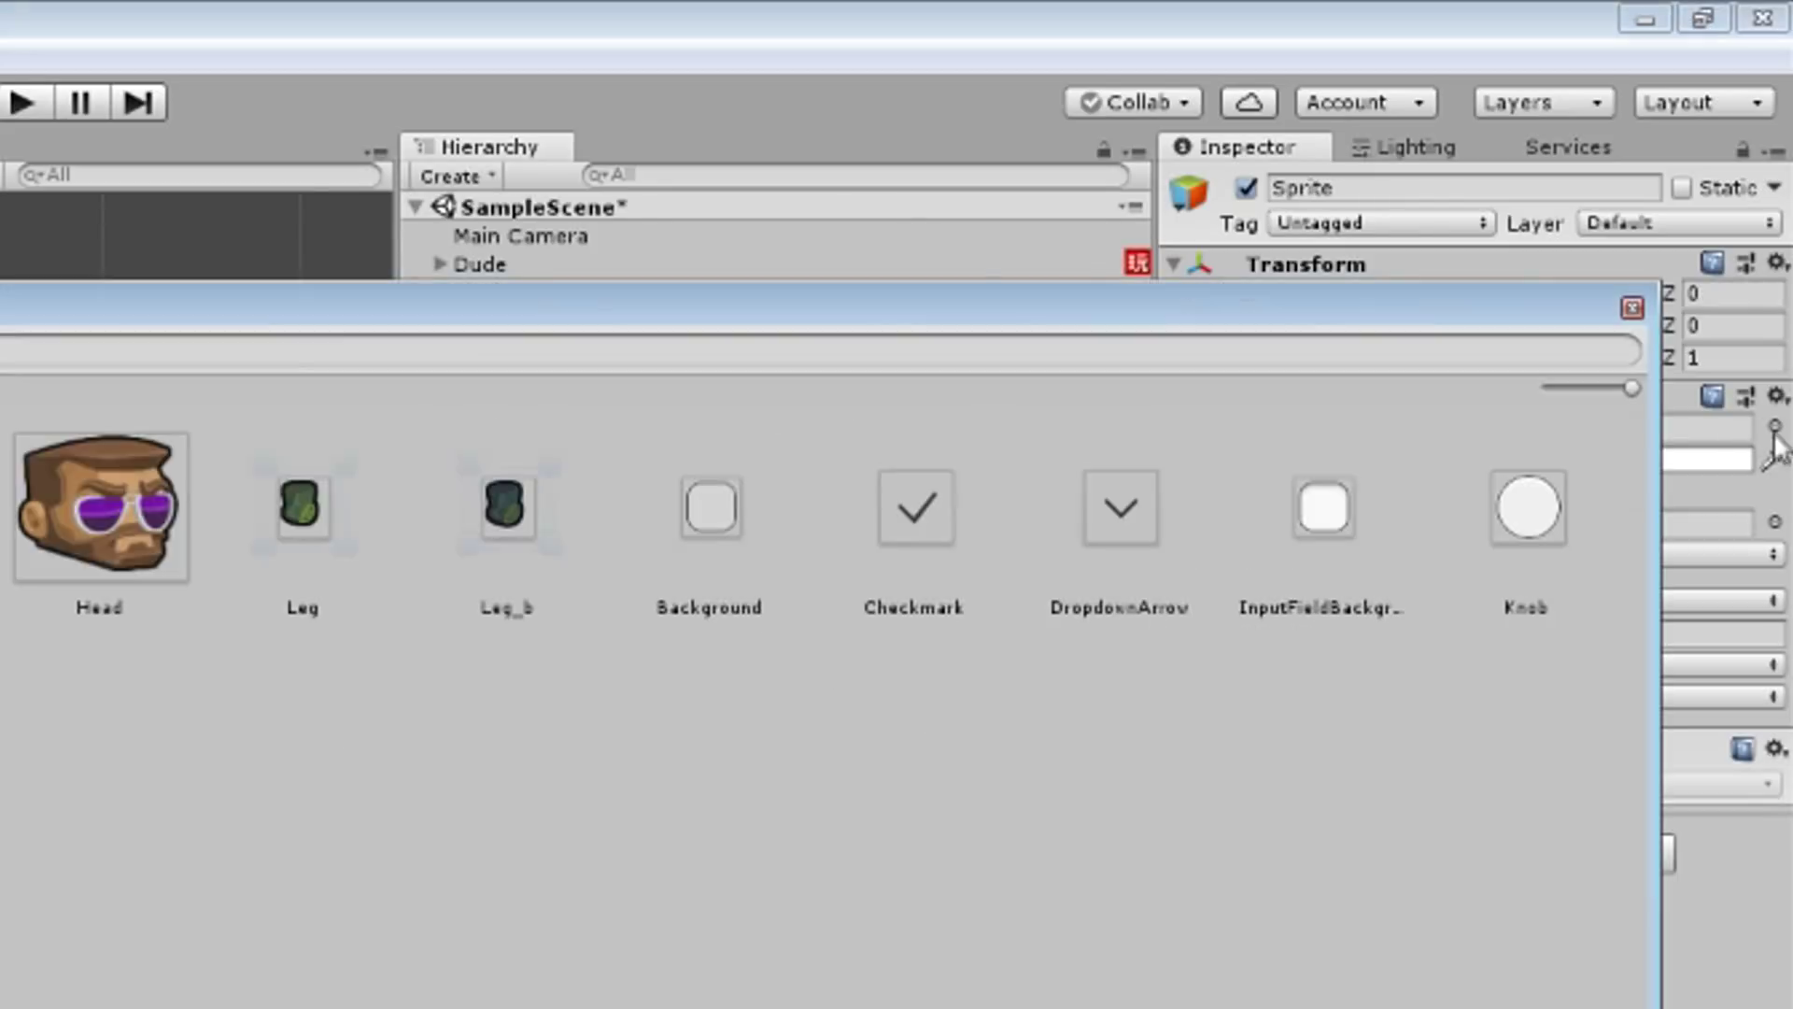
pyautogui.doubleClick(1532, 509)
pyautogui.click(1588, 458)
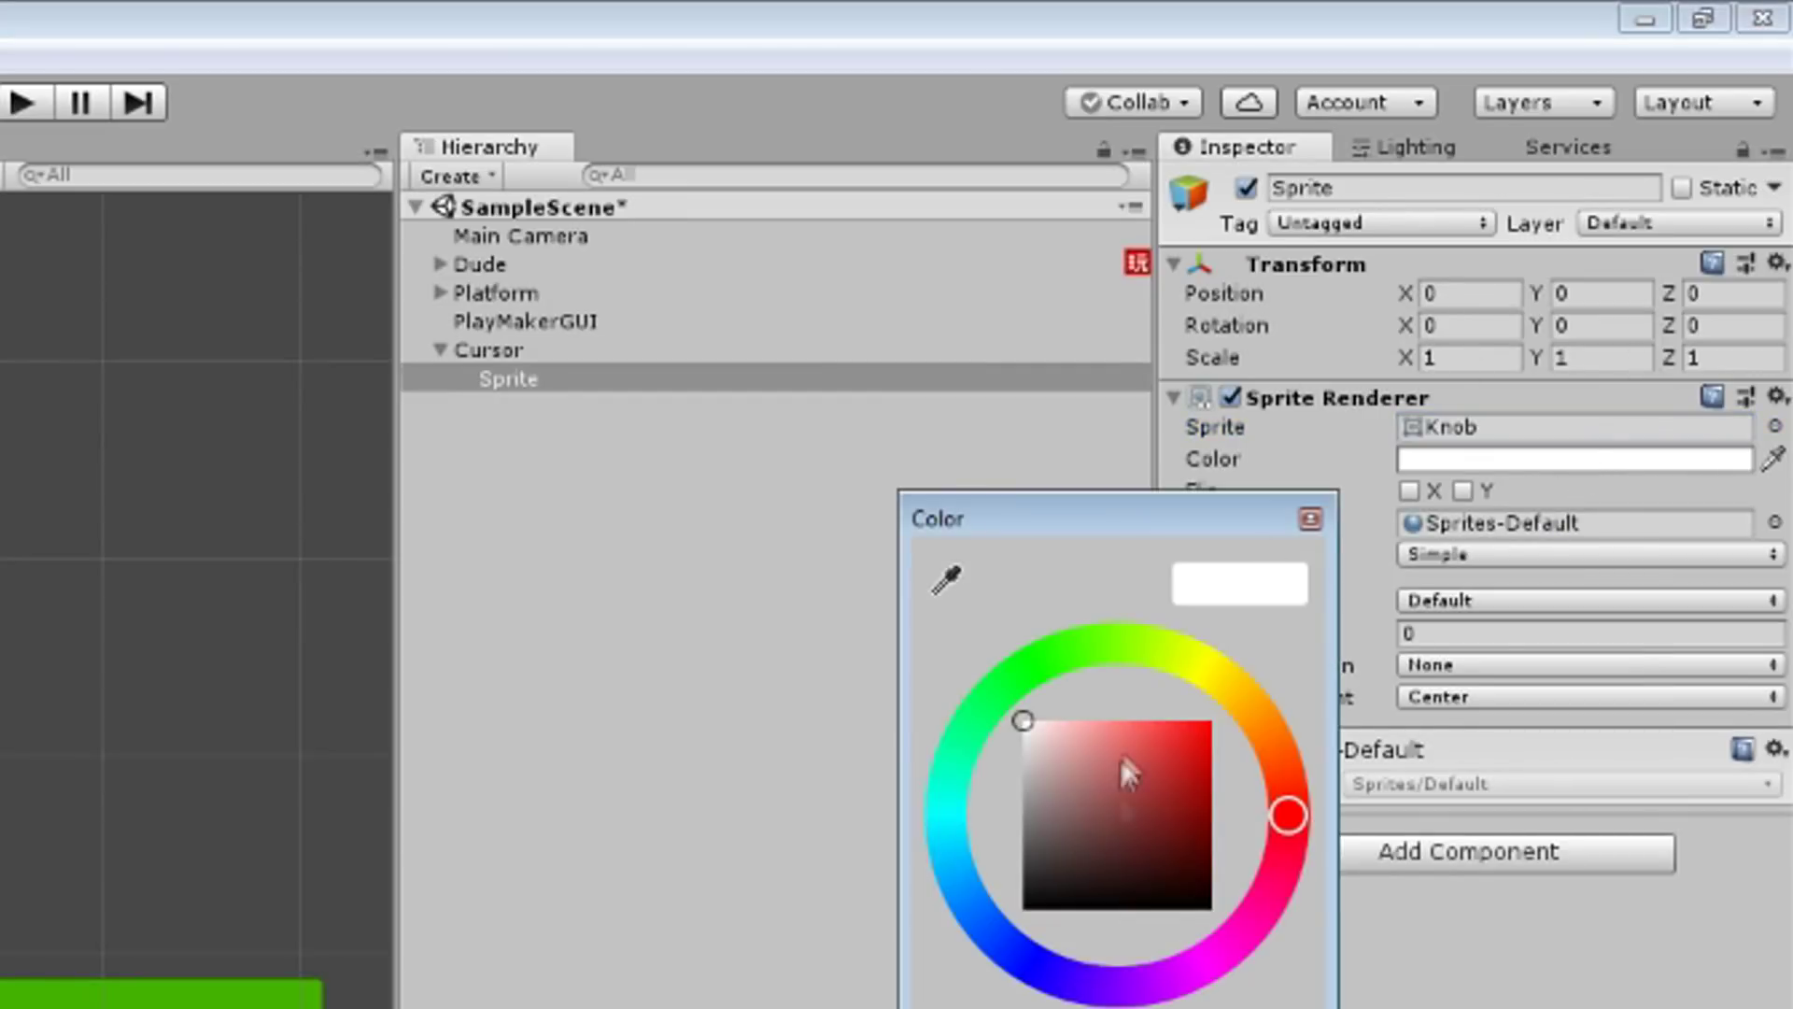
pyautogui.click(1233, 645)
pyautogui.click(1308, 520)
pyautogui.click(1480, 355)
pyautogui.write('0.5')
pyautogui.press('Tab')
pyautogui.write('0.5')
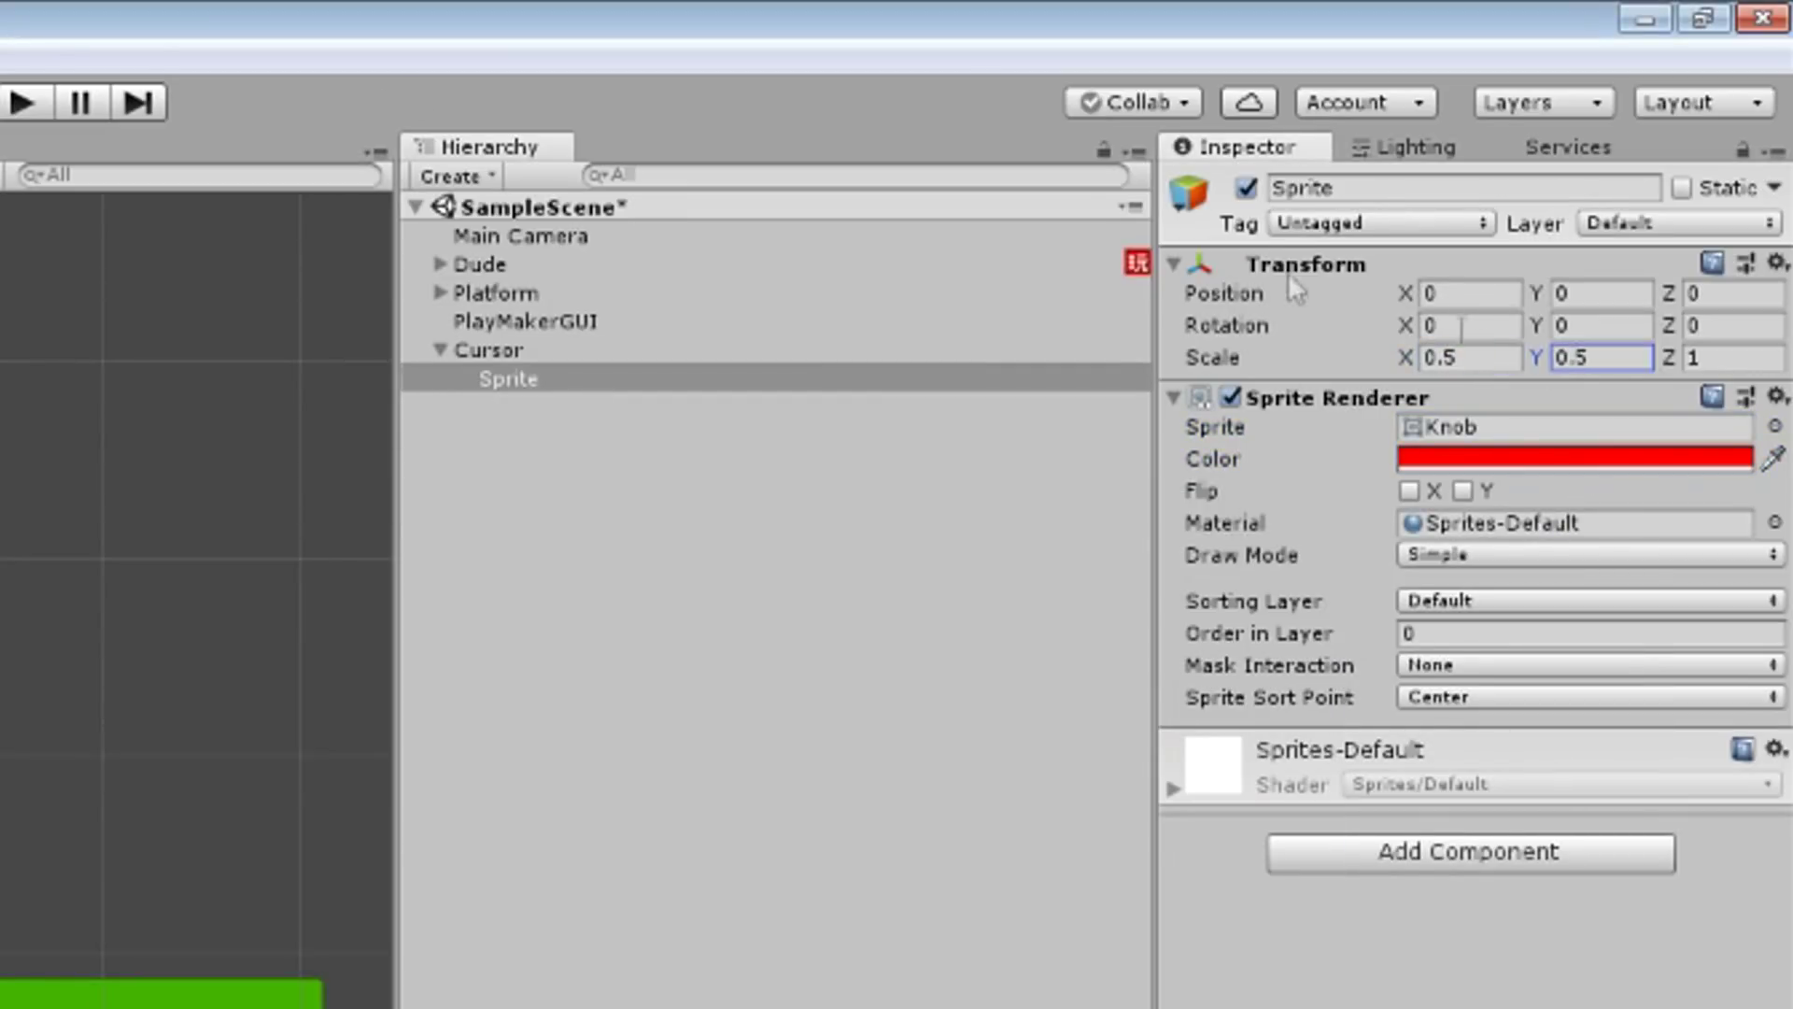
# Step: Add a PlayMaker FSM to the Cursor object
pyautogui.click(504, 349)
pyautogui.rightClick(333, 306)
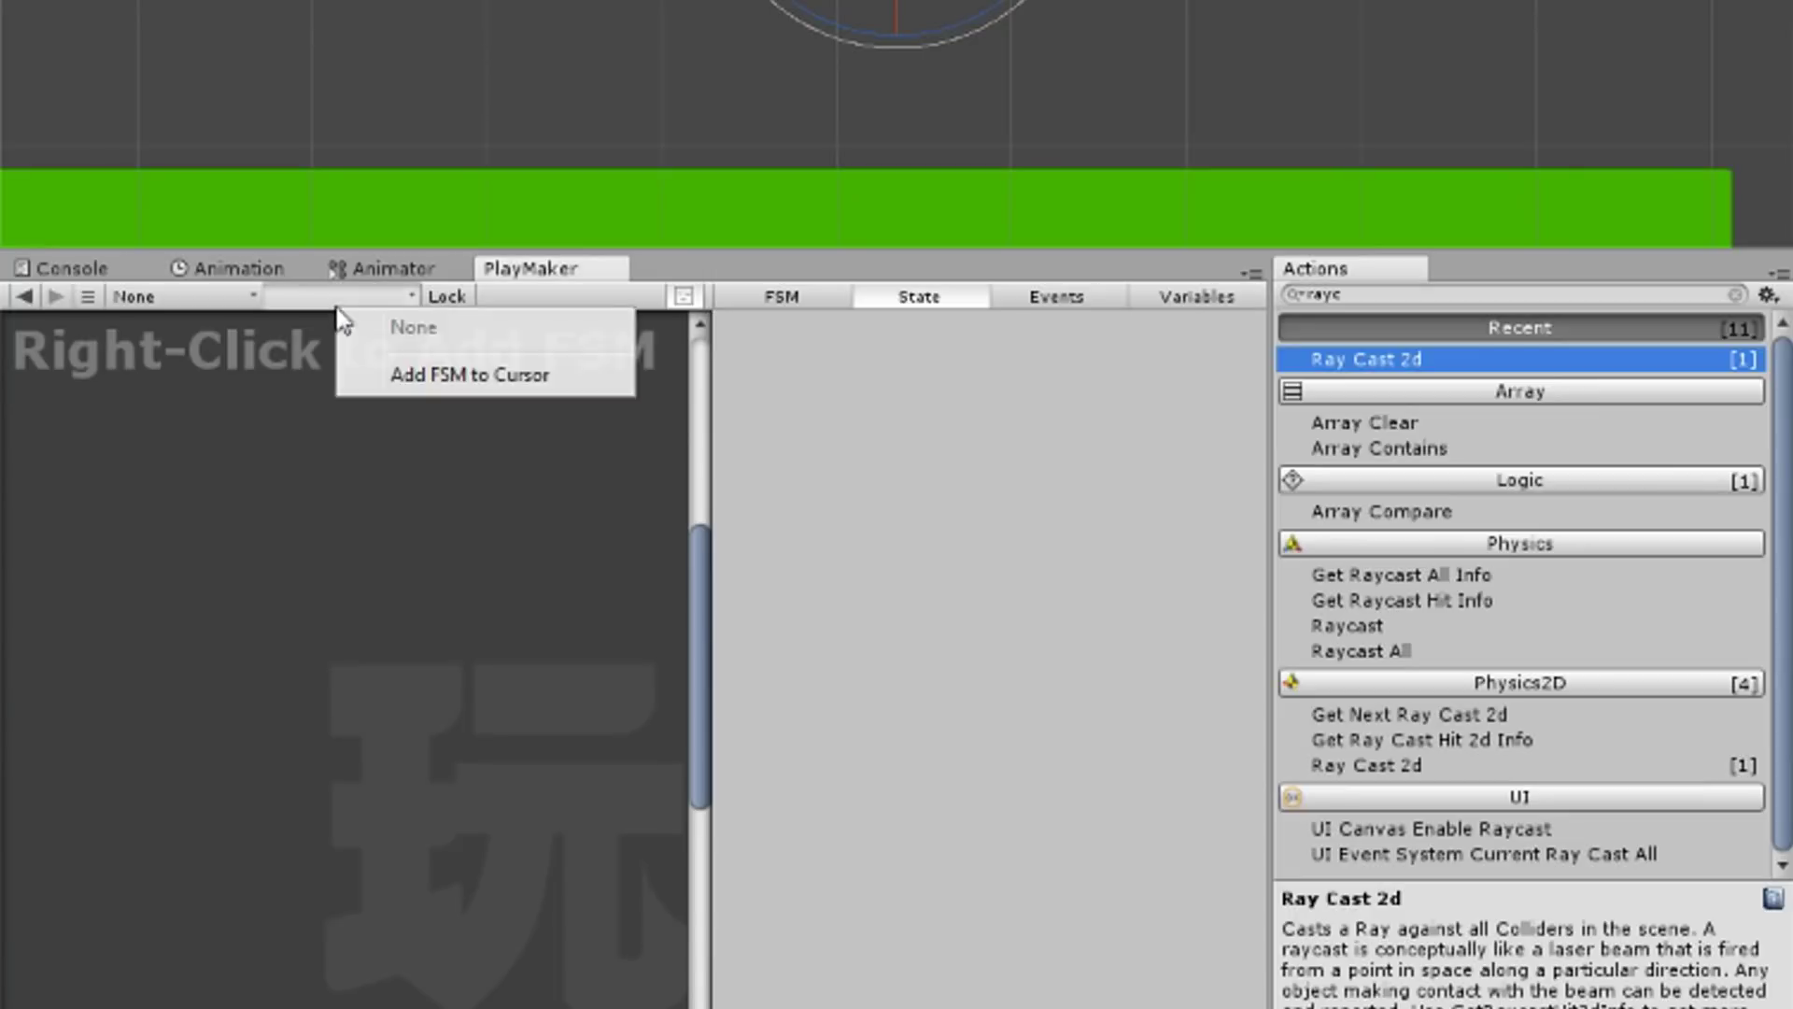
pyautogui.click(448, 373)
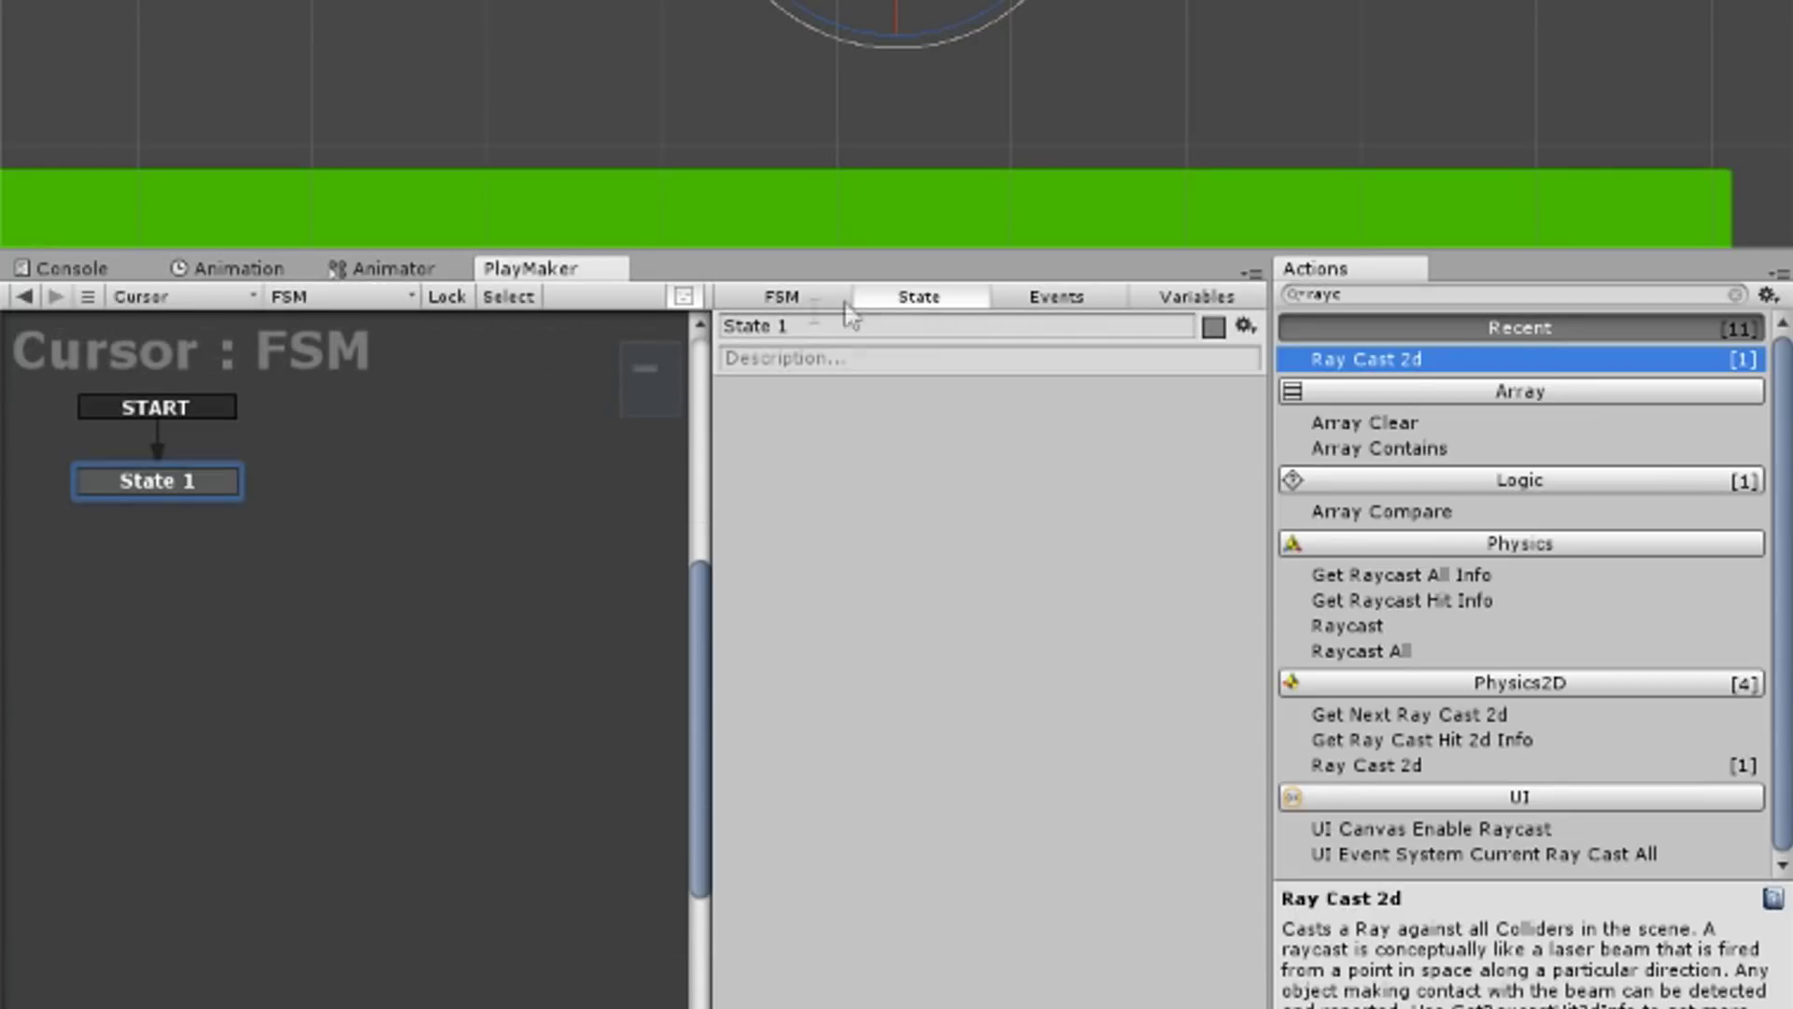
# Step: Rename the FSM to Cursor and its first state to Setup
pyautogui.click(782, 296)
pyautogui.click(913, 327)
pyautogui.write('Cursor')
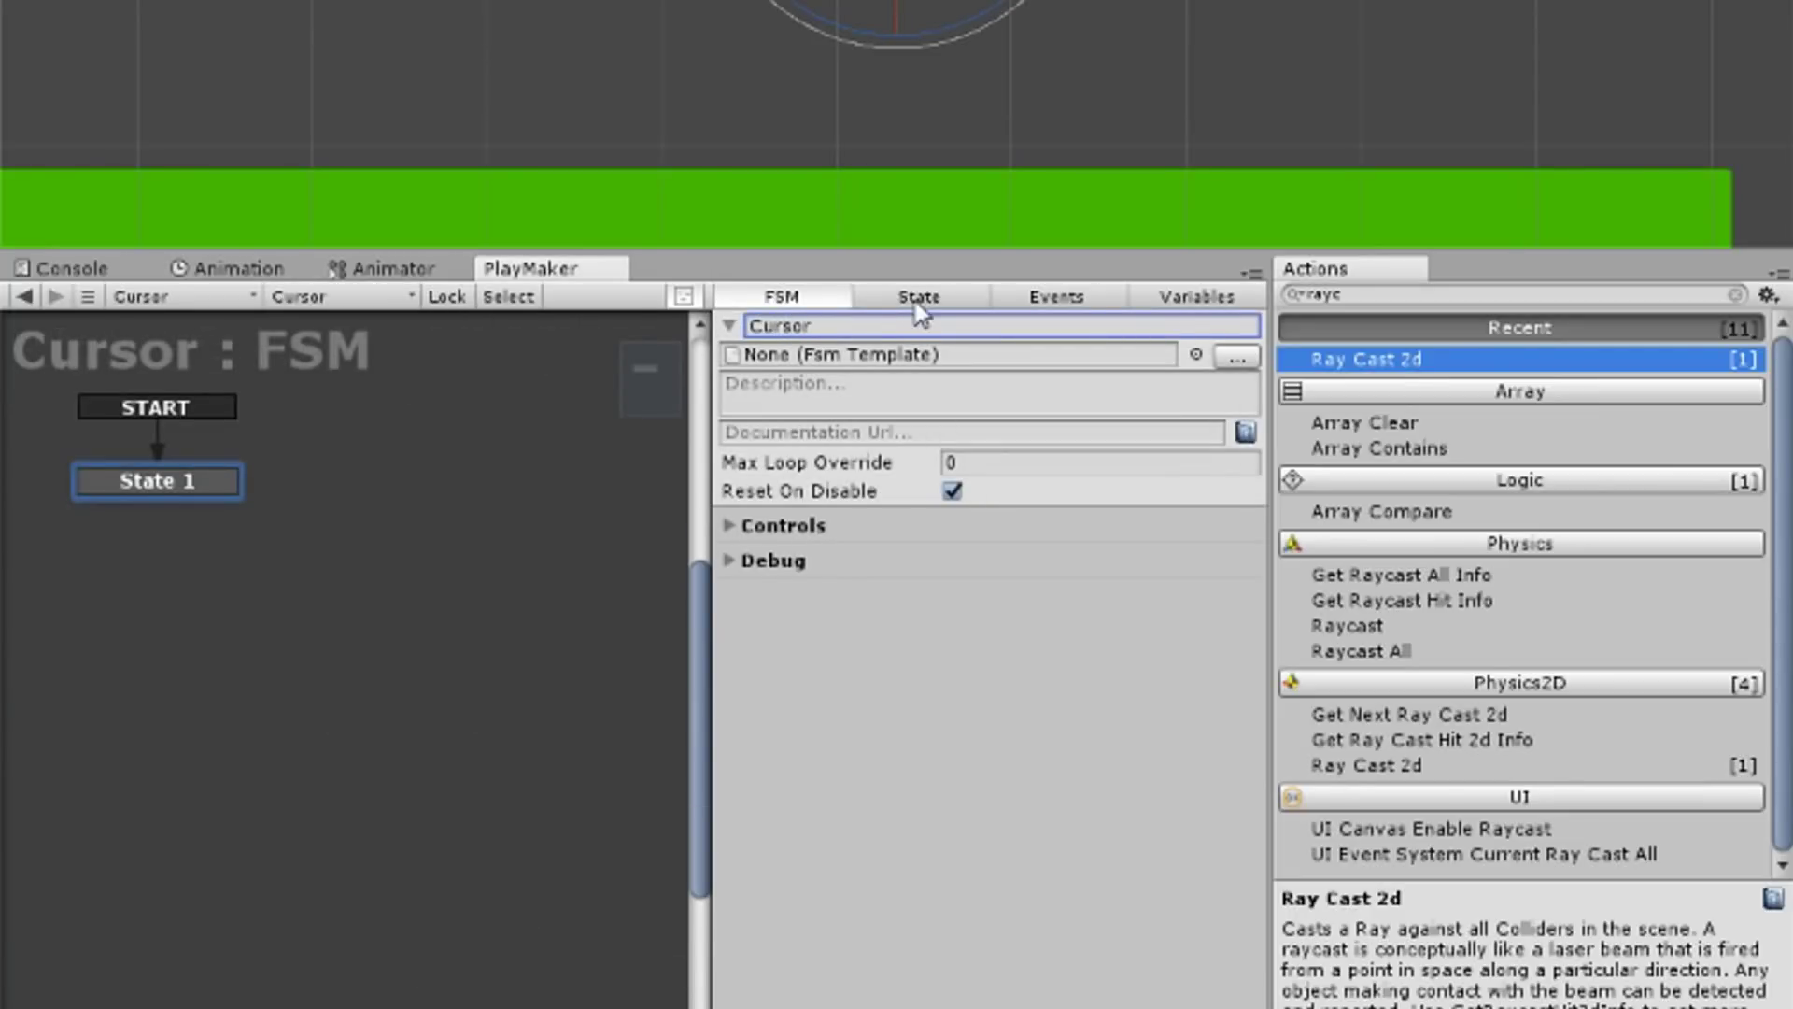
pyautogui.click(917, 306)
pyautogui.click(813, 327)
pyautogui.write('Setup')
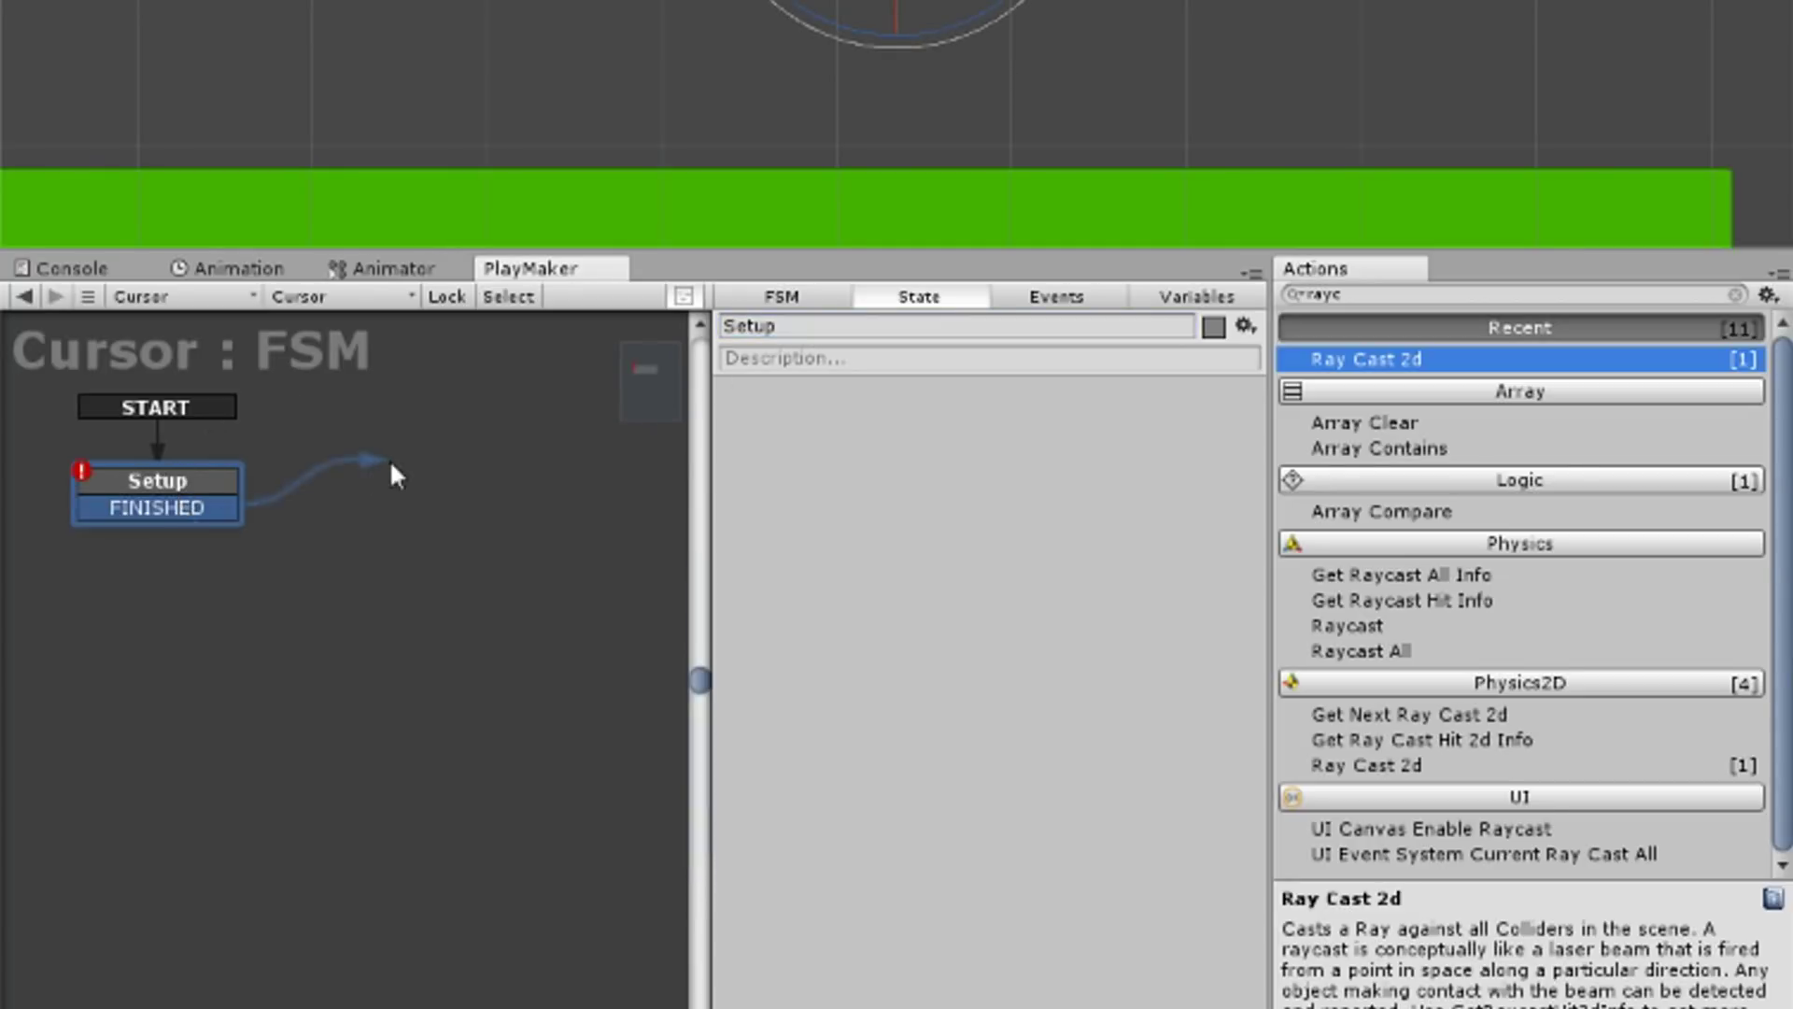
# Step: Add a FINISHED transition from Setup to a new state named FollowMouse
pyautogui.keyDown('ctrl'); pyautogui.moveTo(236, 508); pyautogui.dragTo(379, 486); pyautogui.keyUp('ctrl')
pyautogui.click(1139, 327)
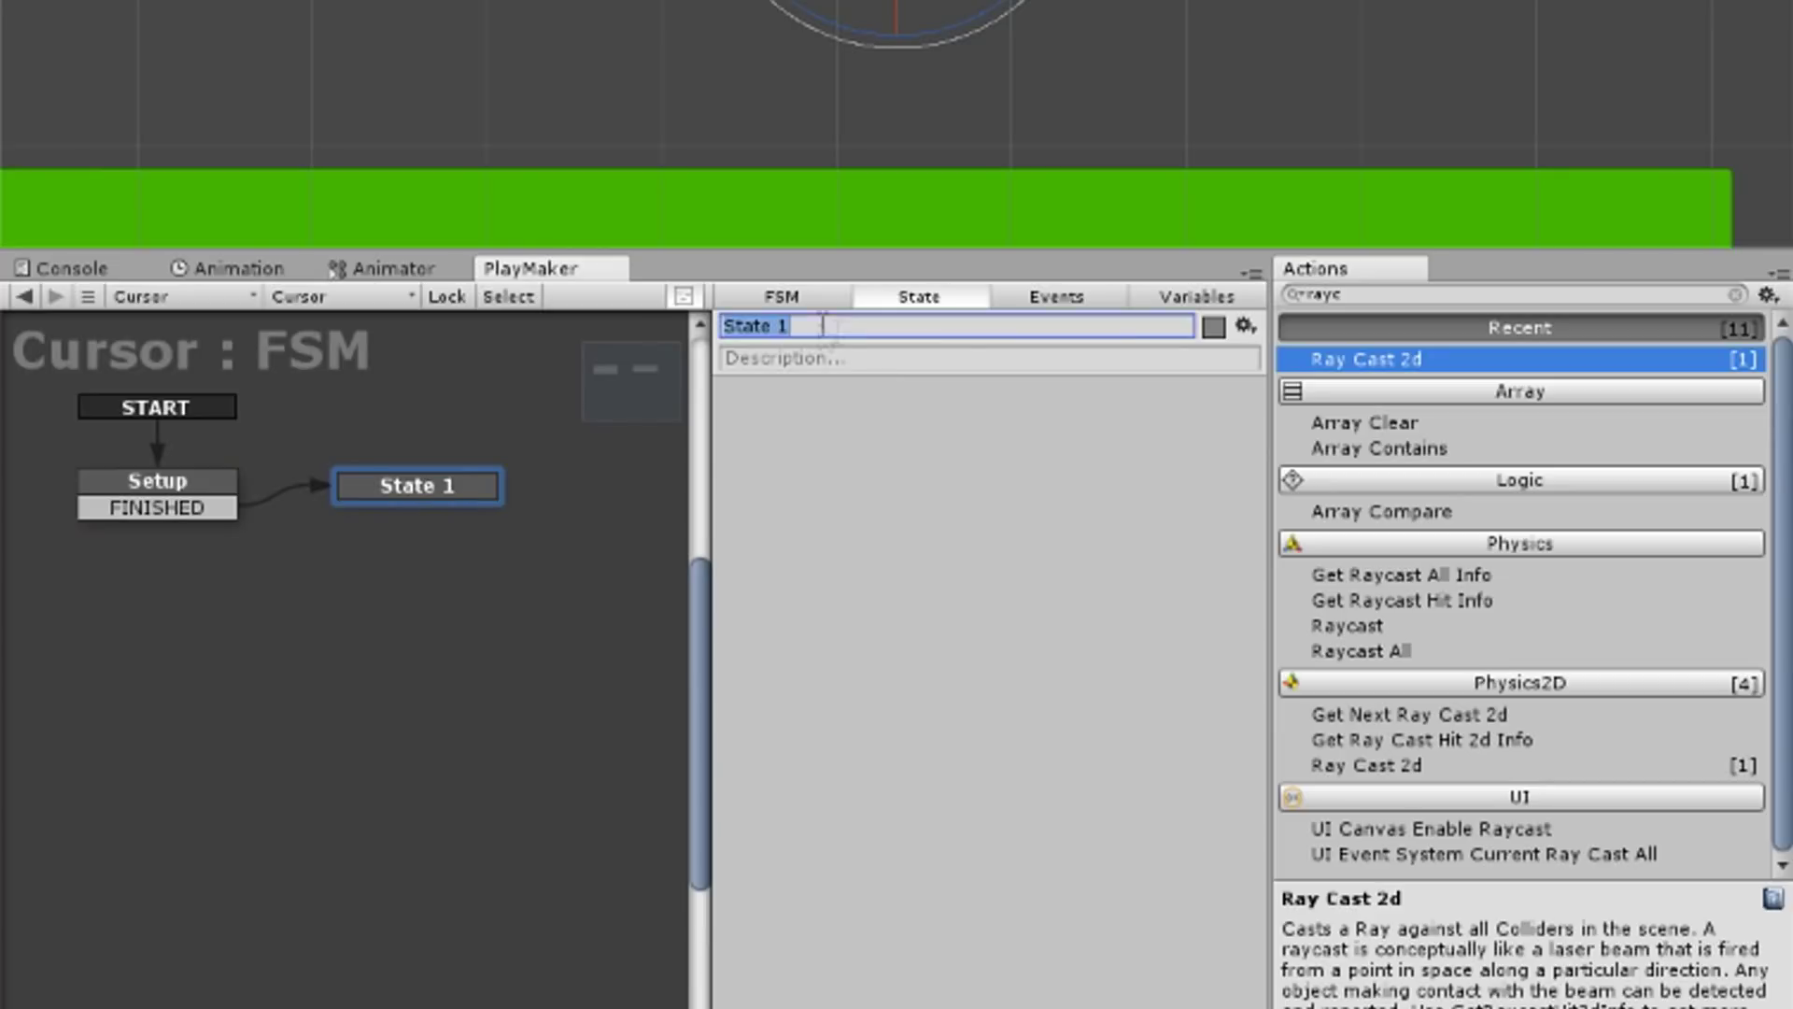
pyautogui.write('FollowMouse')
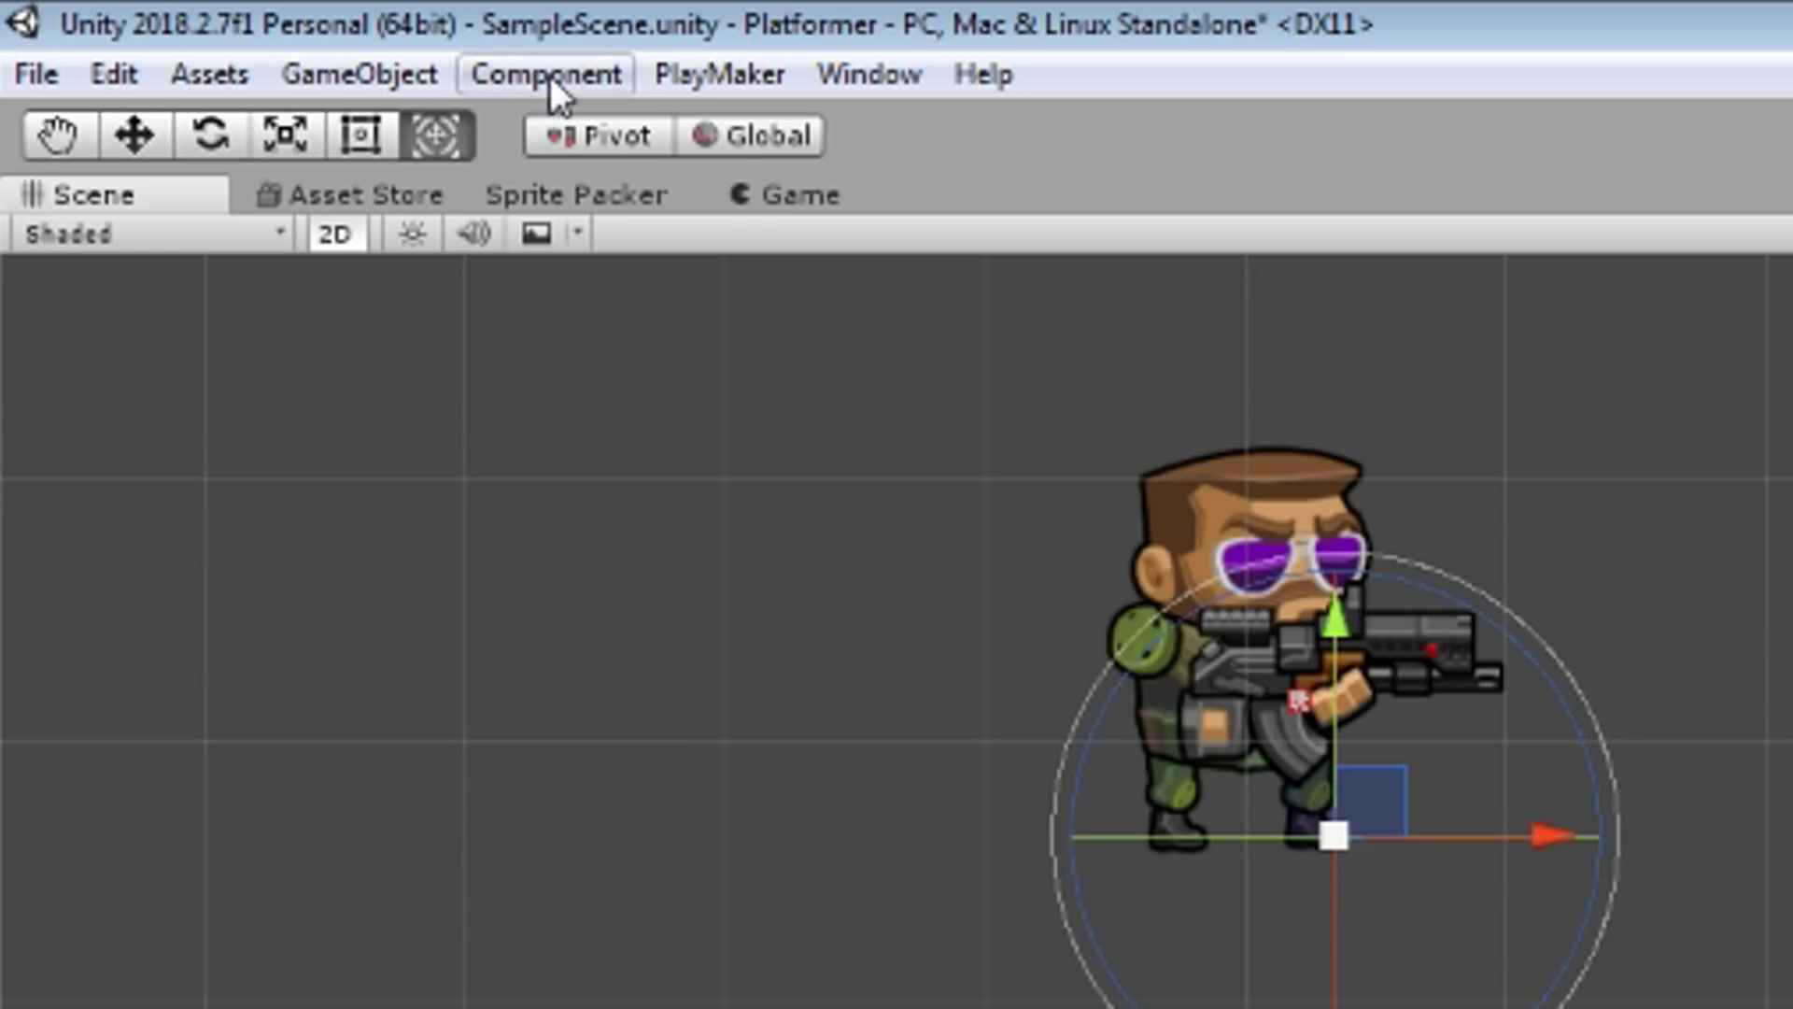
pyautogui.click(720, 76)
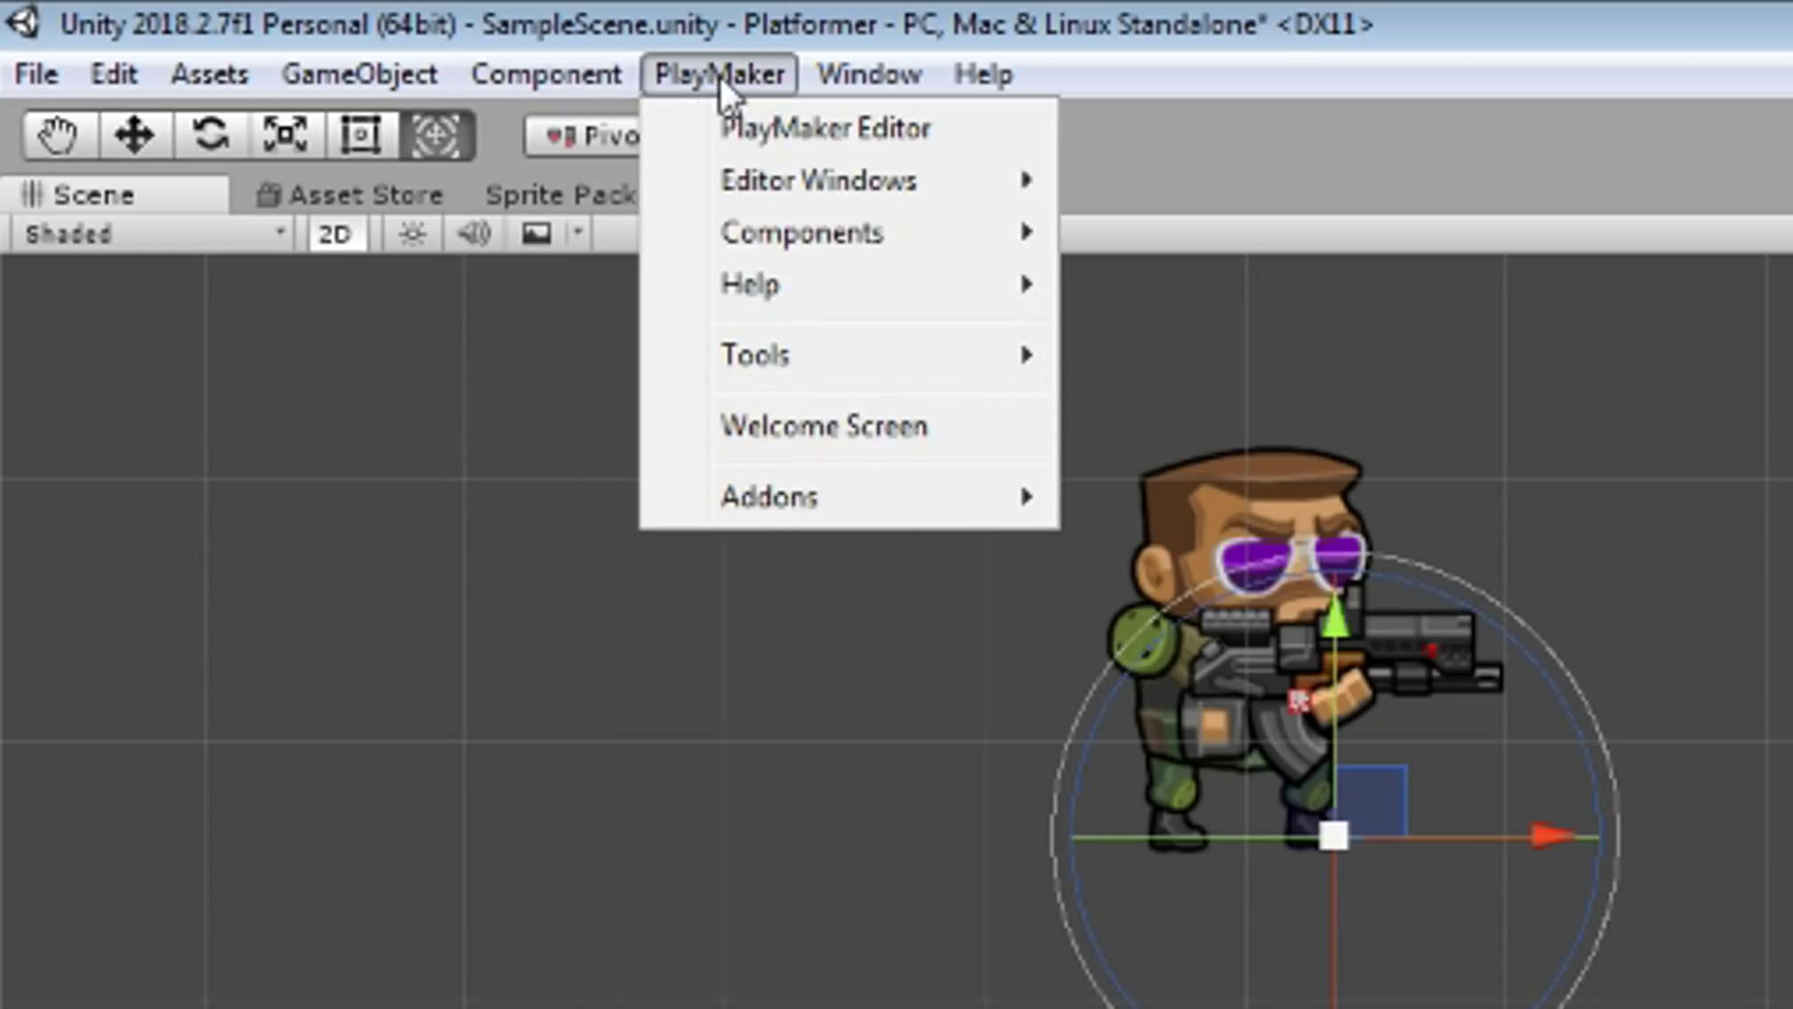
# Step: Download and import the PlayMaker Ecosystem Browser add-on
pyautogui.moveTo(813, 509)
pyautogui.click(1245, 509)
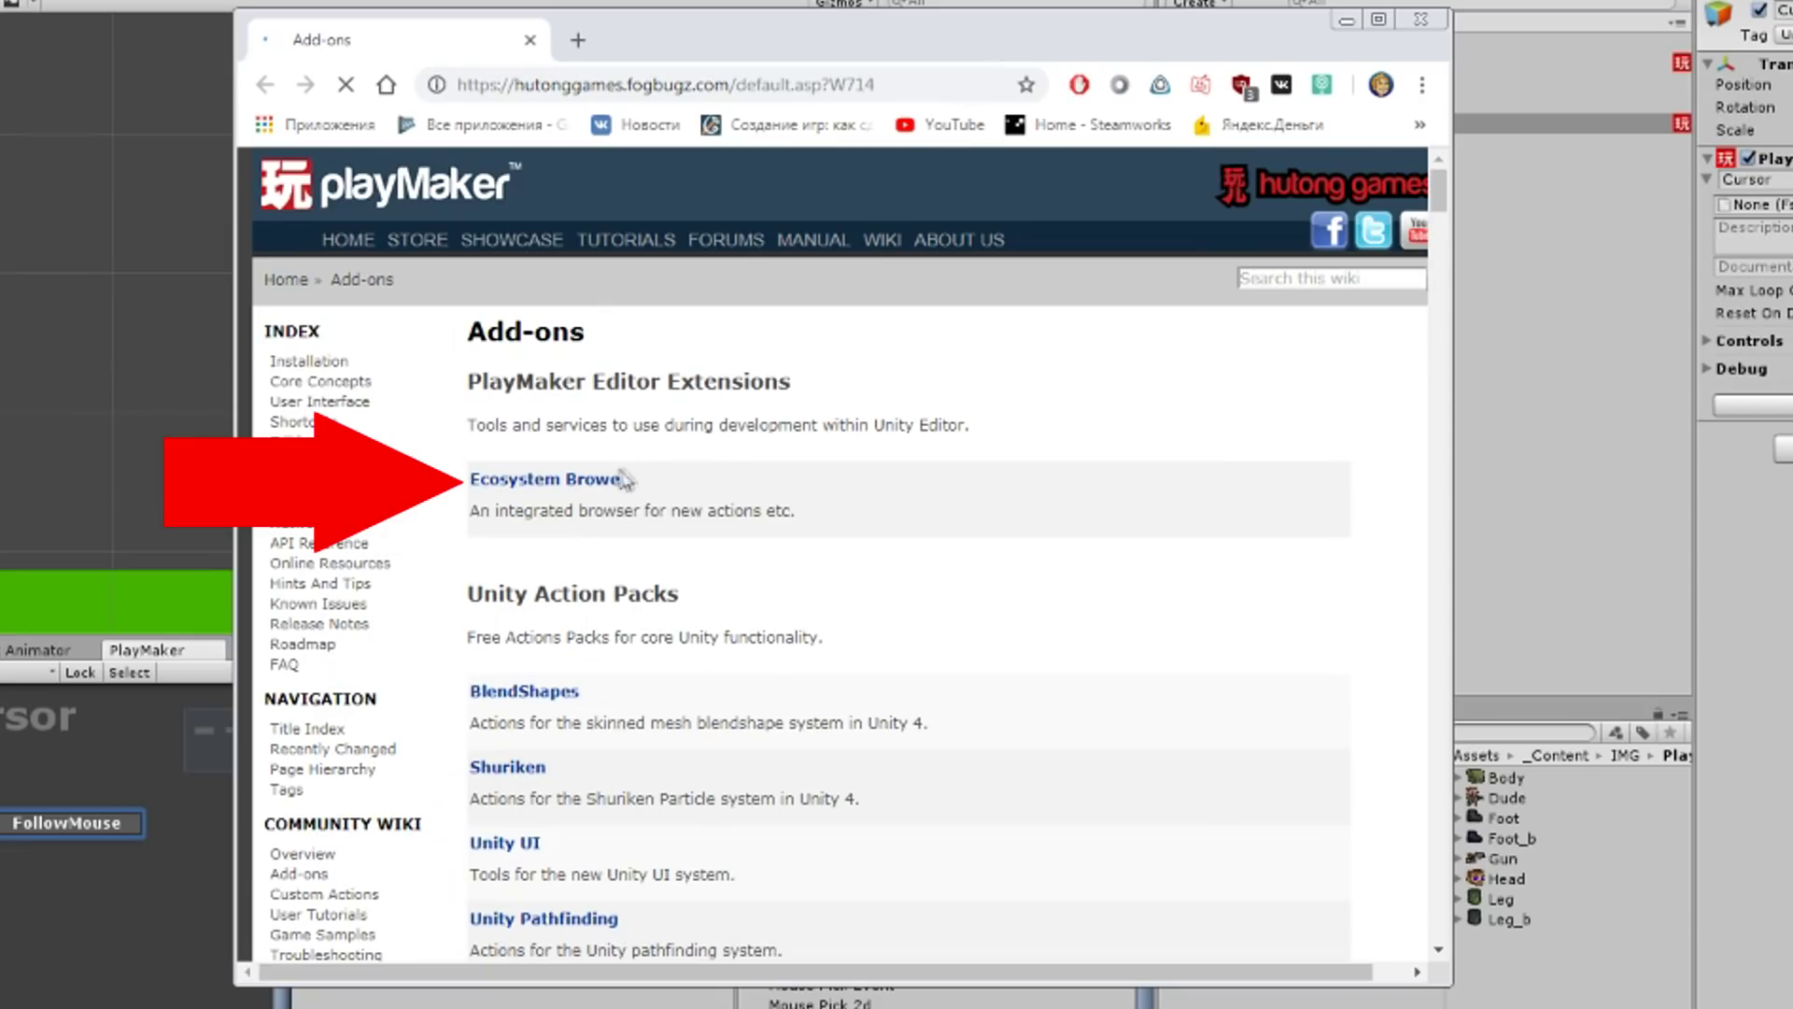
pyautogui.click(624, 480)
pyautogui.scroll(-3, 1068, 465)
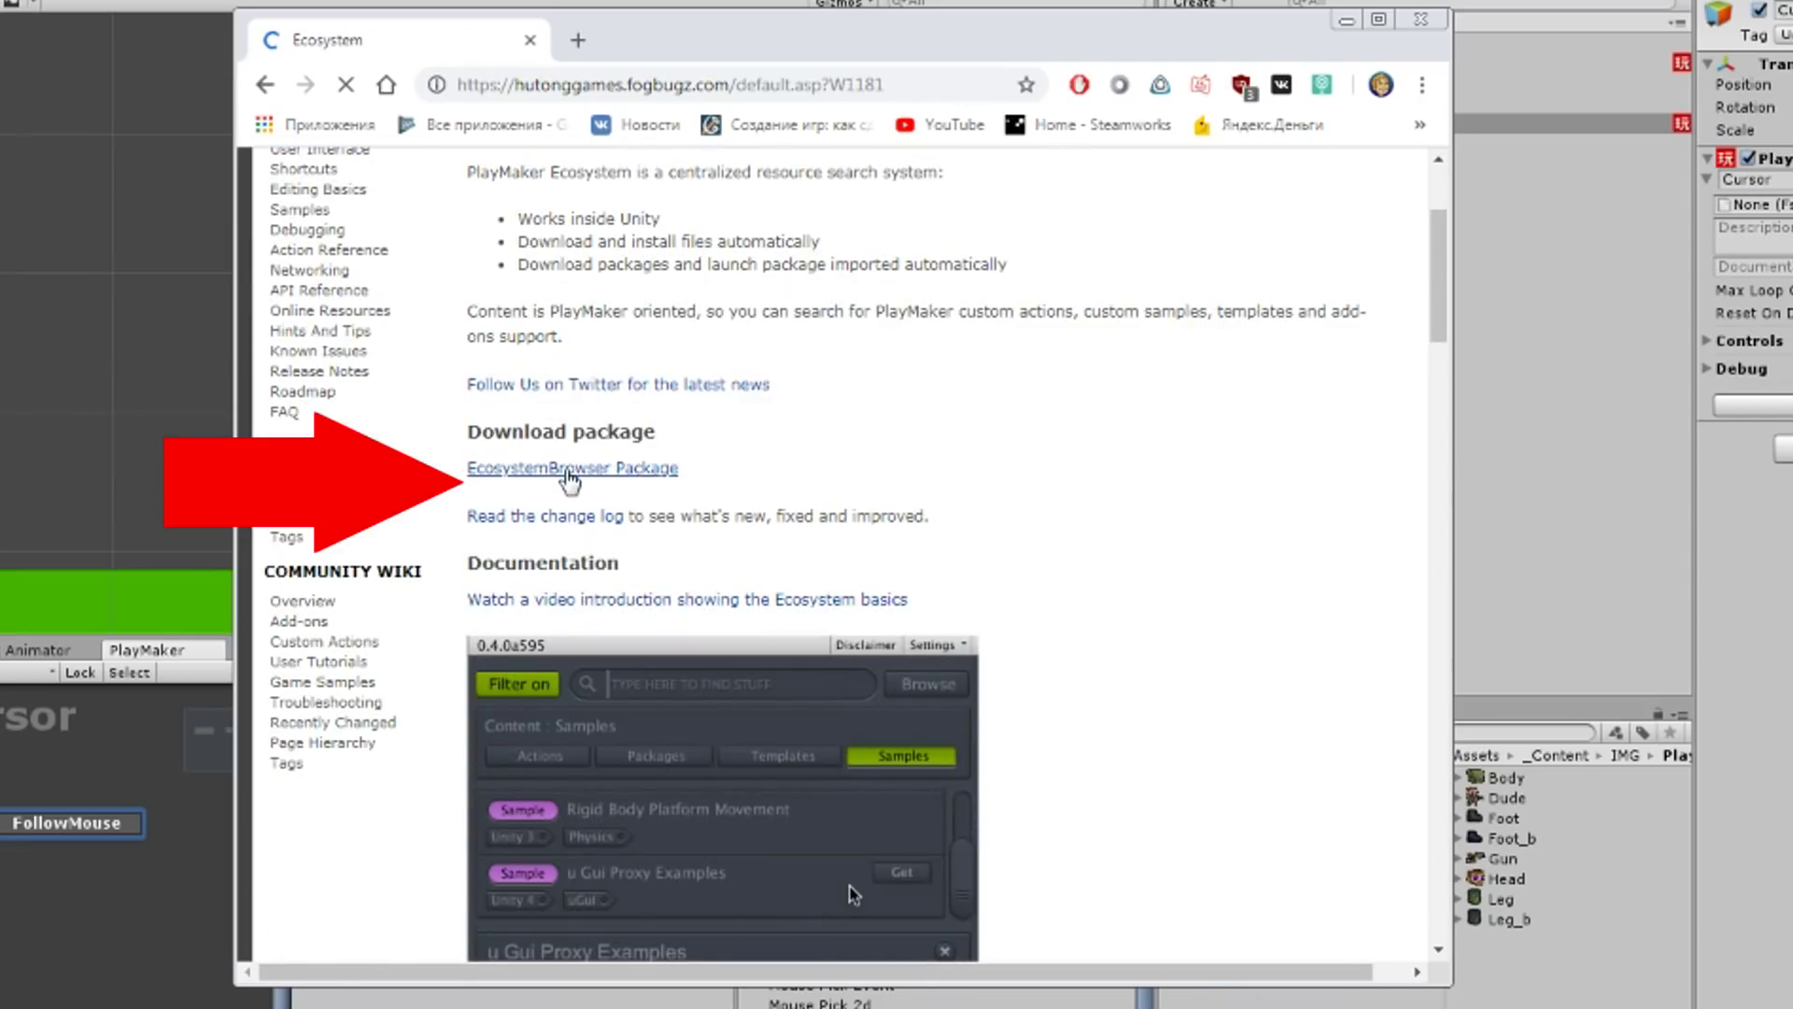
pyautogui.click(570, 472)
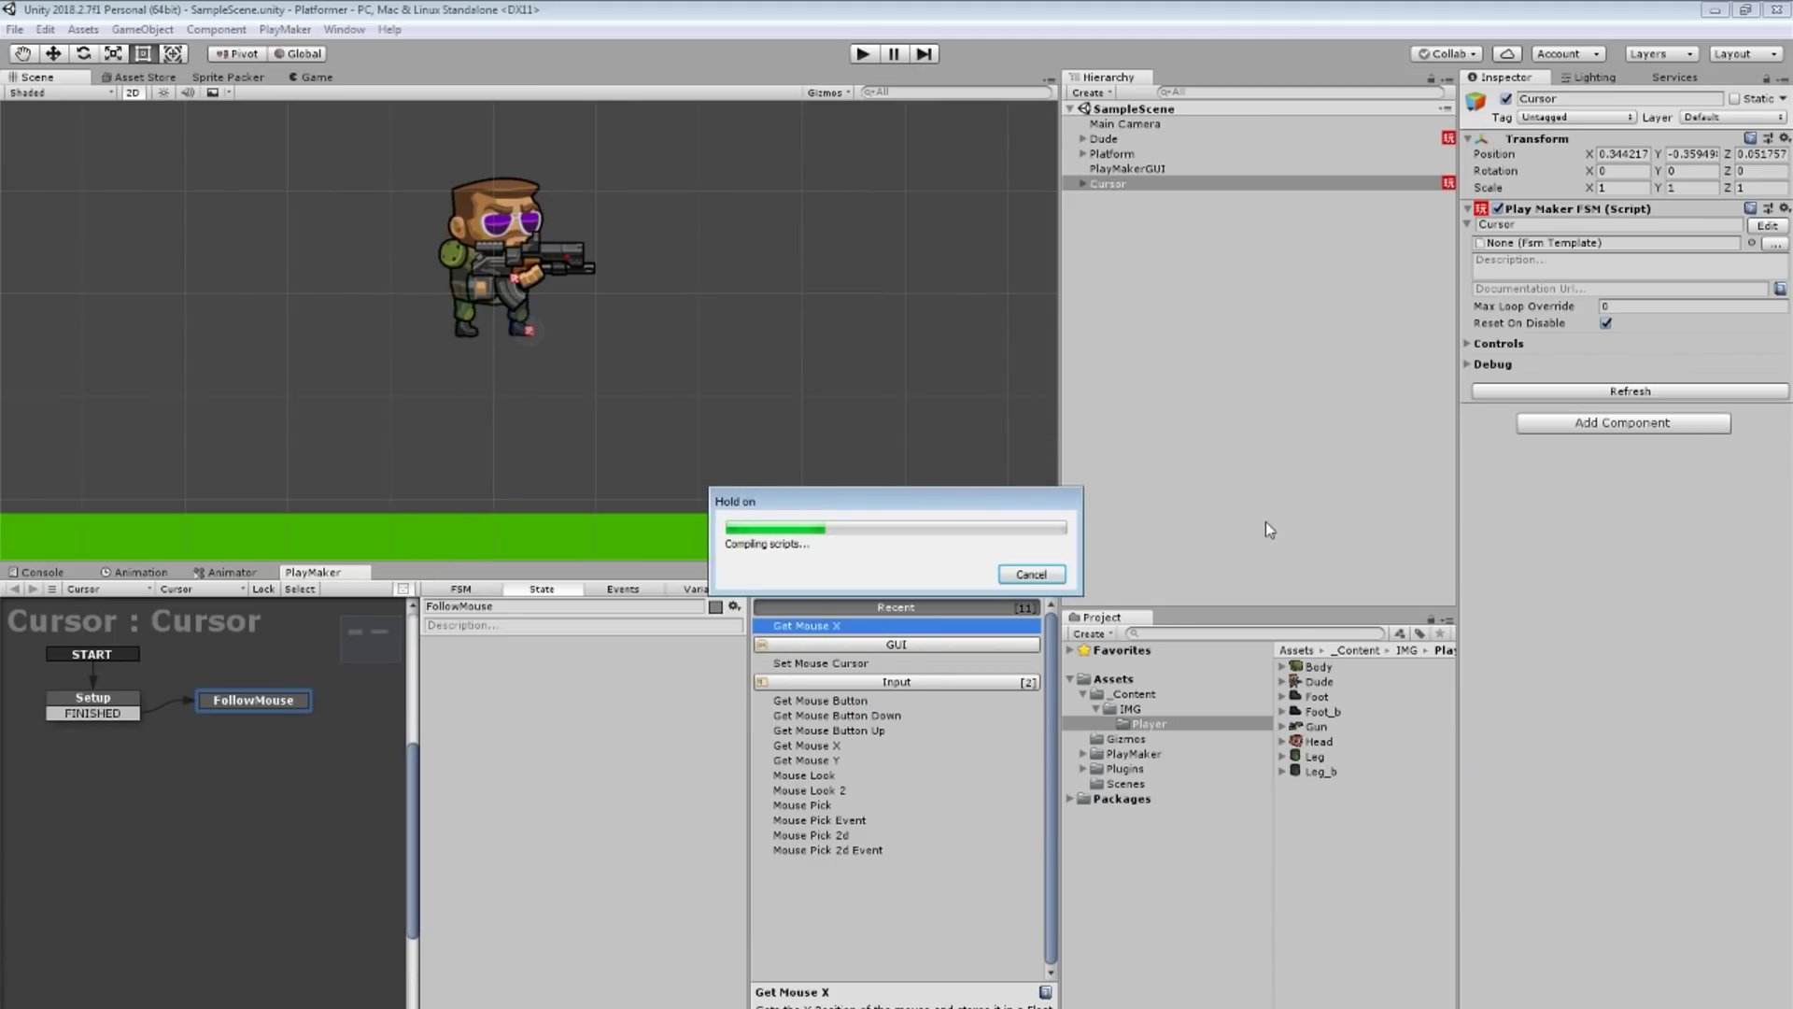
pyautogui.click(935, 630)
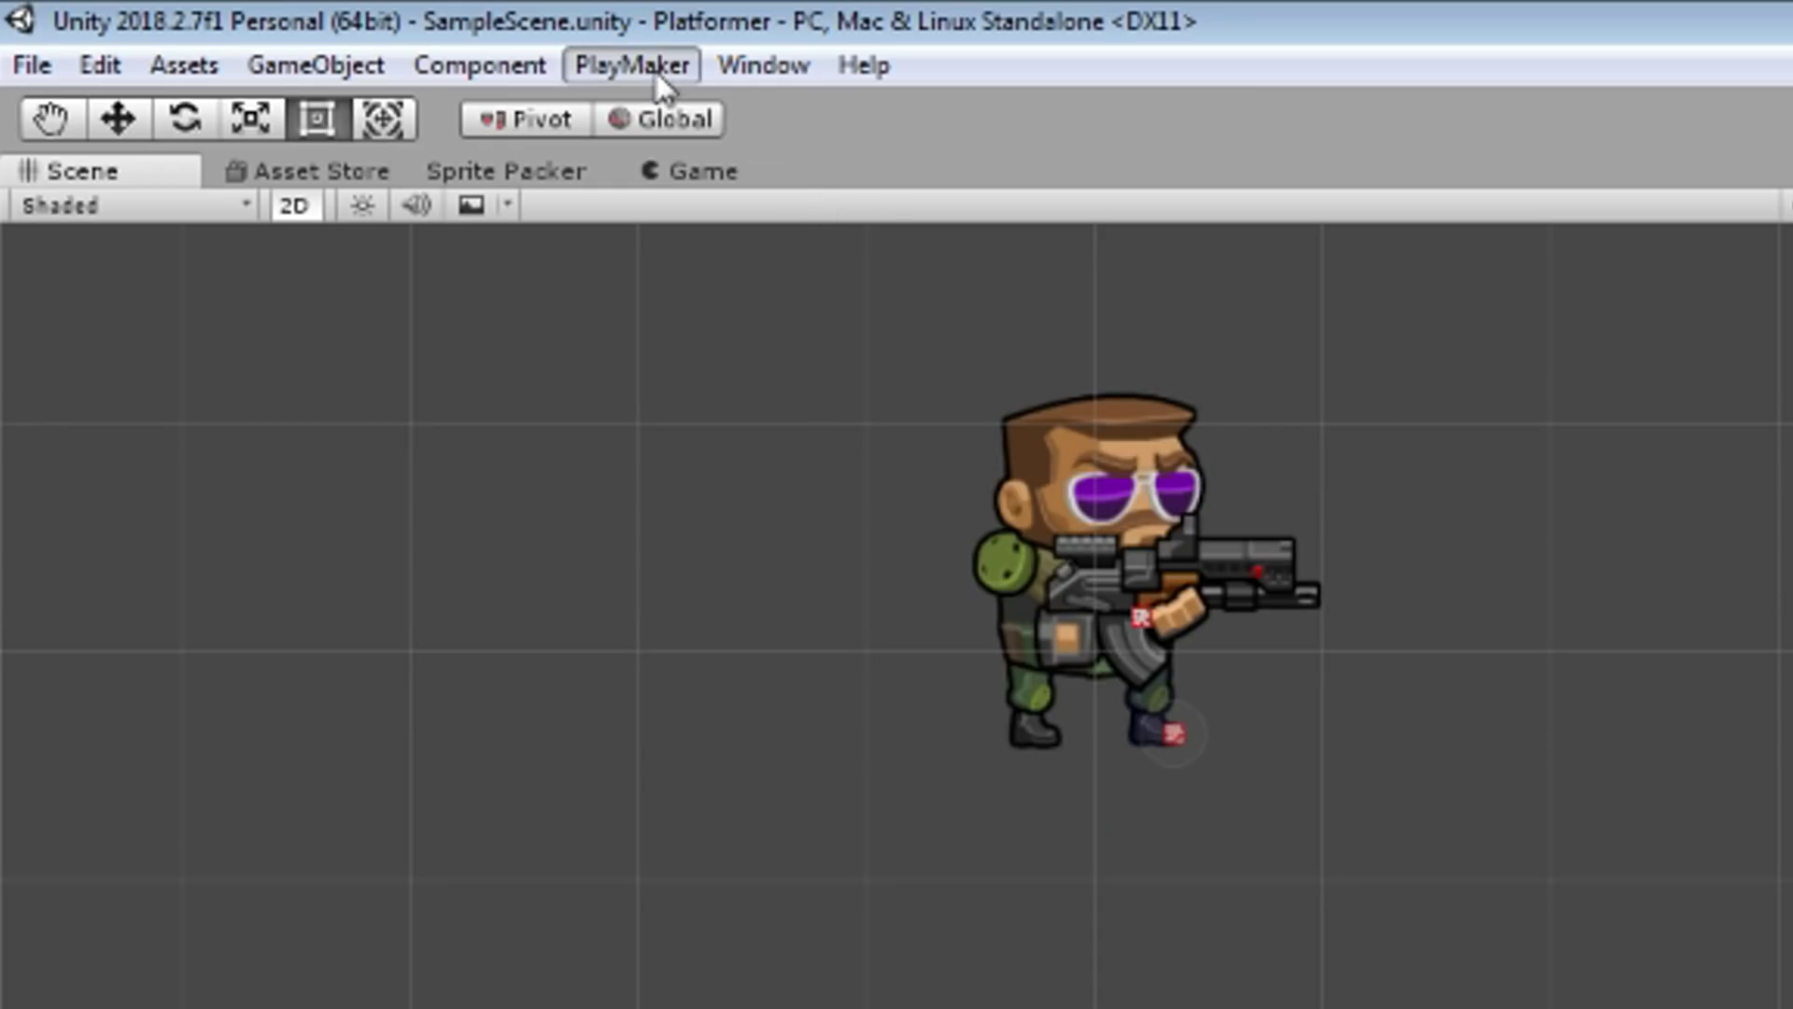
# Step: Search the Ecosystem browser for 'follow mouse 2d' and download the action
pyautogui.click(654, 67)
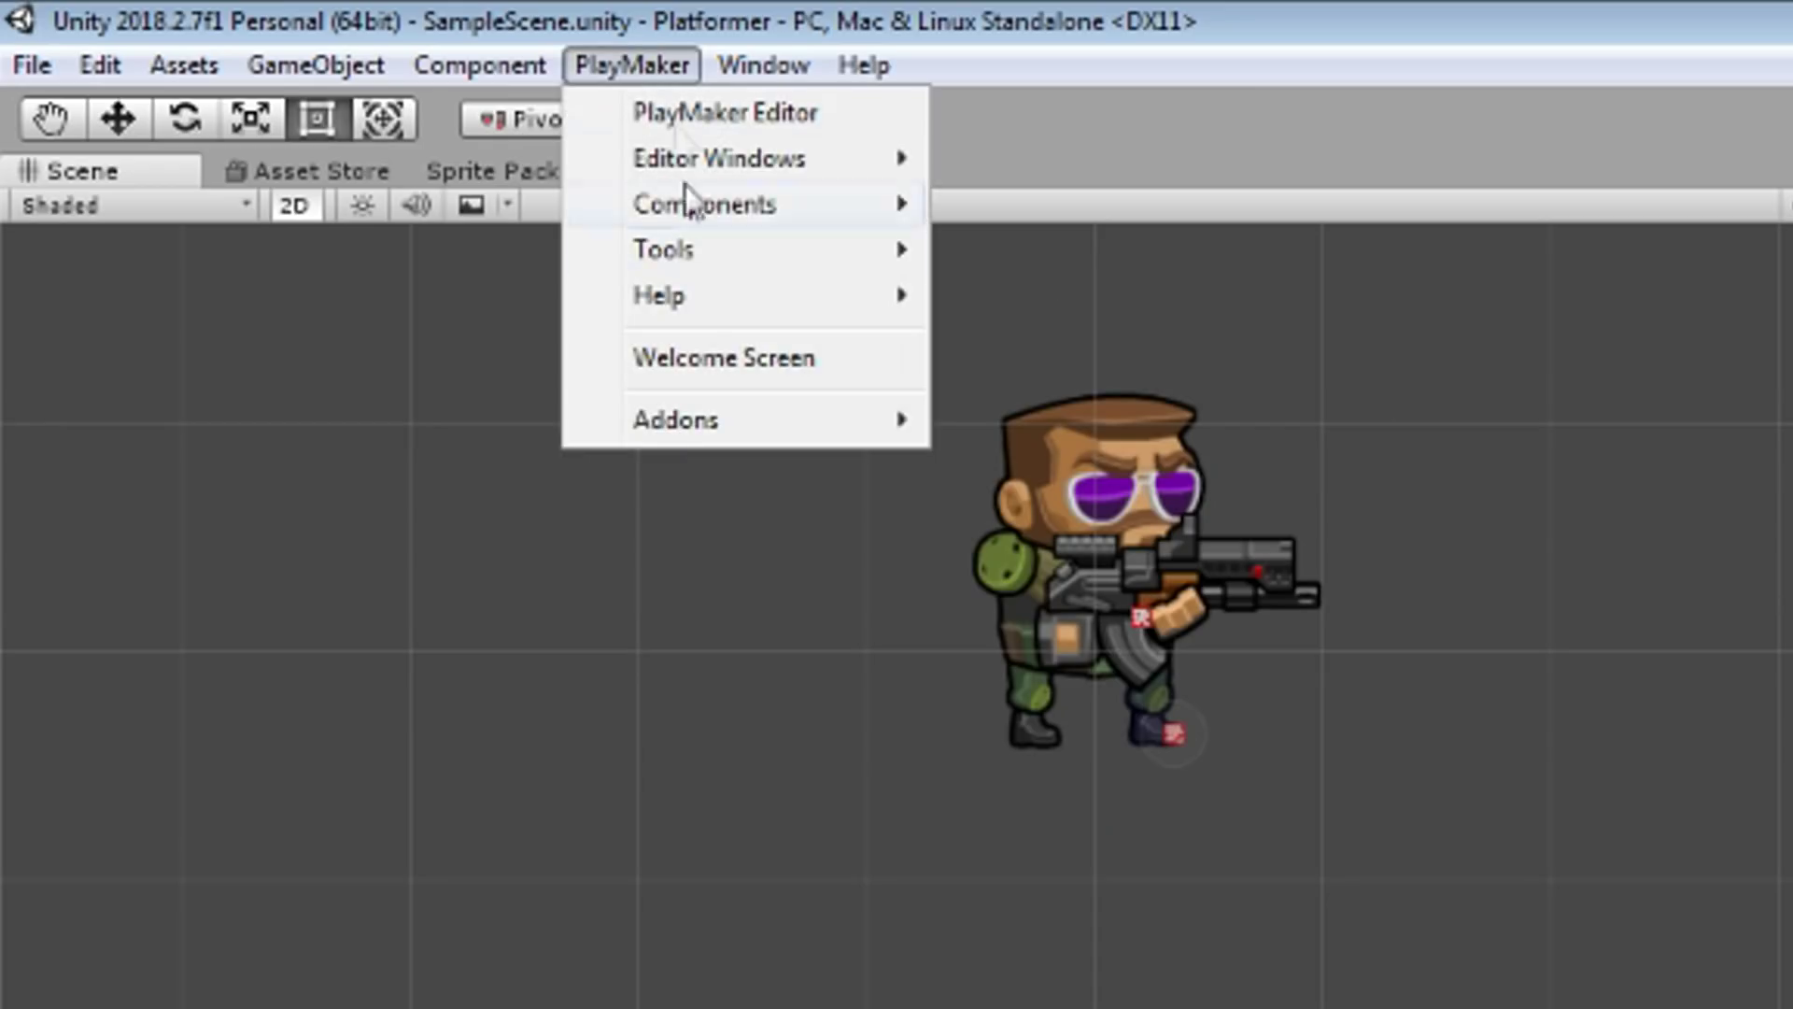
pyautogui.moveTo(691, 418)
pyautogui.moveTo(1133, 512)
pyautogui.click(1433, 510)
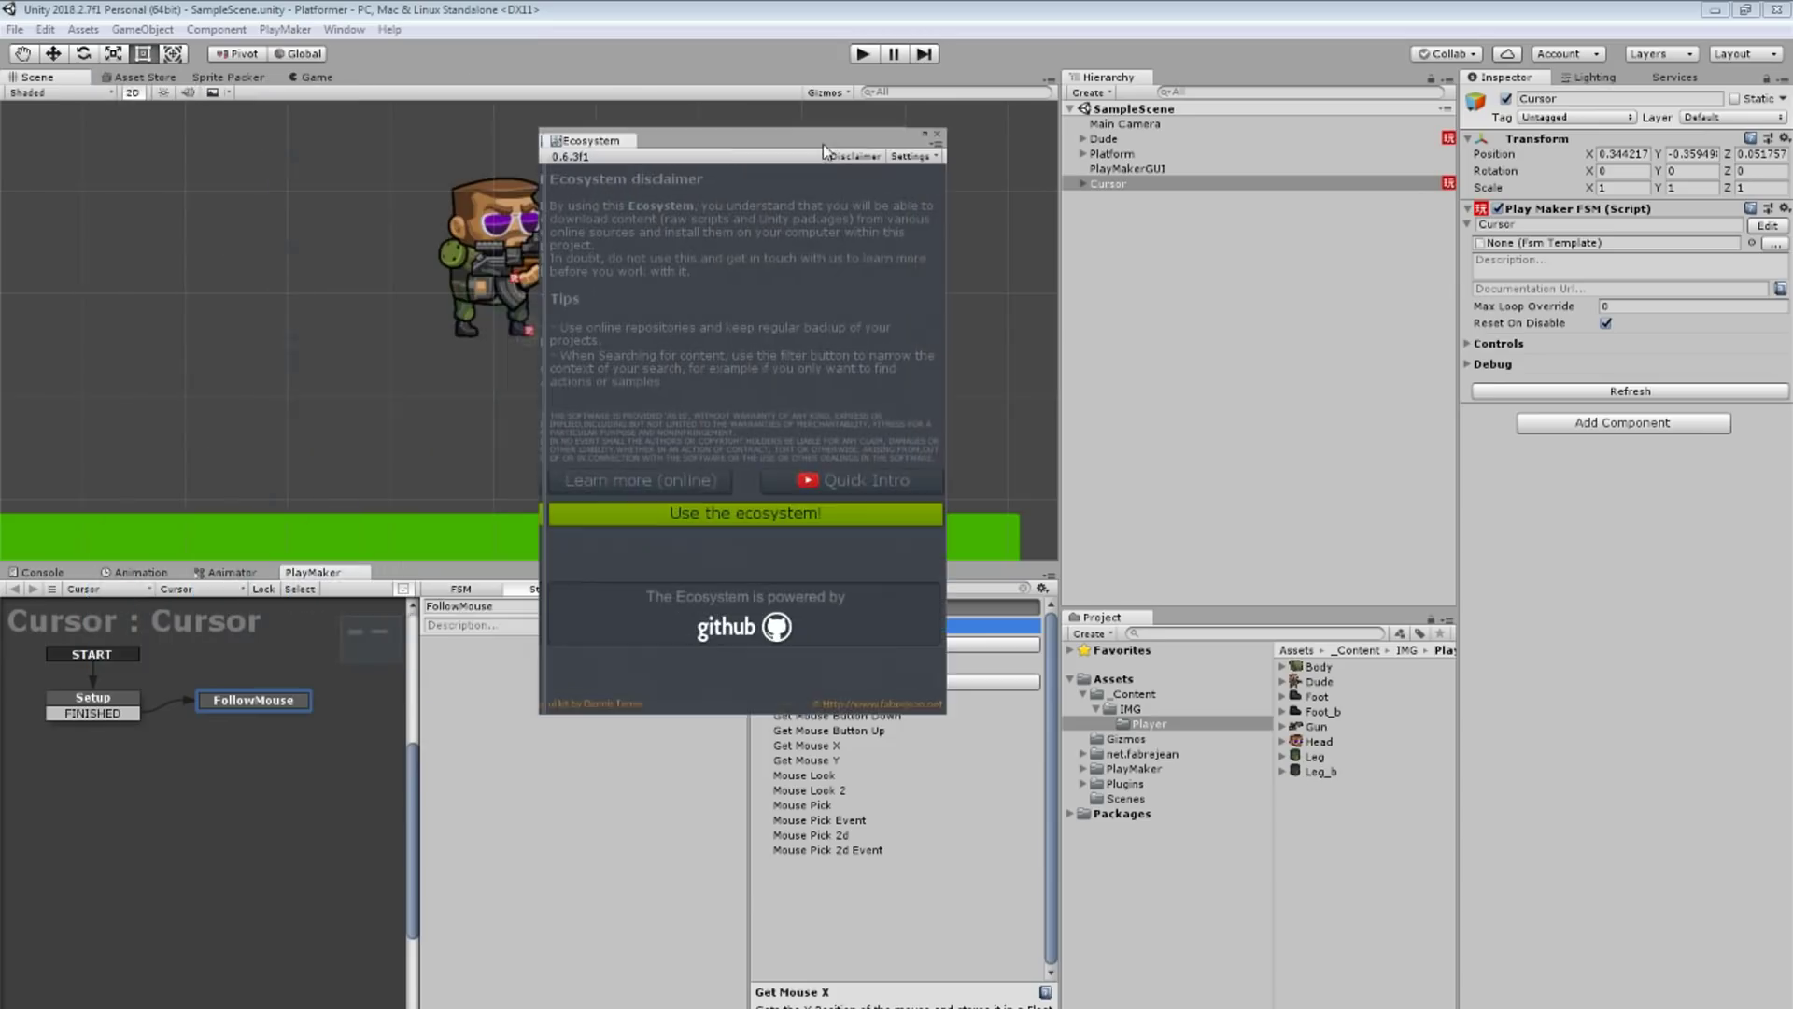
pyautogui.write('follow mouse')
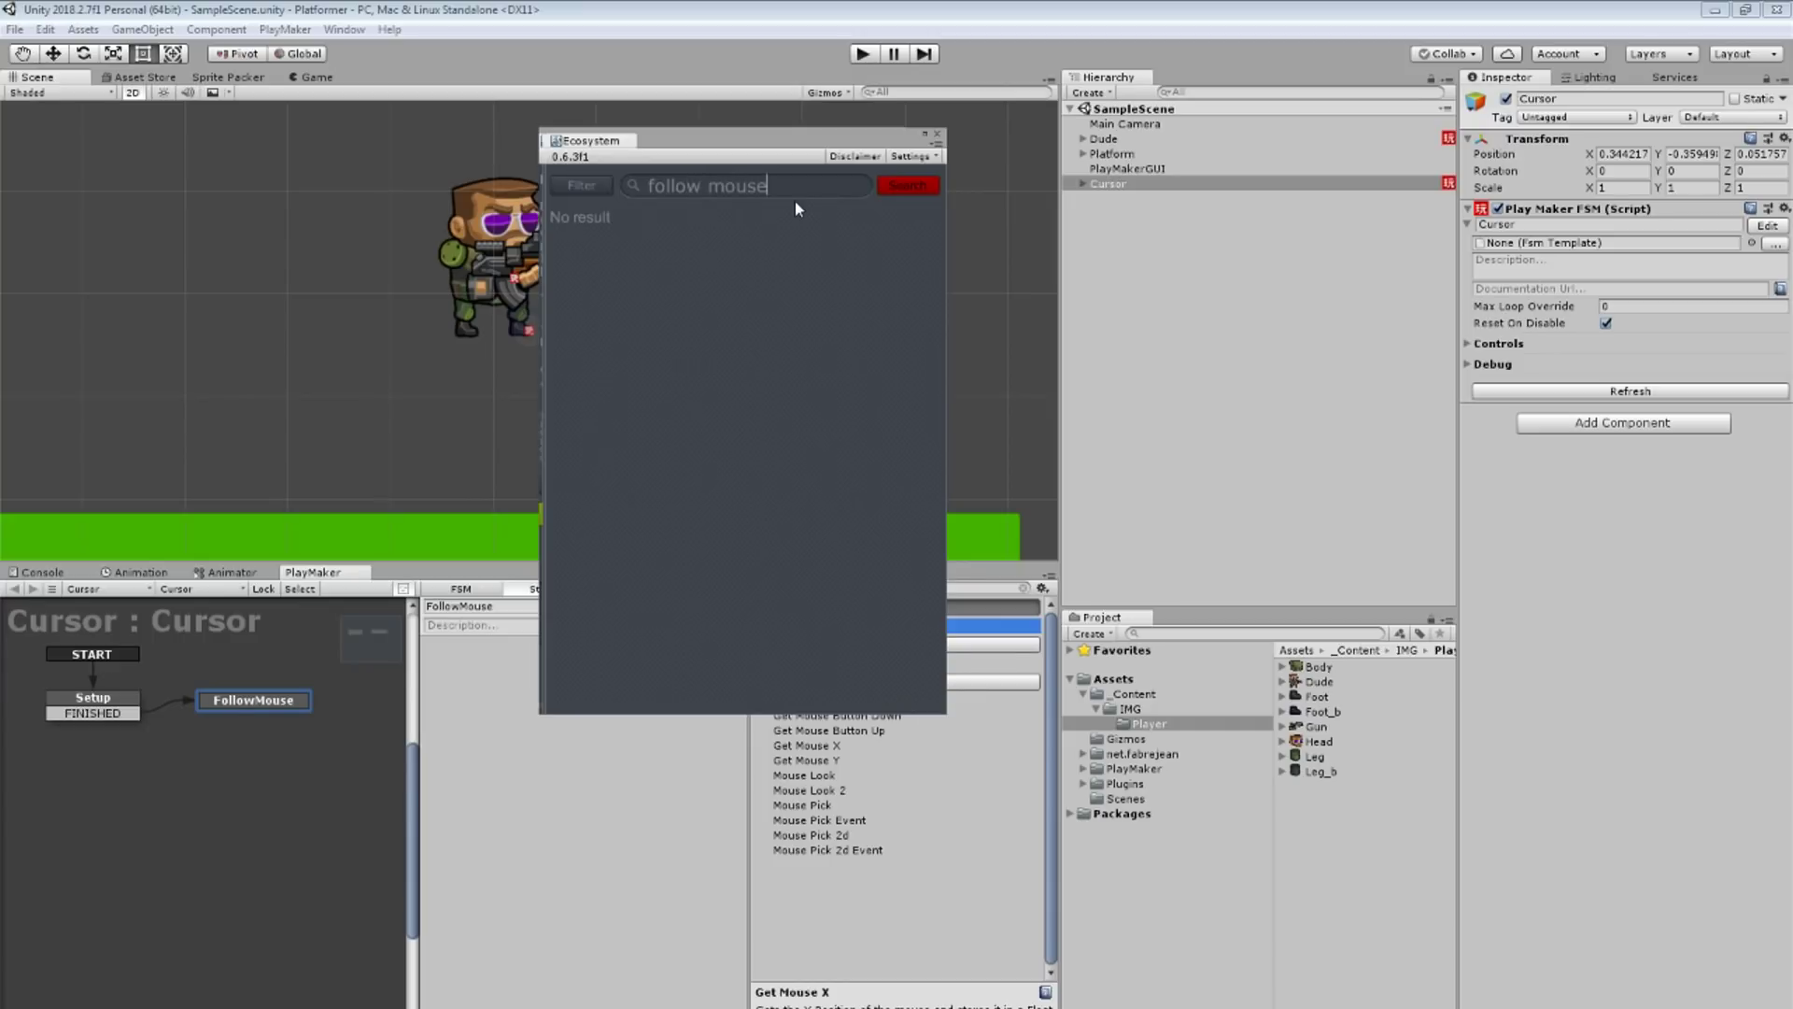
pyautogui.write(' 2d')
pyautogui.press('Return')
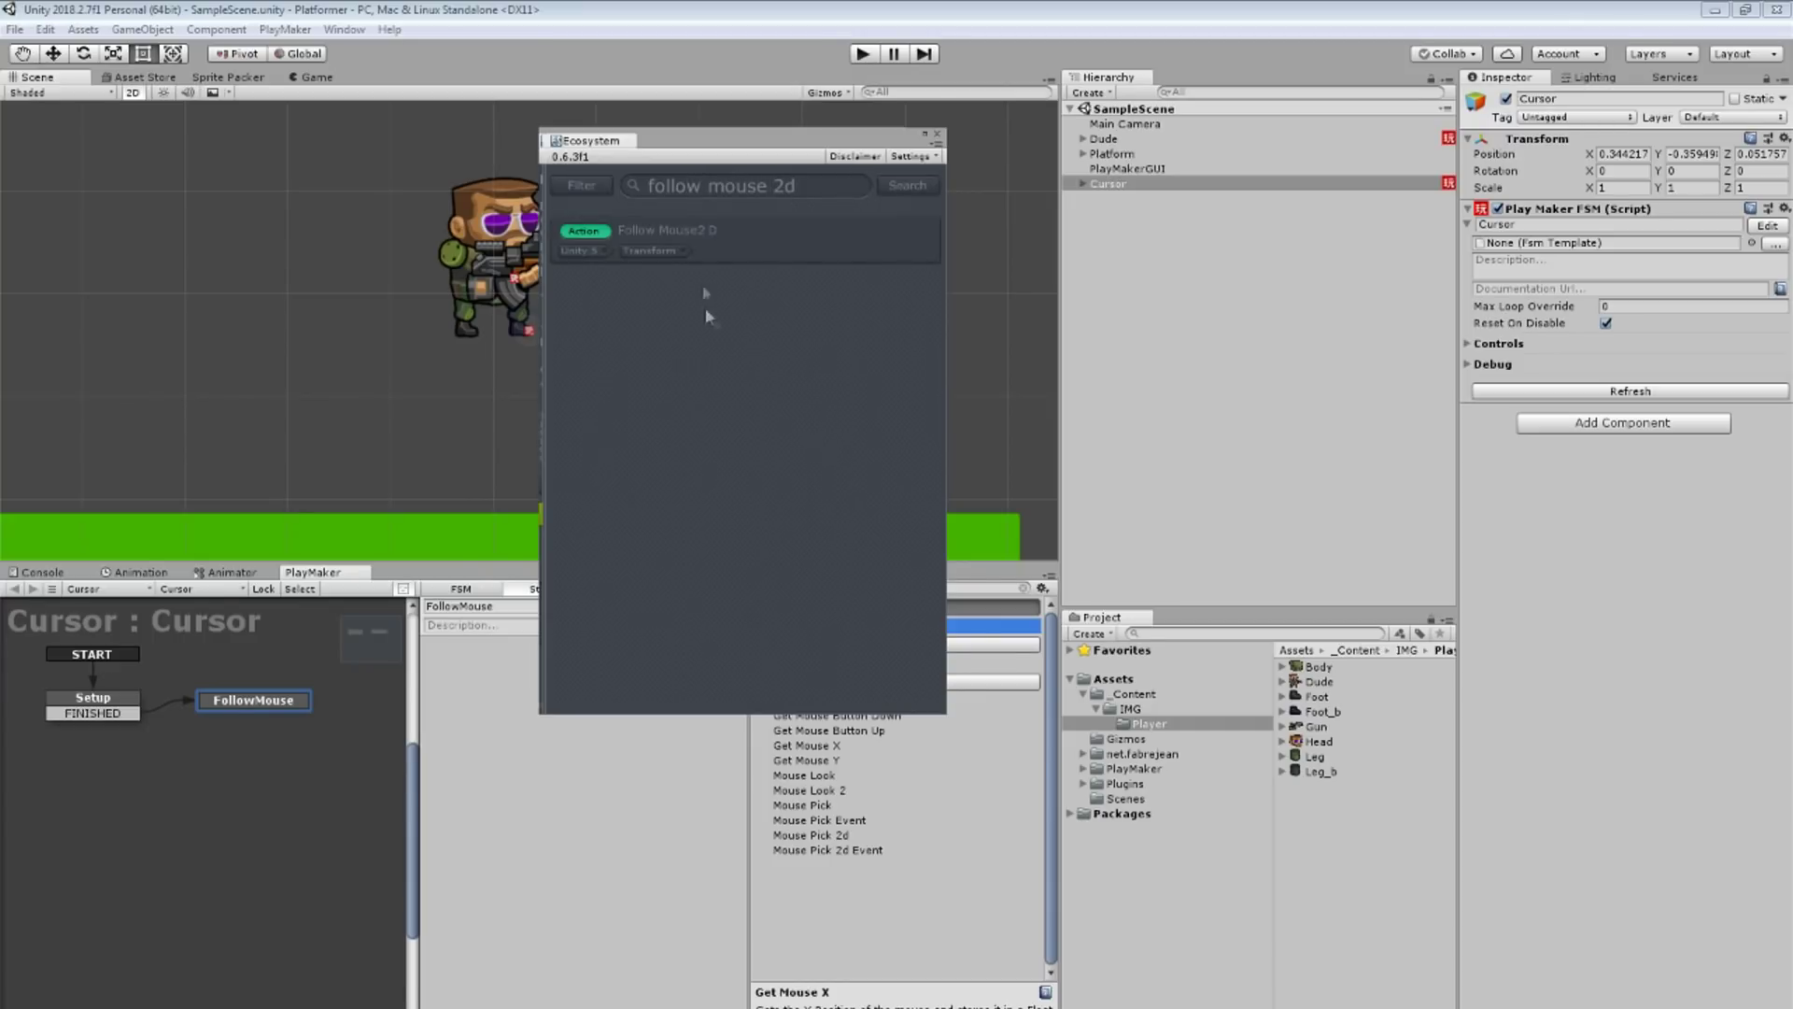
pyautogui.click(913, 233)
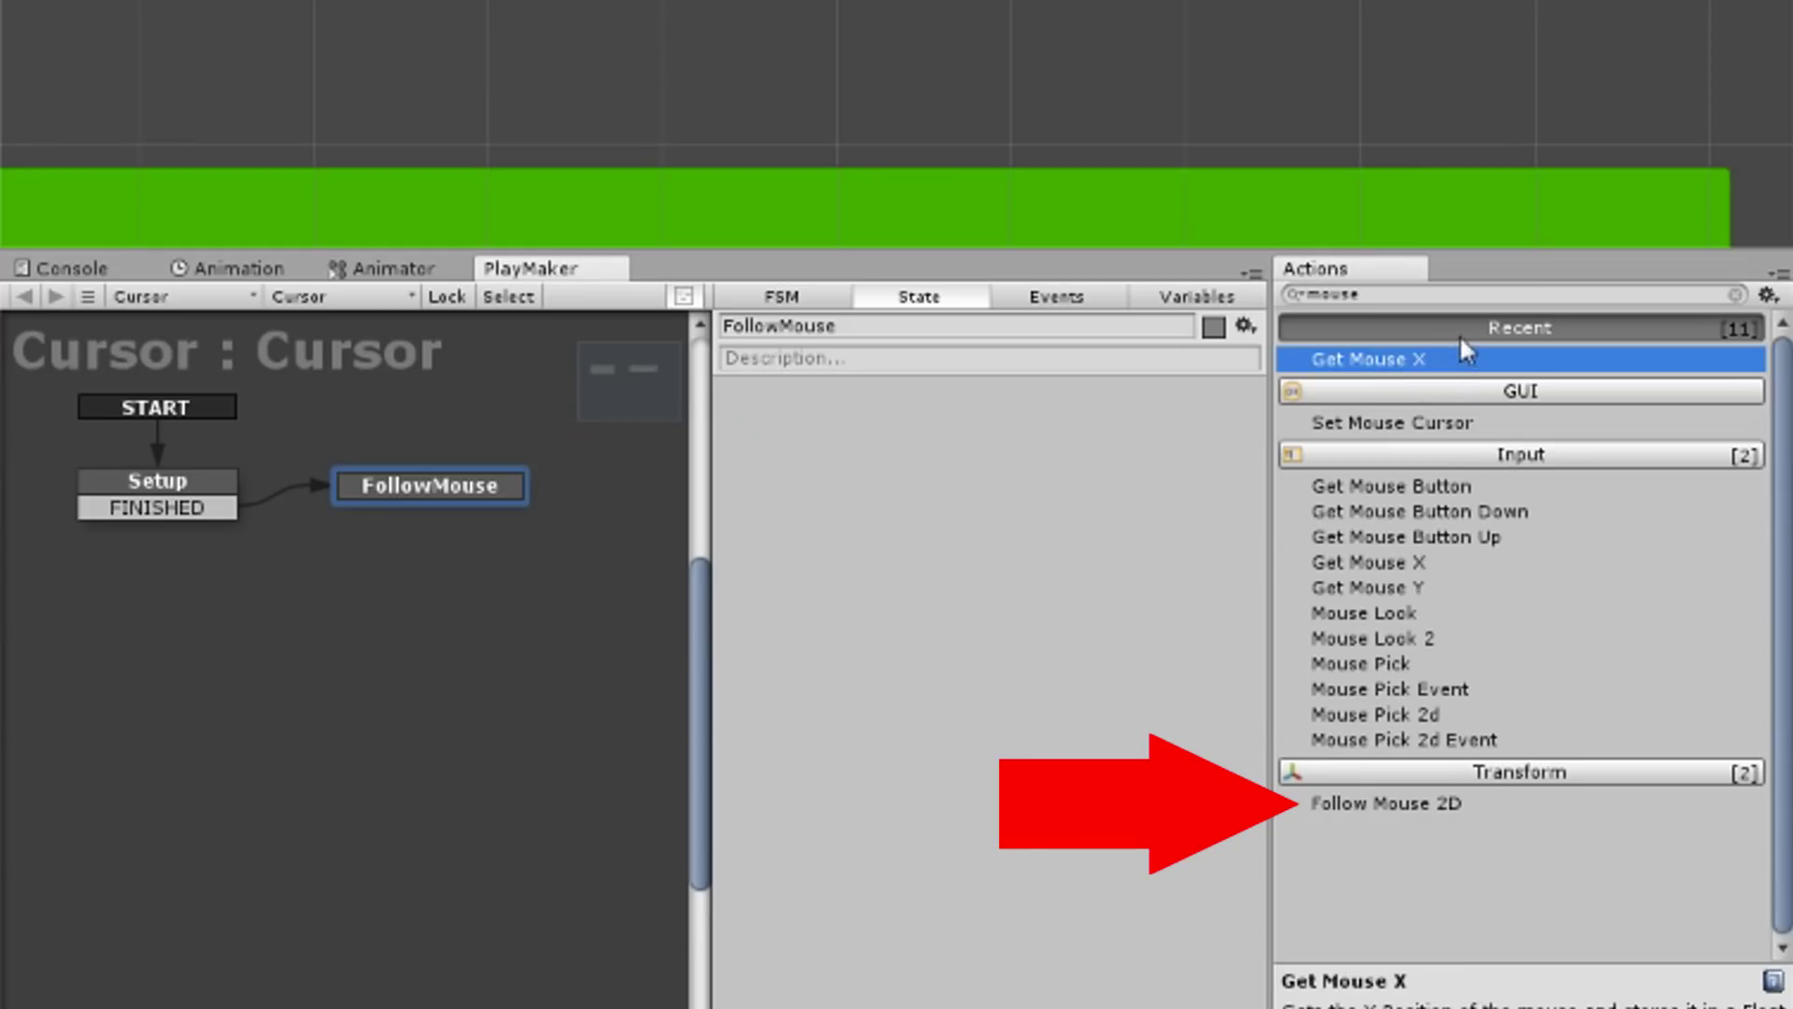
# Step: Add Follow Mouse 2D to the FollowMouse state with Keep On Screen unticked
pyautogui.click(1395, 805)
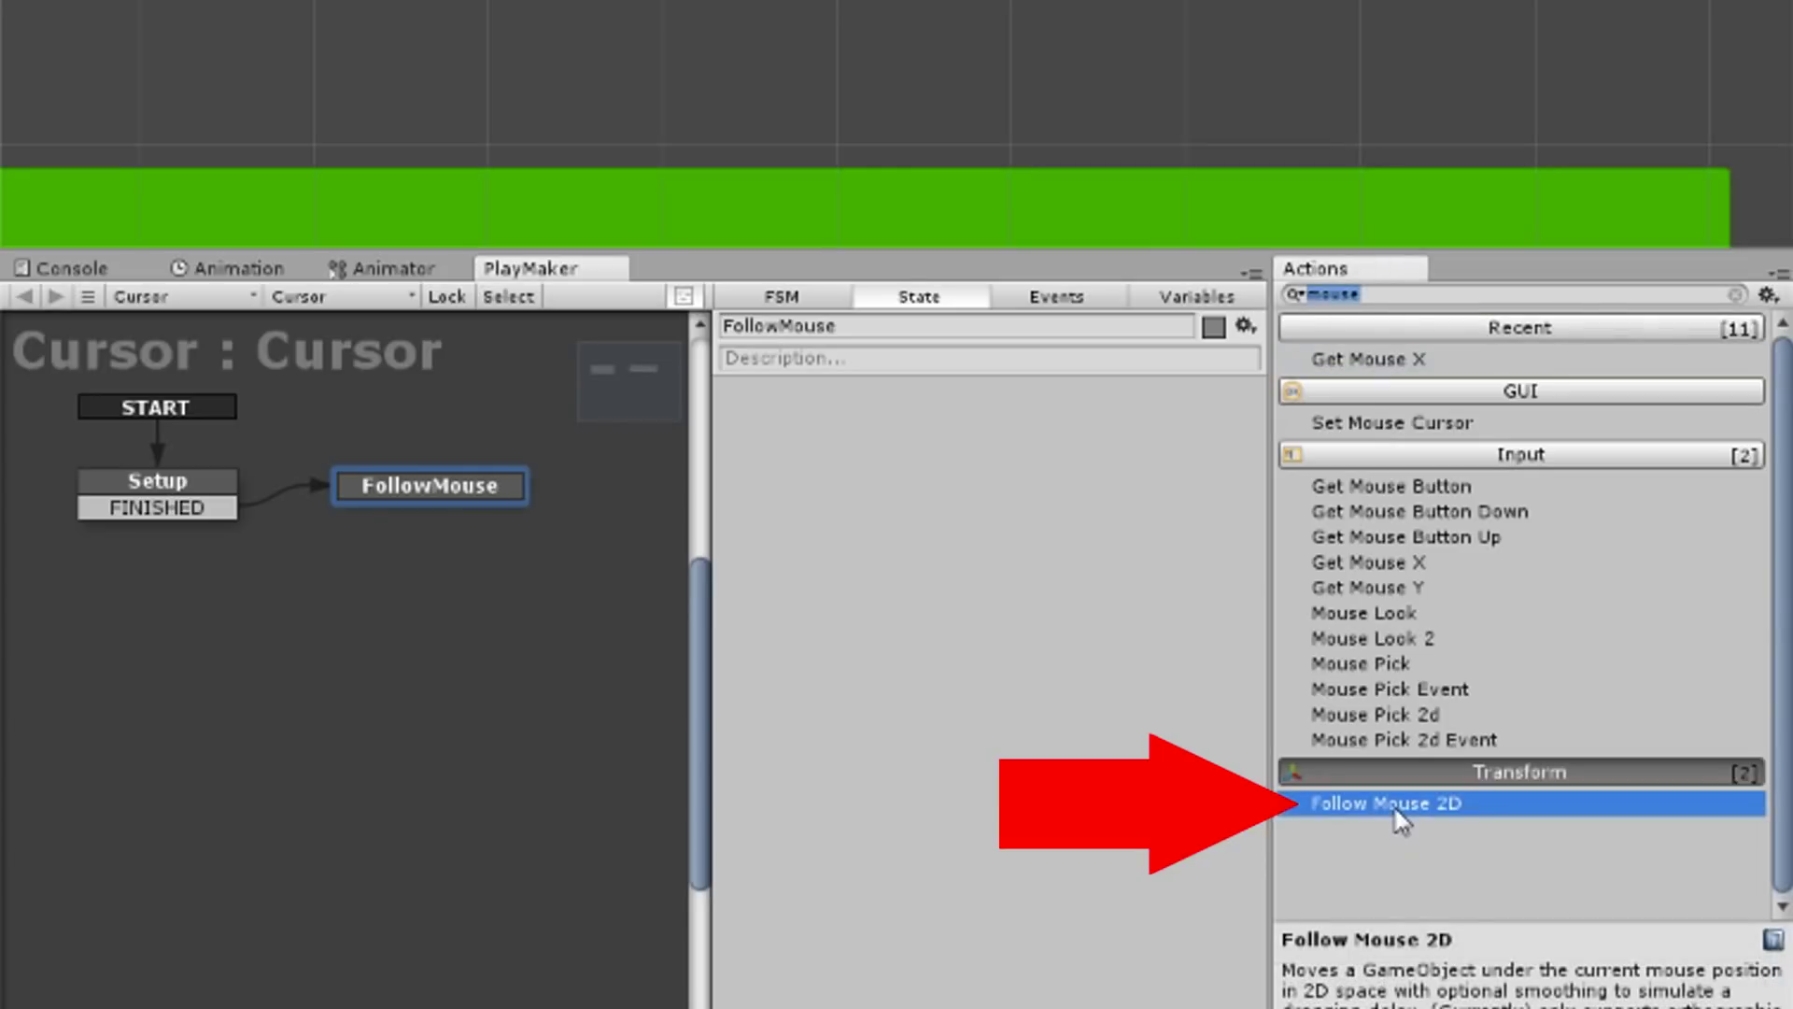
pyautogui.doubleClick(1394, 806)
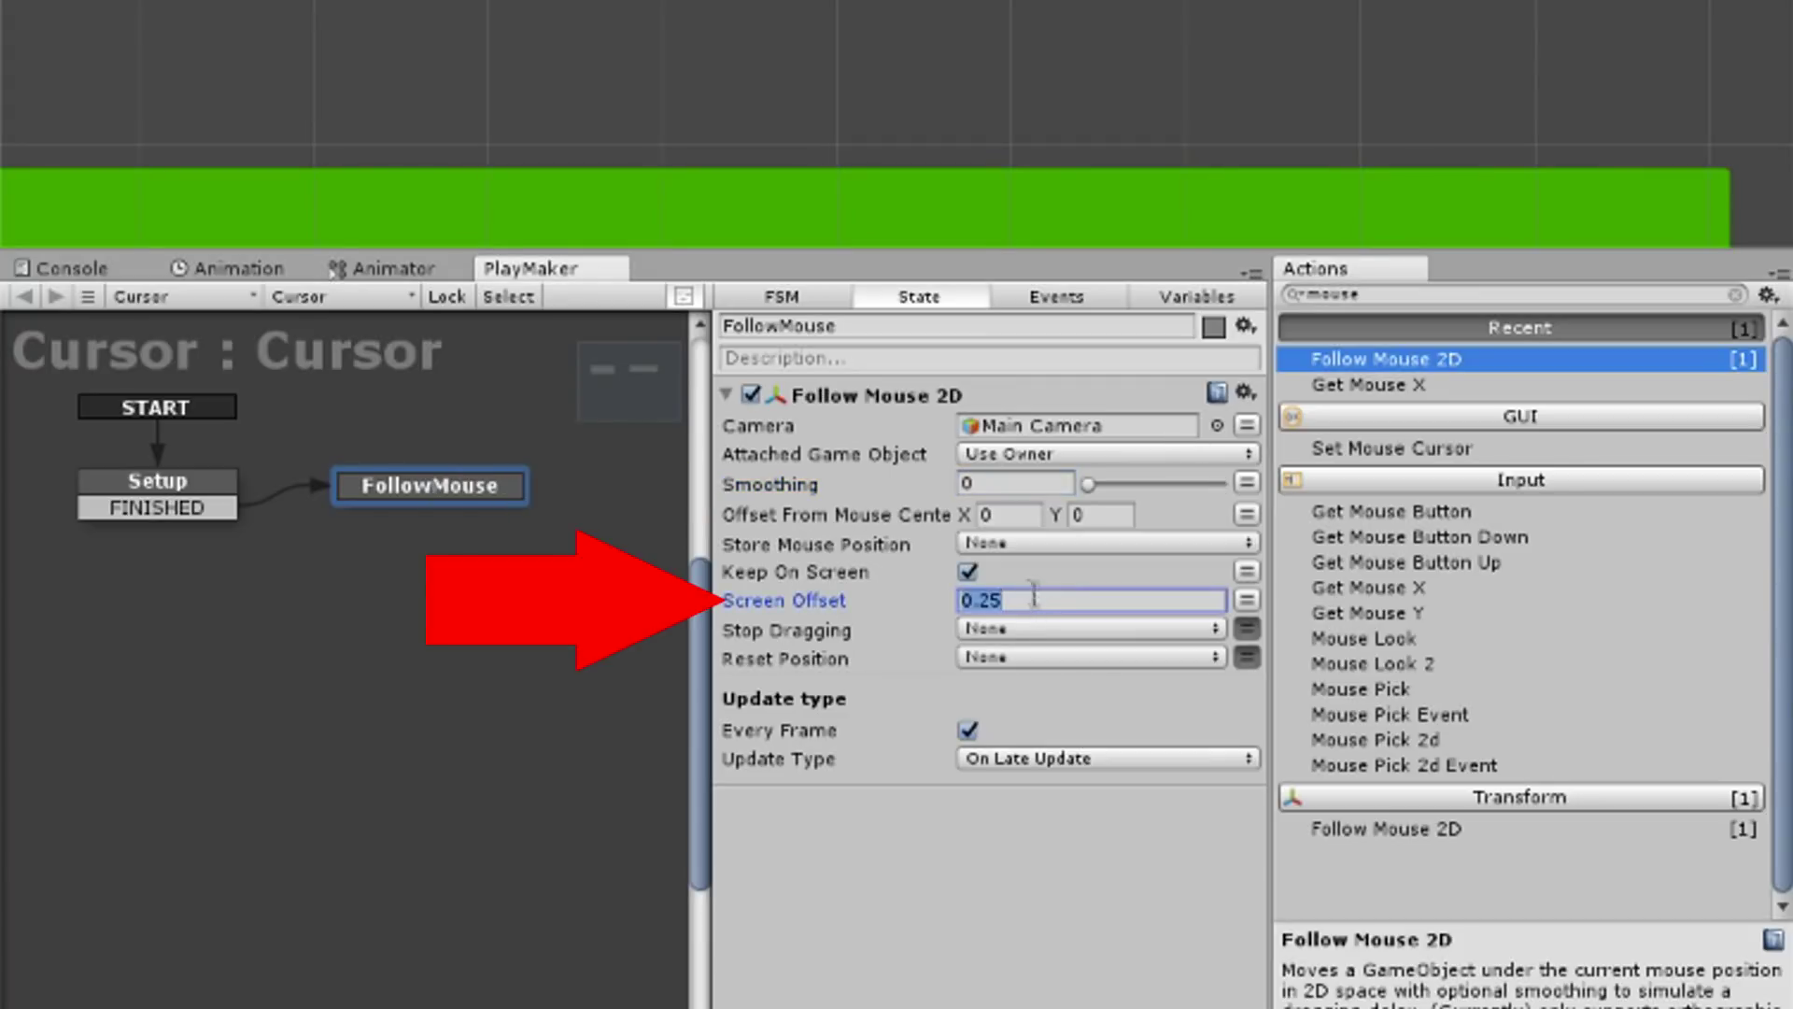
pyautogui.click(967, 572)
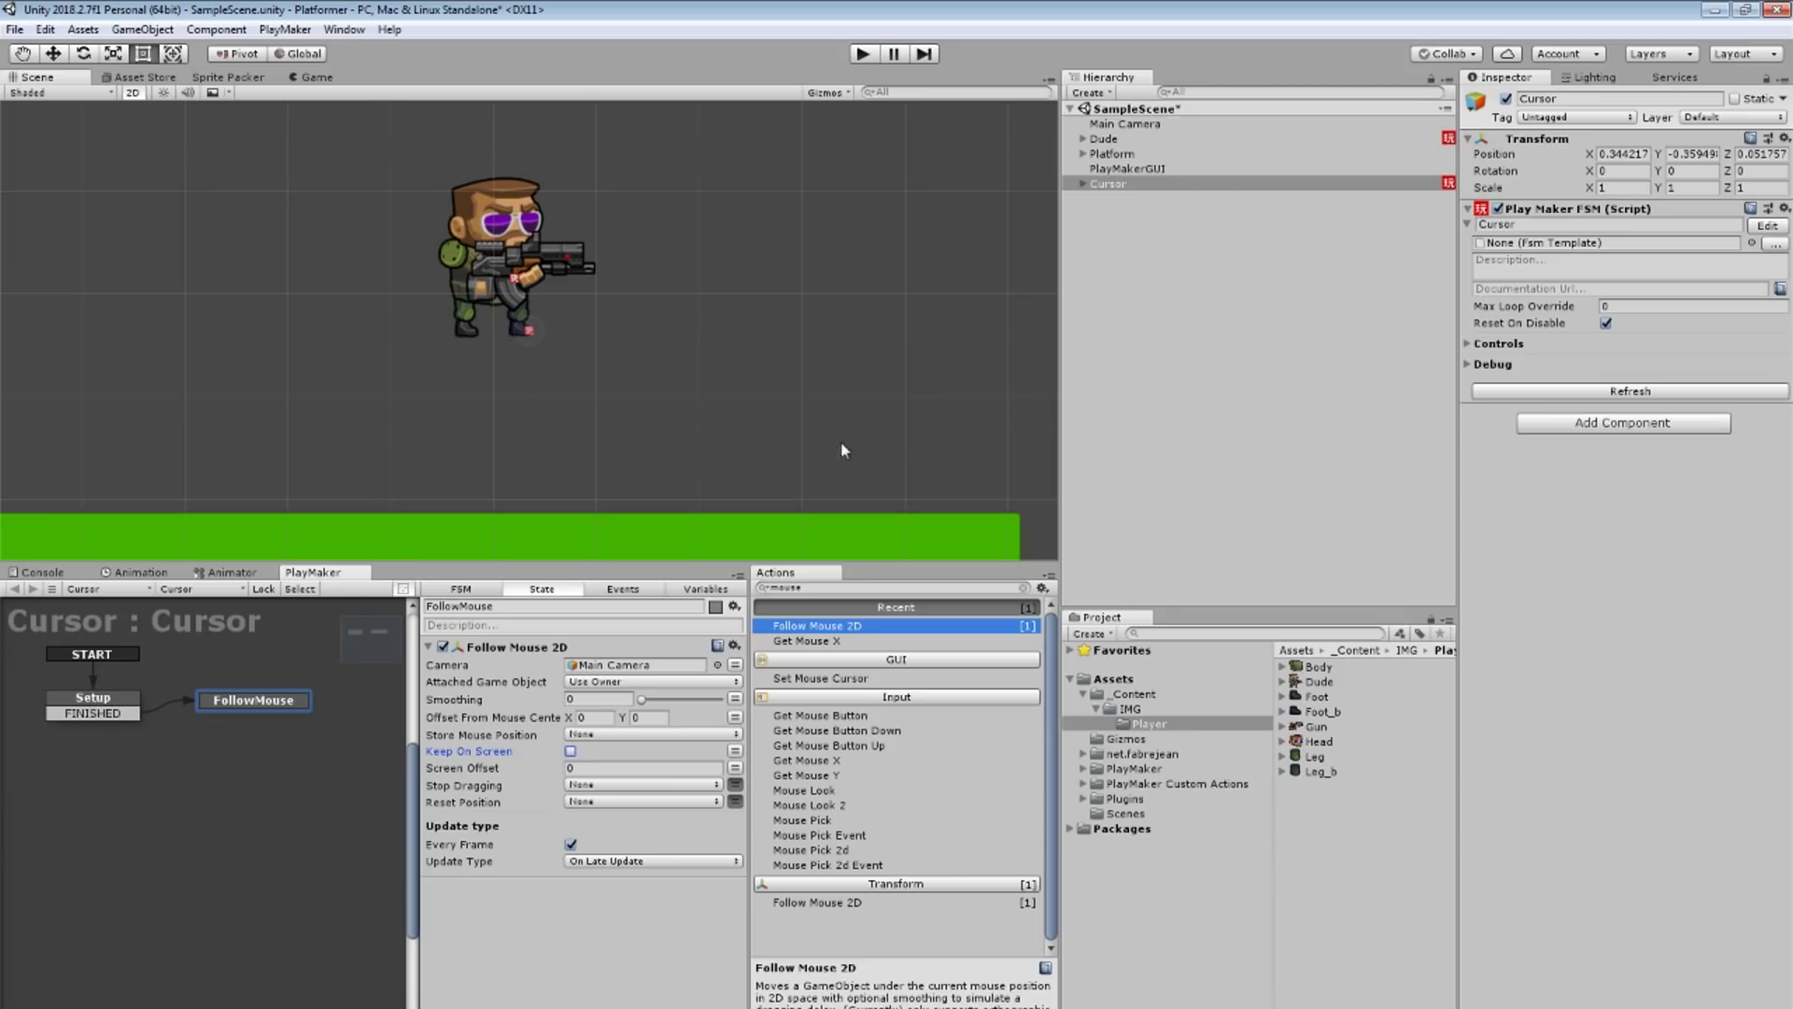
# Step: Run the game to test the cursor and check the sprite's scale
pyautogui.click(862, 53)
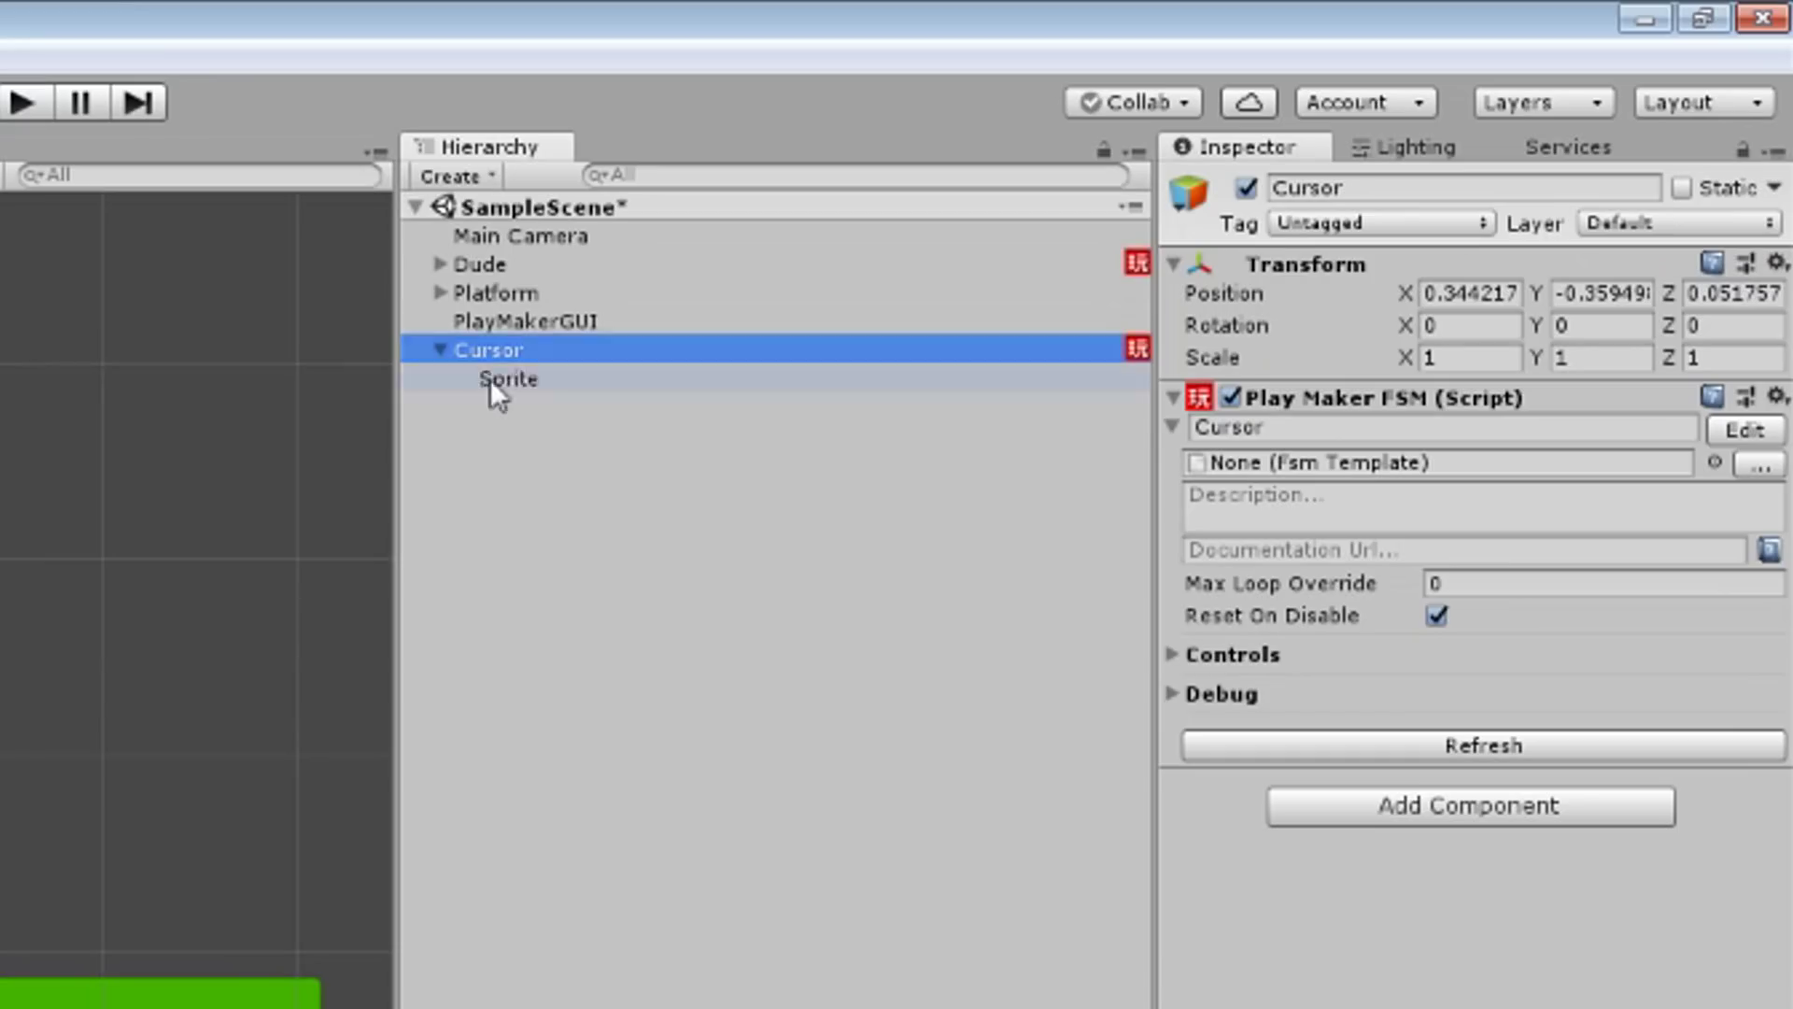
pyautogui.click(489, 381)
pyautogui.click(1471, 355)
pyautogui.press('Tab')
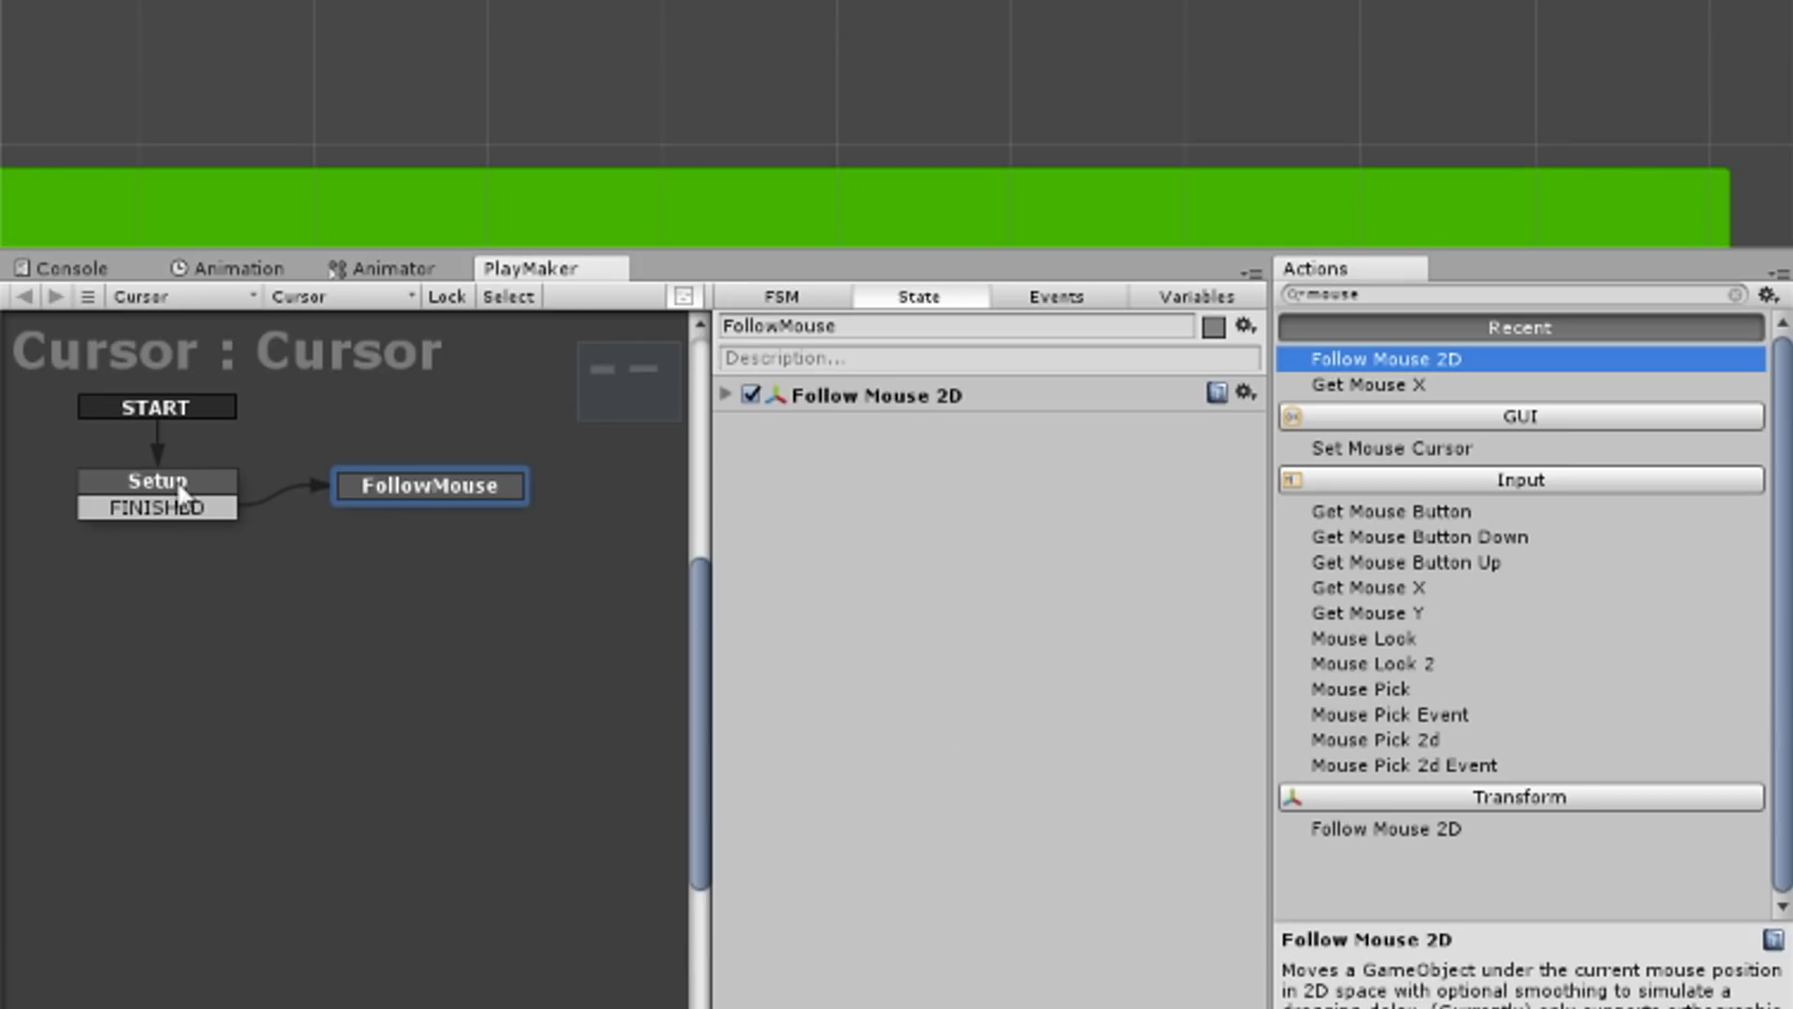
# Step: Add Get Owner to Setup, storing the owner in a new global variable named Cursor
pyautogui.click(180, 488)
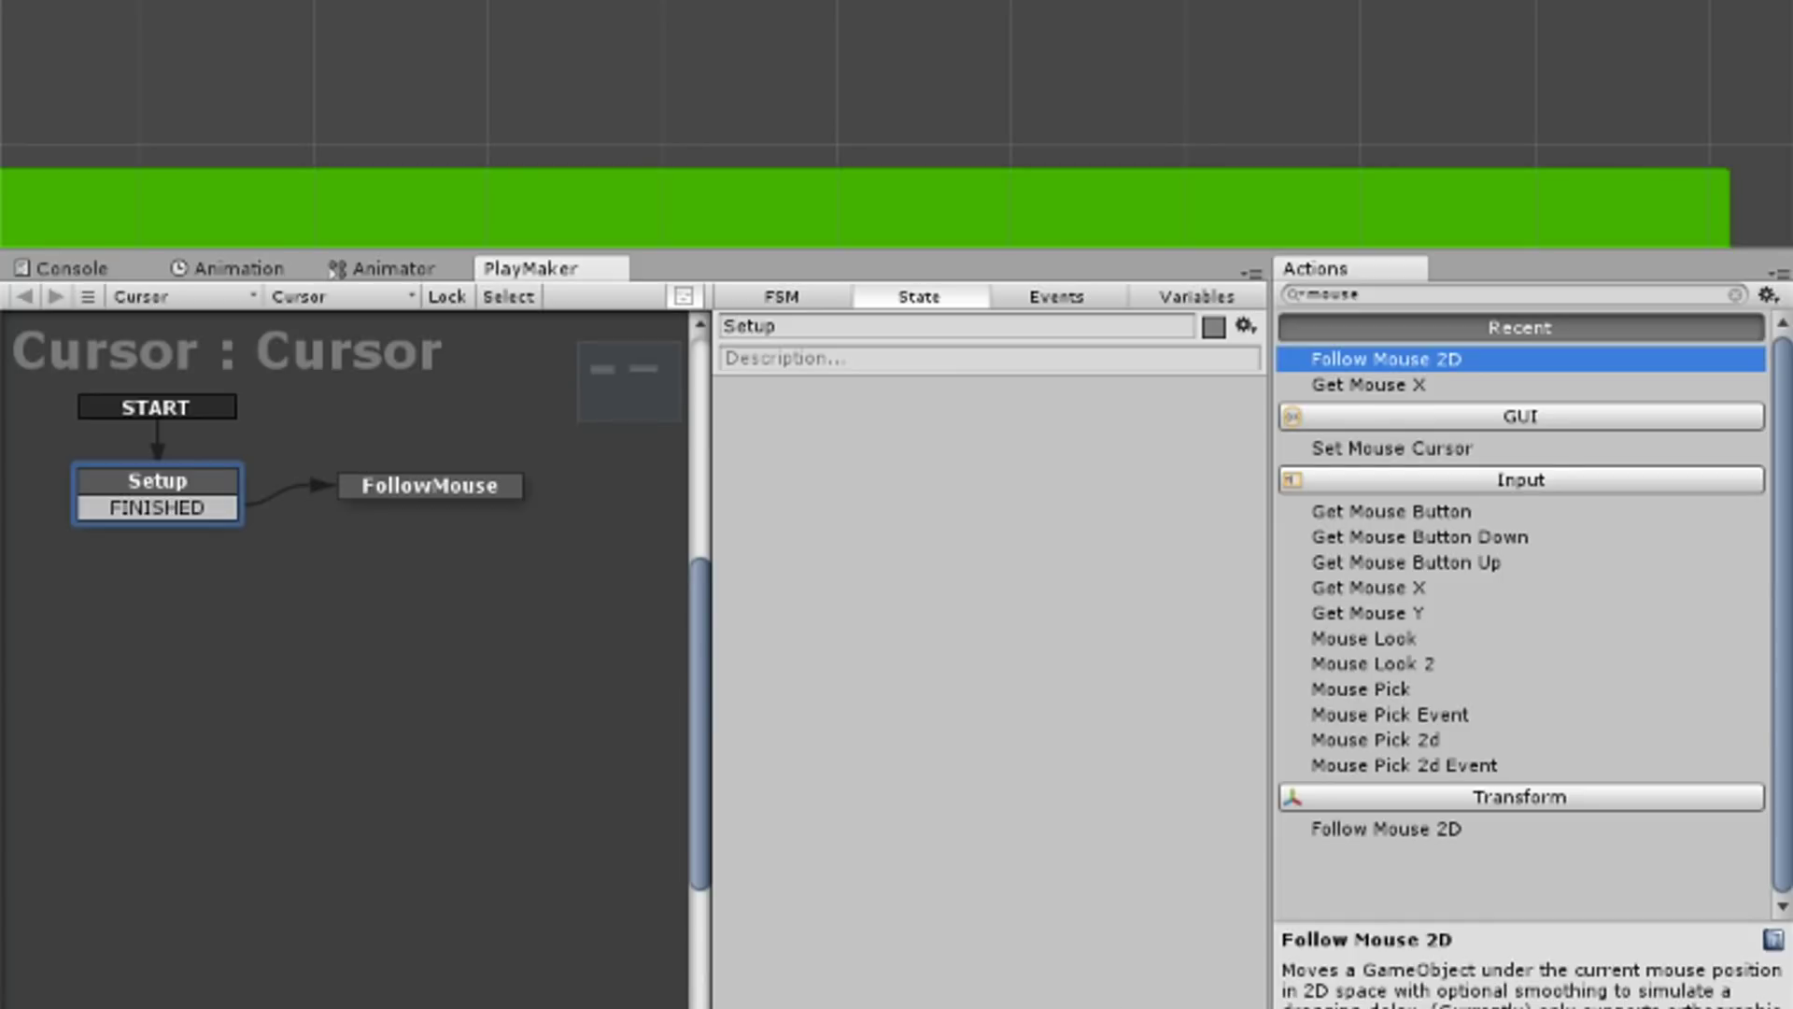
pyautogui.write('owner')
pyautogui.press('Return')
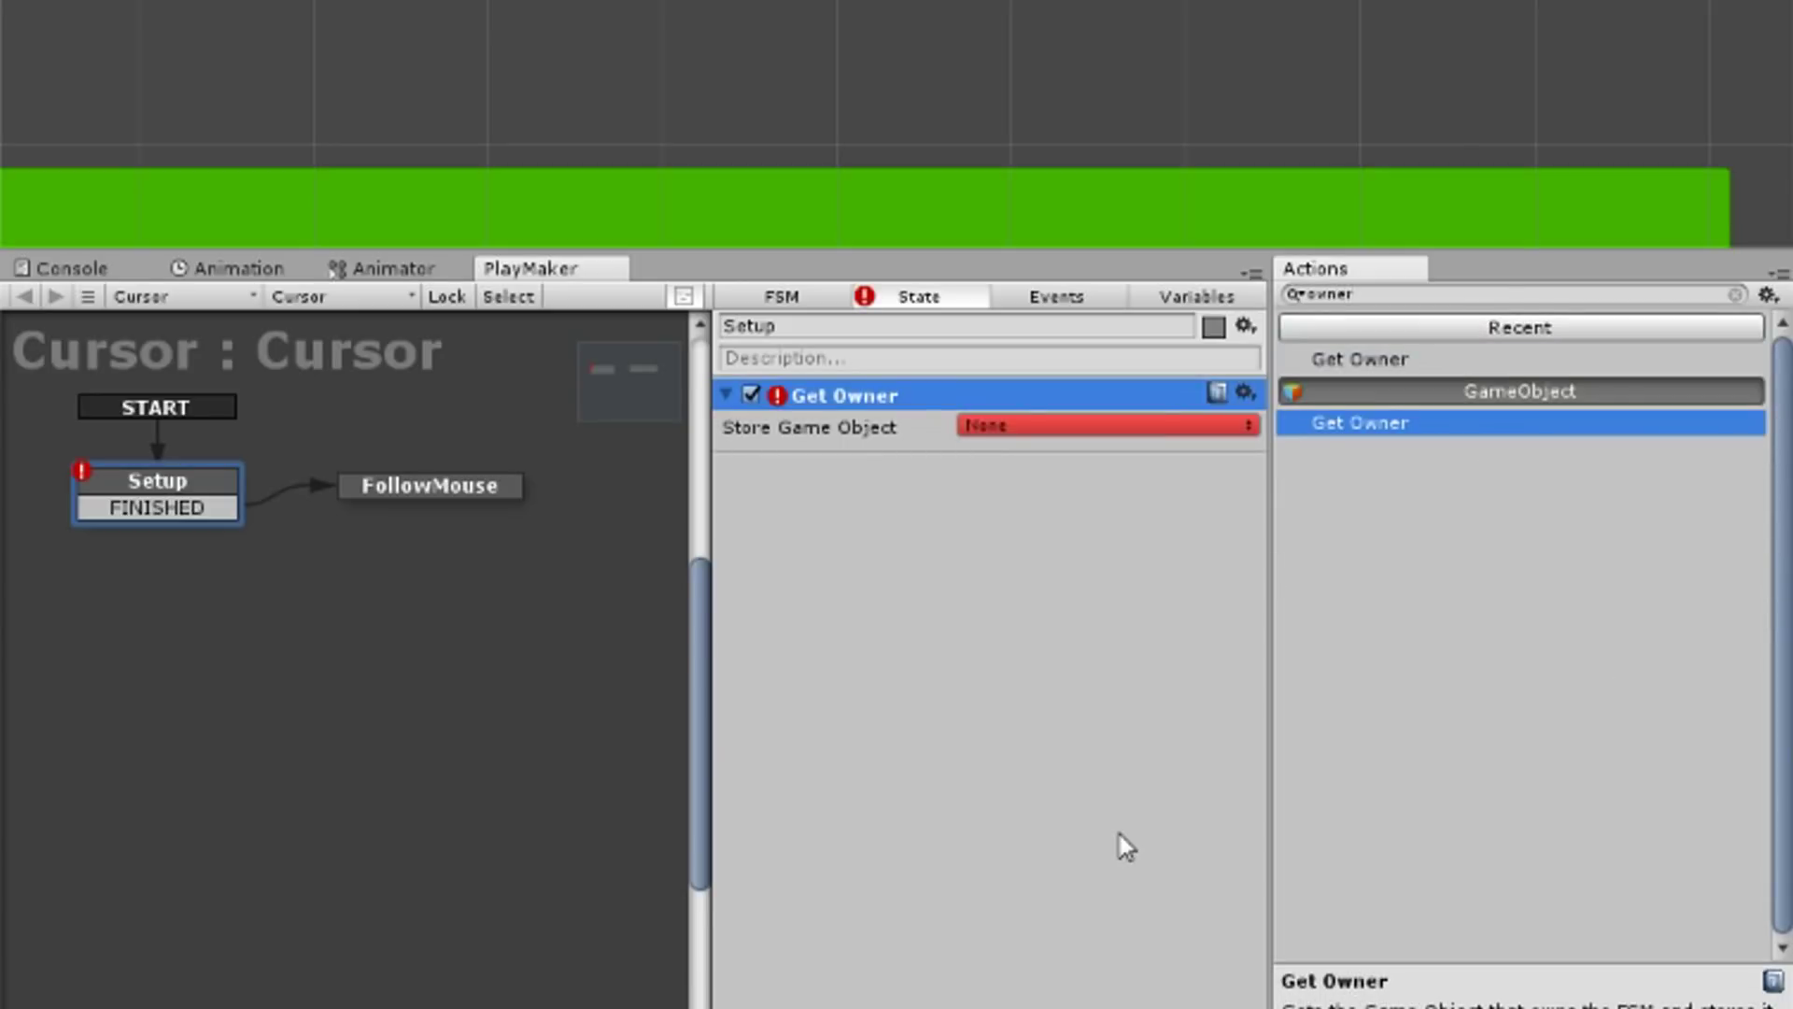
pyautogui.click(1040, 425)
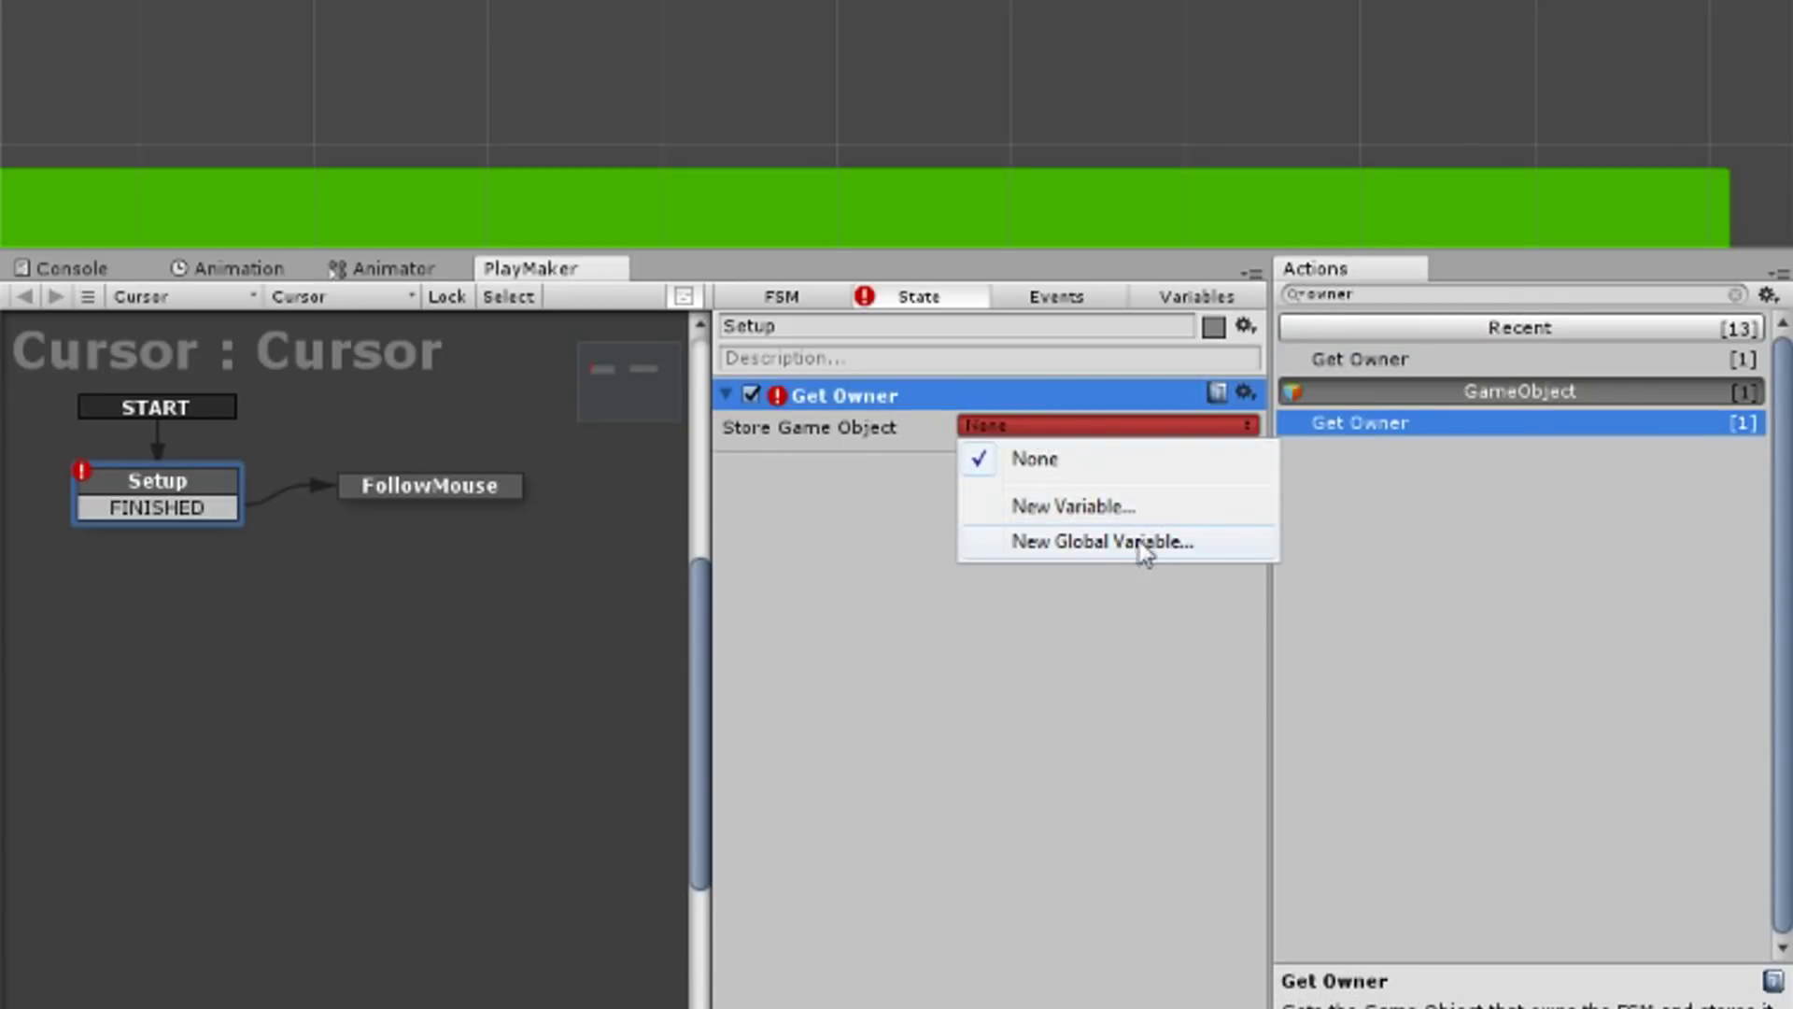
pyautogui.click(1138, 542)
pyautogui.write('Cursor')
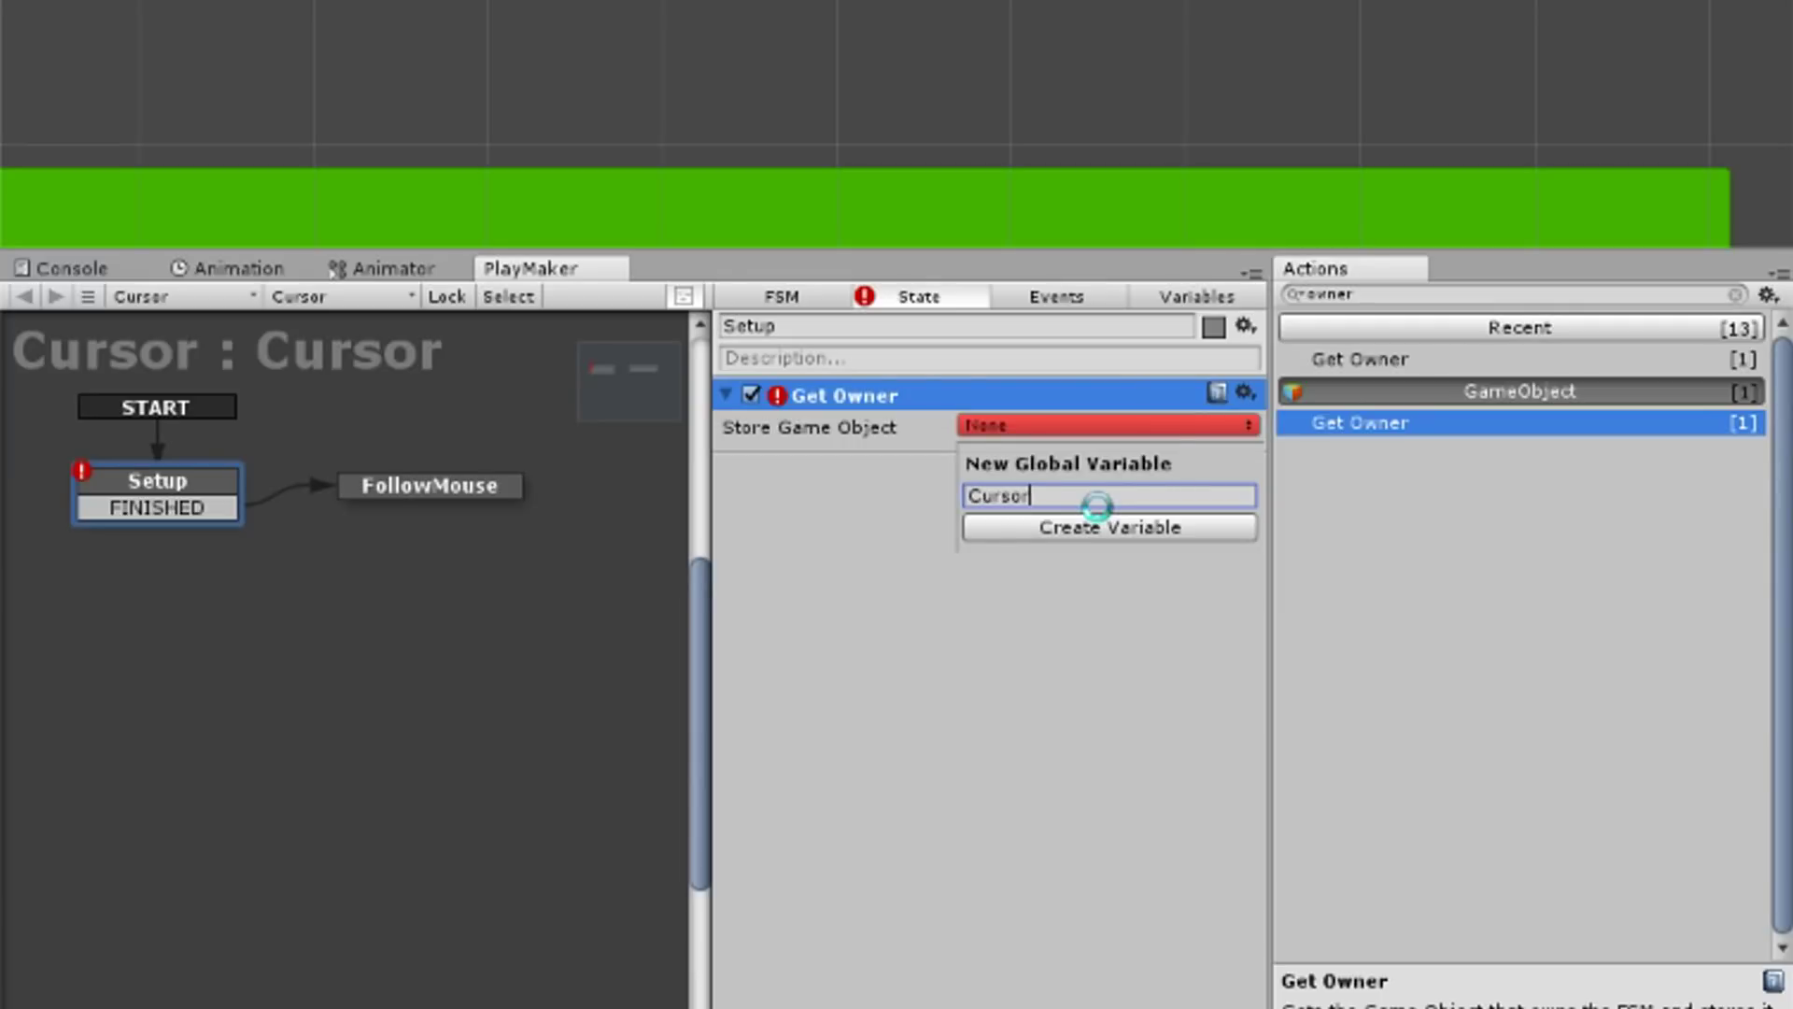
pyautogui.click(1099, 525)
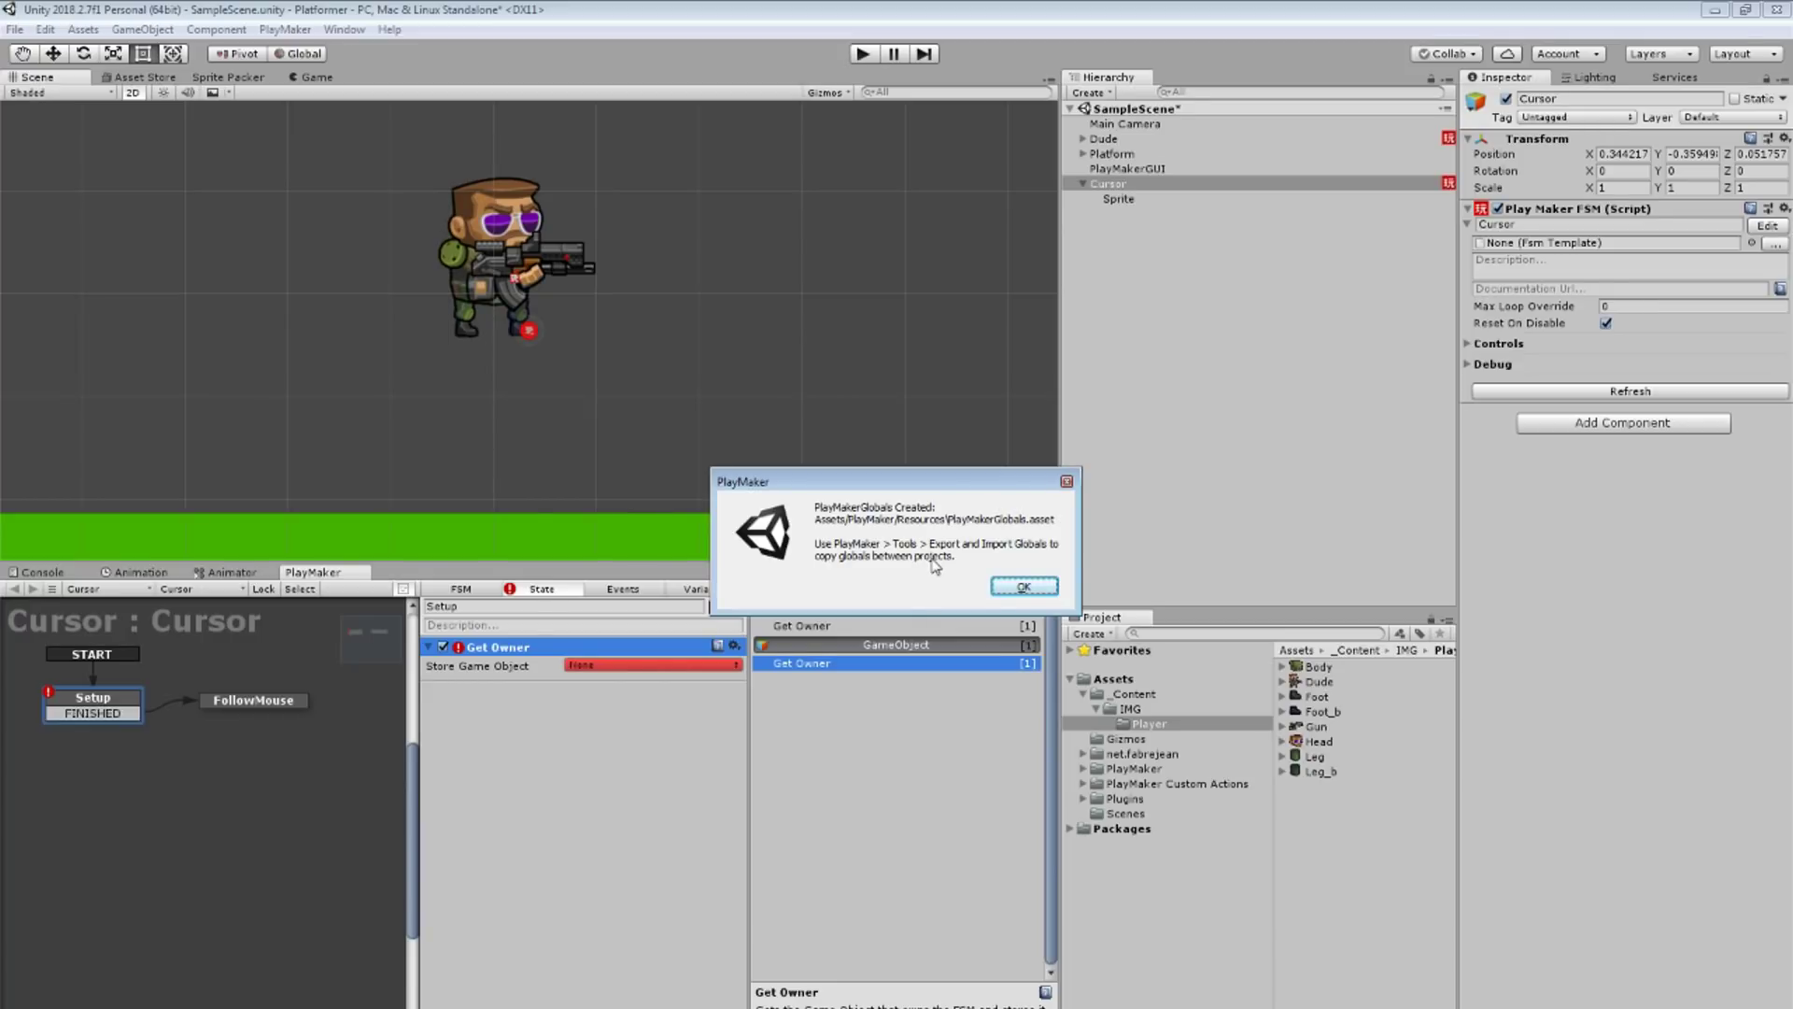
pyautogui.click(997, 586)
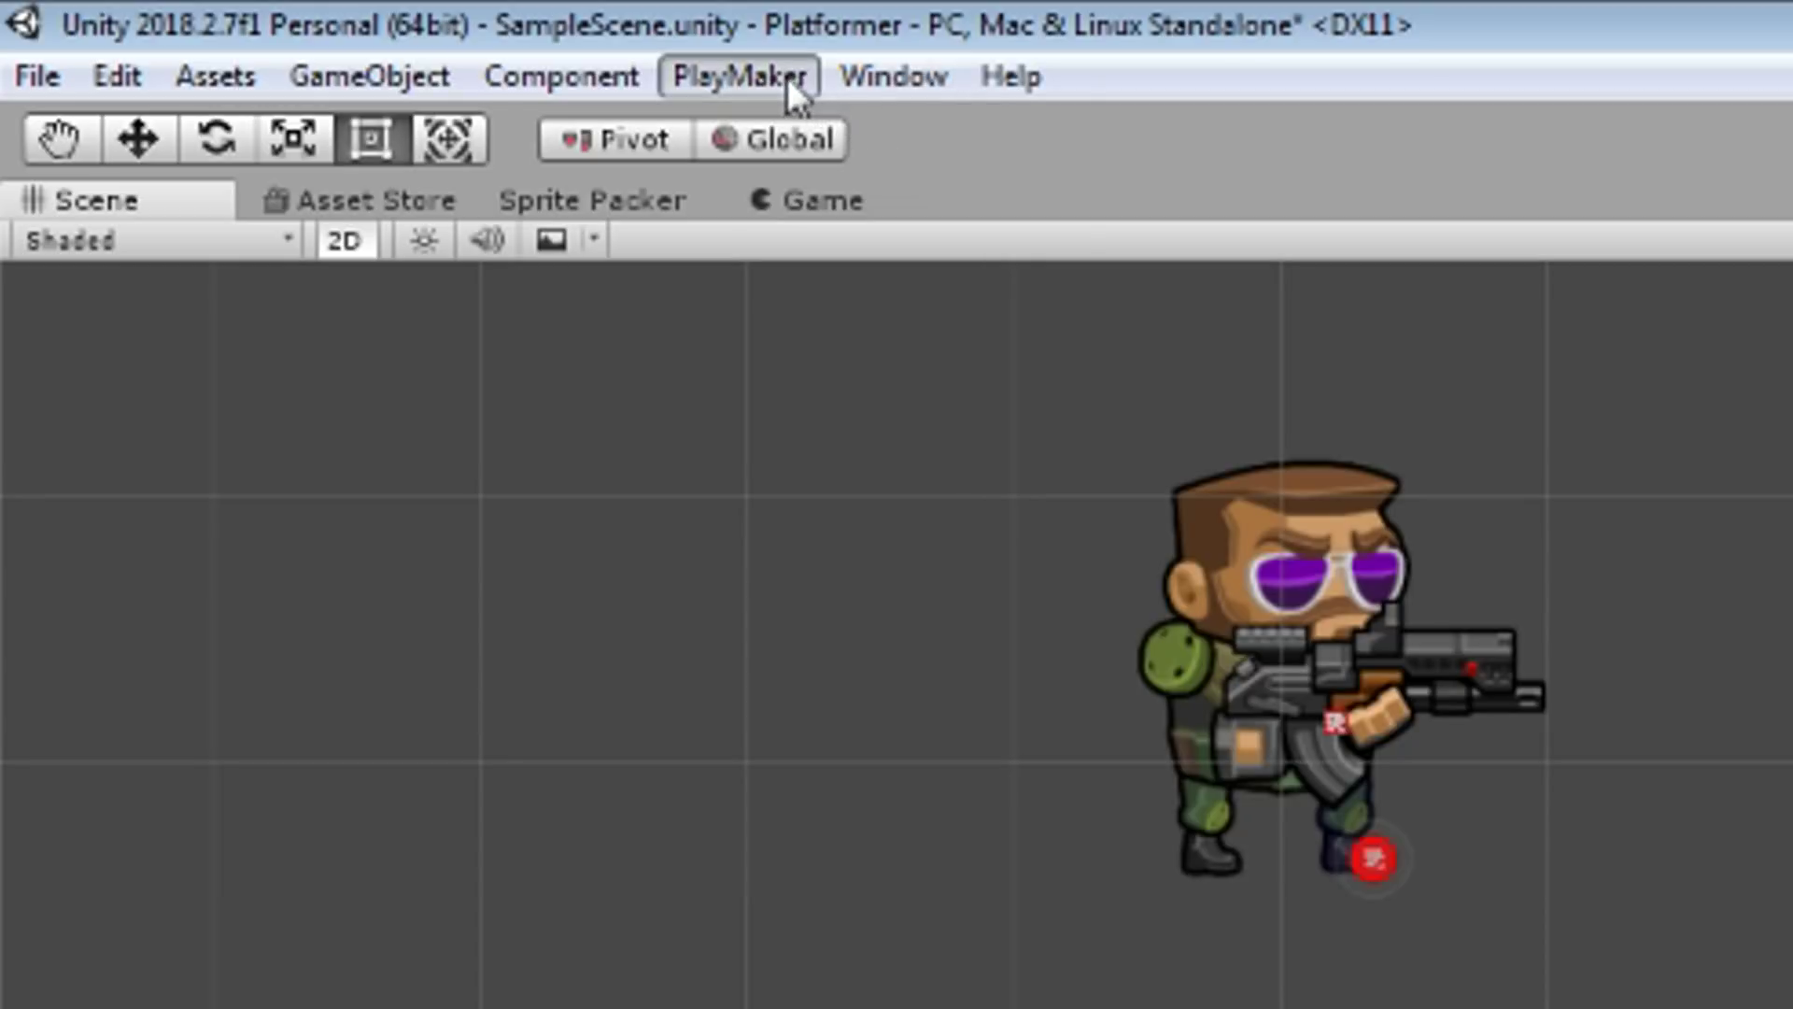
pyautogui.click(304, 35)
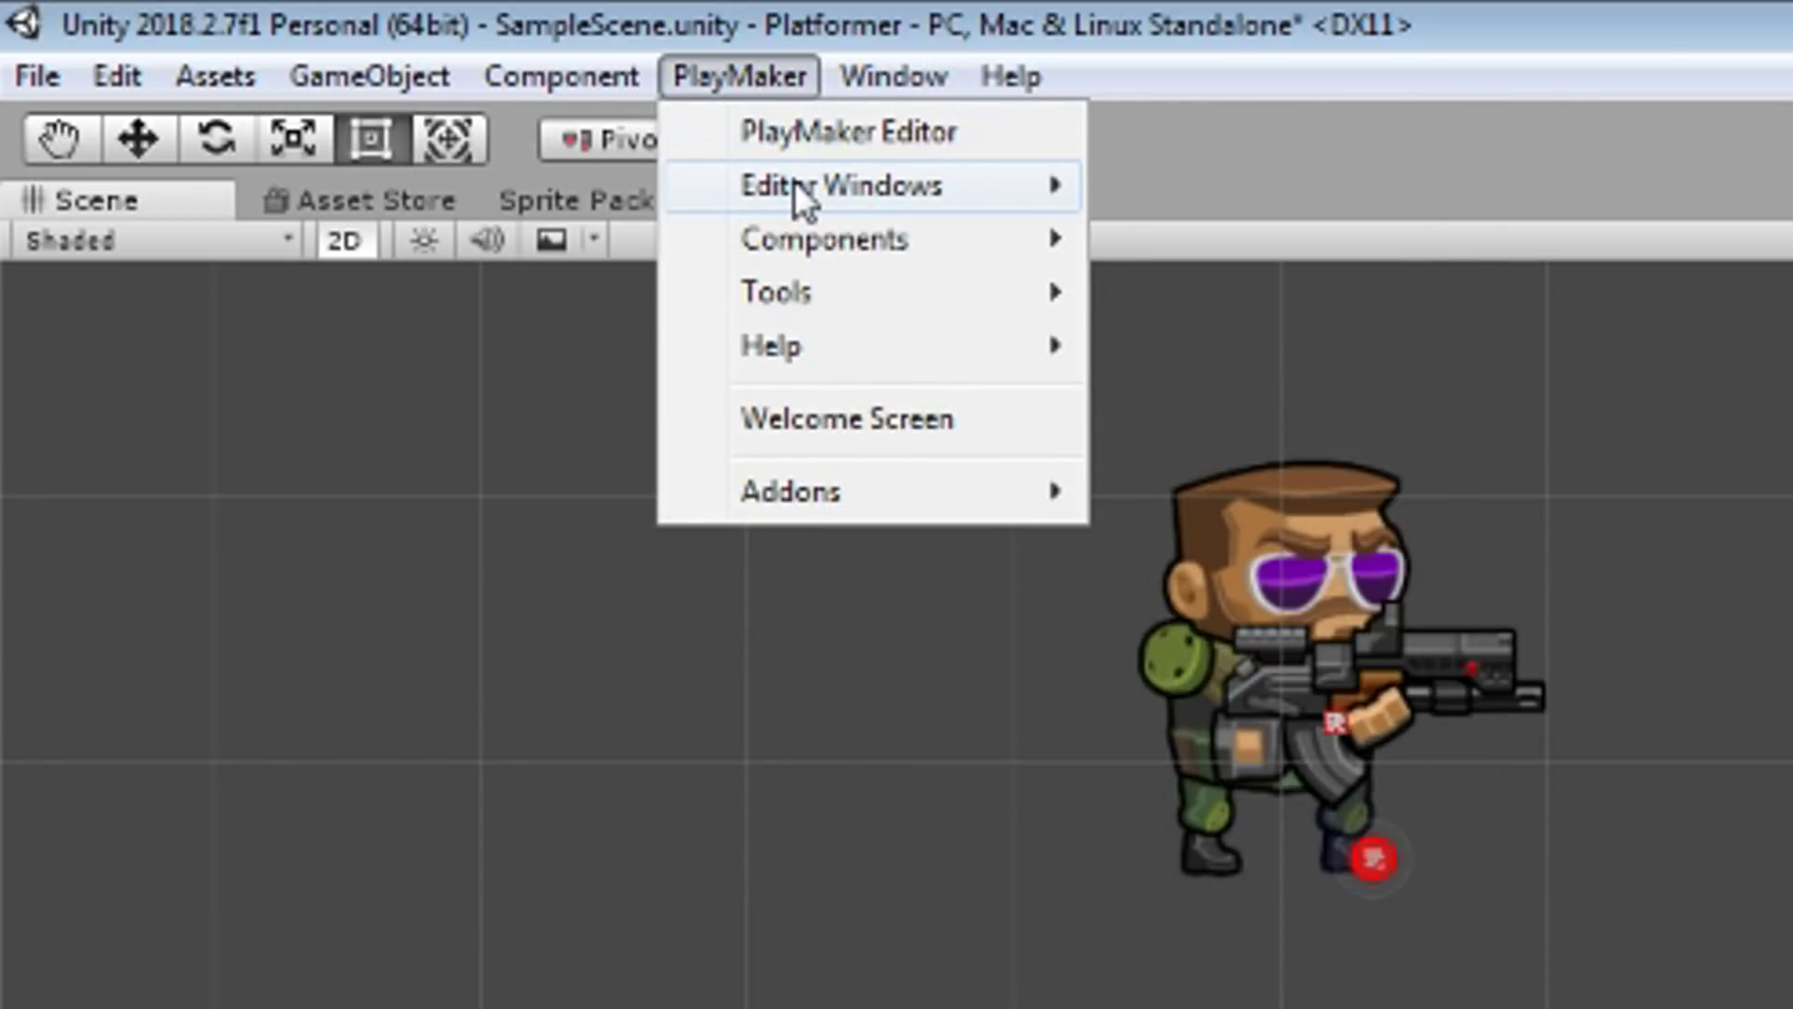
# Step: Dock the Global Variables window, select the Cursor global and run the game to ping its value
pyautogui.moveTo(799, 196)
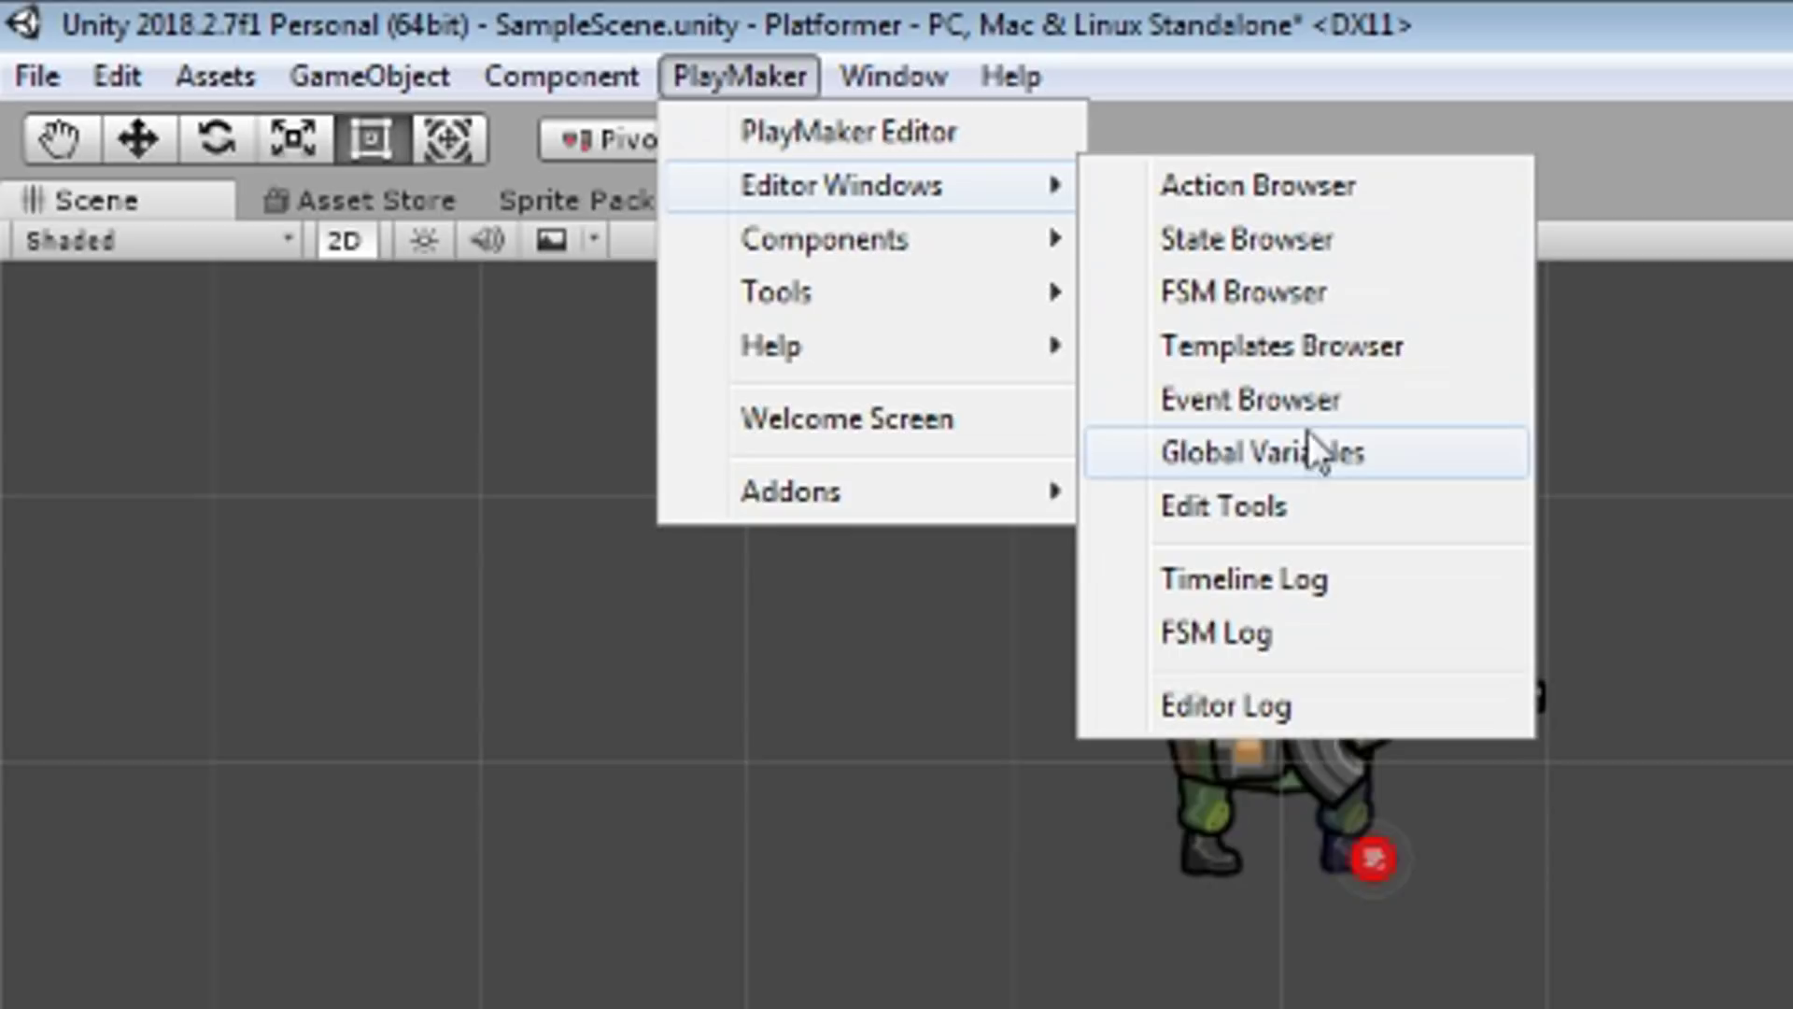
pyautogui.click(1317, 453)
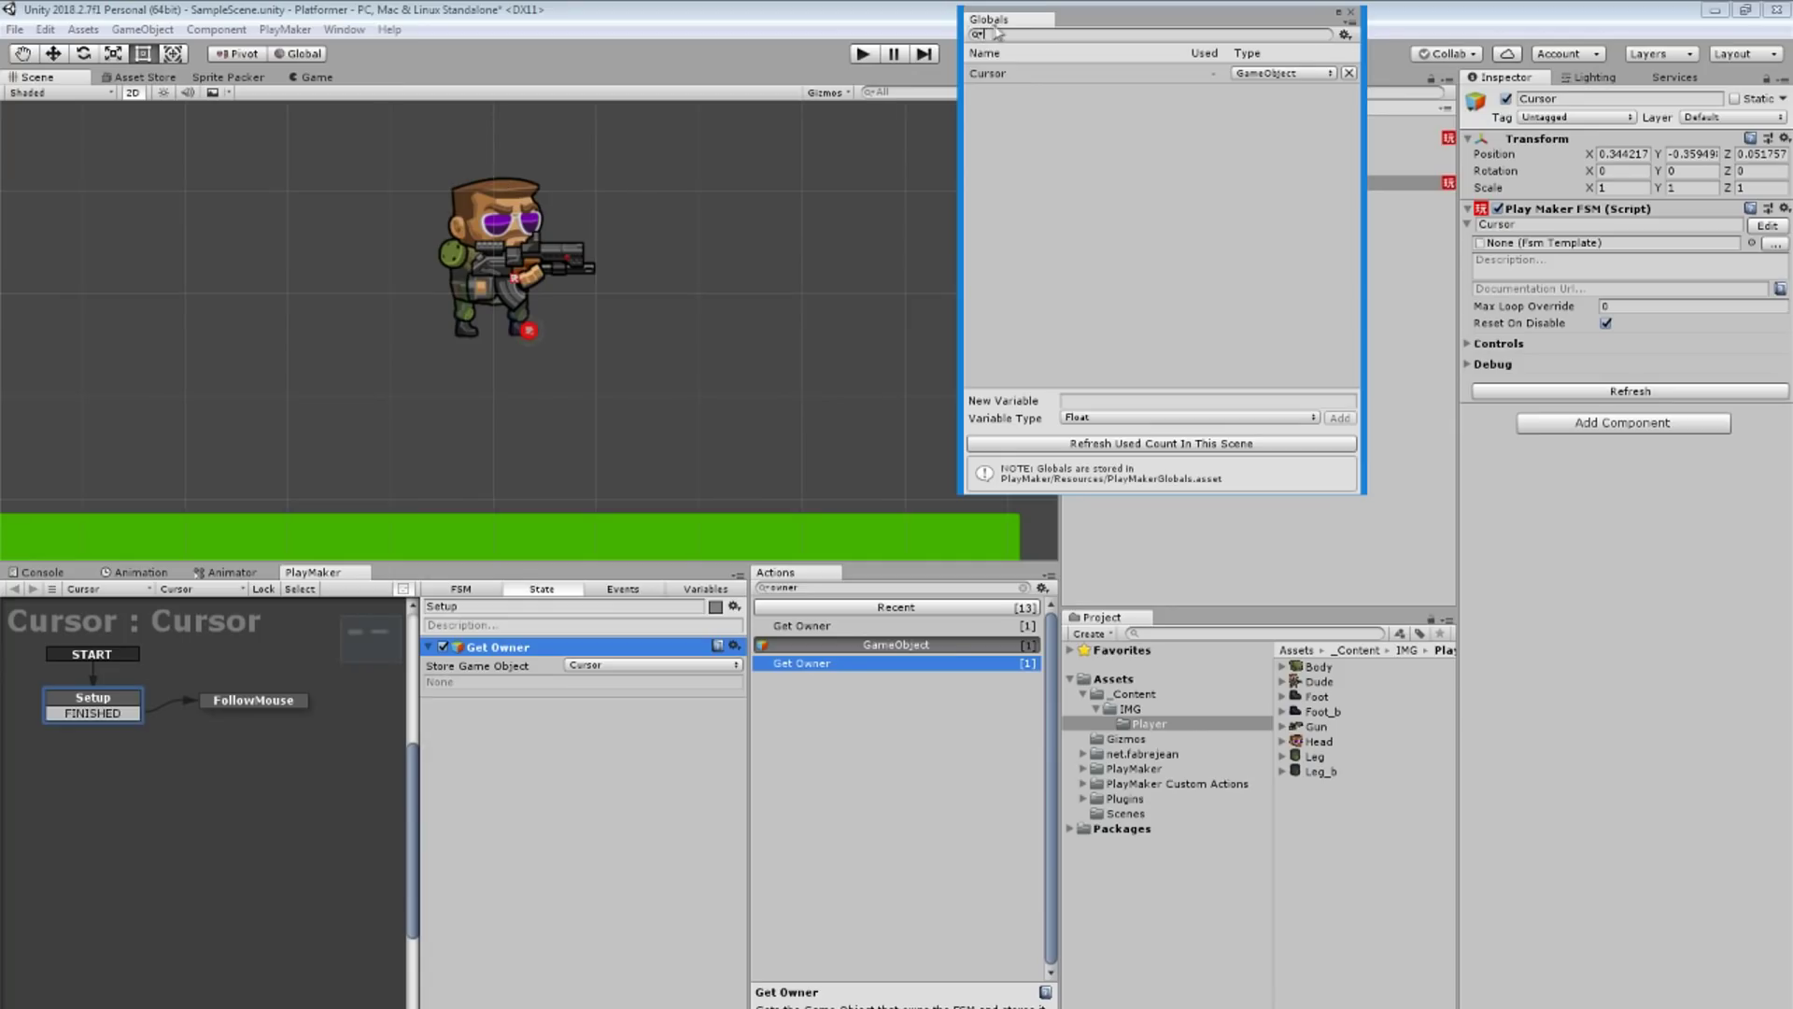
pyautogui.moveTo(996, 31)
pyautogui.mouseDown()
pyautogui.moveTo(866, 579)
pyautogui.moveTo(890, 586)
pyautogui.mouseUp()
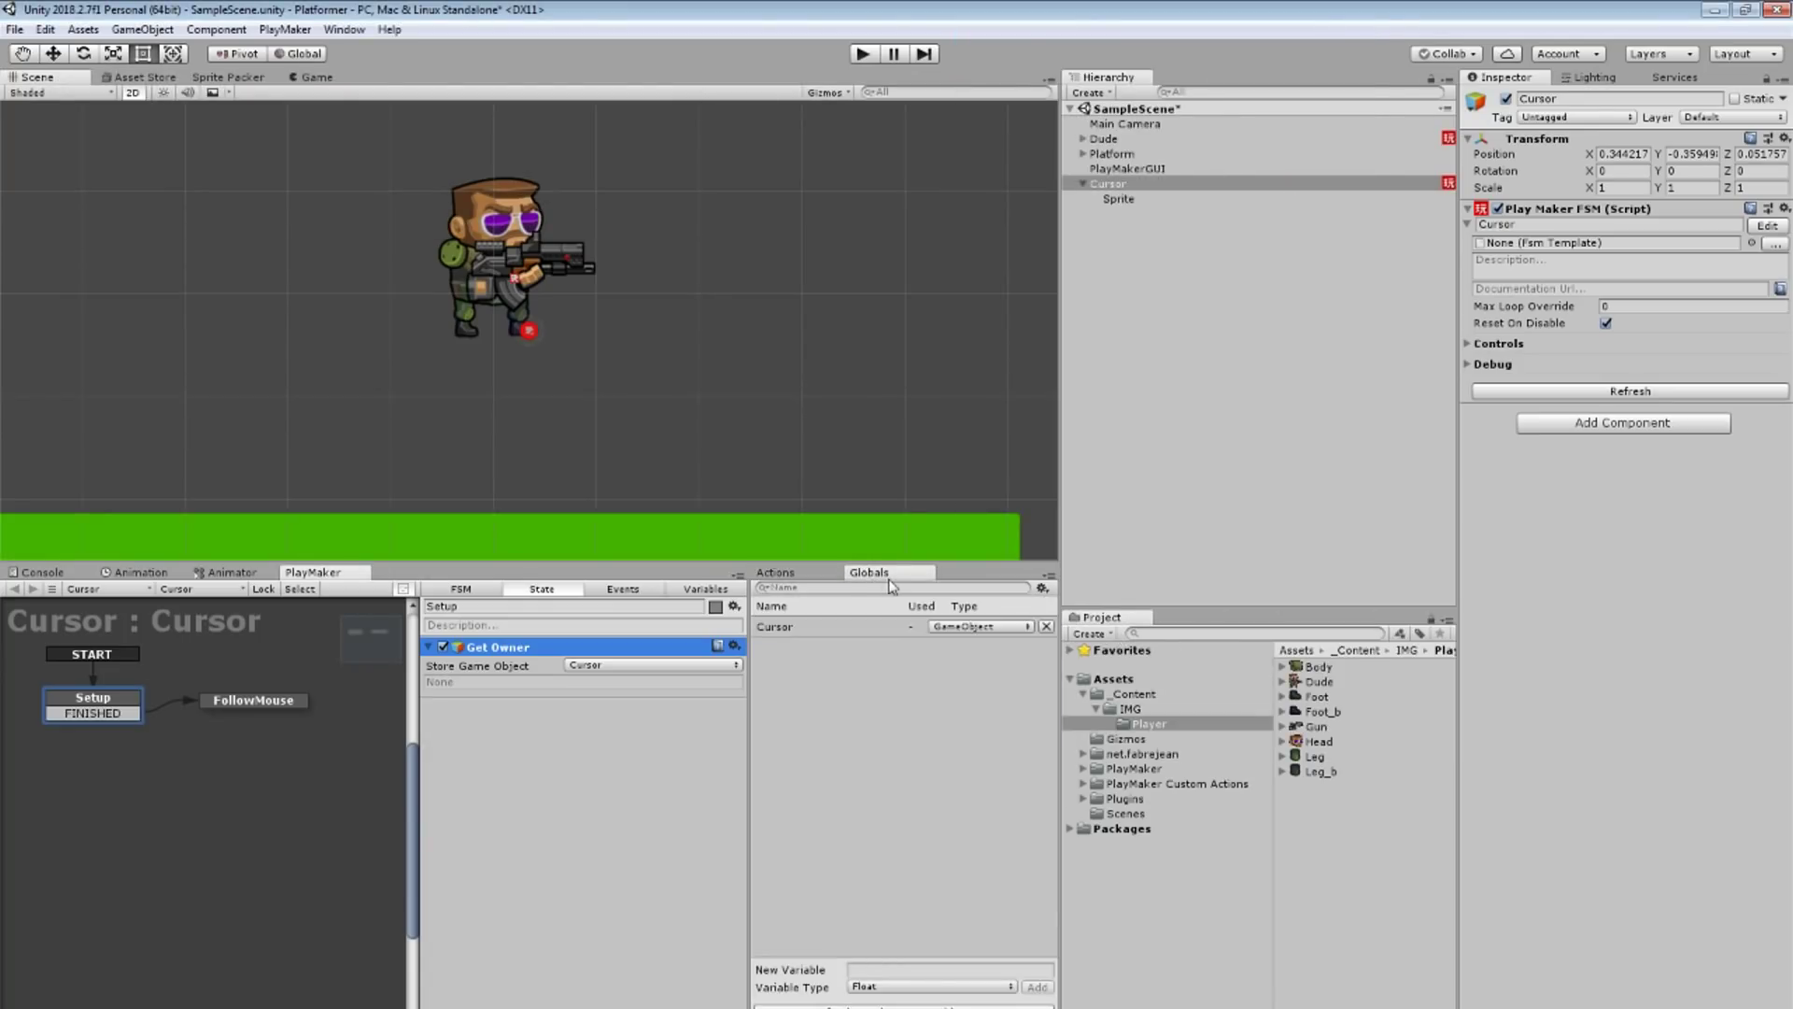
pyautogui.click(801, 583)
pyautogui.click(826, 631)
pyautogui.hotkey('ctrl', 'p')
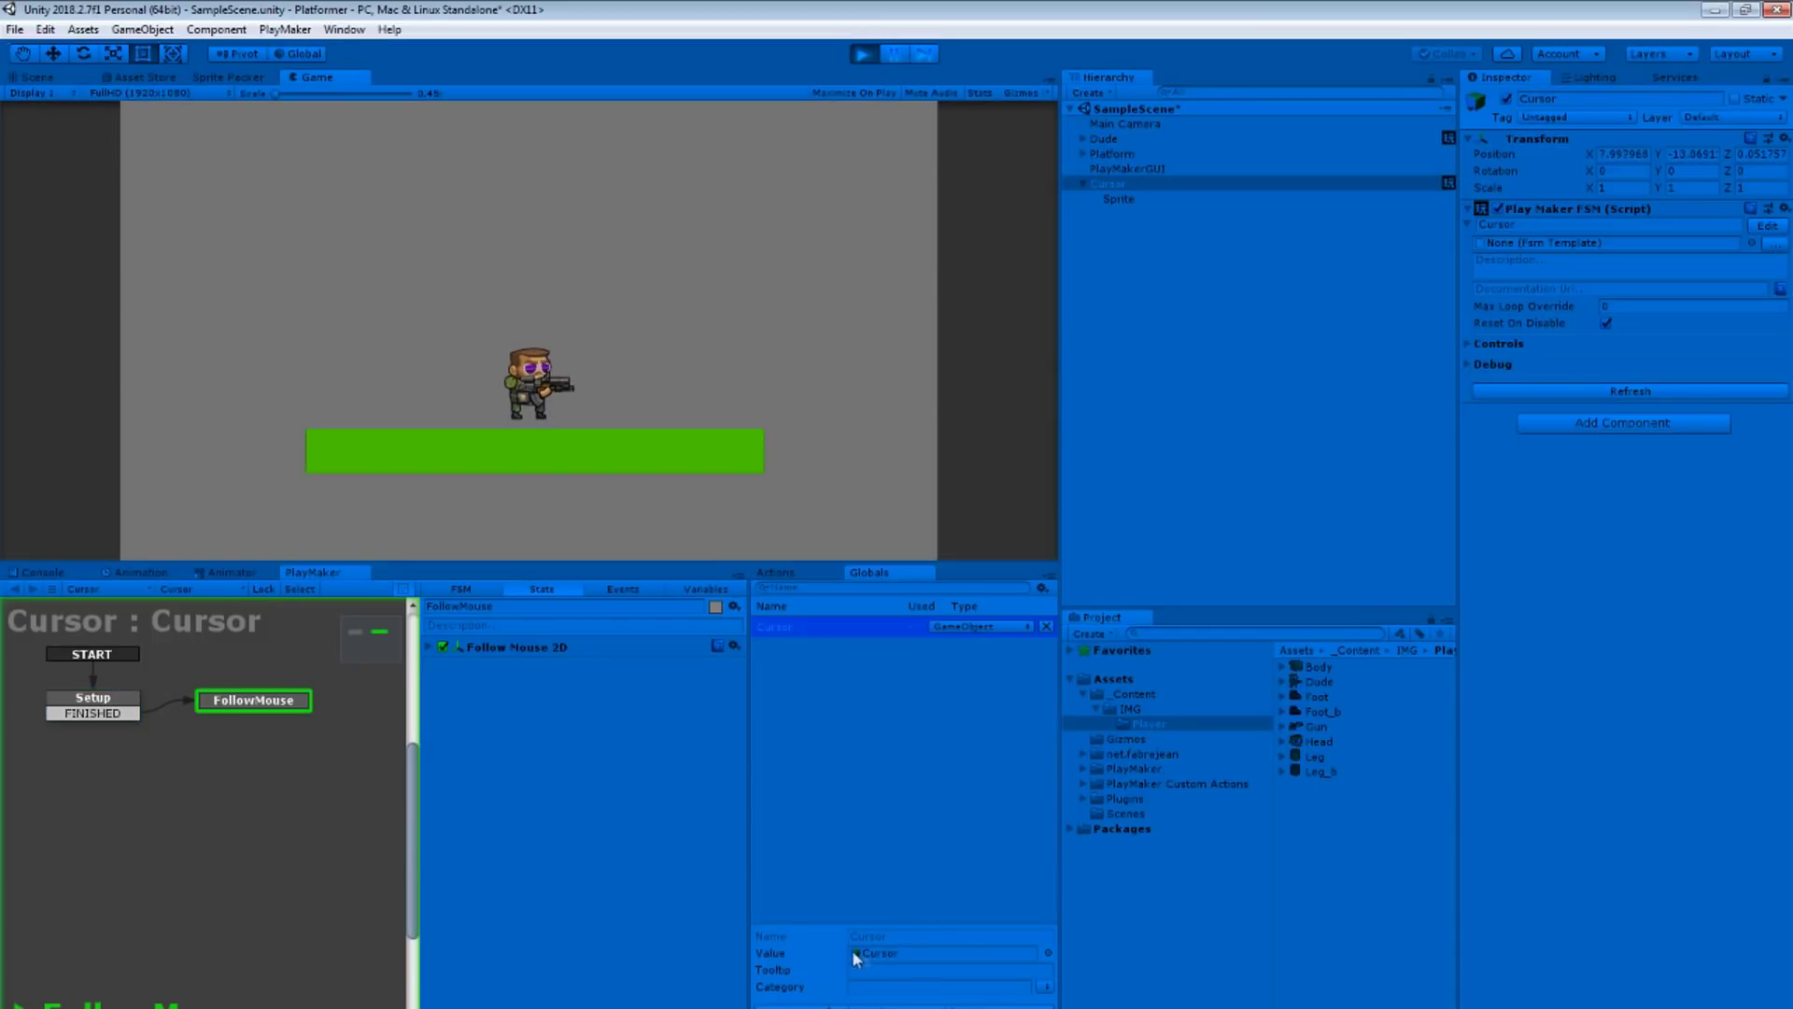
pyautogui.click(913, 954)
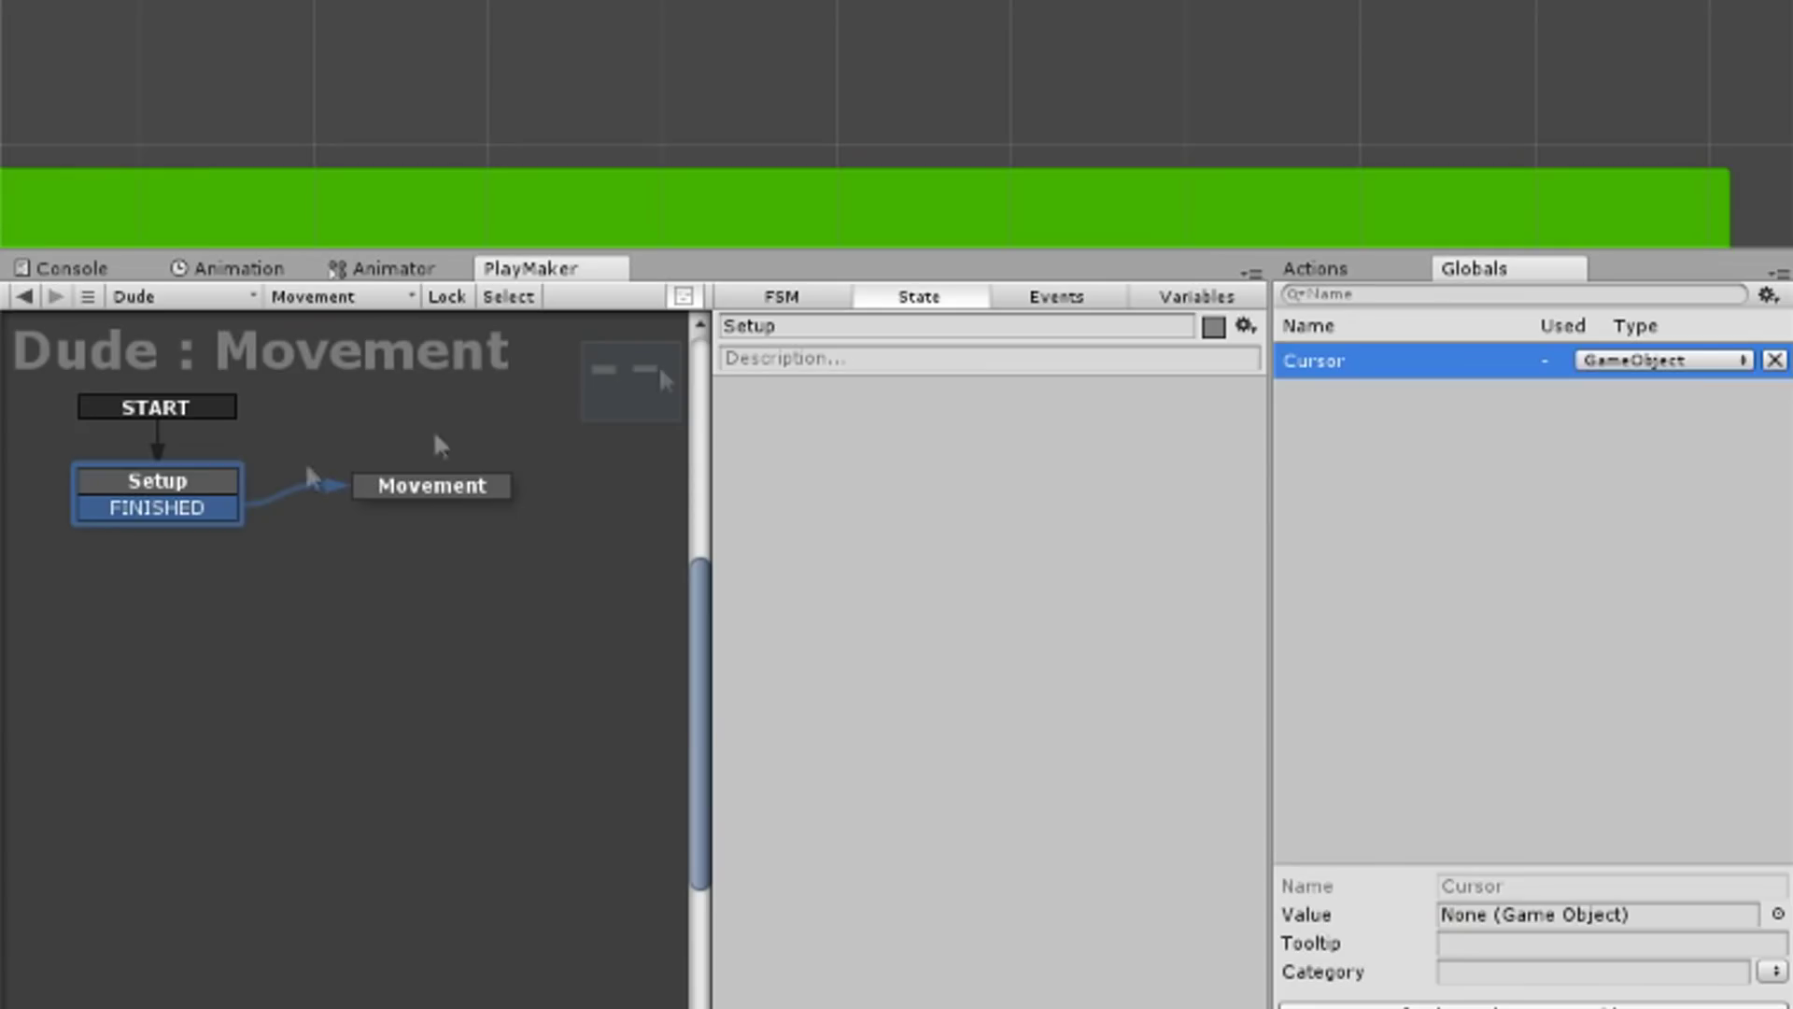
# Step: Stop the test and add an 'Aiming' FSM to Dude with a Setup state linked to an Aim state
pyautogui.click(433, 485)
pyautogui.click(312, 293)
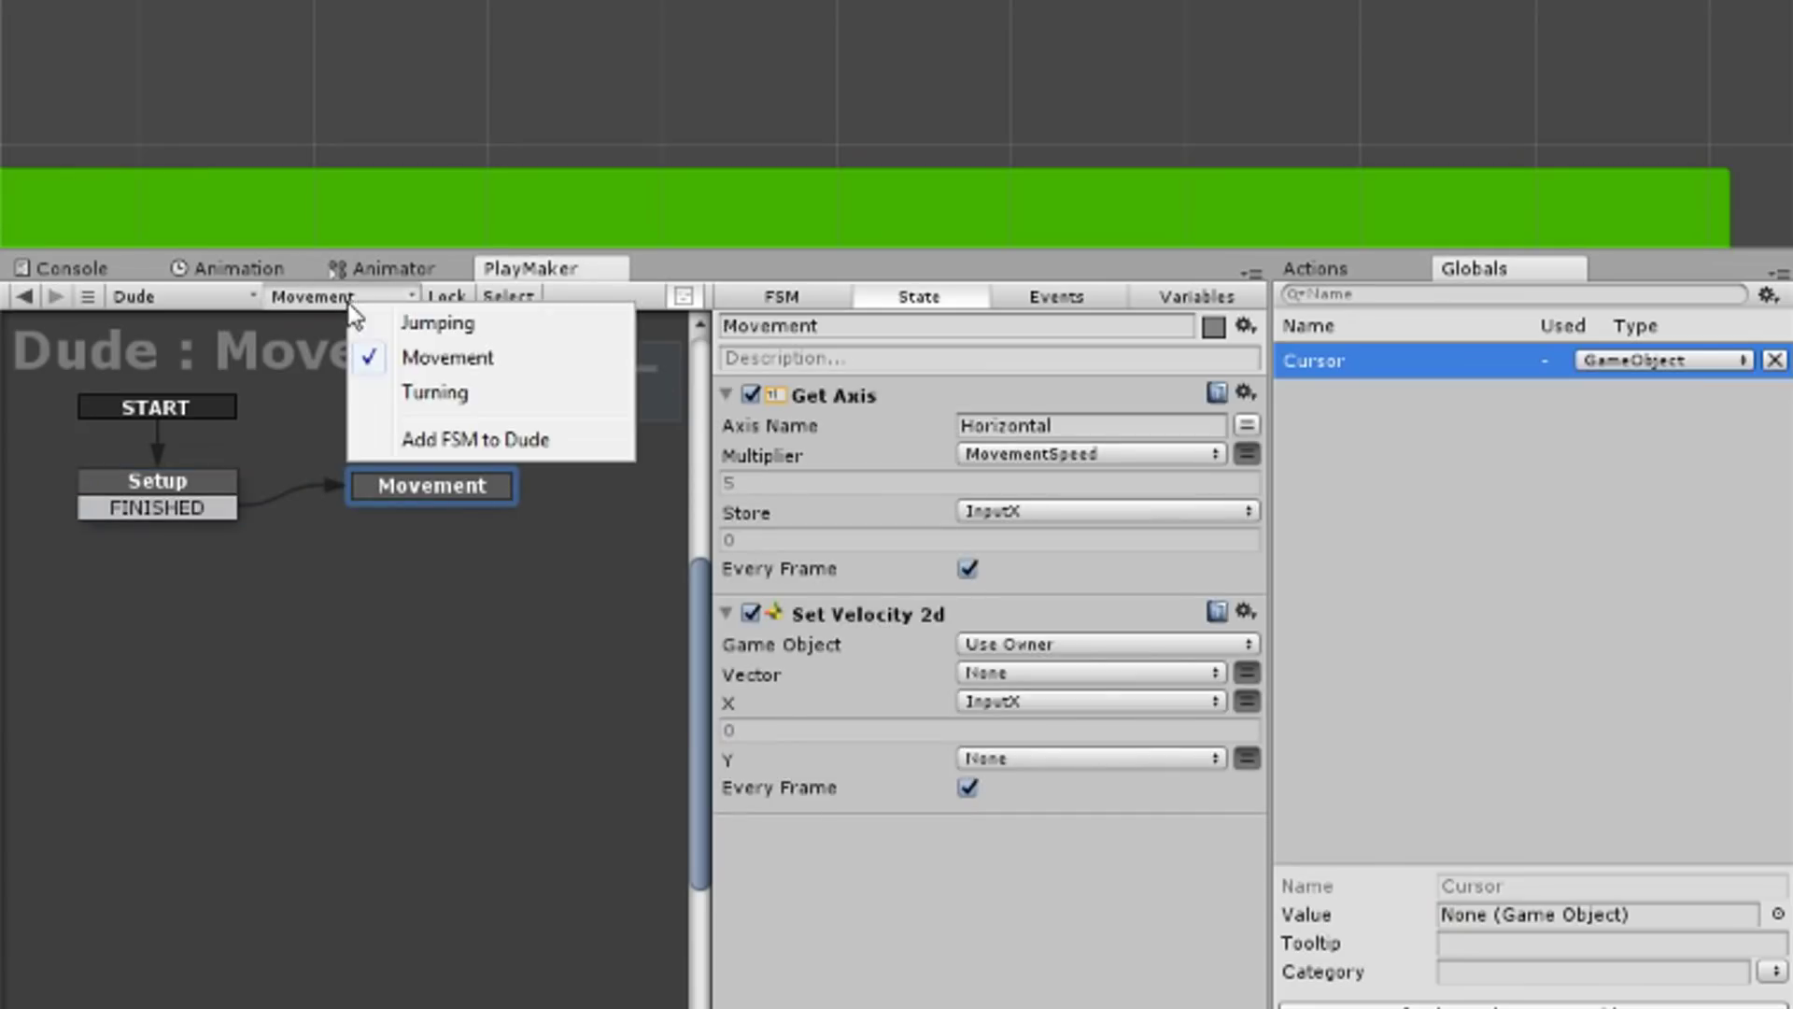
pyautogui.click(473, 552)
pyautogui.click(799, 326)
pyautogui.write('Ai')
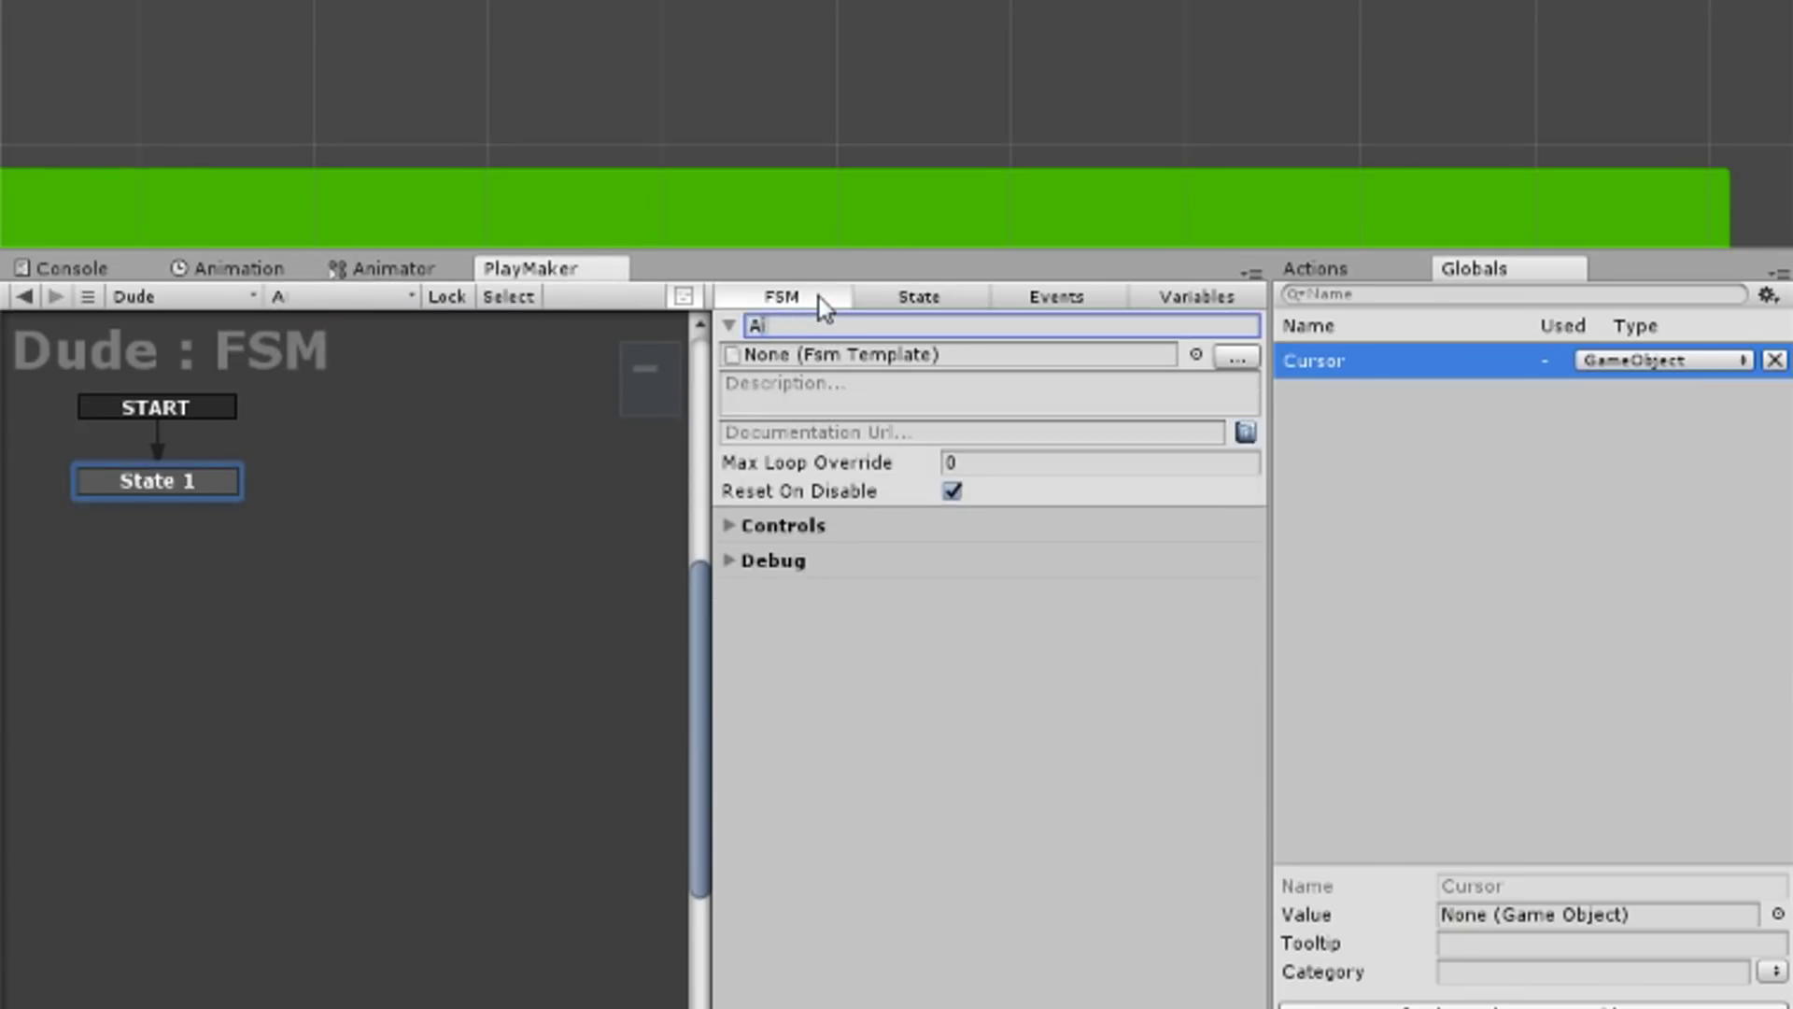
pyautogui.write('ming')
pyautogui.click(877, 304)
pyautogui.write('Setup')
pyautogui.keyDown('ctrl'); pyautogui.moveTo(157, 507); pyautogui.dragTo(402, 498); pyautogui.keyUp('ctrl')
pyautogui.write('A')
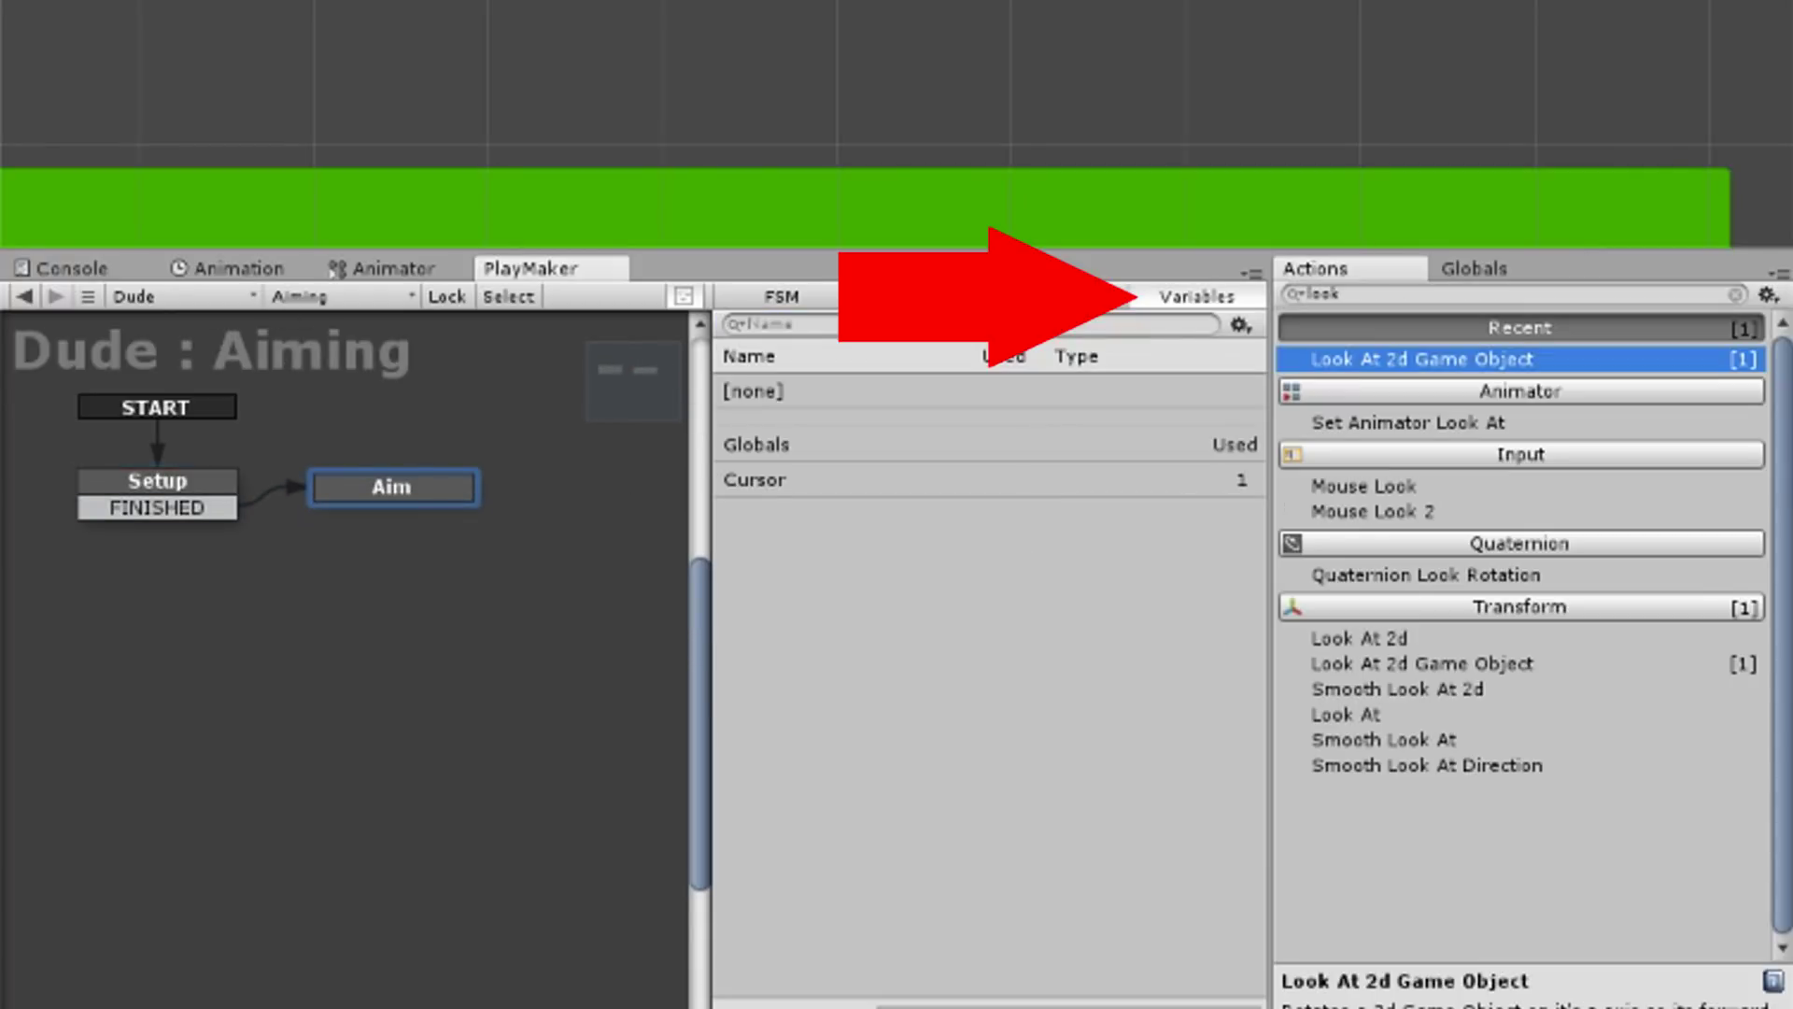
# Step: Create a Weapon GameObject variable in the Aiming FSM and assign the Weapon object to it
pyautogui.click(1028, 1004)
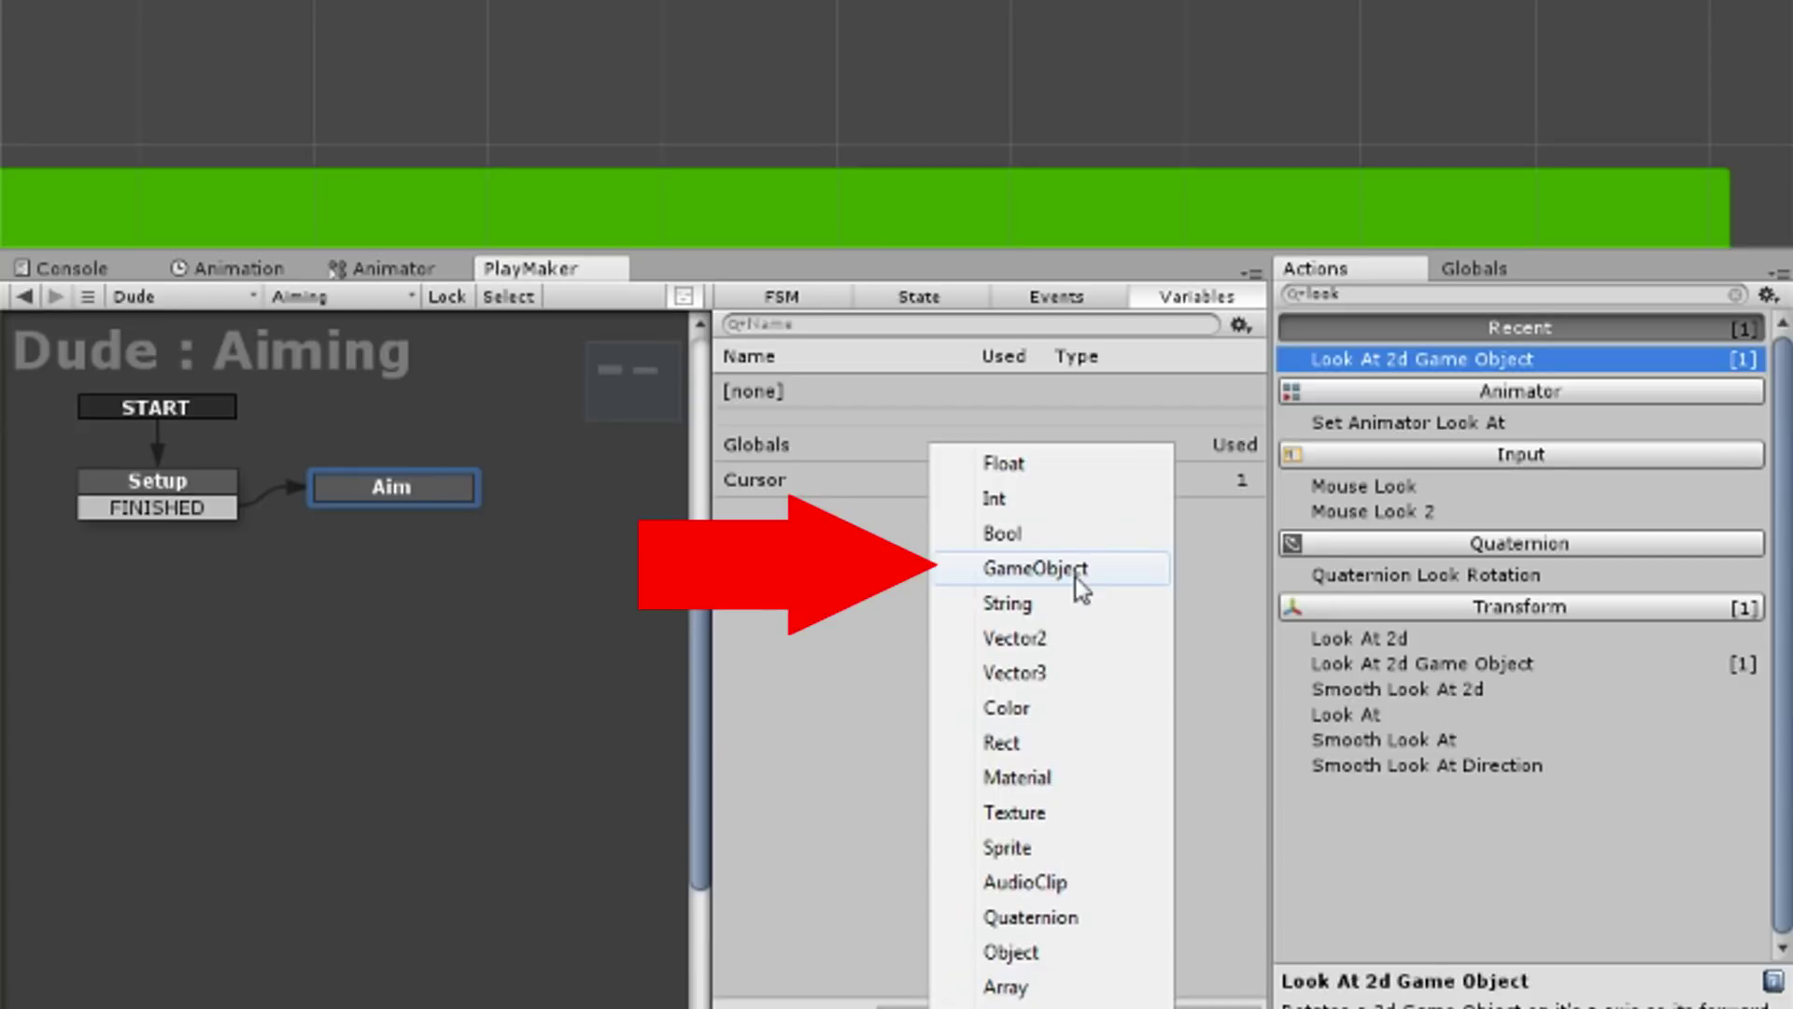
pyautogui.click(1080, 587)
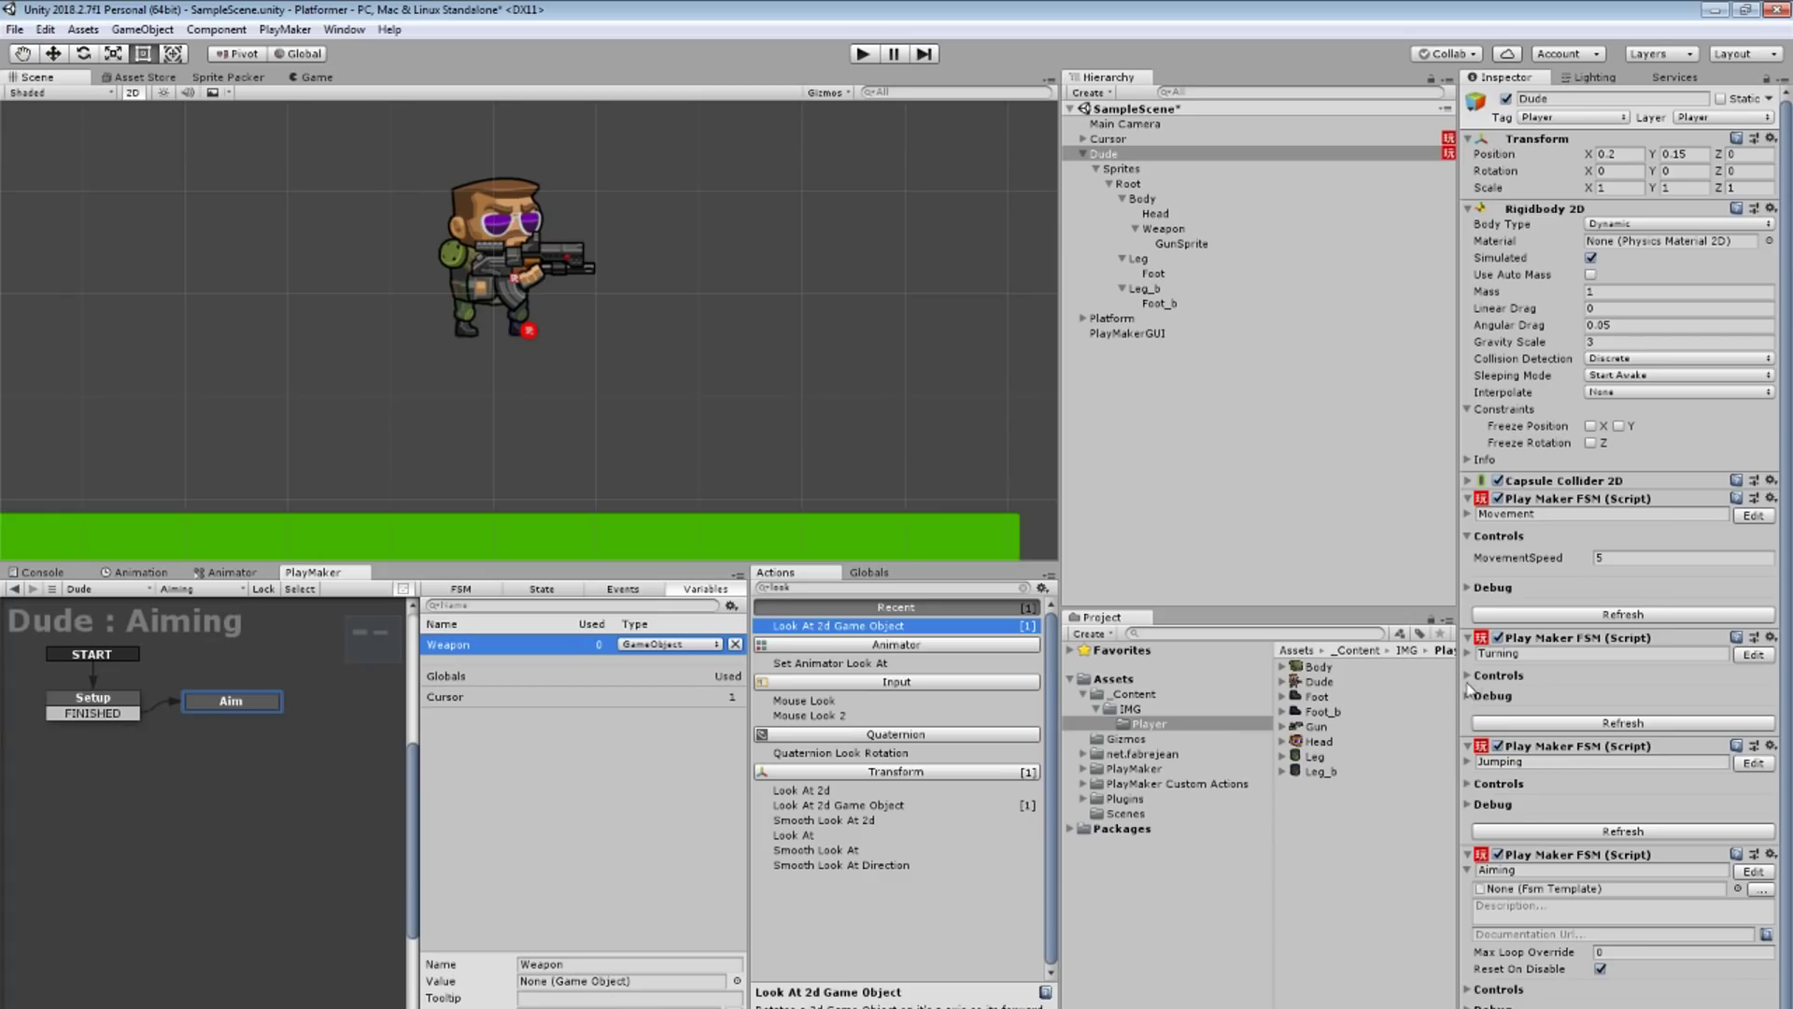
pyautogui.scroll(-1, 1603, 820)
pyautogui.click(1469, 840)
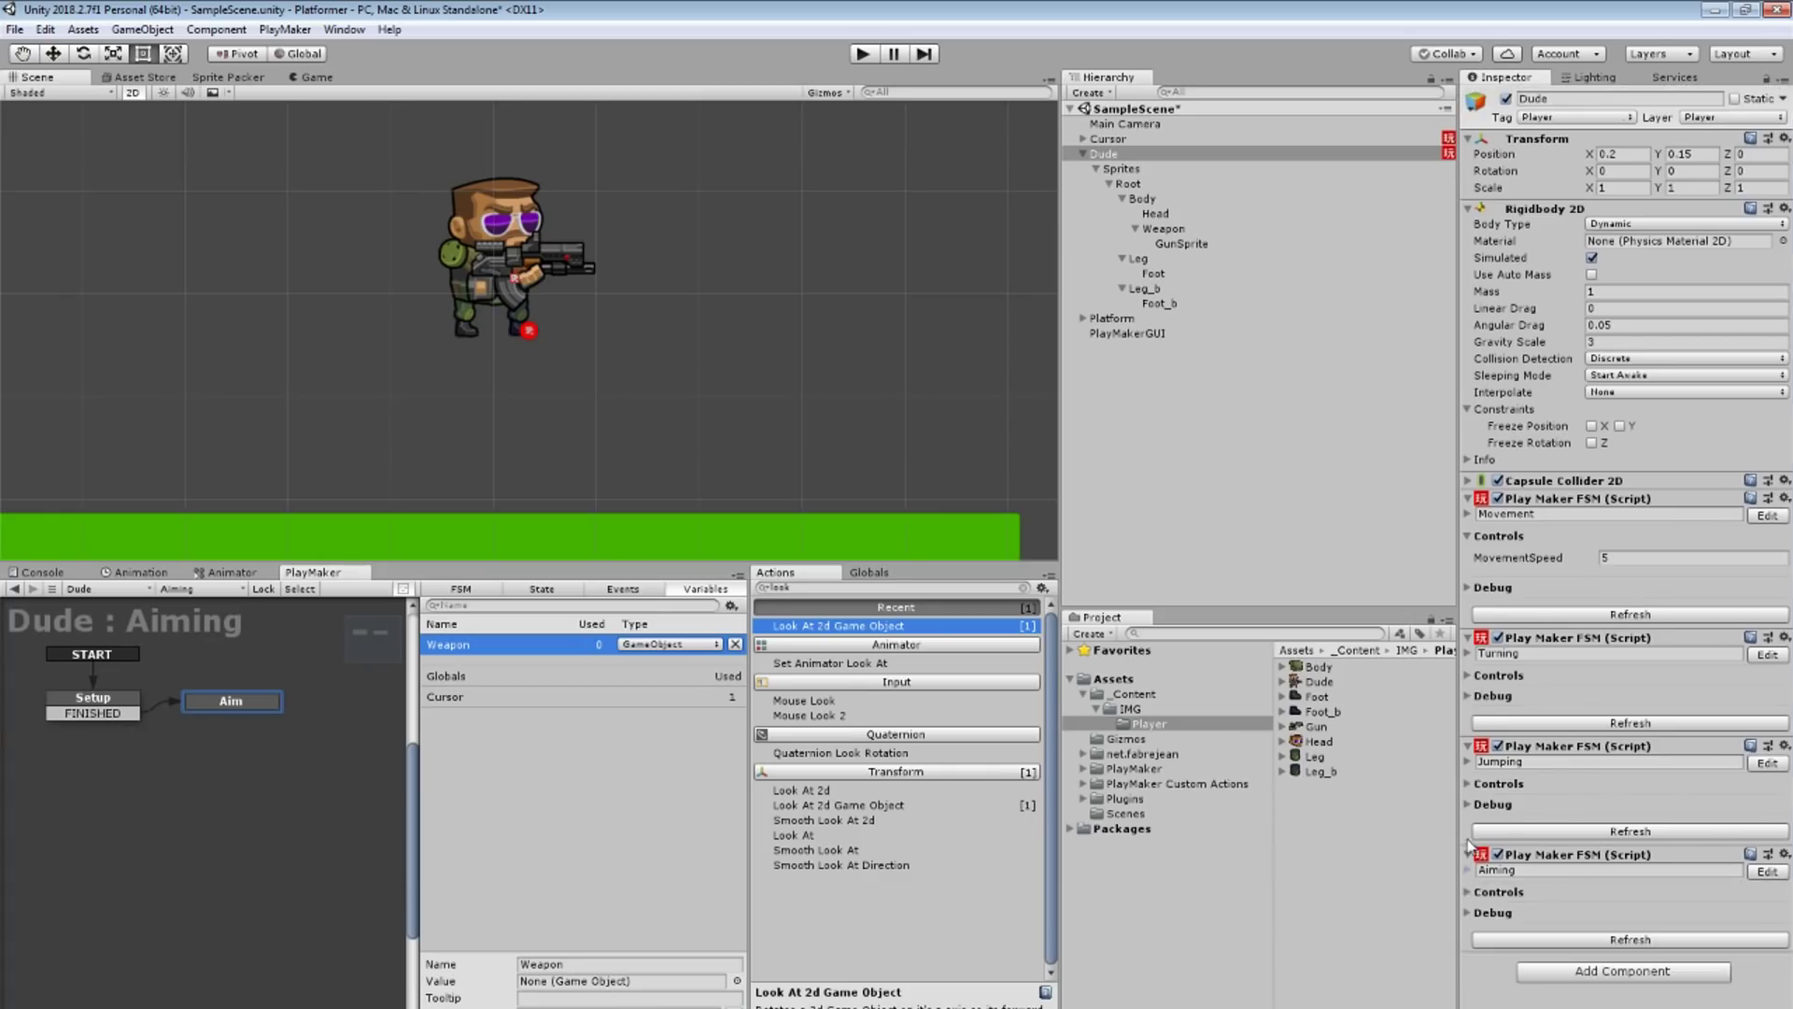
pyautogui.click(1469, 892)
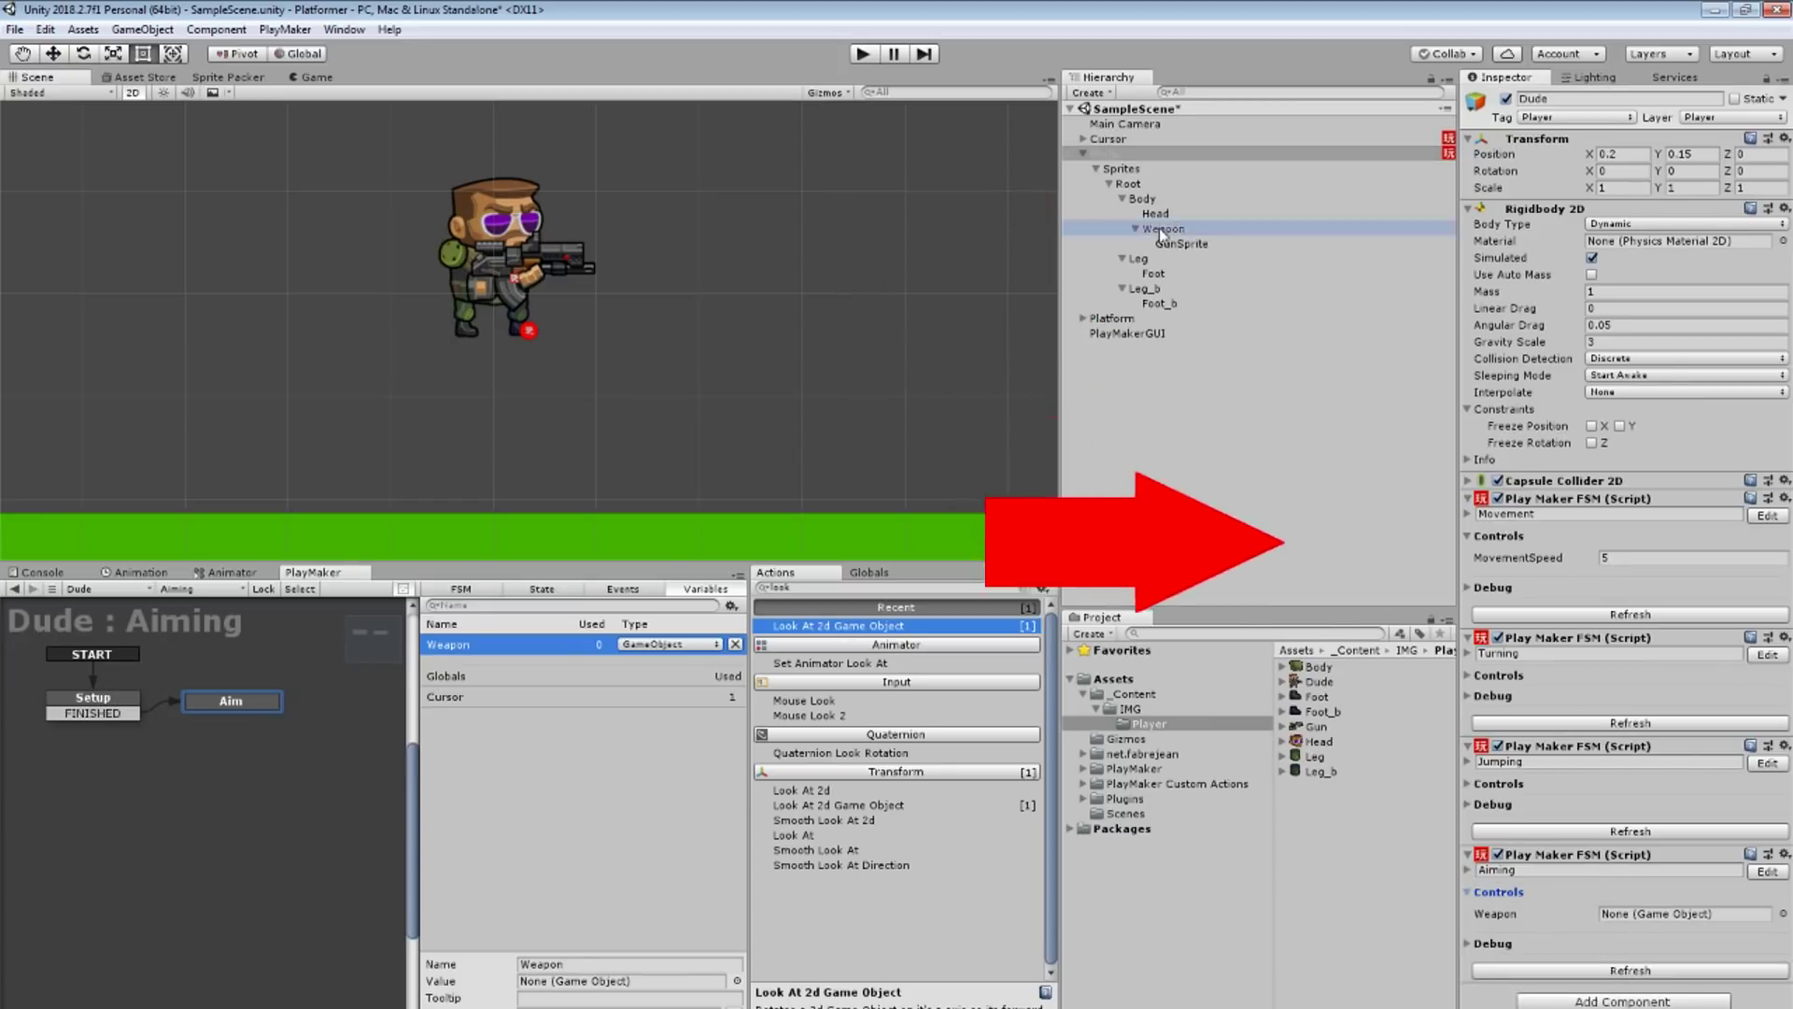
pyautogui.moveTo(1695, 792); pyautogui.dragTo(1682, 914)
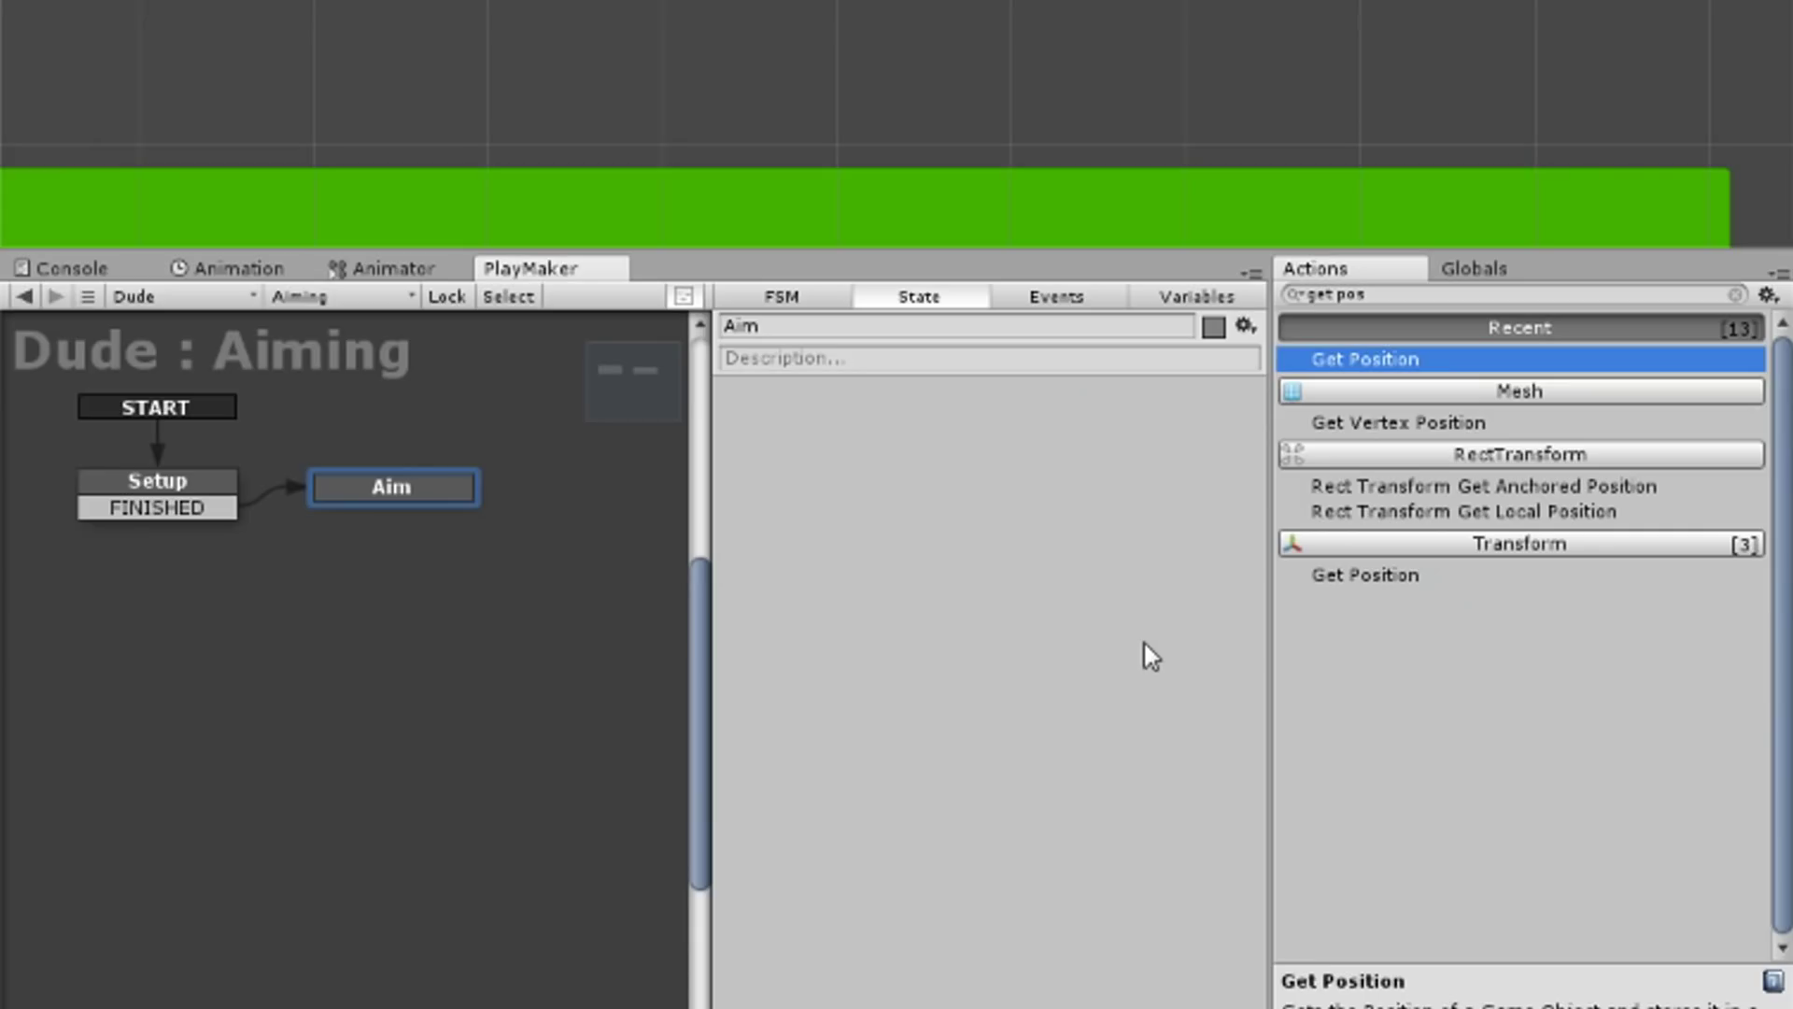
# Step: Add Get Position to Aim, storing the global Cursor's position in a new Cursor_V every frame
pyautogui.press('Return')
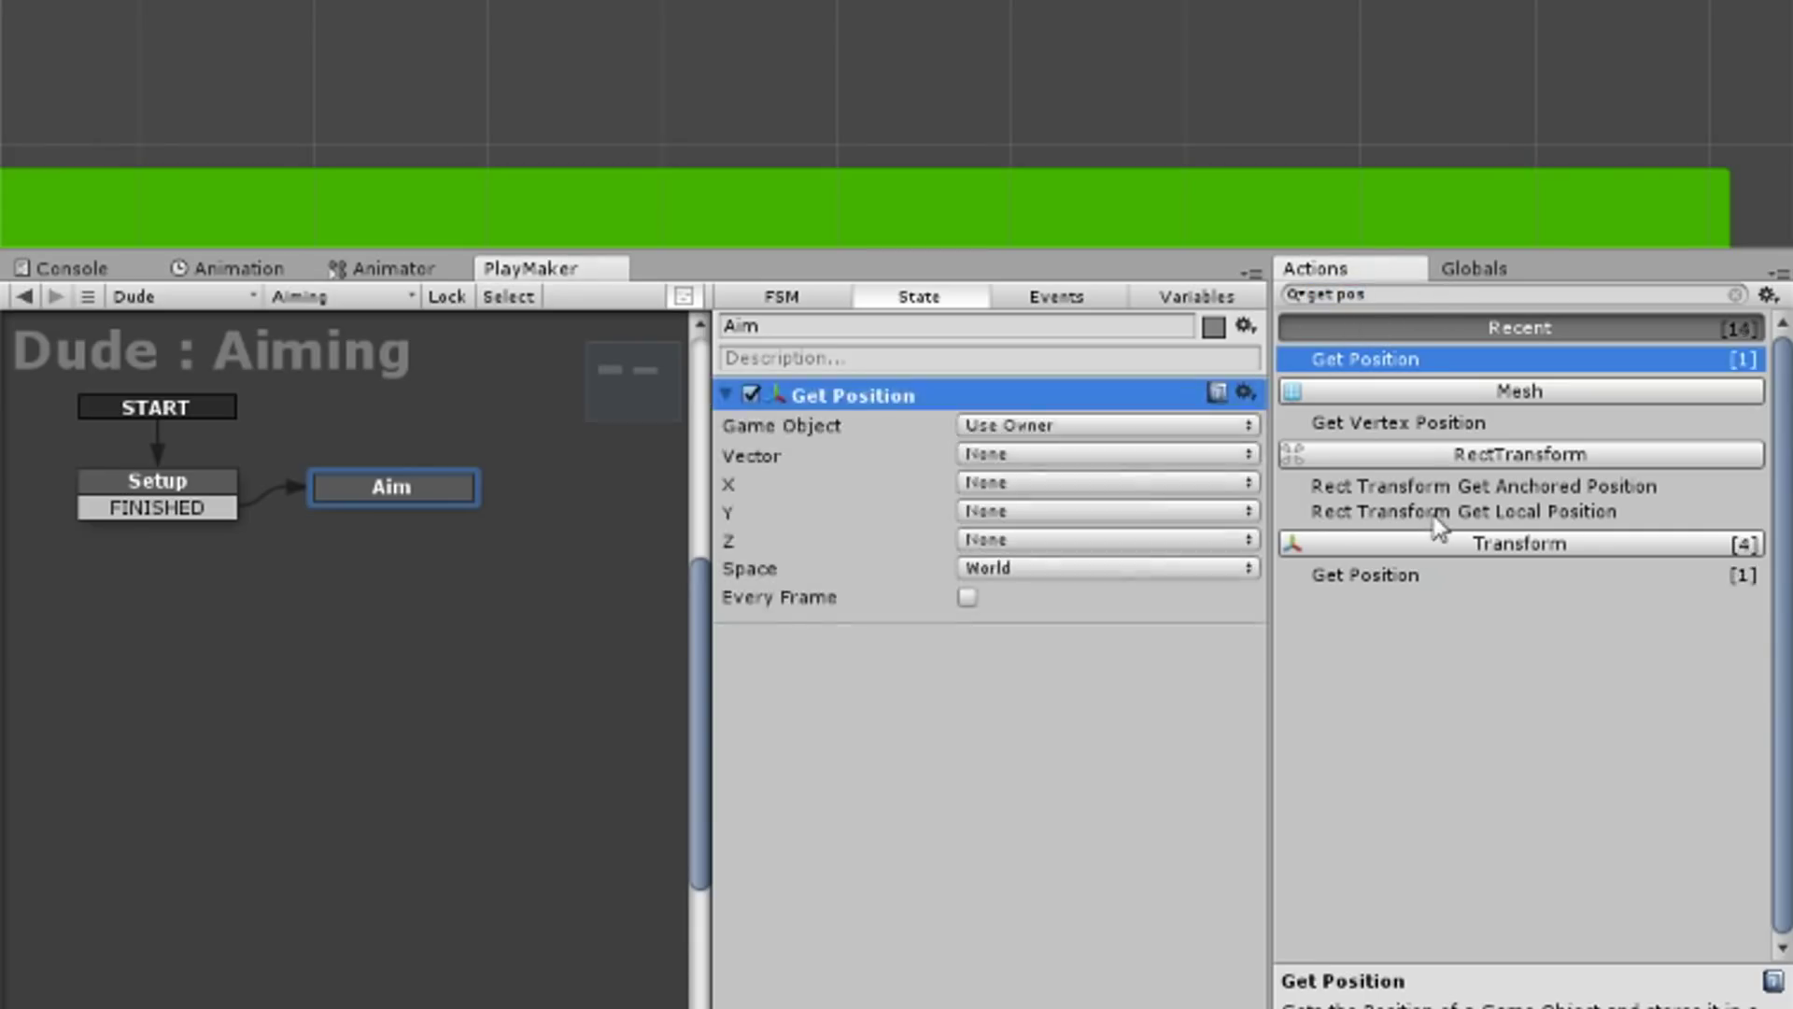
pyautogui.click(1050, 425)
pyautogui.click(1073, 493)
pyautogui.click(1246, 453)
pyautogui.click(1161, 456)
pyautogui.click(934, 546)
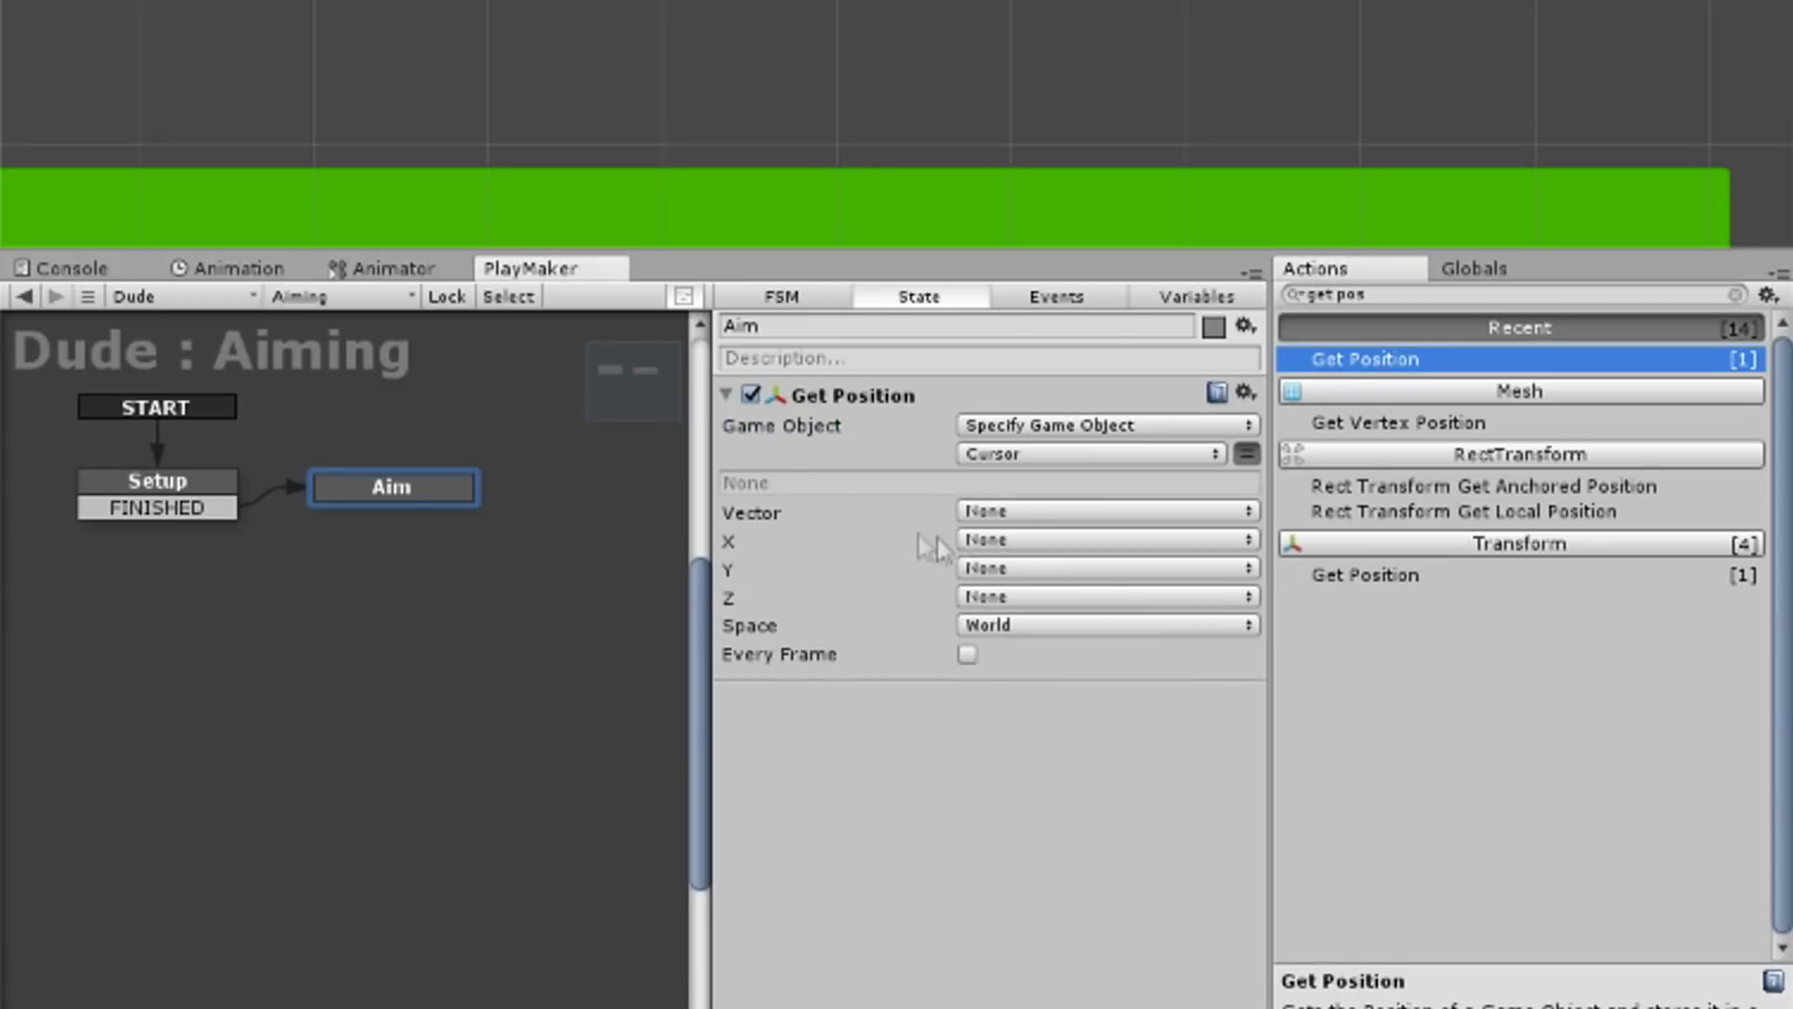
pyautogui.click(1016, 515)
pyautogui.click(1112, 591)
pyautogui.write('Cursor_V')
pyautogui.press('Return')
pyautogui.click(967, 683)
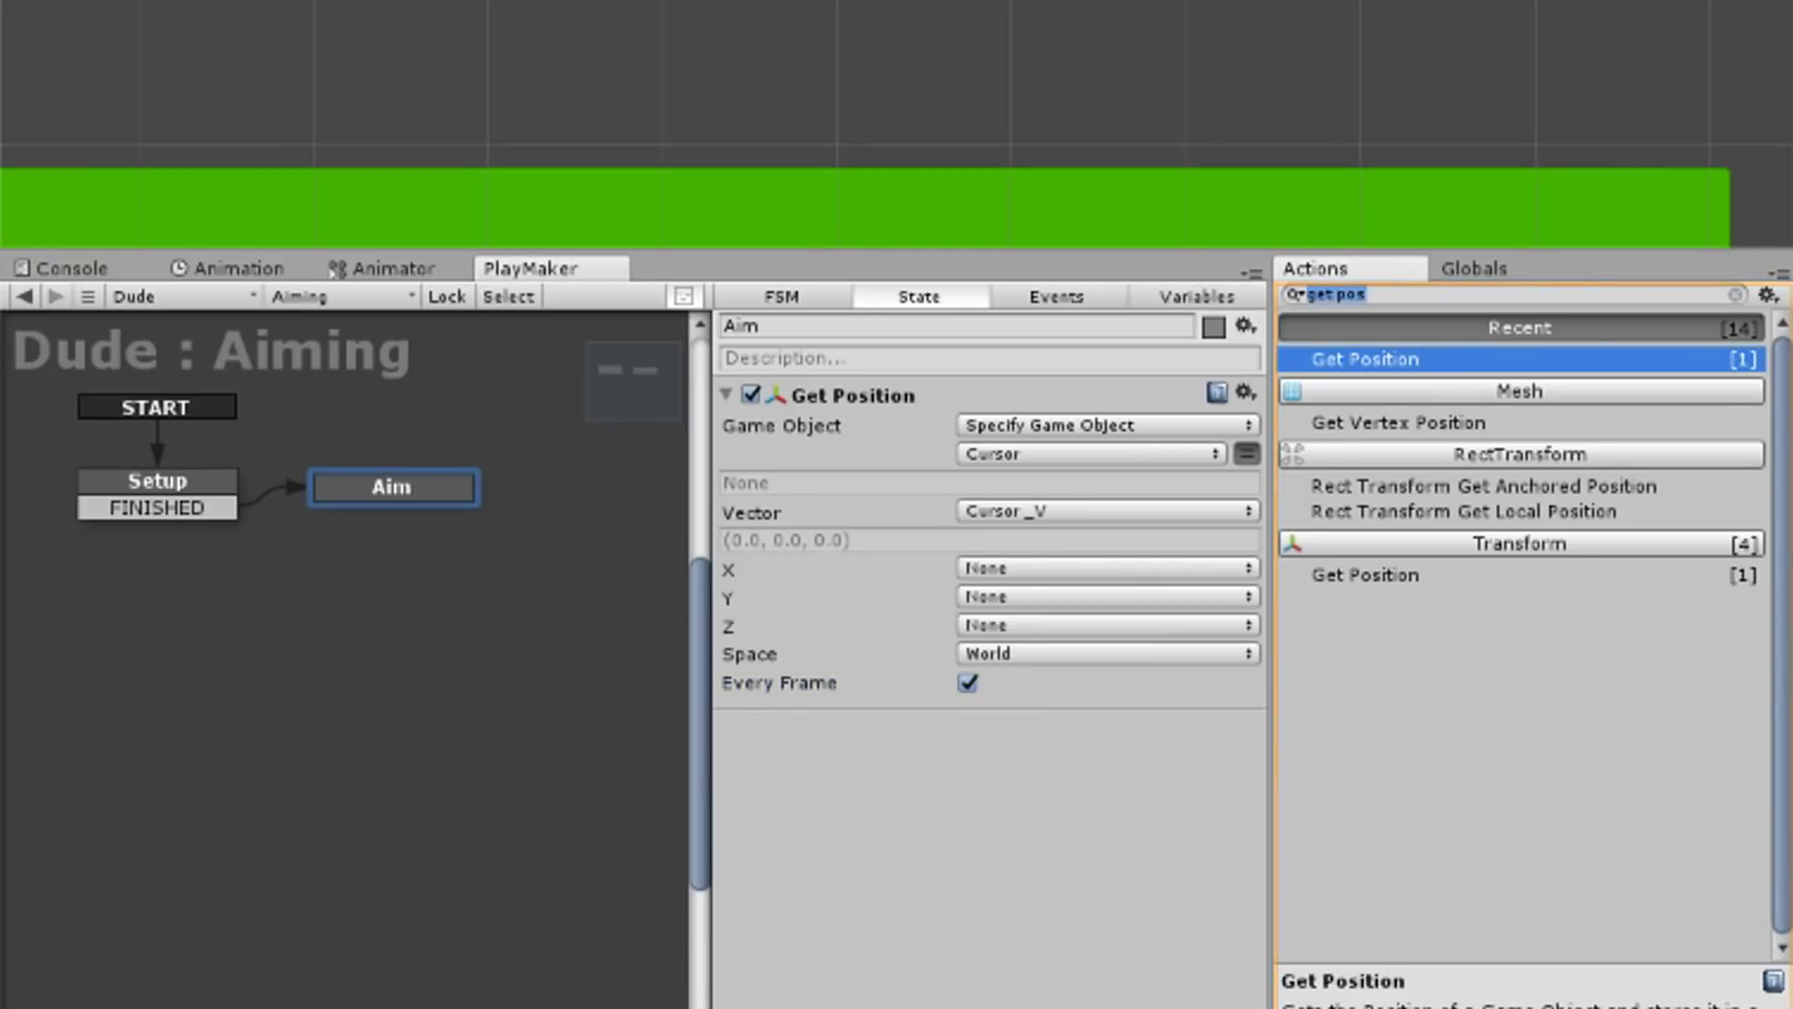
# Step: Add Look At 2d turning the Weapon toward Cursor_V with a debug line, then run the game
pyautogui.write('look at')
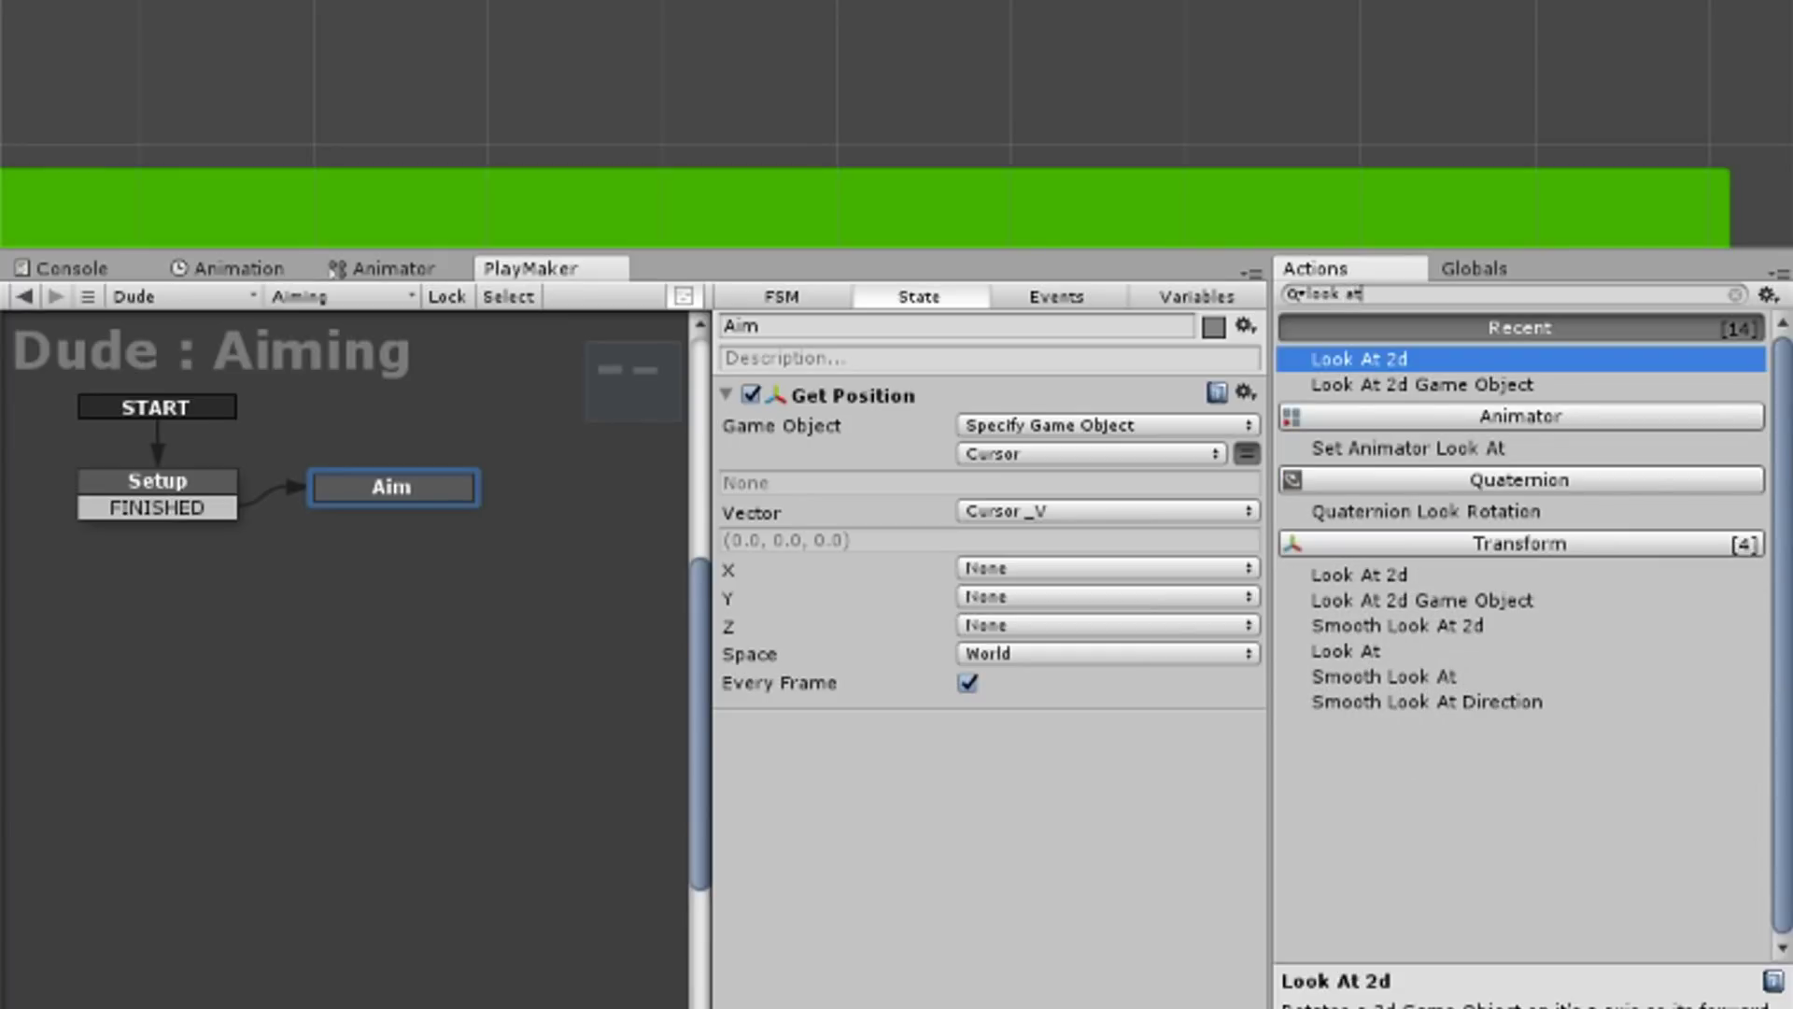
pyautogui.press('Return')
pyautogui.click(1158, 758)
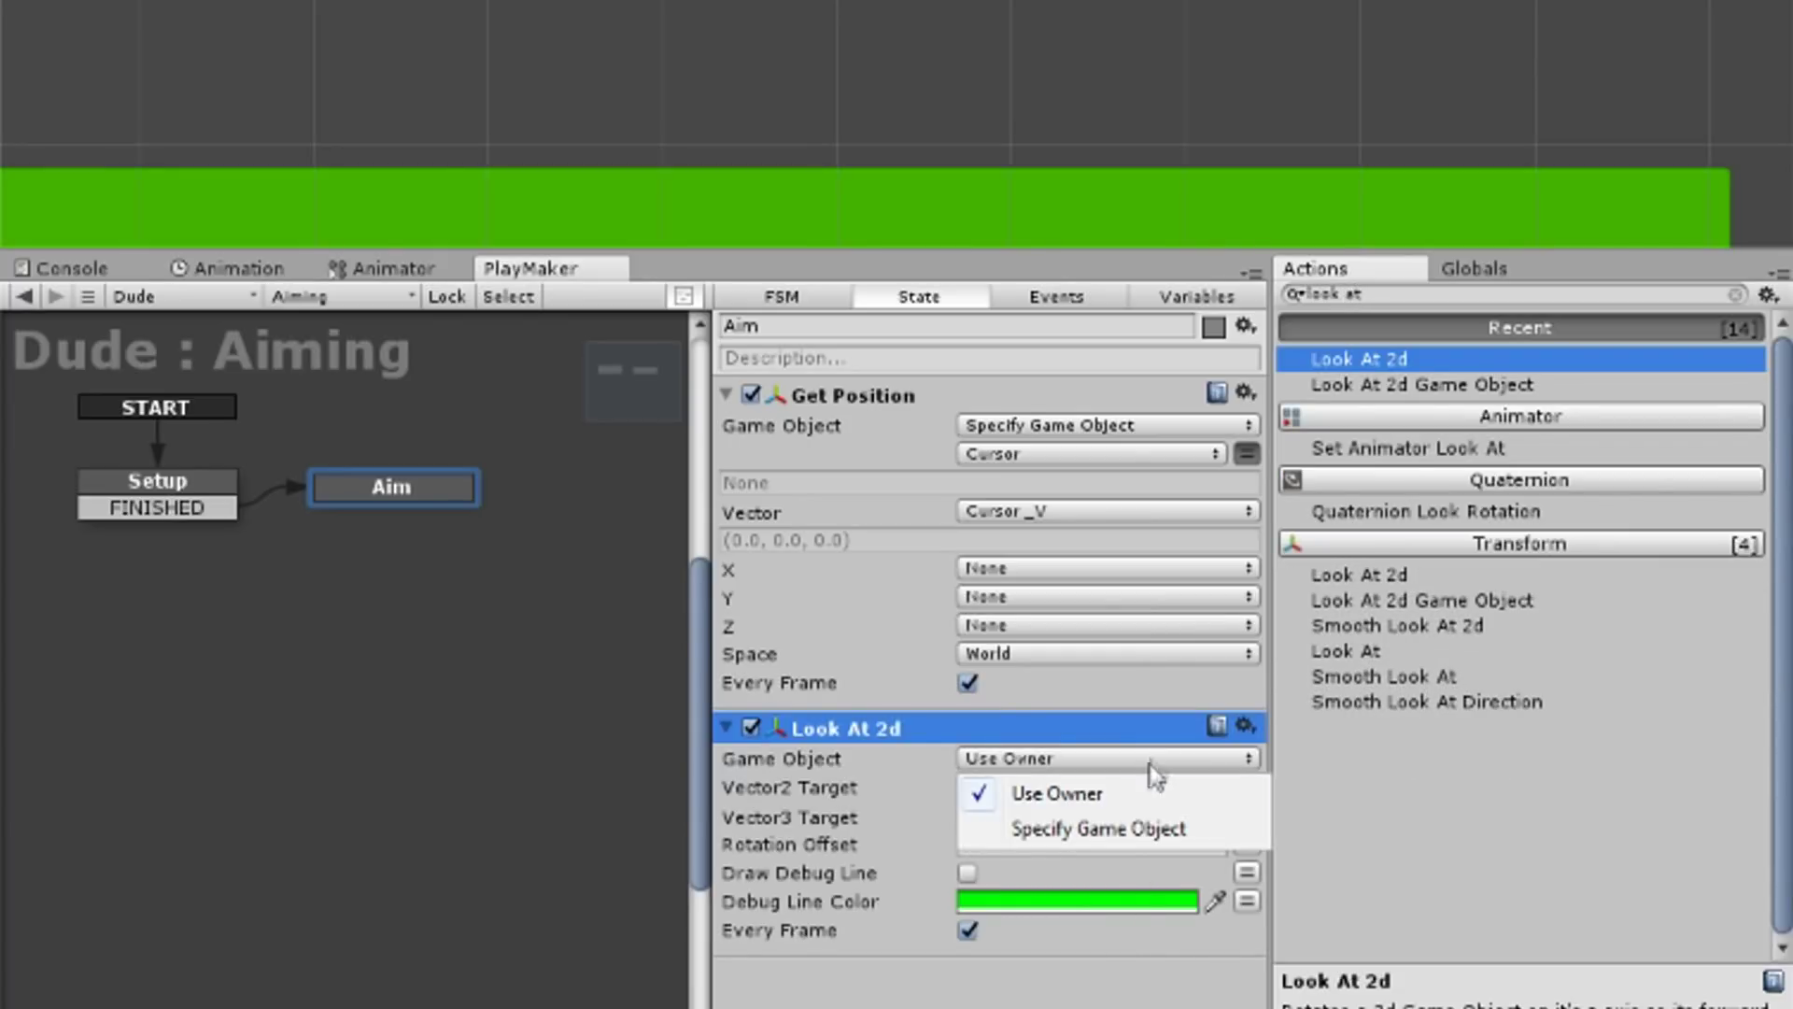
pyautogui.click(1120, 829)
pyautogui.click(1163, 787)
pyautogui.click(1089, 857)
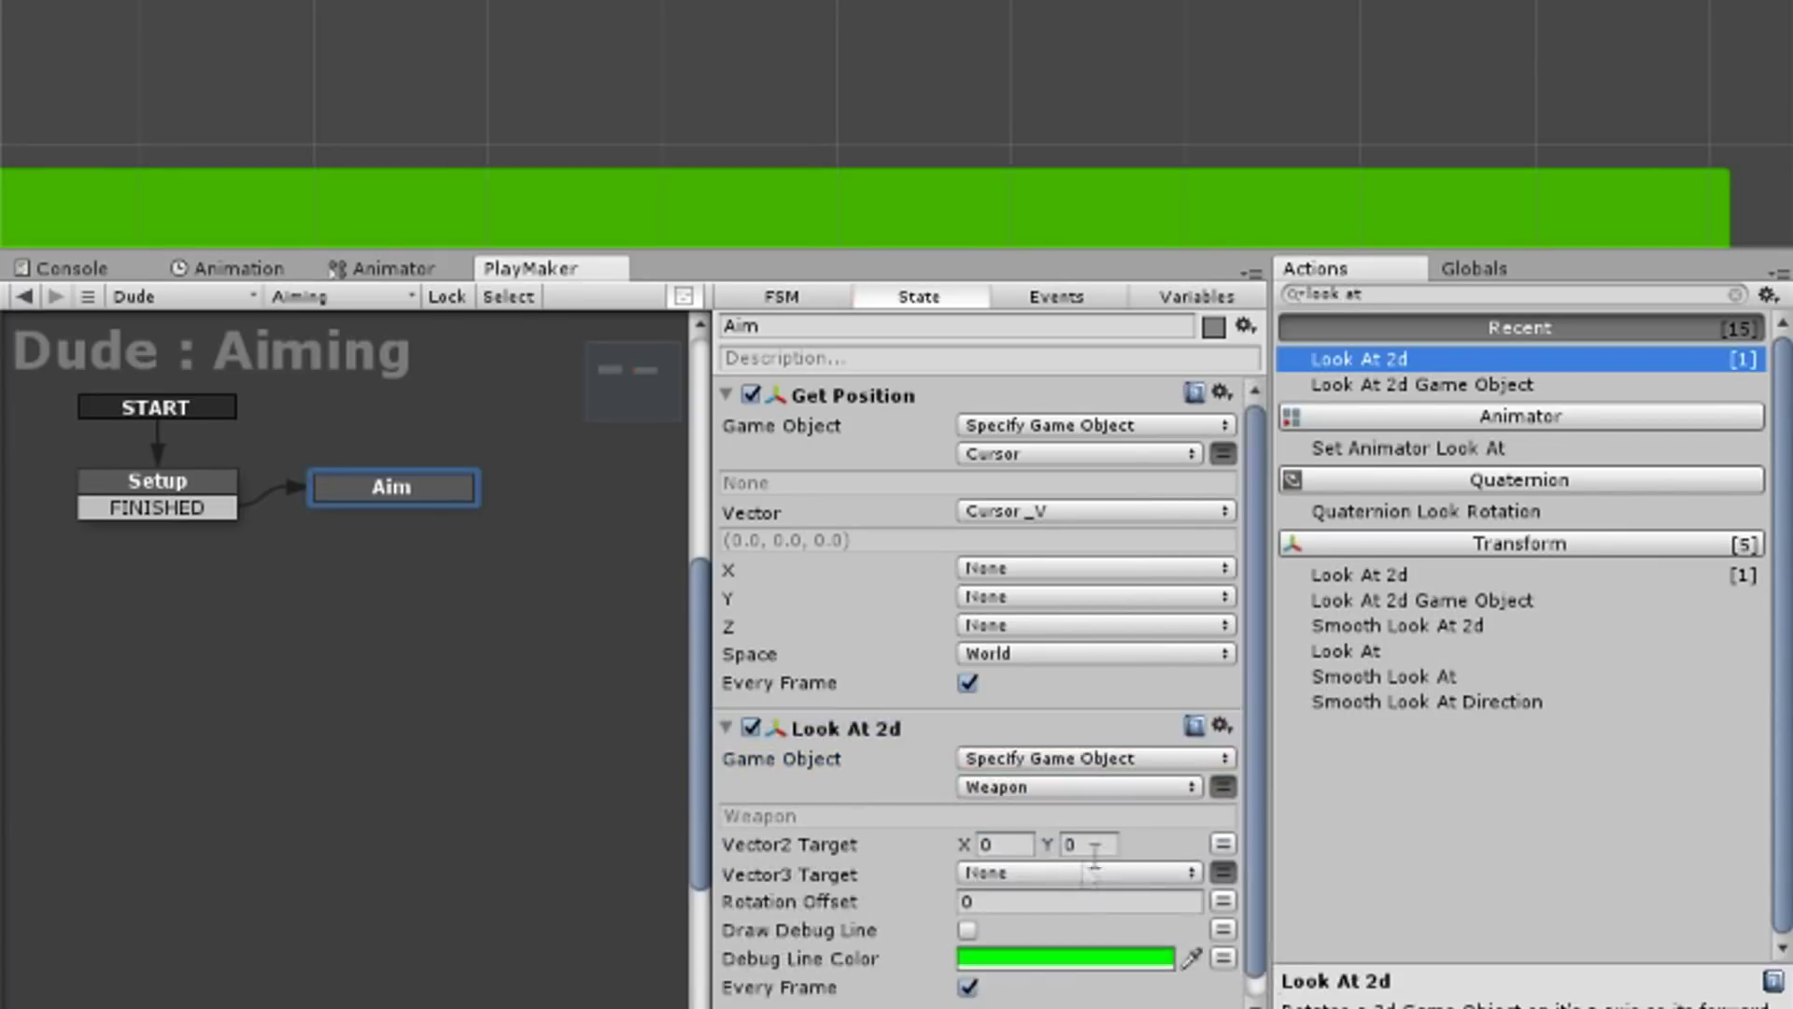
pyautogui.click(1222, 845)
pyautogui.click(1184, 880)
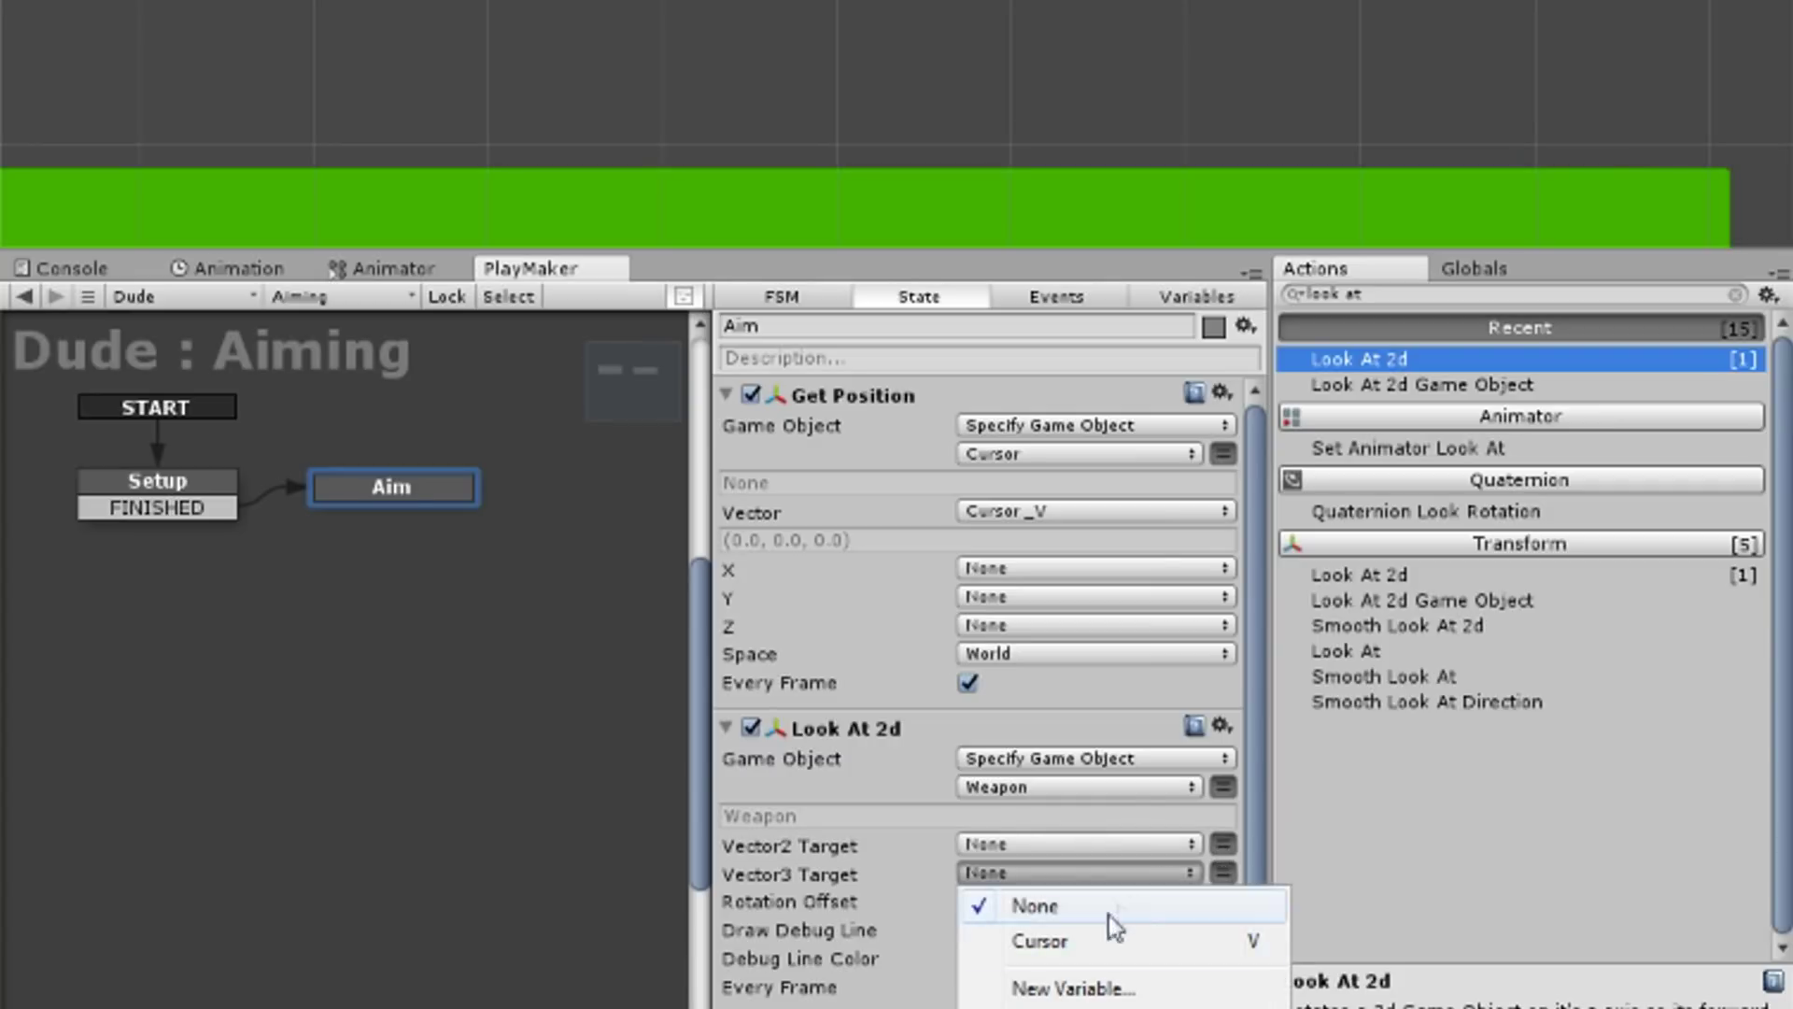
pyautogui.click(1093, 941)
pyautogui.scroll(-2, 1084, 898)
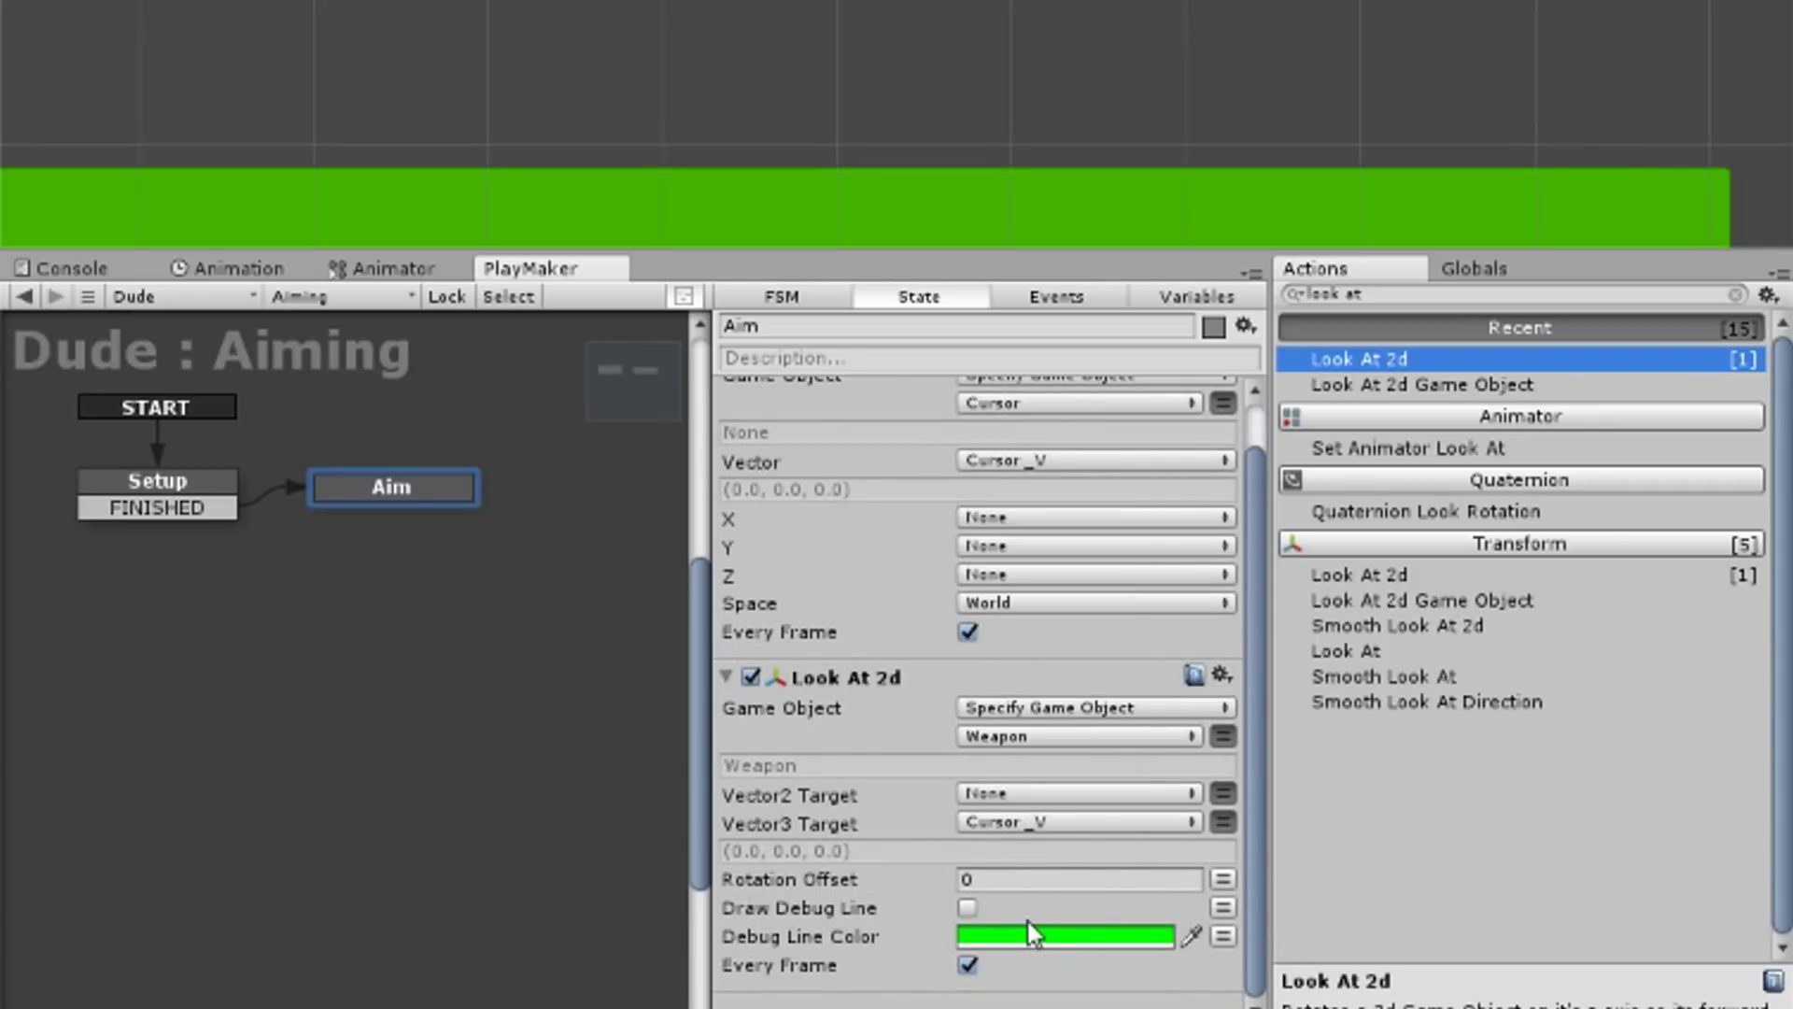
pyautogui.click(968, 907)
pyautogui.hotkey('ctrl', 'p')
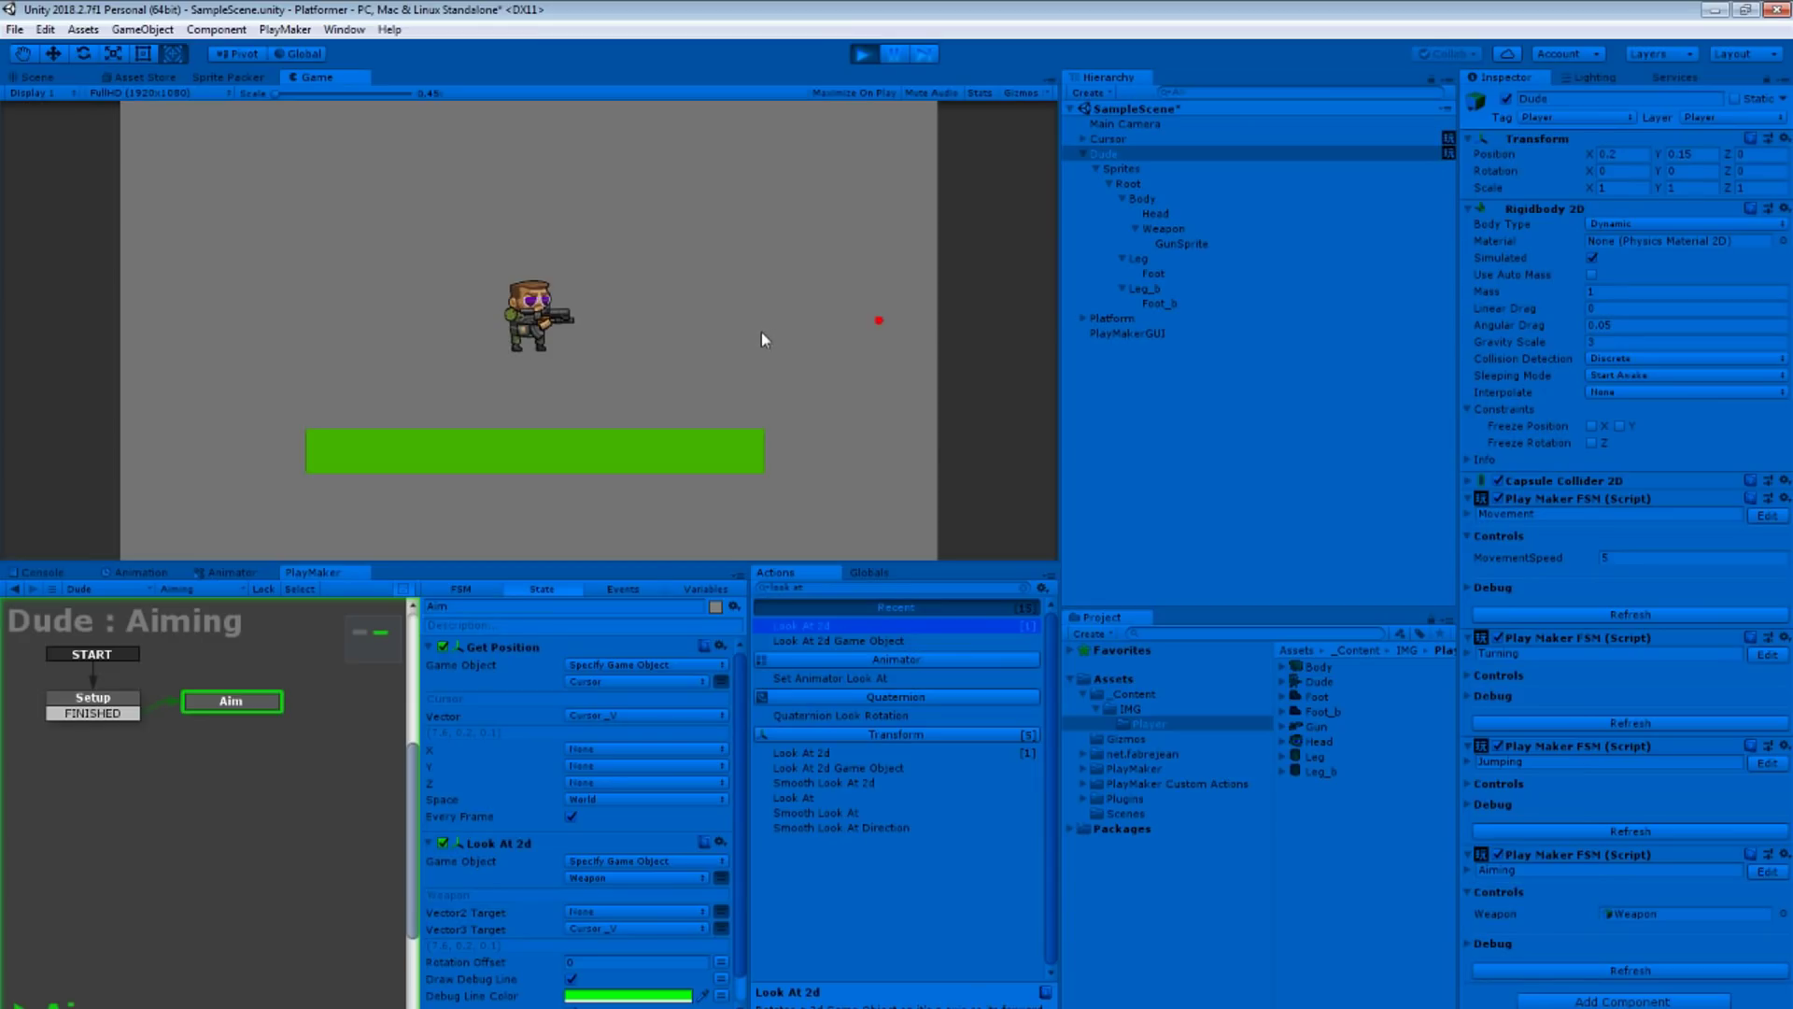
# Step: Walk the soldier left and right with A and D while it aims at the cursor, then stop
pyautogui.press('a')
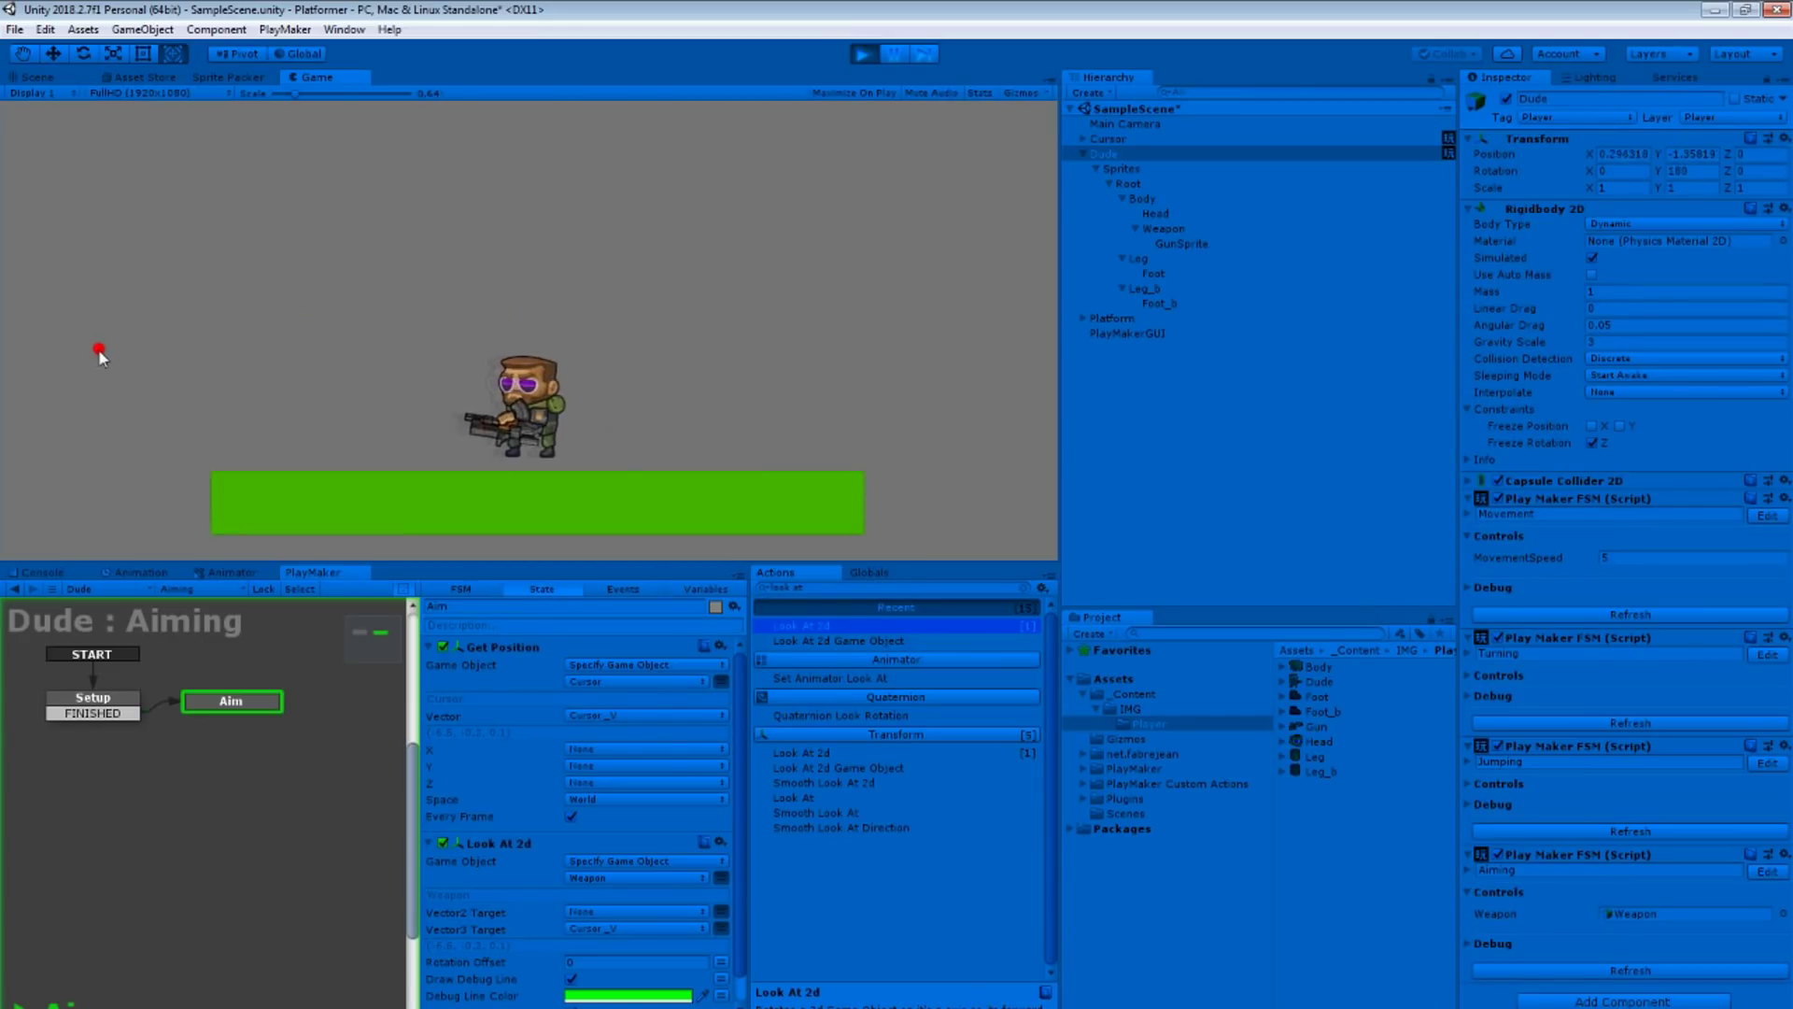
pyautogui.press('d')
pyautogui.press('a')
pyautogui.press('d')
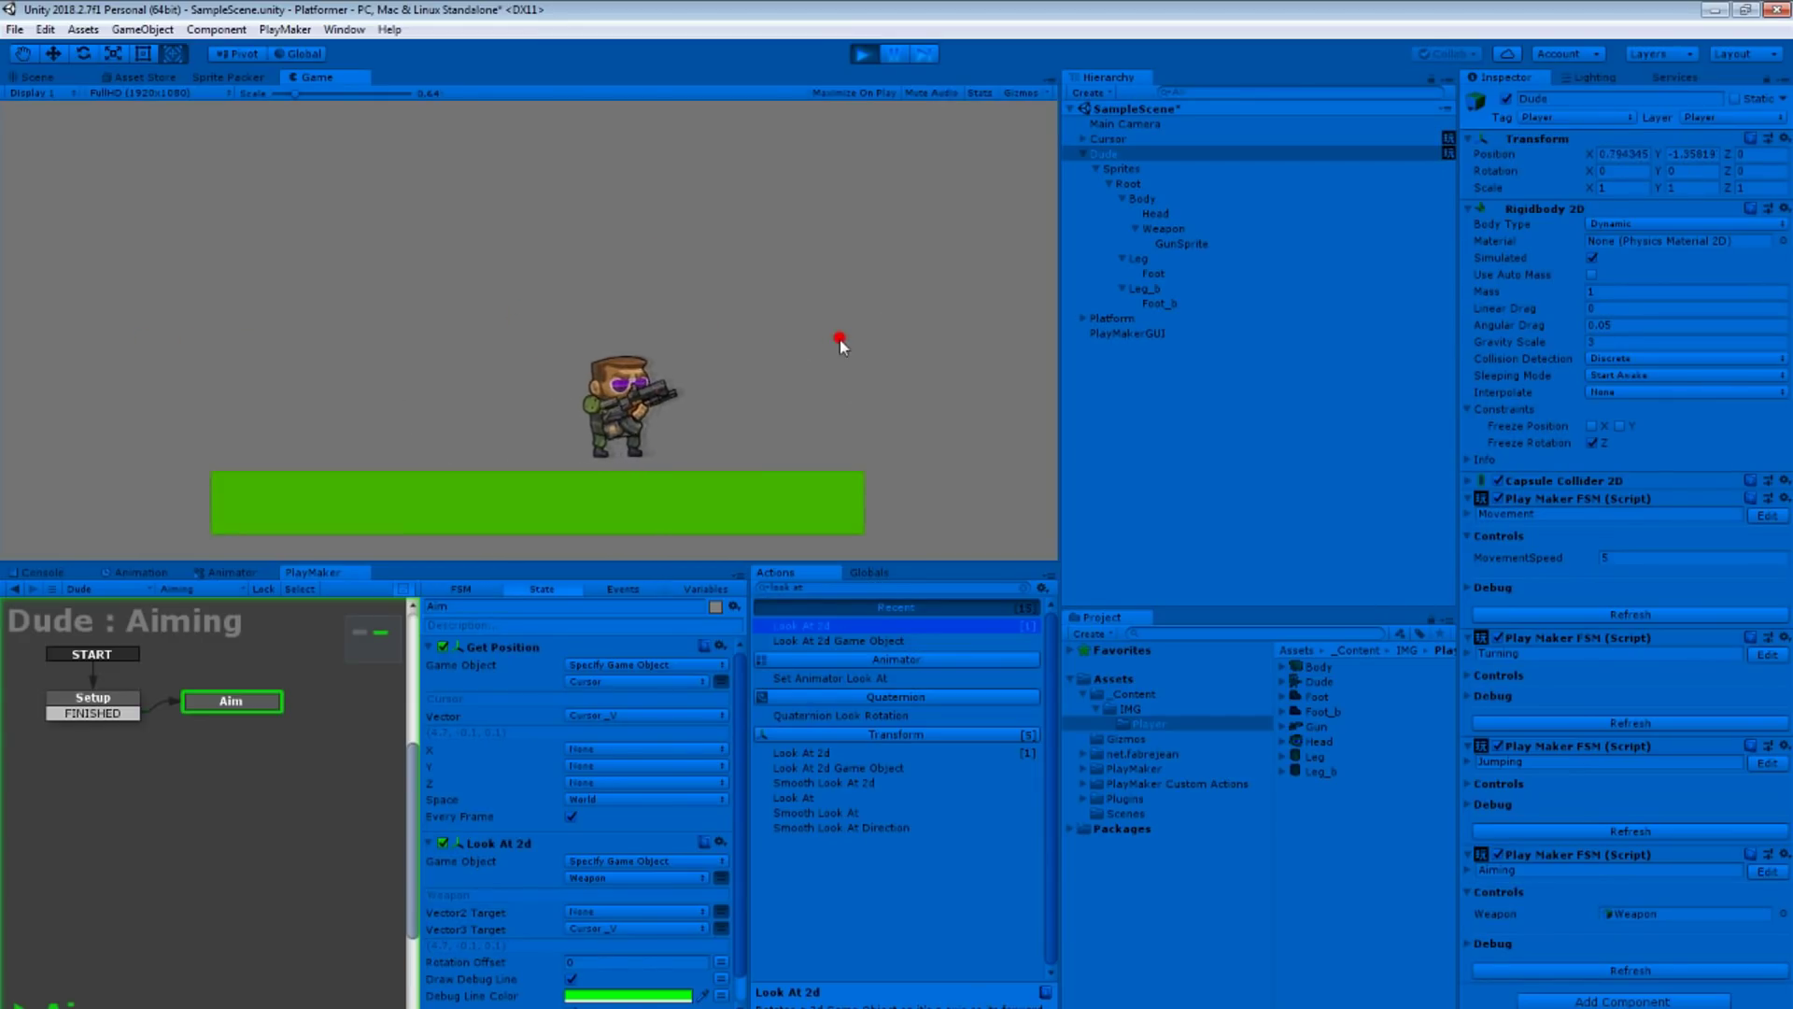
pyautogui.press('a')
pyautogui.press('d')
pyautogui.press('a')
pyautogui.press('d')
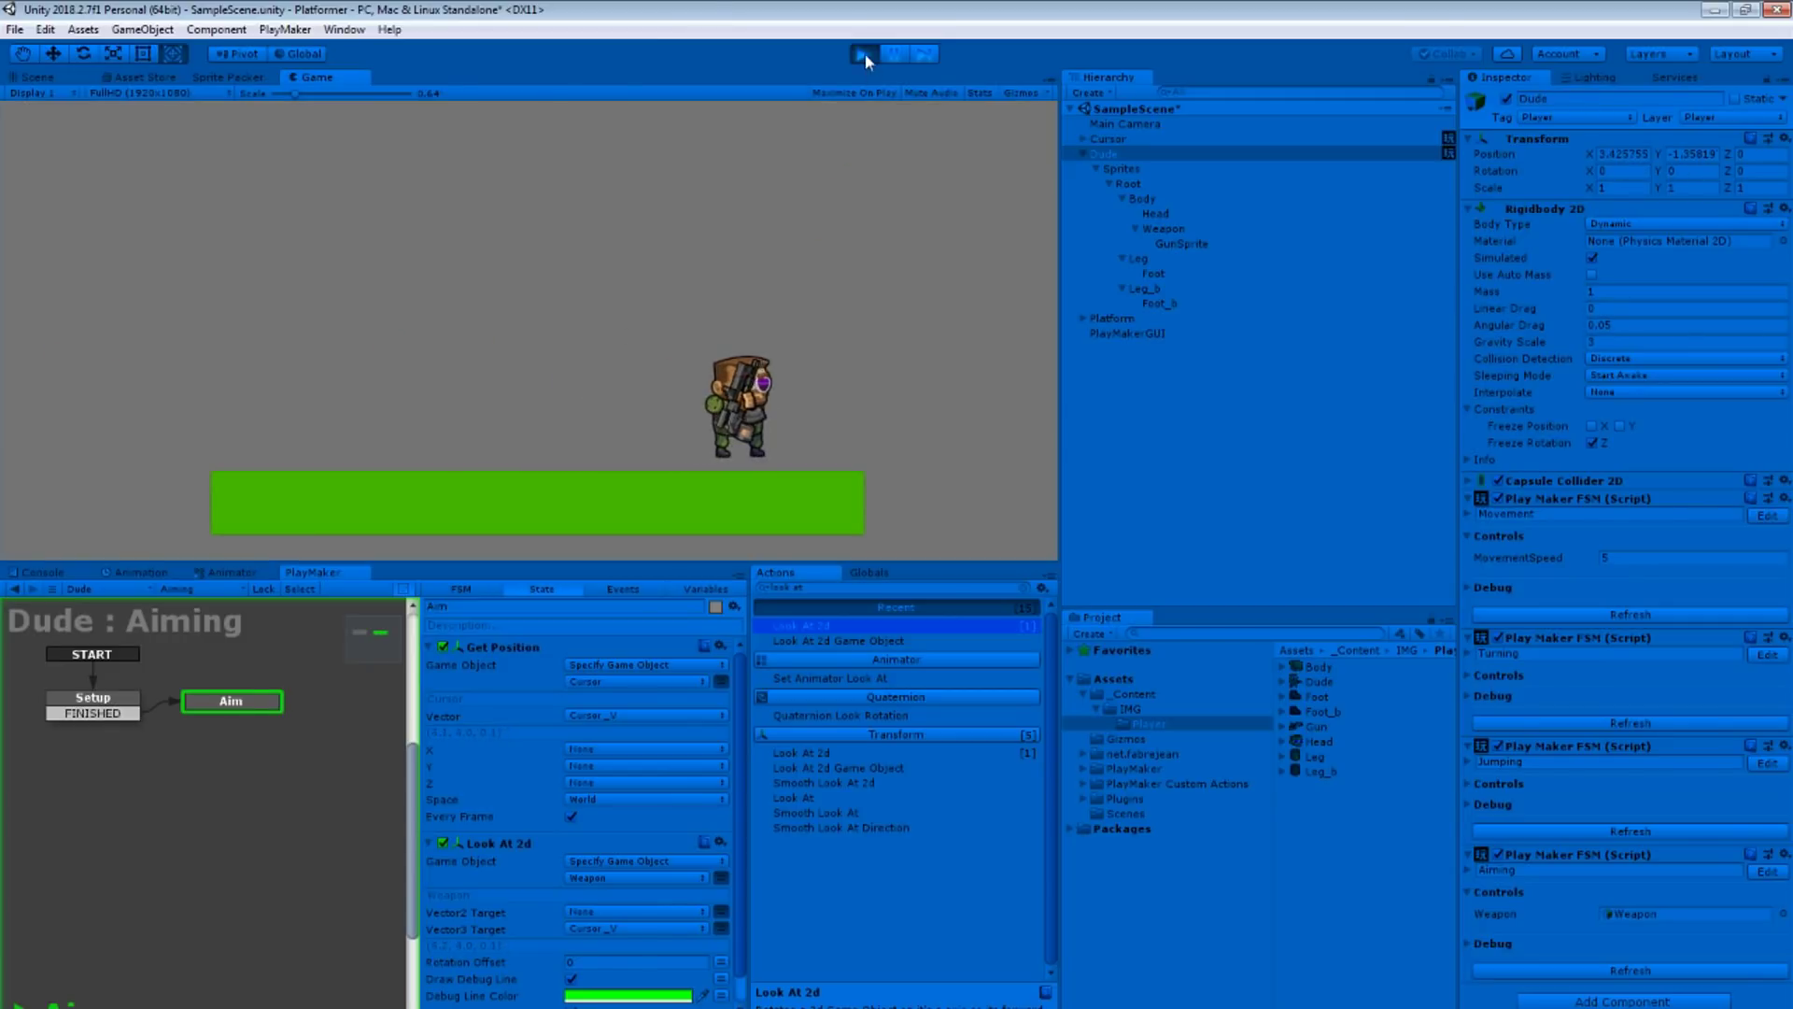
pyautogui.click(863, 53)
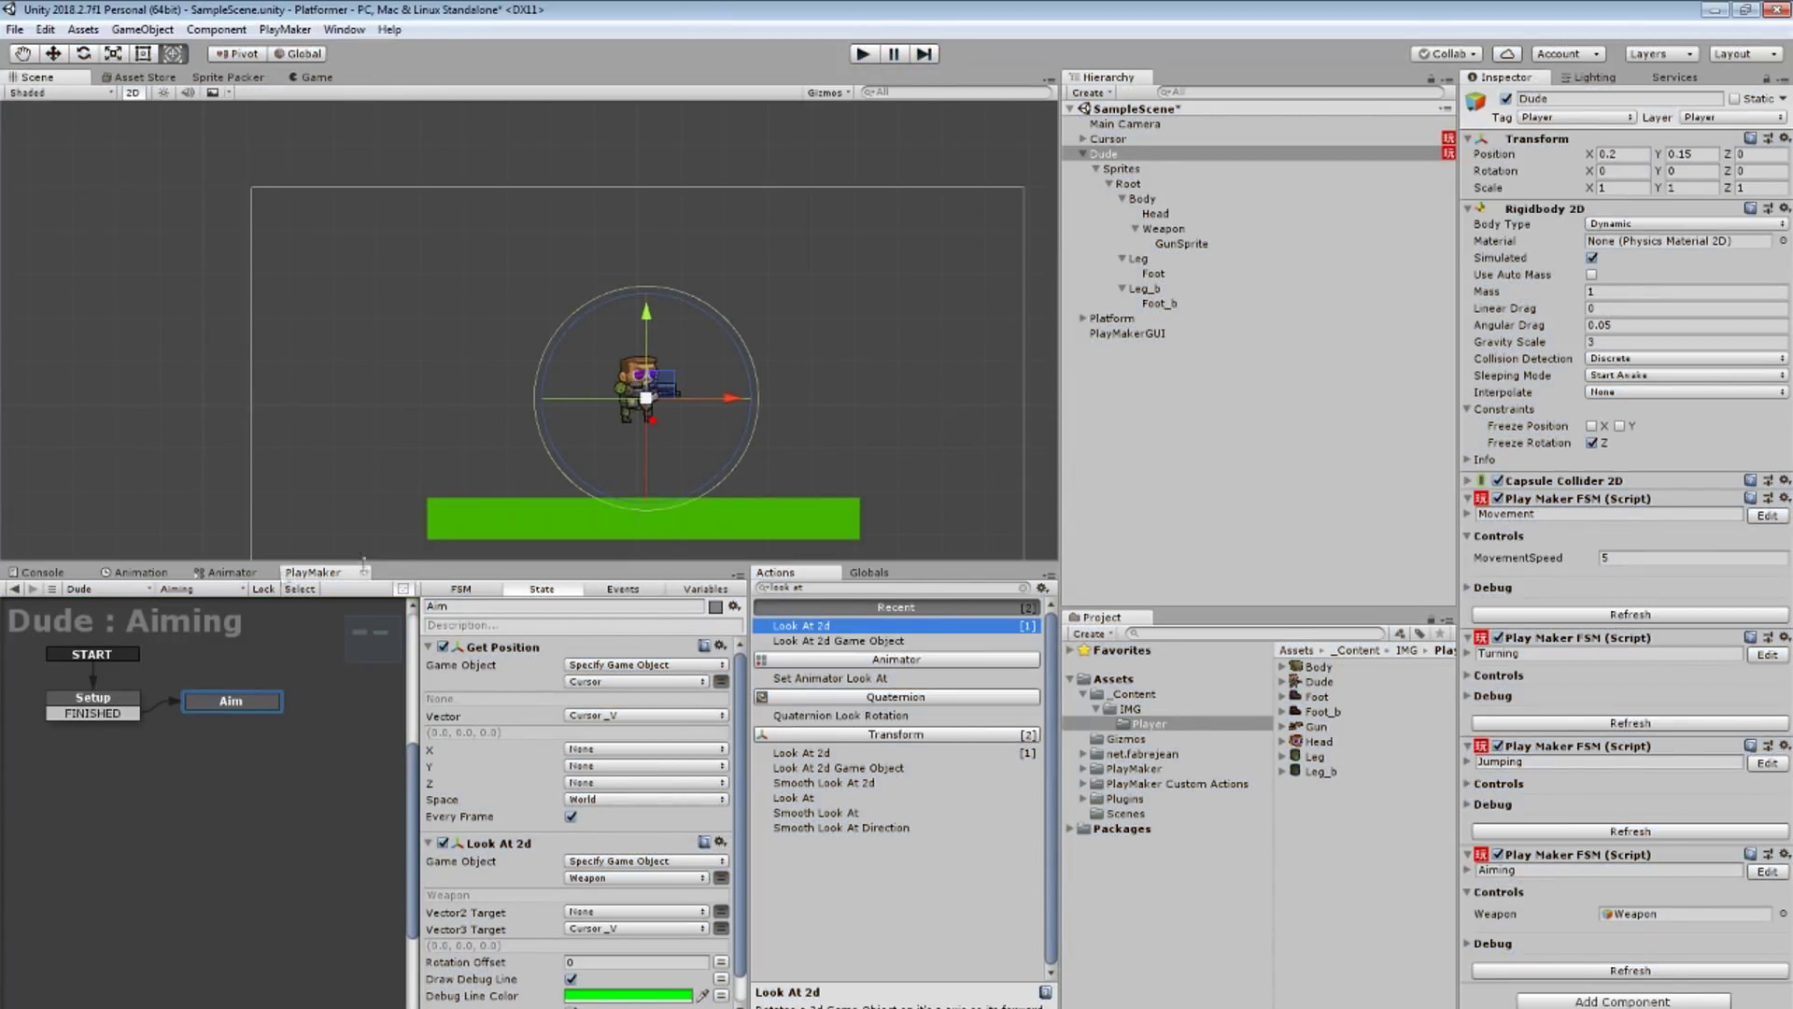
# Step: In the Turning FSM, remove the Get Velocity 2d and Float Compare actions from Listener
pyautogui.click(196, 588)
pyautogui.click(241, 659)
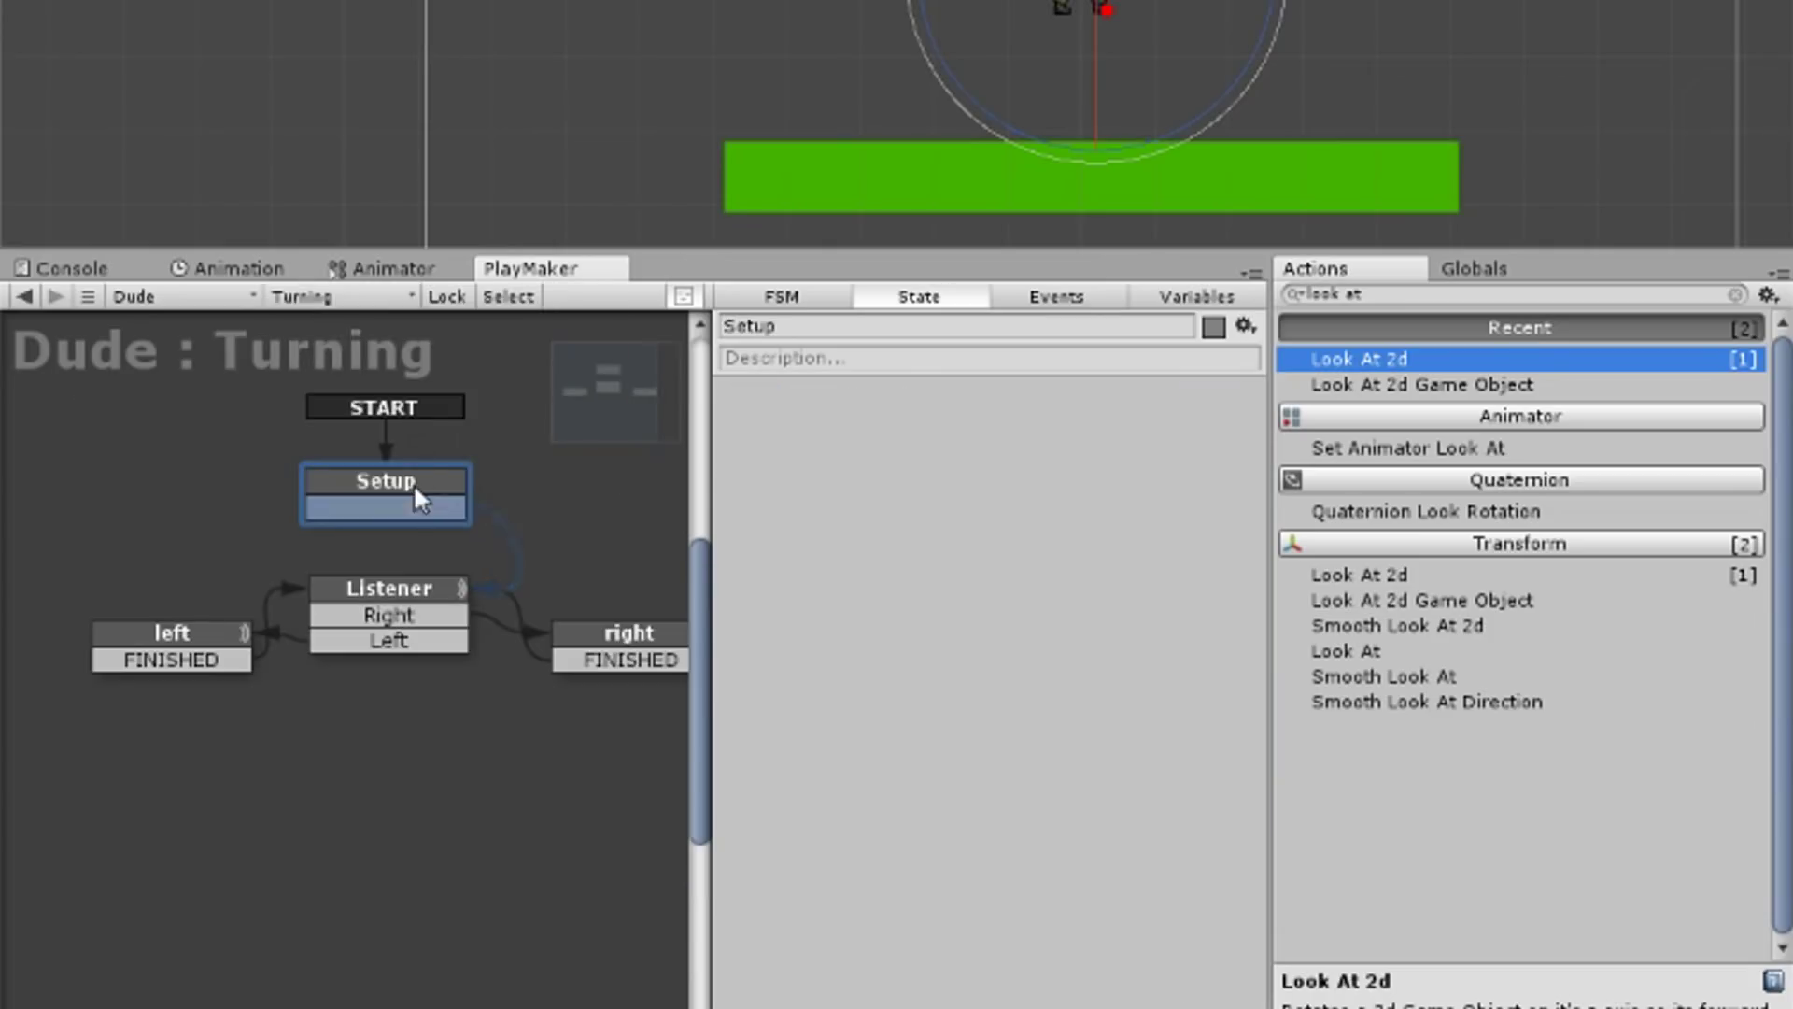
pyautogui.click(401, 591)
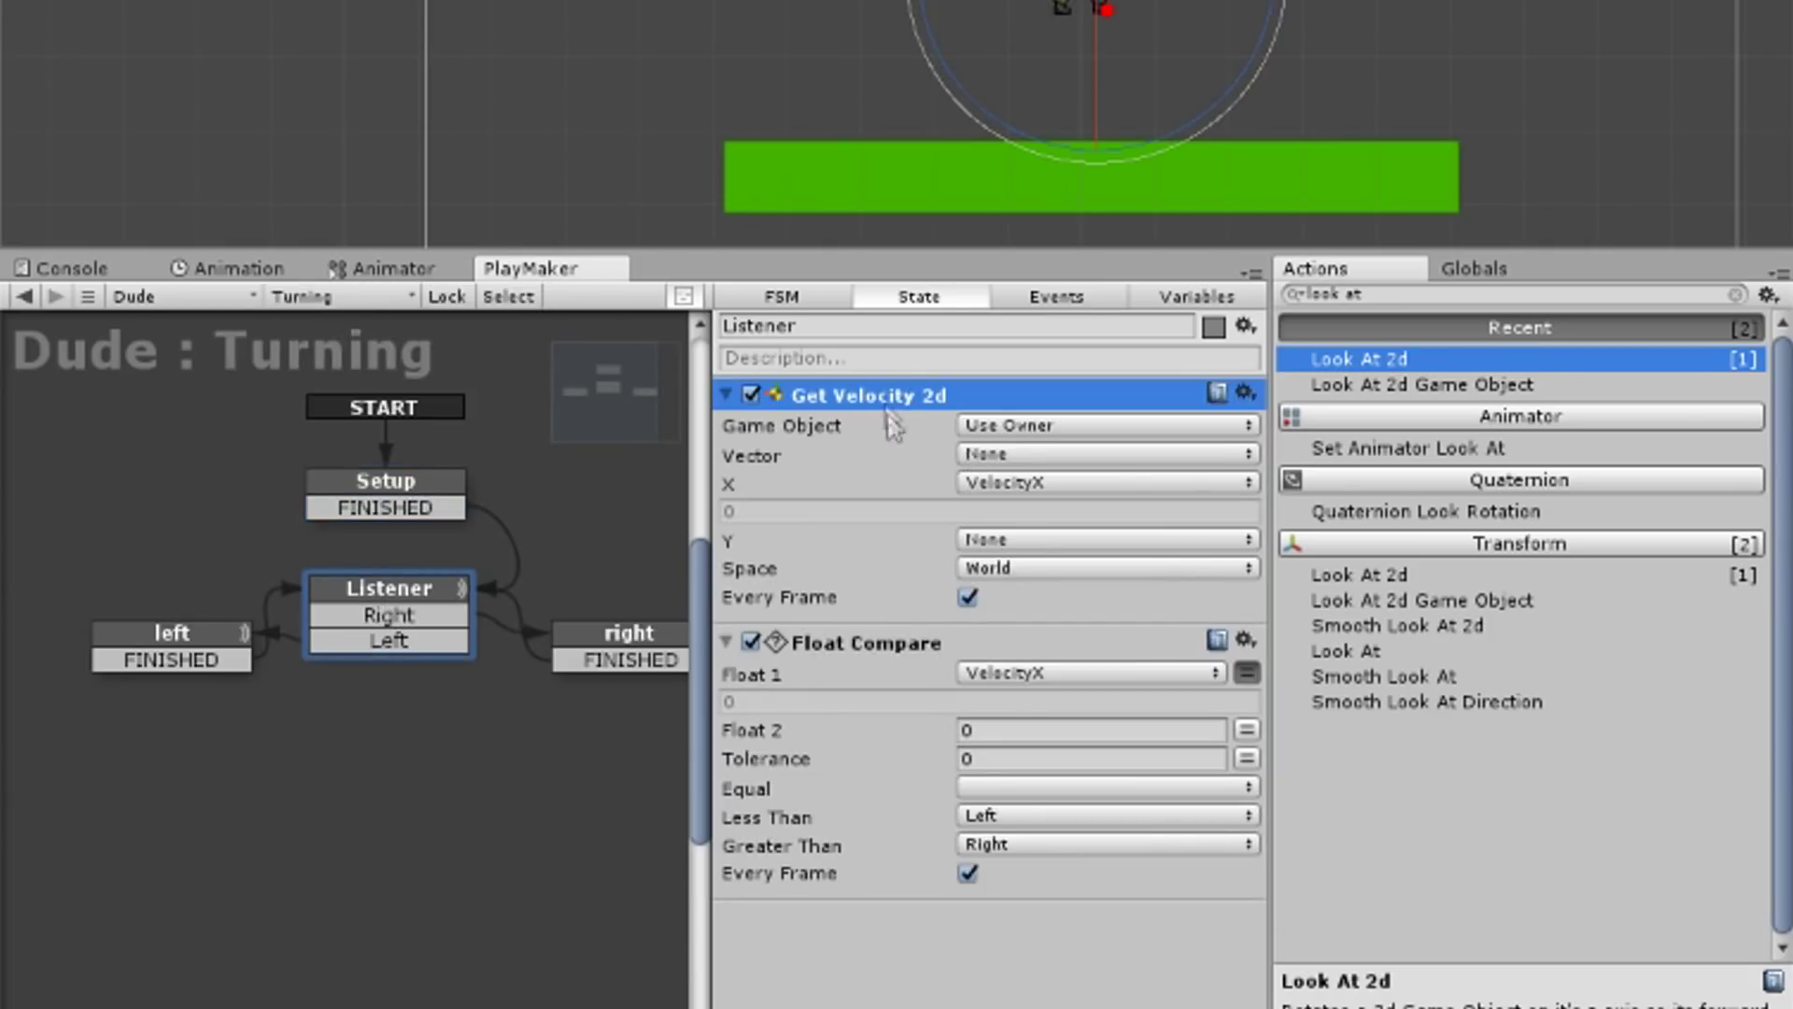
pyautogui.press('Delete')
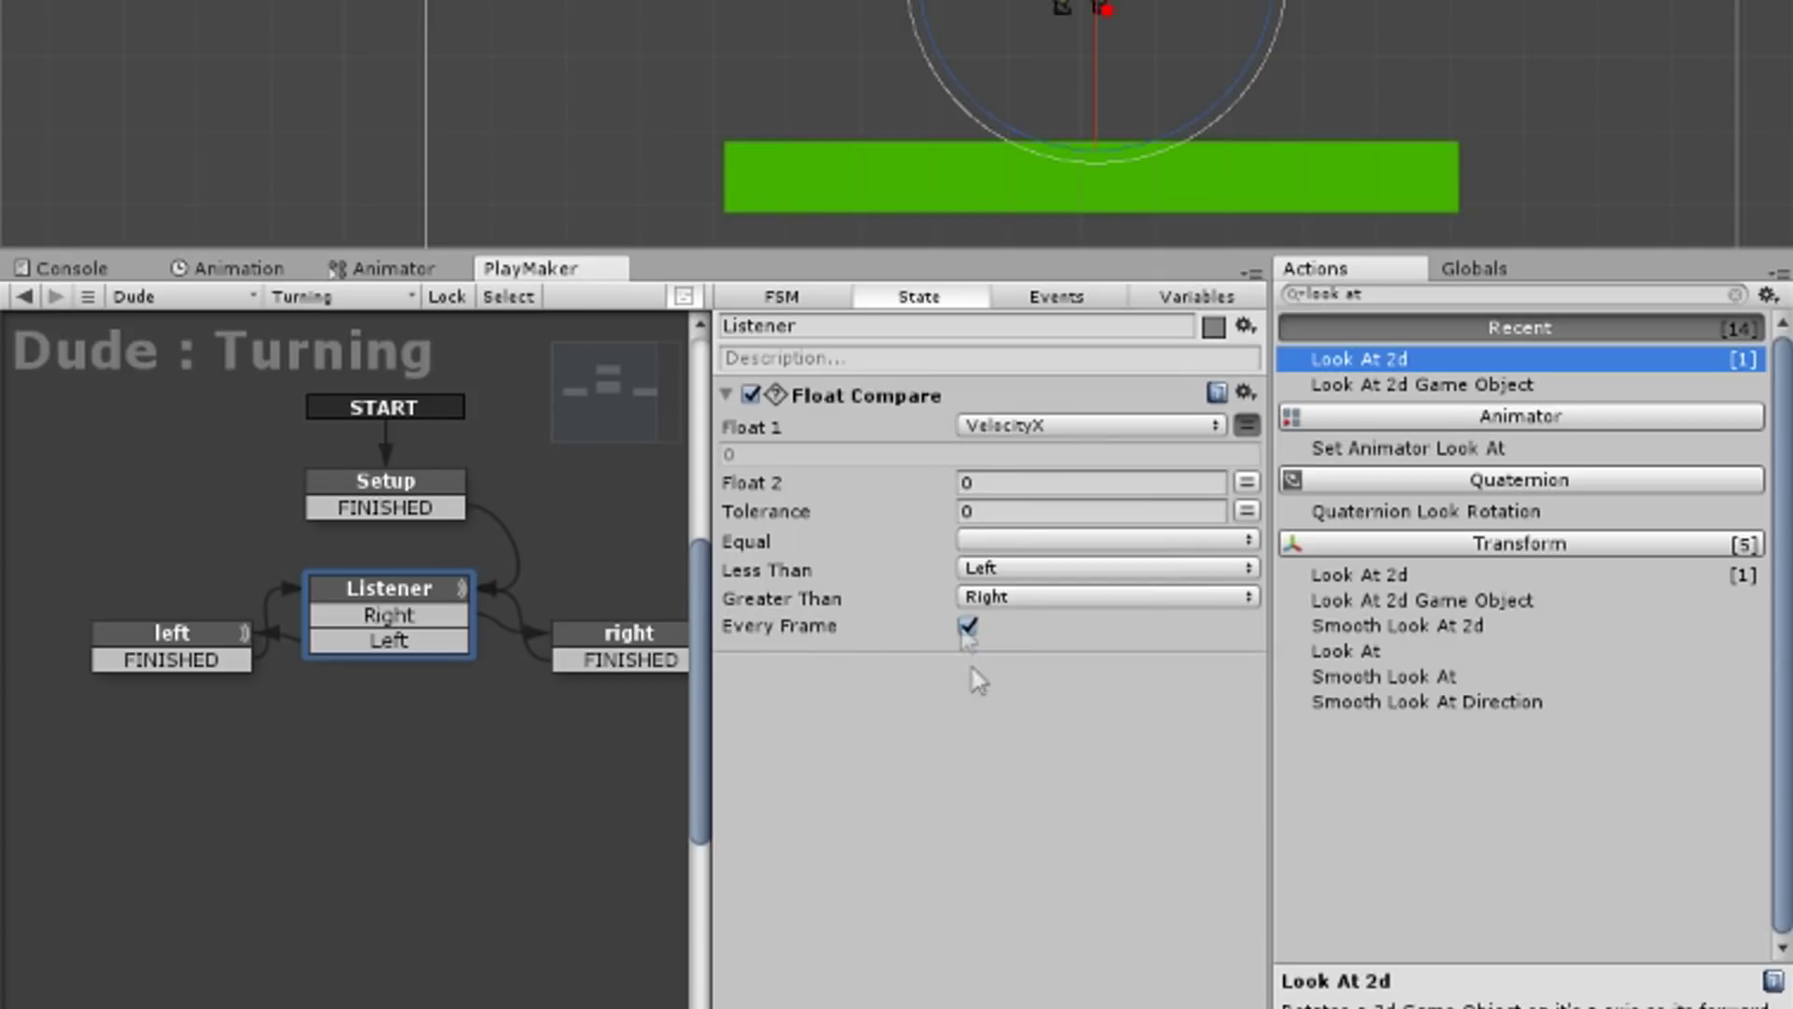
pyautogui.click(934, 402)
pyautogui.press('Delete')
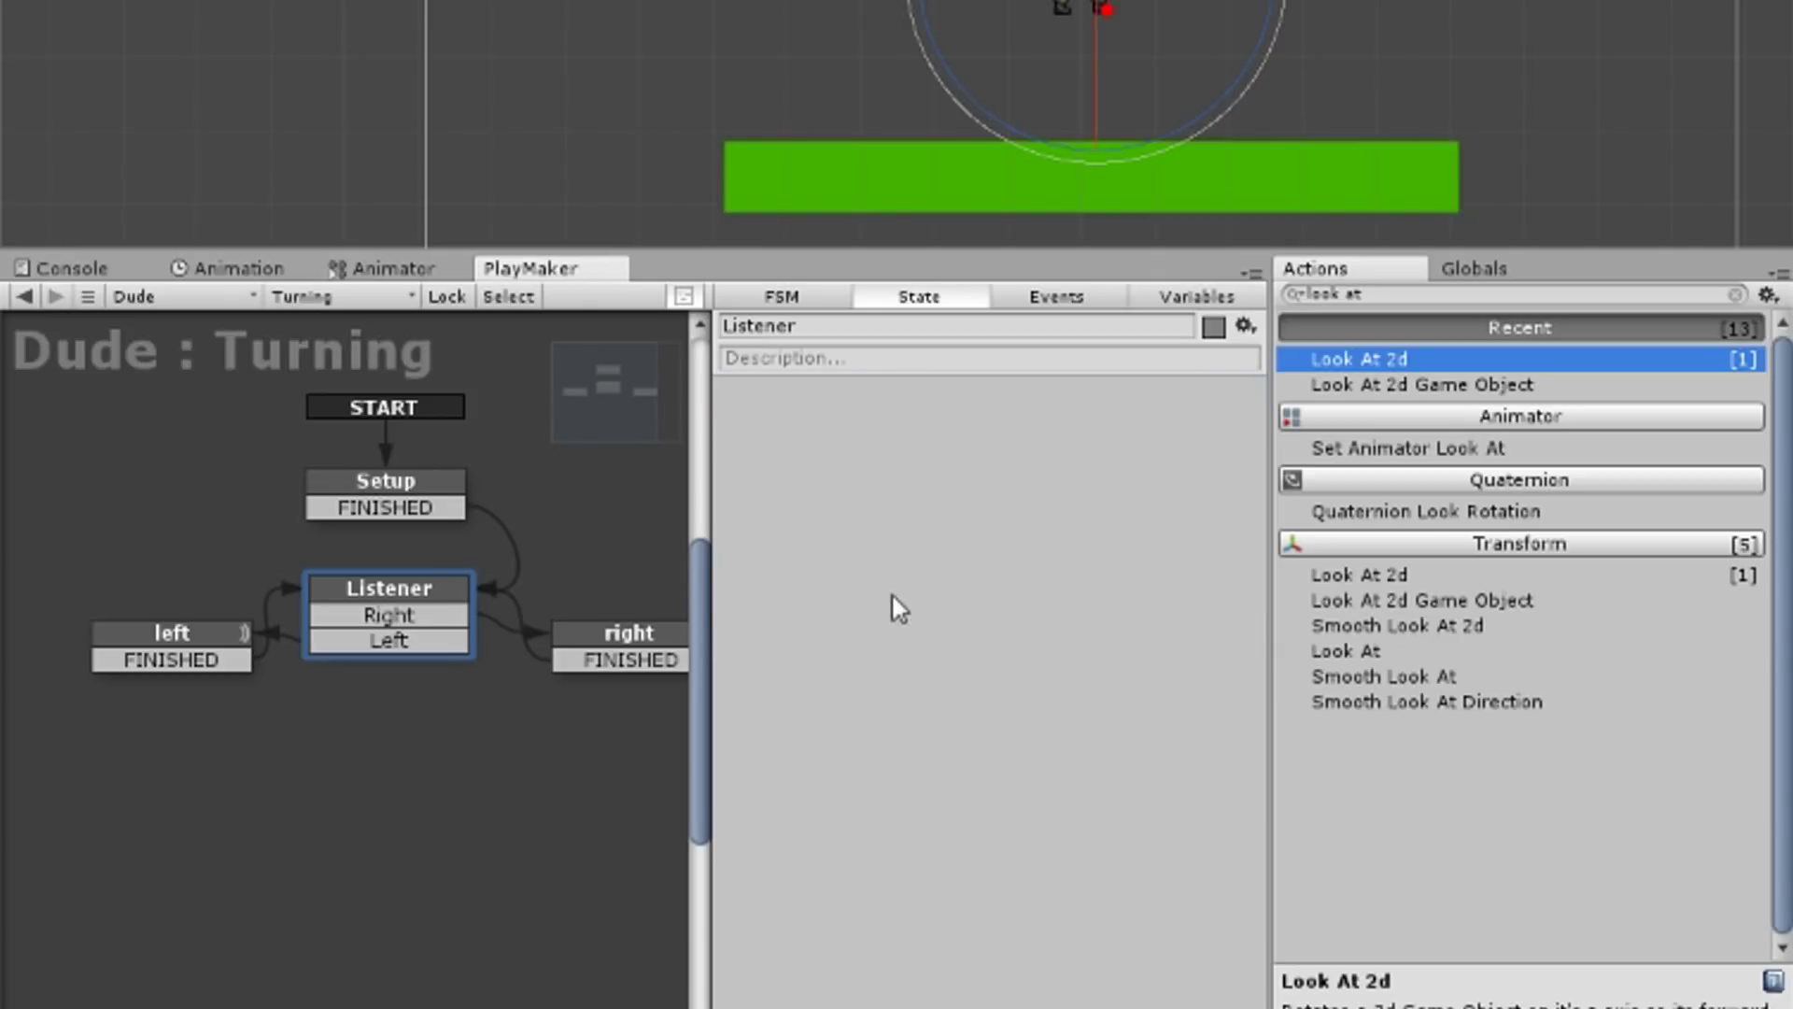
# Step: Add Get Position on the global Cursor, storing its X in a new CursorX variable every frame
pyautogui.write('get po')
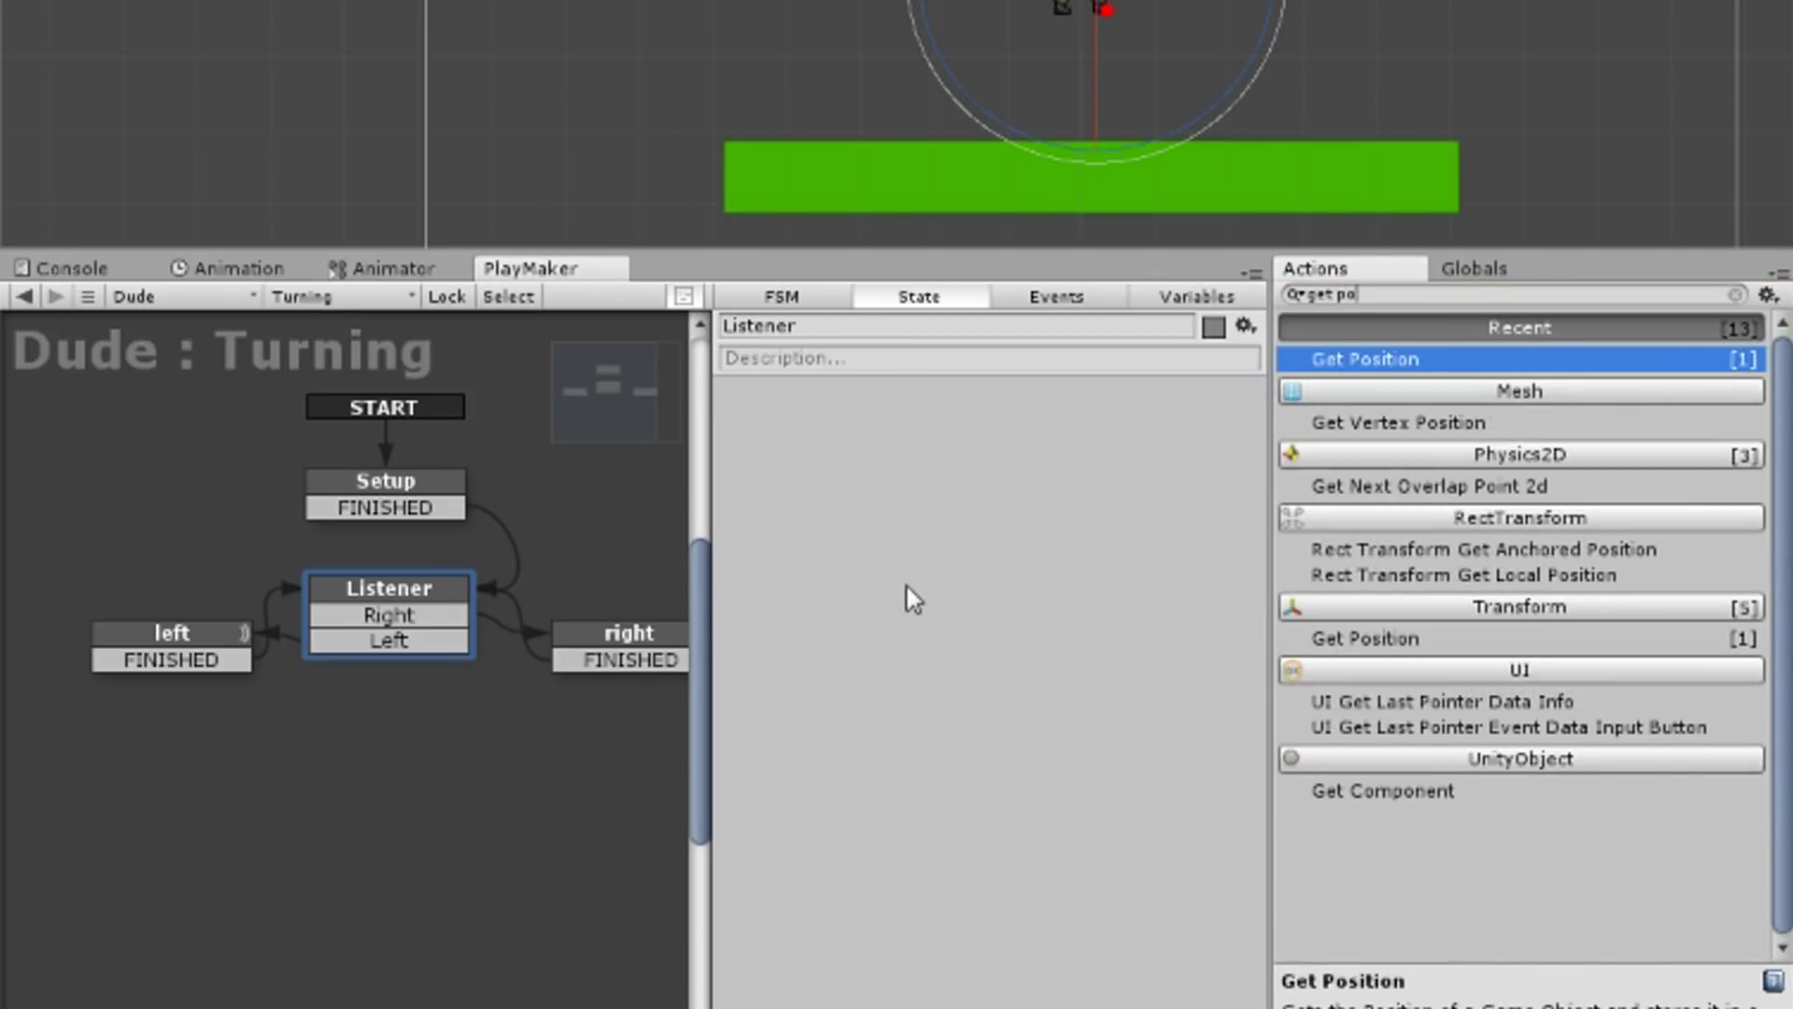
pyautogui.press('Return')
pyautogui.click(1070, 427)
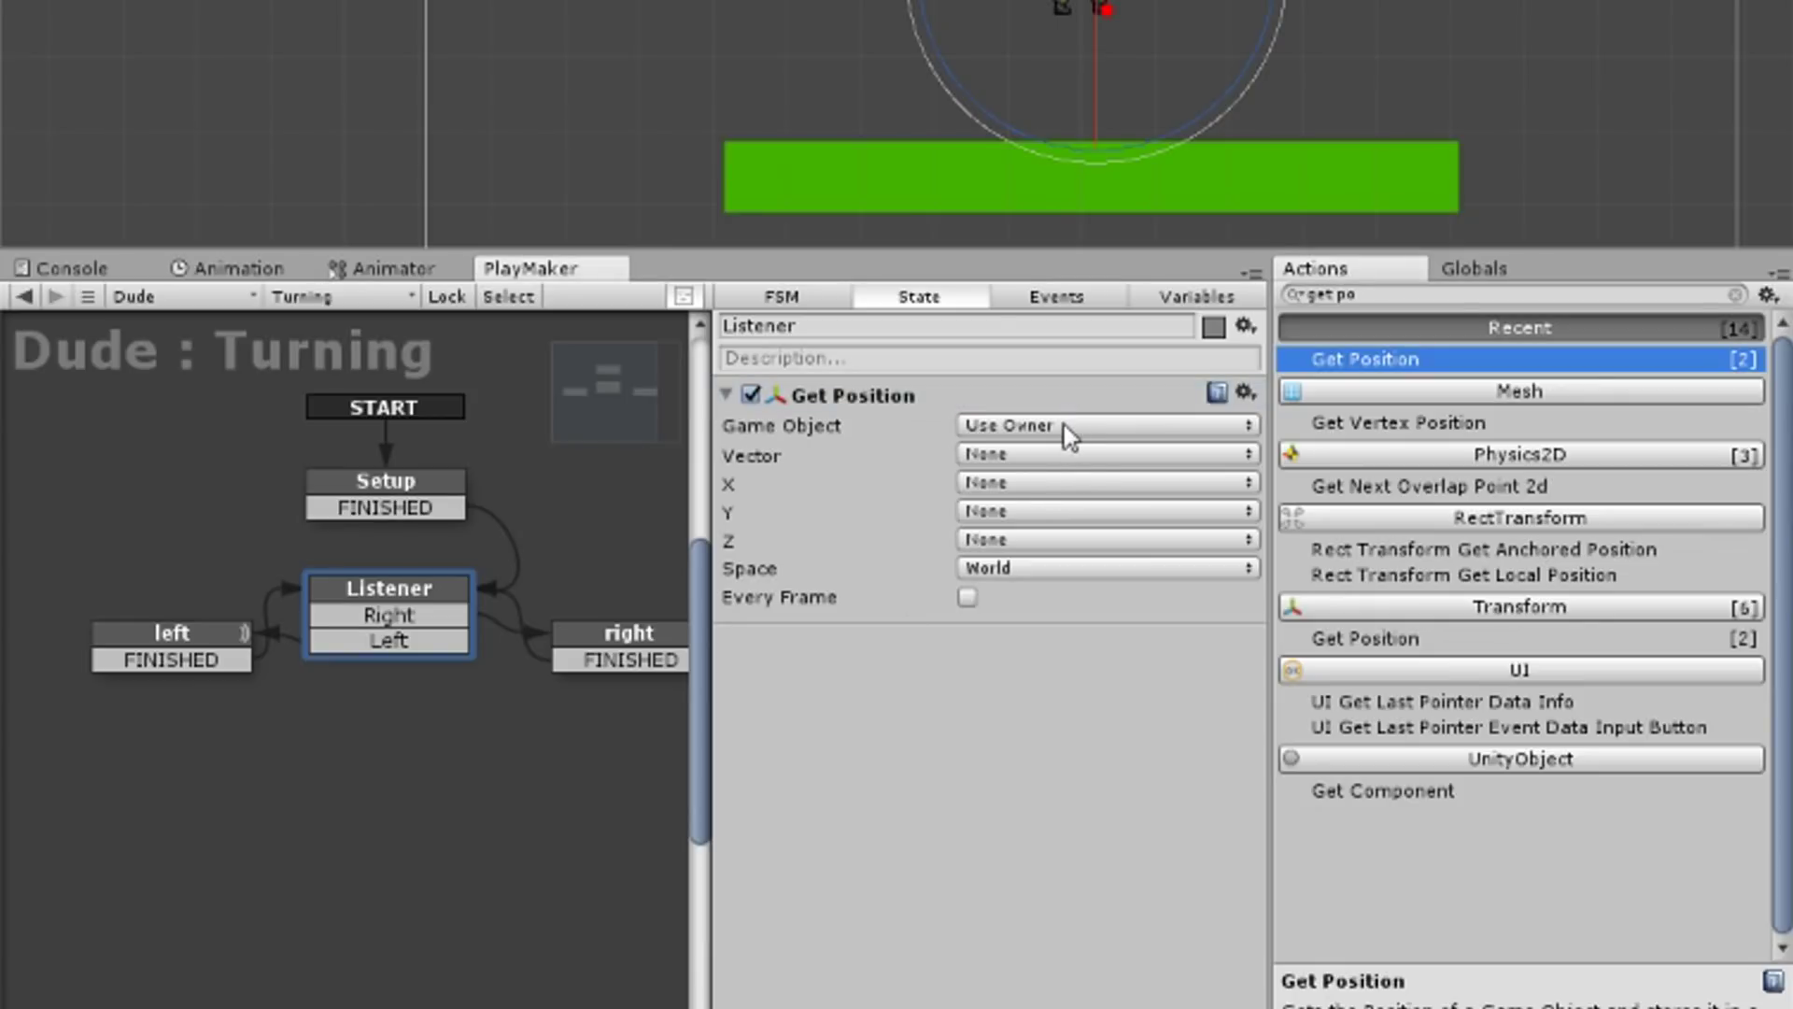
pyautogui.click(1065, 496)
pyautogui.click(1102, 454)
pyautogui.moveTo(1074, 523)
pyautogui.click(1359, 523)
pyautogui.click(880, 402)
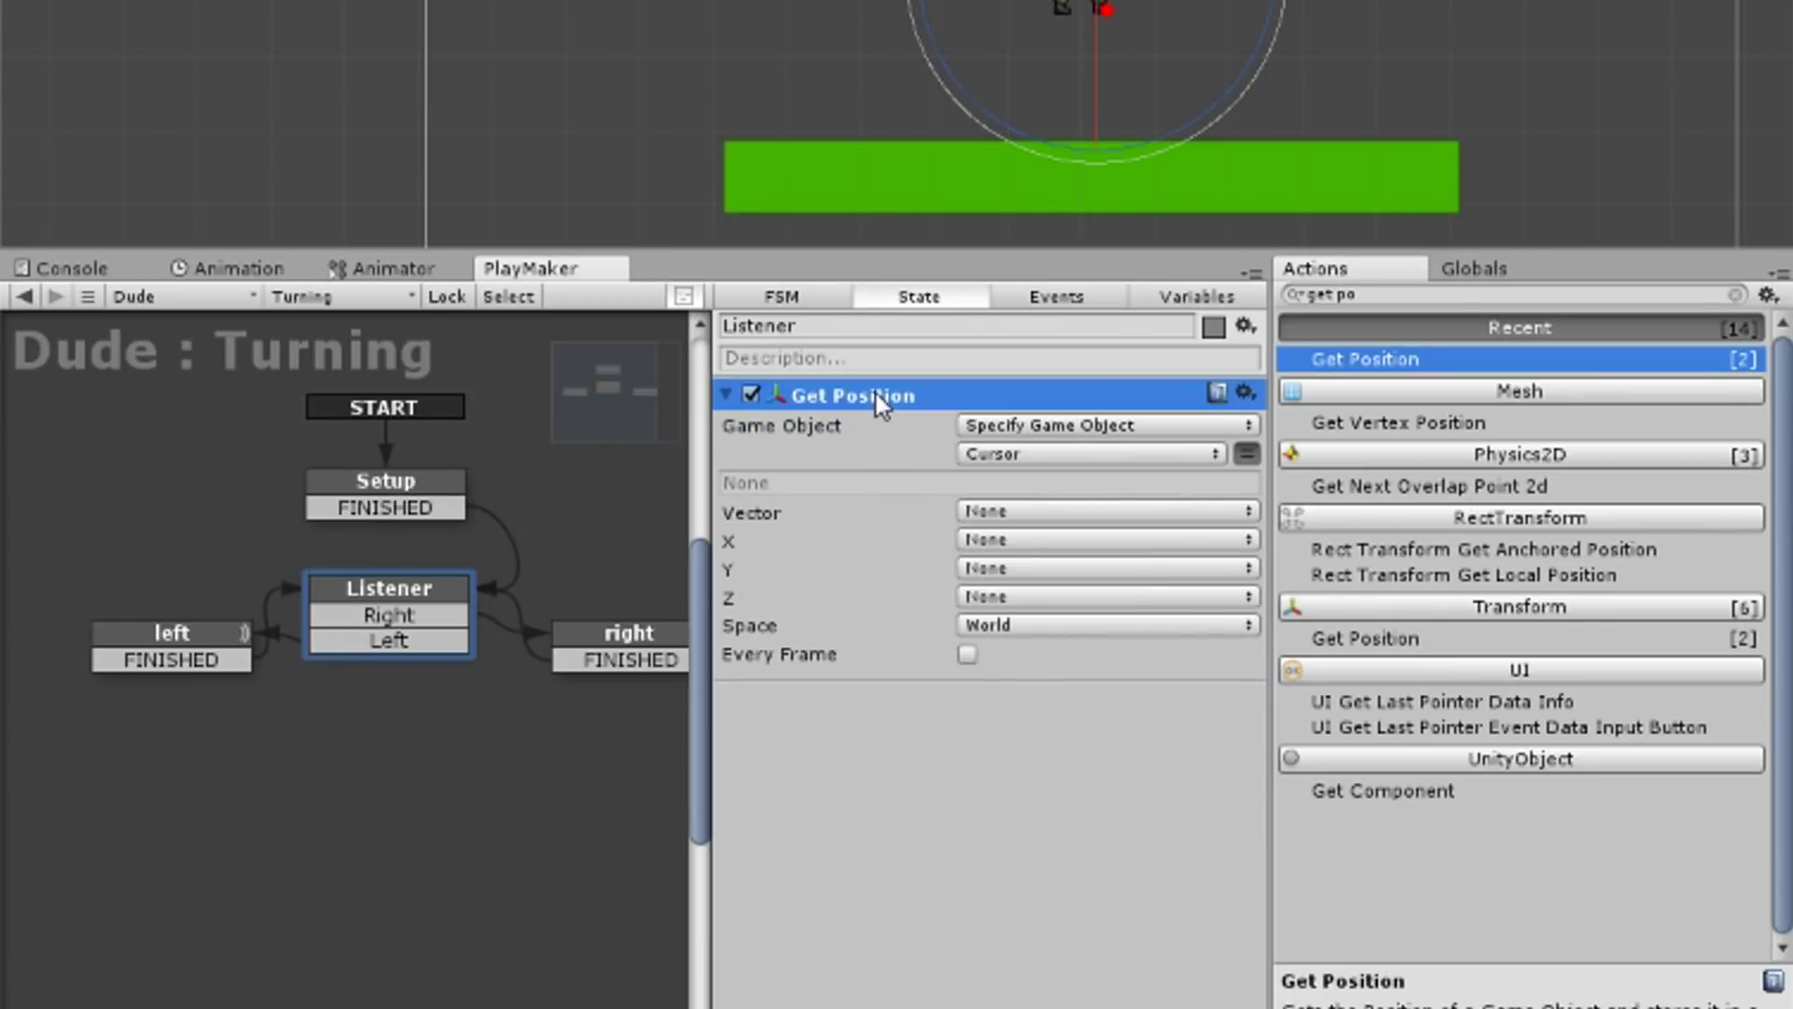
pyautogui.click(988, 567)
pyautogui.click(1073, 650)
pyautogui.write('Cursor')
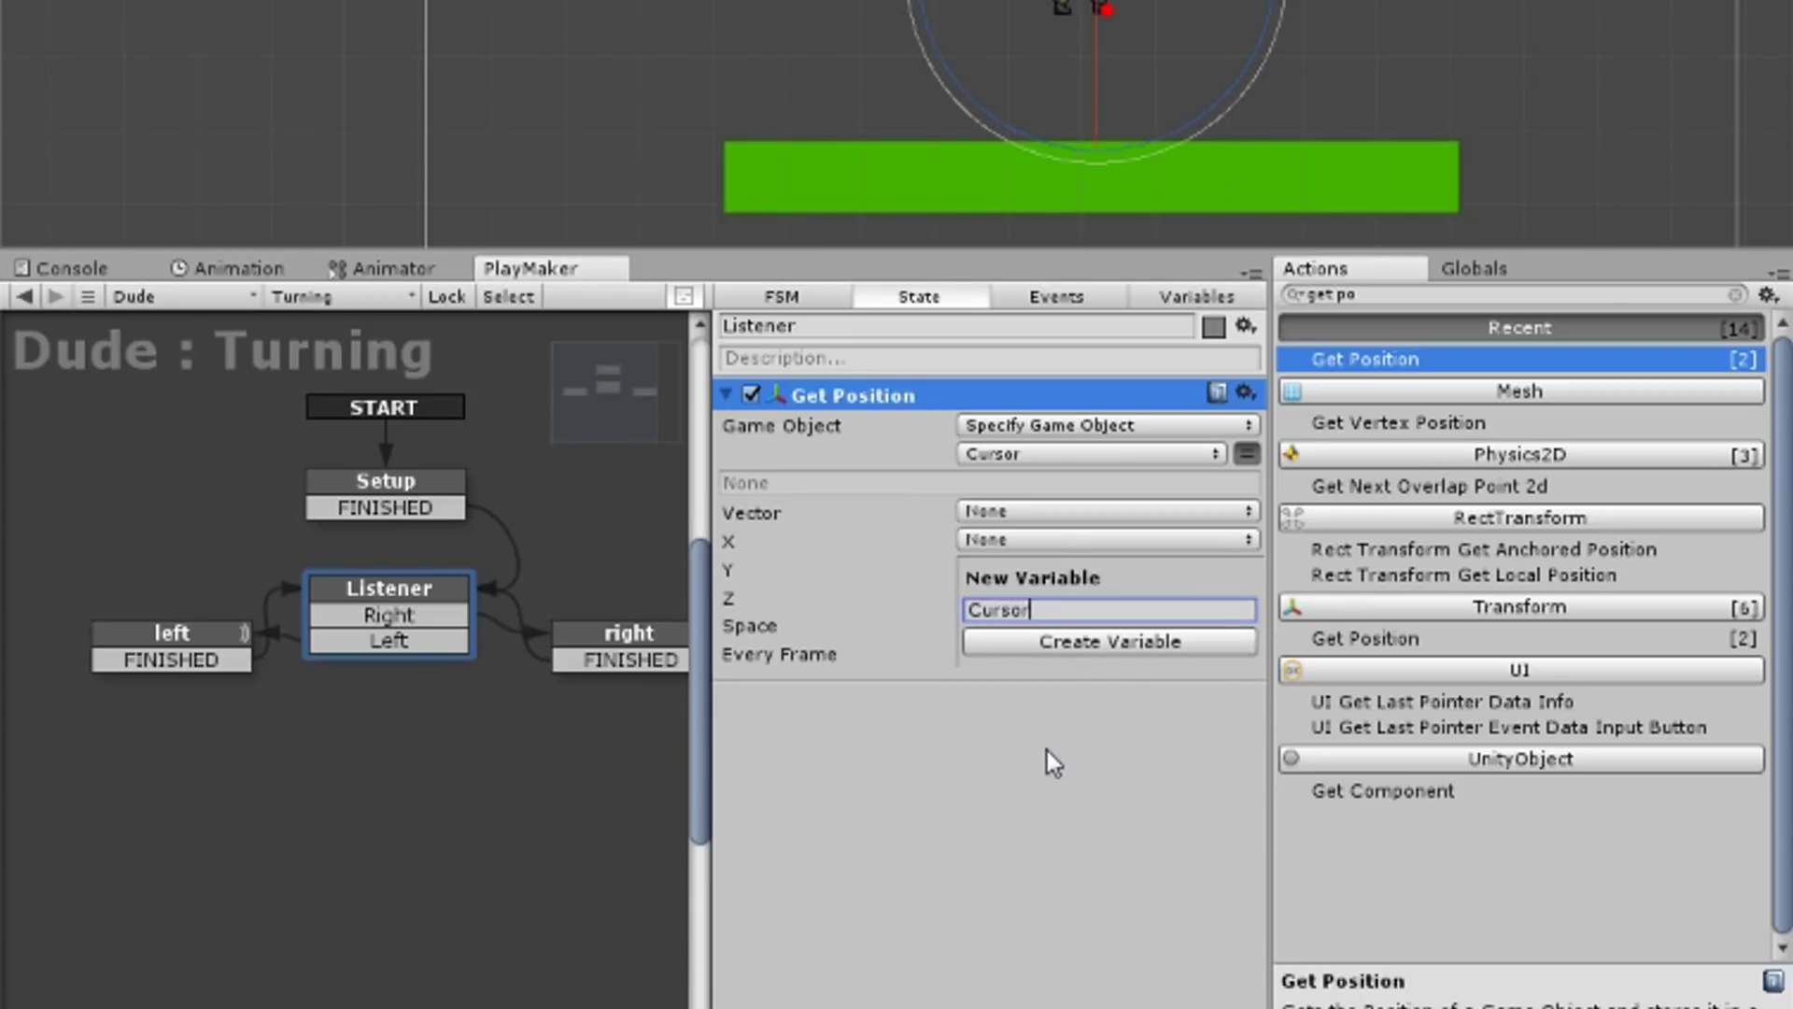
pyautogui.write('X')
pyautogui.press('Return')
pyautogui.click(968, 682)
# Step: Duplicate the Get Position action to store the Dude's X in a new PlayerX variable
pyautogui.hotkey('ctrl', 'c')
pyautogui.hotkey('ctrl', 'v')
pyautogui.click(1107, 875)
pyautogui.click(1147, 924)
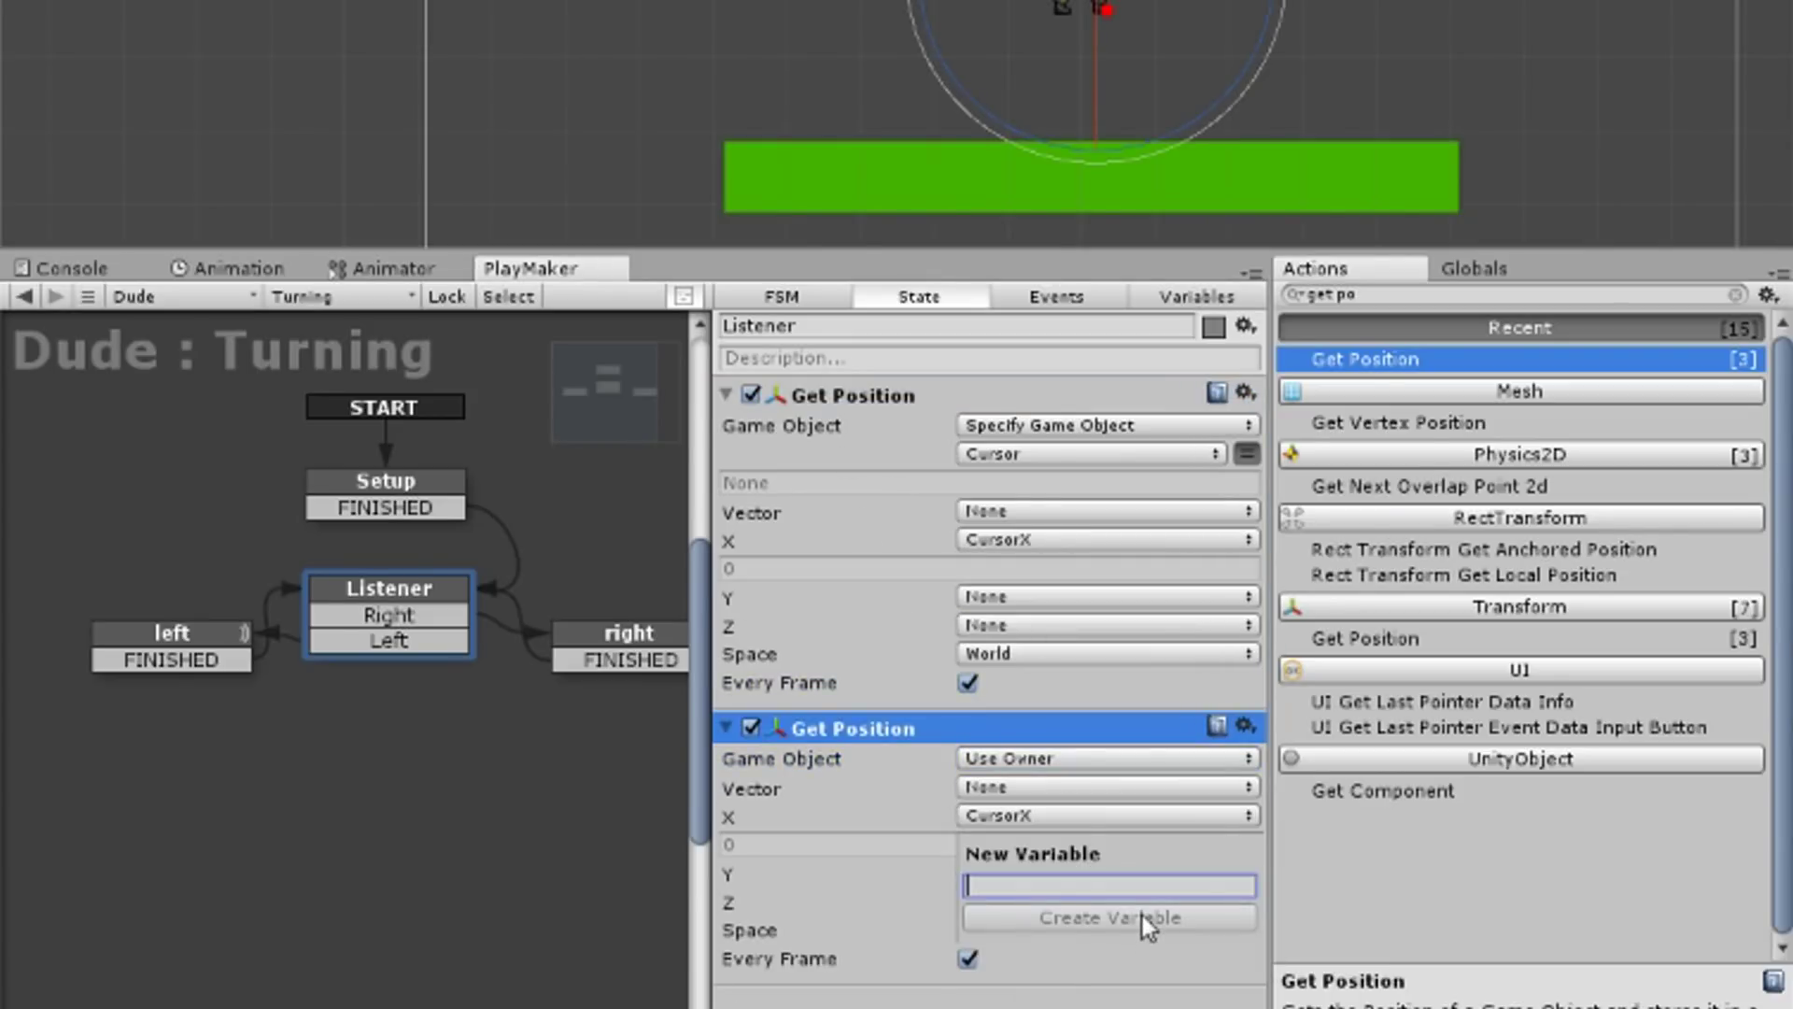
pyautogui.write('PlayerX')
pyautogui.press('Return')
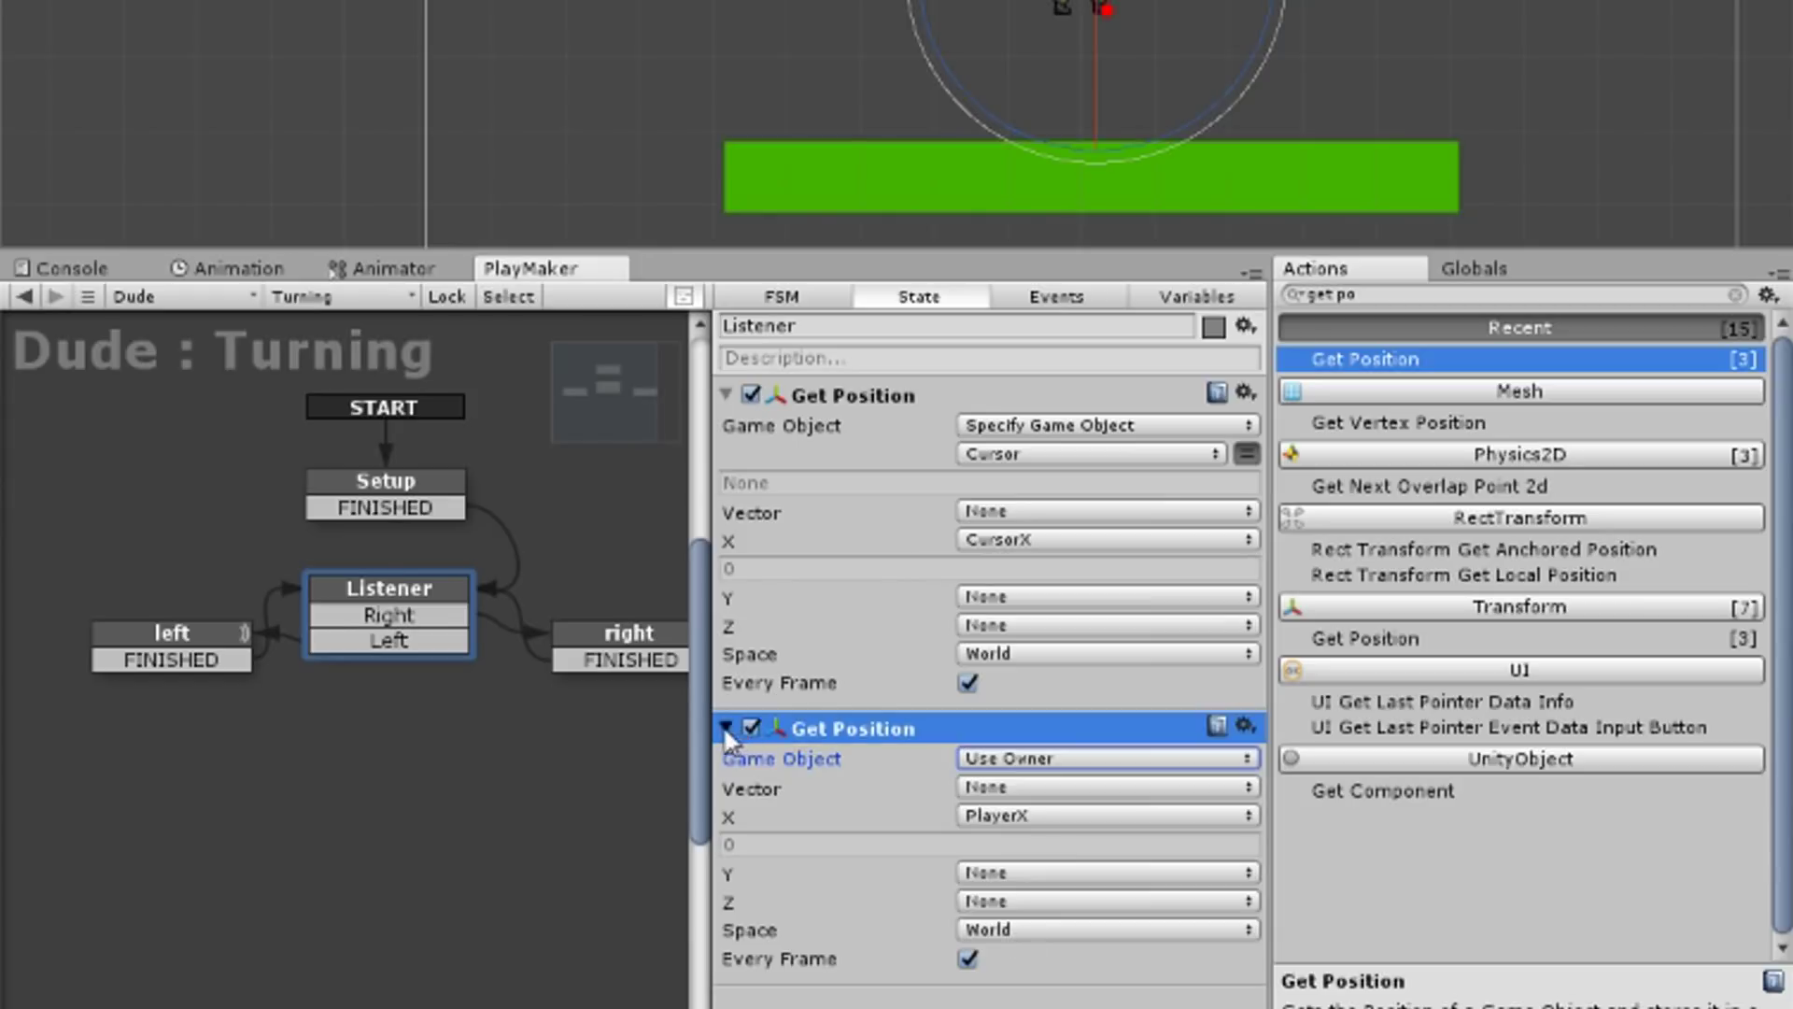
pyautogui.click(726, 729)
pyautogui.click(727, 395)
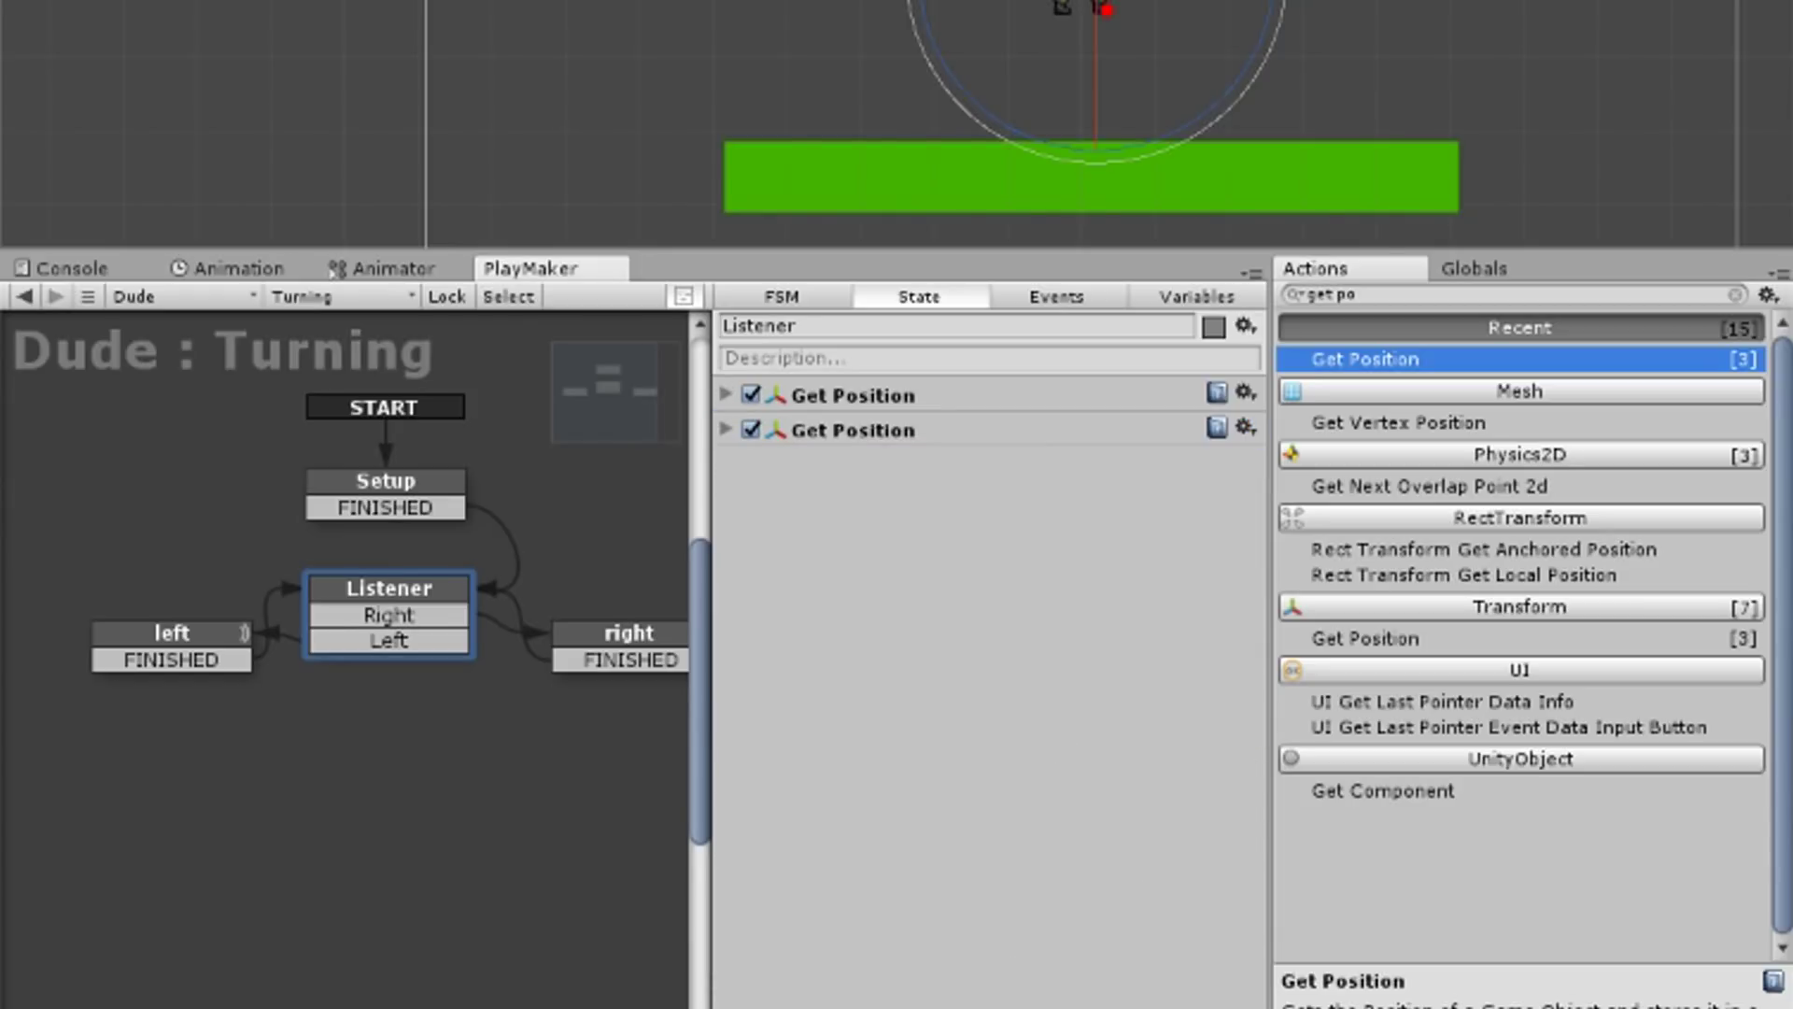
# Step: Add Float Compare of CursorX vs PlayerX sending Left when less, Right when greater, then stop testing
pyautogui.write('float')
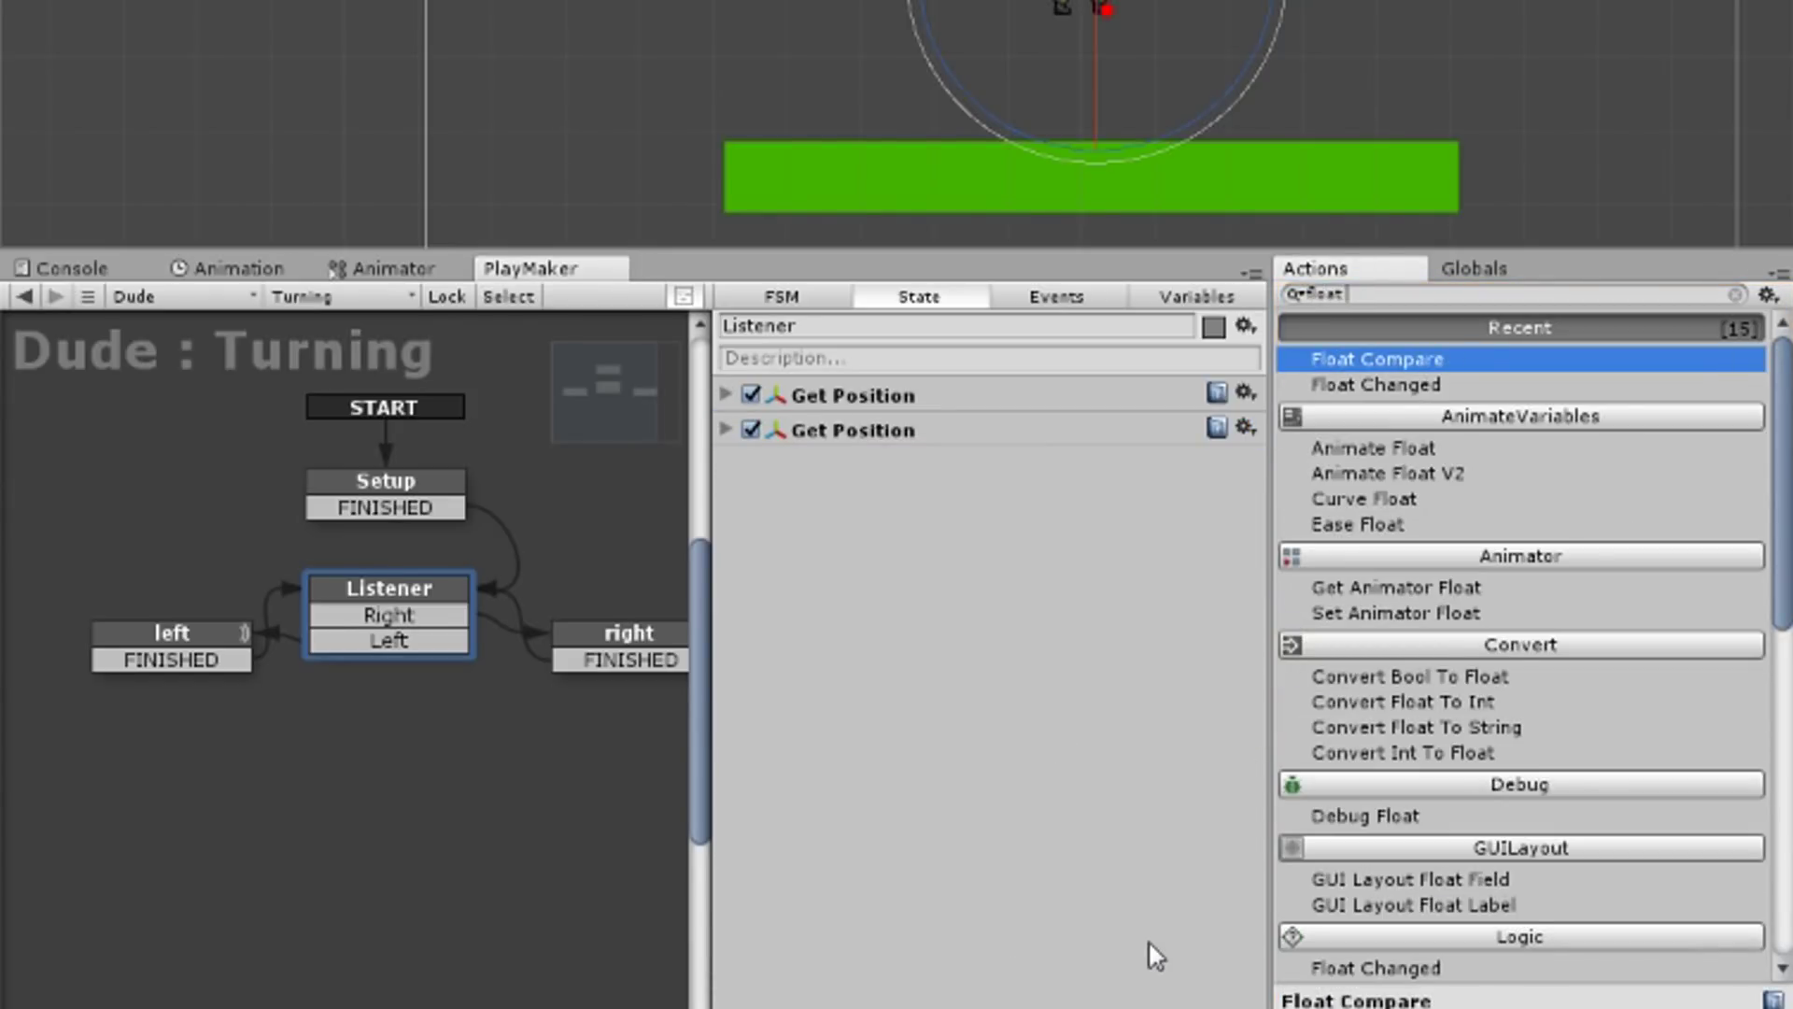
pyautogui.press('Return')
pyautogui.click(1084, 495)
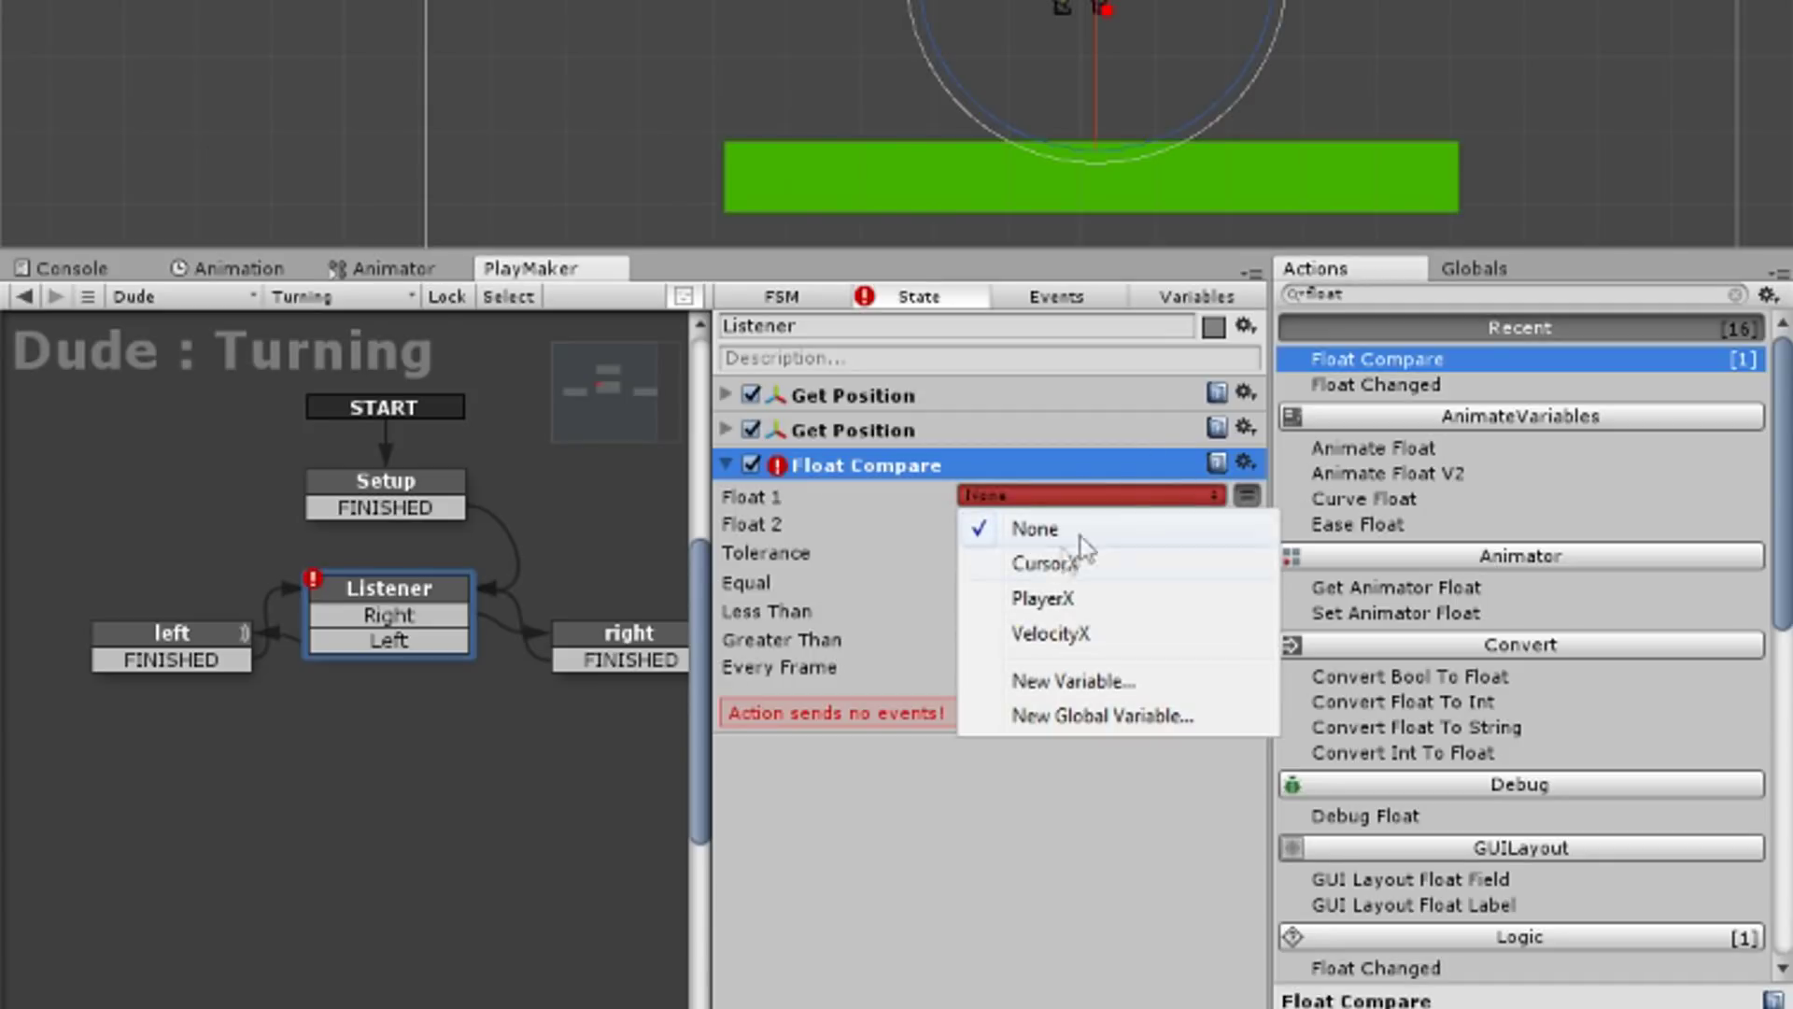
pyautogui.click(1084, 564)
pyautogui.click(1168, 553)
pyautogui.click(1046, 653)
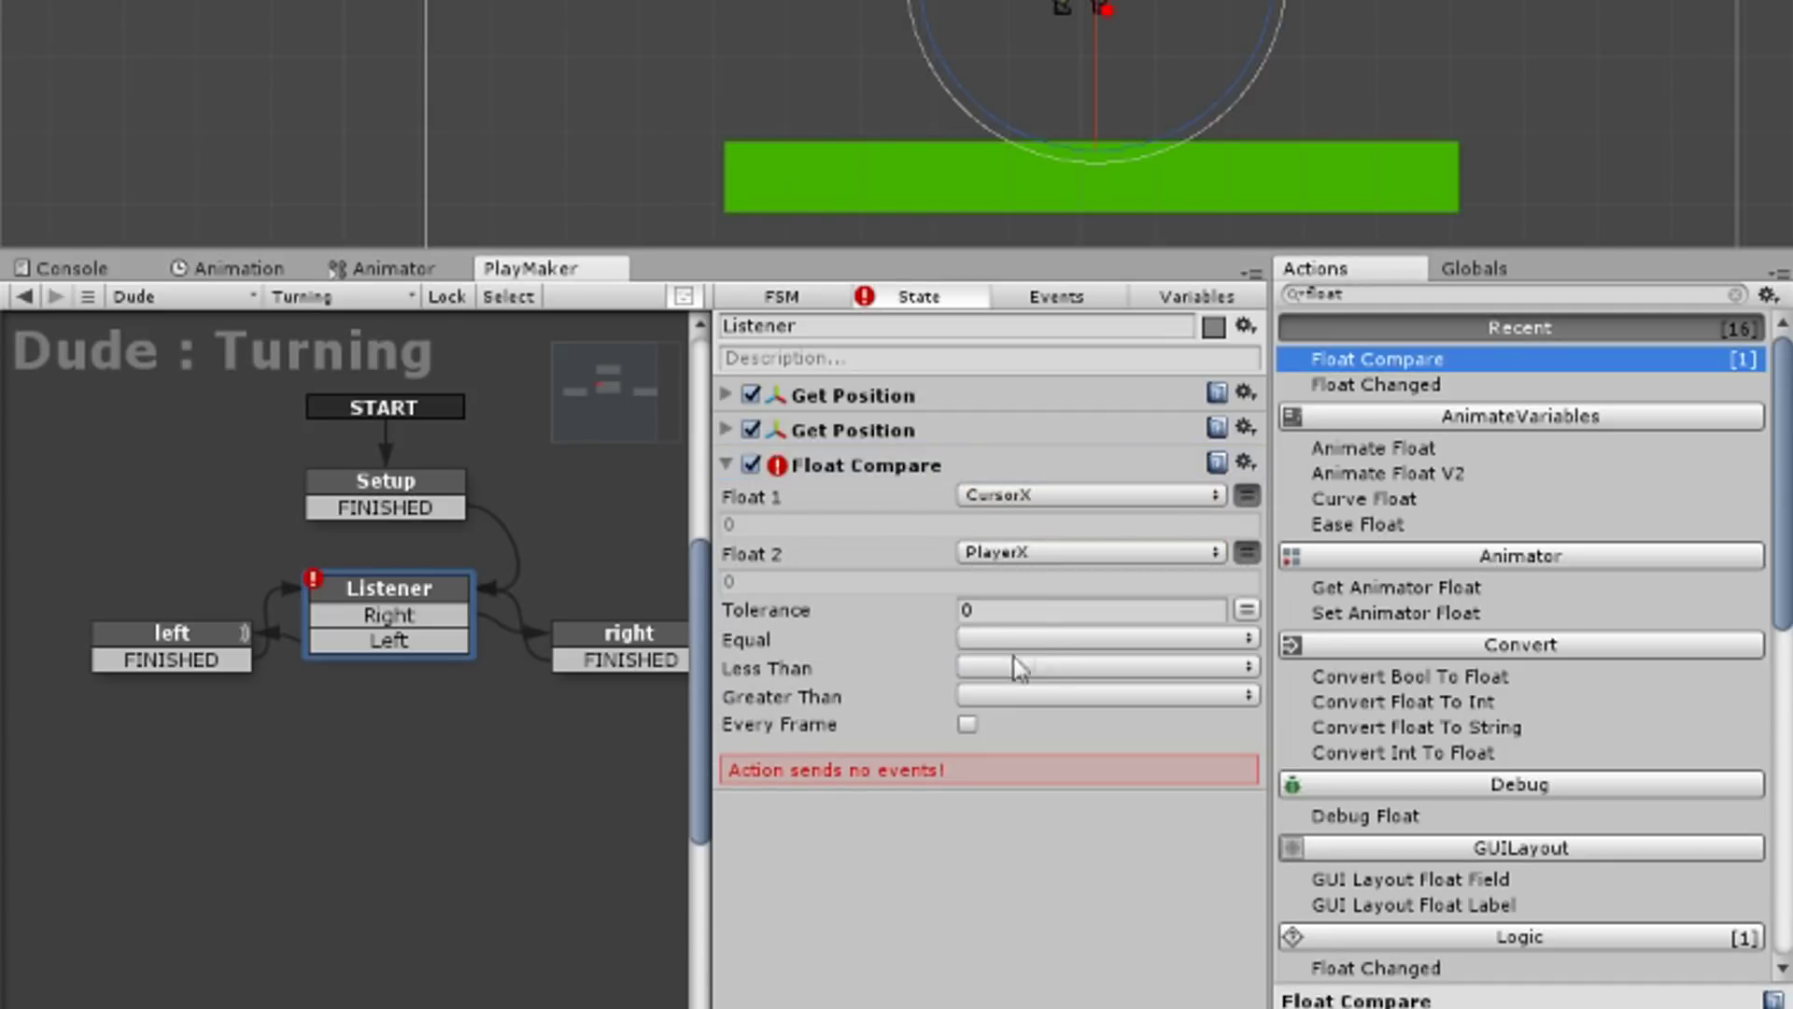
pyautogui.click(980, 667)
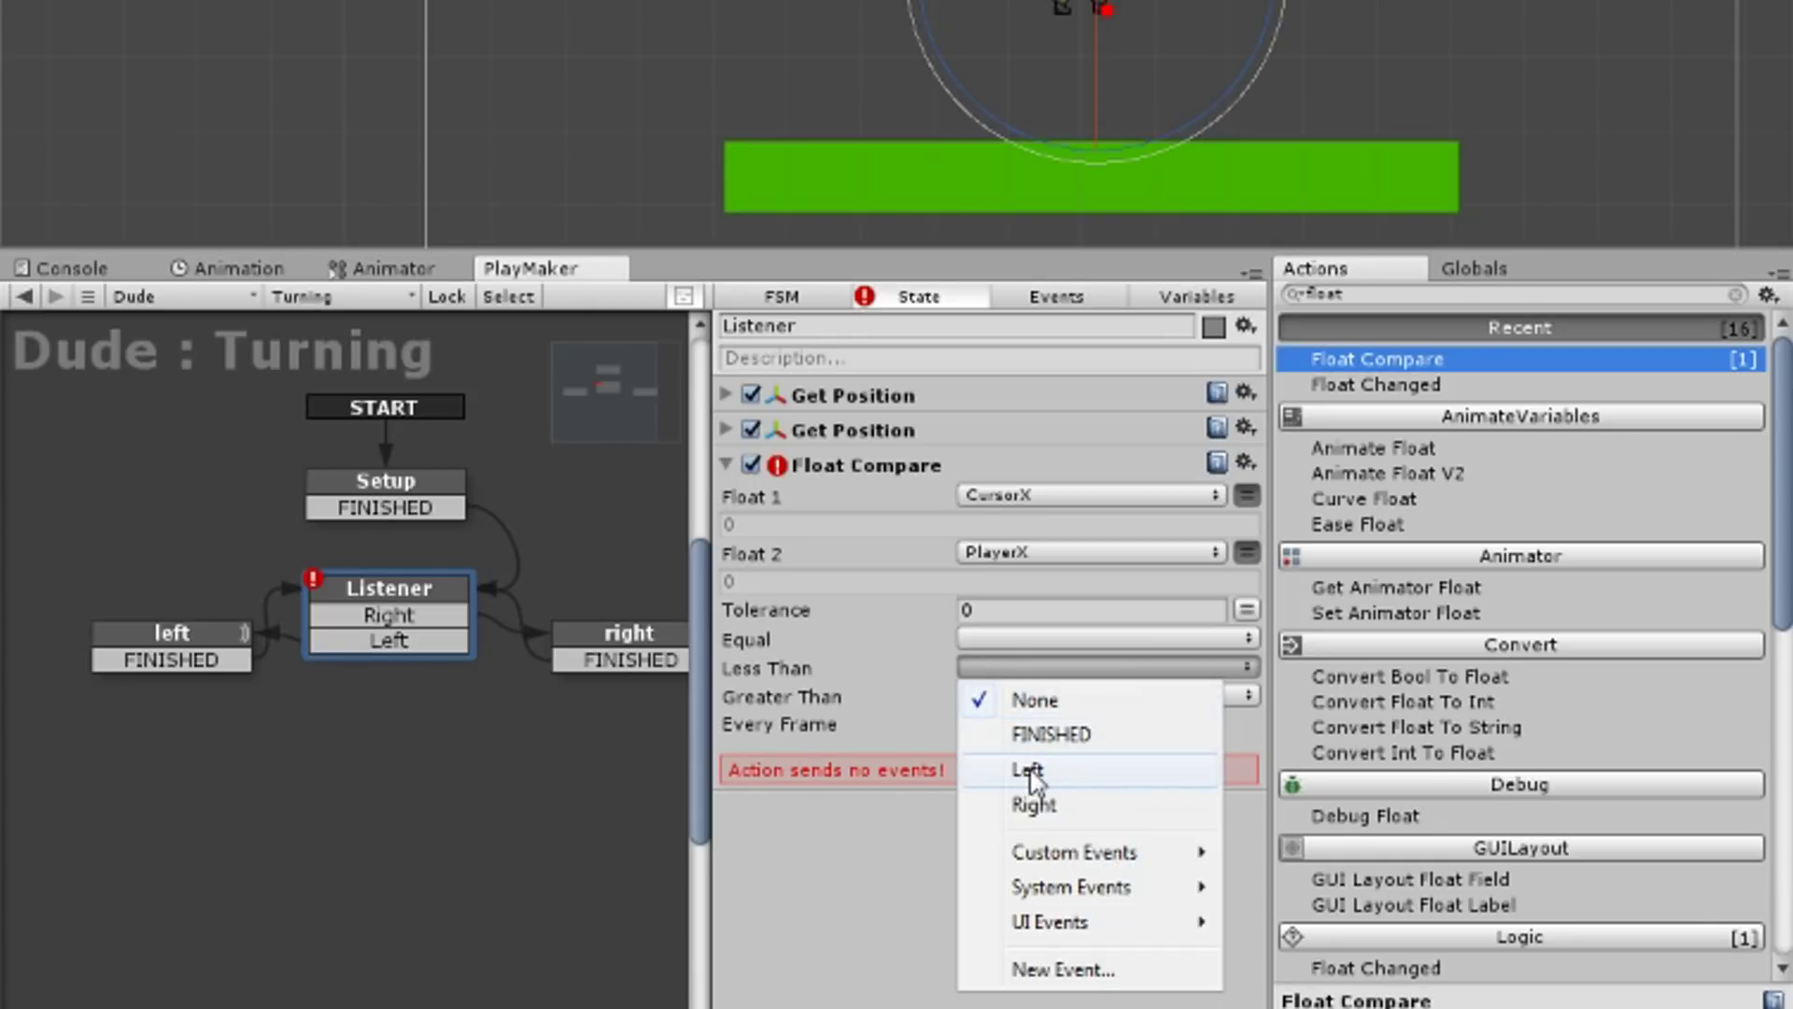
pyautogui.click(1029, 769)
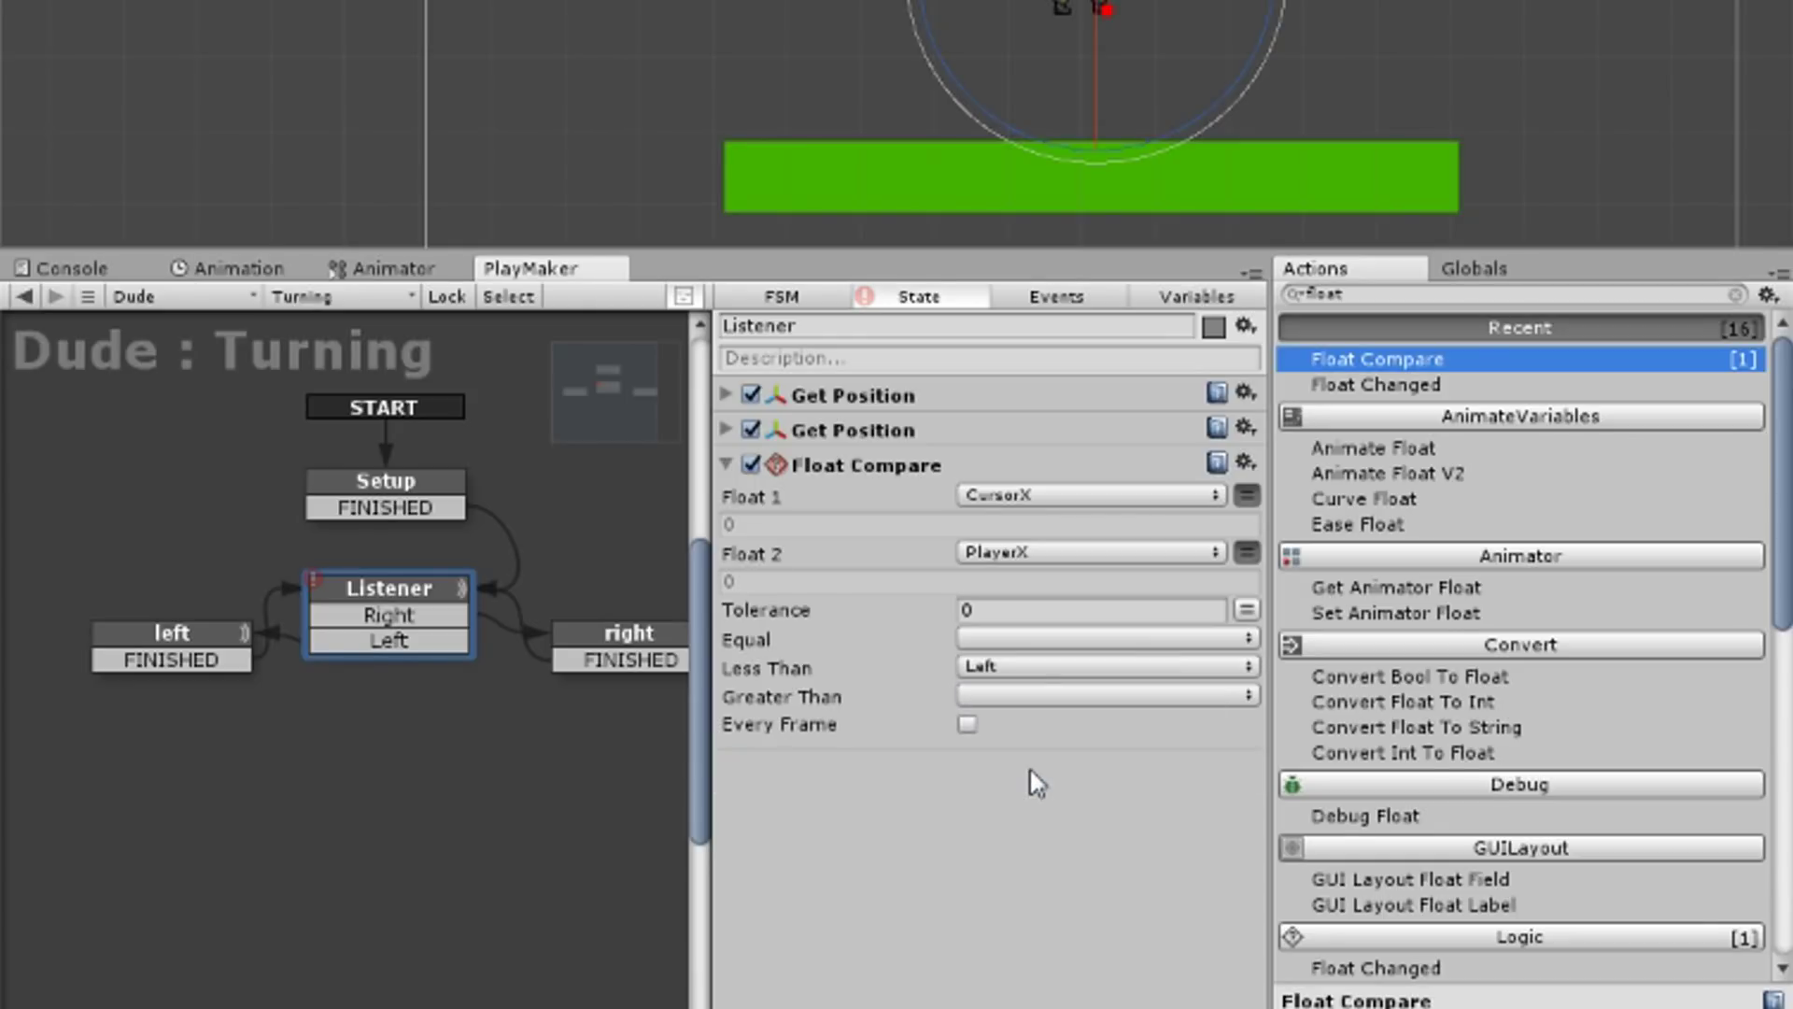
pyautogui.click(1024, 695)
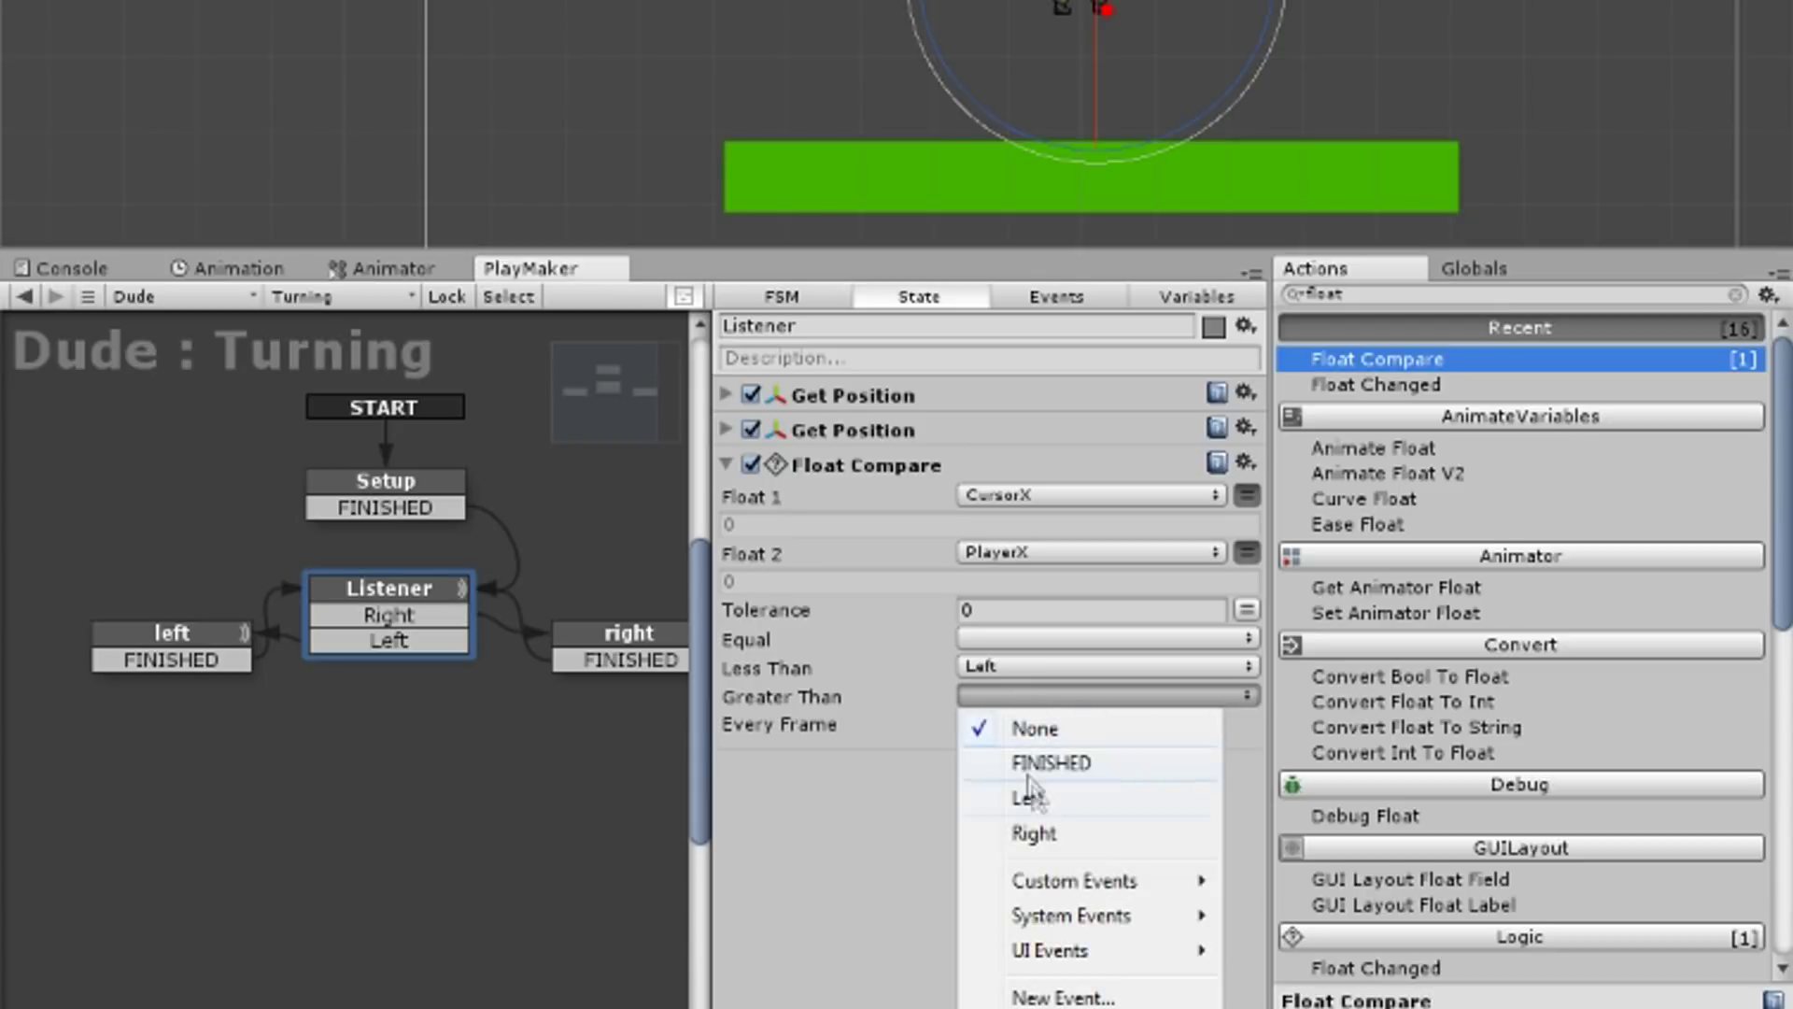
pyautogui.click(1049, 838)
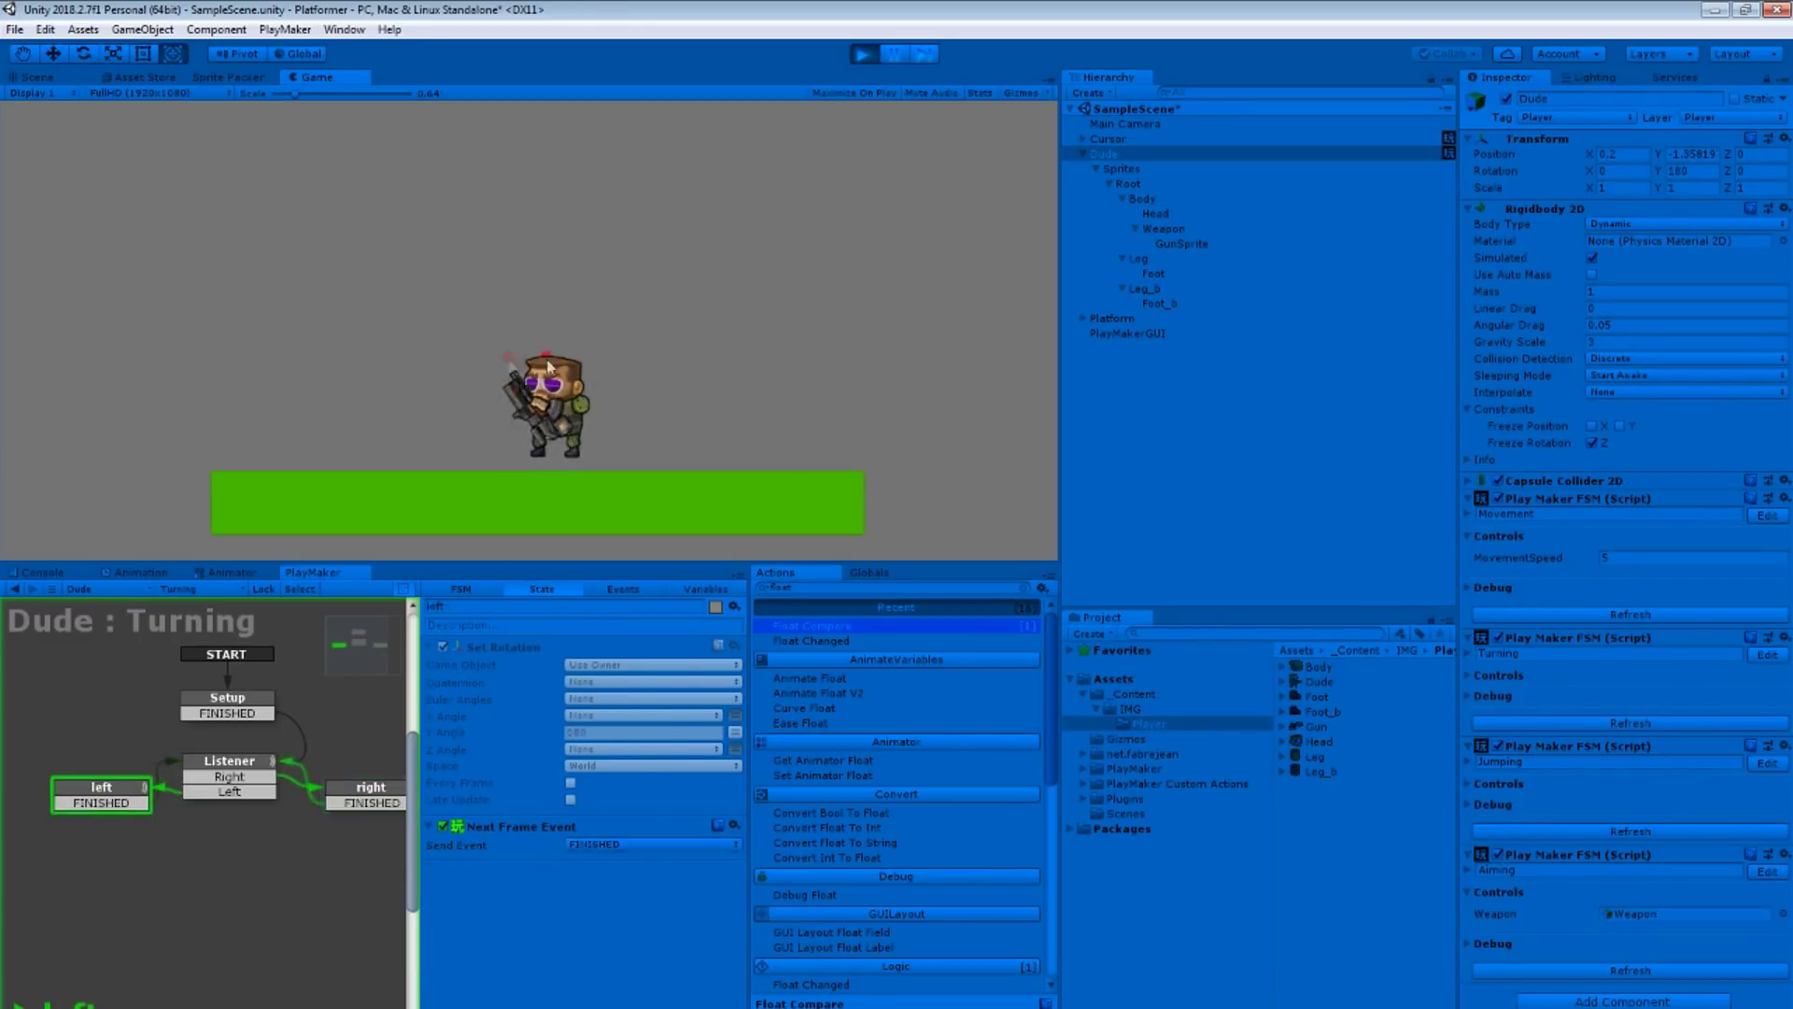
pyautogui.click(864, 54)
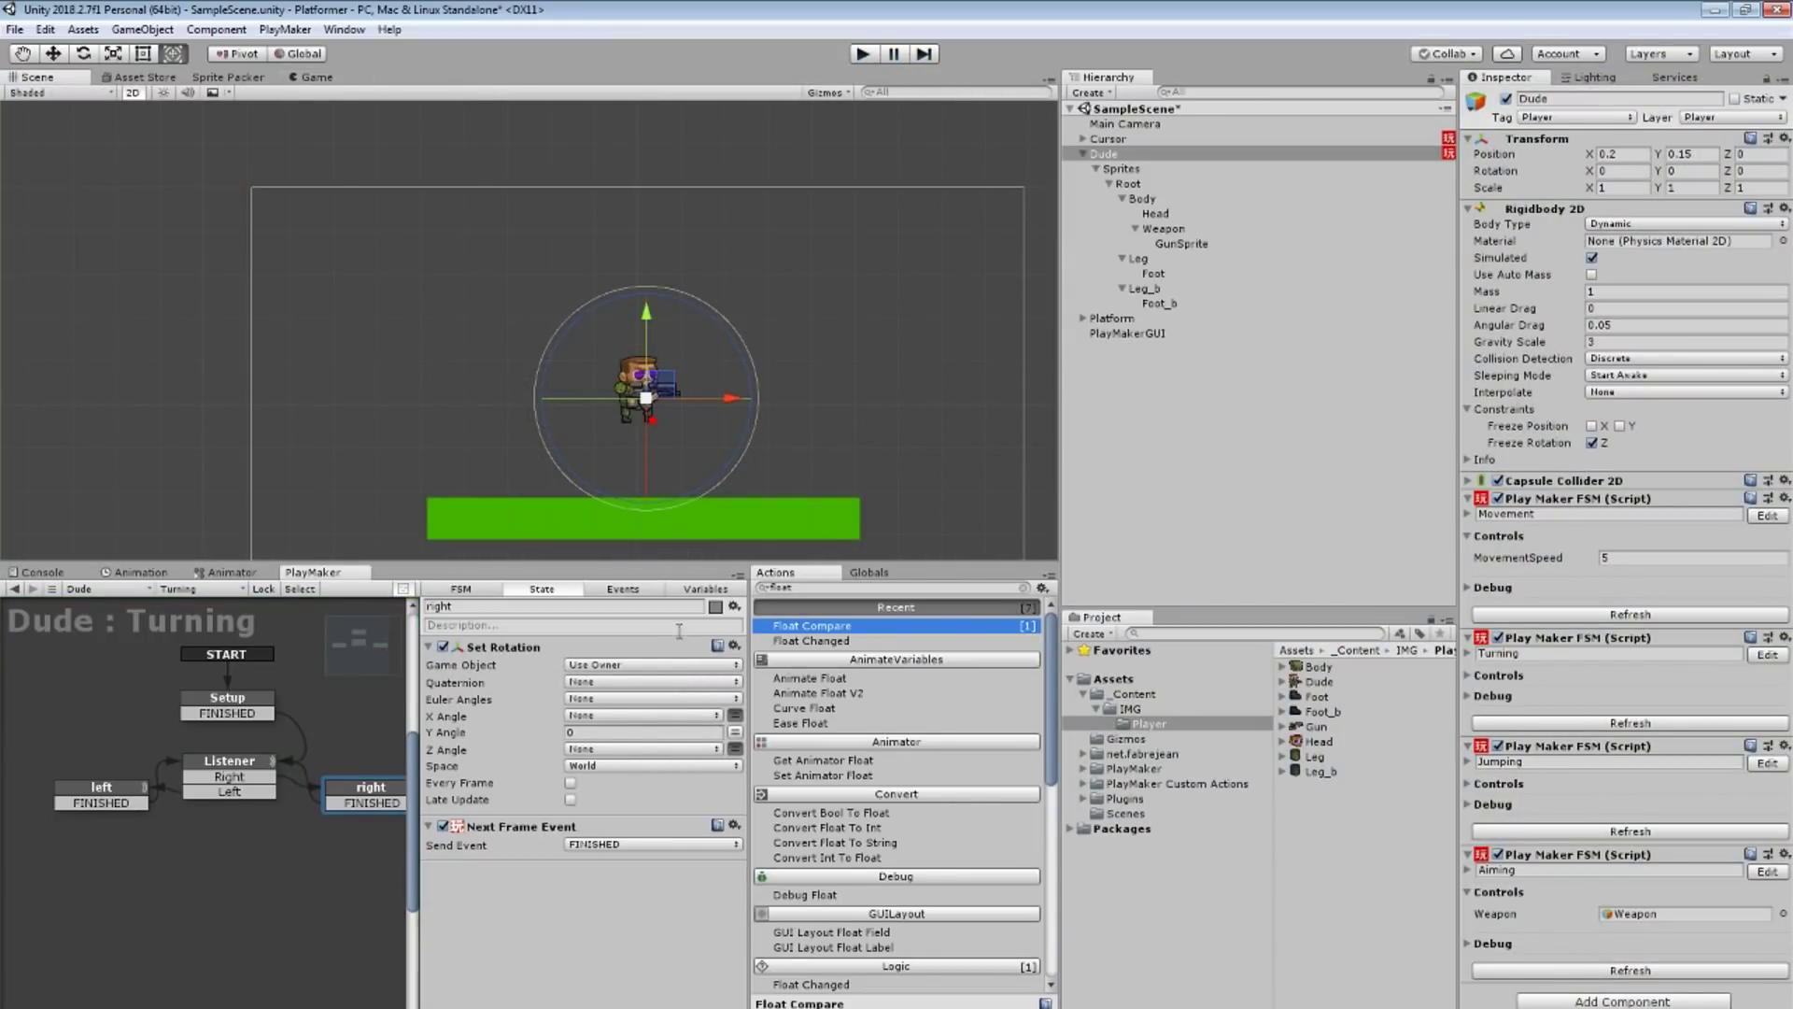
# Step: Create a GameObject variable named Gun in the Turning FSM and assign the Weapon object to it
pyautogui.click(109, 791)
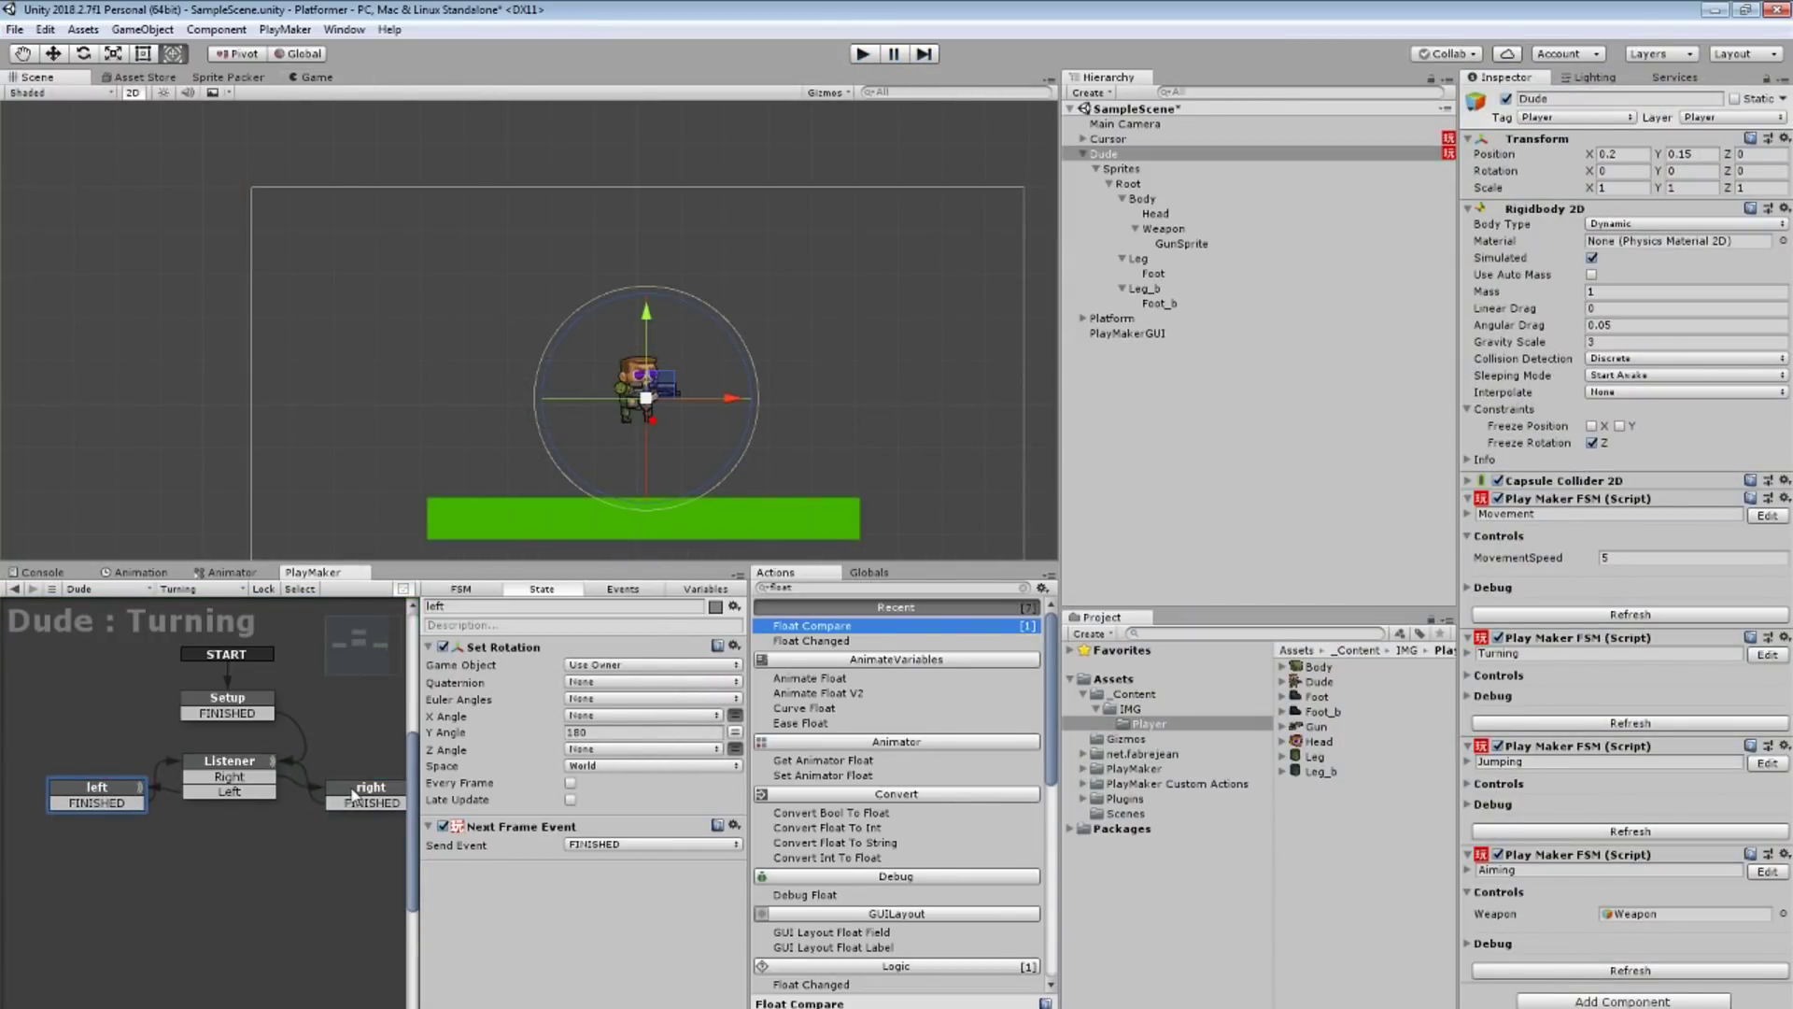
pyautogui.click(705, 589)
pyautogui.click(663, 686)
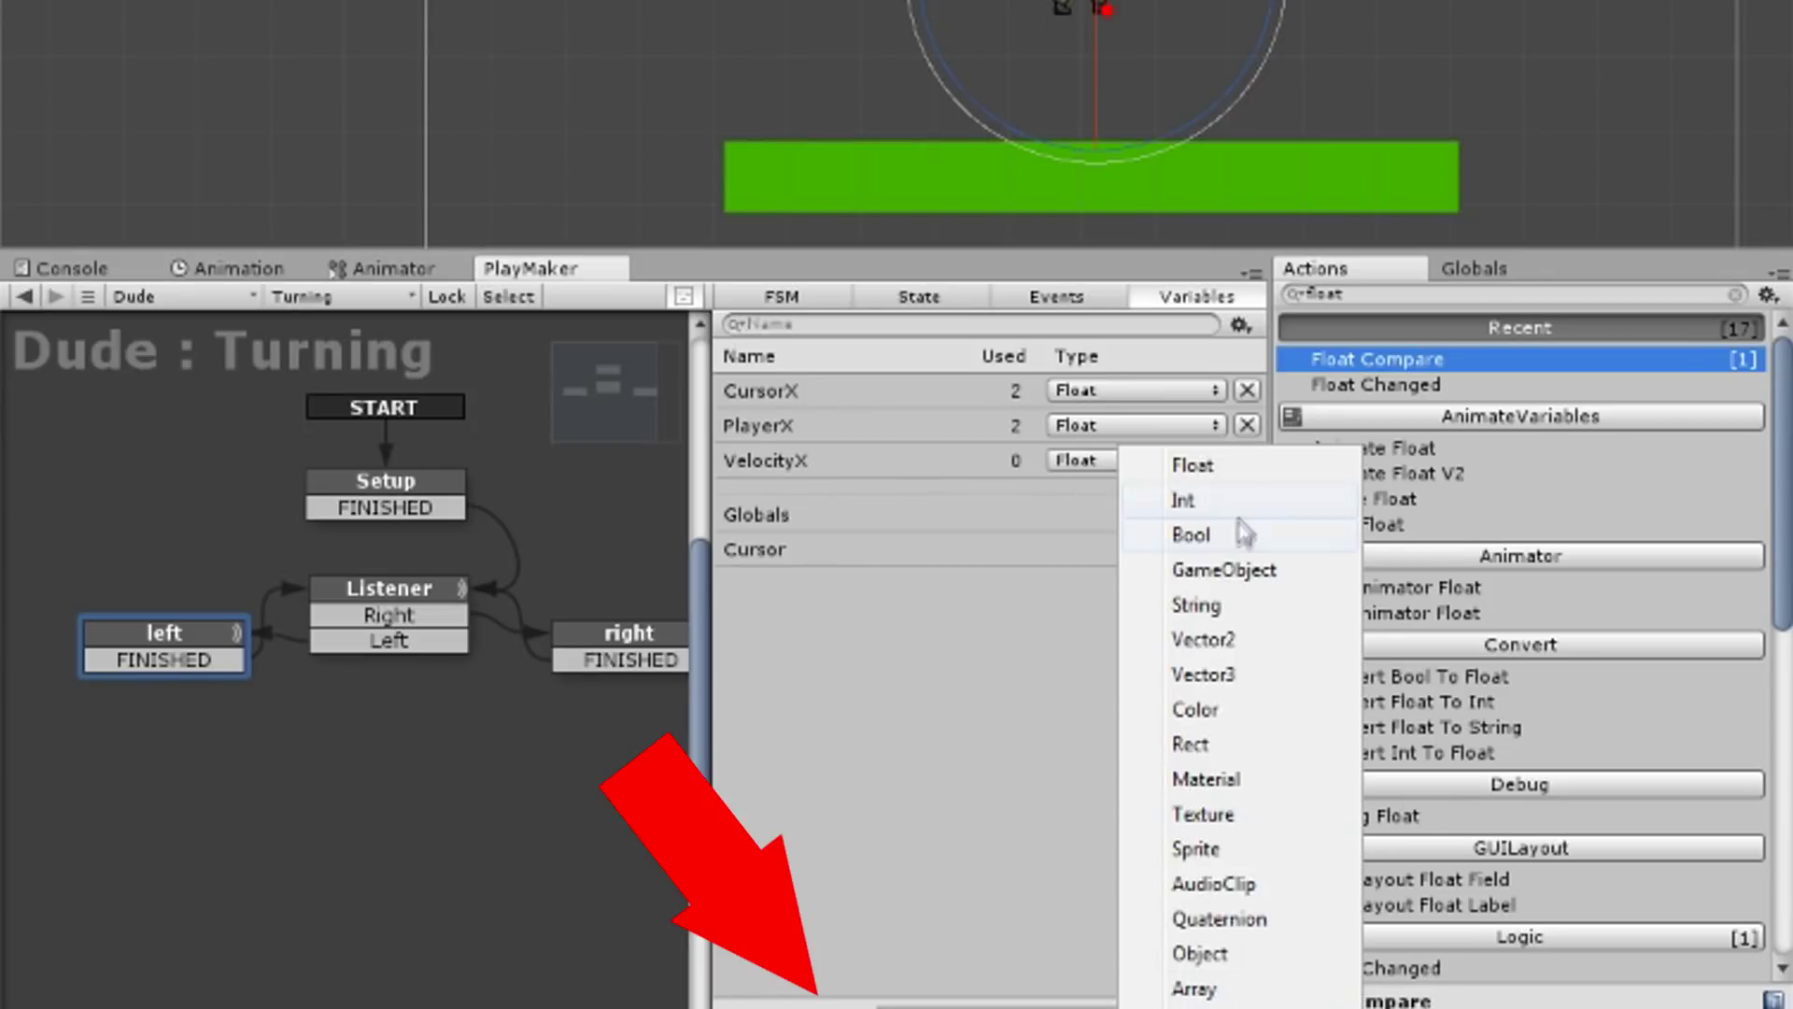
pyautogui.press('Escape')
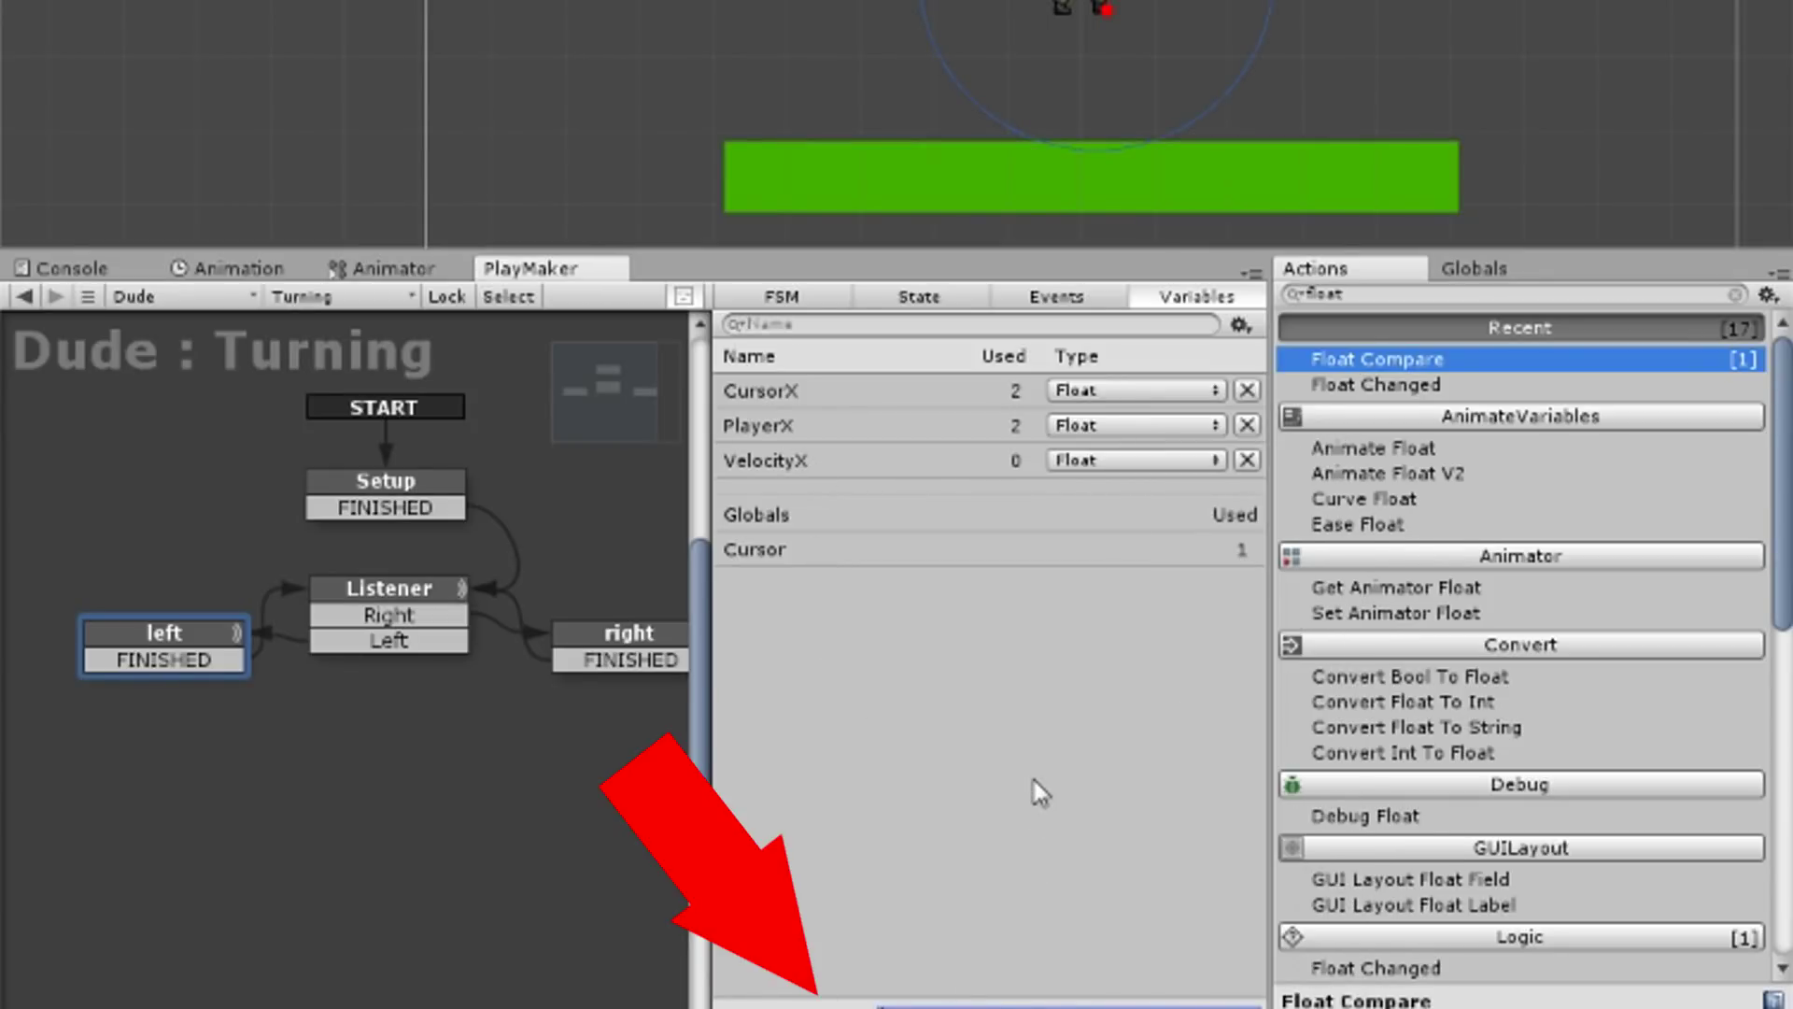
pyautogui.press('Return')
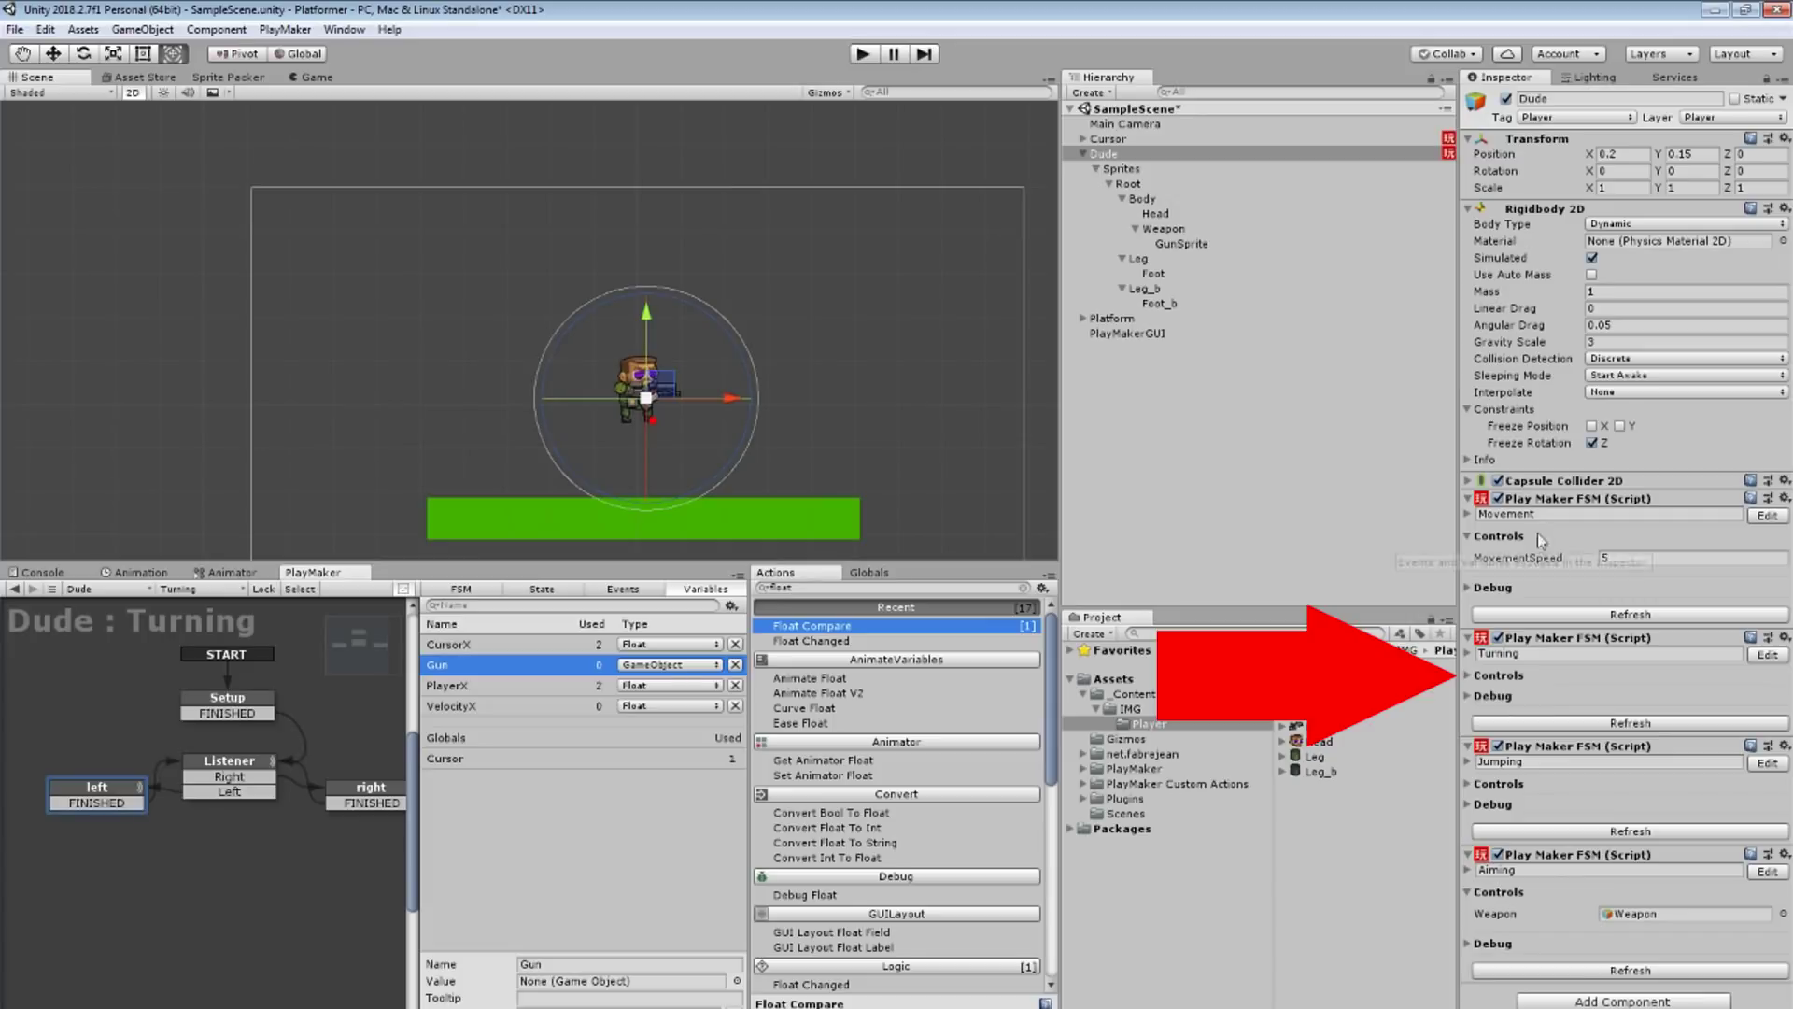
pyautogui.click(1499, 676)
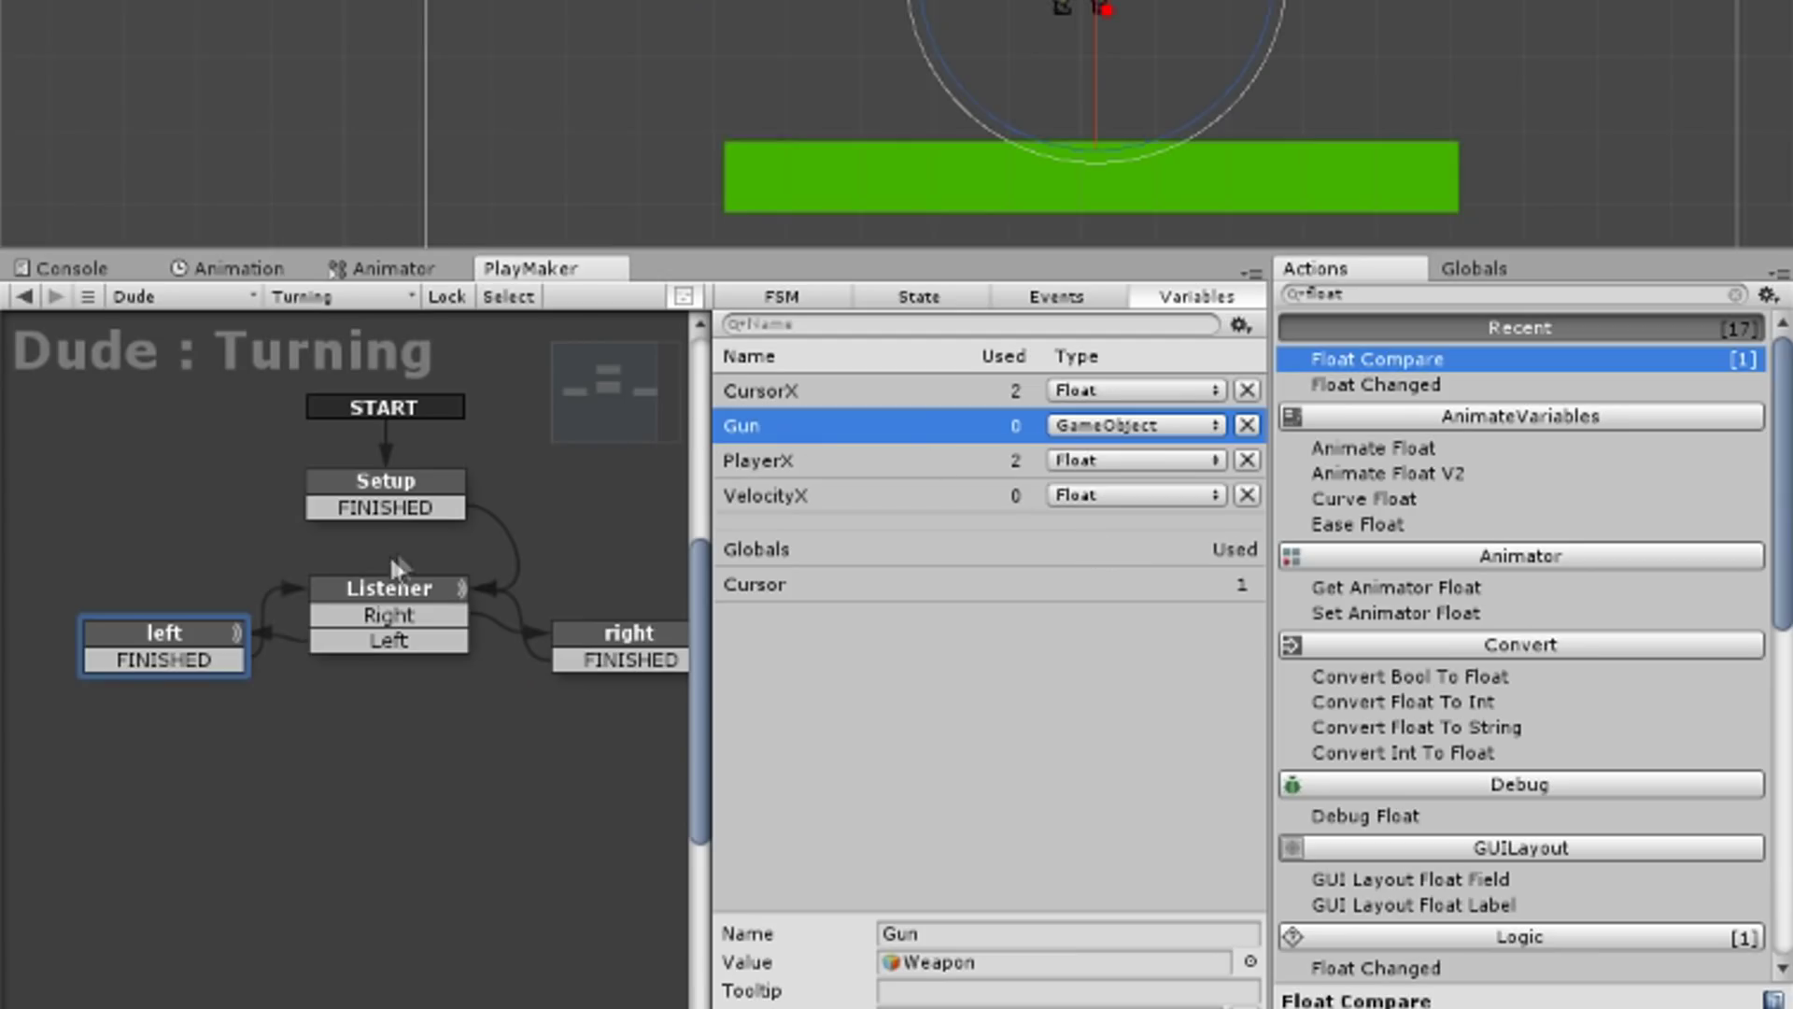
# Step: Add a Set Scale action on Gun to the left state with Y scale -1, then play-test
pyautogui.click(198, 632)
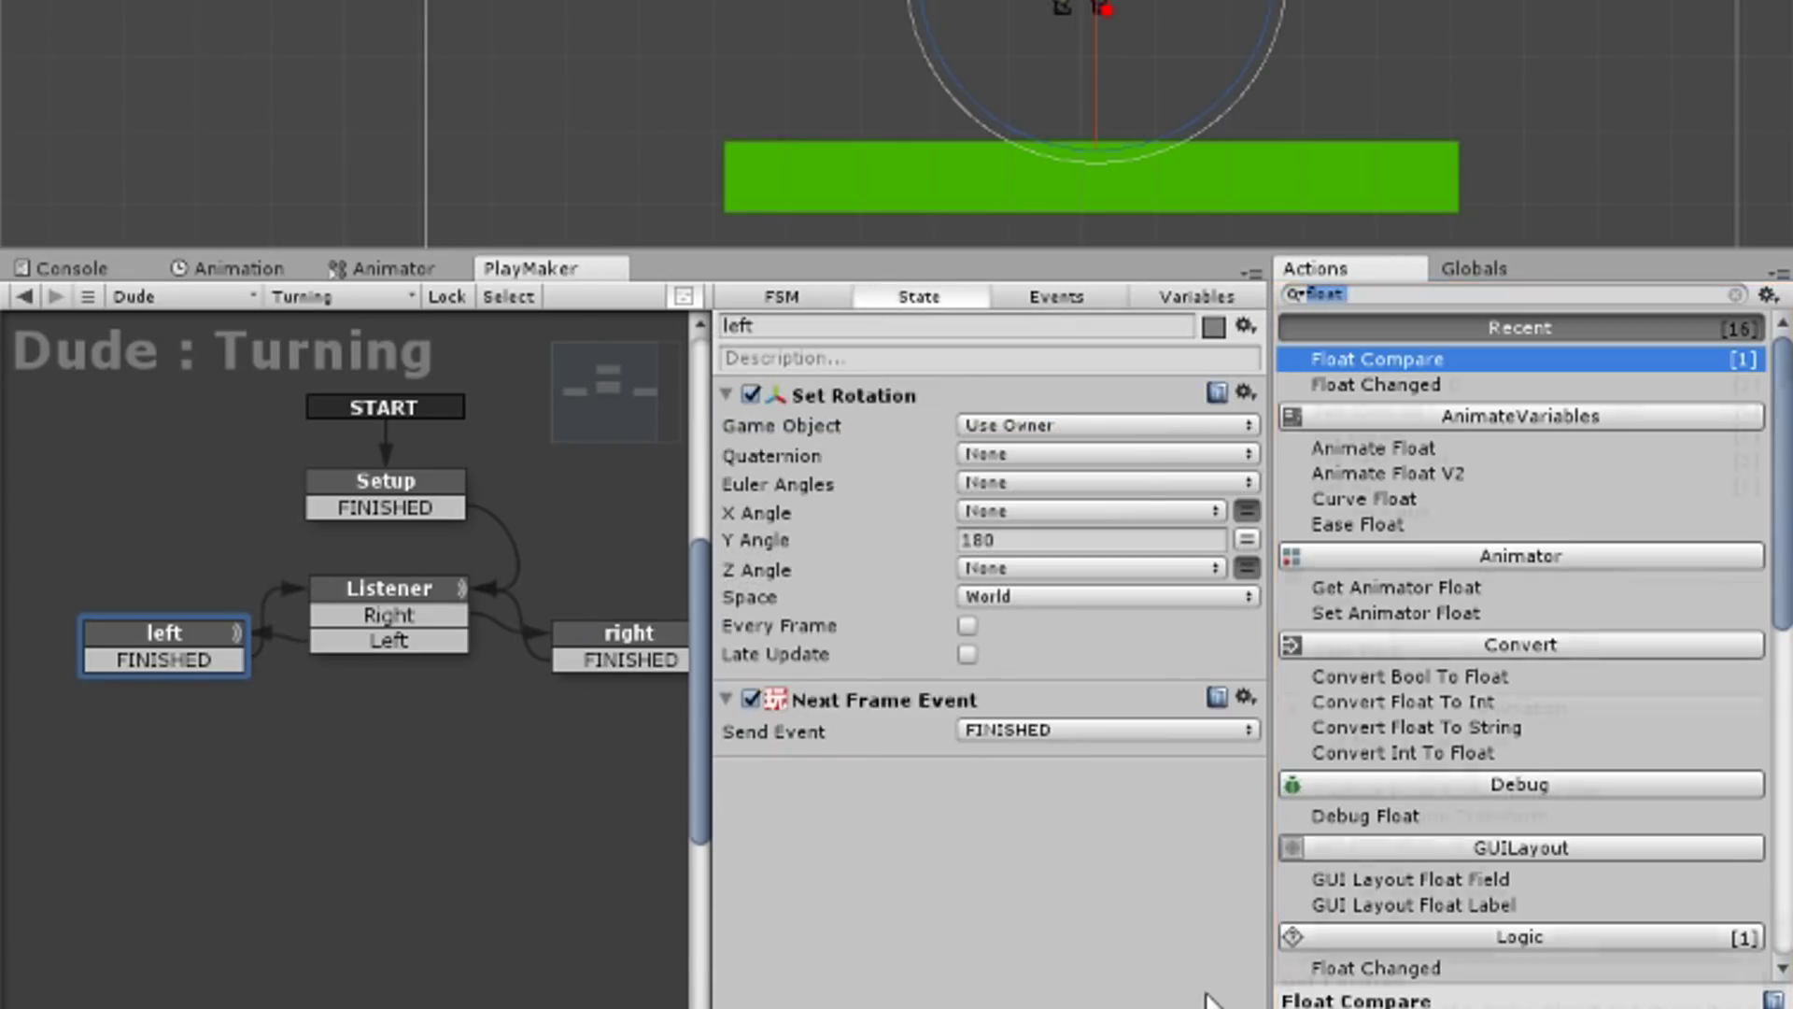
pyautogui.write('set scale')
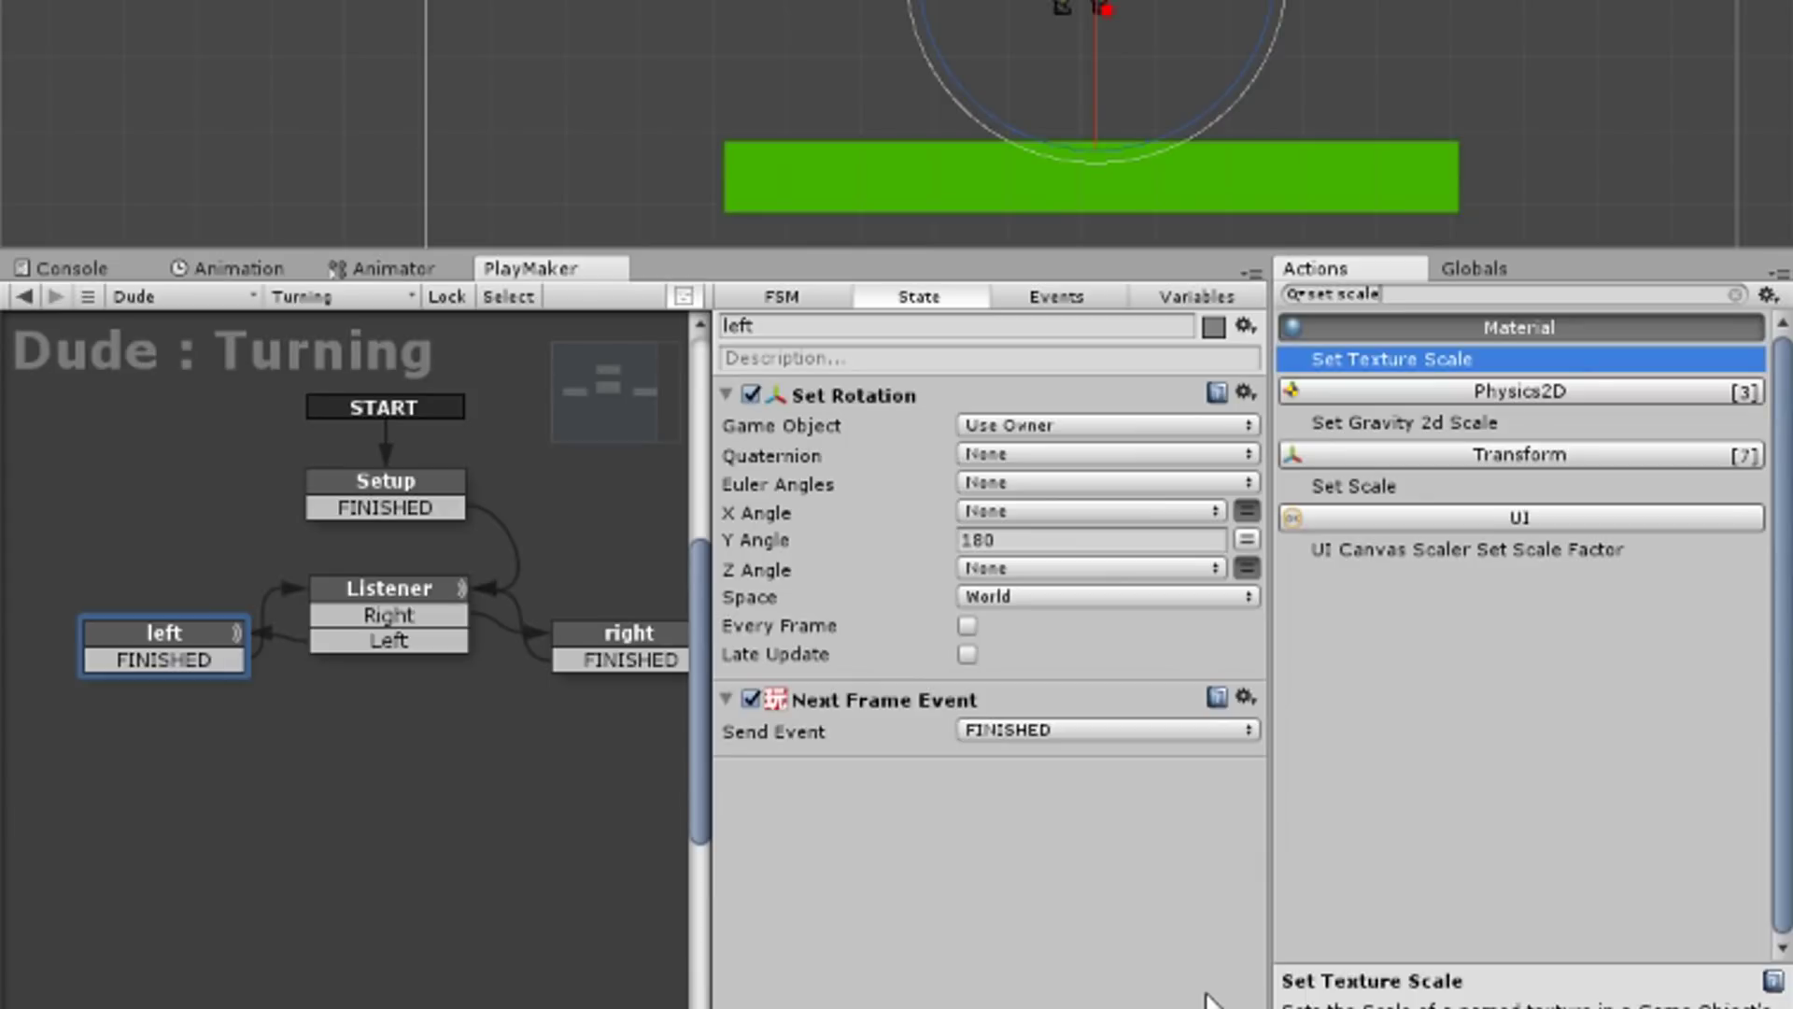
pyautogui.press('Down')
pyautogui.press('Down')
pyautogui.press('Return')
pyautogui.click(1093, 793)
pyautogui.click(1061, 861)
pyautogui.click(1093, 821)
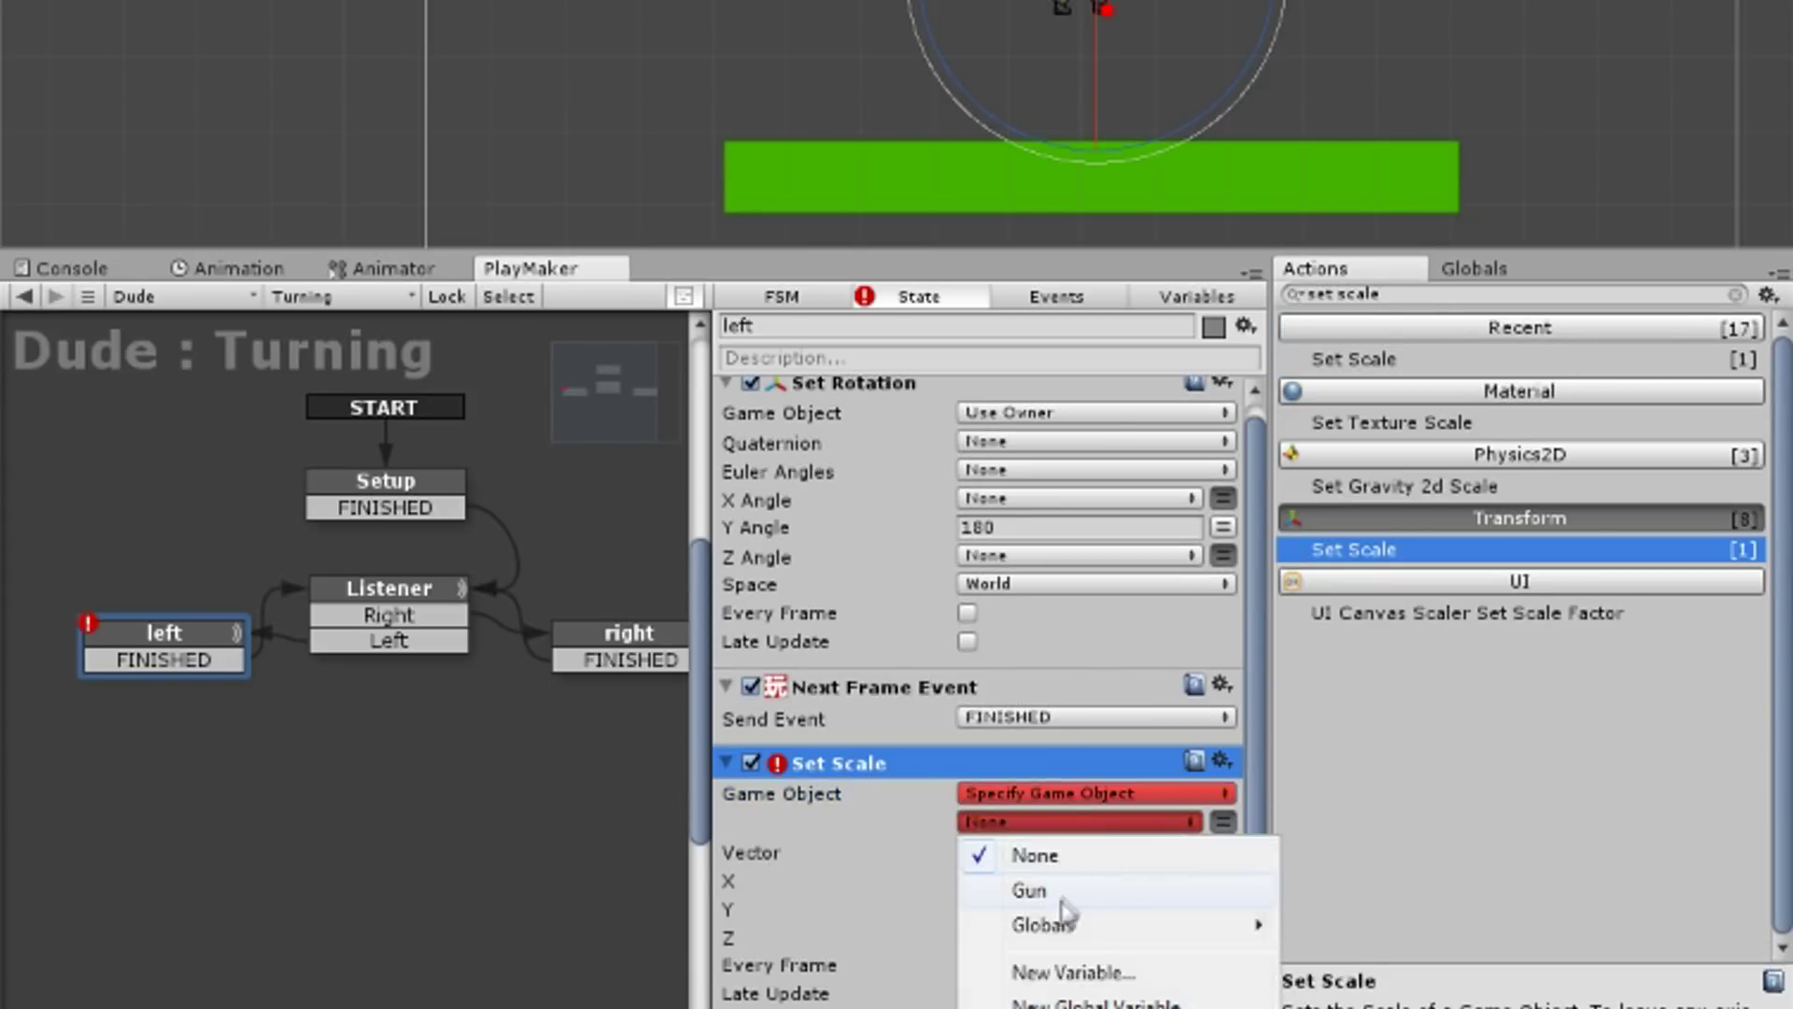
pyautogui.click(1032, 888)
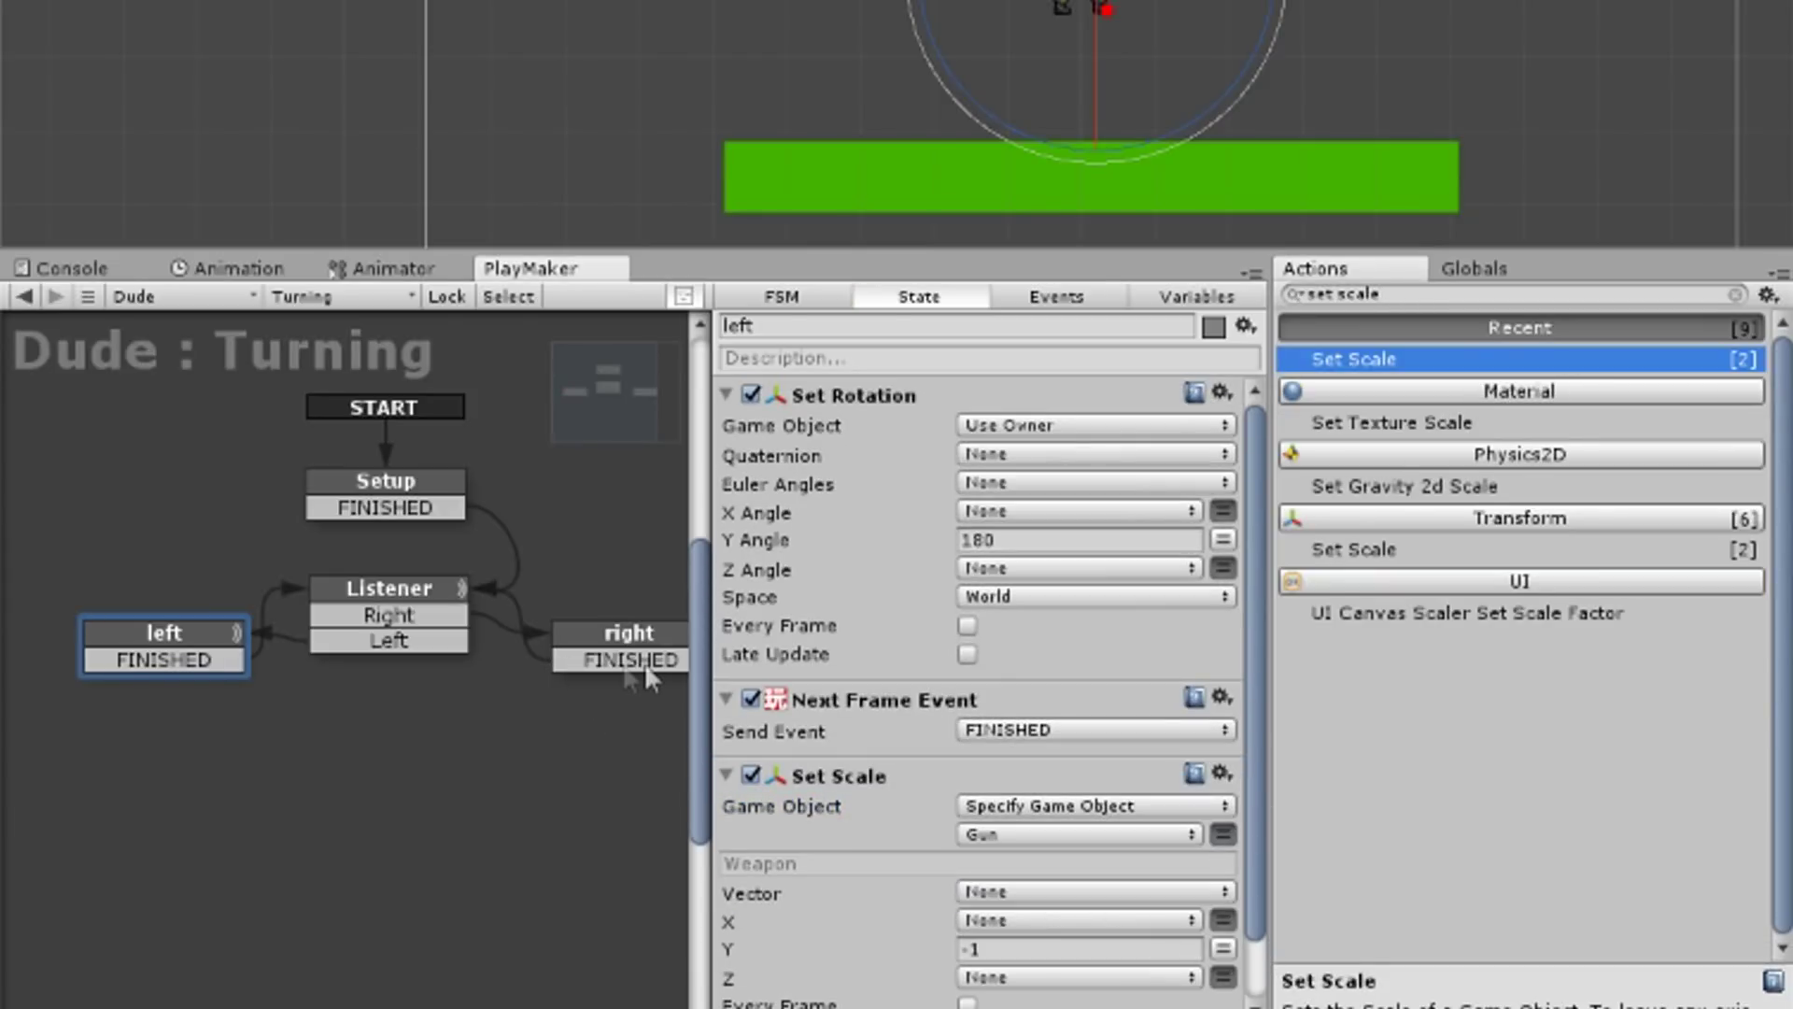
pyautogui.click(651, 659)
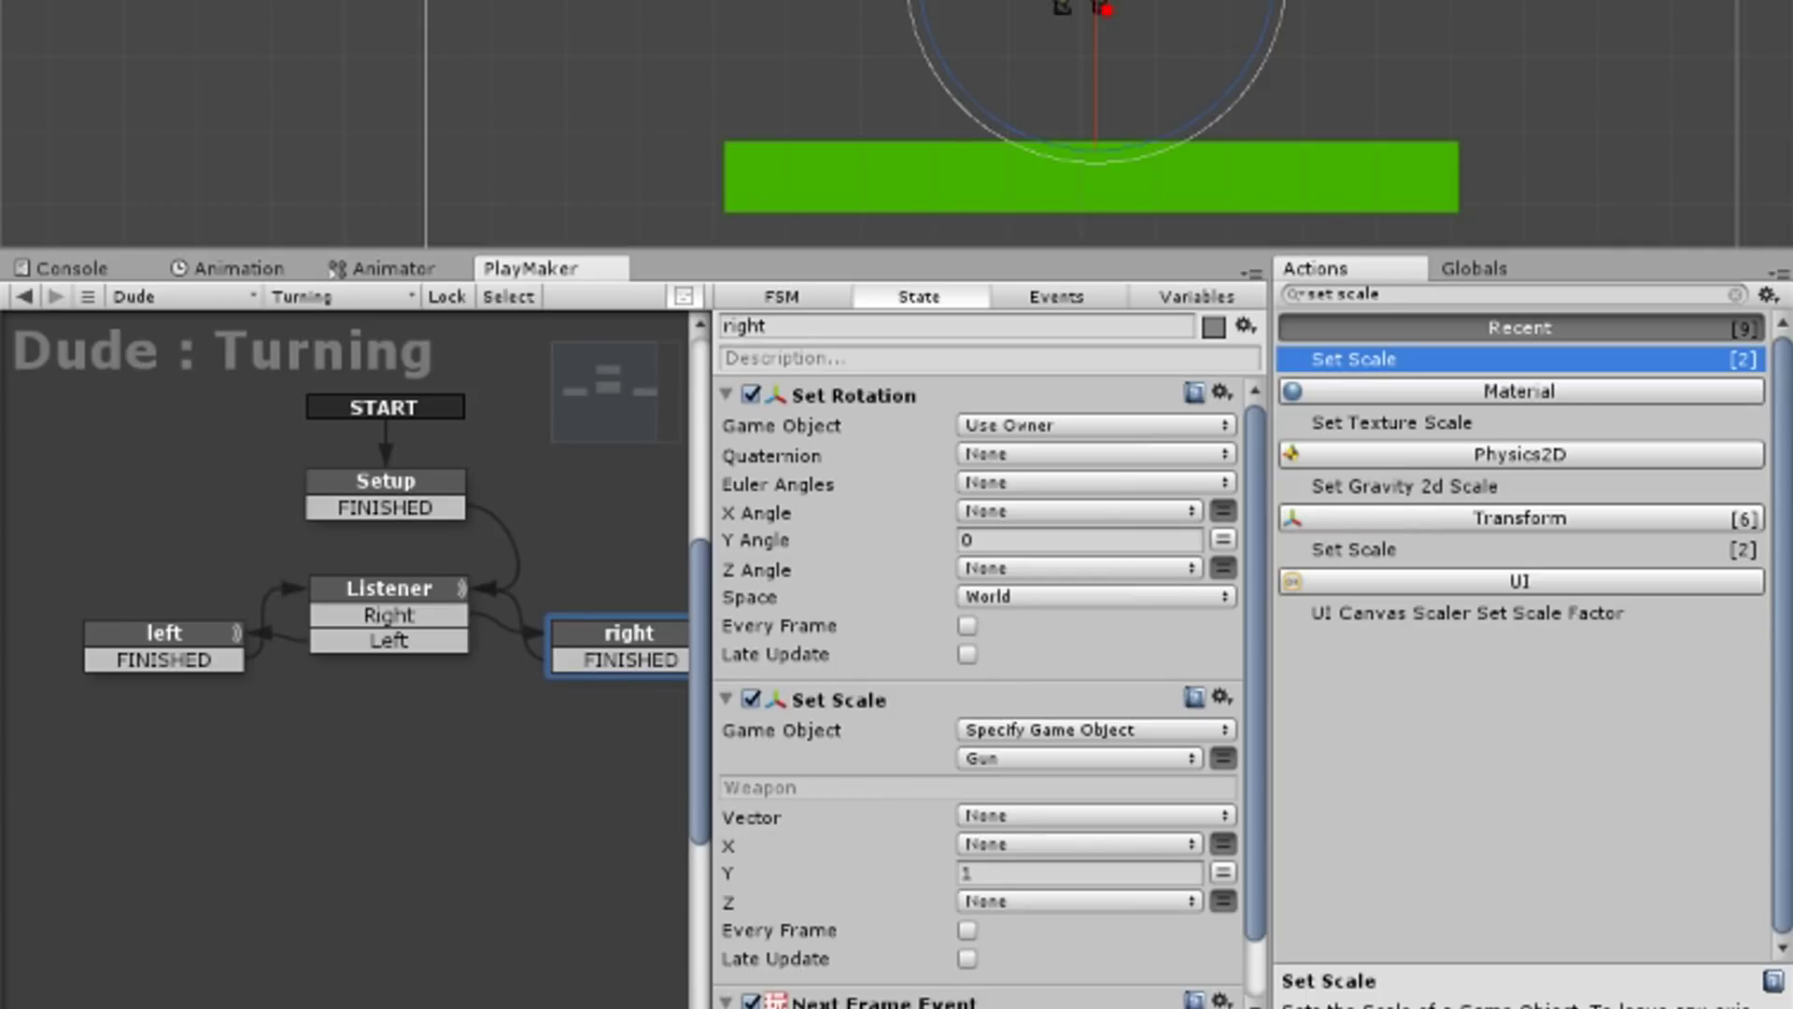
pyautogui.hotkey('ctrl', 'p')
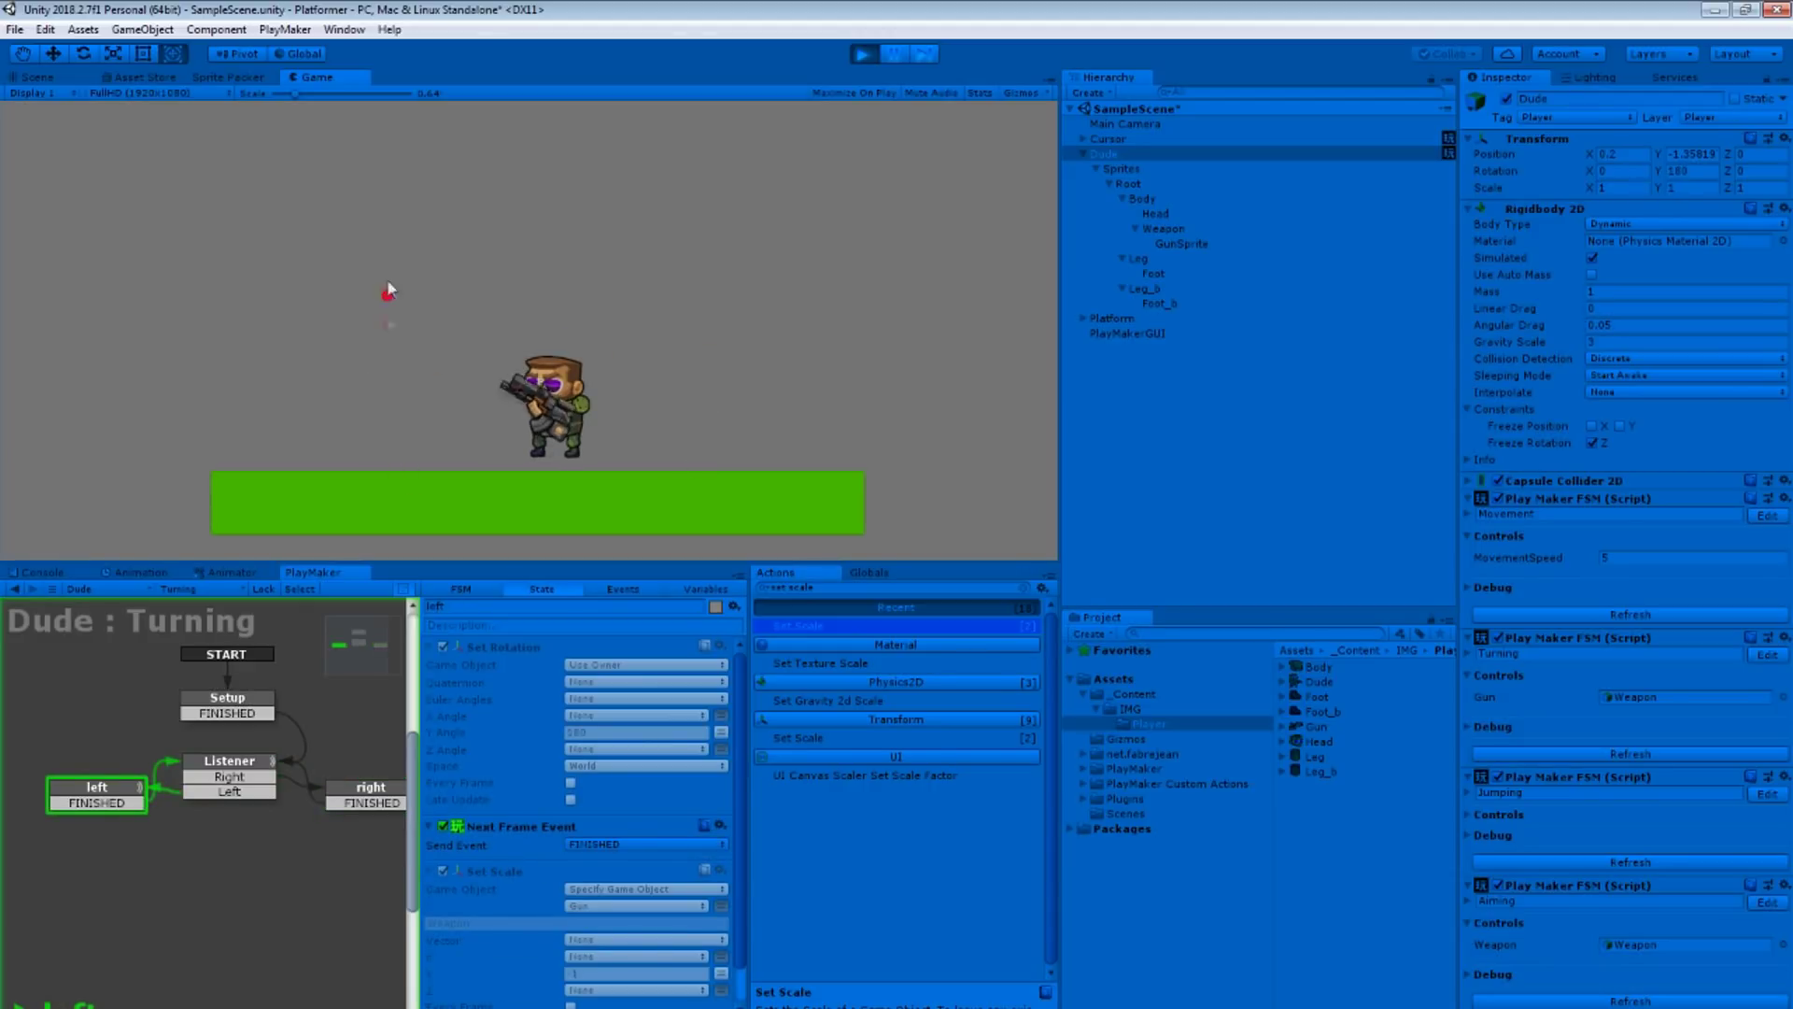
# Step: Stop the test, set Dude's position to 0, 0, and nudge the Sprites child slightly left and down
pyautogui.hotkey('ctrl', 'p')
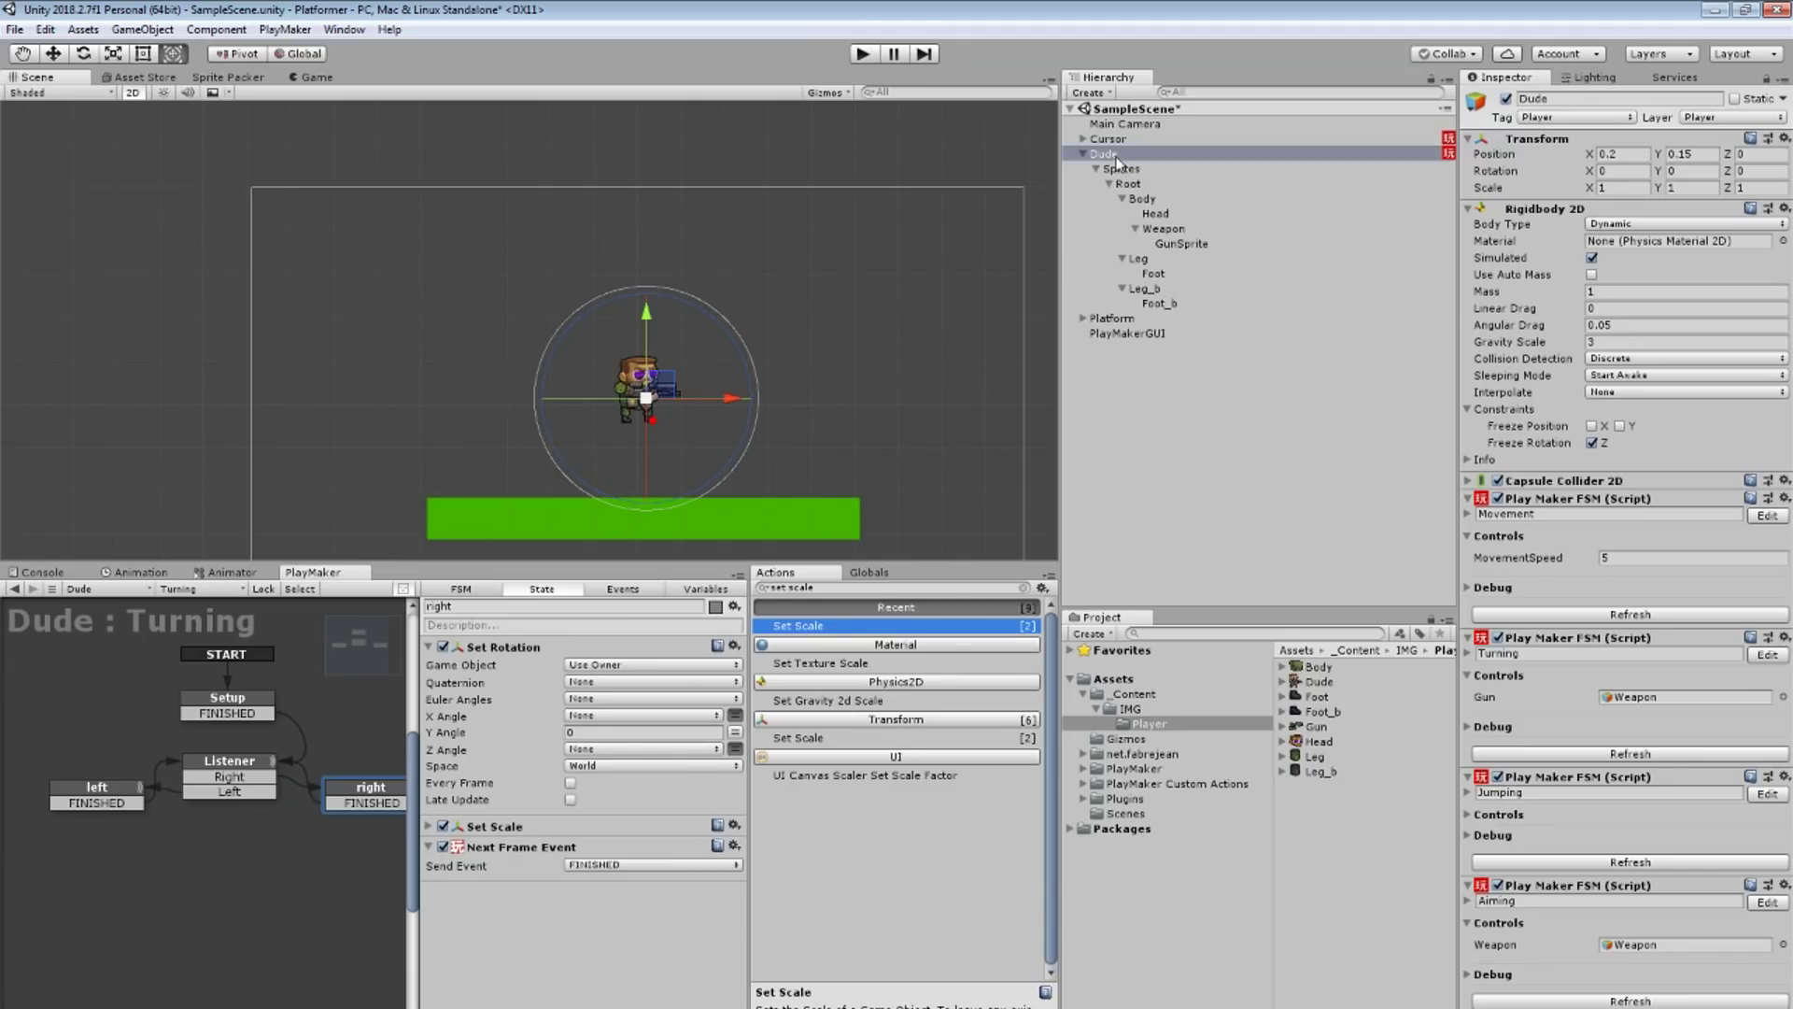
pyautogui.doubleClick(1112, 154)
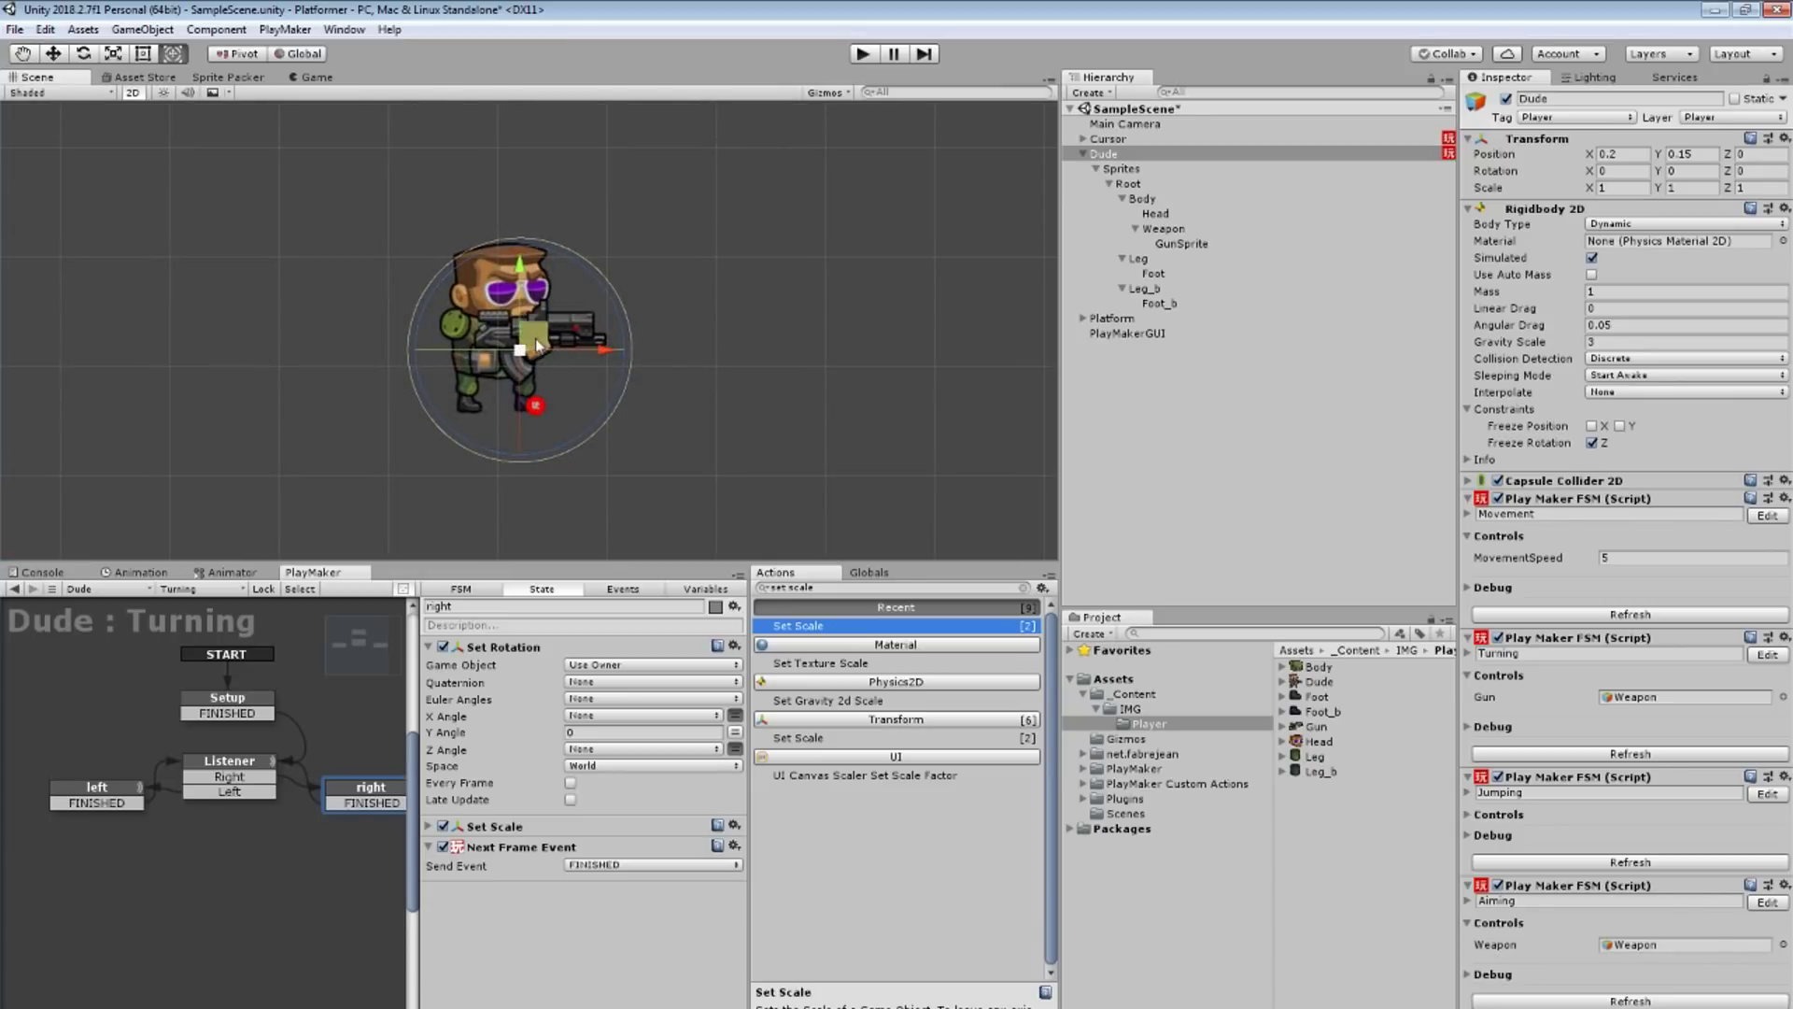
pyautogui.write('0')
pyautogui.press('Tab')
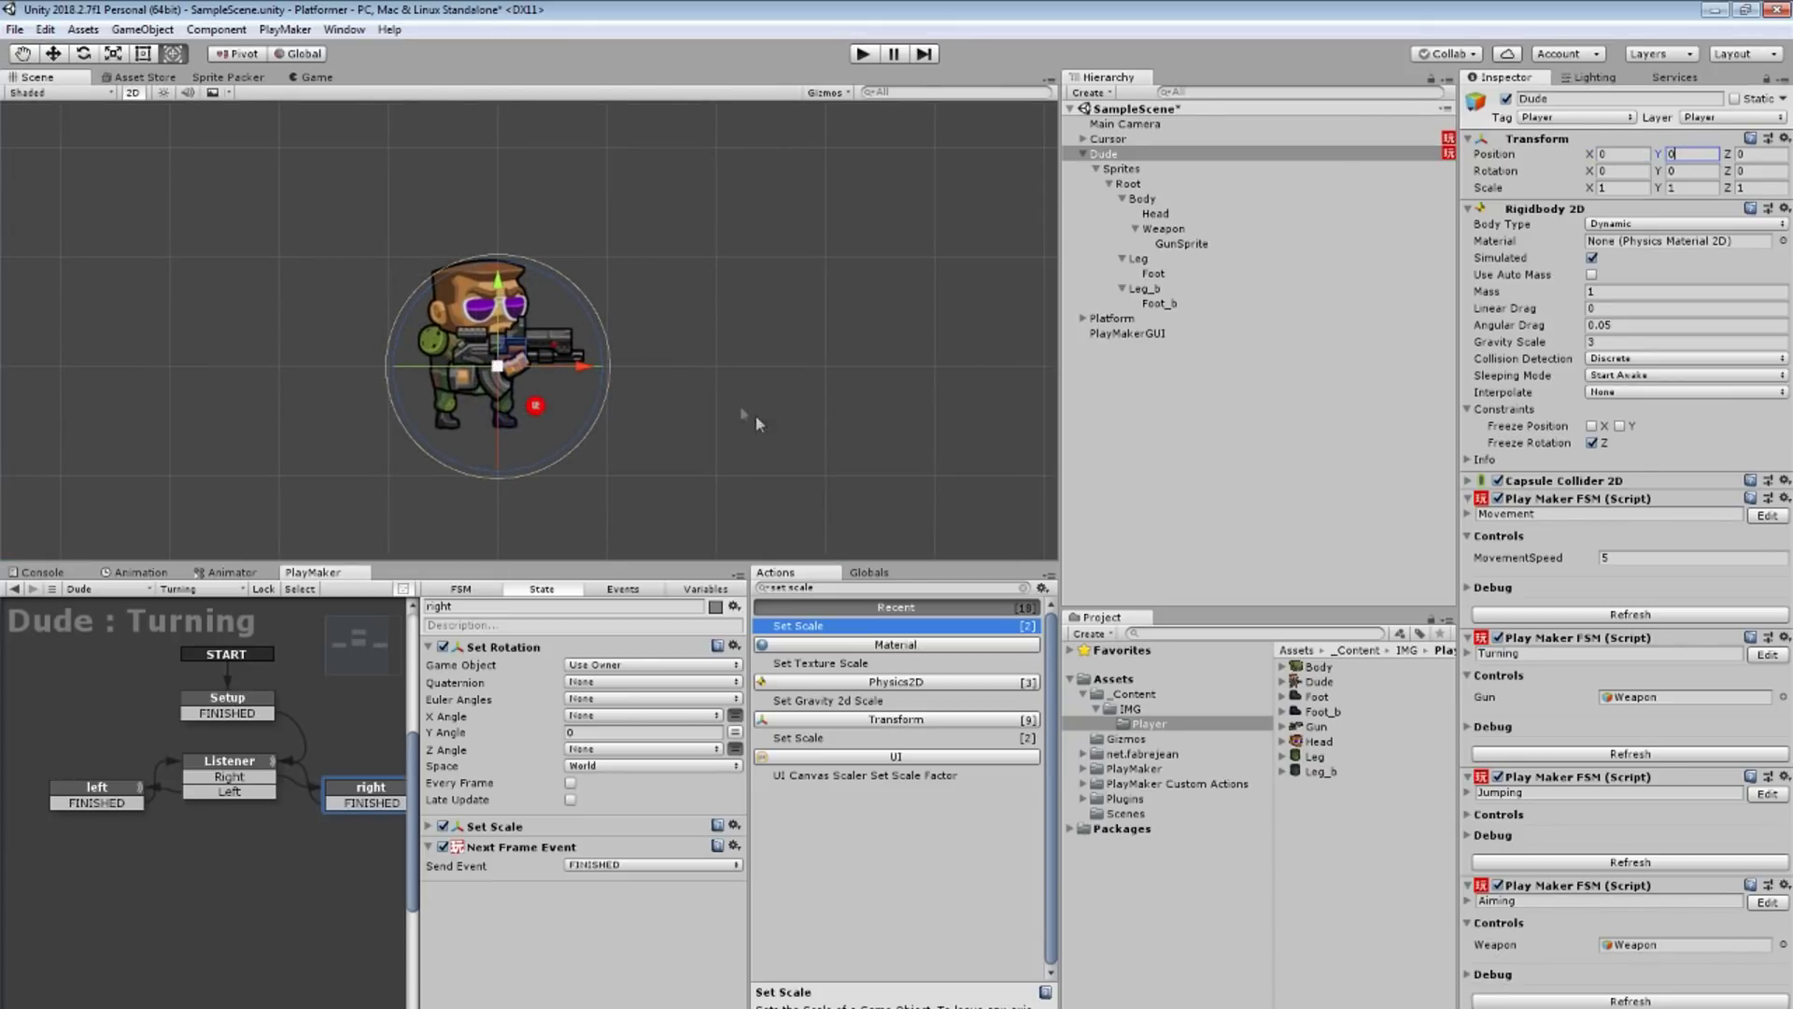
pyautogui.write('0')
pyautogui.click(1125, 171)
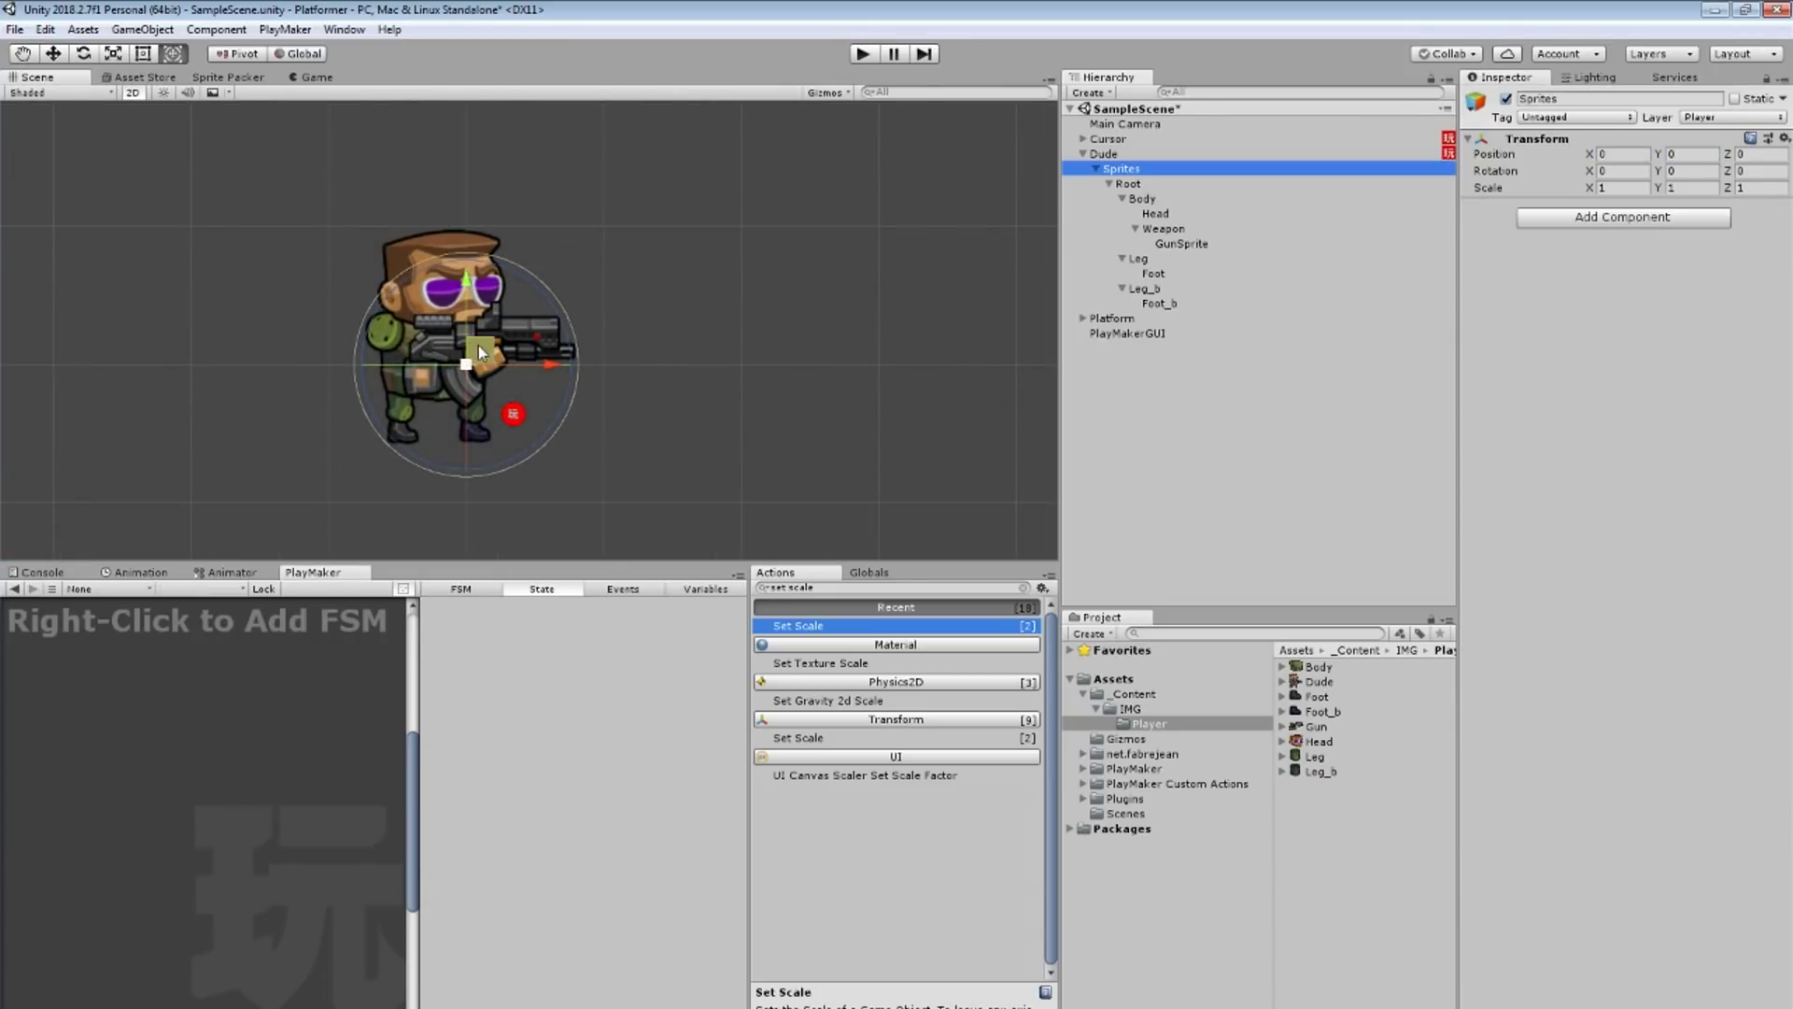
pyautogui.press('f')
pyautogui.moveTo(512, 370); pyautogui.dragTo(509, 369)
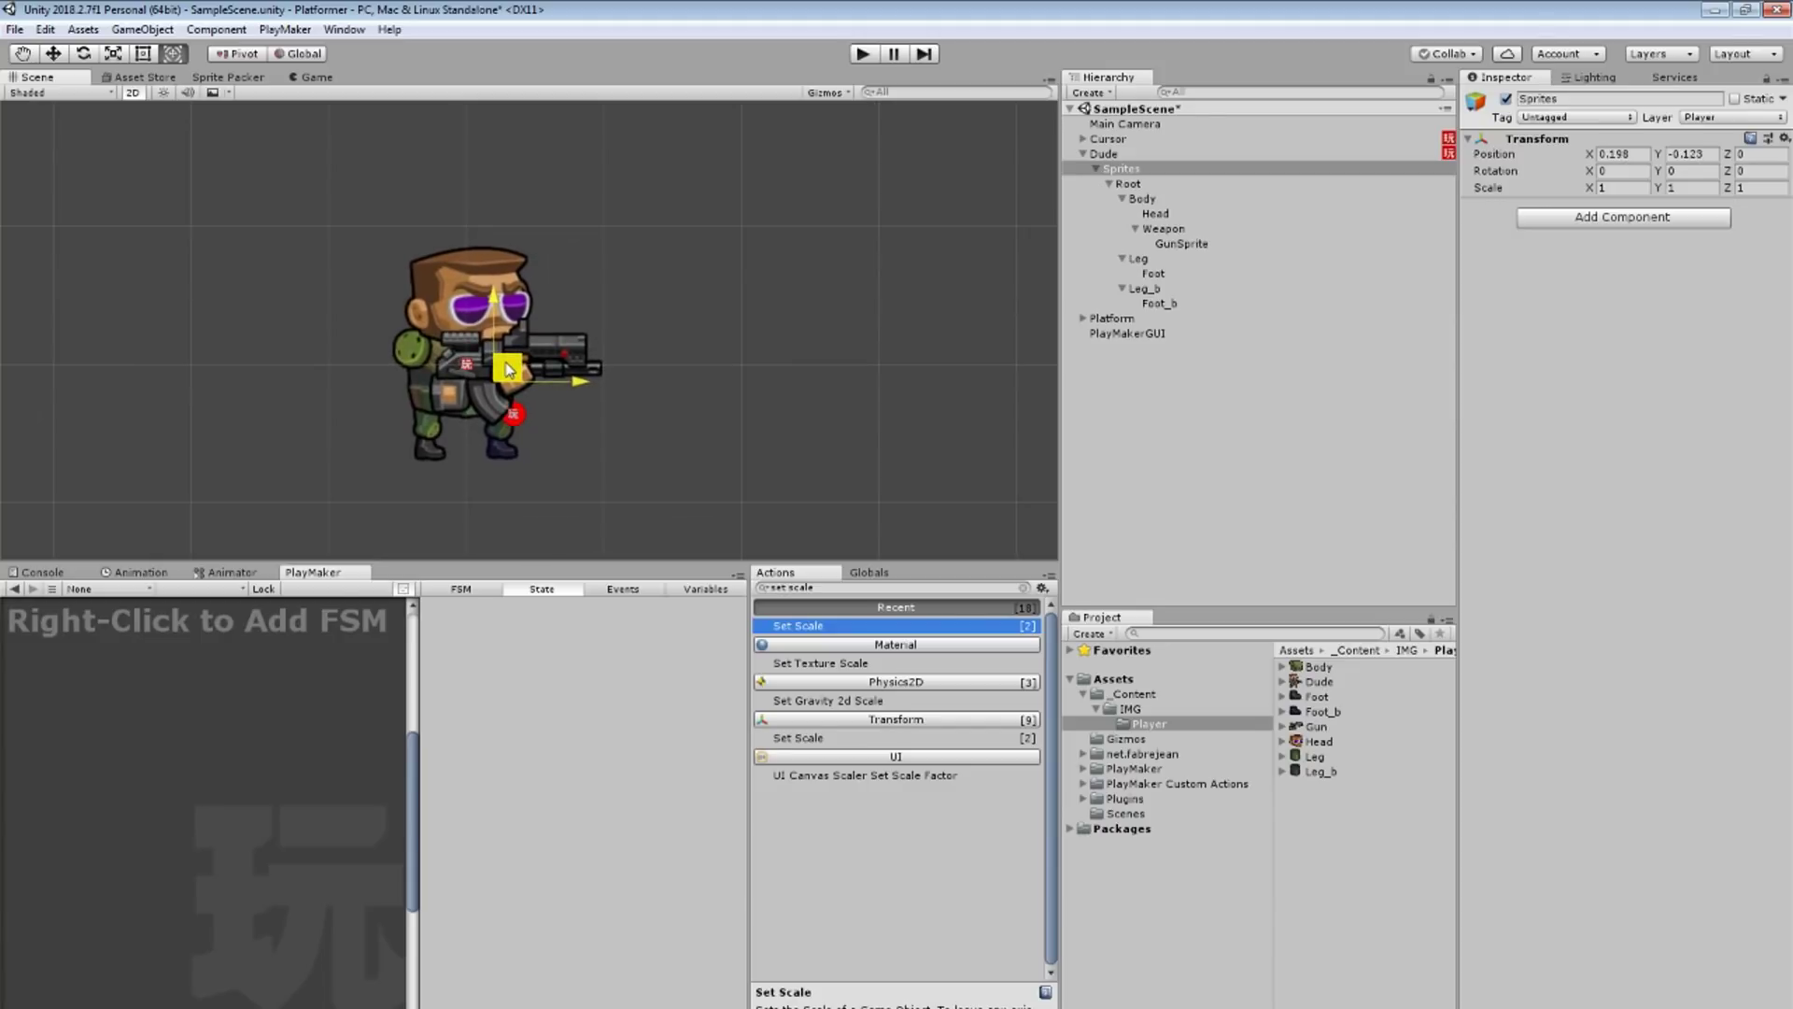
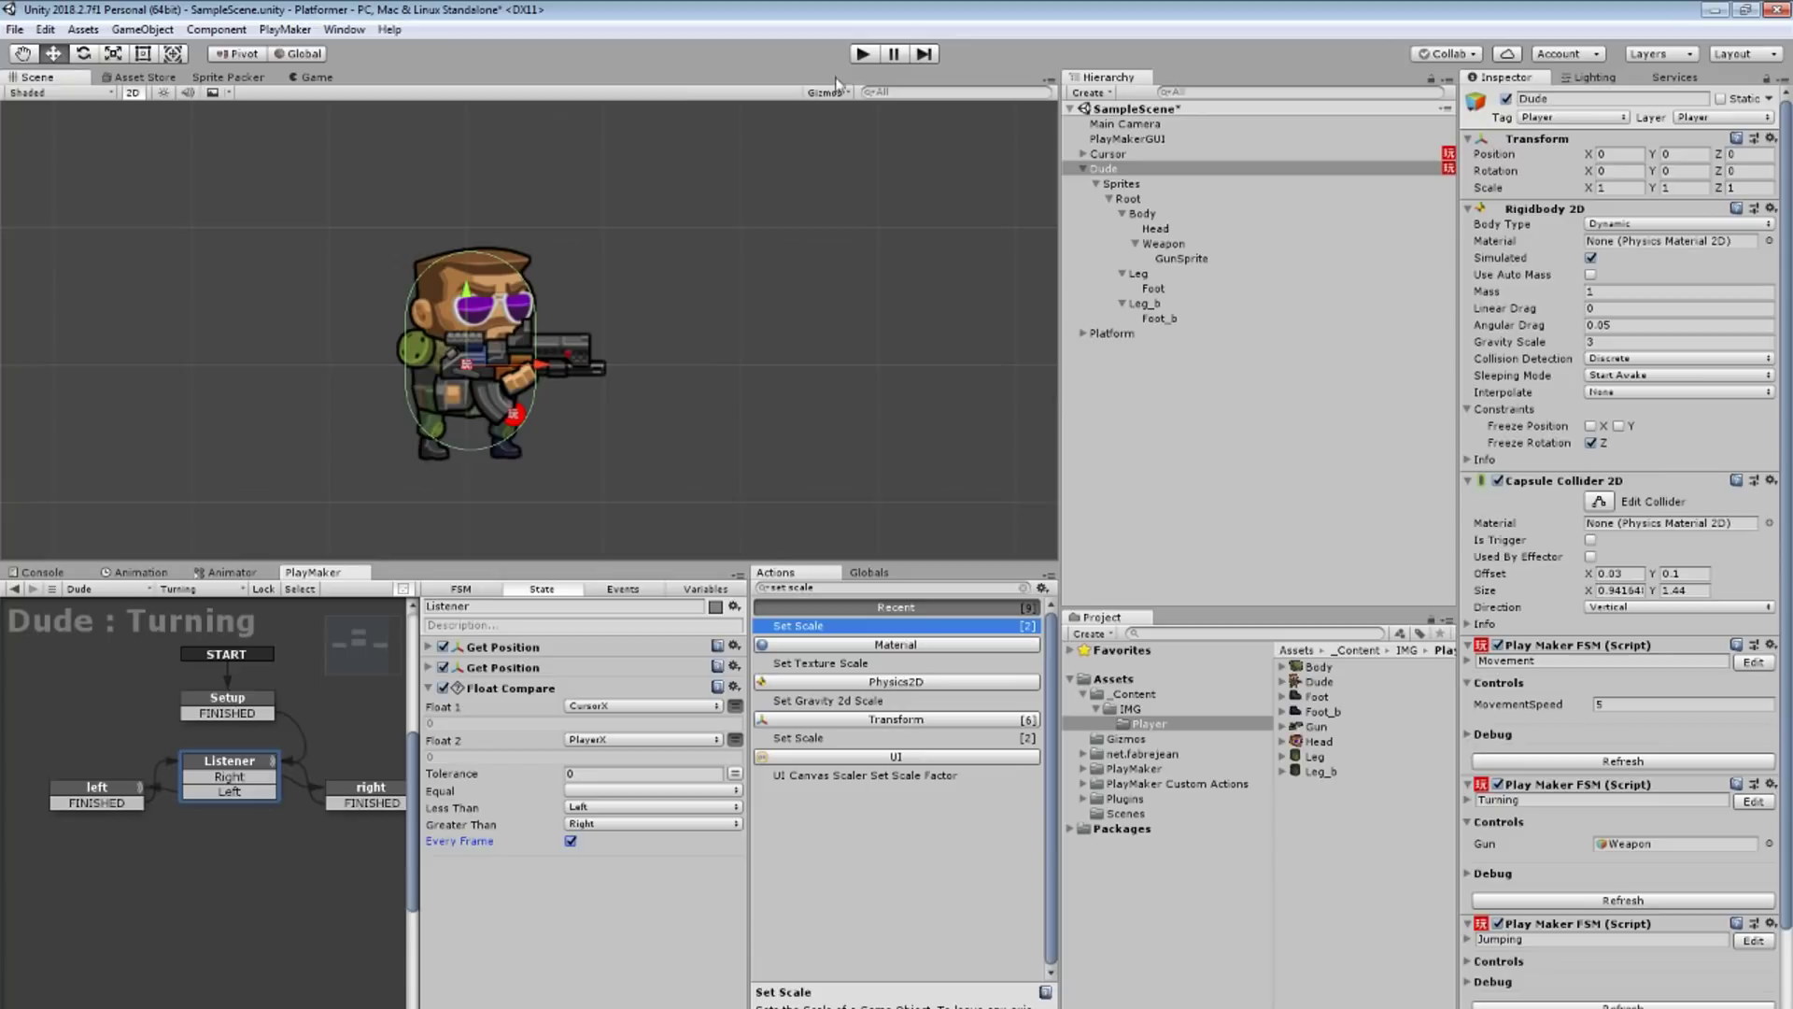
# Step: Play-test the character running left and right and jumping, then stop the game
pyautogui.click(861, 53)
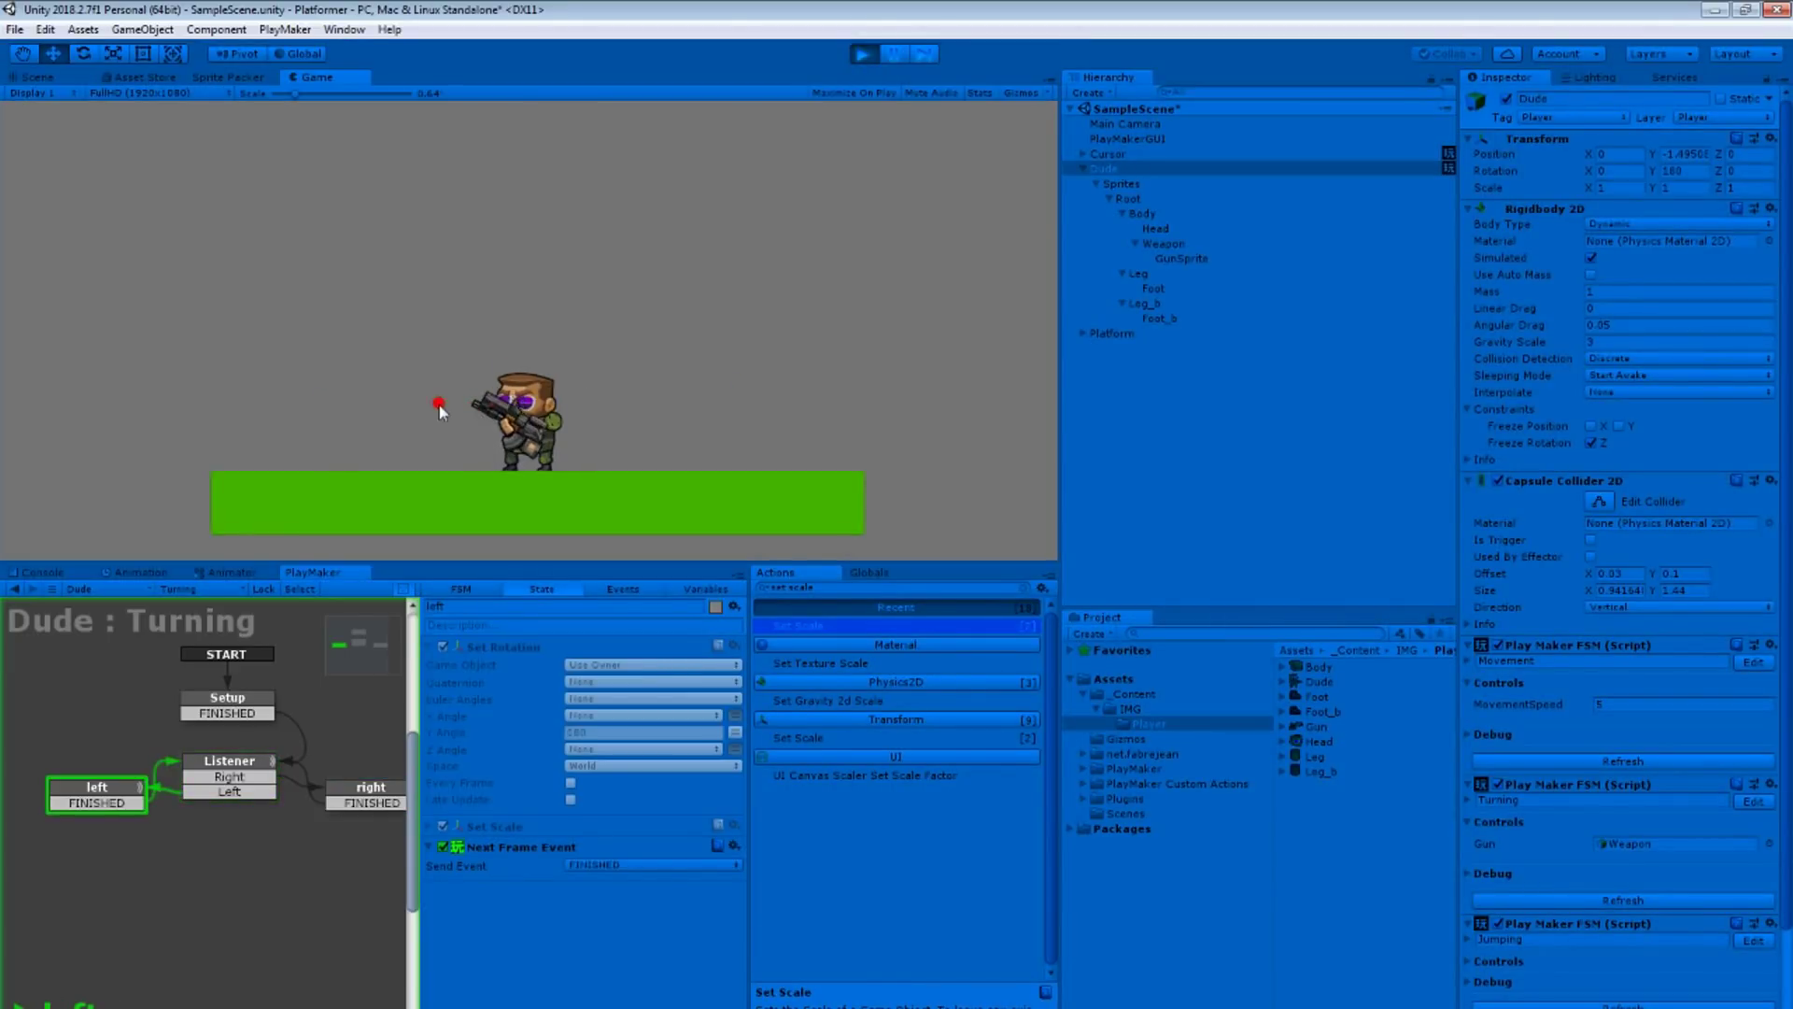
pyautogui.press('Right')
pyautogui.press('space')
pyautogui.press('Left')
pyautogui.press('space')
pyautogui.press('Right')
pyautogui.press('Left')
pyautogui.press('space')
pyautogui.press('Right')
pyautogui.press('Right')
pyautogui.press('space')
pyautogui.press('Left')
pyautogui.press('Right')
pyautogui.press('space')
pyautogui.hotkey('ctrl', 'p')
# Step: Add a Sorting Group component to the Dude
pyautogui.click(1581, 777)
pyautogui.write('coll')
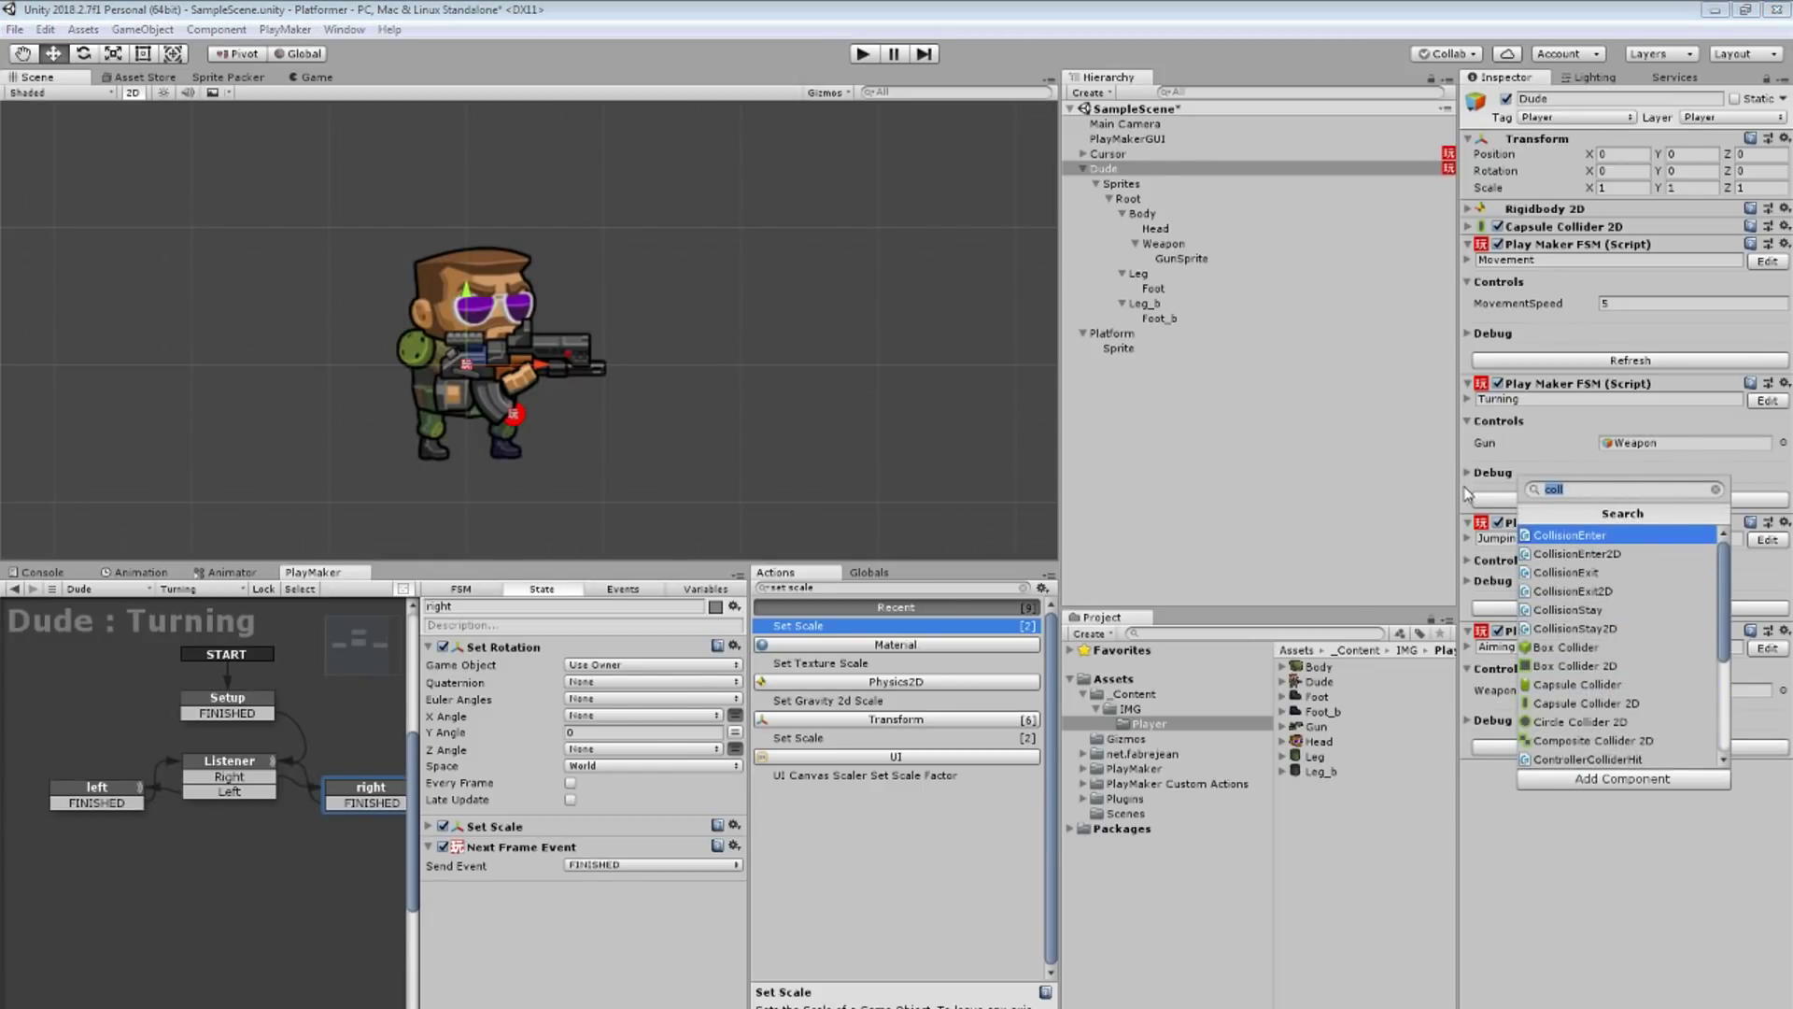
pyautogui.write('sor')
pyautogui.press('Return')
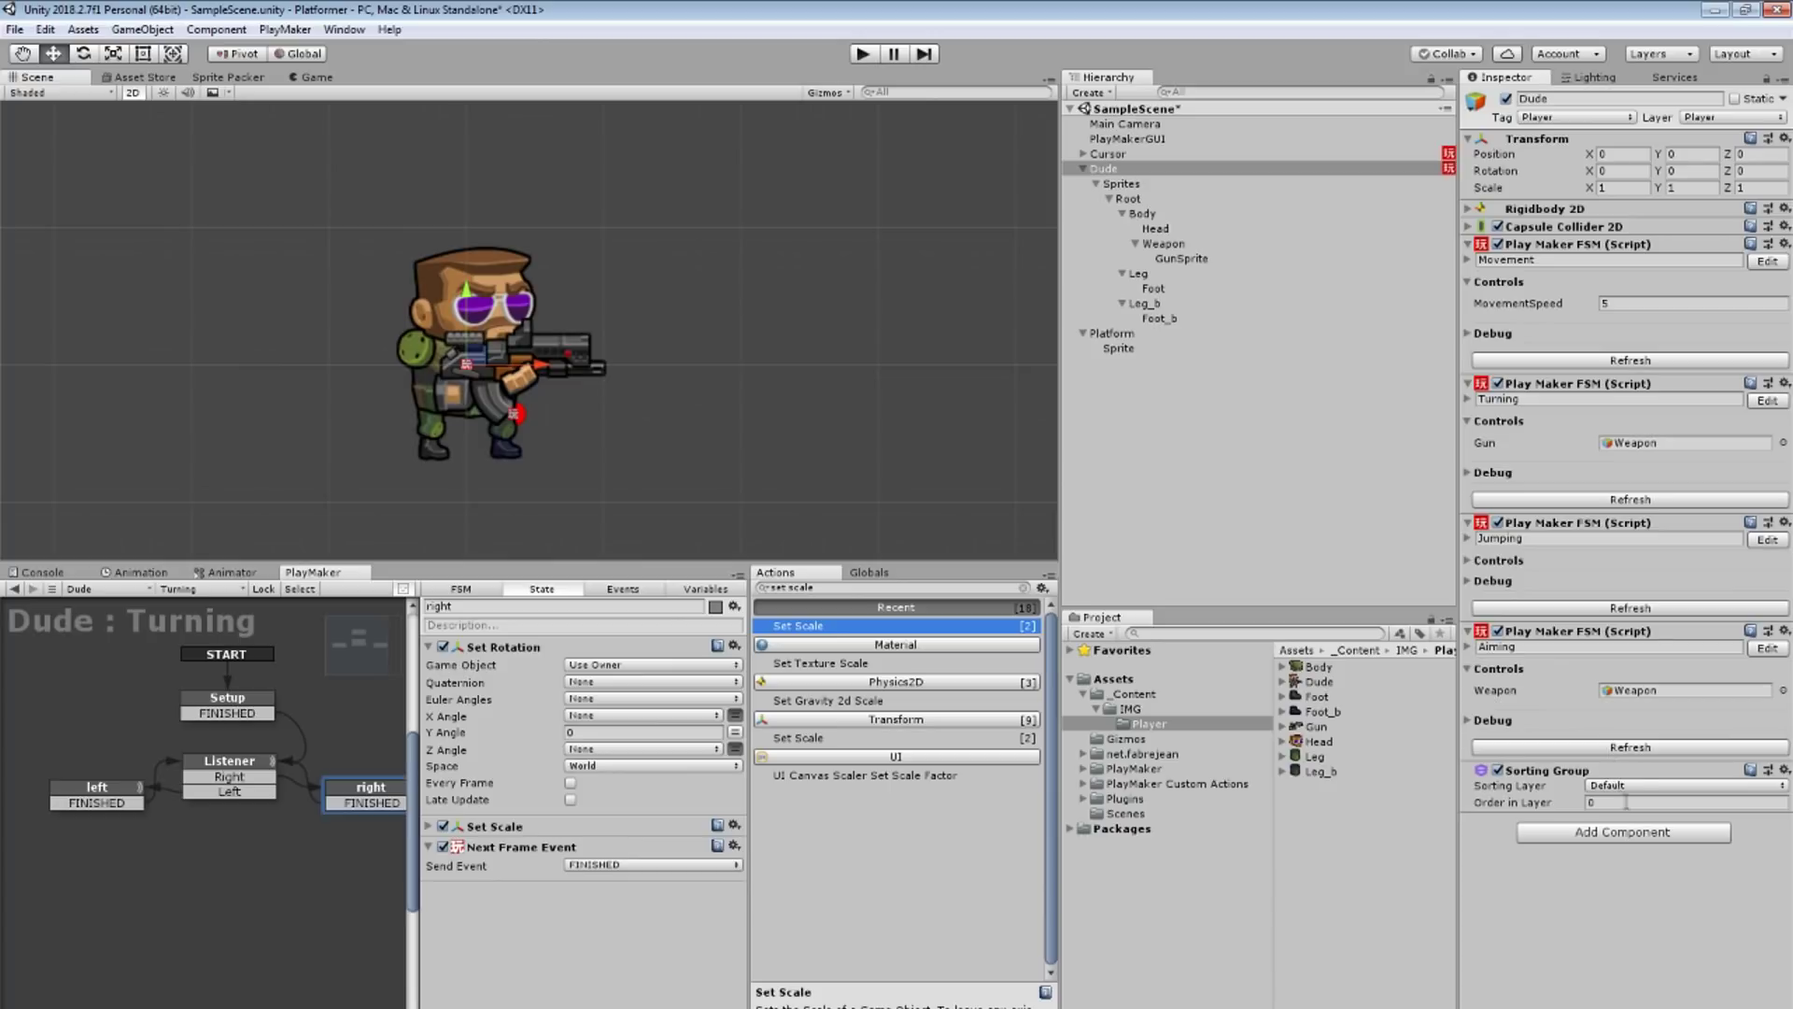
# Step: Create a sorting layer named Player, assign it to the Dude's Sorting Group, and play-test
pyautogui.click(1630, 787)
pyautogui.click(1659, 836)
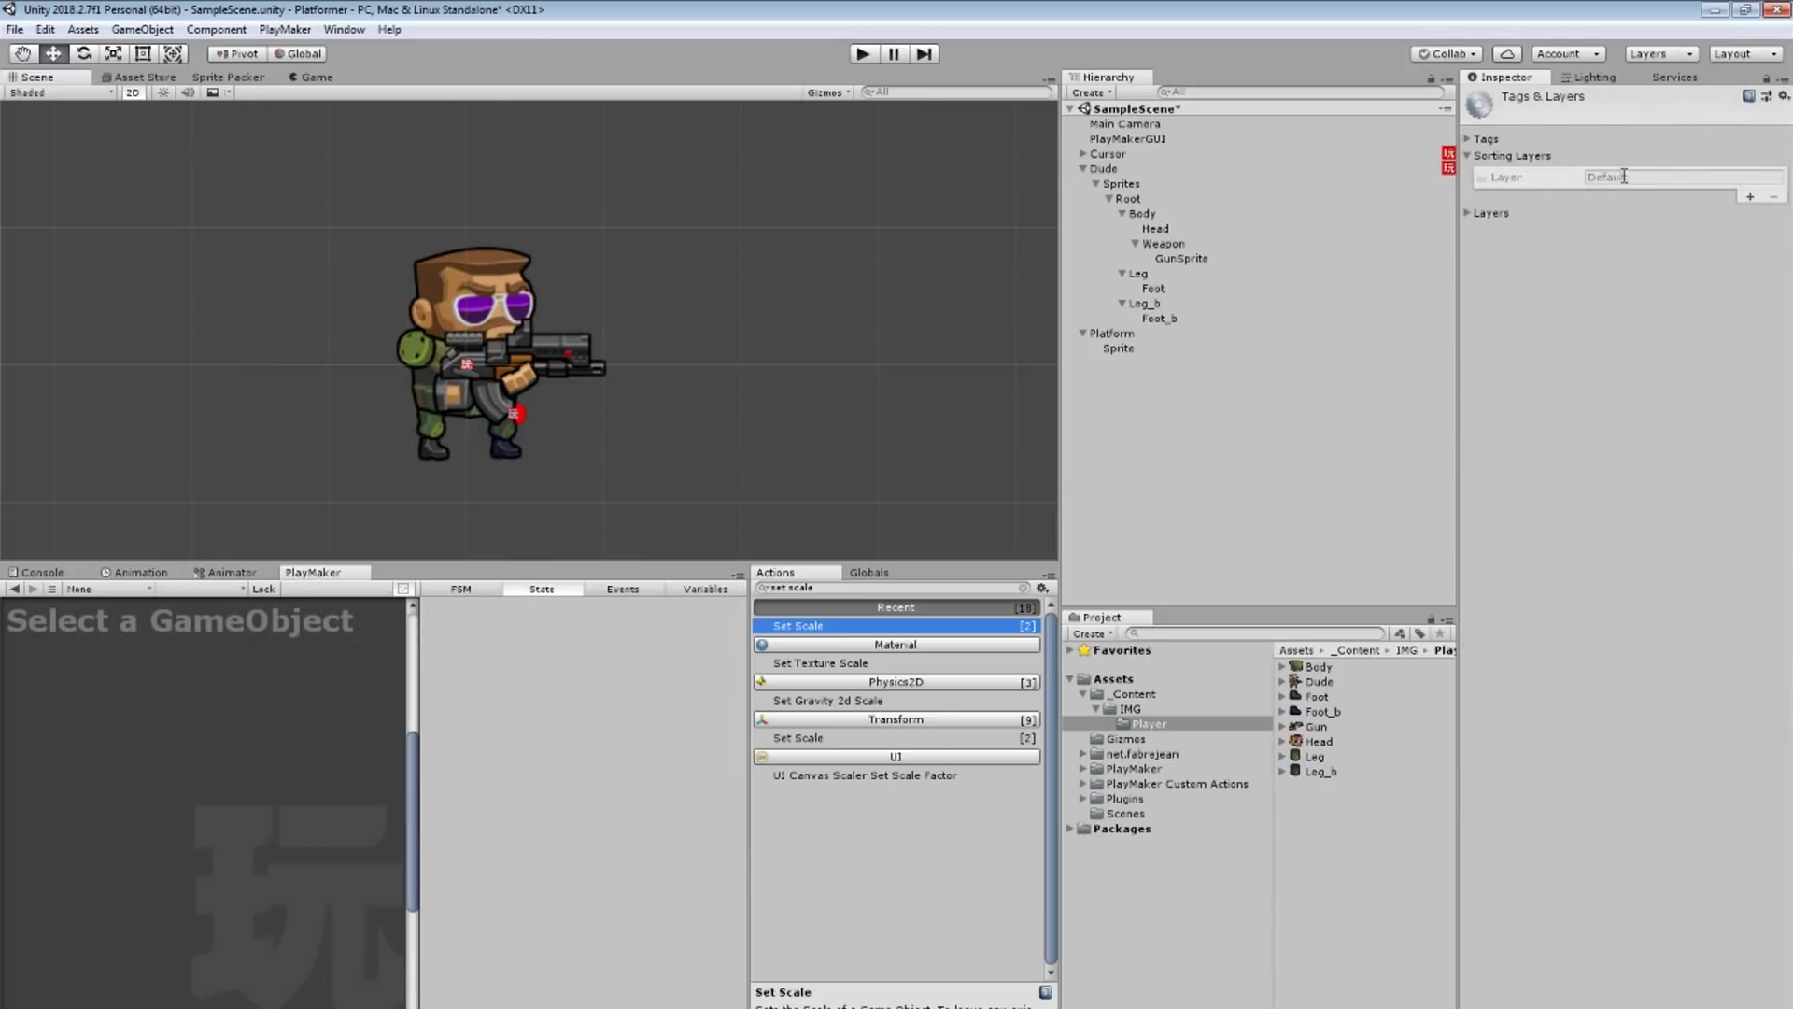
pyautogui.click(1750, 197)
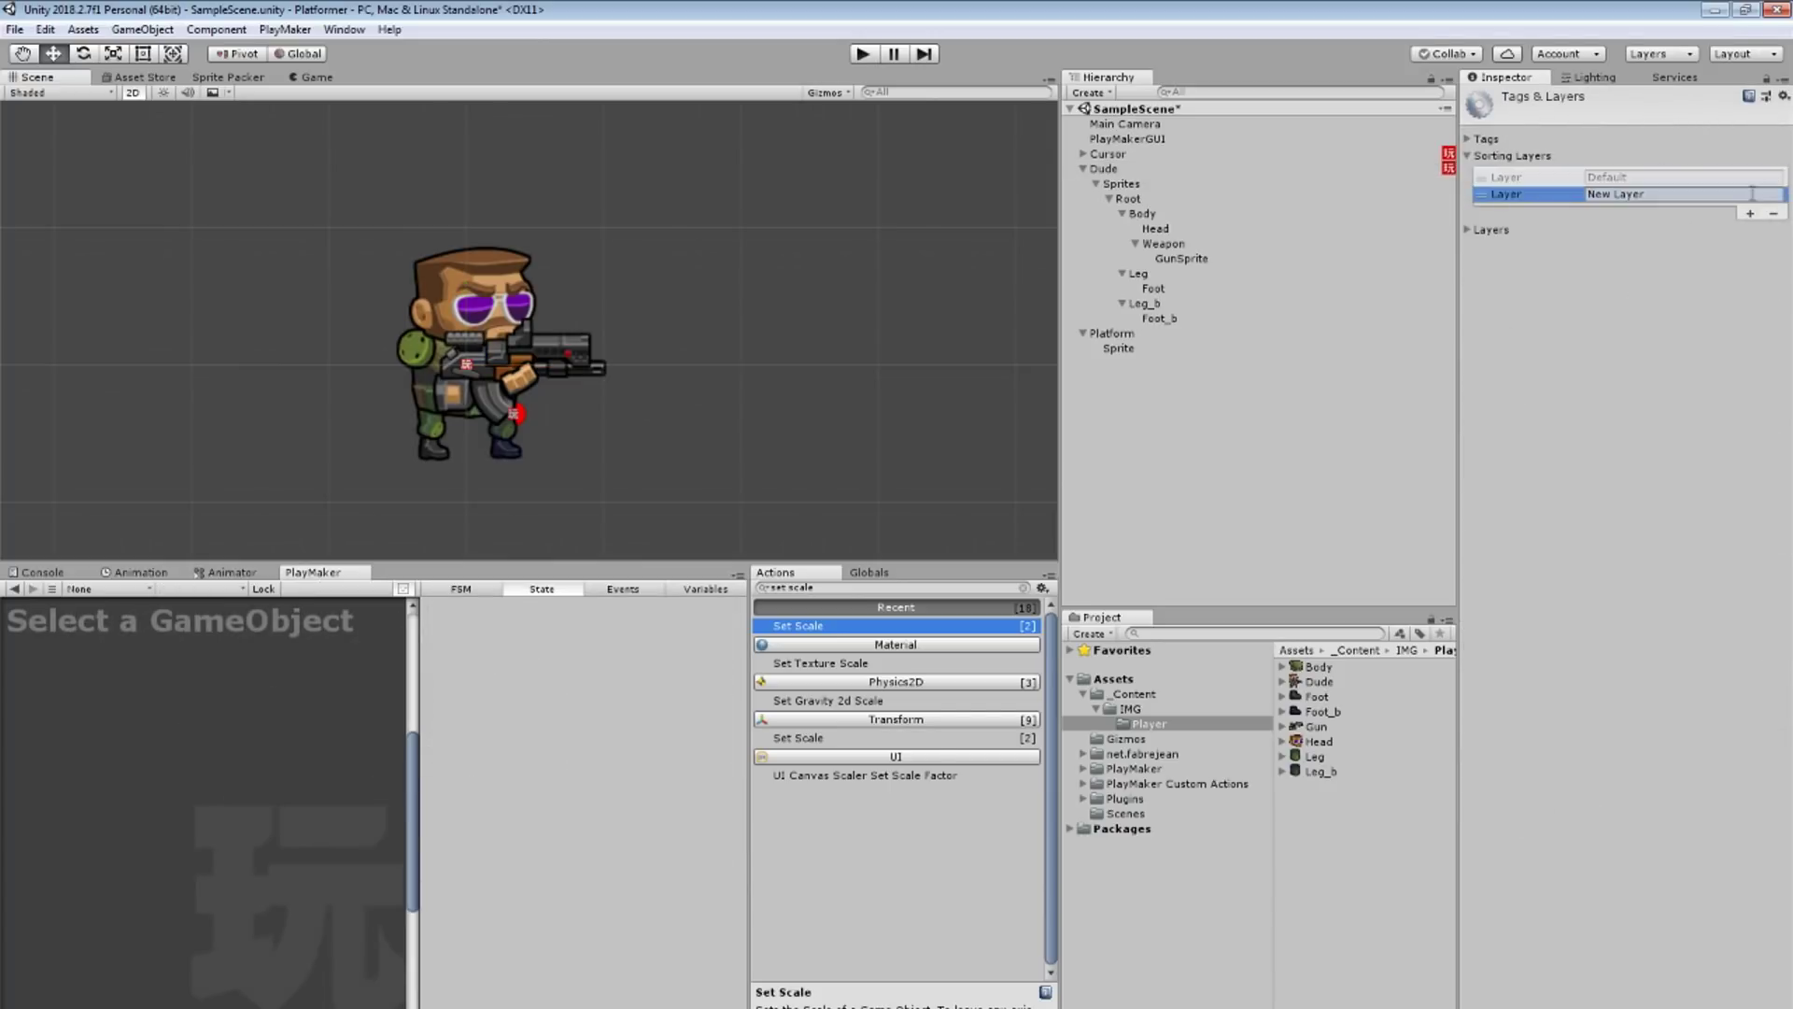
pyautogui.click(1685, 191)
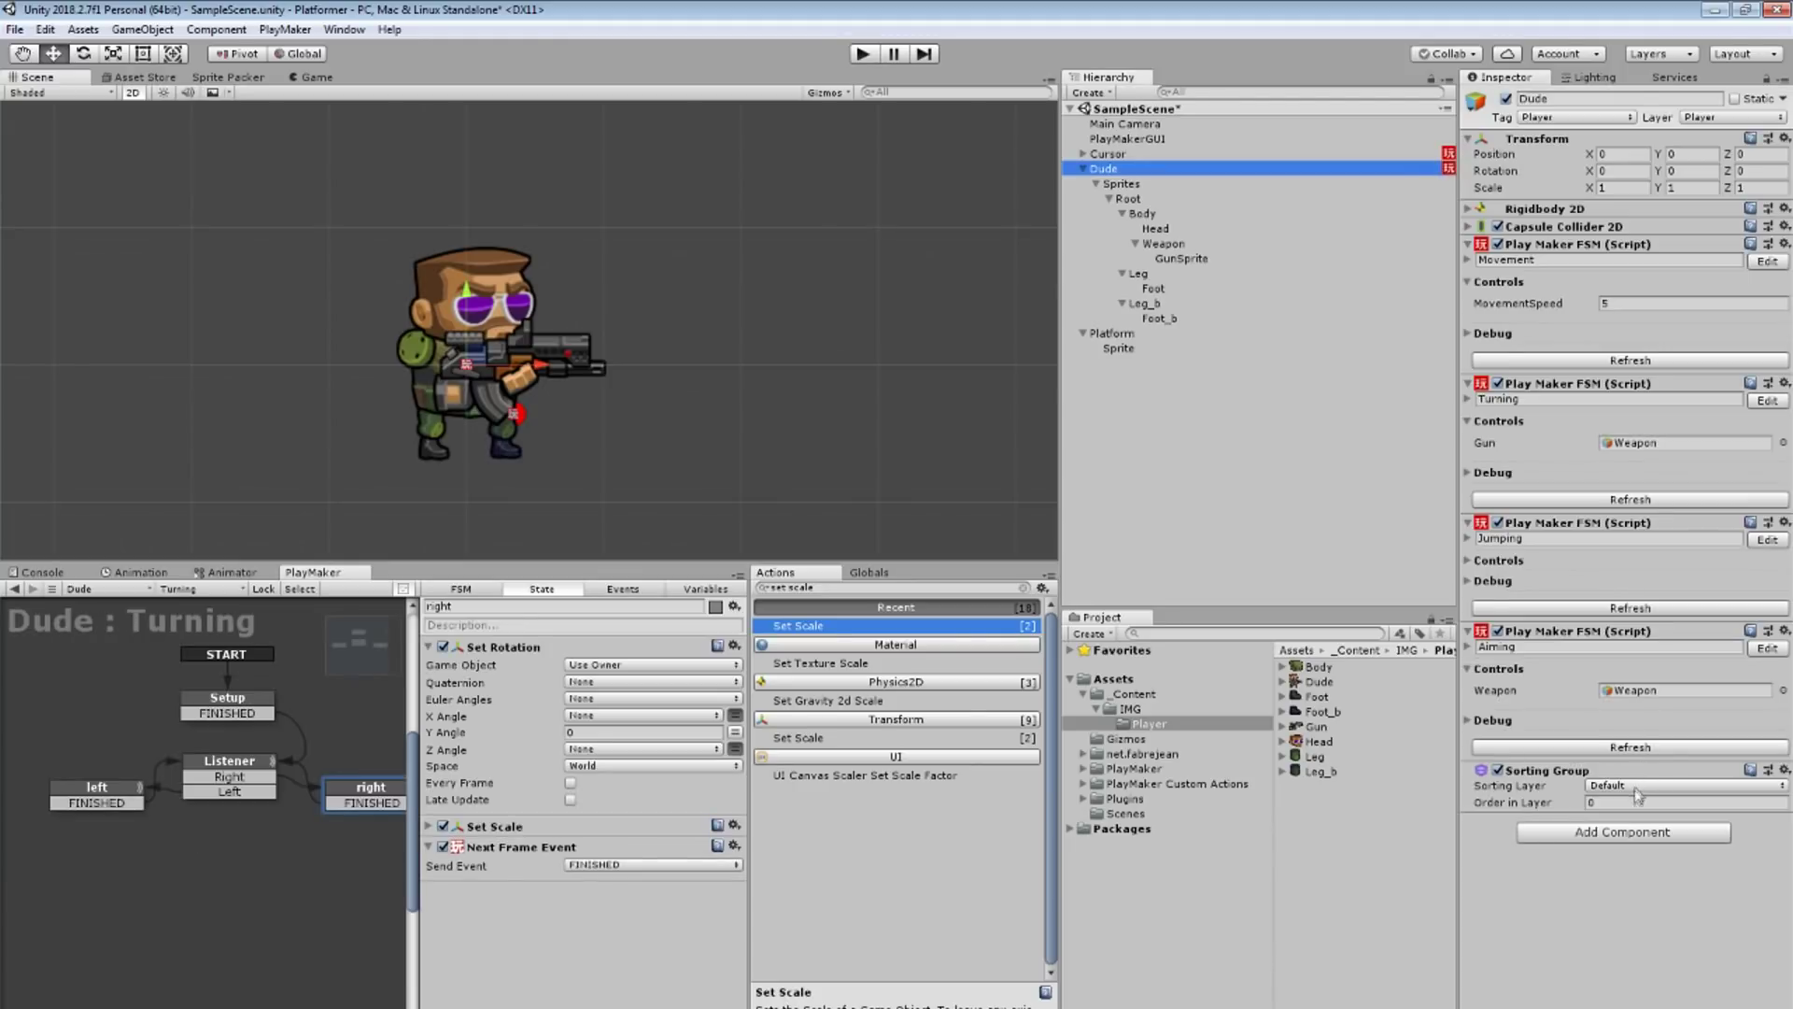
pyautogui.click(1639, 786)
pyautogui.click(1618, 823)
pyautogui.click(1137, 348)
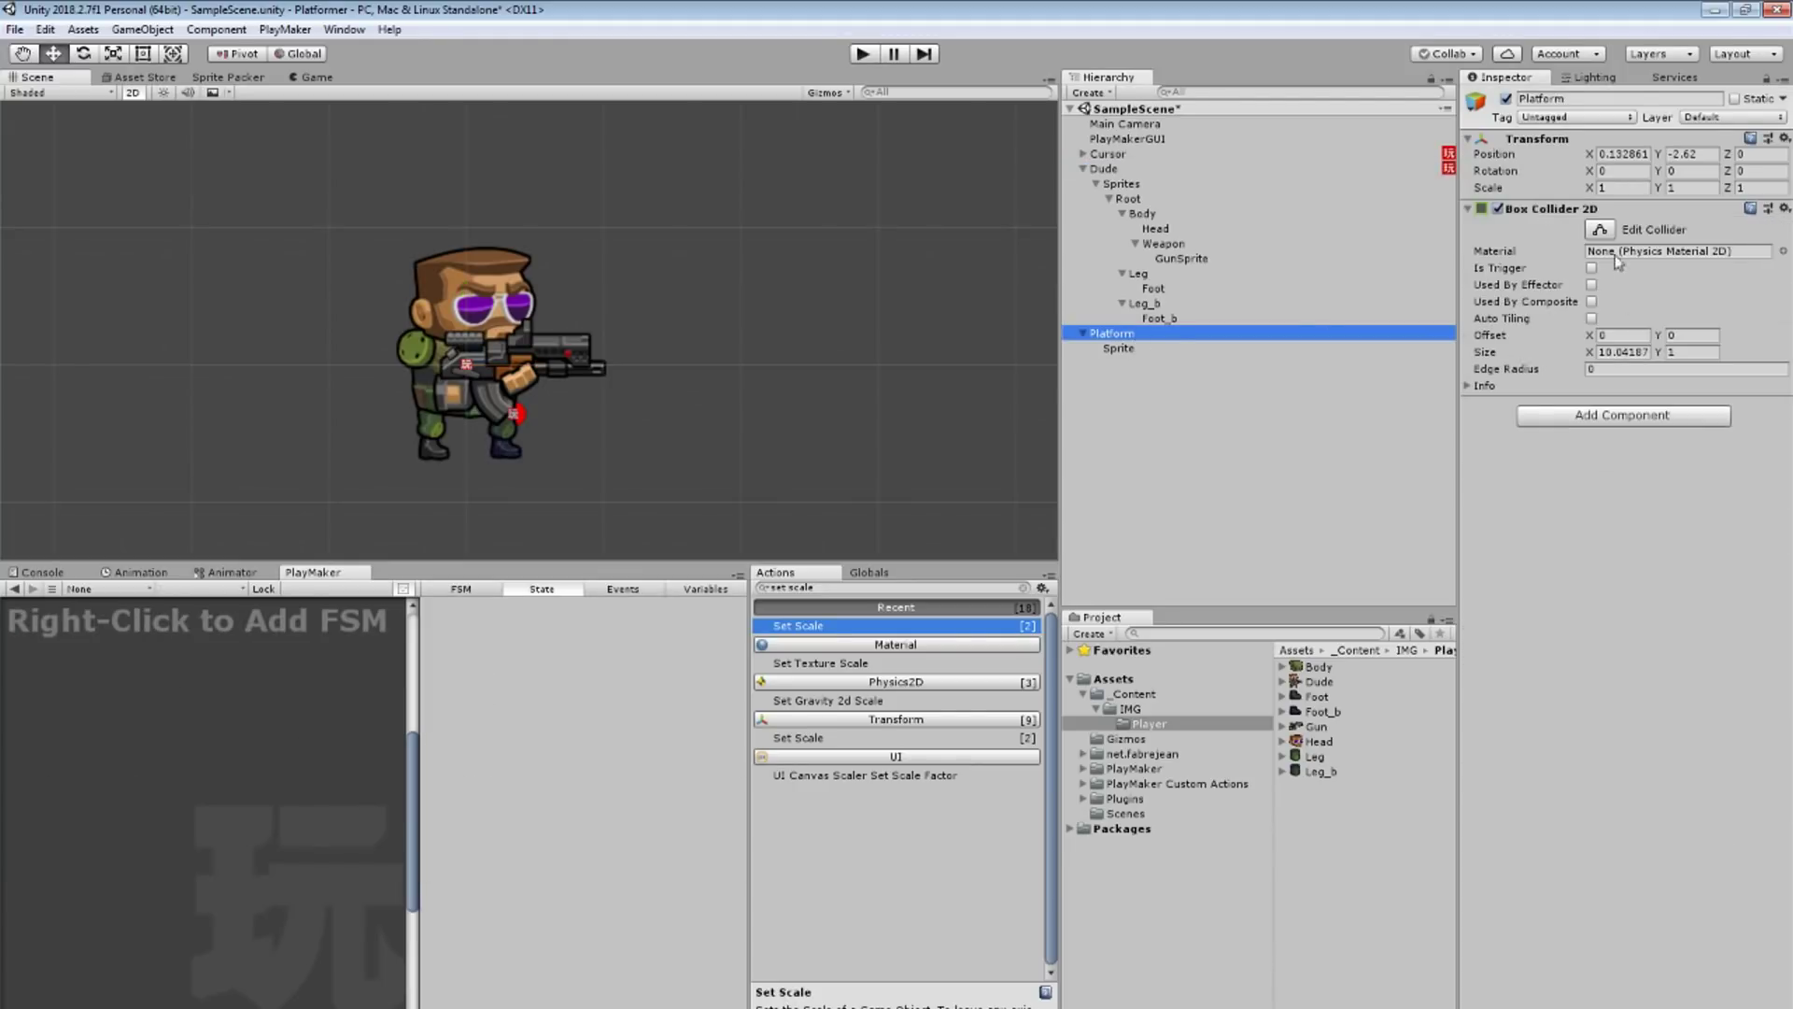
pyautogui.hotkey('ctrl', 'p')
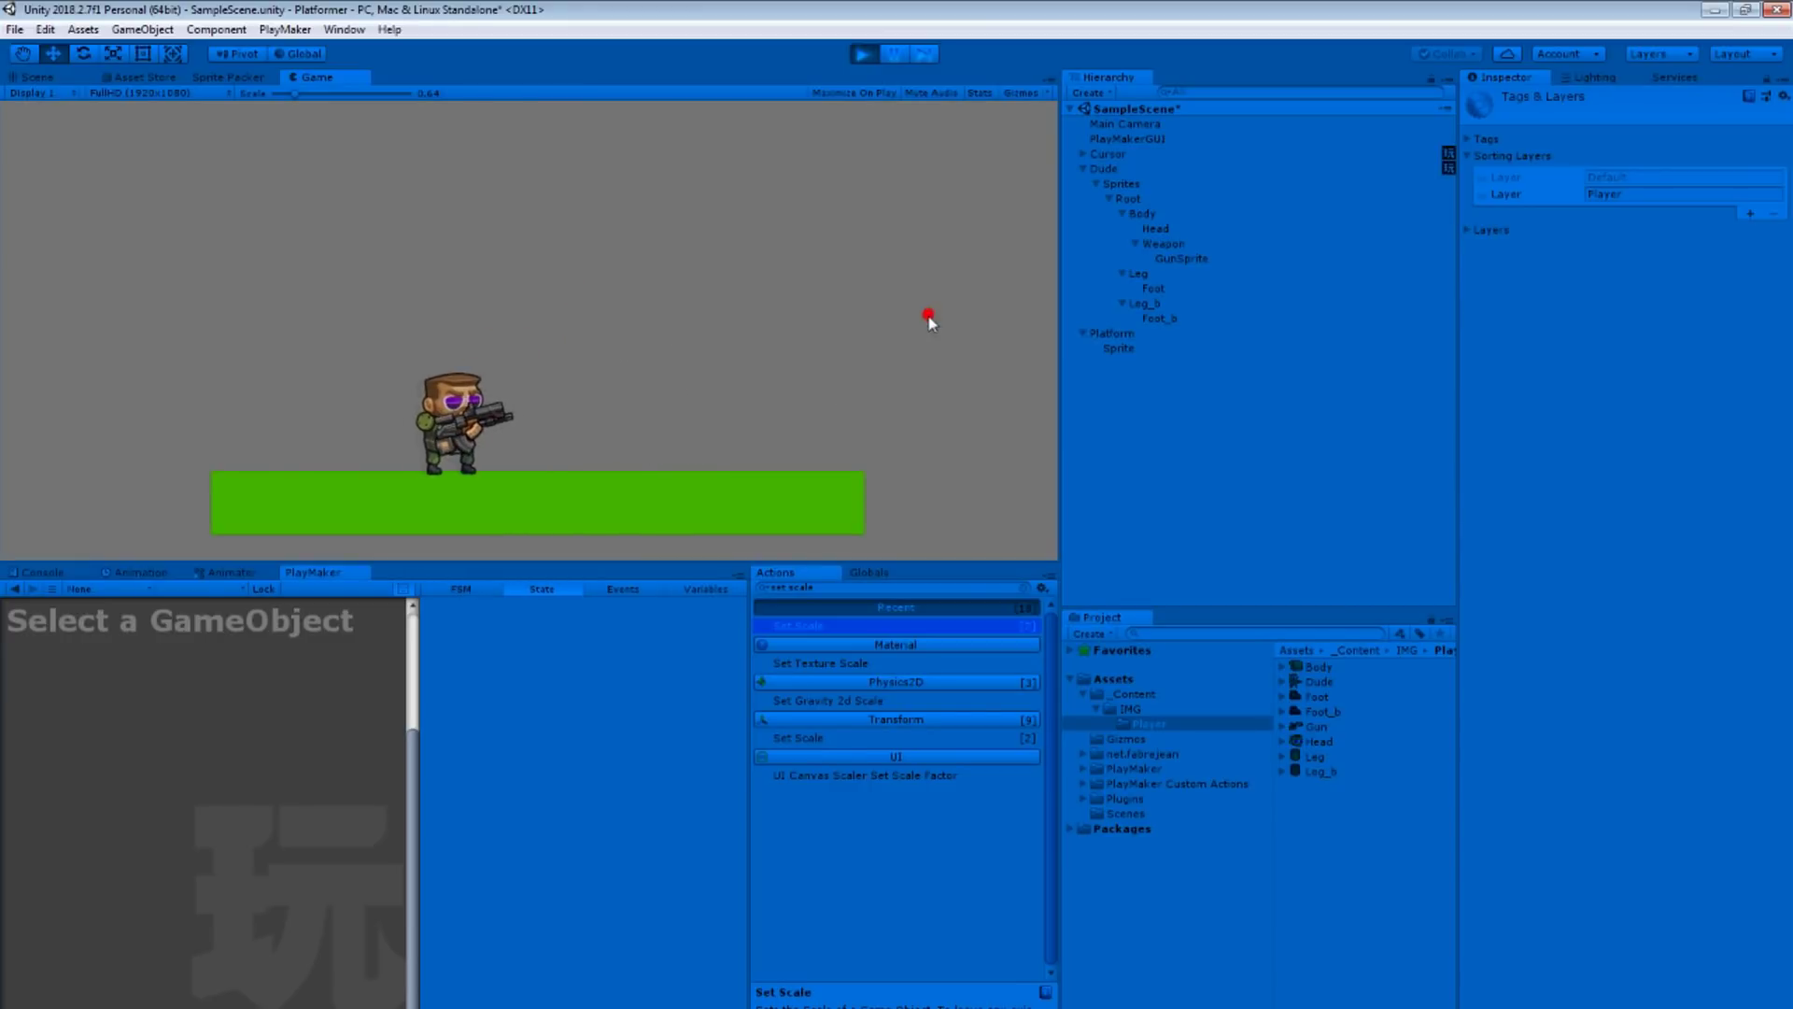
# Step: Stop the test and add a second Look At 2d action targeting the Head
pyautogui.click(865, 54)
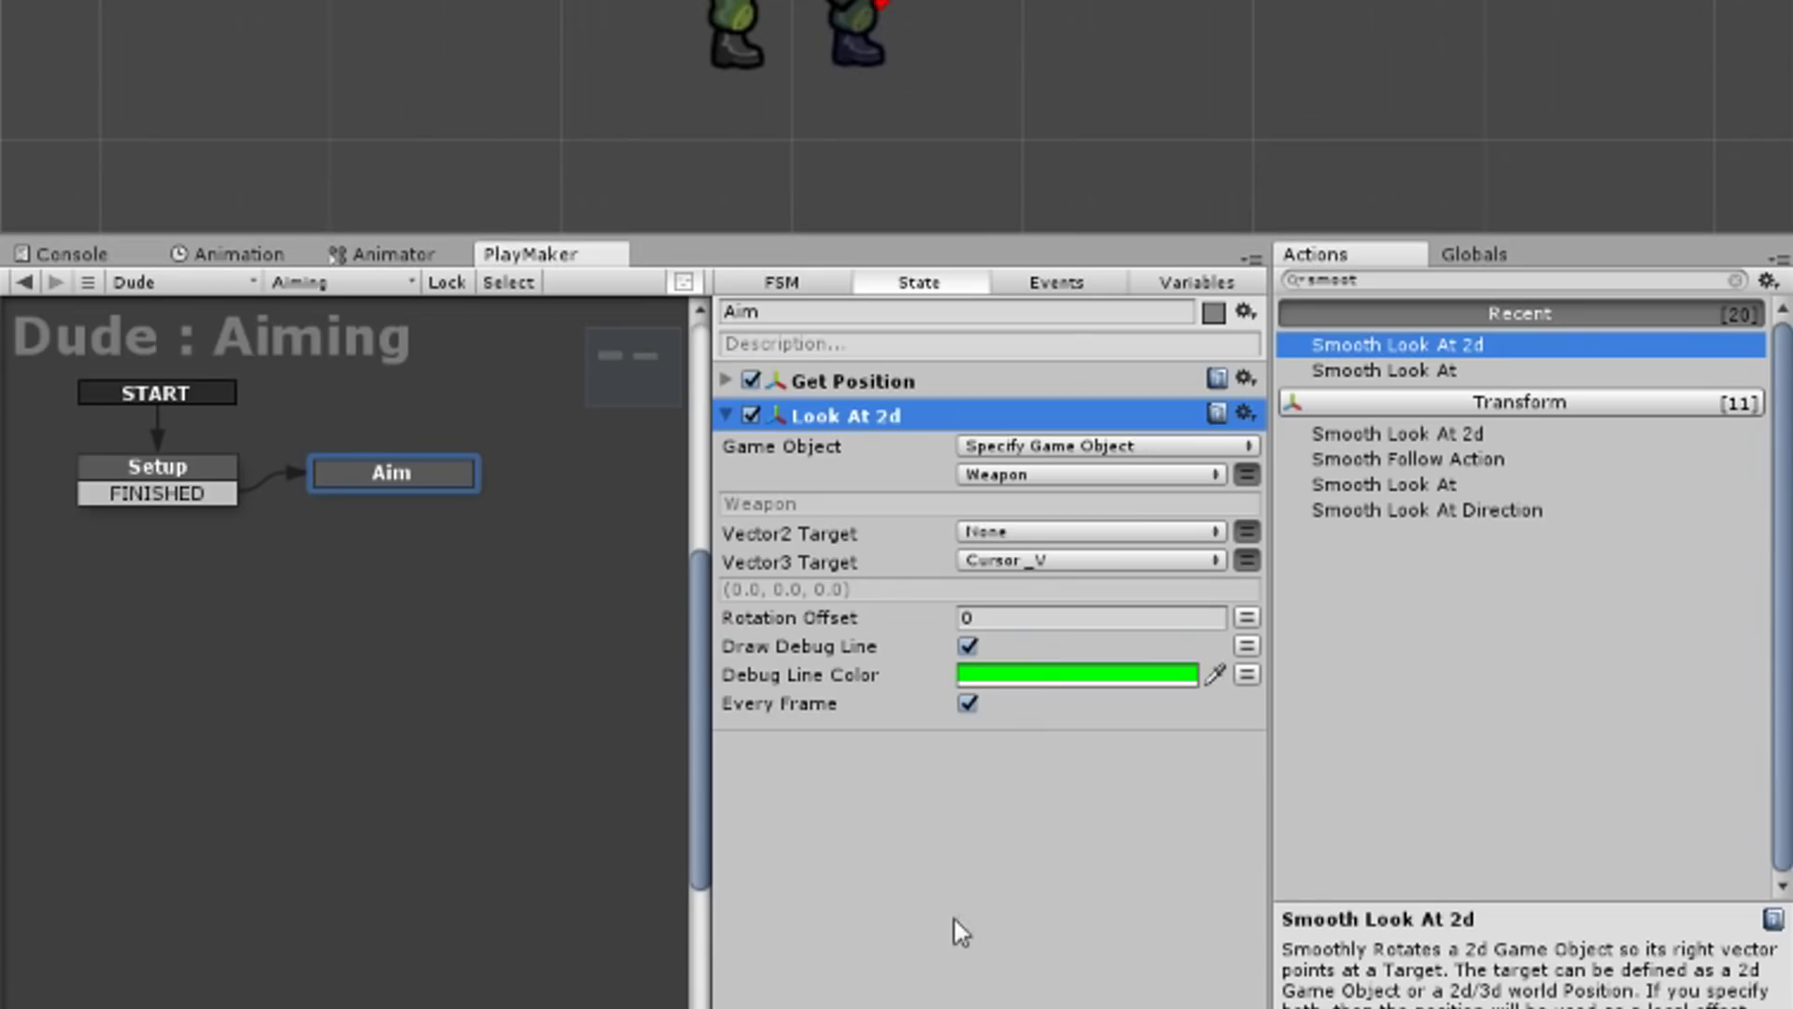
pyautogui.hotkey('ctrl', 'v')
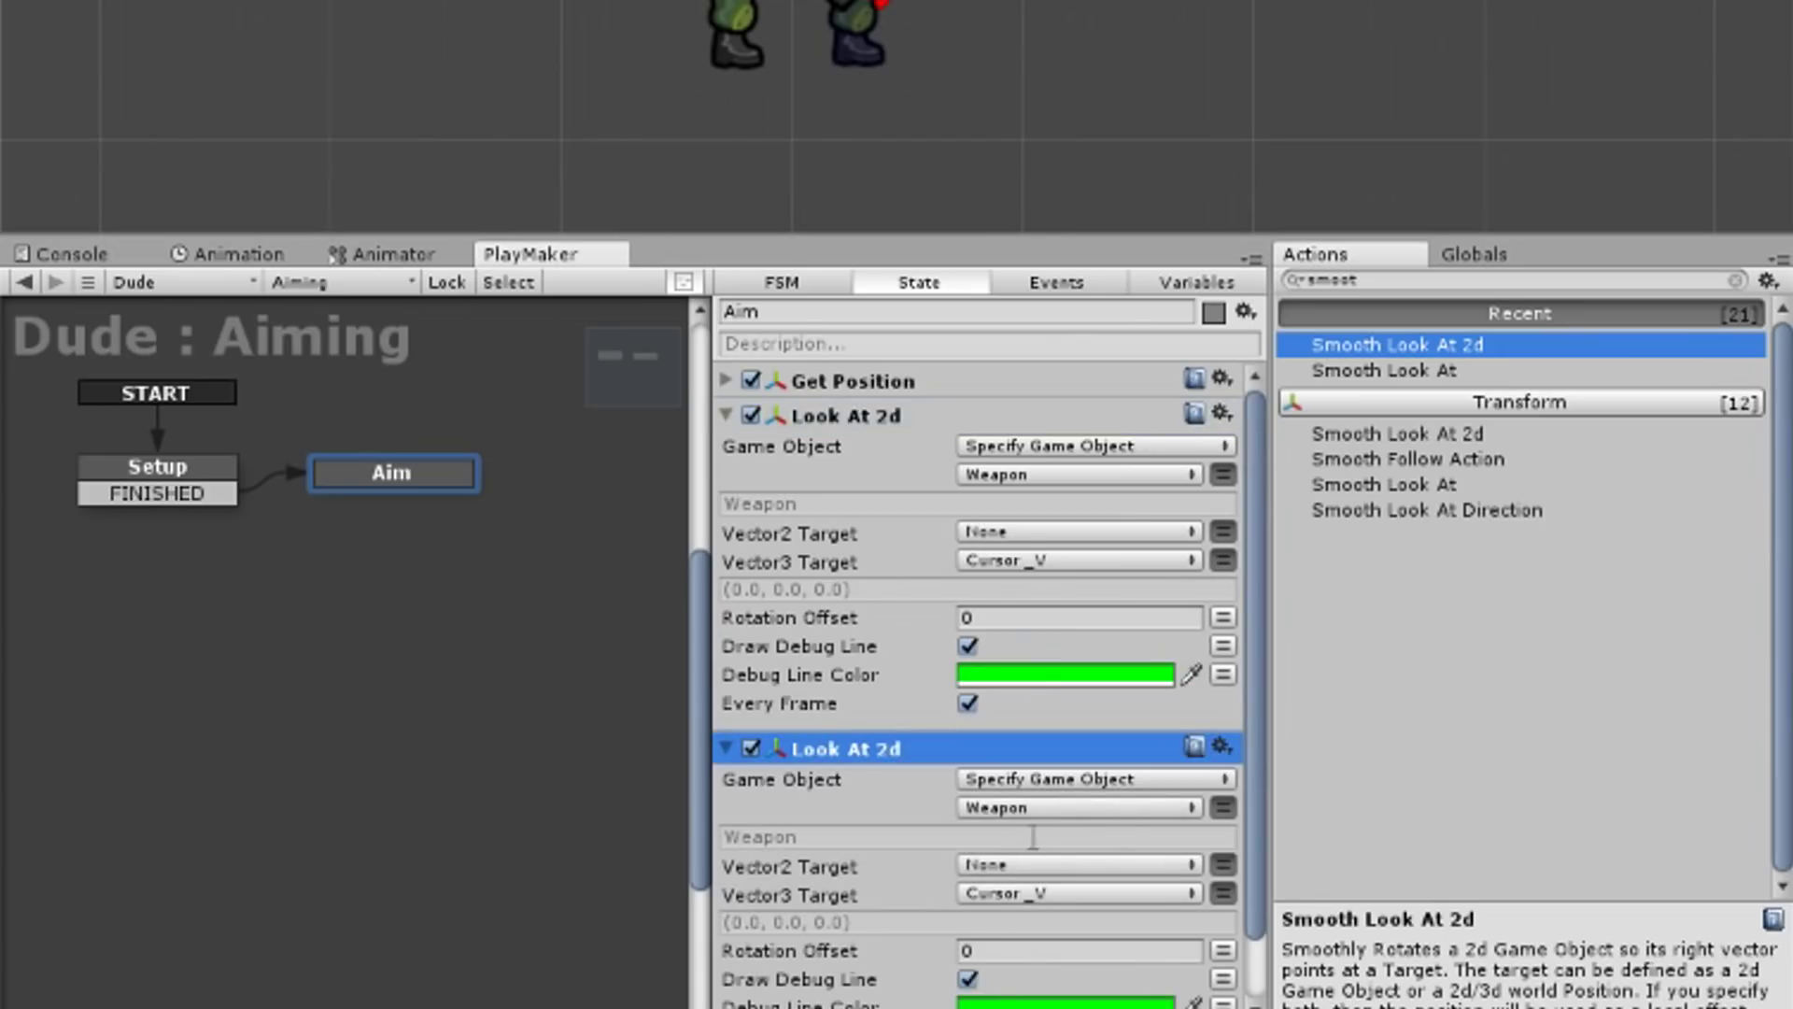
pyautogui.click(1065, 808)
pyautogui.click(1055, 878)
pyautogui.scroll(-2, 1157, 911)
# Step: Duplicate Set Scale in the left state and point it at a new Head variable
pyautogui.hotkey('ctrl', 'v')
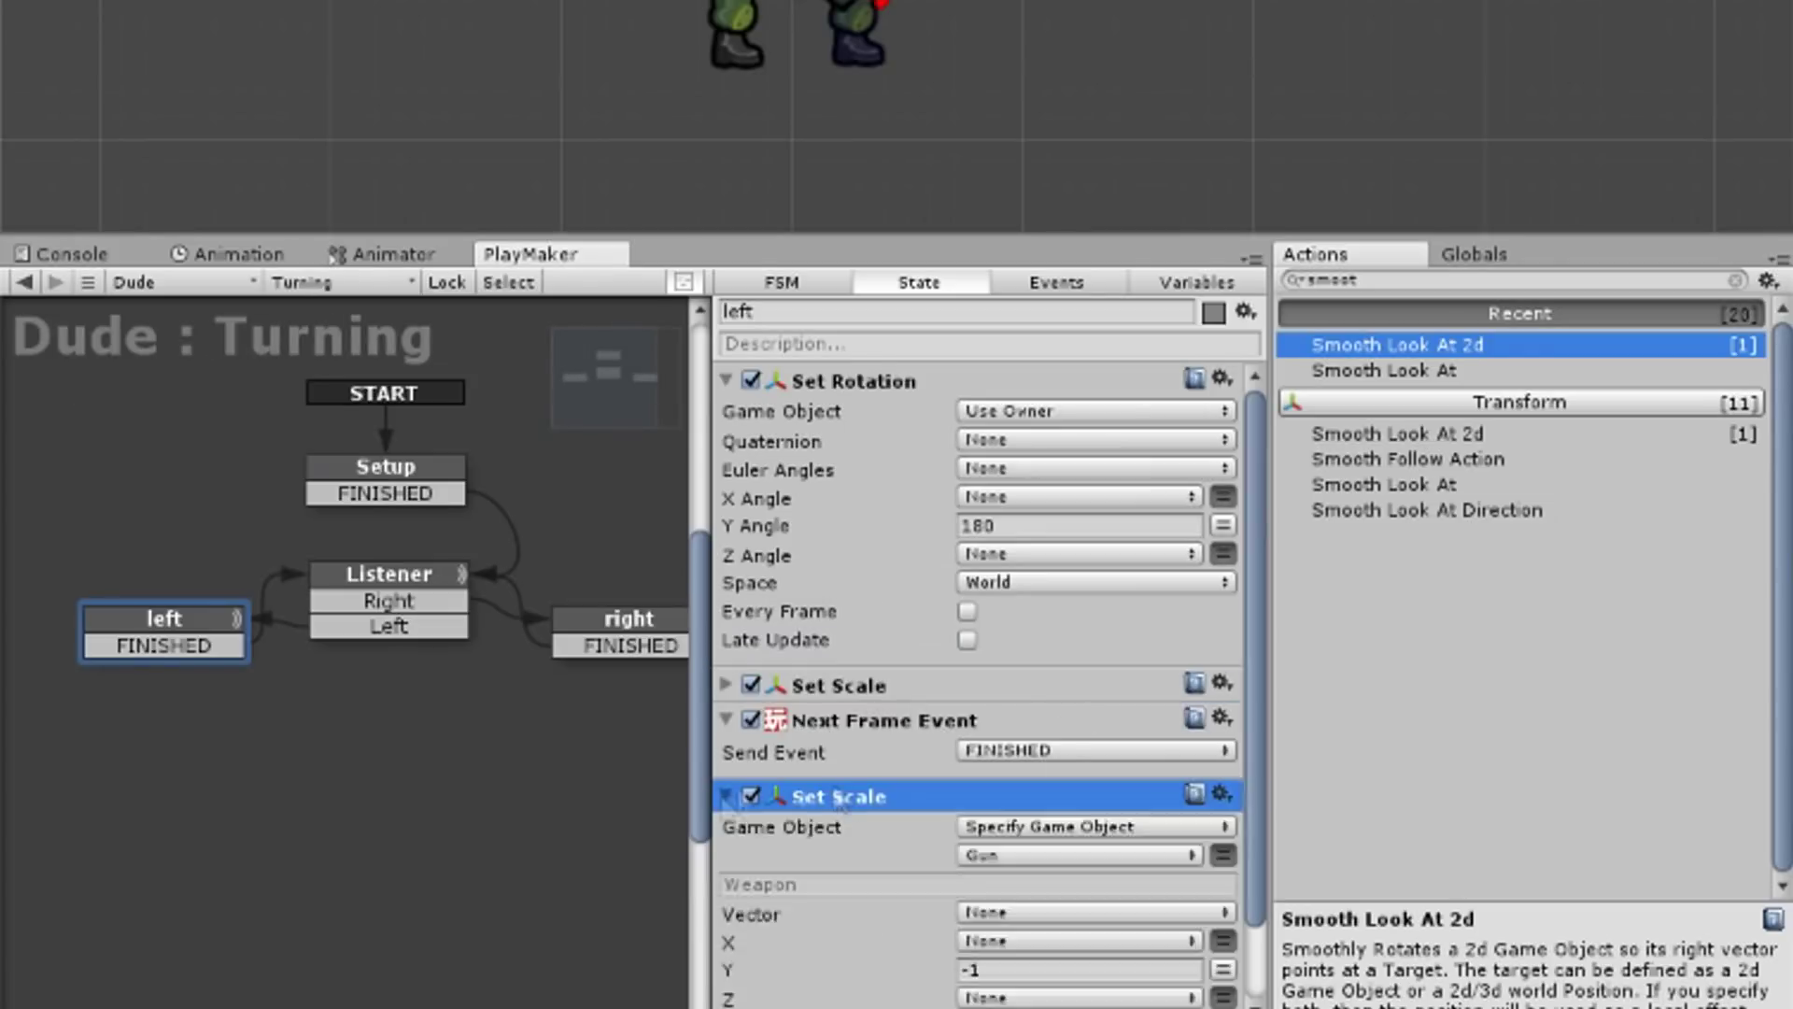
pyautogui.click(1111, 779)
pyautogui.click(1083, 925)
pyautogui.write('Head')
pyautogui.click(1133, 882)
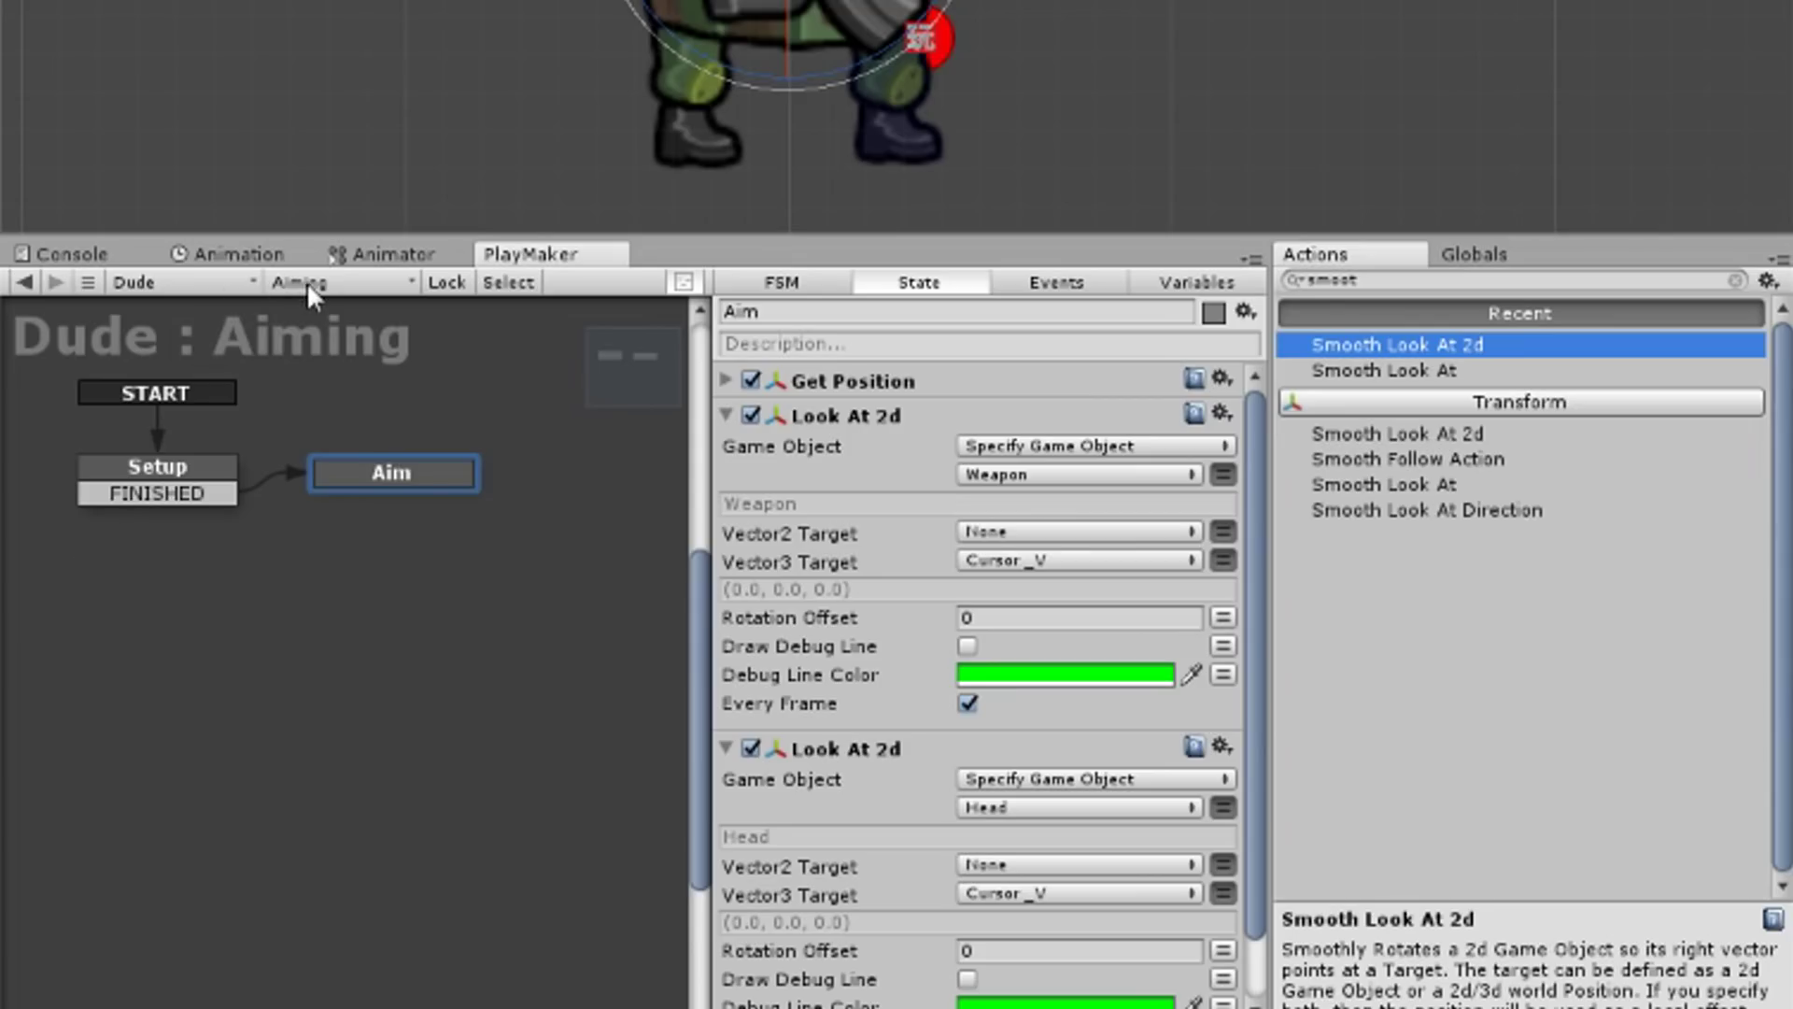
pyautogui.click(150, 565)
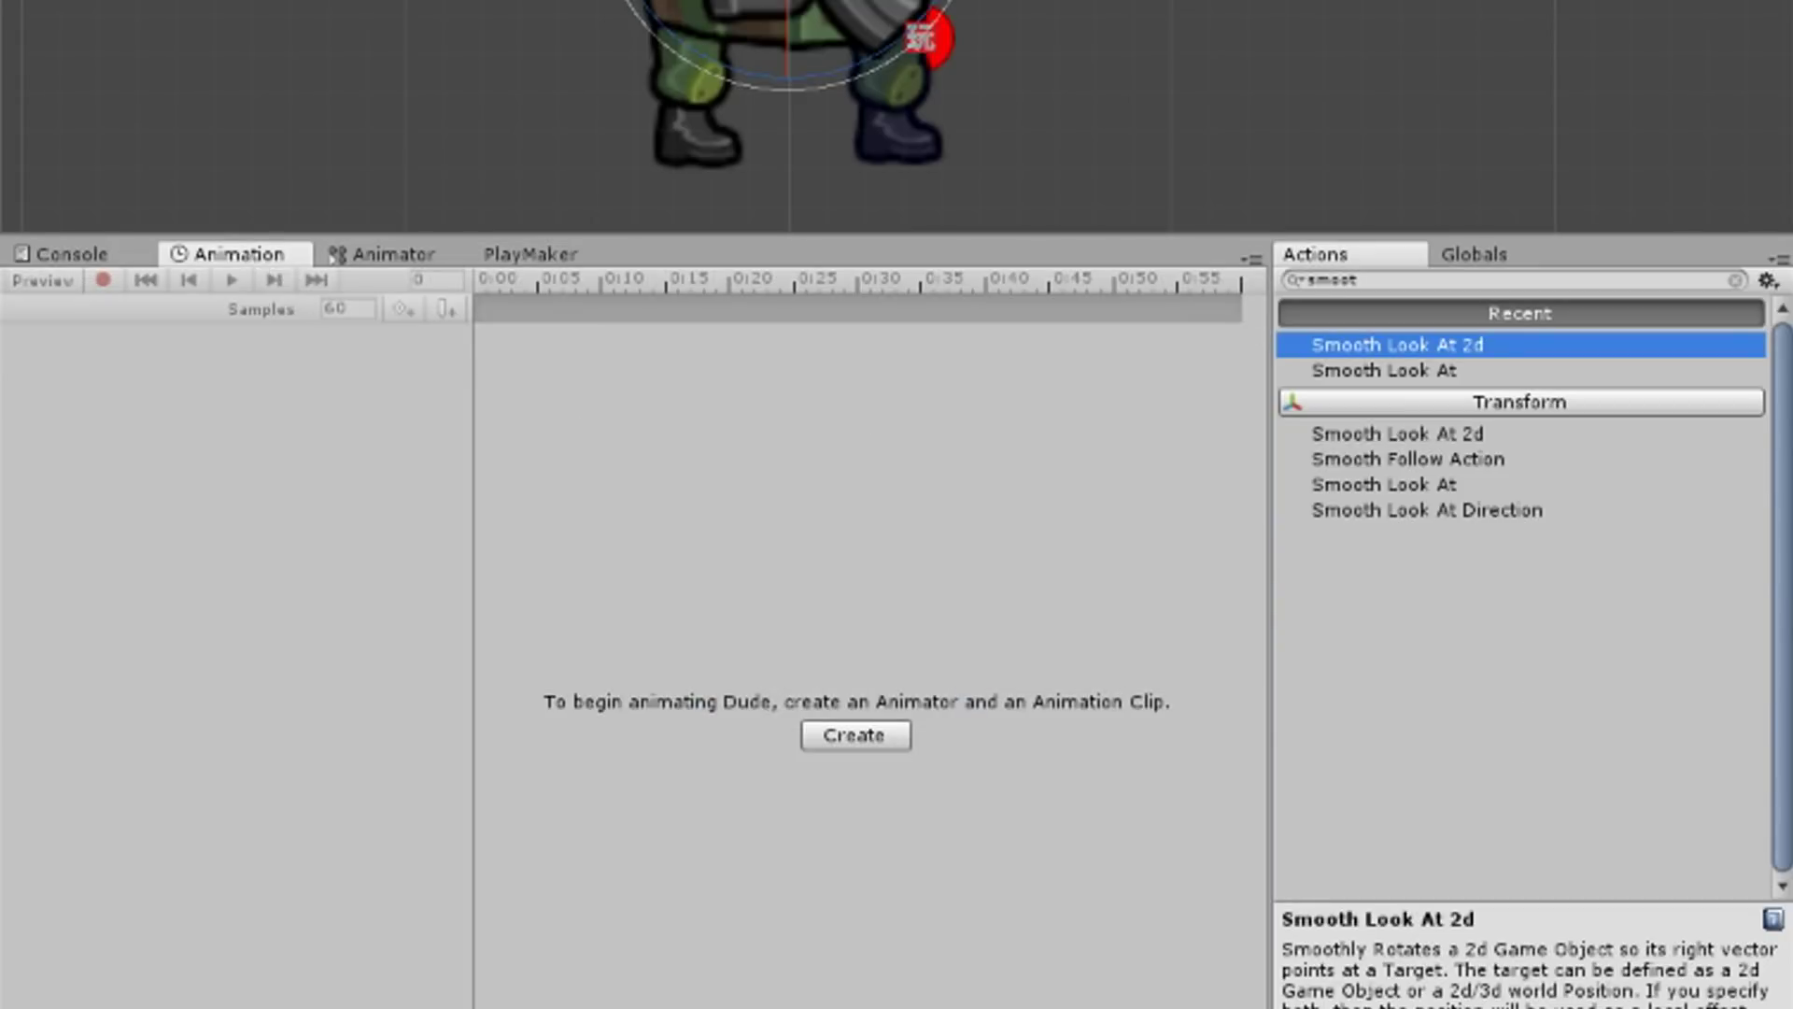
# Step: Create an idle clip saved in new _Content/Animation/Player folders
pyautogui.click(872, 736)
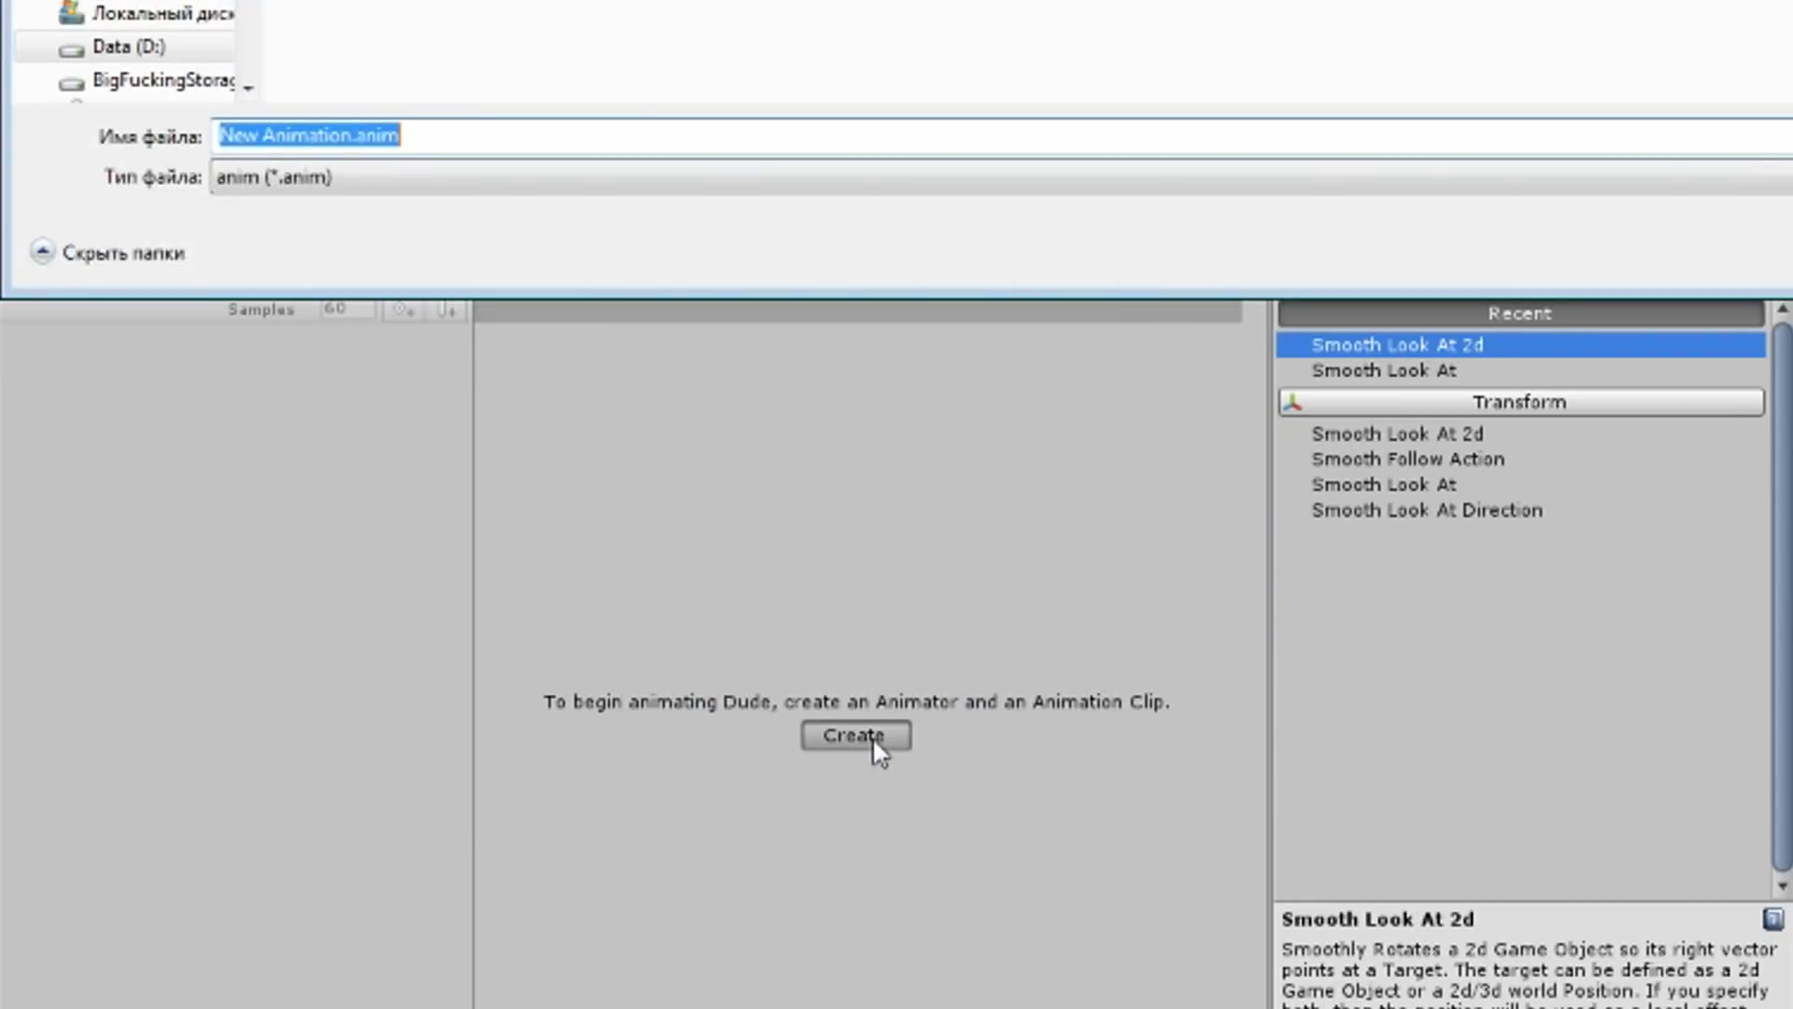
pyautogui.click(676, 81)
pyautogui.click(164, 113)
pyautogui.write('Animatio')
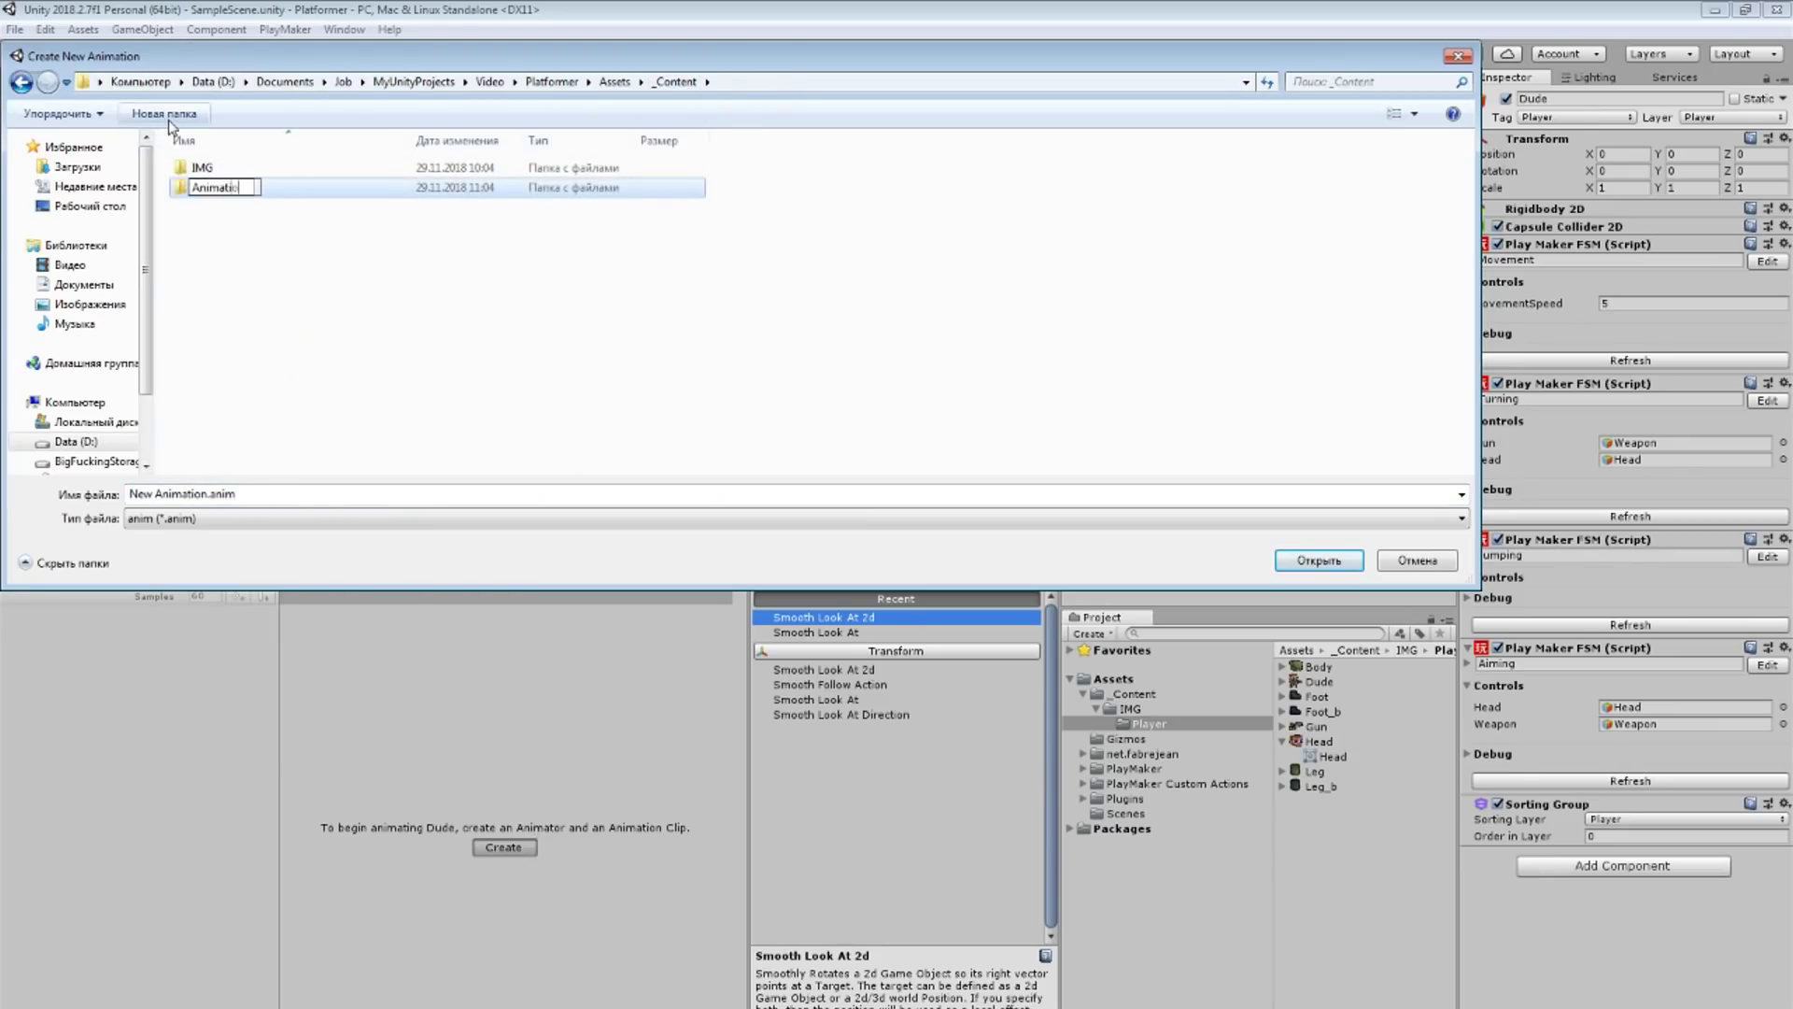
pyautogui.write('n')
pyautogui.press('Return')
pyautogui.press('Return')
pyautogui.click(169, 120)
pyautogui.write('ayer')
pyautogui.press('Return')
pyautogui.press('Return')
pyautogui.click(257, 490)
pyautogui.write('idle')
pyautogui.press('Return')
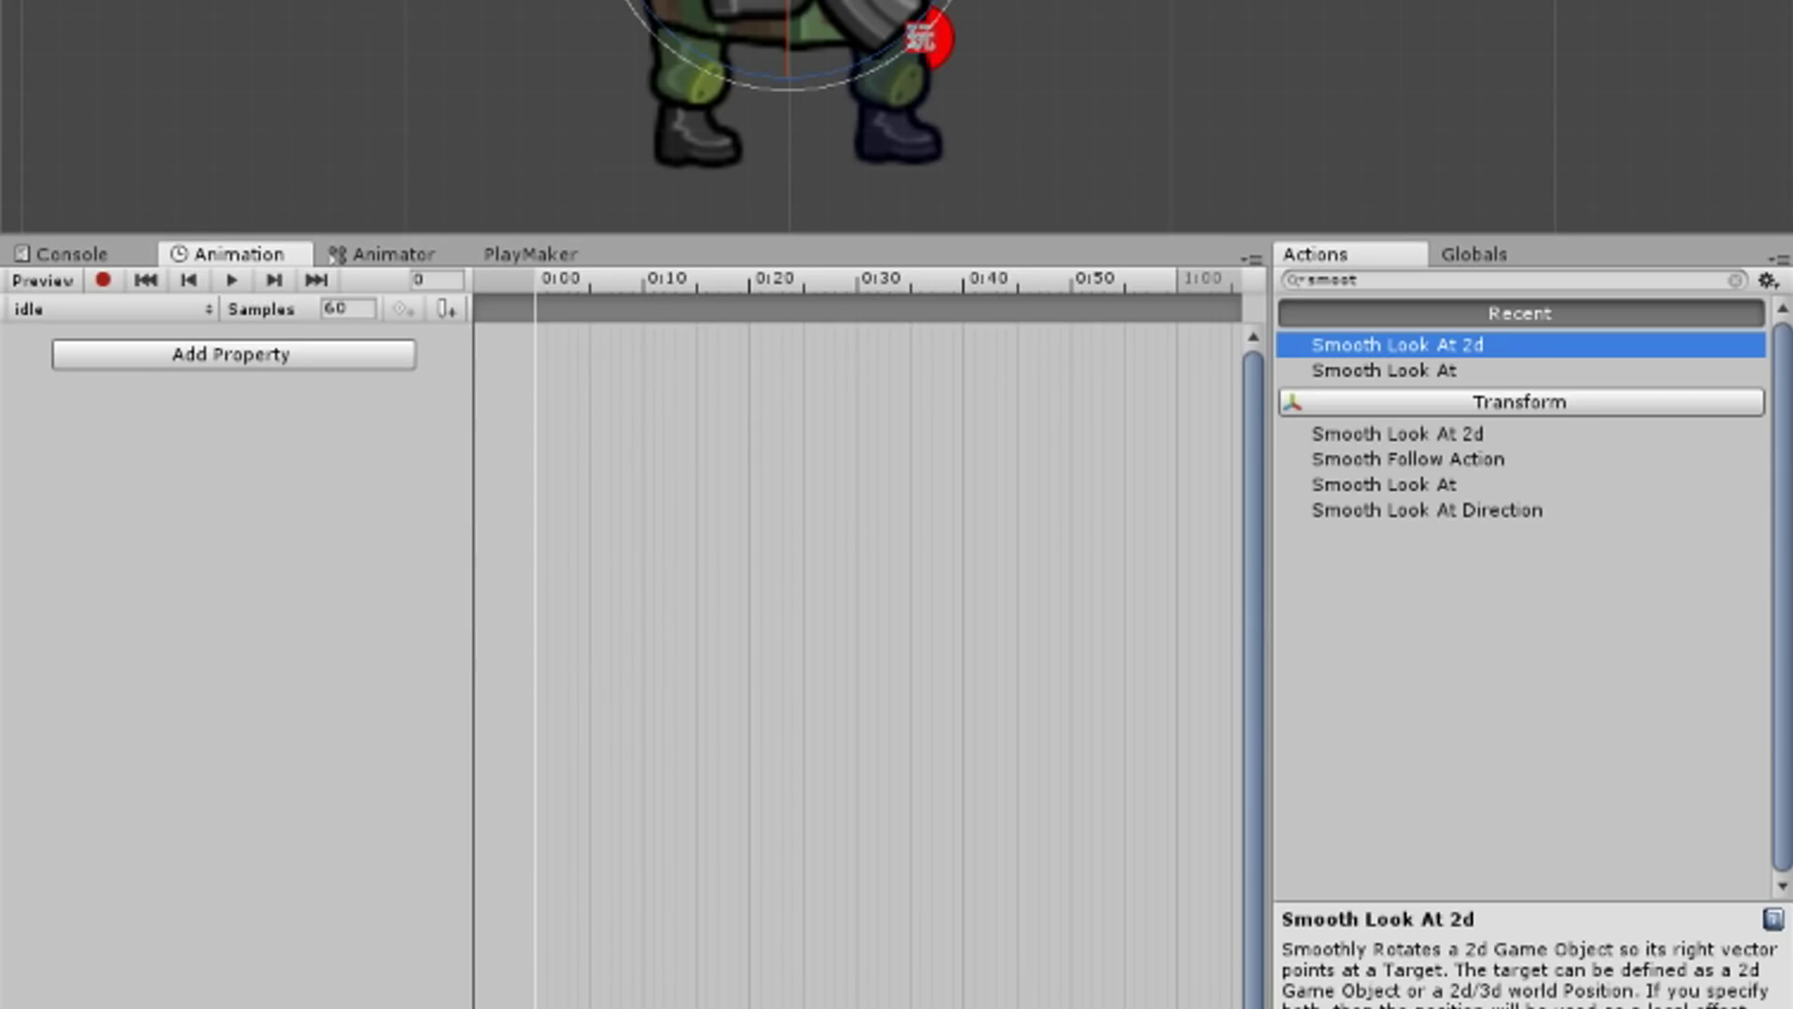
# Step: Record Body position keys at 0:00, lowered at 1:00, and at 2:00, then preview and play-test
pyautogui.click(103, 280)
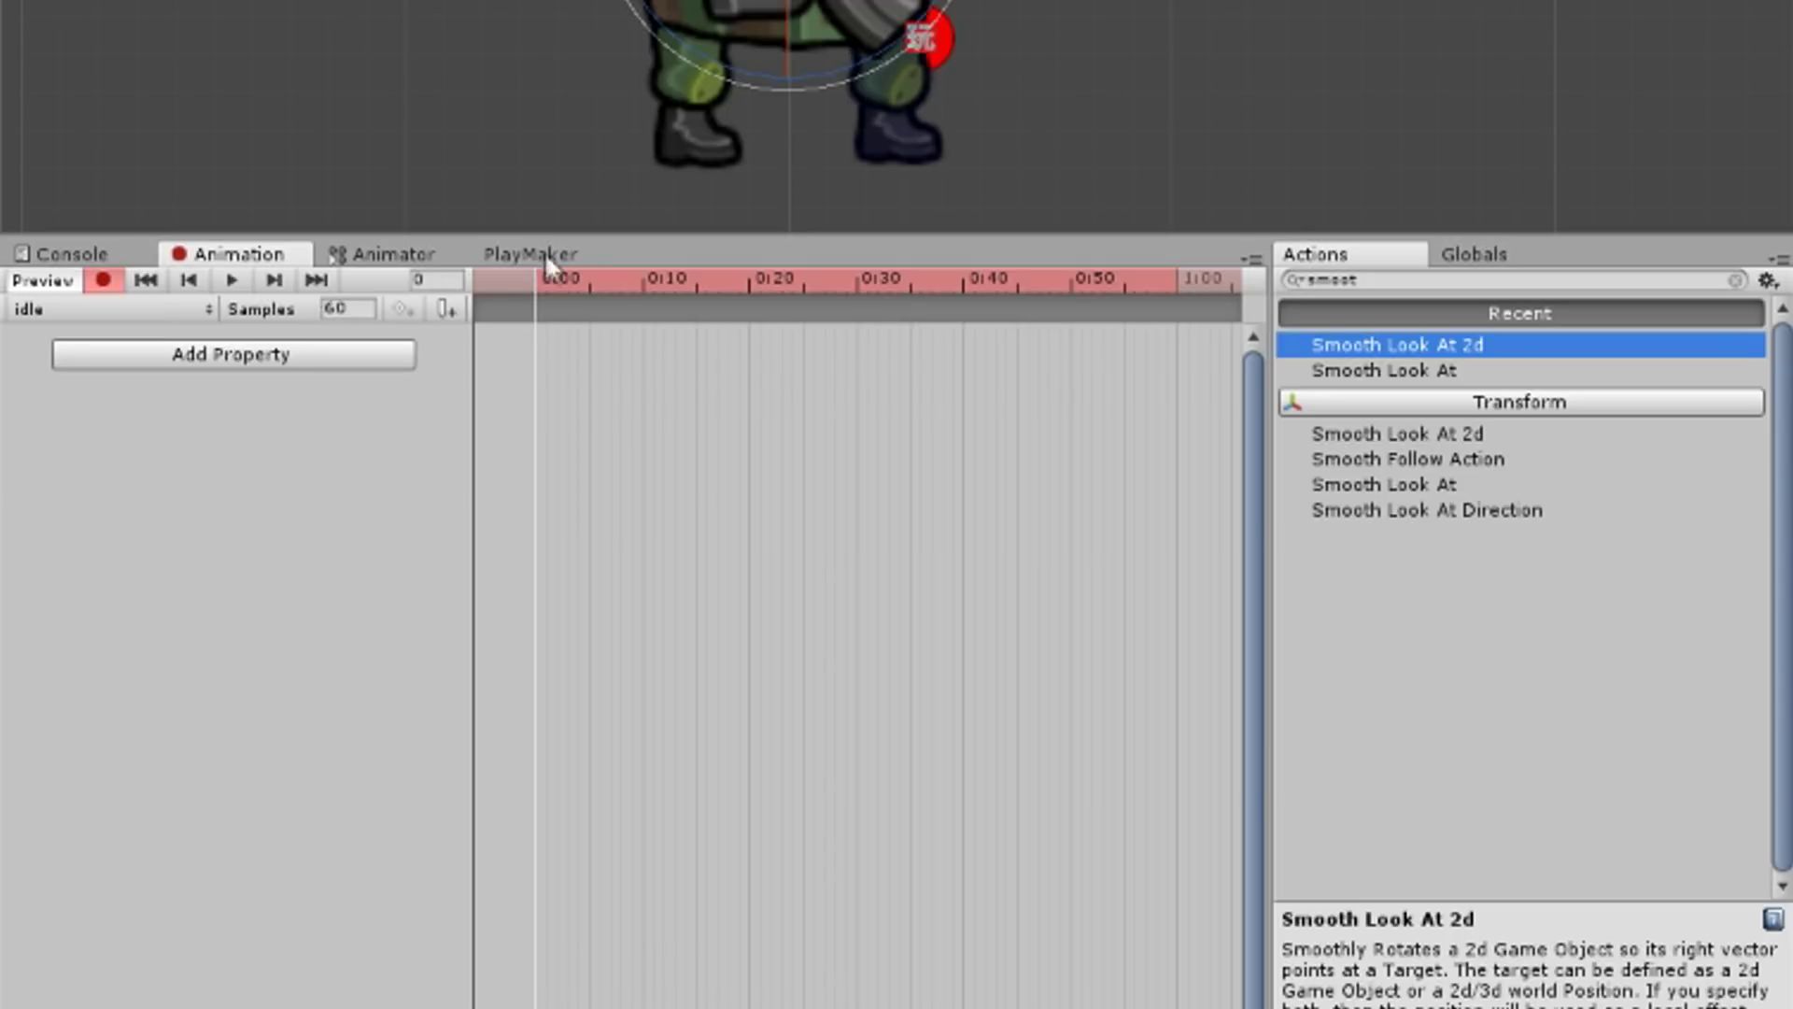
pyautogui.moveTo(596, 282); pyautogui.dragTo(1179, 287)
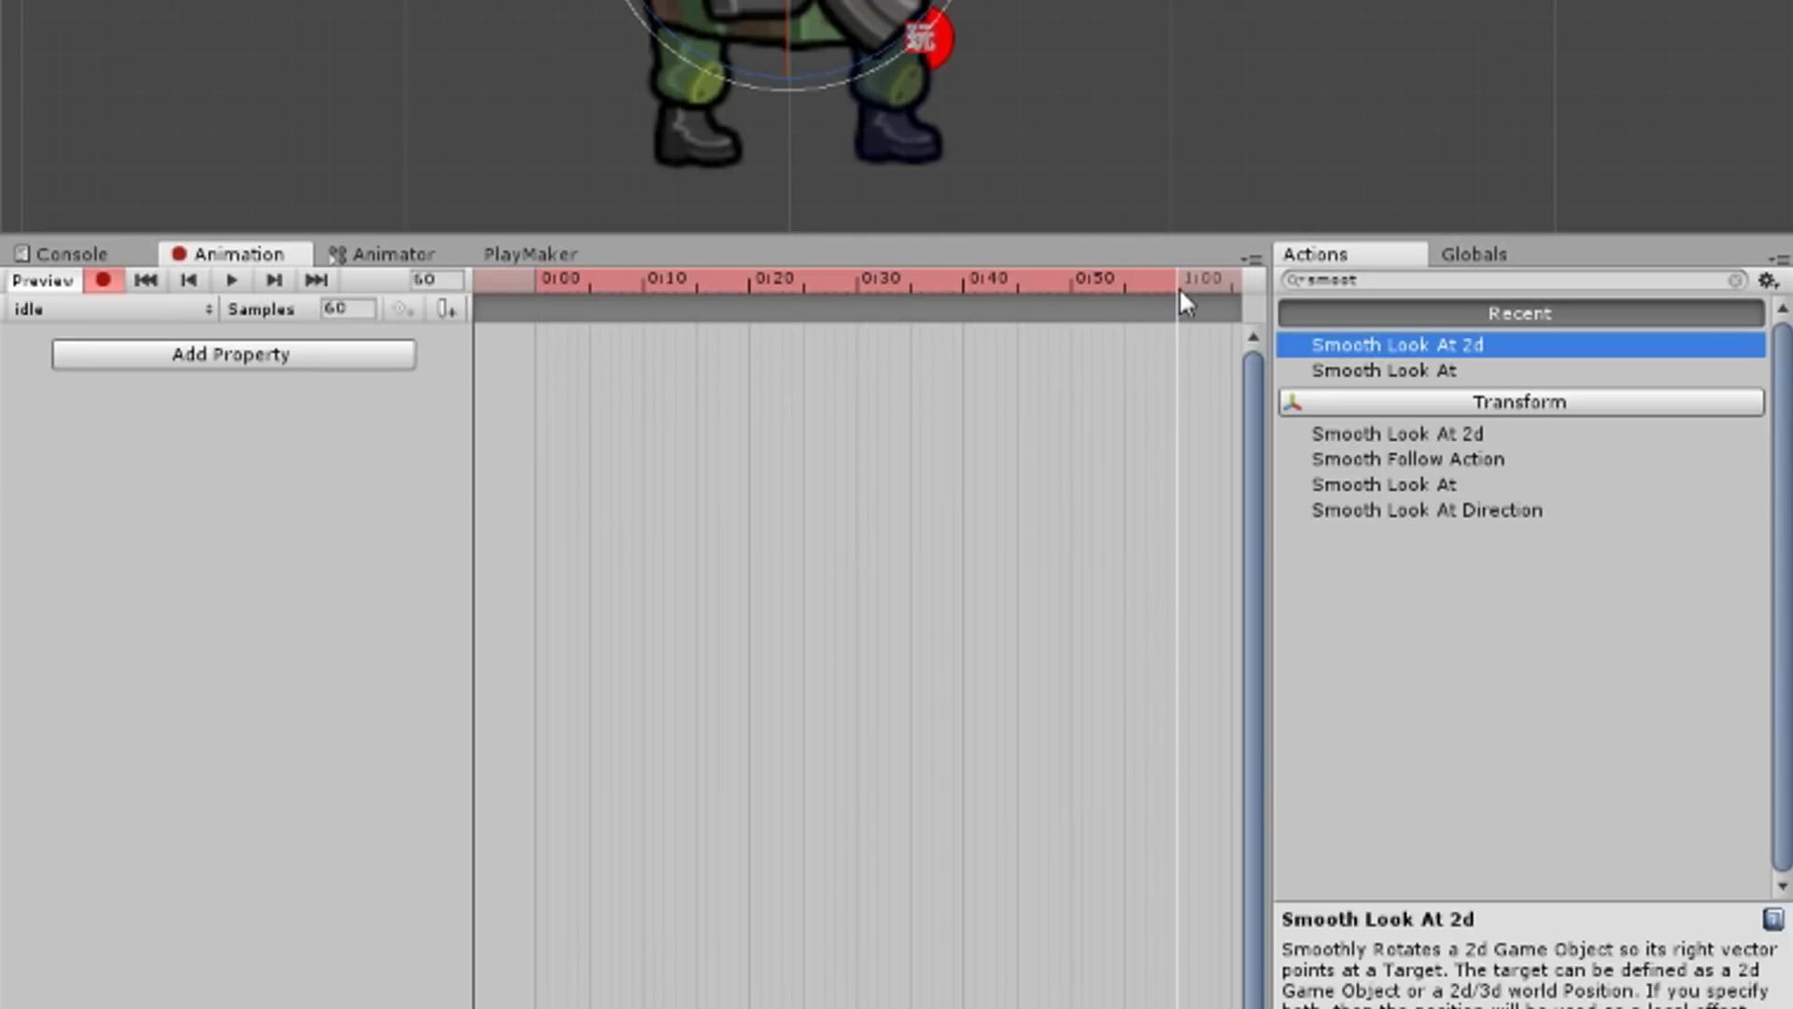
pyautogui.click(418, 326)
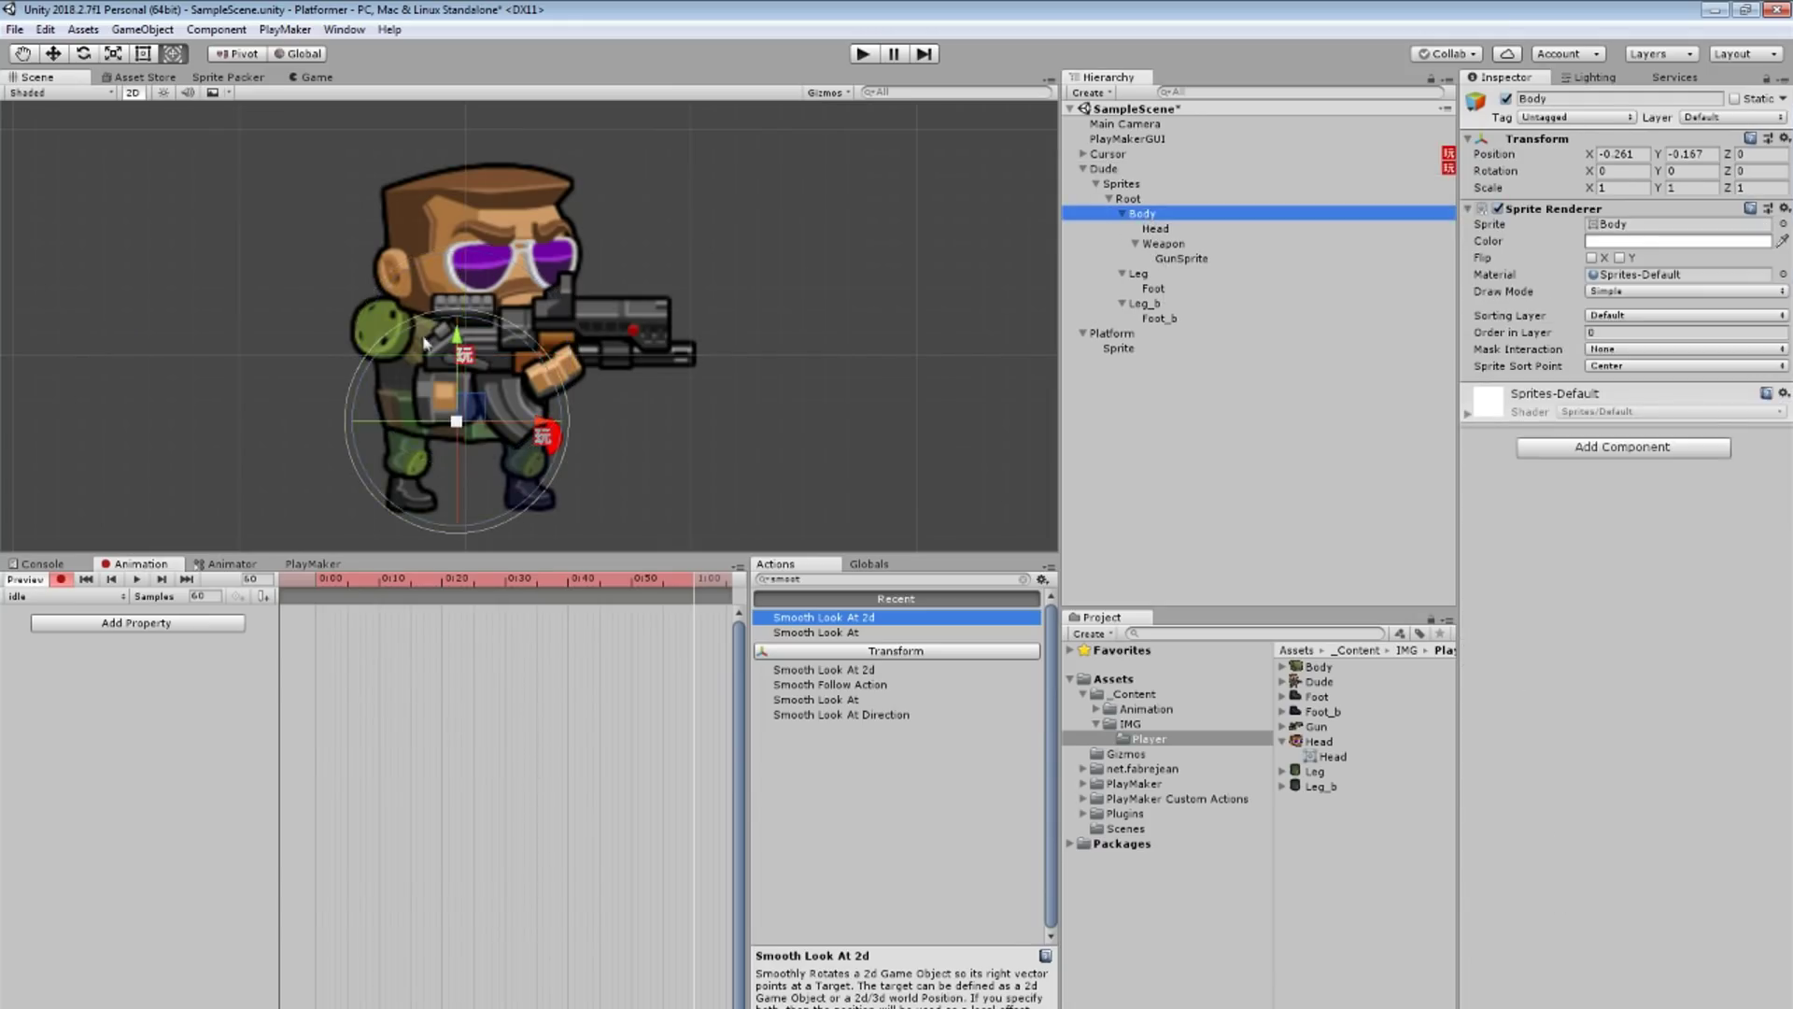
pyautogui.moveTo(458, 344); pyautogui.dragTo(463, 352)
pyautogui.press('space')
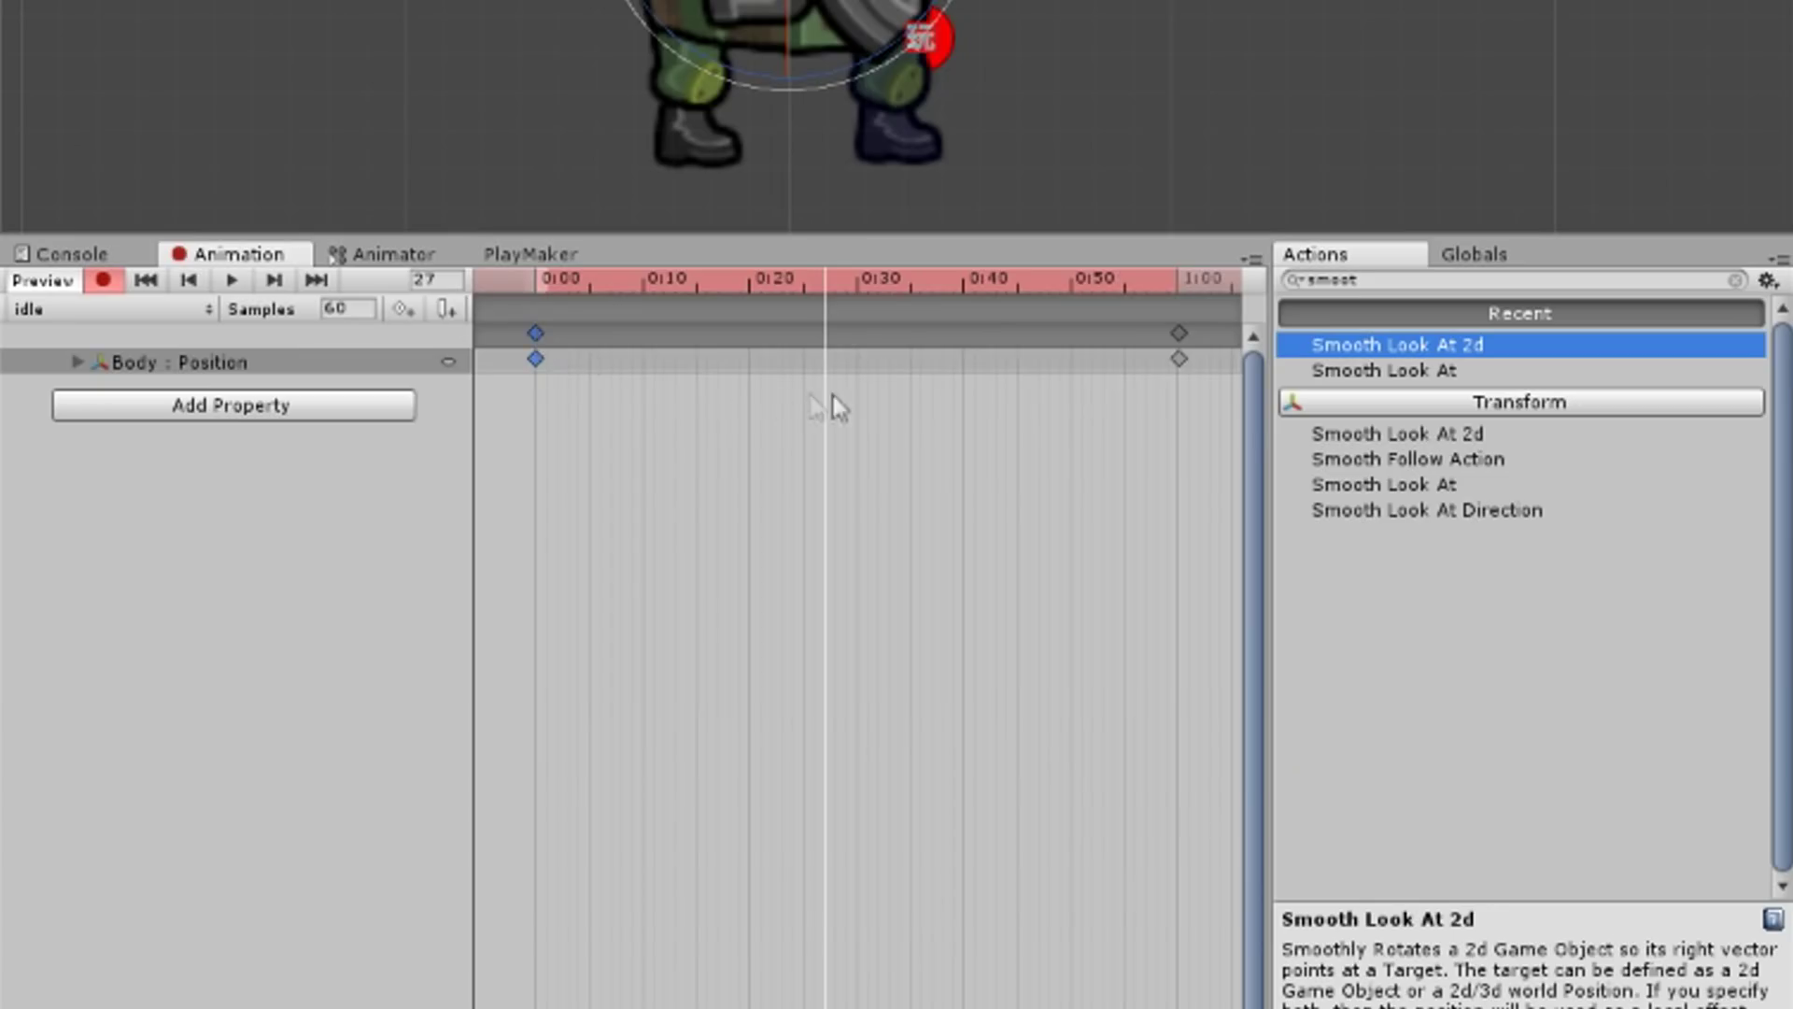
pyautogui.scroll(-5, 503, 672)
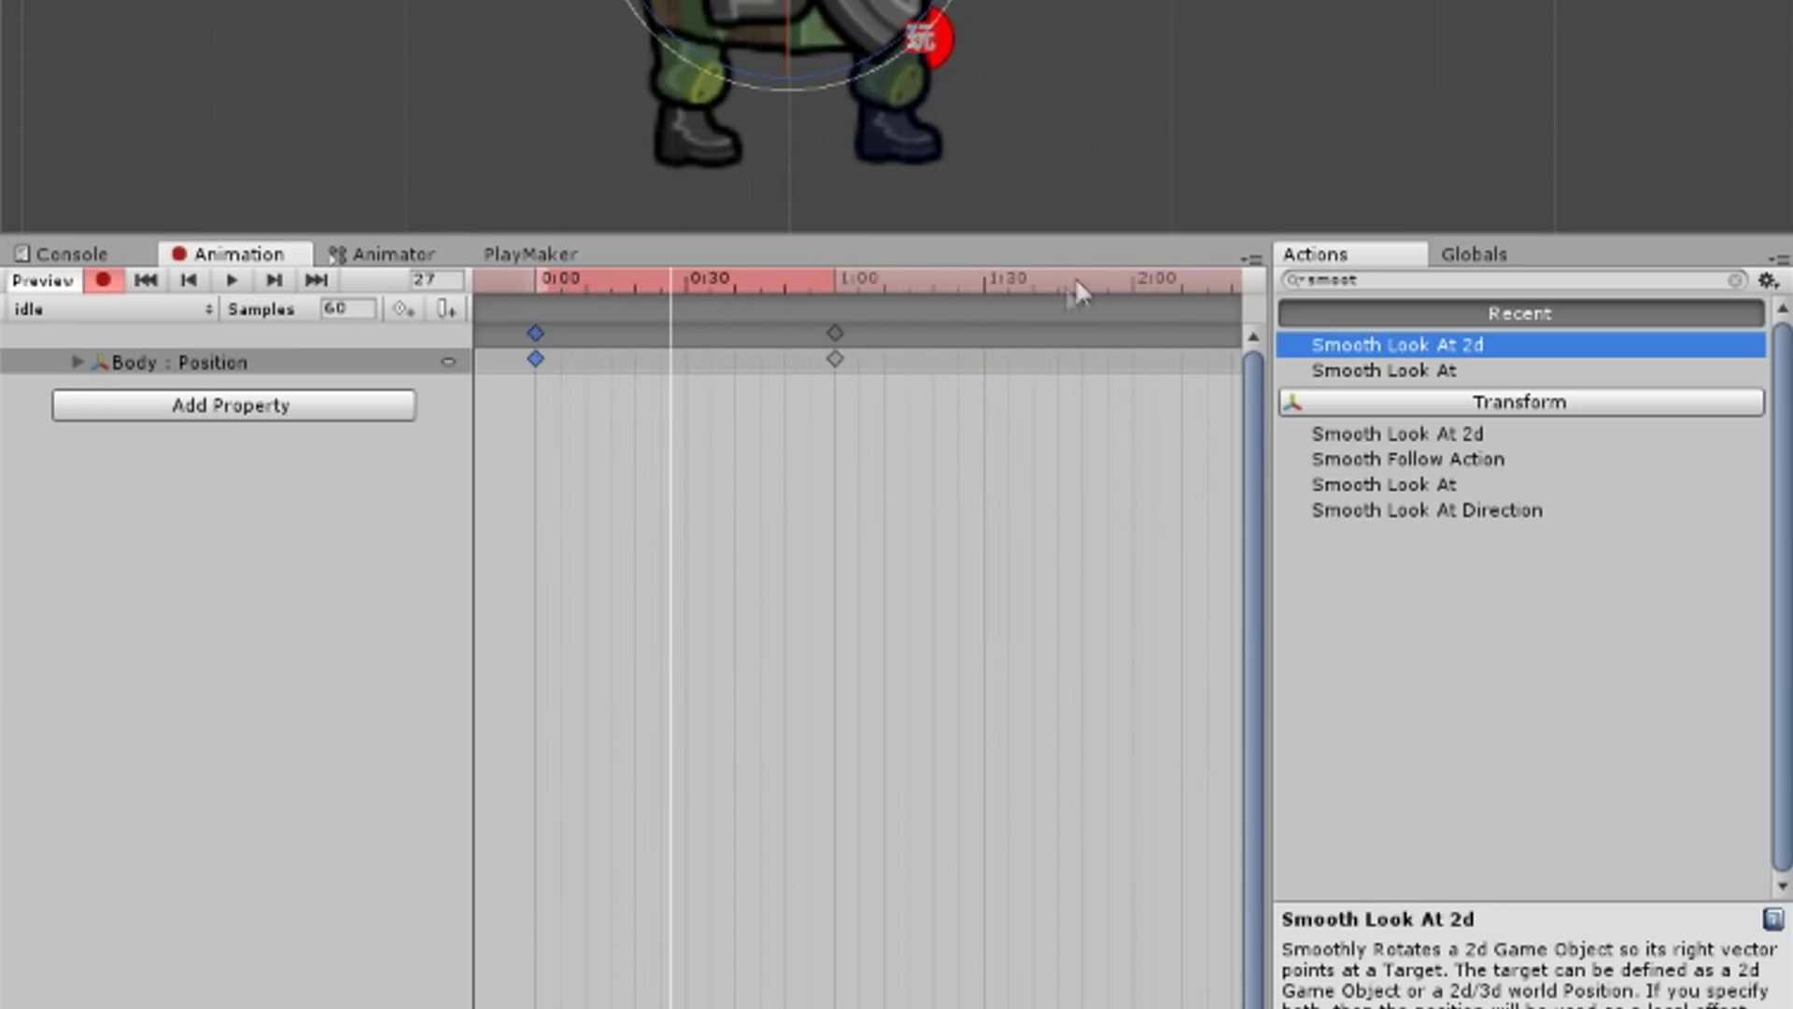
pyautogui.moveTo(1140, 280); pyautogui.dragTo(1132, 283)
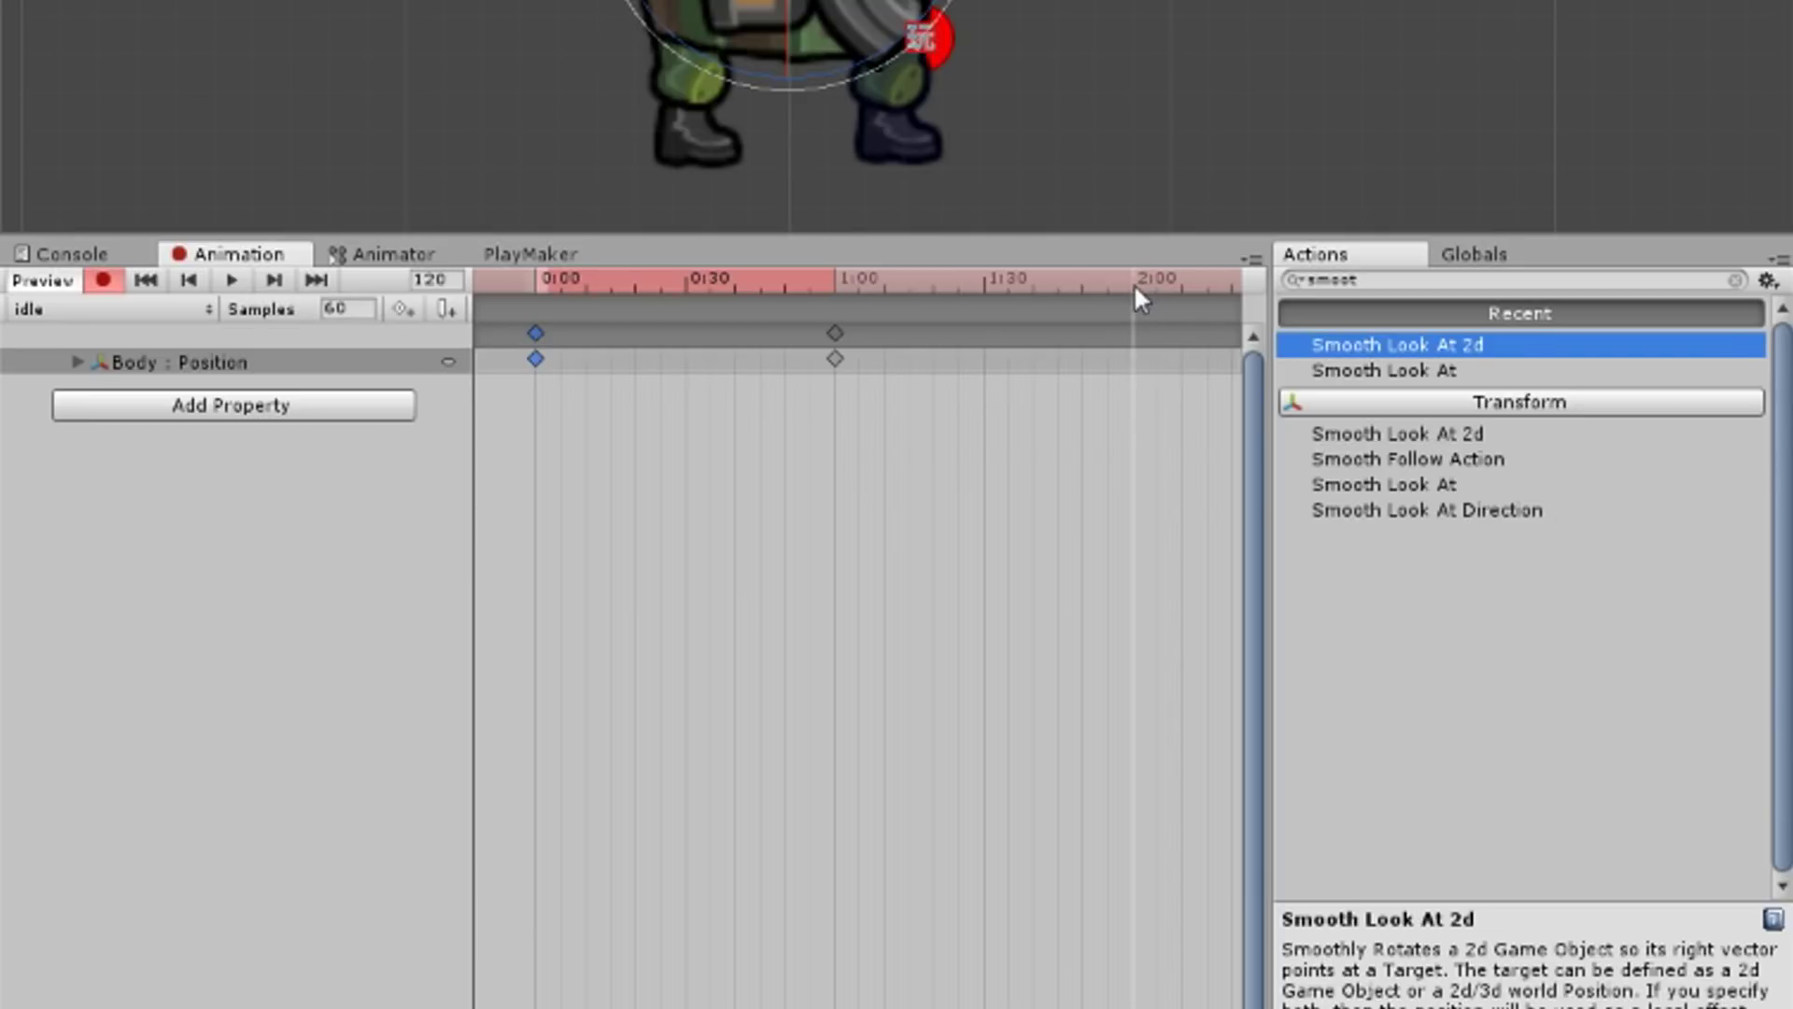
pyautogui.hotkey('ctrl', 'v')
pyautogui.doubleClick(188, 282)
pyautogui.click(227, 280)
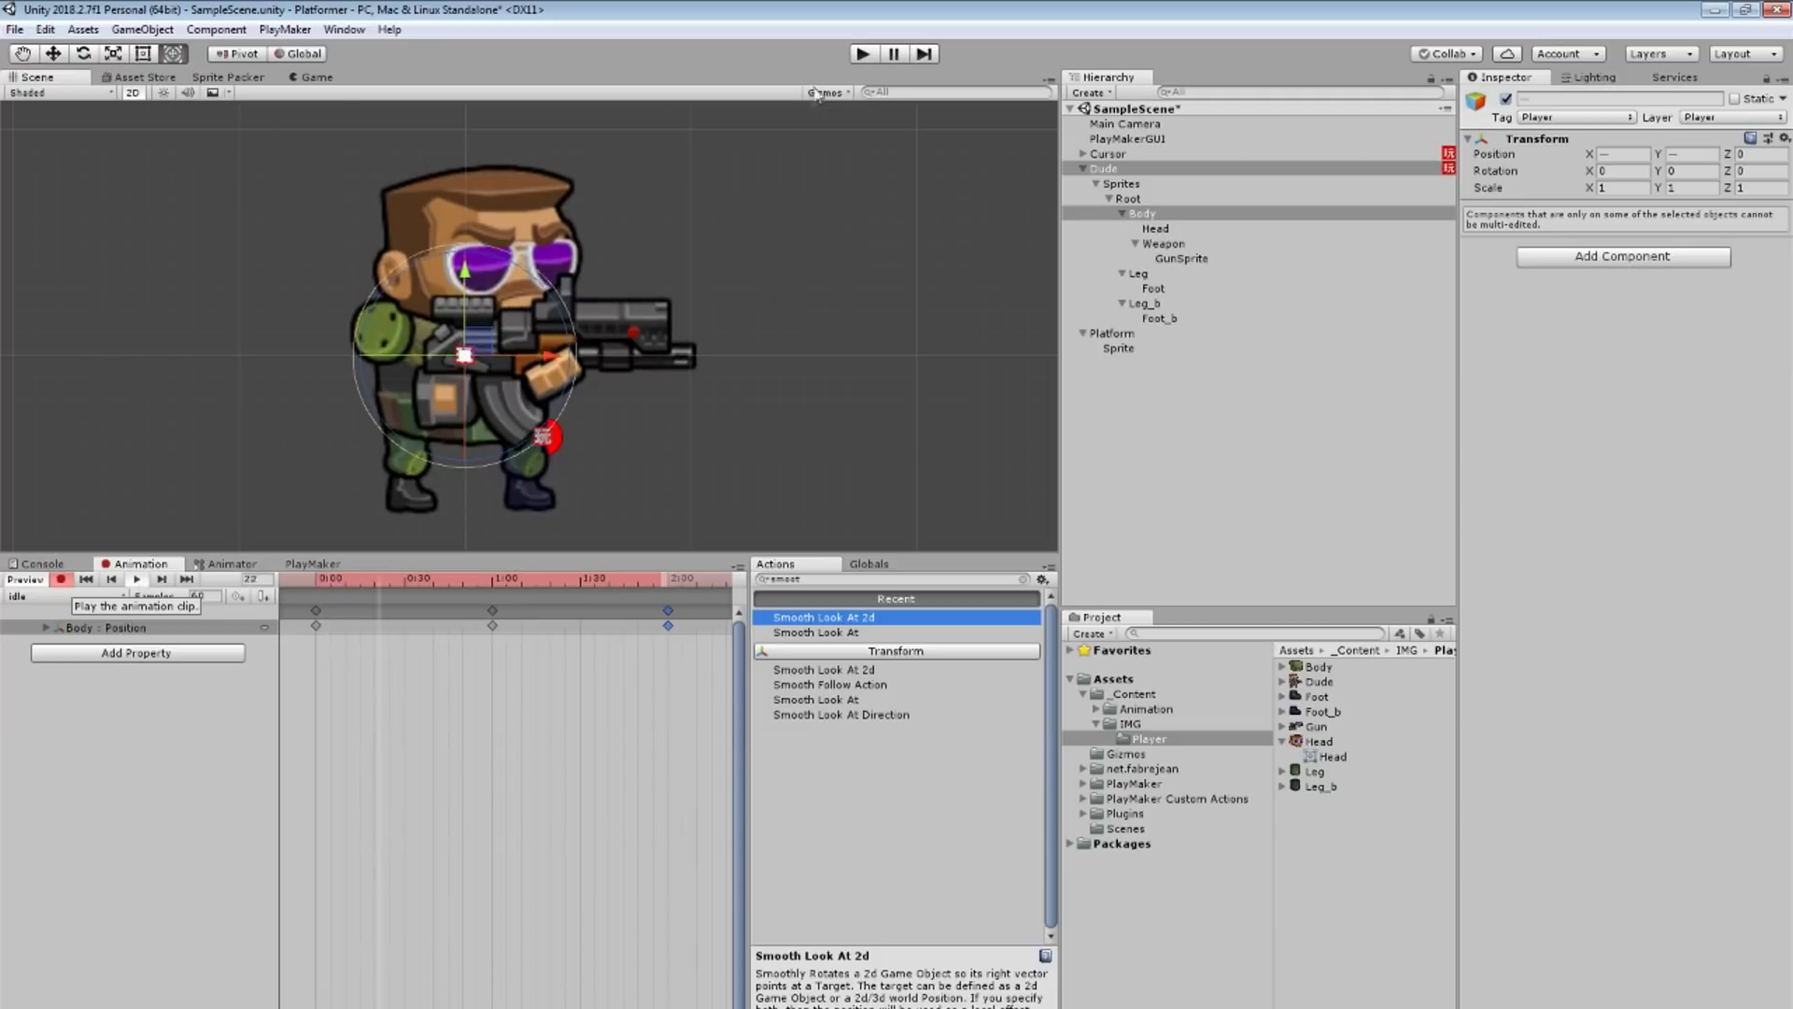
pyautogui.hotkey('ctrl', 'p')
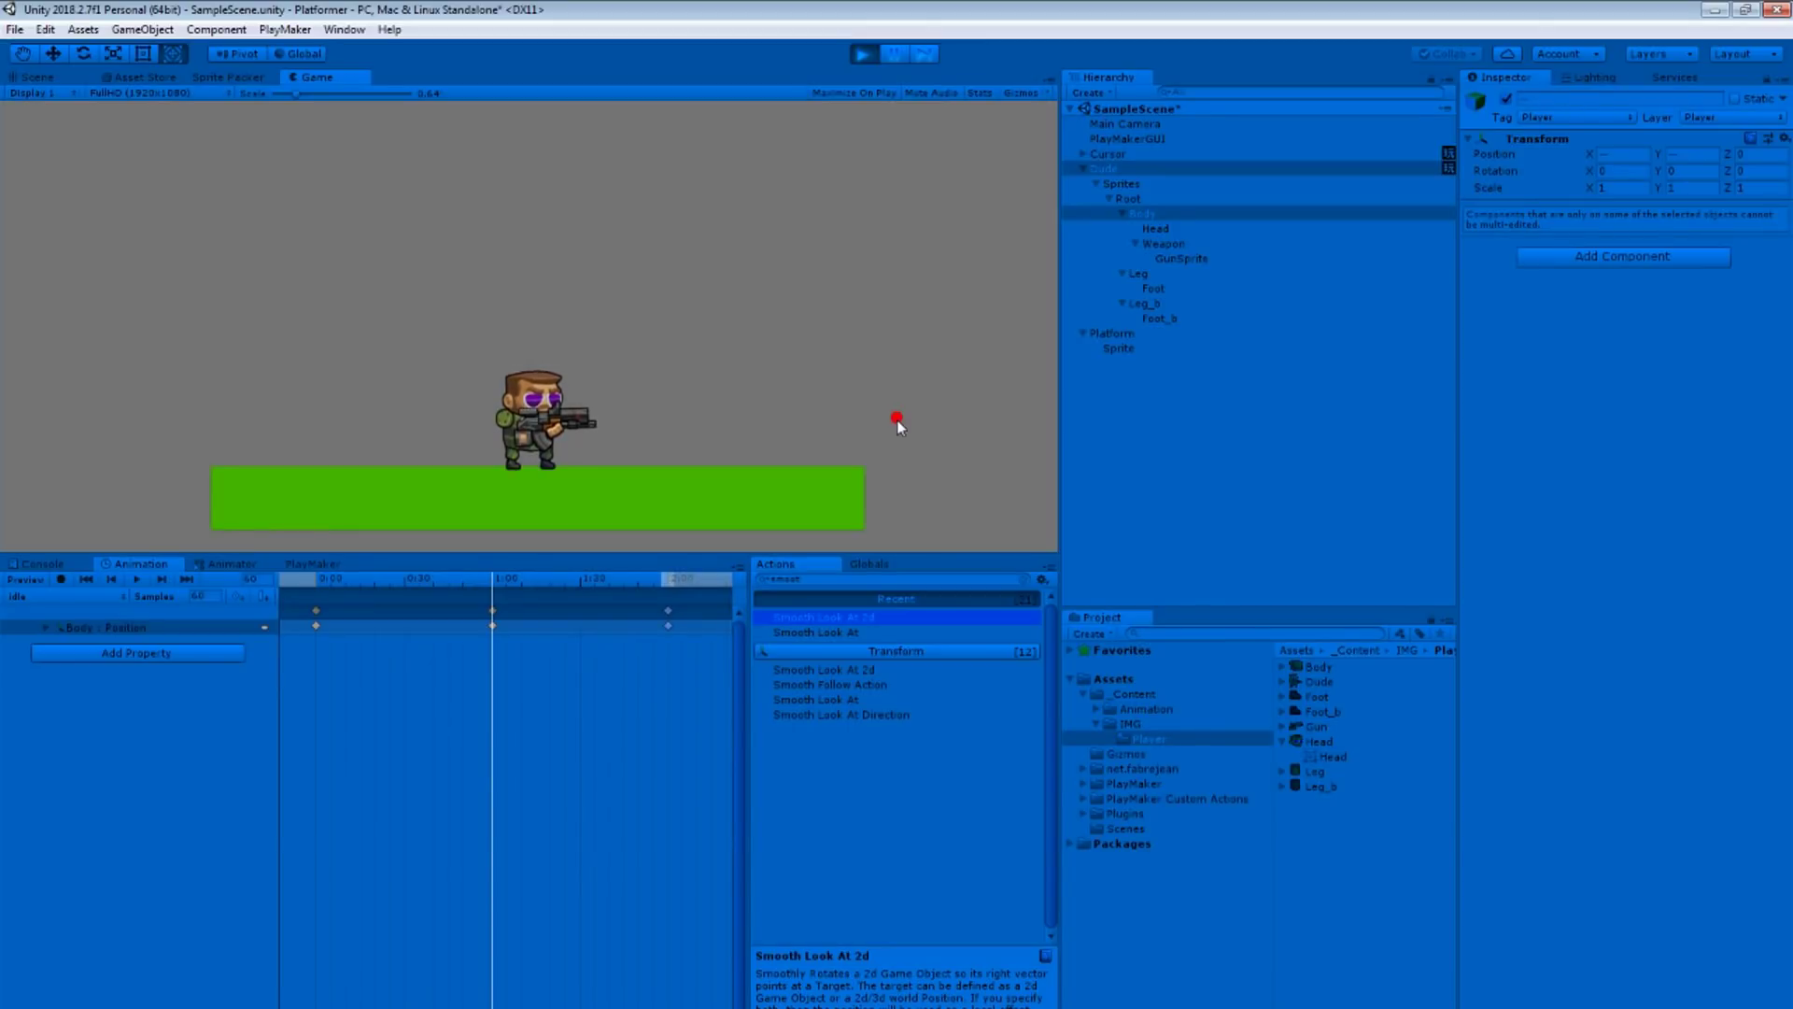
pyautogui.hotkey('ctrl', 'p')
pyautogui.click(66, 596)
# Step: Create a new run clip in the Animation/Player folder
pyautogui.click(75, 654)
pyautogui.click(675, 81)
pyautogui.doubleClick(215, 167)
pyautogui.doubleClick(215, 167)
pyautogui.write('run')
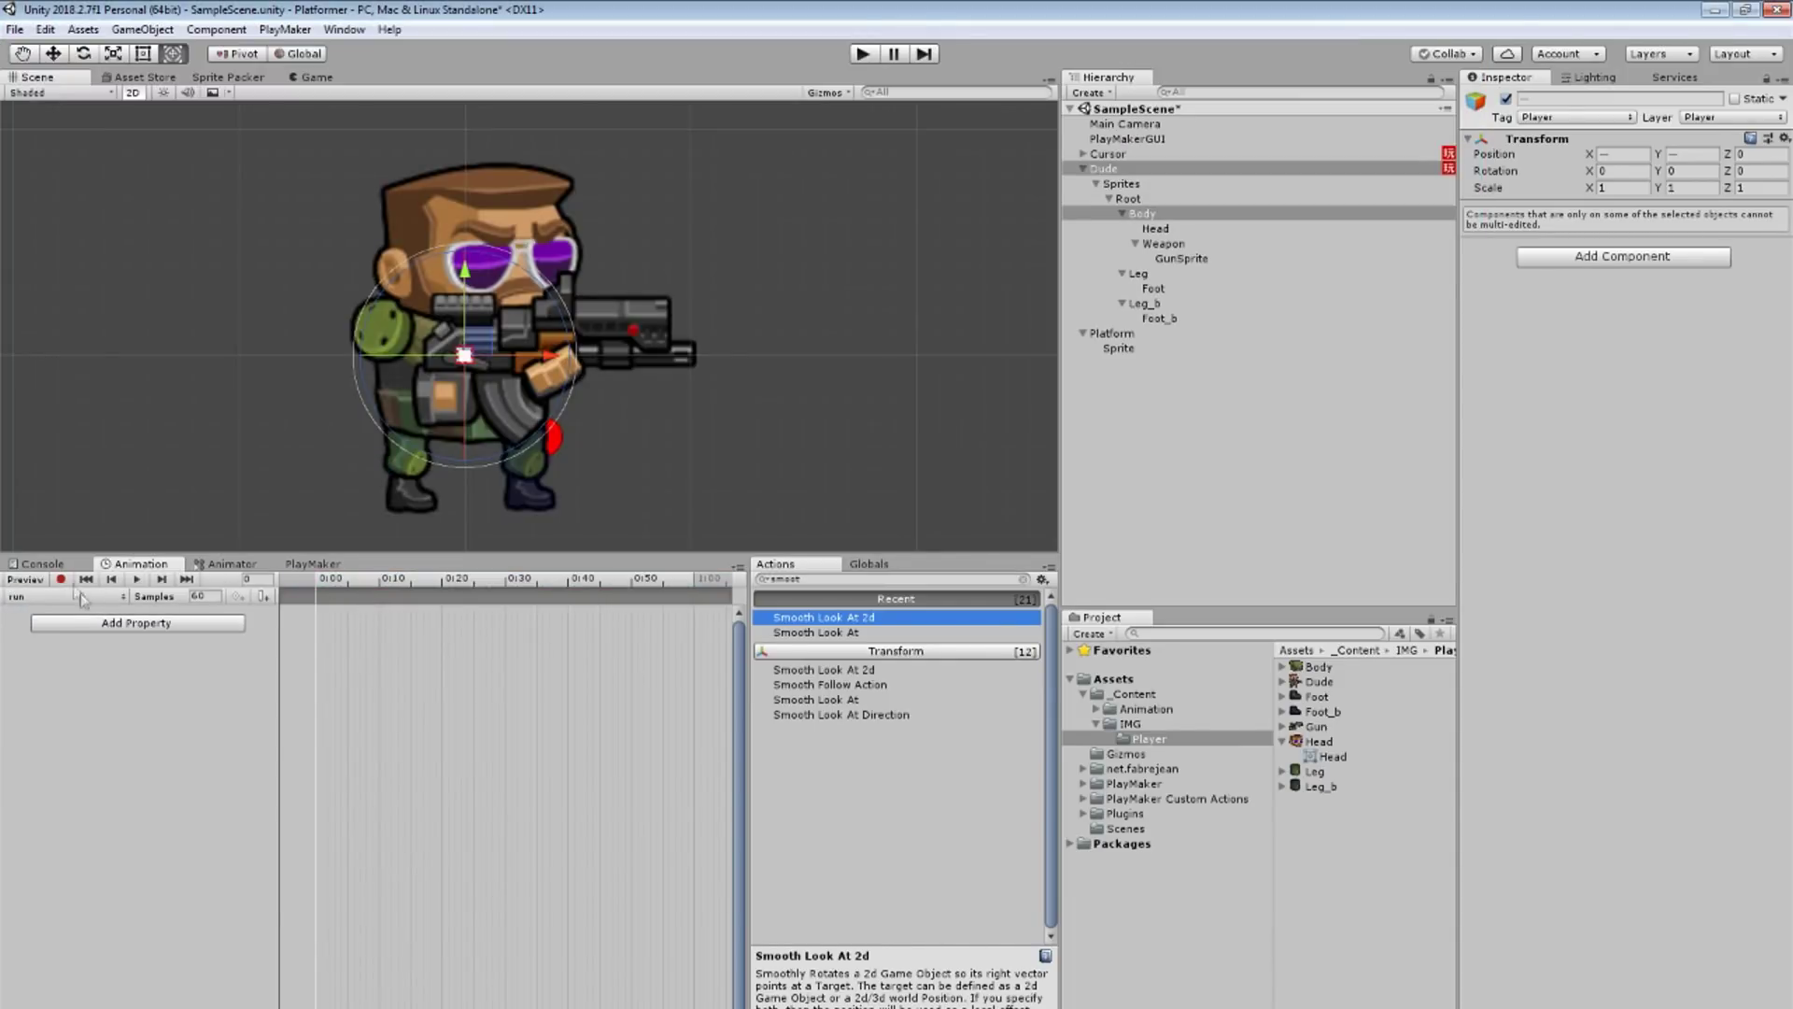
# Step: Key the run's first pose by rotating the front leg and moving the front foot
pyautogui.moveTo(486, 585)
pyautogui.mouseDown()
pyautogui.moveTo(508, 585)
pyautogui.moveTo(316, 585)
pyautogui.mouseUp()
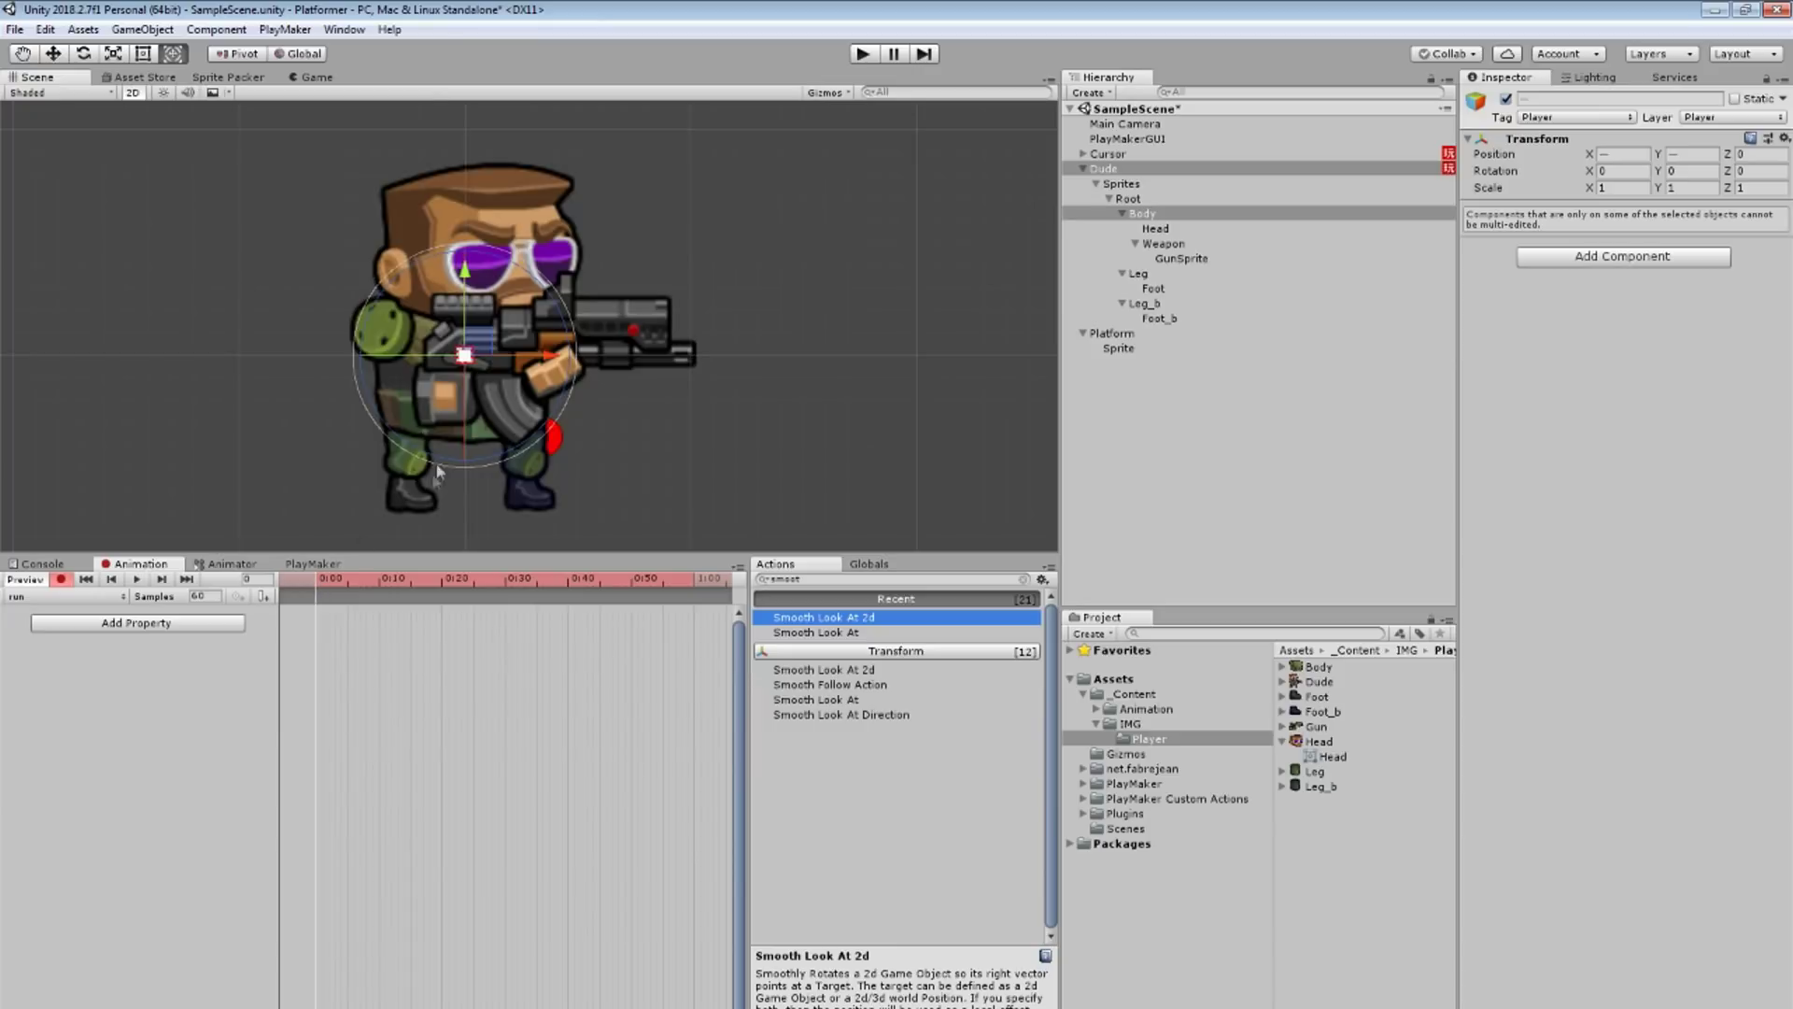
pyautogui.scroll(2, 460, 542)
pyautogui.click(1153, 273)
pyautogui.moveTo(477, 344); pyautogui.dragTo(497, 478)
pyautogui.click(353, 459)
pyautogui.moveTo(348, 431)
pyautogui.mouseDown()
pyautogui.moveTo(707, 482)
pyautogui.moveTo(669, 334)
pyautogui.mouseUp()
pyautogui.click(1196, 302)
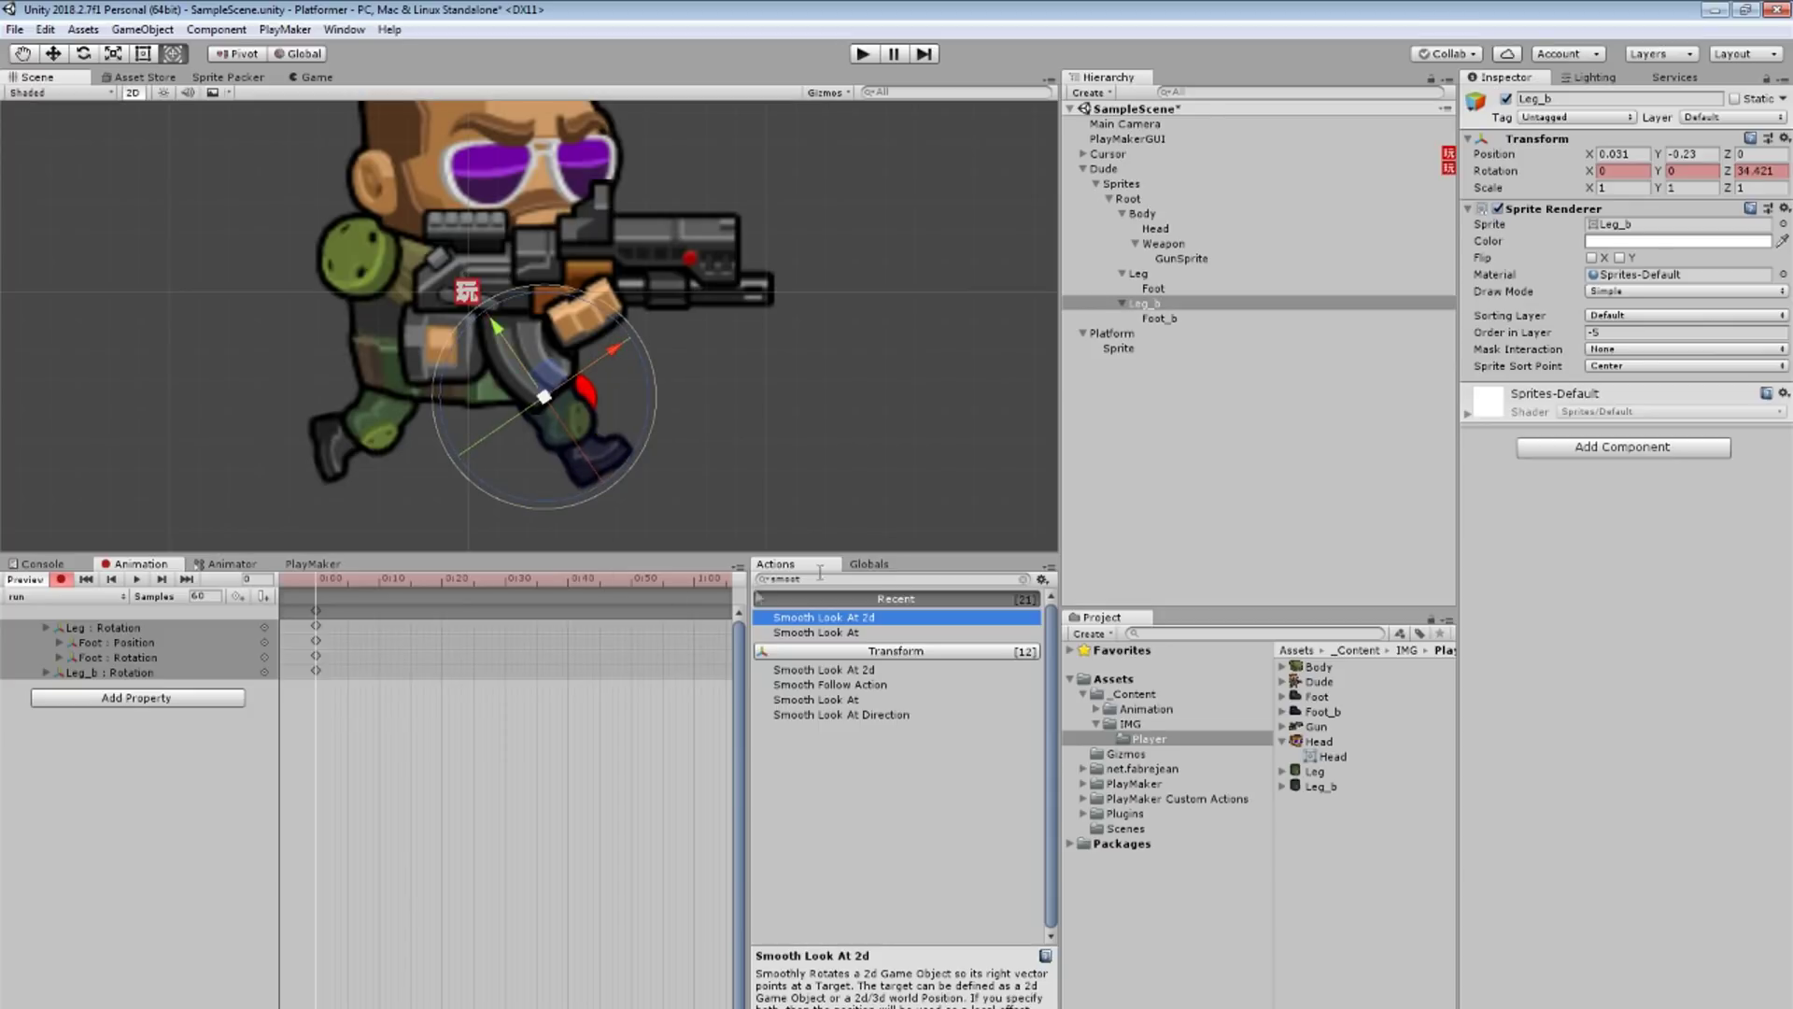
# Step: Repeat the frame-0 keyframes at frame 40 so the cycle loops
pyautogui.click(622, 582)
pyautogui.moveTo(692, 579); pyautogui.dragTo(569, 581)
pyautogui.click(316, 610)
pyautogui.hotkey('ctrl', 'v')
pyautogui.click(442, 581)
# Step: Key the middle pose by adjusting the front foot, back leg and back foot
pyautogui.click(1152, 288)
pyautogui.moveTo(488, 361); pyautogui.dragTo(504, 430)
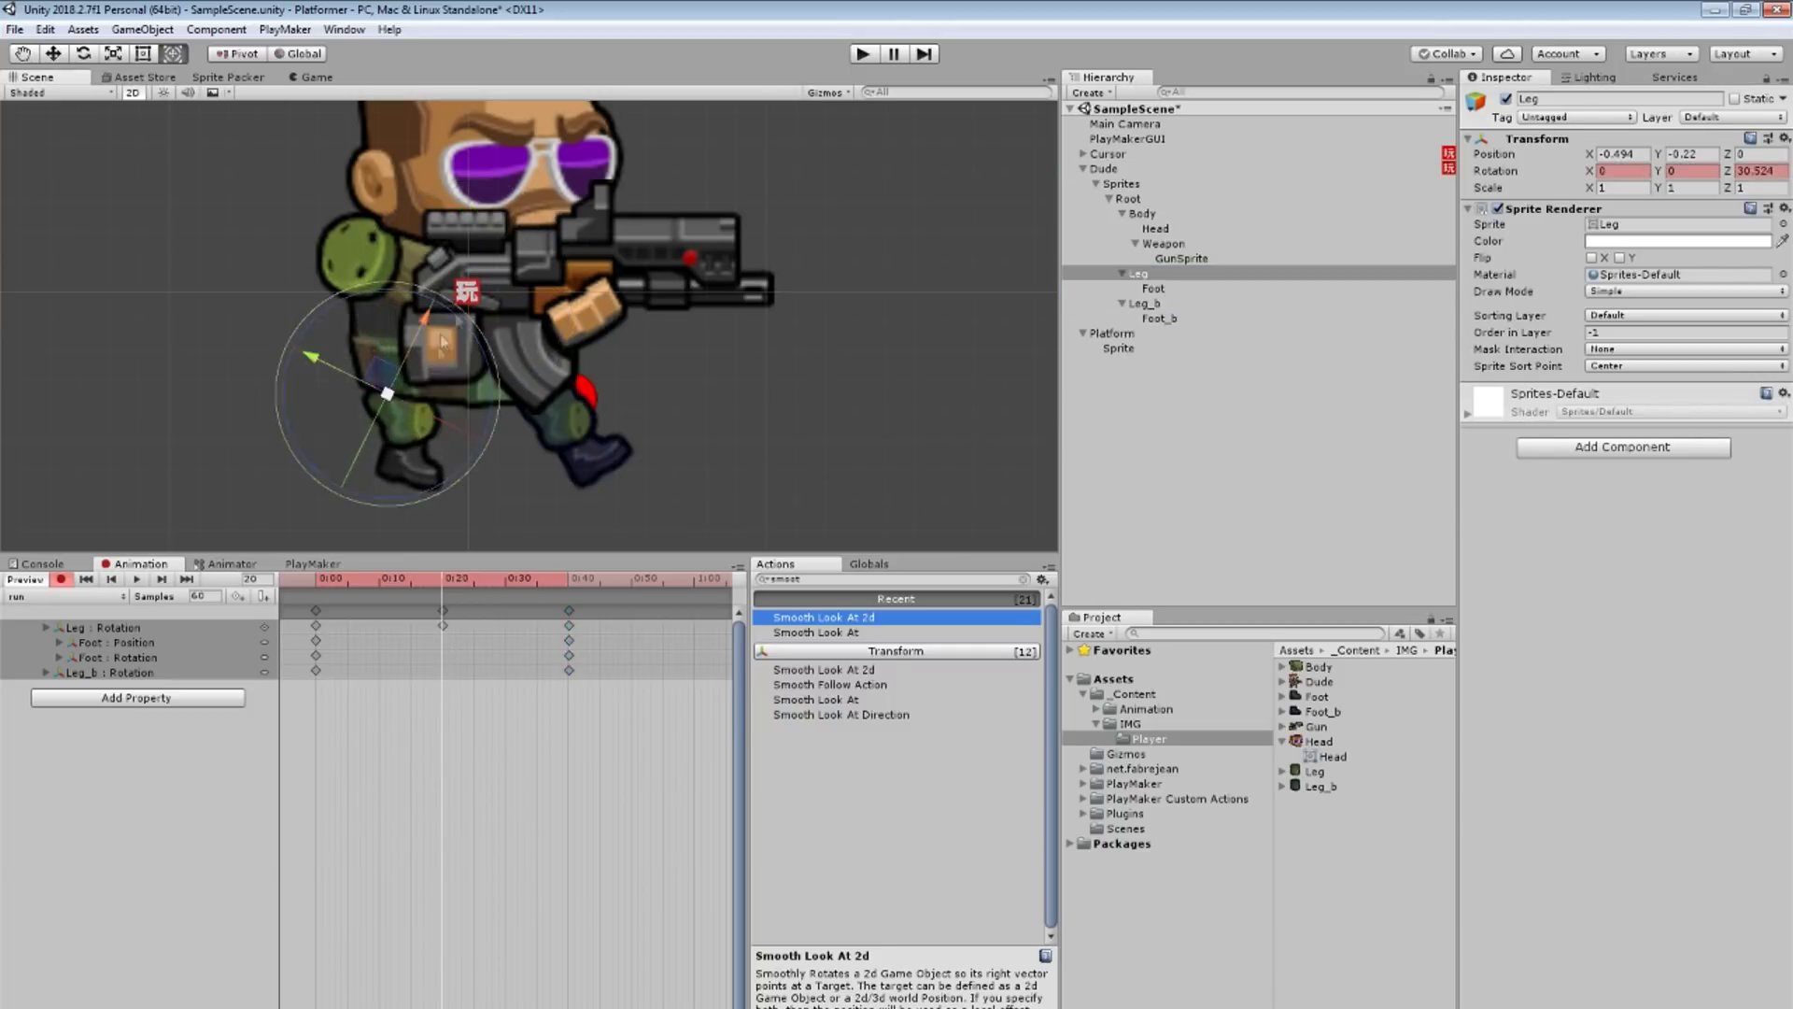
pyautogui.click(558, 415)
pyautogui.moveTo(649, 425)
pyautogui.mouseDown()
pyautogui.moveTo(660, 352)
pyautogui.moveTo(645, 402)
pyautogui.mouseUp()
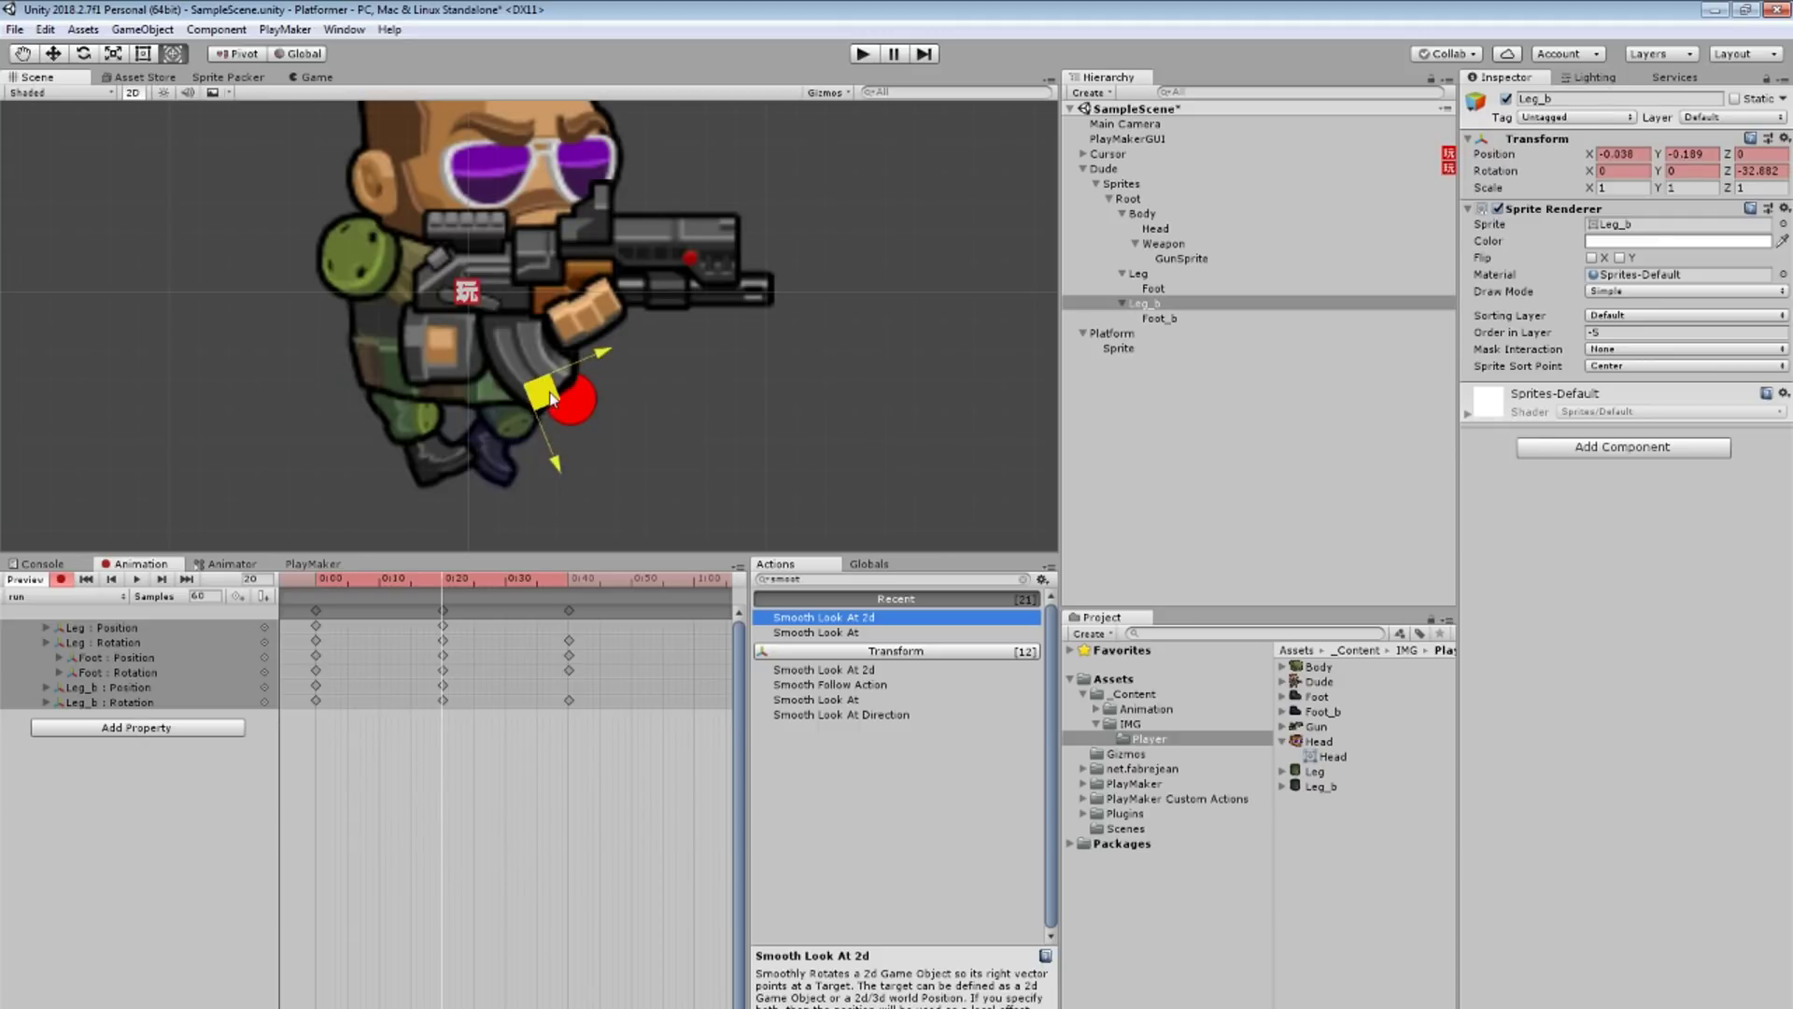
pyautogui.click(516, 446)
pyautogui.moveTo(517, 446); pyautogui.dragTo(502, 455)
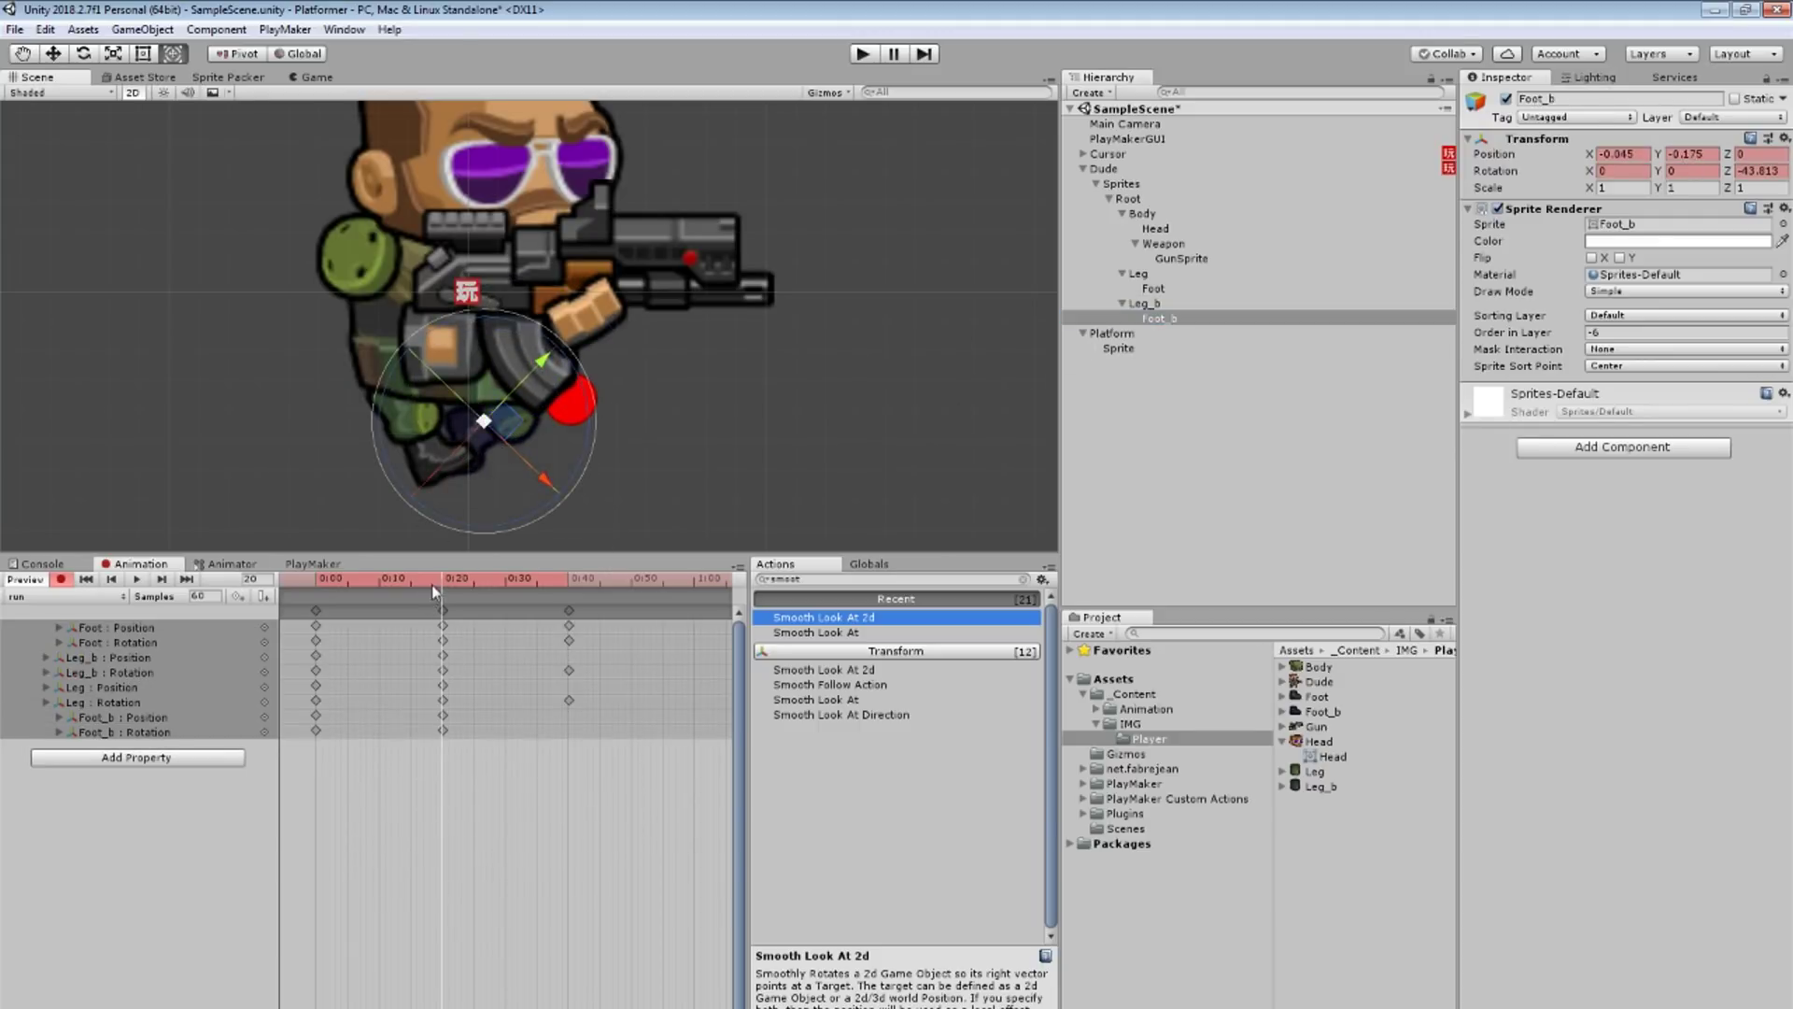
# Step: Copy the starting keyframes to frame 40 and preview the run cycle
pyautogui.moveTo(434, 592); pyautogui.dragTo(317, 588)
pyautogui.click(318, 610)
pyautogui.hotkey('ctrl', 'c')
pyautogui.click(562, 585)
pyautogui.hotkey('ctrl', 'v')
pyautogui.click(140, 580)
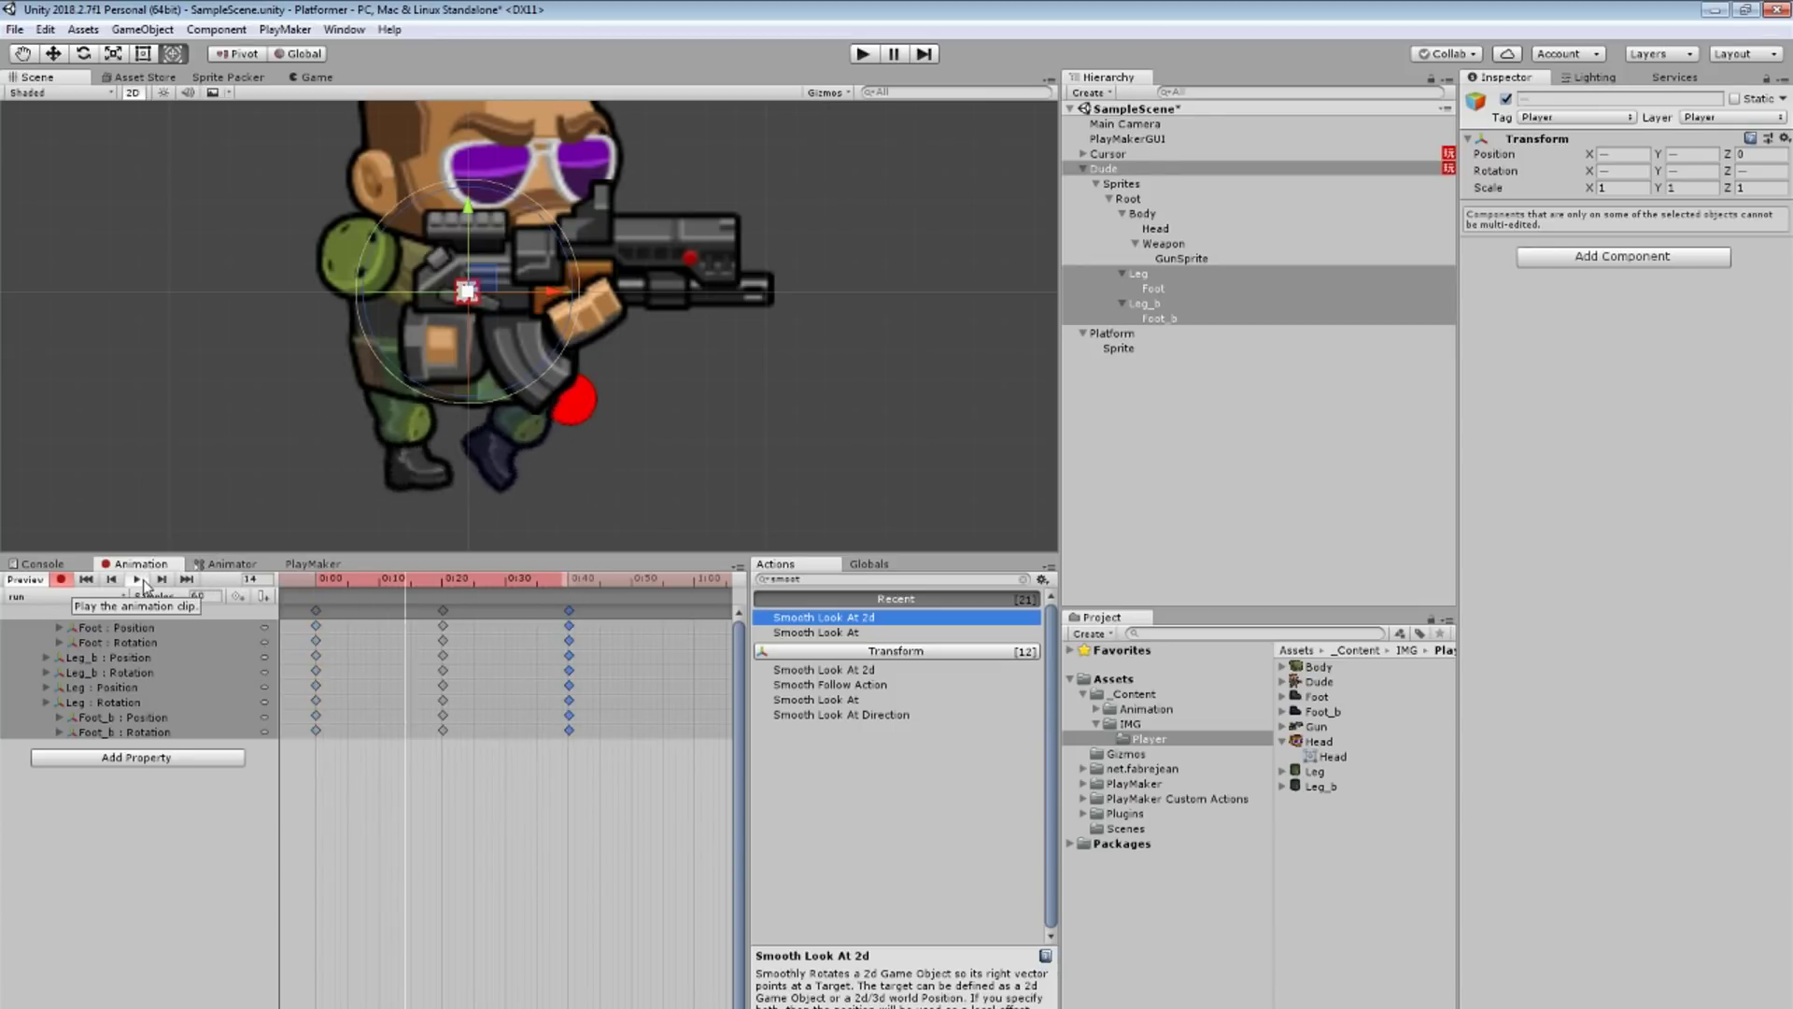
pyautogui.moveTo(364, 578)
pyautogui.mouseDown()
pyautogui.moveTo(318, 580)
pyautogui.moveTo(383, 581)
pyautogui.mouseUp()
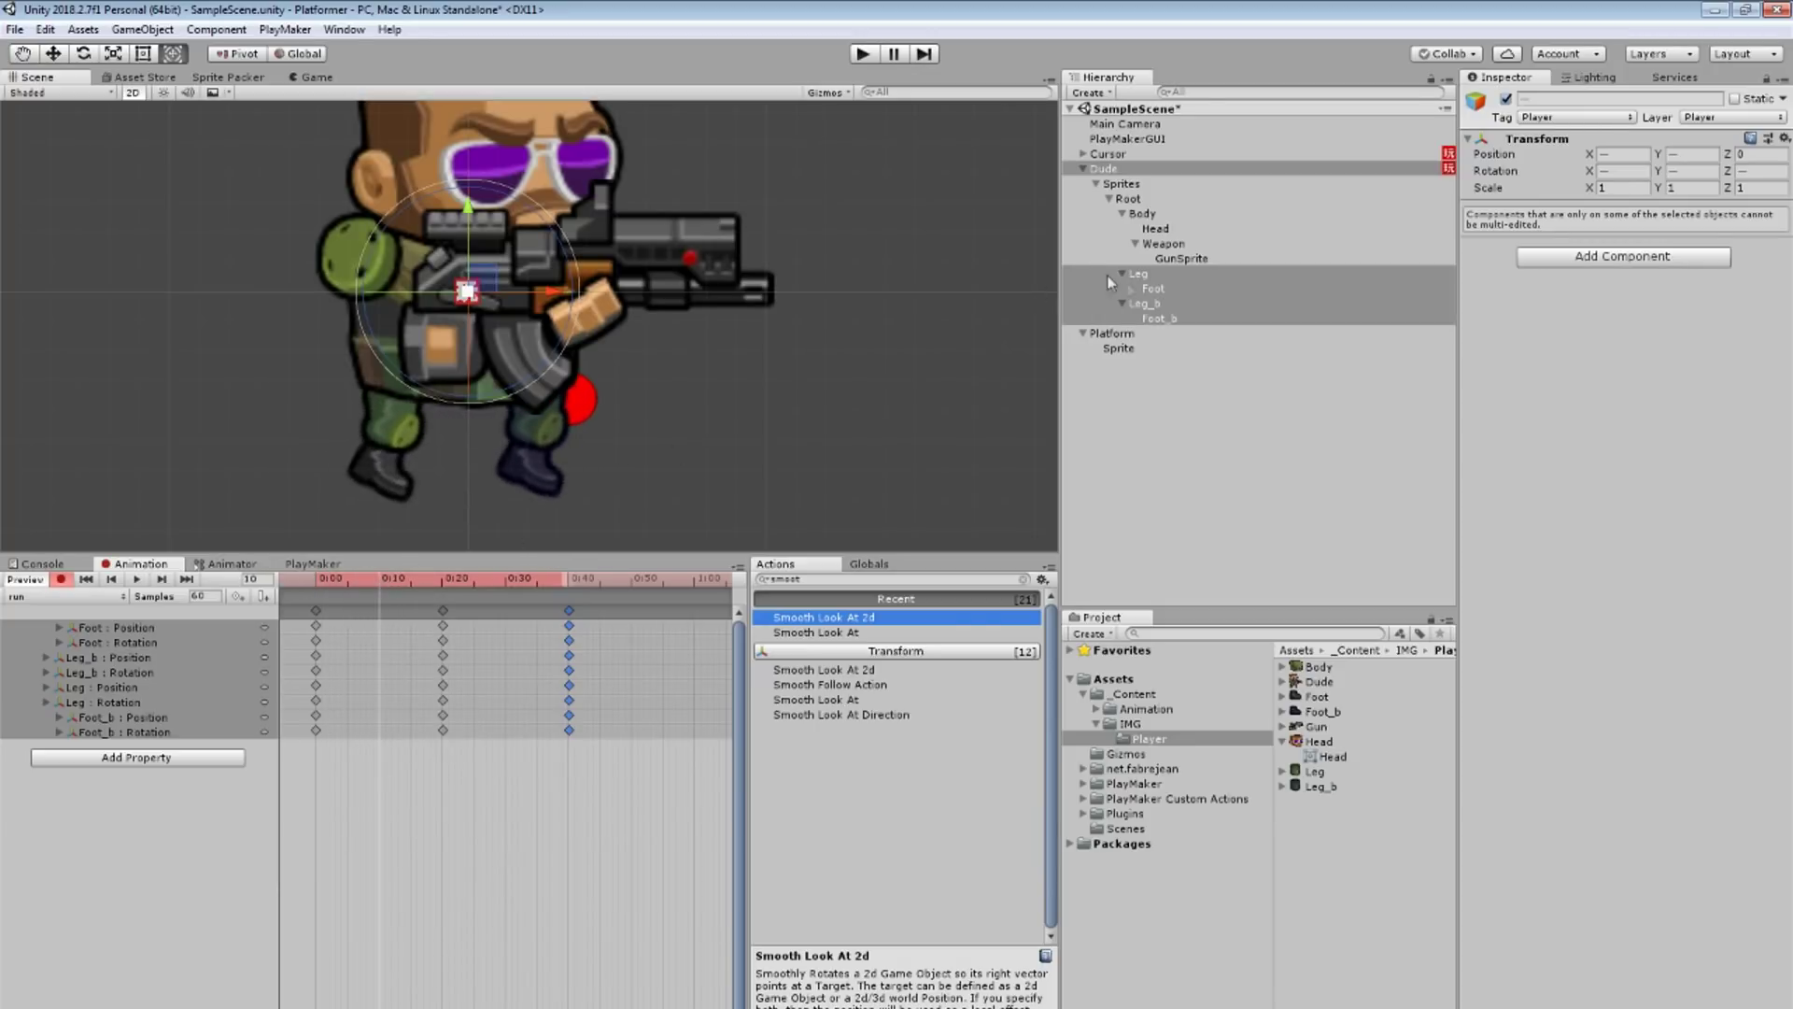
# Step: Rotate Foot_b to key its pose at 0:30
pyautogui.click(1140, 274)
pyautogui.click(1148, 304)
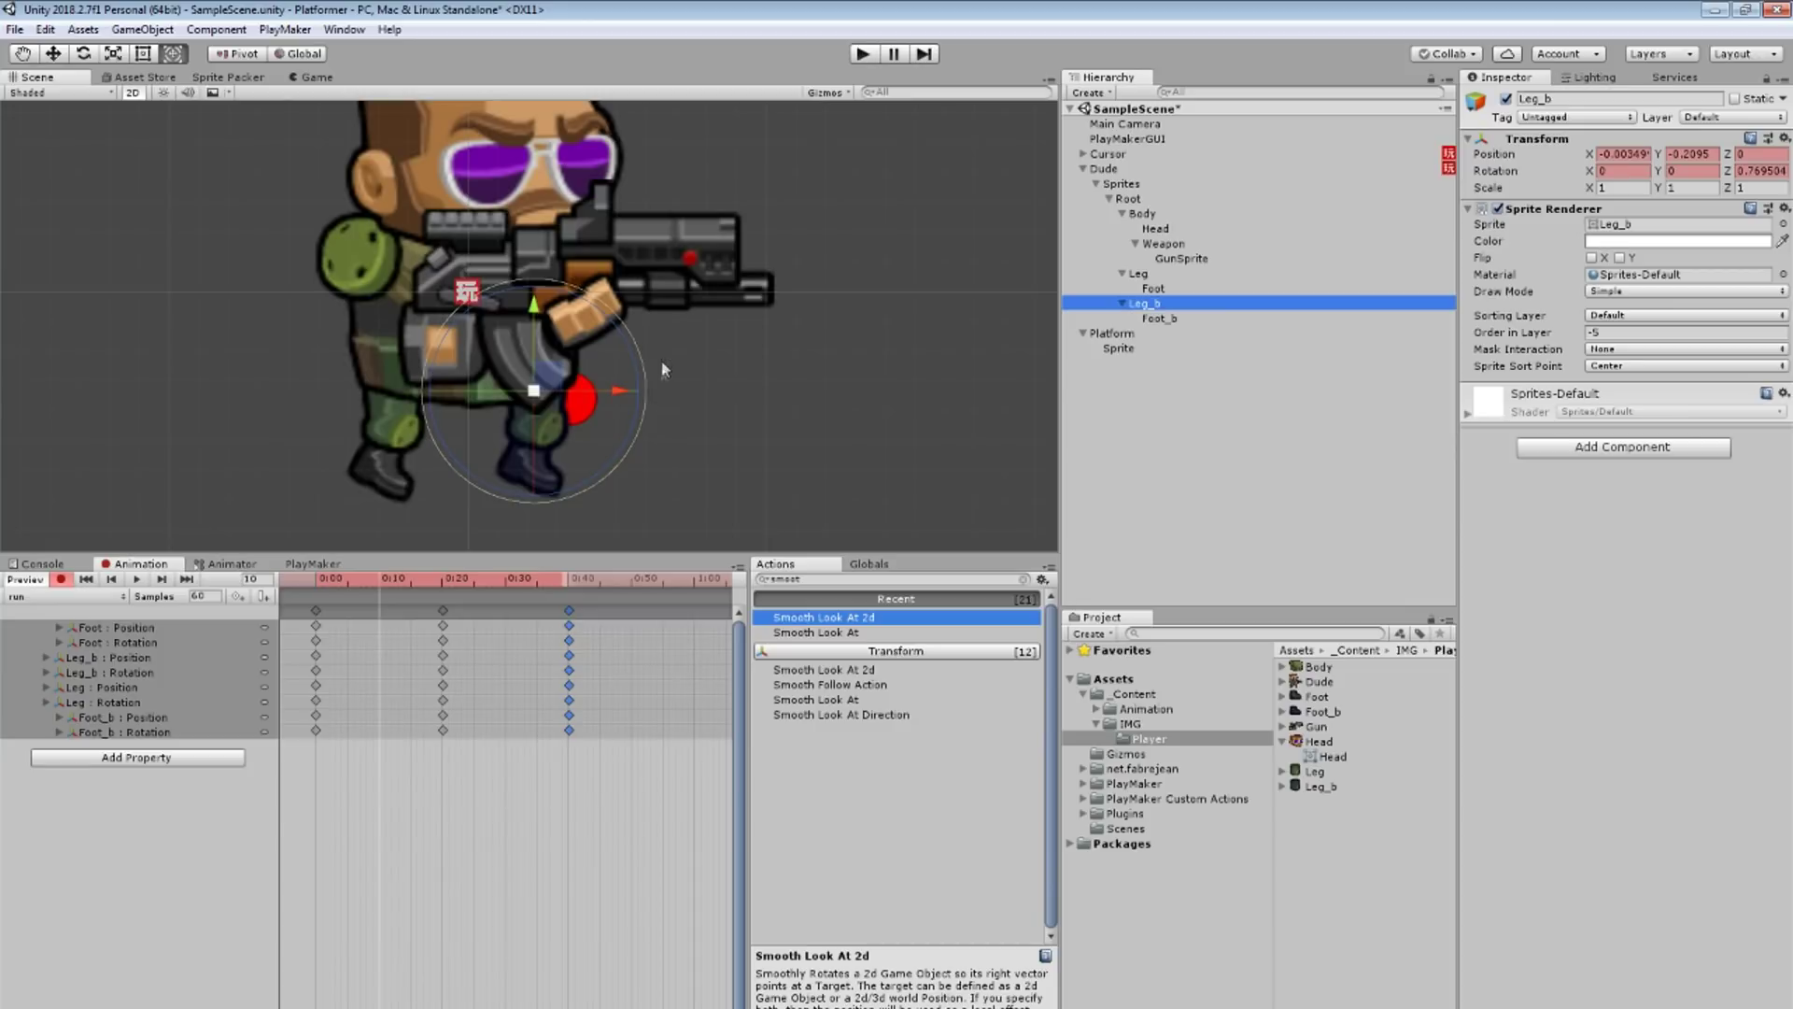
pyautogui.click(1158, 319)
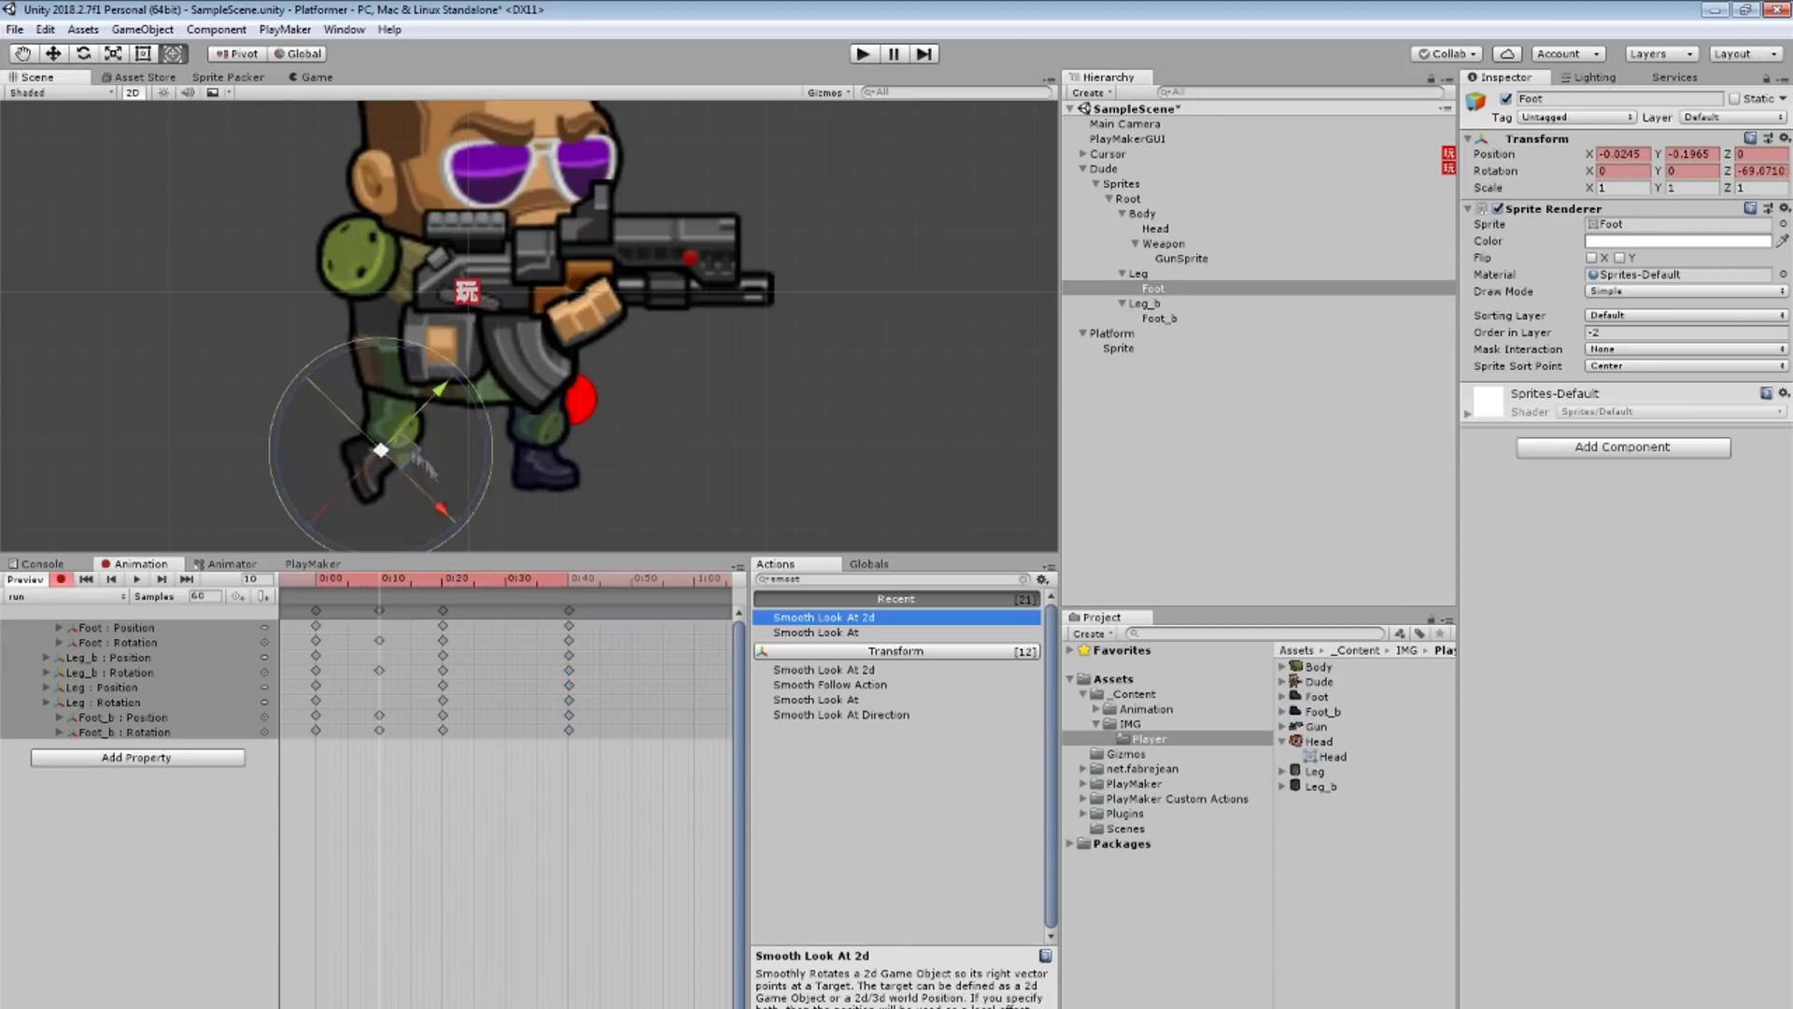
pyautogui.click(505, 403)
pyautogui.click(528, 457)
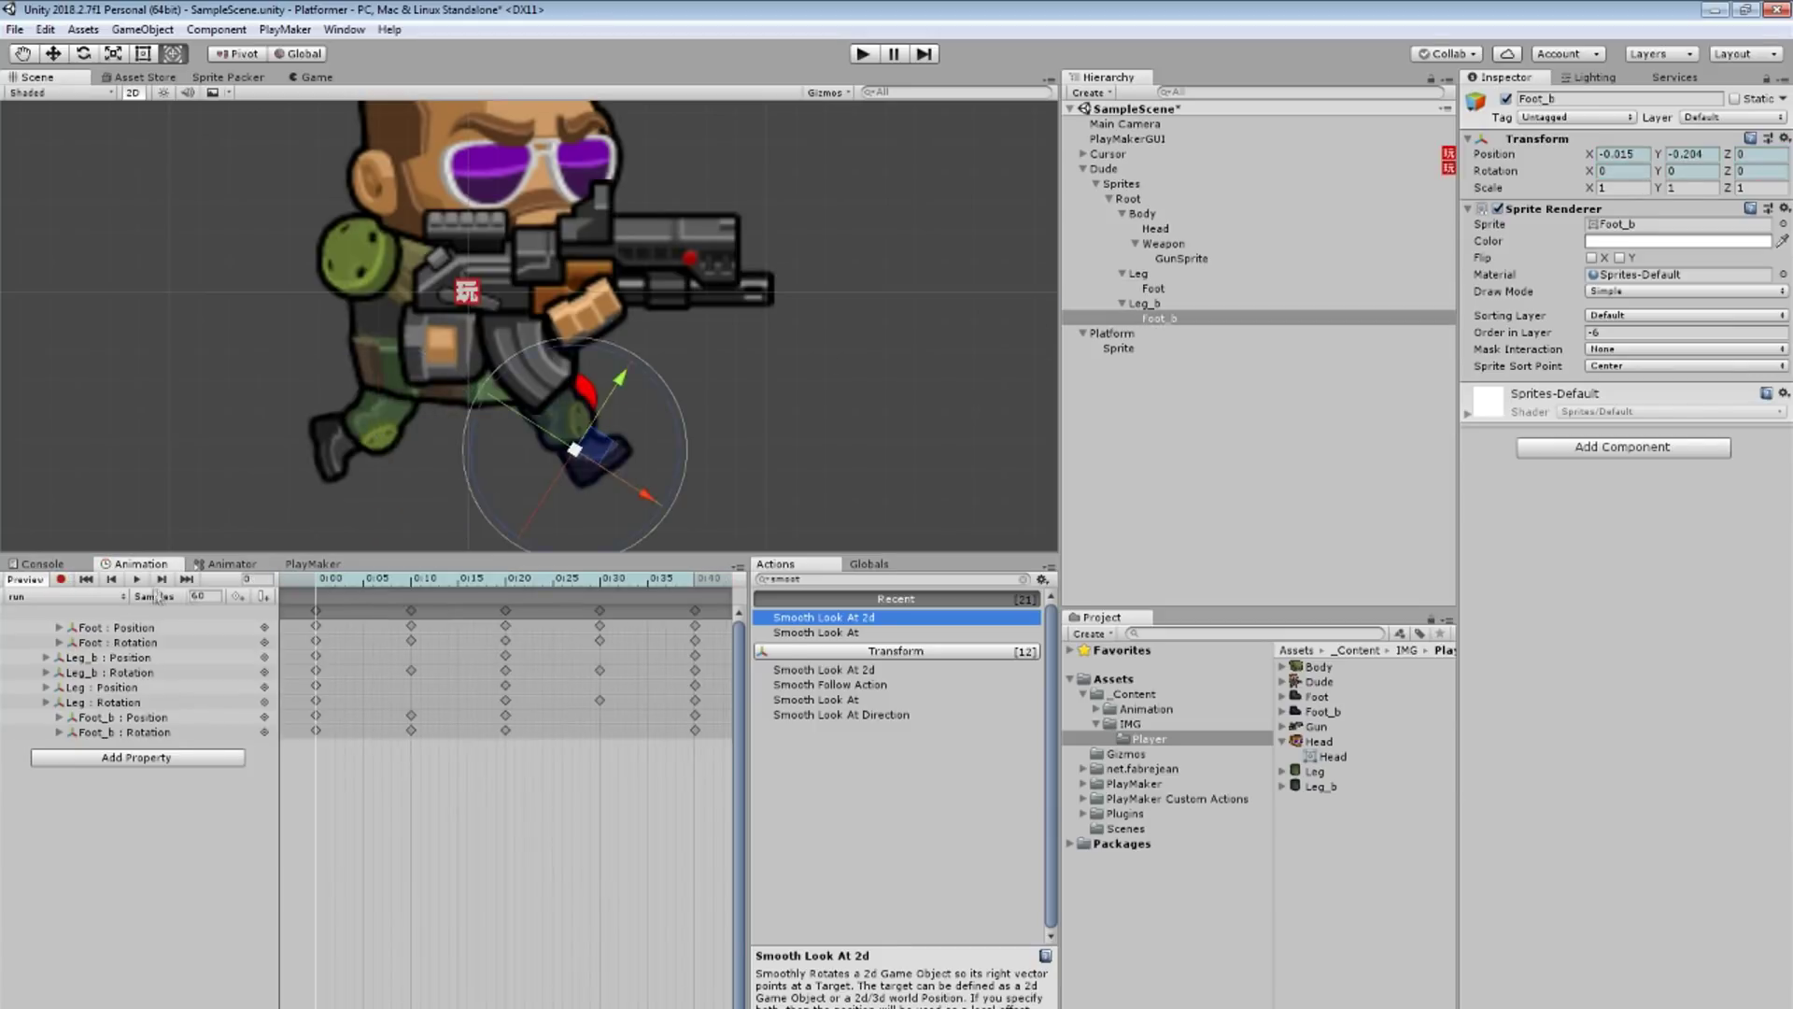
pyautogui.moveTo(616, 374); pyautogui.dragTo(876, 408)
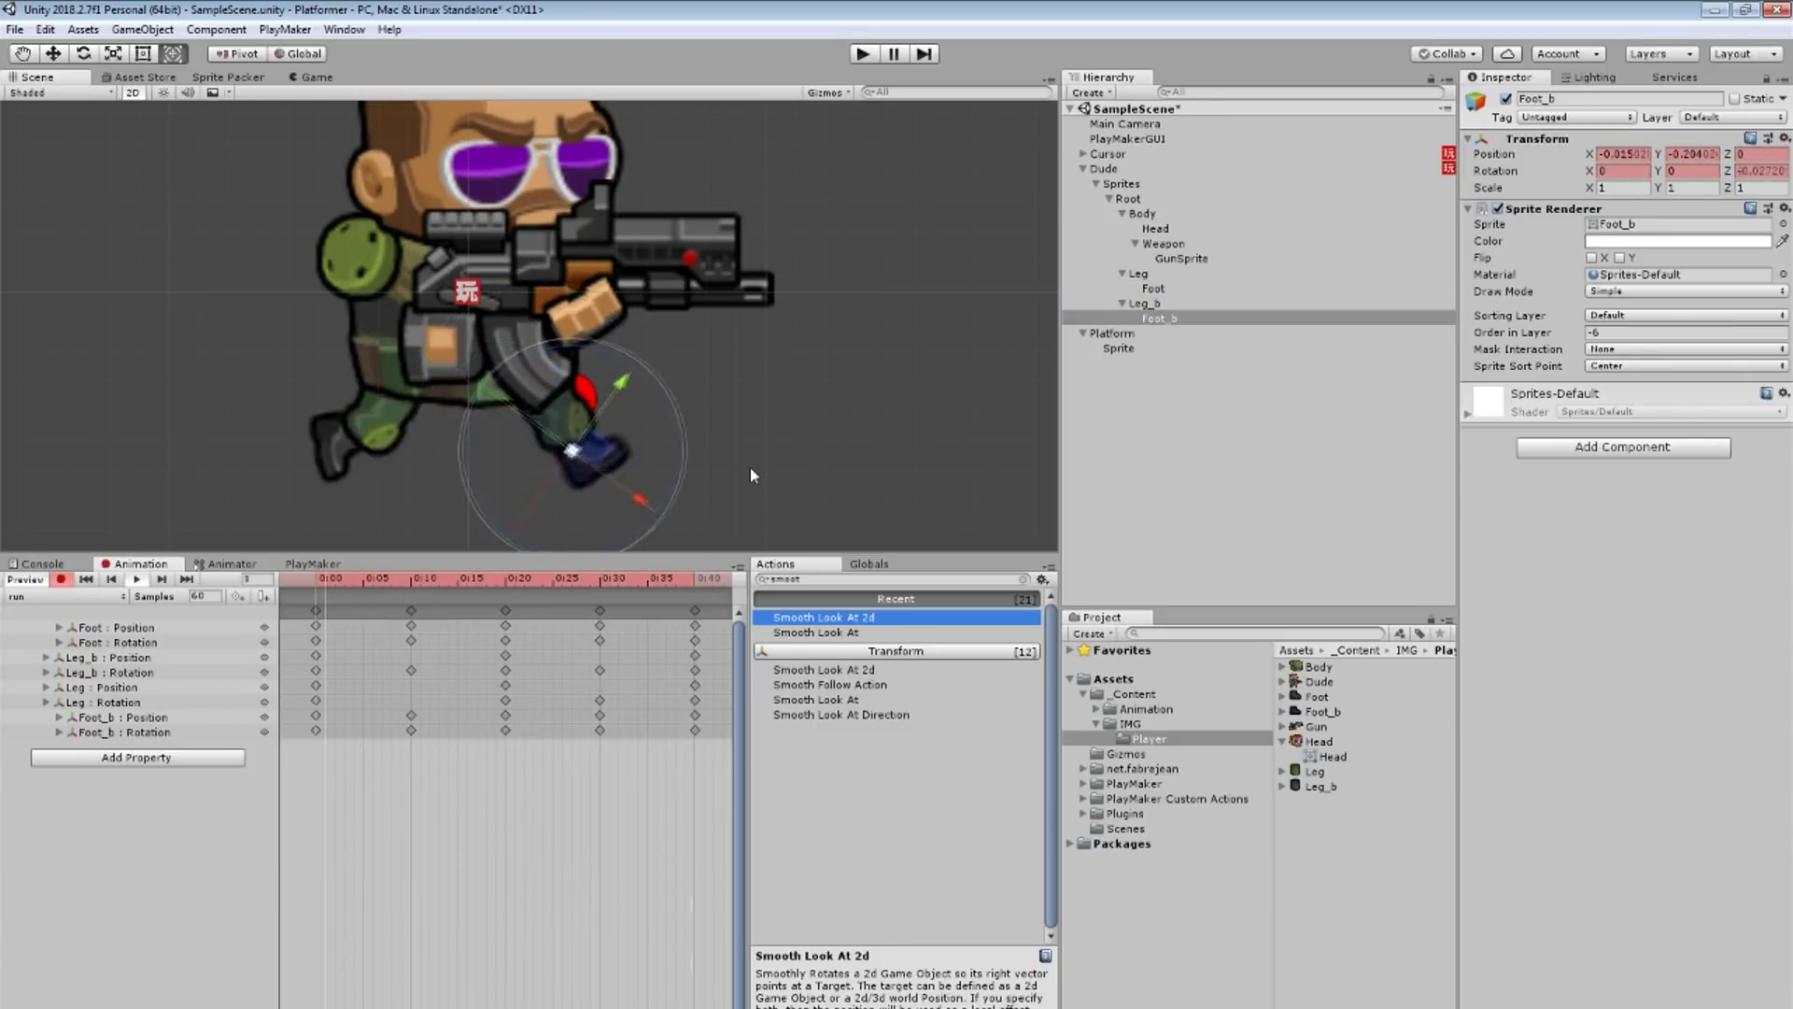
# Step: Lower the Body to key a bob at 0:10
pyautogui.click(1103, 169)
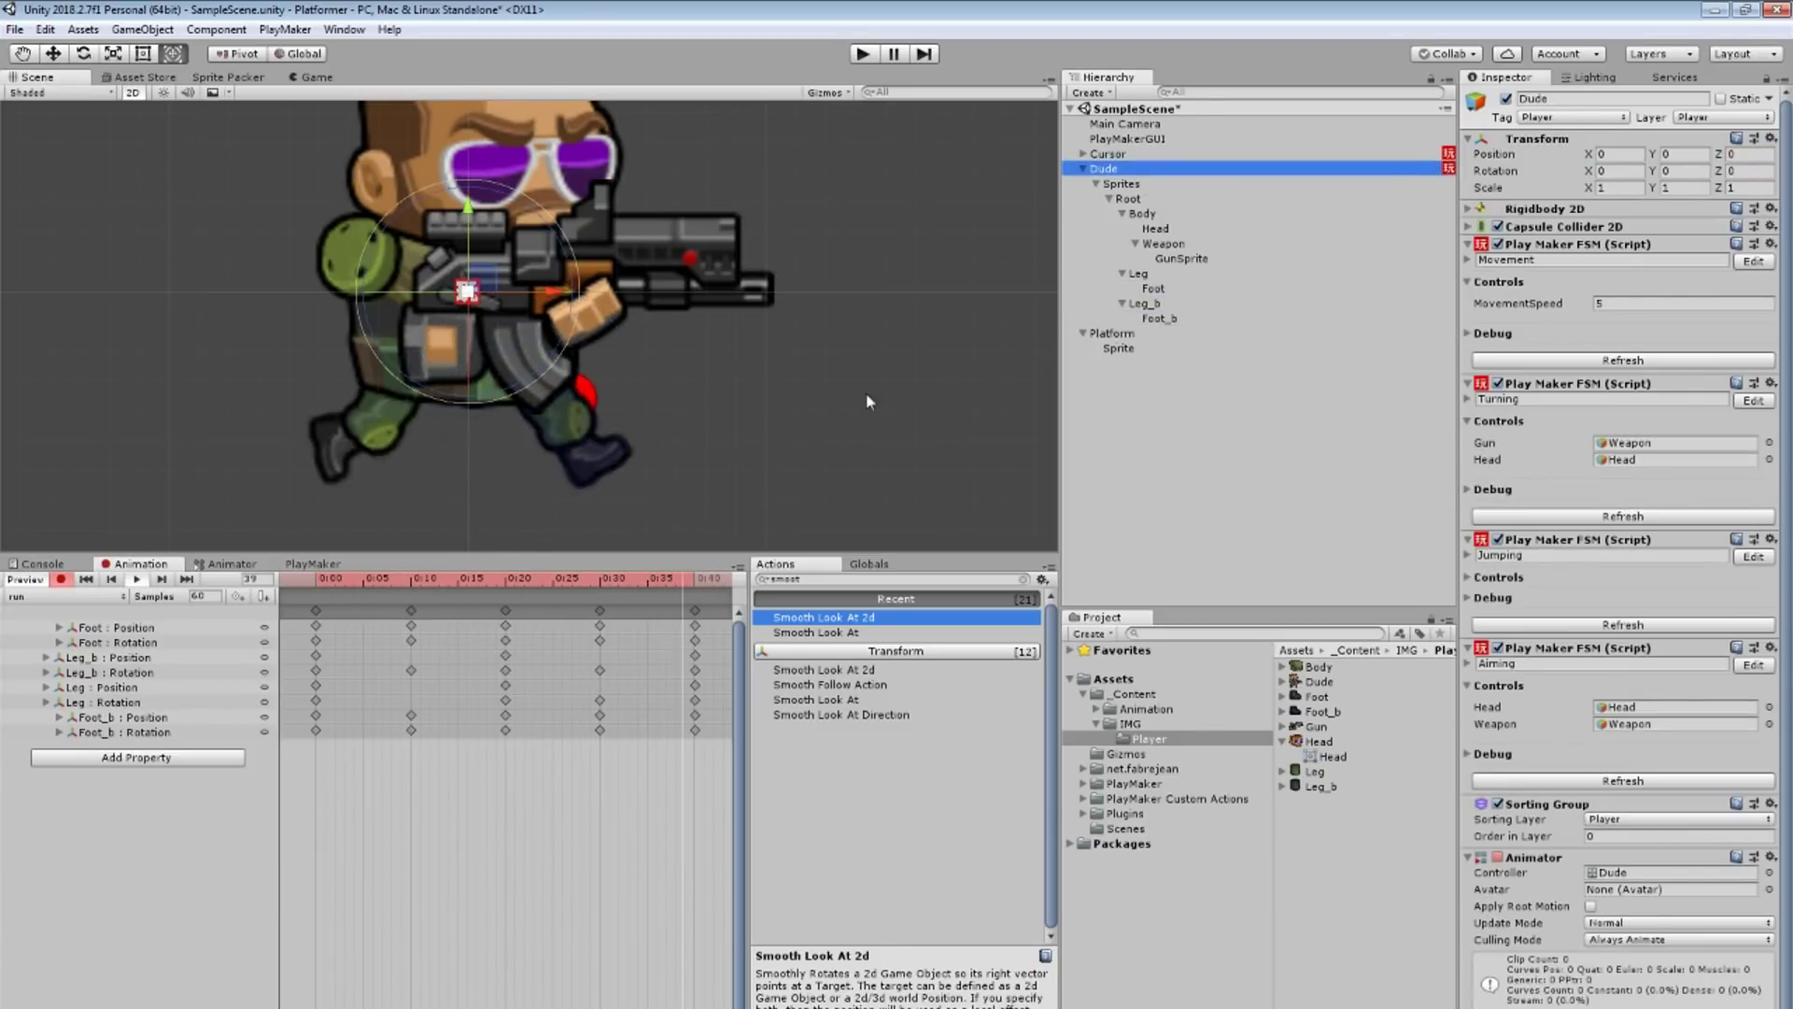
pyautogui.click(299, 589)
pyautogui.moveTo(410, 585); pyautogui.dragTo(409, 587)
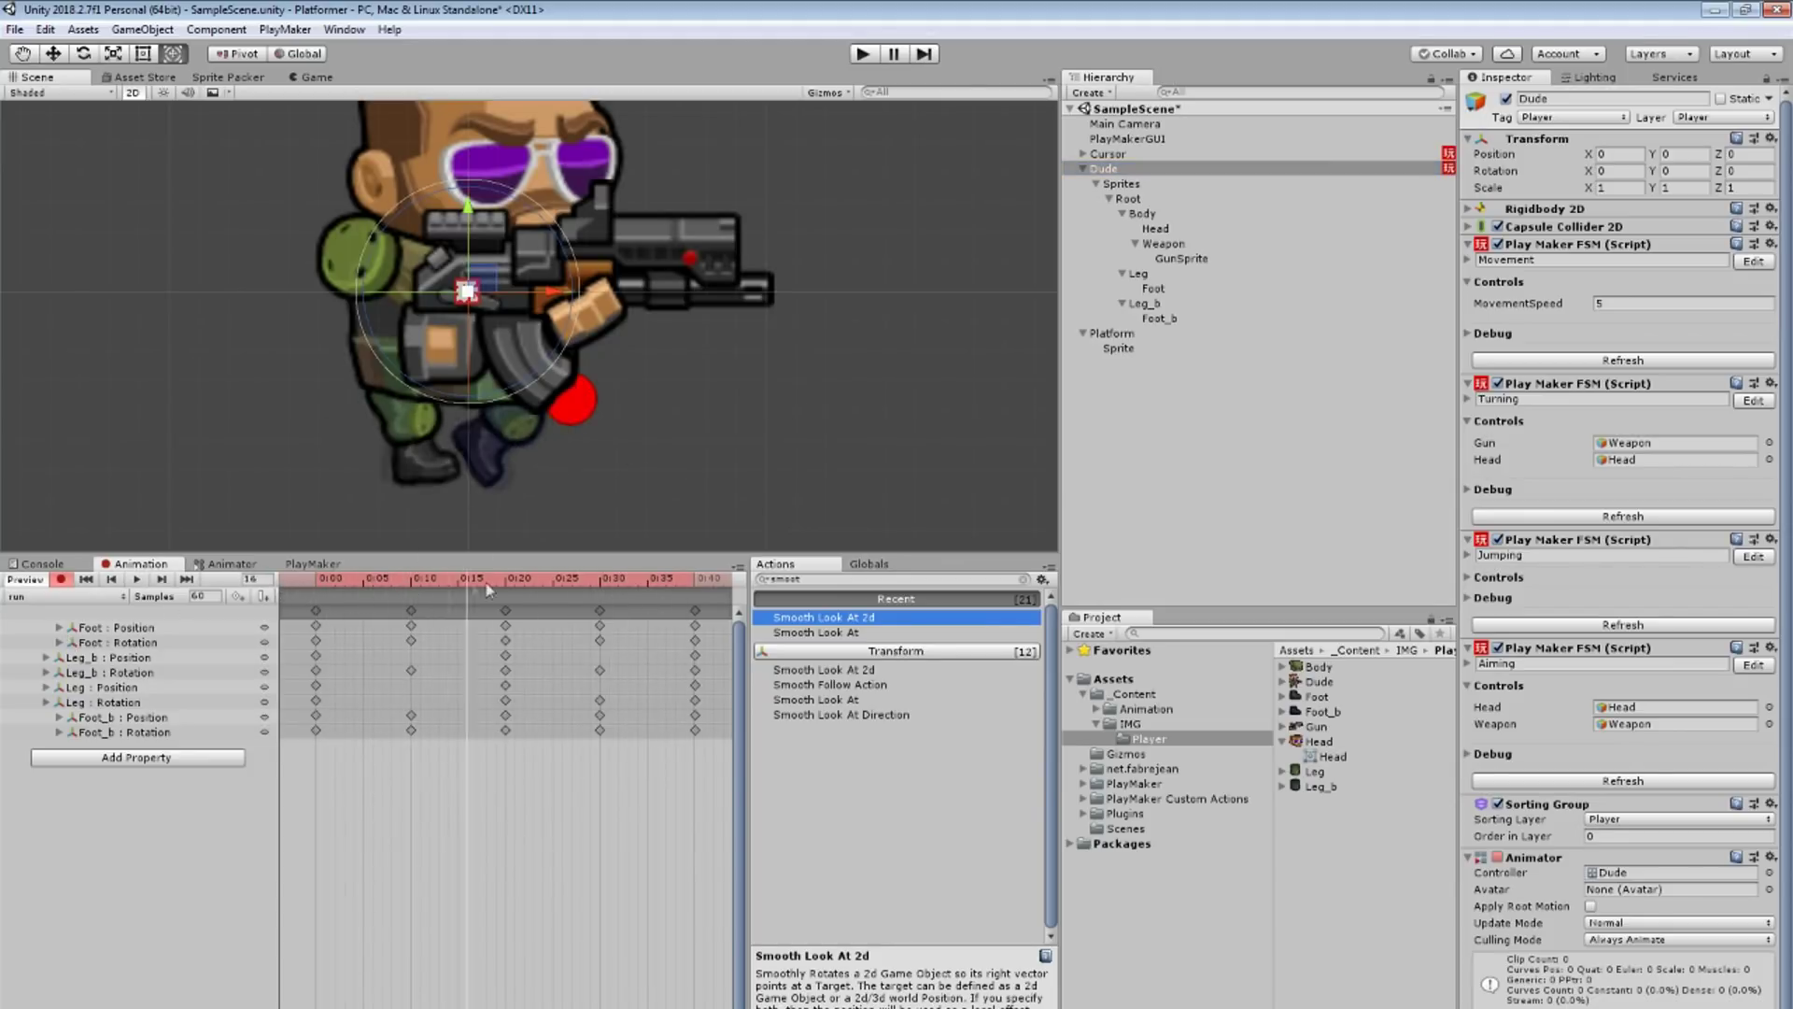
pyautogui.click(1139, 213)
pyautogui.moveTo(457, 301); pyautogui.dragTo(457, 311)
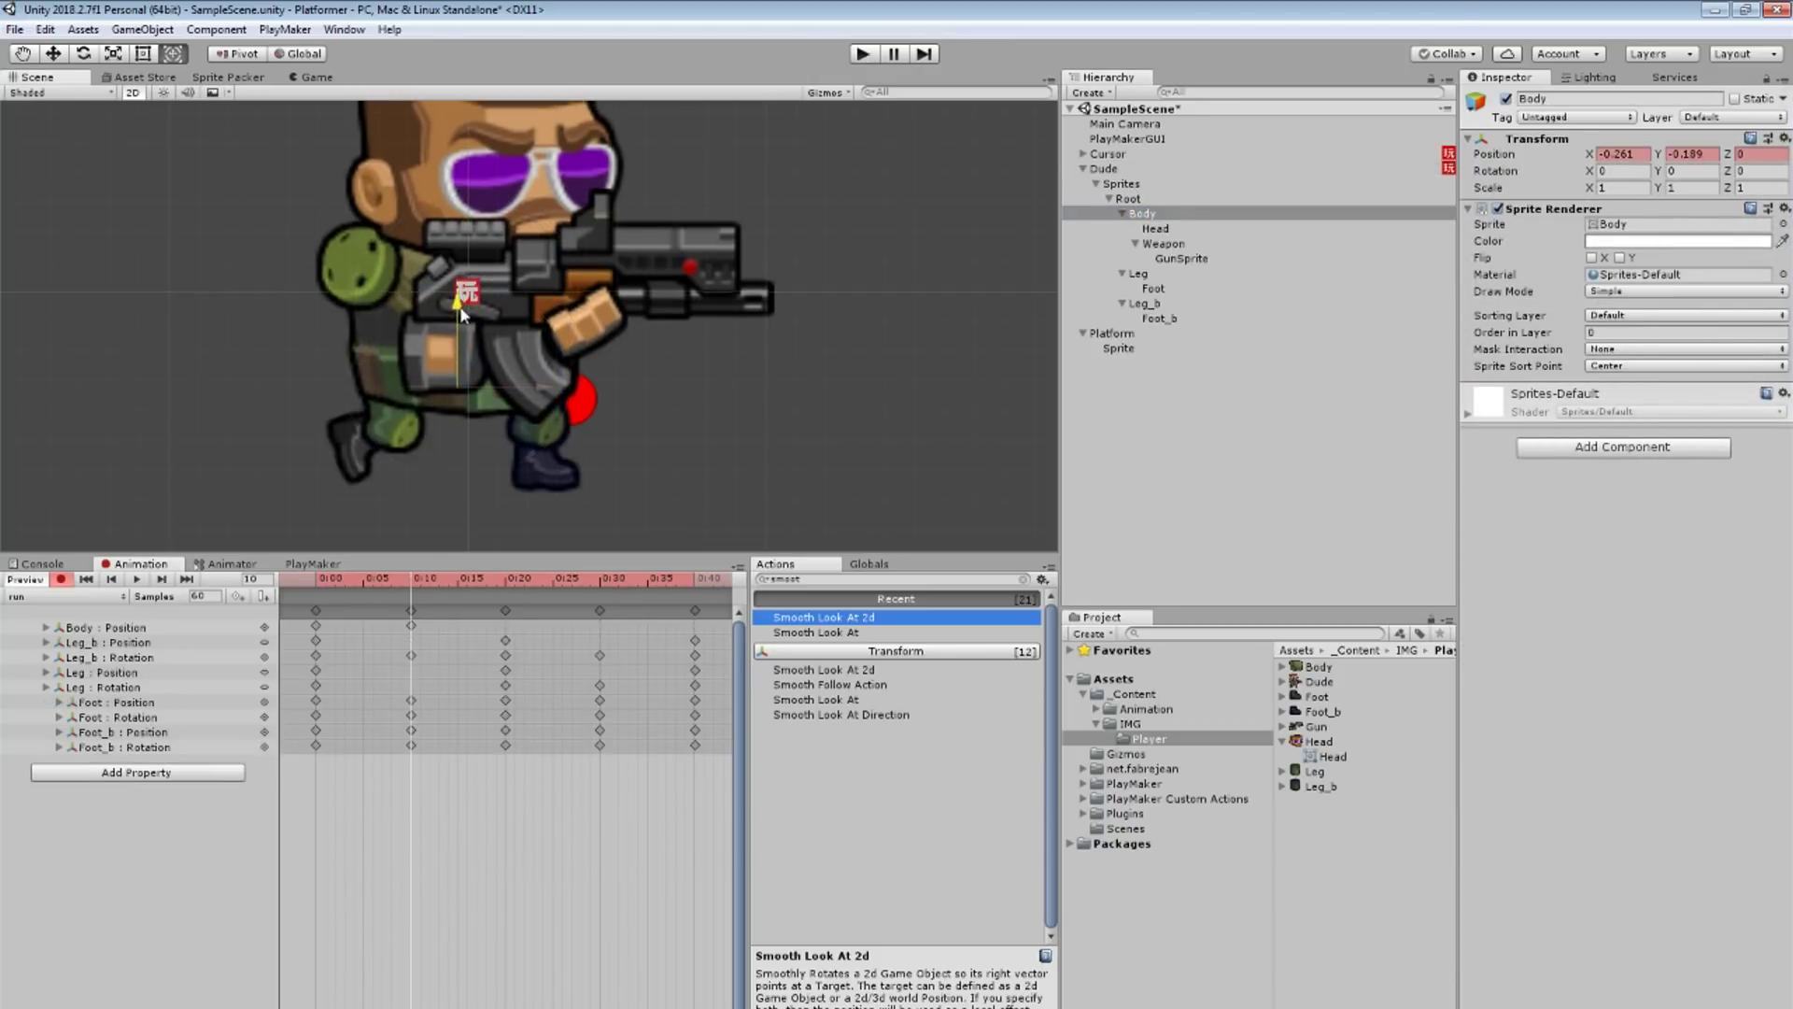
# Step: Review the Body keys at 0:00, 0:20, 0:30 and 0:40, then play back the run
pyautogui.click(317, 579)
pyautogui.click(316, 625)
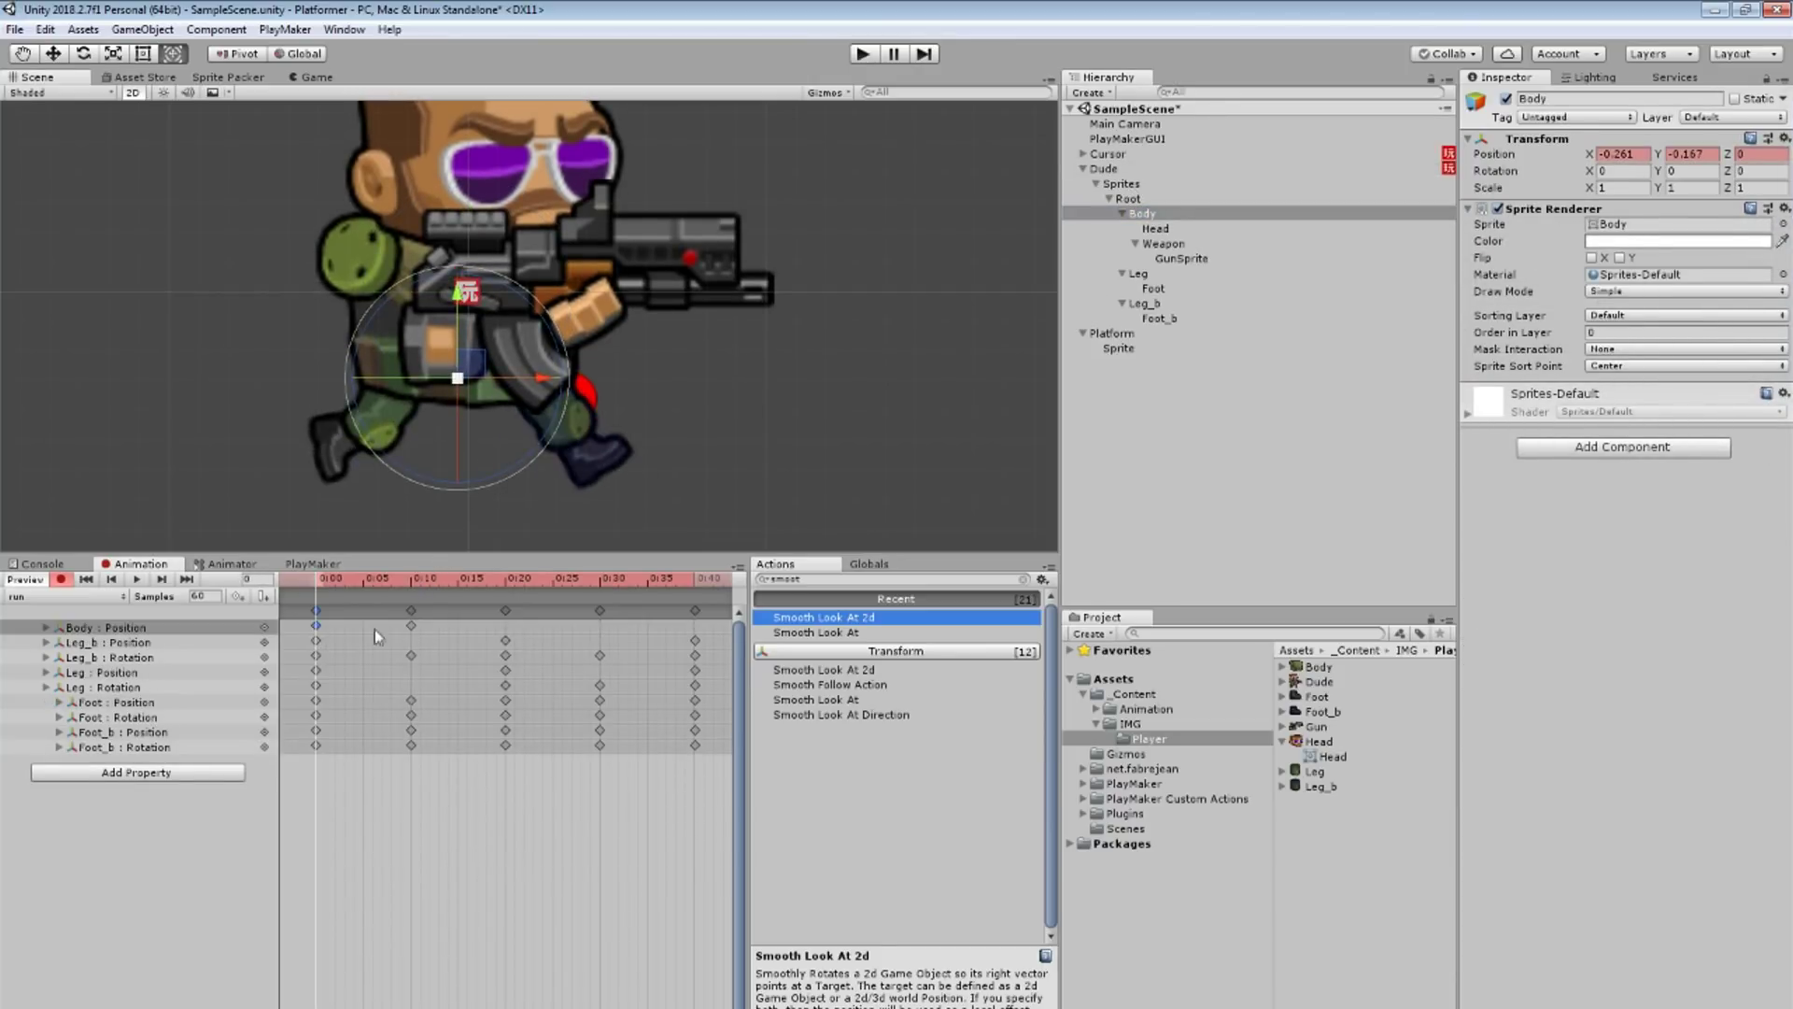
pyautogui.click(510, 595)
pyautogui.click(505, 625)
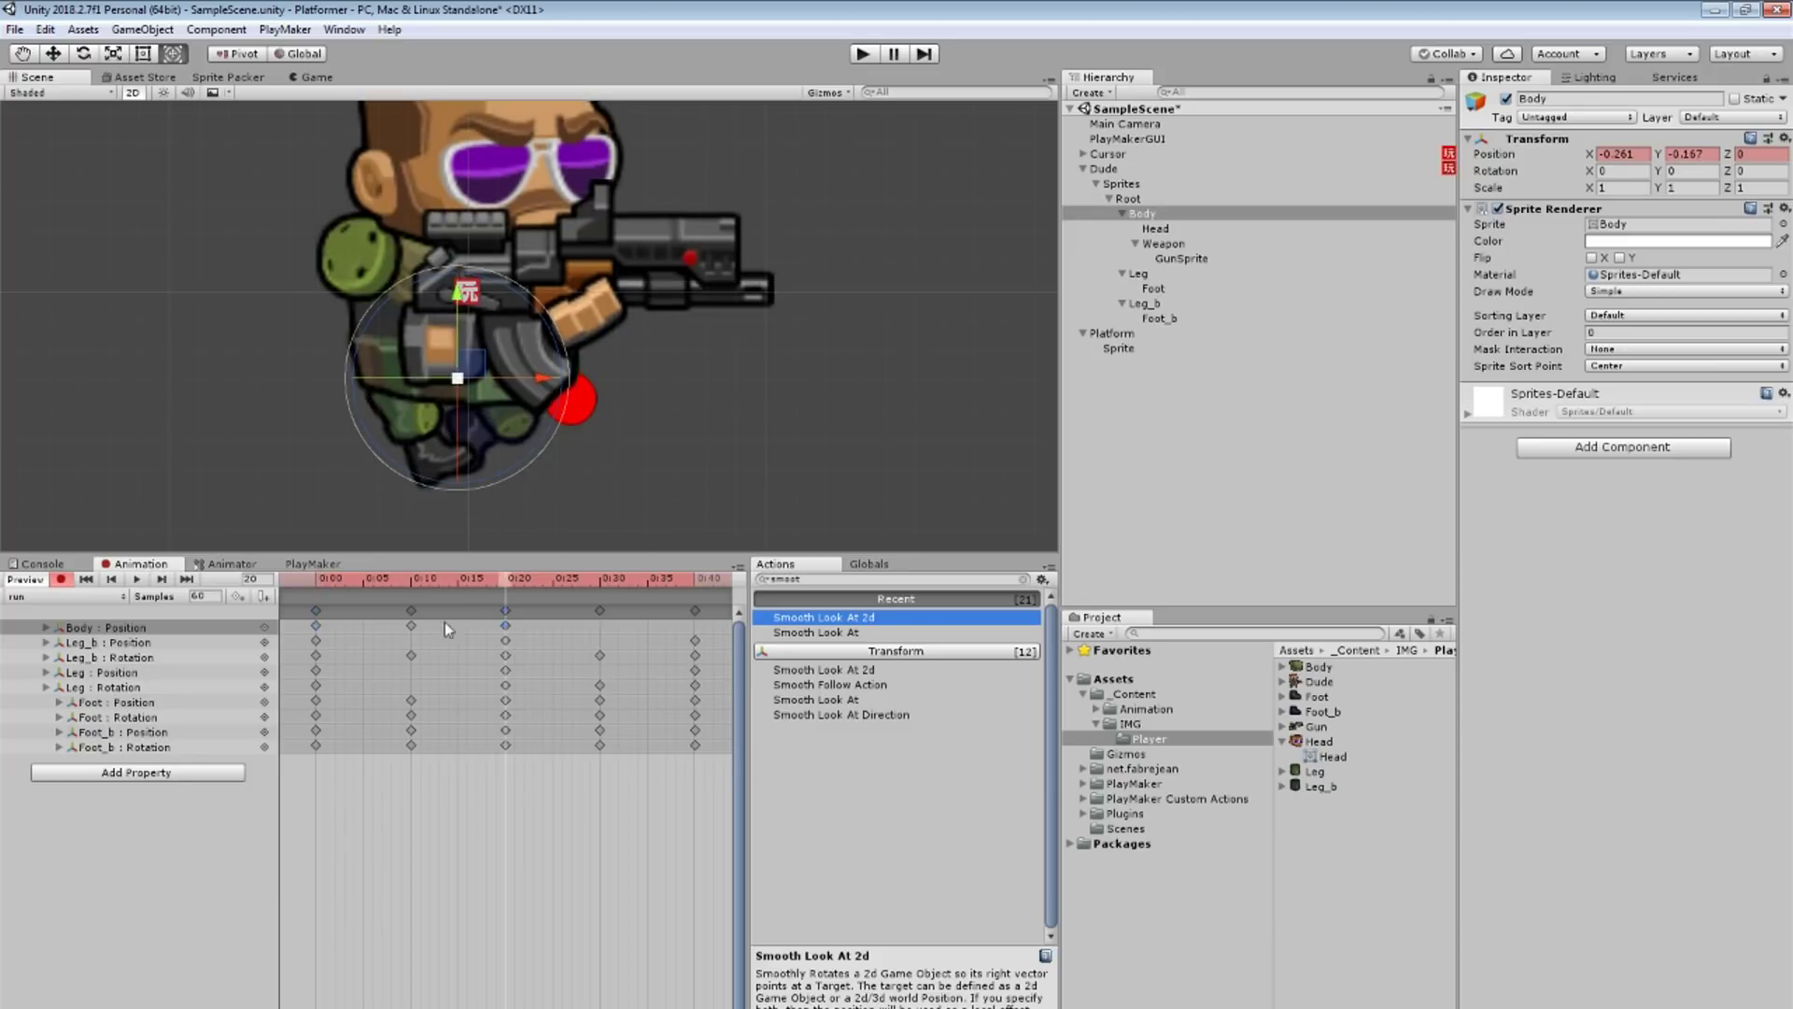
pyautogui.click(695, 579)
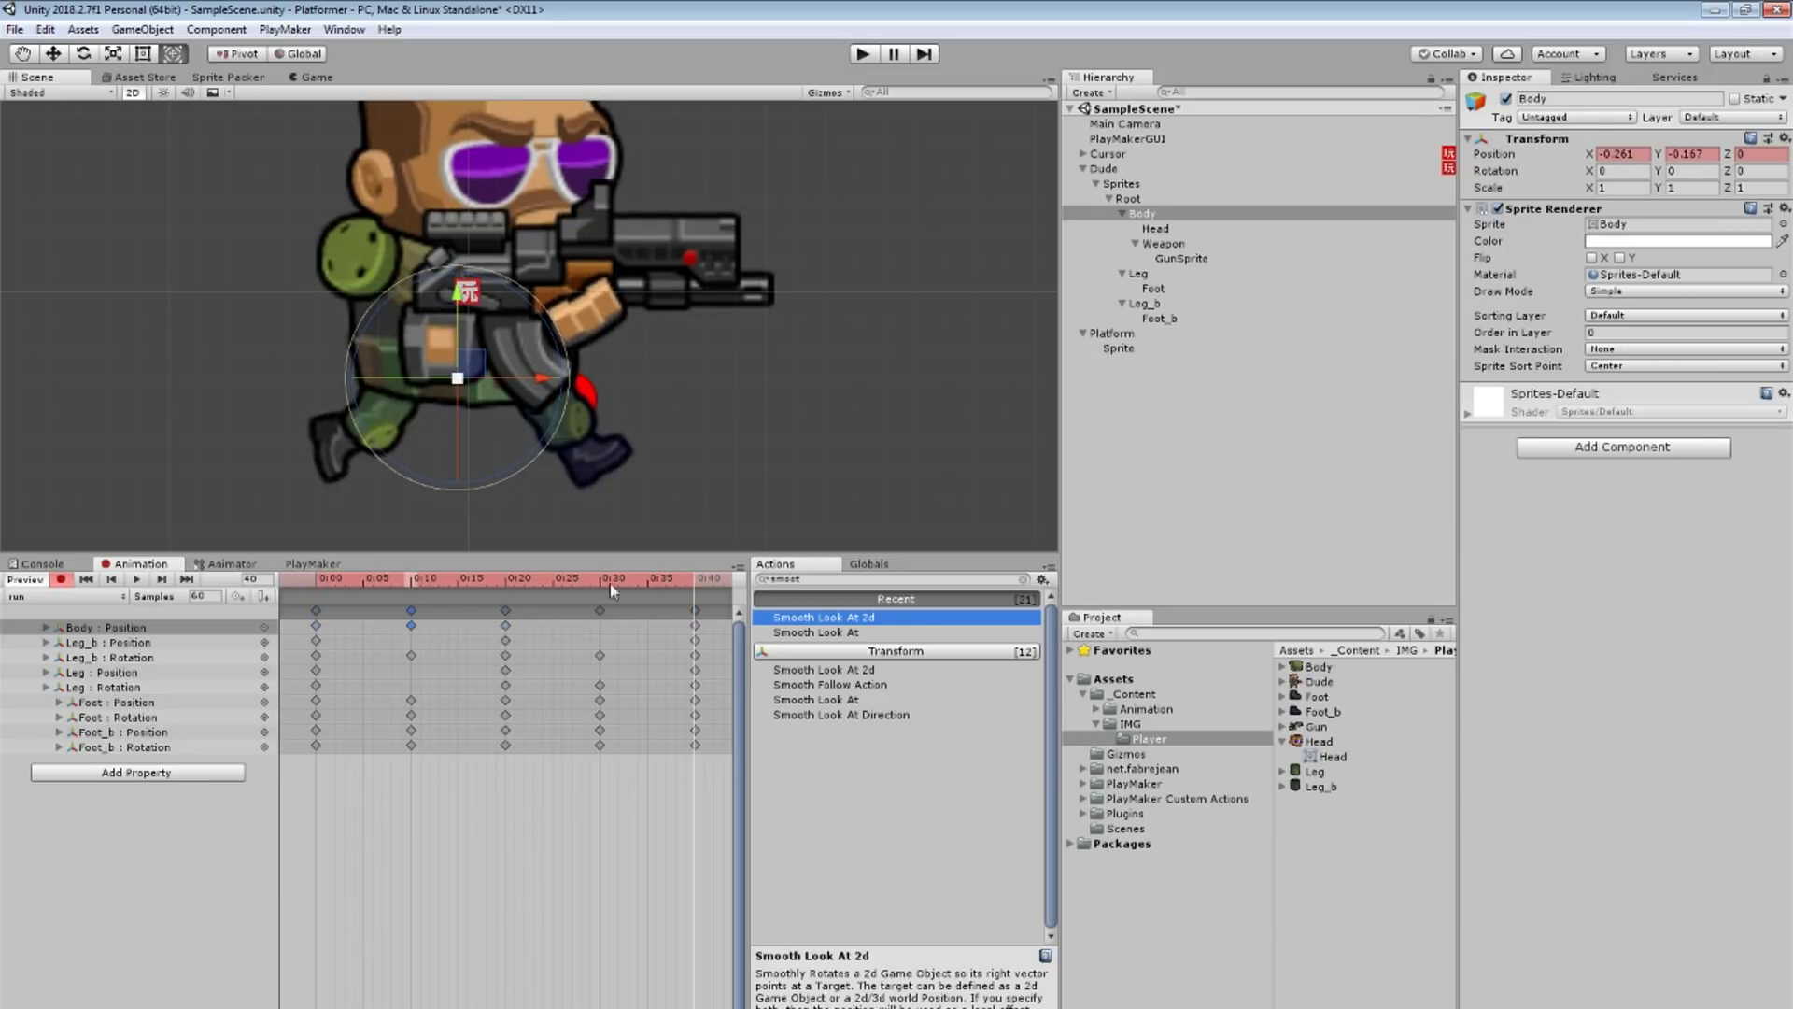
pyautogui.click(603, 585)
pyautogui.click(599, 625)
pyautogui.click(138, 579)
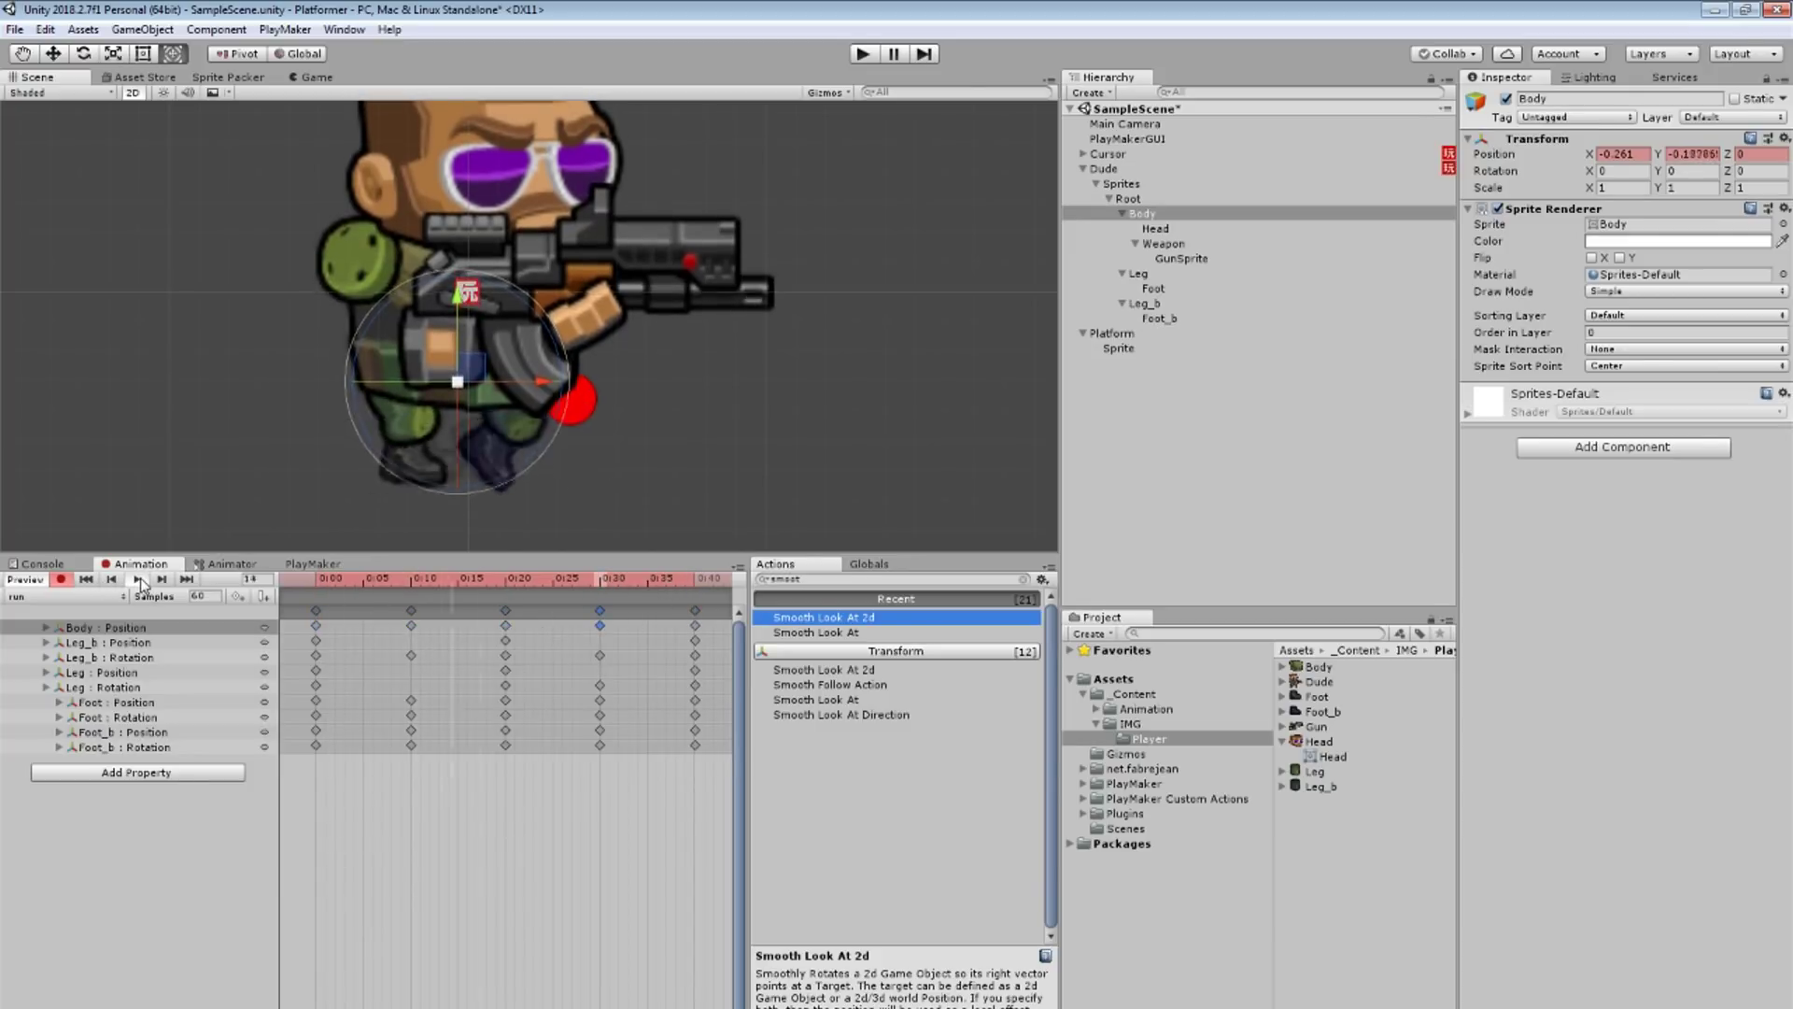
# Step: Arrange the Animator graph with the run state directly below idle
pyautogui.click(248, 566)
pyautogui.scroll(3, 814, 704)
pyautogui.scroll(1, 808, 701)
pyautogui.scroll(-3, 799, 707)
pyautogui.scroll(1, 794, 713)
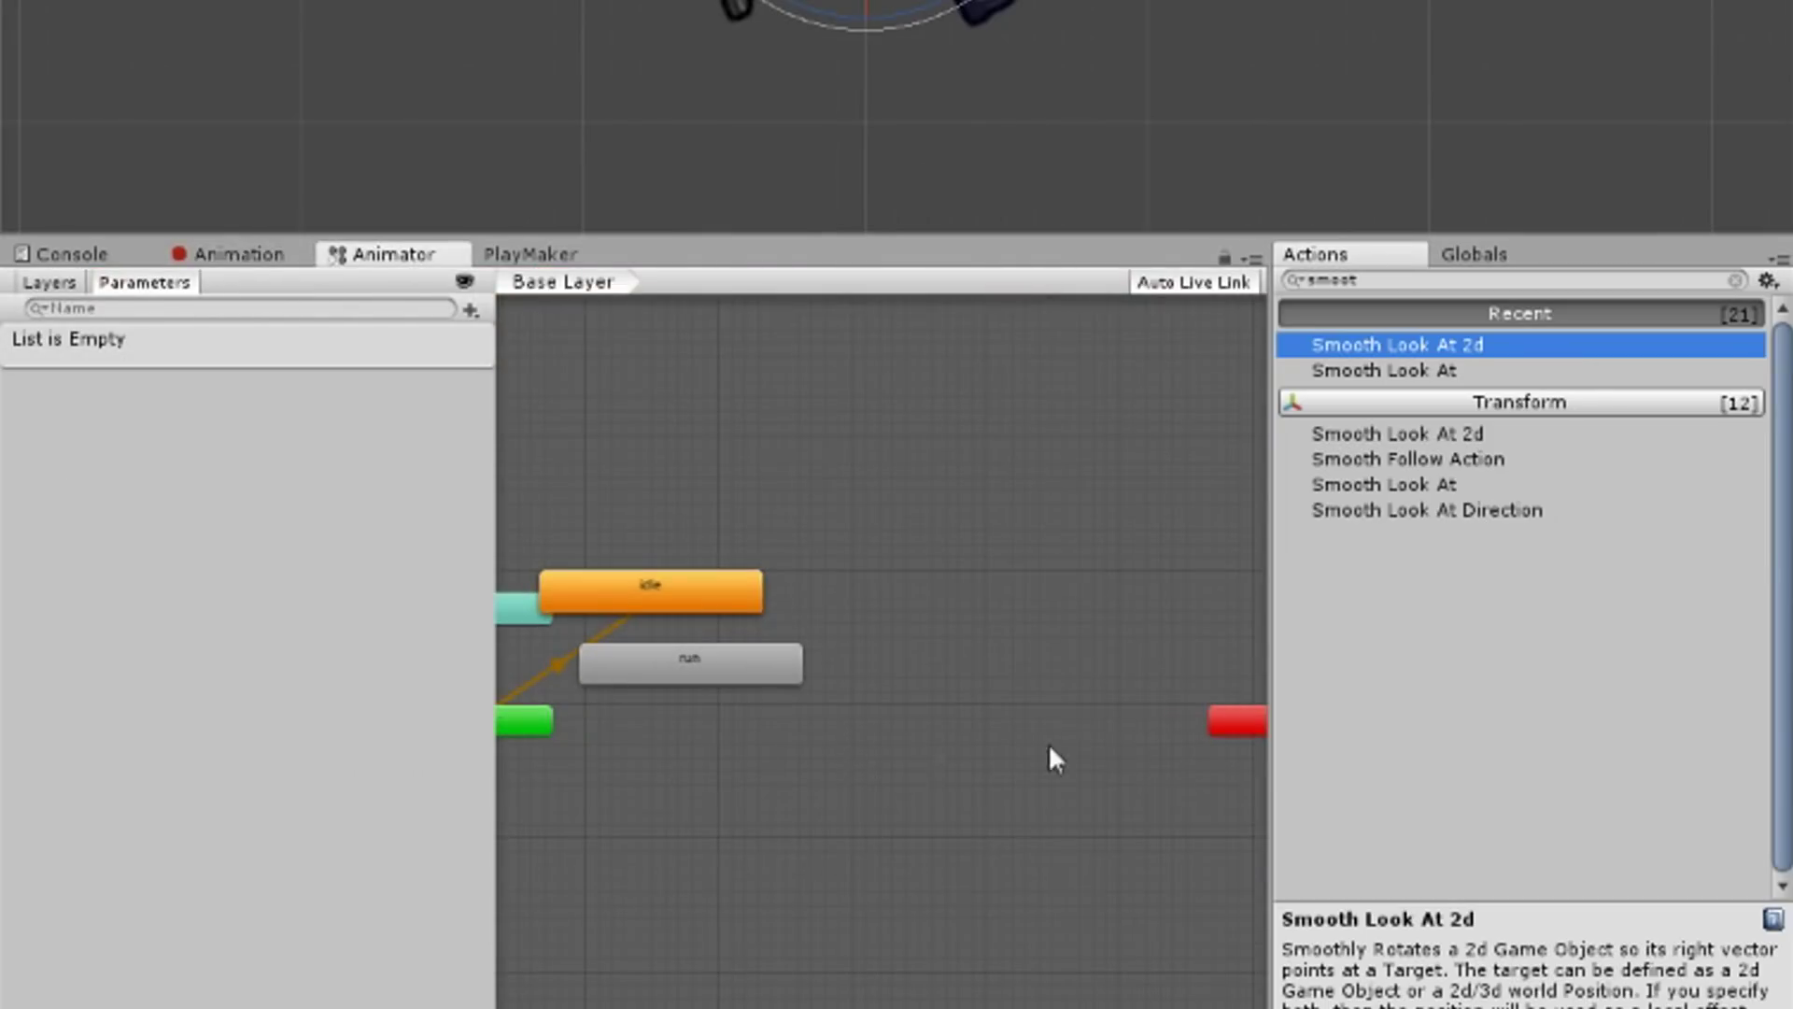
pyautogui.moveTo(944, 760); pyautogui.dragTo(1161, 744, button='middle')
pyautogui.moveTo(948, 660); pyautogui.dragTo(1035, 755)
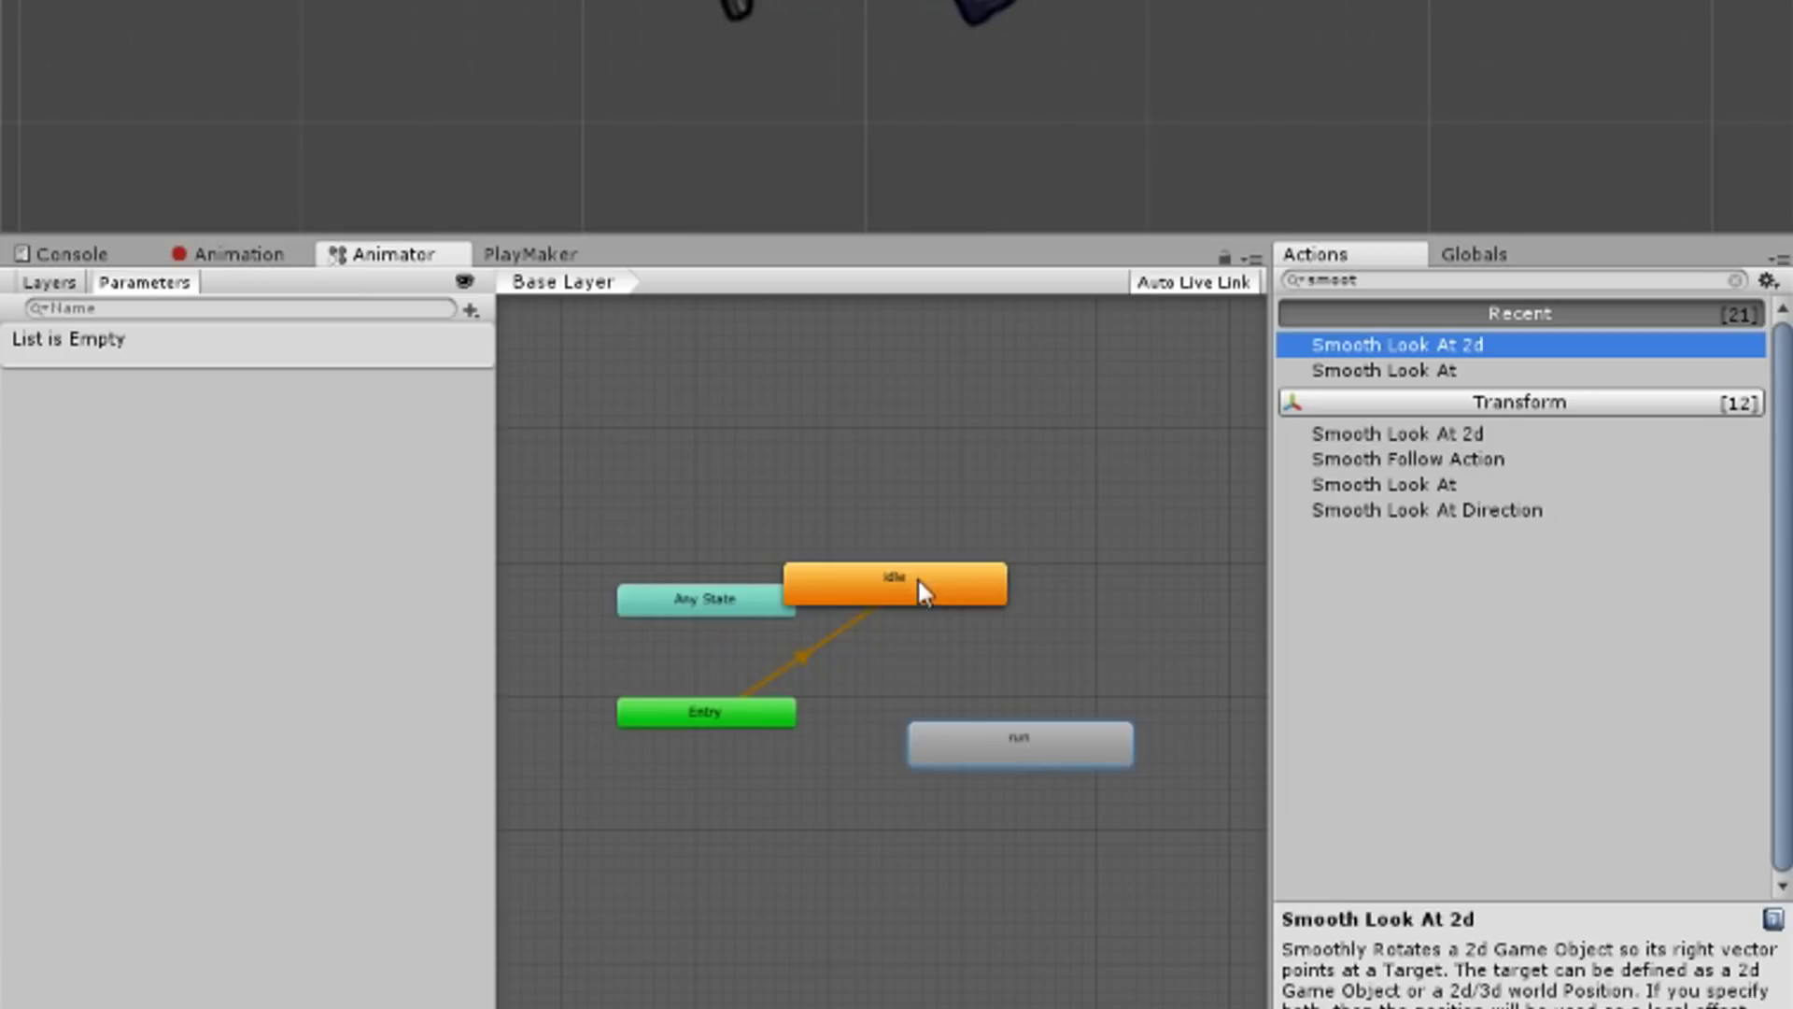
pyautogui.moveTo(920, 590); pyautogui.dragTo(1005, 616)
pyautogui.moveTo(1022, 743); pyautogui.dragTo(967, 719)
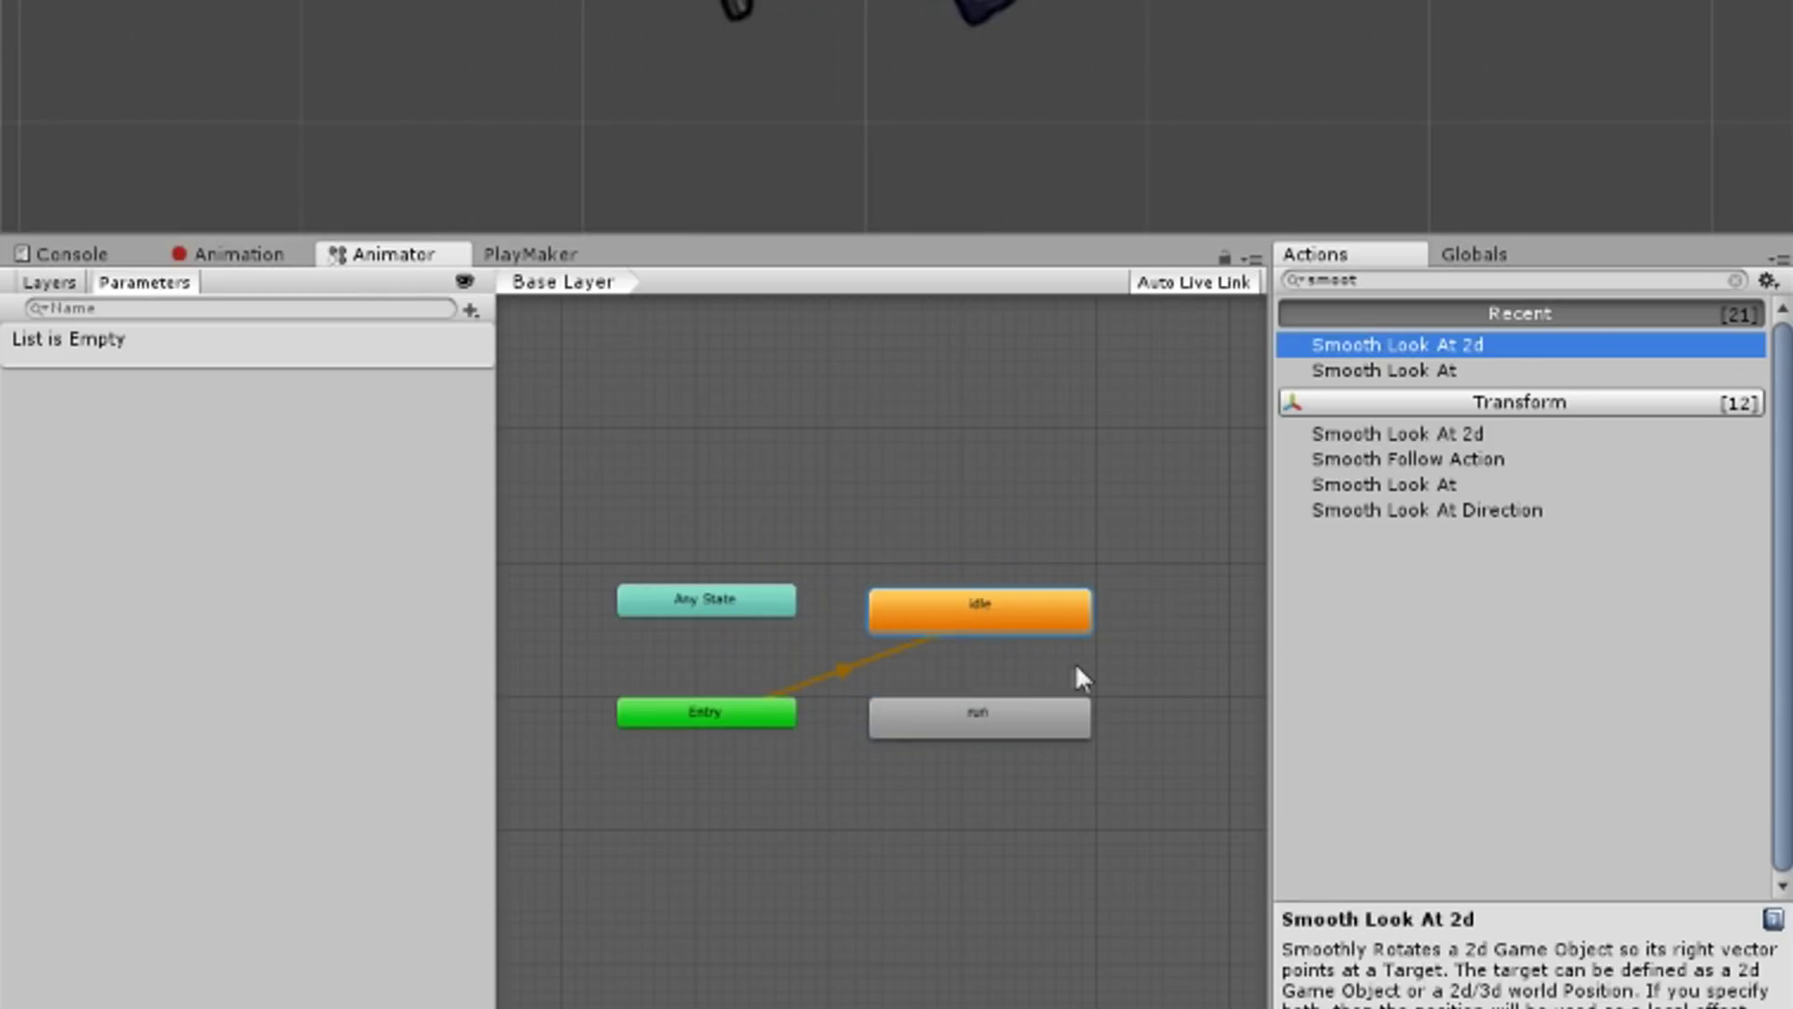
# Step: In the Movement FSM, add Set Animator Float: Velocity from InputX, every frame
pyautogui.click(529, 255)
pyautogui.click(336, 282)
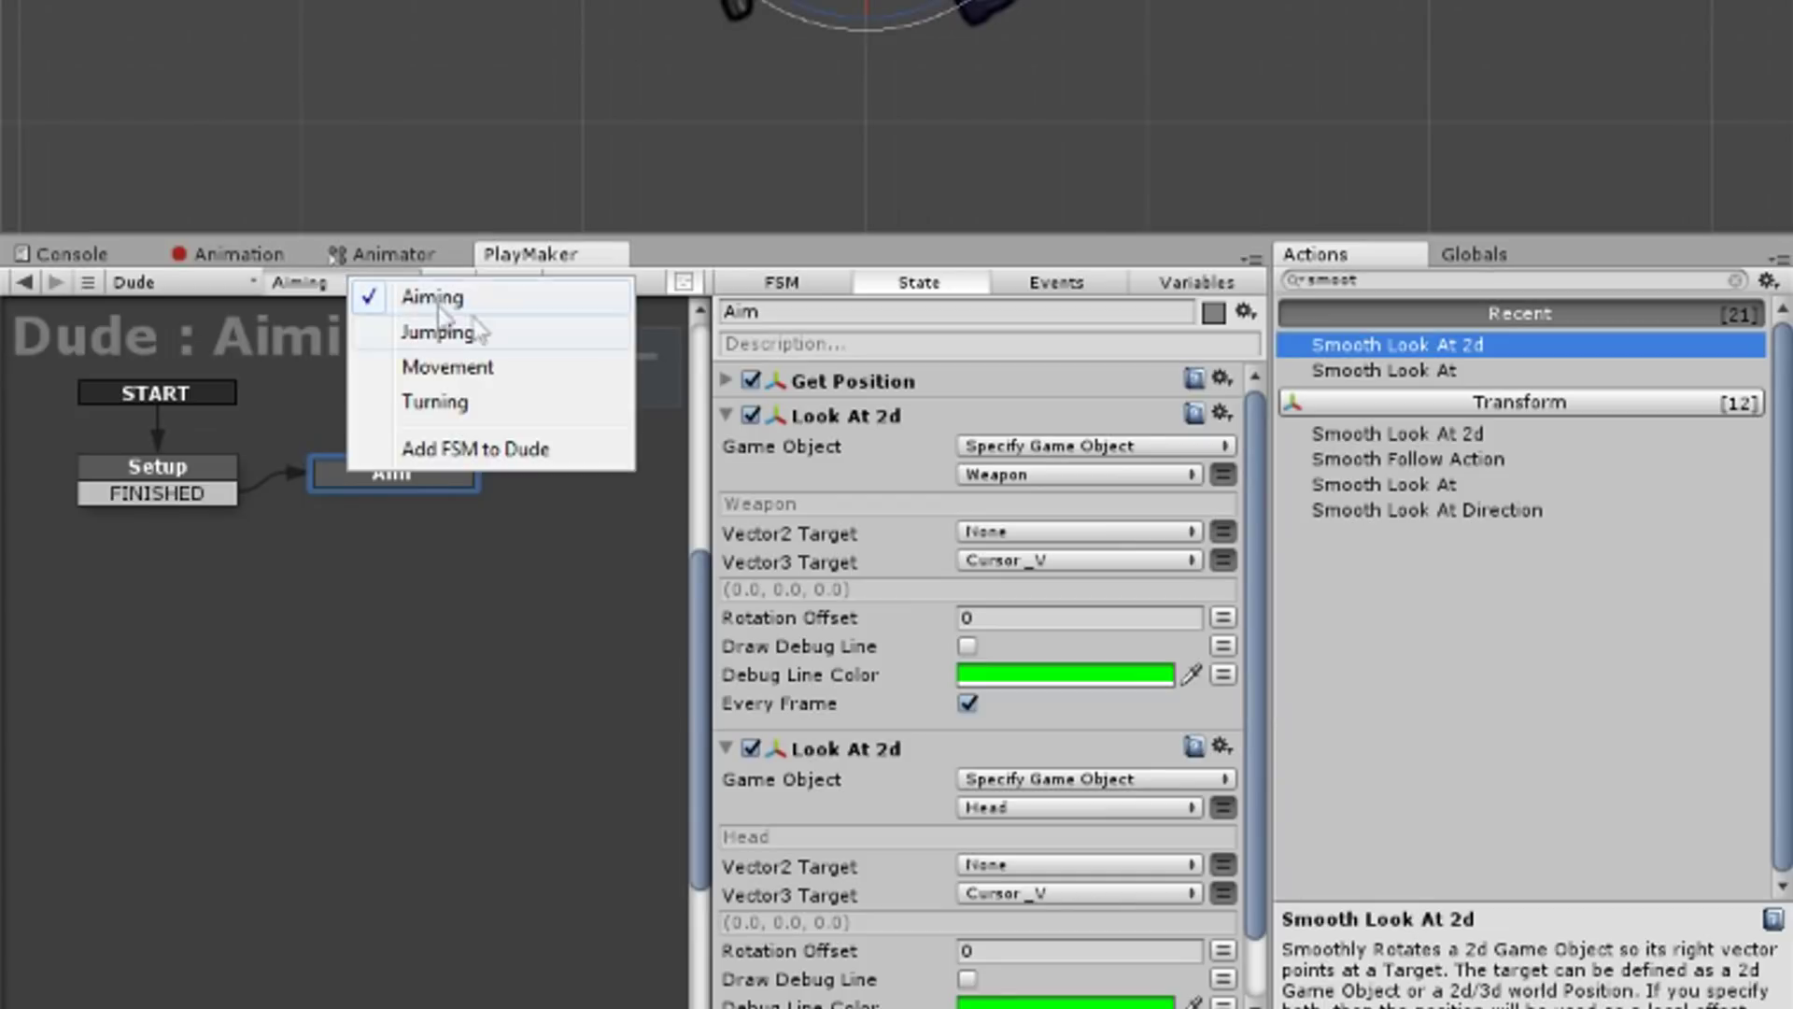
pyautogui.click(497, 374)
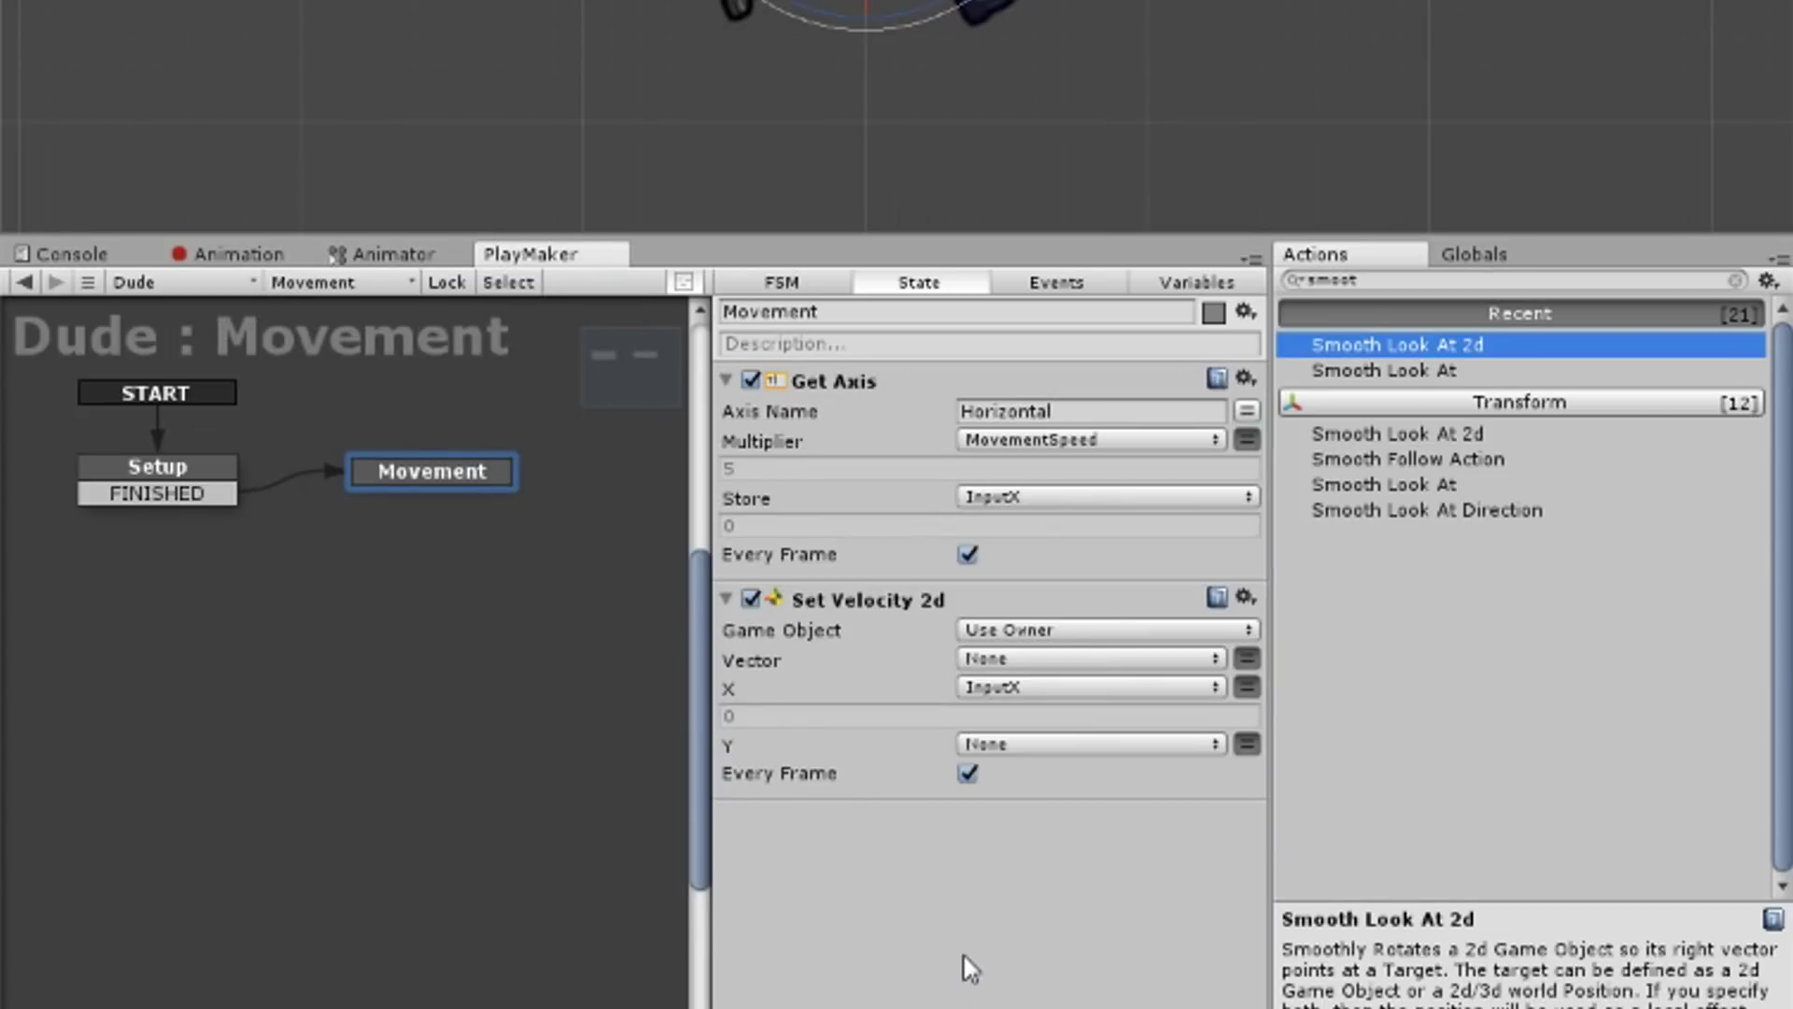
pyautogui.write('set animator flo')
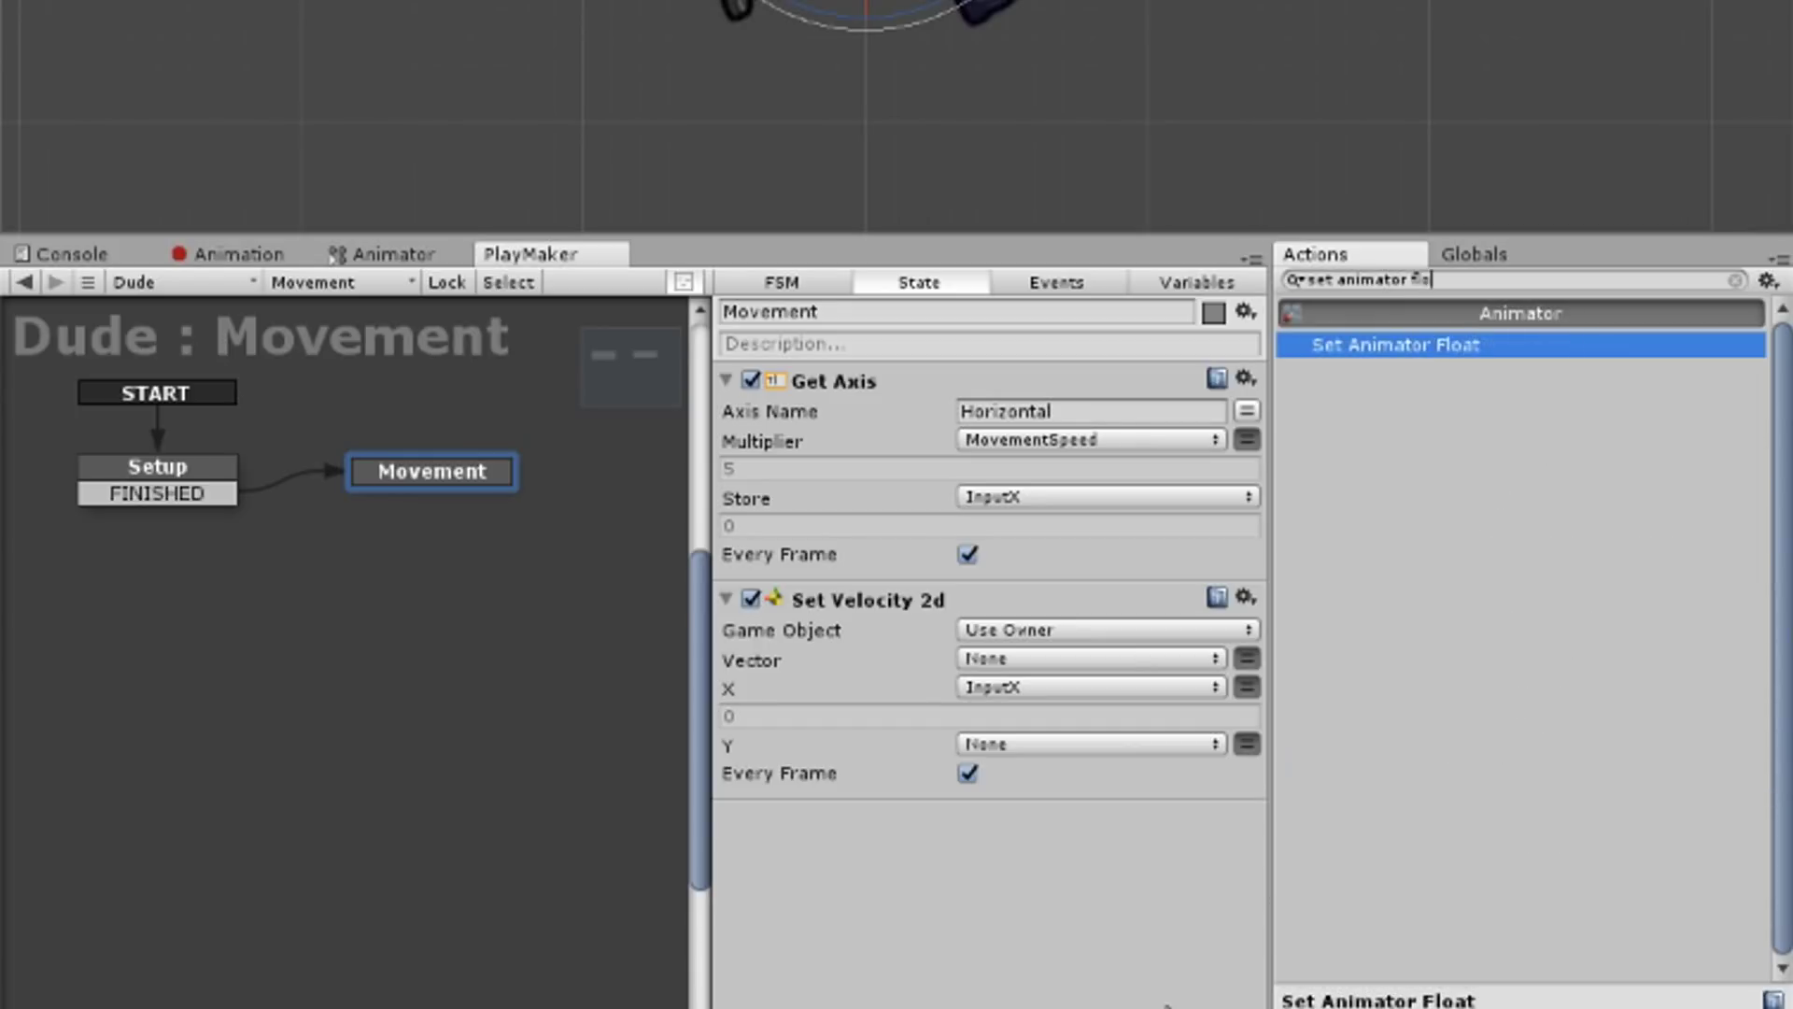
pyautogui.press('Return')
pyautogui.click(1152, 875)
pyautogui.write('Velocity')
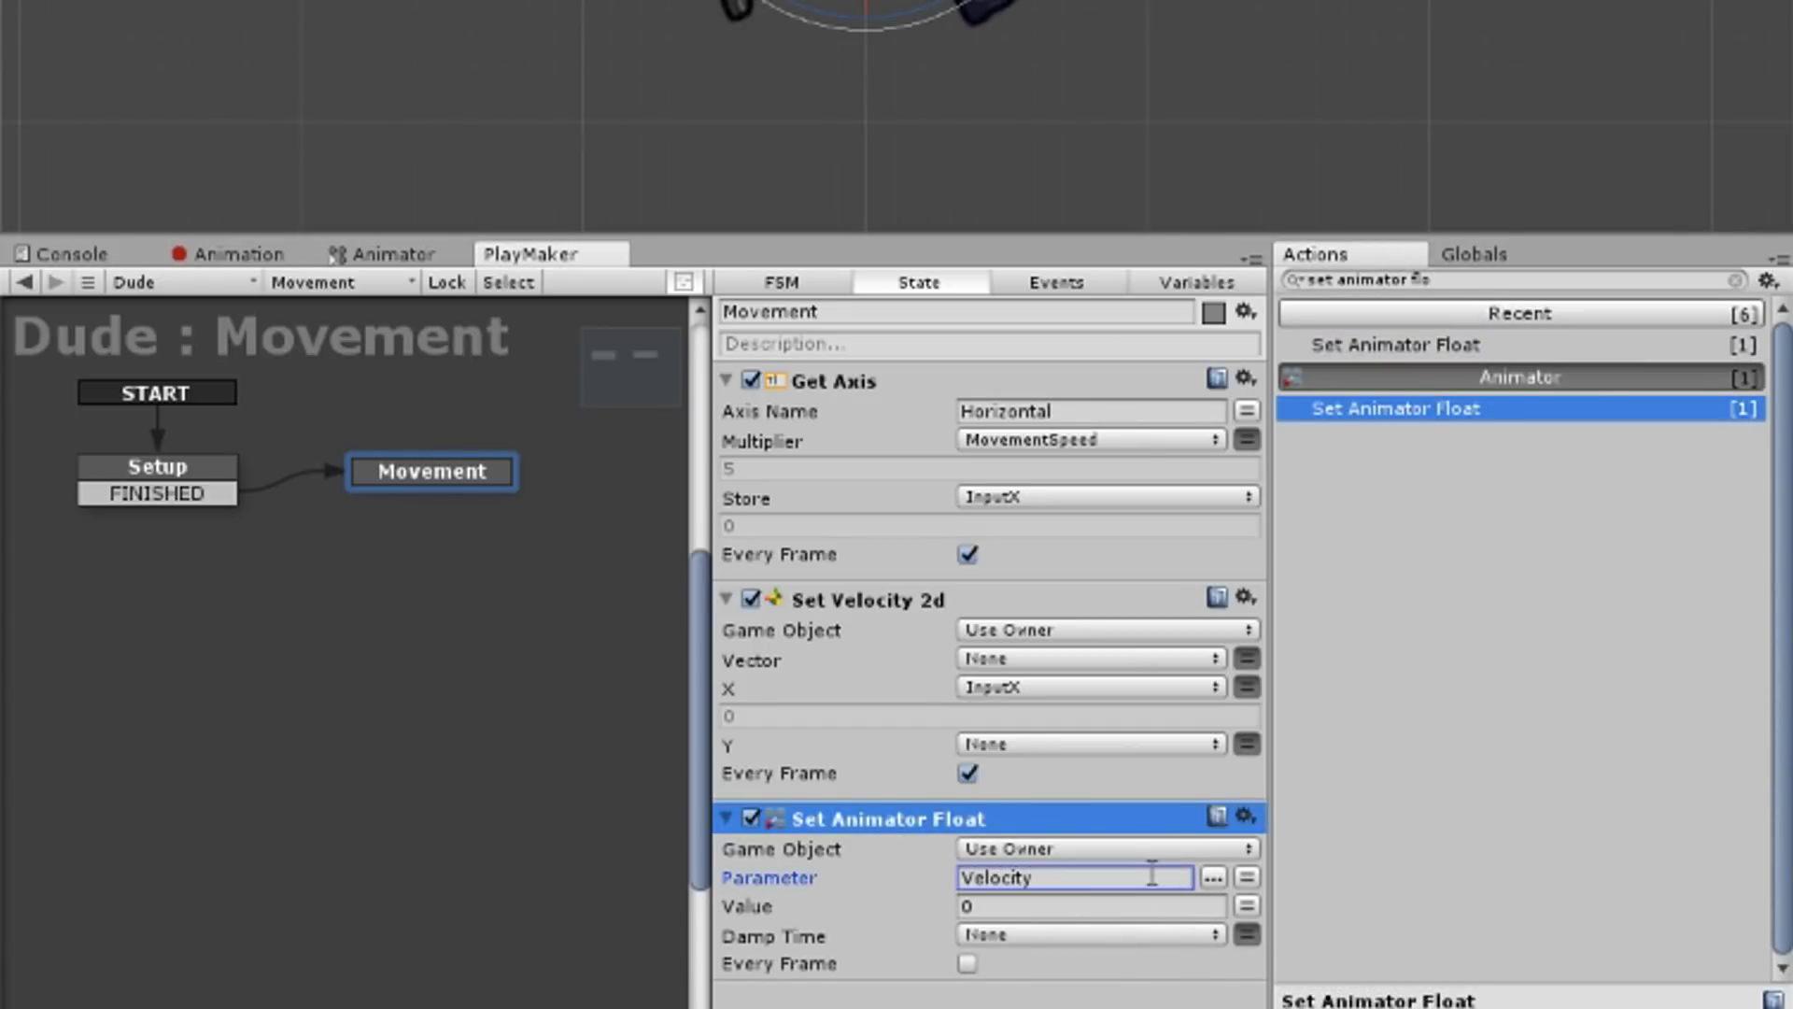
pyautogui.click(1247, 906)
pyautogui.click(1084, 906)
pyautogui.click(1086, 985)
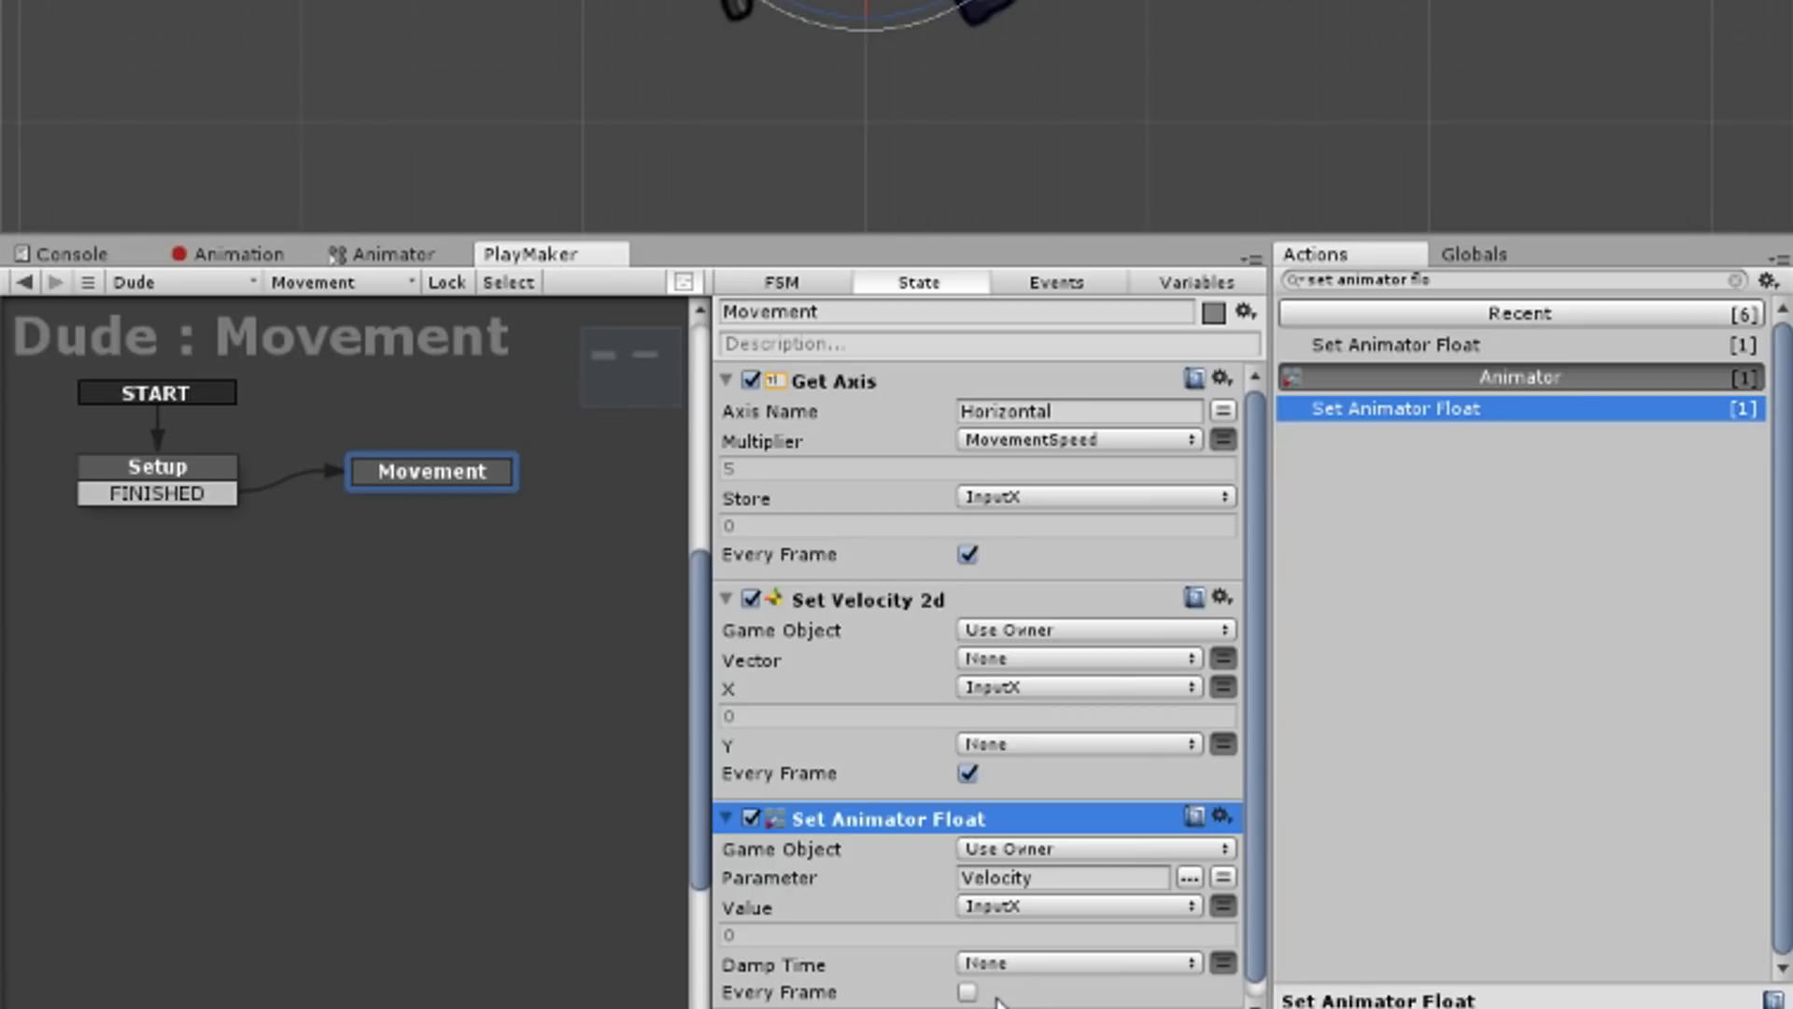
pyautogui.click(967, 992)
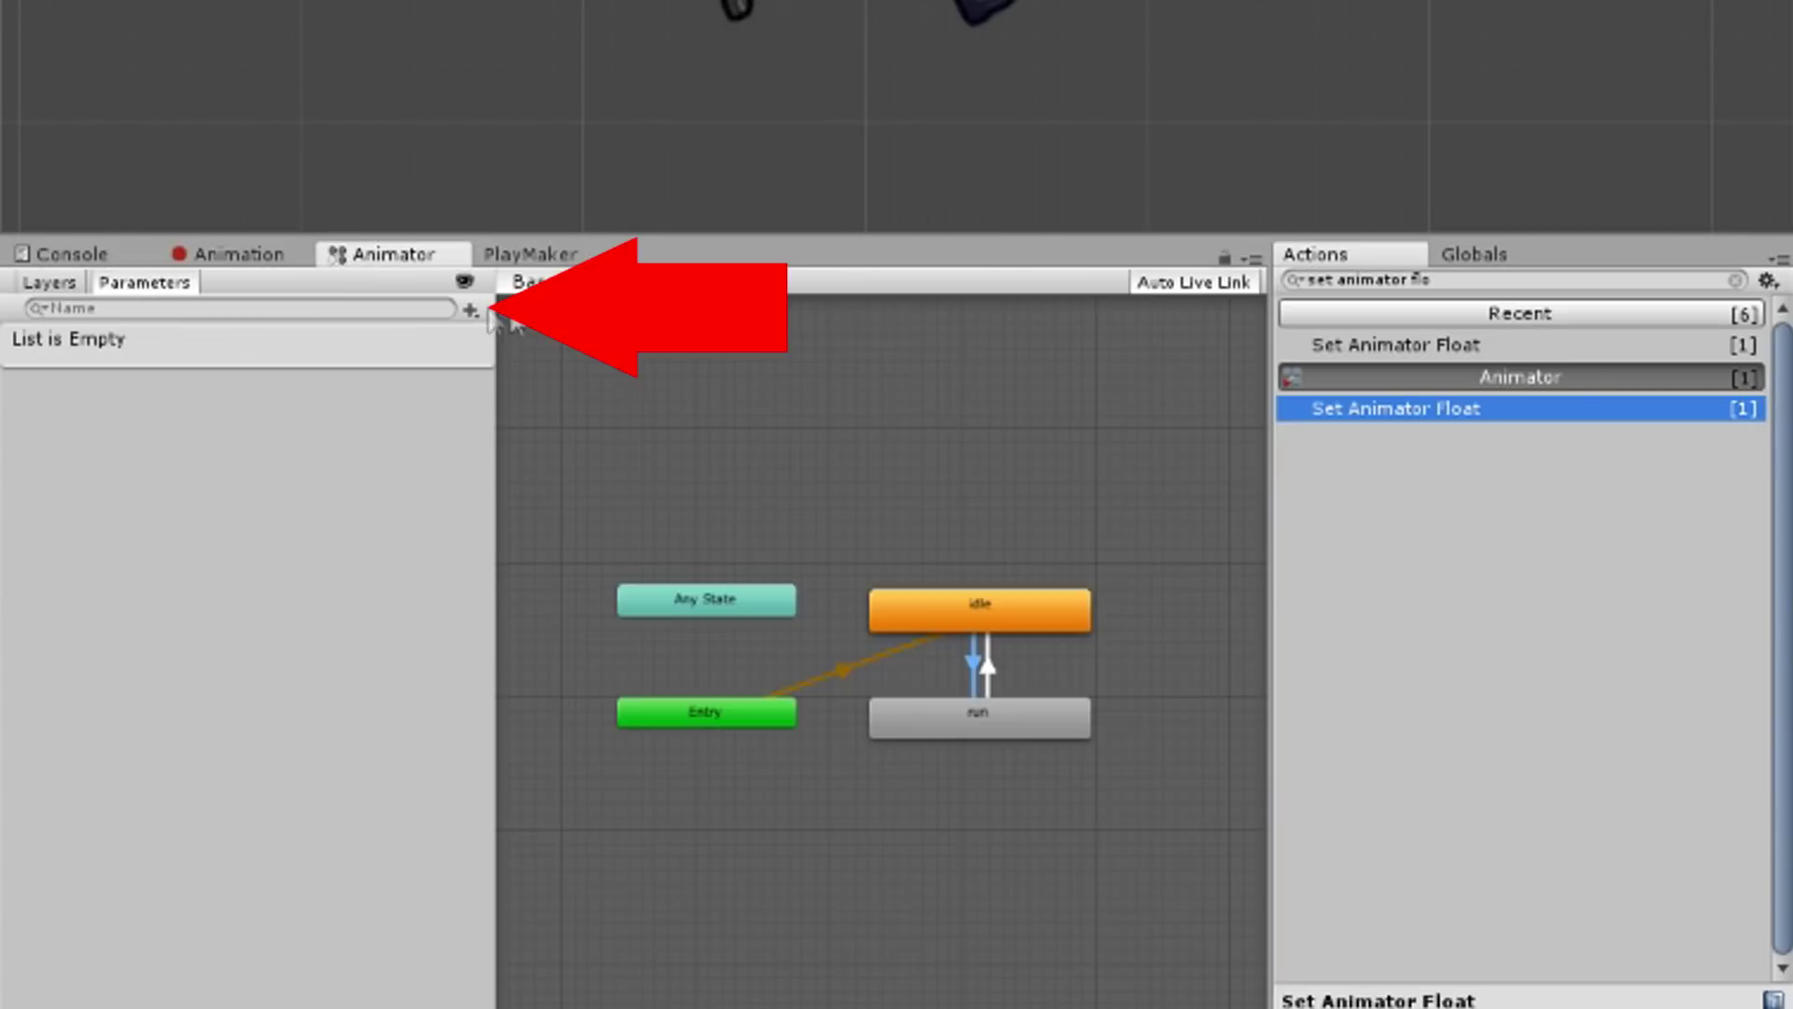
# Step: Add a Velocity float parameter and make idle-to-run require Velocity Greater 0.1, with no exit time
pyautogui.click(471, 310)
pyautogui.click(529, 349)
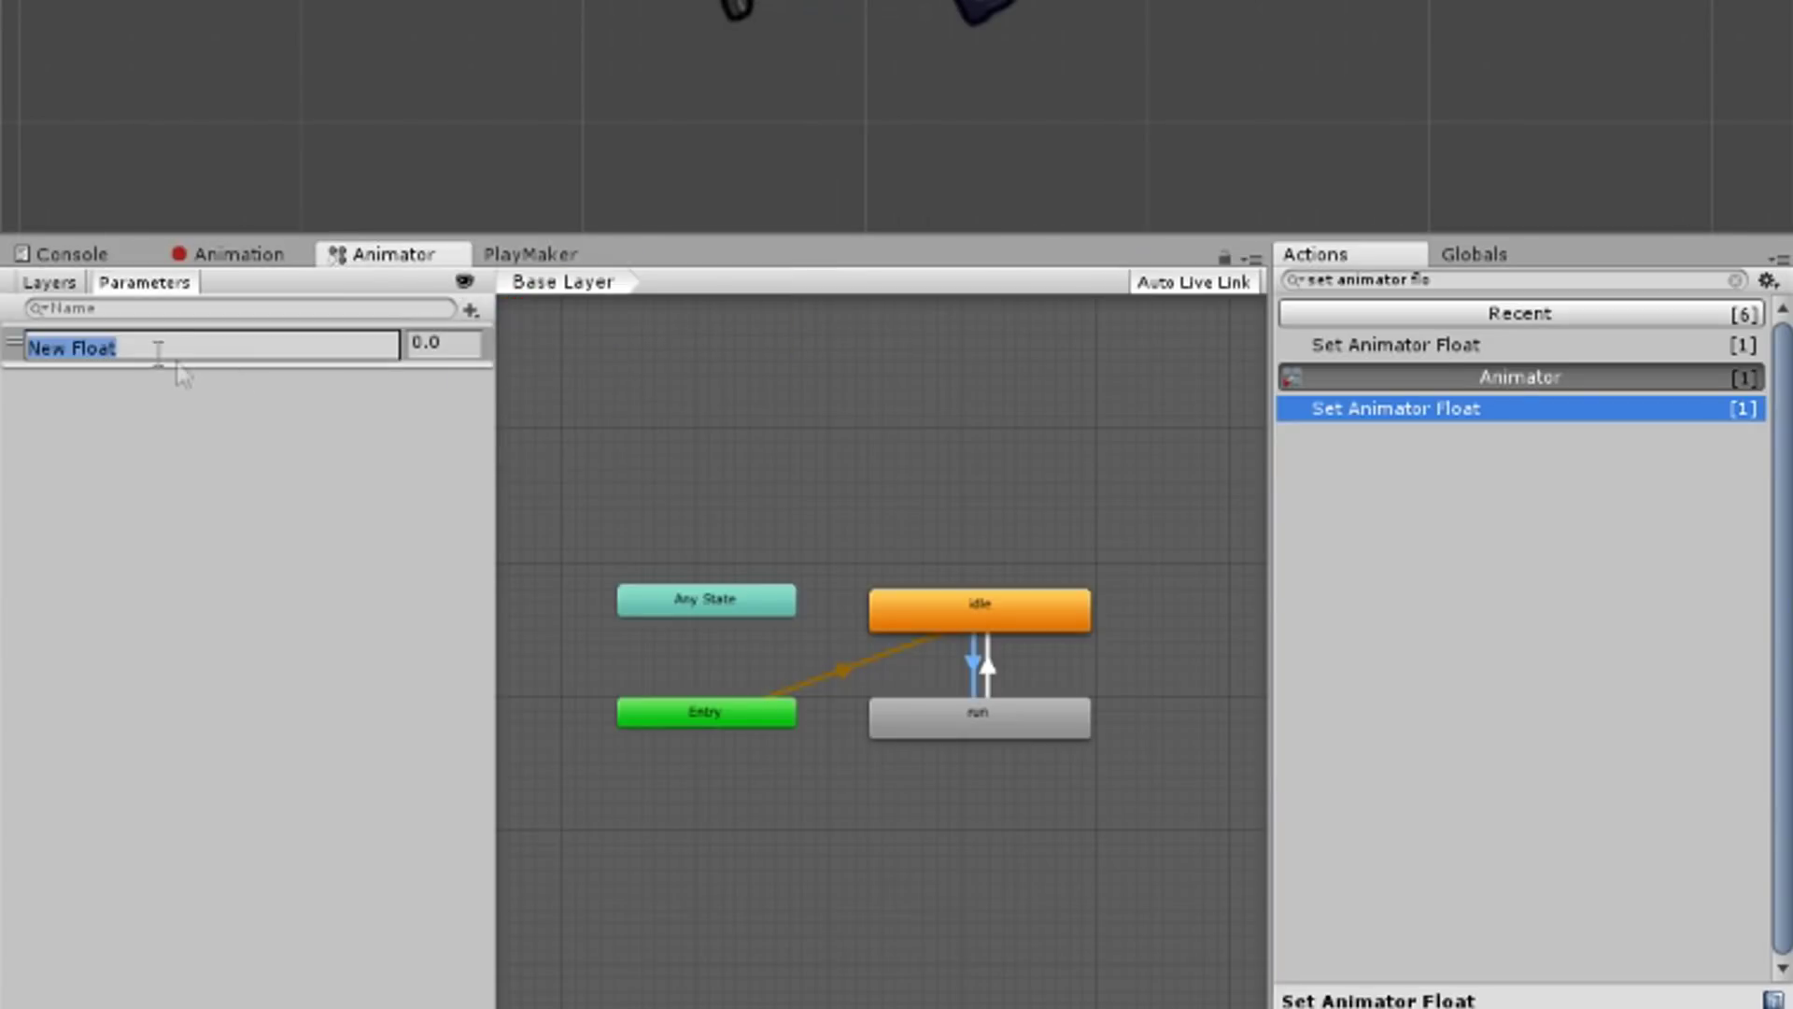
pyautogui.write('Velocity')
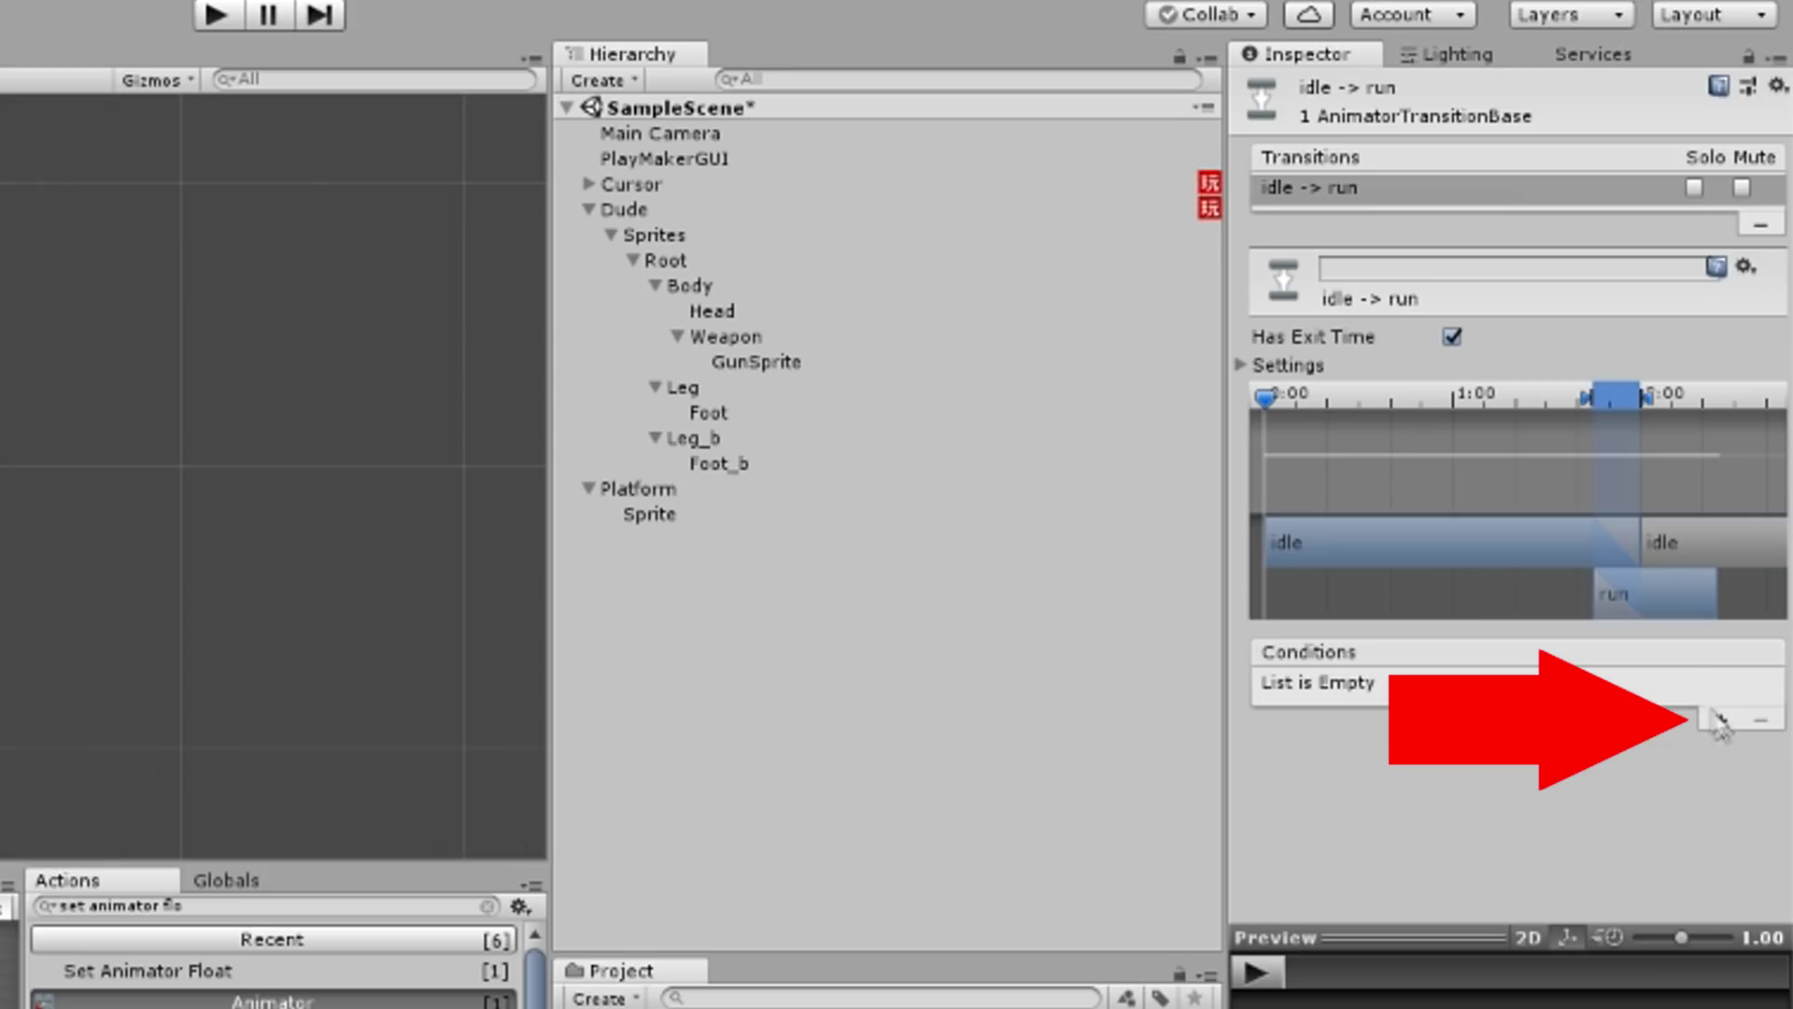
pyautogui.click(1718, 721)
pyautogui.click(1712, 685)
pyautogui.click(1289, 365)
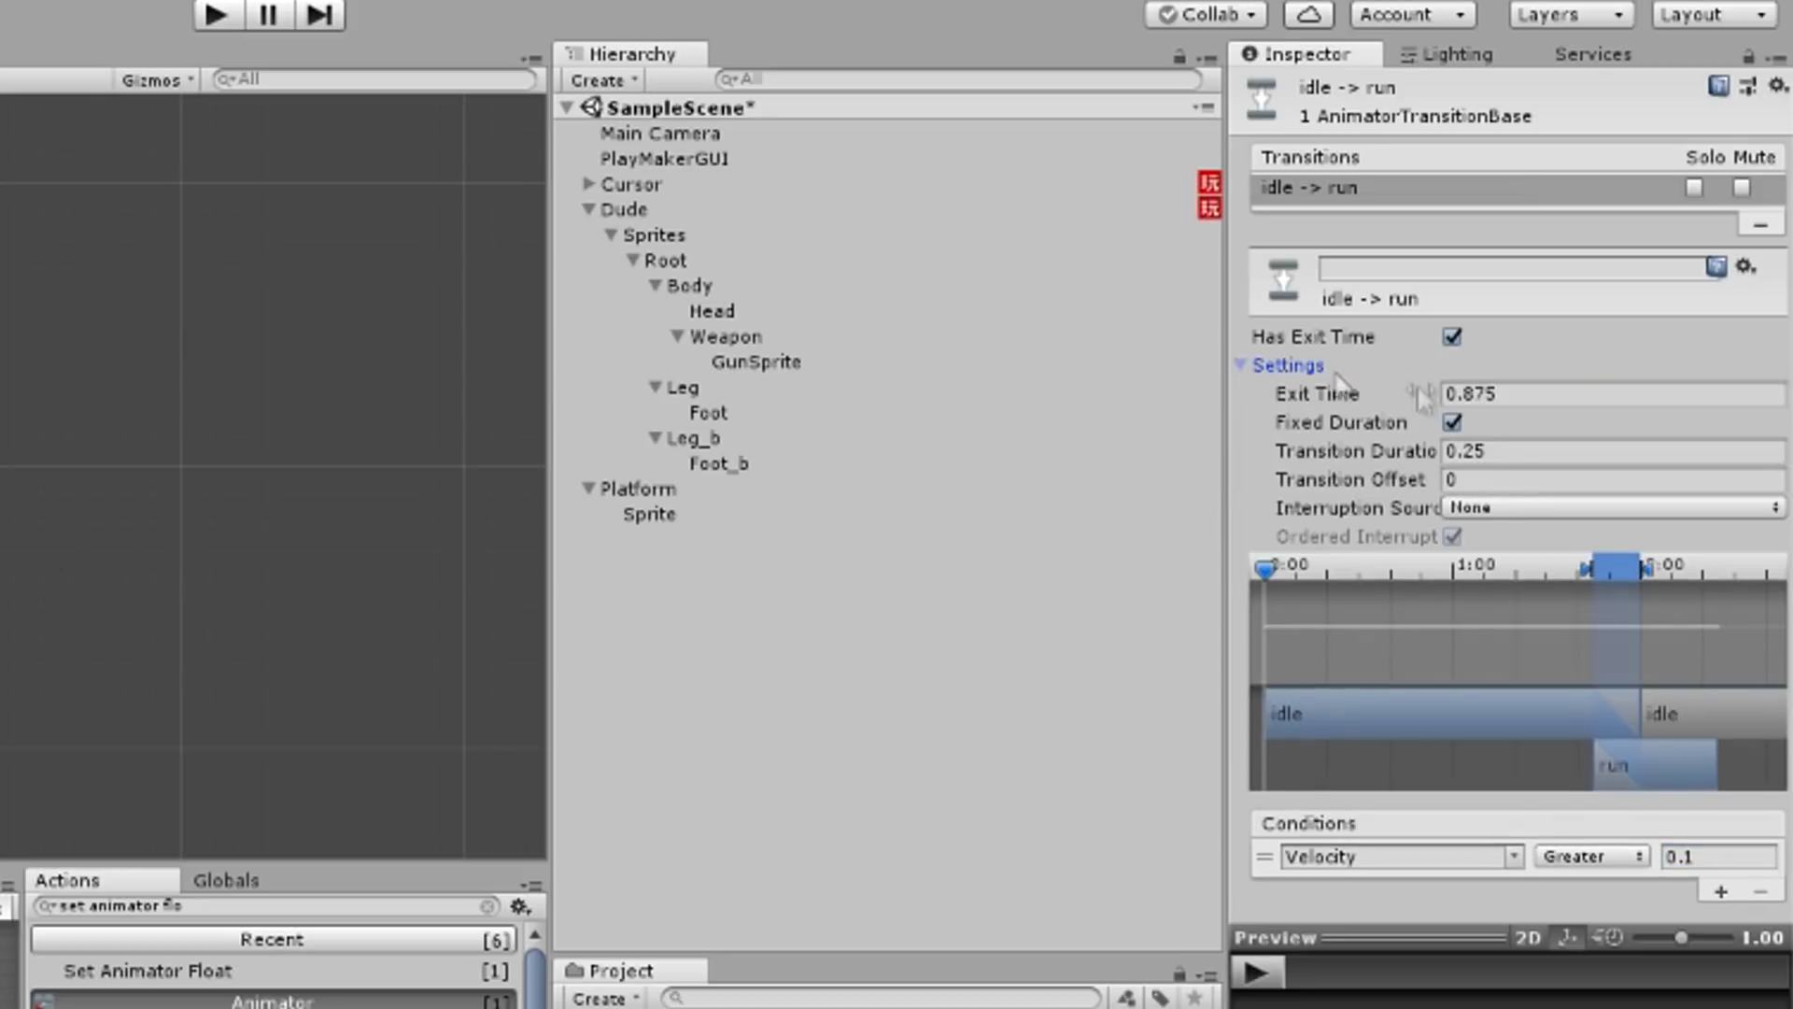
pyautogui.click(1452, 336)
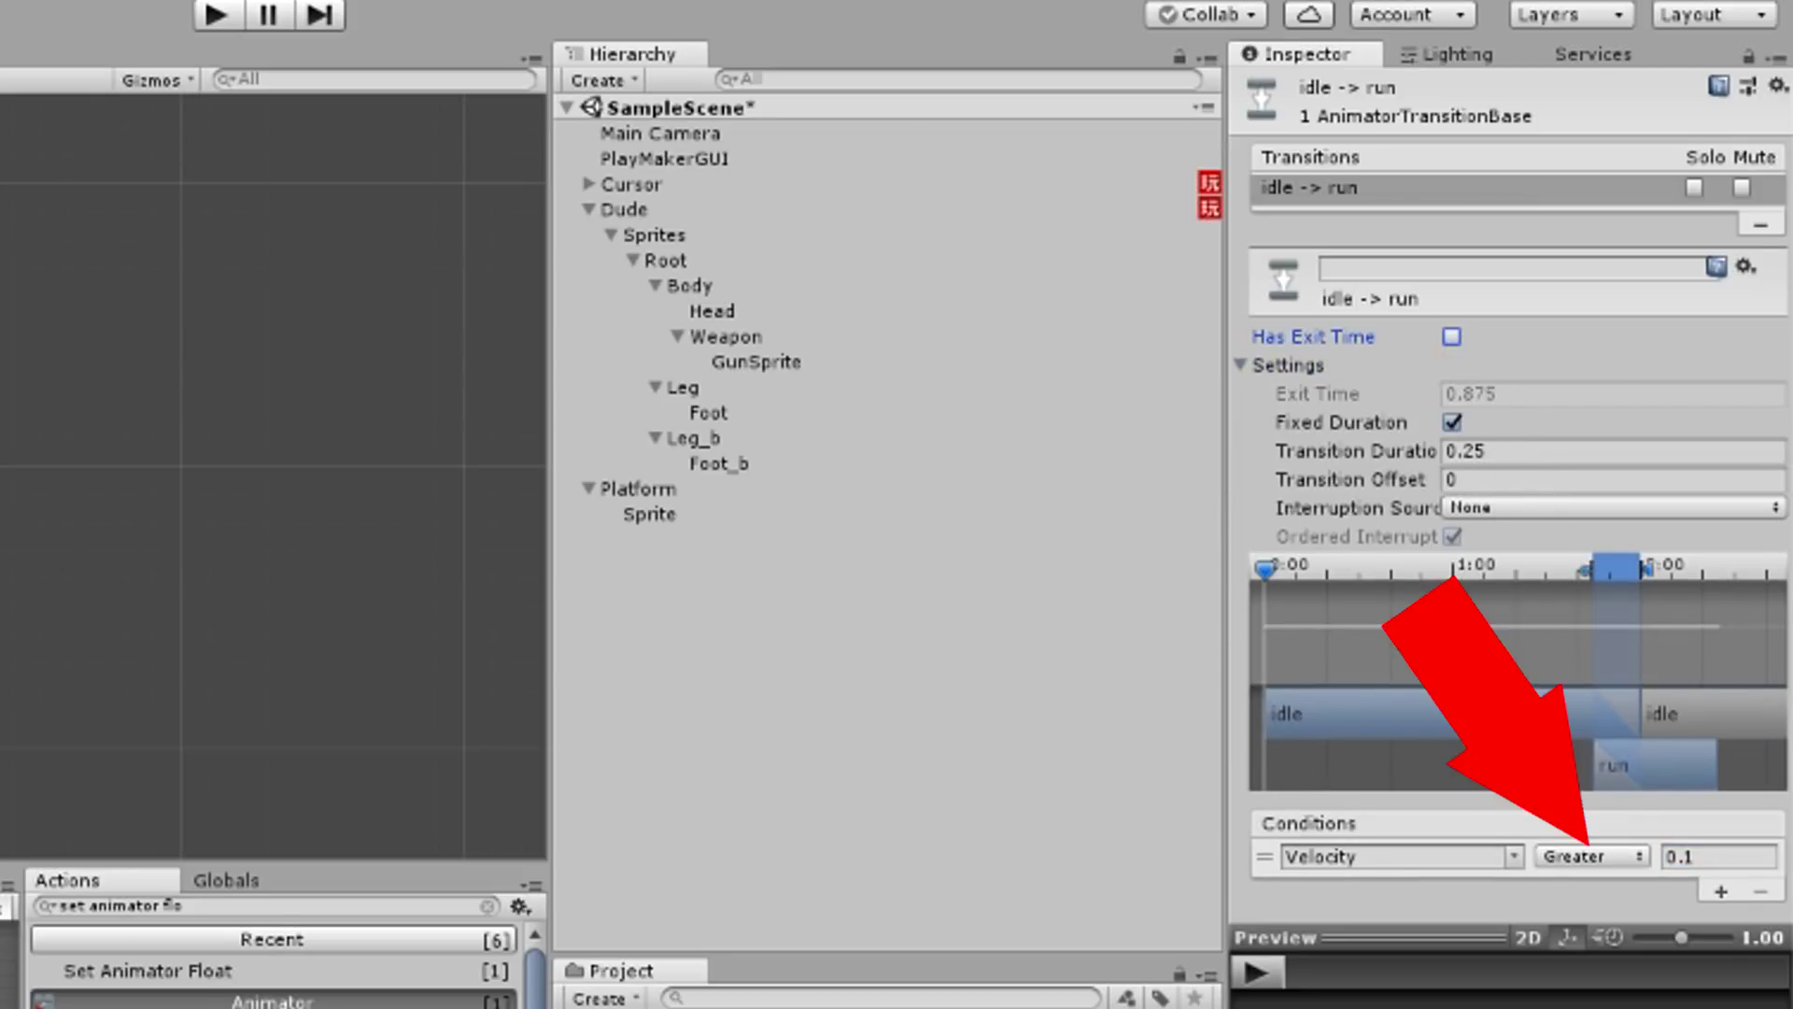
# Step: Give the run-to-idle transition a Velocity Less 0.1 condition and turn off Has Exit Time
pyautogui.click(1718, 890)
pyautogui.click(1588, 856)
pyautogui.click(1588, 927)
pyautogui.click(1715, 857)
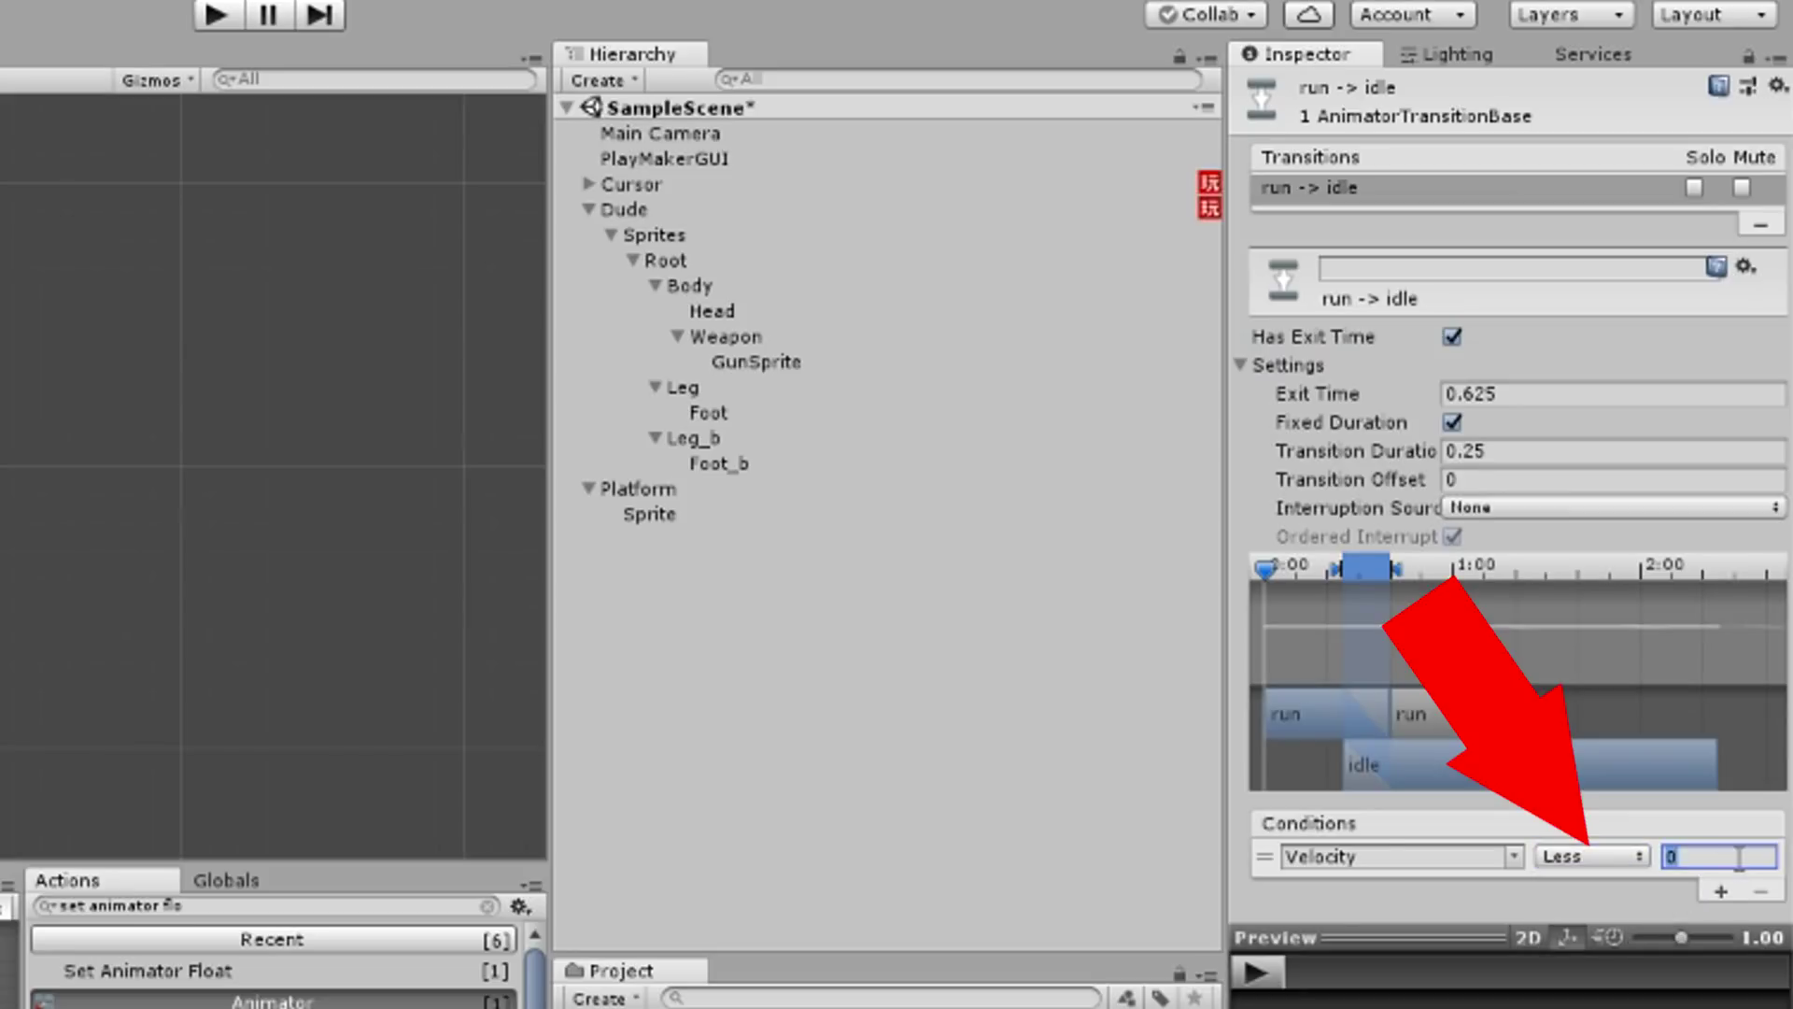
pyautogui.click(1528, 395)
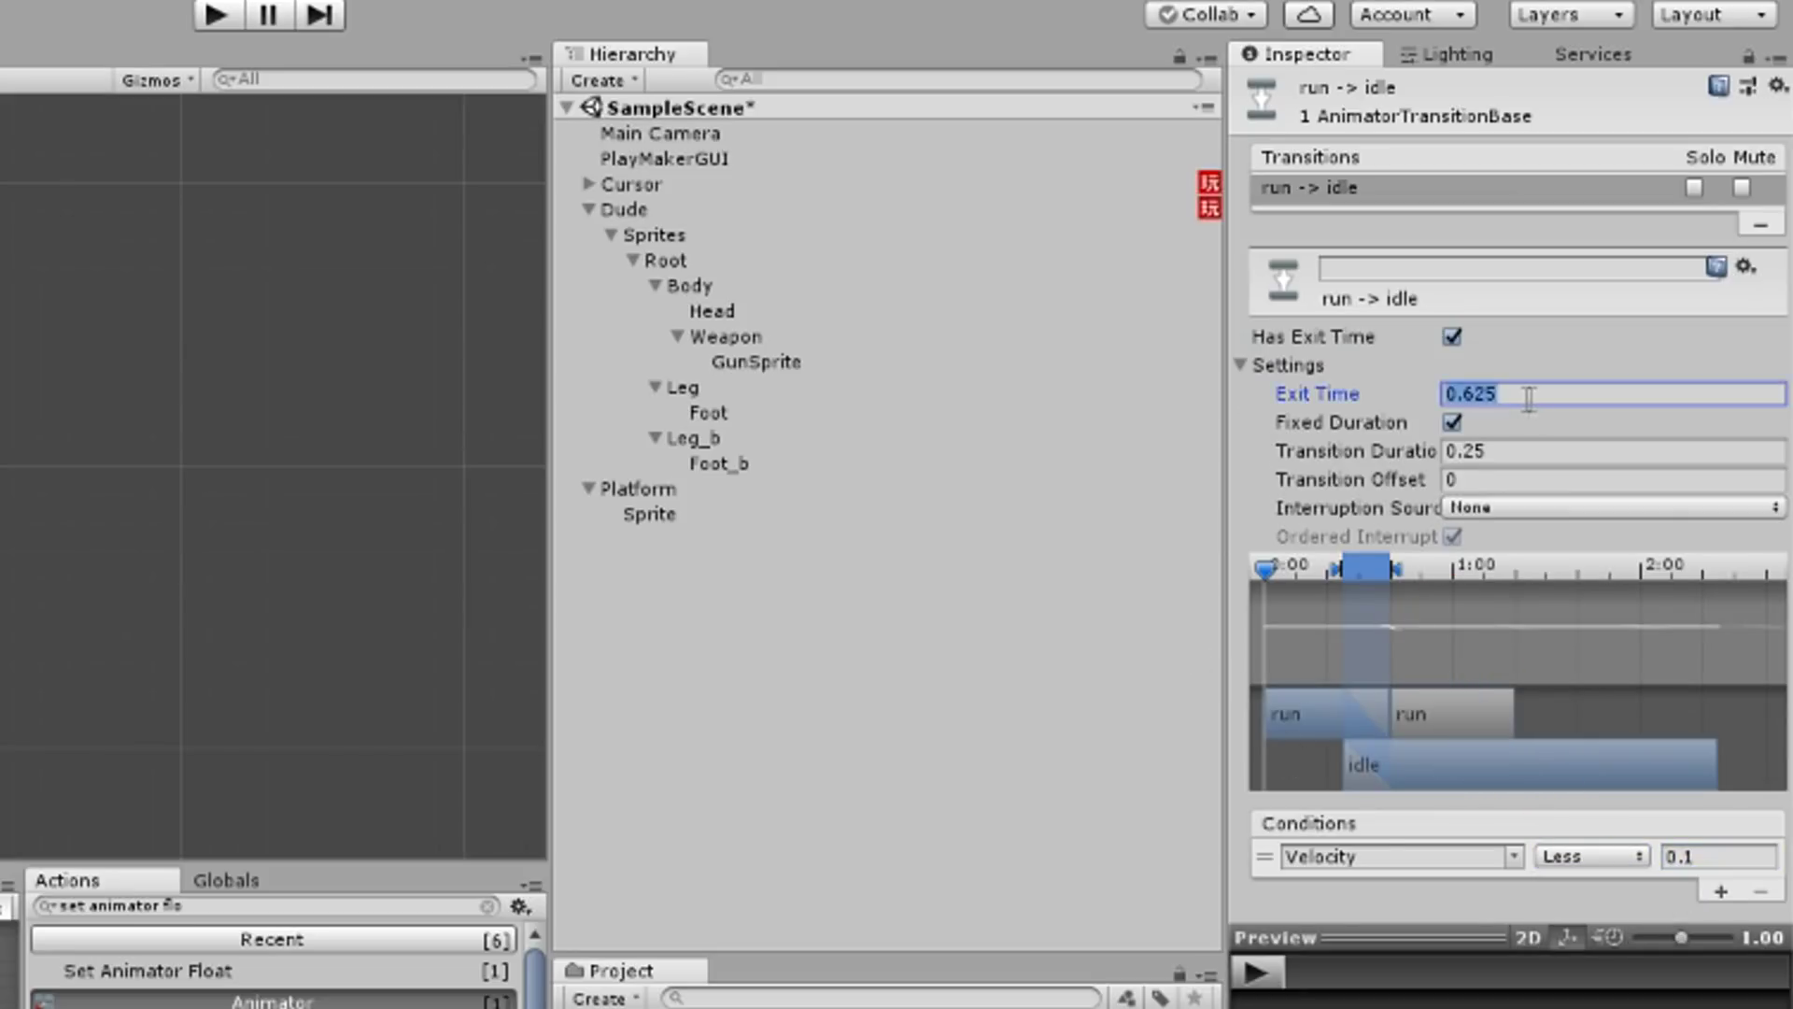
pyautogui.click(1453, 339)
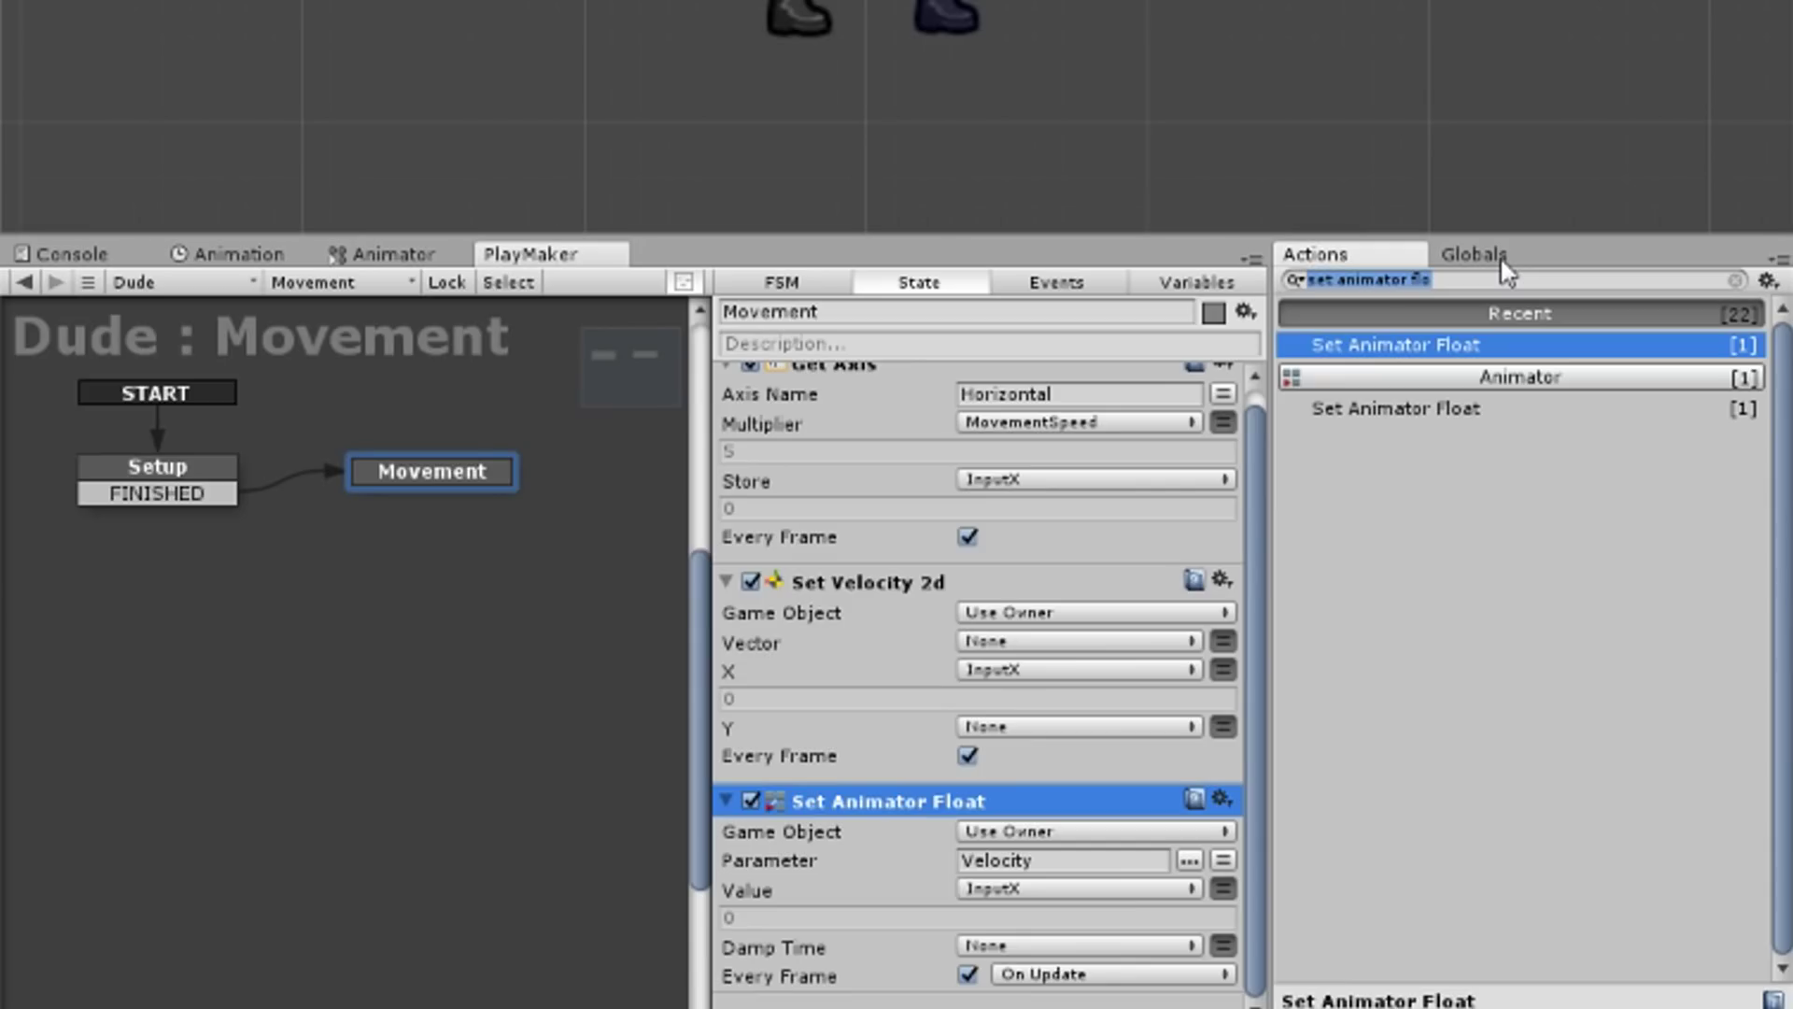
# Step: Search for and add a Float Abs action to the Movement state, leaving its variable unset
pyautogui.write('c fa')
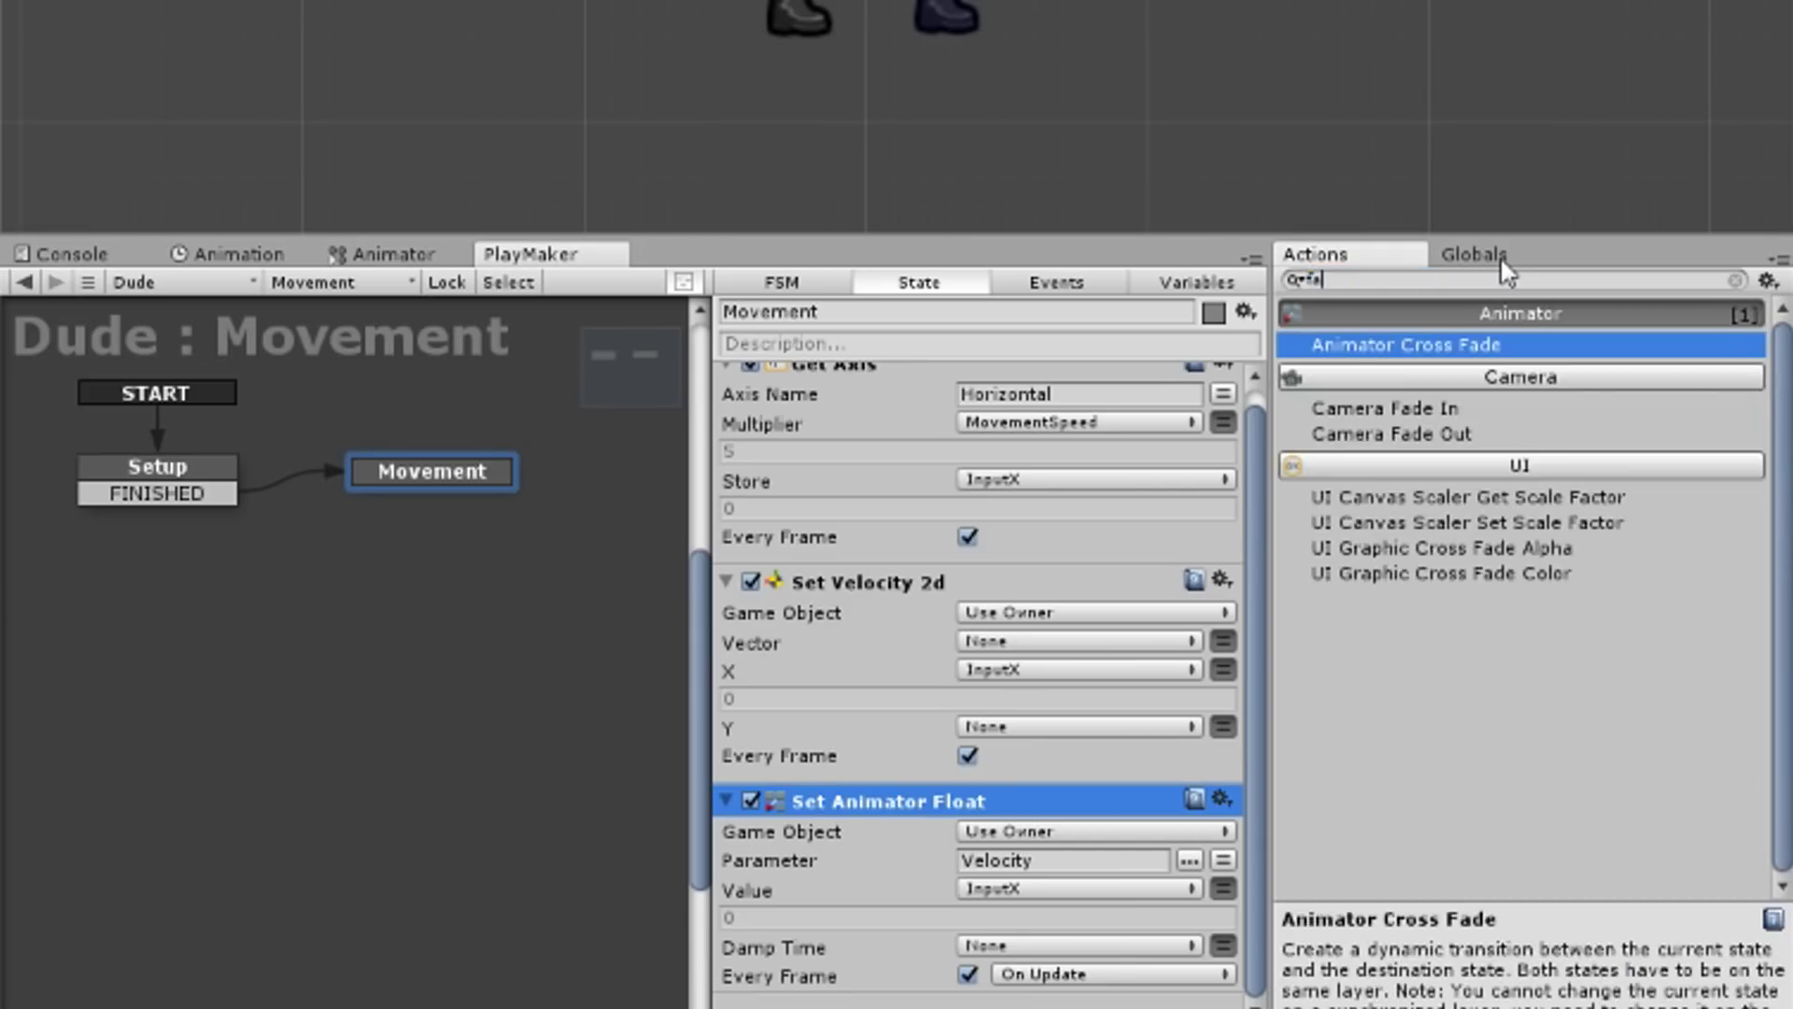
pyautogui.press('BackSpace')
pyautogui.press('BackSpace')
pyautogui.write('f')
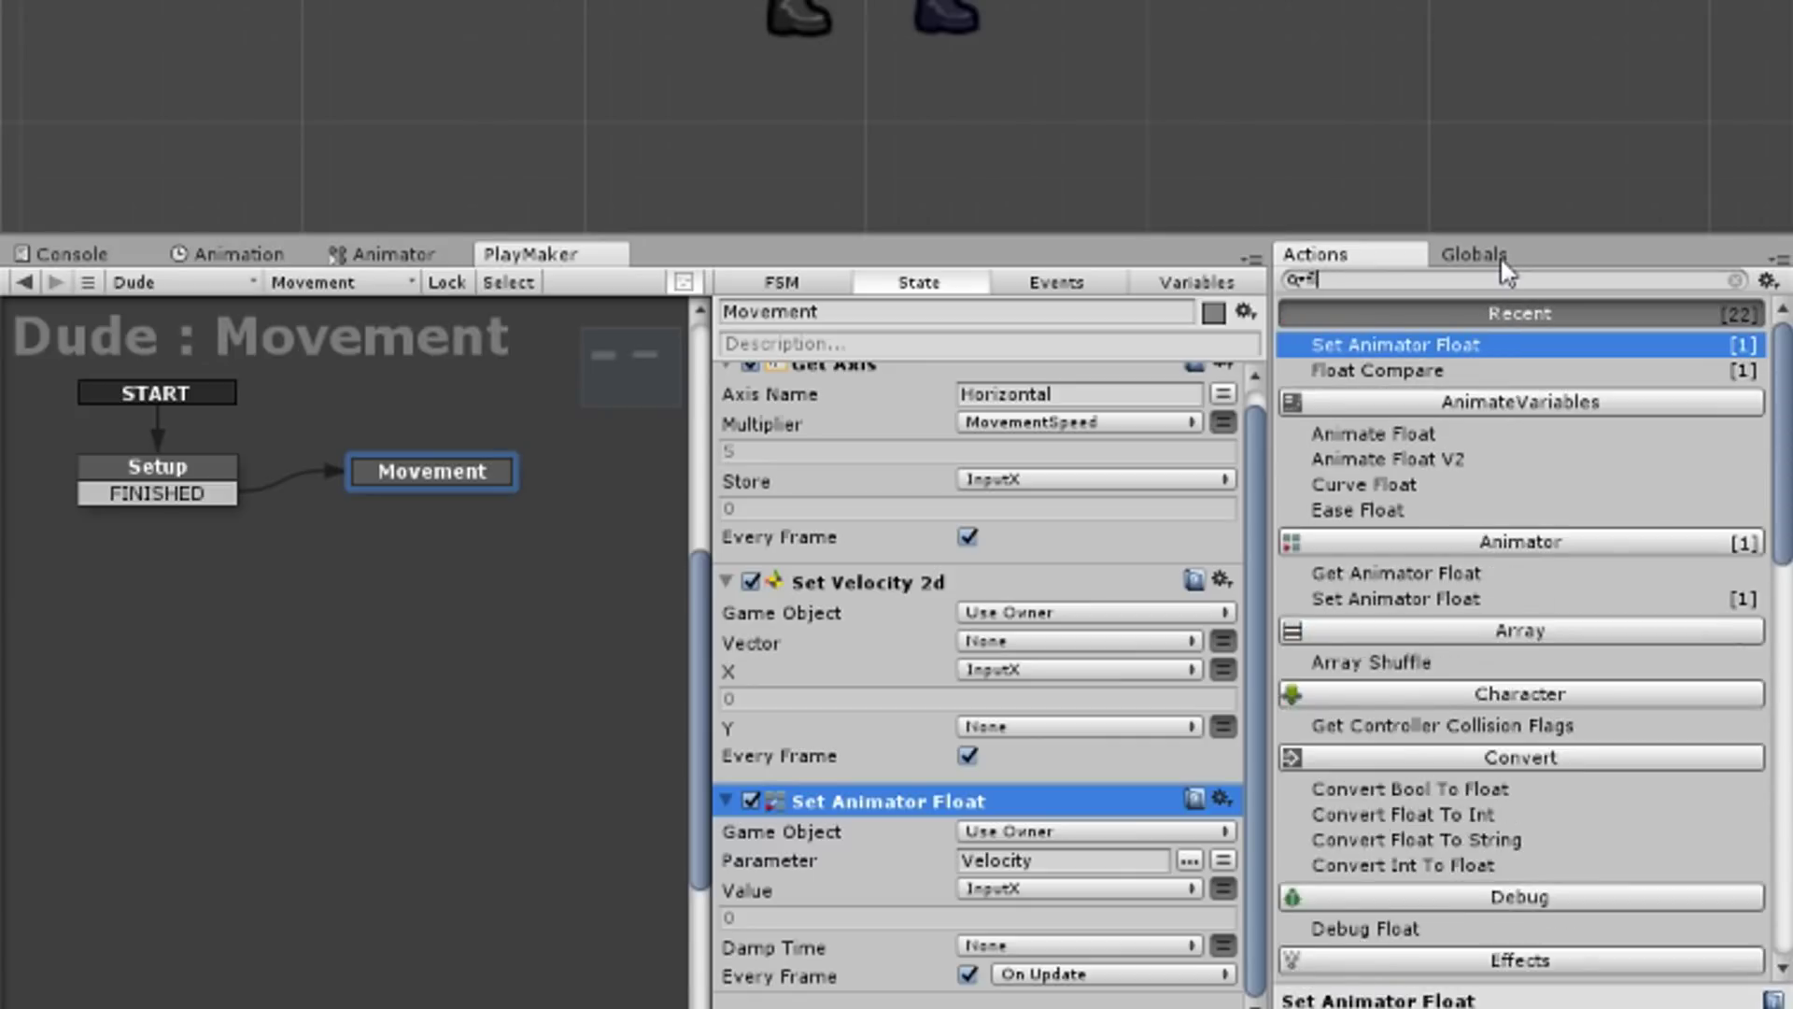
pyautogui.write('loat abs')
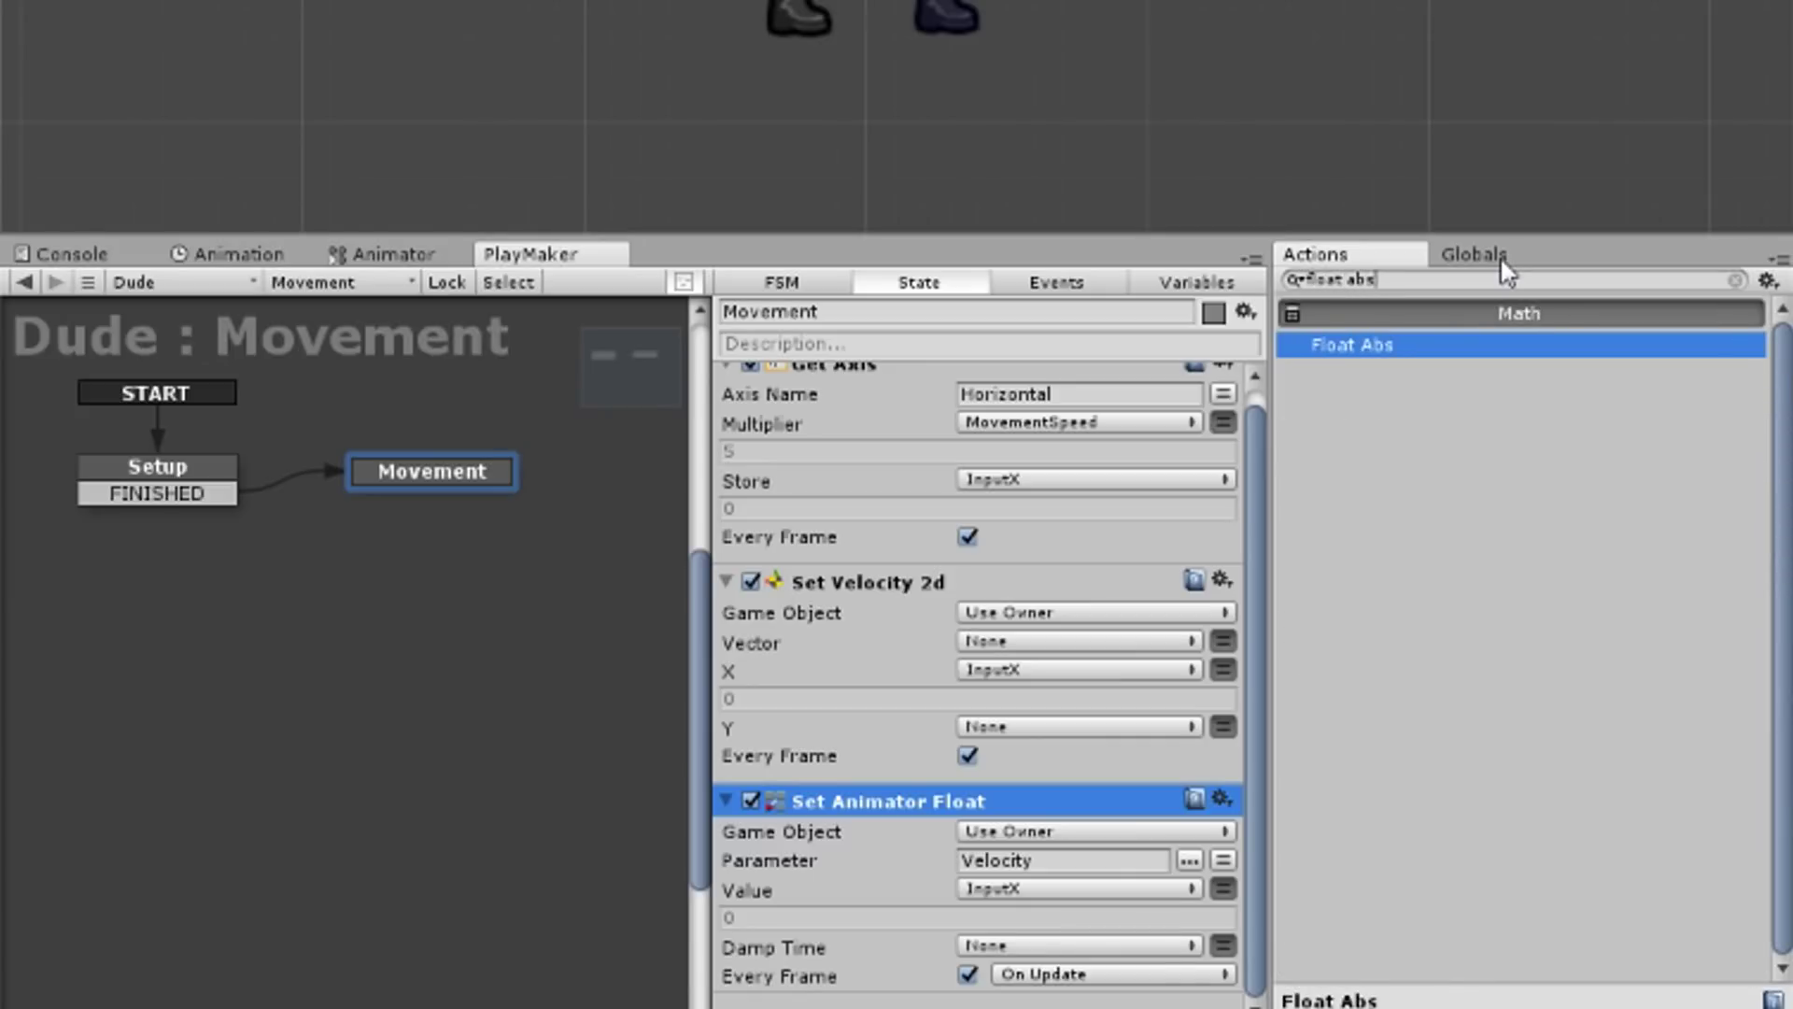
pyautogui.press('Return')
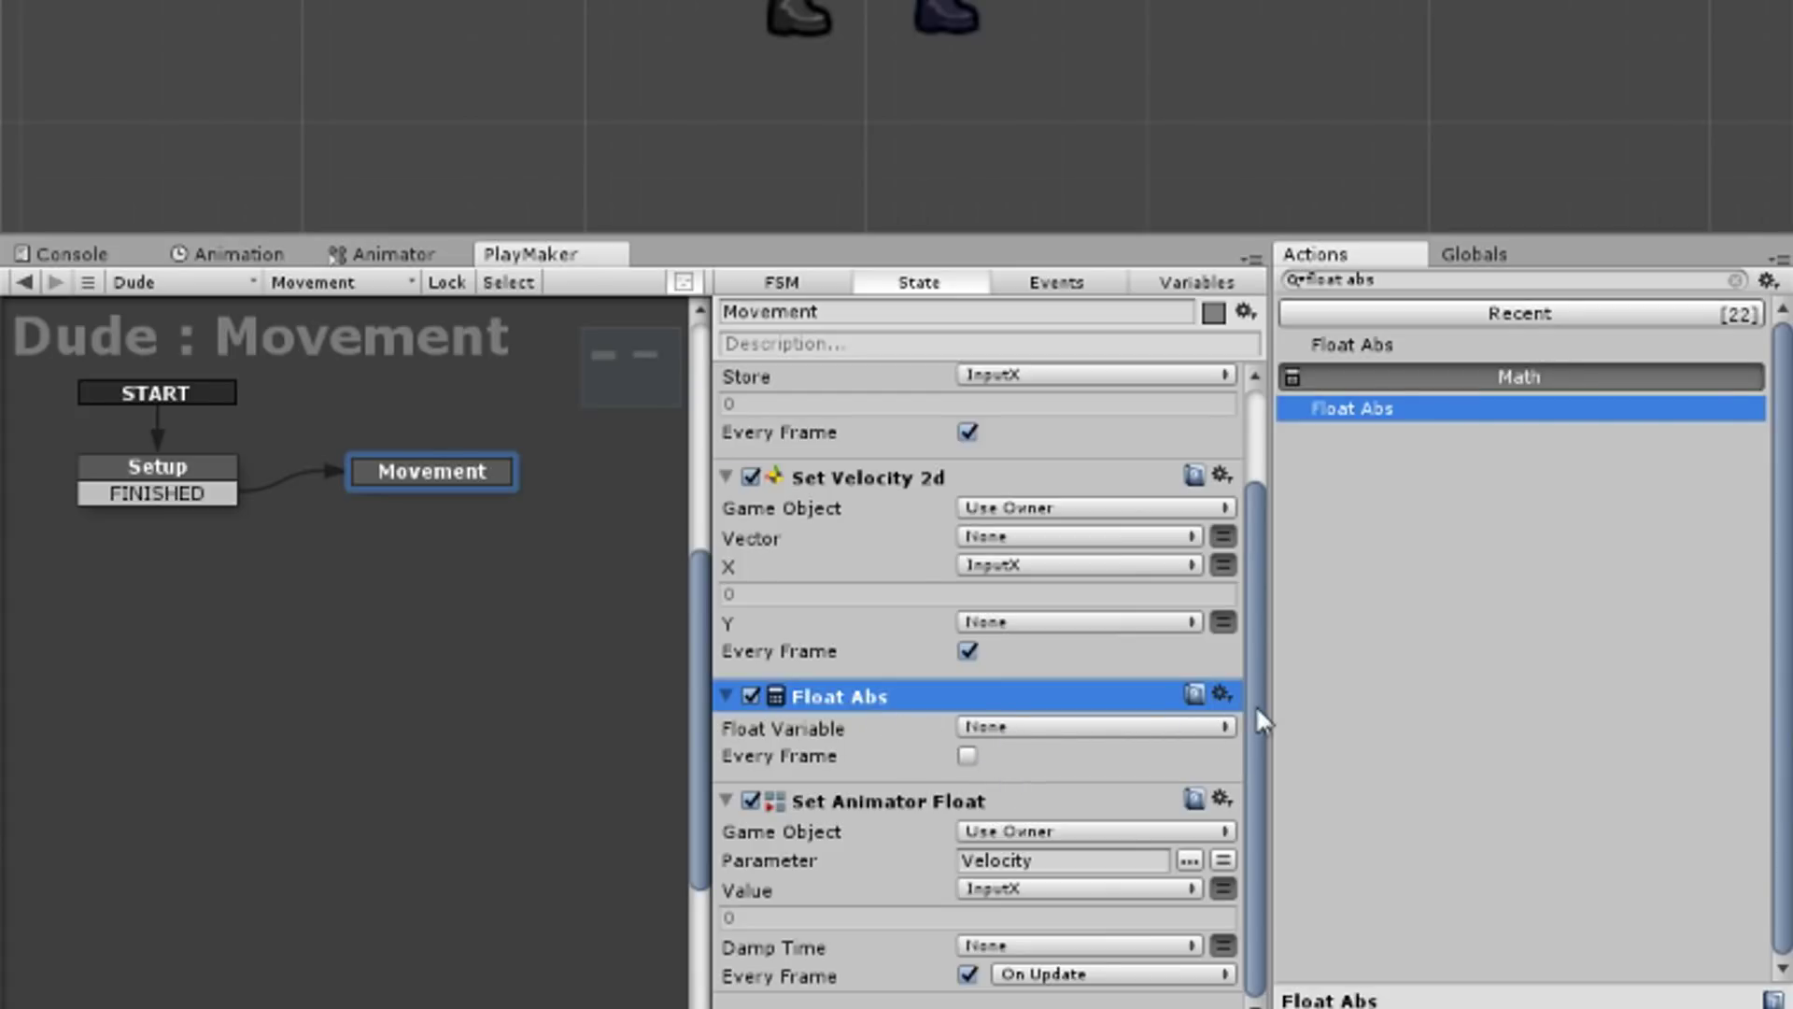
pyautogui.moveTo(1261, 719); pyautogui.dragTo(1261, 555)
pyautogui.scroll(-3, 1261, 579)
pyautogui.click(1074, 727)
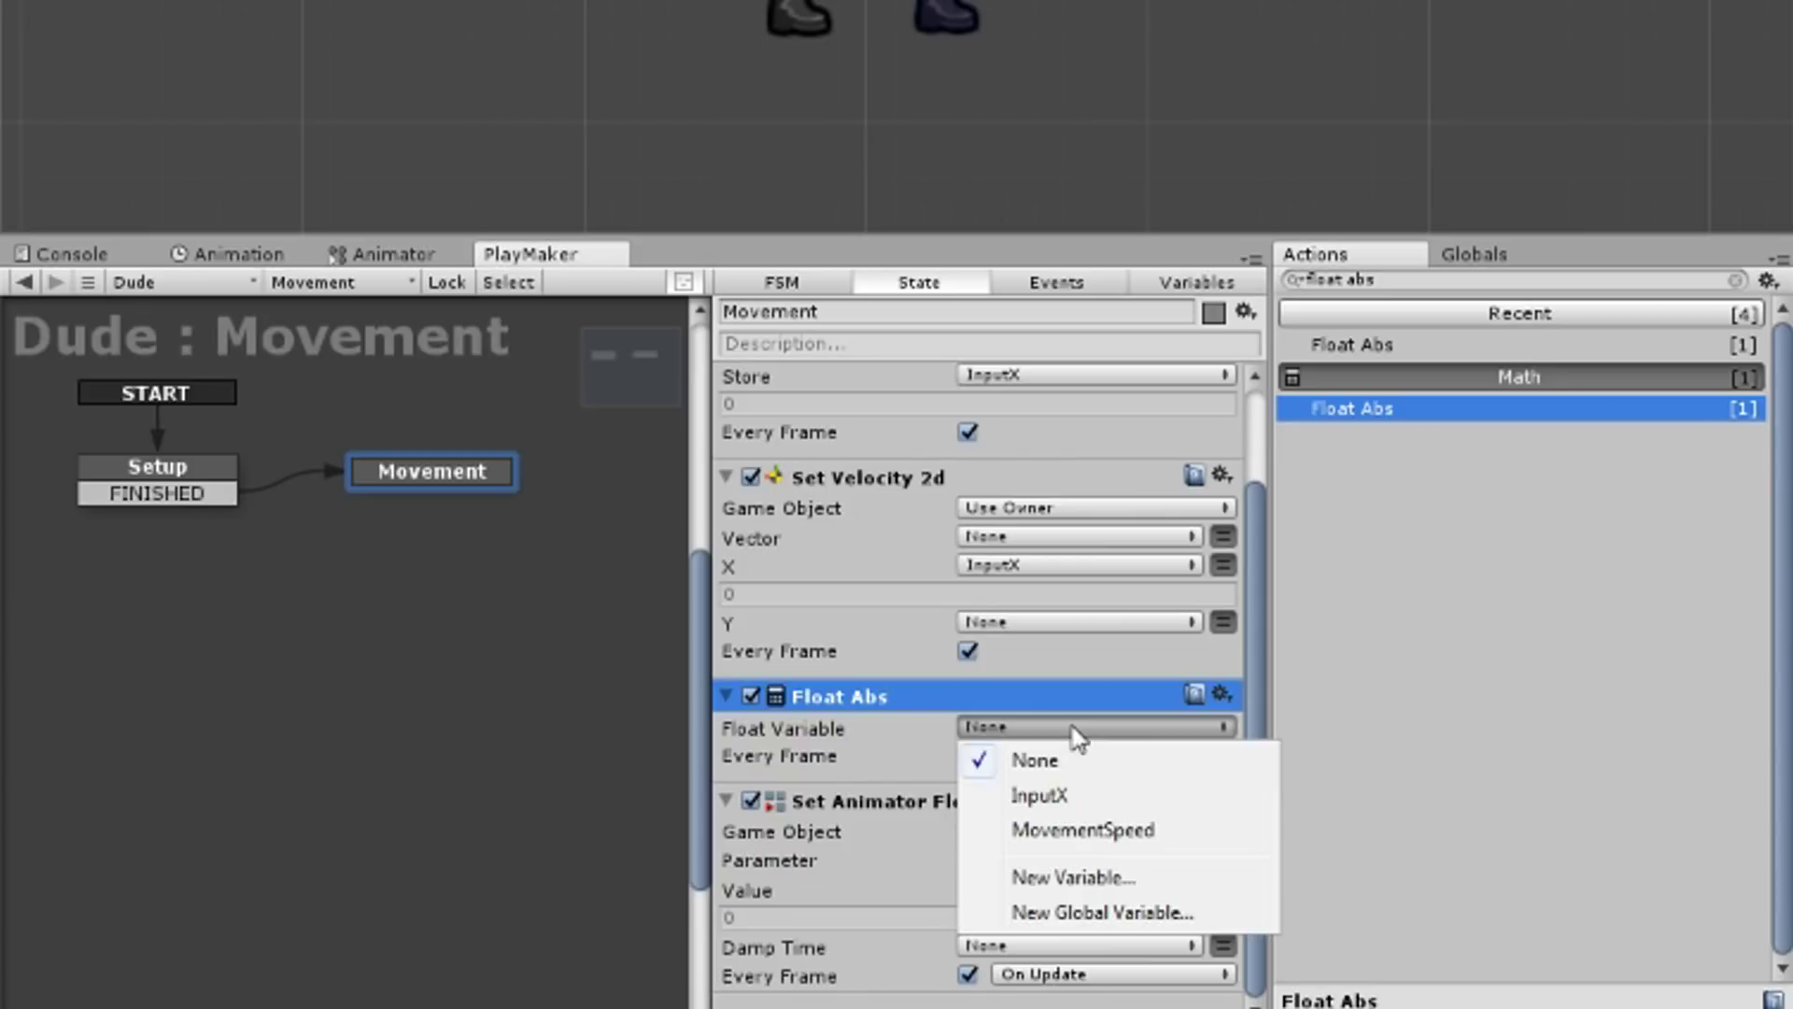
pyautogui.click(1260, 612)
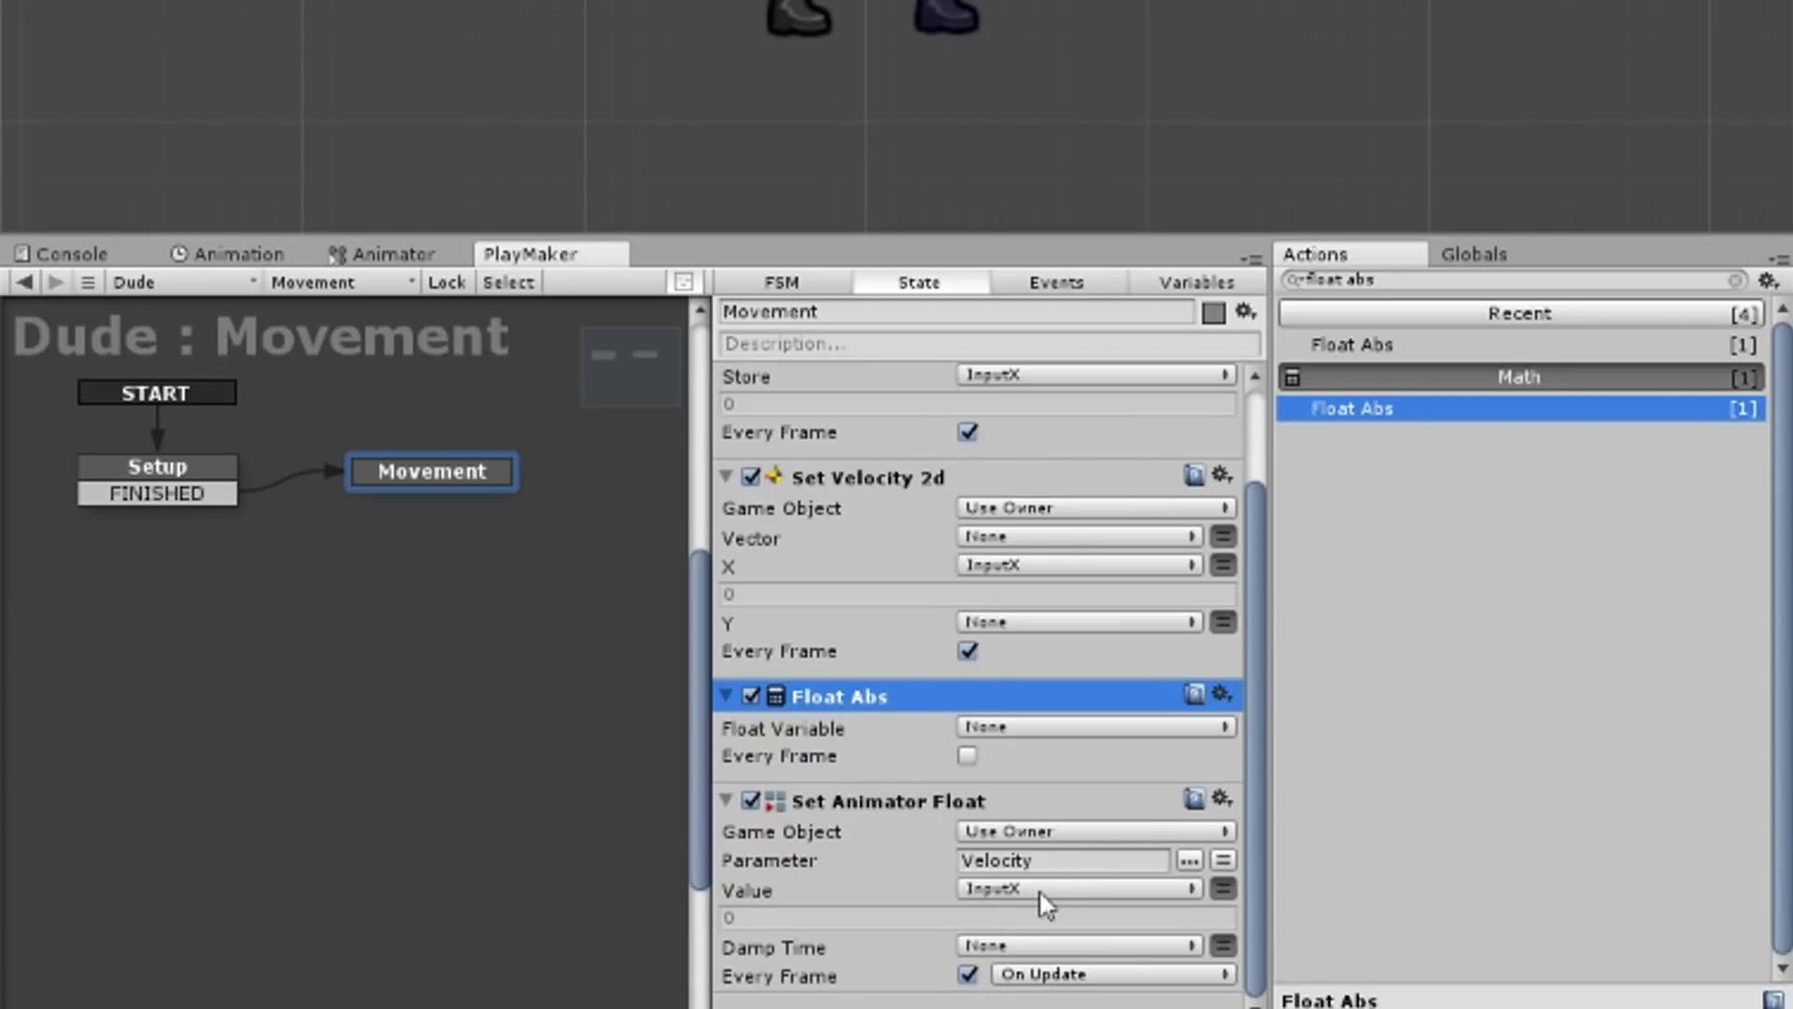
# Step: Store the Dude's X velocity in a new VelocityX variable and feed it to the animator's Velocity parameter
pyautogui.write('get velo')
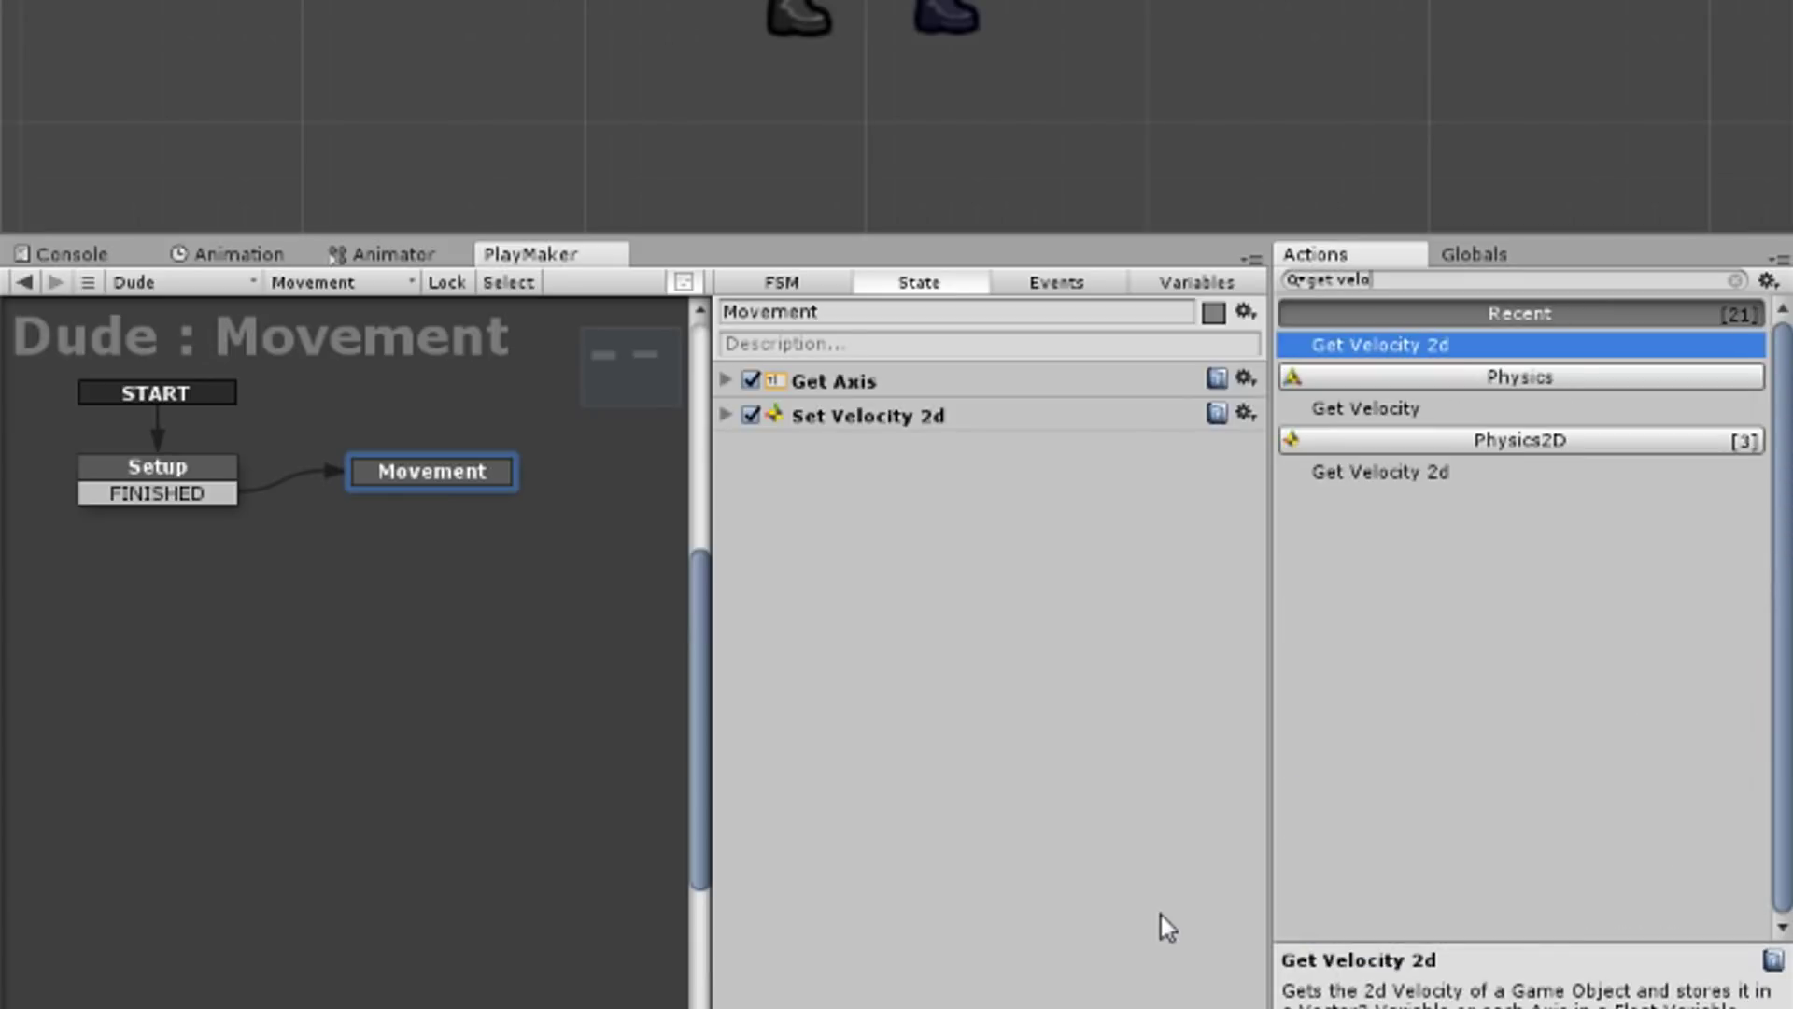
pyautogui.press('Return')
pyautogui.click(1074, 540)
pyautogui.click(1089, 694)
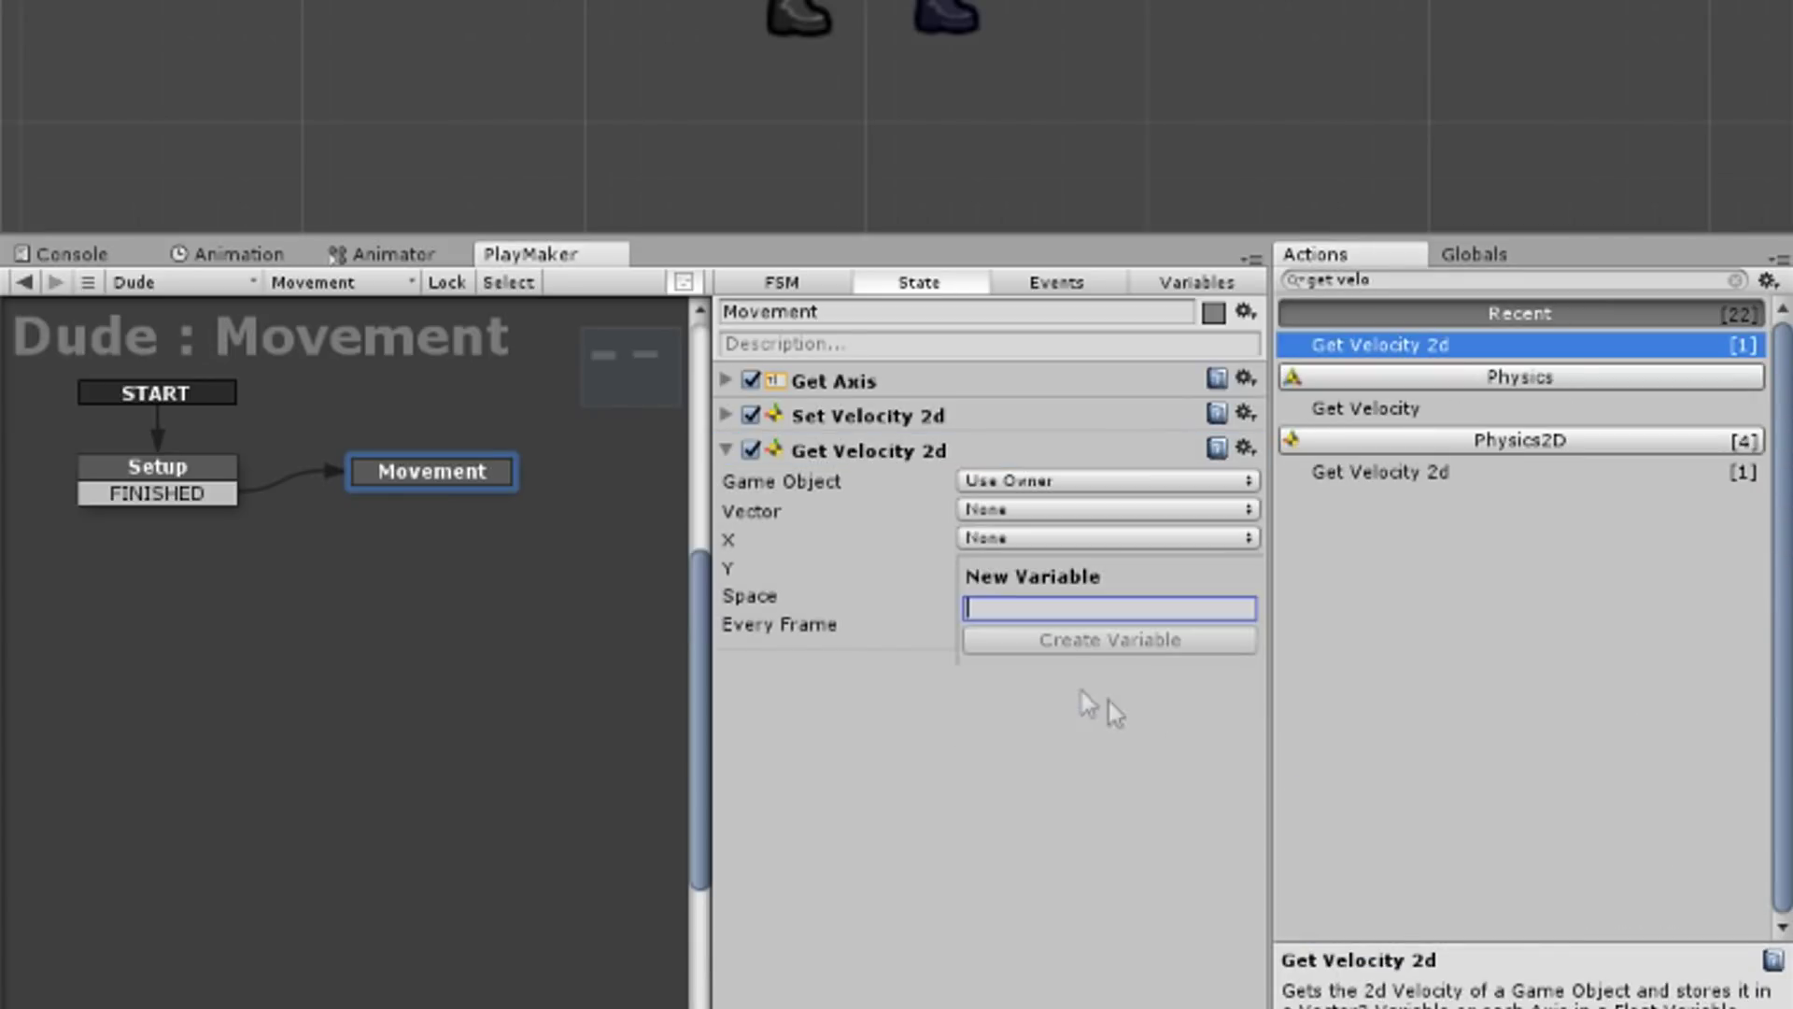
pyautogui.write('VelocityX')
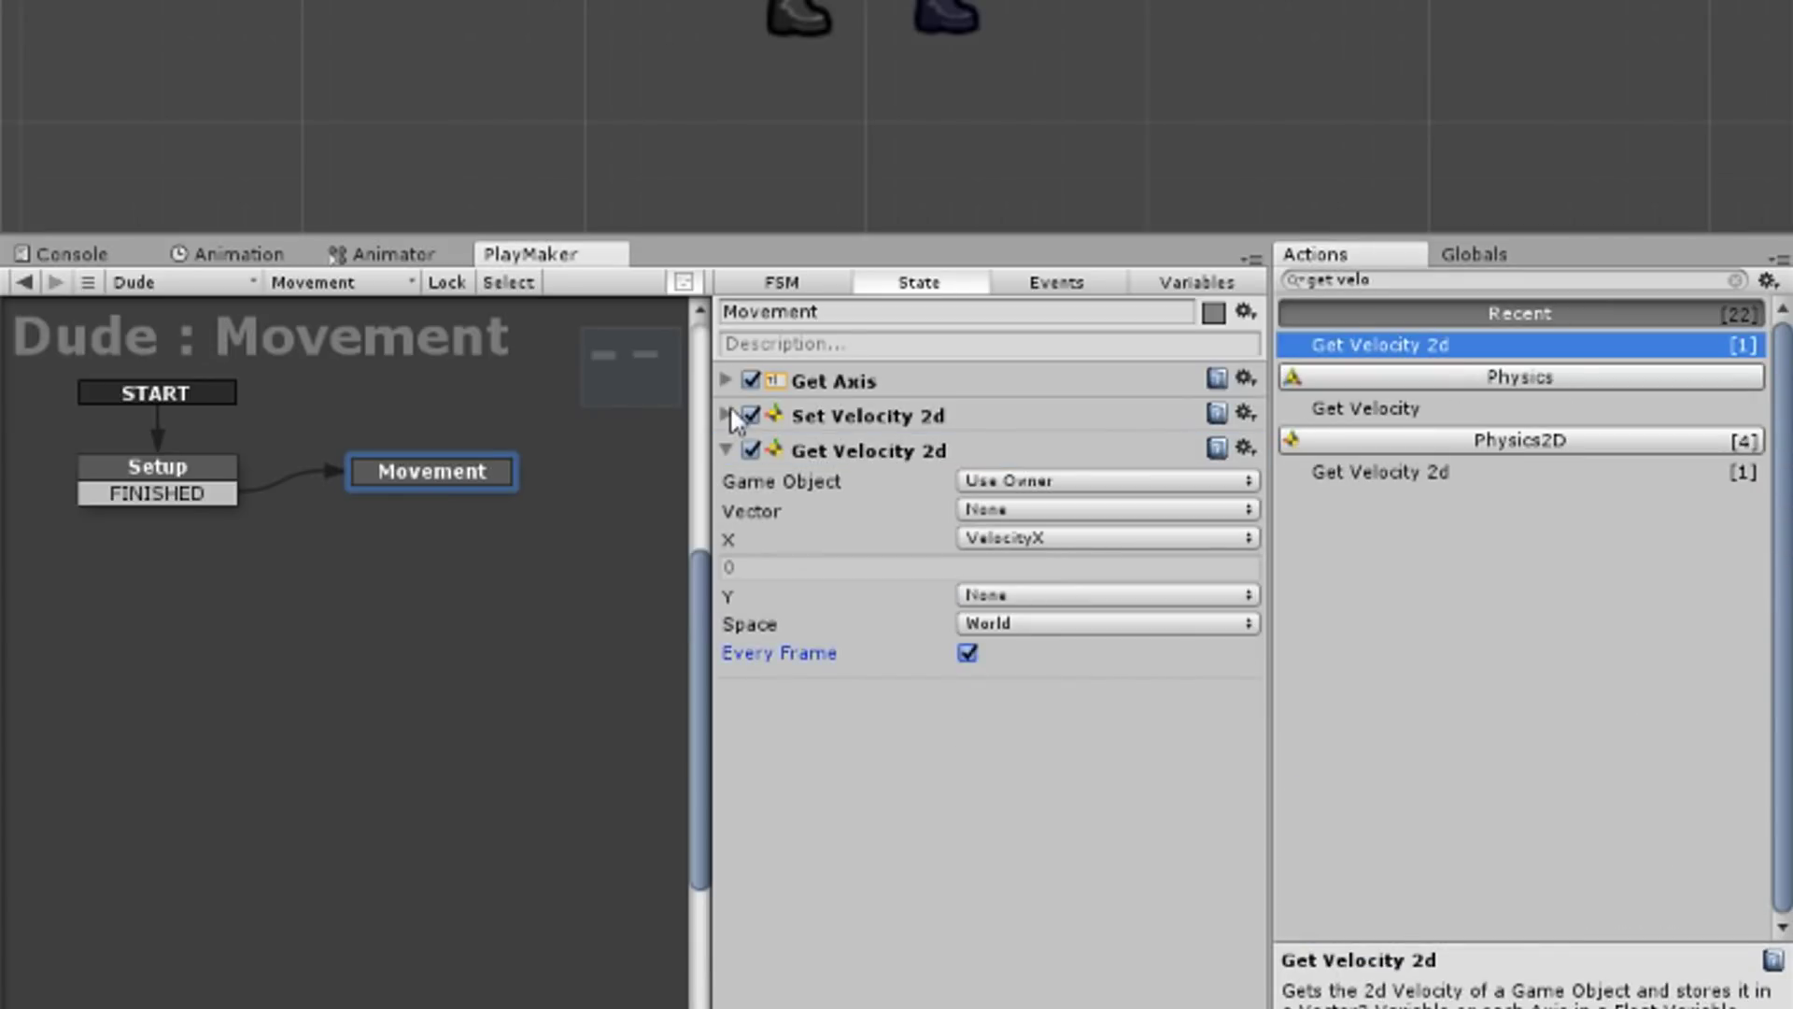
pyautogui.click(726, 415)
pyautogui.write('Velocity')
pyautogui.click(1088, 786)
pyautogui.click(1114, 920)
# Step: Add Float Abs acting on VelocityX and place it above Set Animator Float
pyautogui.write('float a')
pyautogui.press('Return')
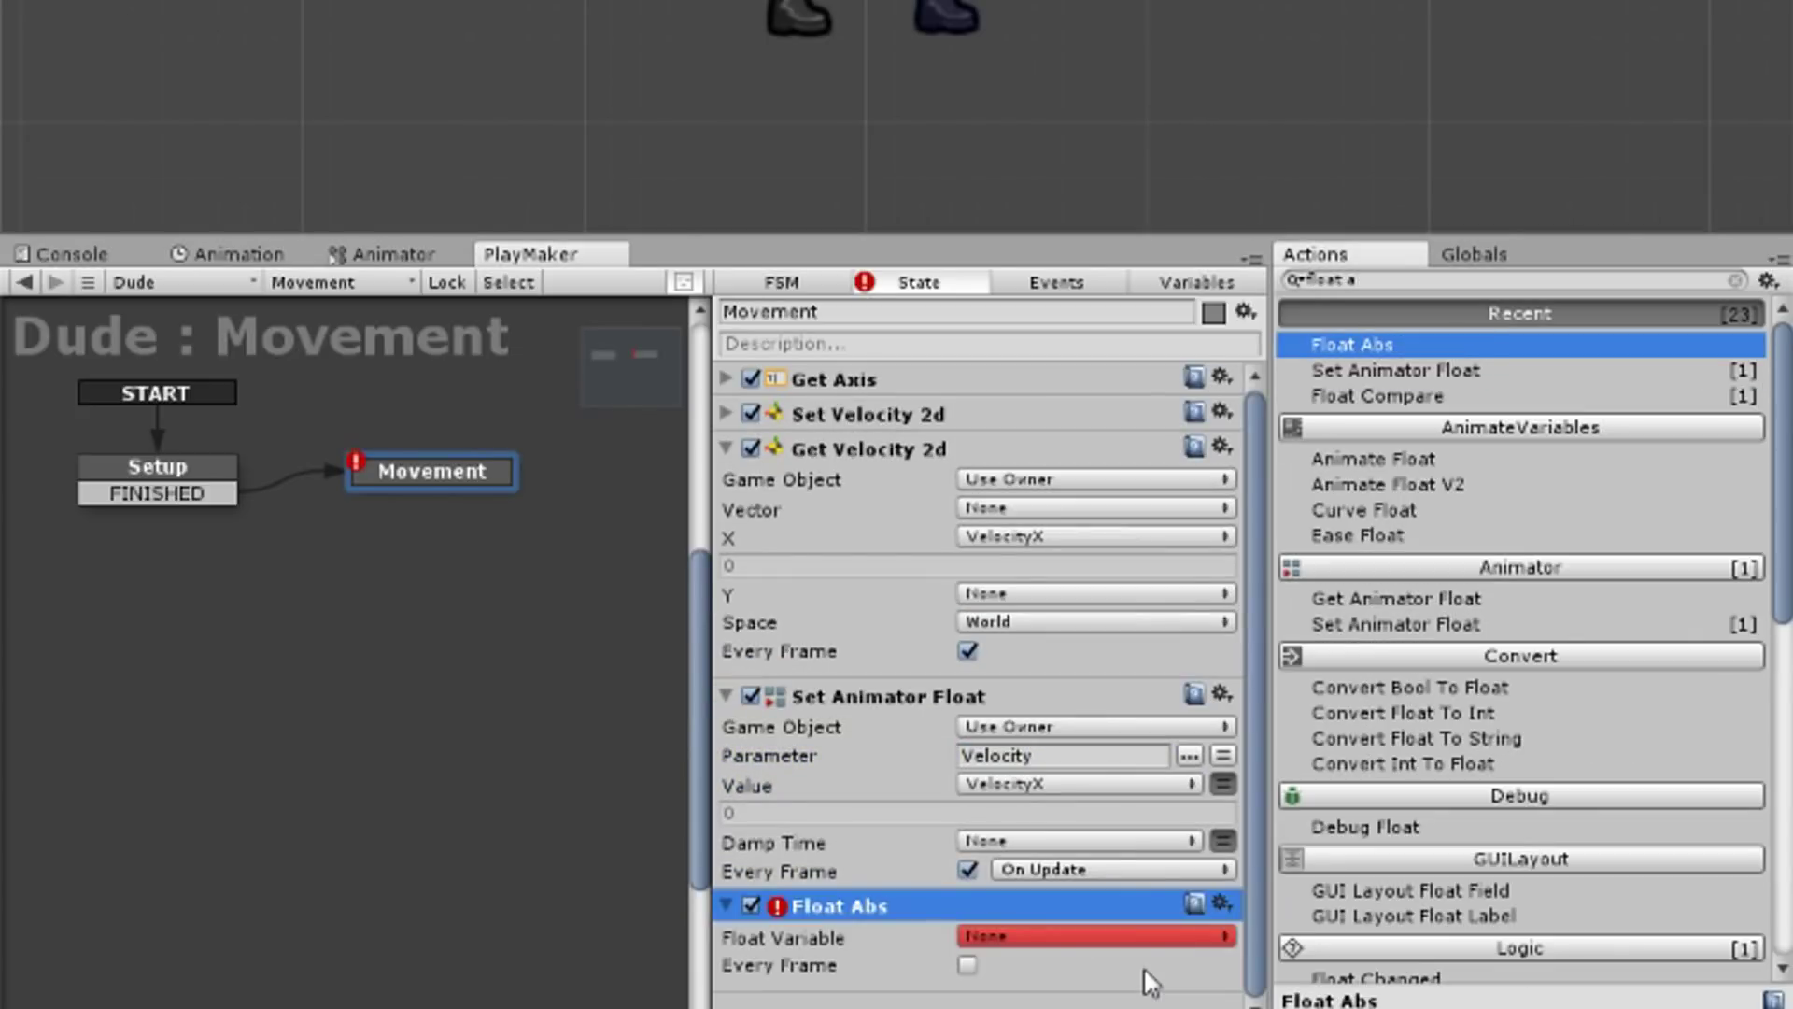
pyautogui.click(1028, 936)
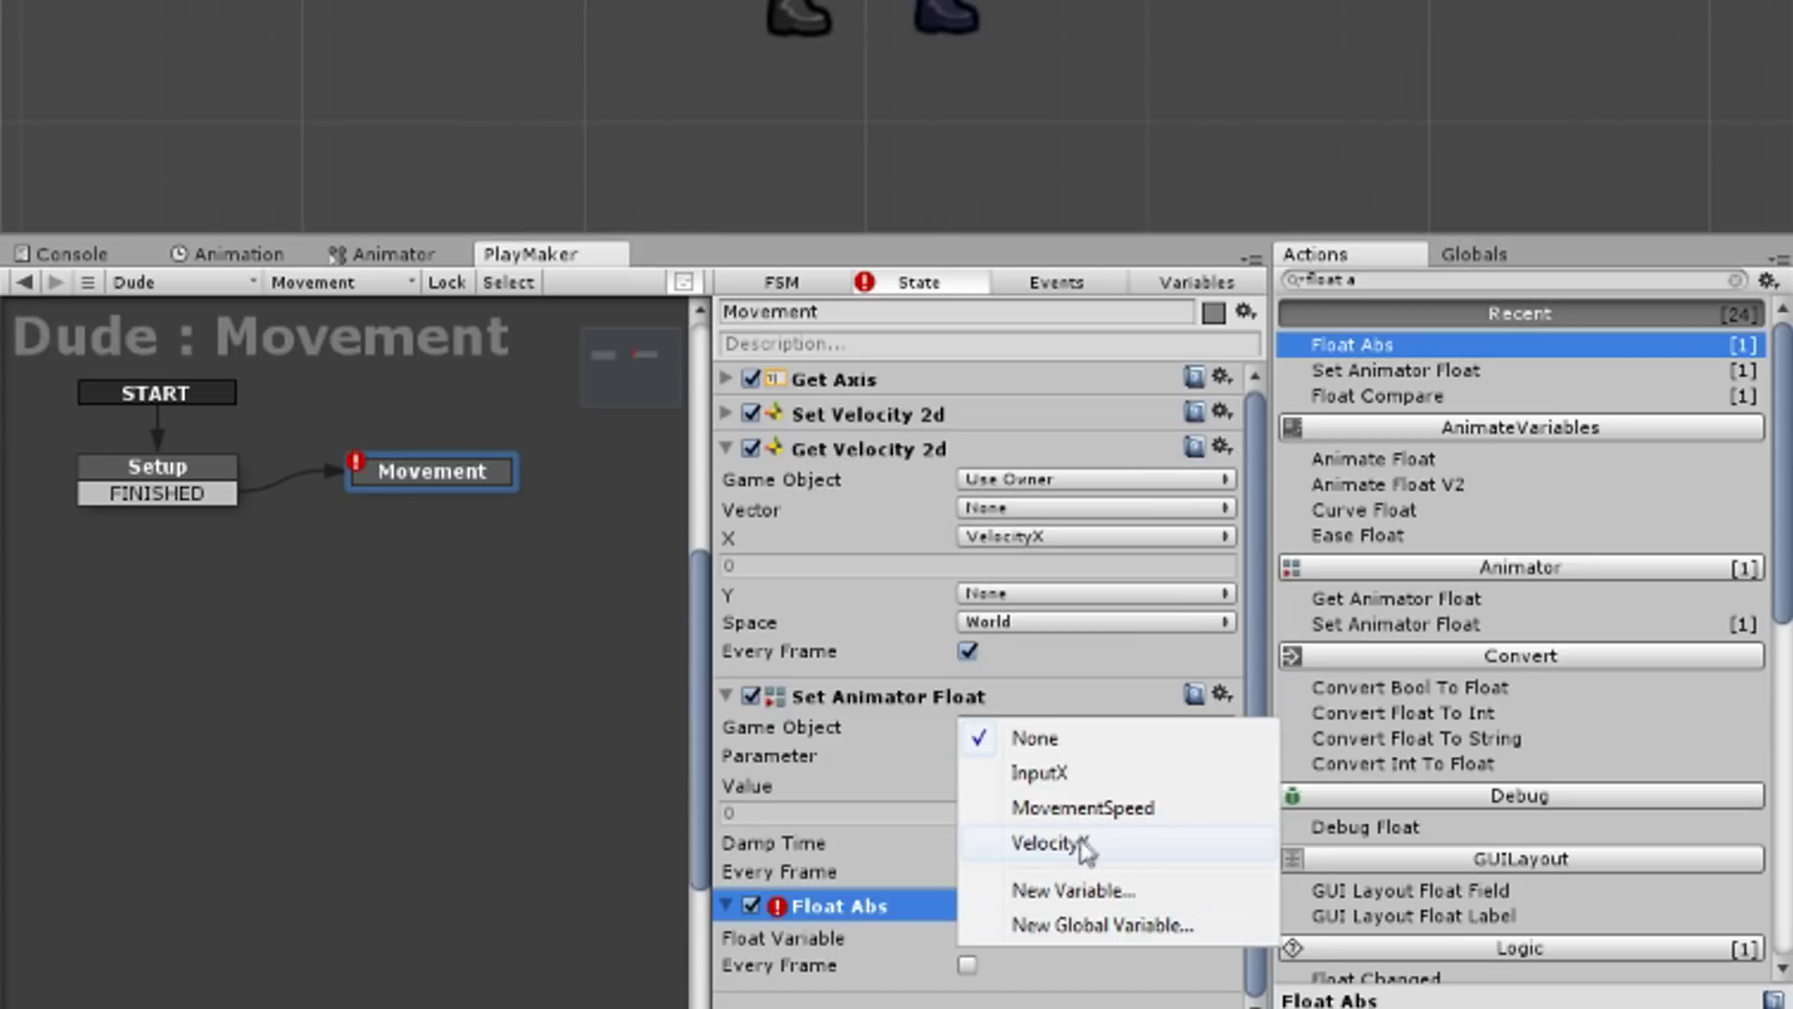
pyautogui.click(1083, 845)
pyautogui.moveTo(884, 919); pyautogui.dragTo(883, 678)
pyautogui.hotkey('ctrl', 'p')
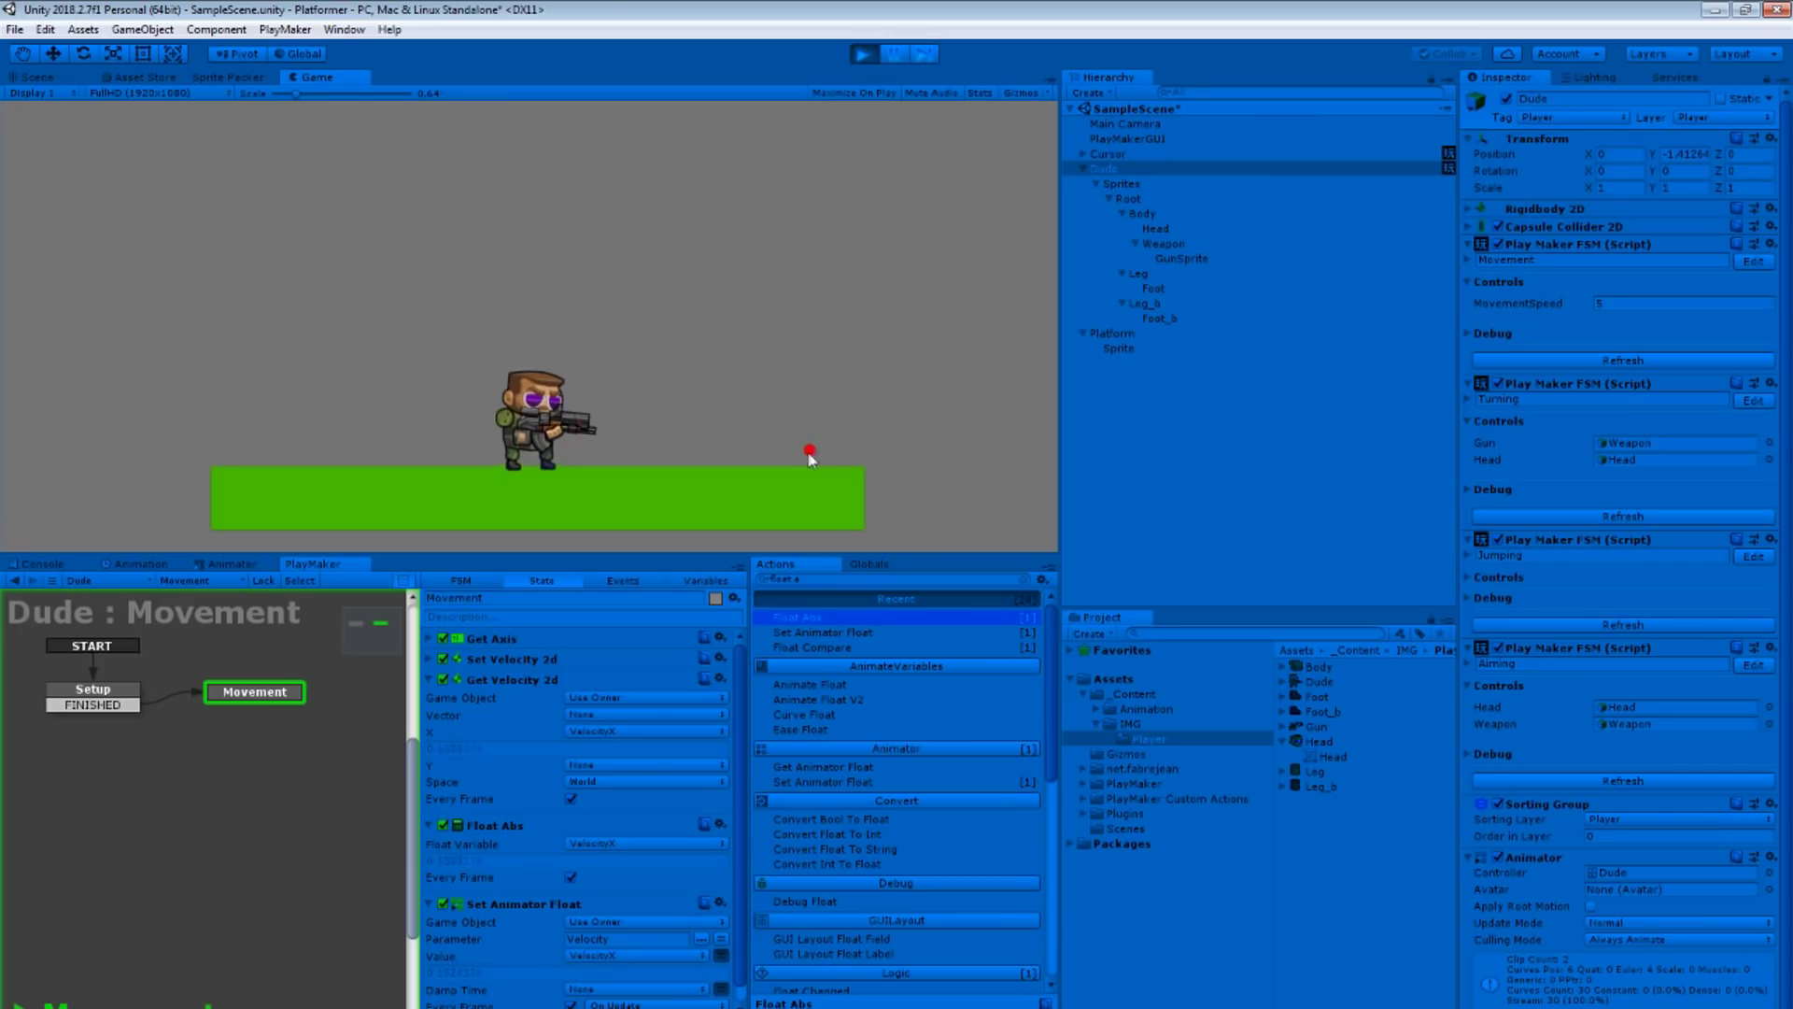
# Step: Walk the Dude left and right repeatedly with A and D, then stop play mode
pyautogui.press('a')
pyautogui.press('d')
pyautogui.press('a')
pyautogui.press('d')
pyautogui.press('a')
pyautogui.press('d')
pyautogui.press('a')
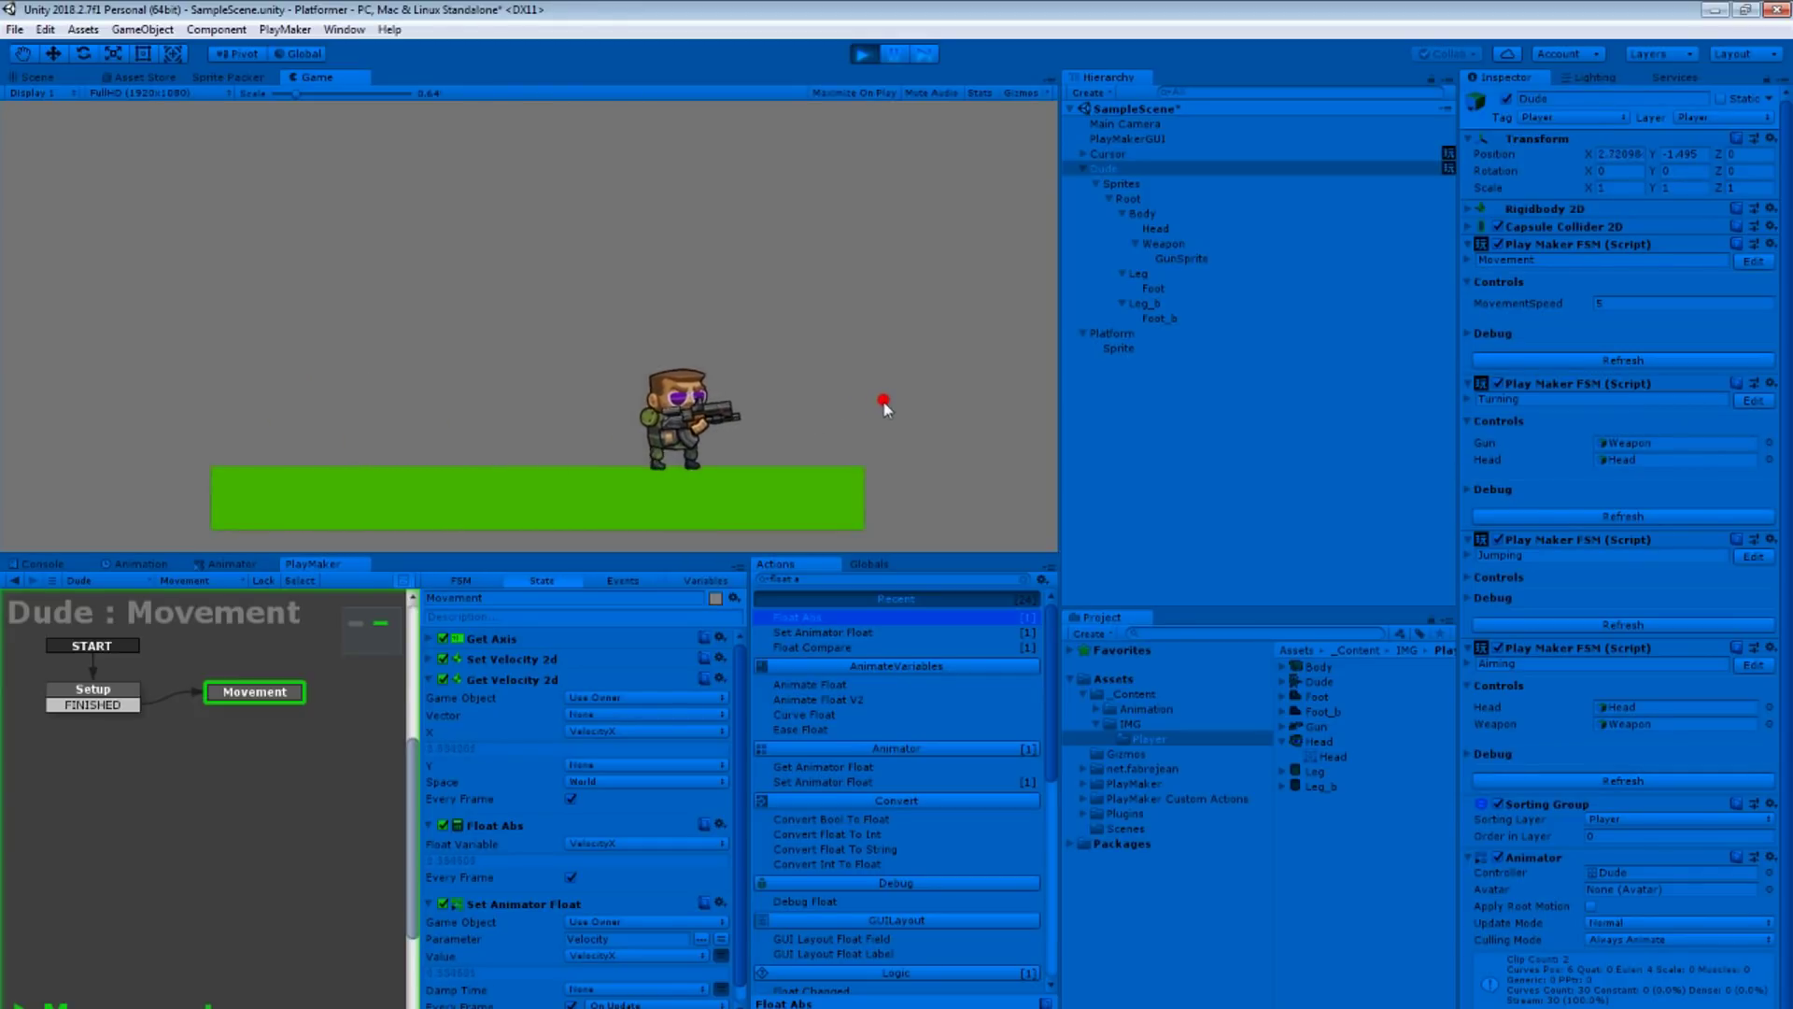
pyautogui.press('d')
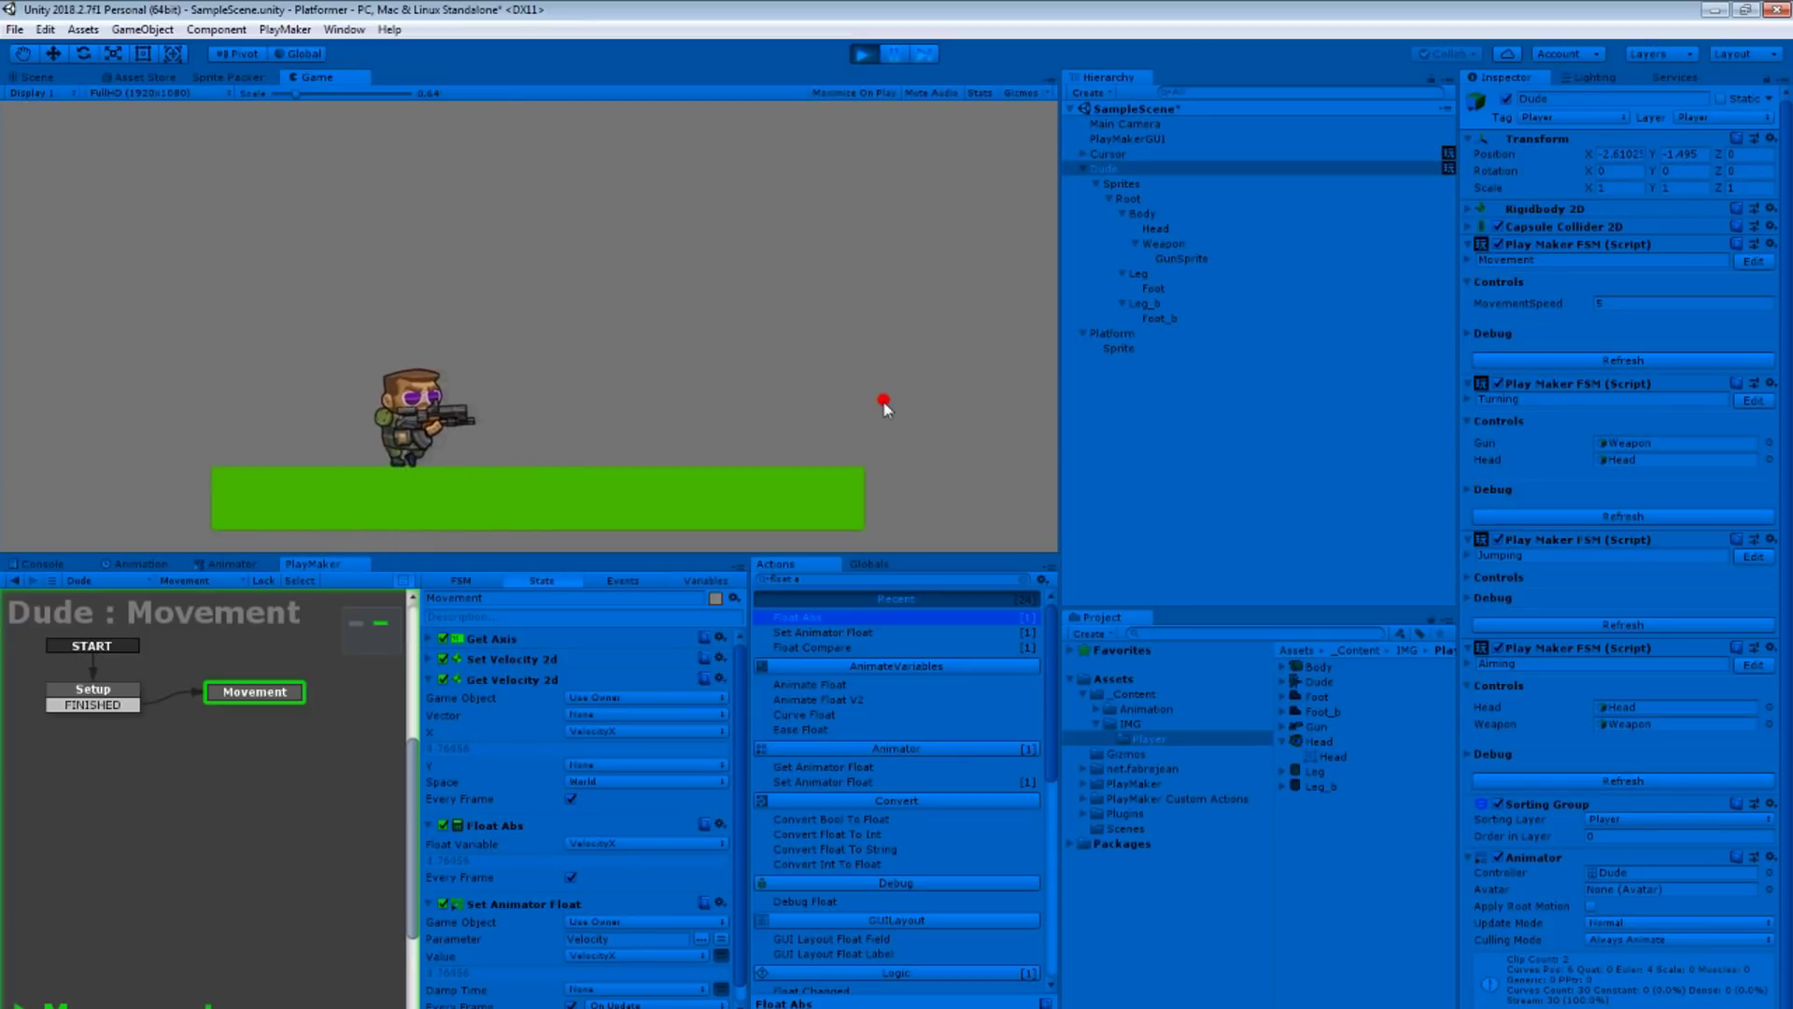
pyautogui.press('a')
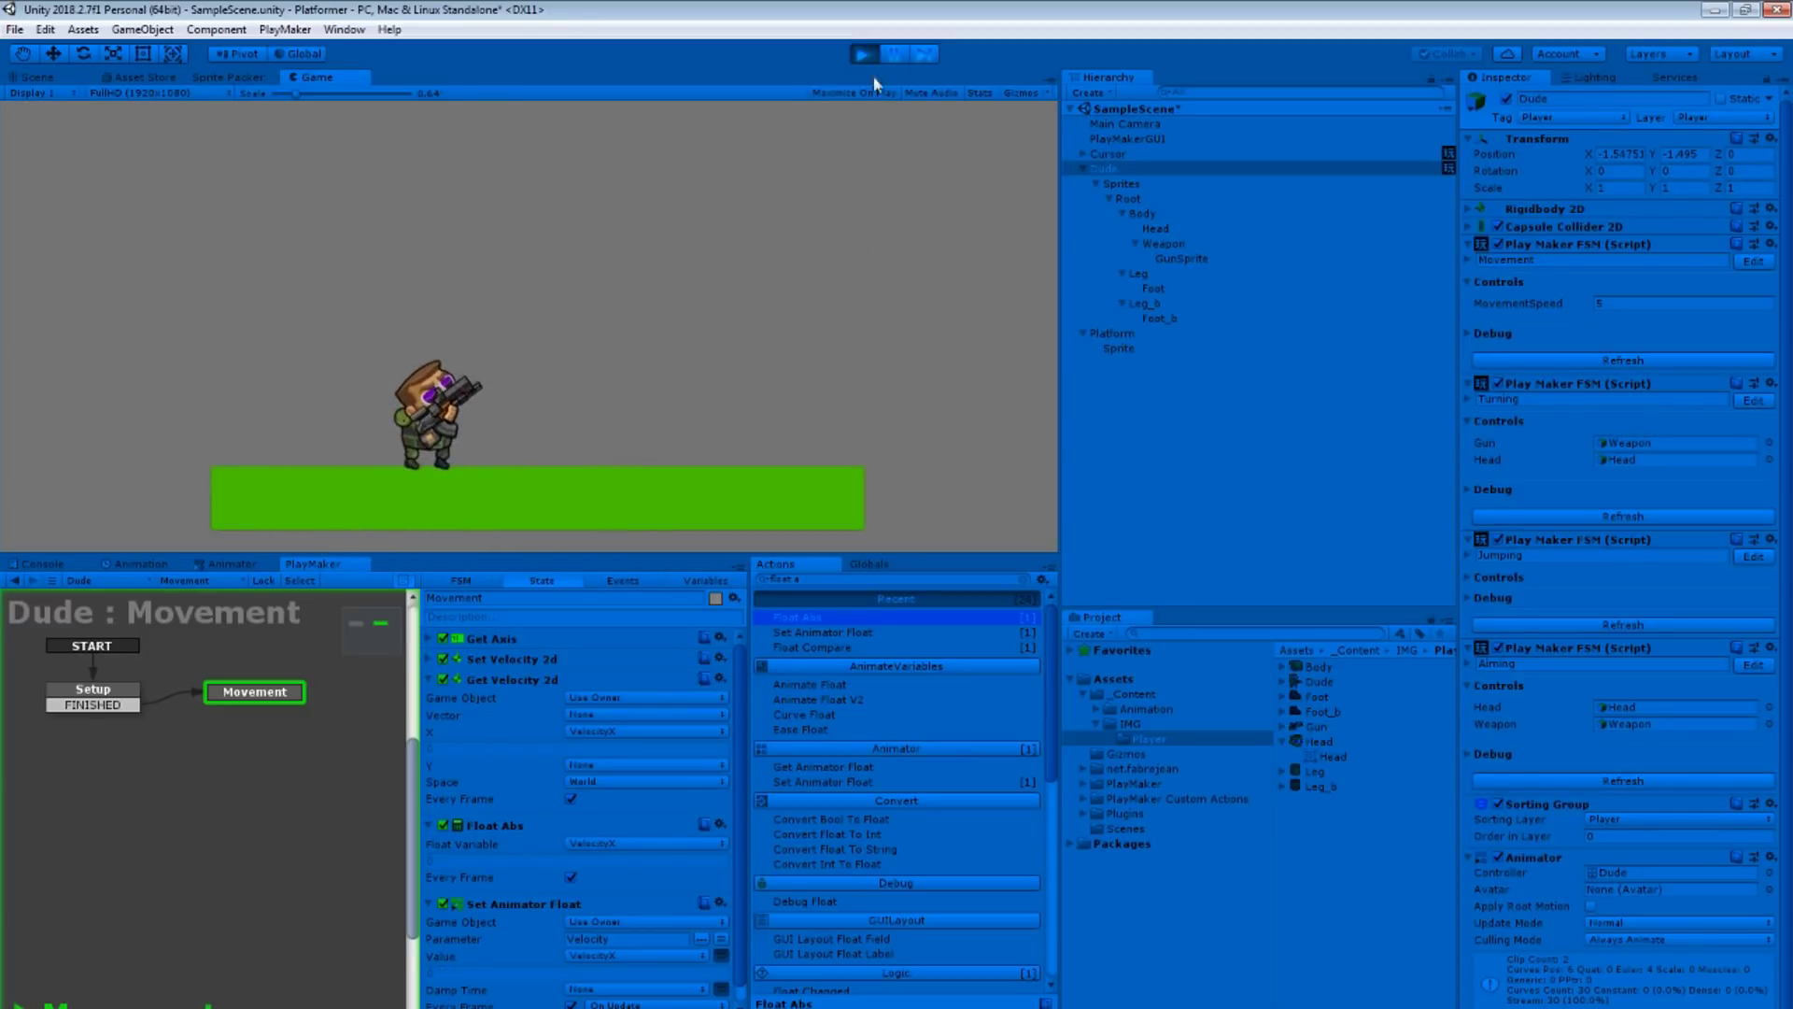
pyautogui.click(863, 53)
# Step: Create a new run_back clip and delete its 0:30 keyframes
pyautogui.click(140, 563)
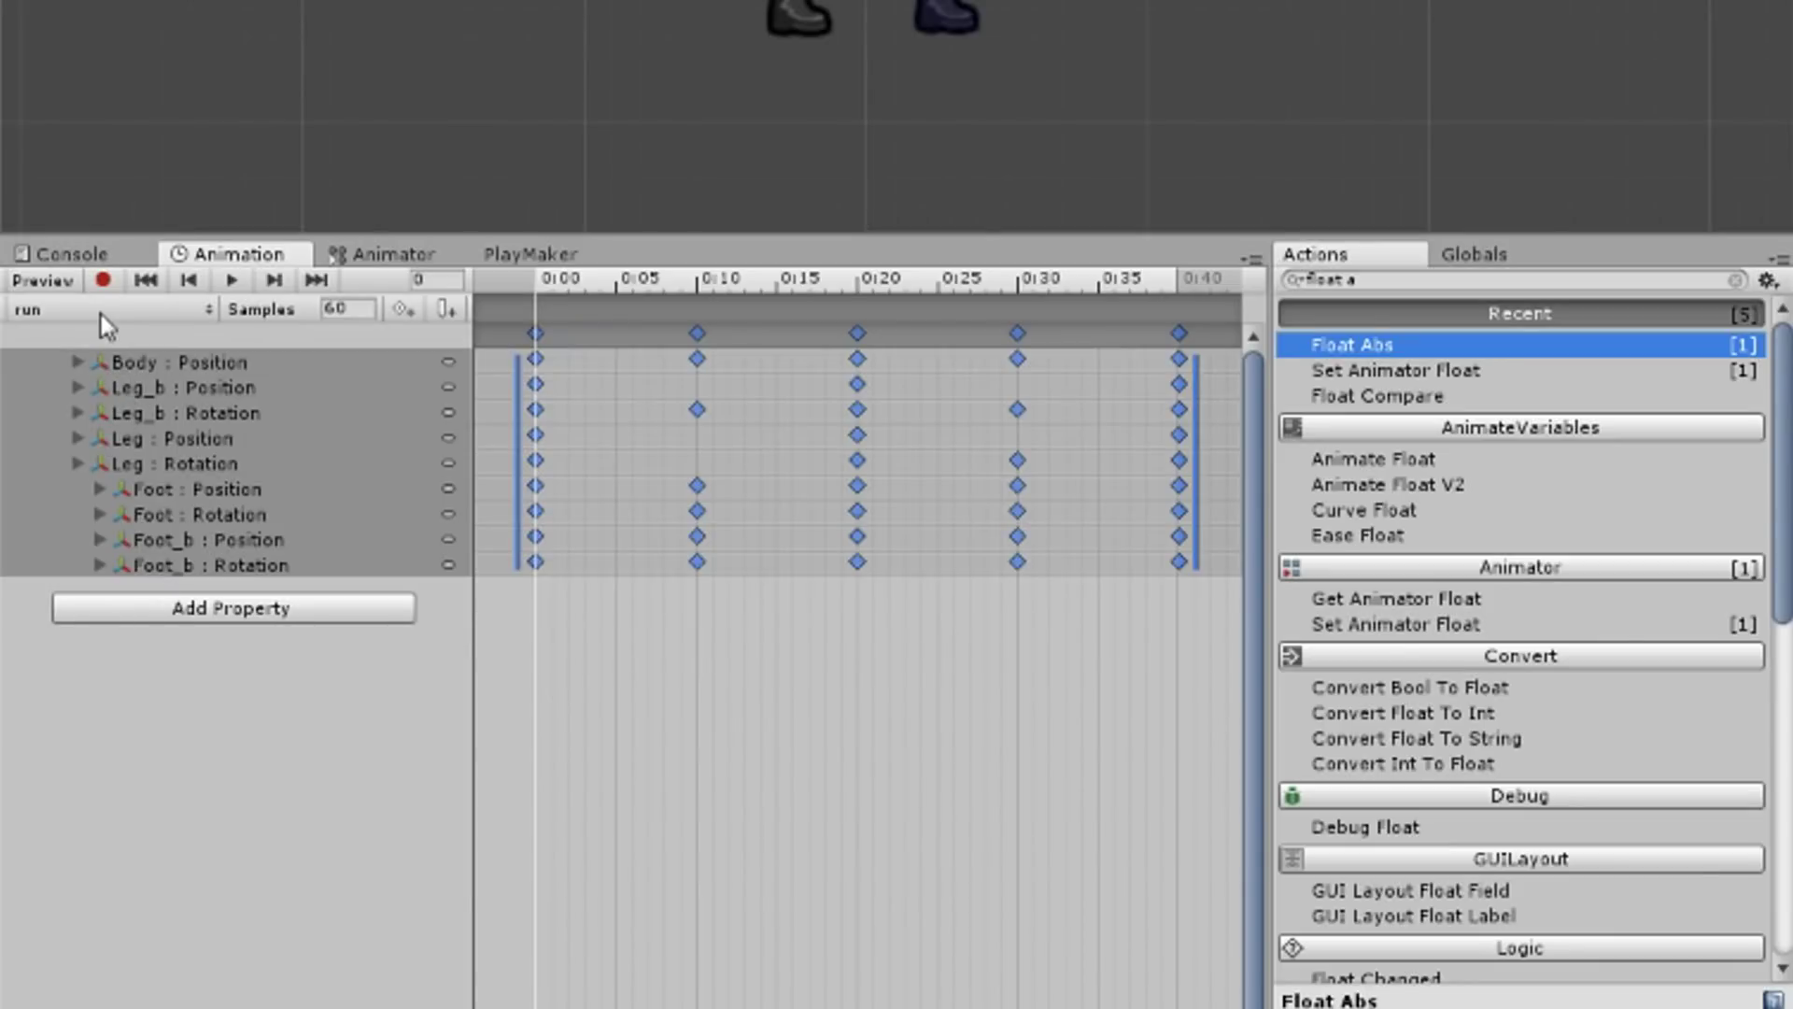
pyautogui.click(105, 310)
pyautogui.click(122, 417)
pyautogui.write('run_ba')
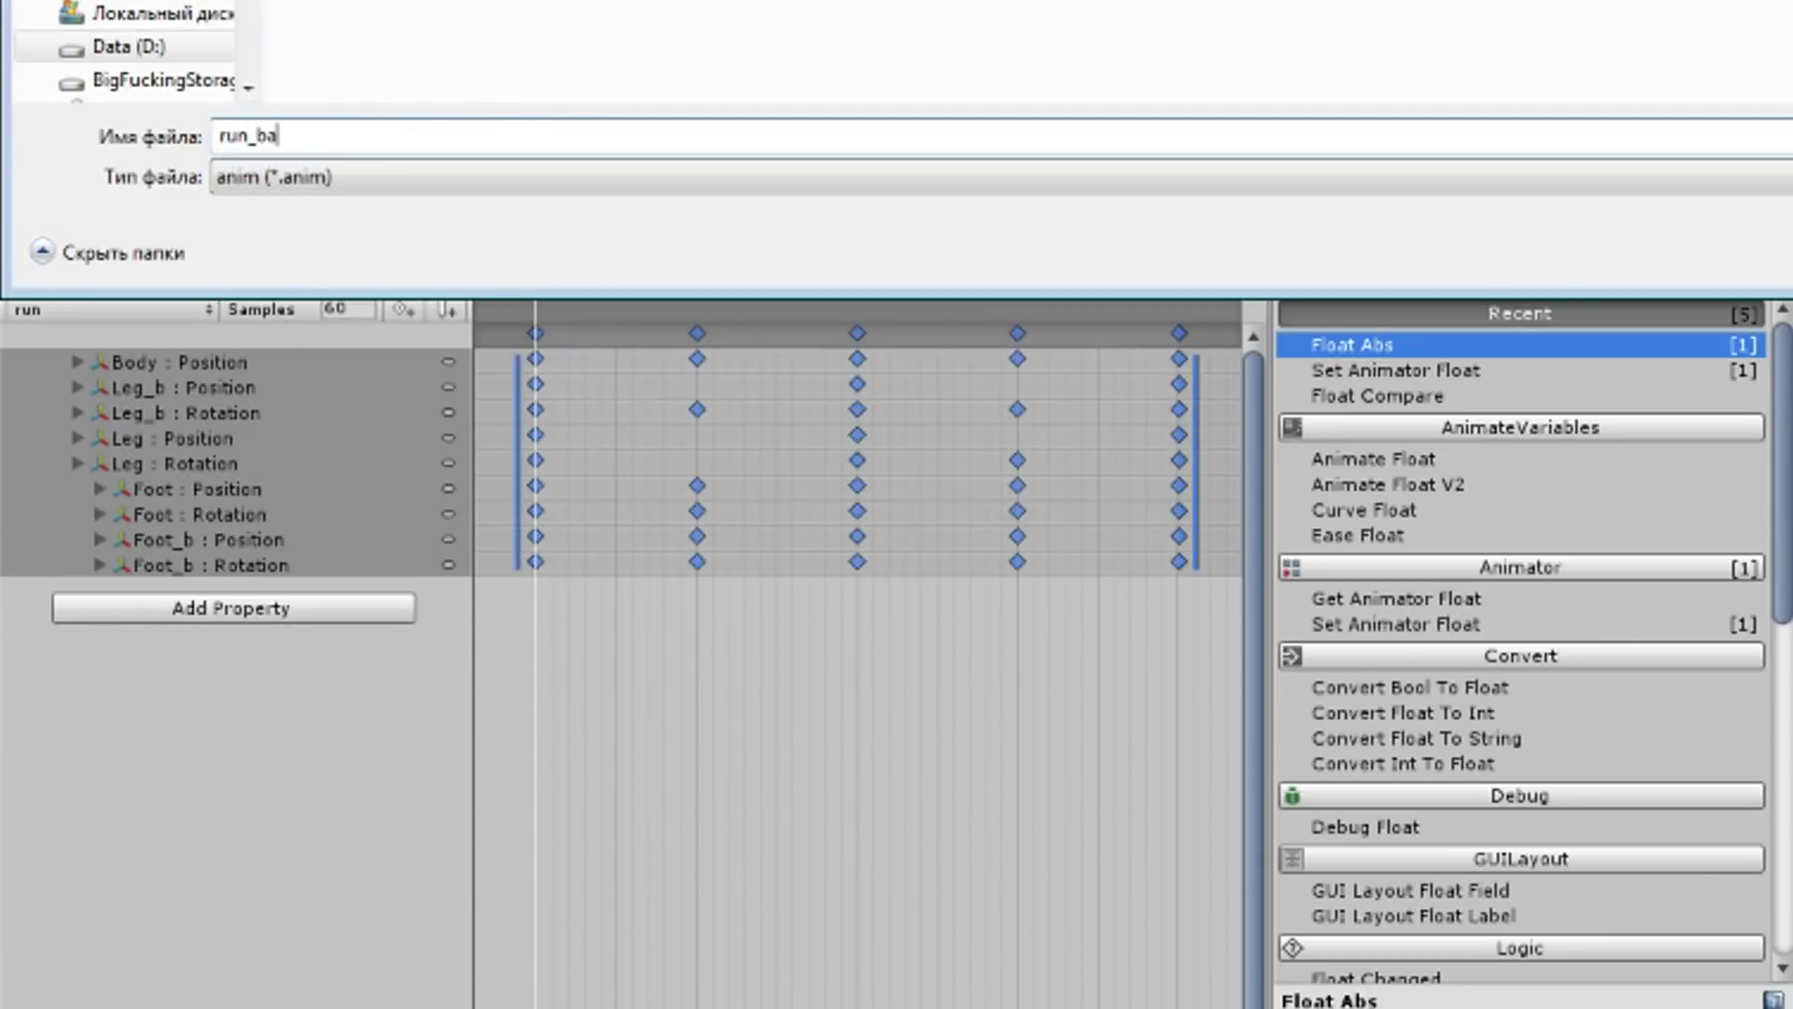
pyautogui.write('ck')
pyautogui.press('Return')
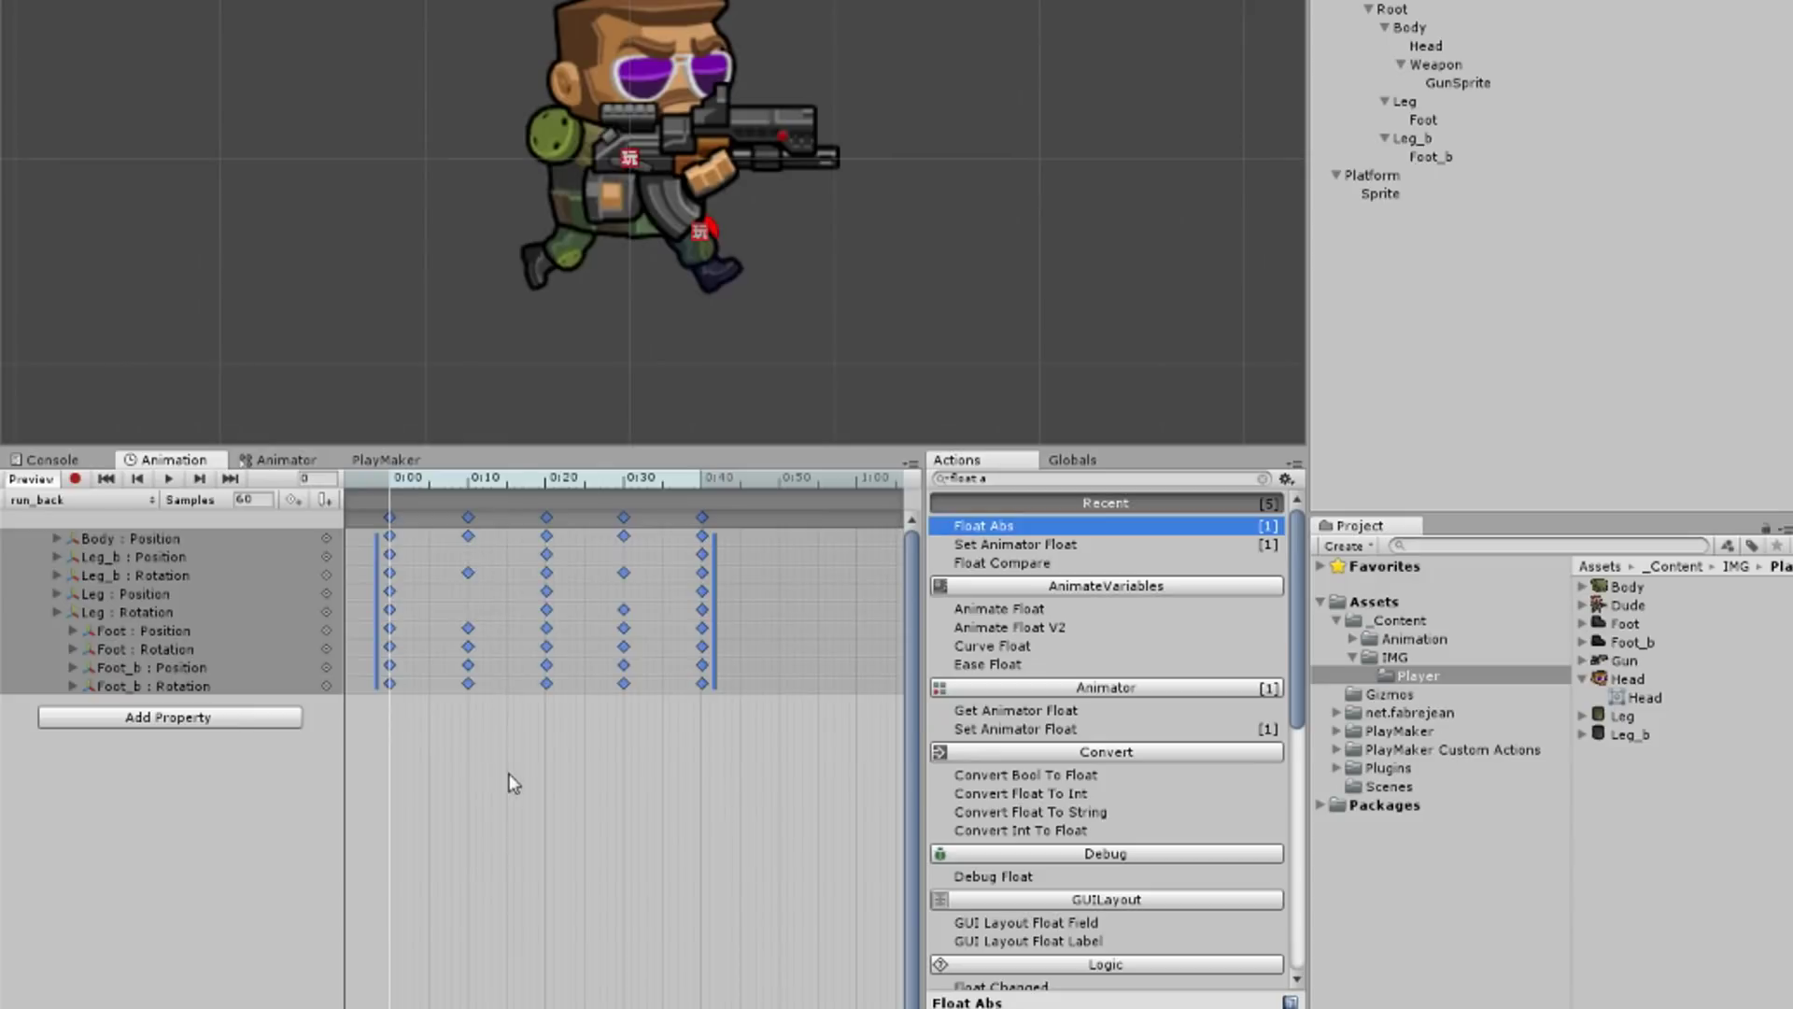
pyautogui.click(508, 773)
pyautogui.click(468, 517)
pyautogui.click(619, 520)
pyautogui.press('Delete')
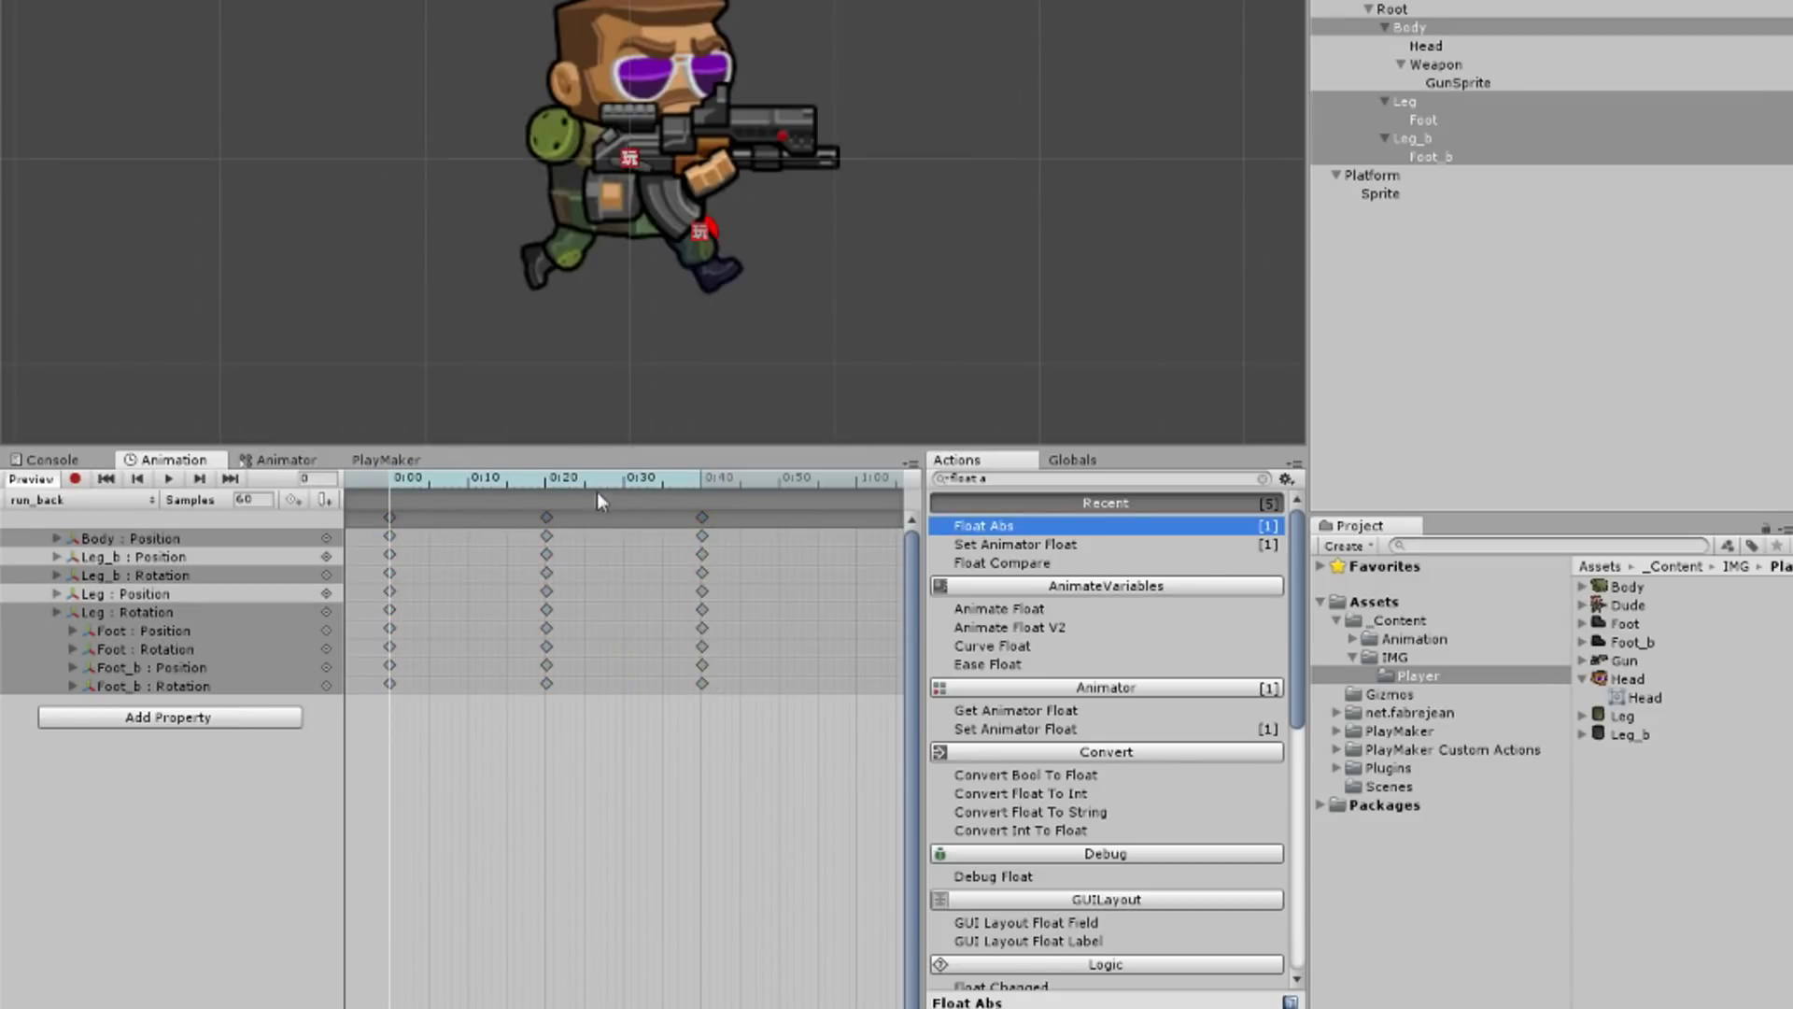
pyautogui.click(168, 478)
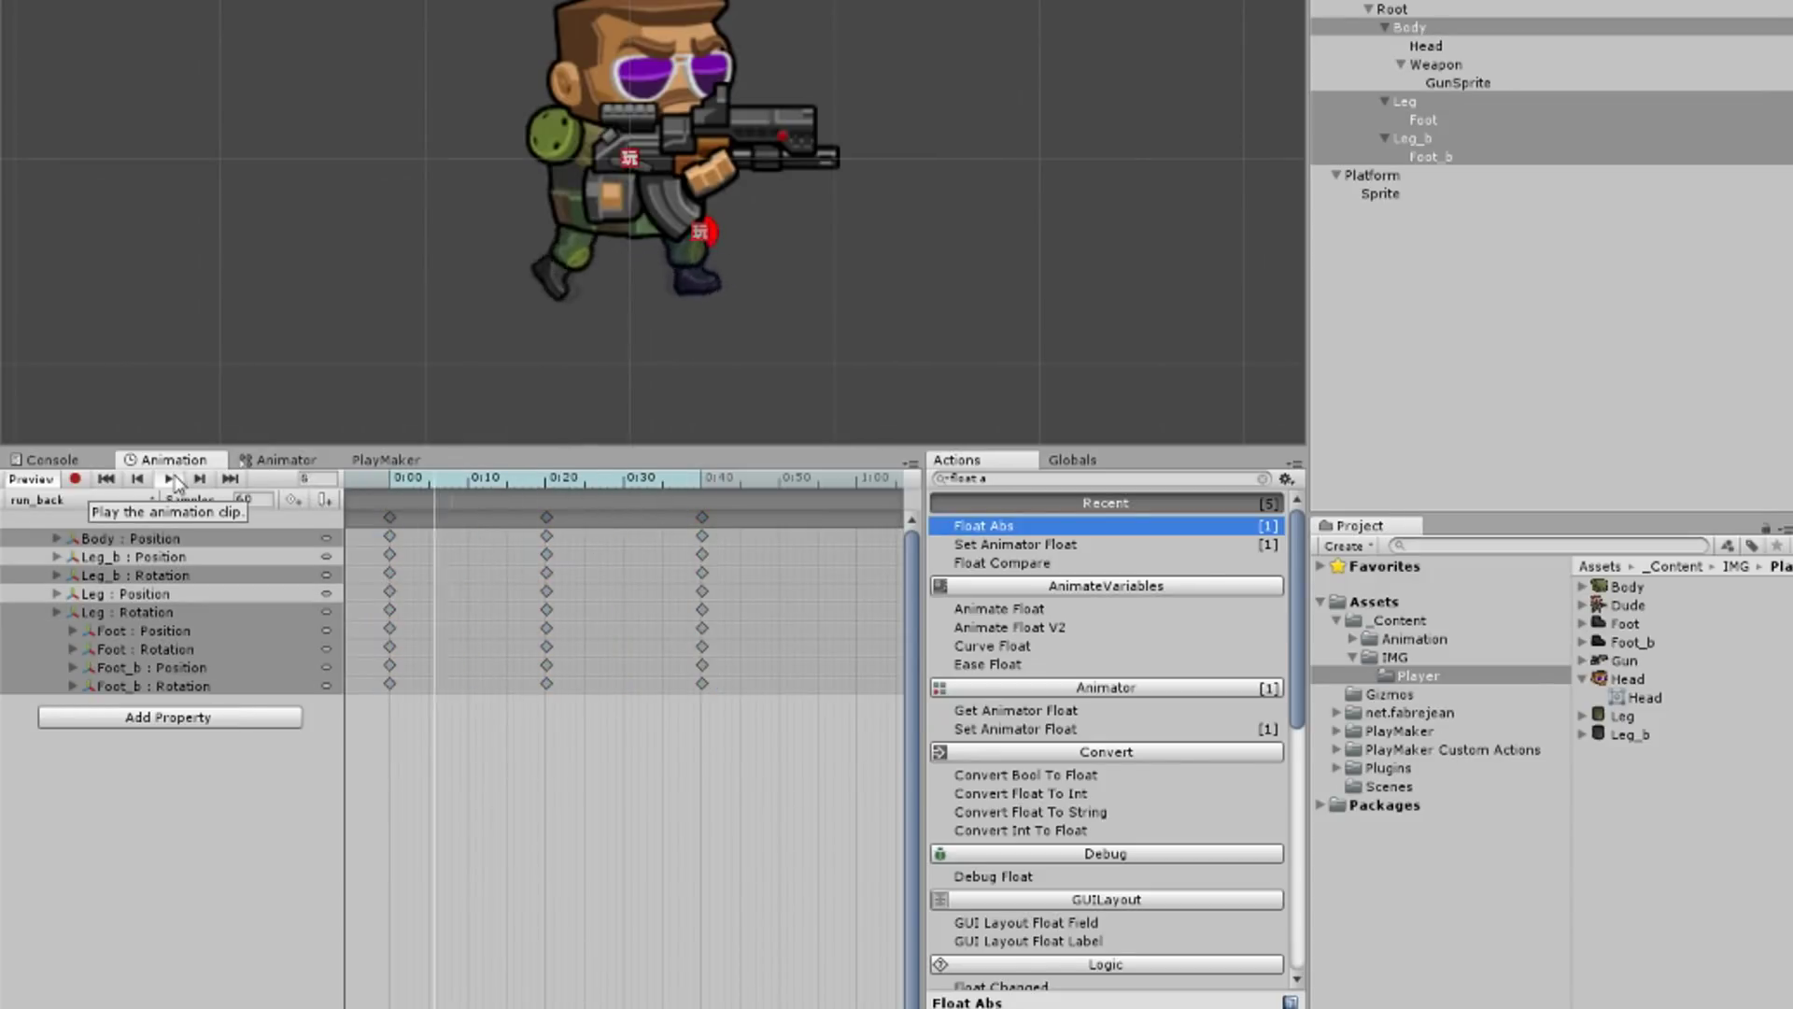
# Step: In record mode, rotate the back foot Foot_b at frame 10
pyautogui.click(75, 478)
pyautogui.scroll(3, 392, 561)
pyautogui.click(423, 481)
pyautogui.moveTo(420, 485); pyautogui.dragTo(523, 484)
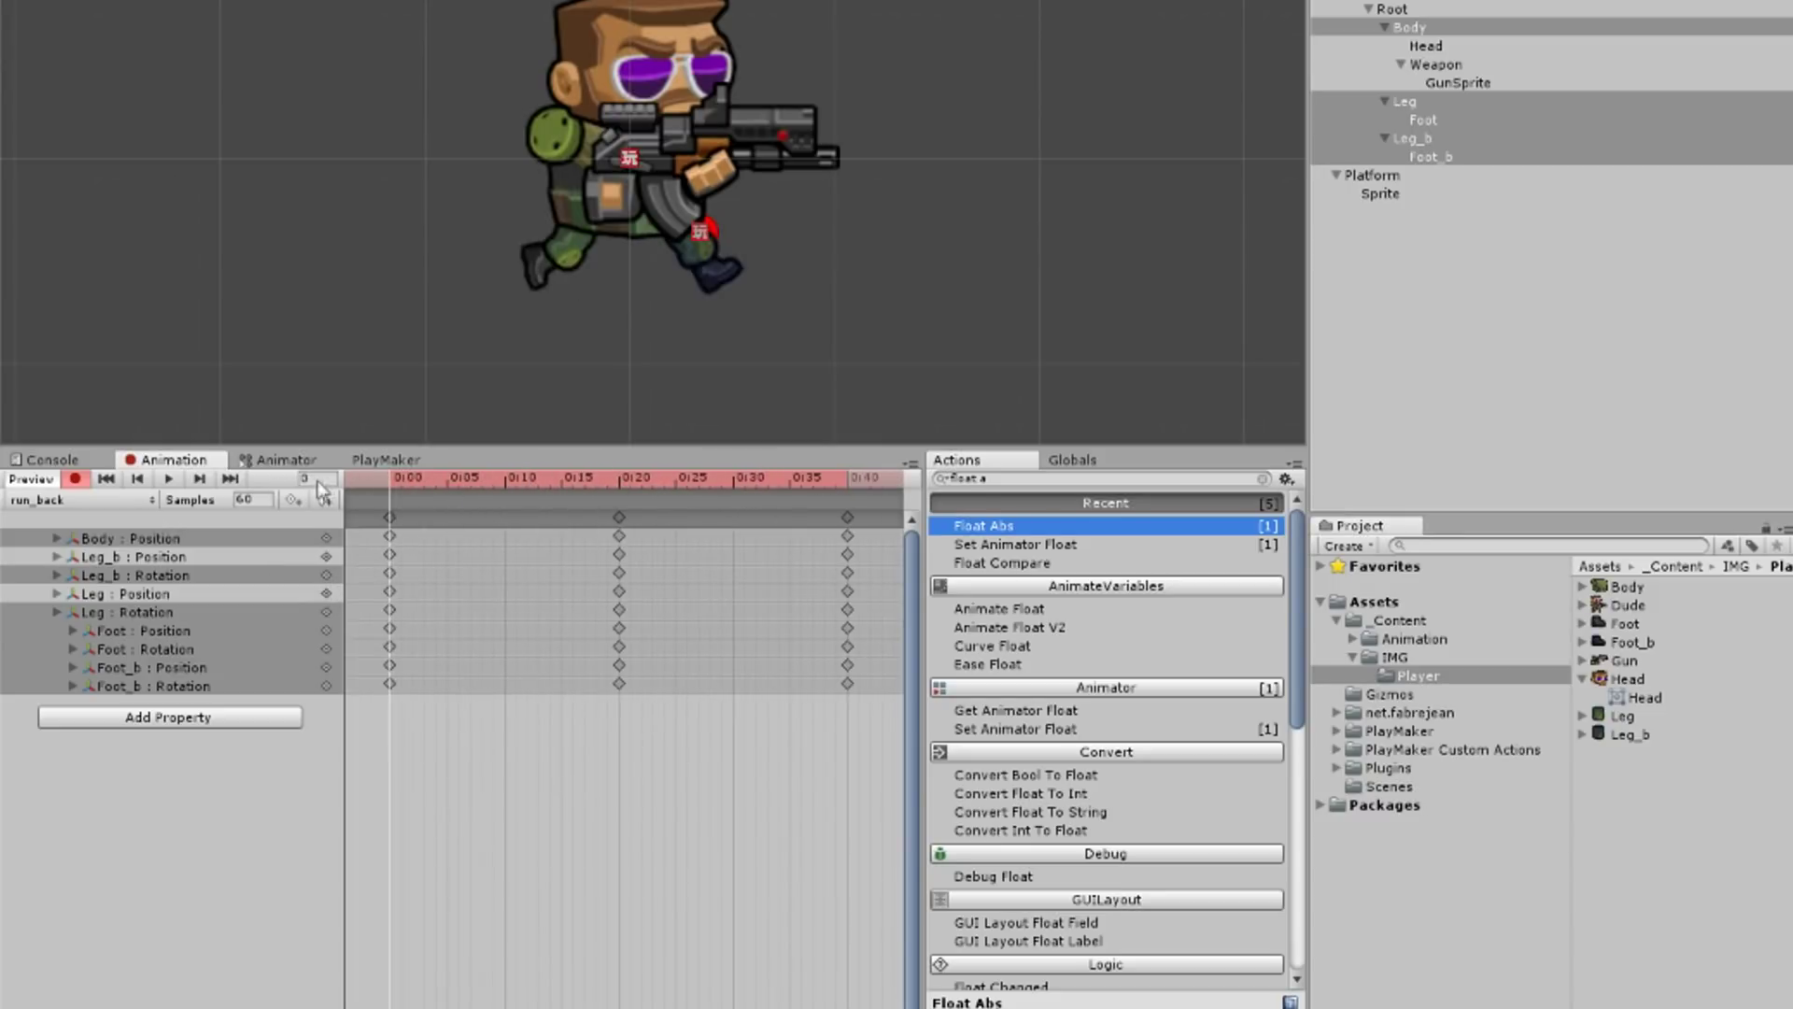
pyautogui.click(506, 478)
pyautogui.click(654, 271)
pyautogui.click(654, 271)
pyautogui.moveTo(729, 308); pyautogui.dragTo(793, 457)
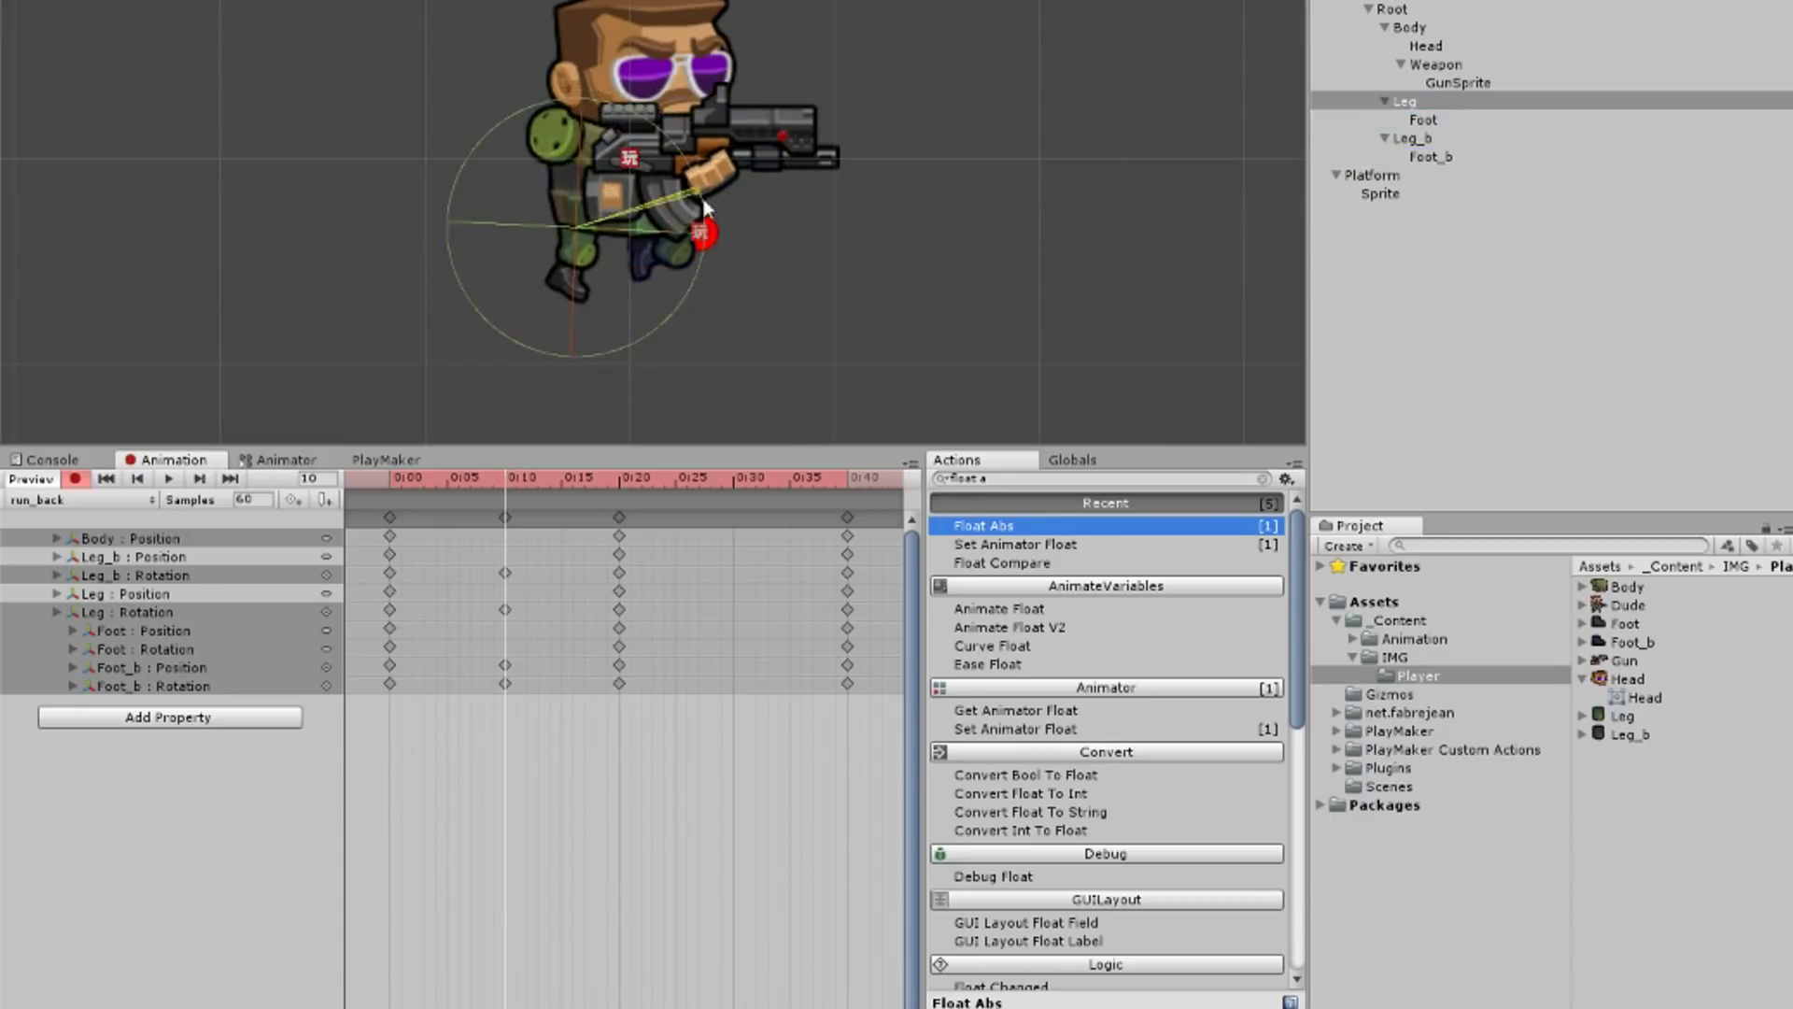
pyautogui.click(587, 260)
pyautogui.press('w')
pyautogui.press('e')
# Step: Rotate the back foot and pose the front foot at frame 30
pyautogui.click(734, 478)
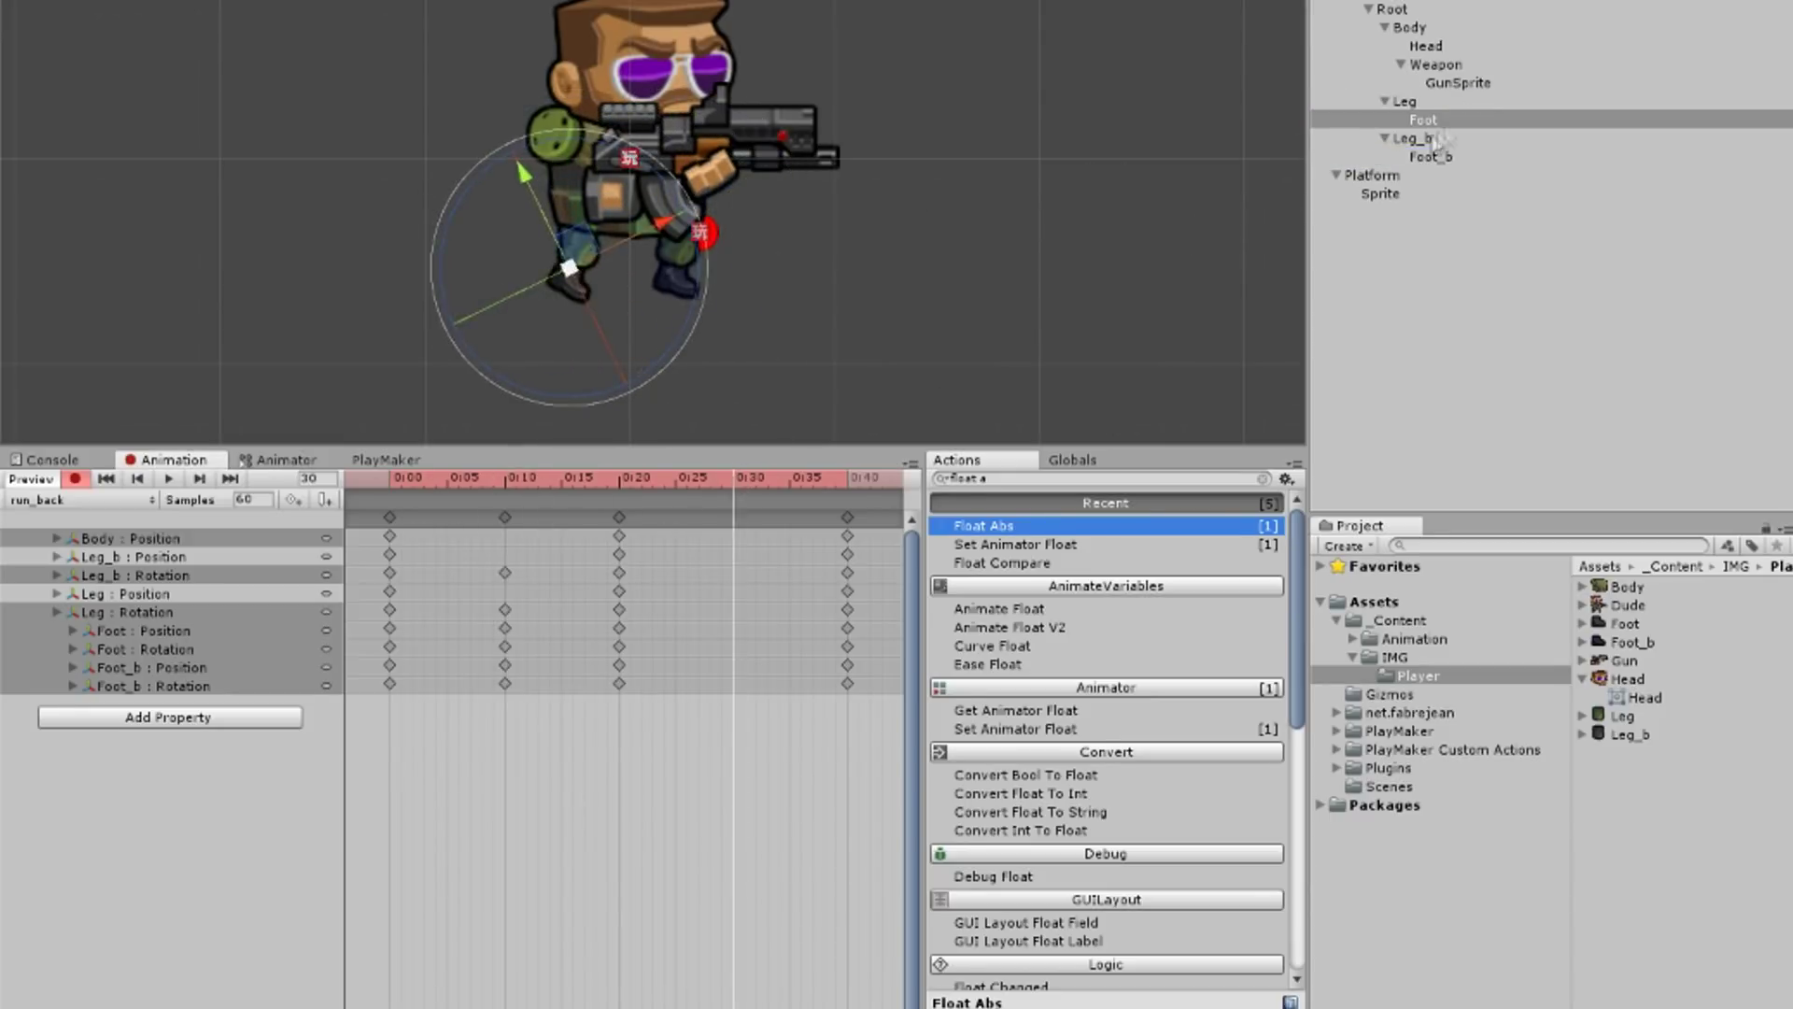
pyautogui.click(678, 276)
pyautogui.moveTo(801, 200); pyautogui.dragTo(797, 214)
pyautogui.click(561, 266)
pyautogui.click(560, 266)
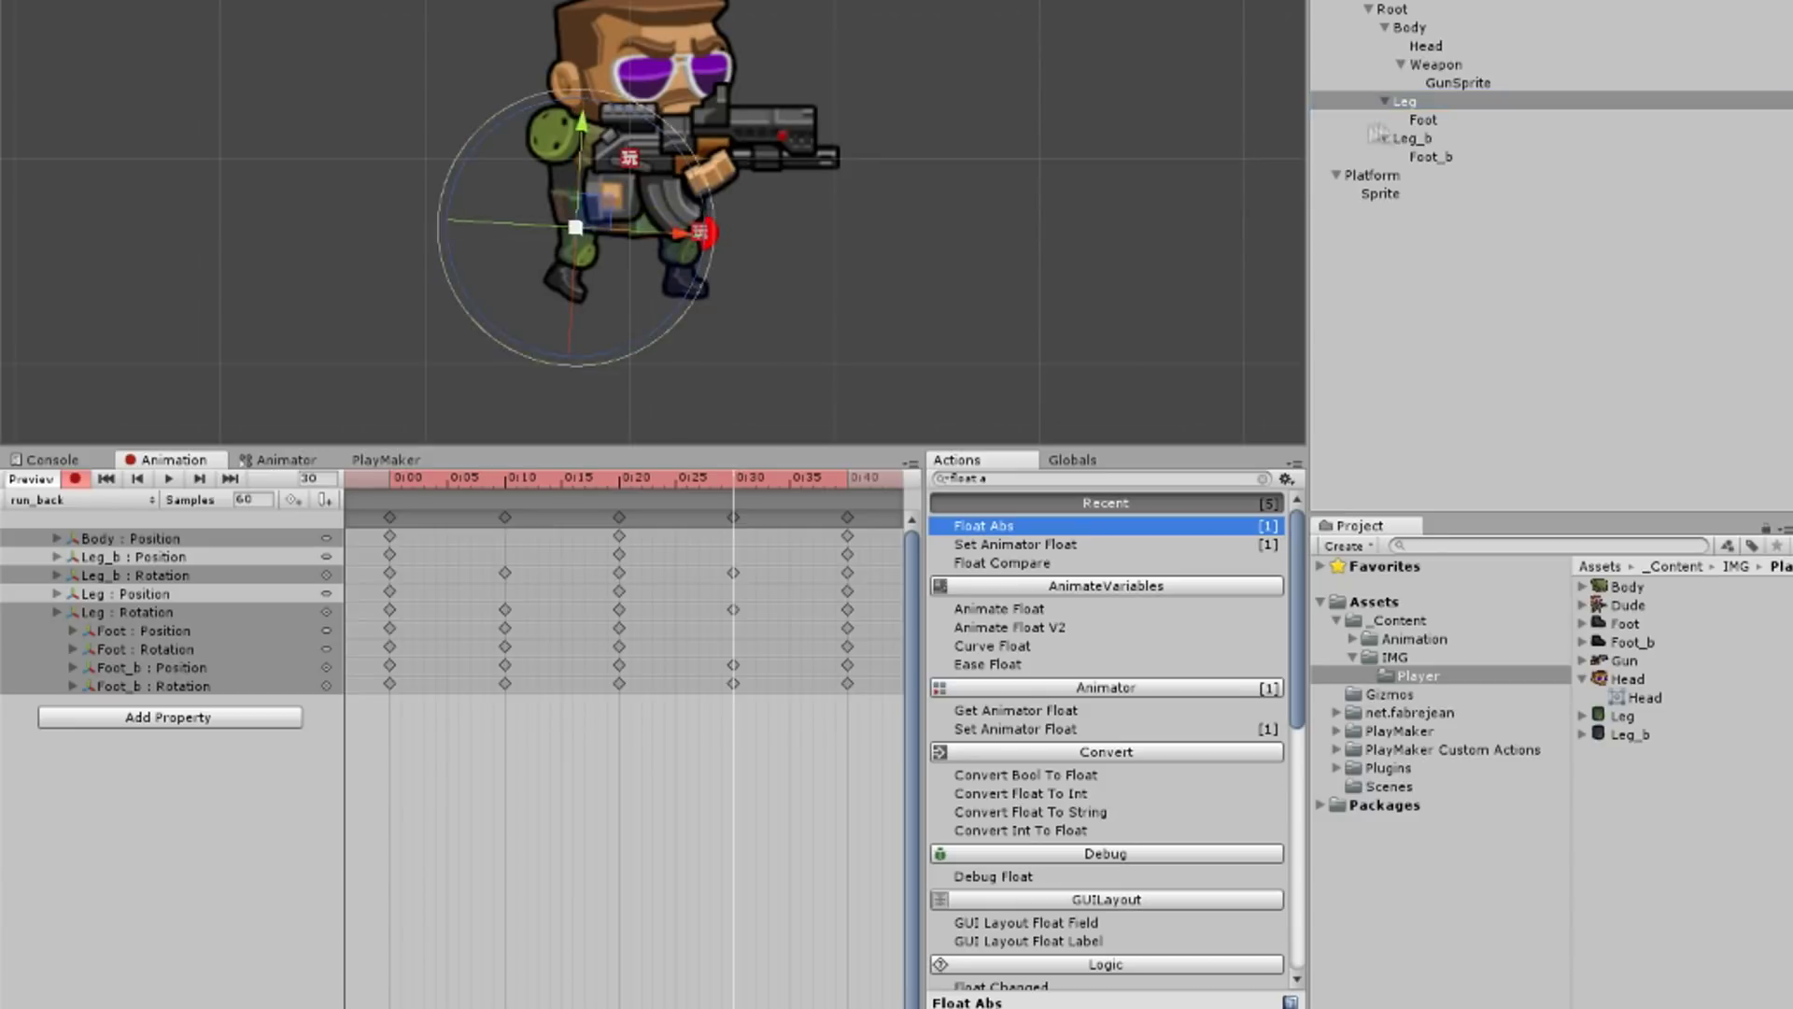
pyautogui.click(561, 266)
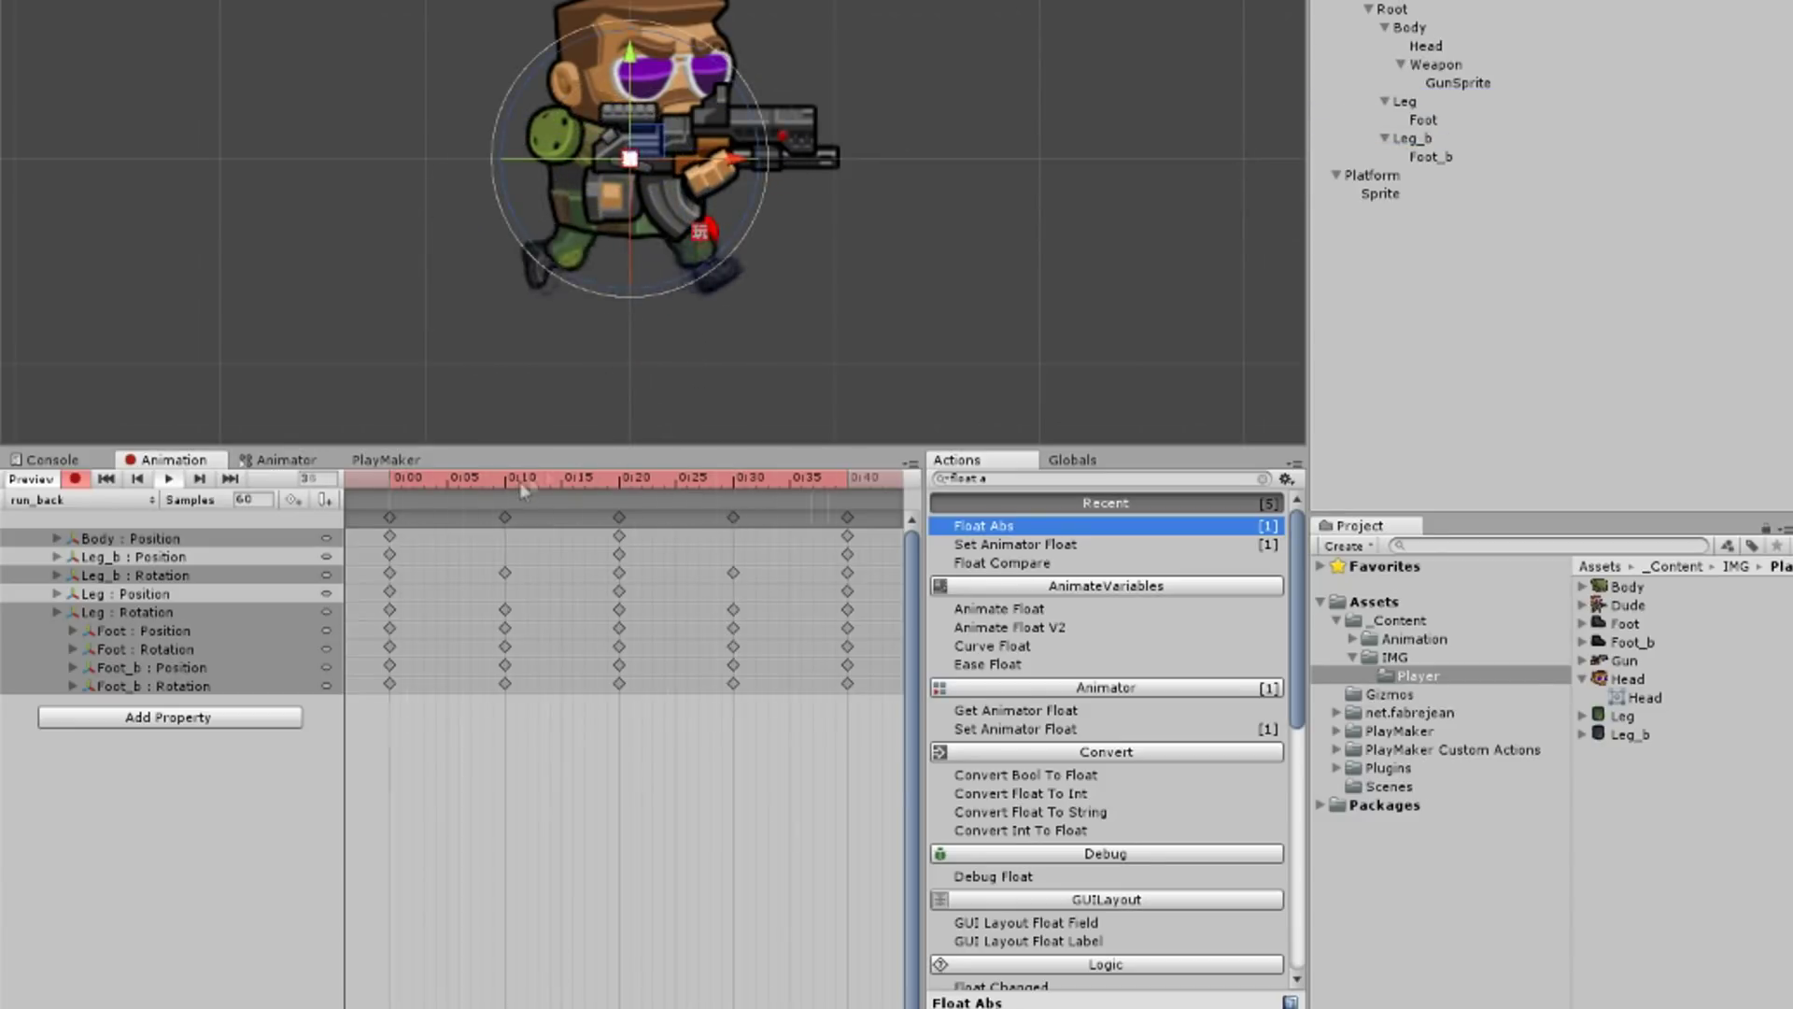
# Step: Key the Body position at 0:10 and 0:30, then preview the run_back clip
pyautogui.click(390, 535)
pyautogui.click(505, 479)
pyautogui.click(733, 478)
pyautogui.hotkey('ctrl', 'v')
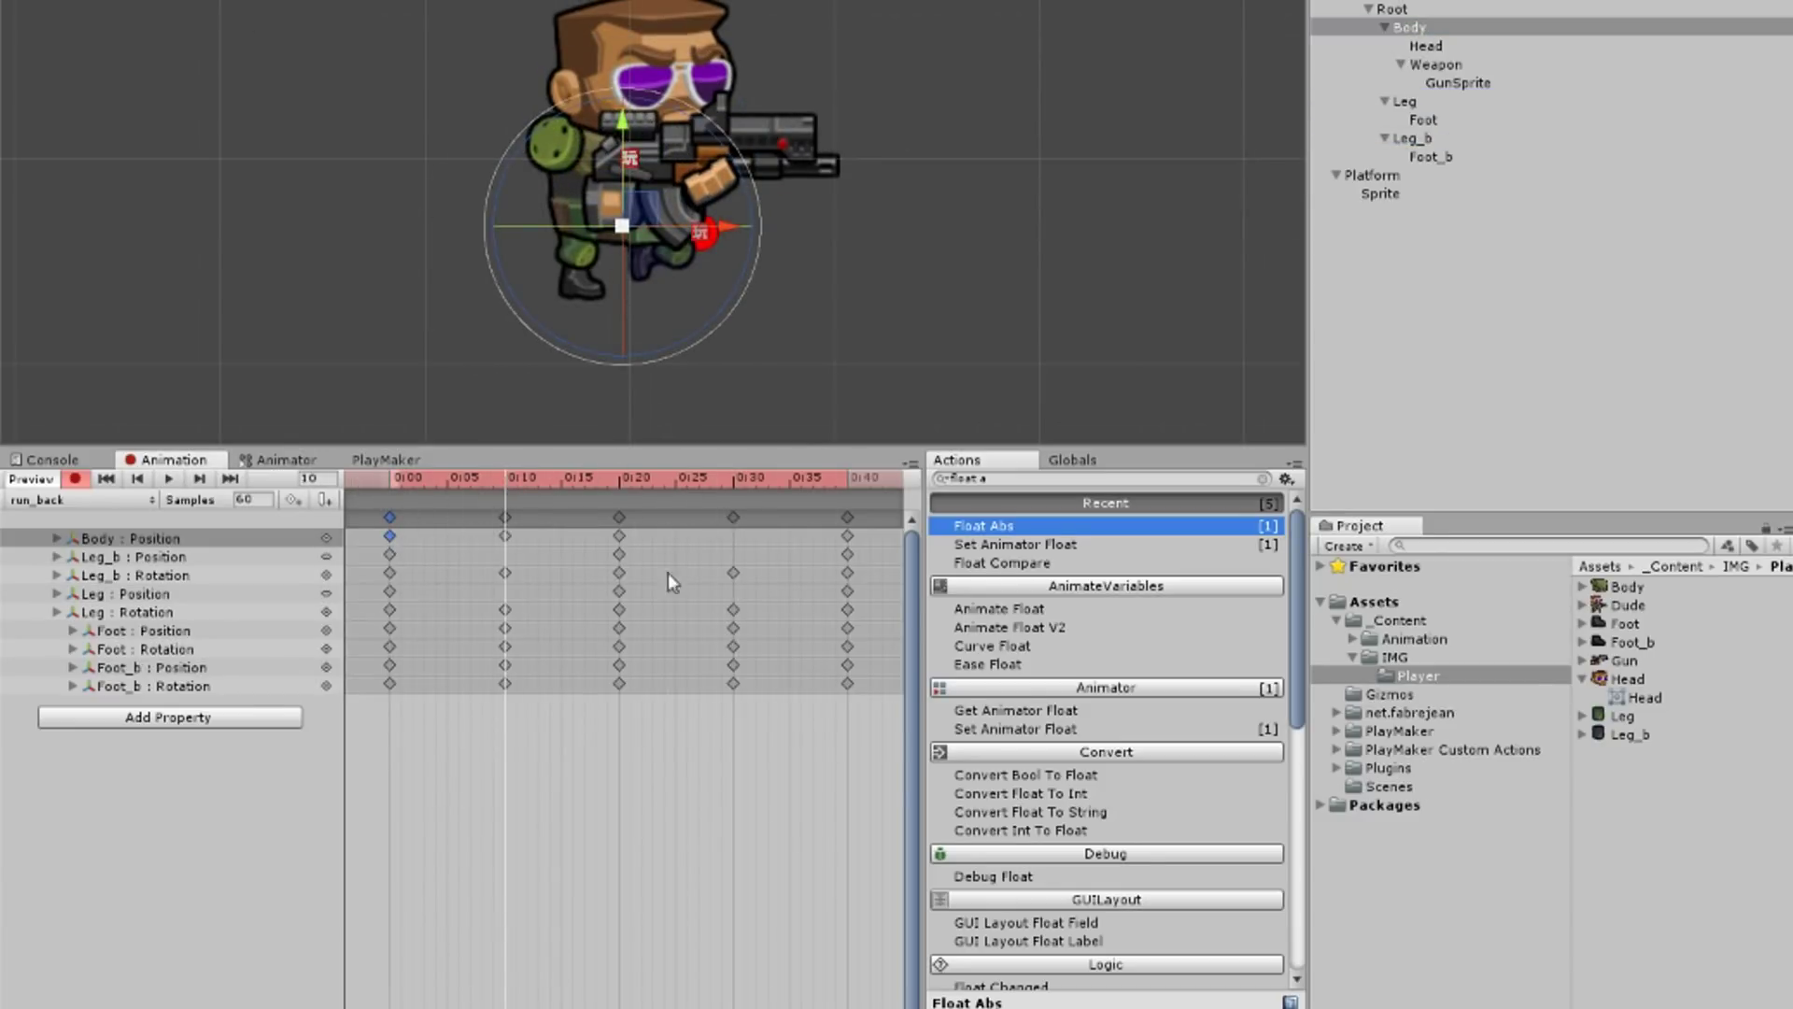
pyautogui.click(106, 479)
pyautogui.click(169, 479)
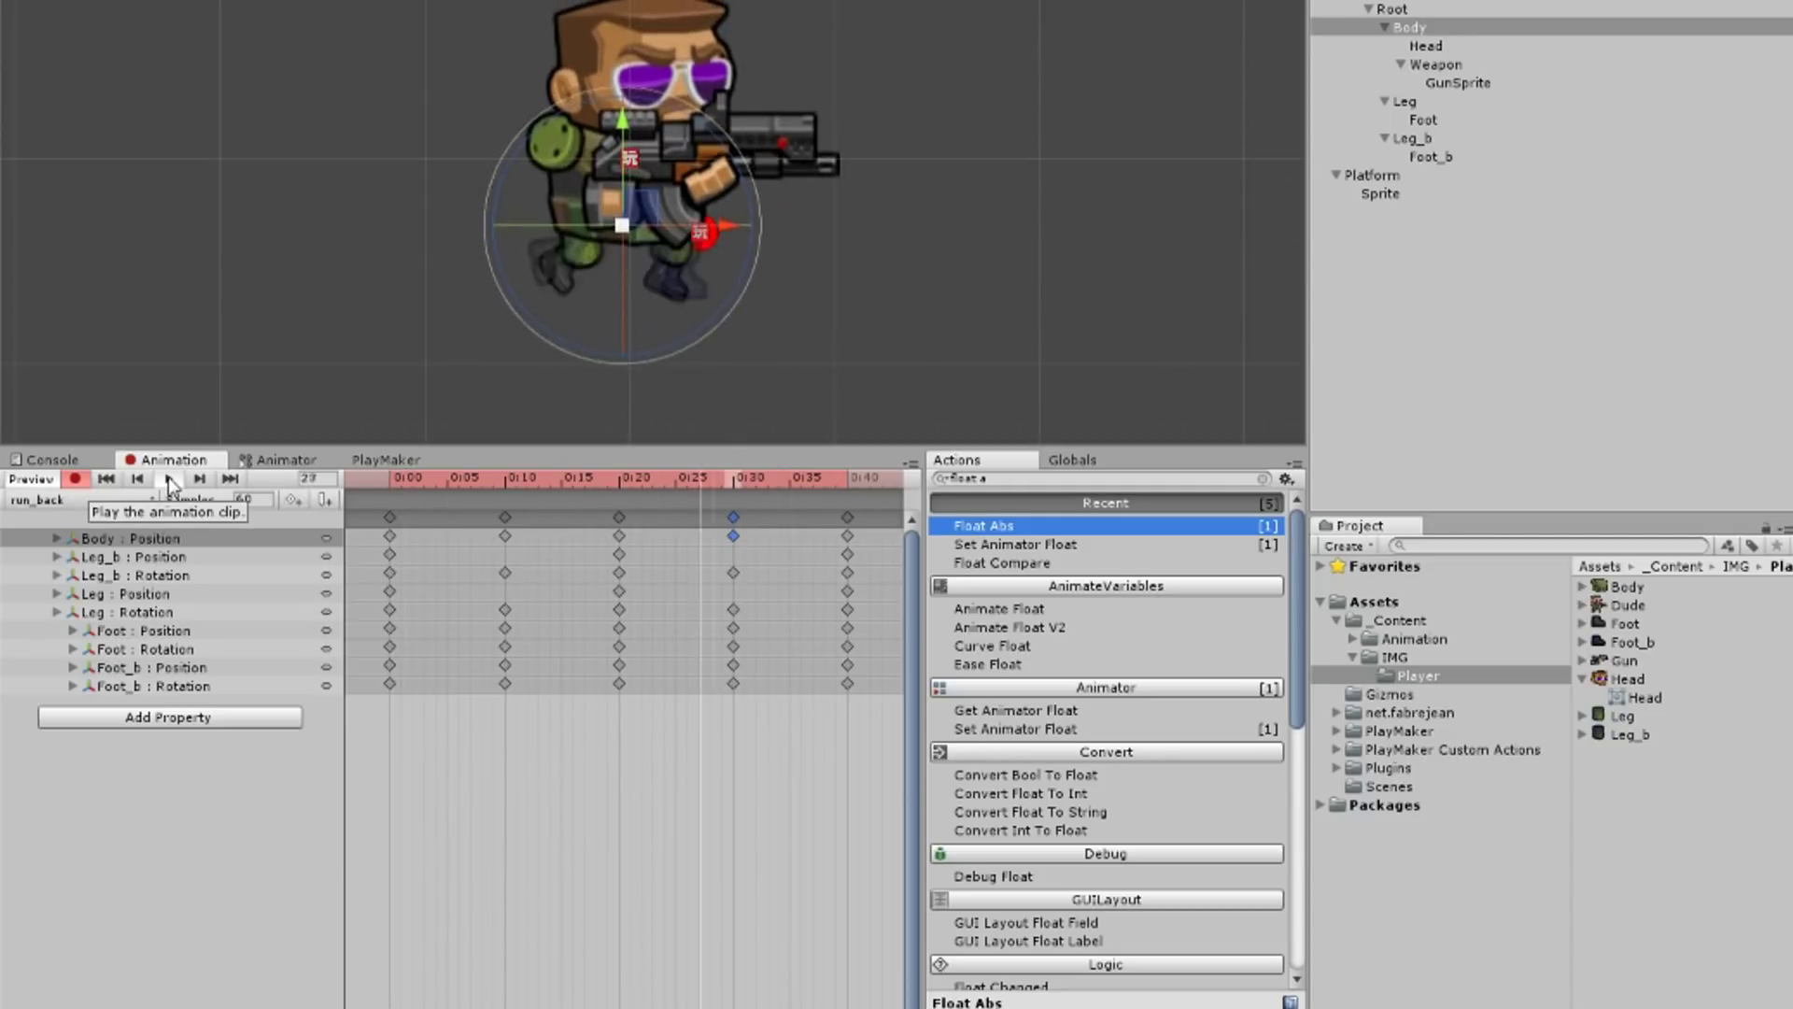
pyautogui.click(169, 478)
pyautogui.click(383, 459)
pyautogui.click(291, 460)
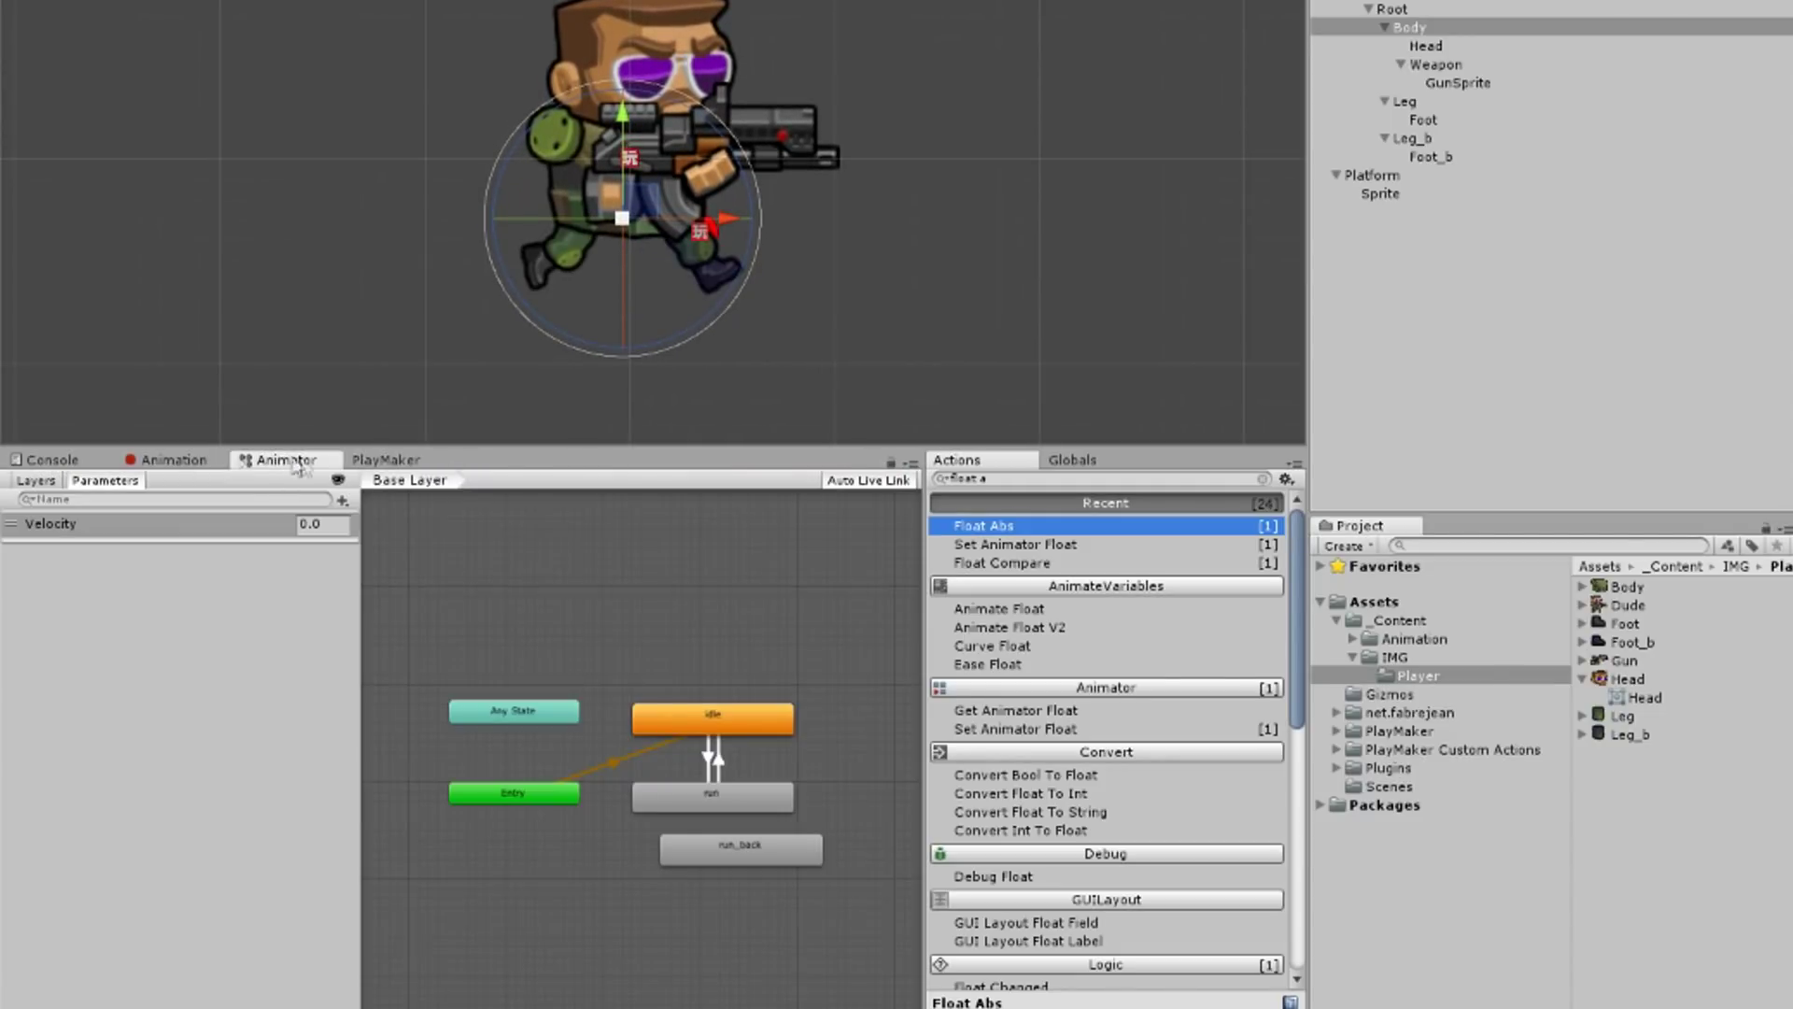
# Step: Create a new Running Tree blend tree state in the Animator and open it
pyautogui.click(739, 852)
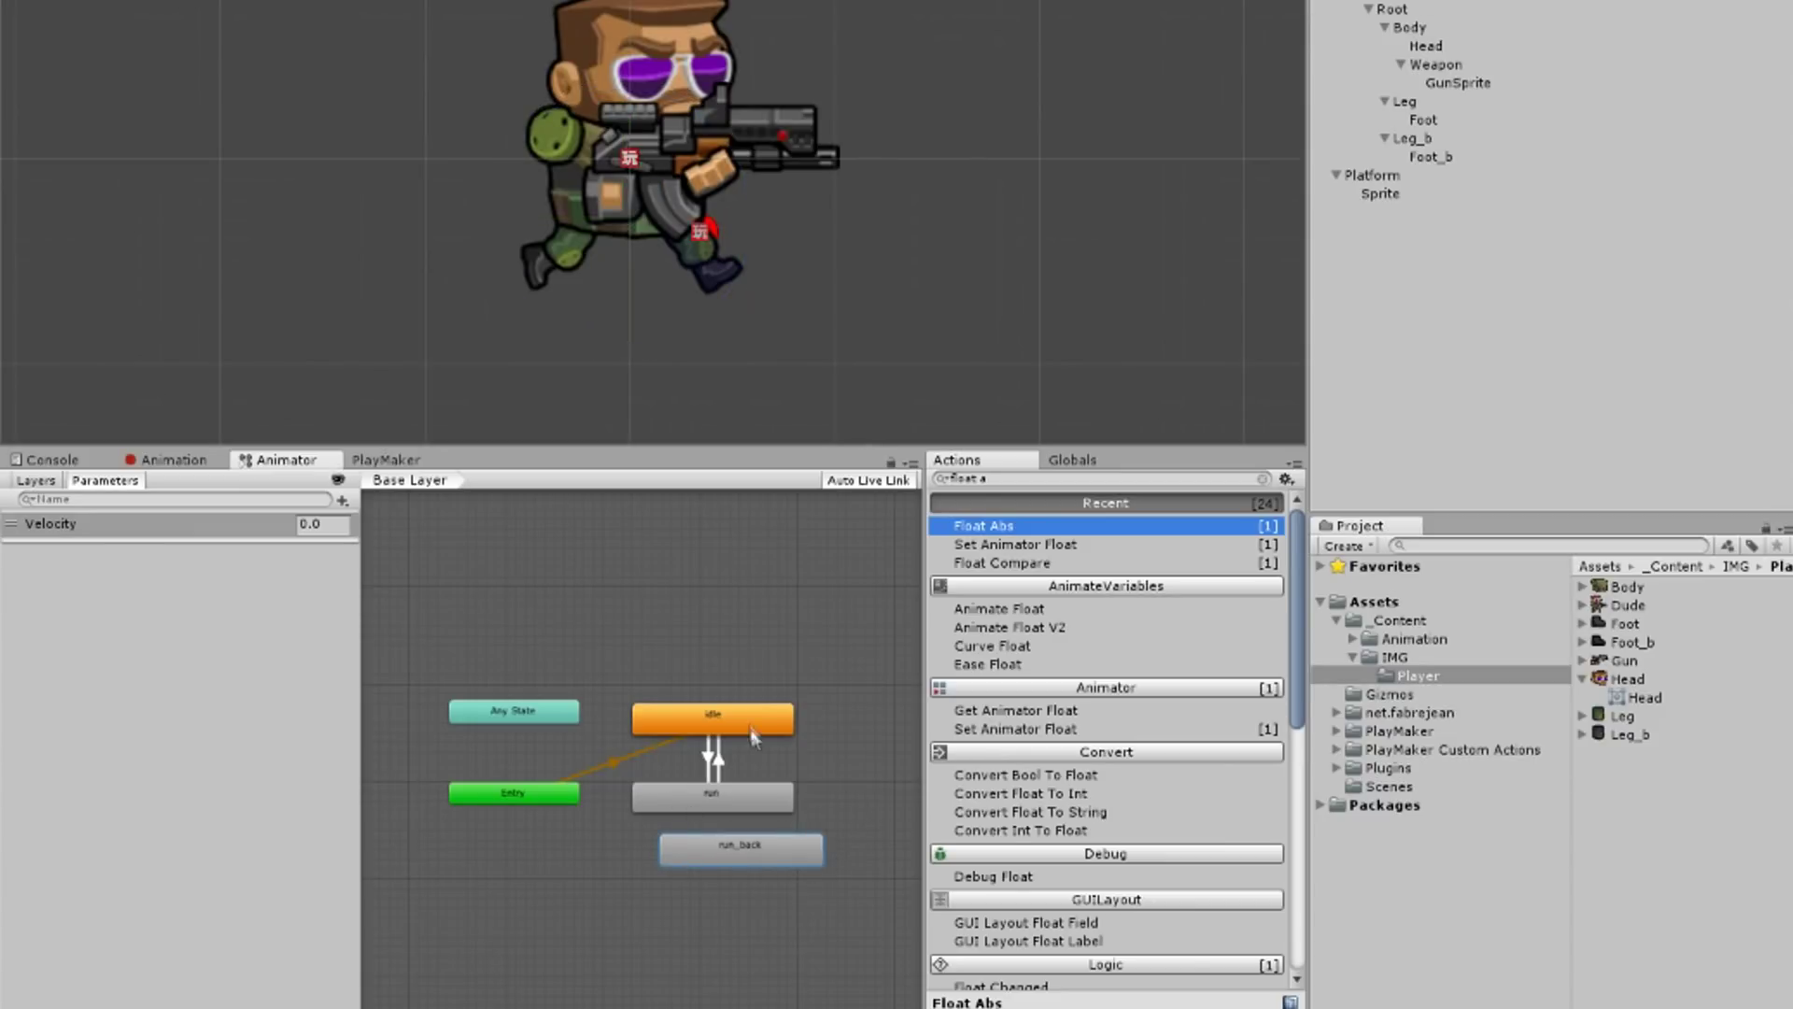
pyautogui.rightClick(759, 624)
pyautogui.click(841, 629)
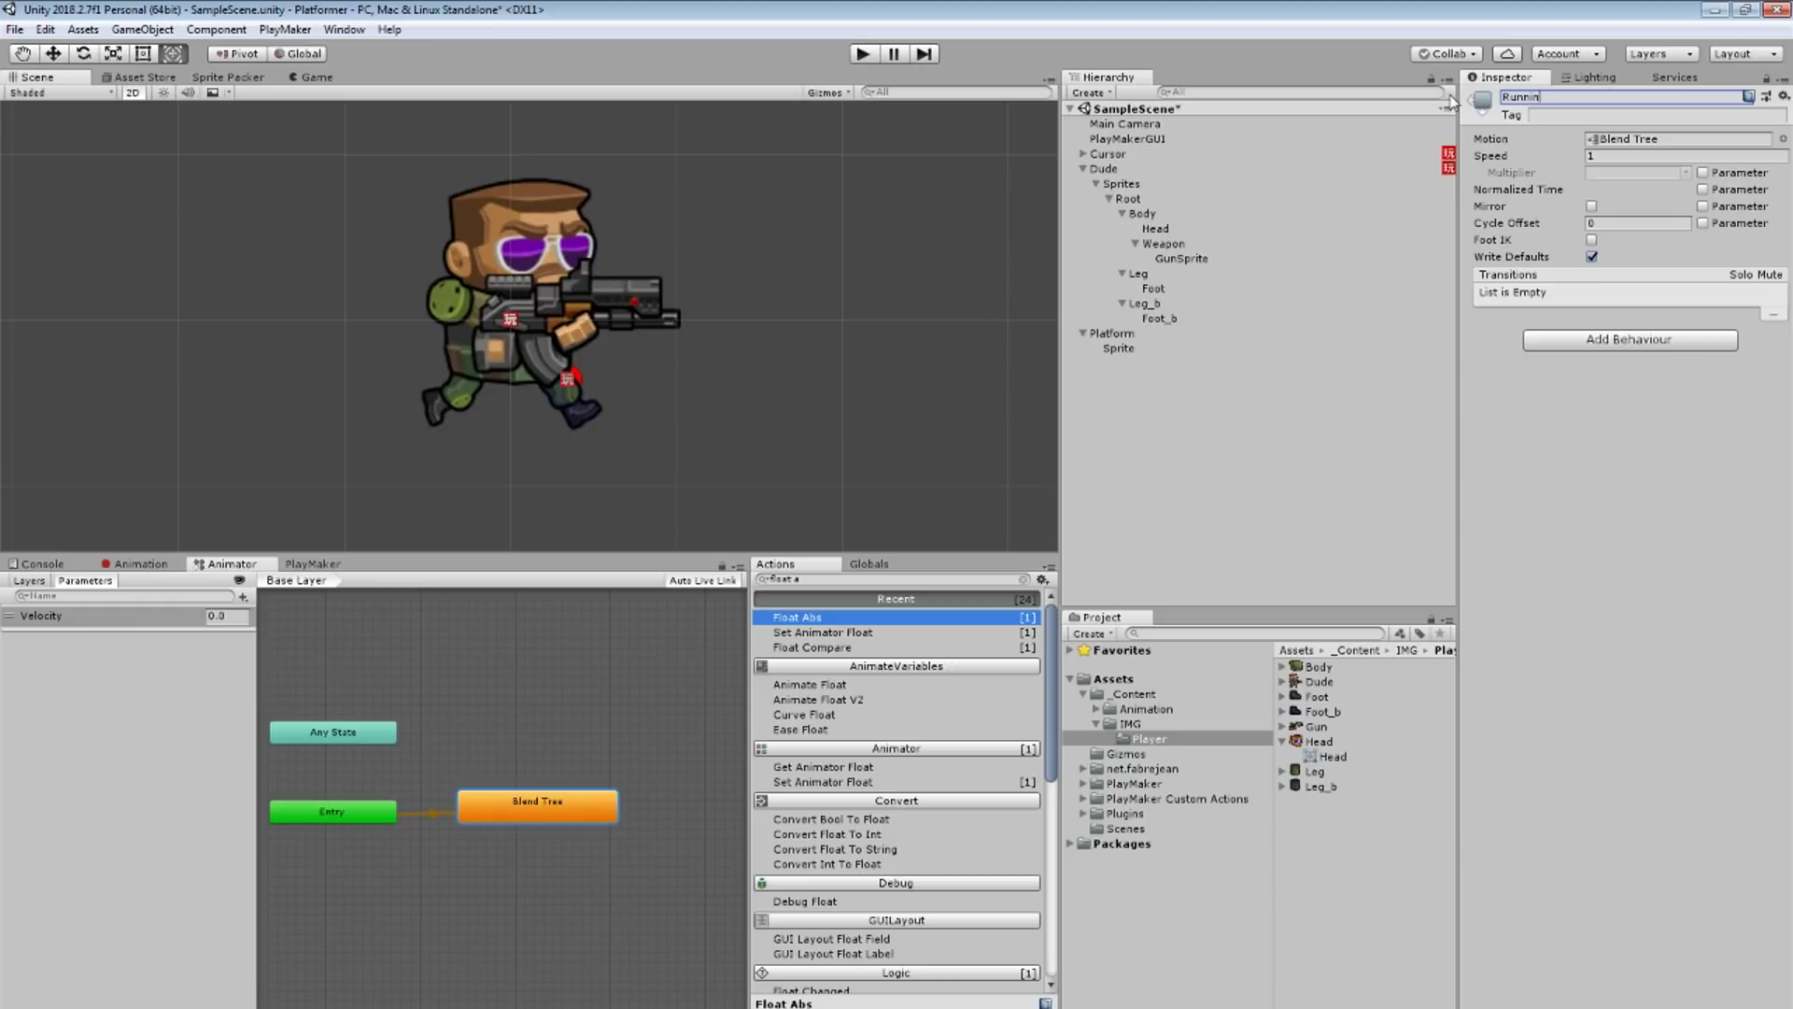
pyautogui.doubleClick(569, 811)
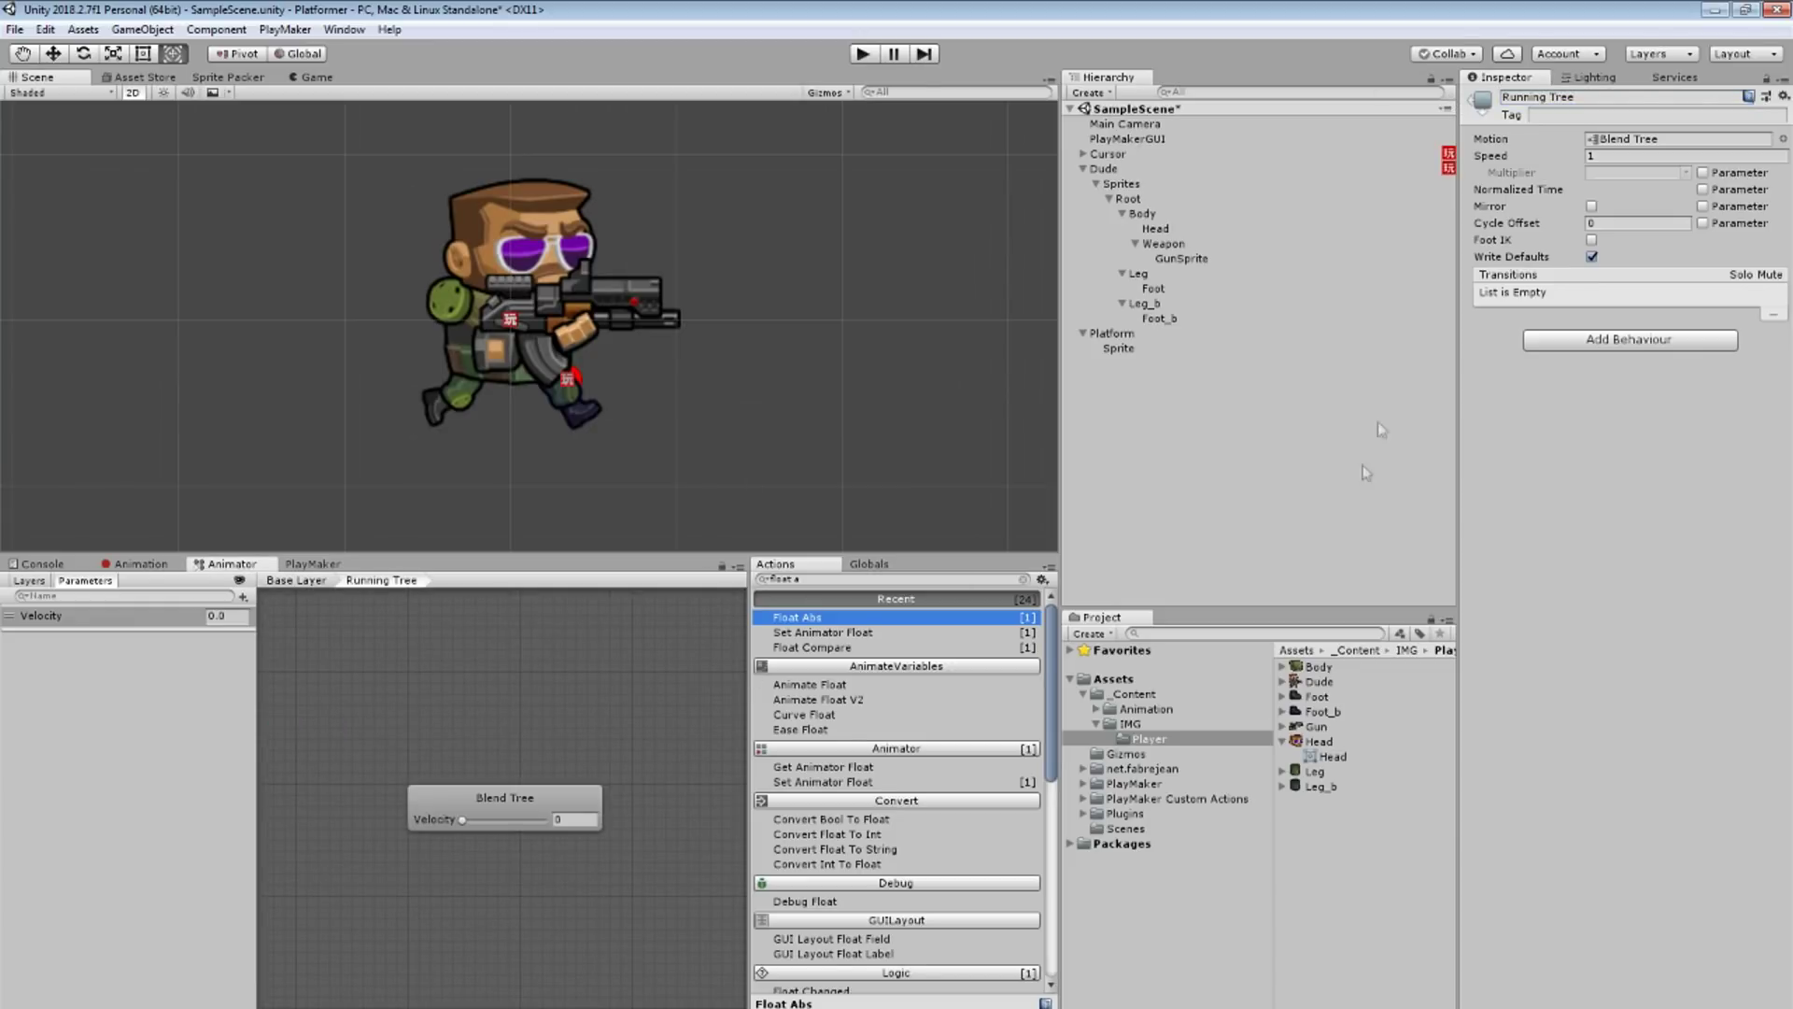
pyautogui.click(564, 795)
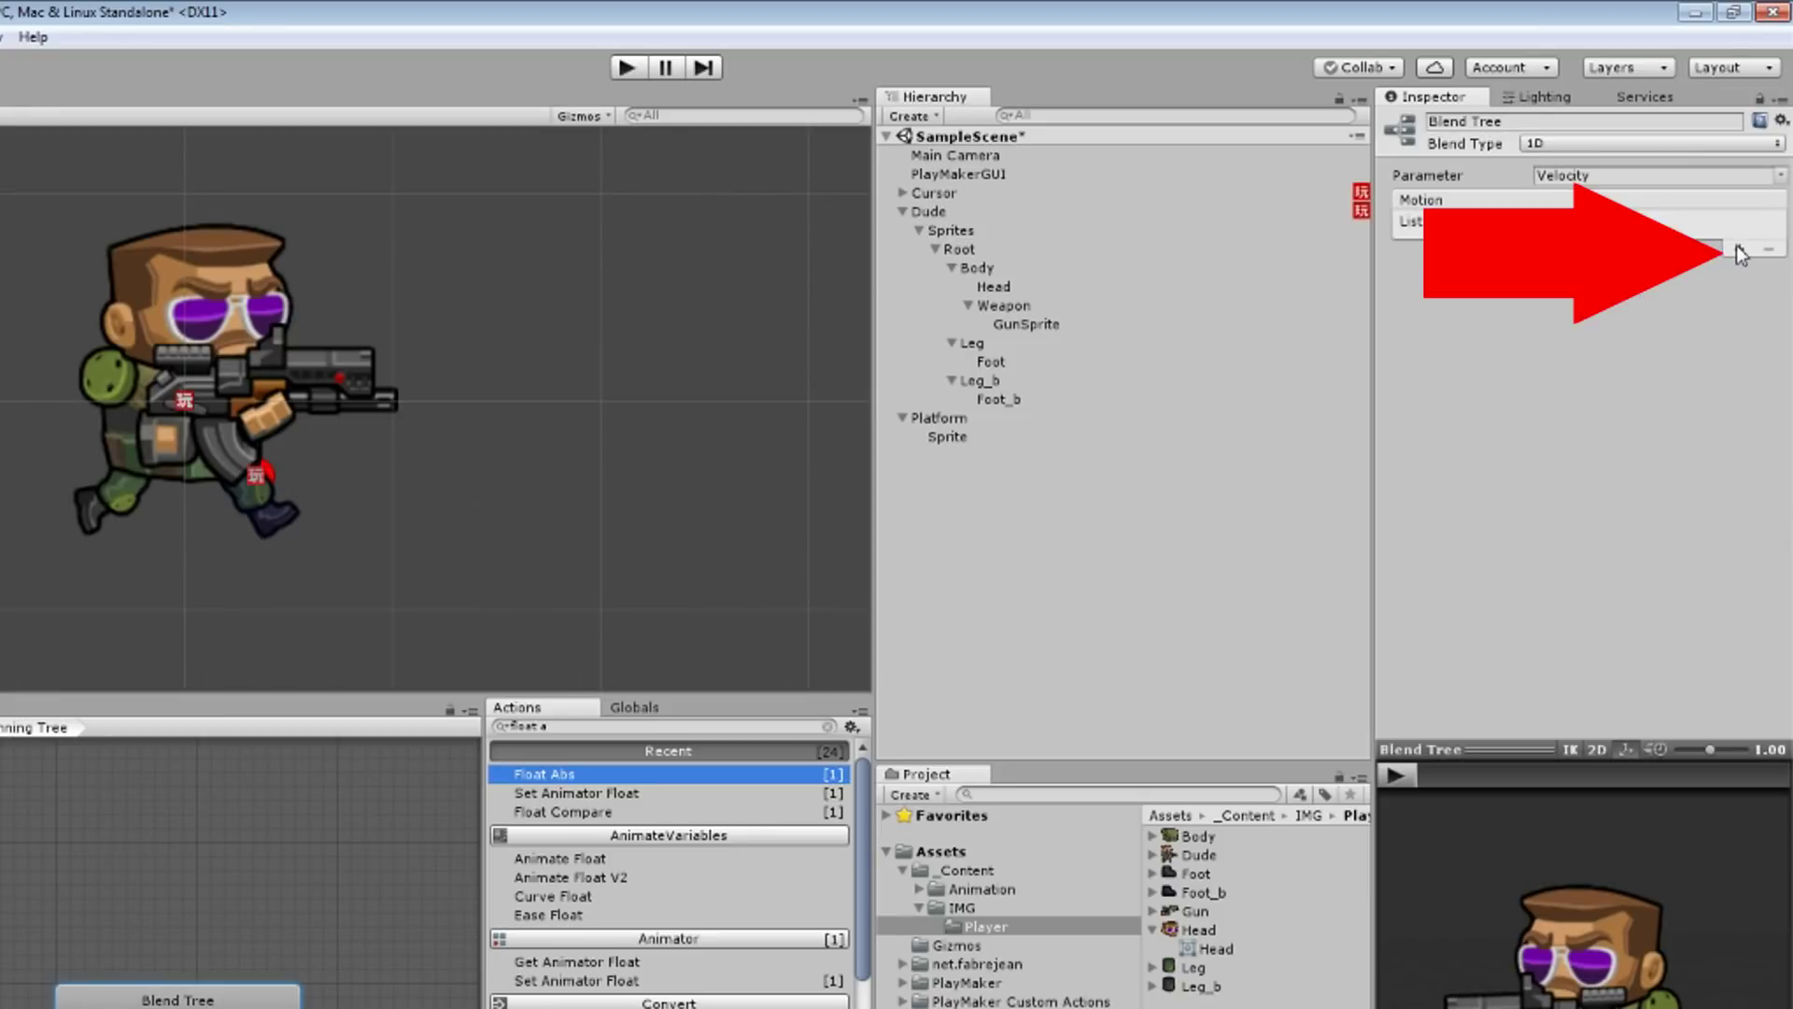
# Step: Add three motion fields to the blend tree and drop the idle clip into the first
pyautogui.click(1750, 198)
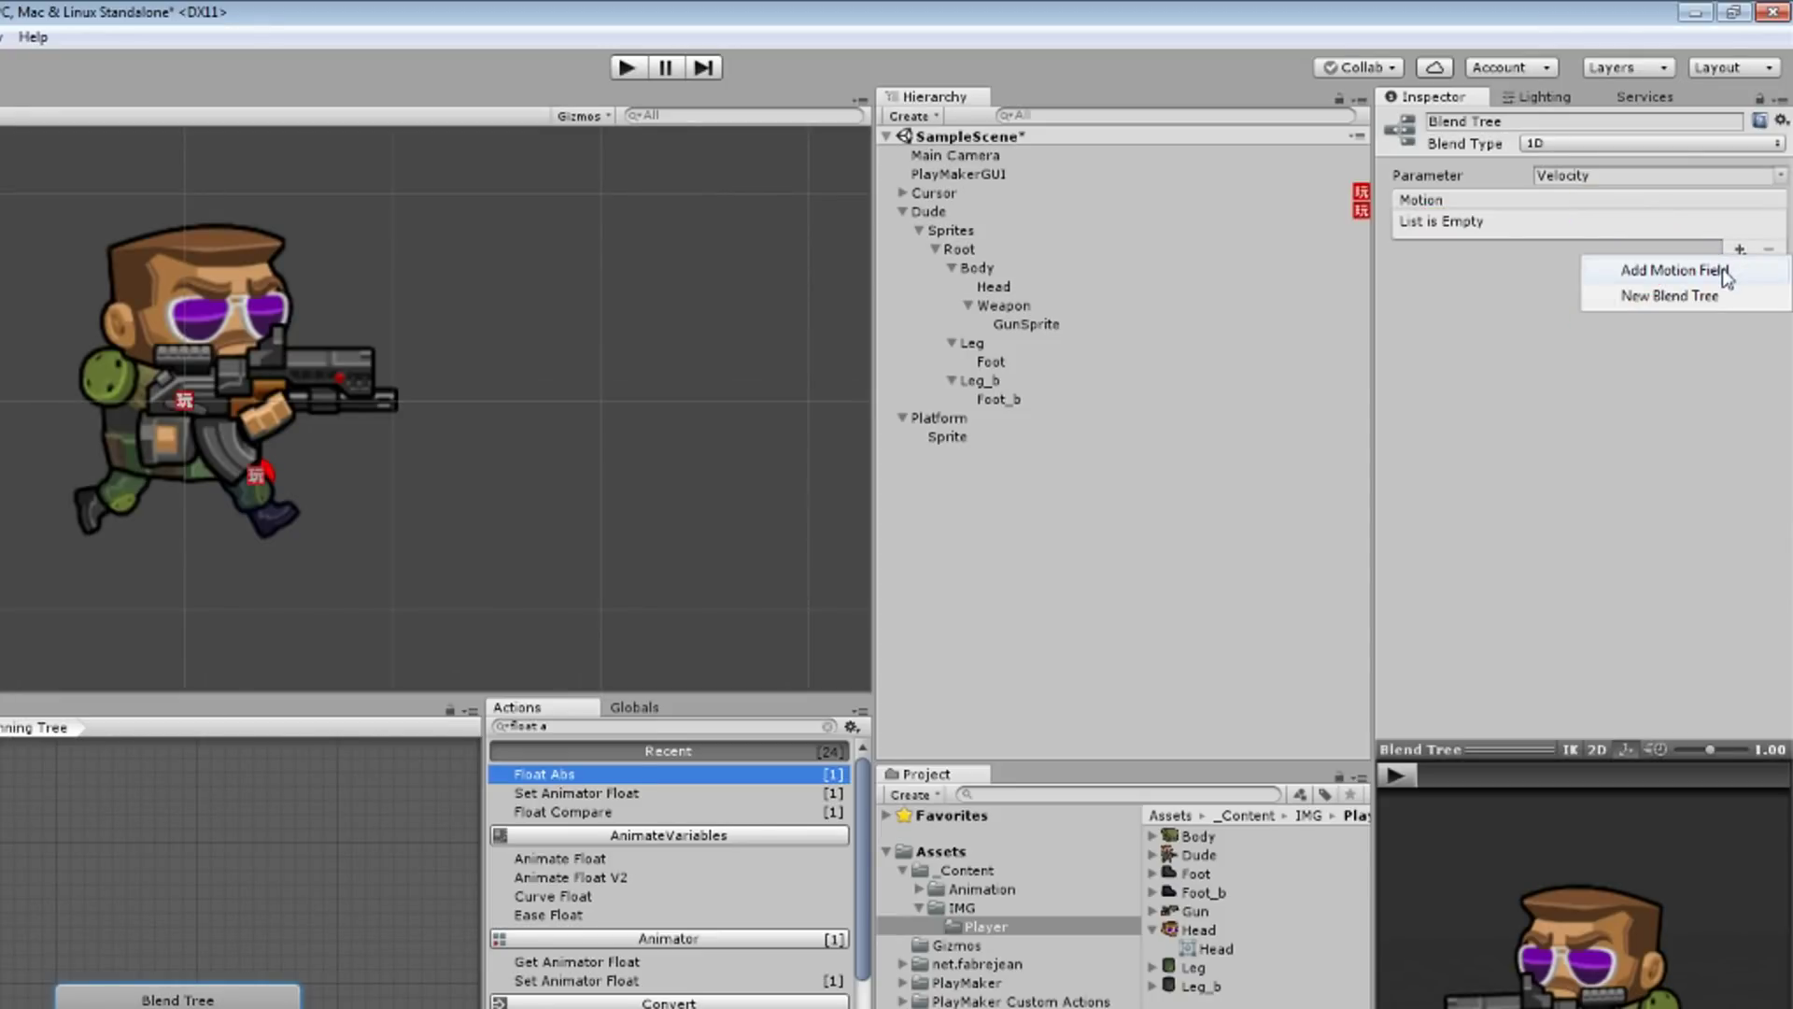
pyautogui.click(1722, 267)
pyautogui.click(1739, 248)
pyautogui.click(1689, 270)
pyautogui.click(1740, 349)
pyautogui.click(1644, 369)
pyautogui.click(981, 888)
pyautogui.doubleClick(1191, 836)
pyautogui.moveTo(1471, 283); pyautogui.dragTo(1485, 299)
# Step: Put run in the second slot, disable Automate Thresholds, and set run 0.1, run_back -0.1
pyautogui.moveTo(1193, 873)
pyautogui.mouseDown()
pyautogui.moveTo(1495, 323)
pyautogui.moveTo(1528, 348)
pyautogui.mouseUp()
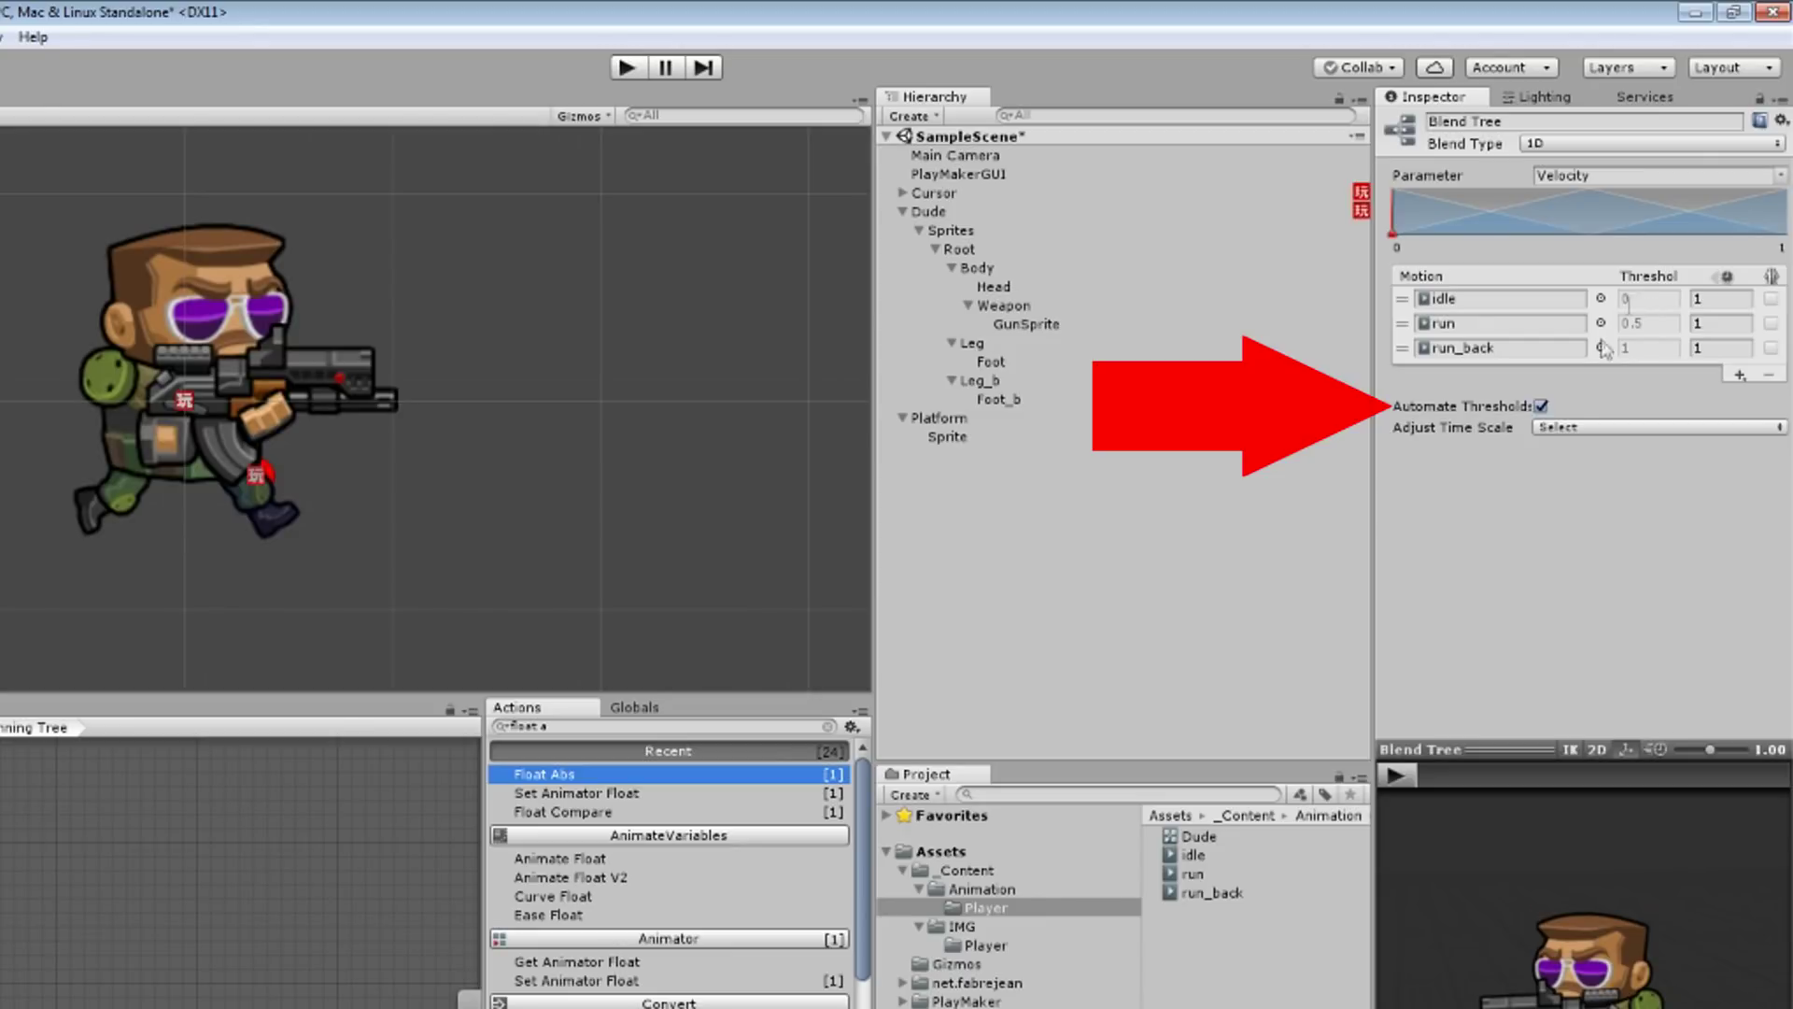
pyautogui.click(1542, 406)
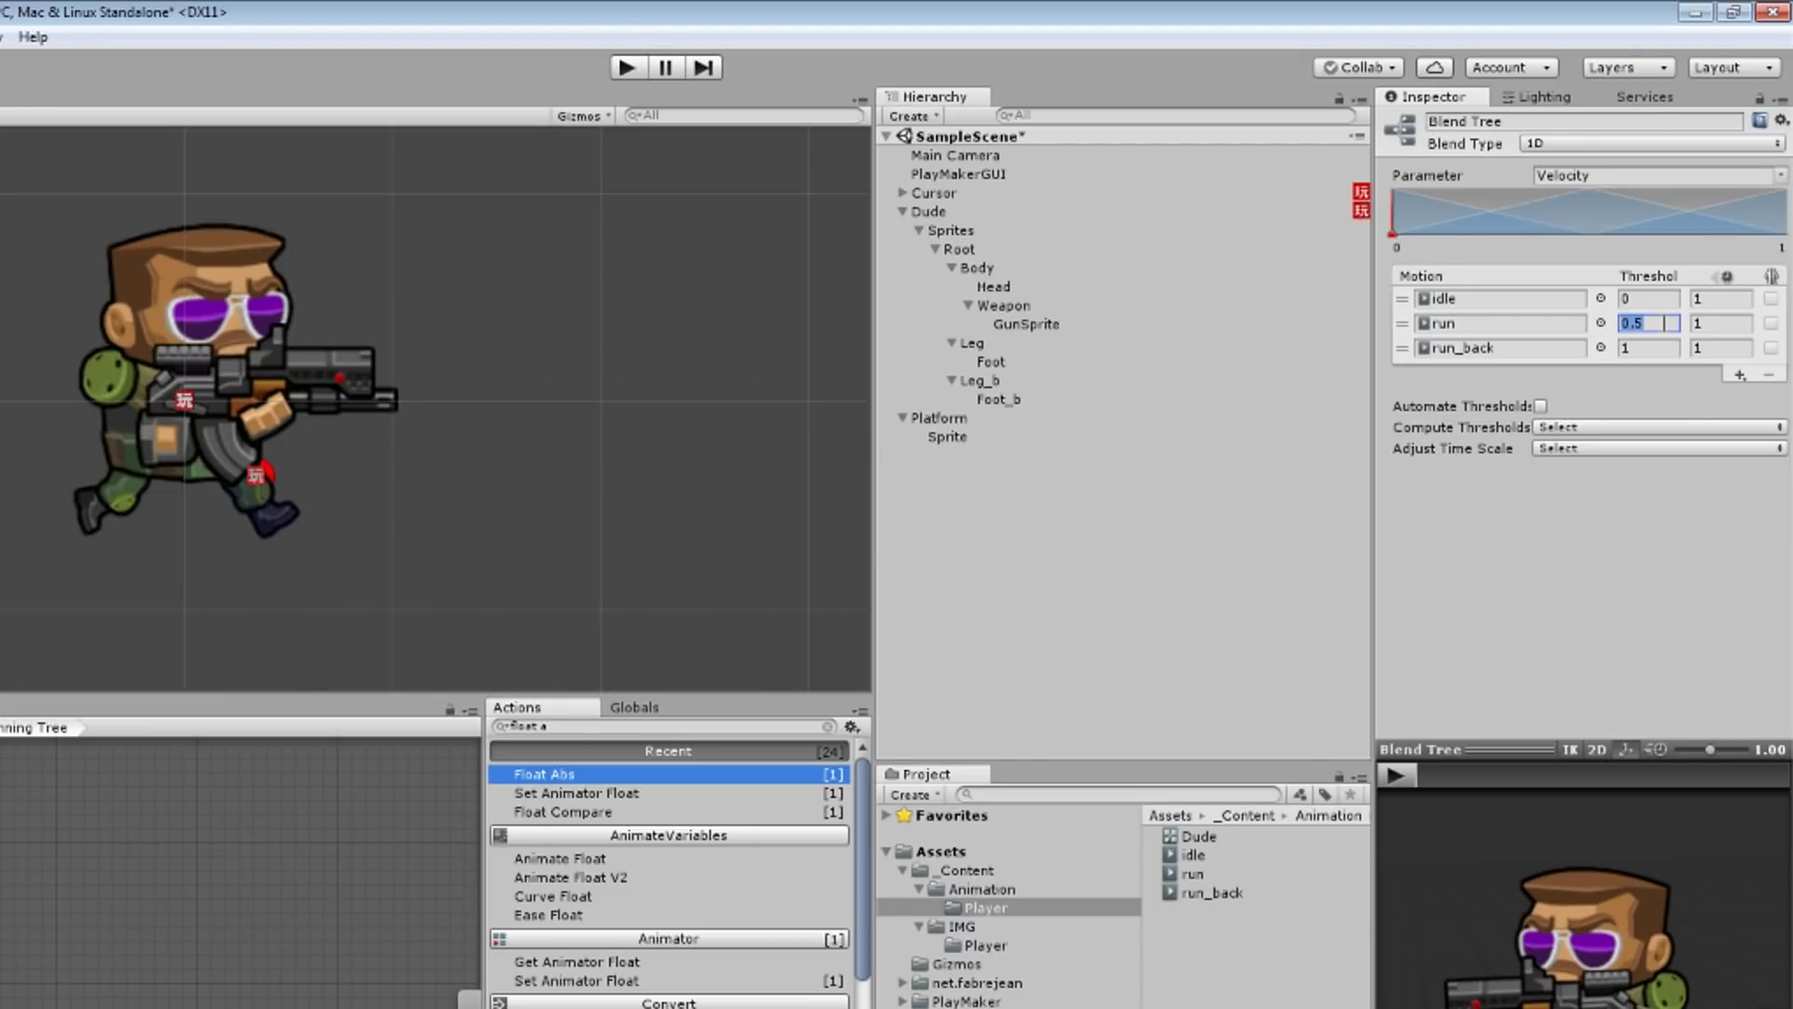
pyautogui.click(1656, 316)
pyautogui.write('.1')
pyautogui.press('Return')
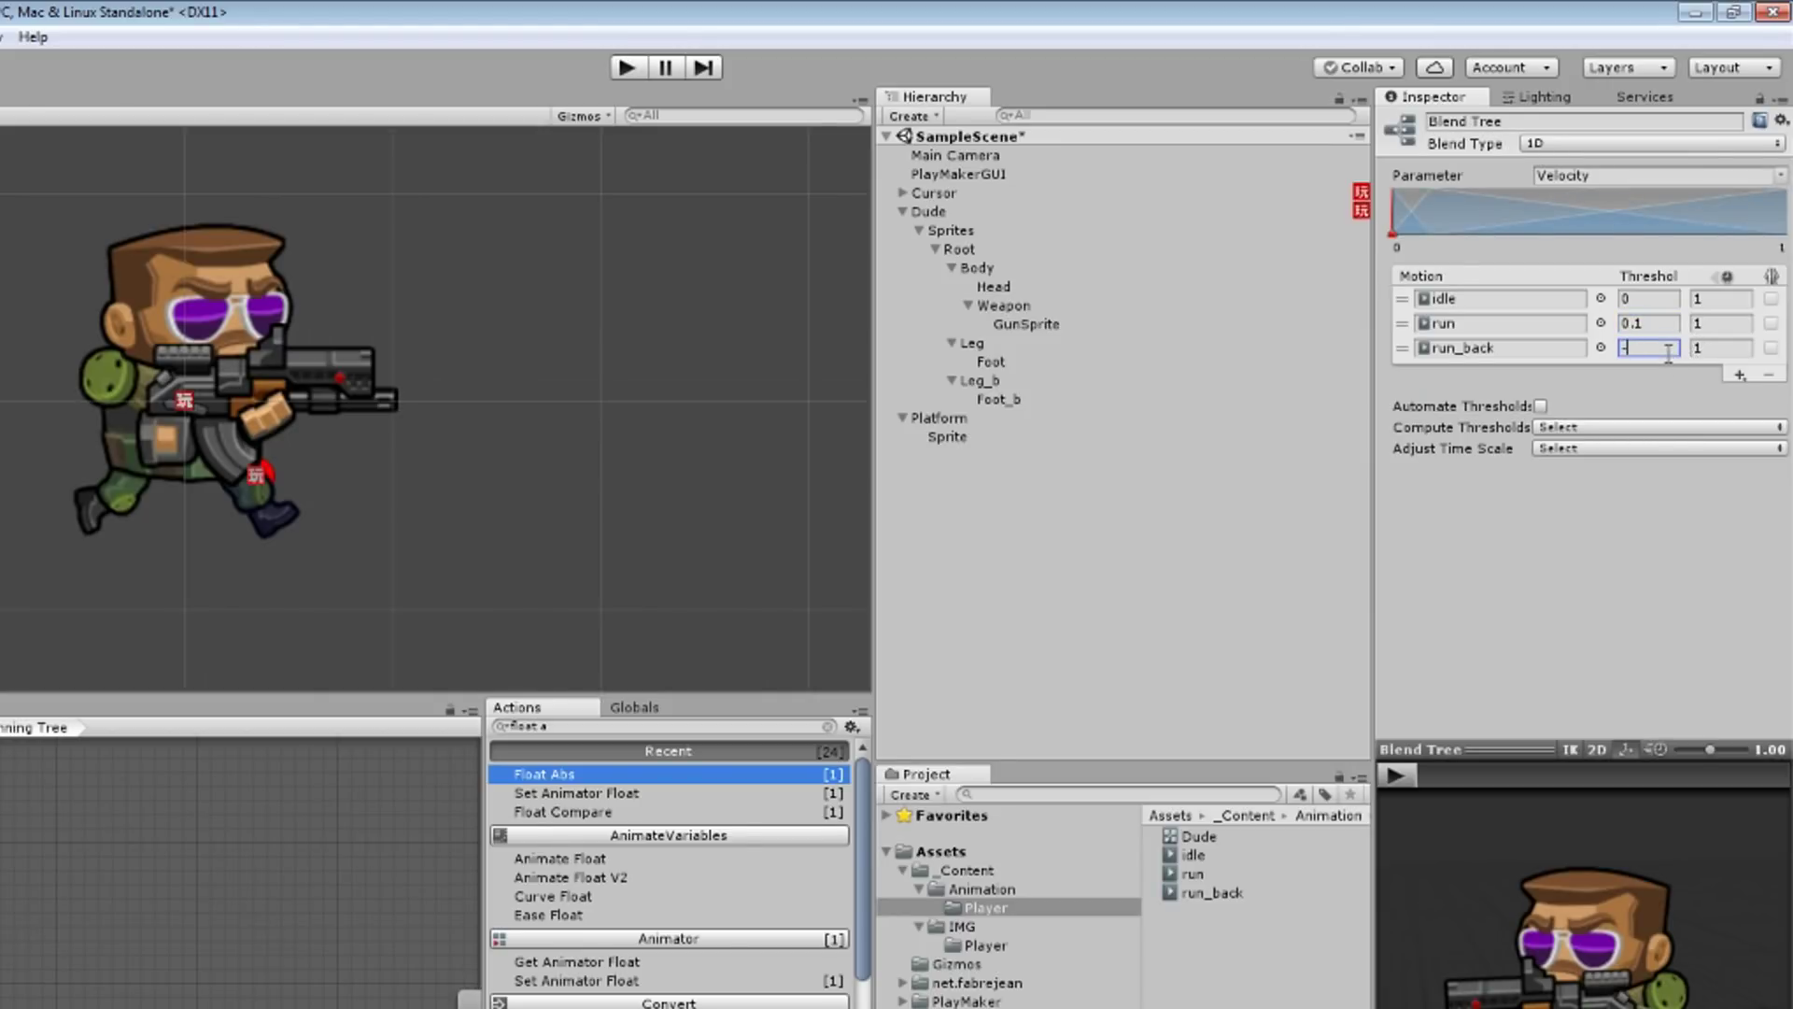
pyautogui.write('-0.1')
pyautogui.press('Return')
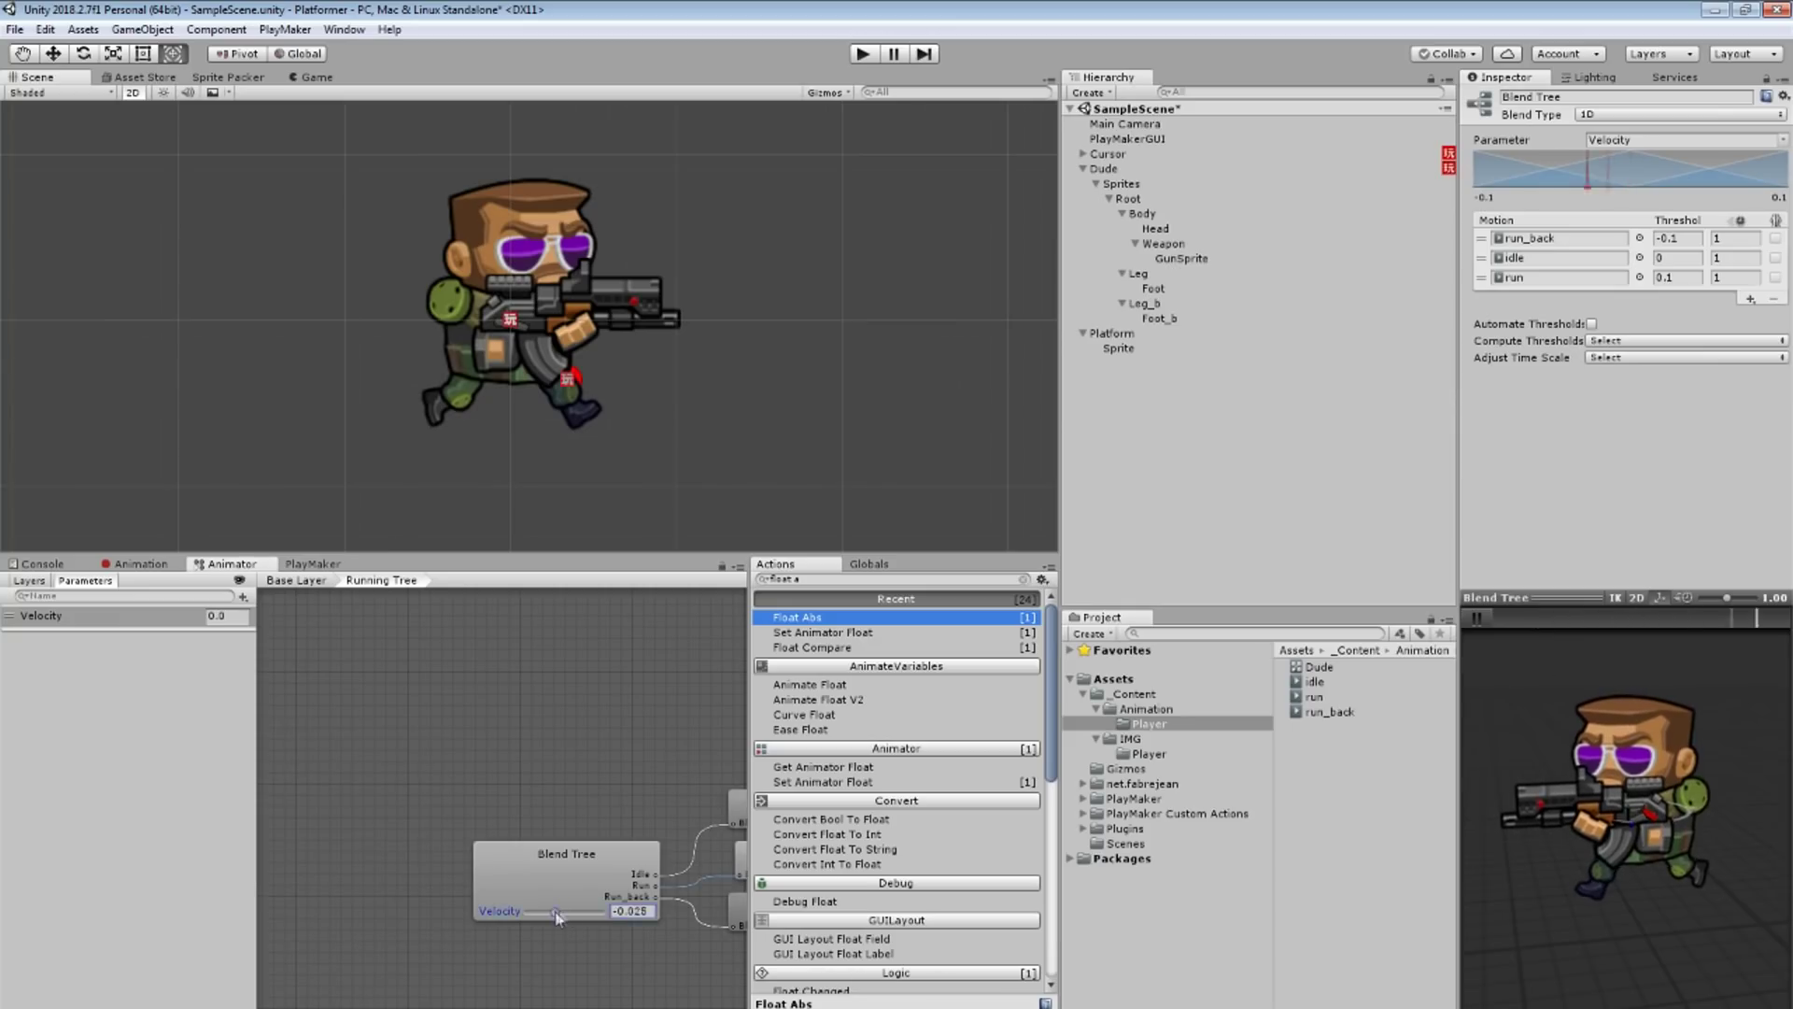
pyautogui.moveTo(571, 911)
pyautogui.mouseDown()
pyautogui.moveTo(521, 918)
pyautogui.moveTo(619, 912)
pyautogui.mouseUp()
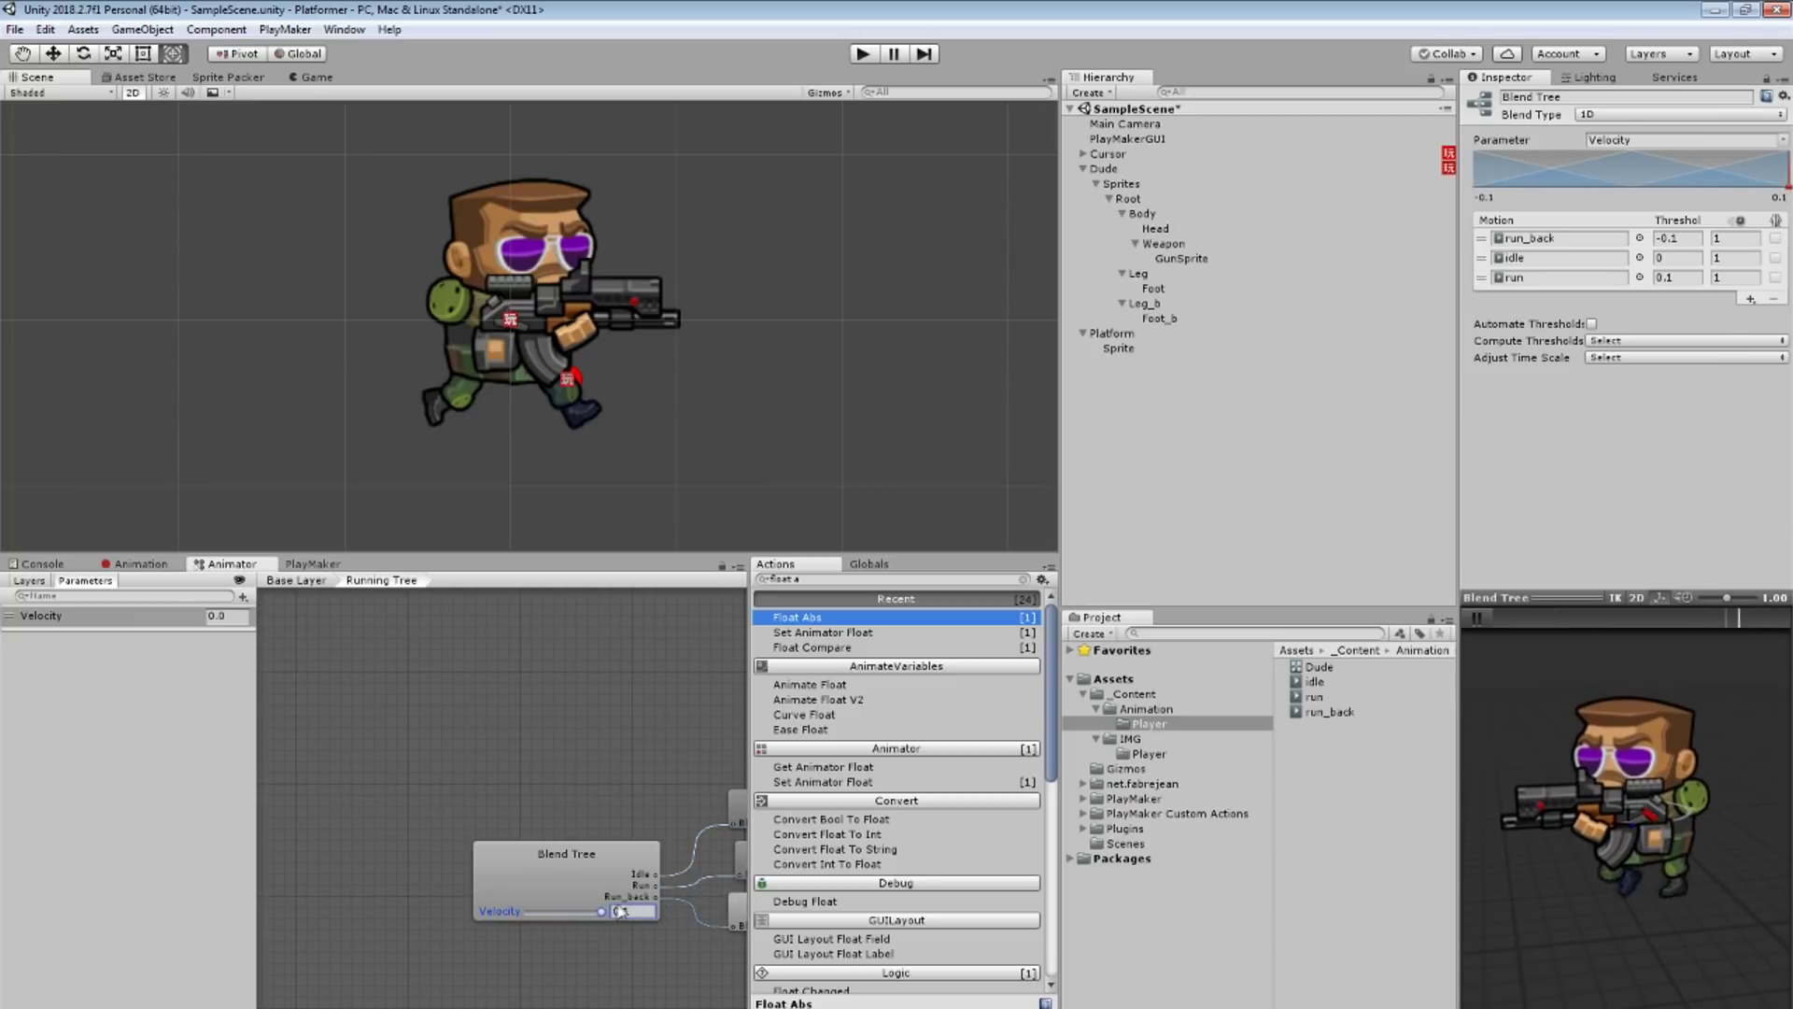
# Step: Untick the Float Abs action in the Dude's Movement state
pyautogui.click(140, 563)
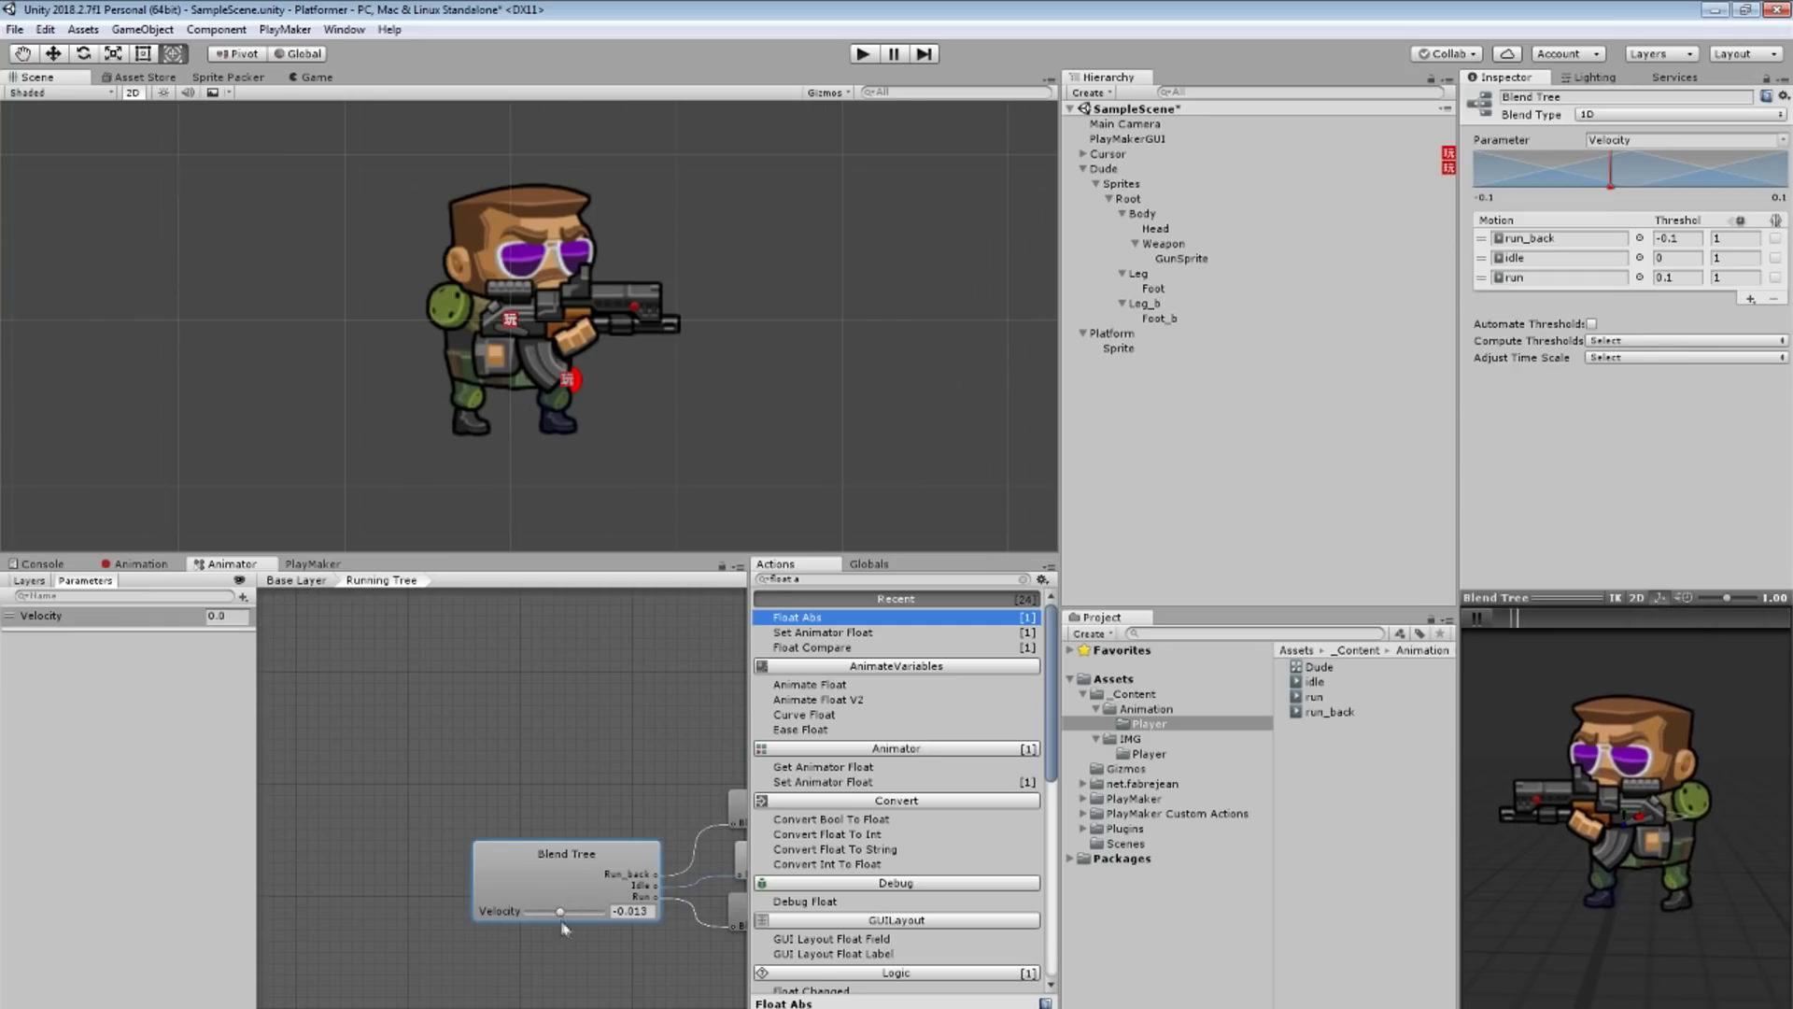
pyautogui.click(312, 563)
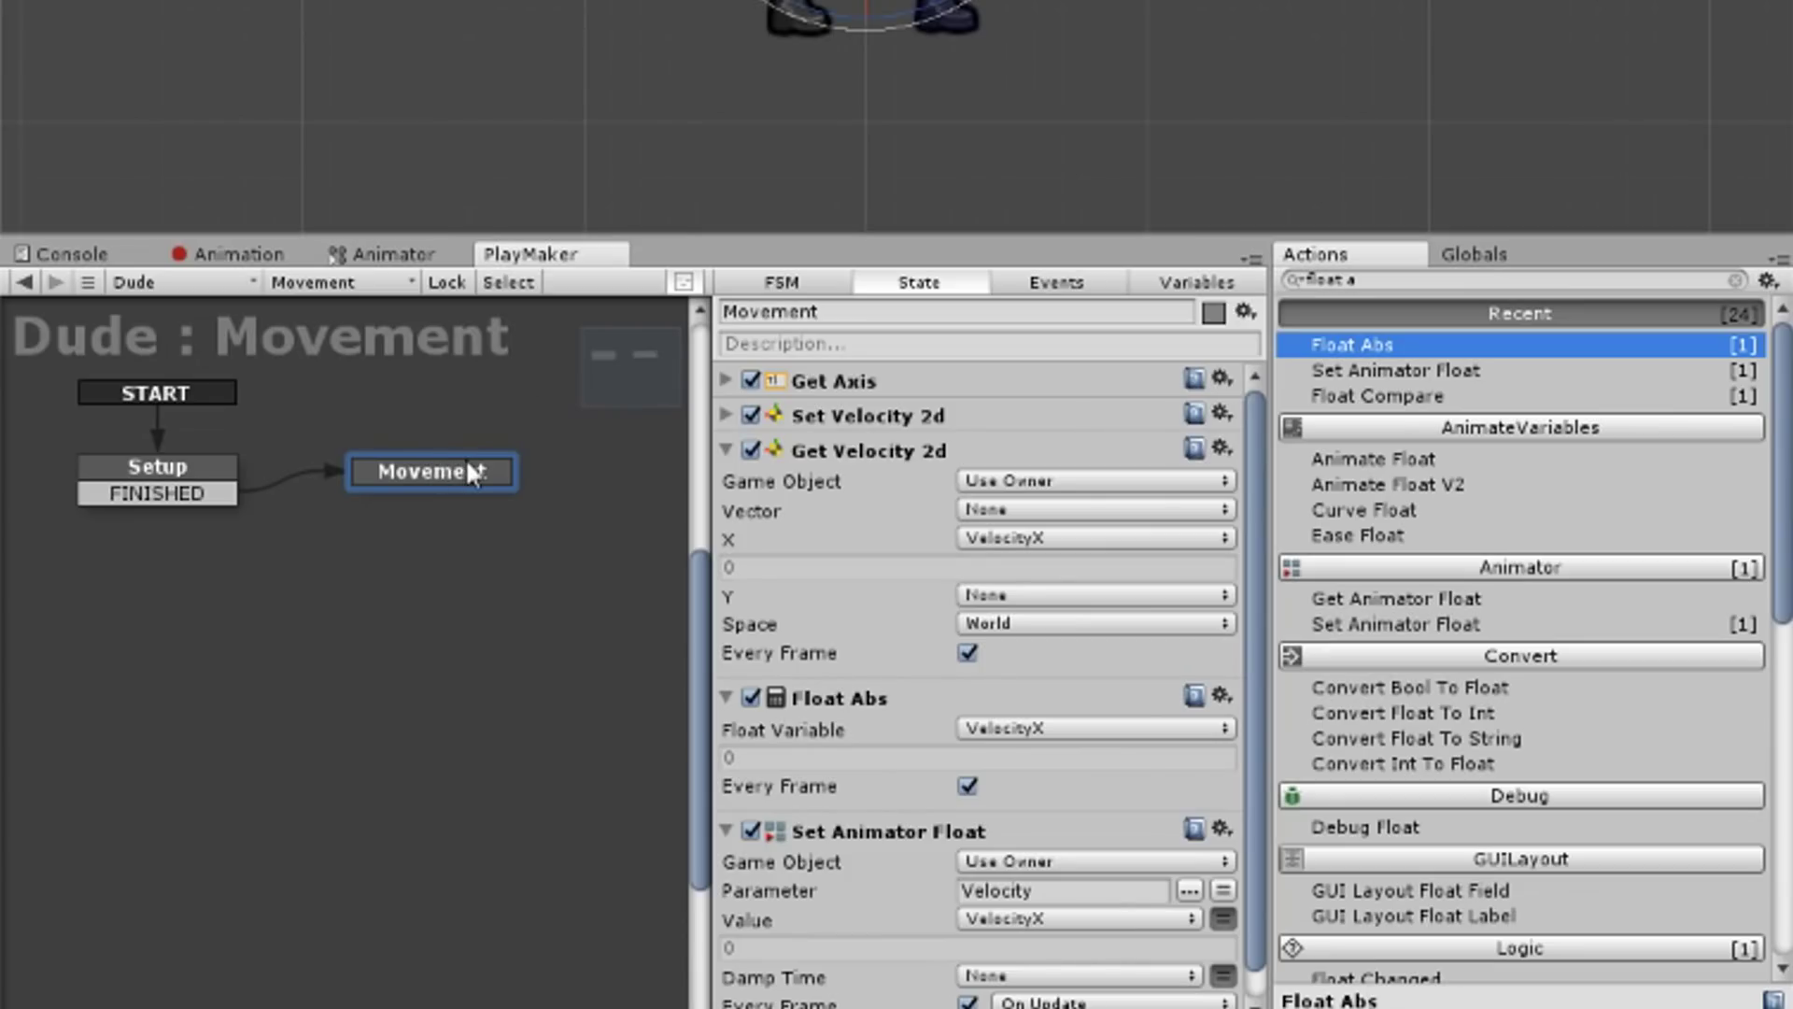
pyautogui.scroll(-1, 1046, 738)
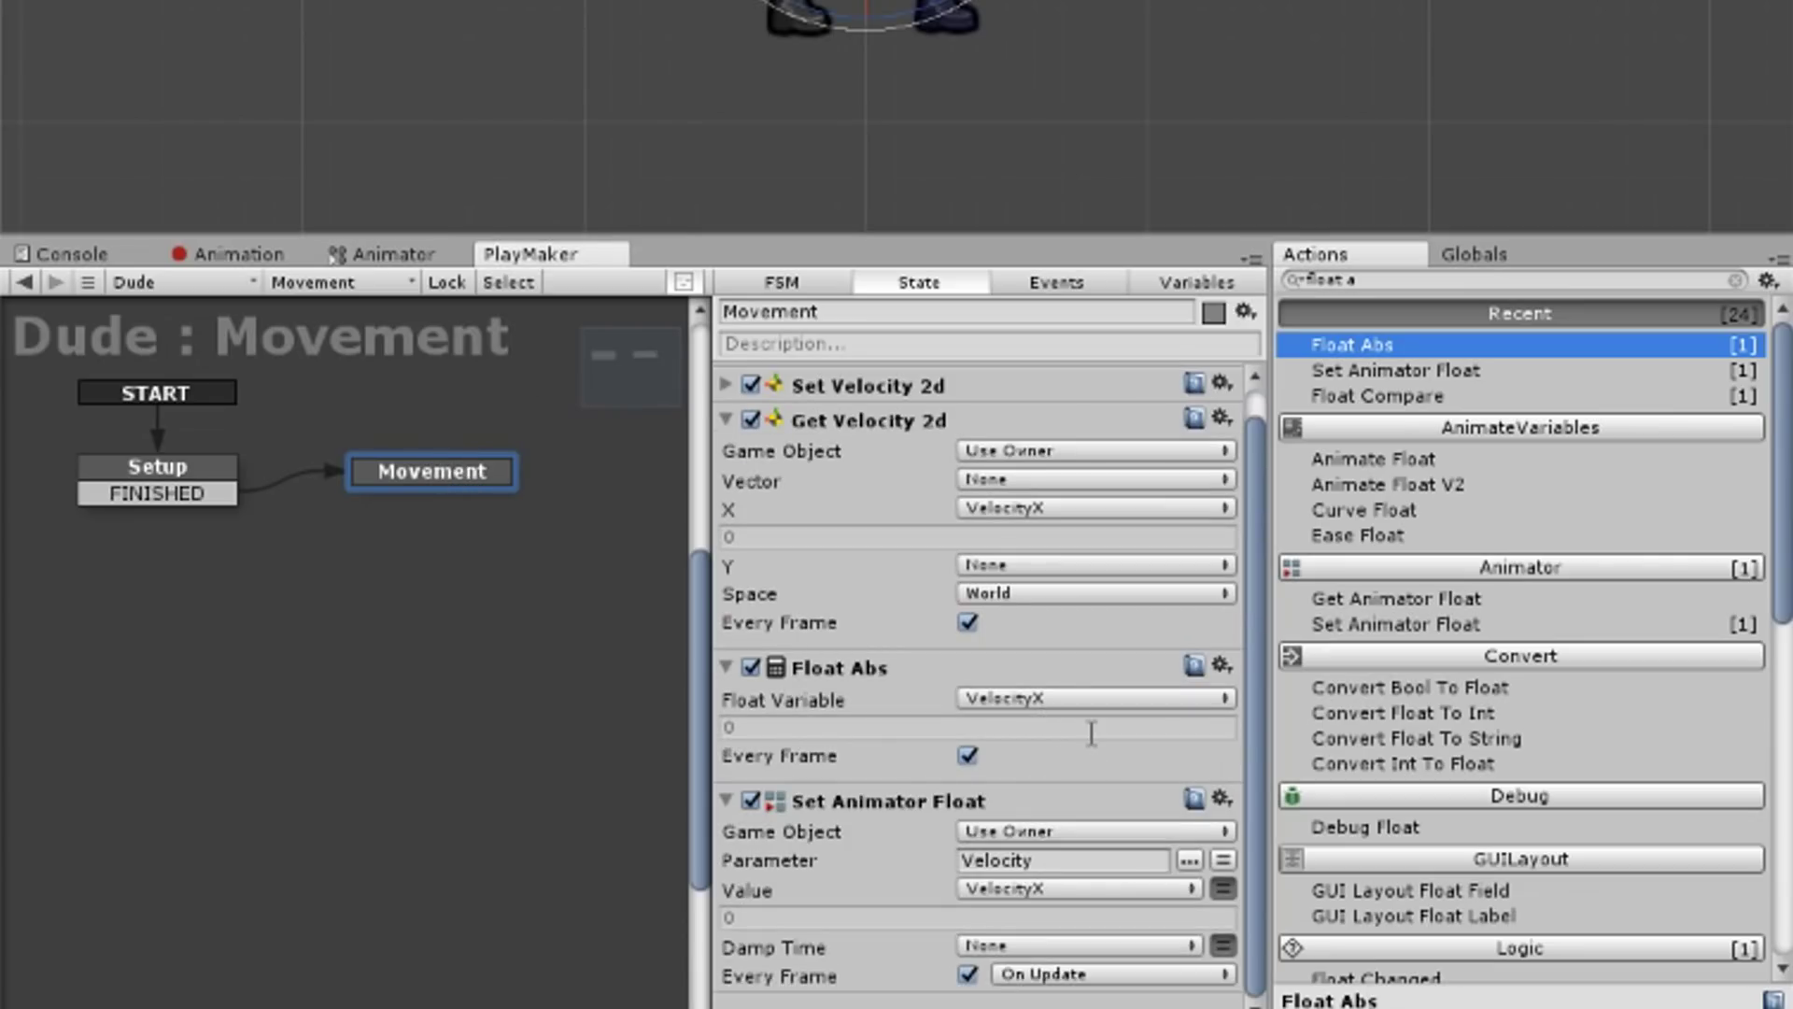
pyautogui.click(878, 670)
pyautogui.click(750, 669)
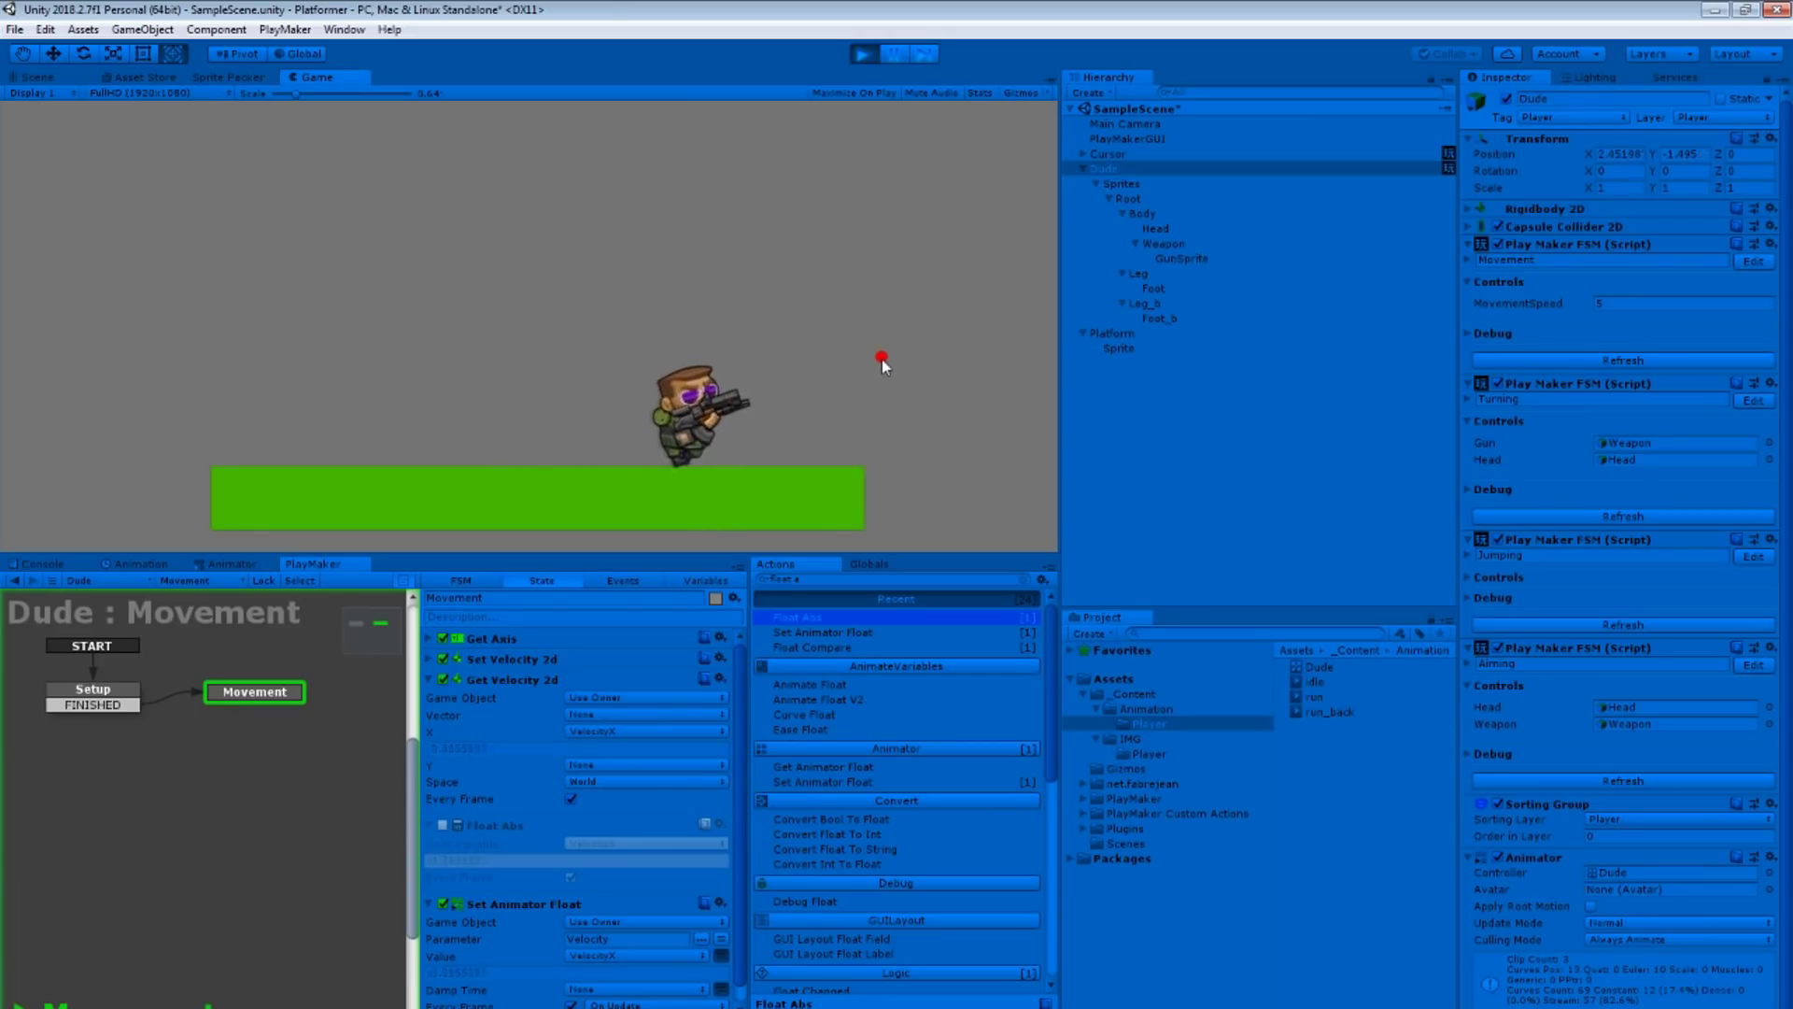
# Step: Play-test by walking the character right and left several times, then stop
pyautogui.press('d')
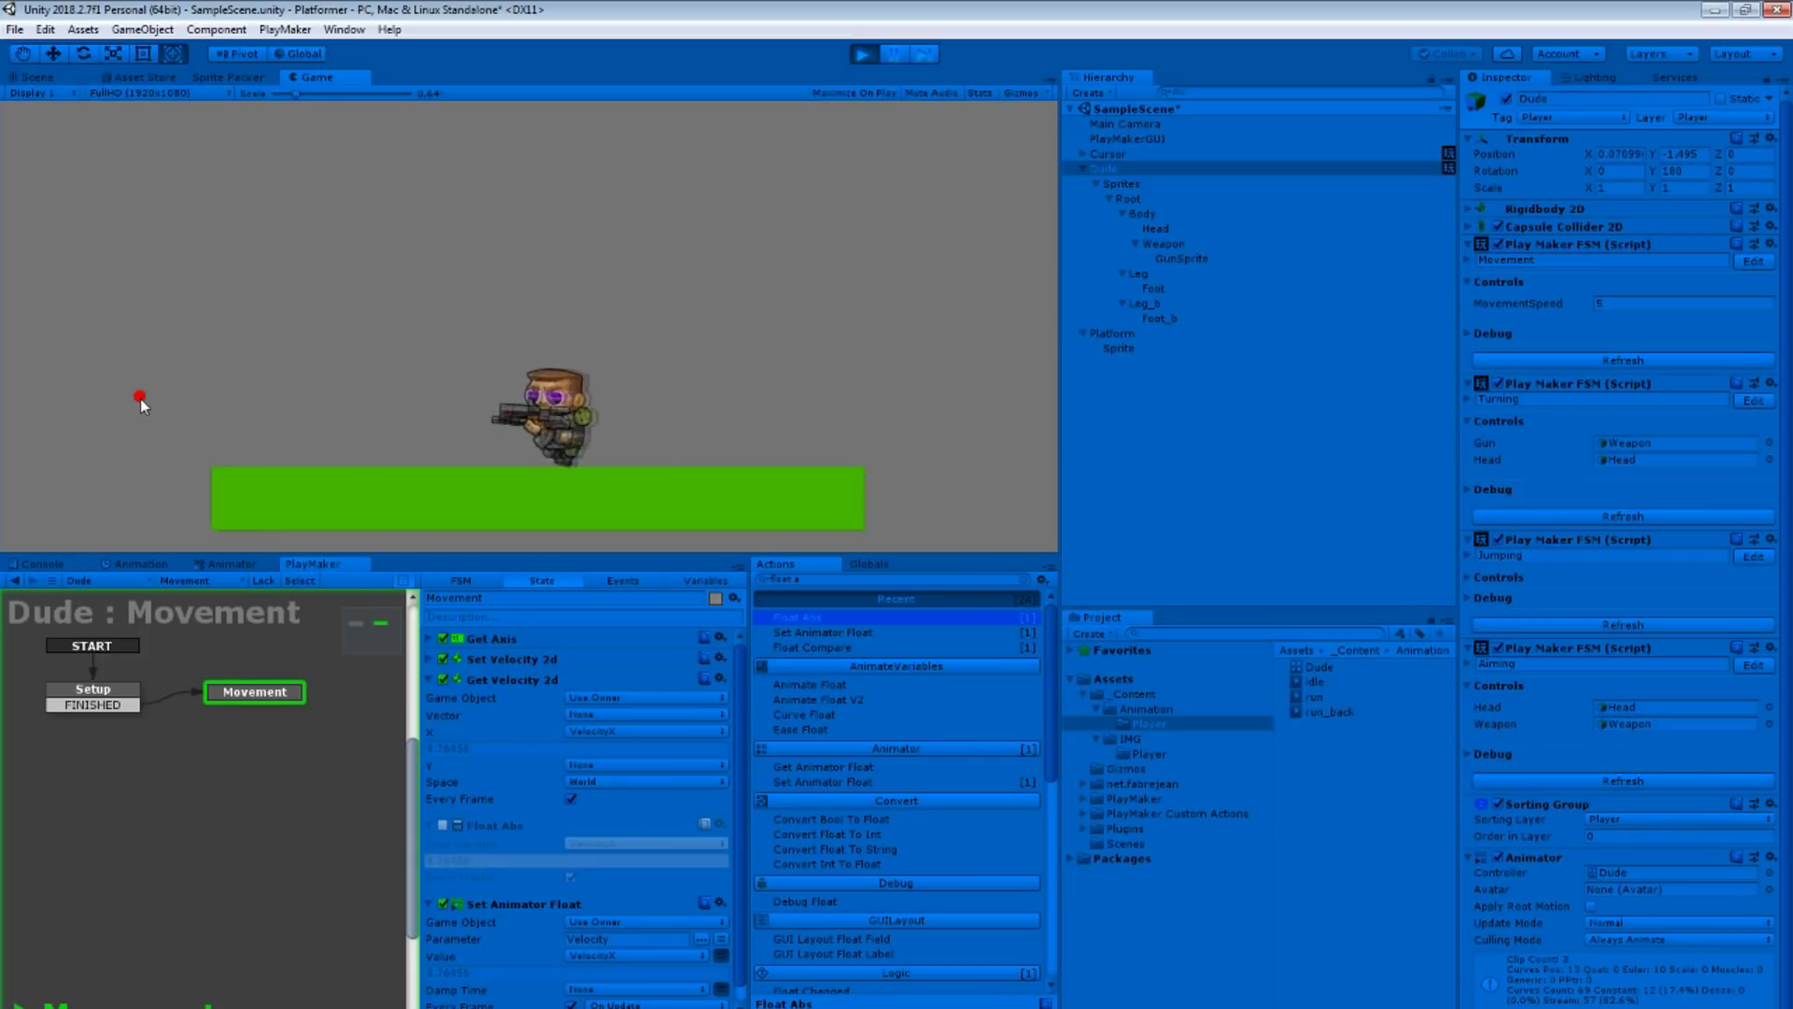
pyautogui.press('a')
pyautogui.press('d')
pyautogui.press('a')
pyautogui.press('d')
pyautogui.press('a')
pyautogui.press('d')
pyautogui.press('a')
pyautogui.press('d')
pyautogui.press('a')
pyautogui.hotkey('ctrl', 'p')
pyautogui.click(499, 827)
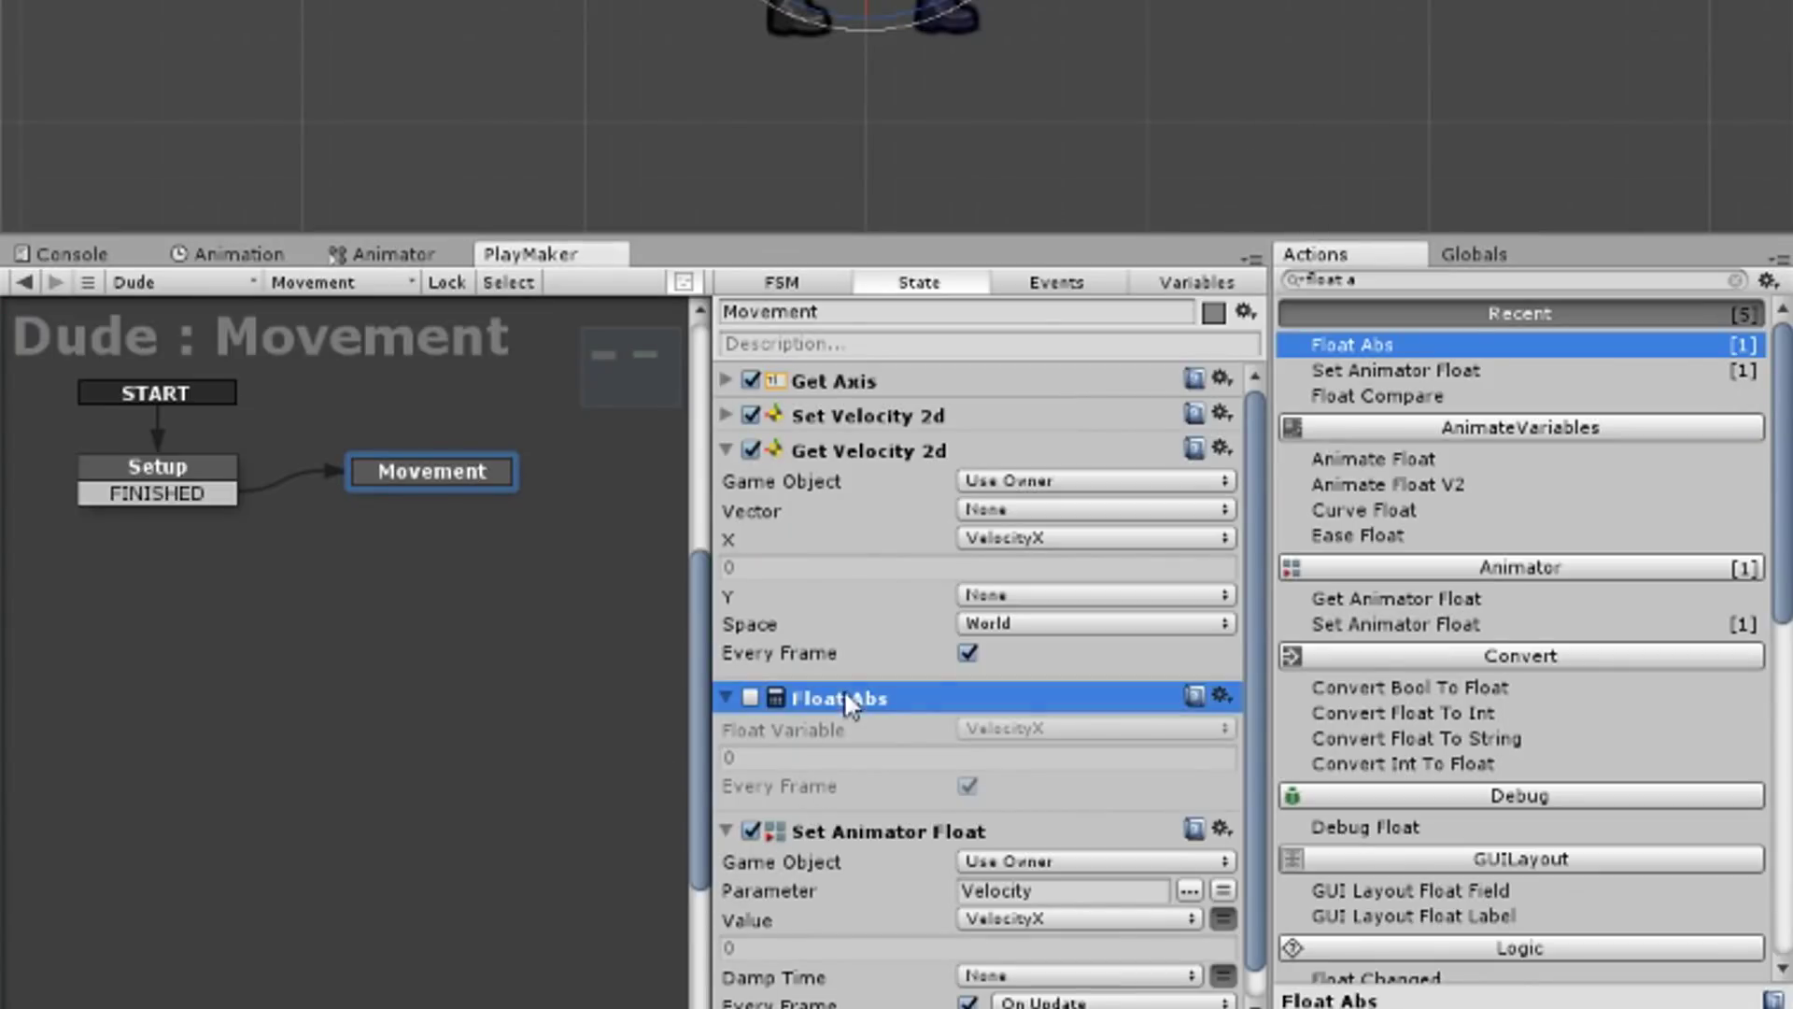
# Step: Replace Float Abs with a Float Multiply on VelocityX, placed above Set Animator Float
pyautogui.press('Delete')
pyautogui.press('BackSpace')
pyautogui.press('BackSpace')
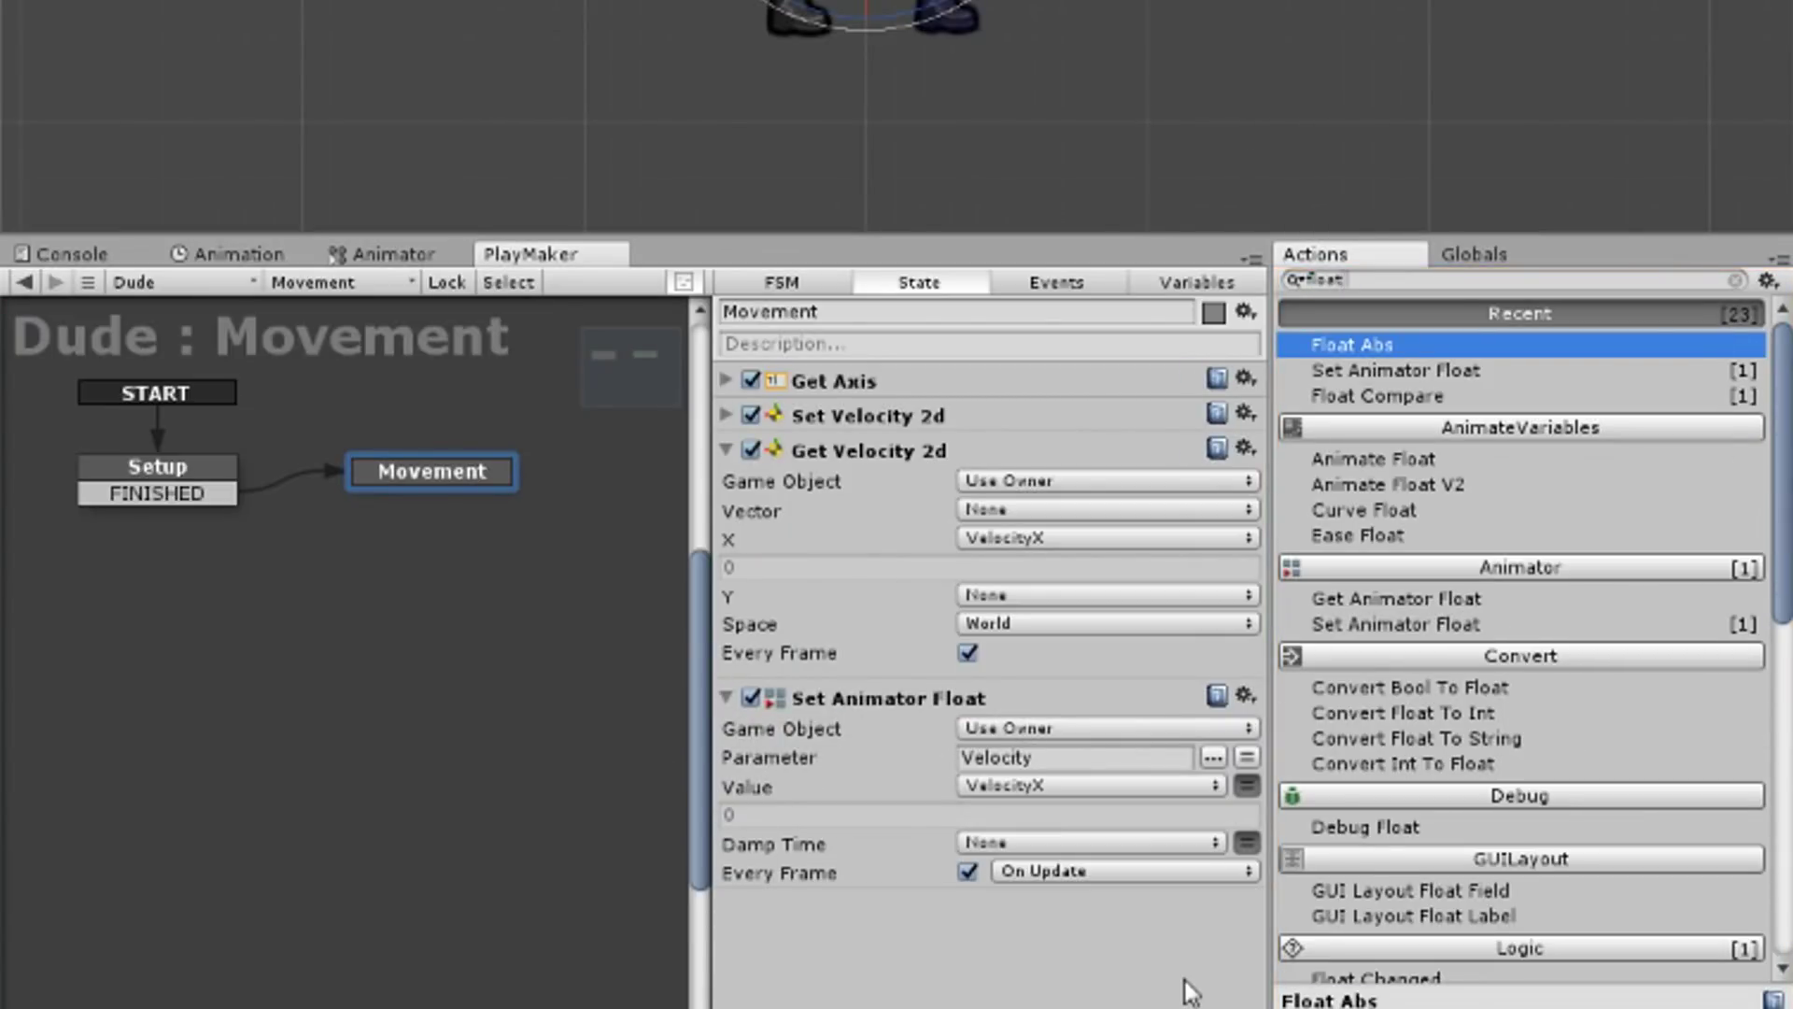
pyautogui.write(' mul')
pyautogui.press('Down')
pyautogui.press('Return')
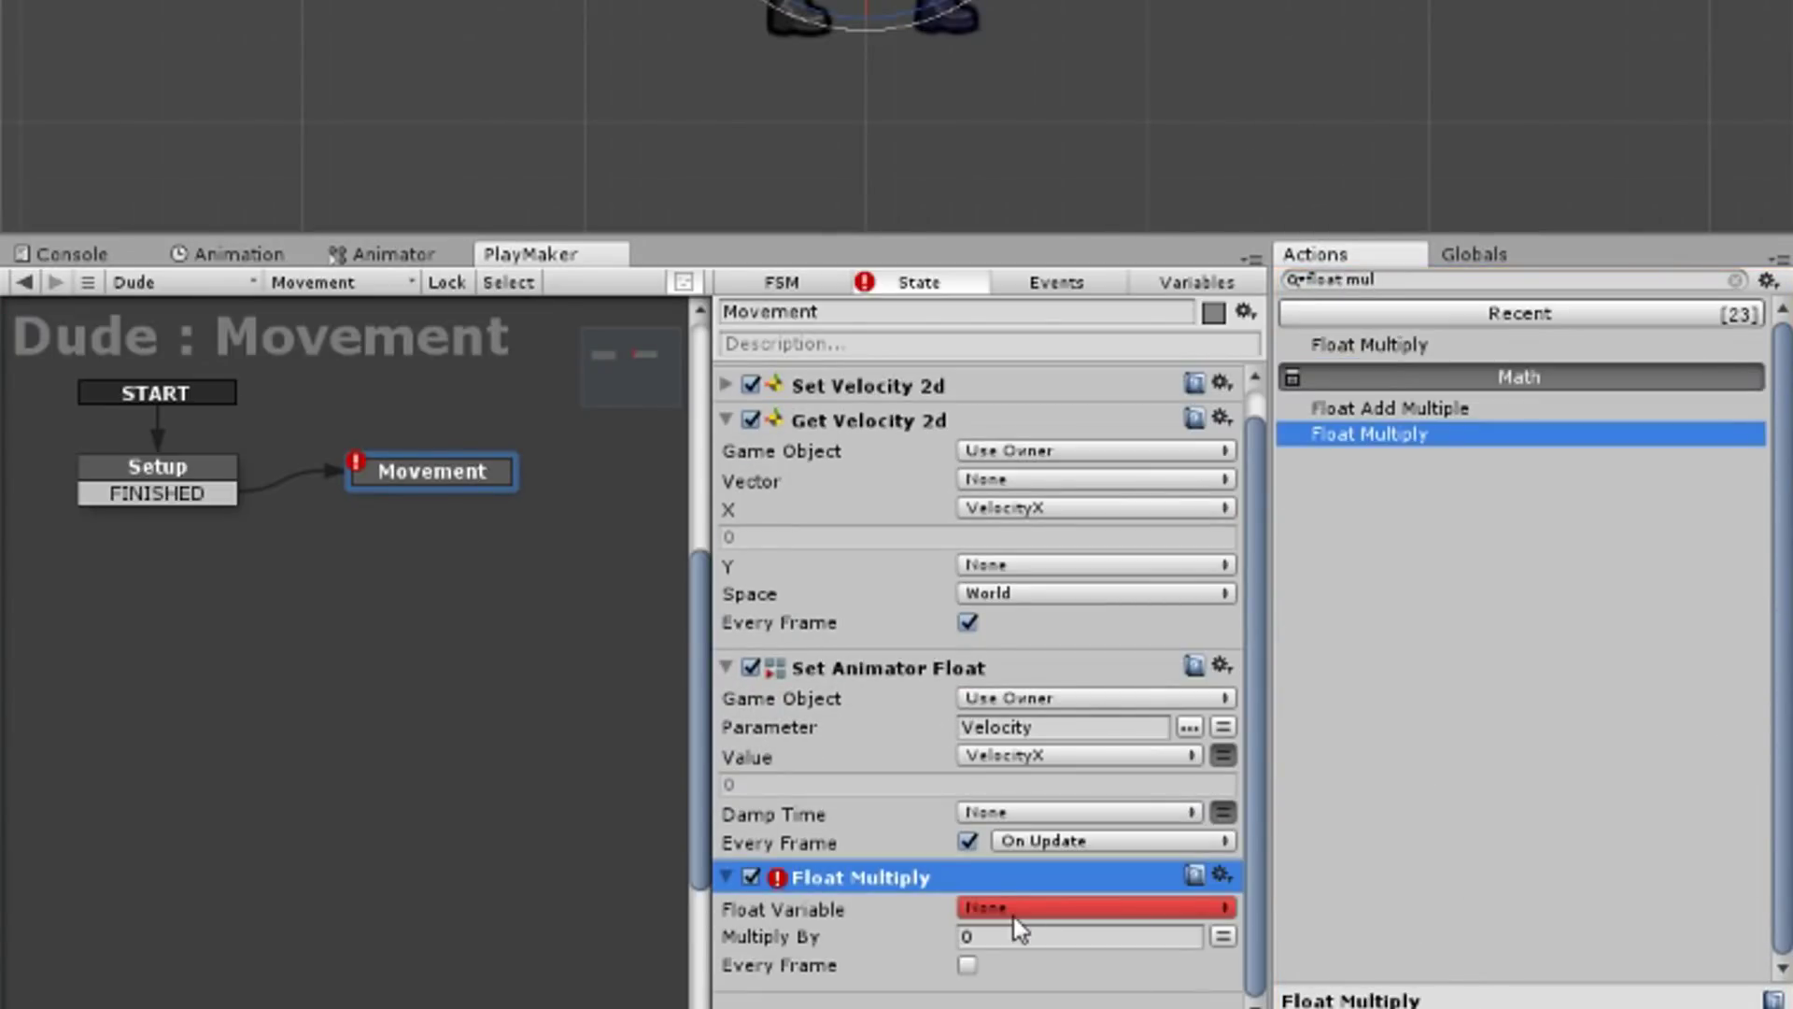
pyautogui.moveTo(925, 878); pyautogui.dragTo(945, 689)
pyautogui.click(1013, 729)
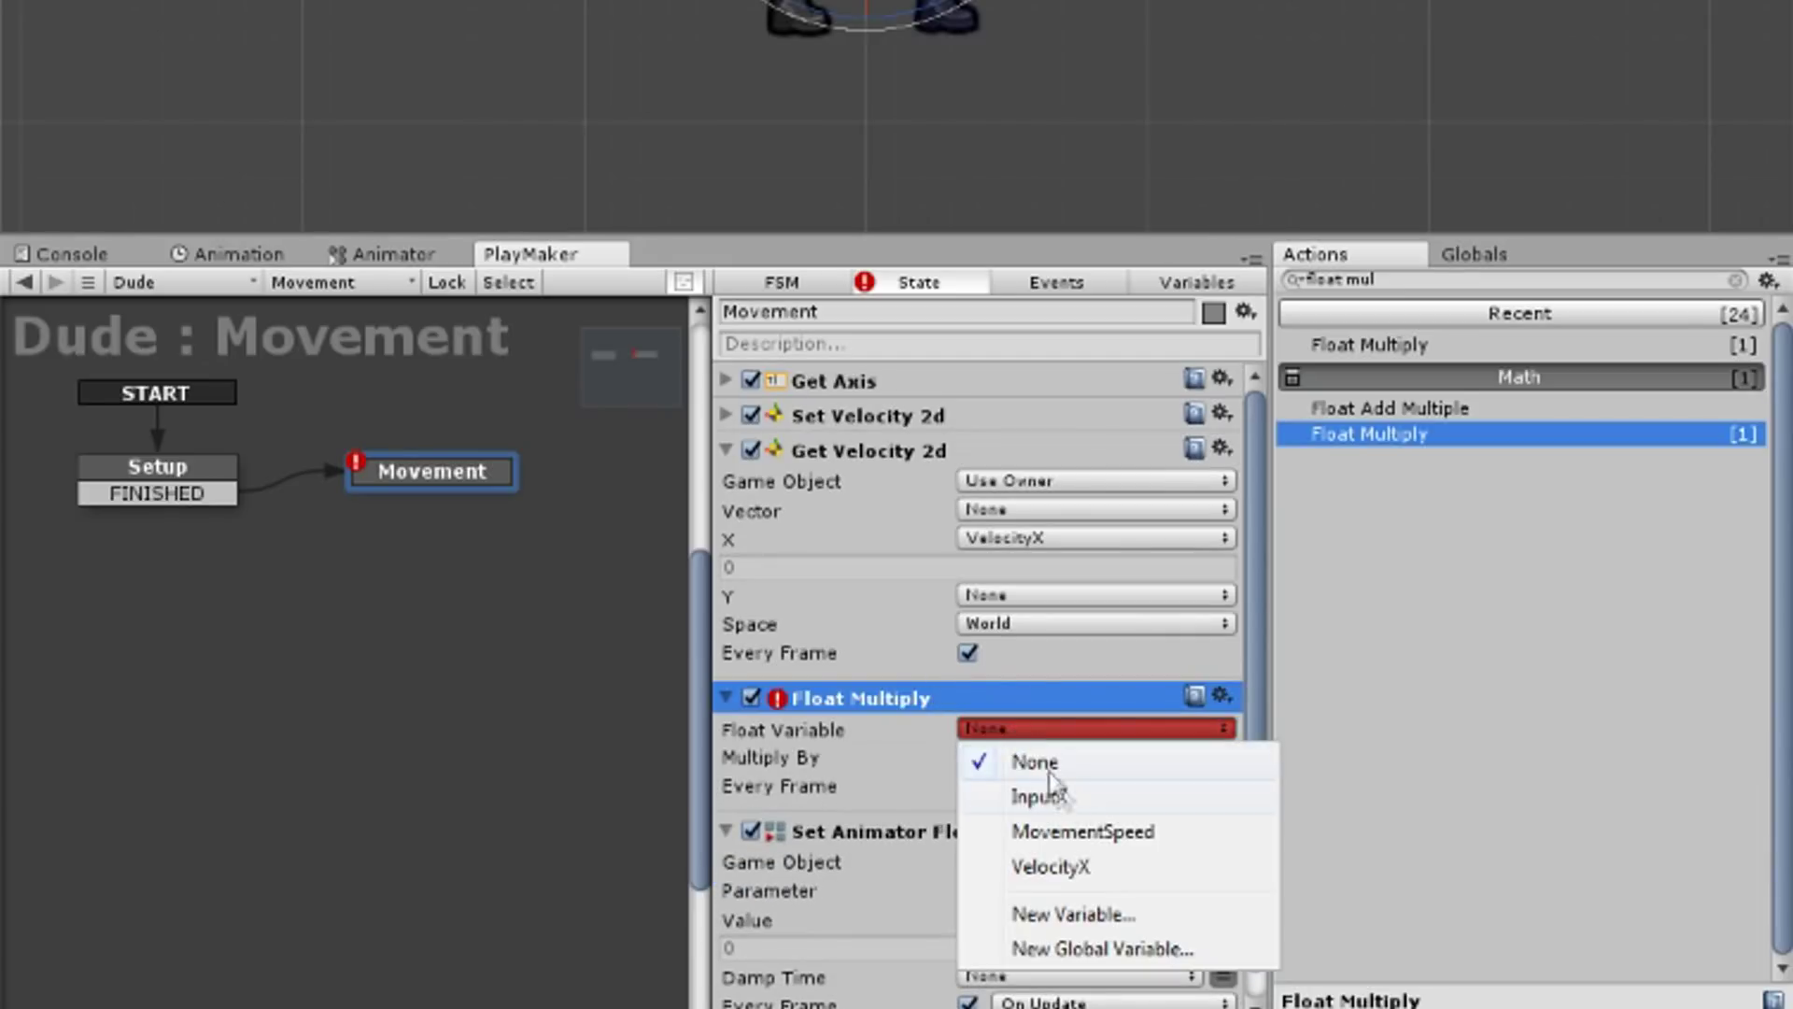
pyautogui.click(1051, 867)
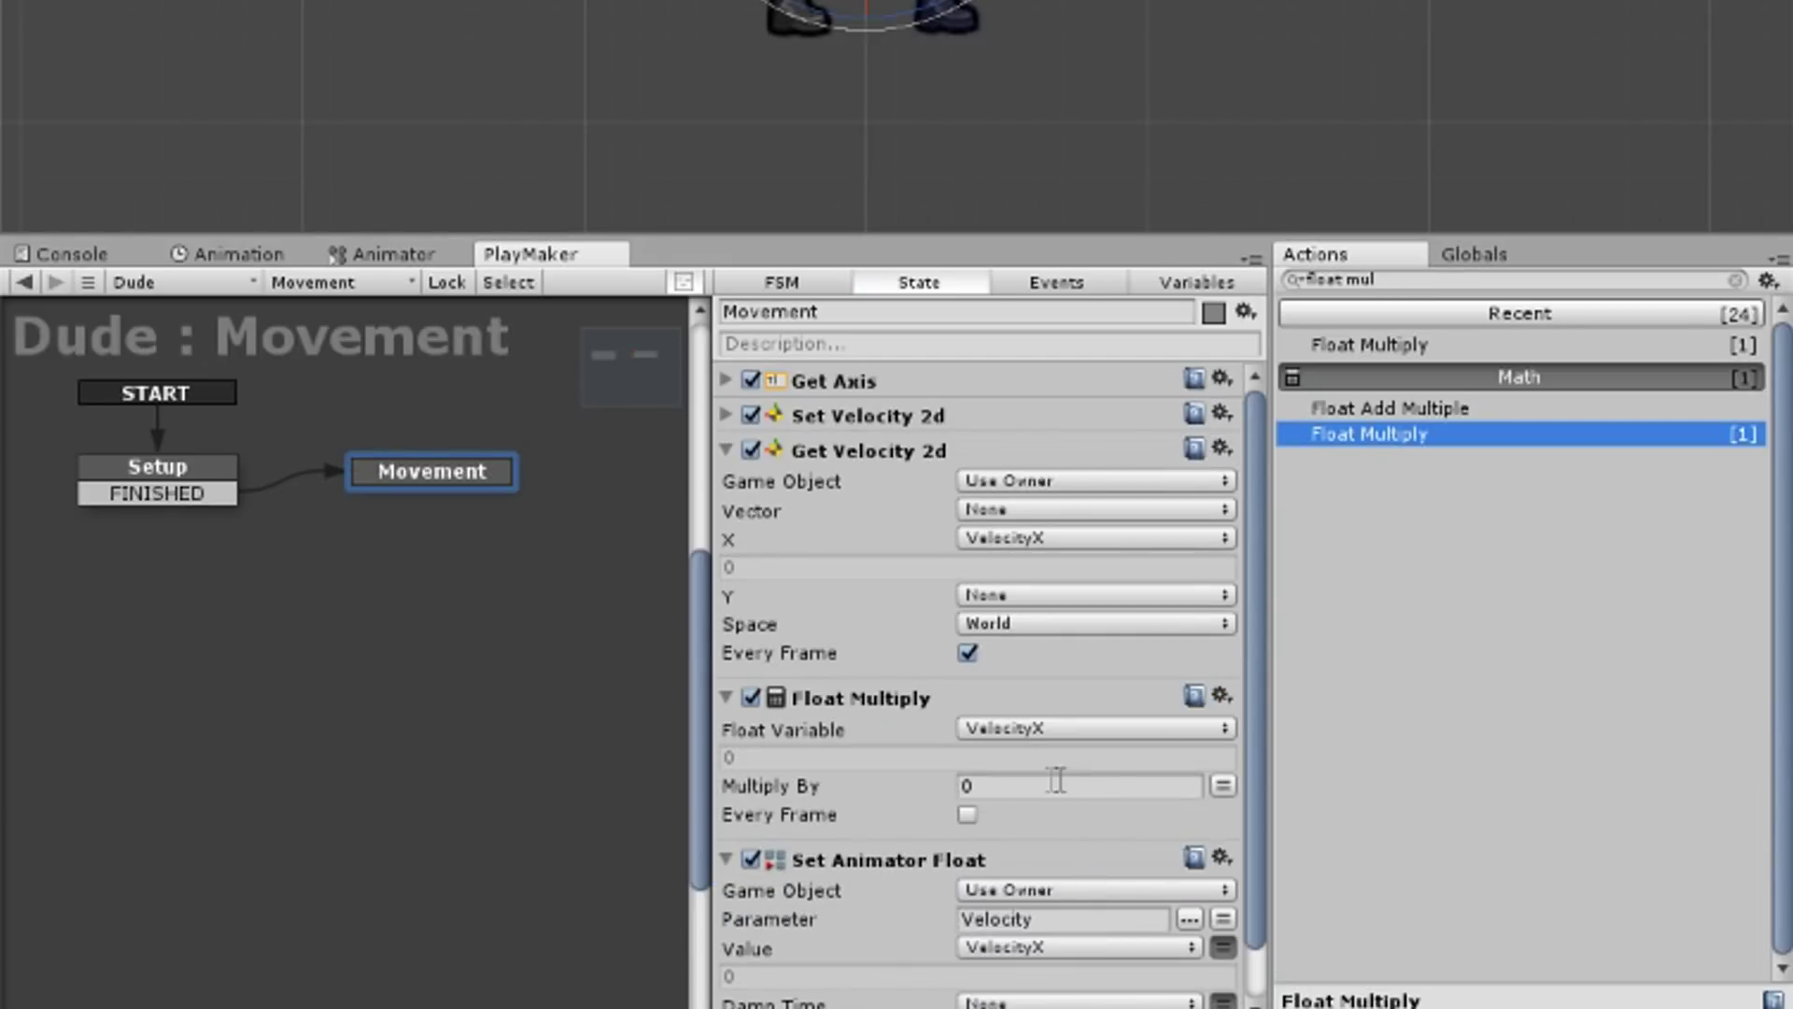
# Step: Set the multiplier to a new DirectionKoef variable and open the Turning state machine
pyautogui.click(1222, 785)
pyautogui.click(1168, 785)
pyautogui.click(1102, 965)
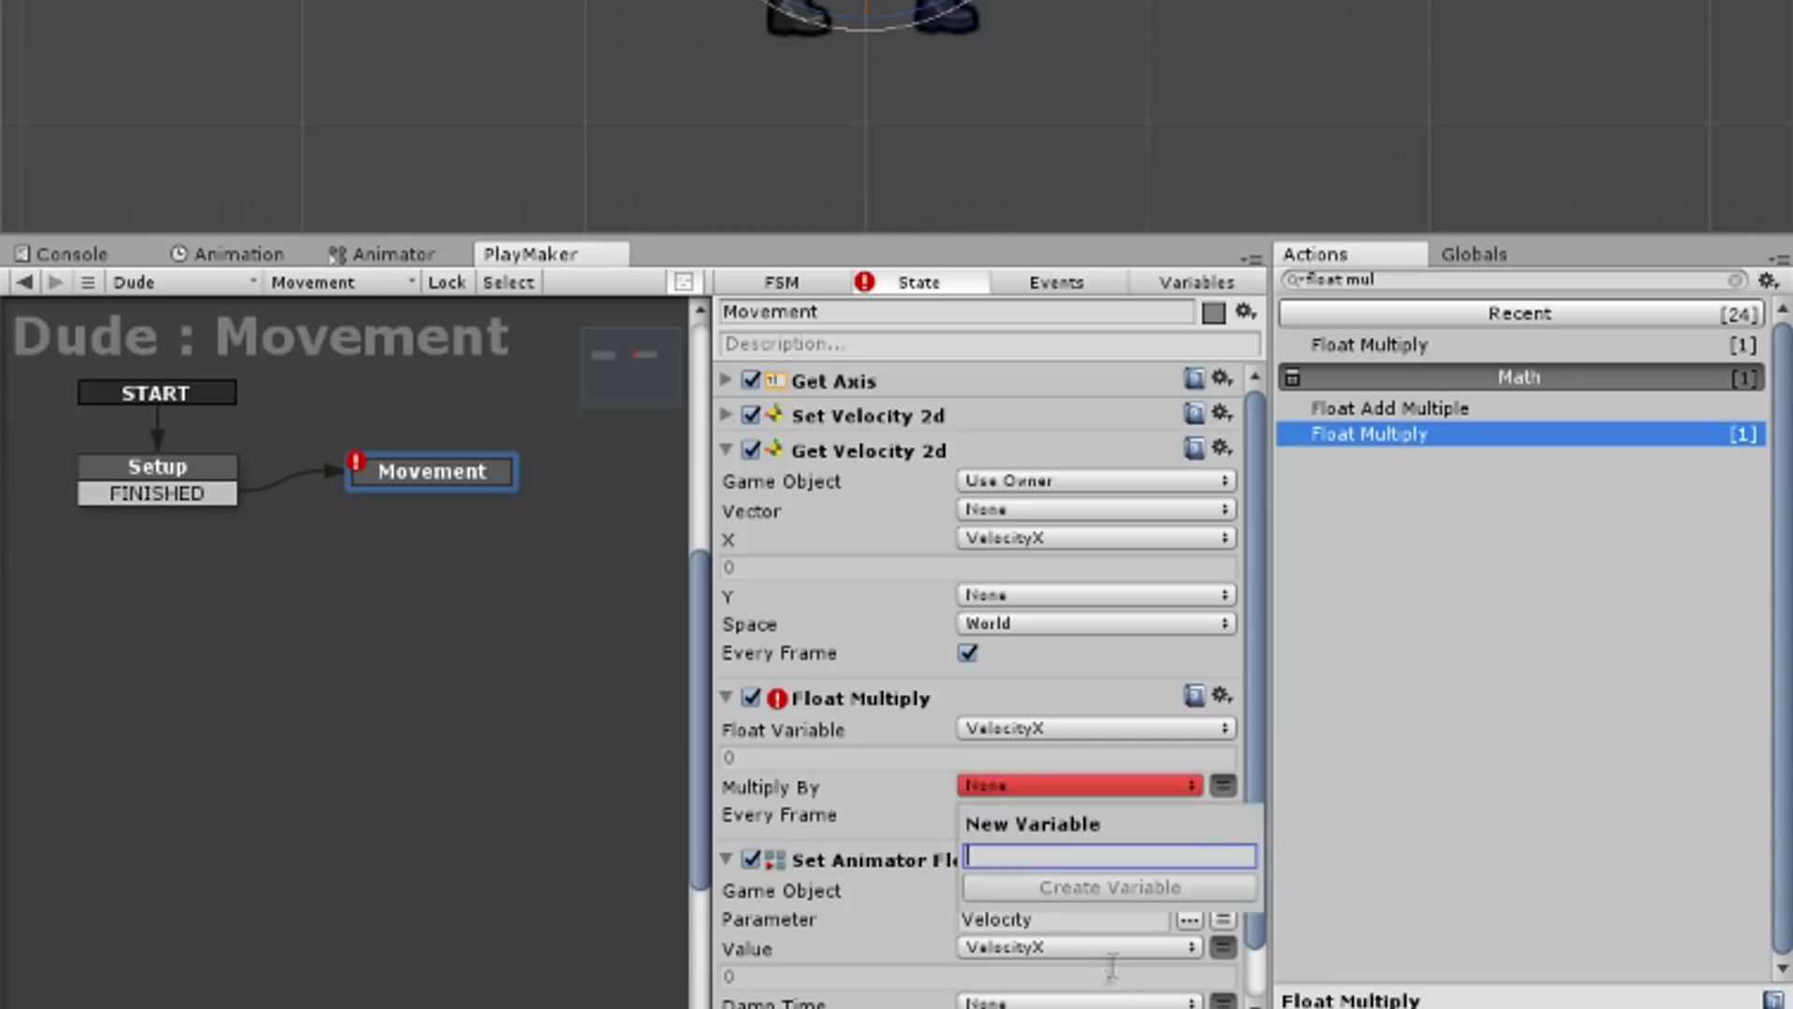
pyautogui.write('Direction')
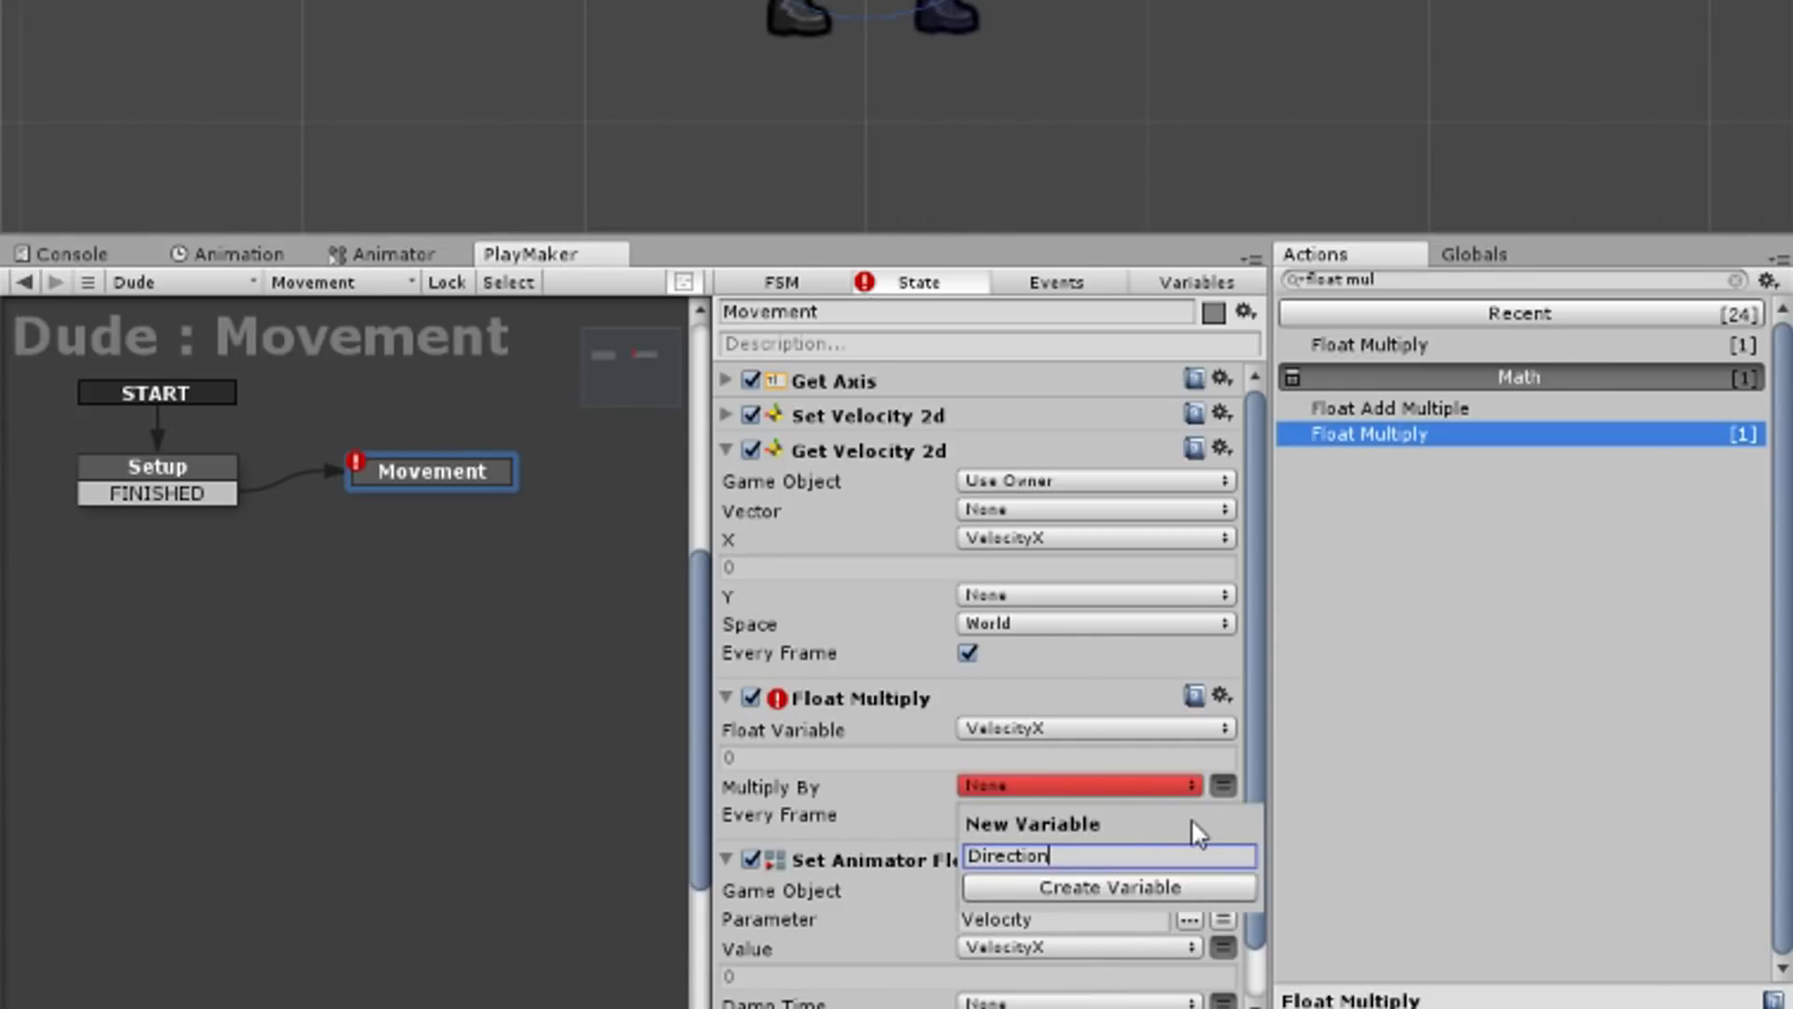
pyautogui.write('Koef')
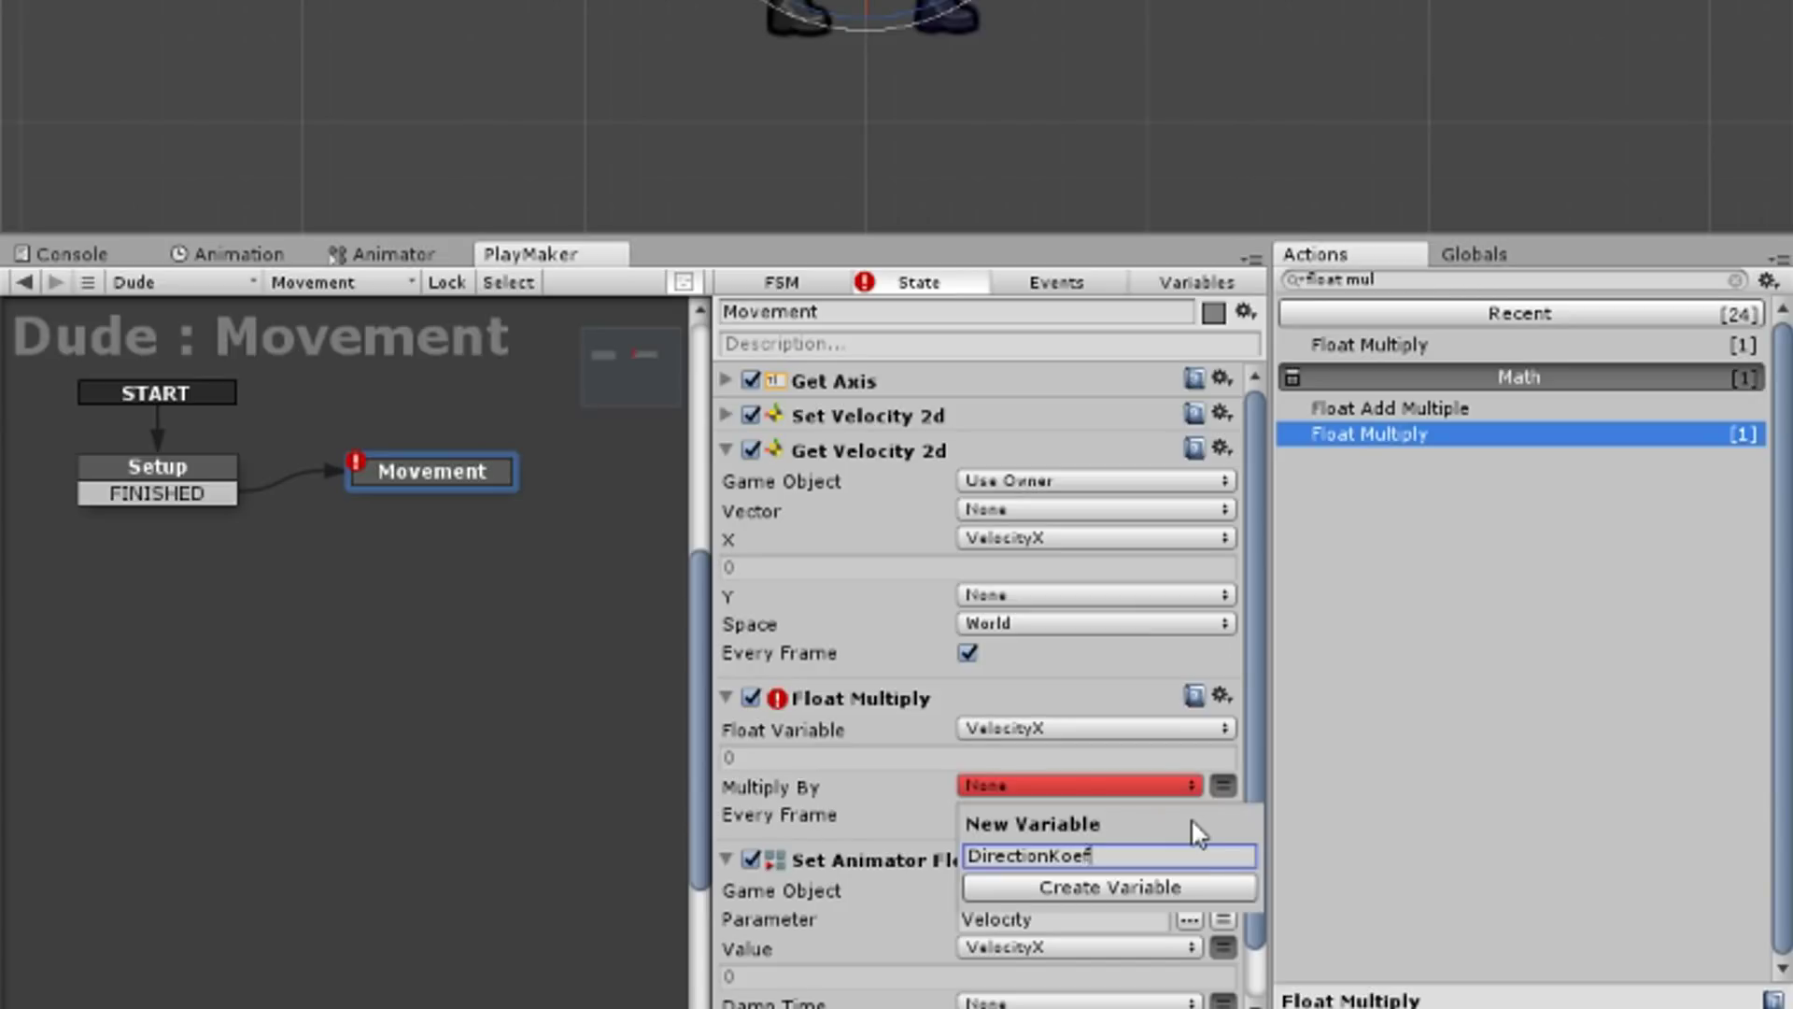
pyautogui.press('Return')
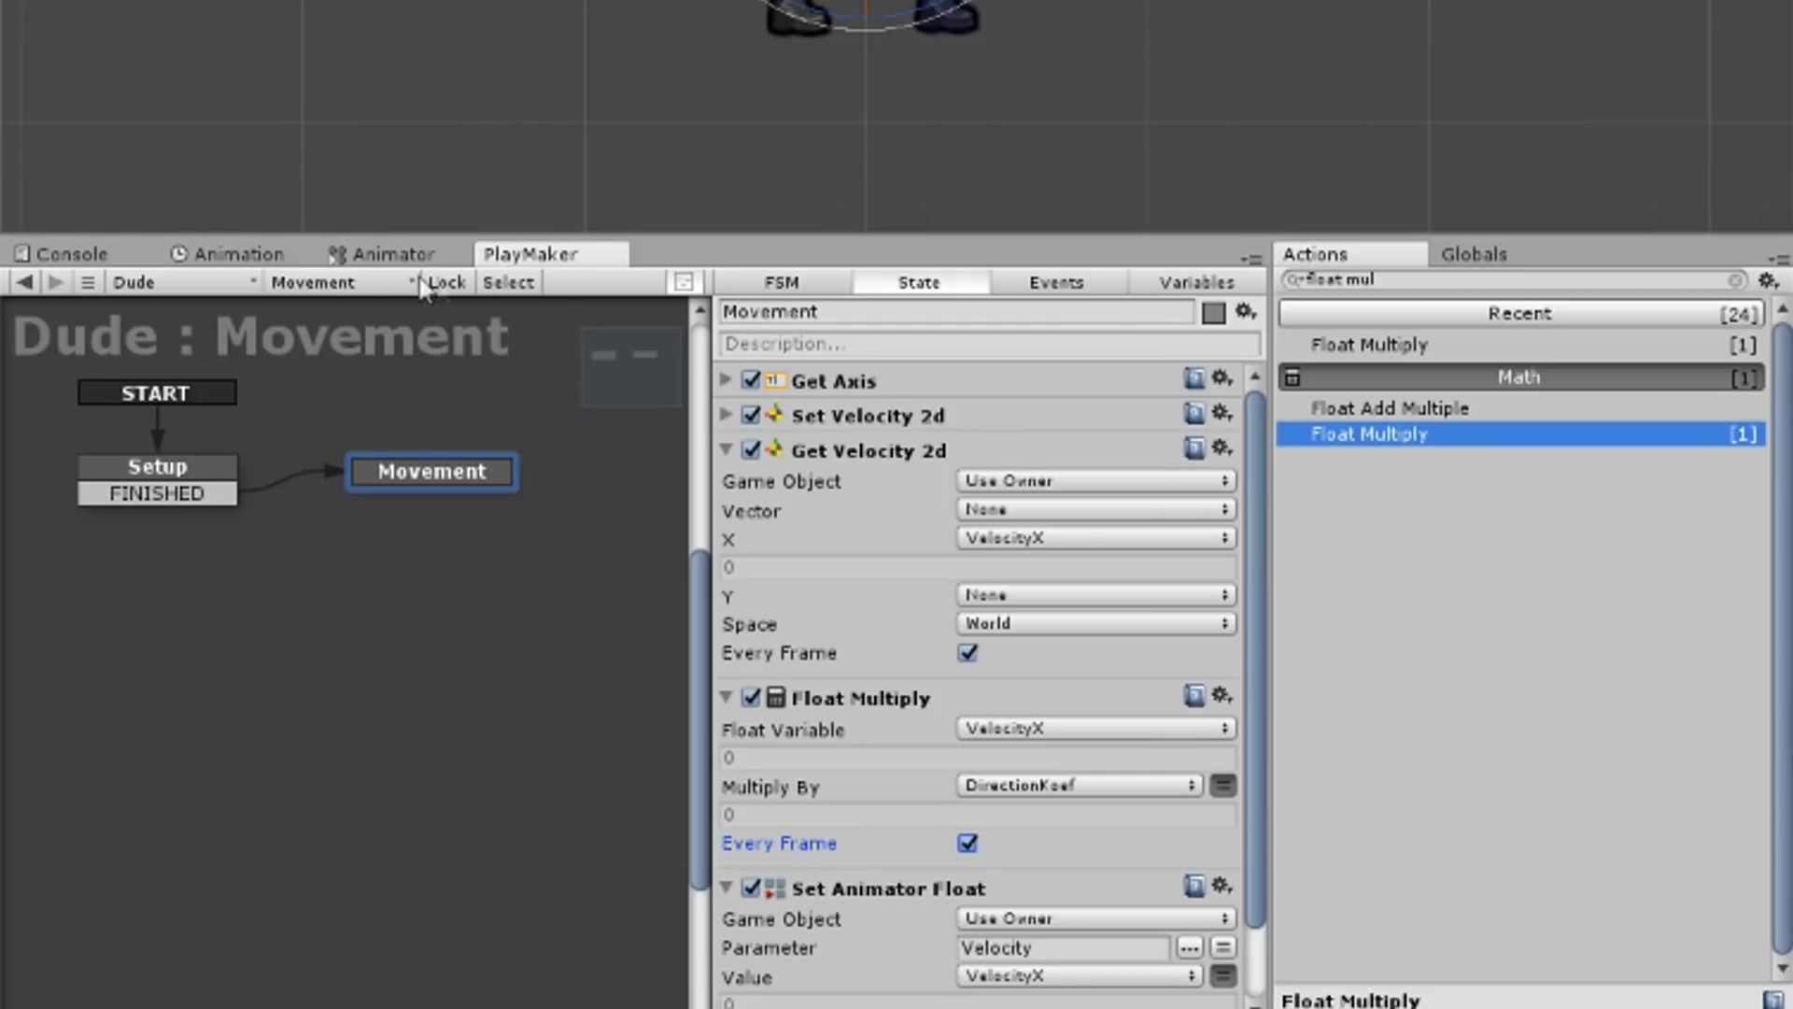
pyautogui.click(373, 280)
pyautogui.click(489, 402)
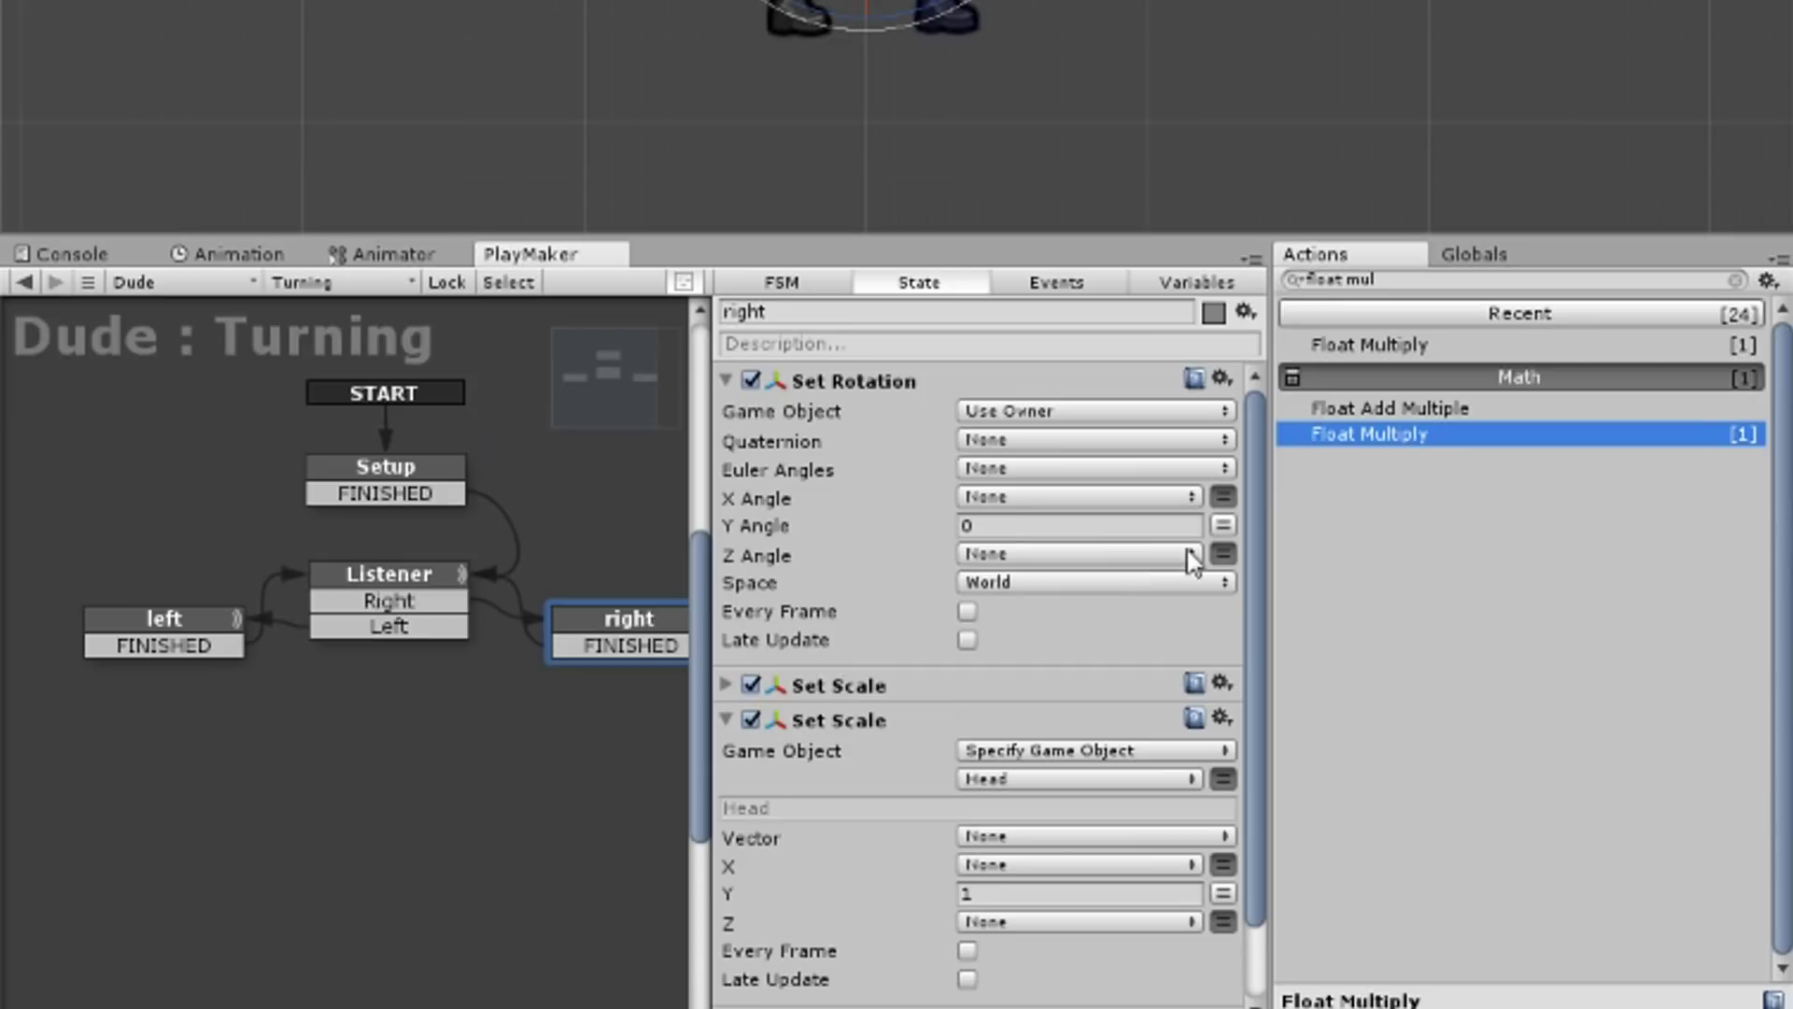
# Step: Add a Set Fsm Float action to the Turning FSM's right state
pyautogui.click(727, 380)
pyautogui.click(727, 450)
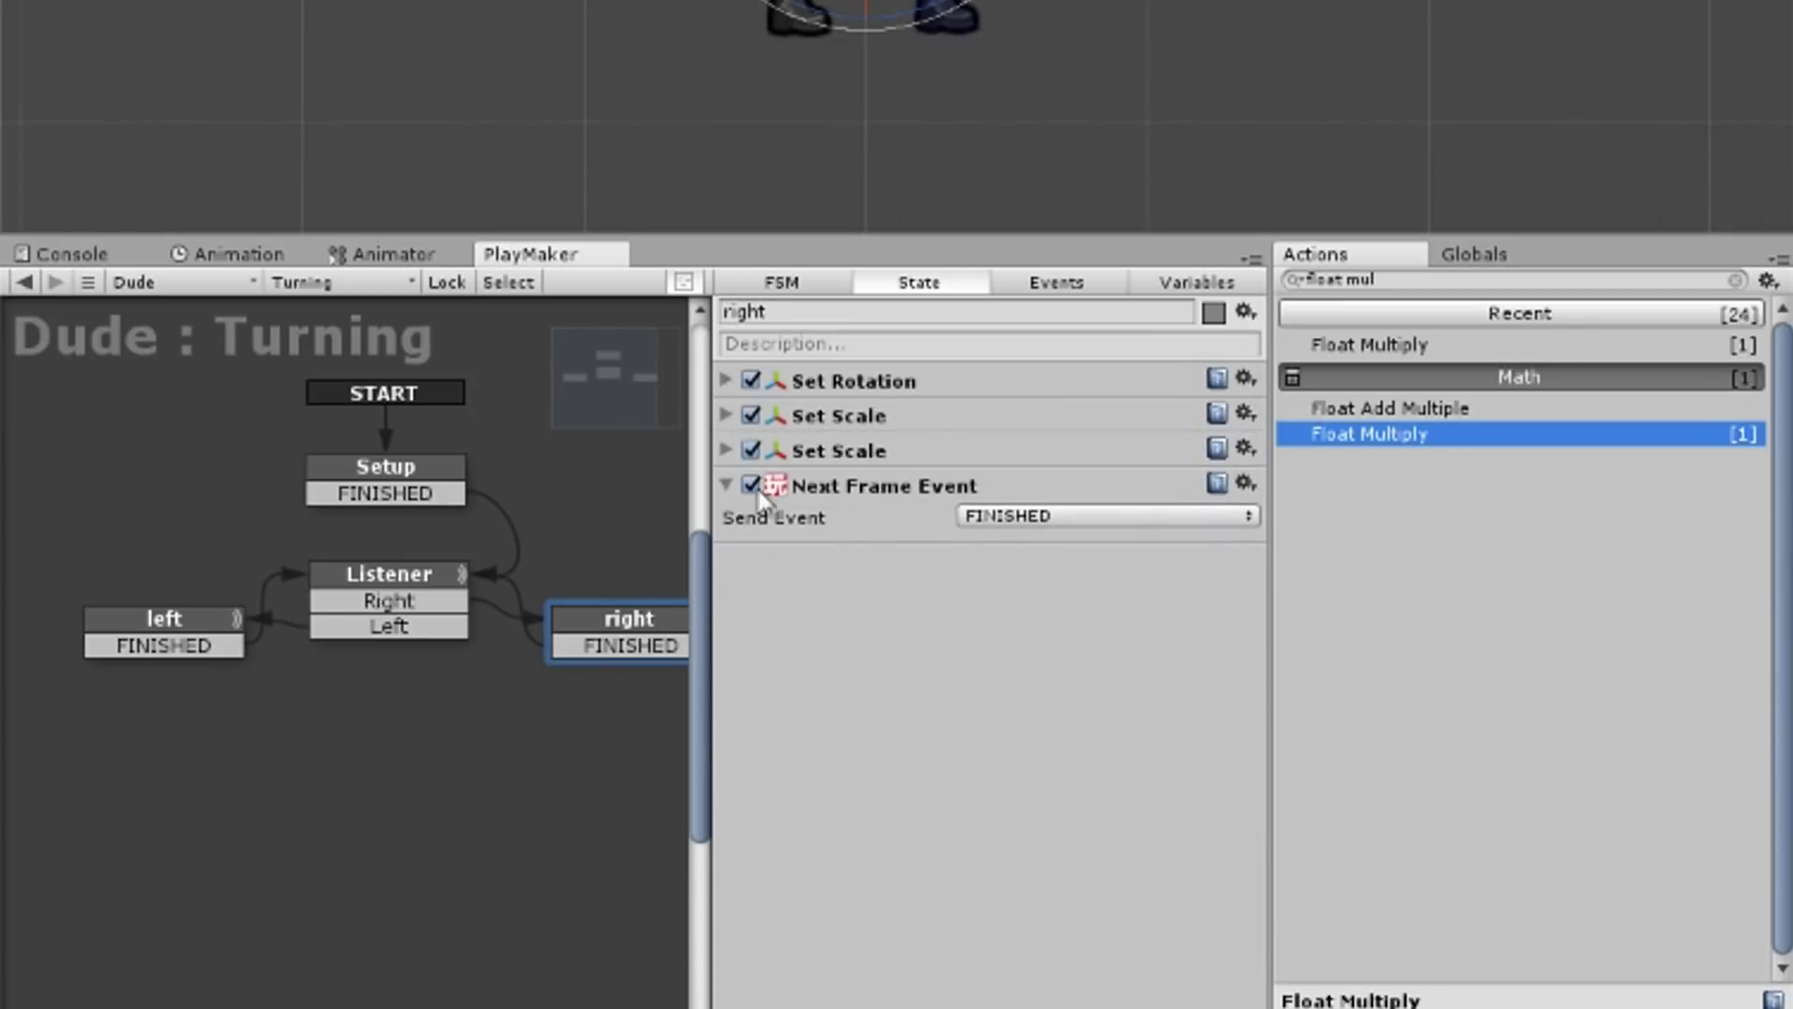
pyautogui.hotkey('ctrl', 'a')
pyautogui.write('set fsm')
pyautogui.press('Return')
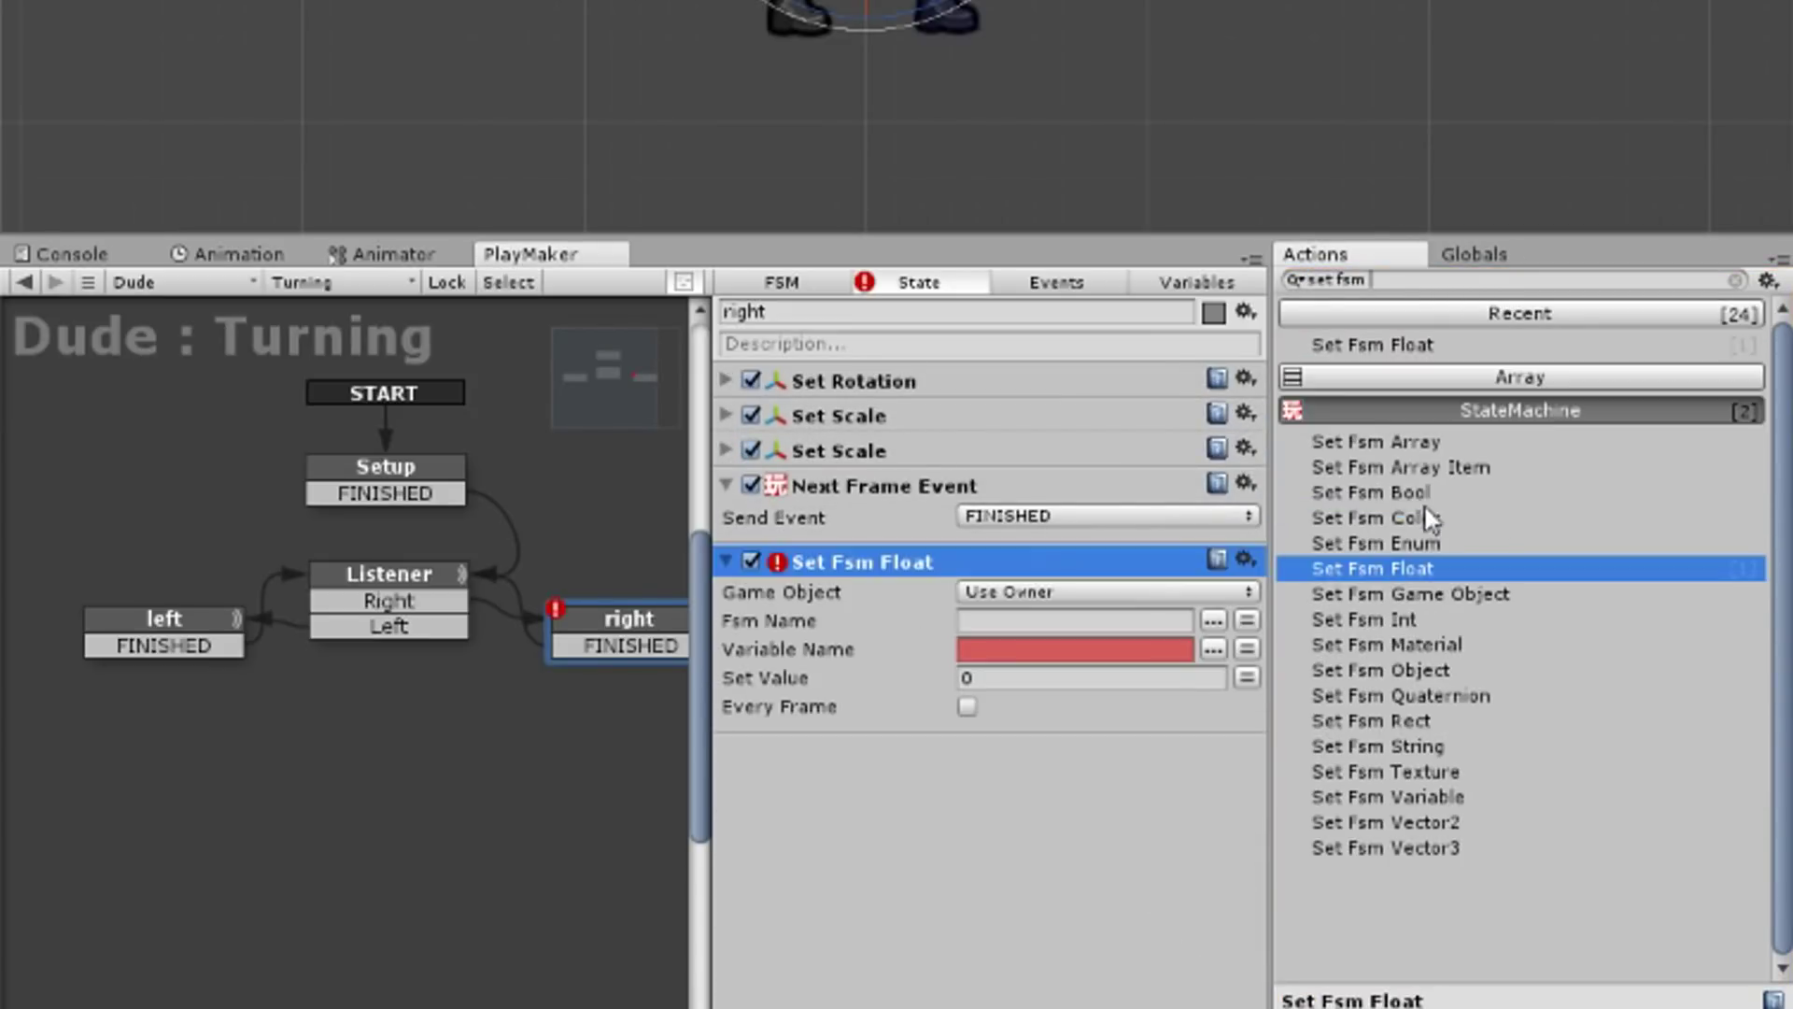
# Step: Target the character's Movement FSM variable DirectionKoef and set it to 1
pyautogui.click(1111, 592)
pyautogui.click(1084, 660)
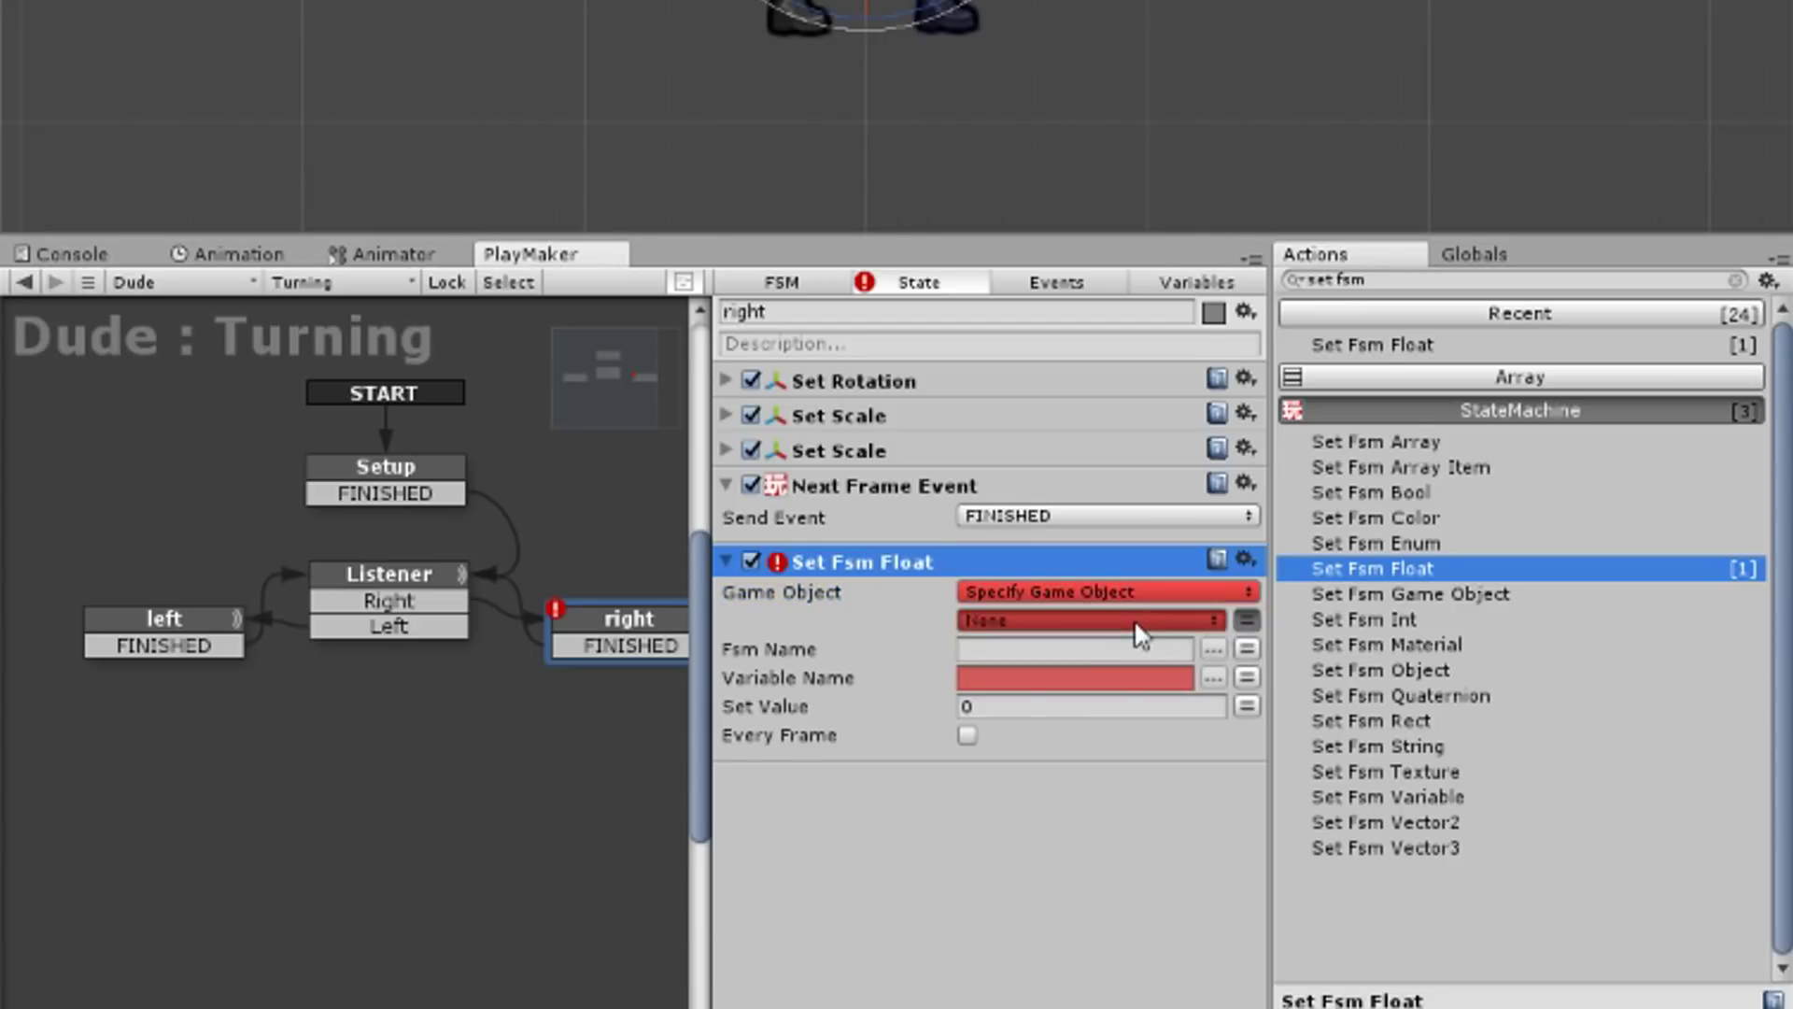
pyautogui.click(1132, 620)
pyautogui.click(1205, 621)
pyautogui.click(1215, 592)
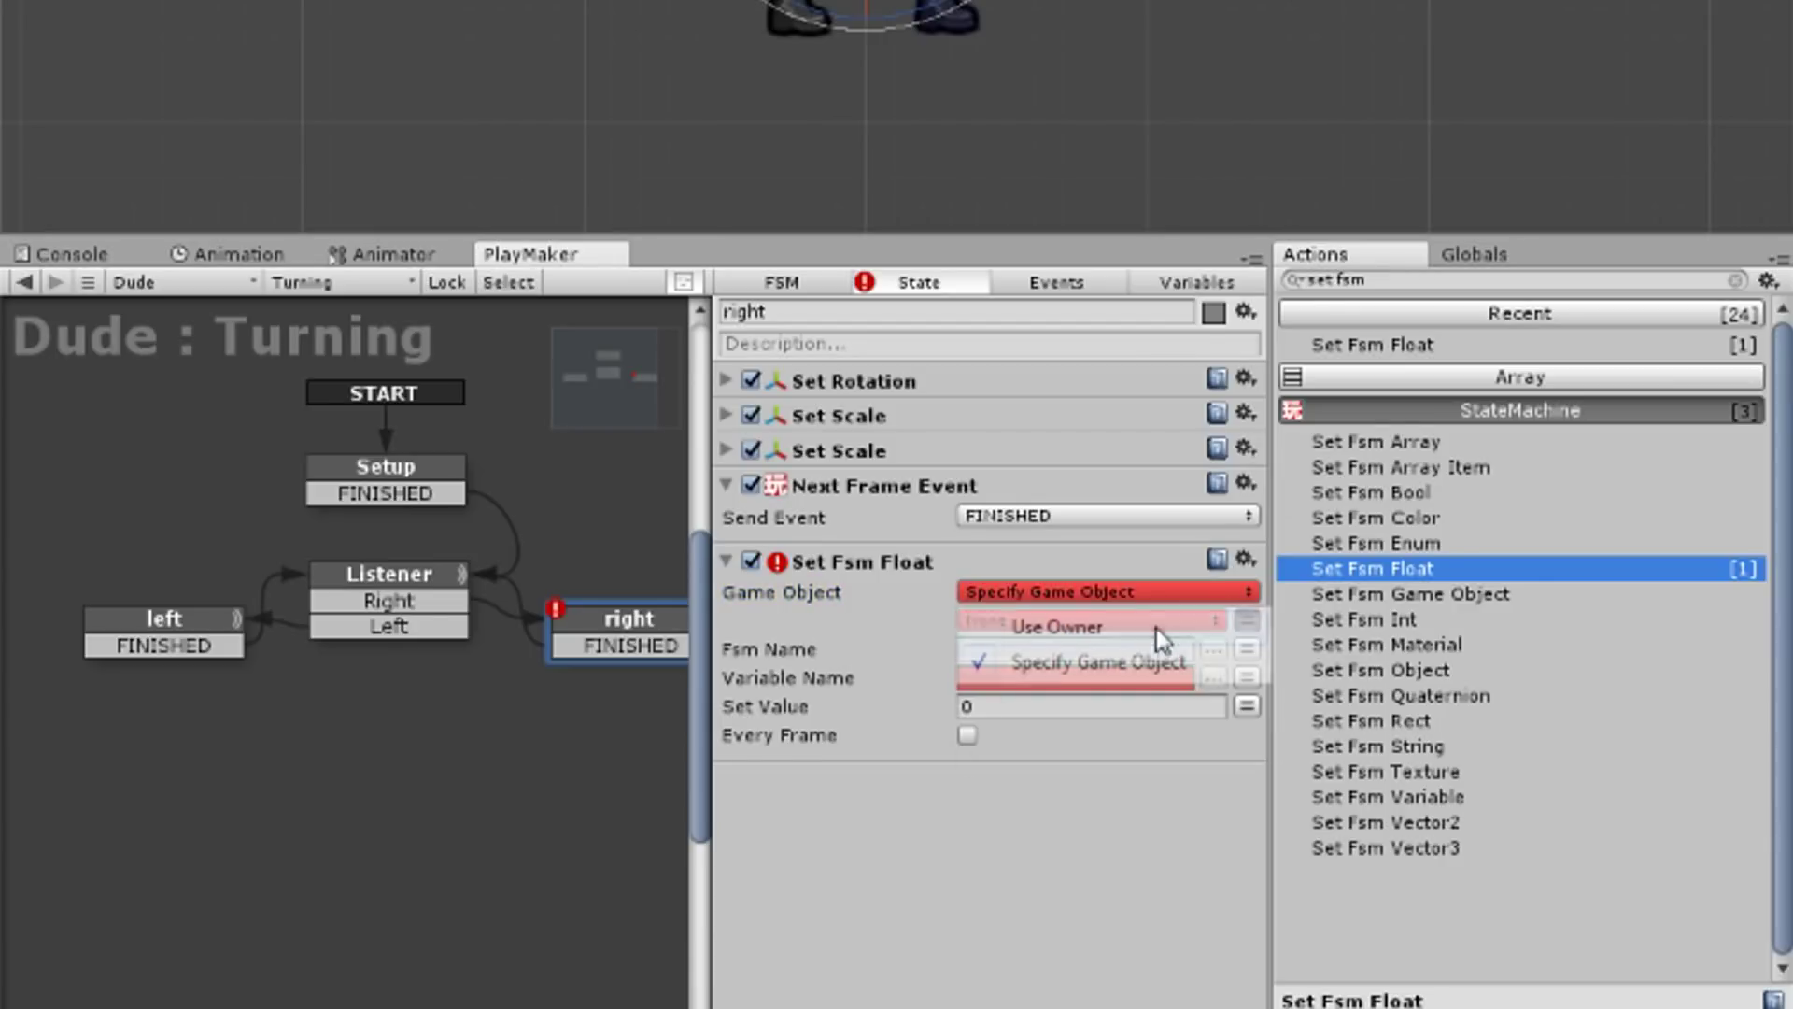
pyautogui.click(1157, 624)
pyautogui.click(1217, 623)
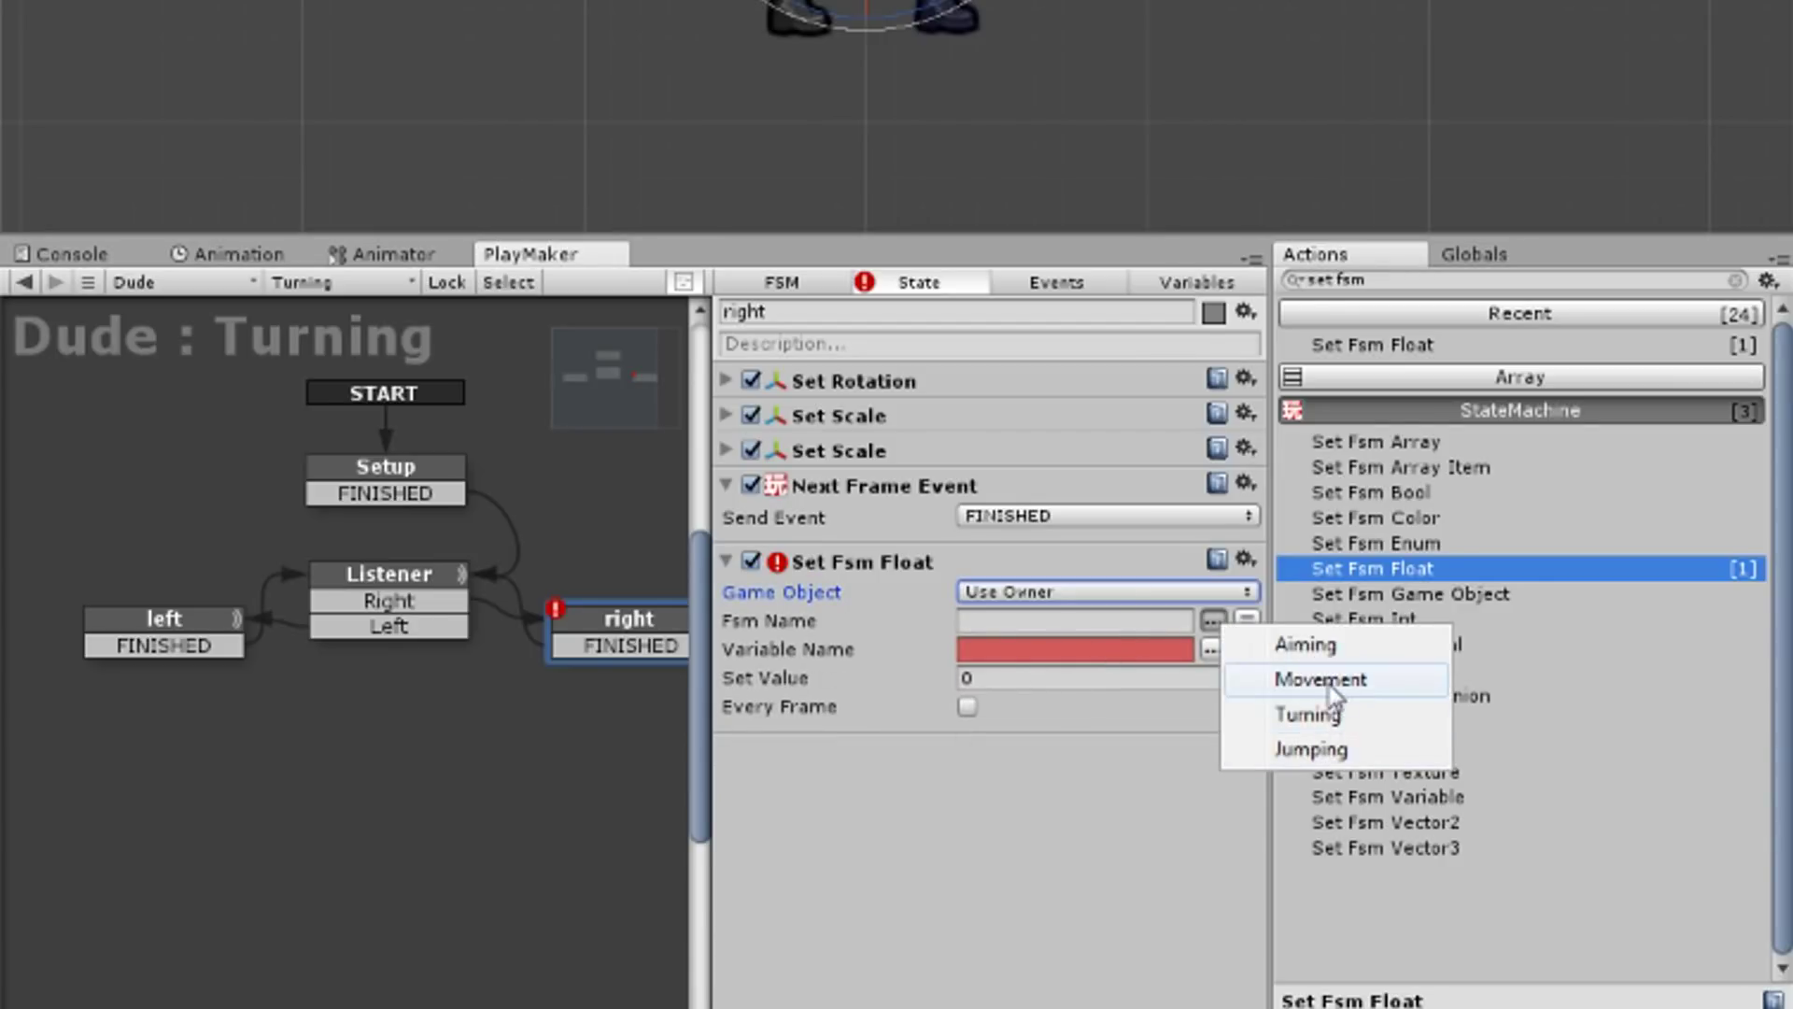
pyautogui.click(1330, 682)
pyautogui.click(1211, 649)
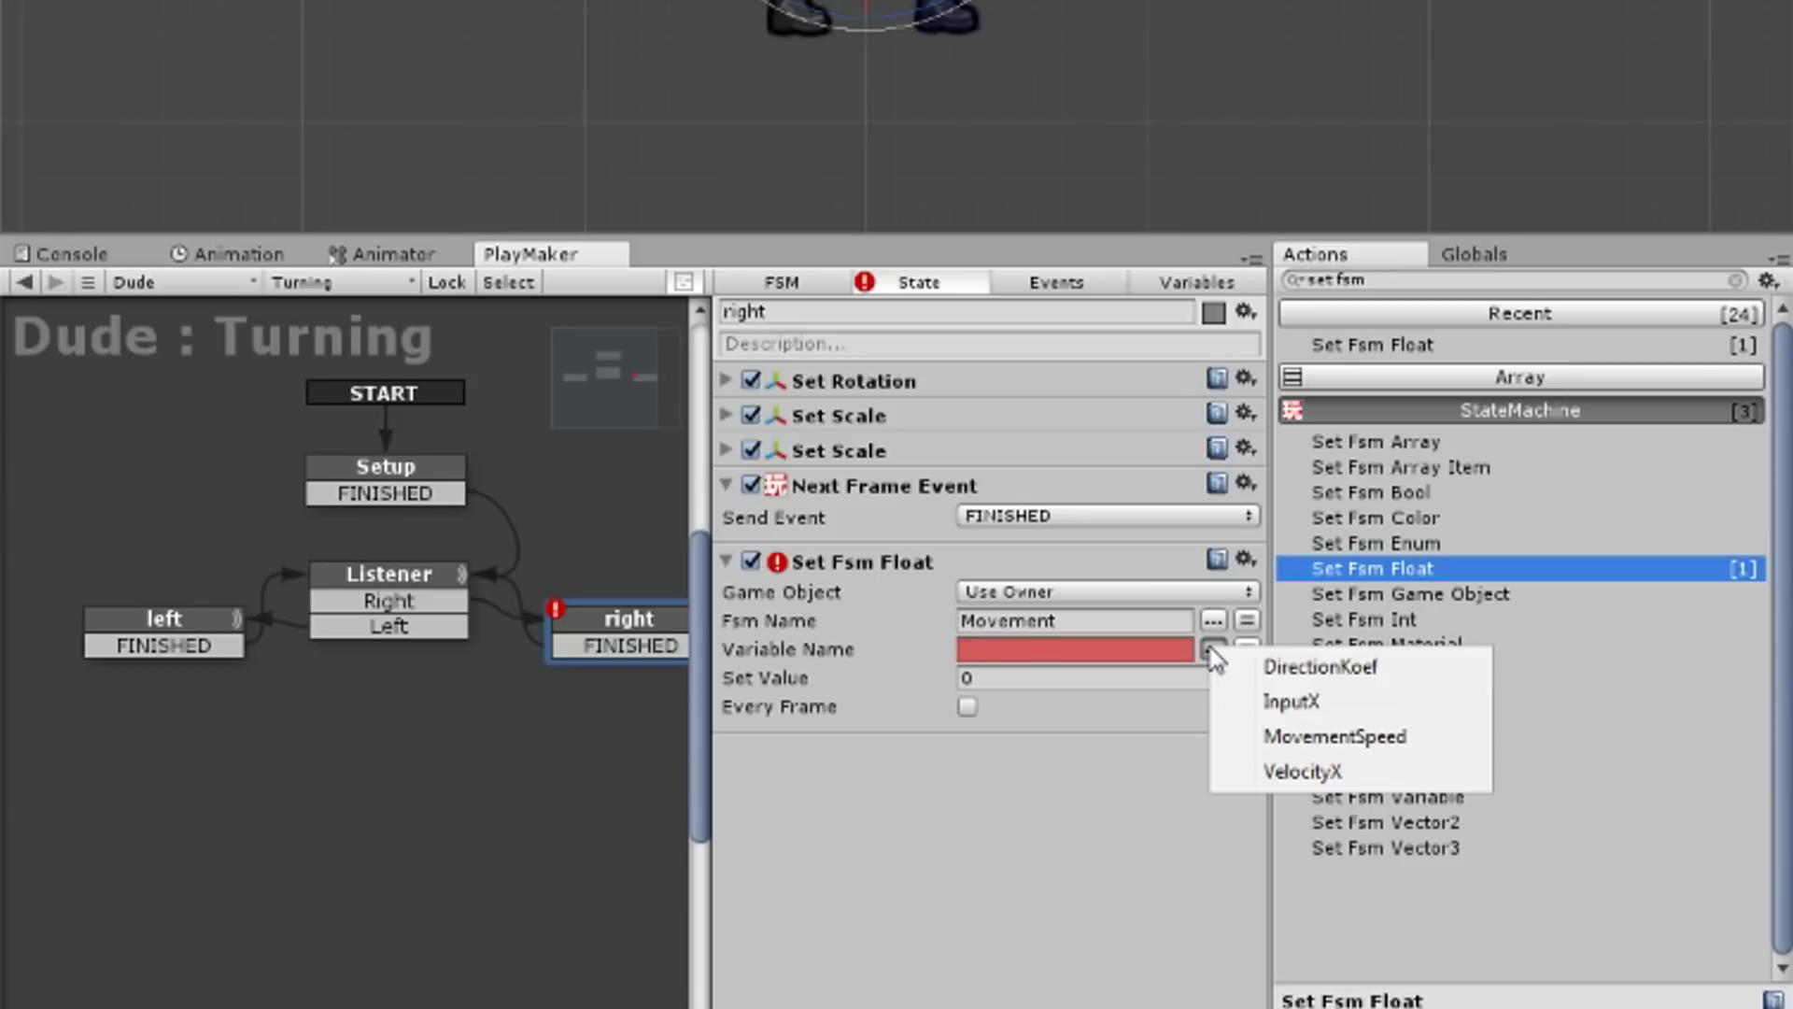
pyautogui.click(1376, 672)
pyautogui.click(1037, 677)
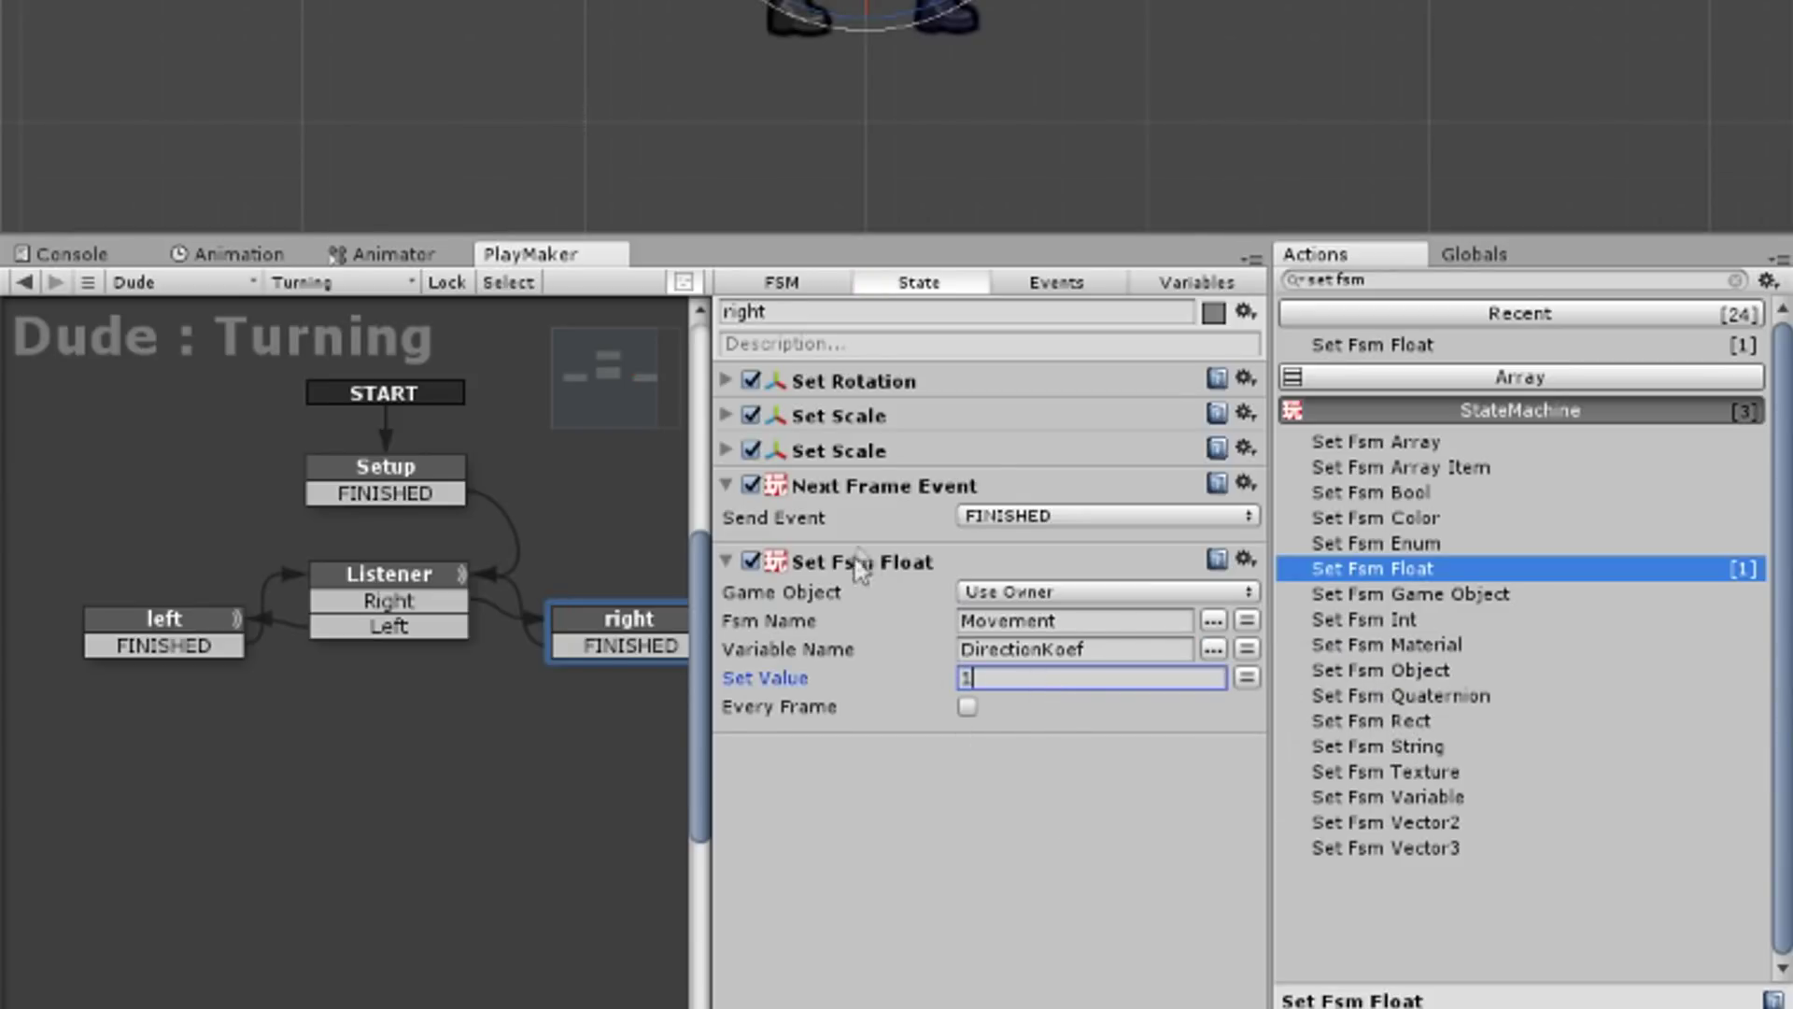
# Step: In the left state, add Set Fsm Float setting DirectionKoef to -1, above Next Frame Event
pyautogui.click(726, 380)
pyautogui.click(725, 450)
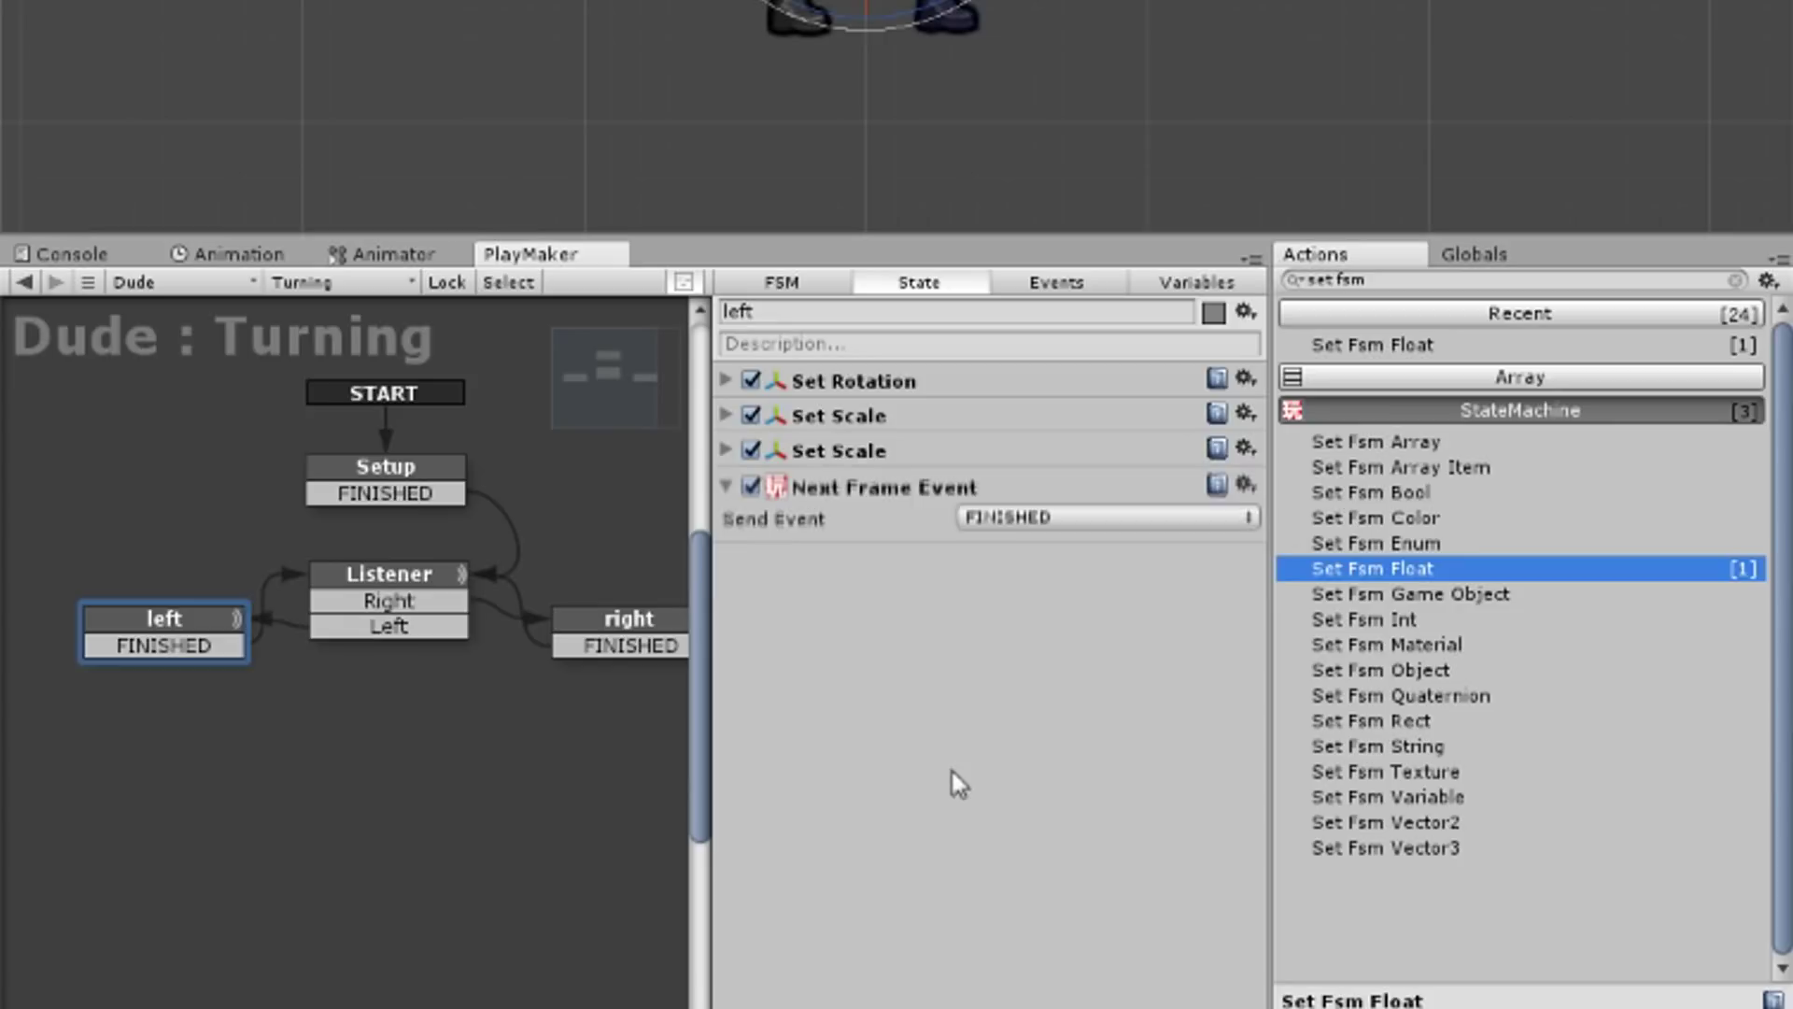
pyautogui.moveTo(945, 773); pyautogui.dragTo(947, 775)
pyautogui.click(983, 678)
pyautogui.write('-1')
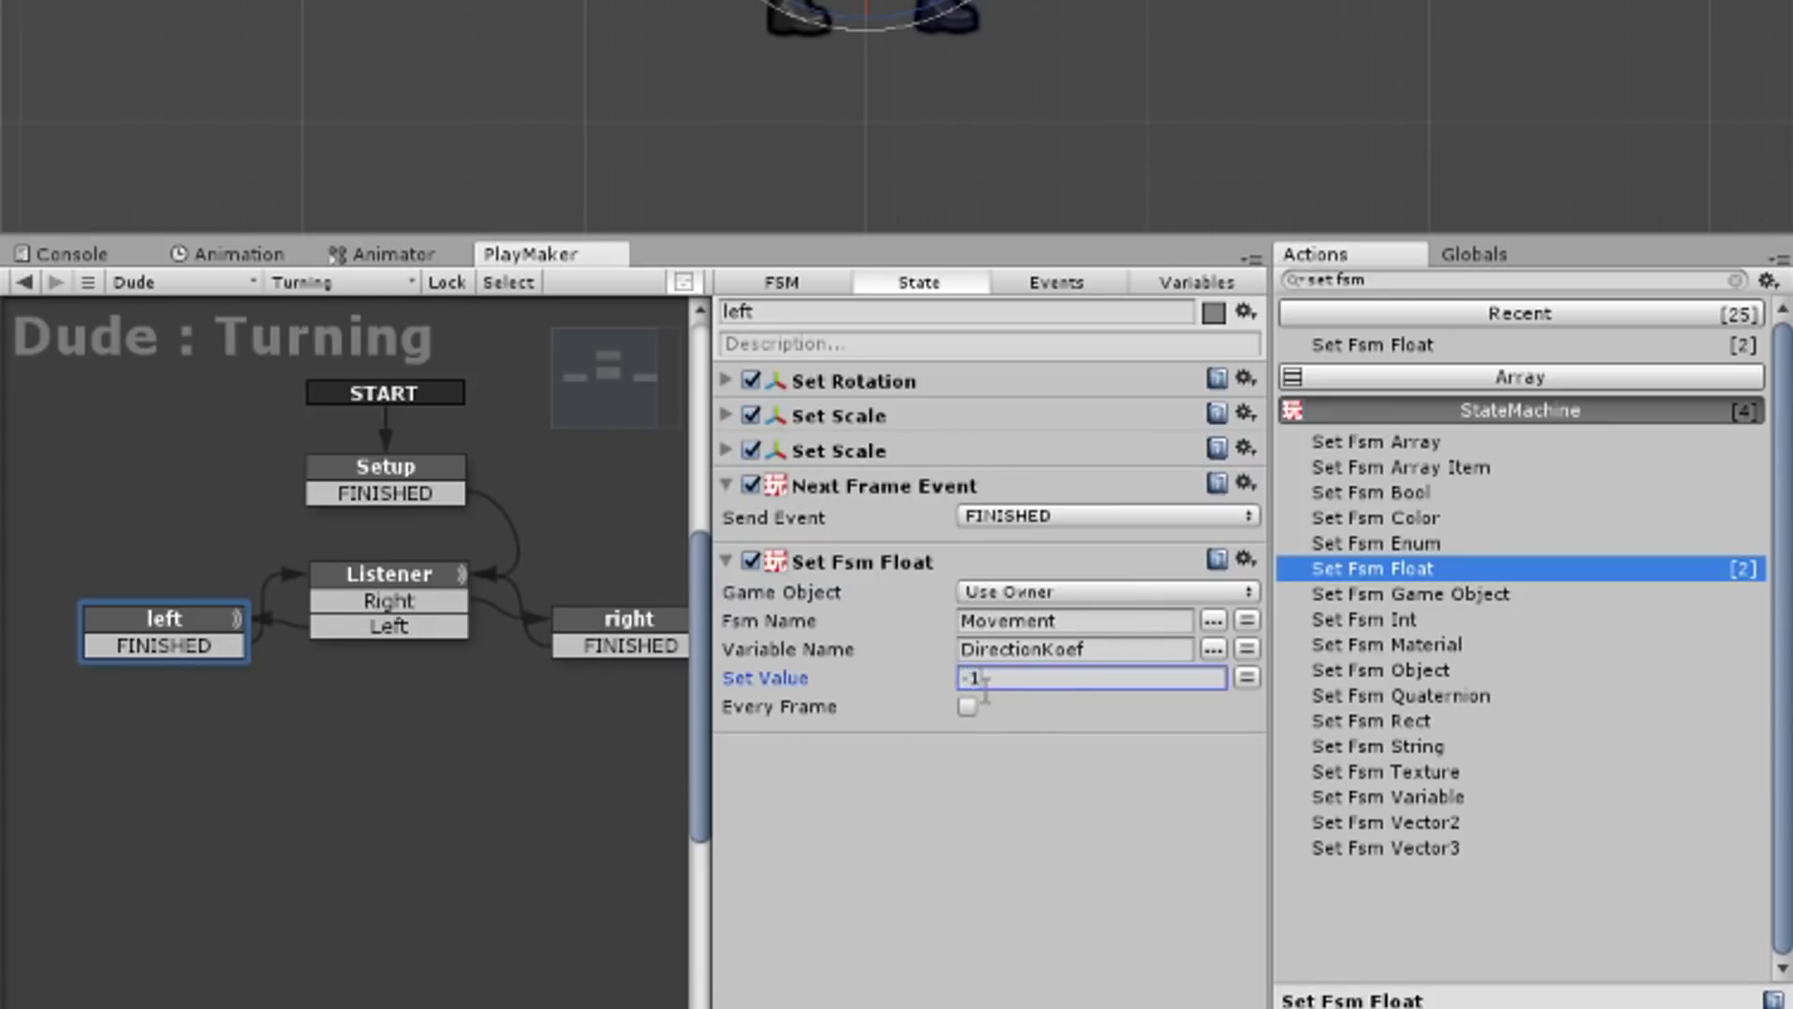
pyautogui.moveTo(797, 565); pyautogui.dragTo(813, 486)
# Step: In play mode, run the character left and right and jump both ways
pyautogui.hotkey('ctrl', 'p')
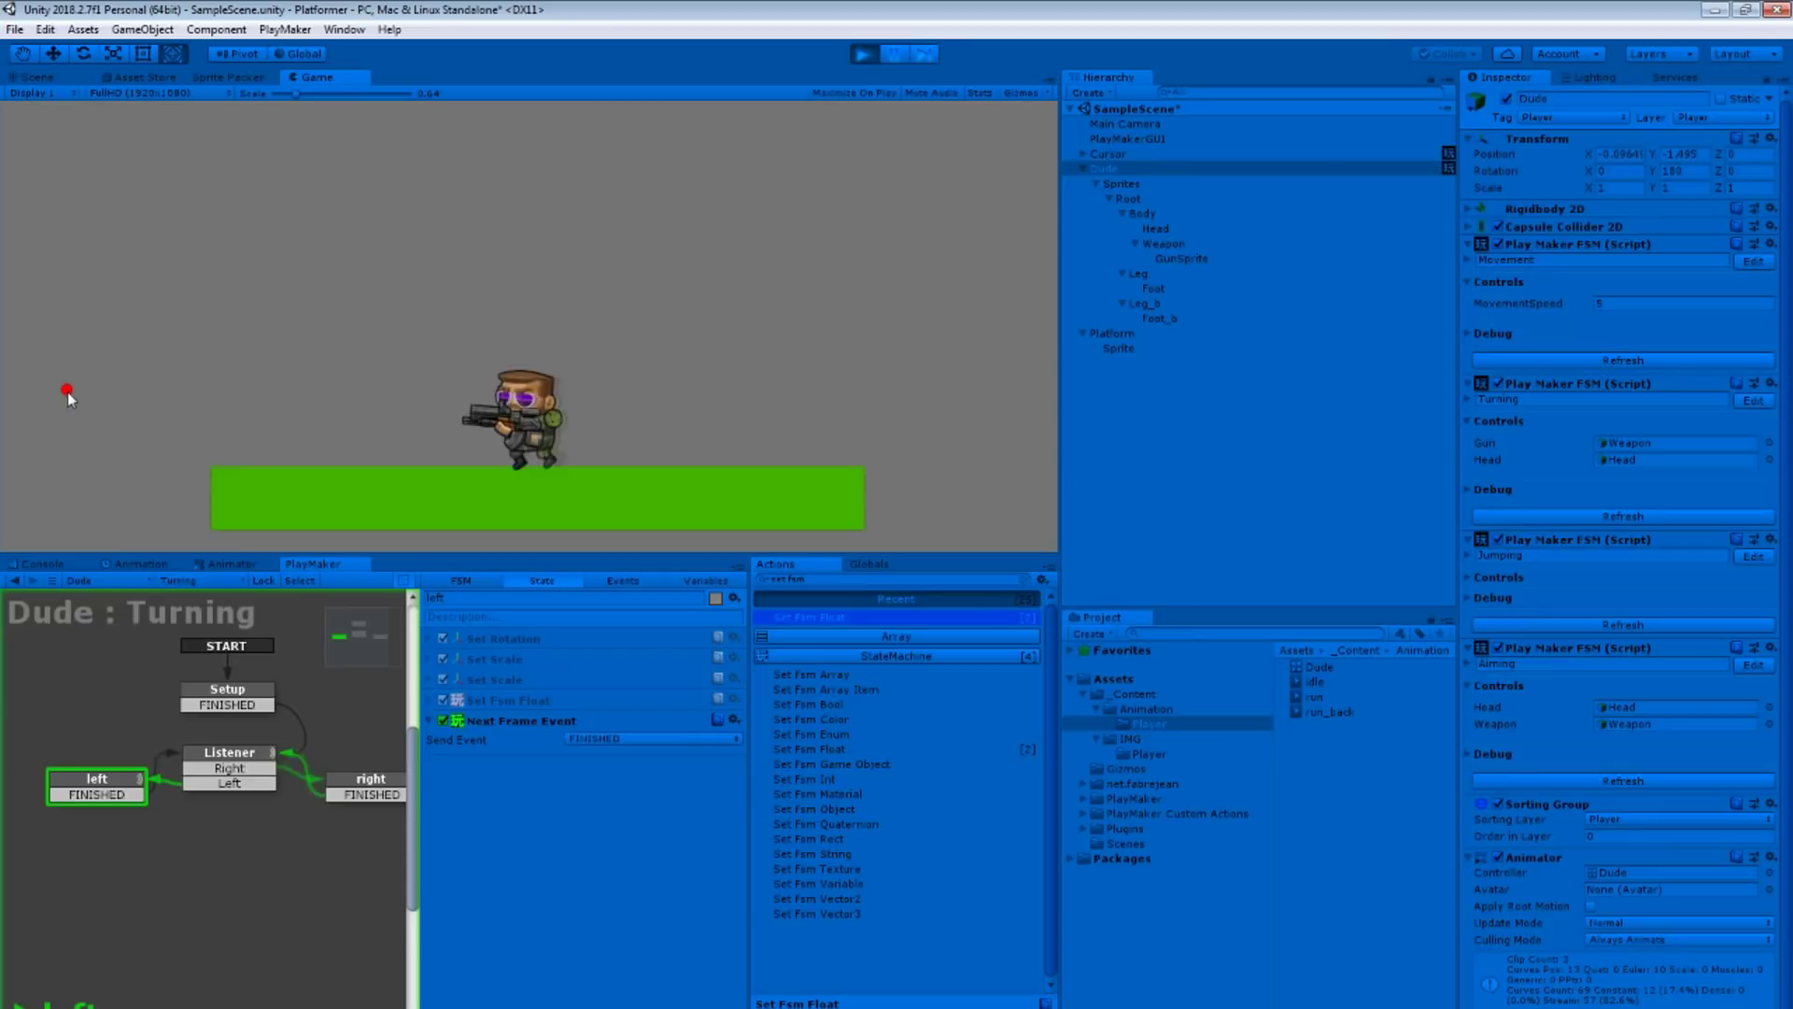
pyautogui.press('Left')
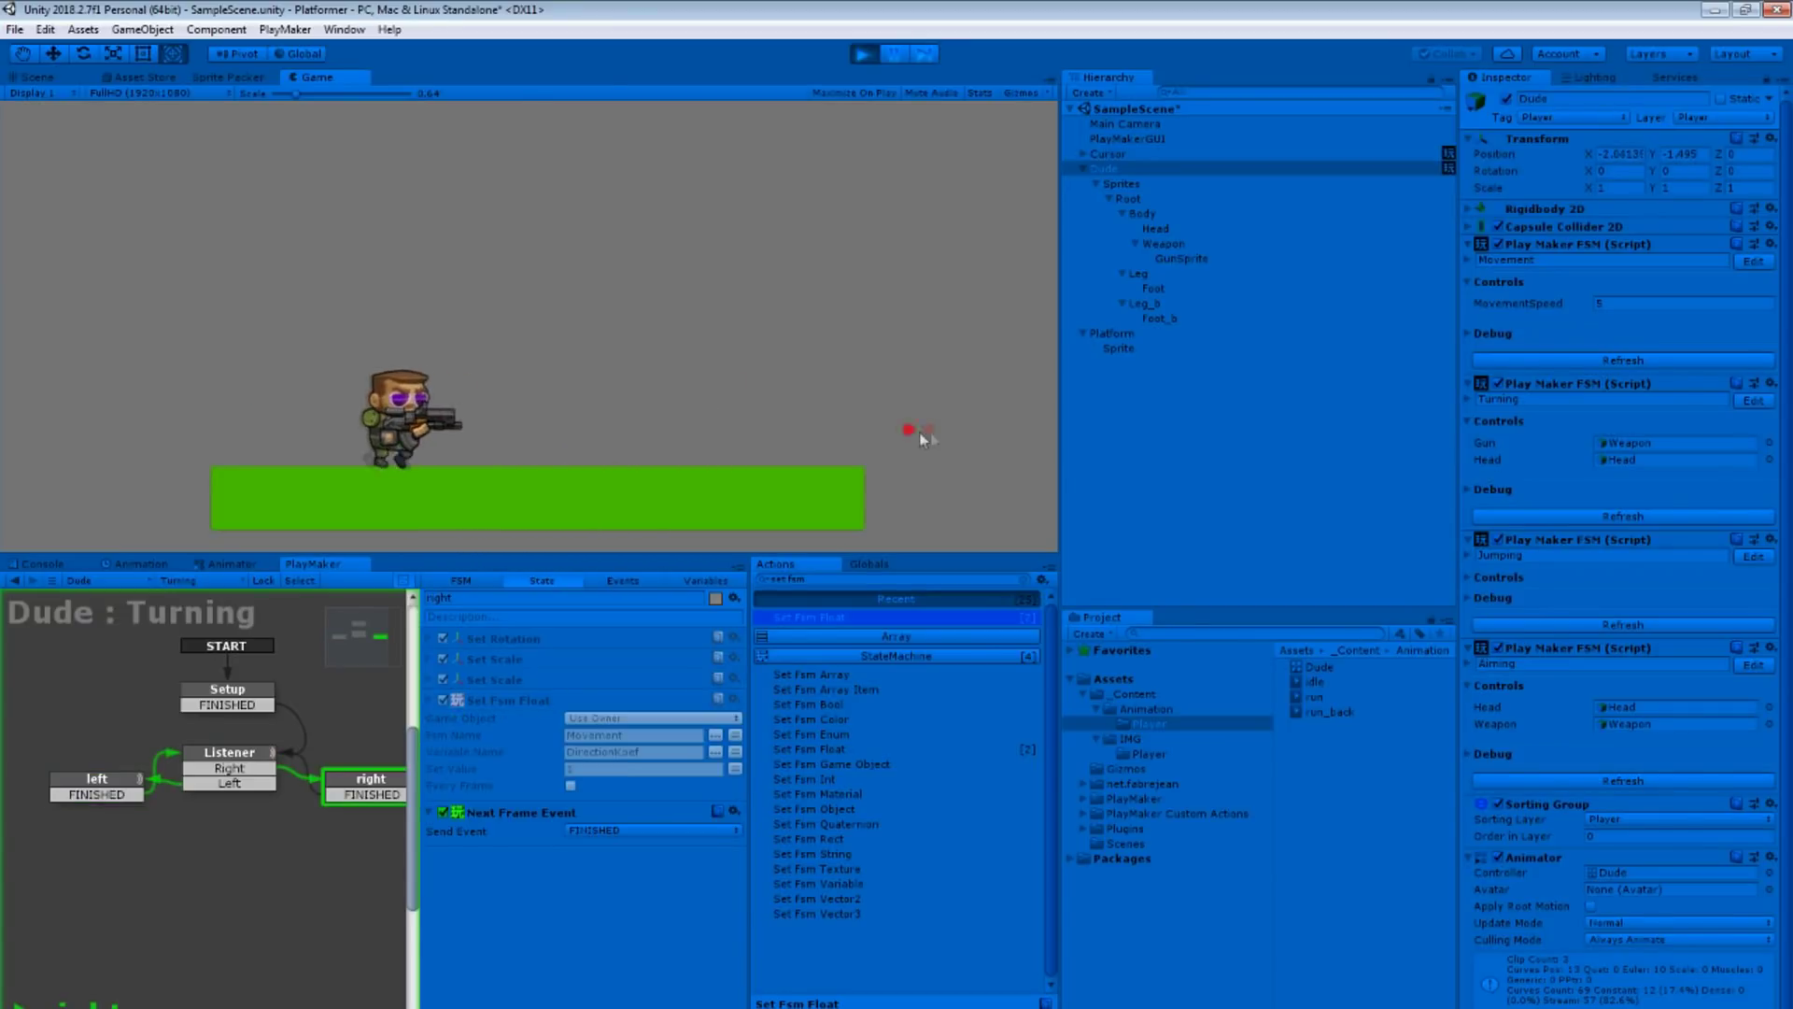
pyautogui.press('Right')
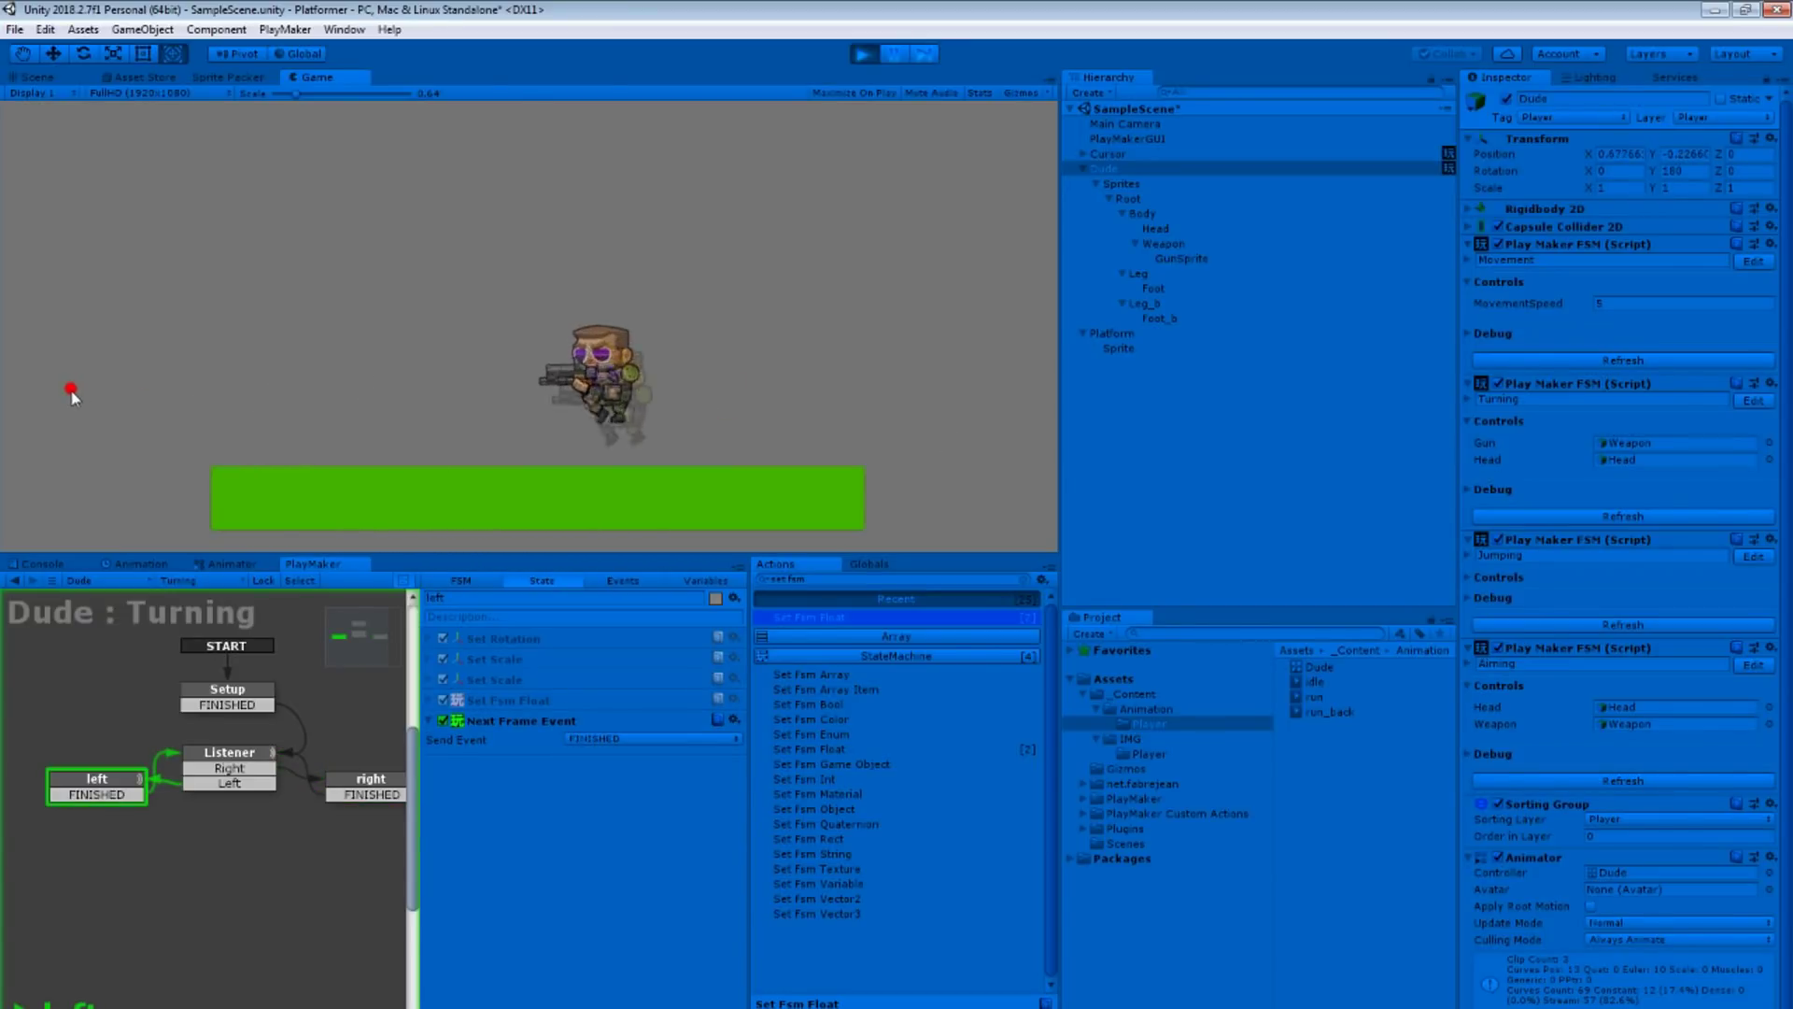
pyautogui.press('Left')
pyautogui.press('space')
pyautogui.press('Right')
pyautogui.press('space')
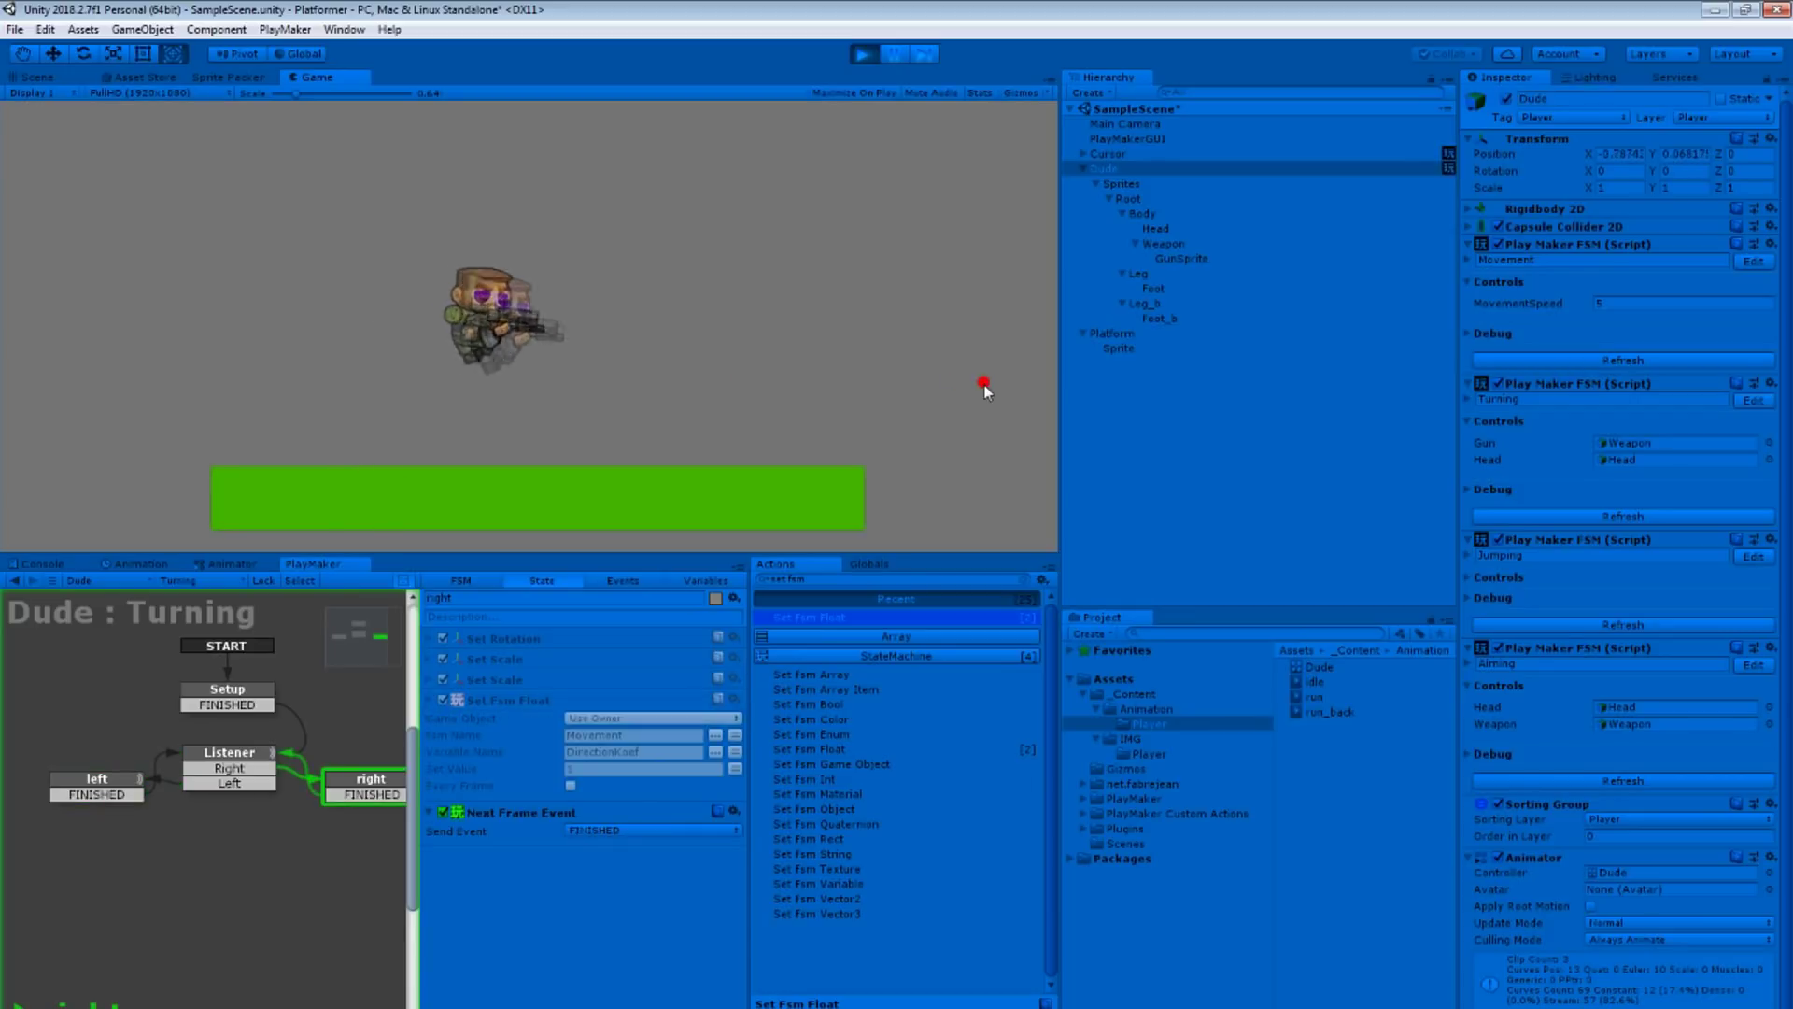
# Step: Repeat running and jumping left and right to confirm the character turns correctly
pyautogui.press('Left')
pyautogui.press('space')
pyautogui.press('space')
pyautogui.press('Right')
pyautogui.press('space')
pyautogui.press('Left')
pyautogui.press('space')
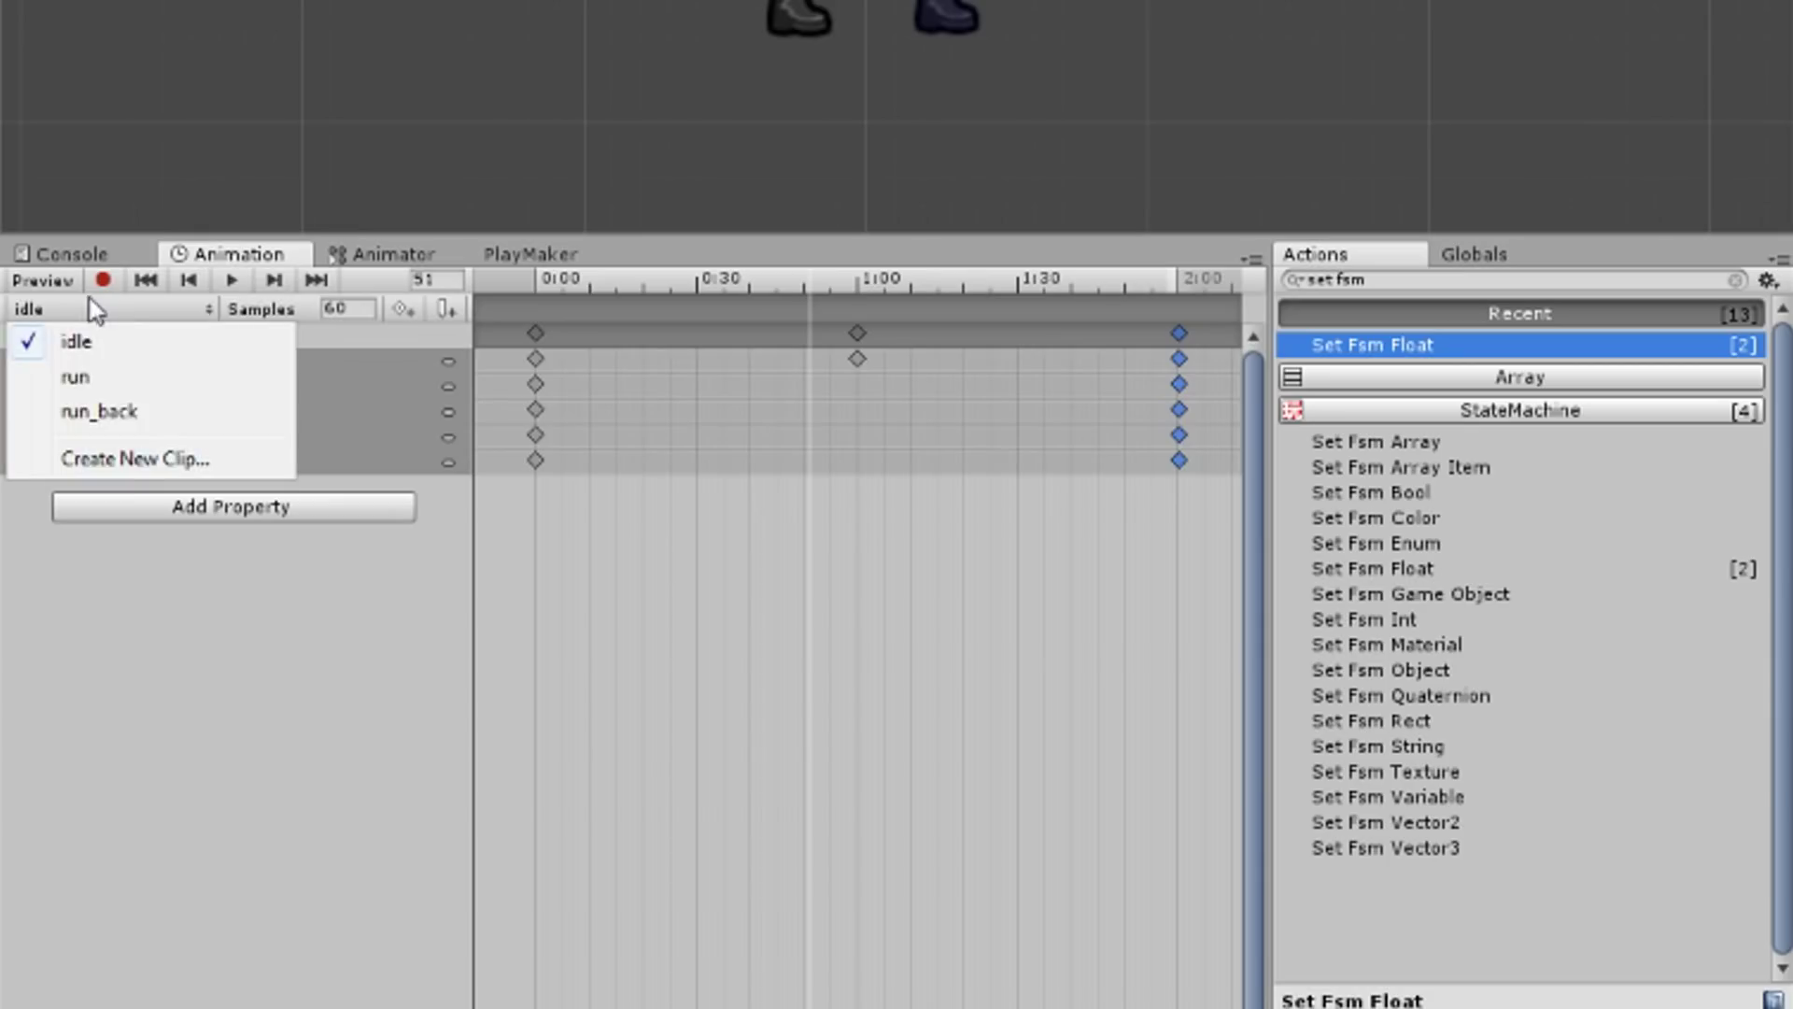
pyautogui.click(131, 467)
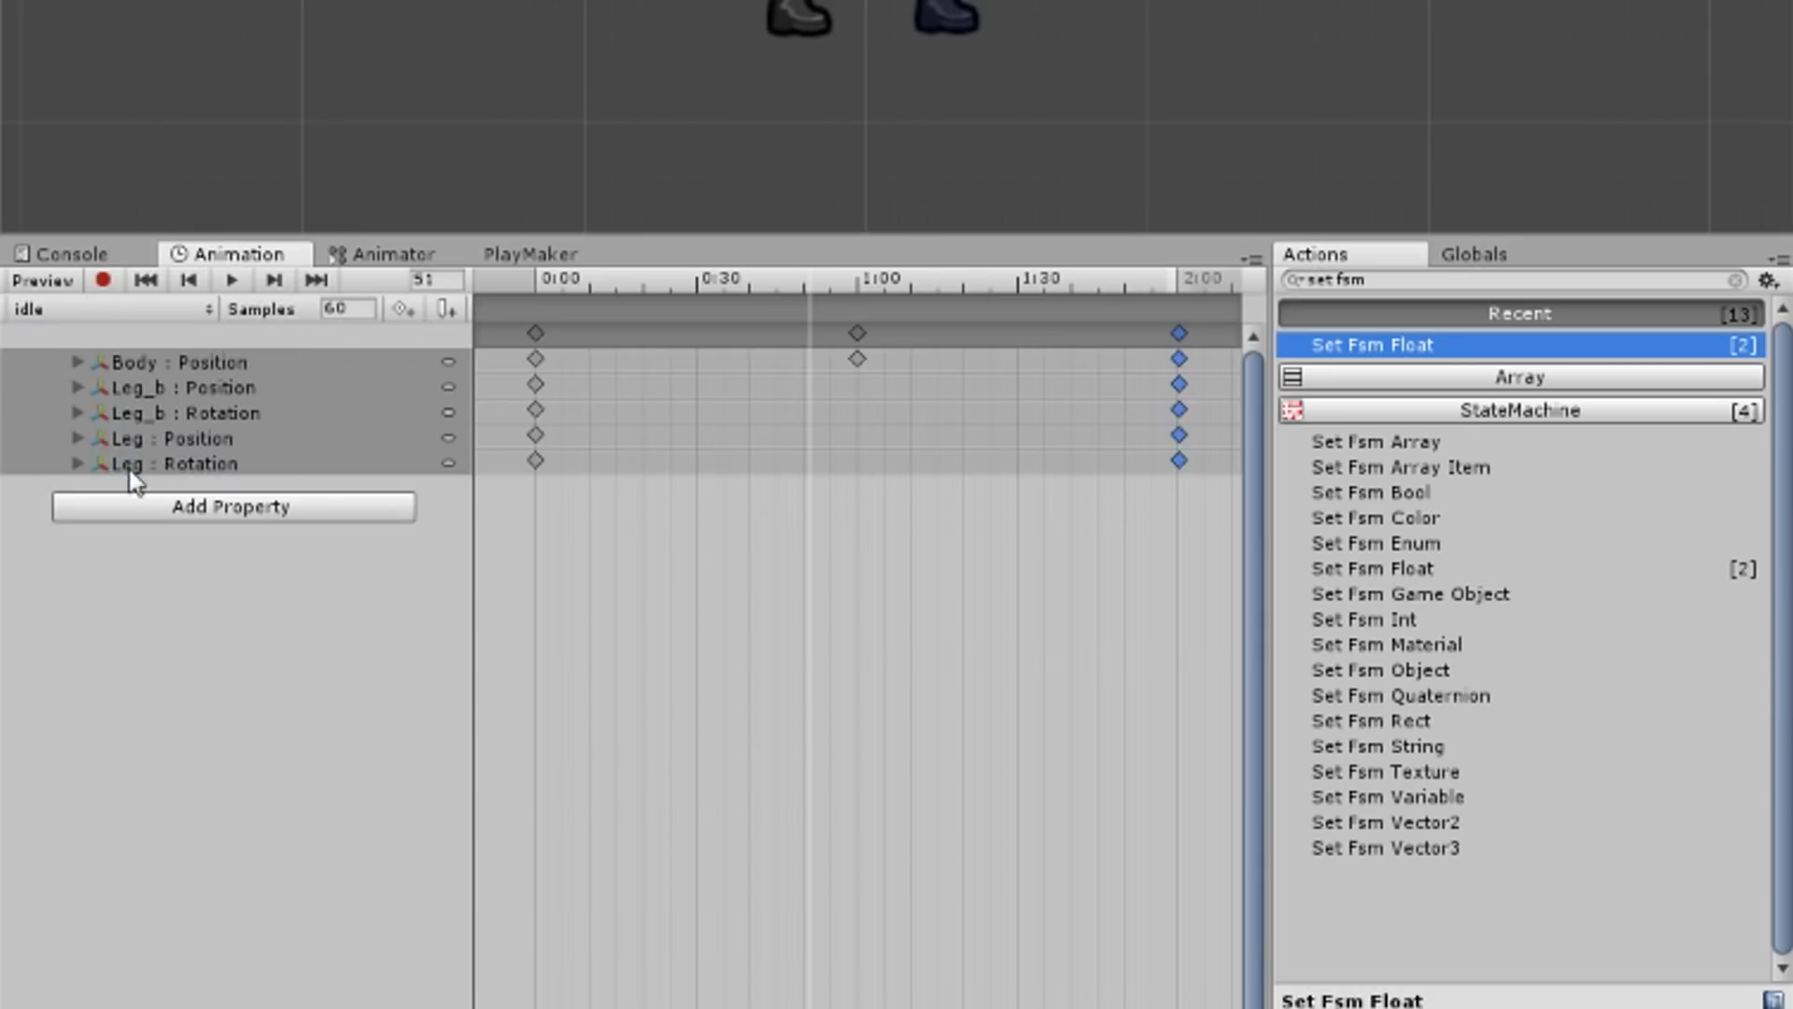
# Step: Create a Jump clip with legs and back foot posed, and add Set Animator Bool to Jump
pyautogui.write('Jump')
pyautogui.press('Return')
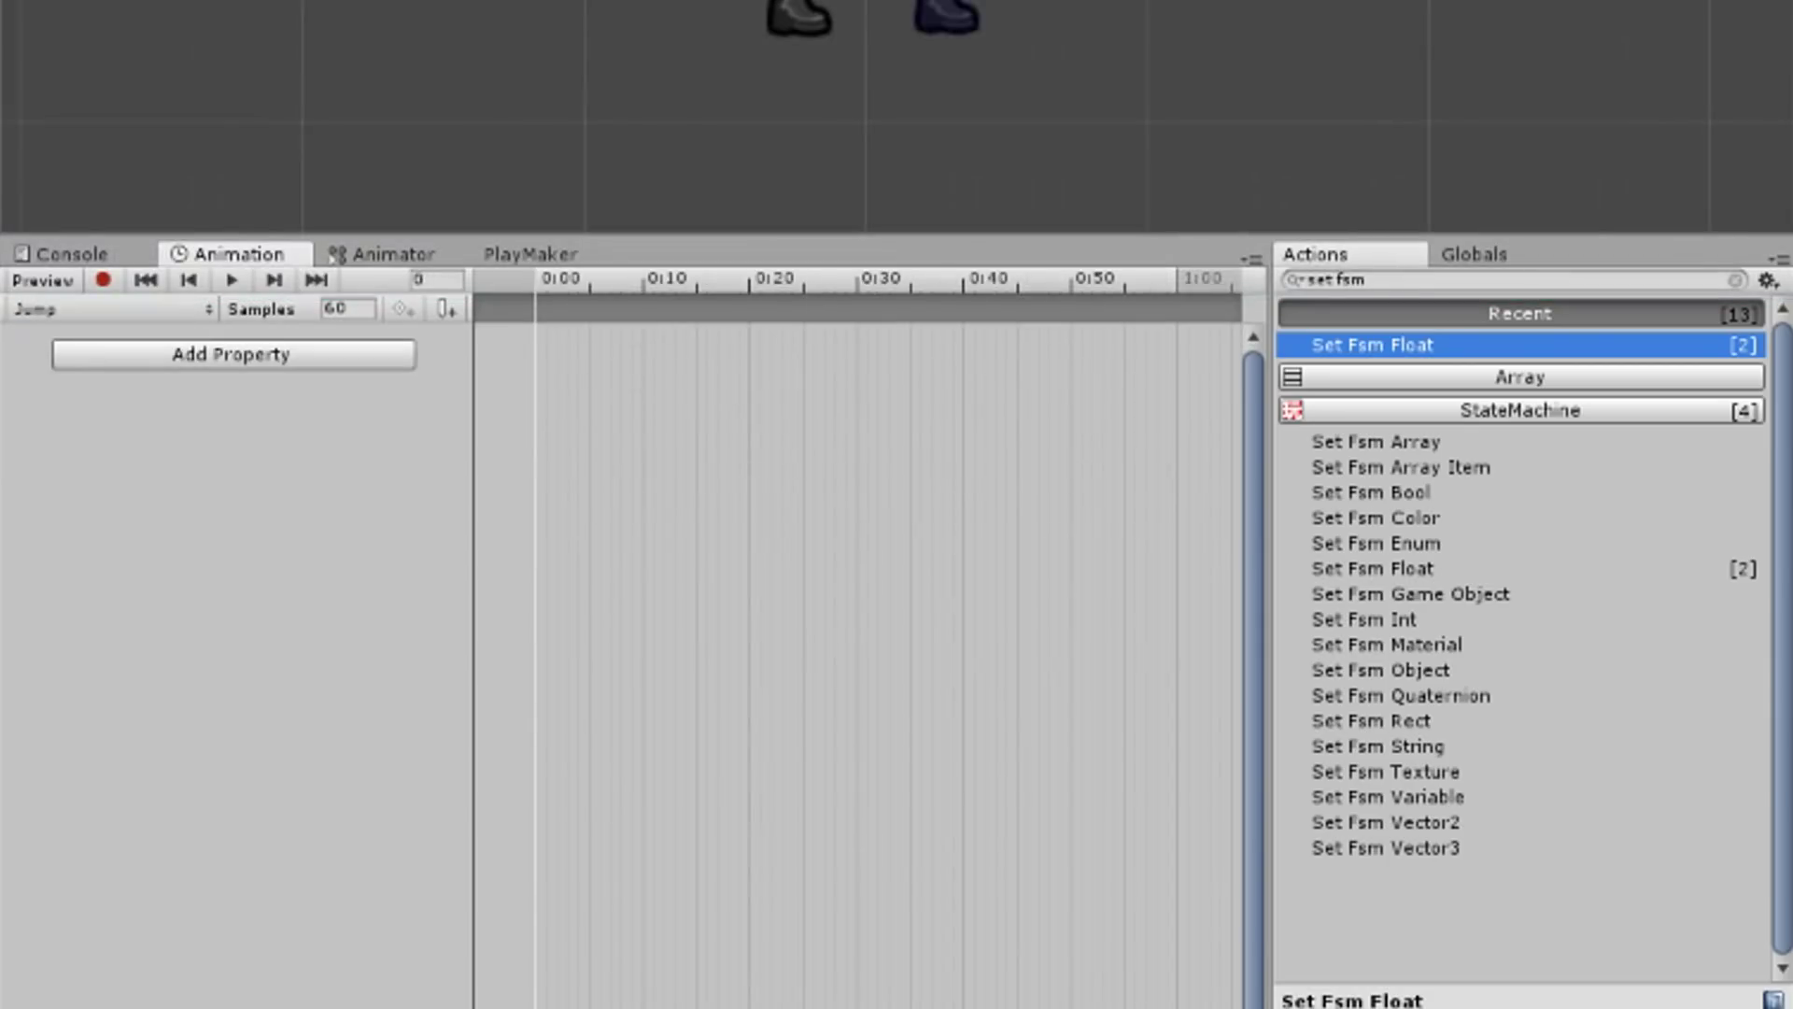
pyautogui.moveTo(724, 291); pyautogui.dragTo(654, 308)
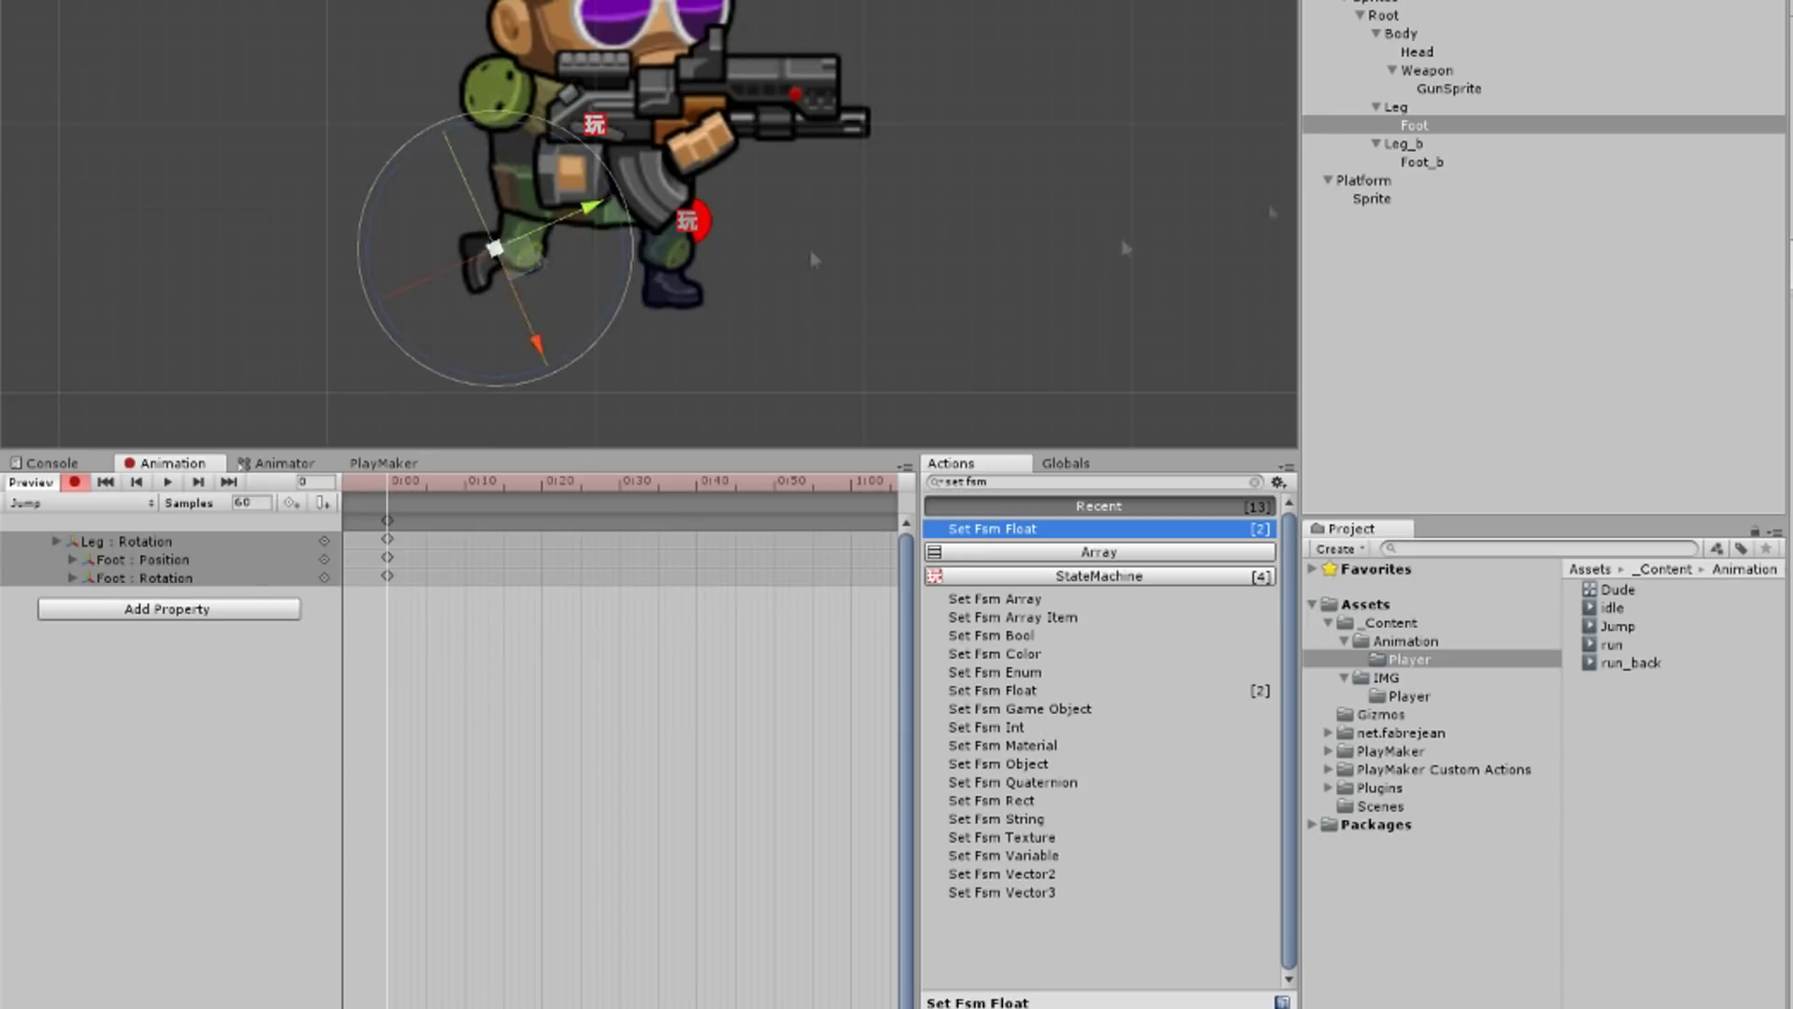
pyautogui.moveTo(716, 234)
pyautogui.mouseDown()
pyautogui.moveTo(838, 182)
pyautogui.moveTo(752, 220)
pyautogui.mouseUp()
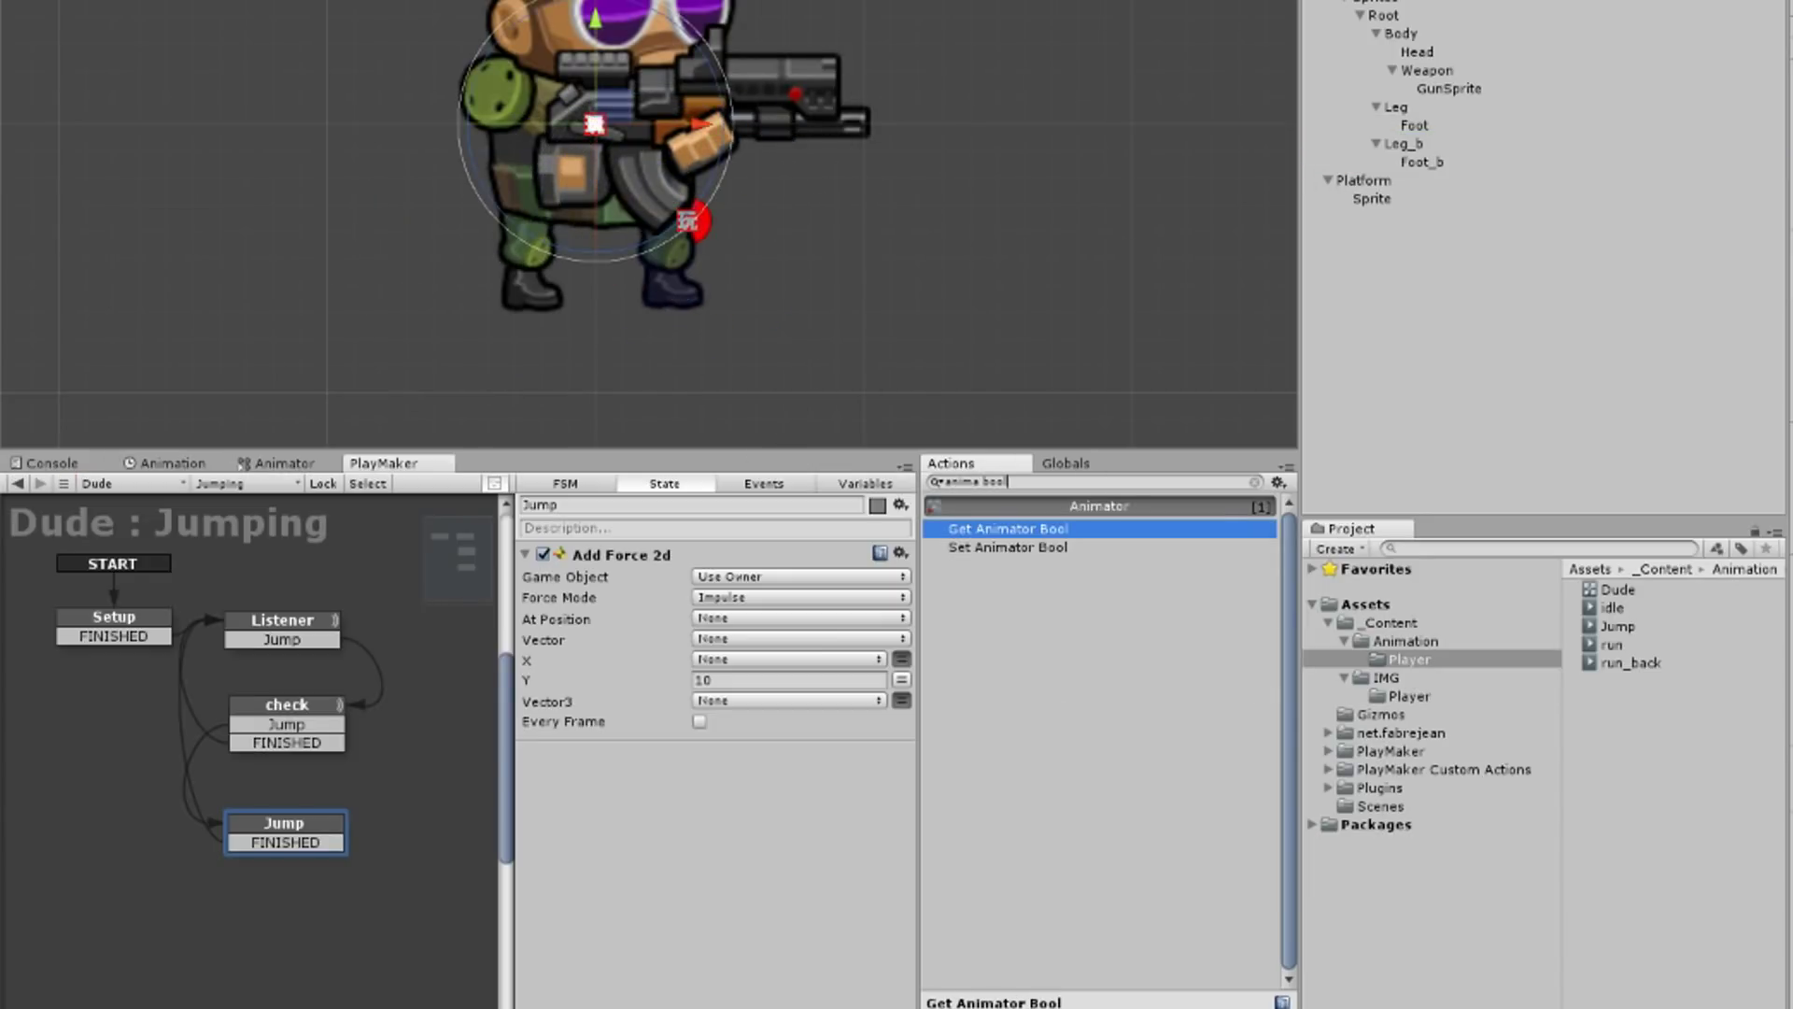
pyautogui.press('Down')
pyautogui.press('Return')
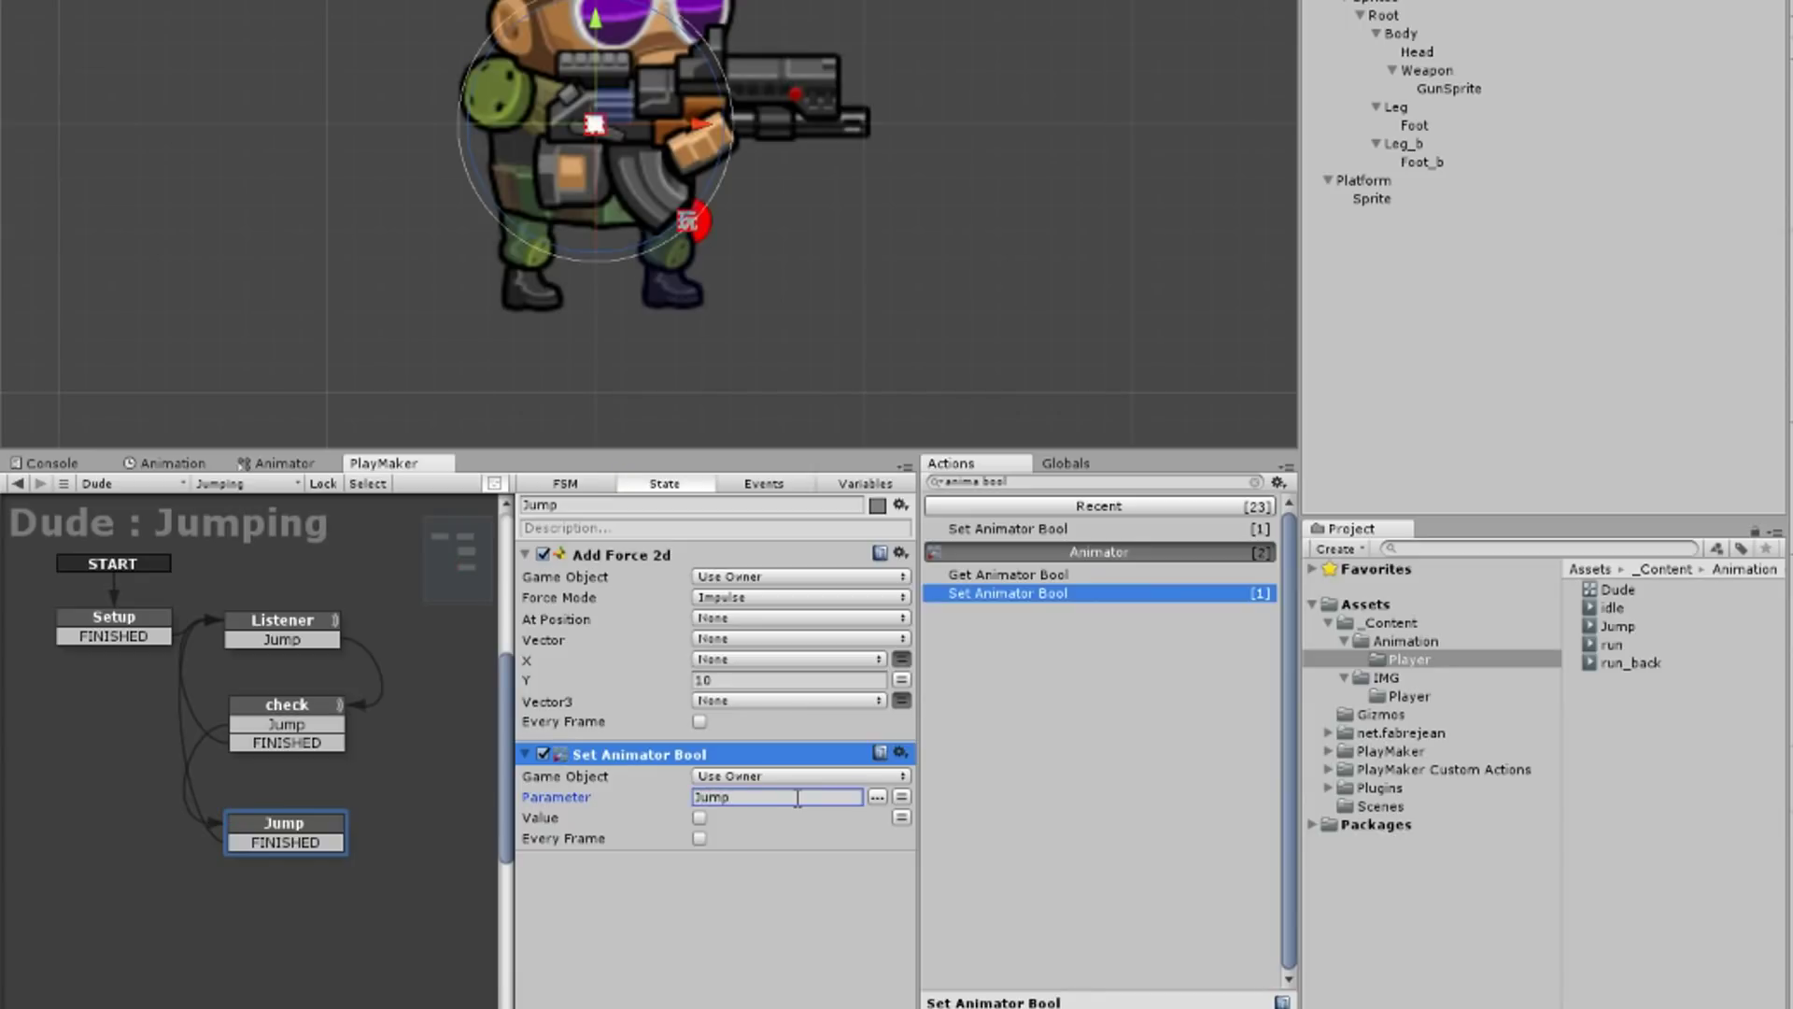
# Step: Set the Jump state's animator bool Grounded to false, checking Listener sets it true
pyautogui.write('Grounderd')
pyautogui.click(837, 864)
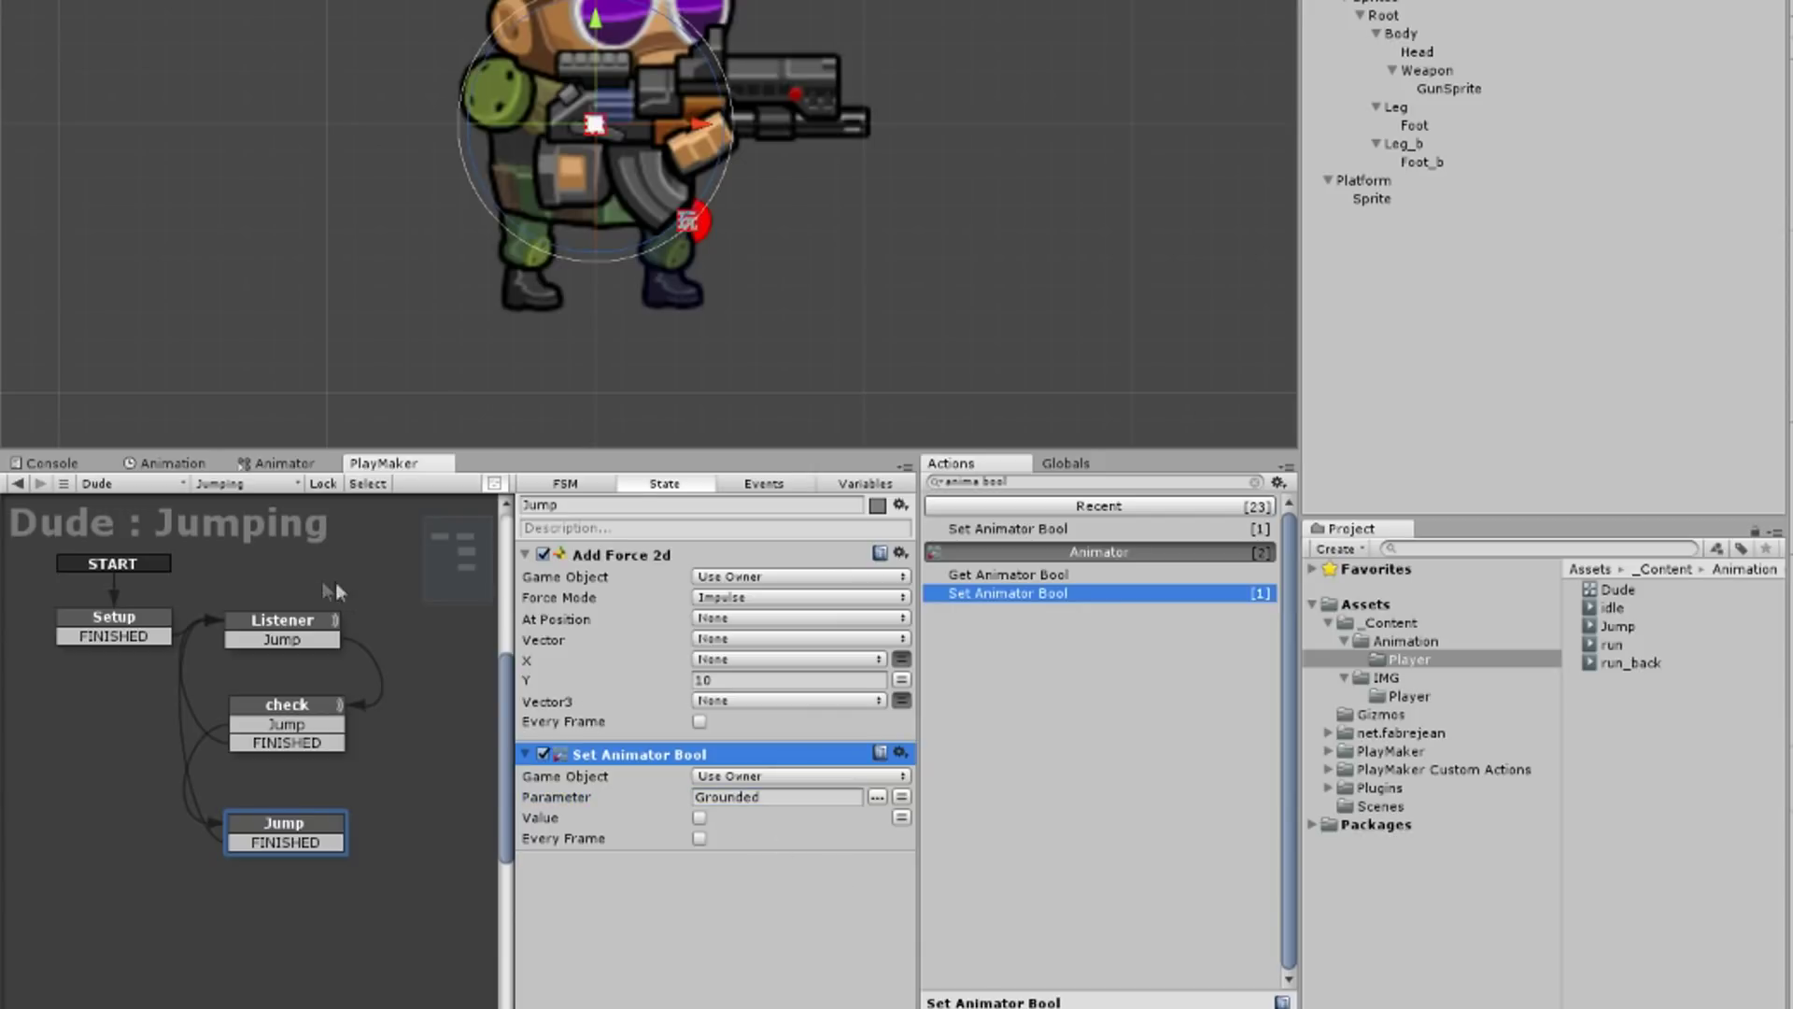
pyautogui.click(291, 621)
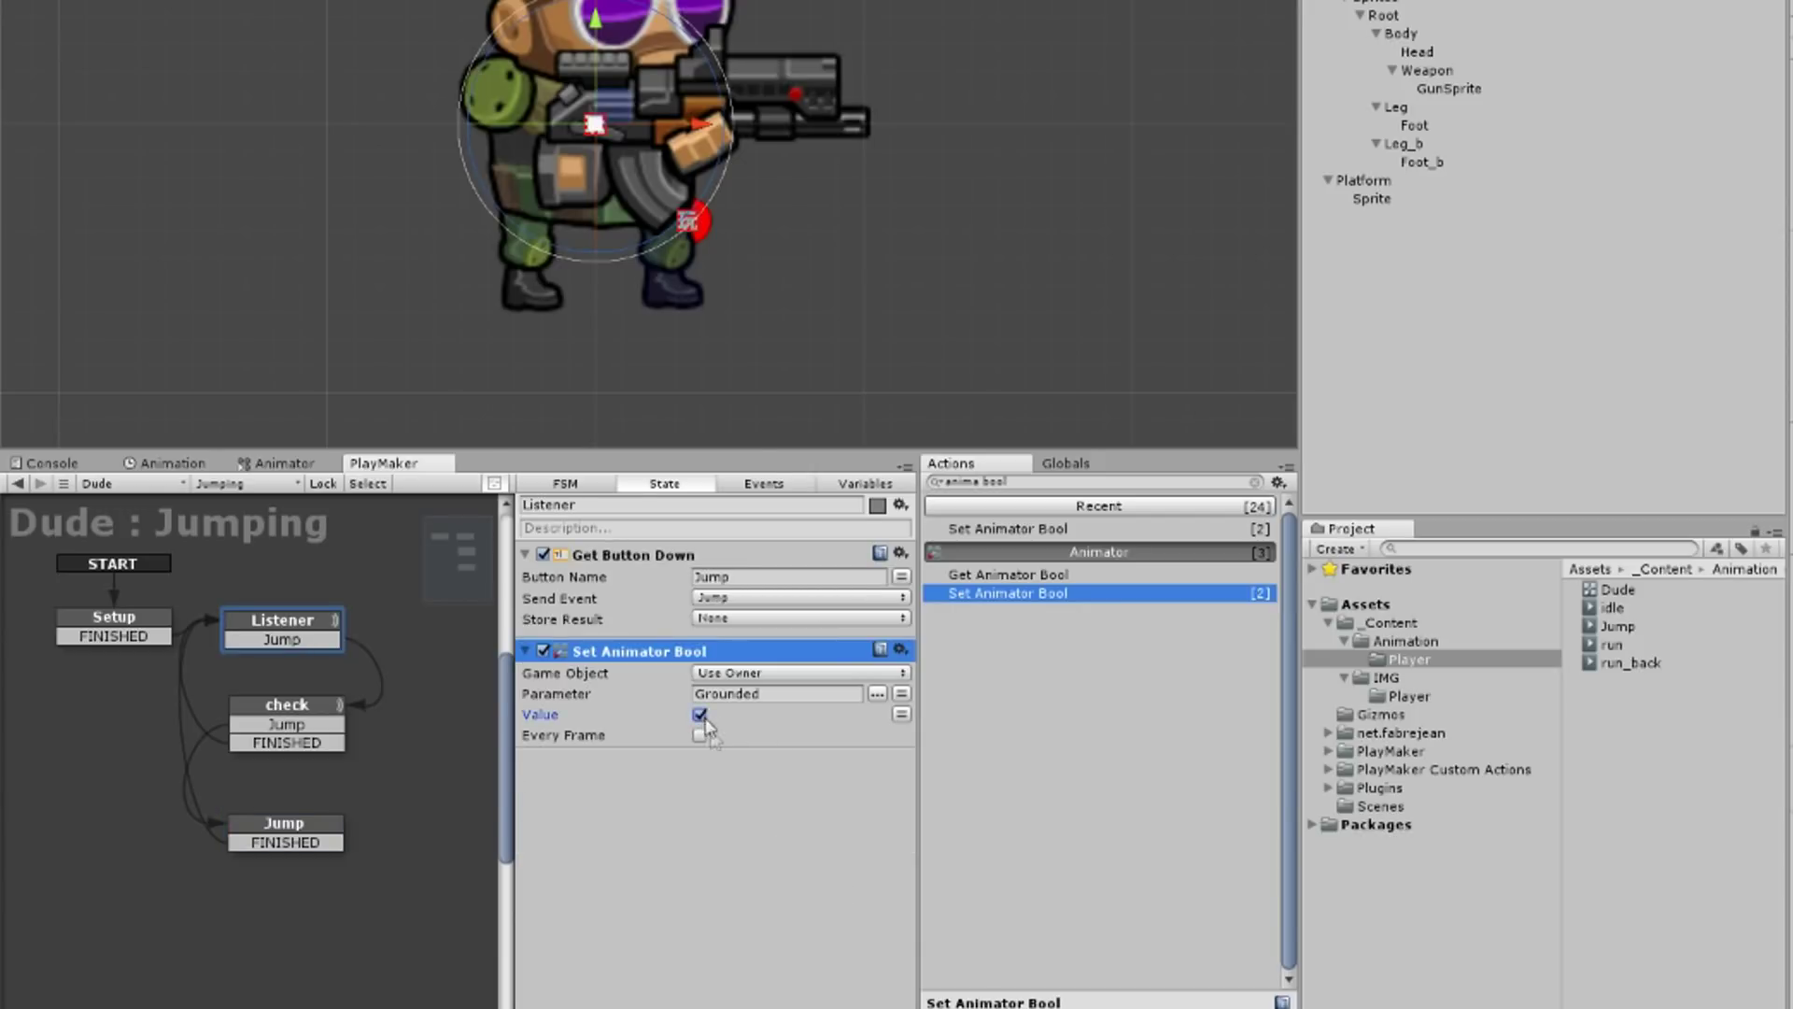
pyautogui.click(323, 828)
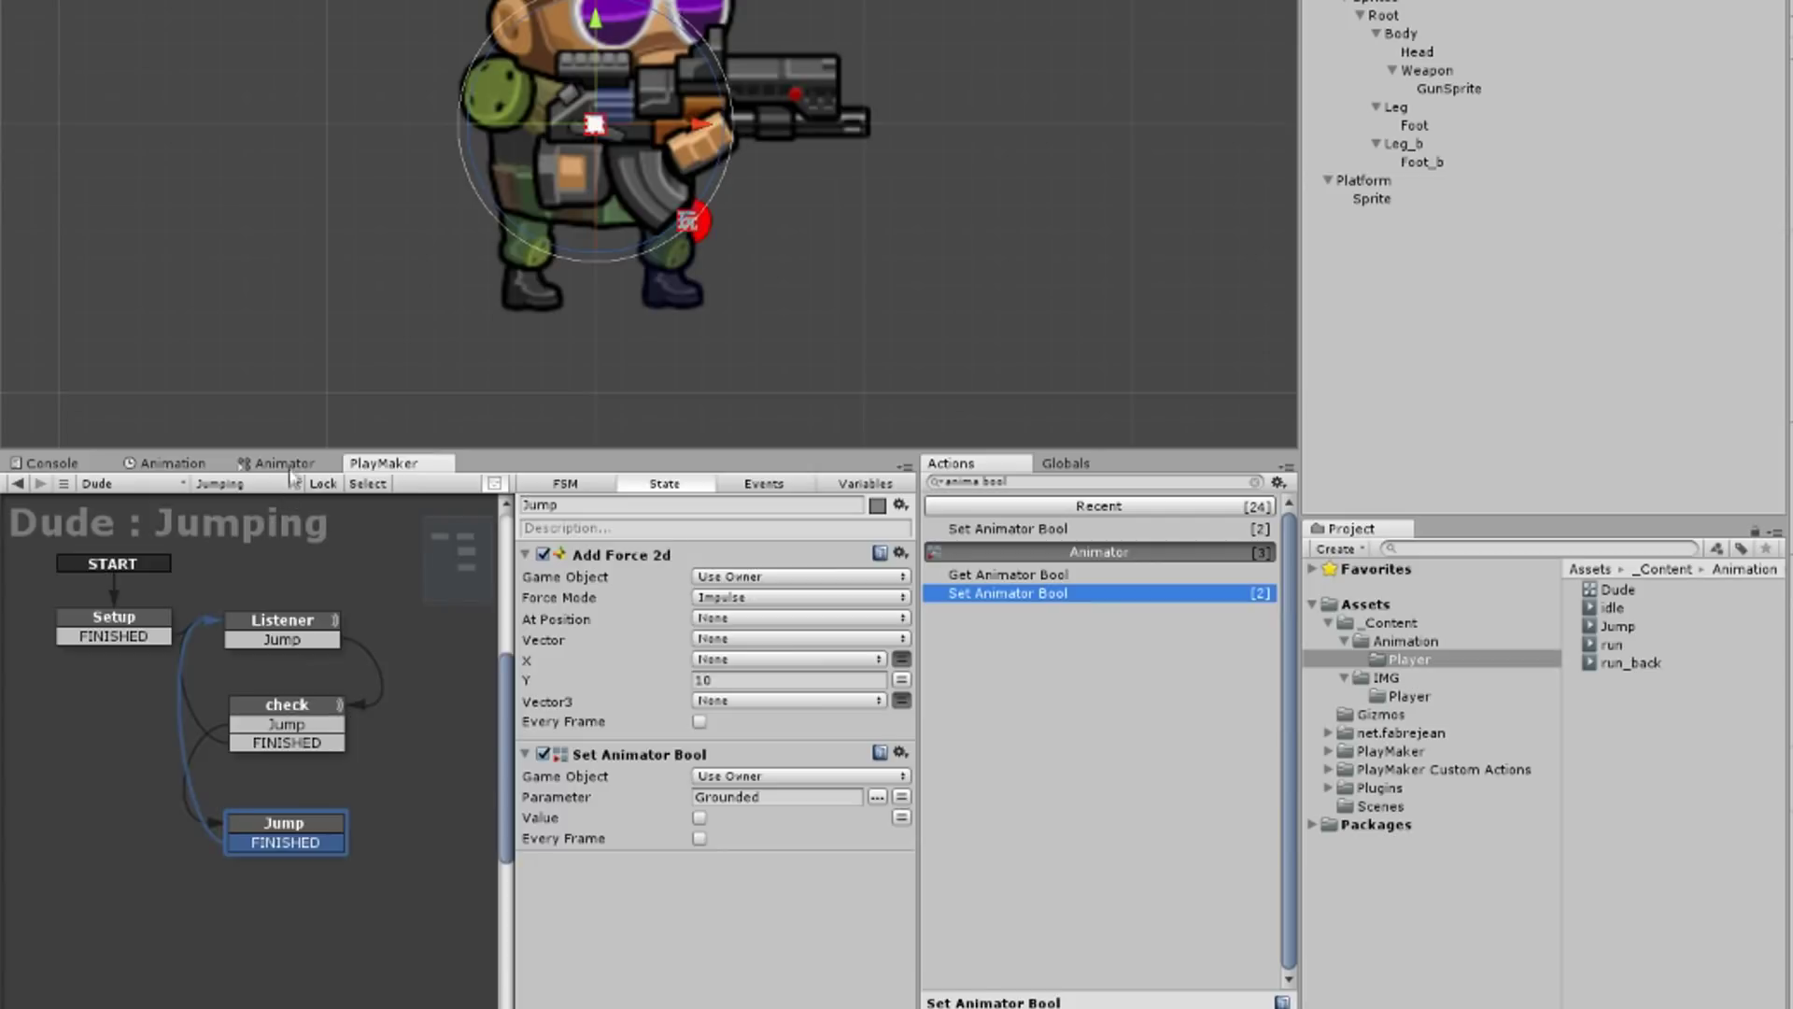
pyautogui.click(280, 463)
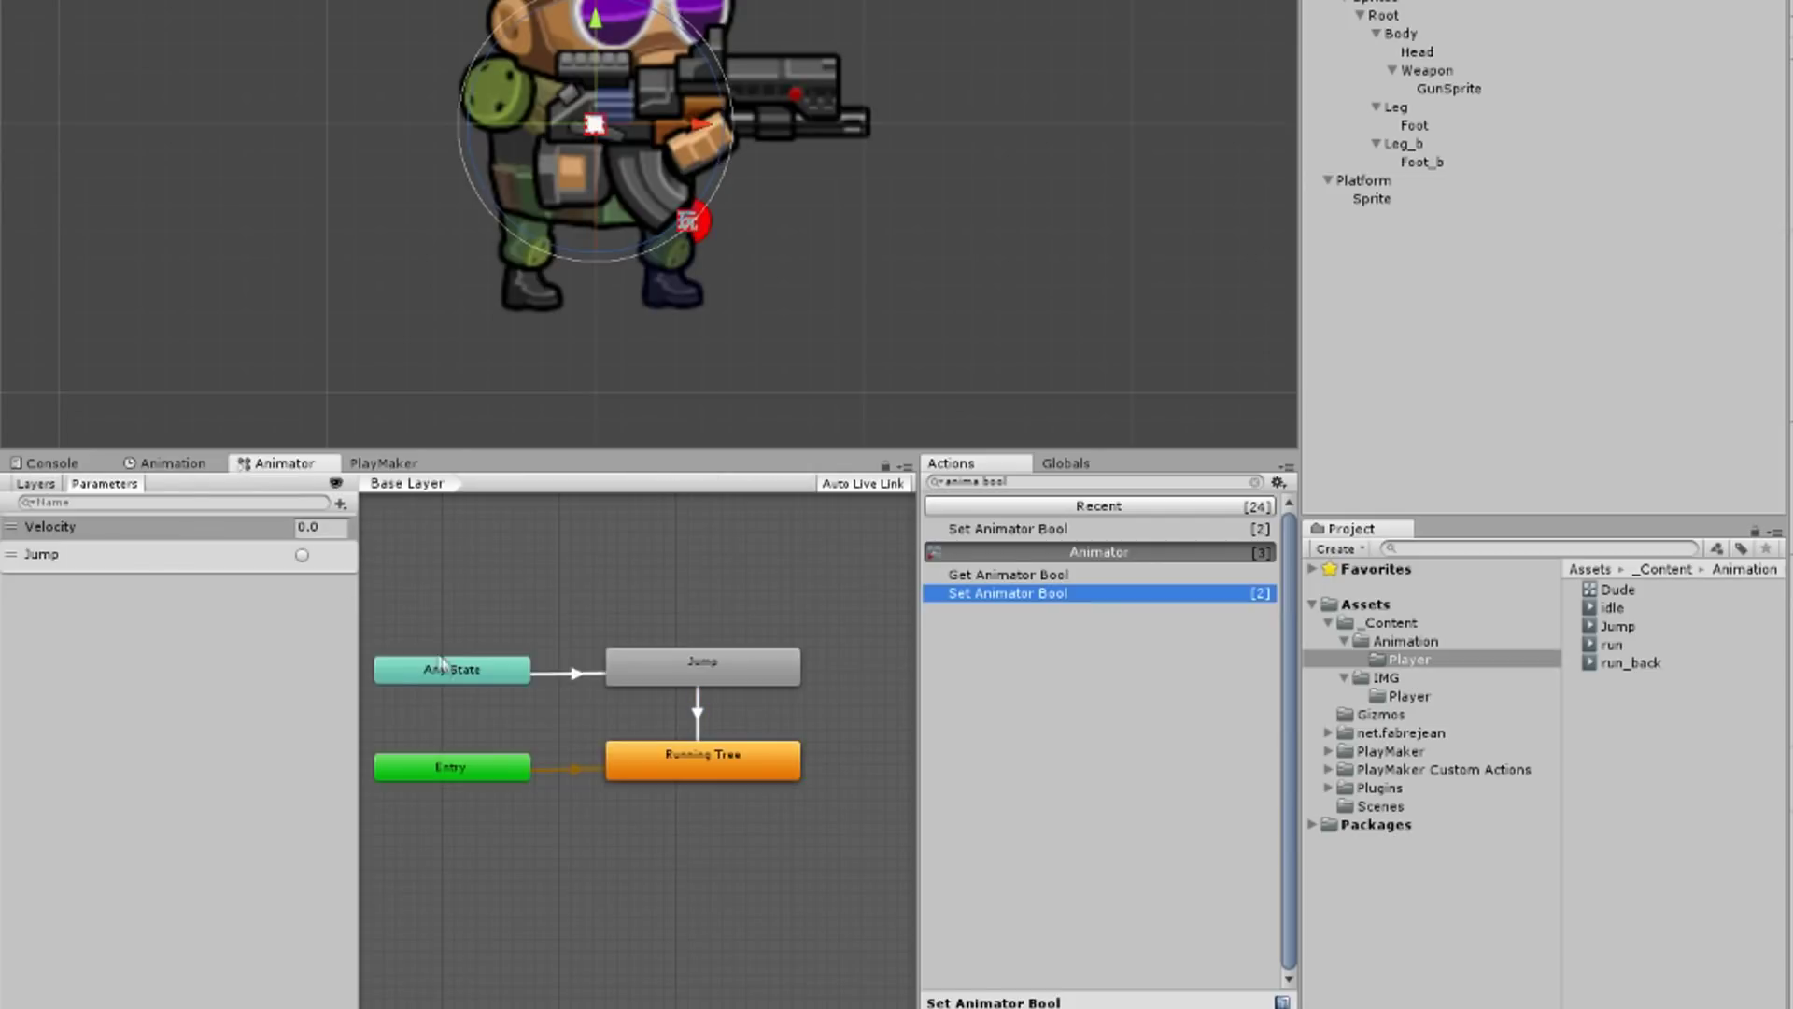
# Step: Add a Grounded bool animator parameter and delete the old Jump parameter
pyautogui.click(339, 505)
pyautogui.click(388, 582)
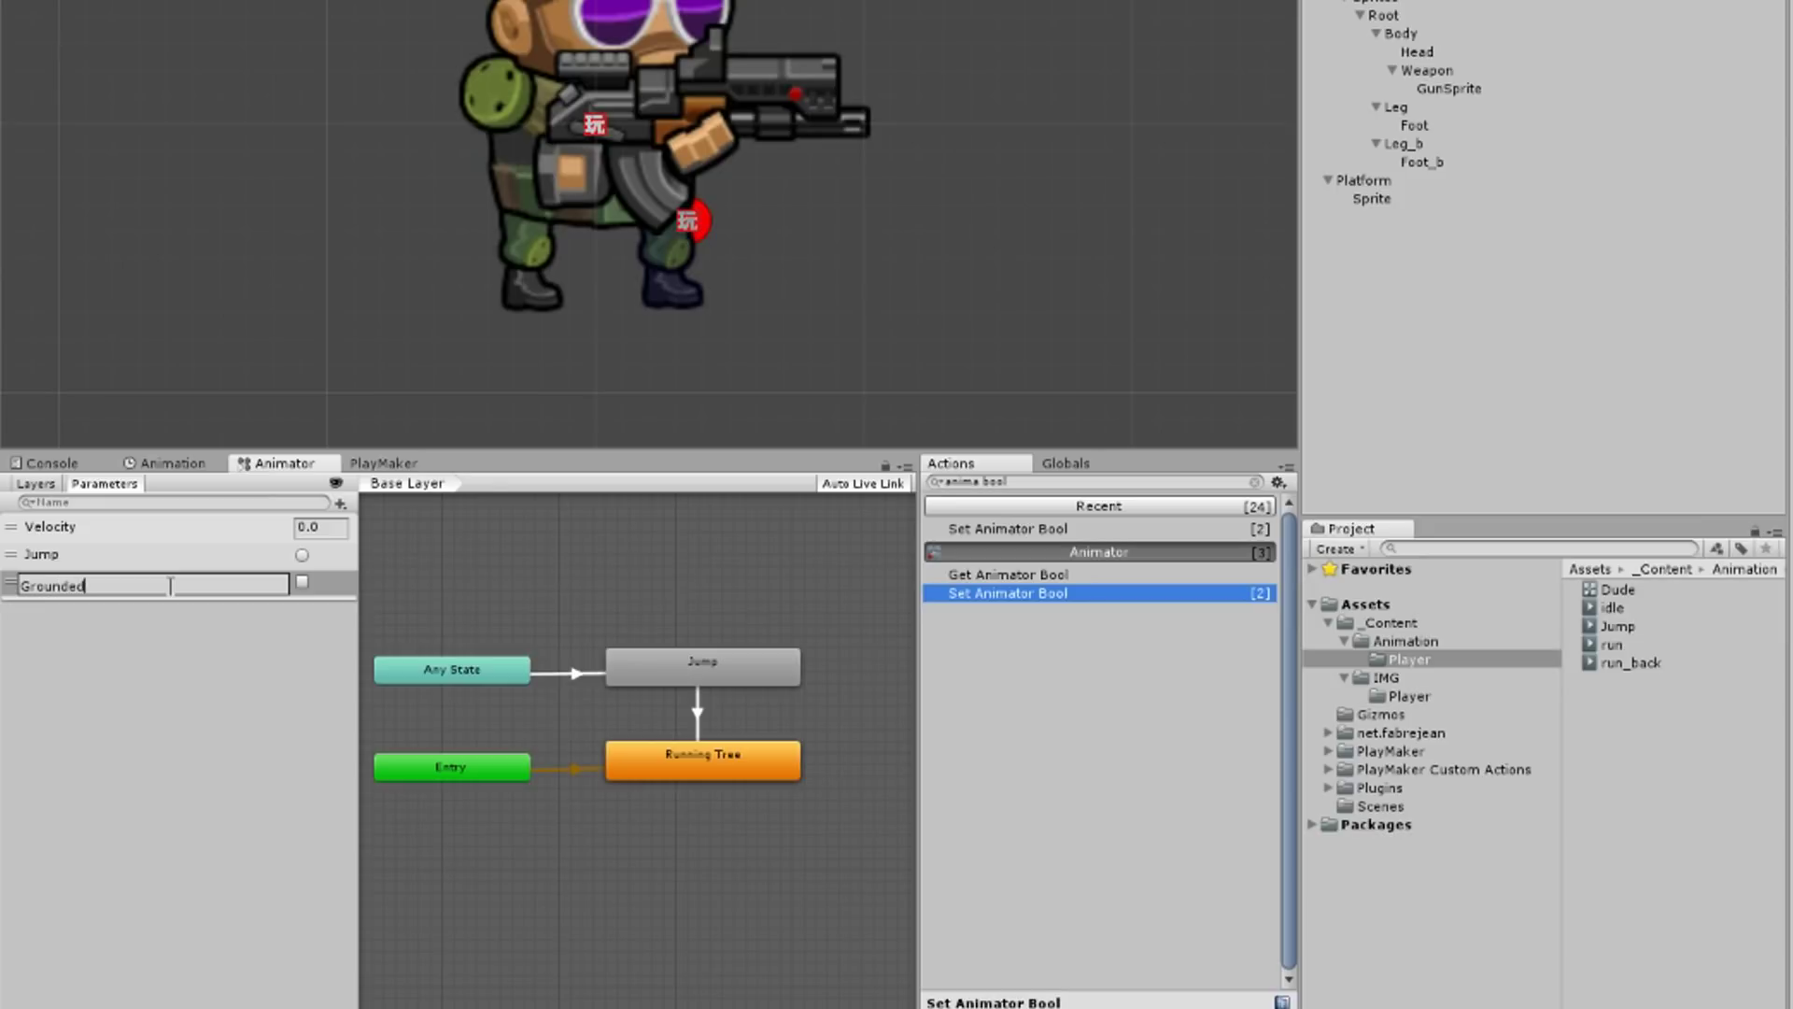
pyautogui.press('Return')
pyautogui.click(133, 553)
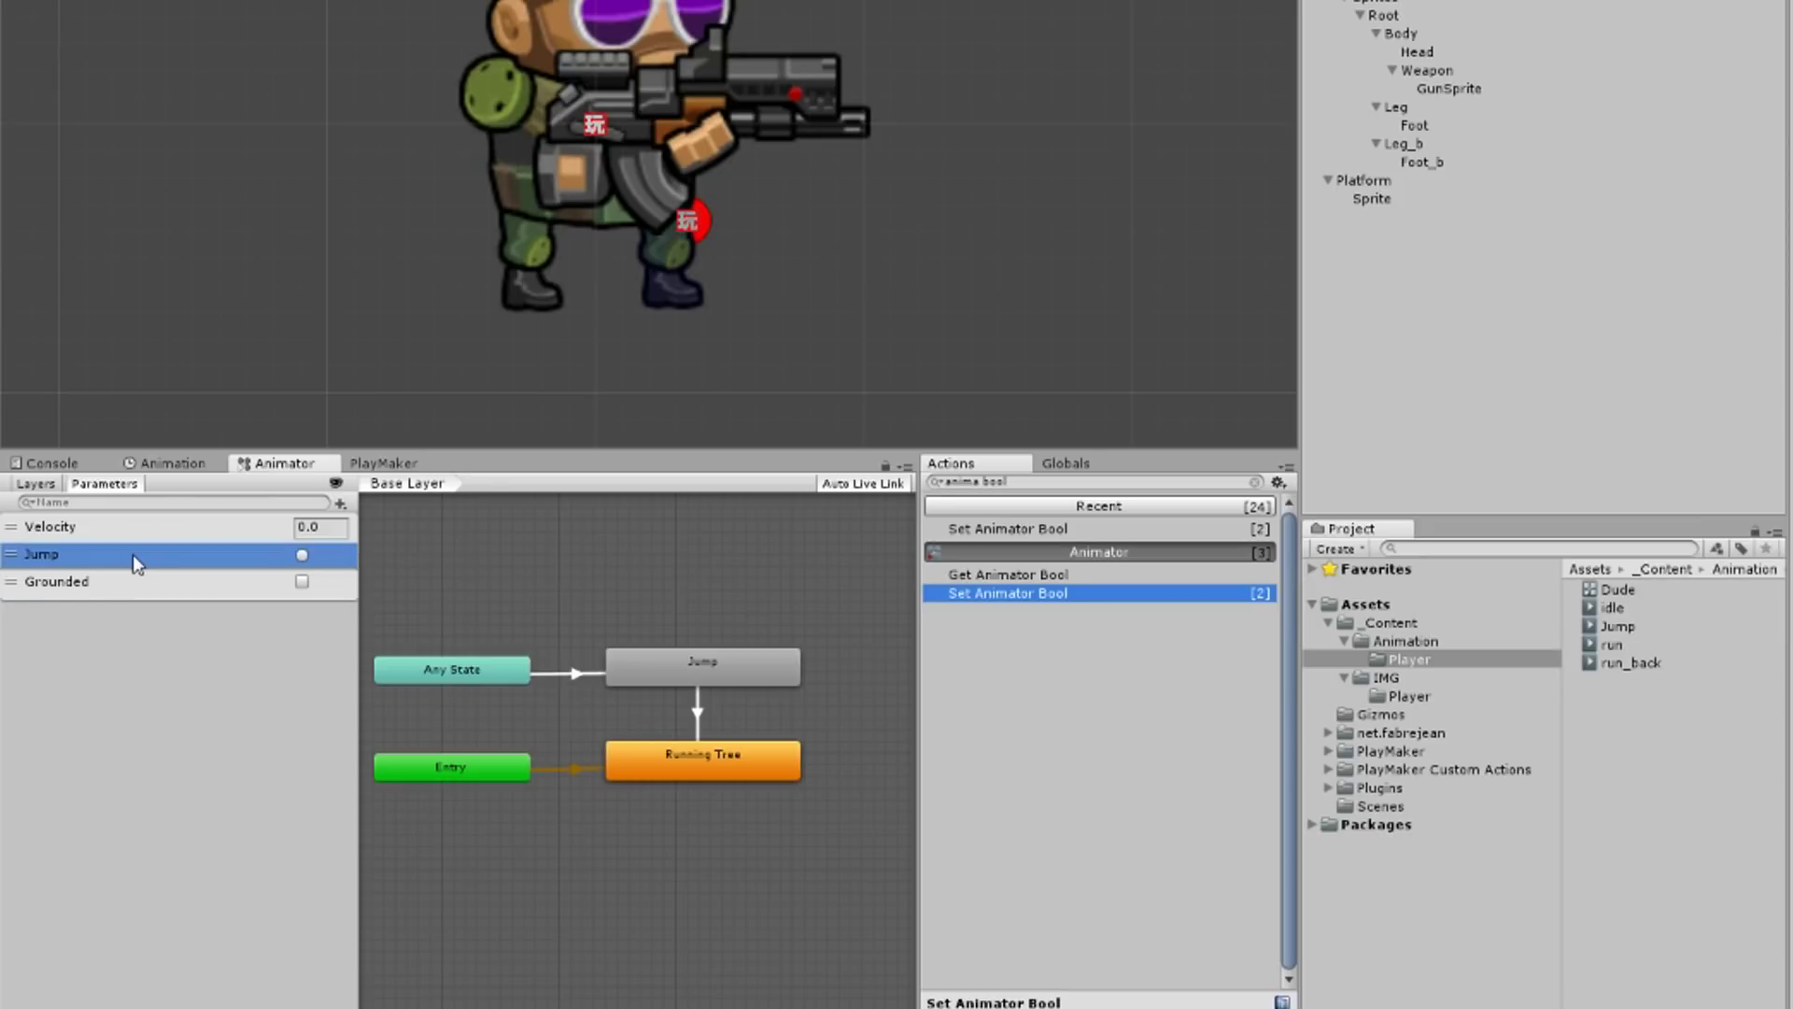
pyautogui.press('Delete')
pyautogui.click(1165, 490)
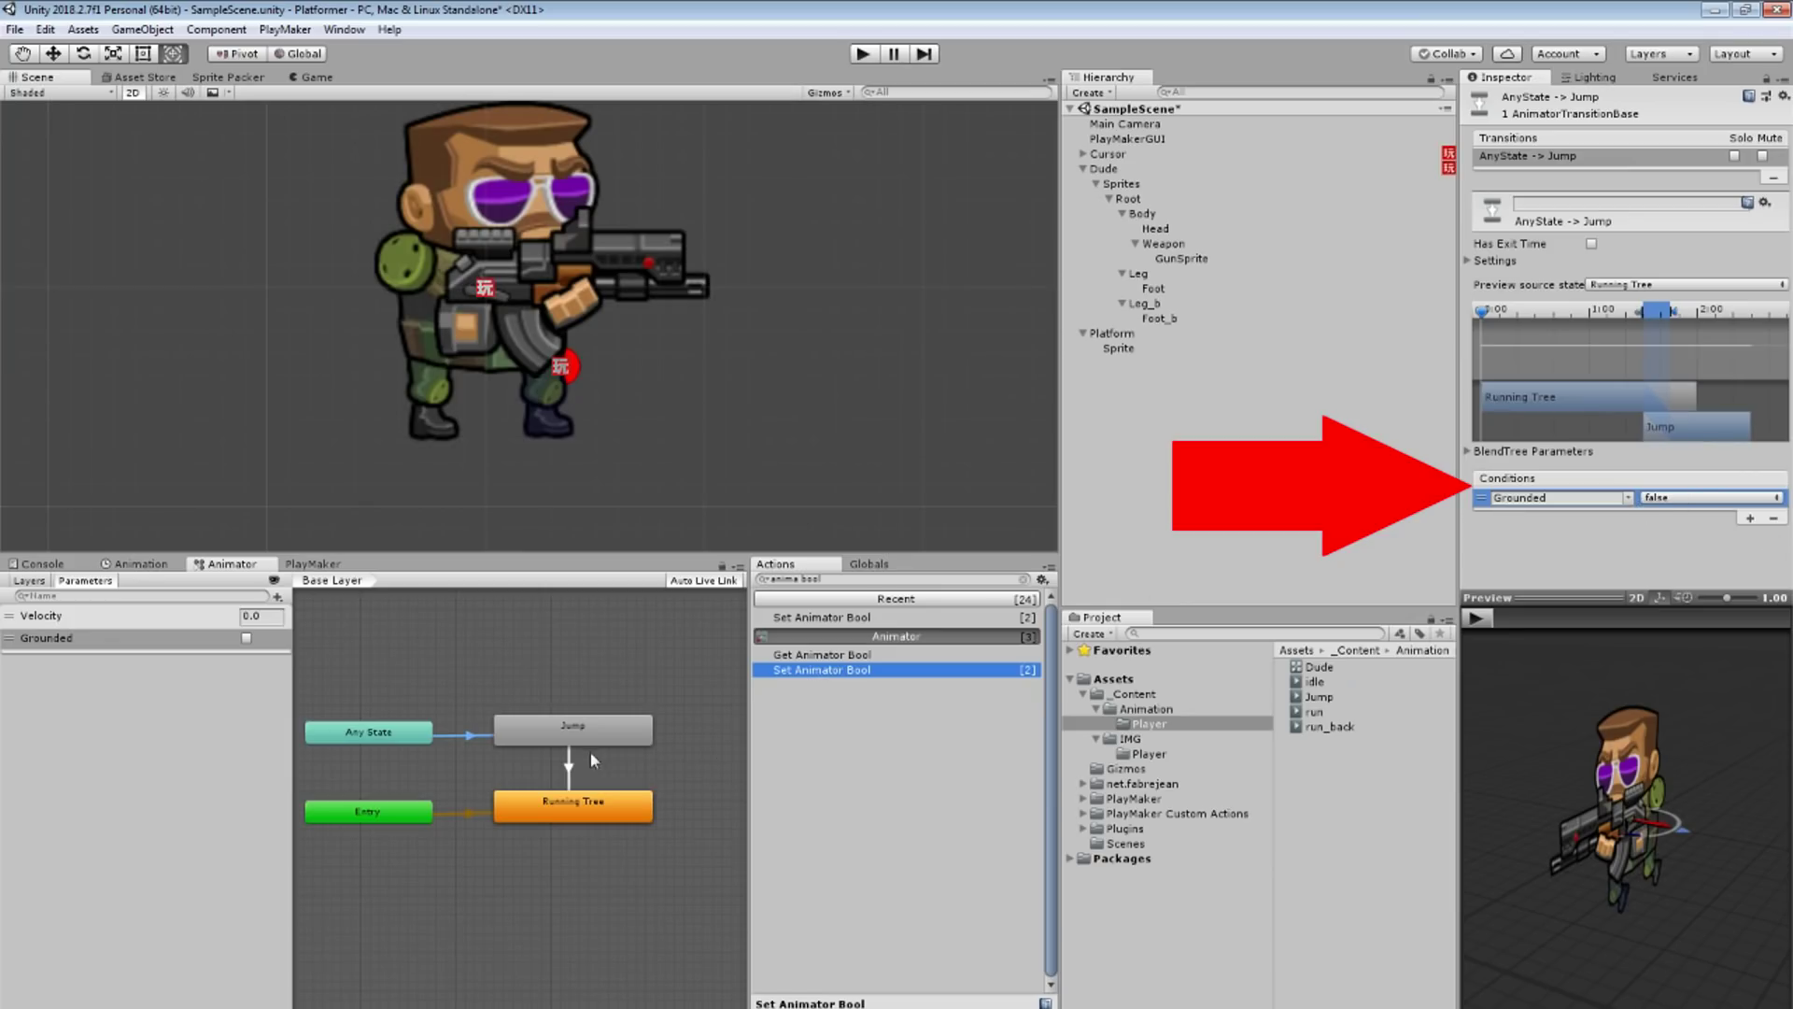
# Step: Give the Jump to Running Tree transition the condition Grounded = true
pyautogui.click(570, 758)
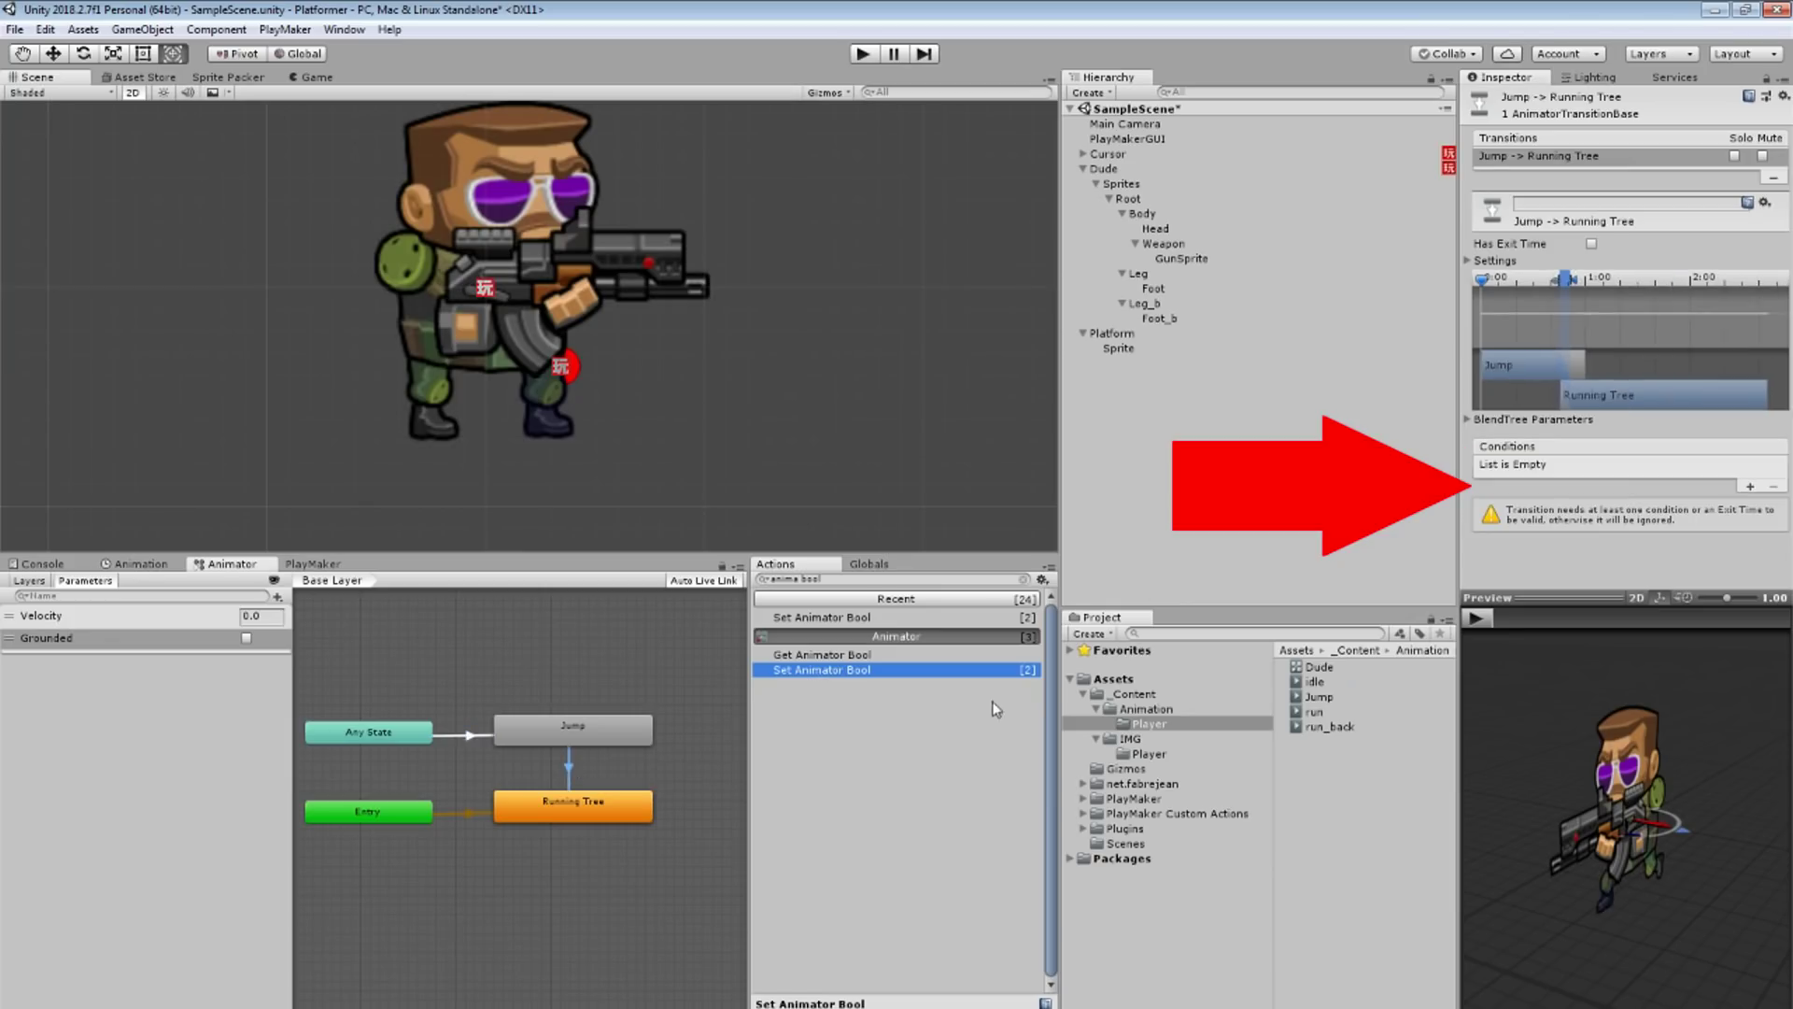
pyautogui.click(1751, 486)
pyautogui.click(1637, 466)
pyautogui.click(1682, 504)
pyautogui.click(1681, 466)
pyautogui.click(1688, 495)
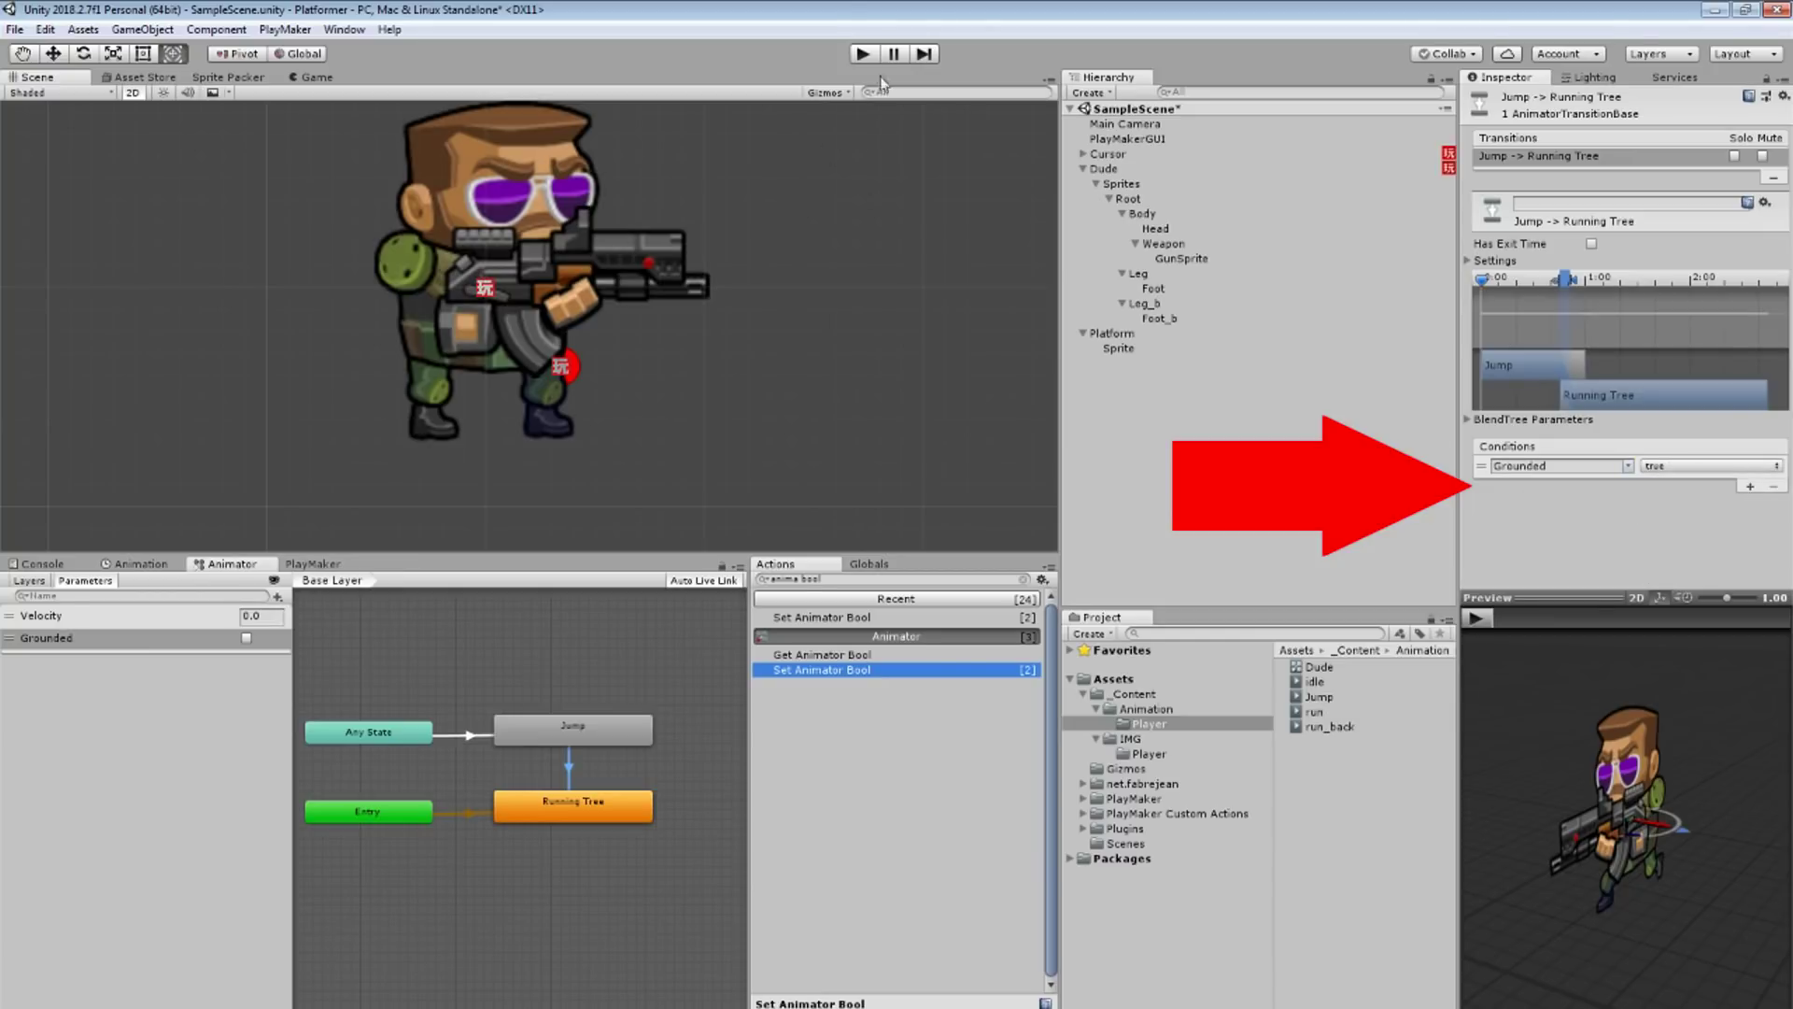
pyautogui.click(863, 54)
# Step: Test a jump, then create a Reset state following Jump's FINISHED event
pyautogui.press('space')
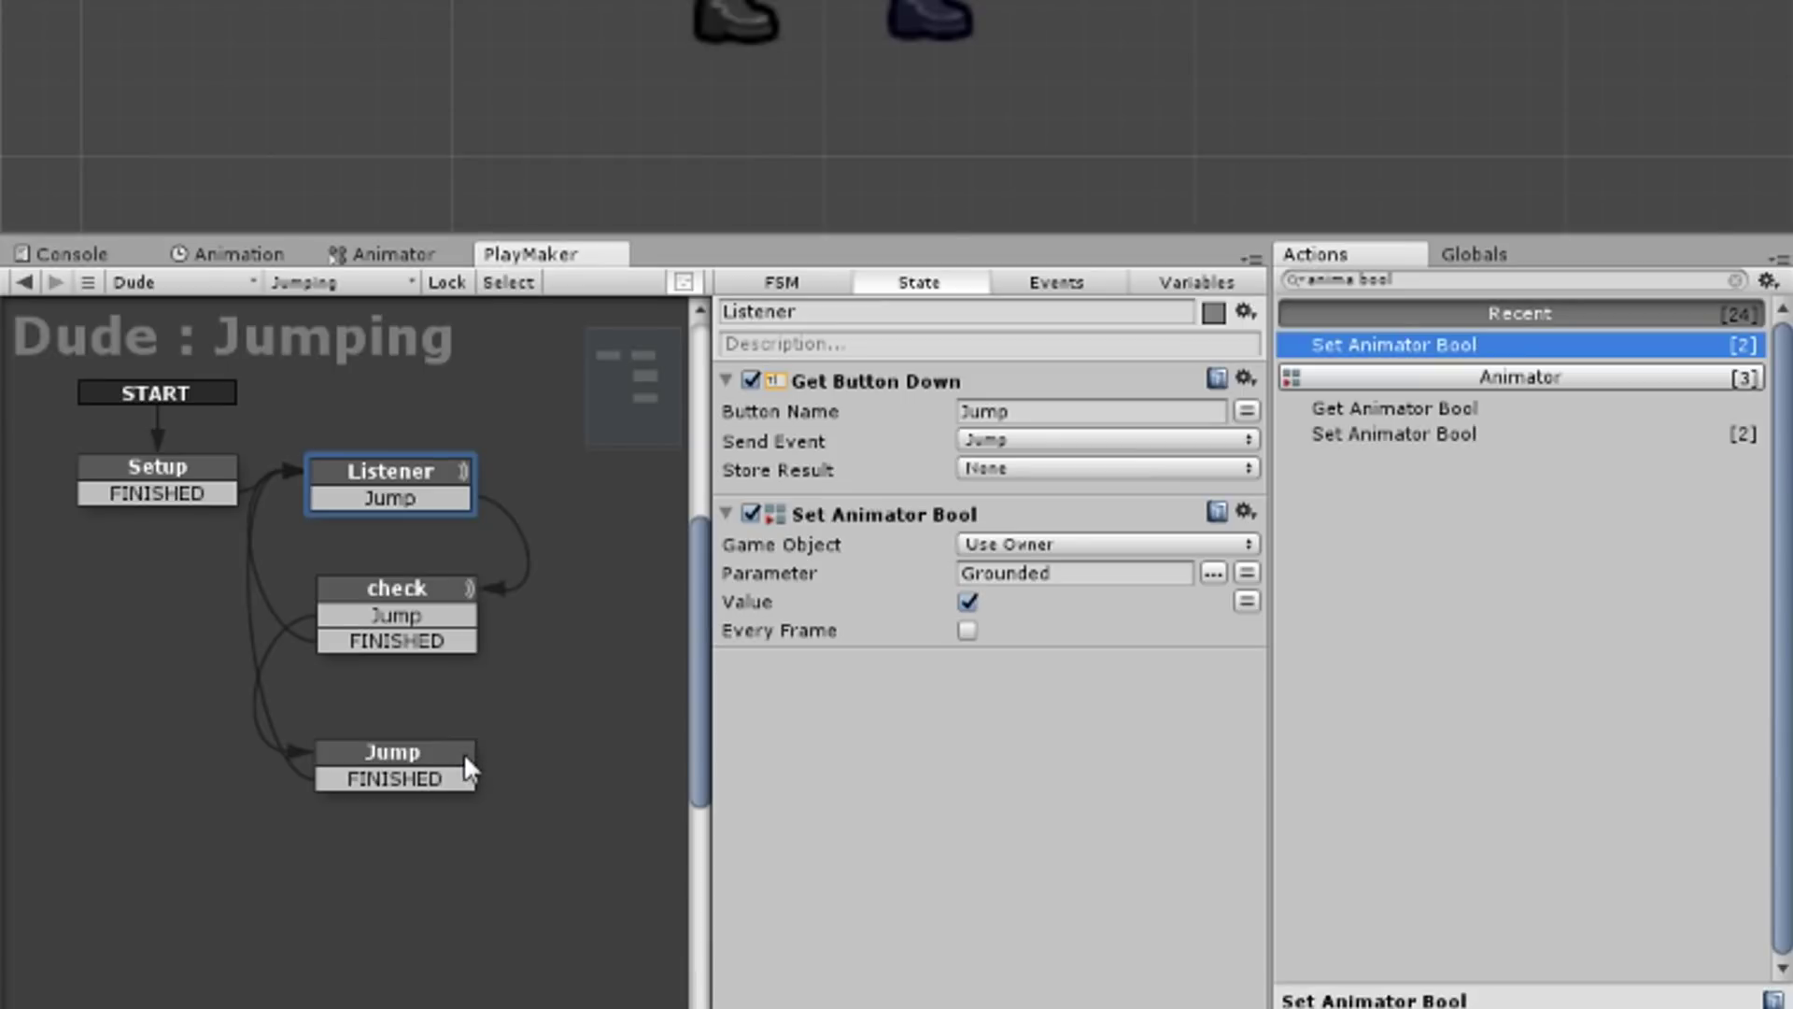
pyautogui.click(464, 756)
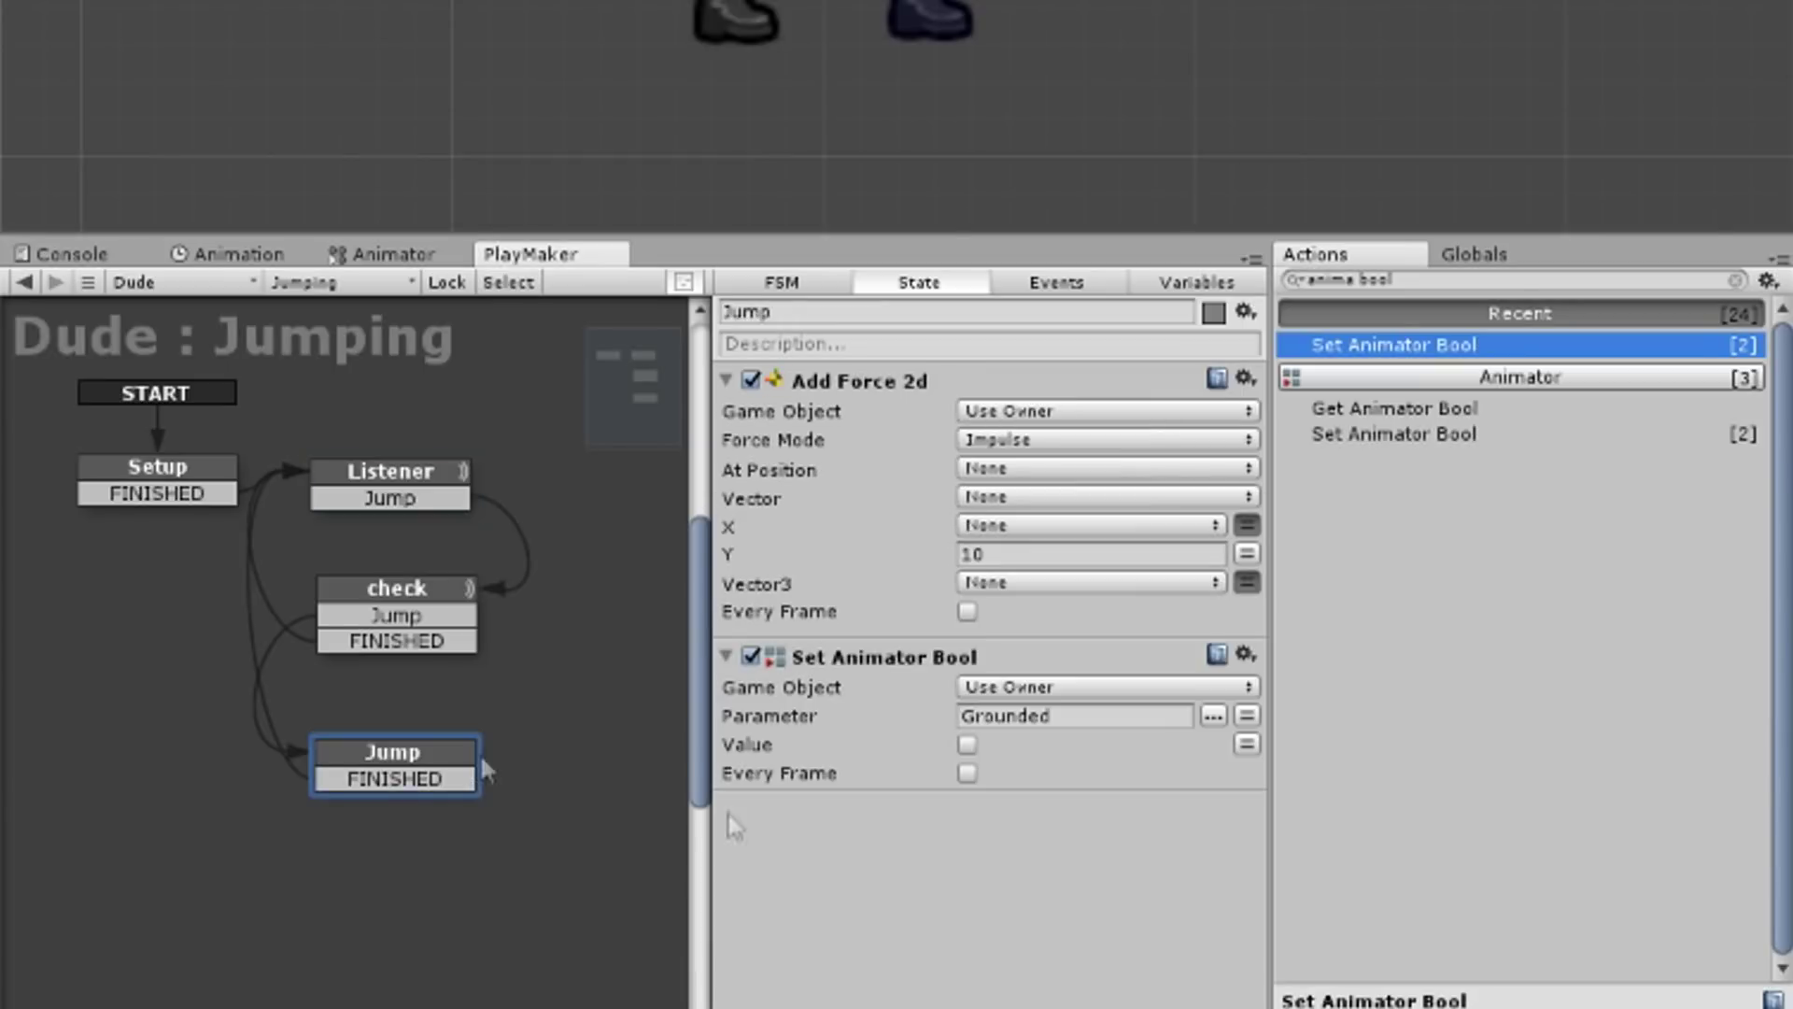
pyautogui.click(467, 616)
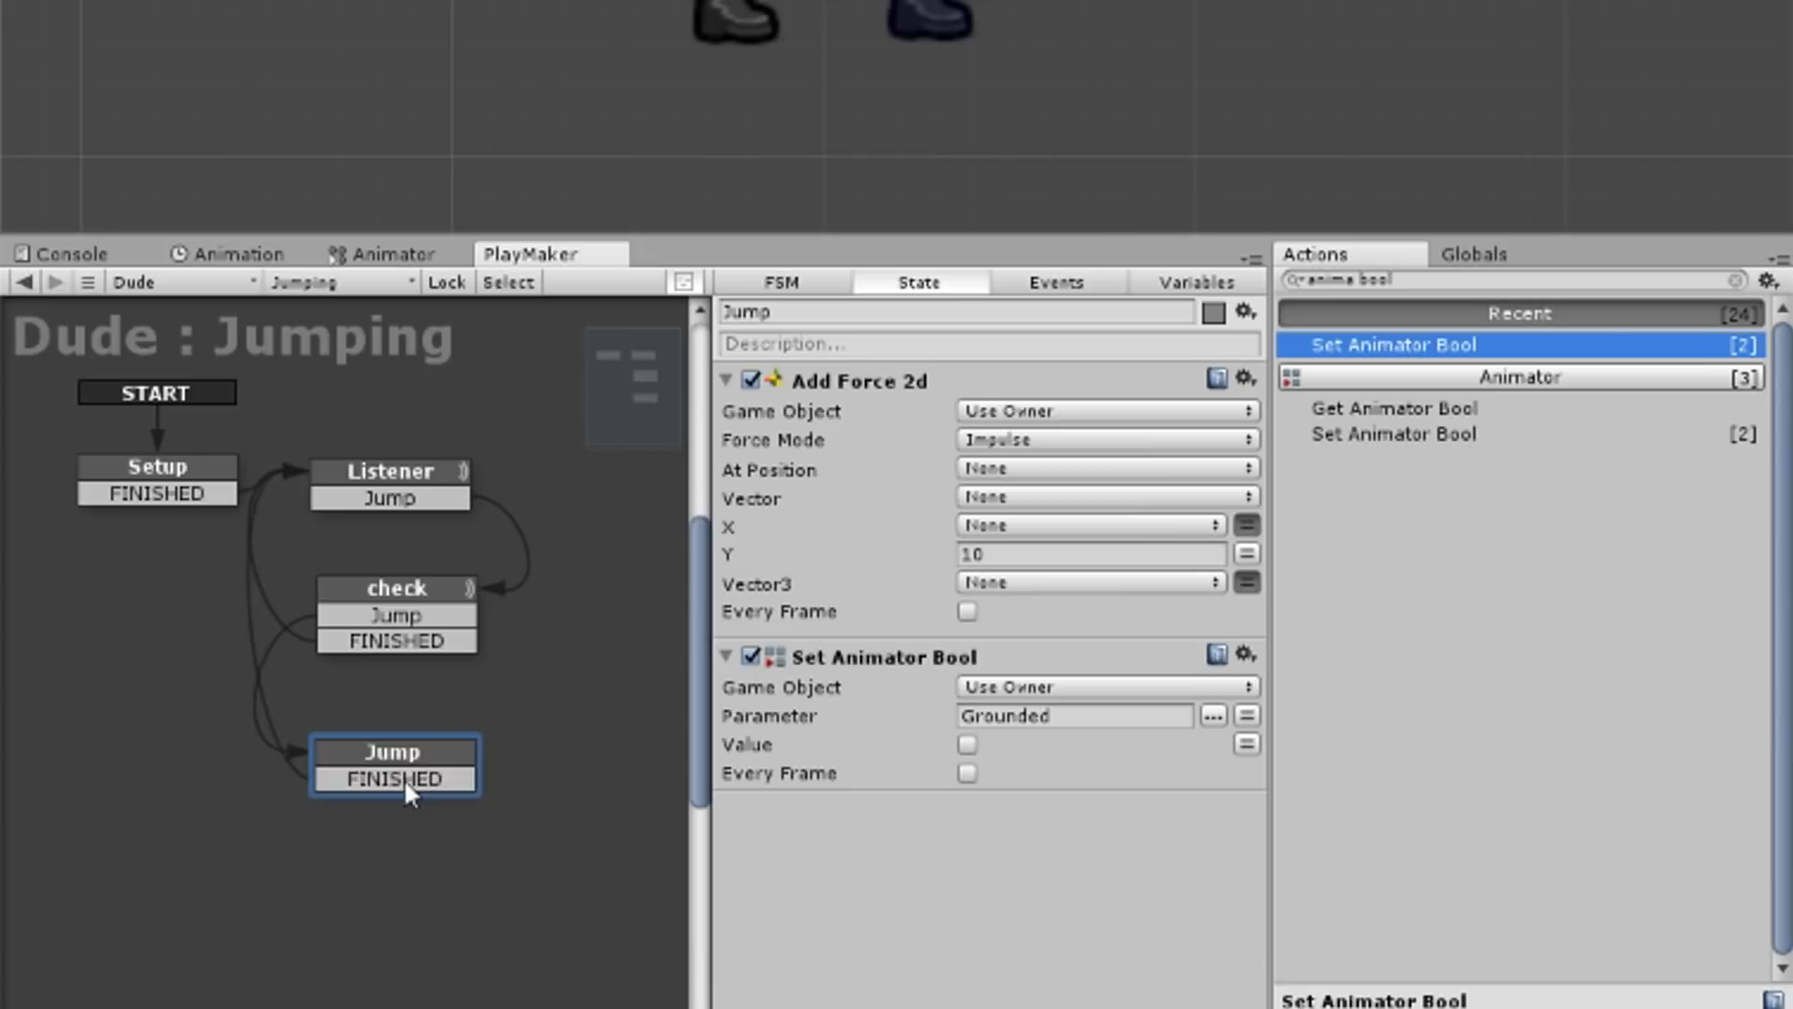
pyautogui.moveTo(403, 777)
pyautogui.mouseDown()
pyautogui.moveTo(183, 637)
pyautogui.moveTo(120, 629)
pyautogui.mouseUp()
pyautogui.click(902, 312)
pyautogui.write('Reset')
pyautogui.press('Return')
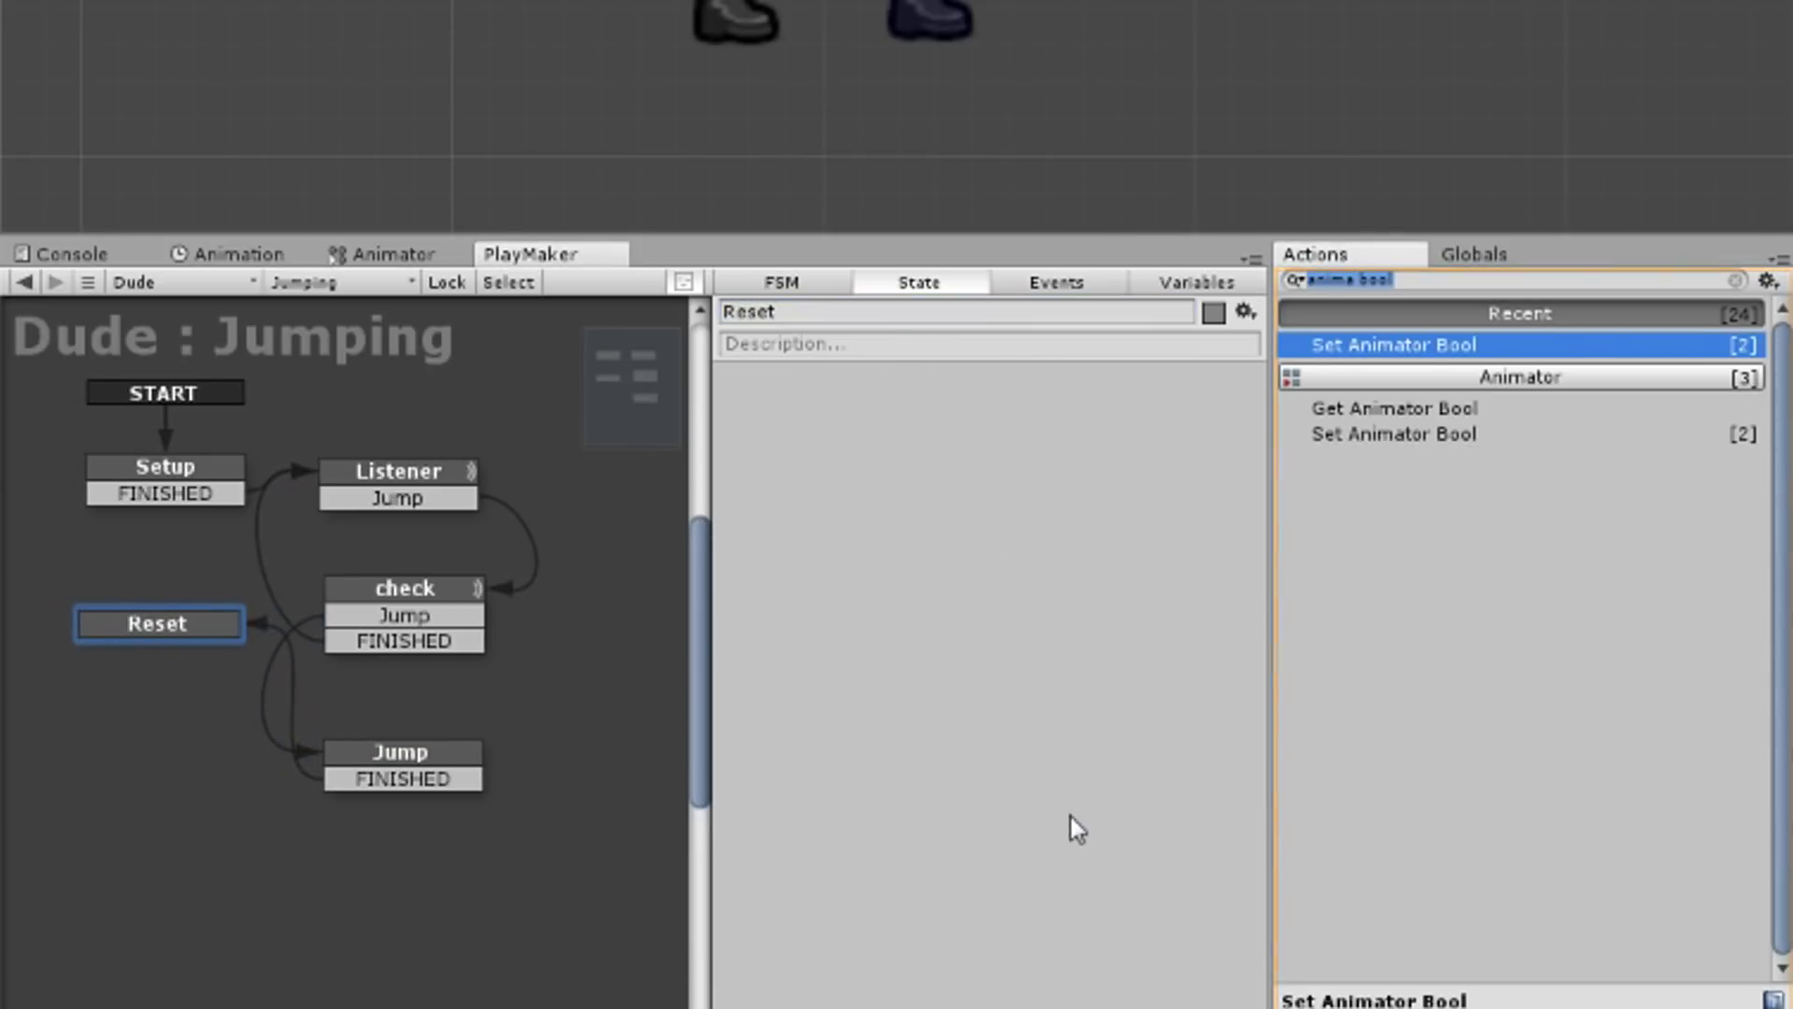
# Step: Paste the ground Ray Cast 2d into Reset with a new Grounded hit event
pyautogui.hotkey('ctrl', 'v')
pyautogui.scroll(-2, 1112, 674)
pyautogui.scroll(-2, 1111, 675)
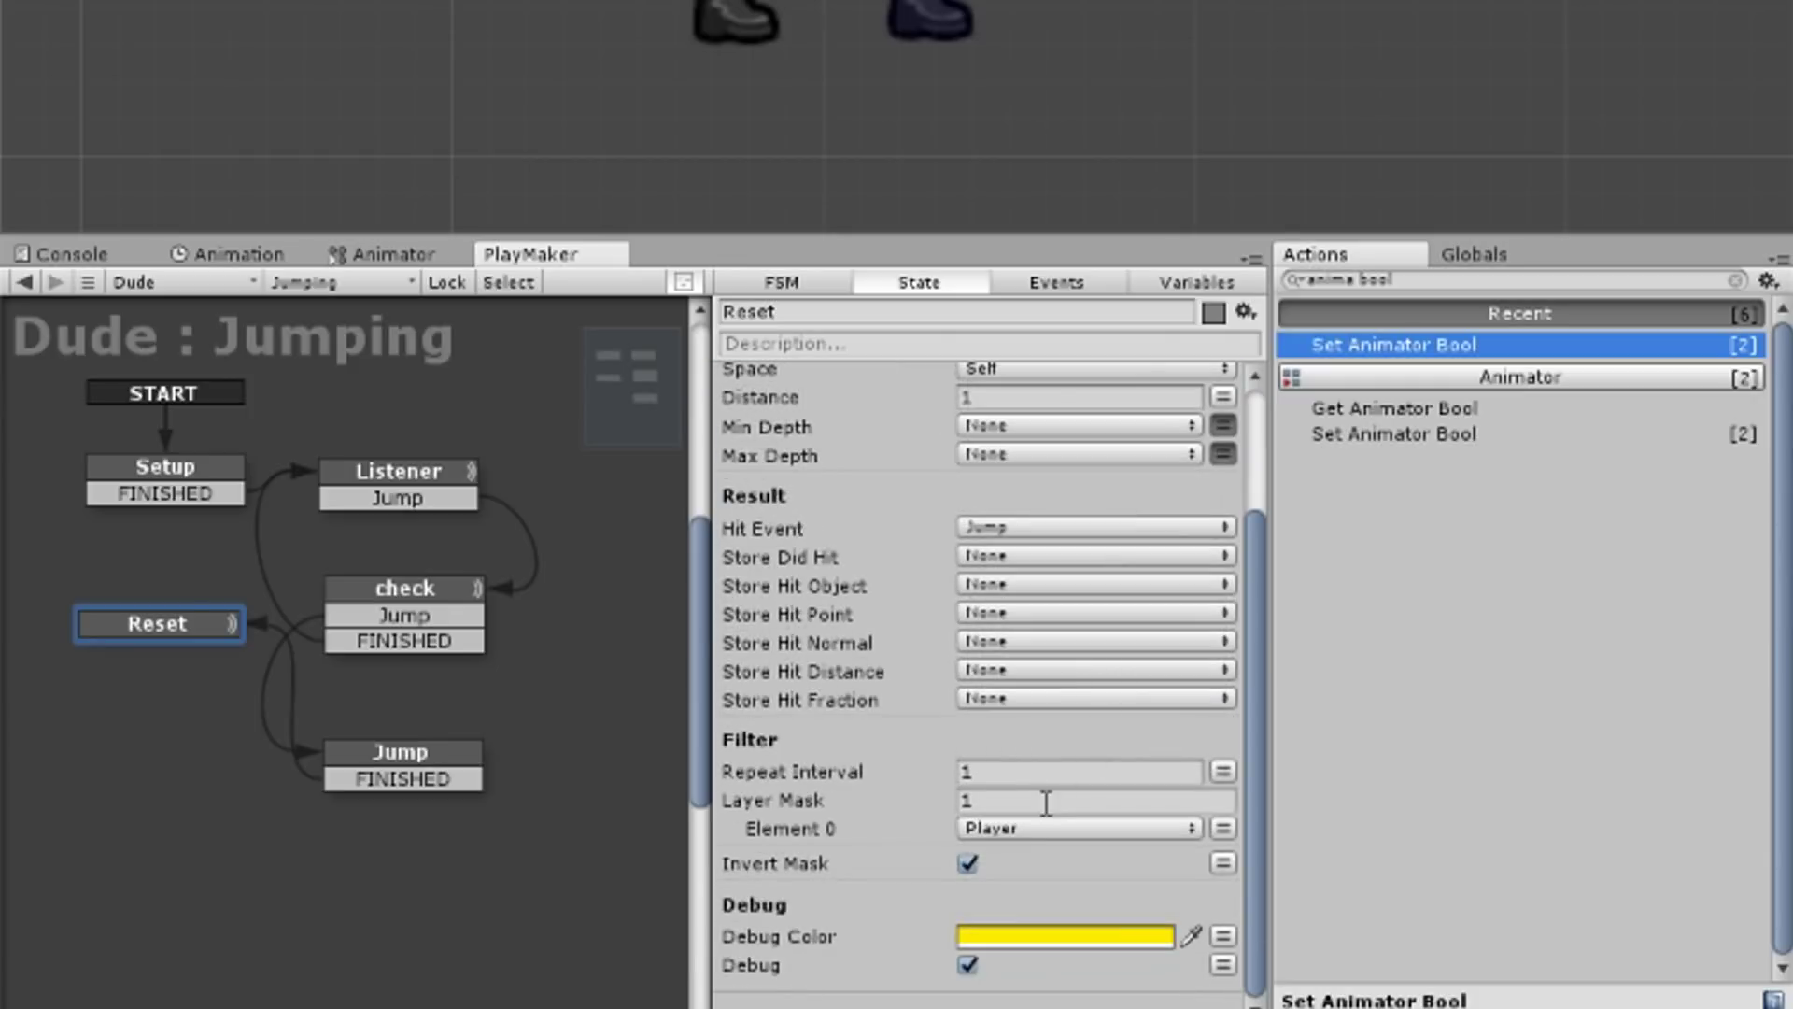
pyautogui.scroll(2, 1125, 991)
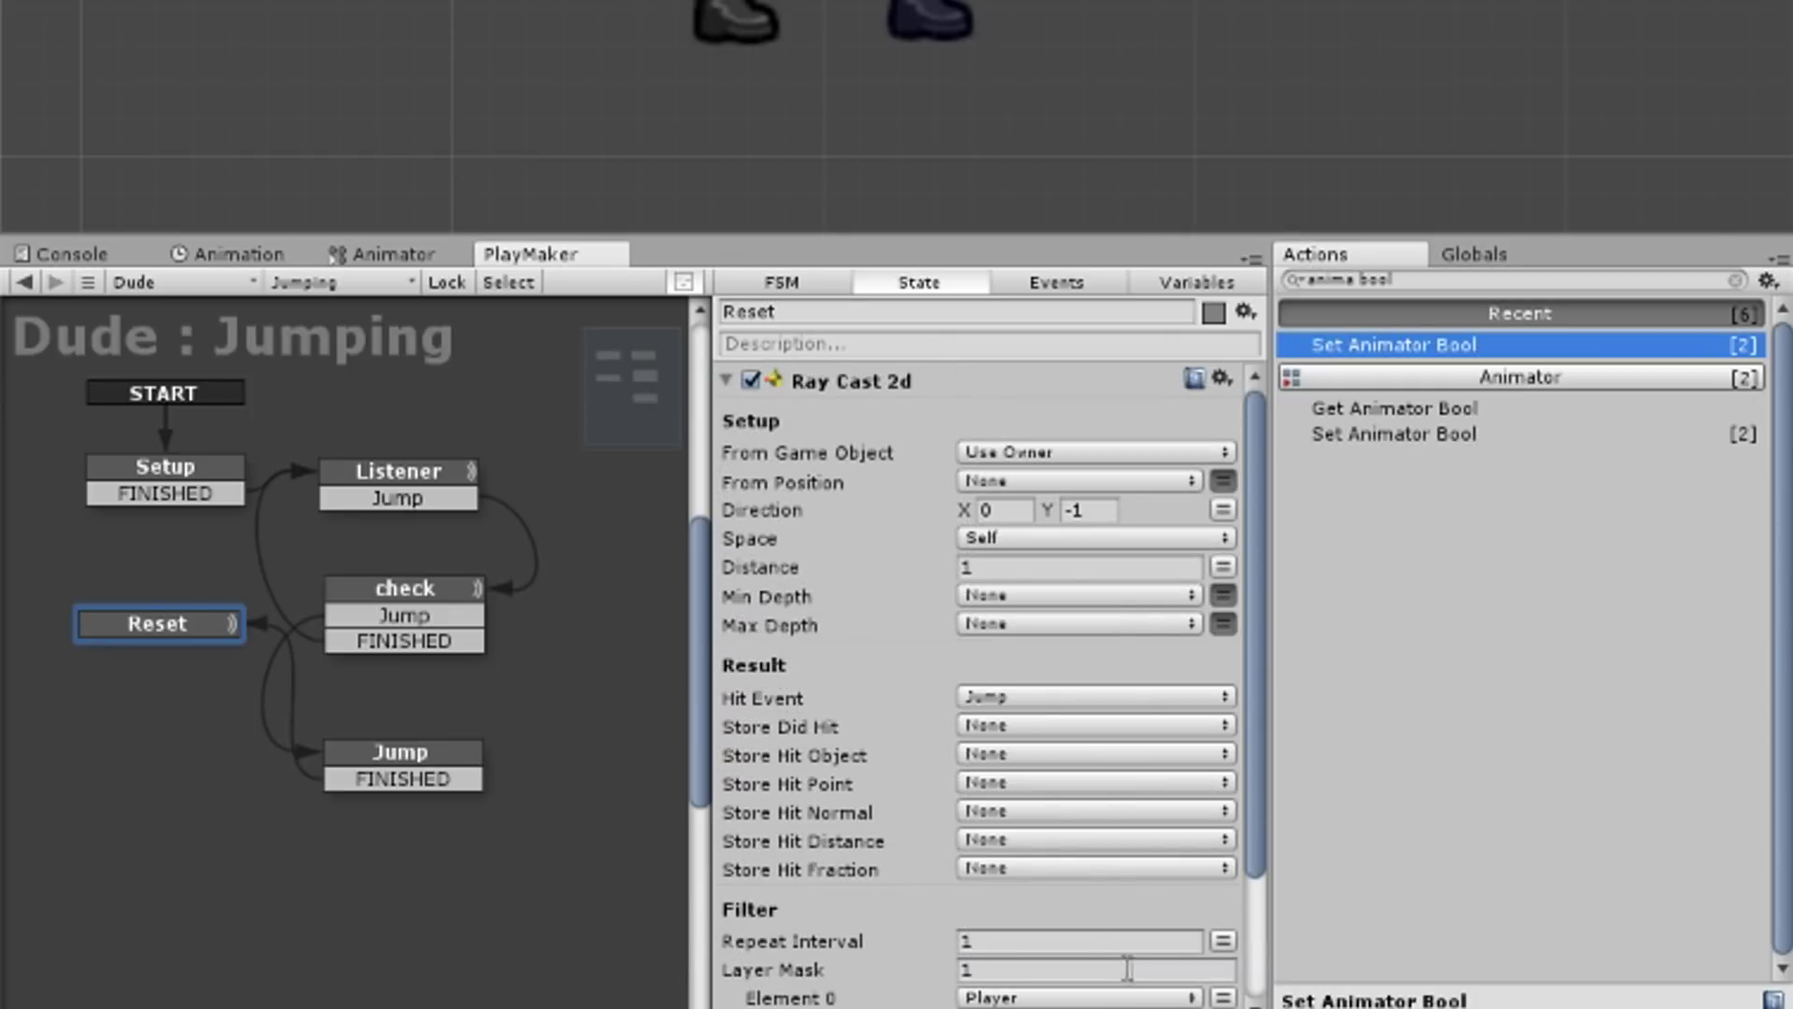
pyautogui.click(1001, 701)
pyautogui.click(1074, 971)
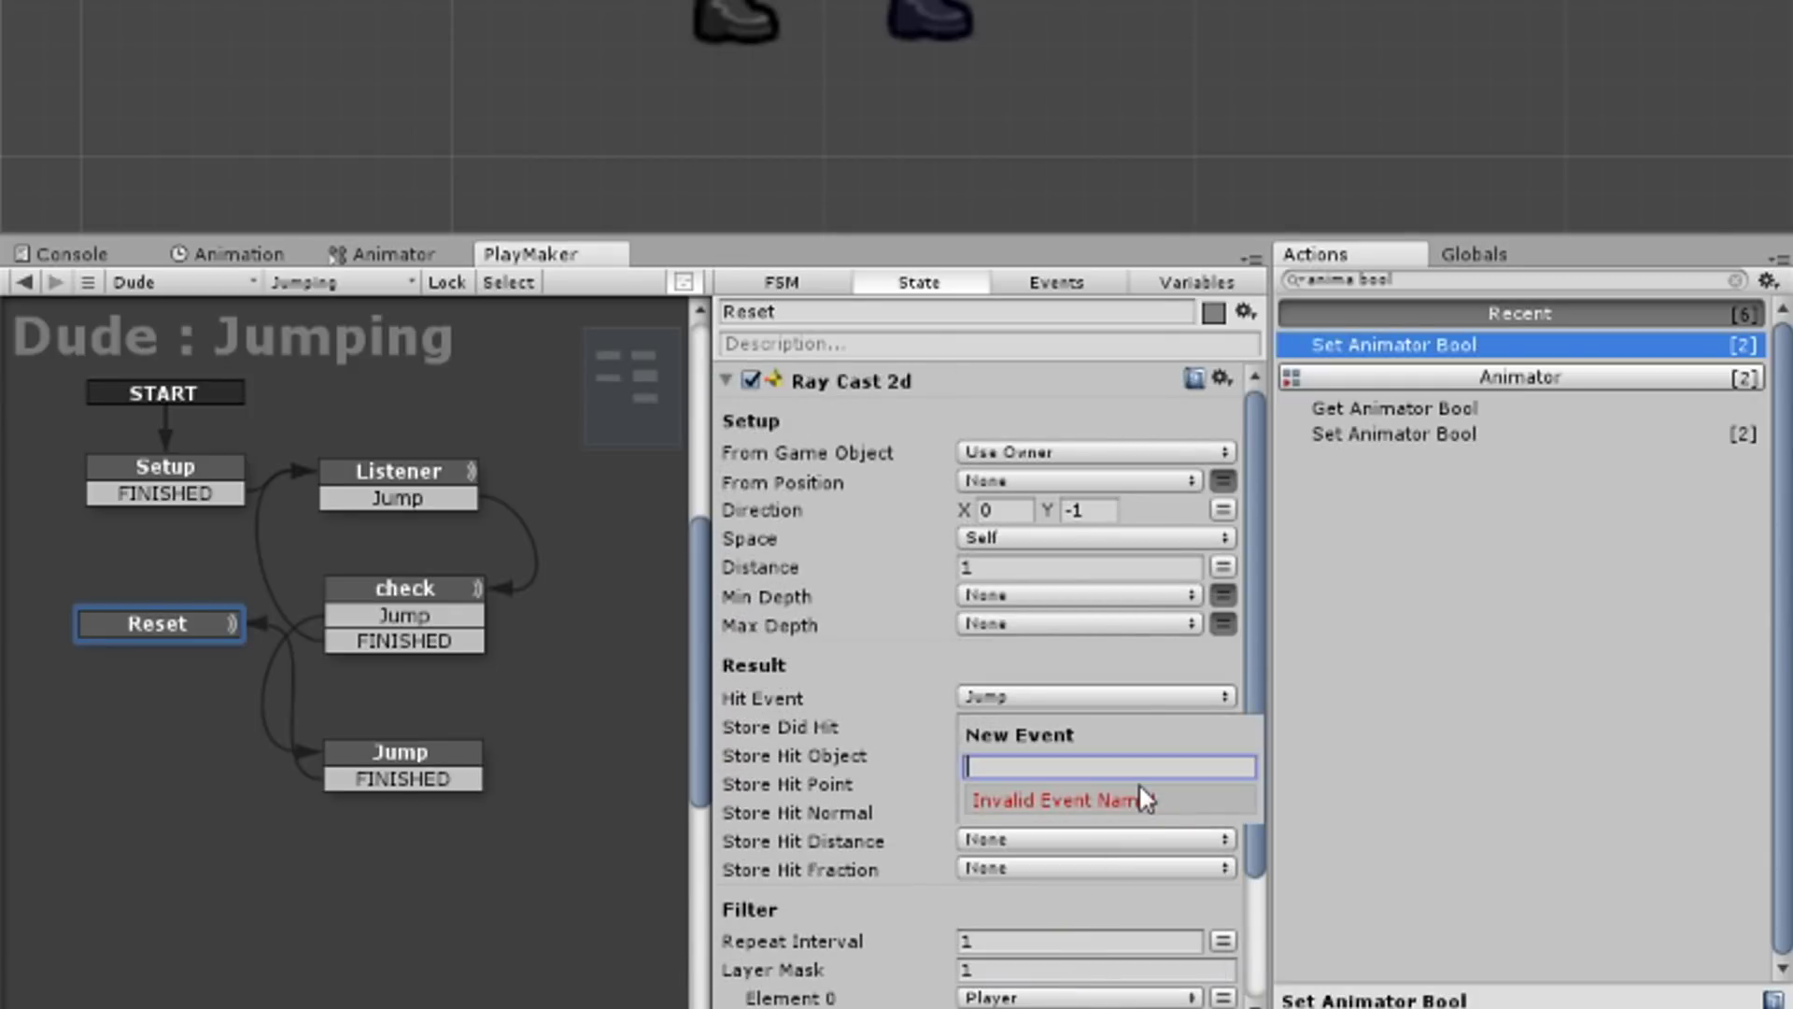
pyautogui.write('Groune')
pyautogui.press('BackSpace')
pyautogui.write('ded')
pyautogui.click(1145, 799)
pyautogui.scroll(-4, 1147, 799)
# Step: Add a Grounded transition to the Reset state and move it up slightly
pyautogui.rightClick(150, 620)
pyautogui.moveTo(260, 641)
pyautogui.click(633, 681)
pyautogui.moveTo(203, 627); pyautogui.dragTo(204, 599)
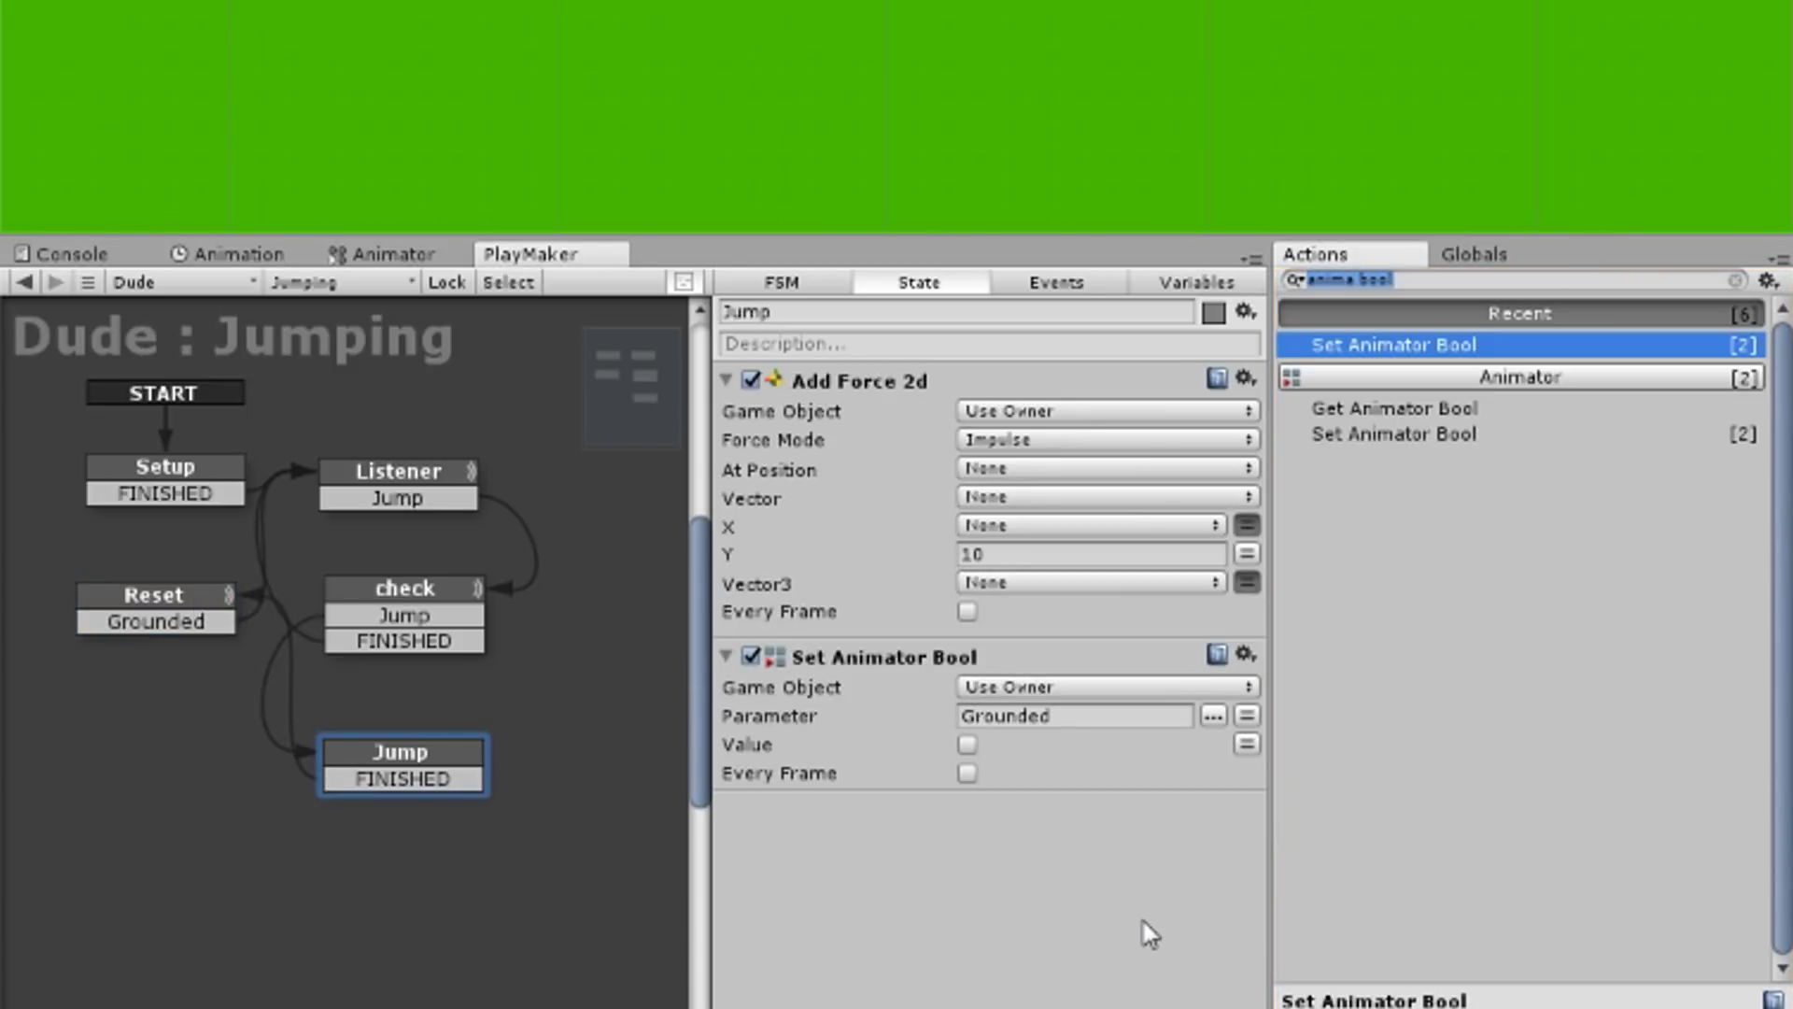
# Step: Add a 0.2-second Wait to the Jump state that ends with FINISHED
pyautogui.press('BackSpace')
pyautogui.write('wait')
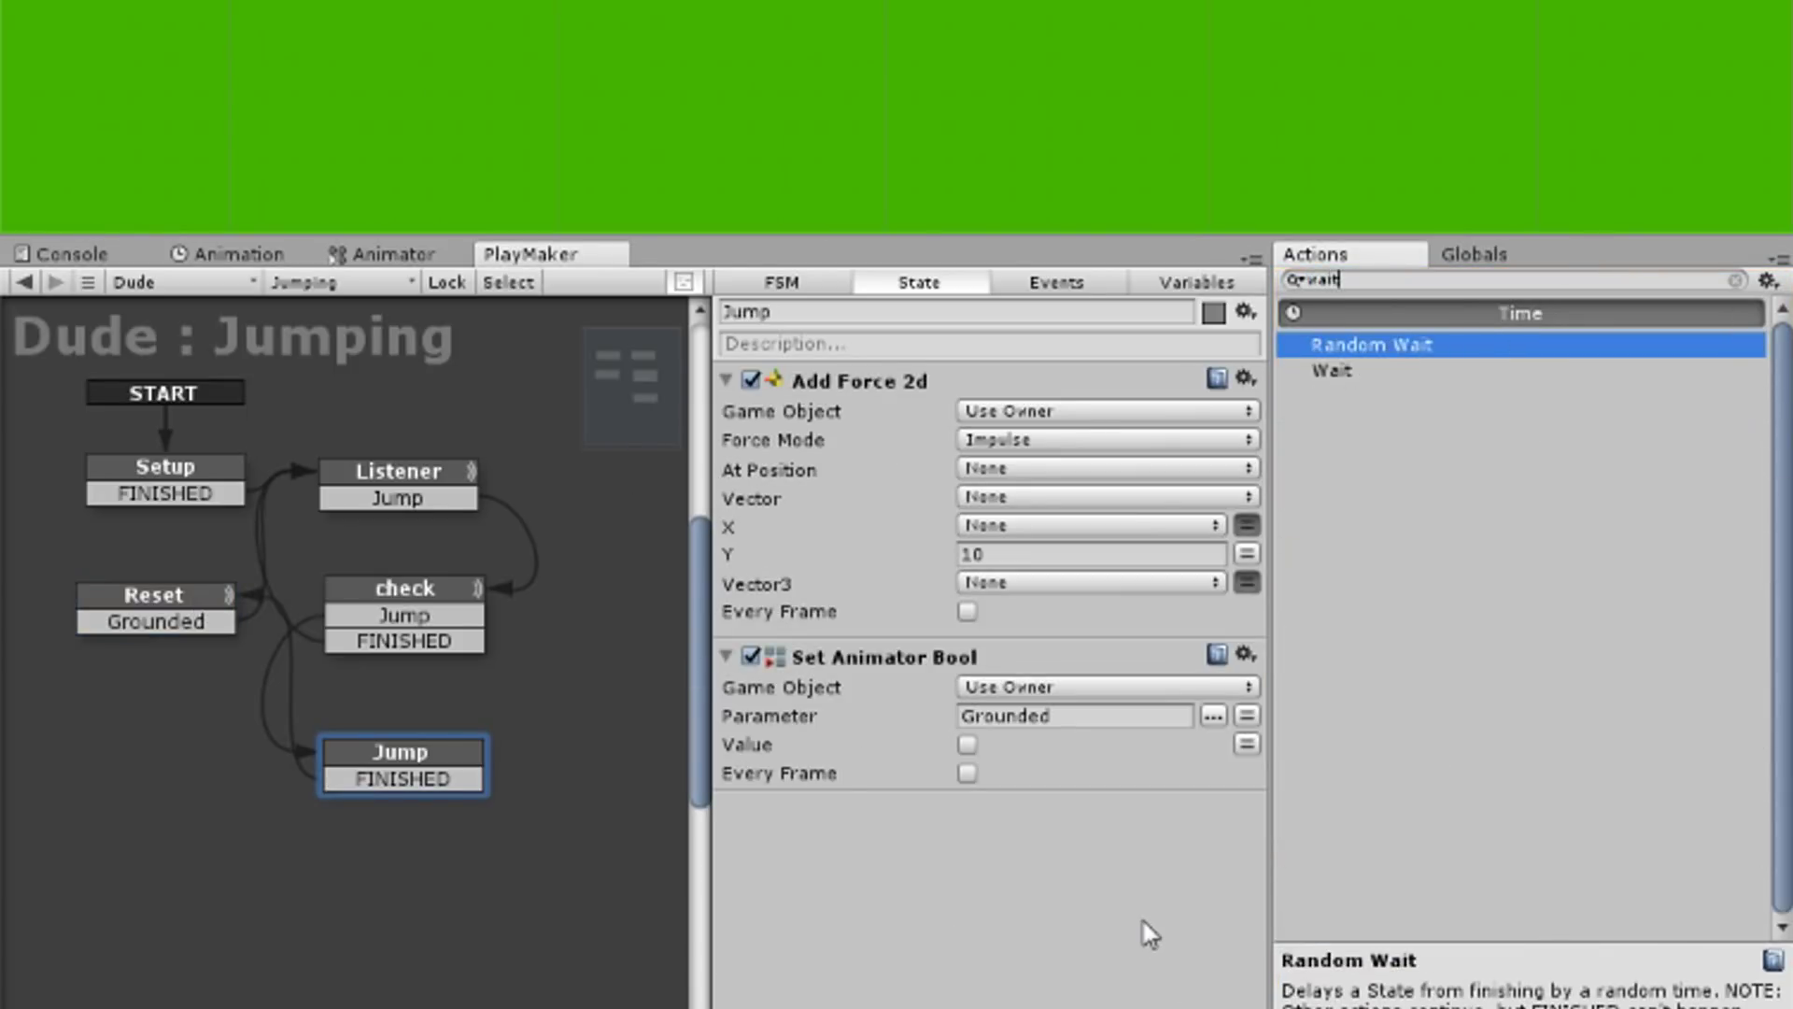
pyautogui.press('Down')
pyautogui.press('Return')
pyautogui.click(1013, 836)
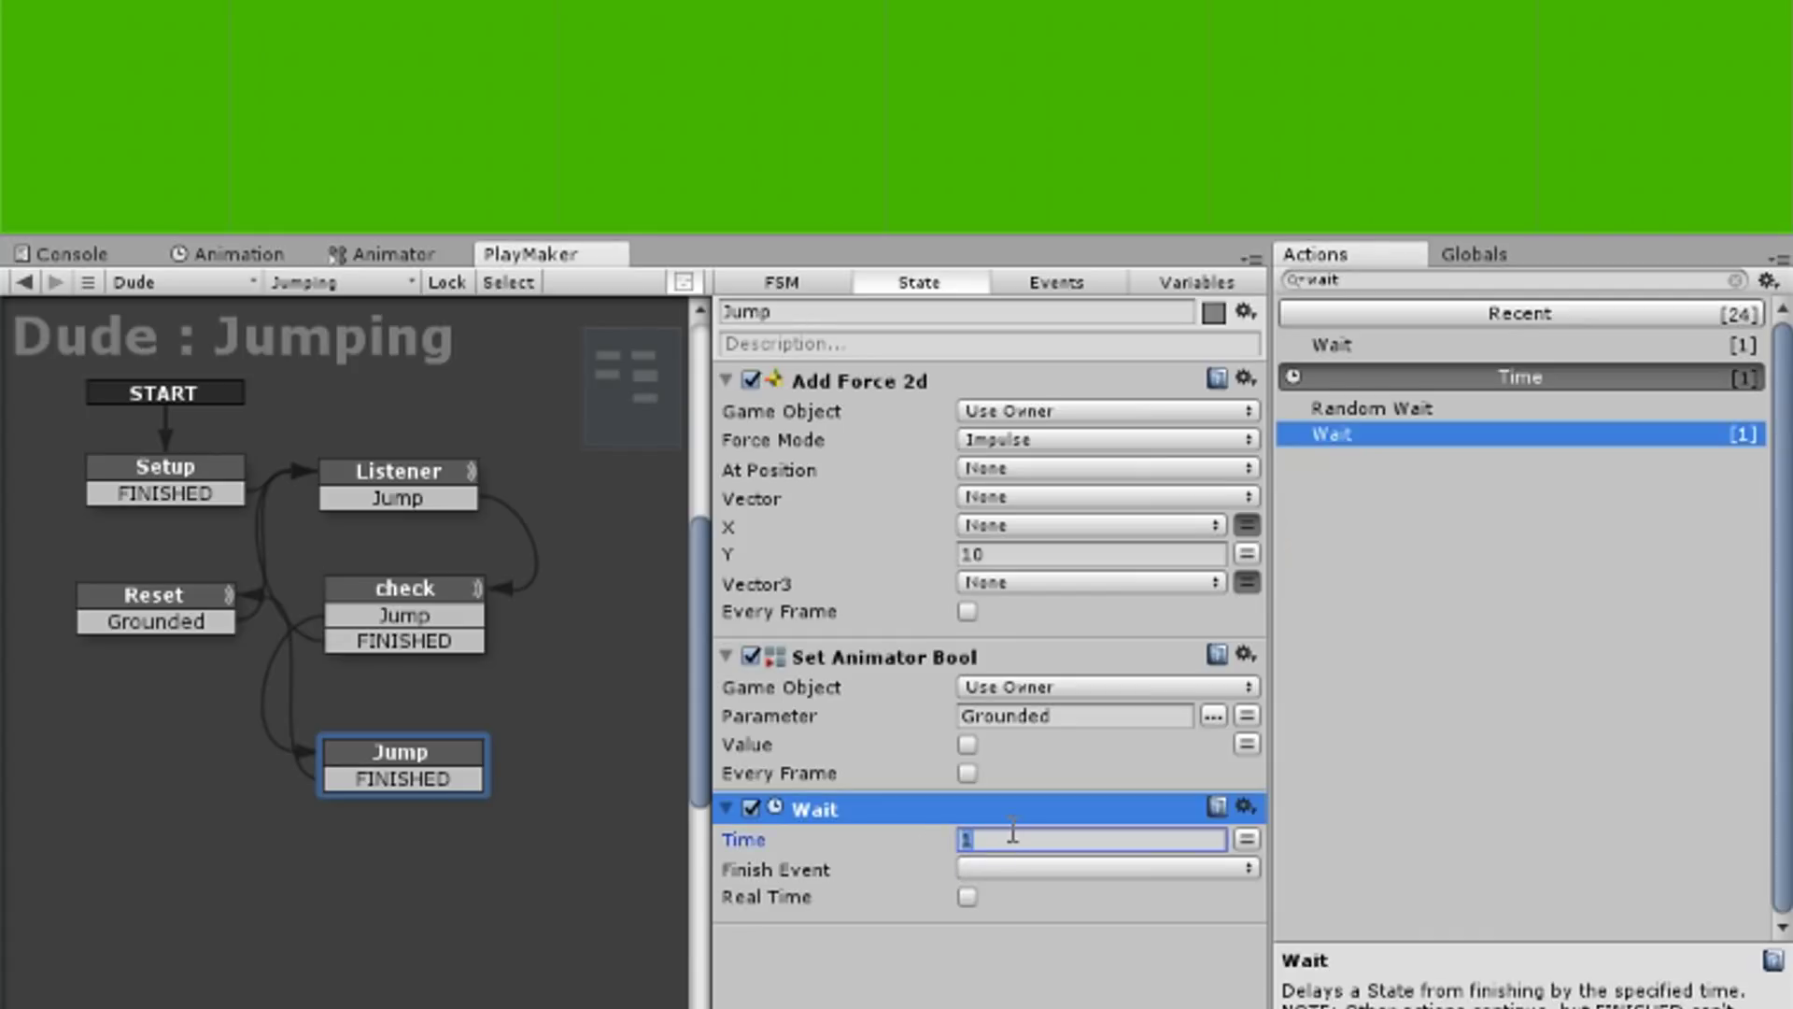
pyautogui.click(996, 868)
pyautogui.click(1066, 617)
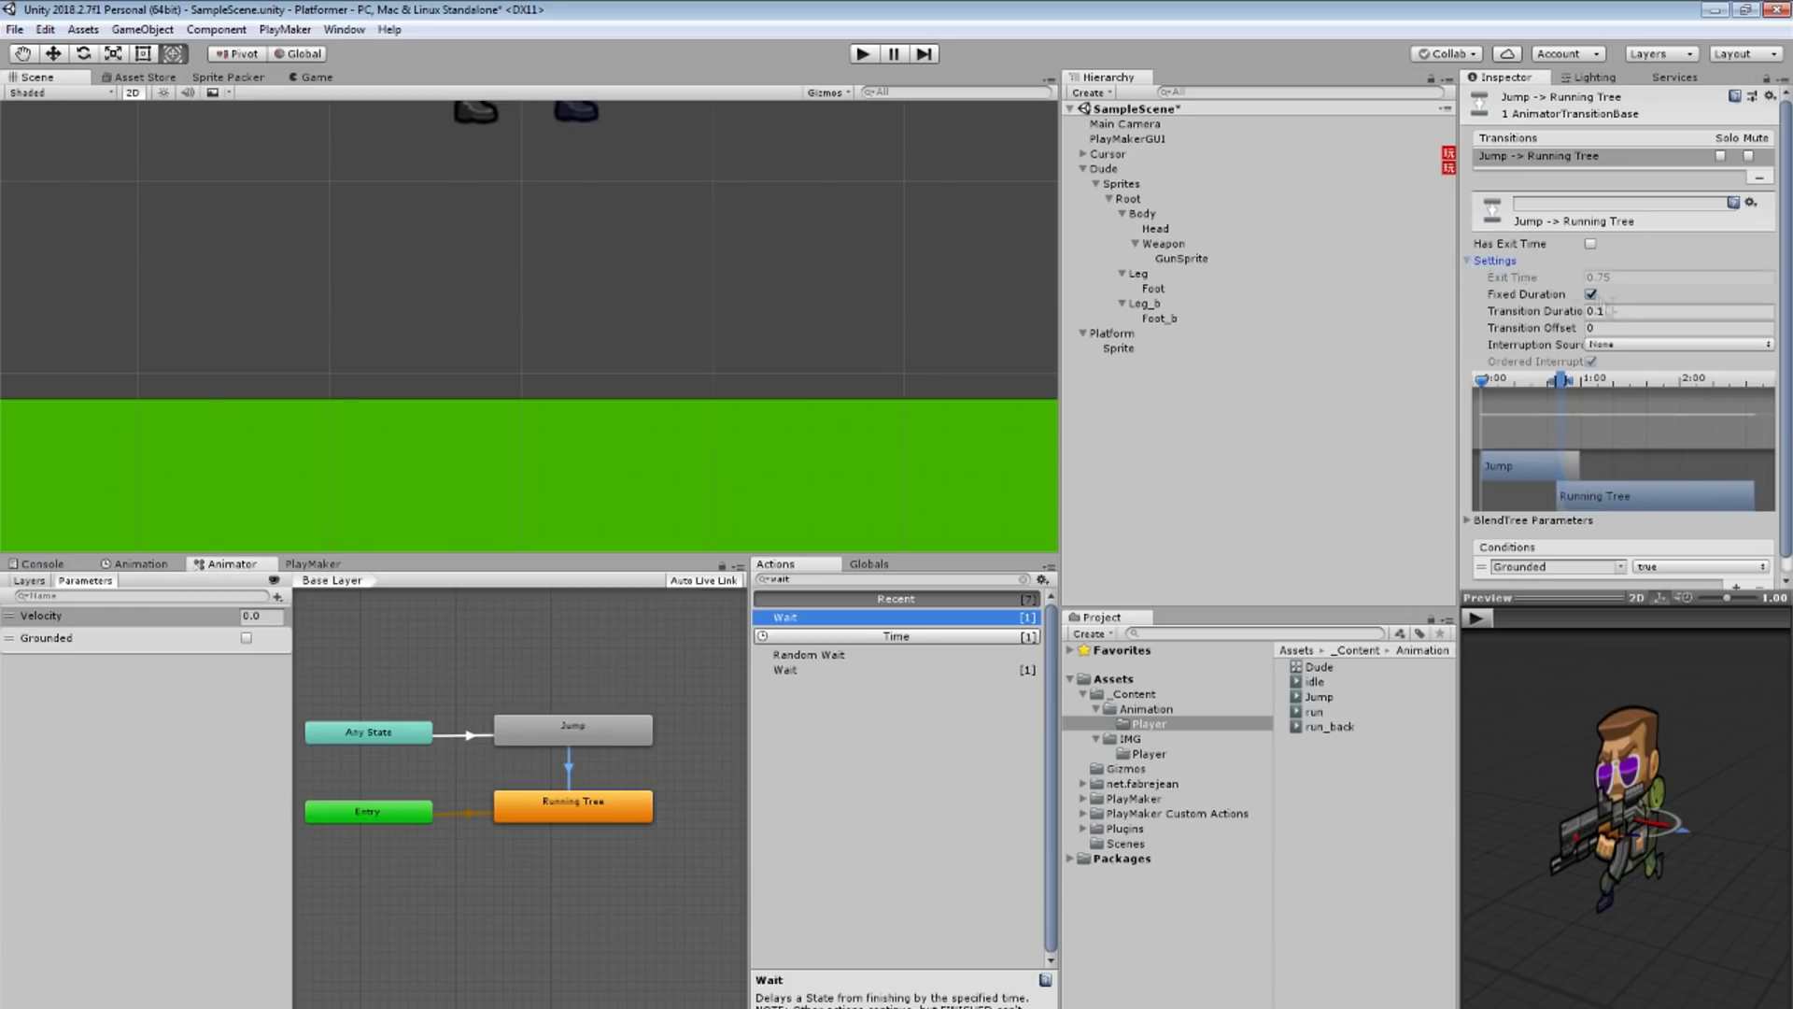
# Step: Check the Any State to Jump transition, then create an empty object named Bullet
pyautogui.click(1647, 311)
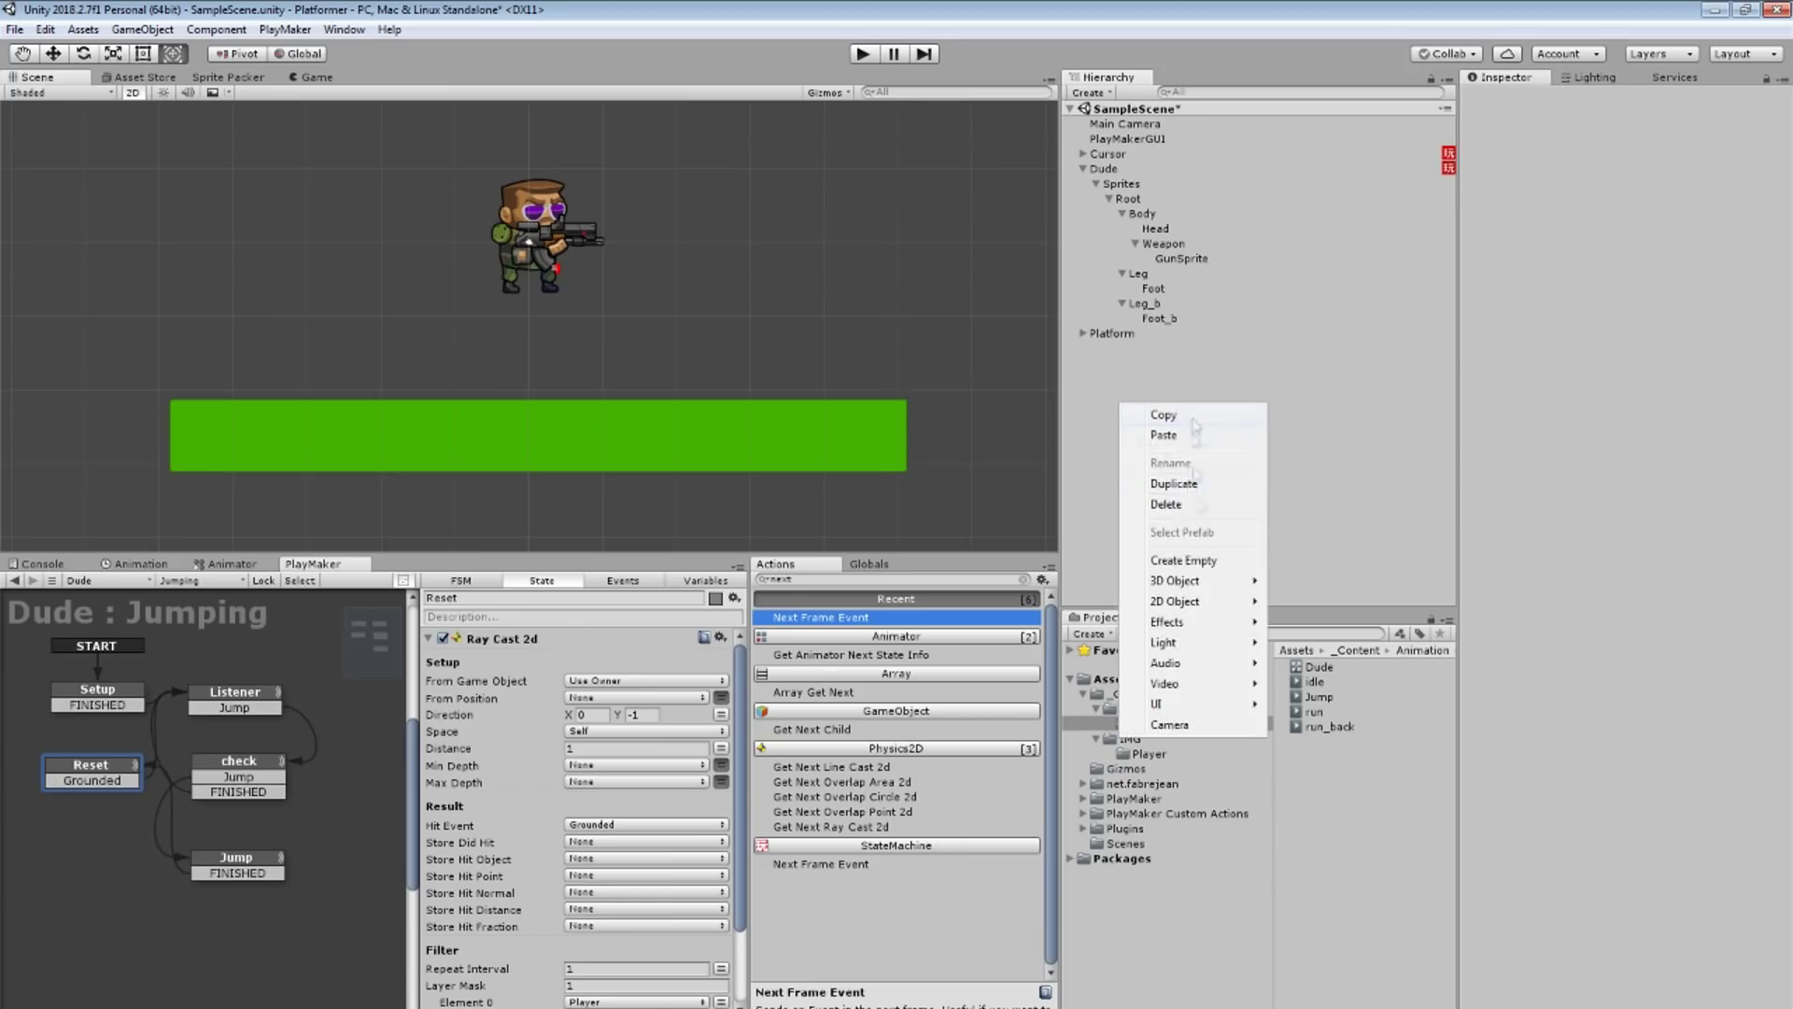
pyautogui.click(1183, 560)
pyautogui.write('Bullet')
pyautogui.press('Return')
# Step: Add a child sprite under Bullet using UISprite in Sliced draw mode
pyautogui.rightClick(1158, 349)
pyautogui.click(1383, 551)
pyautogui.click(1783, 224)
pyautogui.doubleClick(369, 392)
pyautogui.click(1643, 291)
pyautogui.click(1644, 307)
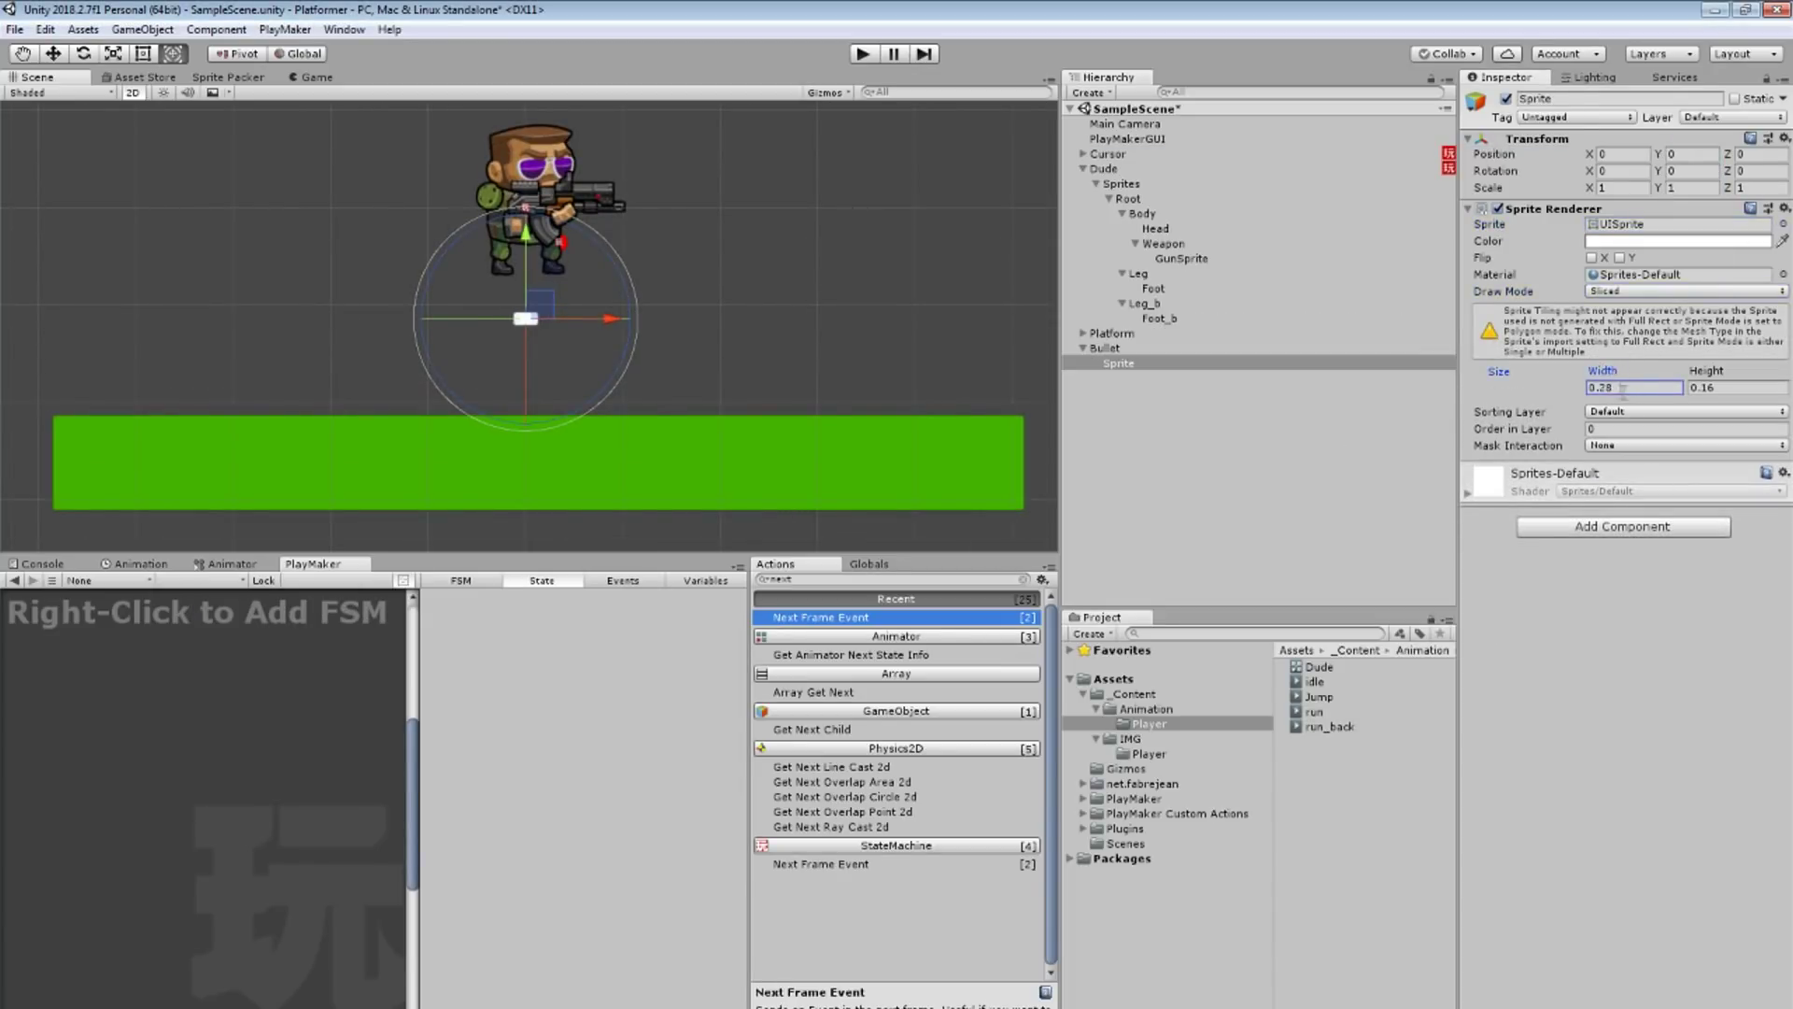
# Step: Colour the bullet sprite orange
pyautogui.click(1678, 241)
pyautogui.click(1457, 411)
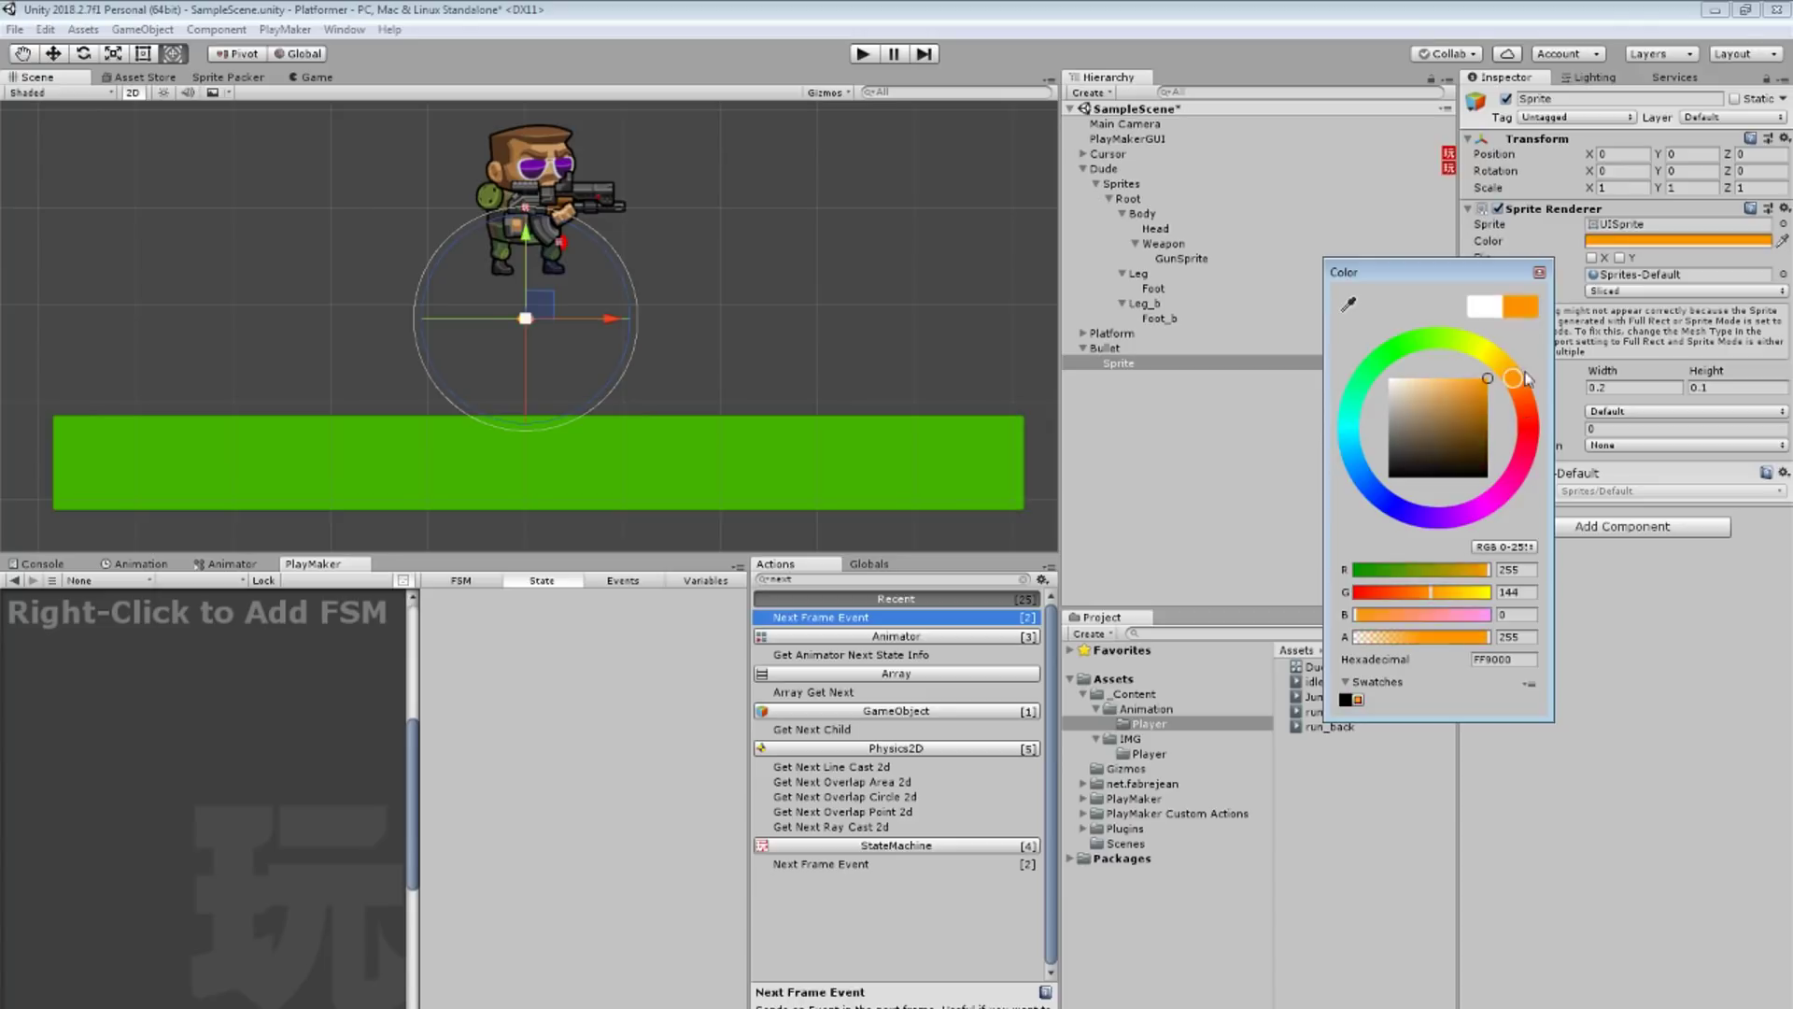
pyautogui.click(1105, 347)
# Step: Create a Prefab folder in _Content and make the Bullet a prefab there
pyautogui.click(1168, 421)
pyautogui.rightClick(1134, 694)
pyautogui.click(1217, 338)
pyautogui.press('BackSpace')
pyautogui.write('b')
pyautogui.press('Return')
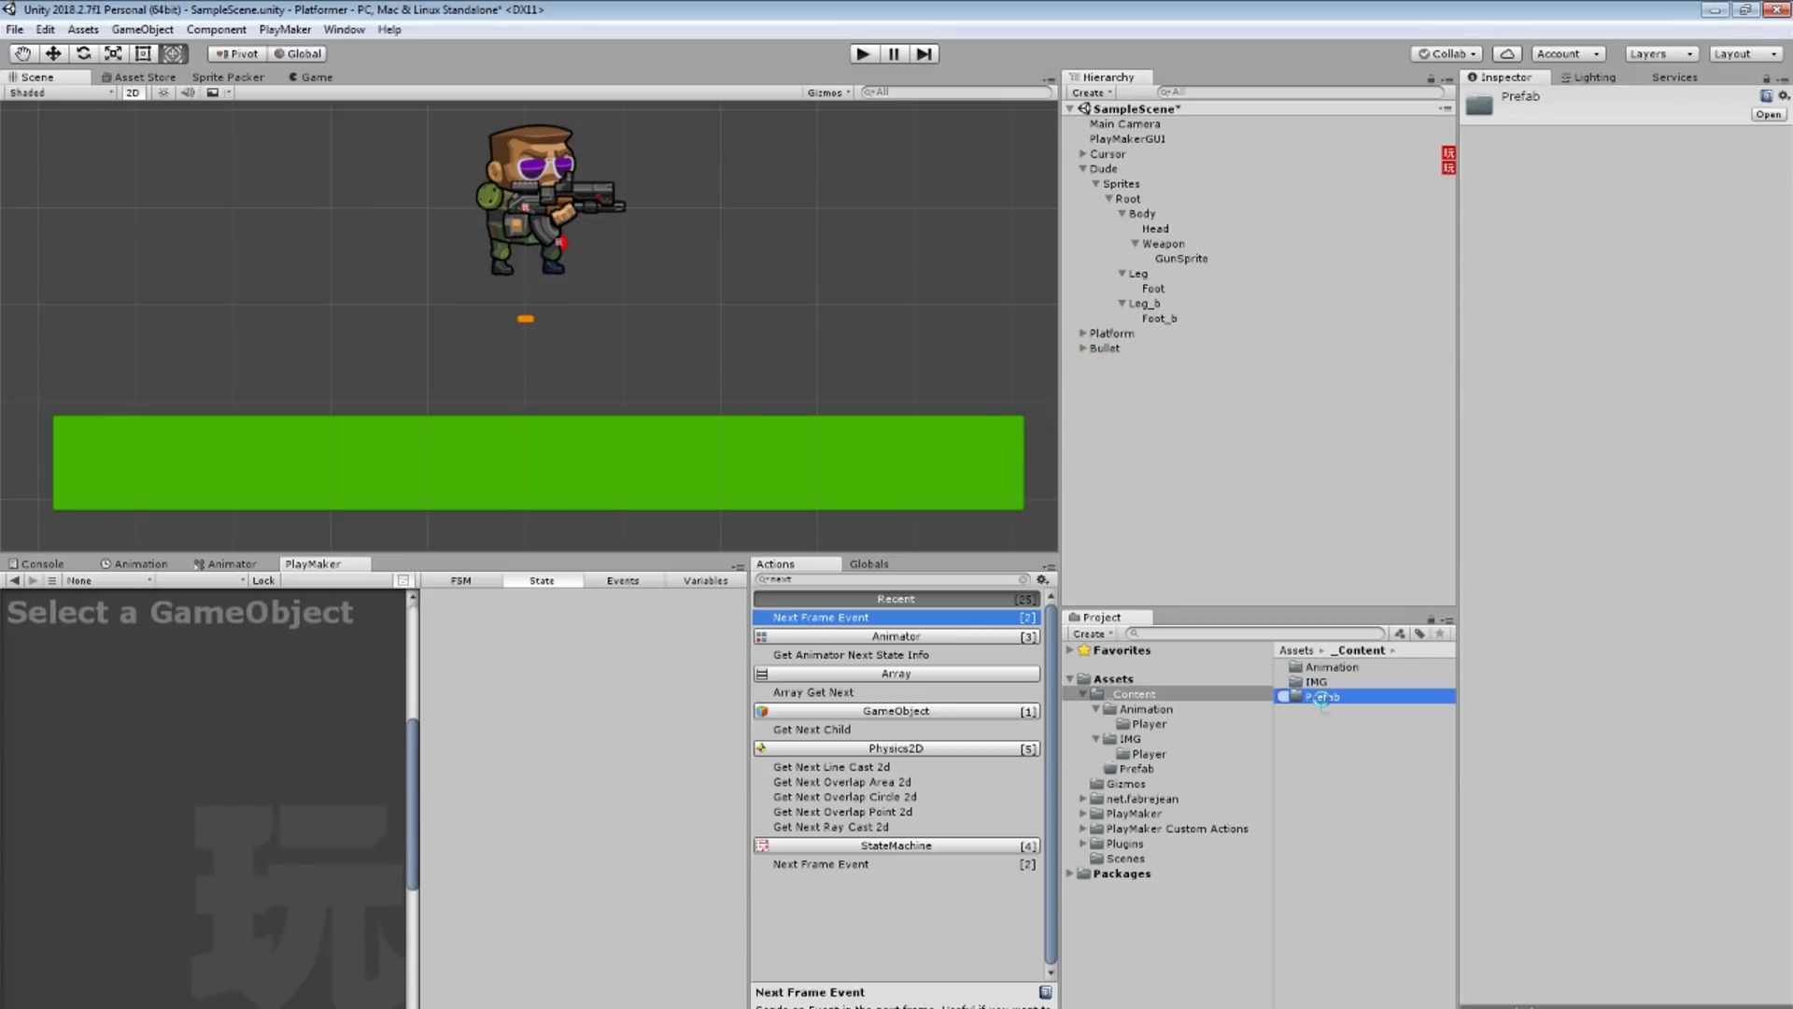
pyautogui.moveTo(1105, 347); pyautogui.dragTo(1322, 697)
pyautogui.click(1324, 668)
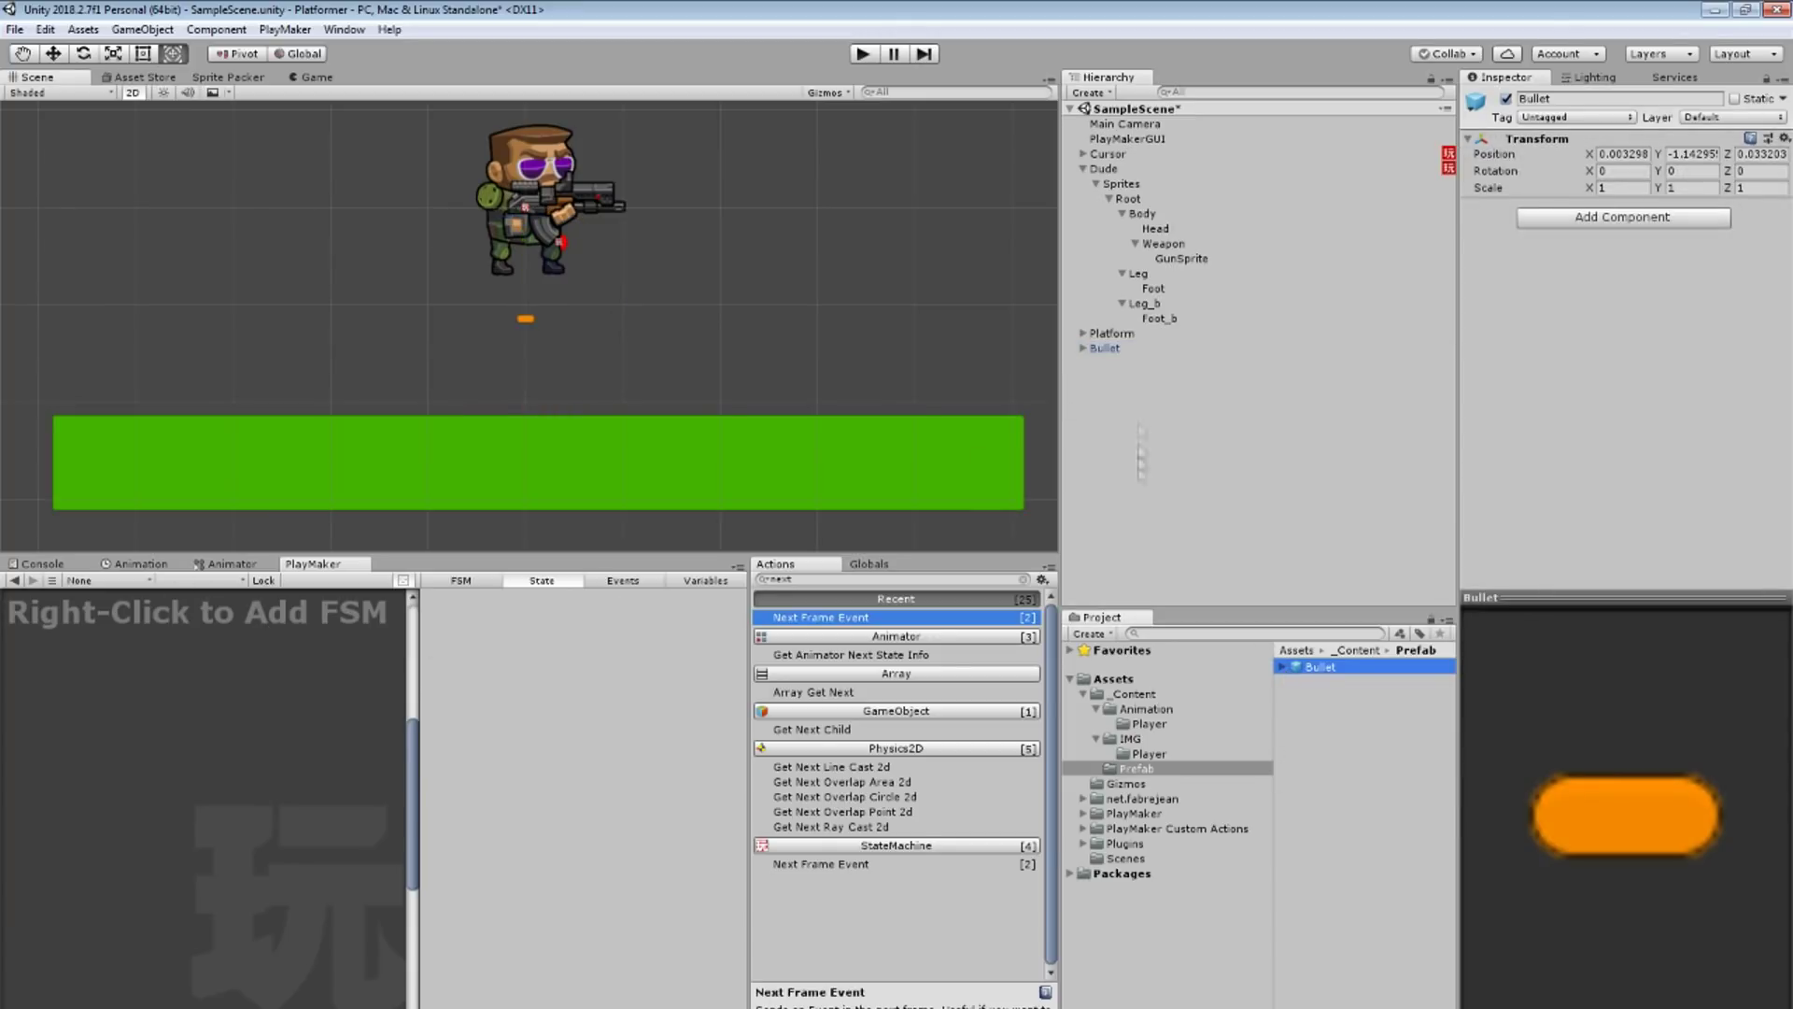
pyautogui.click(1105, 347)
# Step: Add an FSM named Movement to Bullet and apply the change to the prefab
pyautogui.rightClick(211, 587)
pyautogui.click(245, 629)
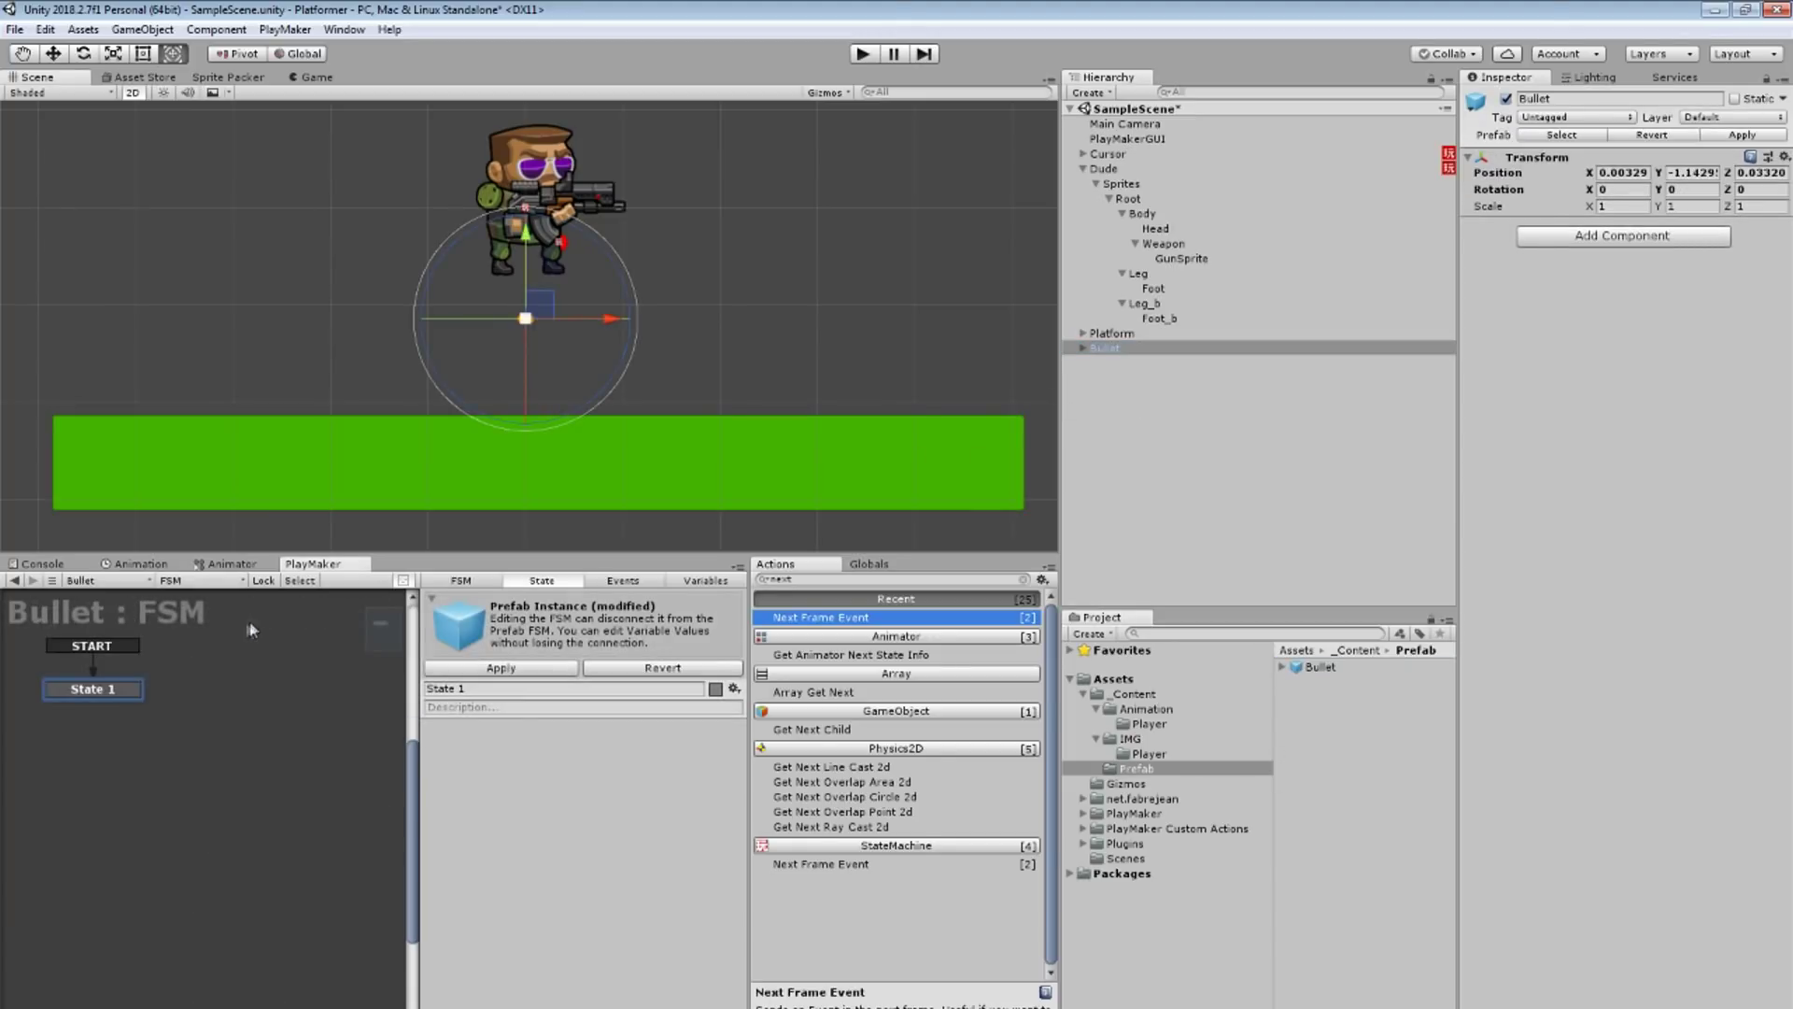
pyautogui.click(462, 580)
pyautogui.click(523, 598)
pyautogui.write('Movement')
pyautogui.click(542, 580)
pyautogui.click(540, 669)
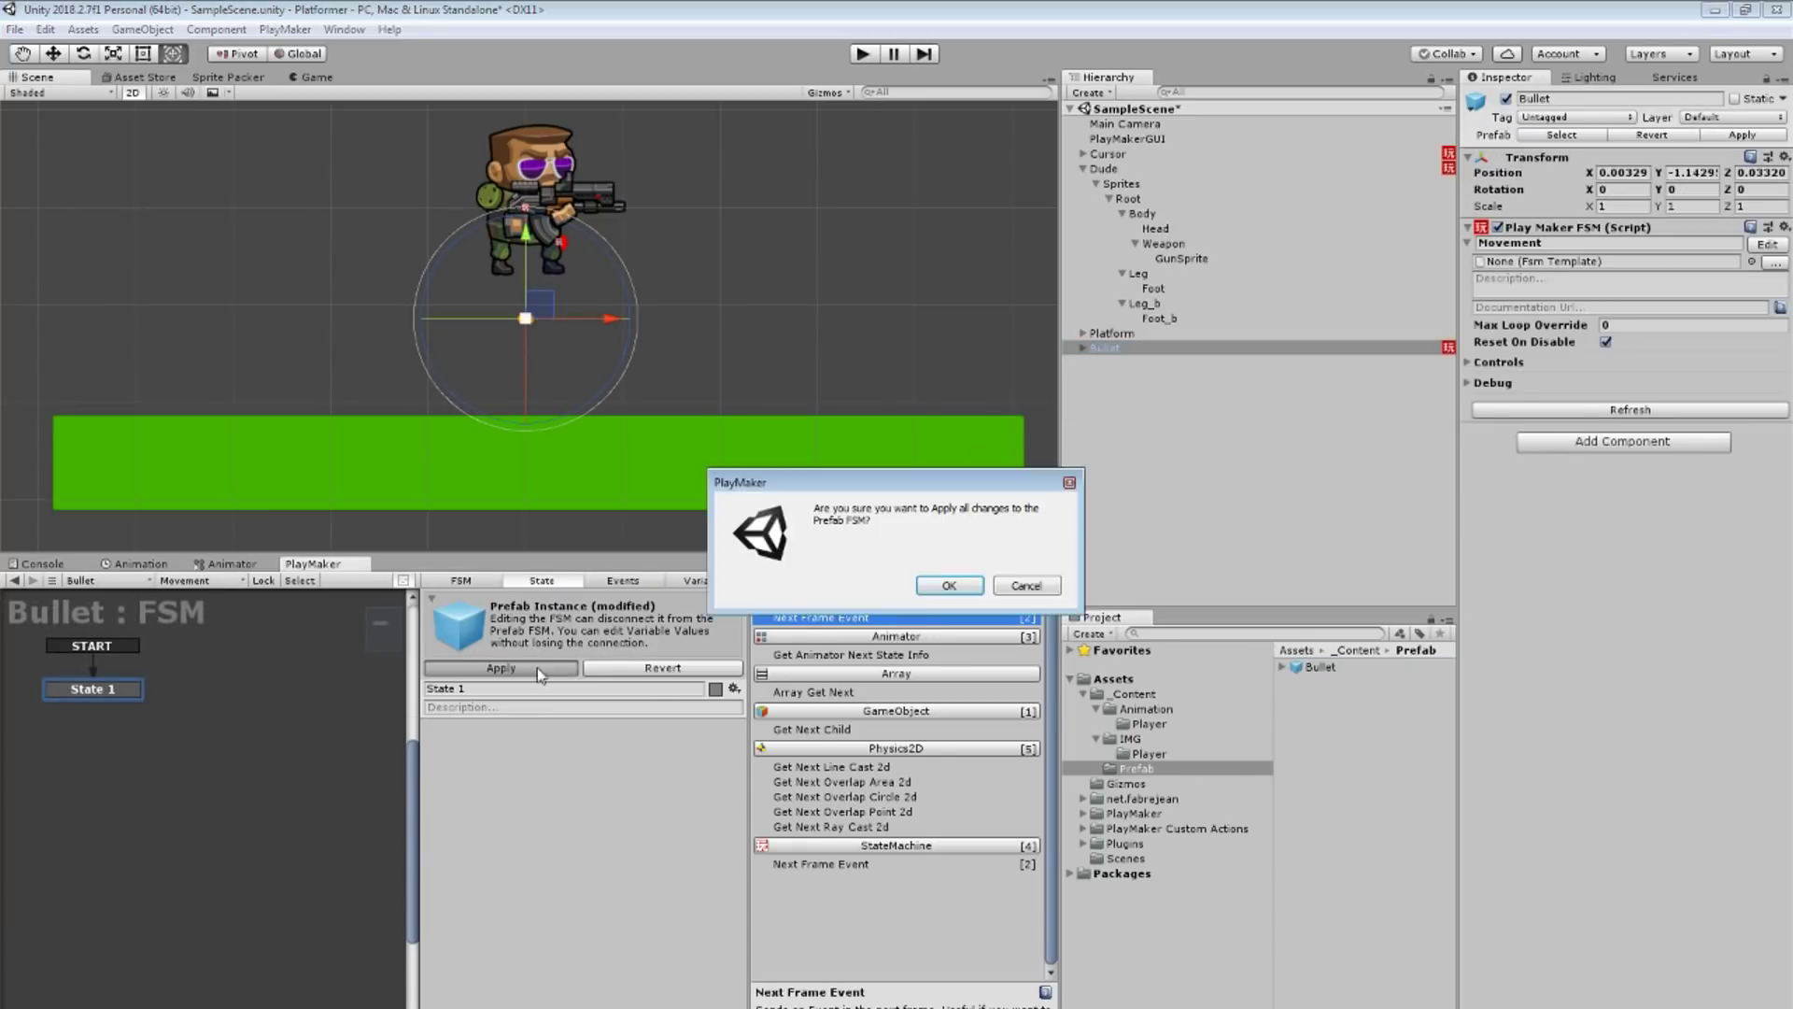
pyautogui.click(949, 585)
# Step: Rename the first state Setup and add a second state following it
pyautogui.click(491, 598)
pyautogui.write('Setup')
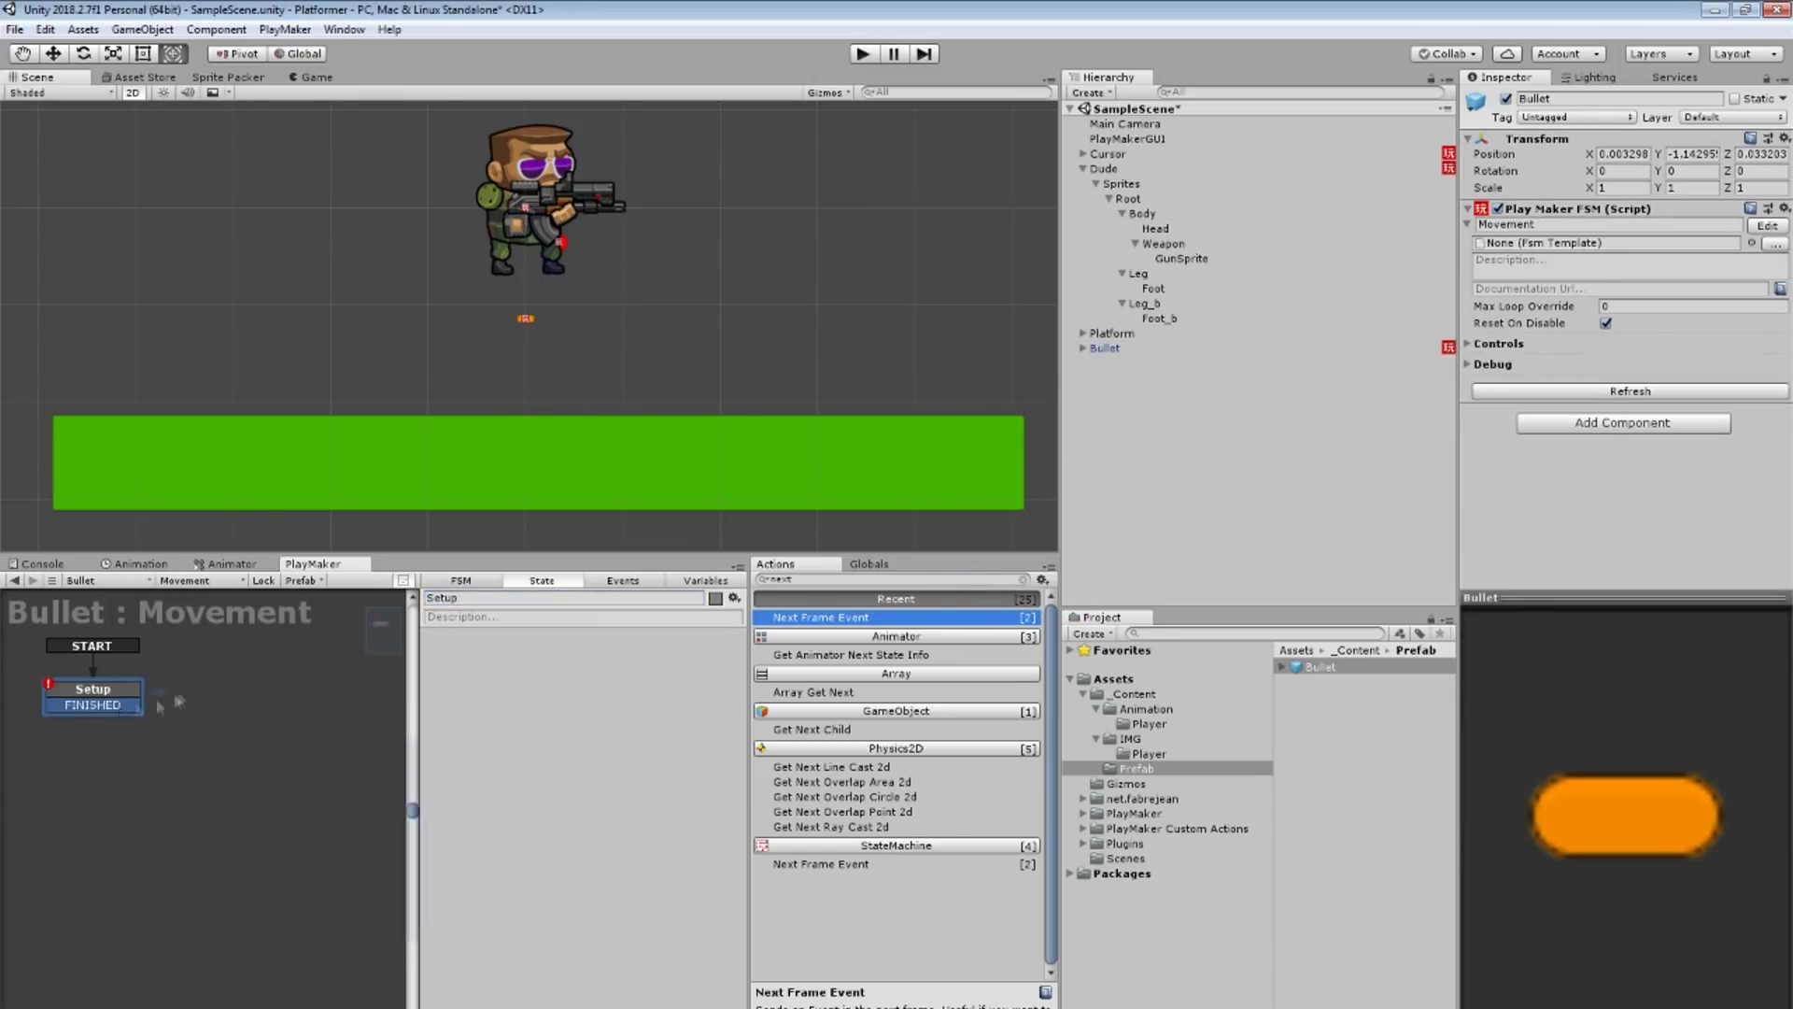
pyautogui.keyDown('ctrl'); pyautogui.click(224, 693); pyautogui.keyUp('ctrl')
pyautogui.click(498, 598)
pyautogui.write('Mo')
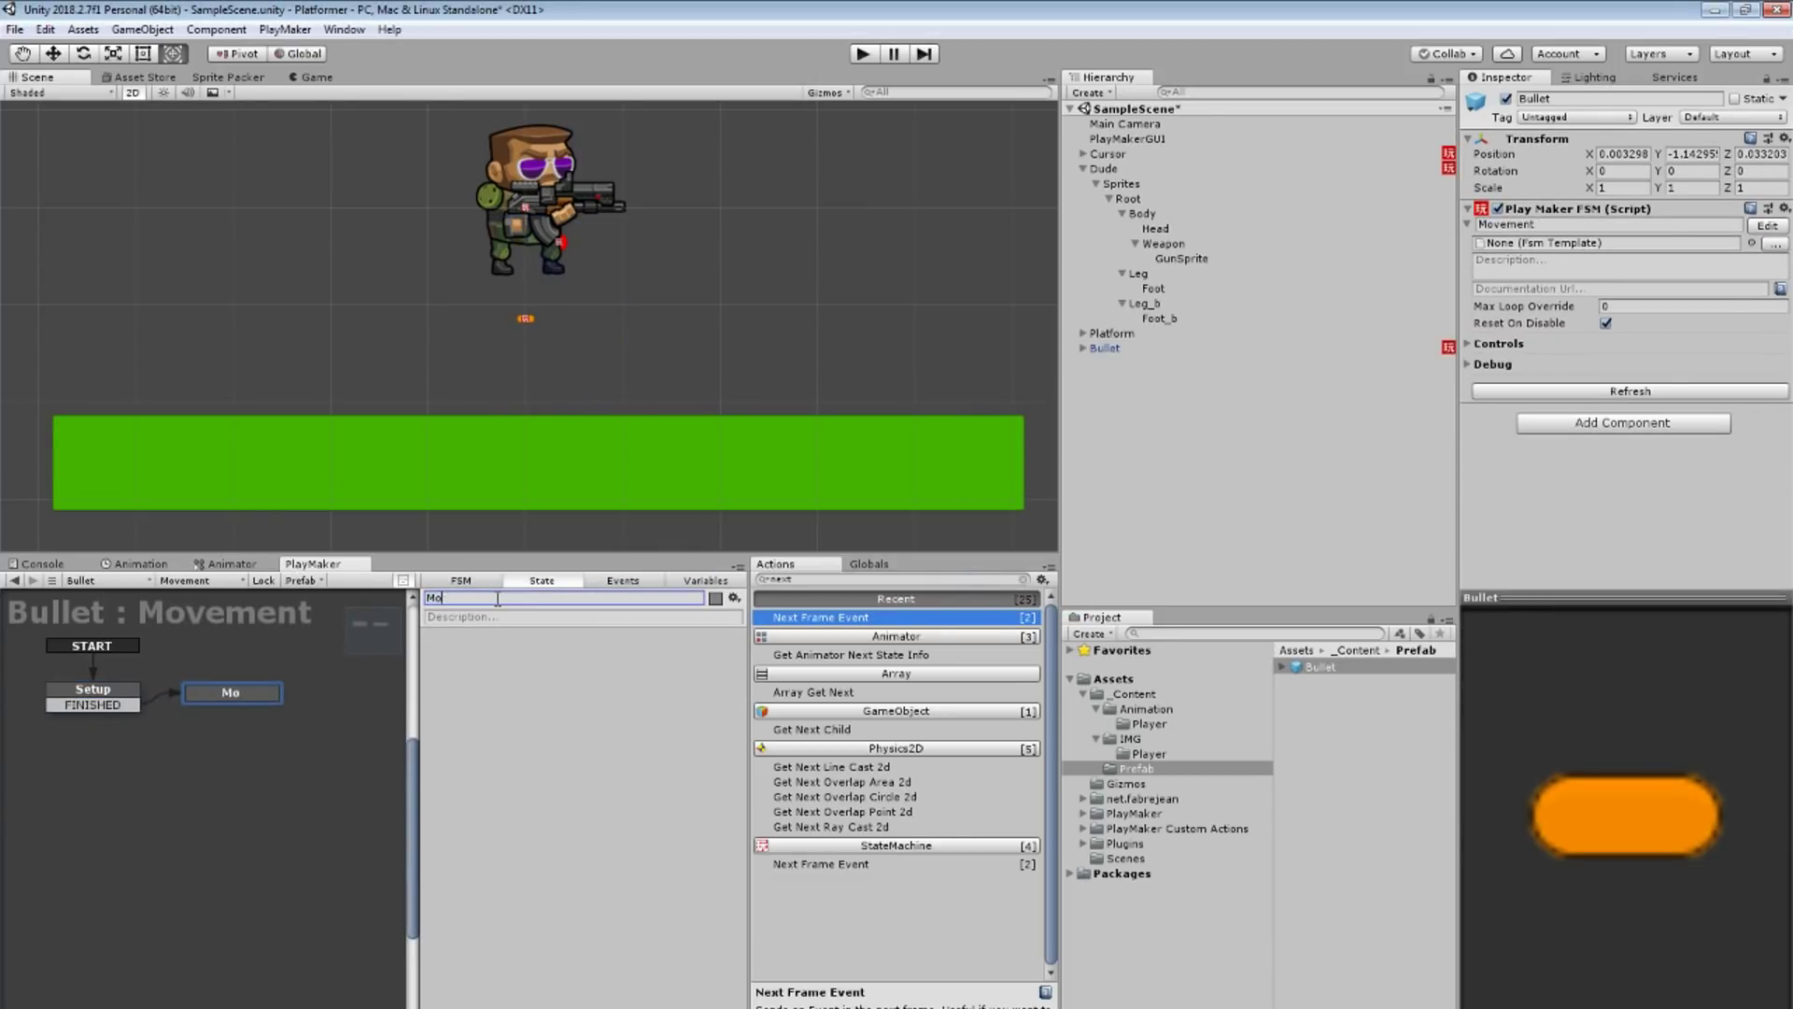
pyautogui.write('translate')
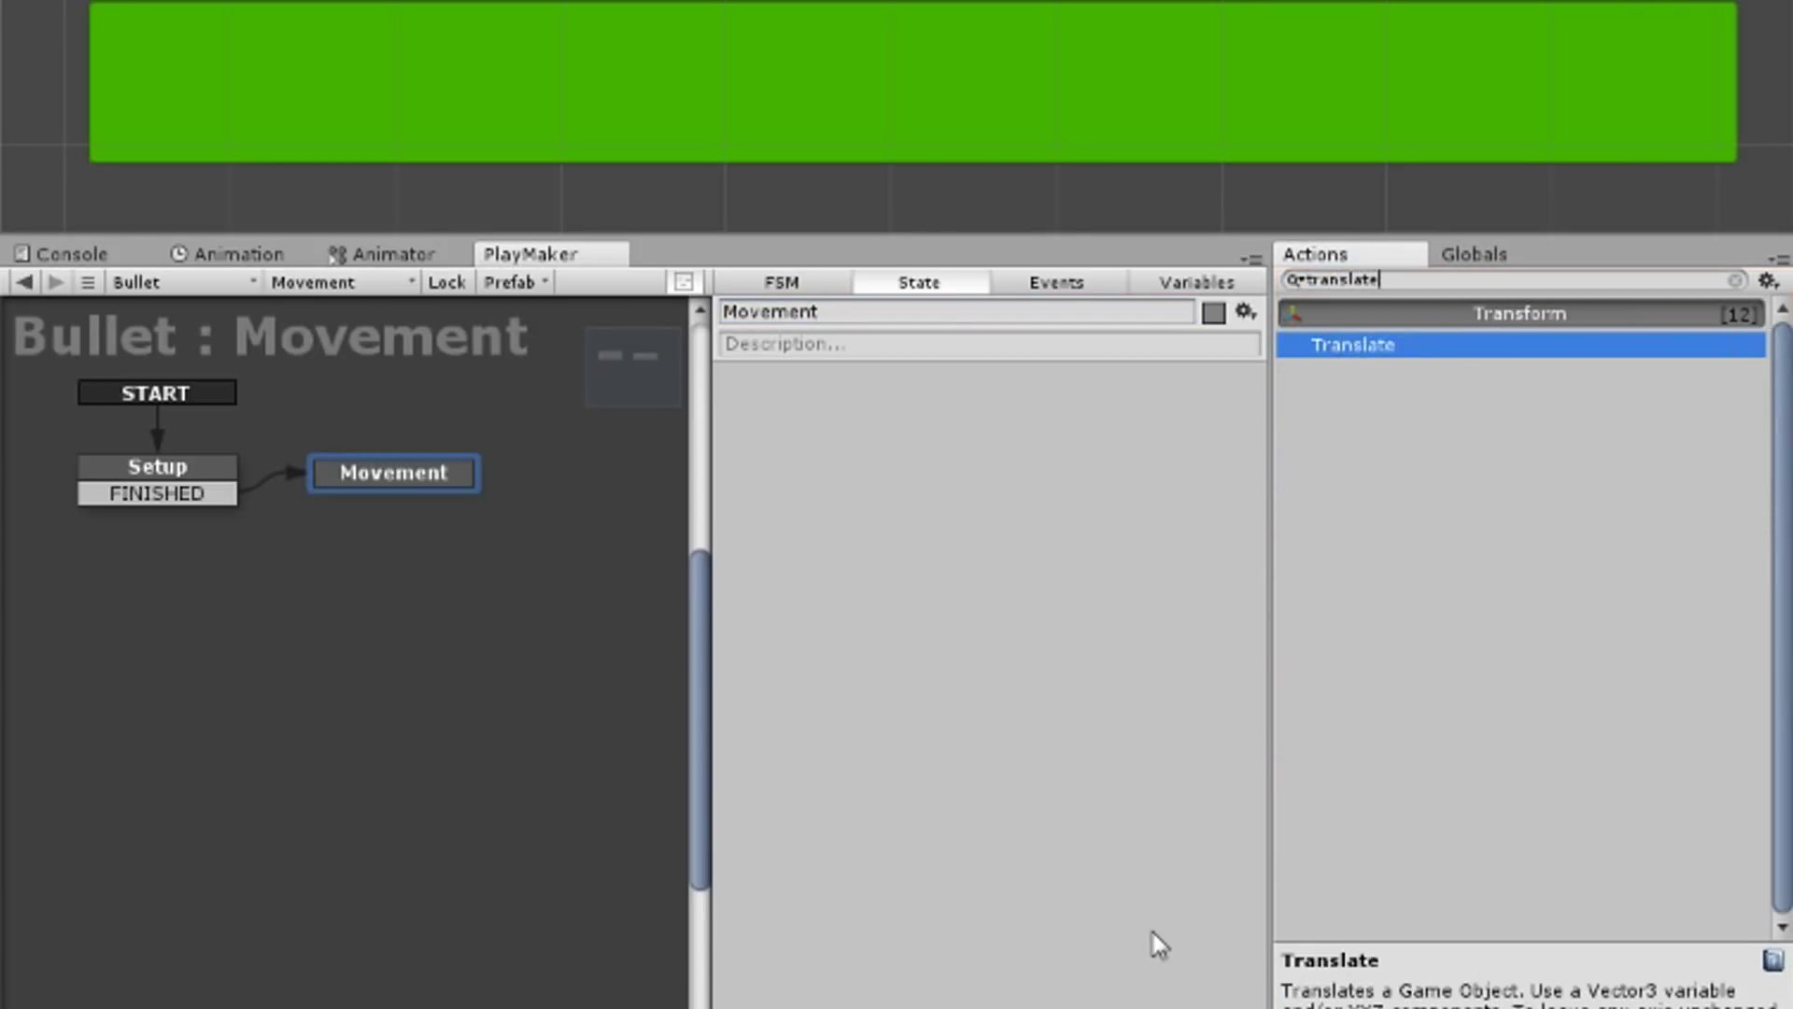
# Step: Add a Translate action to the Movement state with X set to 10
pyautogui.press('Return')
pyautogui.click(1246, 467)
pyautogui.click(1200, 464)
pyautogui.write('10')
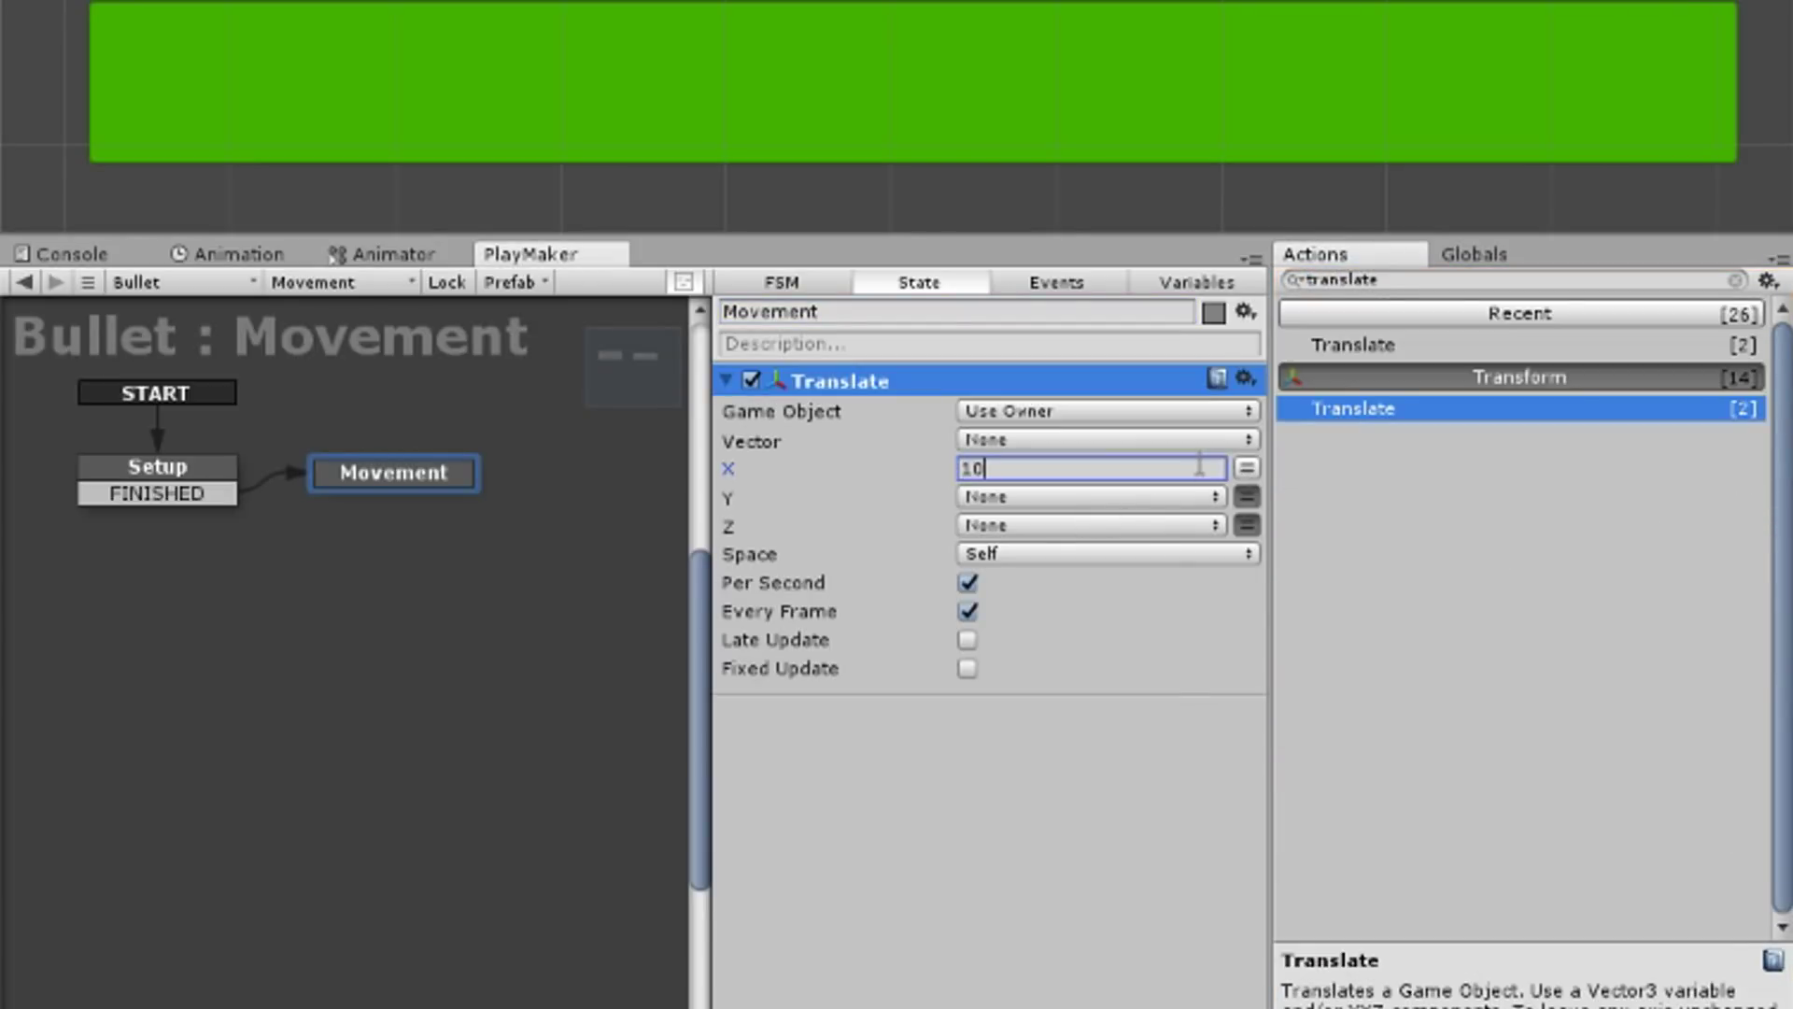
pyautogui.click(863, 53)
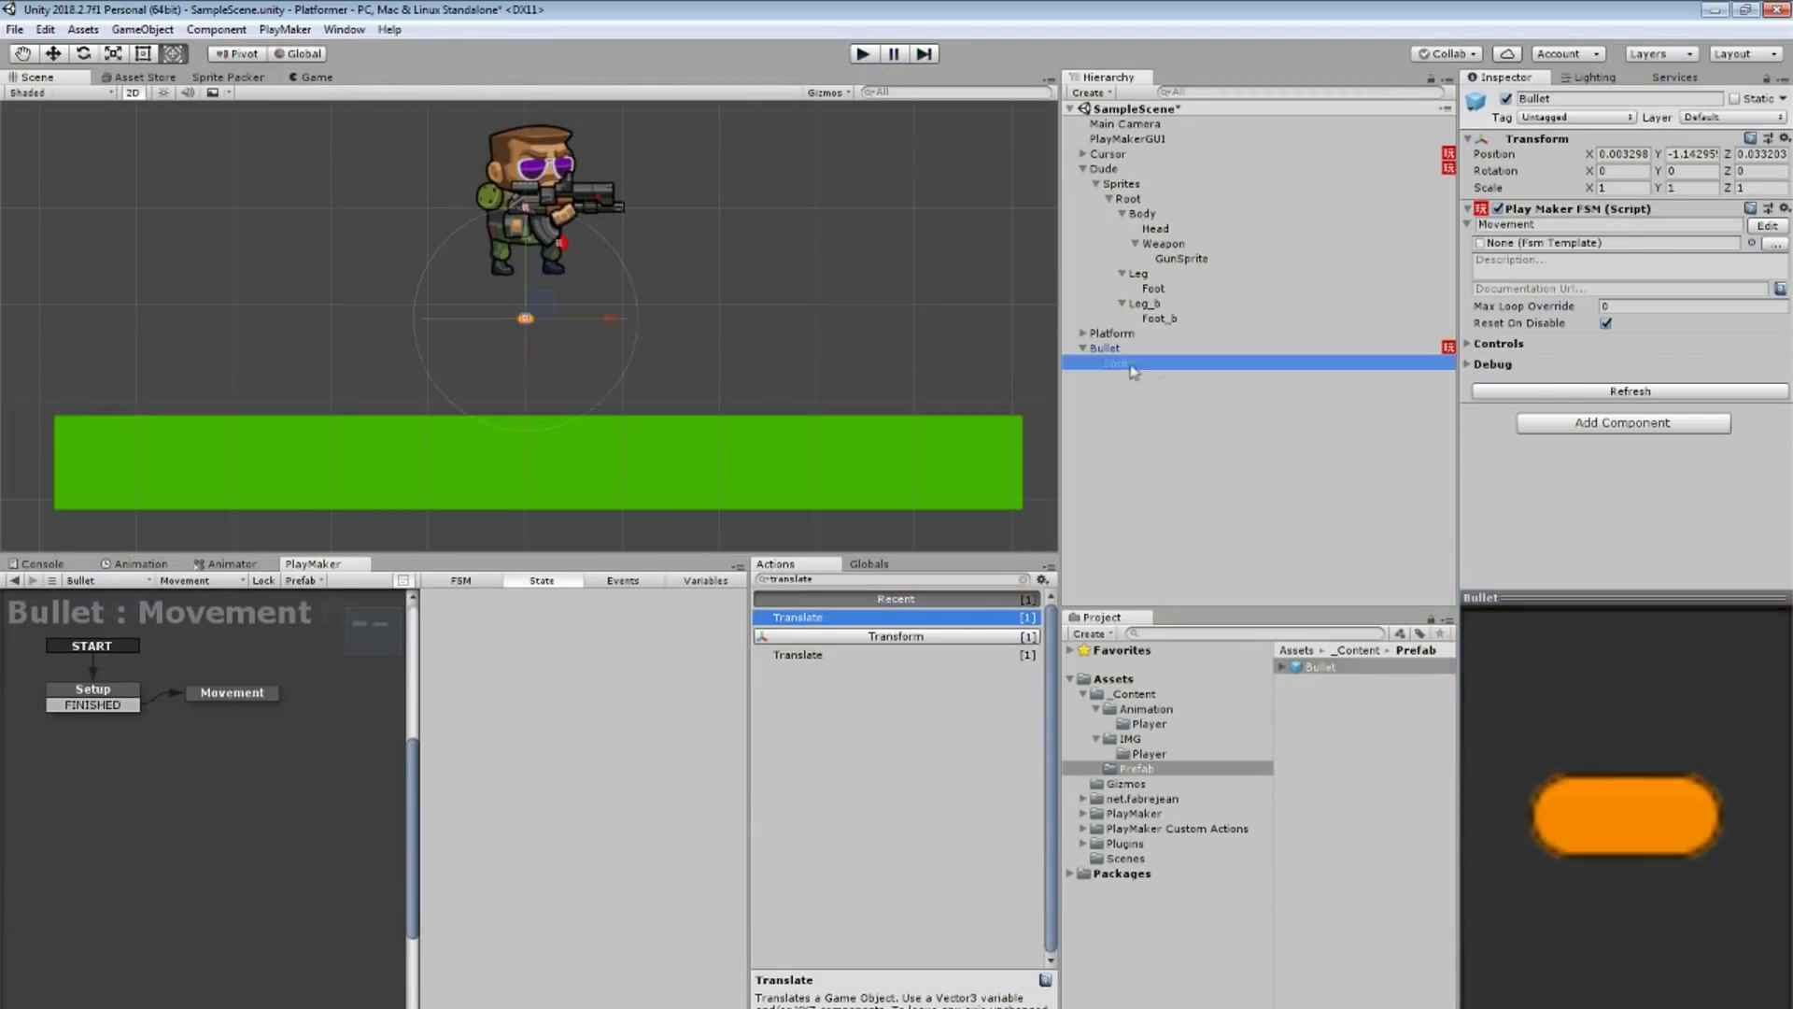
# Step: Resize the bullet sprite to width 0.2 and X scale 2
pyautogui.click(1634, 405)
pyautogui.write('0.2')
pyautogui.click(1623, 205)
pyautogui.write('2')
pyautogui.click(1690, 206)
pyautogui.write('2')
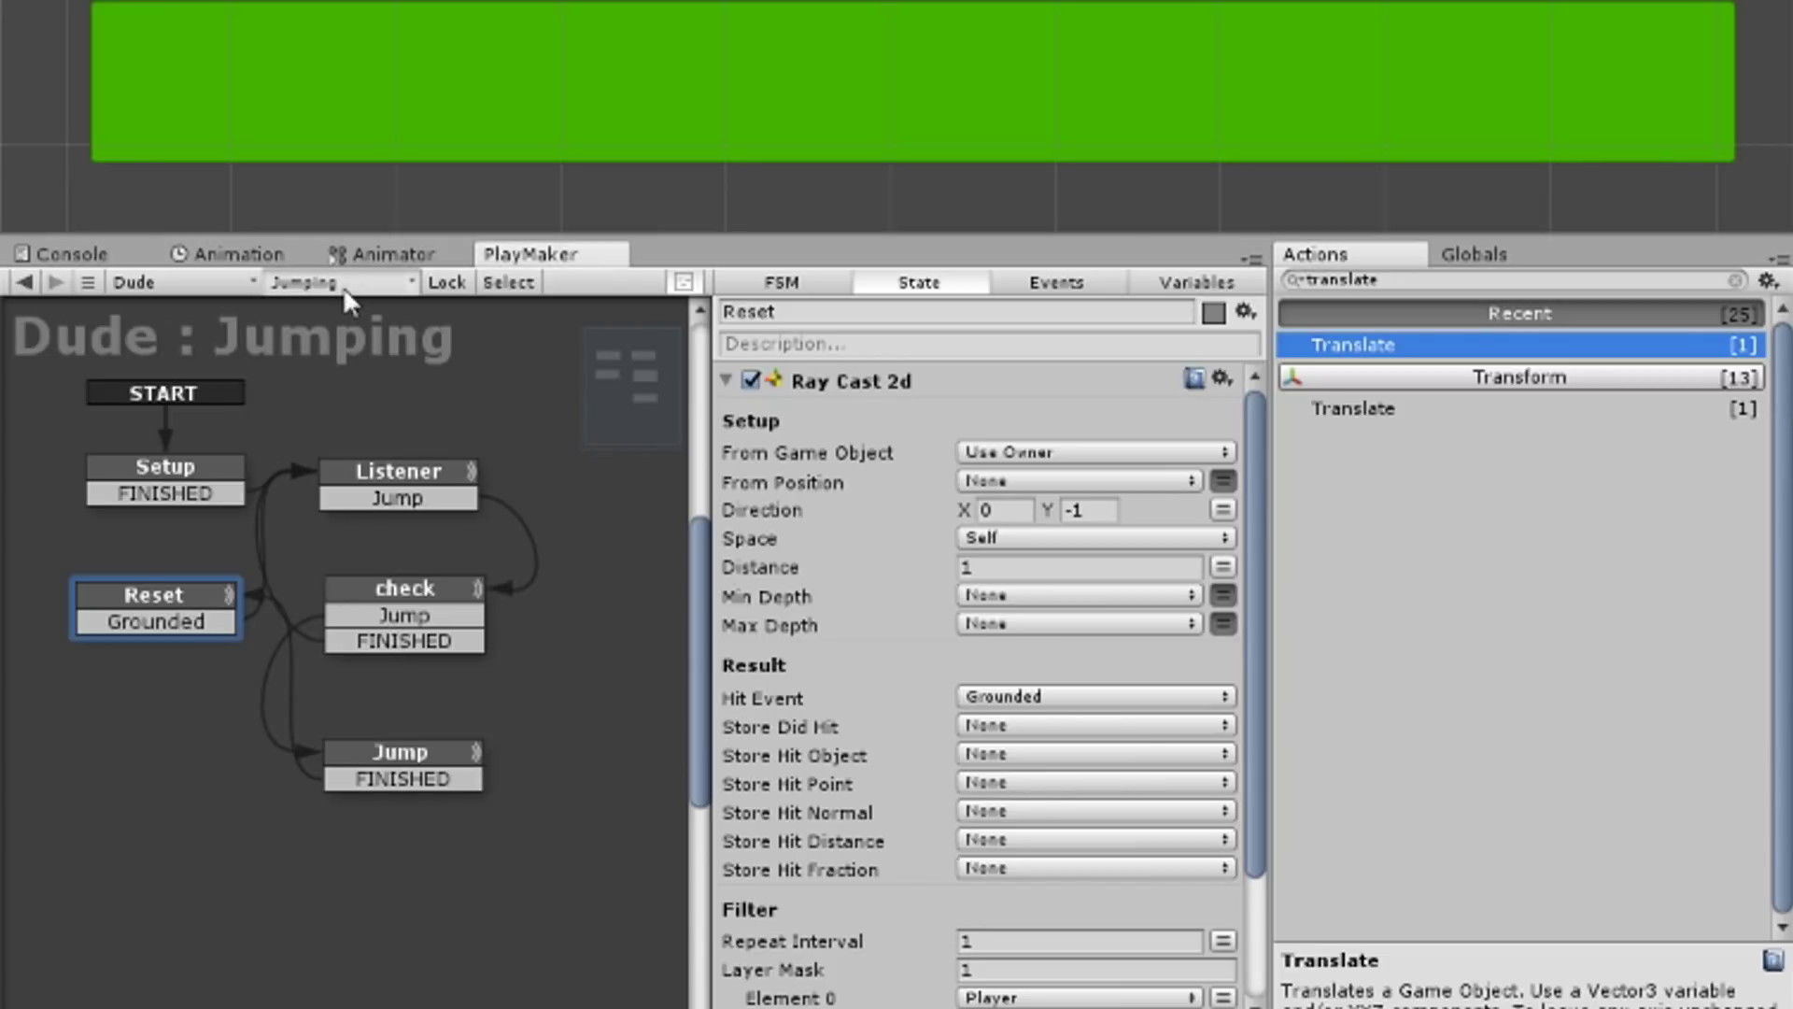
pyautogui.click(341, 282)
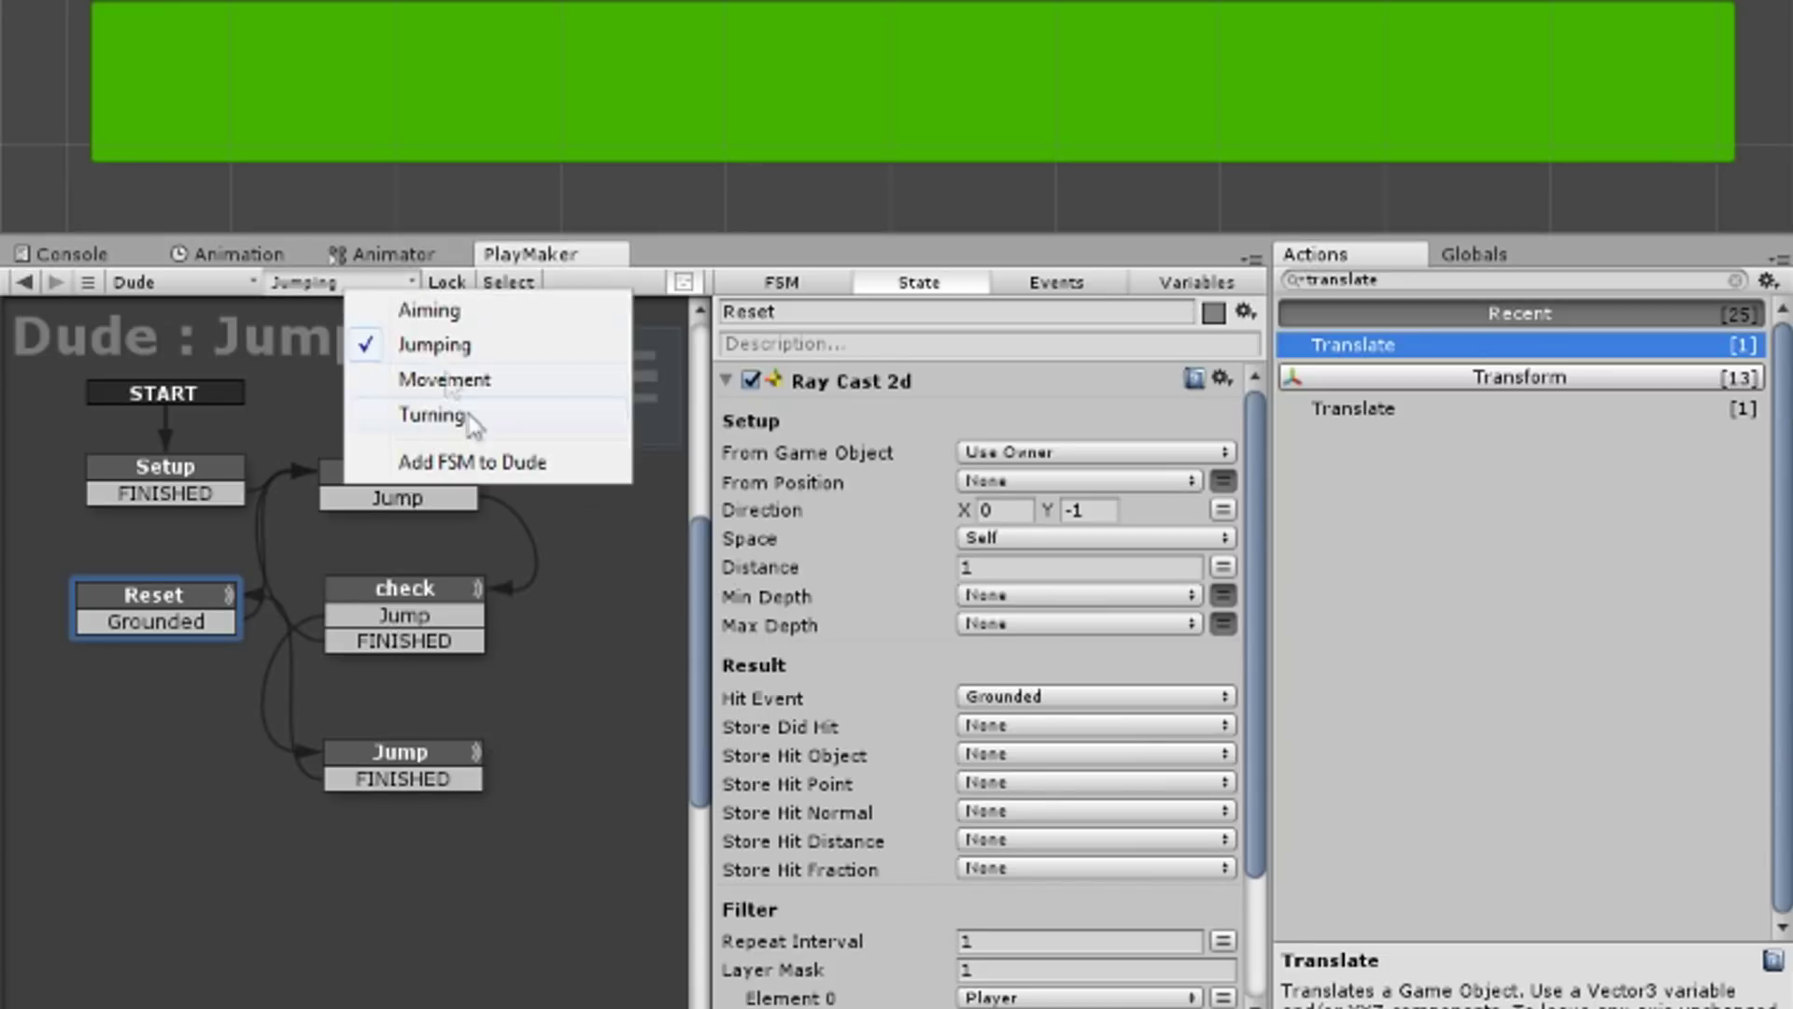
# Step: Add an FSM named Shooting to Dude with a Setup state followed by a Listenr state
pyautogui.click(622, 461)
pyautogui.click(782, 282)
pyautogui.write('Shooting')
pyautogui.click(919, 282)
pyautogui.write('Setup')
pyautogui.keyDown('ctrl'); pyautogui.click(411, 471); pyautogui.keyUp('ctrl')
pyautogui.click(822, 311)
pyautogui.write('Listenr')
# Step: Give Listenr a Get Button Down action that sends a new Fire event, with a Fire transition
pyautogui.click(1401, 280)
pyautogui.write('butt')
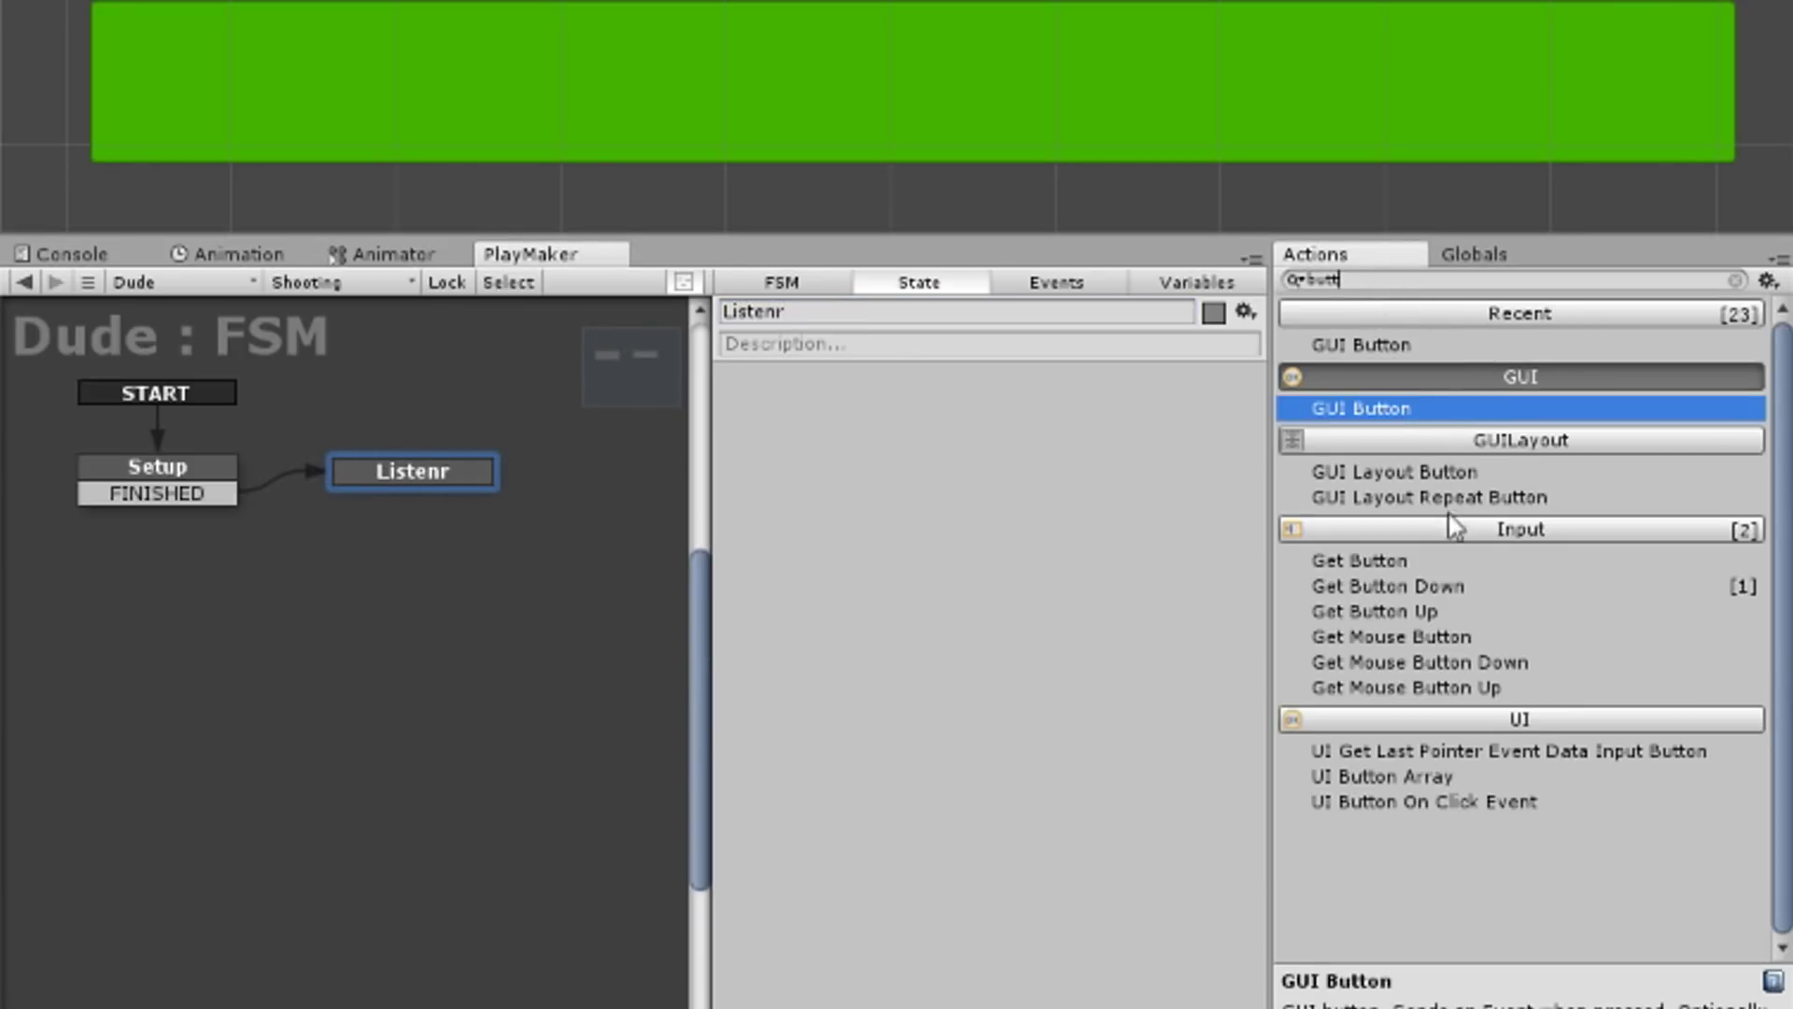
pyautogui.click(1494, 585)
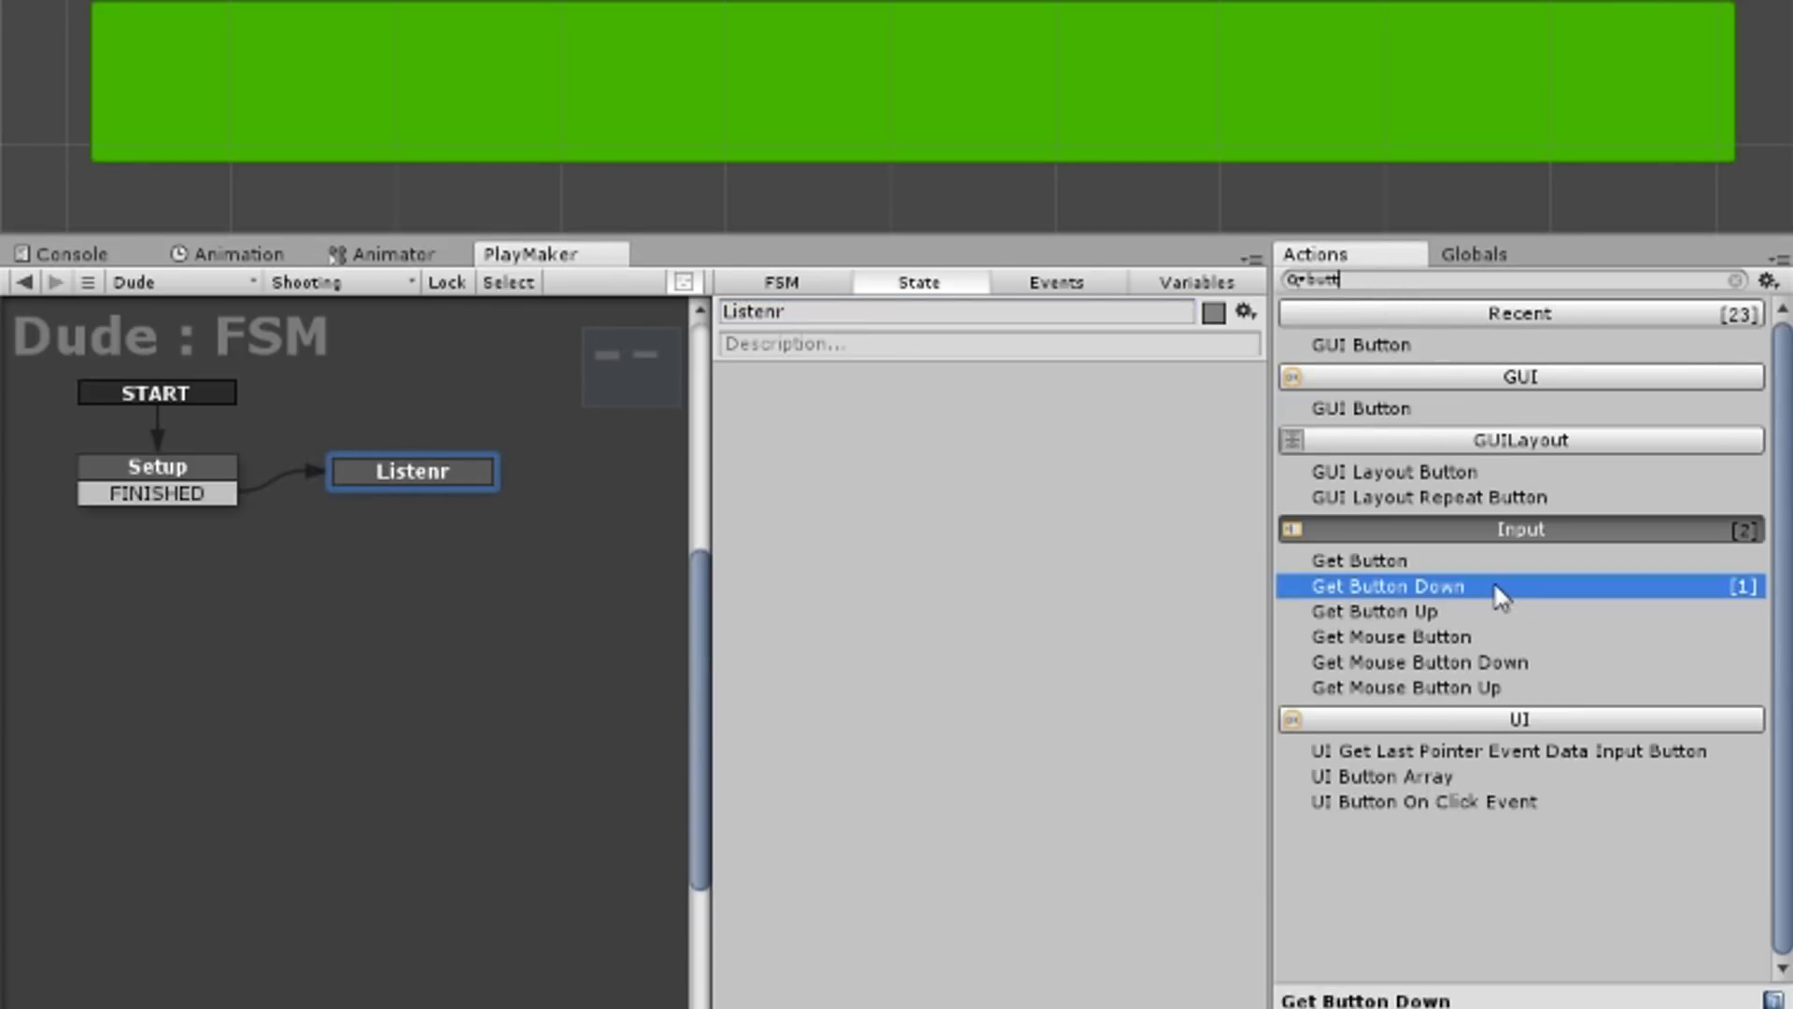
pyautogui.doubleClick(1495, 586)
pyautogui.click(1065, 444)
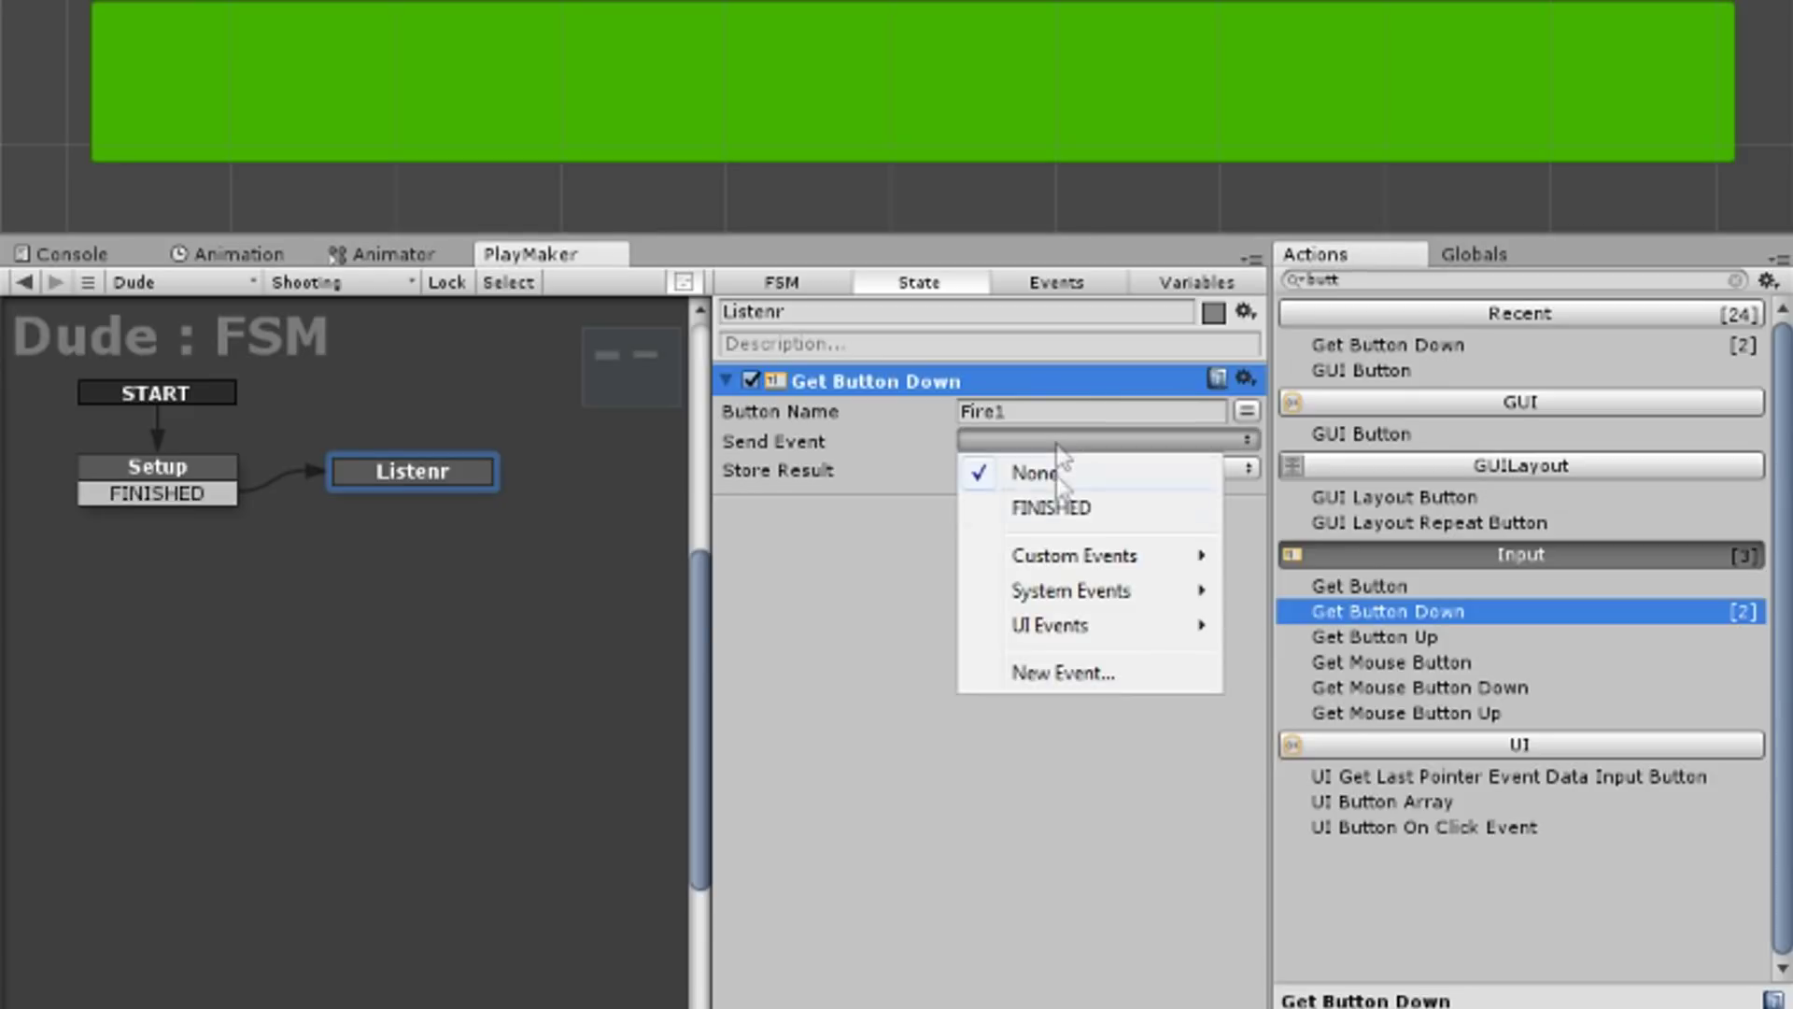
pyautogui.click(1088, 672)
pyautogui.write('Fire')
pyautogui.press('Return')
pyautogui.click(1079, 490)
# Step: Create a Fire state from the Fire transition and add a Create Object action
pyautogui.moveTo(434, 499)
pyautogui.mouseDown()
pyautogui.moveTo(480, 563)
pyautogui.moveTo(411, 576)
pyautogui.mouseUp()
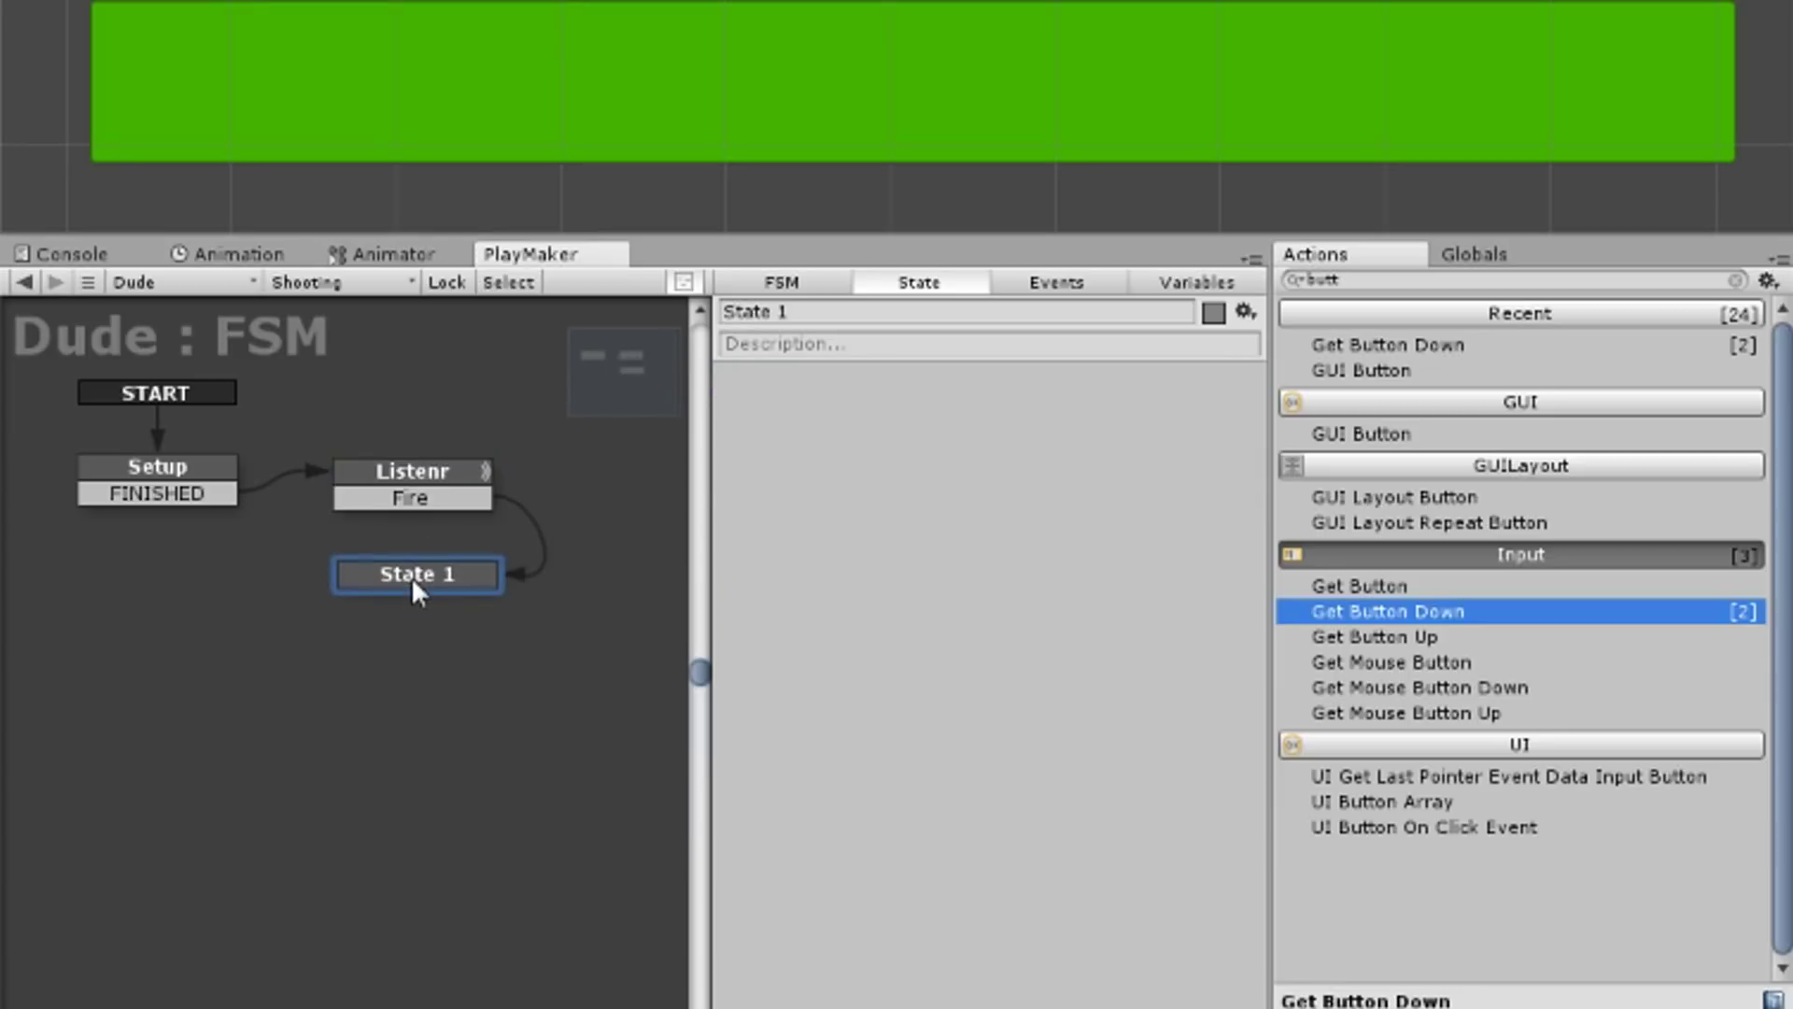
pyautogui.click(838, 311)
pyautogui.write('Fire')
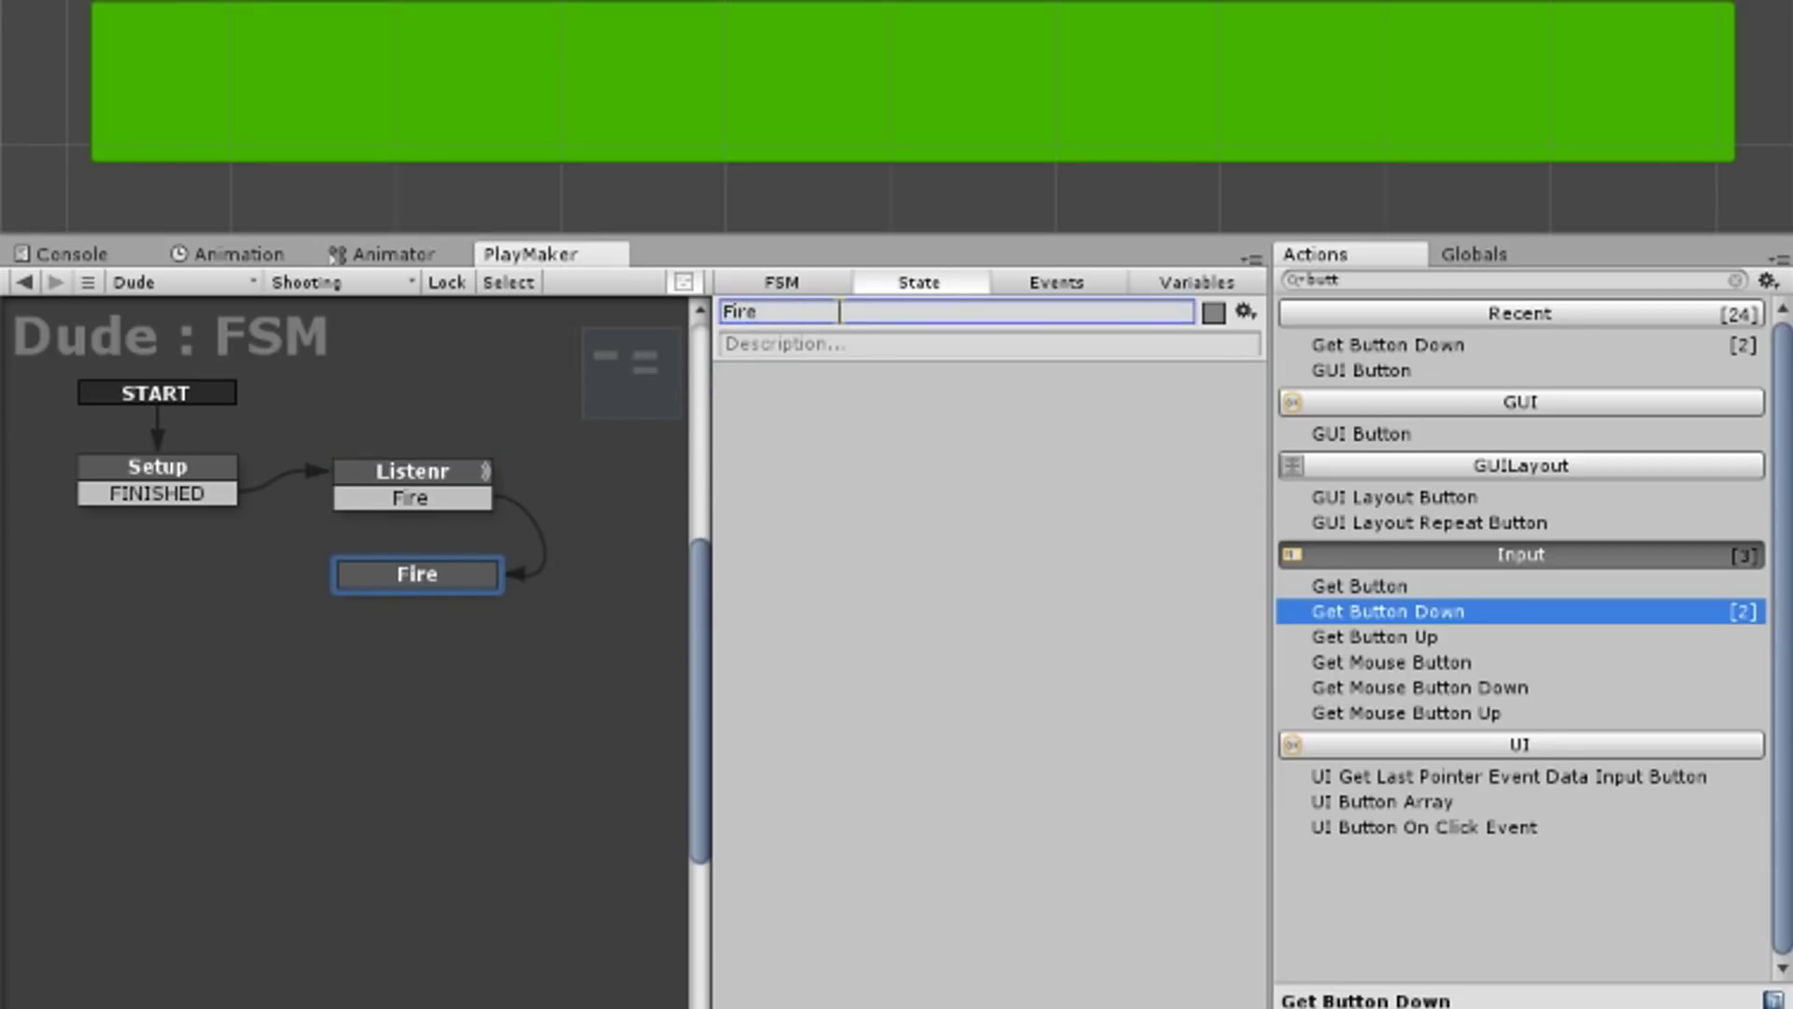
pyautogui.moveTo(485, 593); pyautogui.dragTo(480, 605)
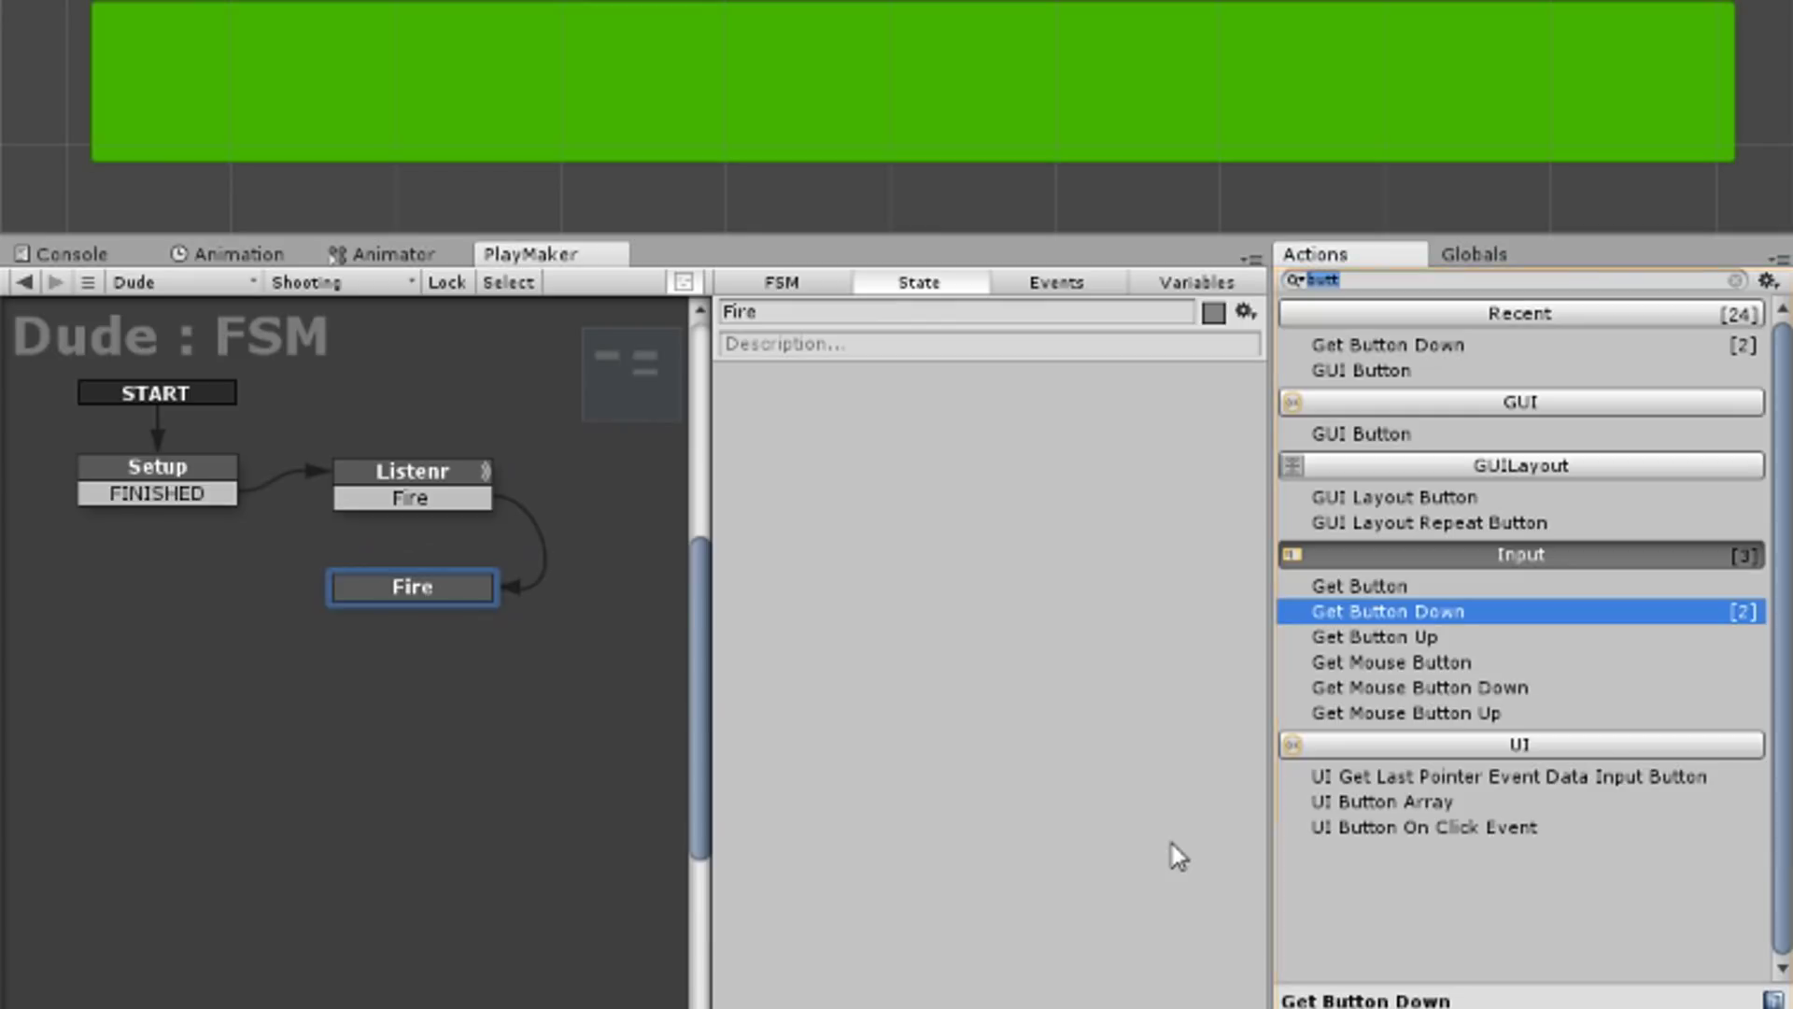
pyautogui.write('crea')
pyautogui.press('Down')
pyautogui.press('Return')
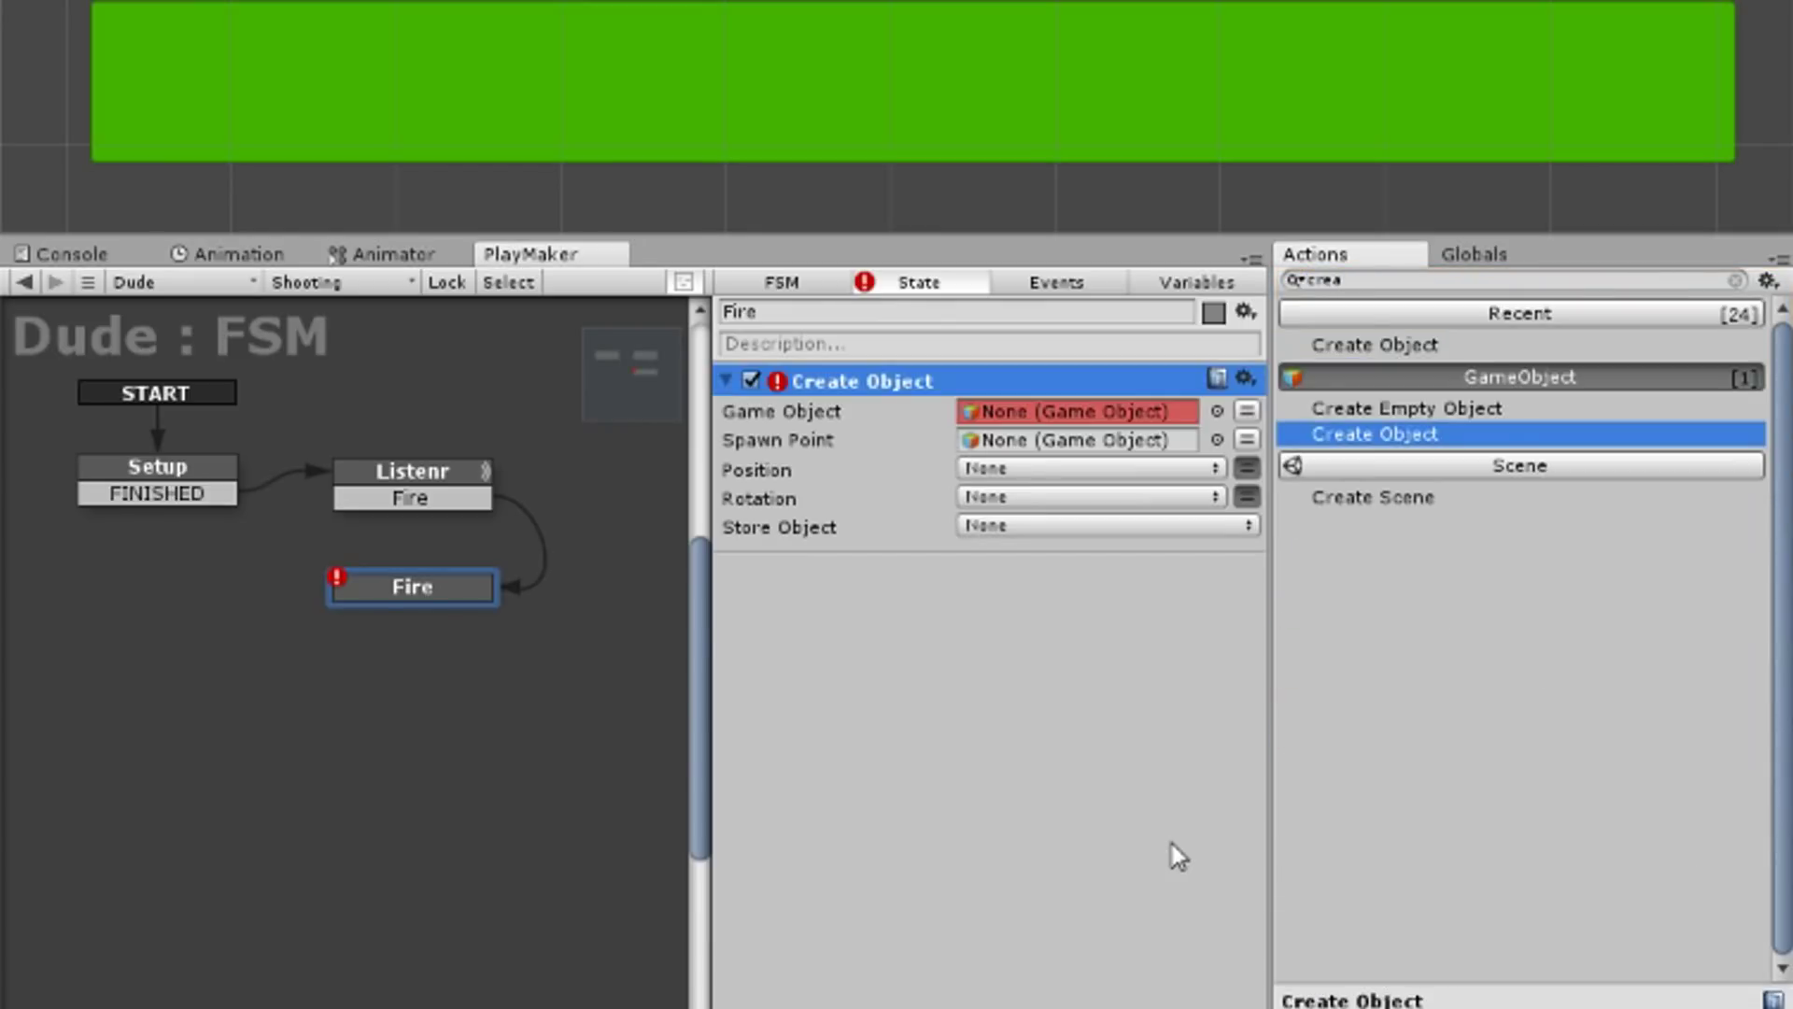
# Step: Point Create Object's Game Object and Spawn Point at new BulletPrefab and SpawnPoint variables
pyautogui.click(1247, 411)
pyautogui.click(1151, 420)
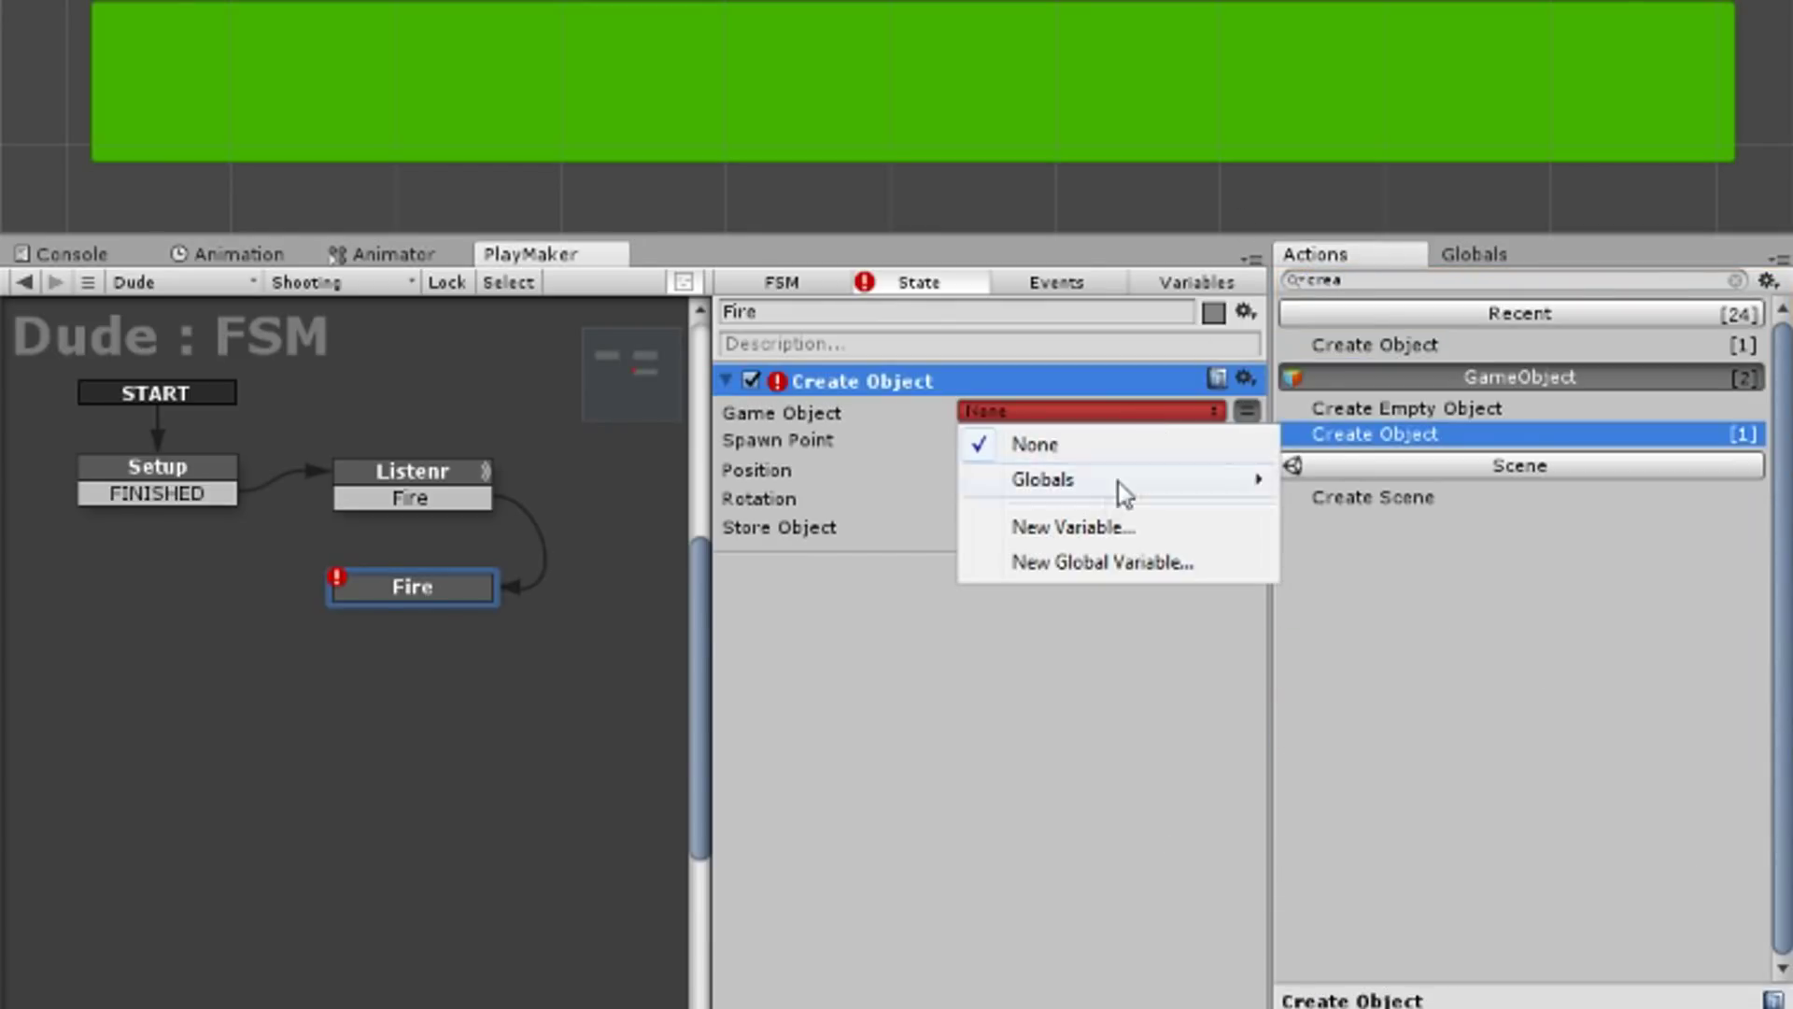
pyautogui.click(1100, 525)
pyautogui.write('Bullet')
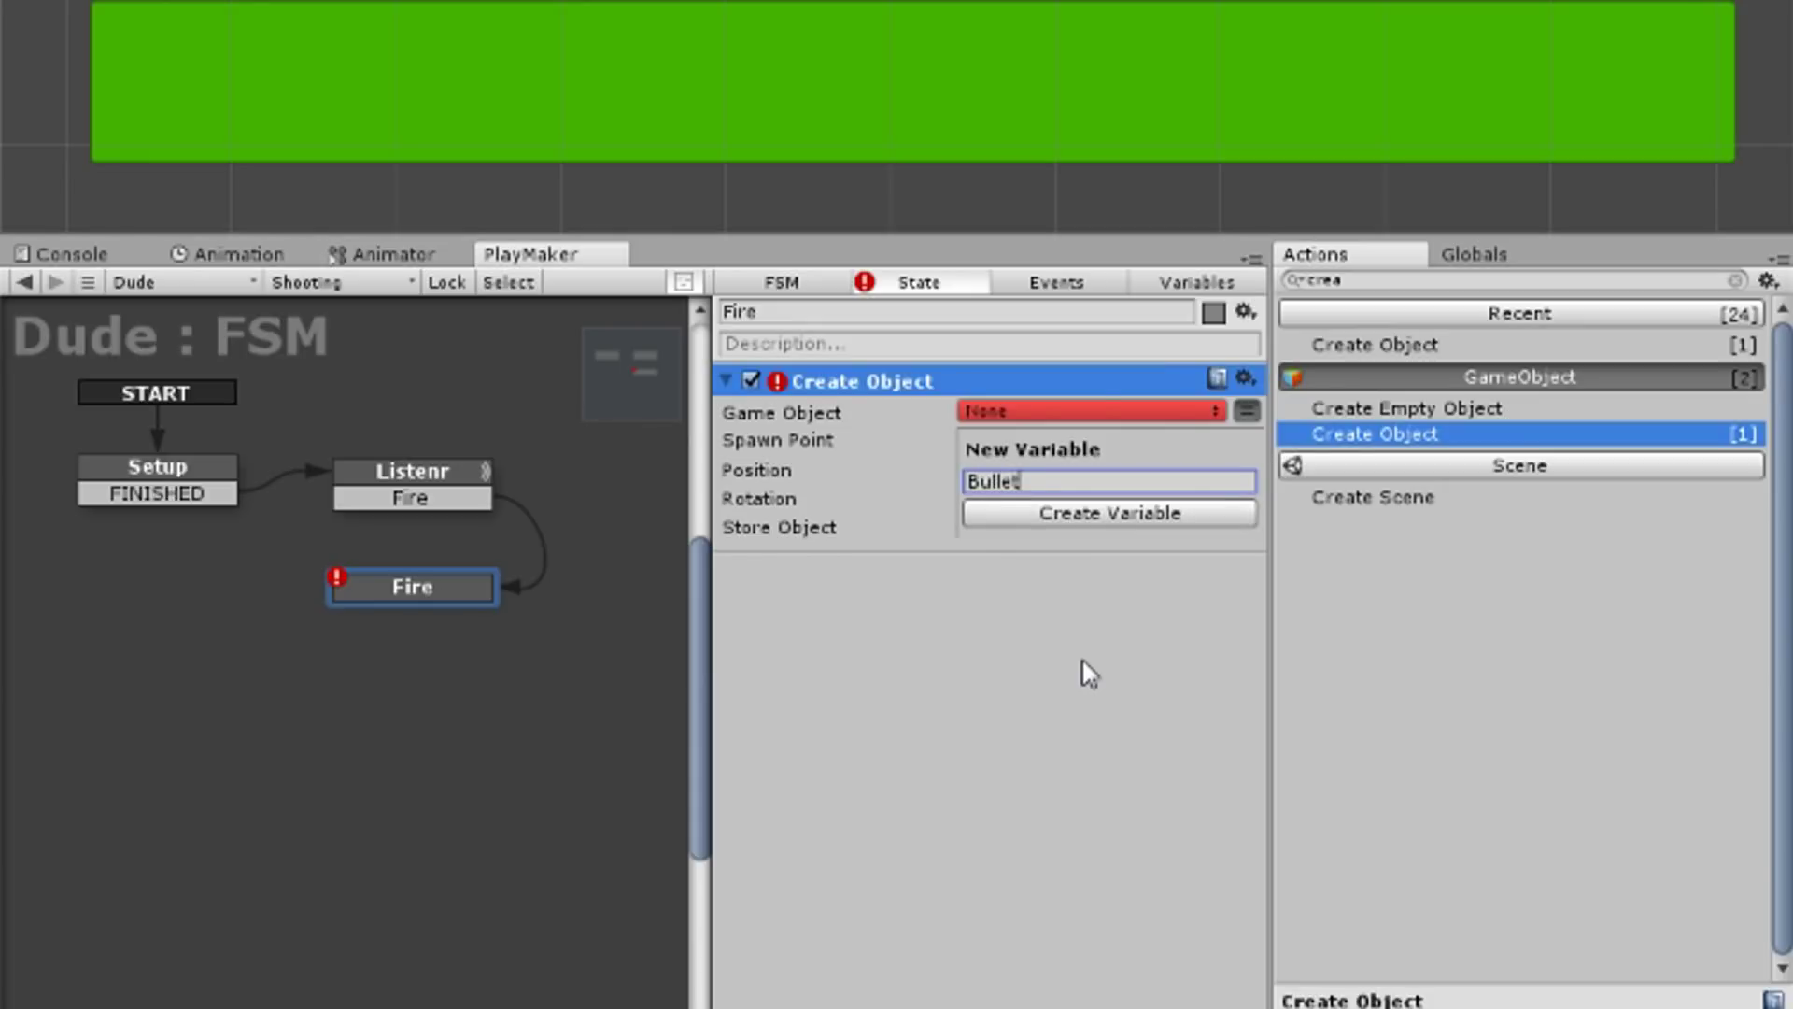
pyautogui.write('Prefab')
pyautogui.press('Return')
pyautogui.click(1247, 467)
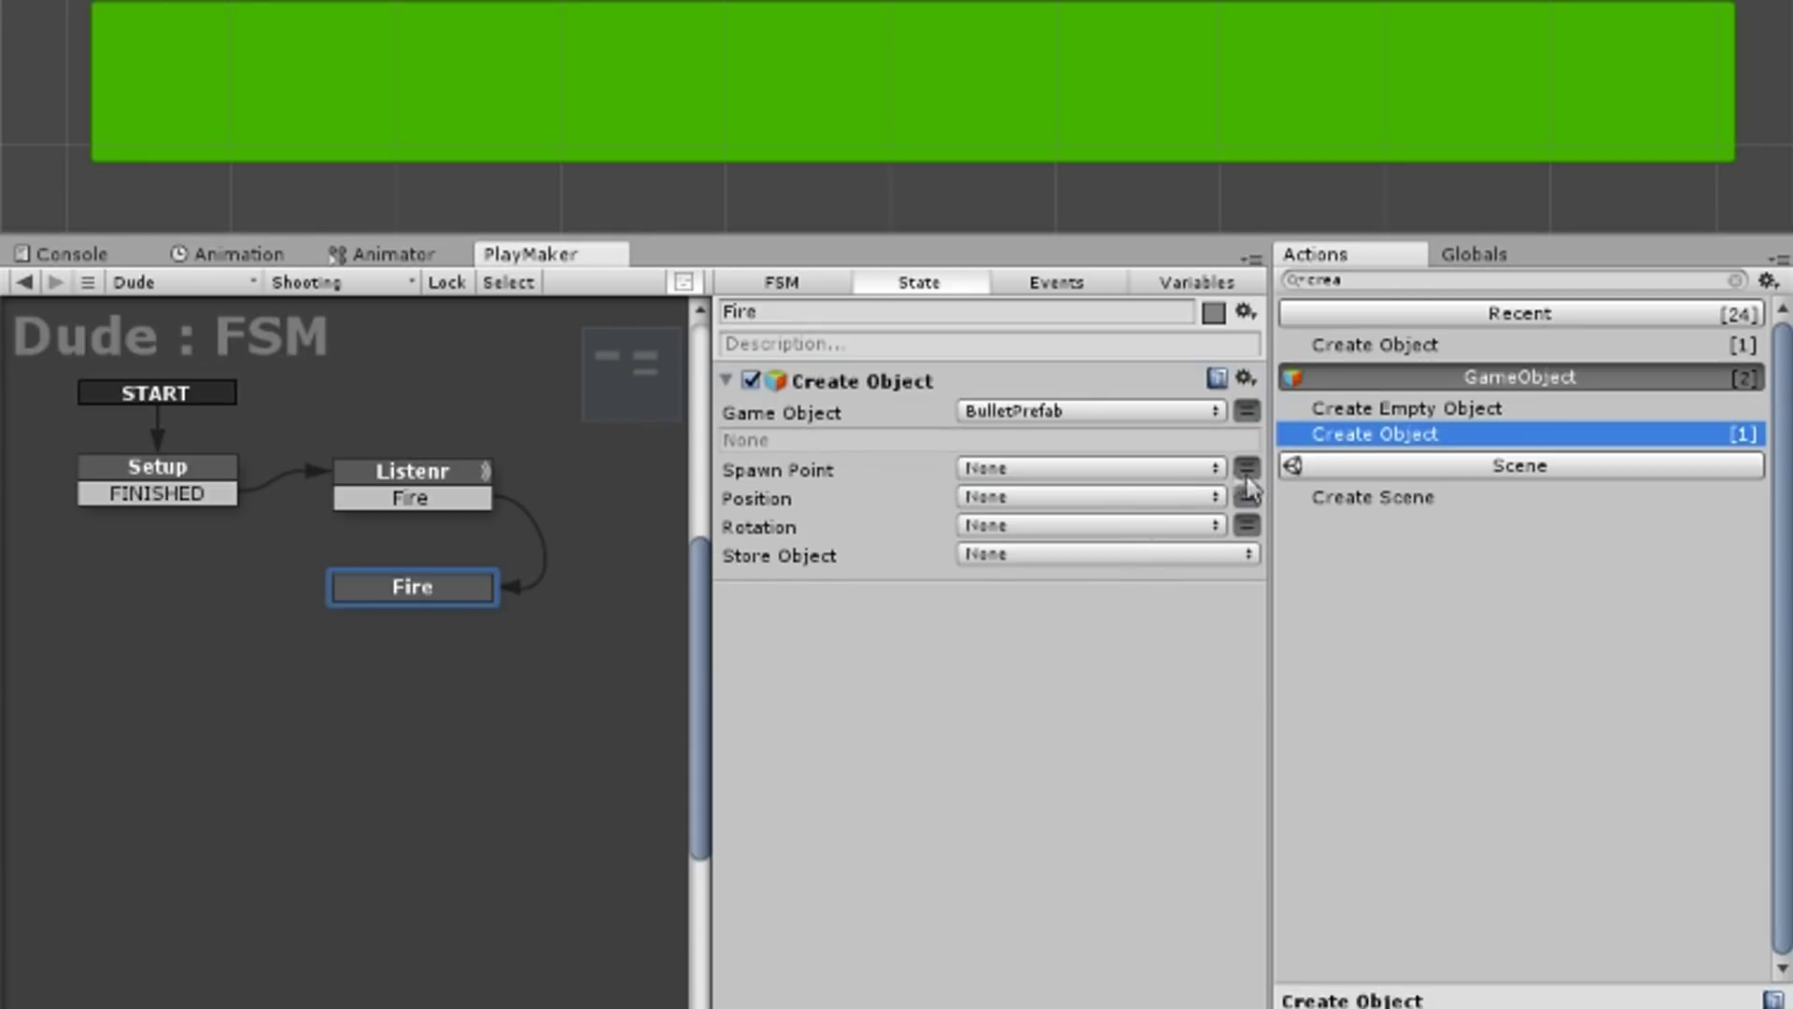
pyautogui.click(1134, 469)
pyautogui.click(1101, 618)
pyautogui.write('Spawn')
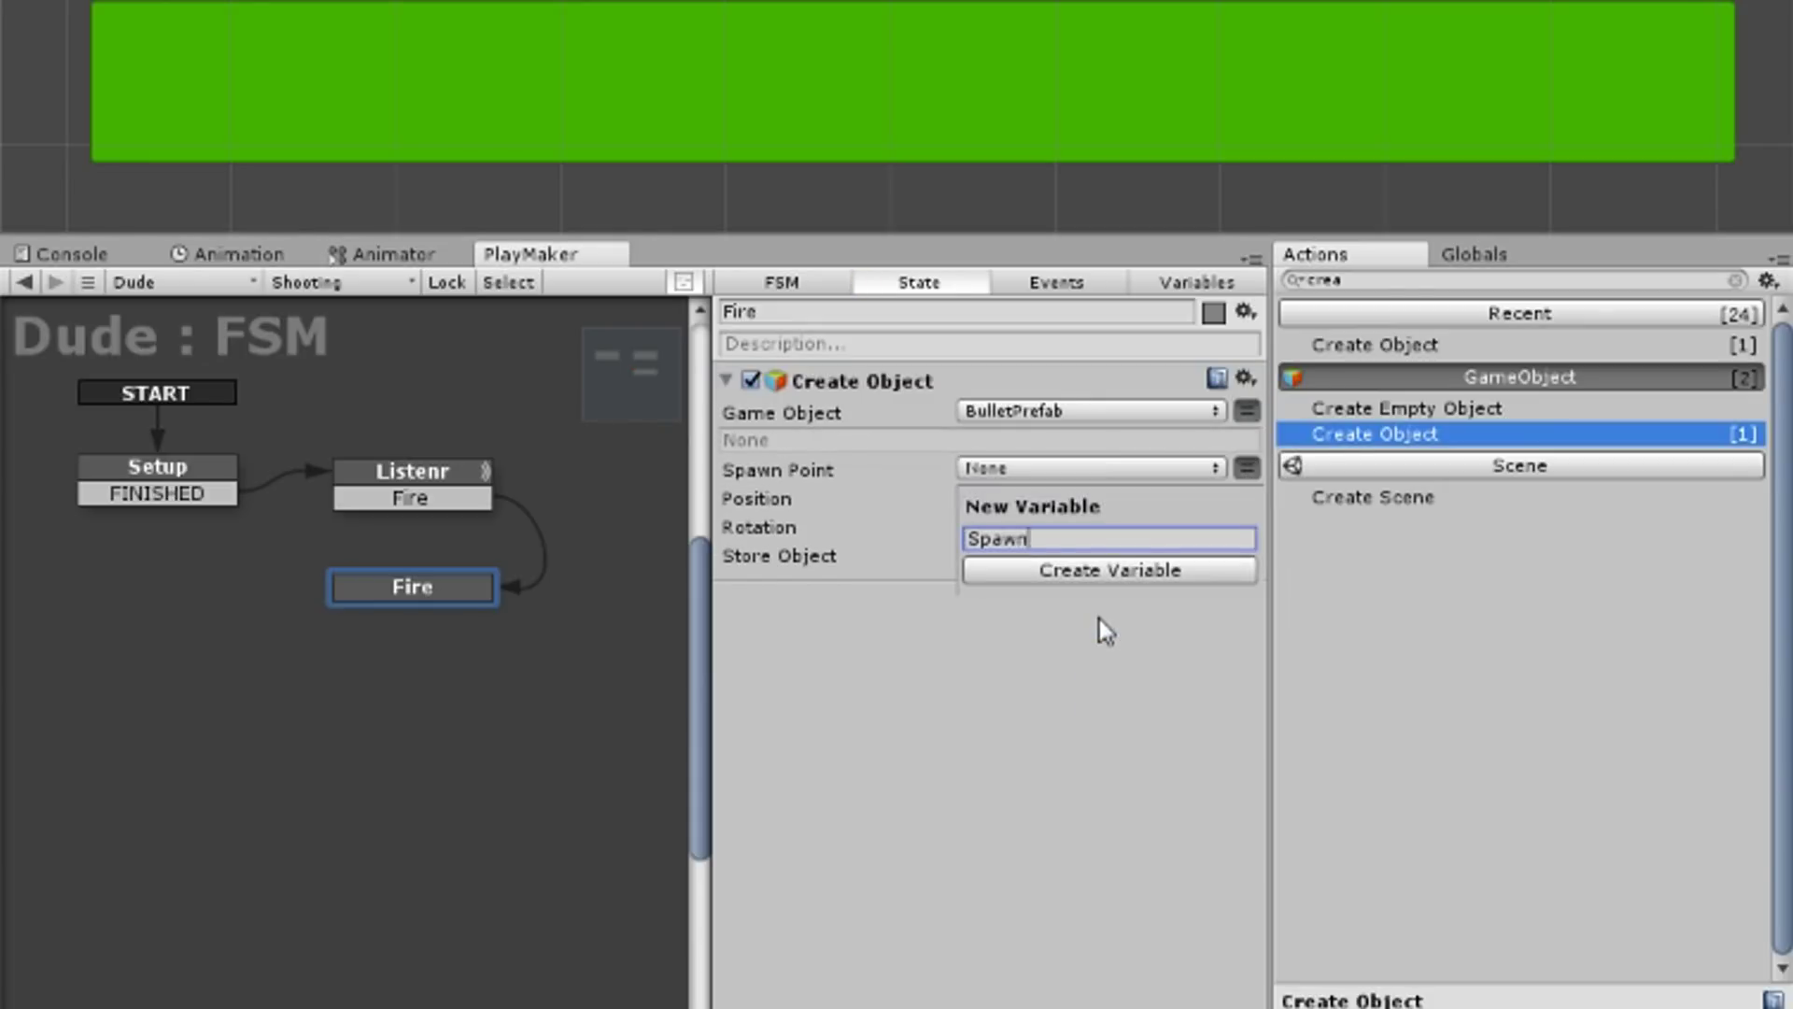
pyautogui.write('Point')
pyautogui.press('Return')
pyautogui.click(1167, 285)
pyautogui.click(800, 383)
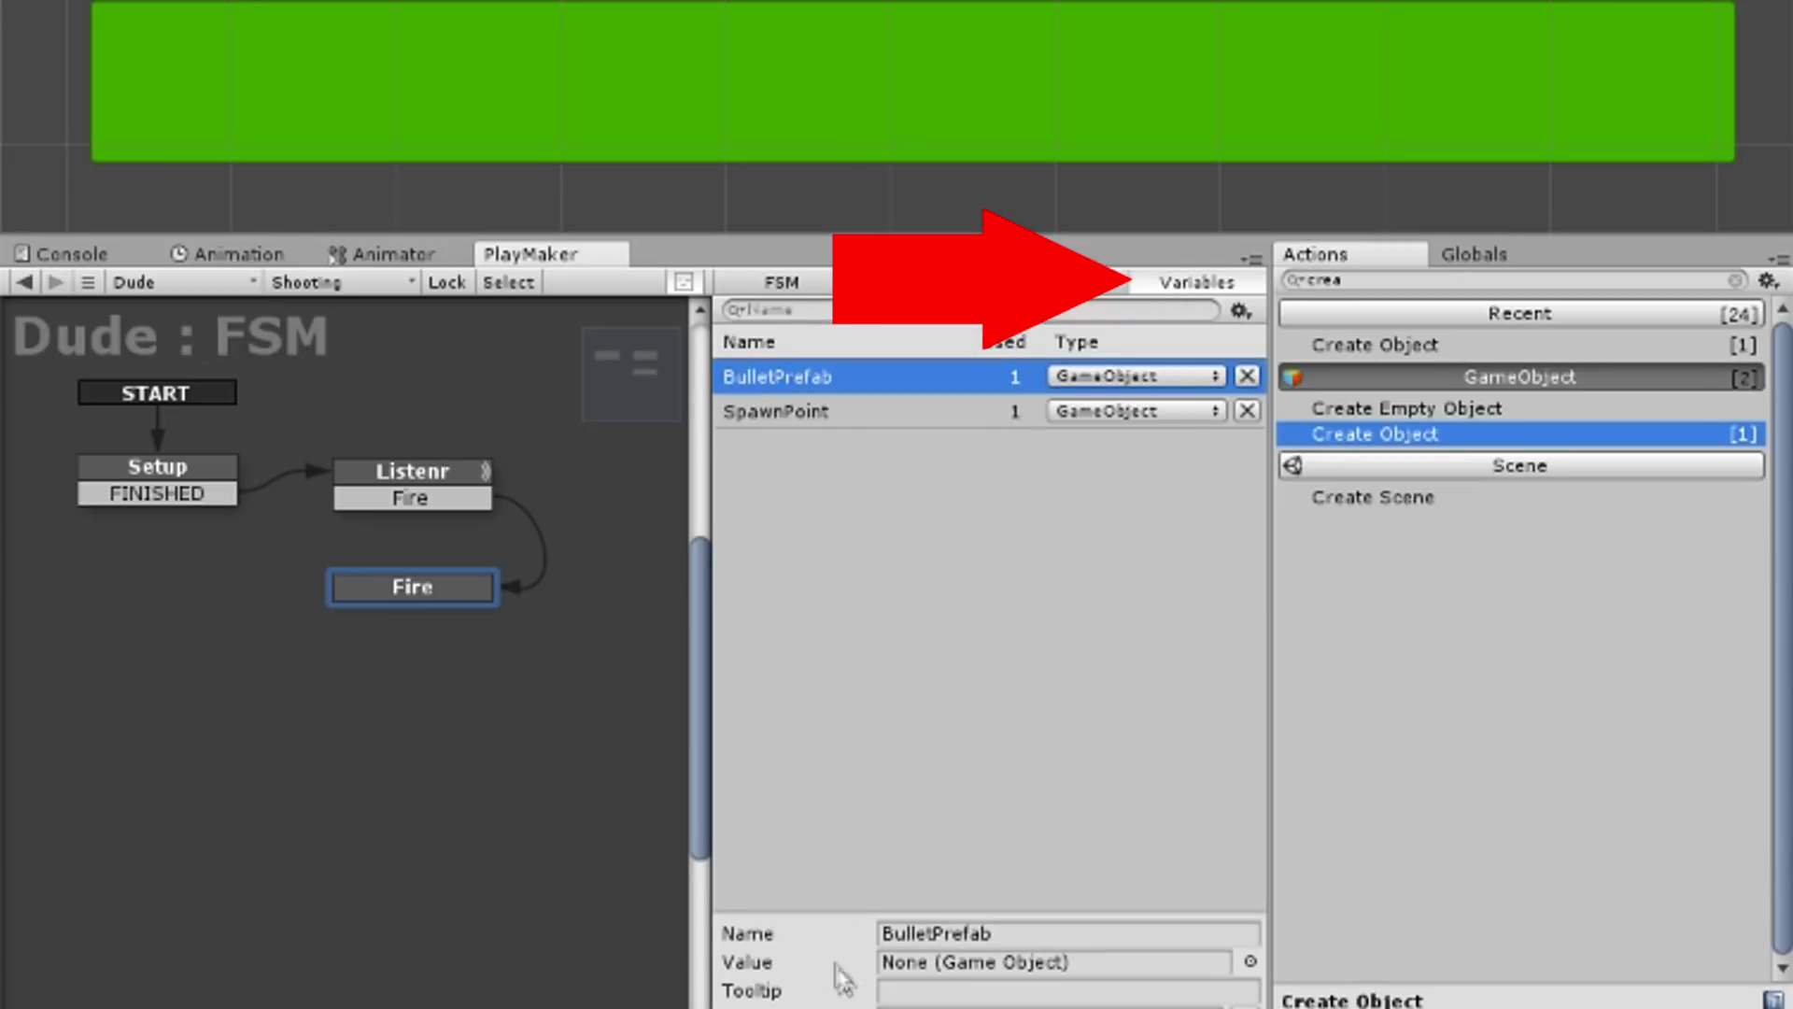
pyautogui.click(809, 412)
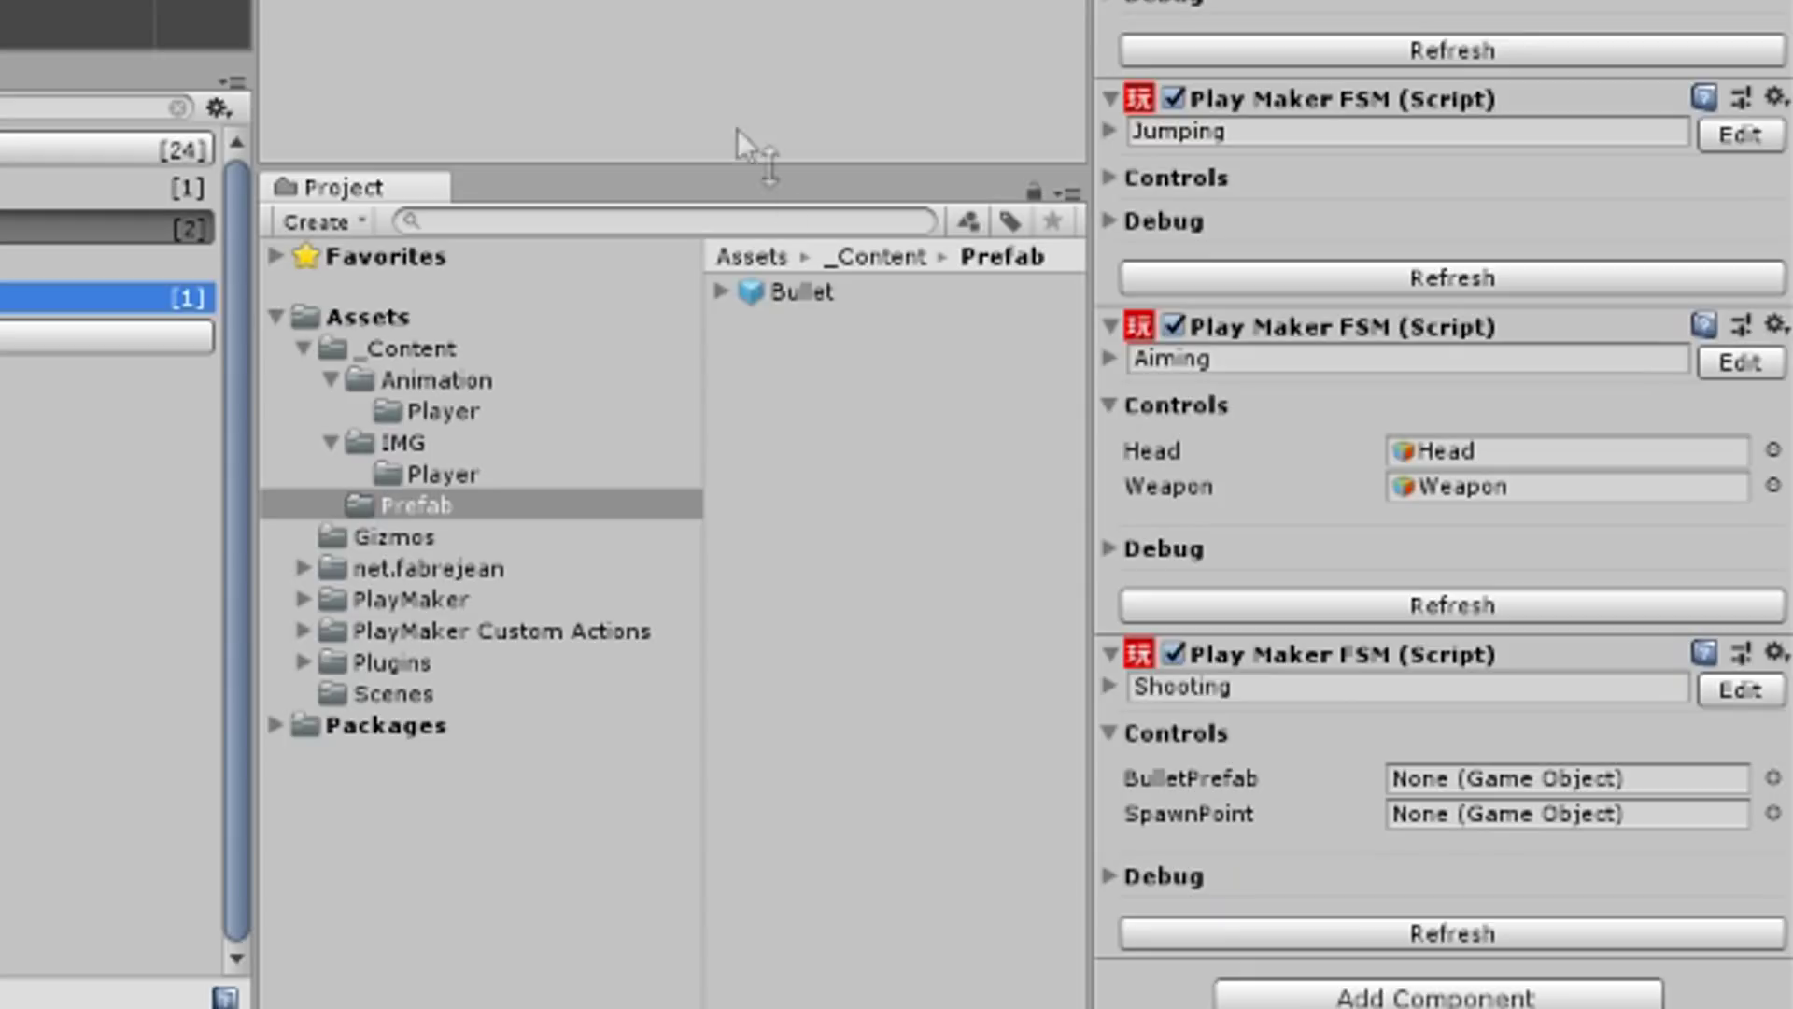
# Step: Assign the Bullet prefab to BulletPrefab and a new SpawnPoint child of Weapon to SpawnPoint
pyautogui.moveTo(745, 148)
pyautogui.mouseDown()
pyautogui.moveTo(1577, 799)
pyautogui.moveTo(1574, 783)
pyautogui.mouseUp()
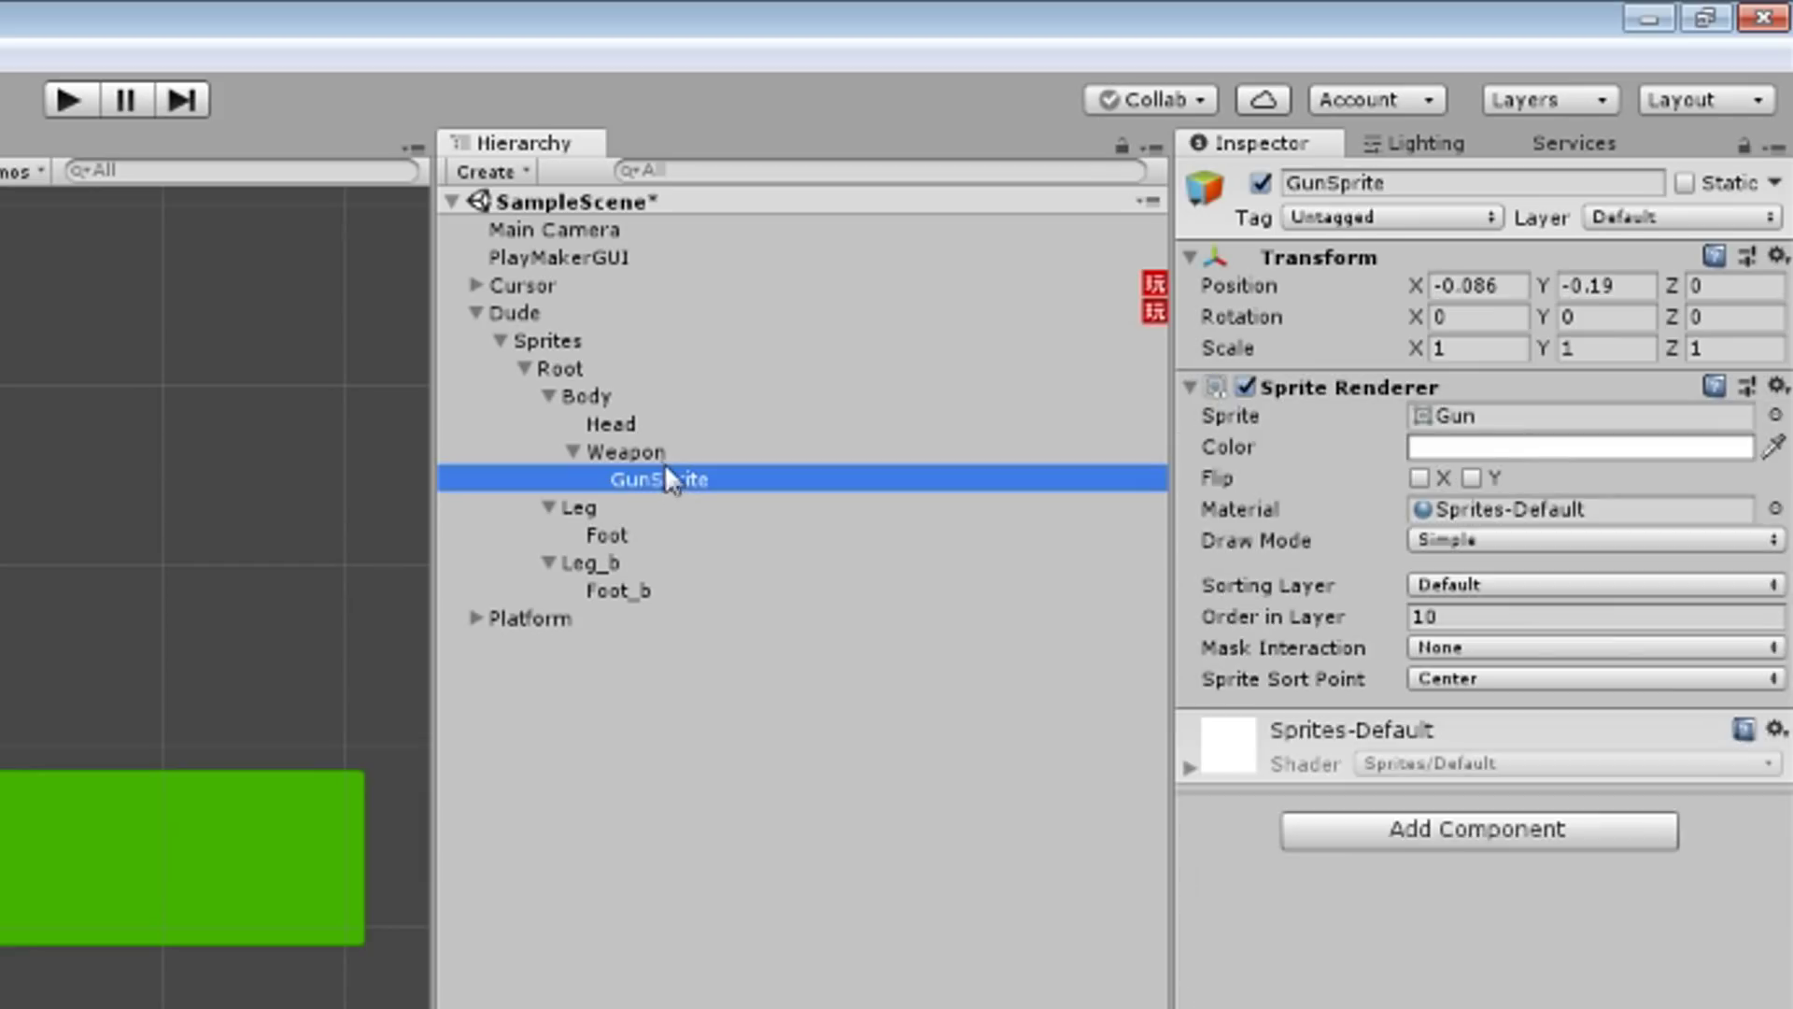
pyautogui.click(657, 456)
pyautogui.rightClick(657, 456)
pyautogui.click(818, 747)
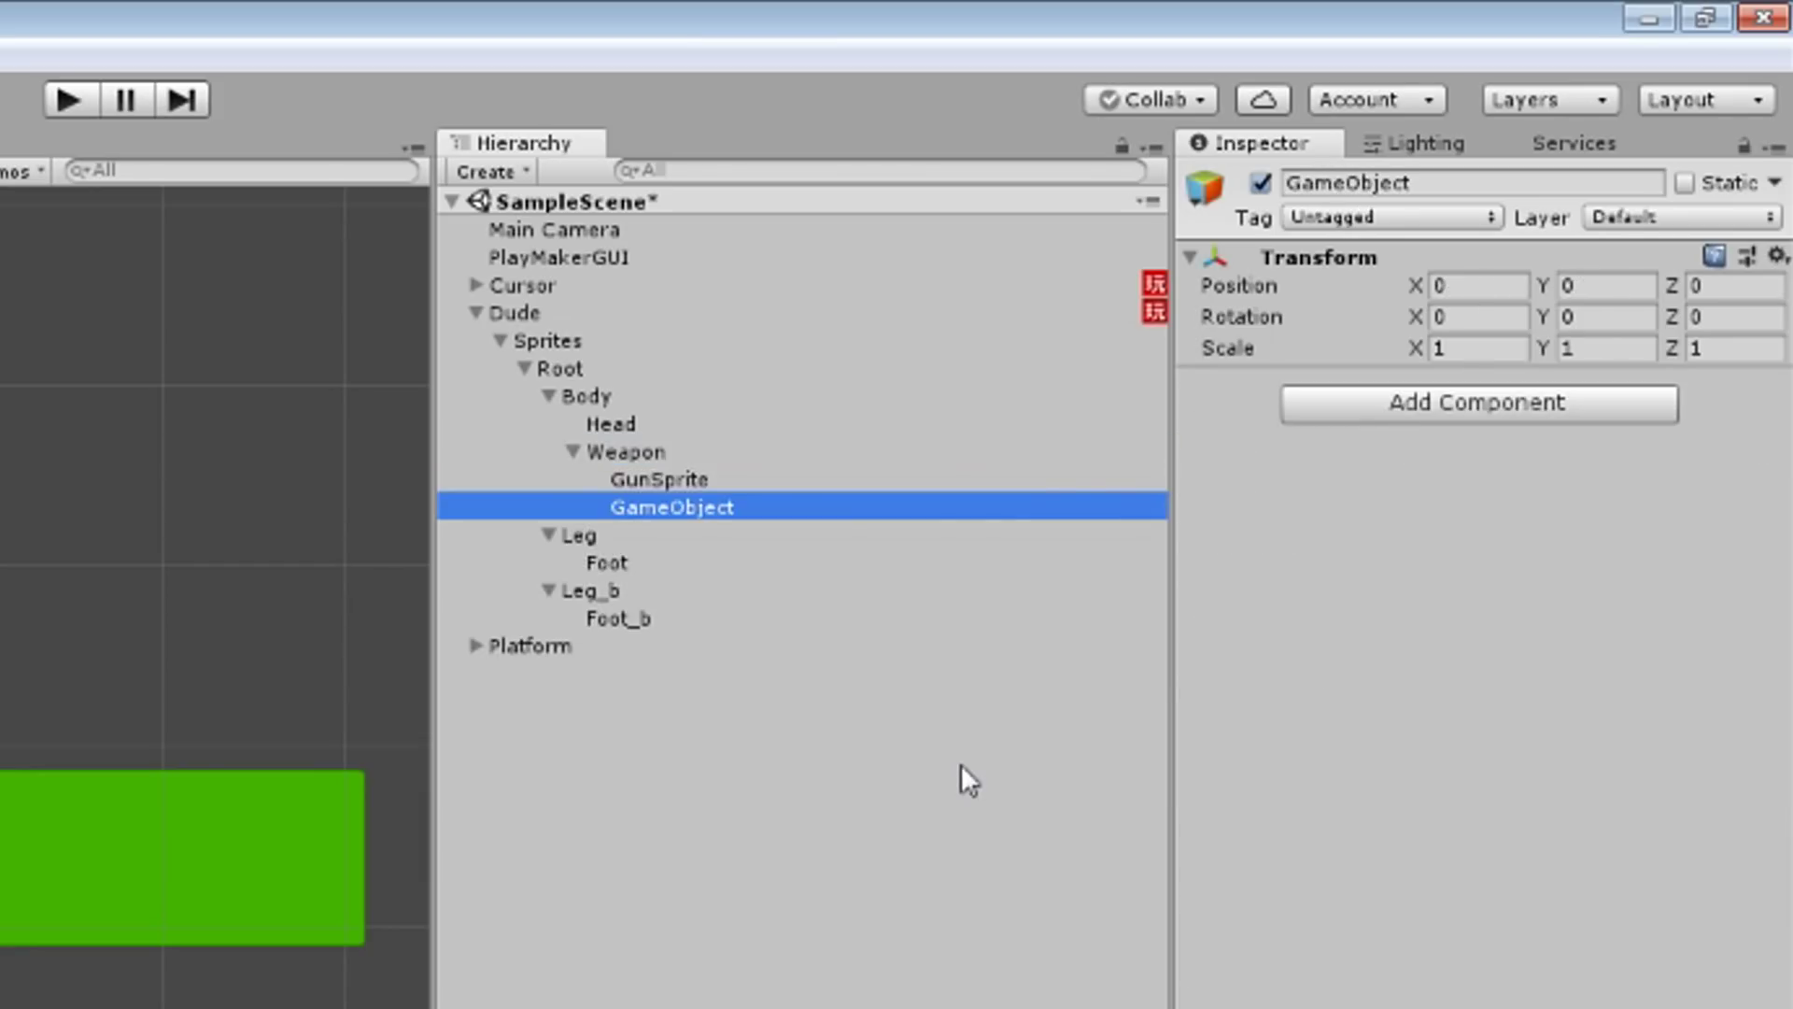
pyautogui.write('Spawn')
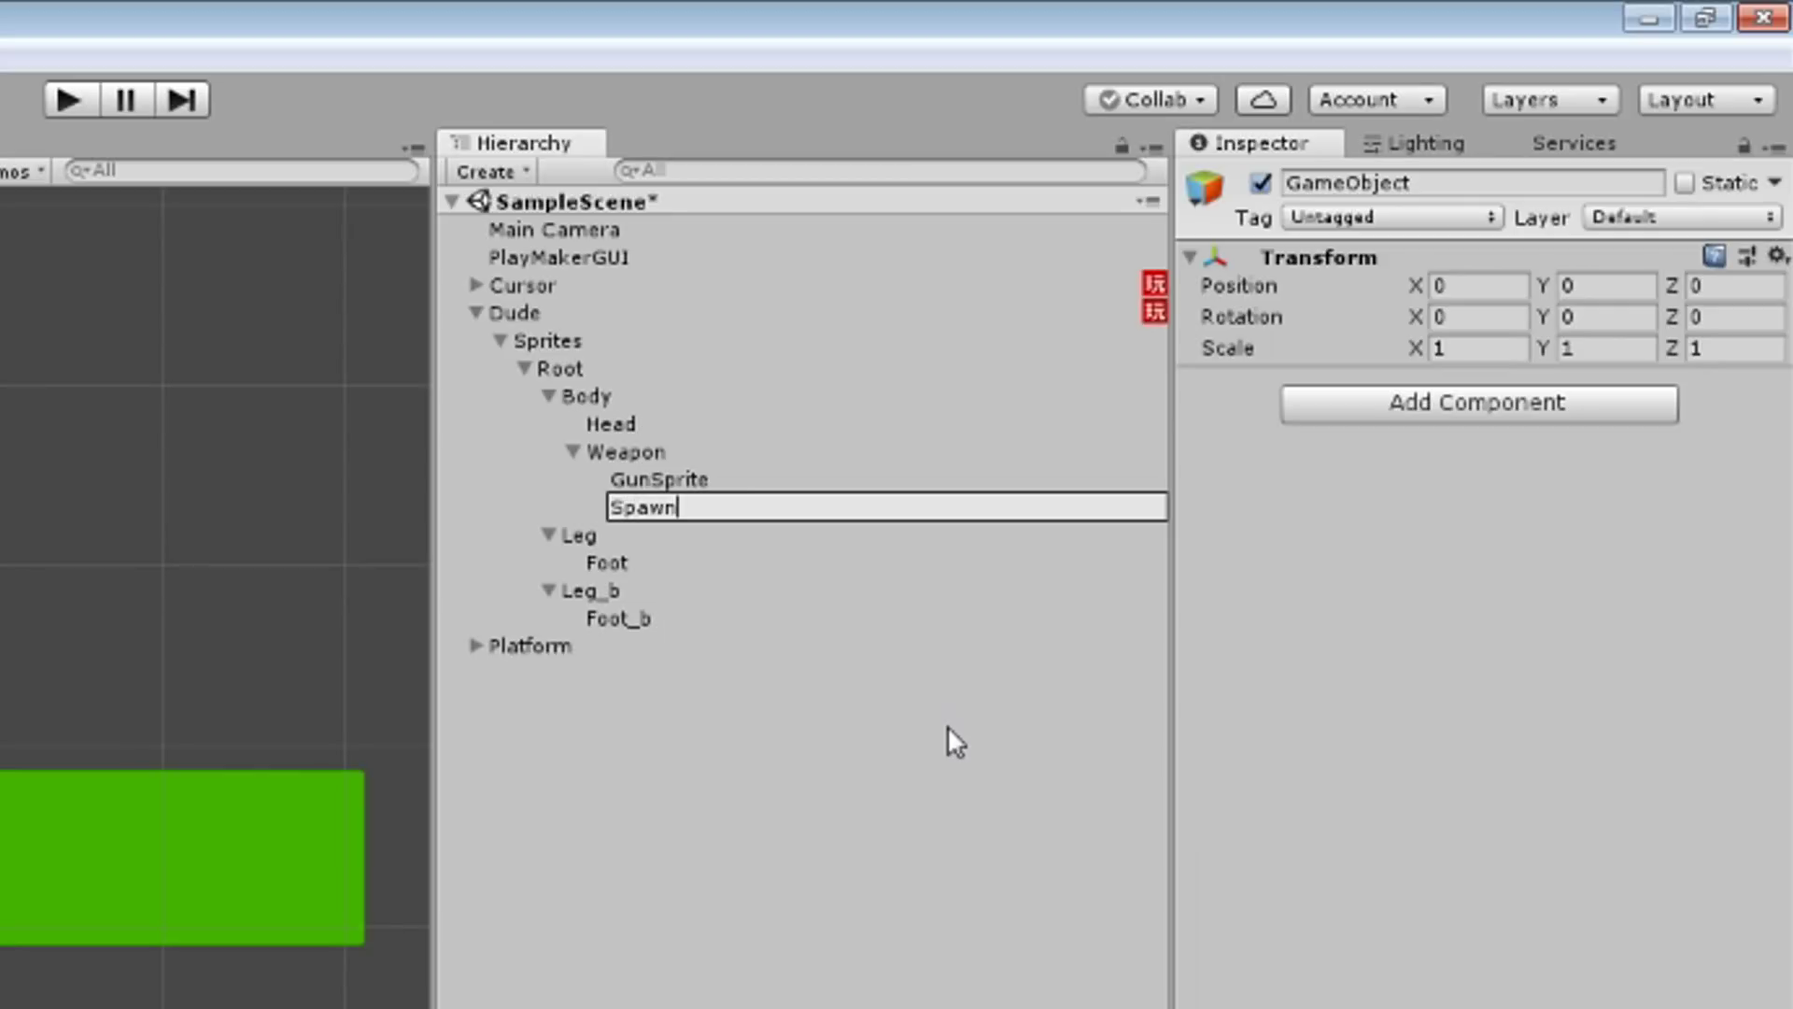
pyautogui.write('Point')
pyautogui.press('Return')
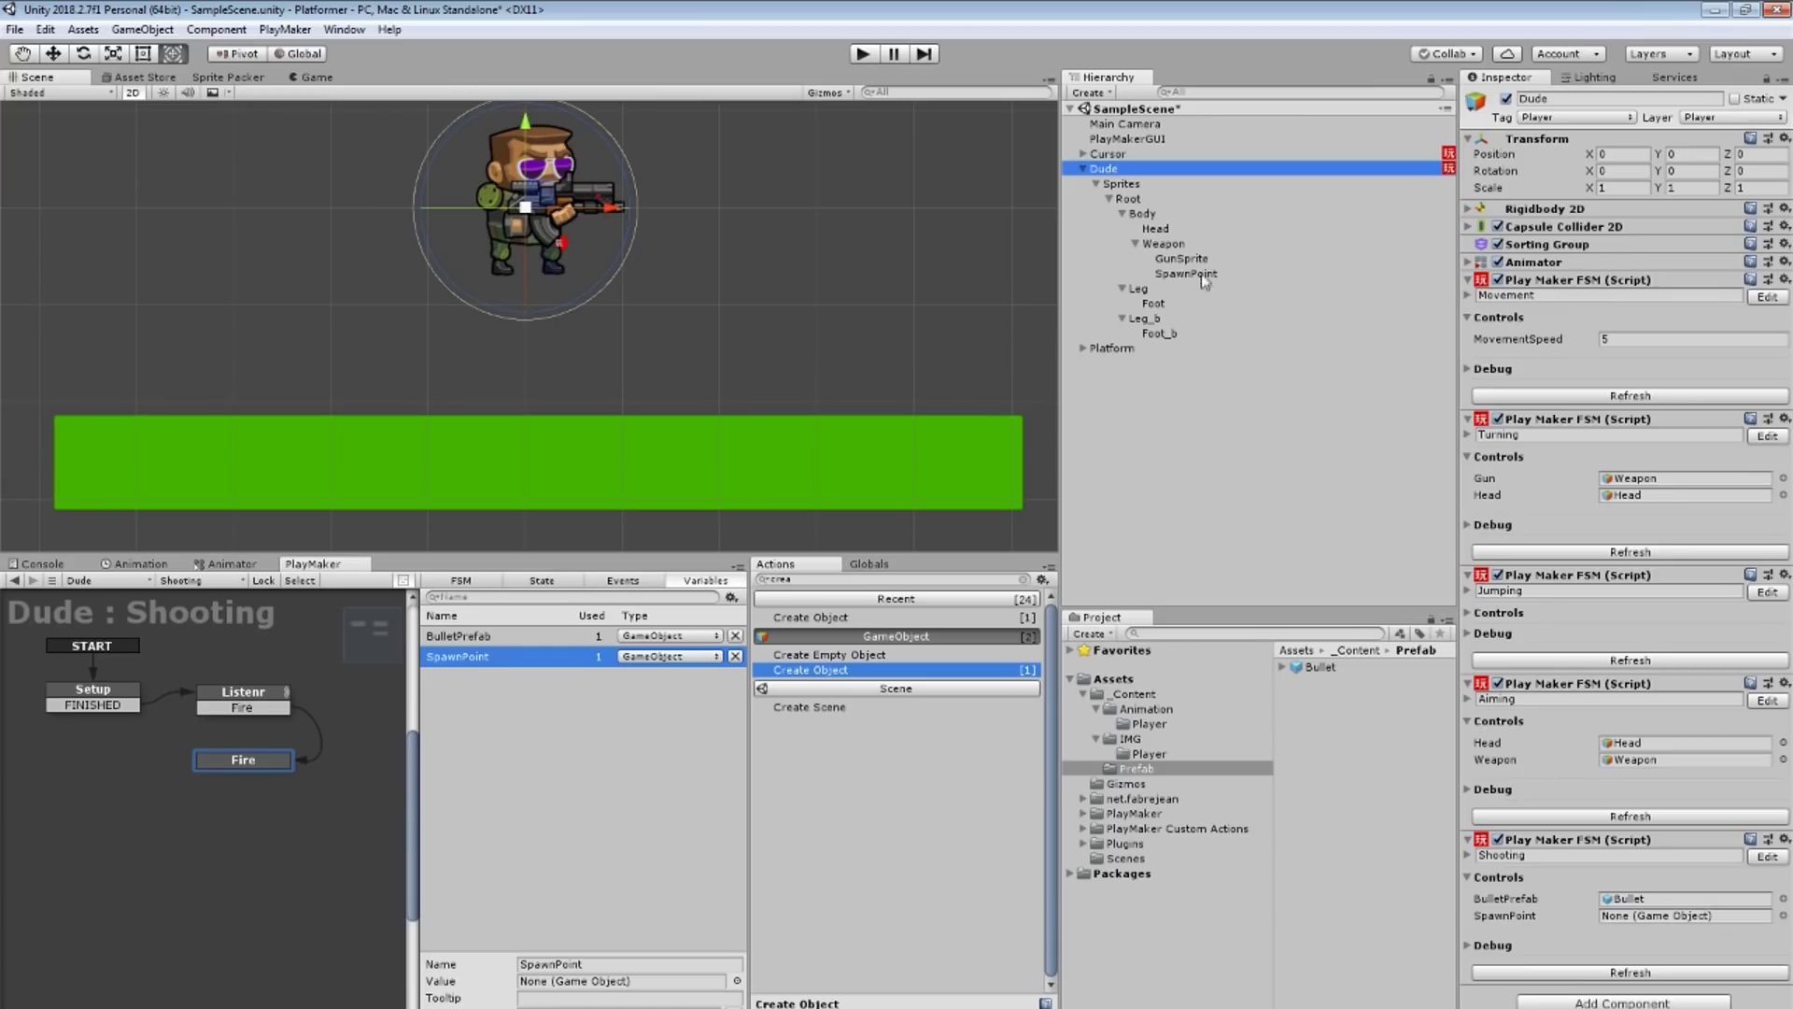
pyautogui.moveTo(1187, 272); pyautogui.dragTo(1653, 914)
# Step: Add a FINISHED transition to the Fire state
pyautogui.click(542, 580)
pyautogui.rightClick(277, 760)
pyautogui.click(496, 765)
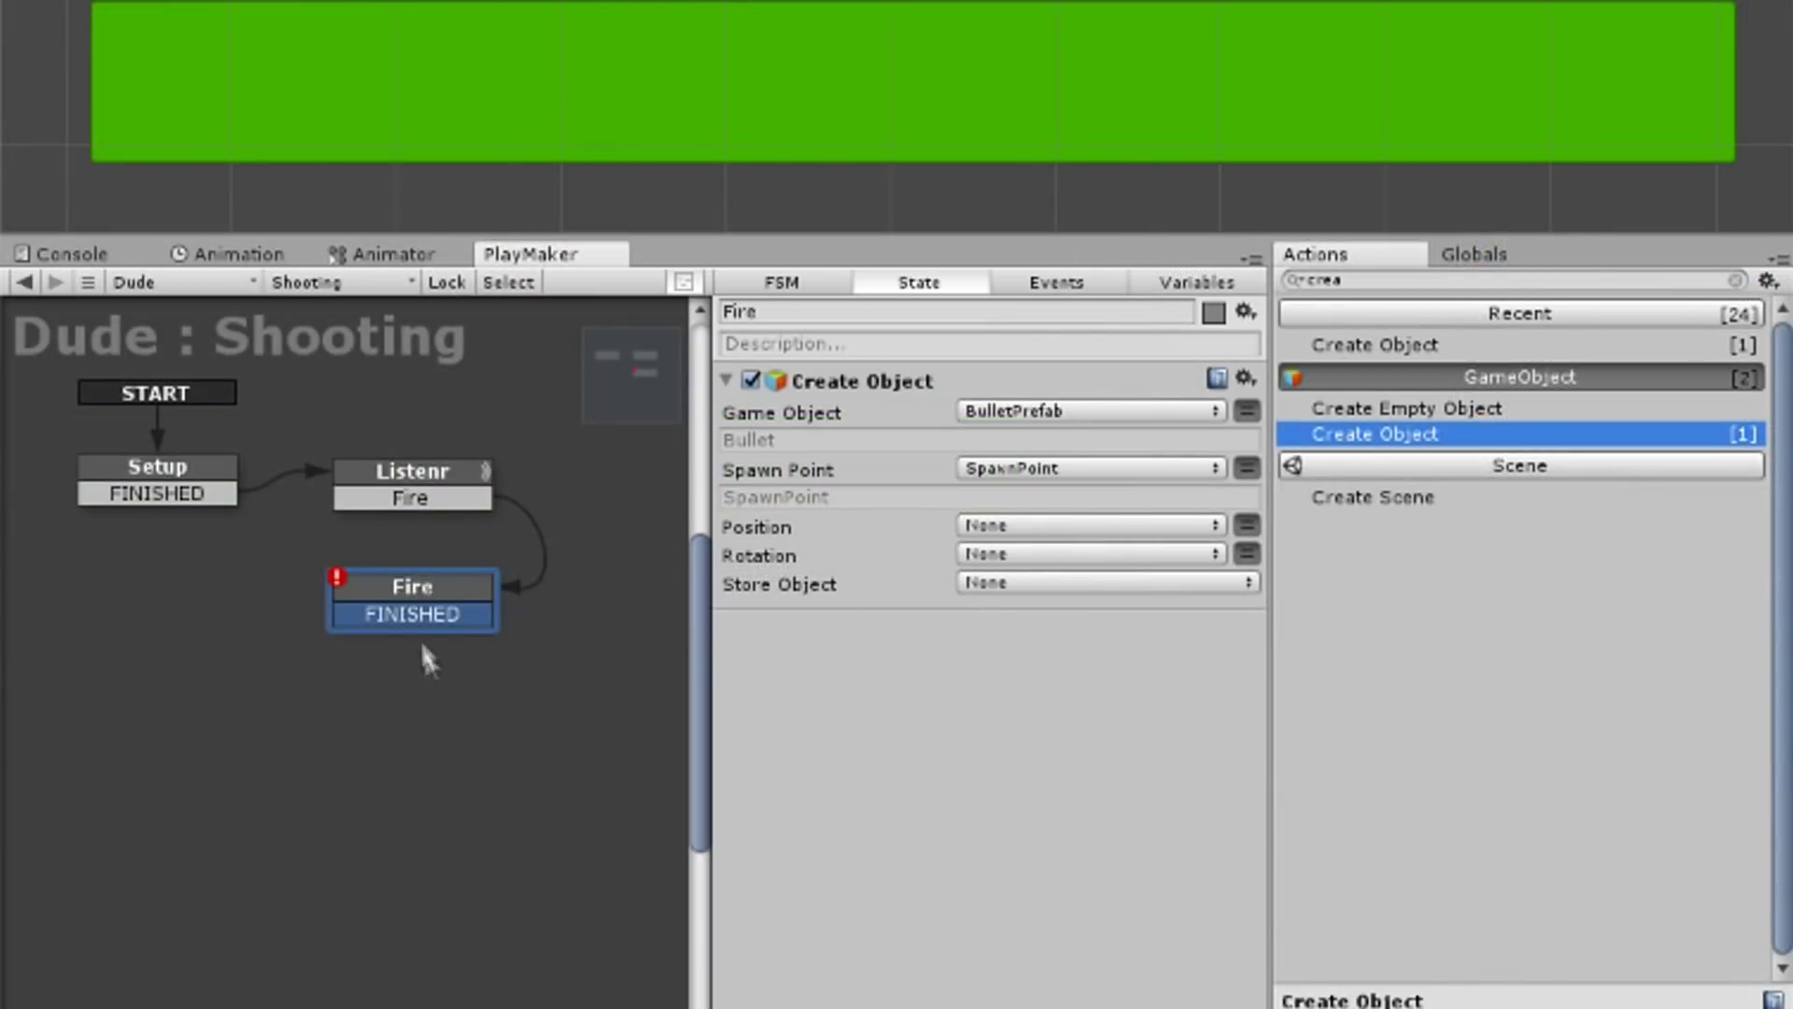
# Step: Play-test firing bullets at the aim point, then add a new state after Fire's FINISHED
pyautogui.hotkey('ctrl', 'p')
pyautogui.click(957, 323)
pyautogui.click(956, 316)
pyautogui.click(360, 289)
pyautogui.click(272, 400)
pyautogui.click(737, 355)
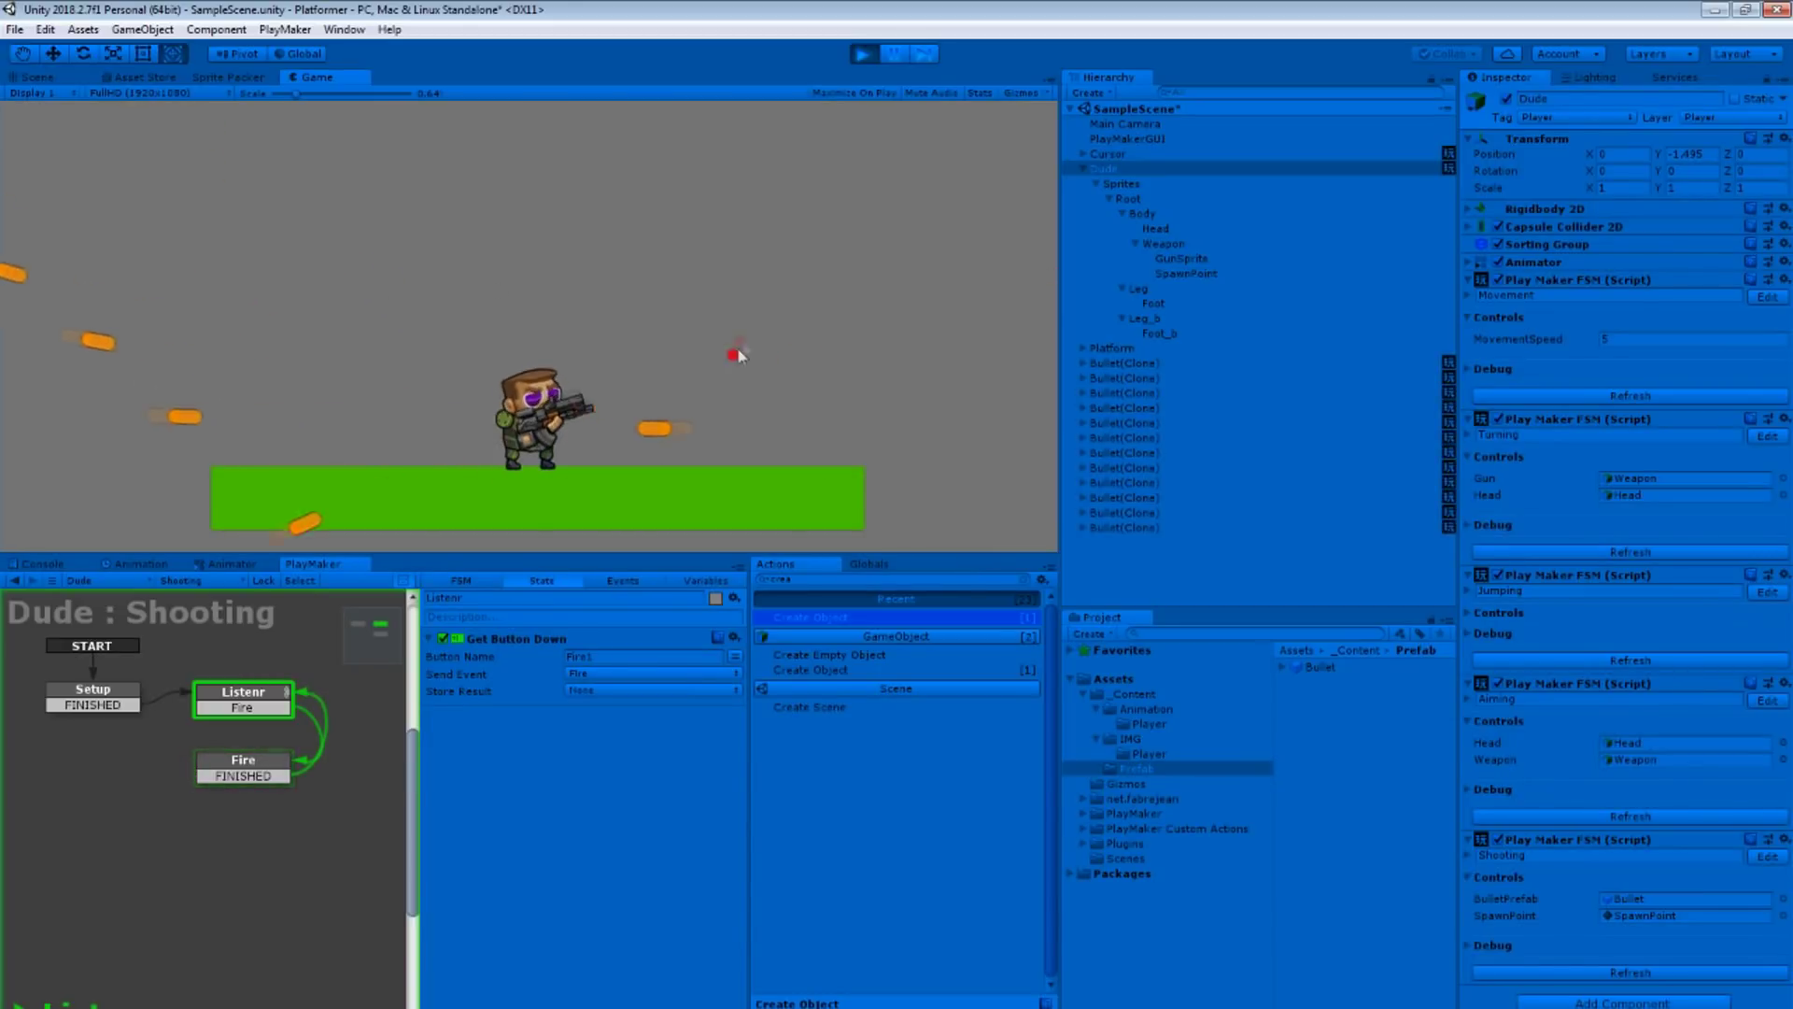
pyautogui.click(504, 188)
pyautogui.click(224, 389)
pyautogui.click(224, 388)
pyautogui.click(865, 349)
pyautogui.click(854, 336)
pyautogui.click(852, 332)
pyautogui.click(848, 322)
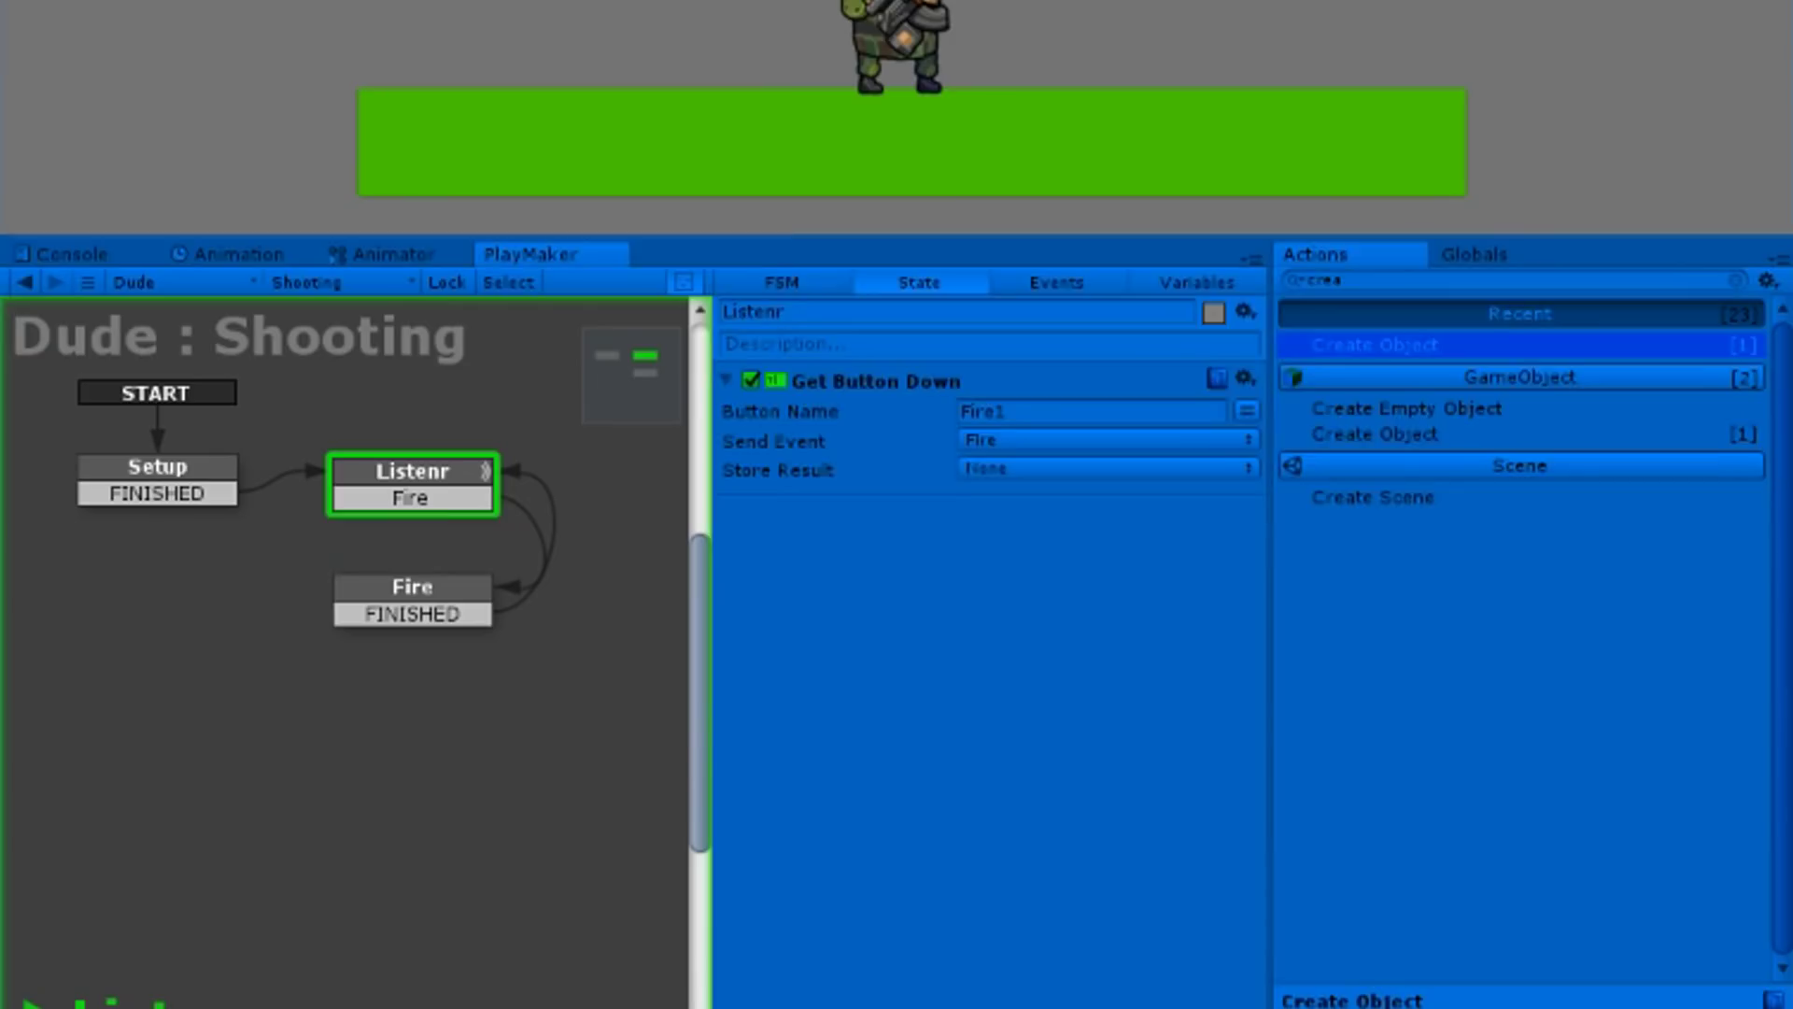
pyautogui.hotkey('ctrl', 'p')
pyautogui.click(262, 762)
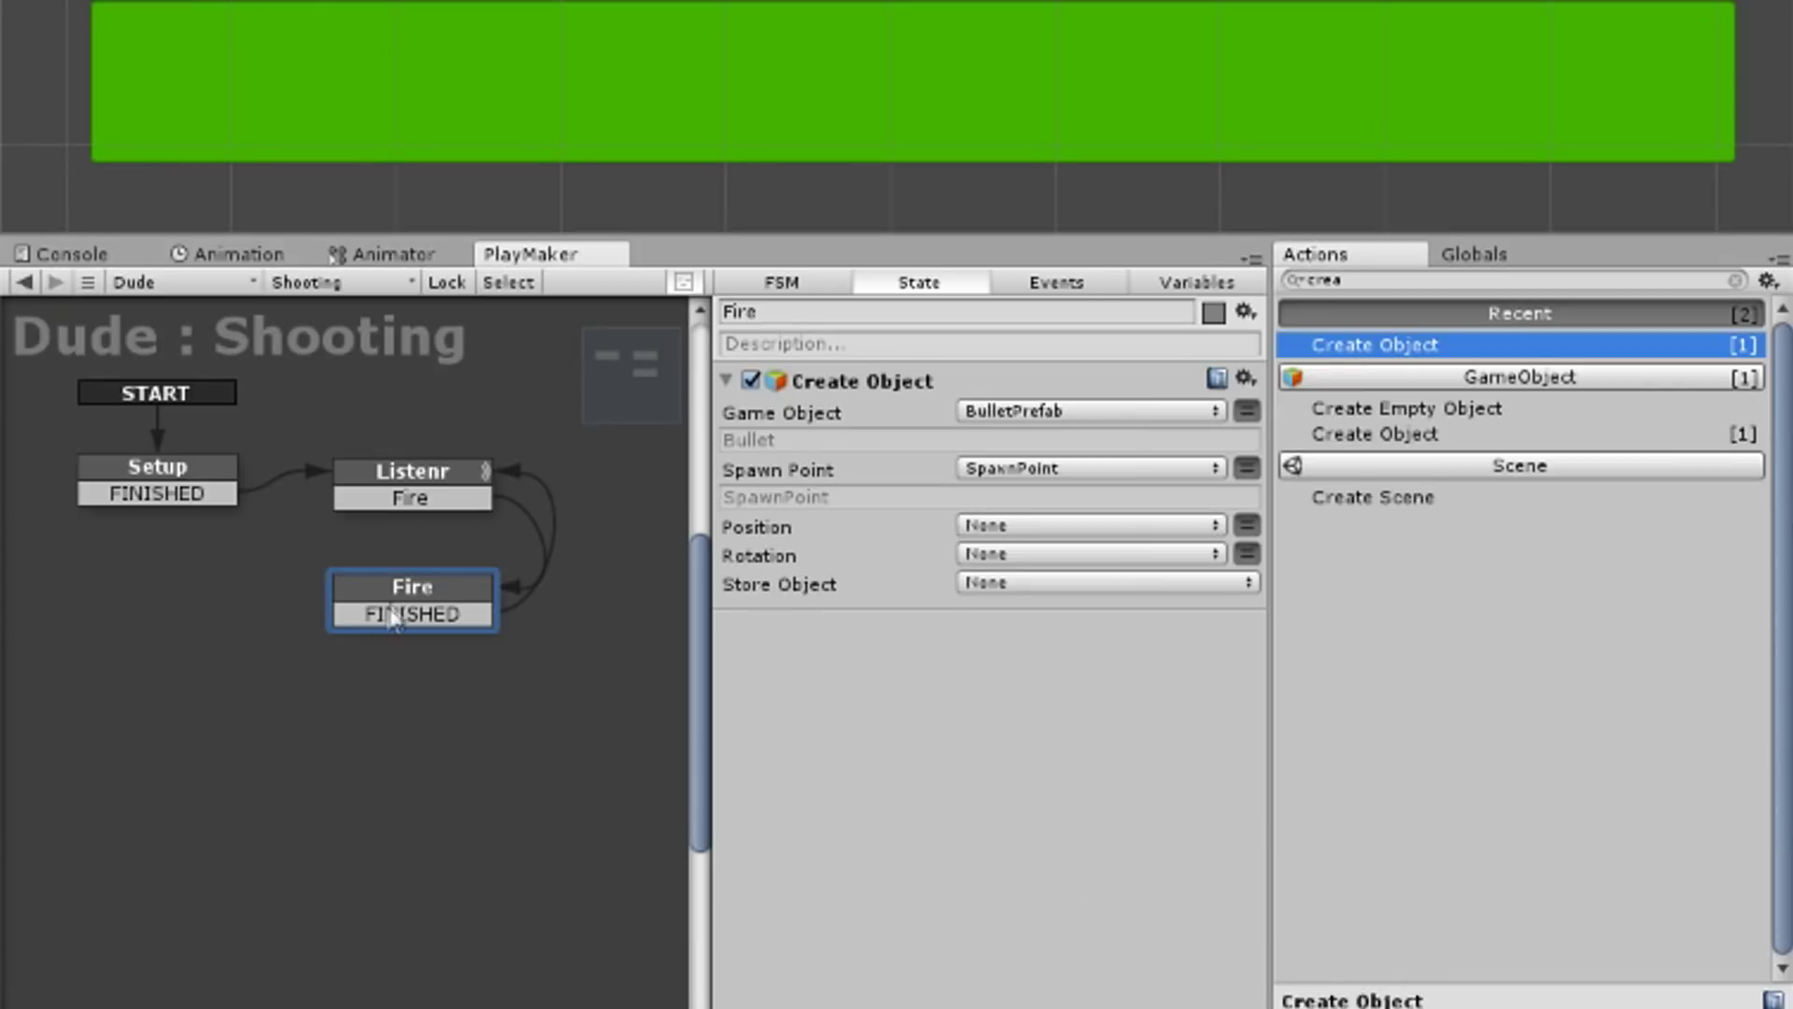
pyautogui.moveTo(387, 621)
pyautogui.mouseDown()
pyautogui.moveTo(499, 738)
pyautogui.moveTo(440, 706)
pyautogui.mouseUp()
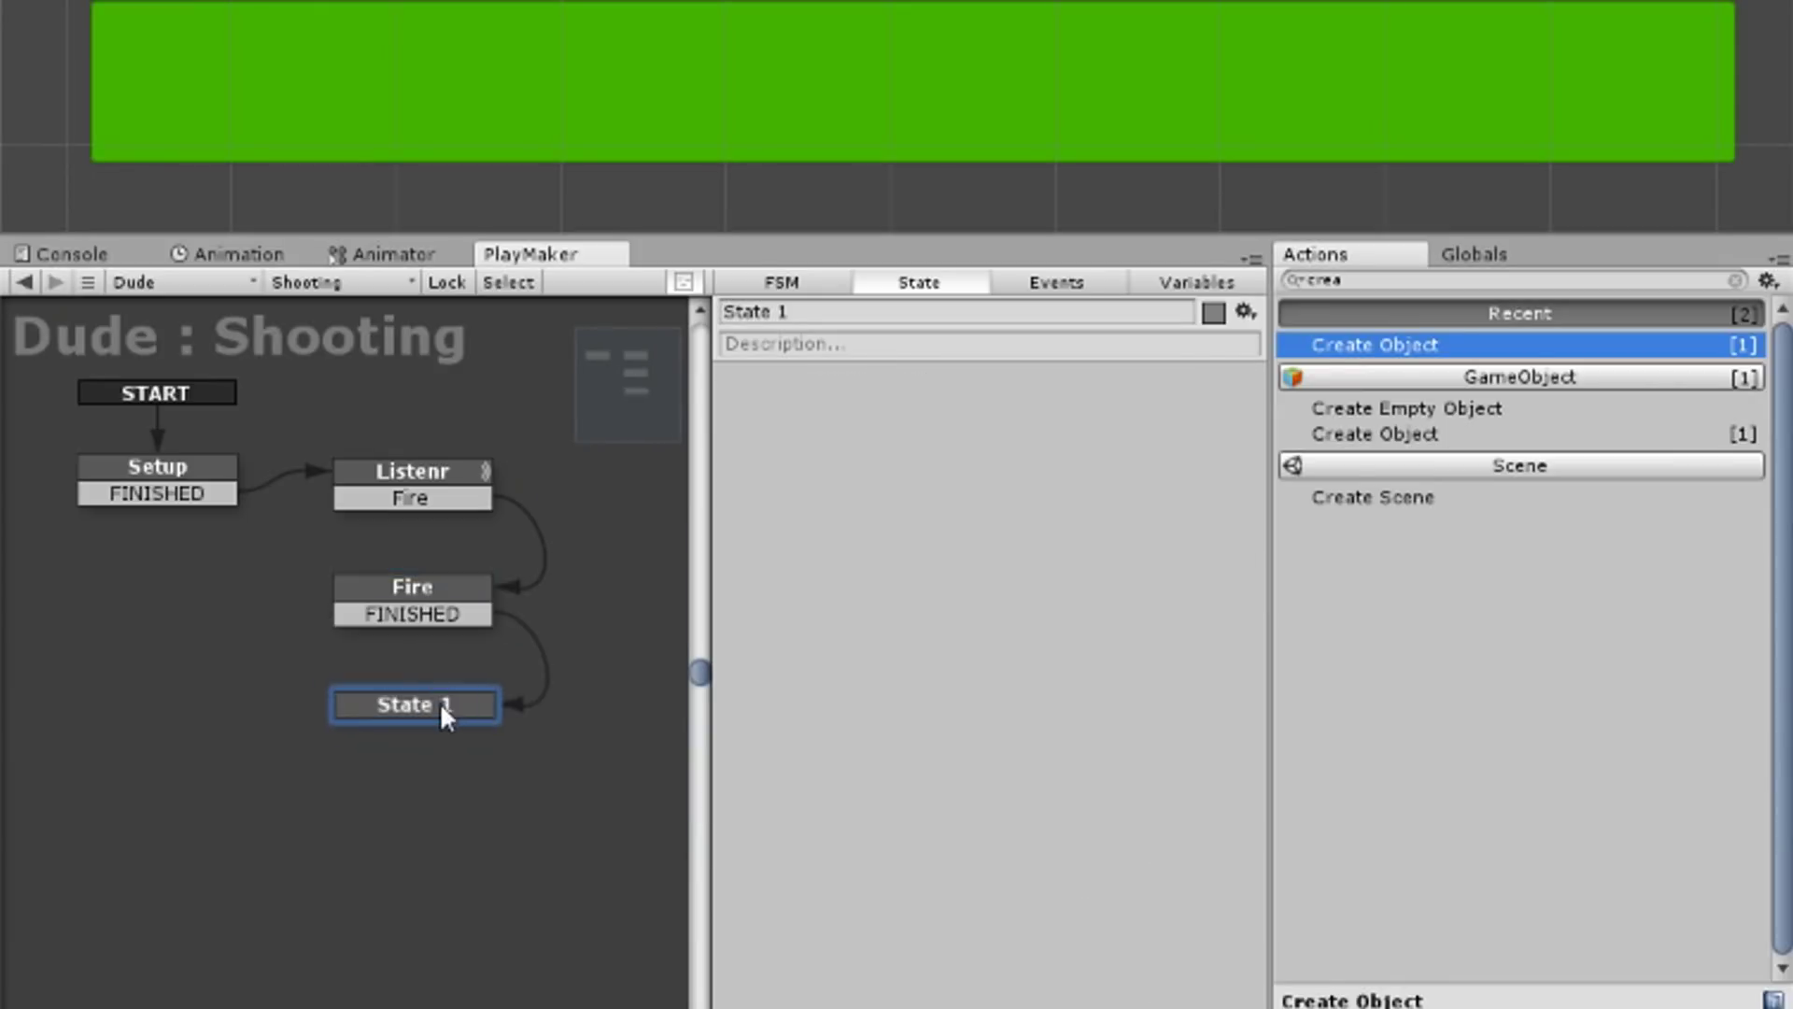
# Step: Name the new state Check and add Get Button storing its result in a new FirePressed variable
pyautogui.click(967, 319)
pyautogui.write('Che')
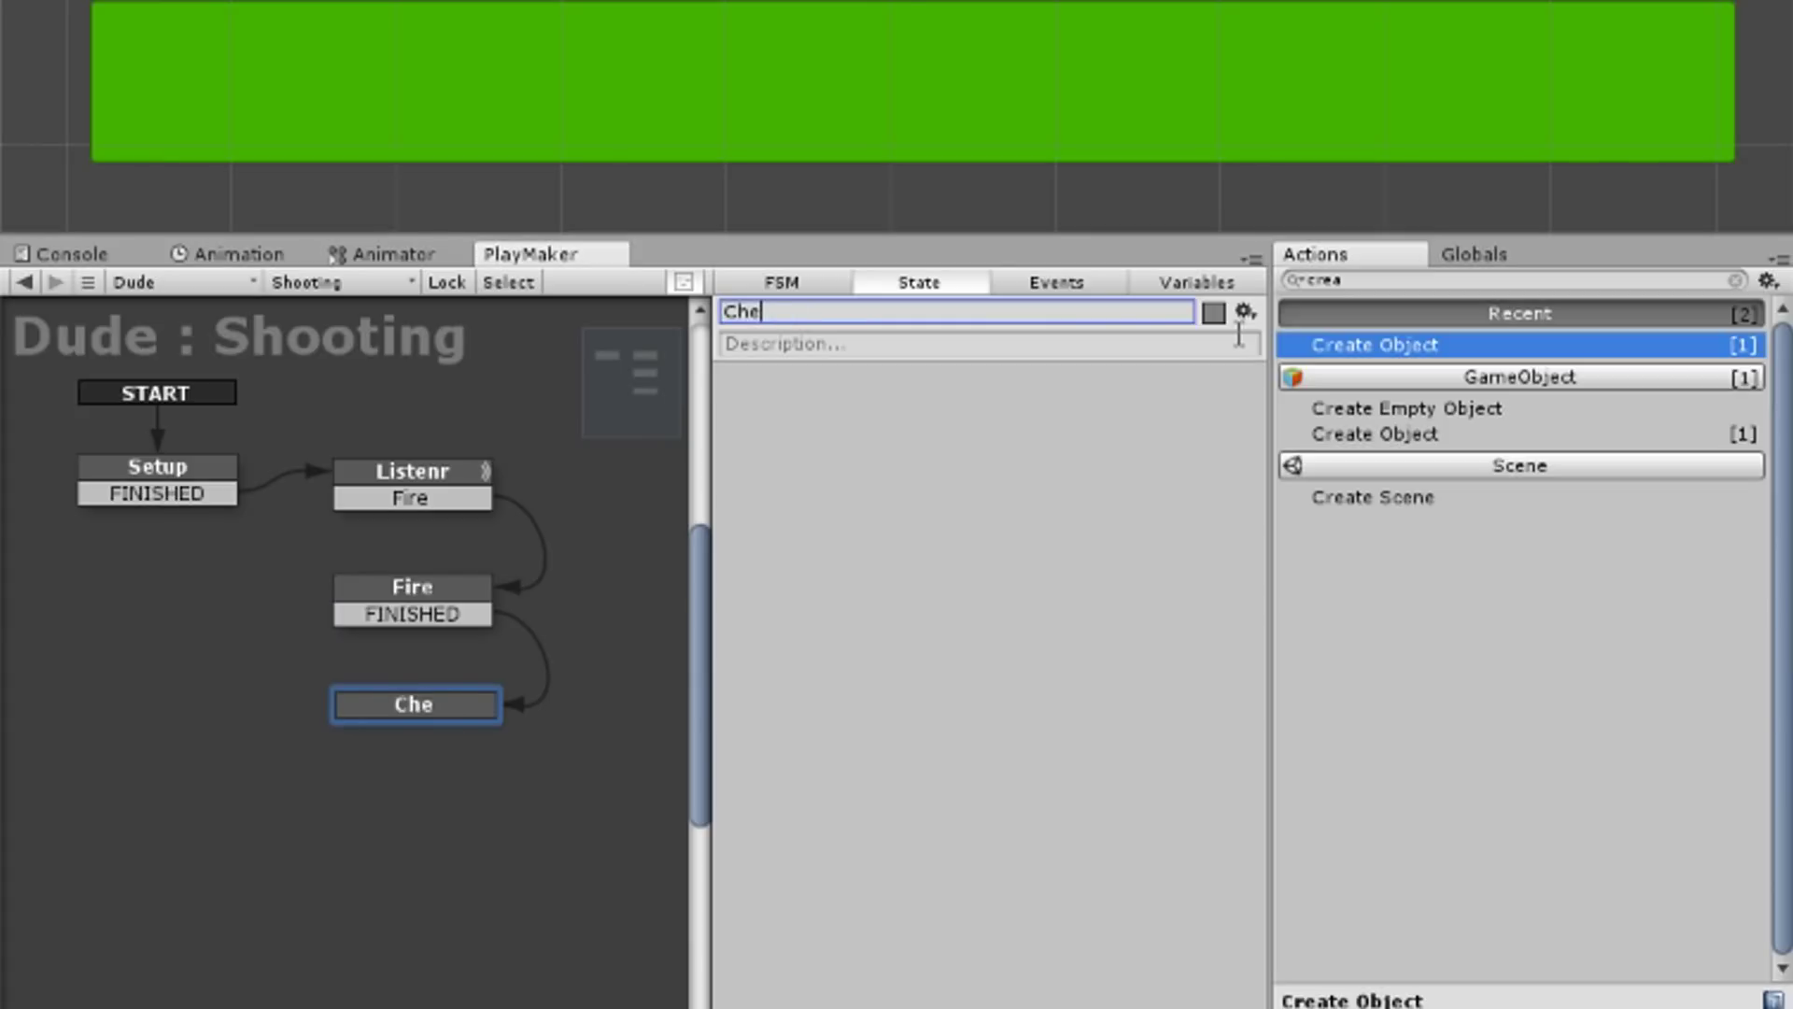
pyautogui.write('kbutton')
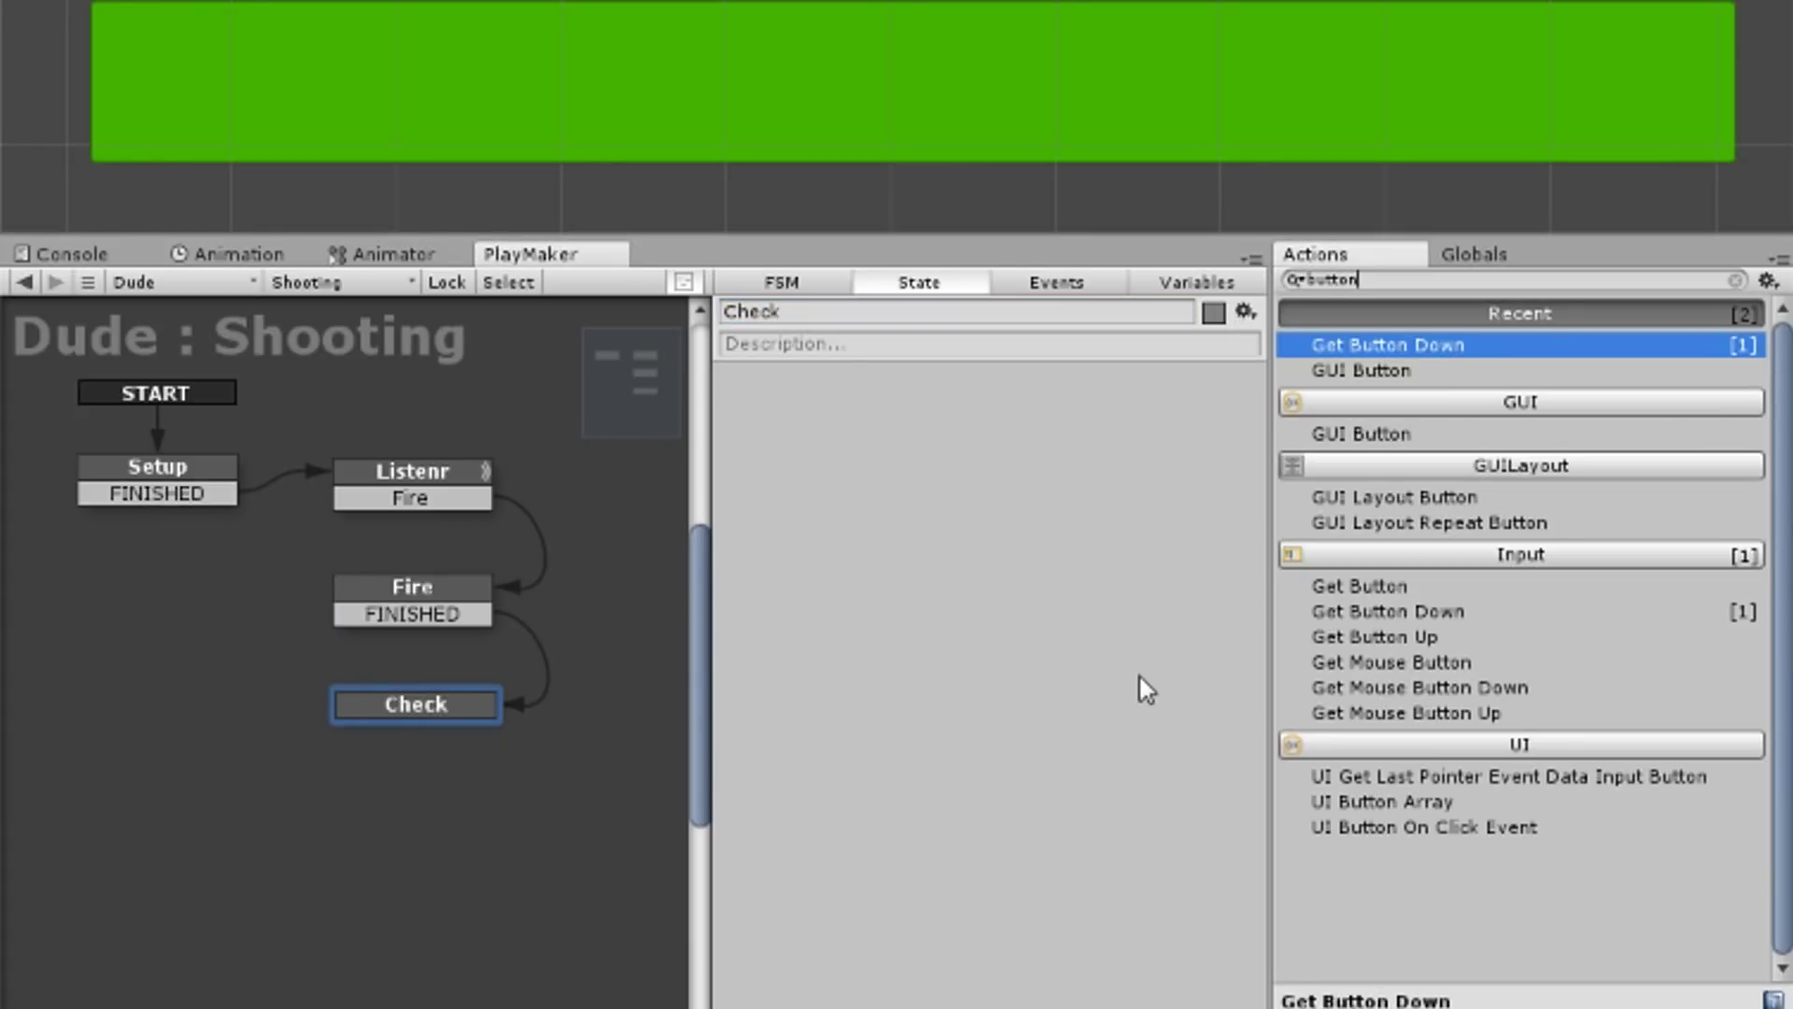
pyautogui.moveTo(1494, 586); pyautogui.dragTo(1065, 439)
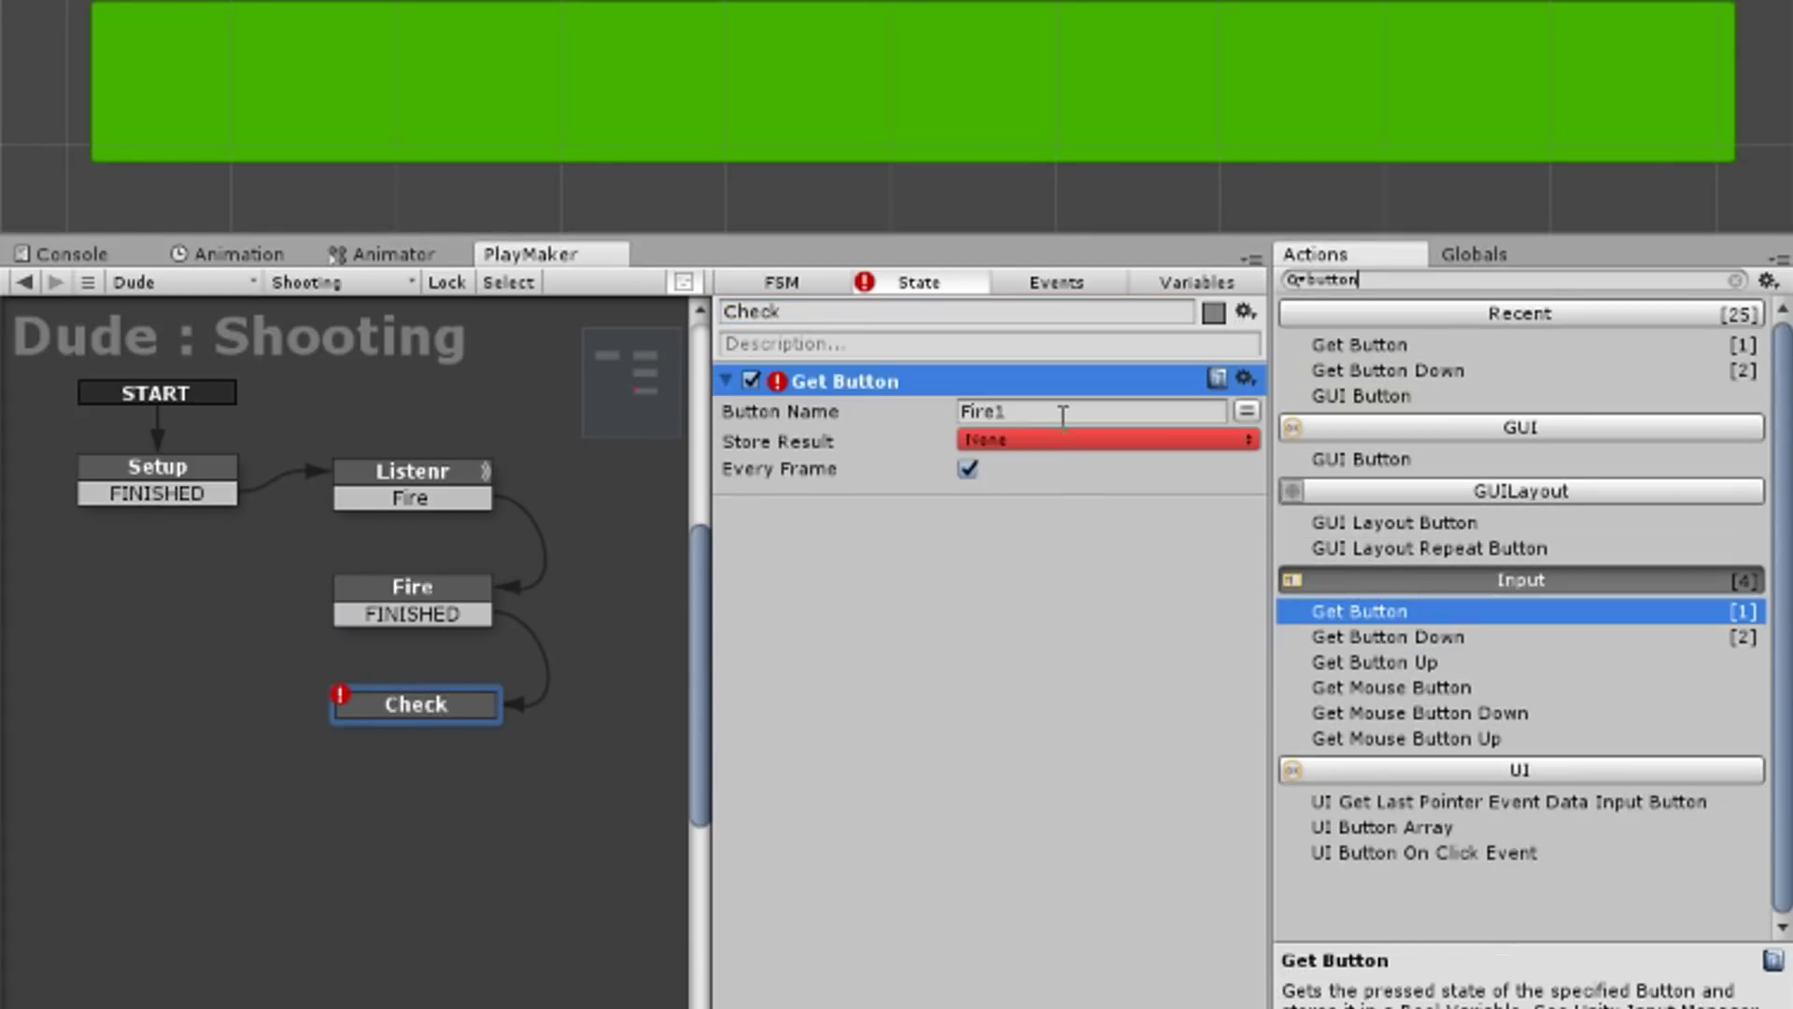
pyautogui.click(1065, 441)
pyautogui.click(1055, 516)
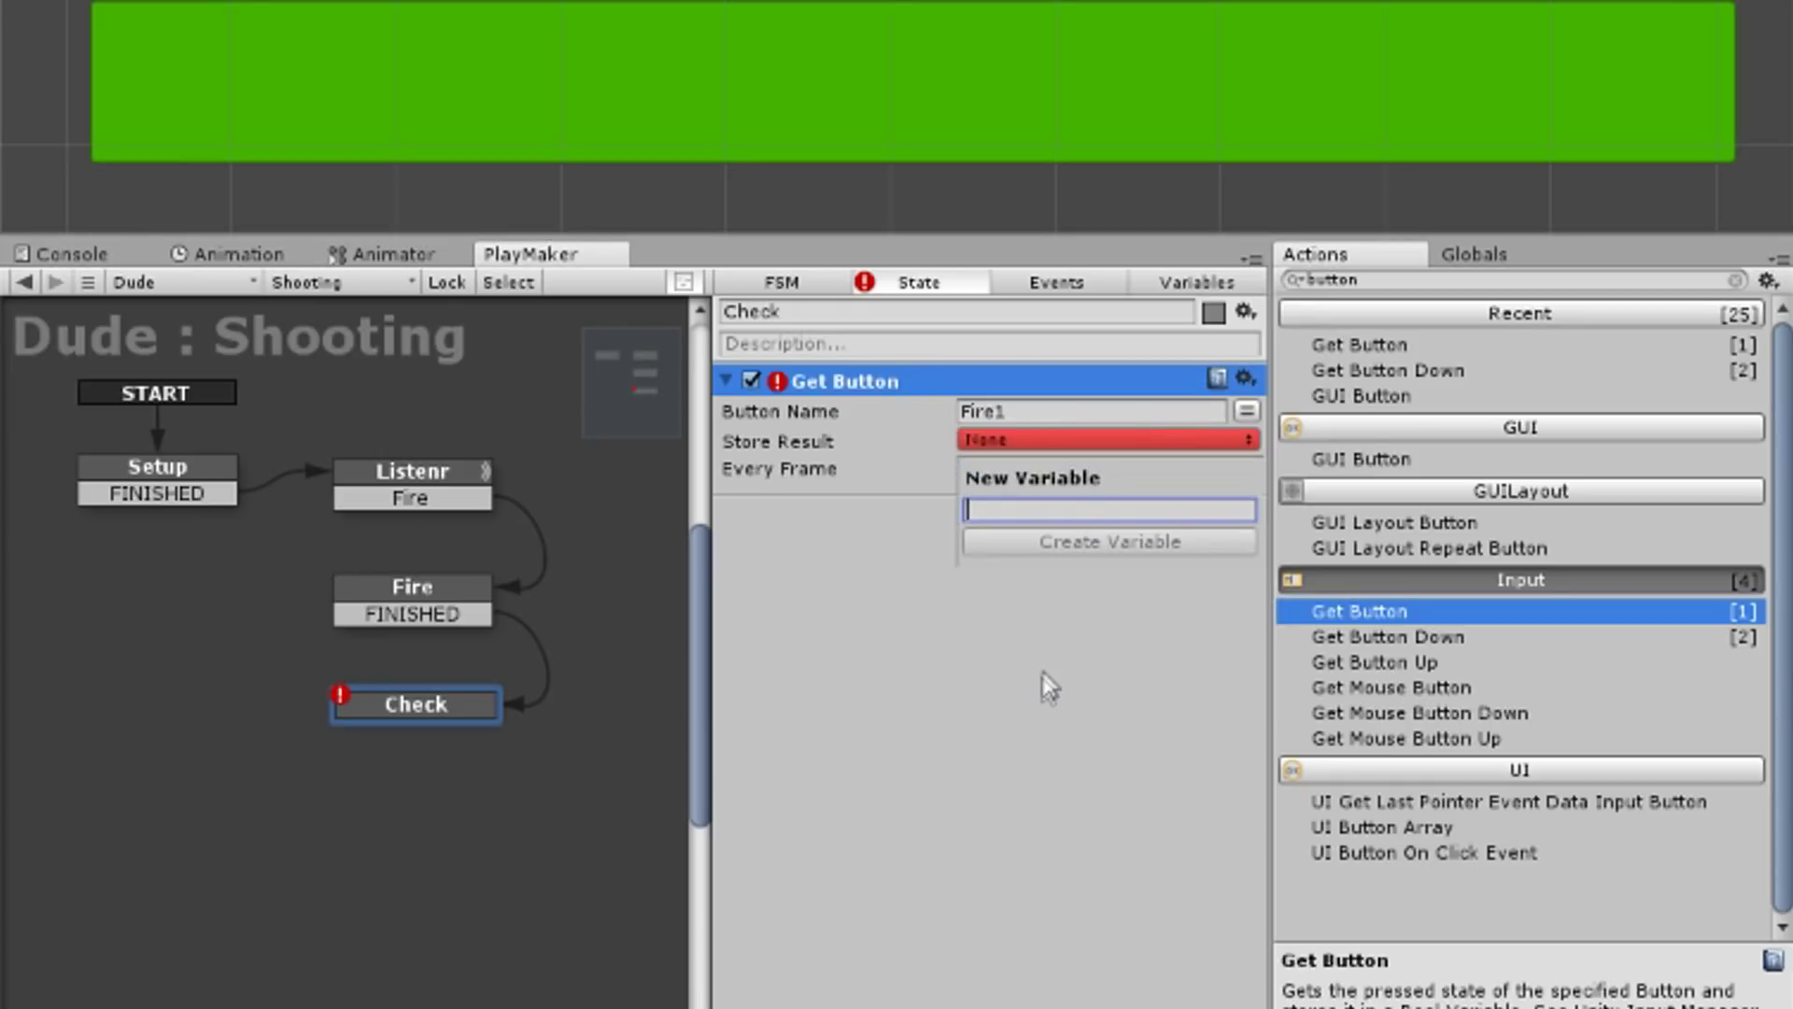
pyautogui.write('FirePressed')
pyautogui.press('Return')
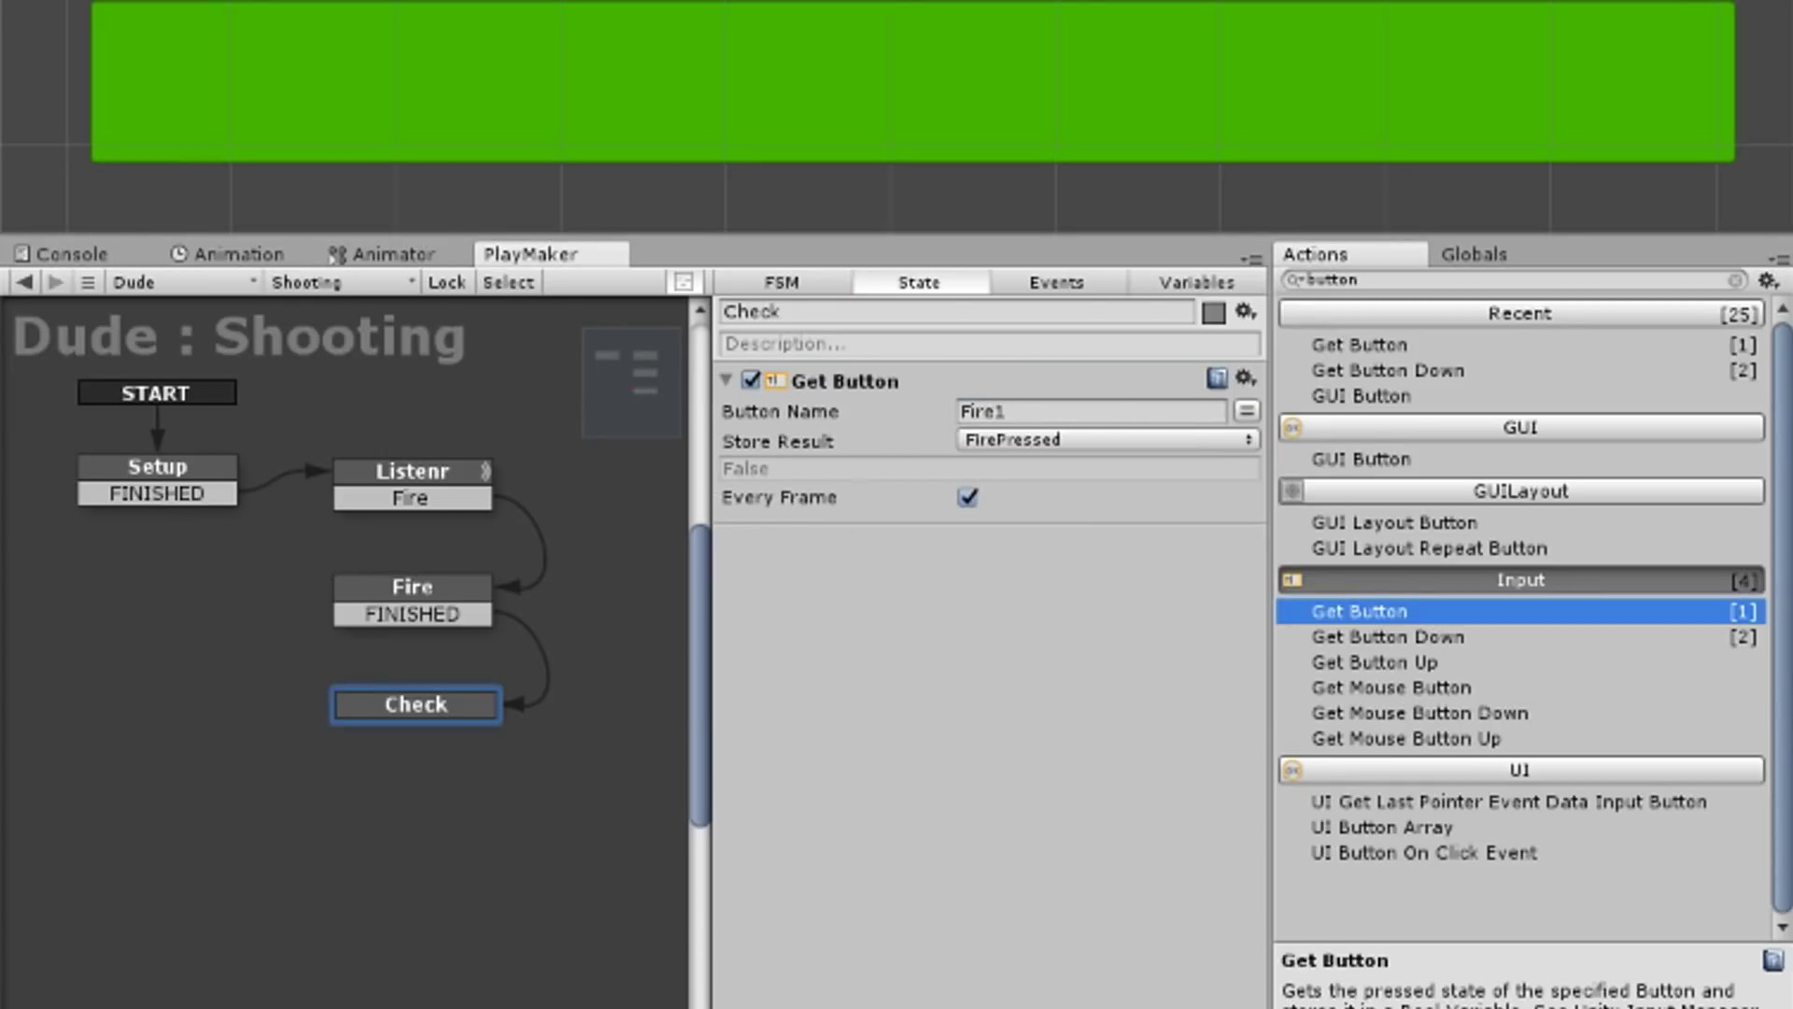
# Step: Add a Bool Test on FirePressed sending Fire or StopFire, linking them to Fire and Listenr
pyautogui.write('bool')
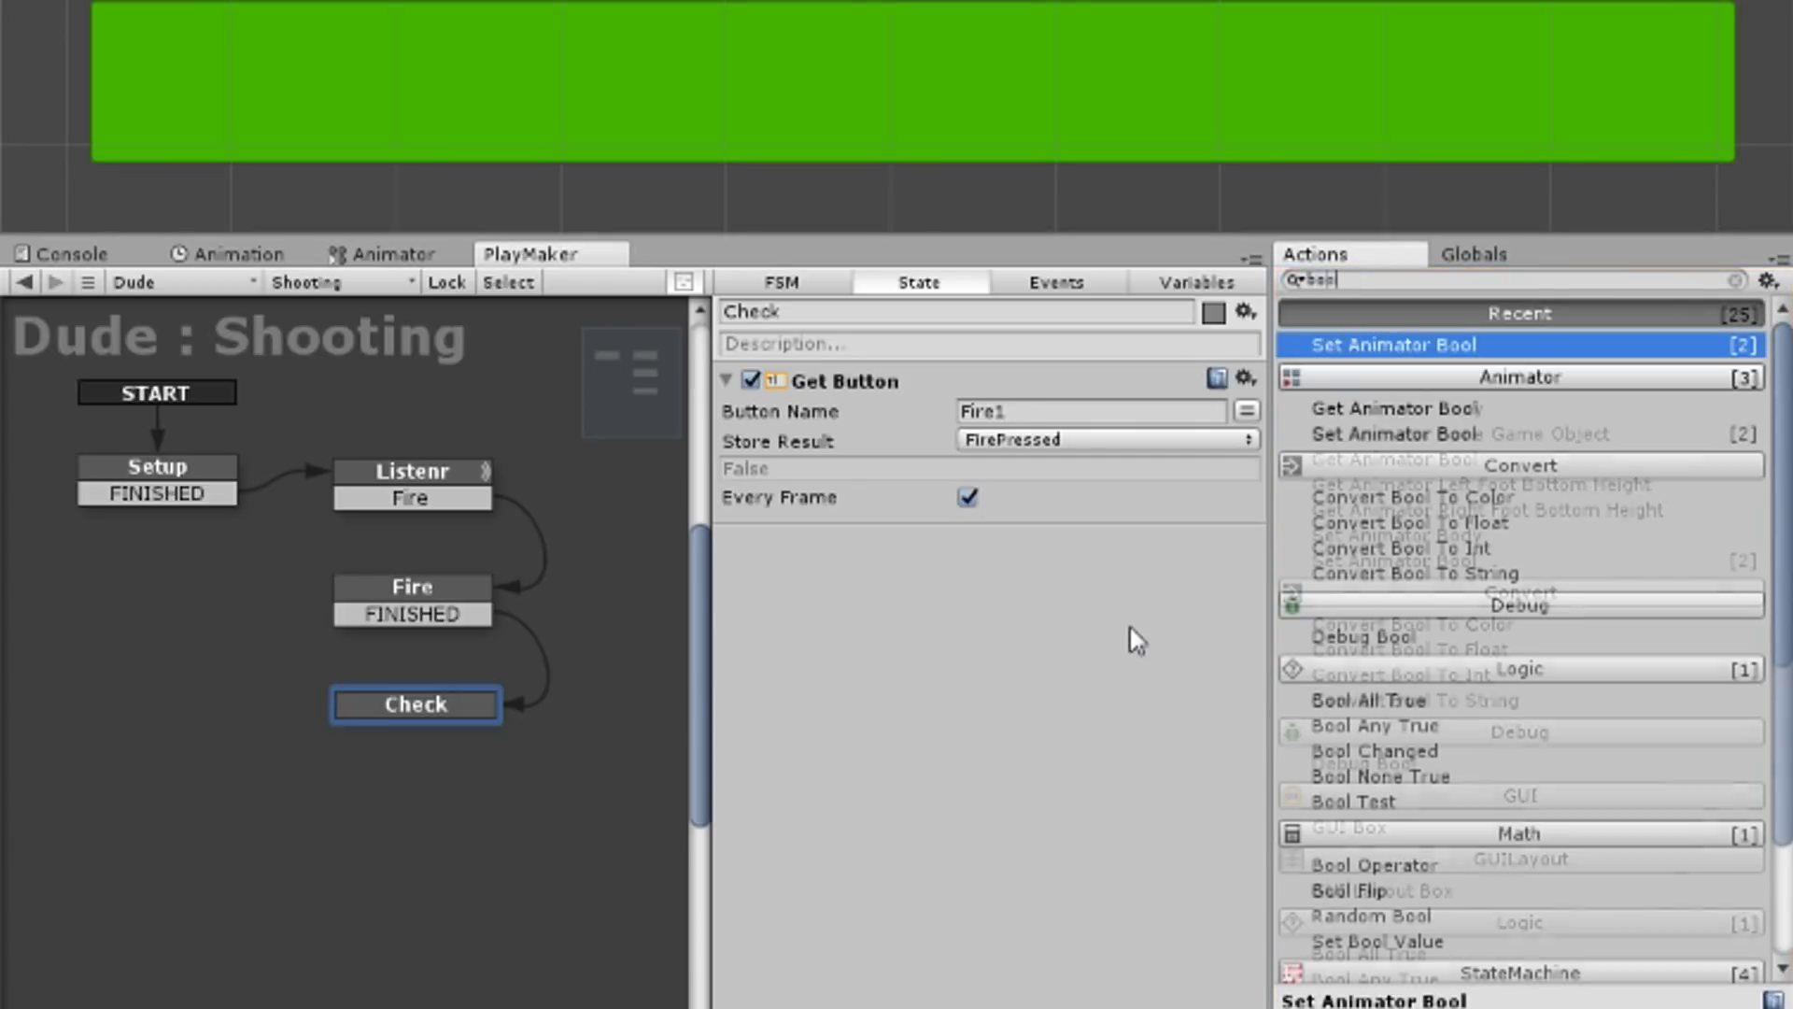
pyautogui.write(' test')
pyautogui.press('Return')
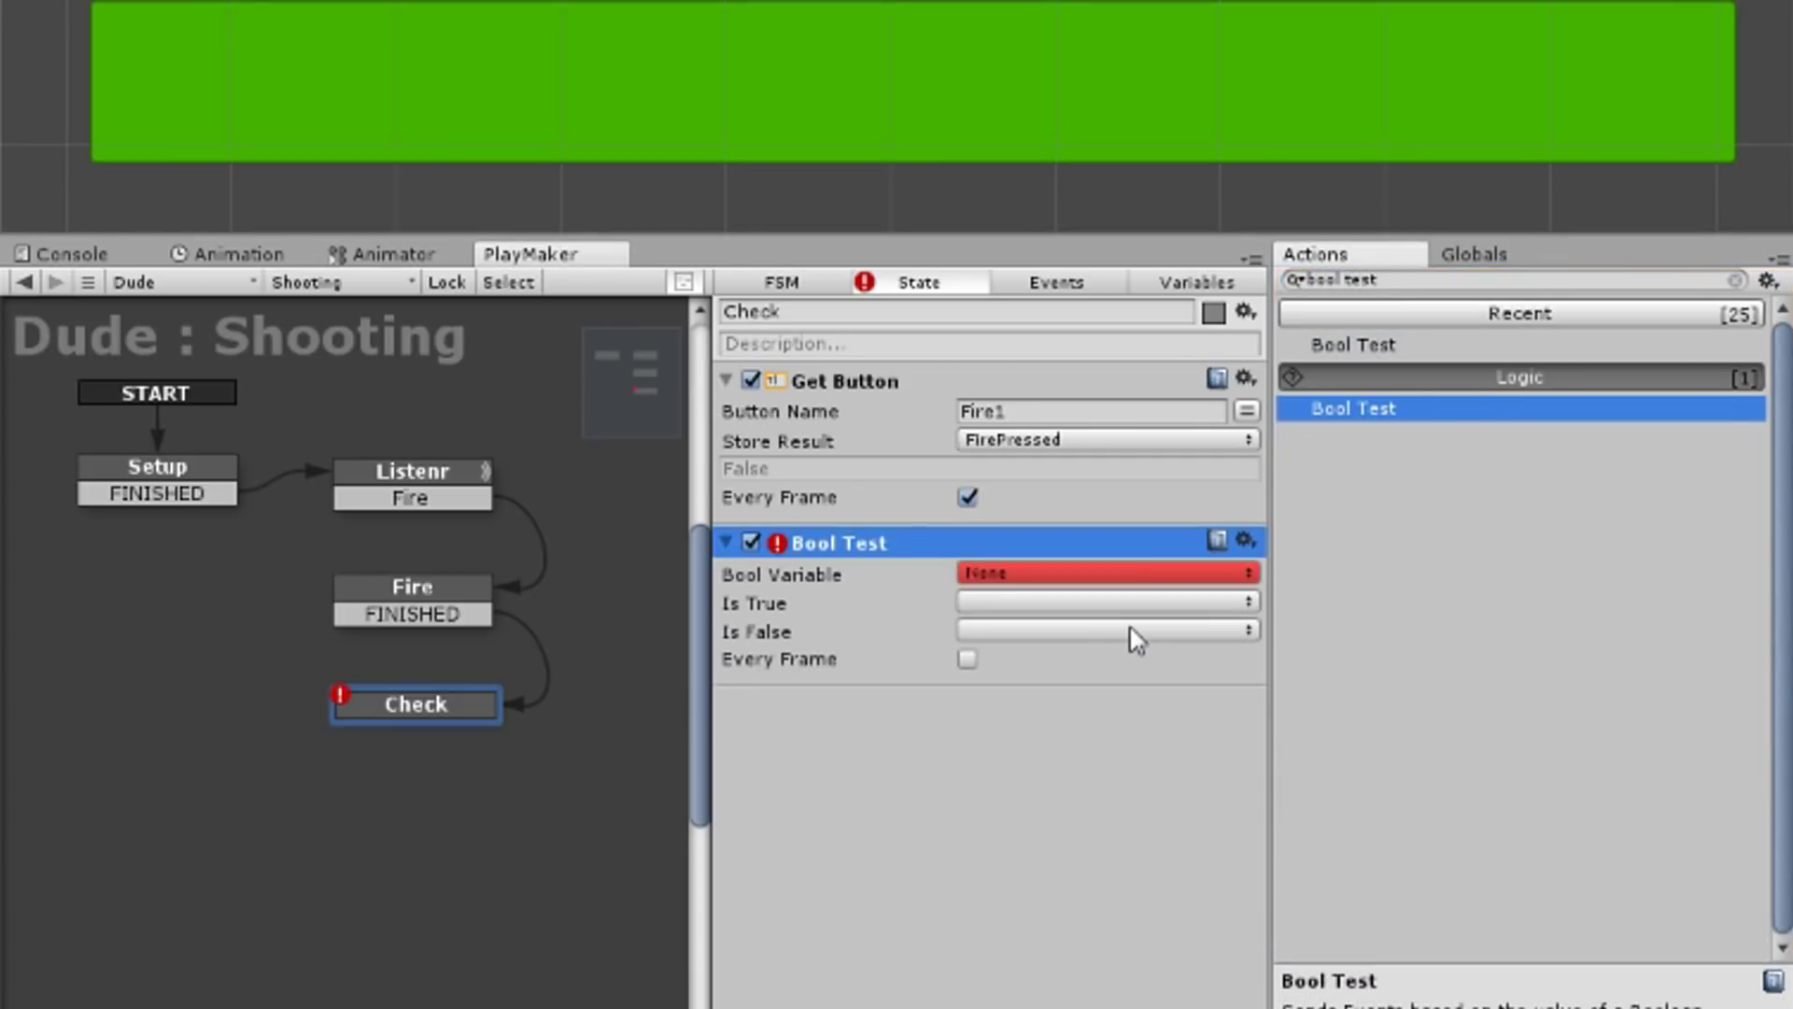
pyautogui.click(1074, 573)
pyautogui.click(1090, 639)
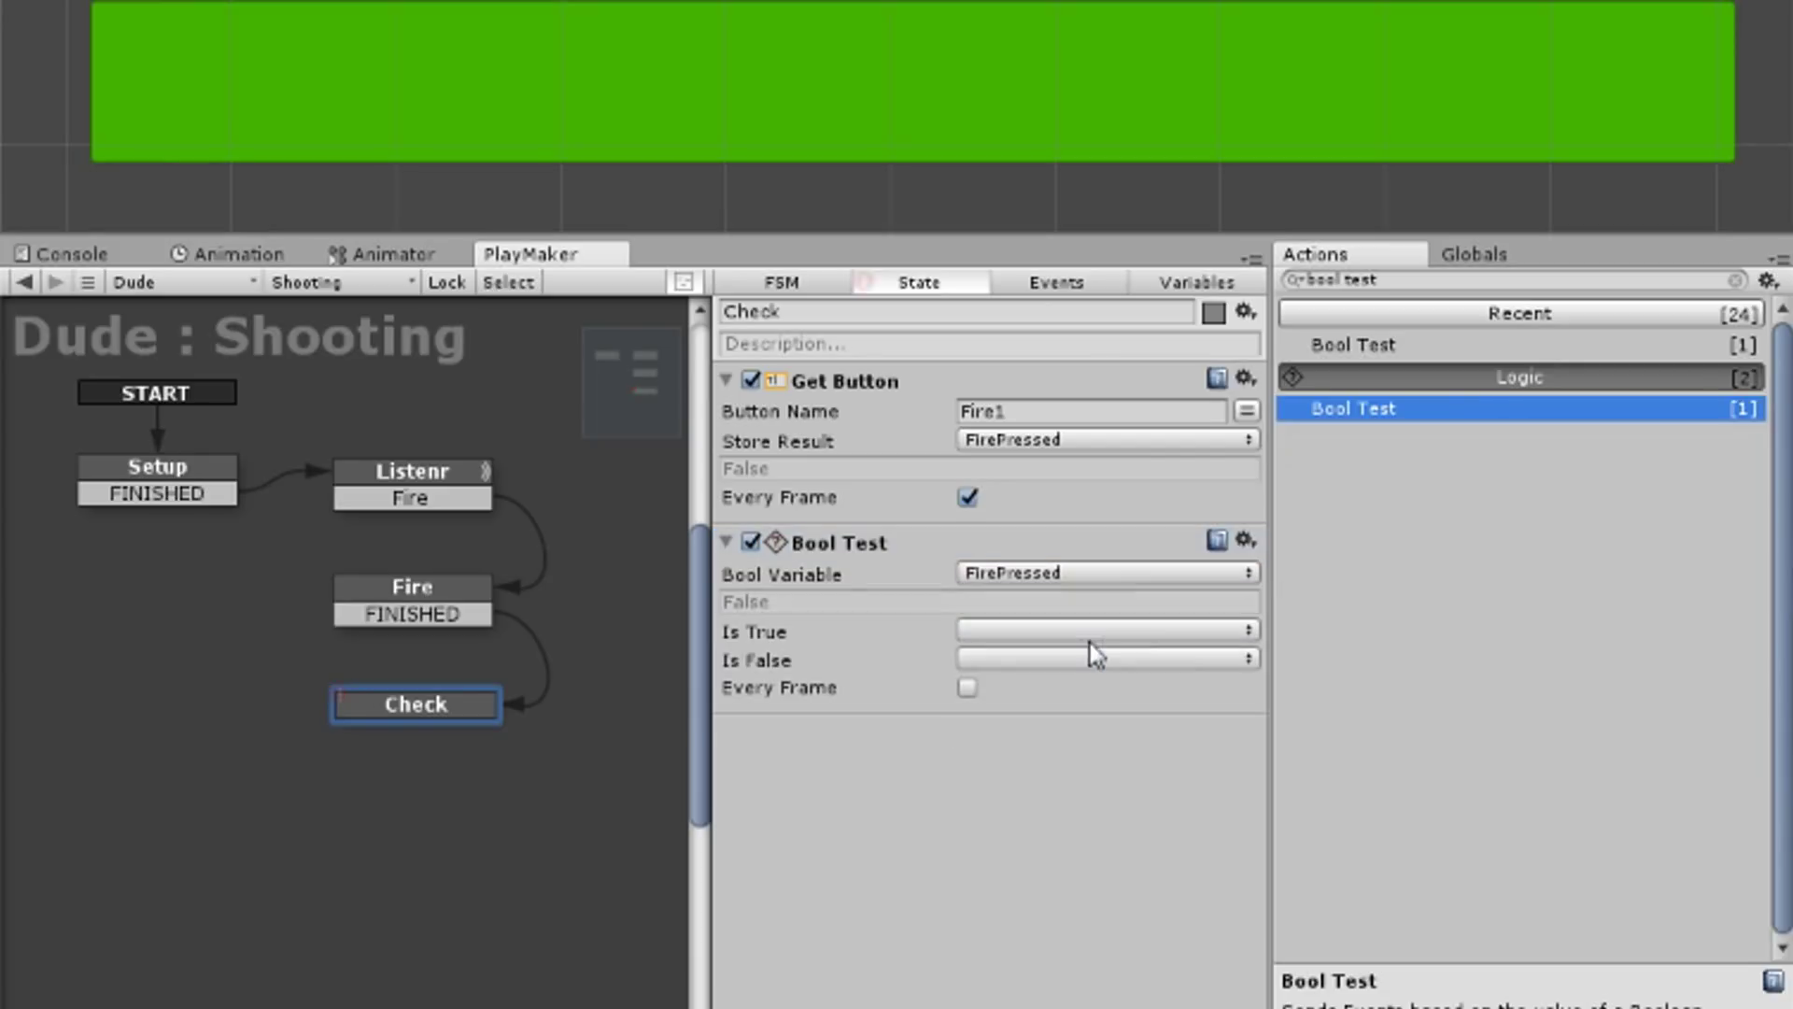
pyautogui.click(1015, 636)
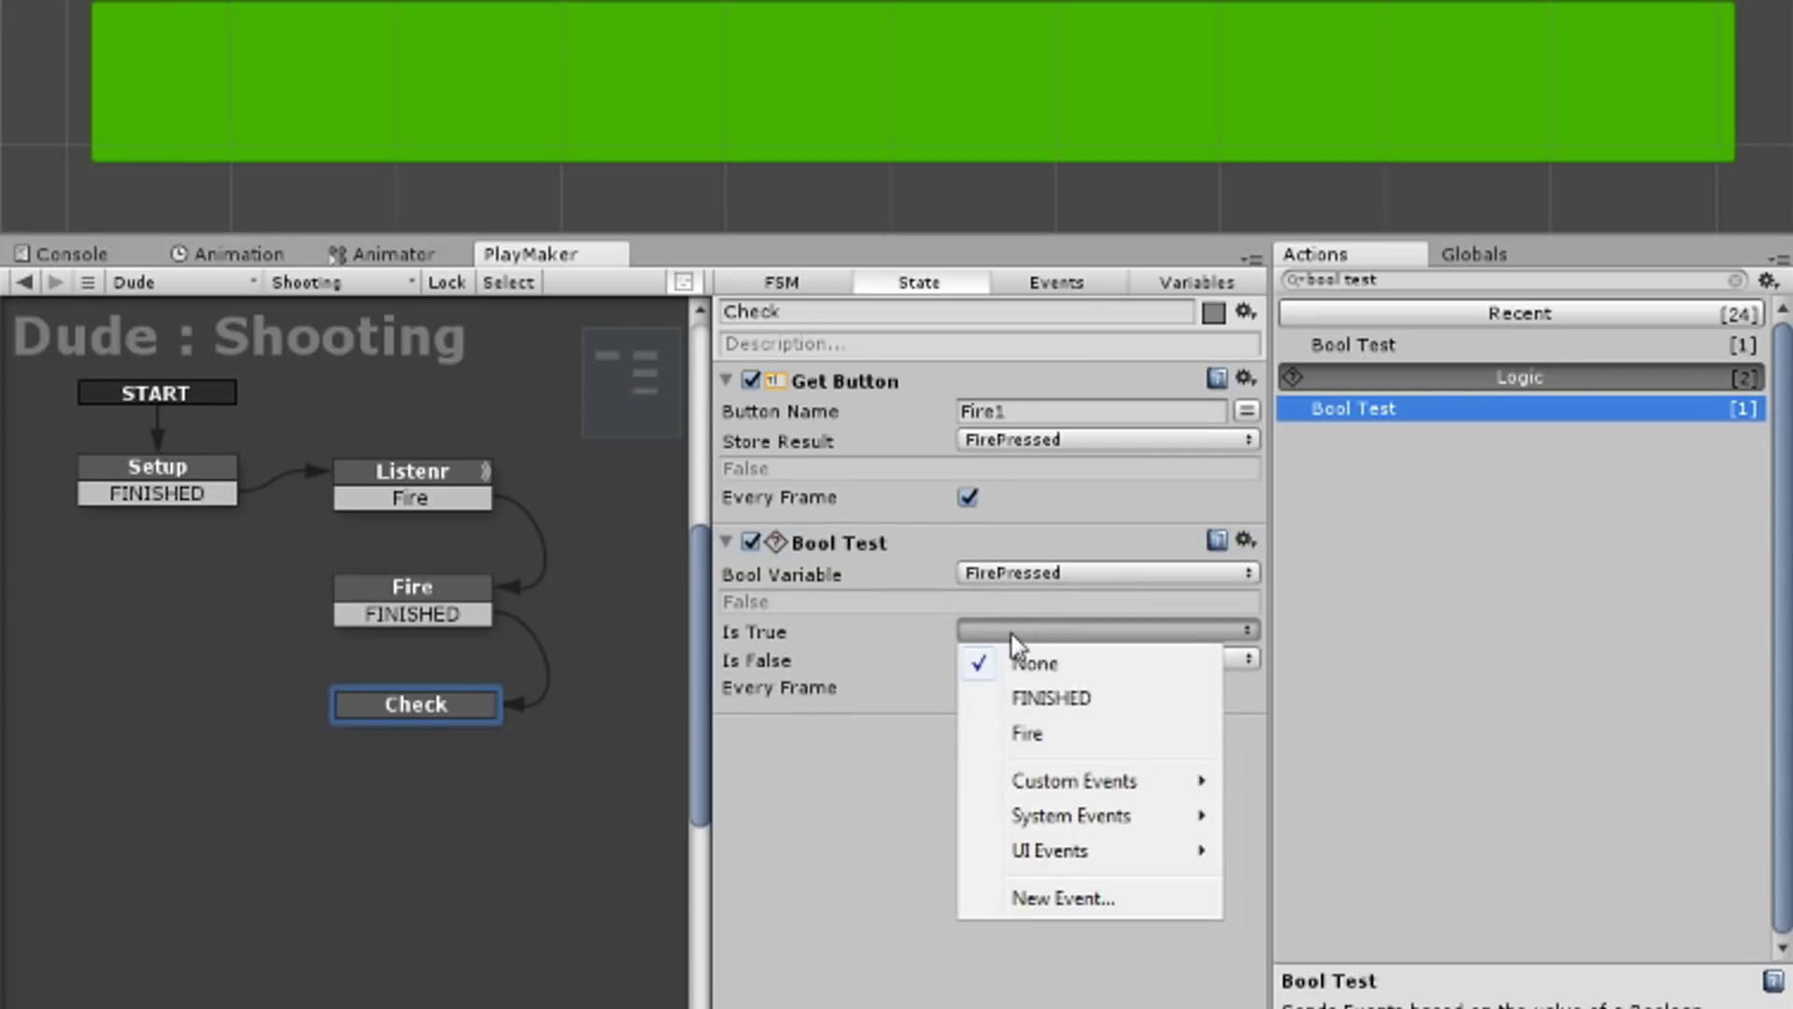
pyautogui.click(1080, 736)
pyautogui.click(1027, 717)
pyautogui.click(1074, 979)
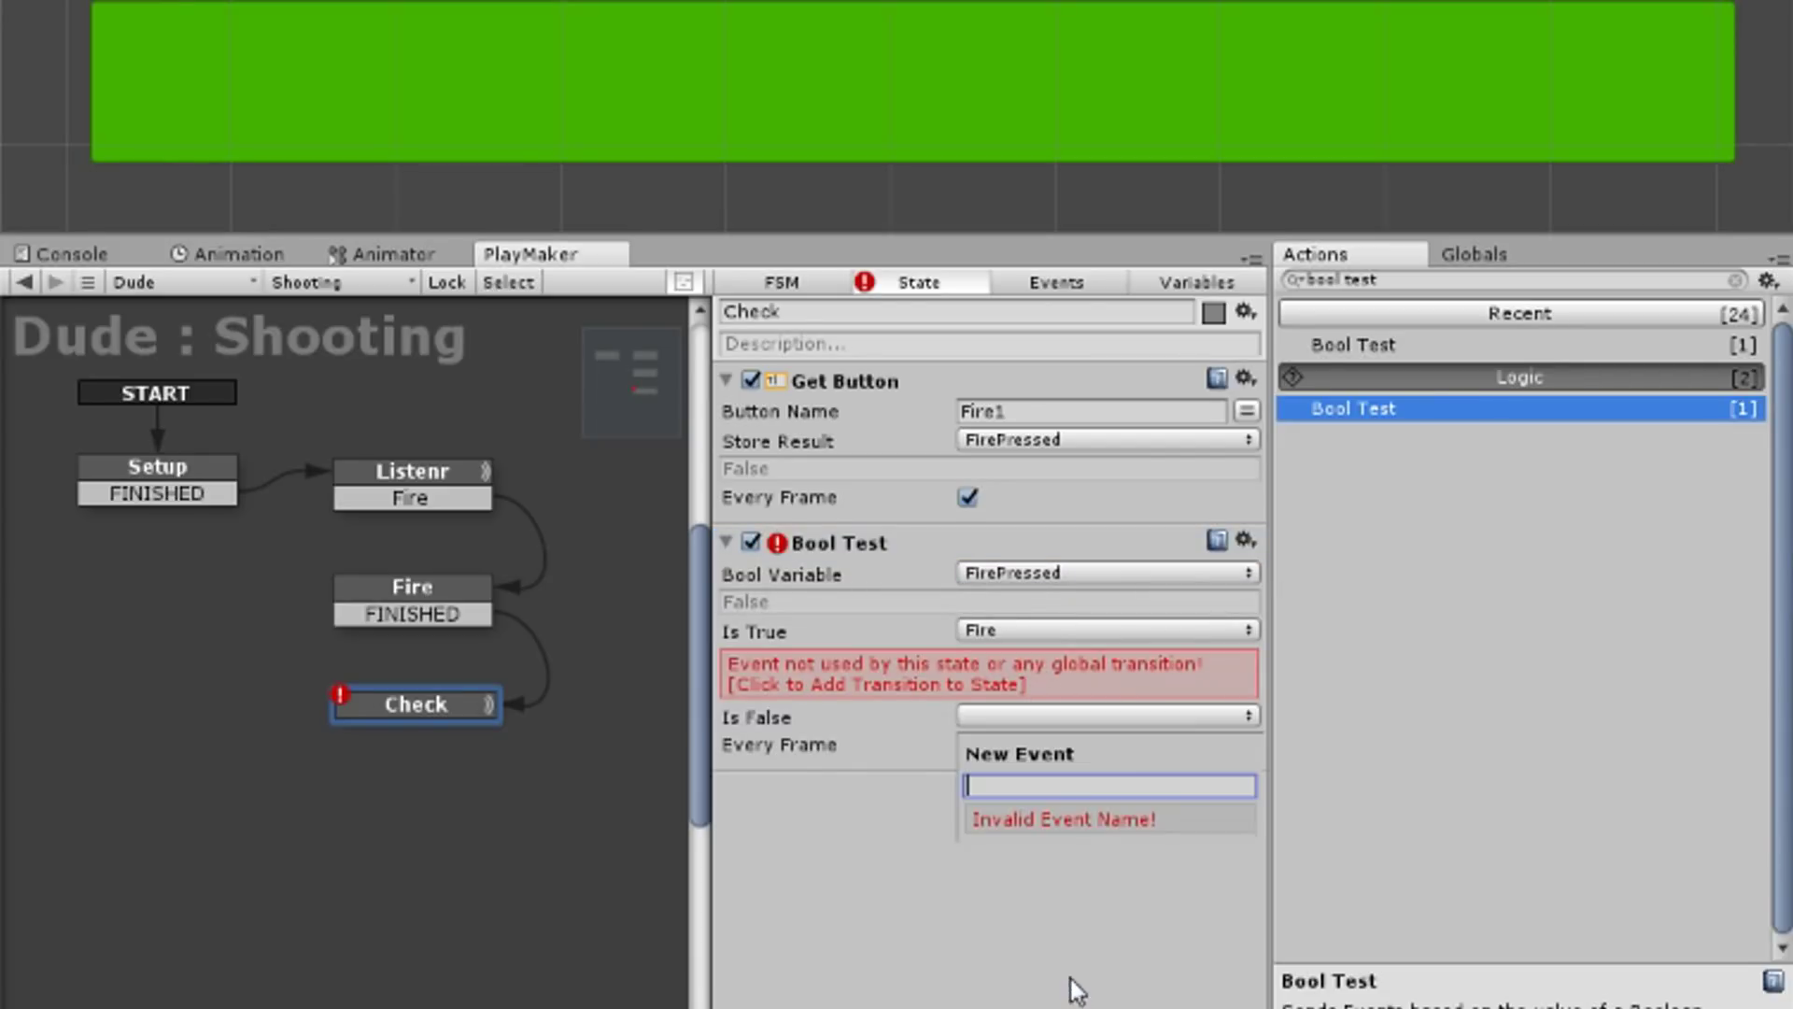
pyautogui.write('StopFire')
pyautogui.press('Return')
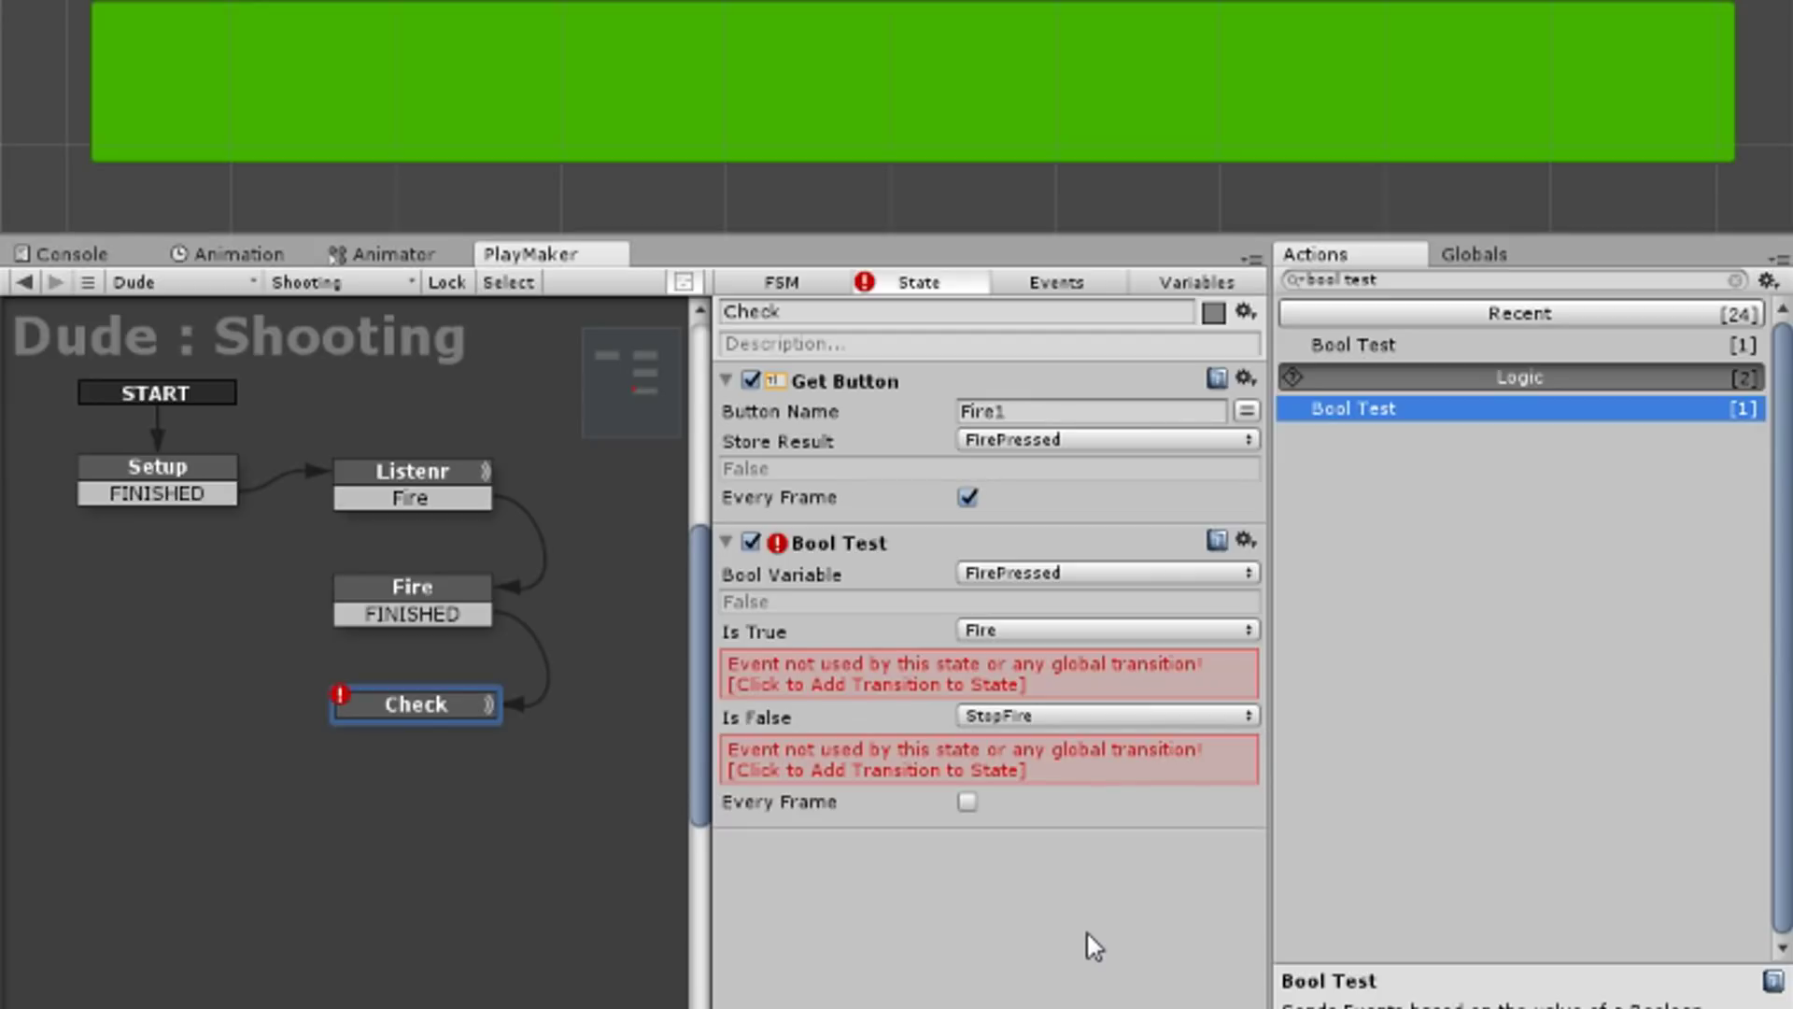
pyautogui.click(1095, 759)
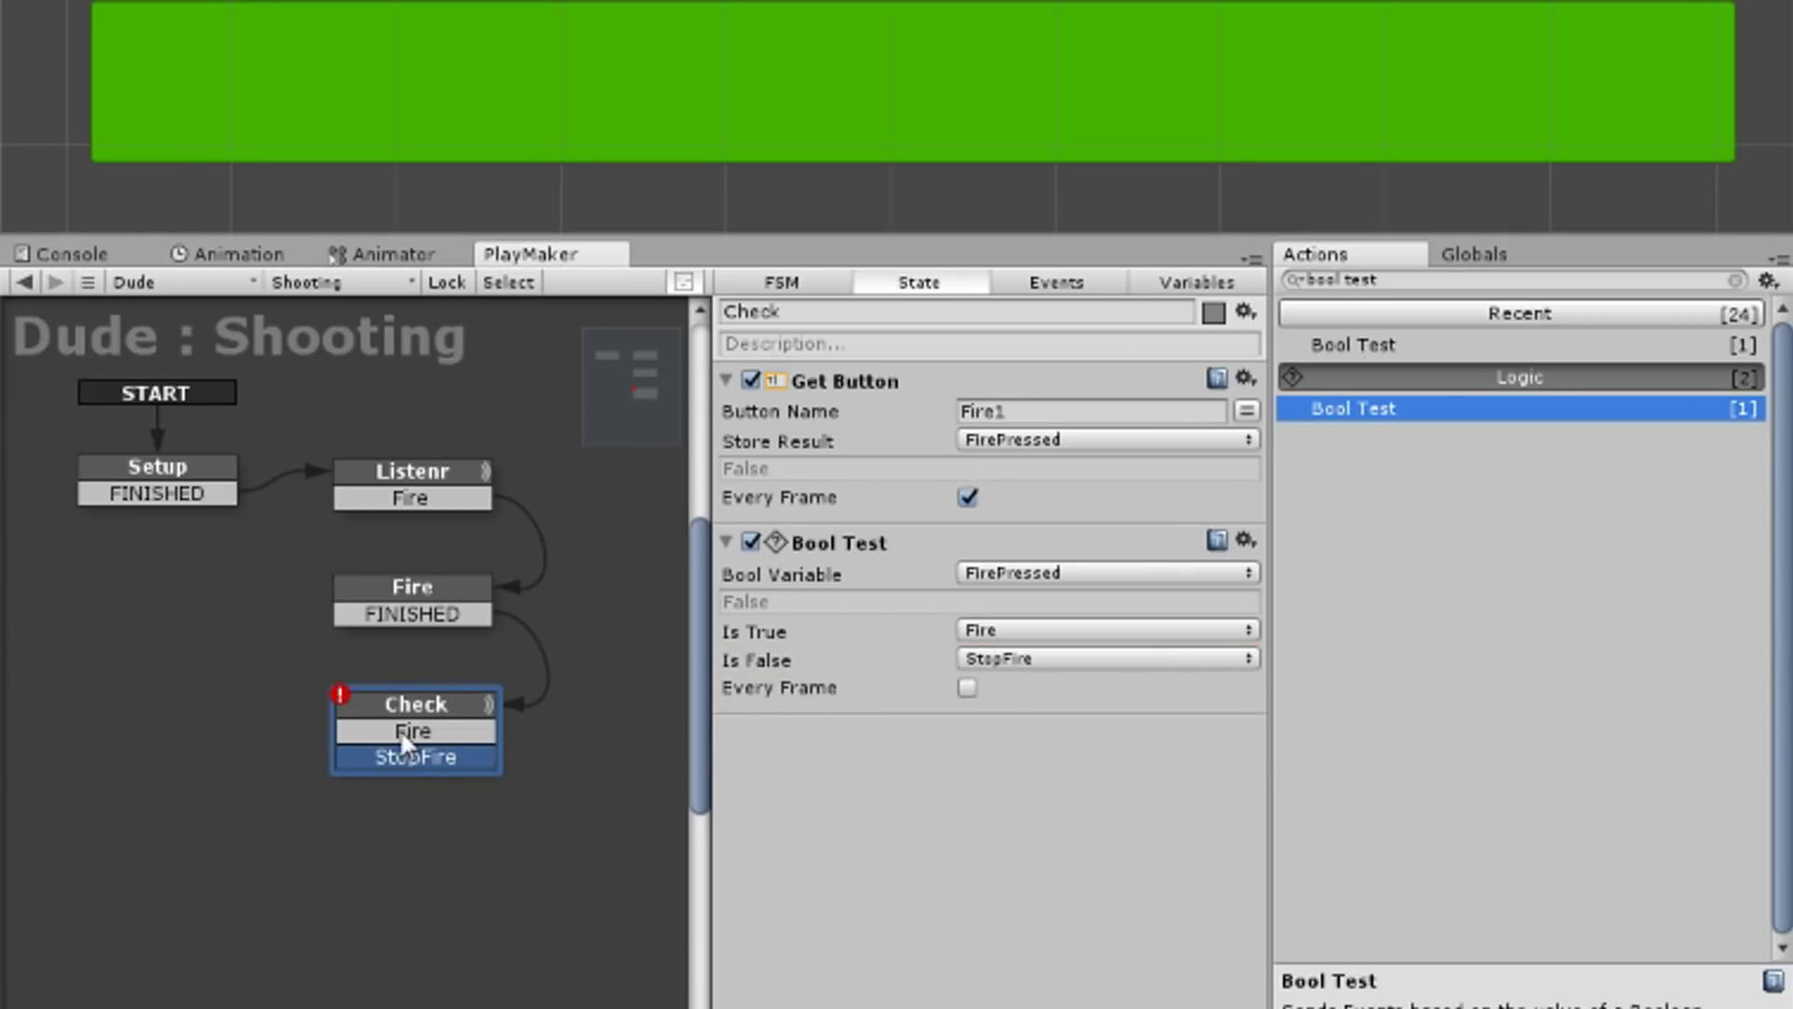
pyautogui.moveTo(399, 728); pyautogui.dragTo(411, 590)
pyautogui.moveTo(416, 757); pyautogui.dragTo(409, 485)
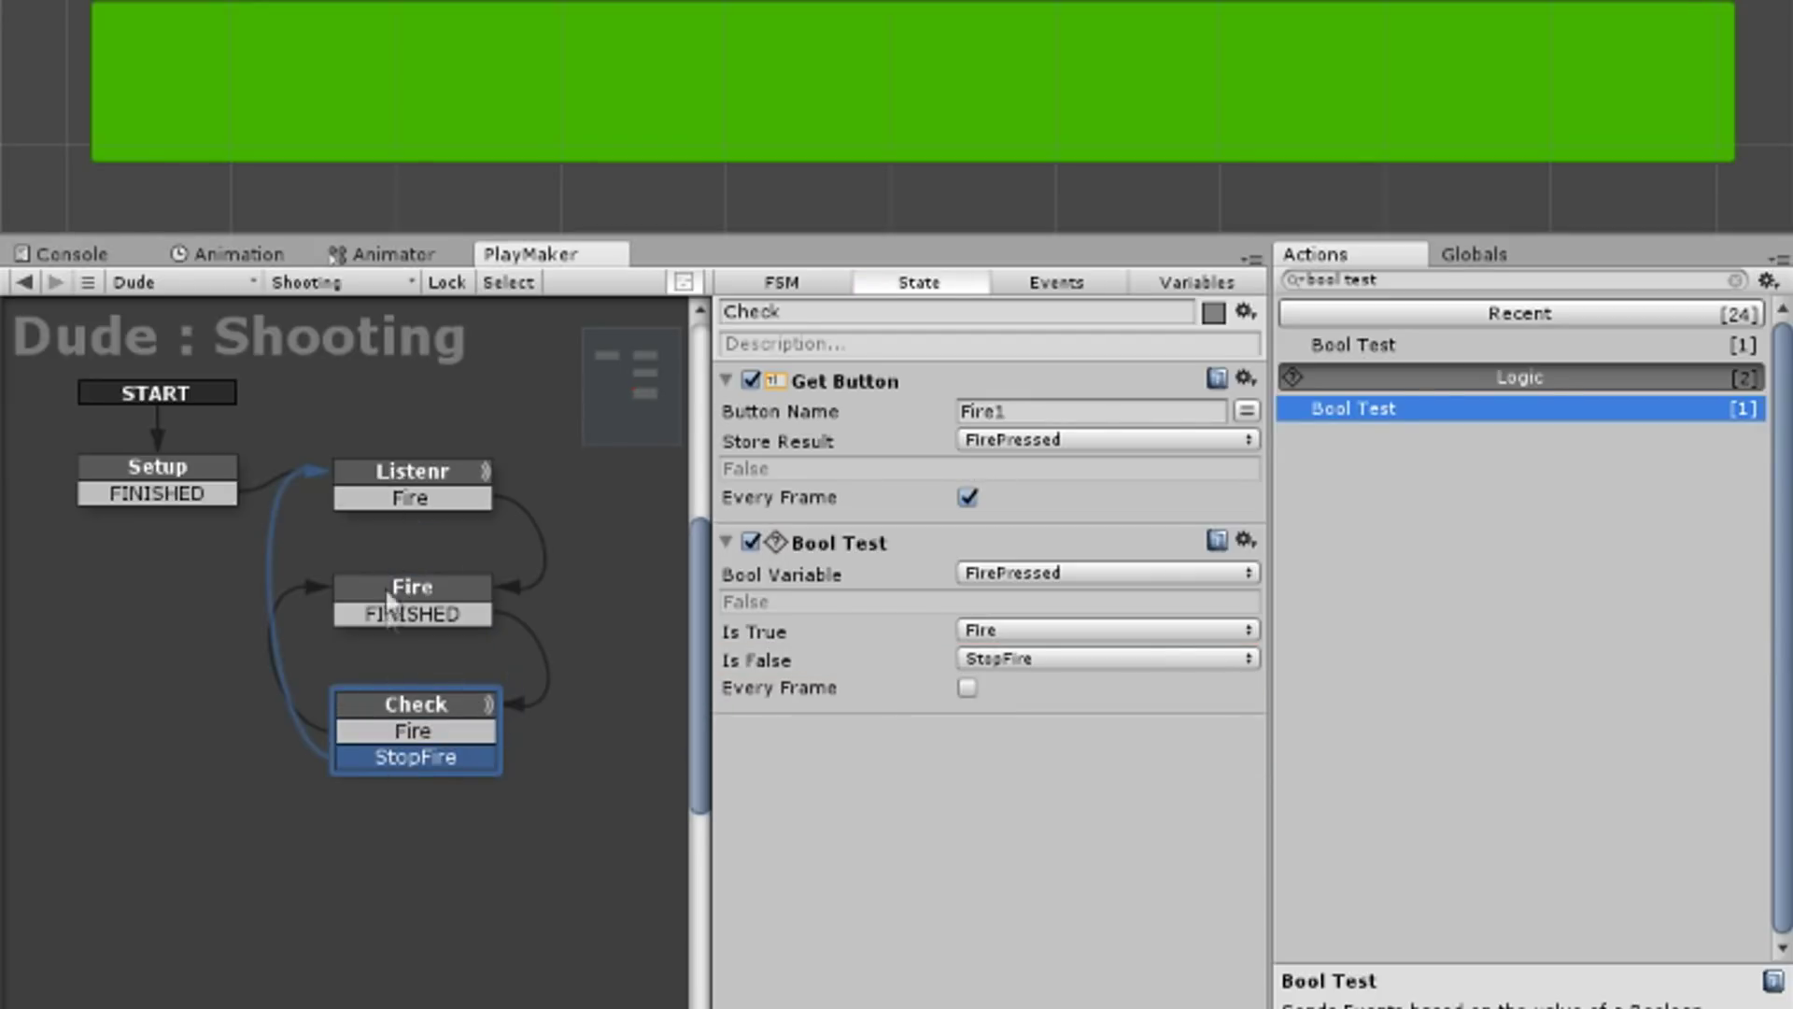
# Step: Insert a Timer state with a Wait action whose time uses a new variable
pyautogui.moveTo(415, 756); pyautogui.dragTo(159, 617)
pyautogui.write('mer')
pyautogui.press('Return')
pyautogui.write('wait')
pyautogui.press('Return')
pyautogui.click(1245, 413)
pyautogui.click(1168, 417)
pyautogui.click(1145, 484)
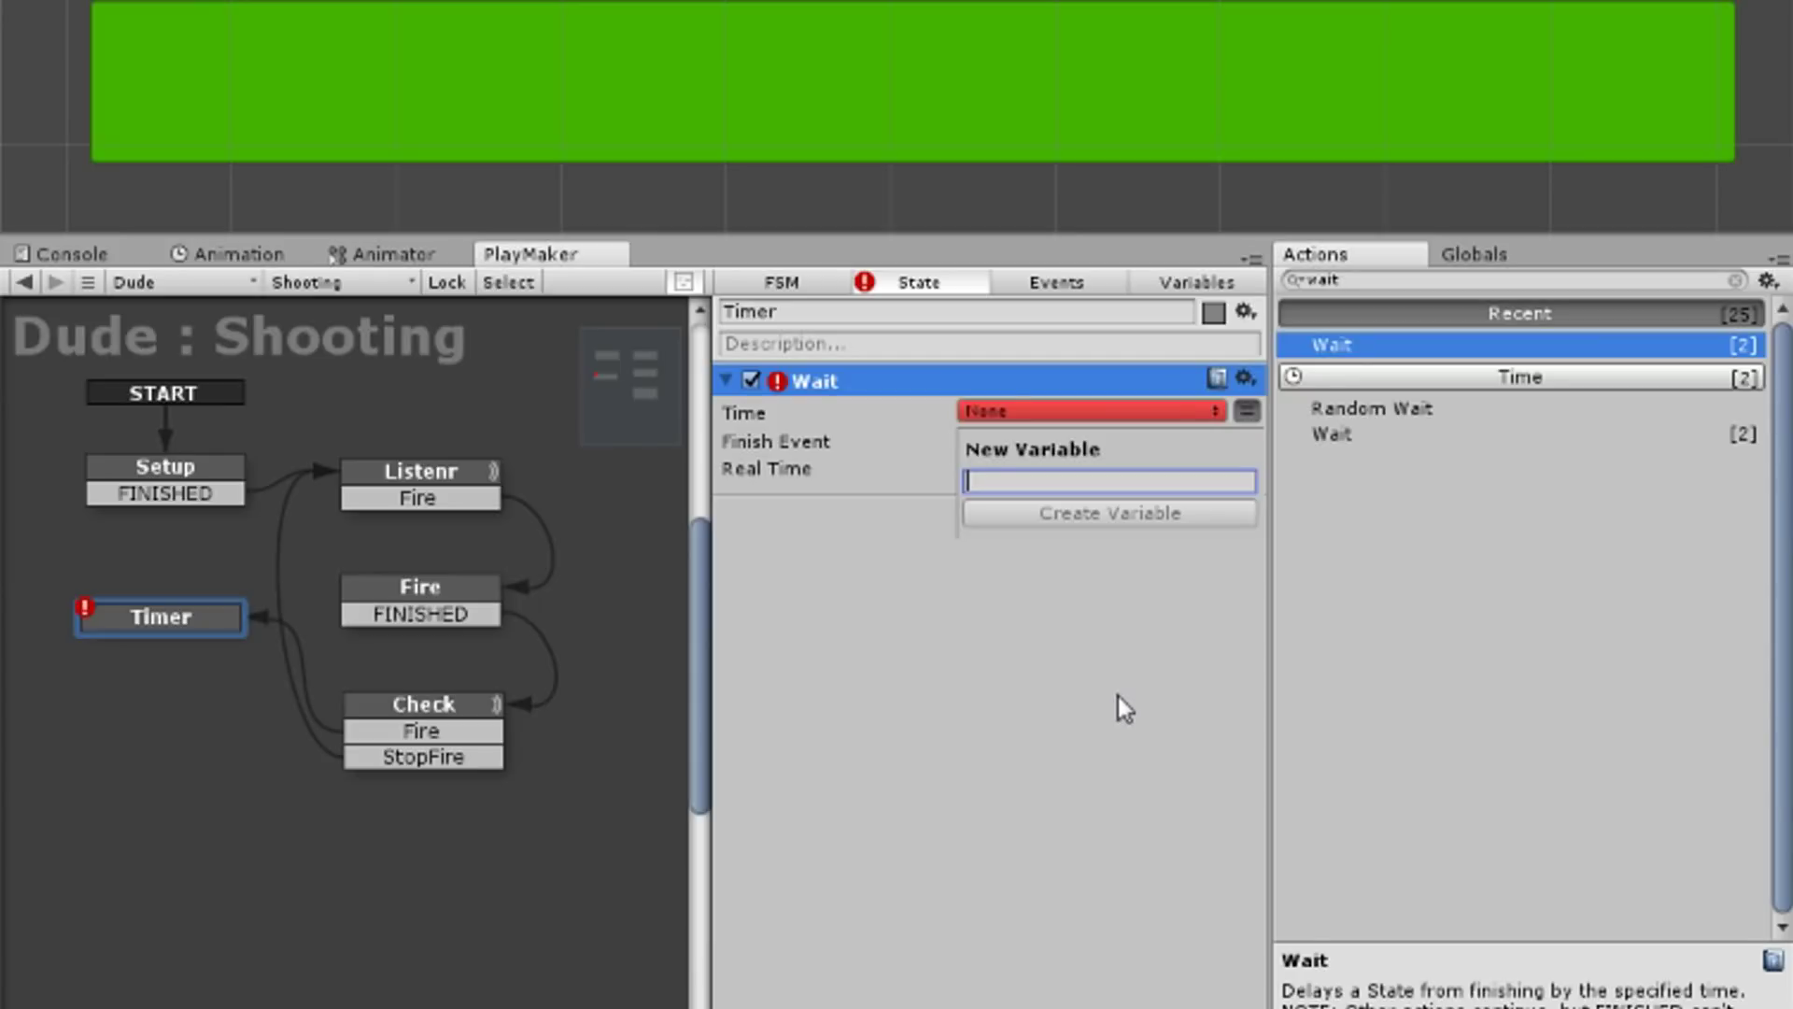
# Step: Name the wait variable FireDelay (0.2), loop Timer's FINISHED back to Fire, and play-test auto-fire
pyautogui.write('FireDelay')
pyautogui.press('Return')
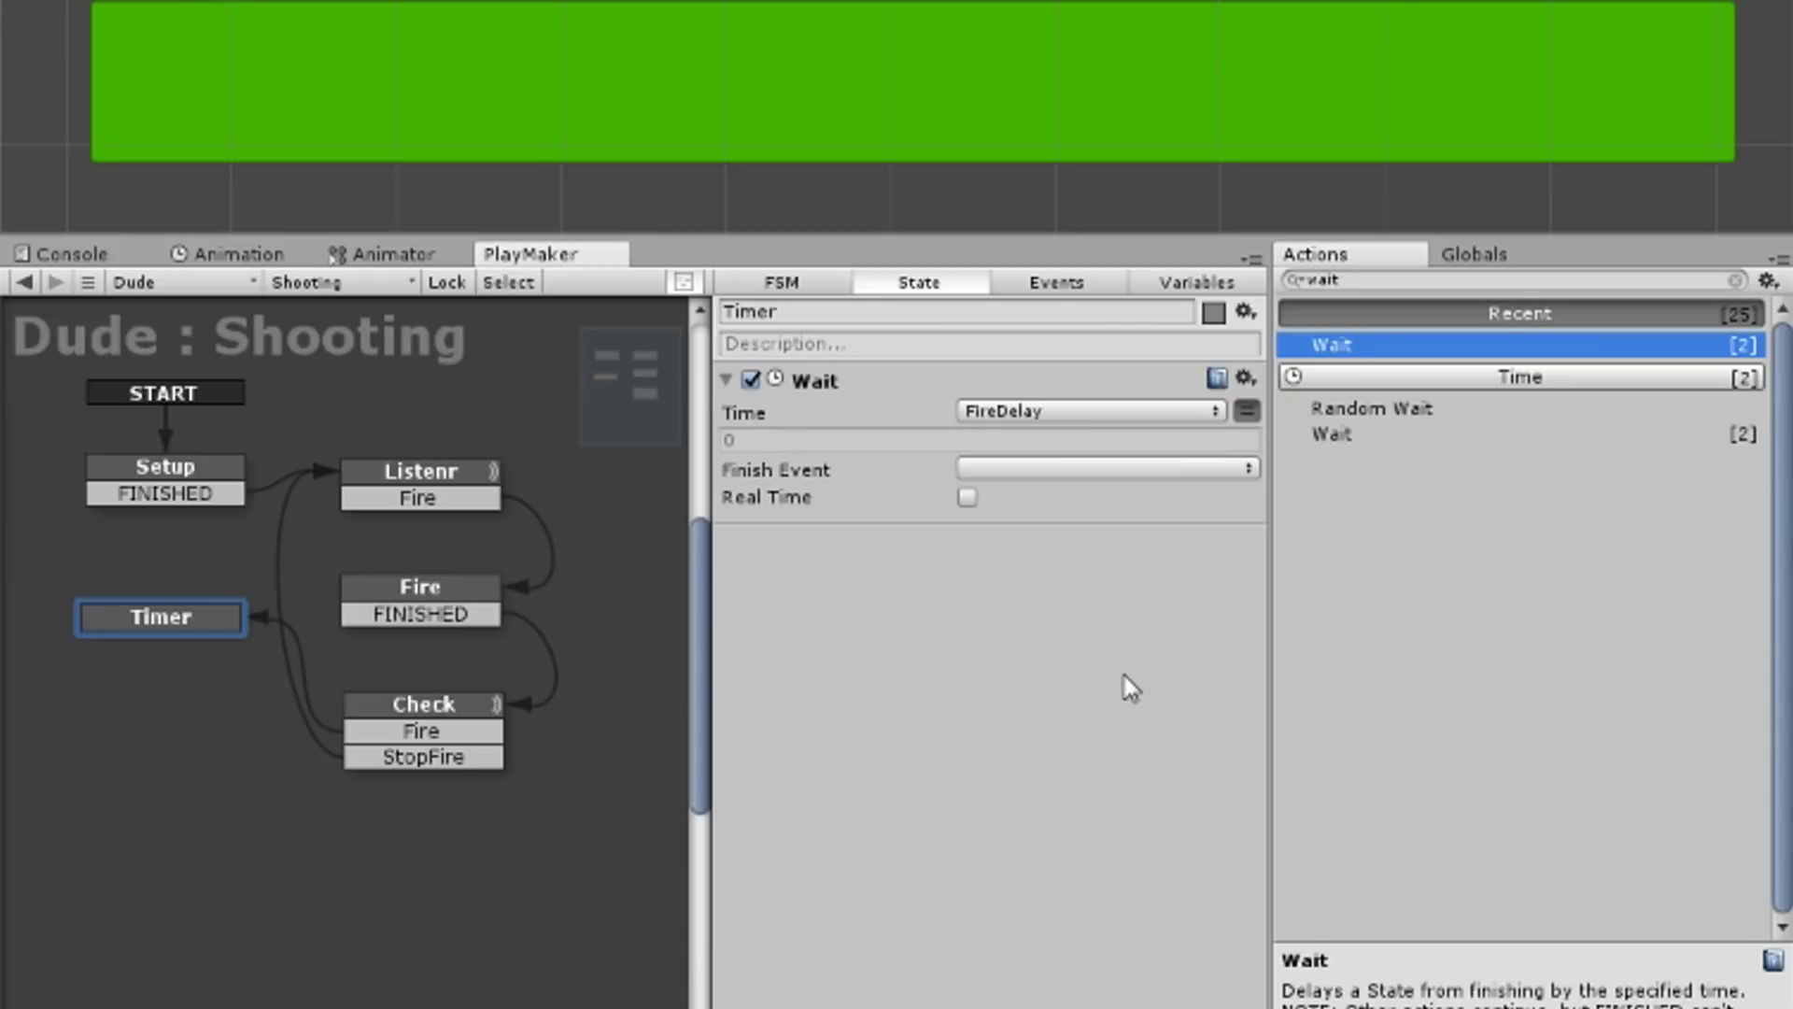
pyautogui.click(1073, 536)
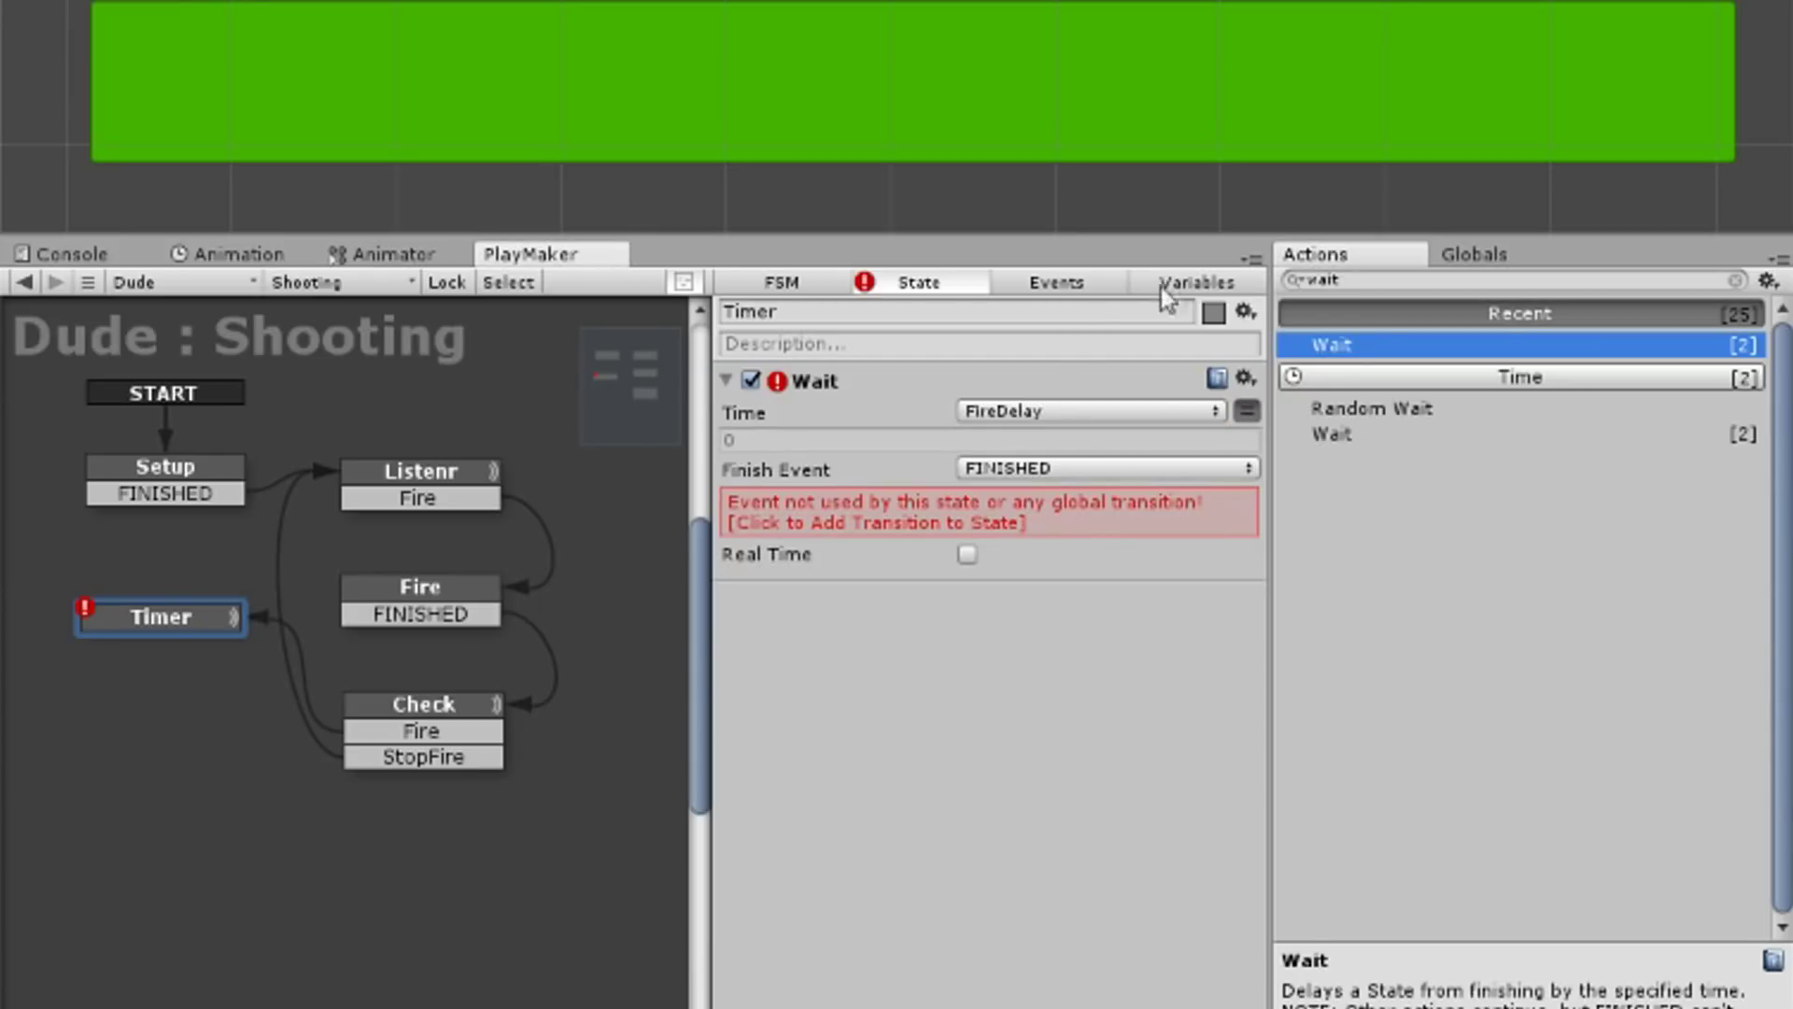
pyautogui.click(1040, 512)
pyautogui.moveTo(224, 644); pyautogui.dragTo(390, 499)
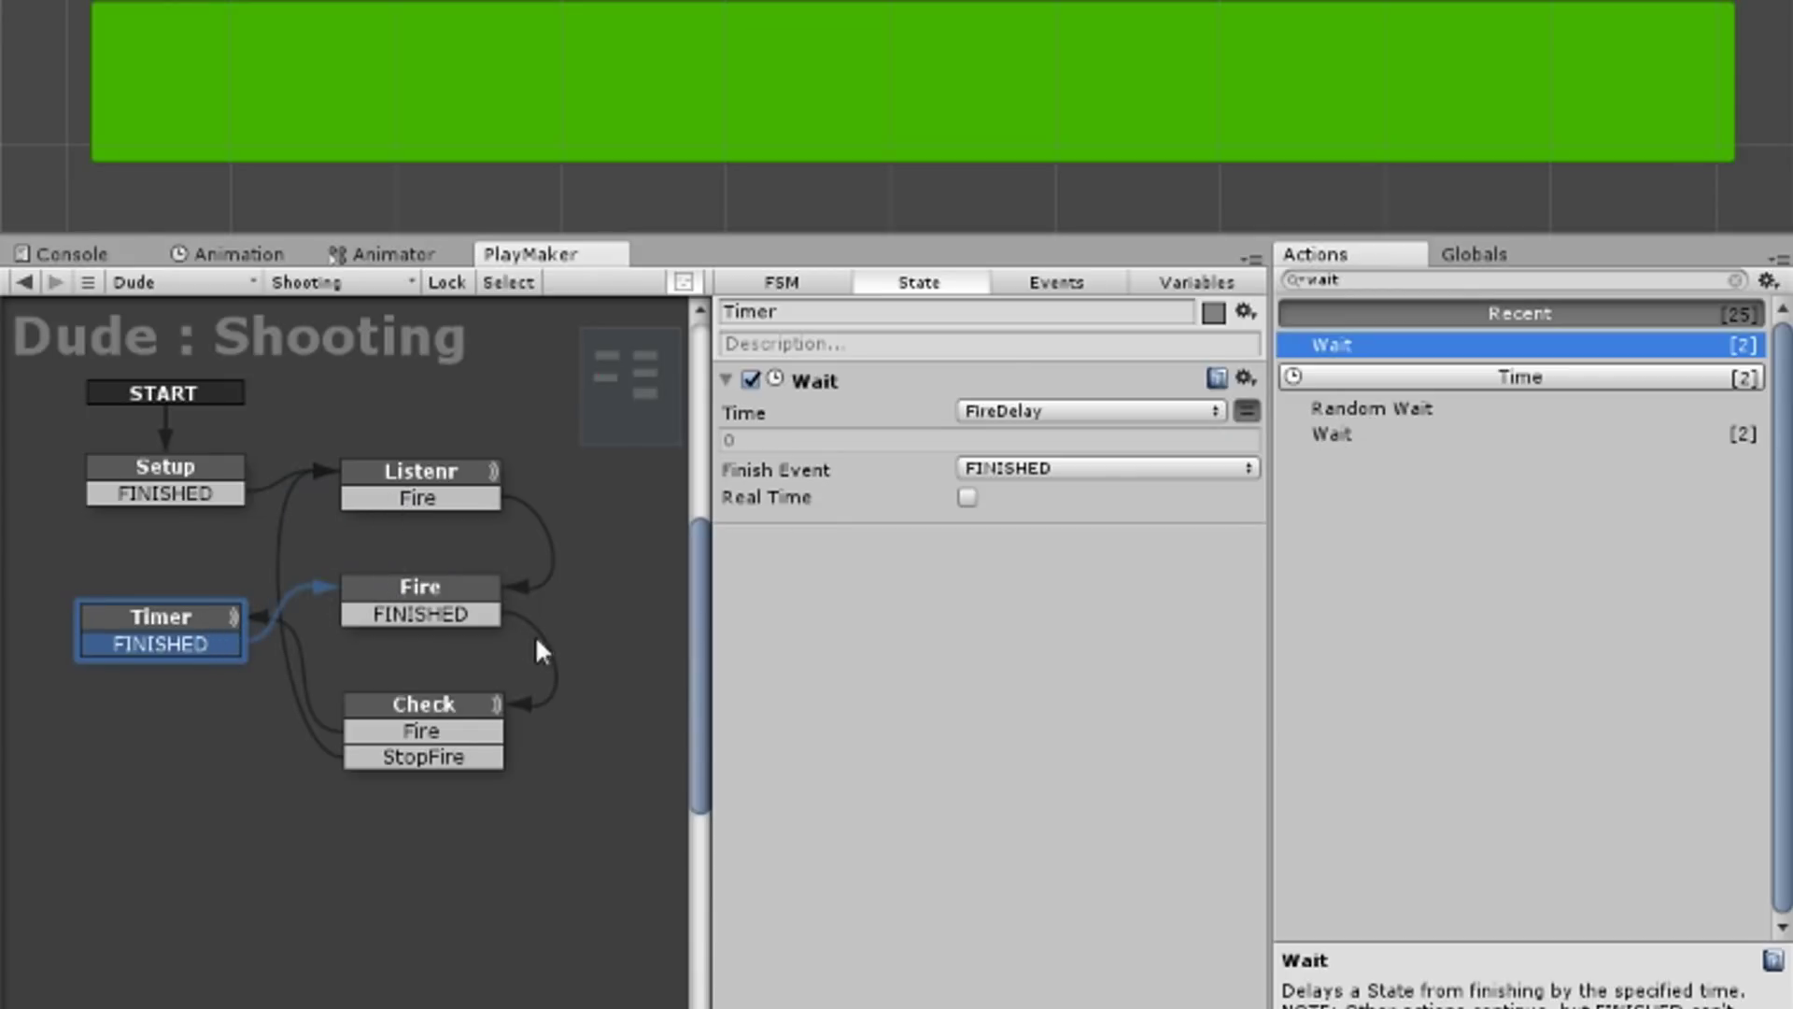
pyautogui.click(1078, 289)
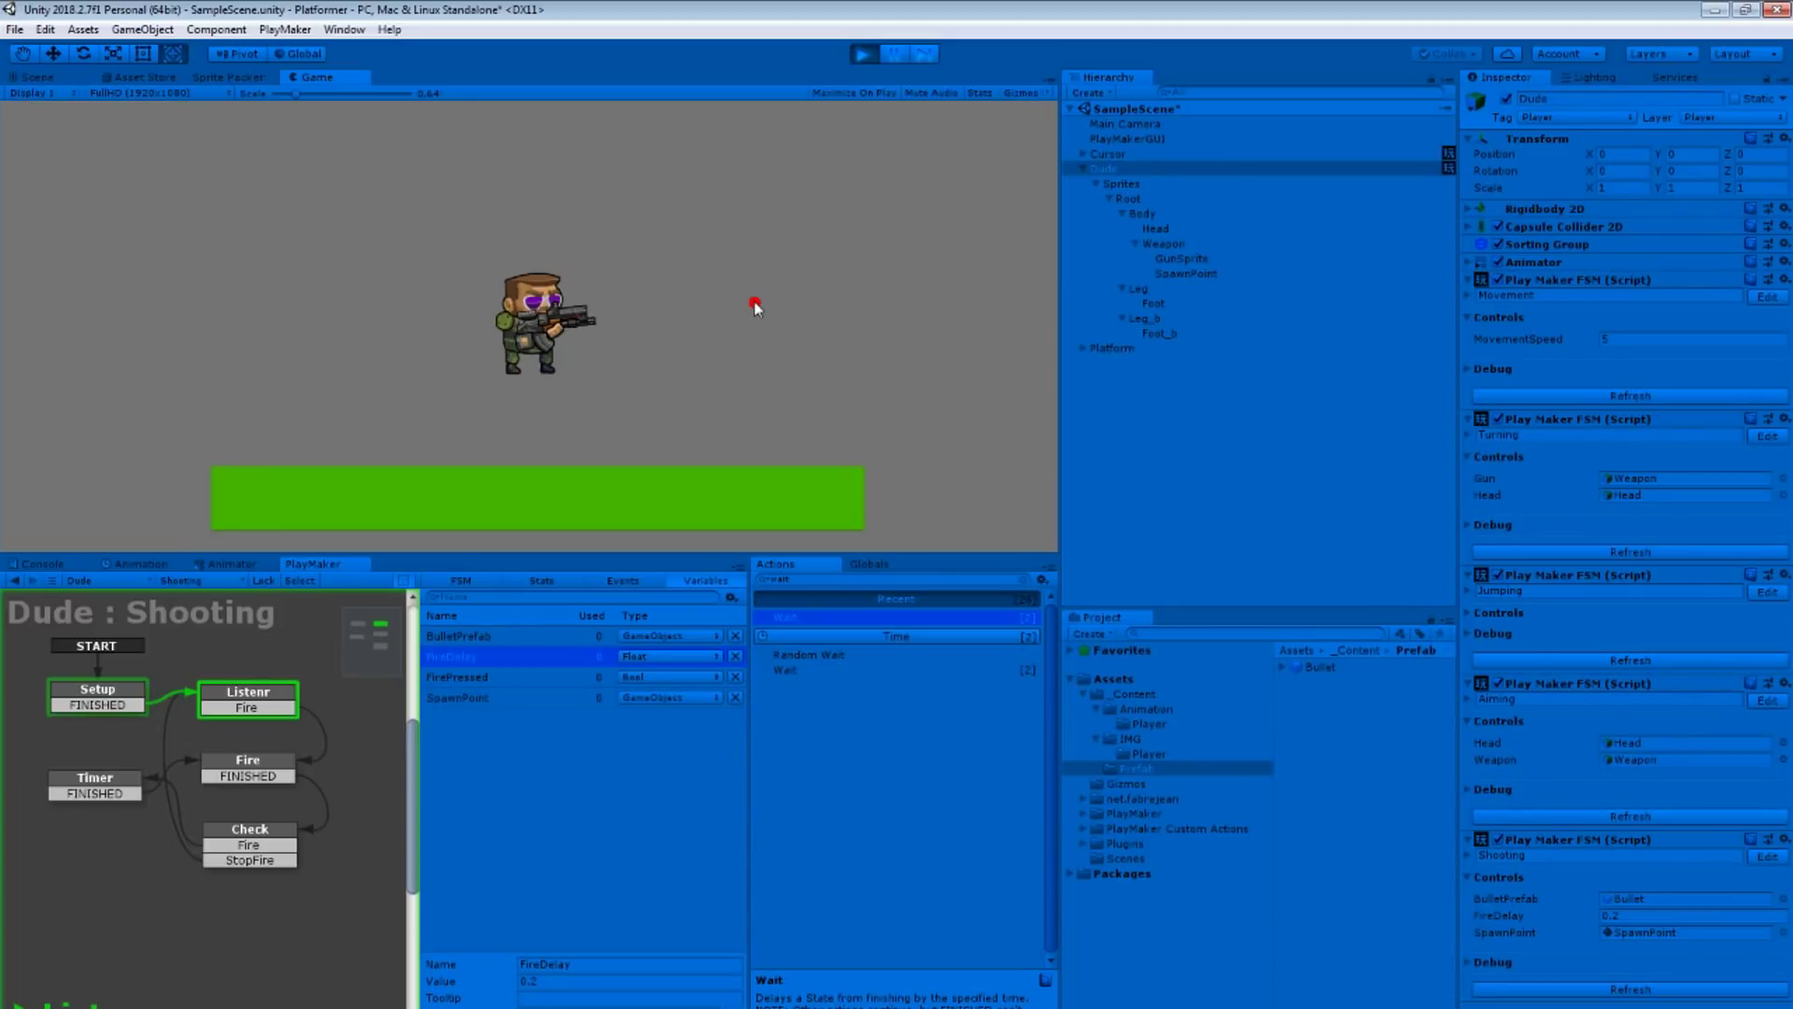
pyautogui.moveTo(796, 308)
pyautogui.mouseDown()
pyautogui.moveTo(208, 246)
pyautogui.moveTo(159, 271)
pyautogui.moveTo(733, 482)
pyautogui.moveTo(915, 329)
pyautogui.mouseUp()
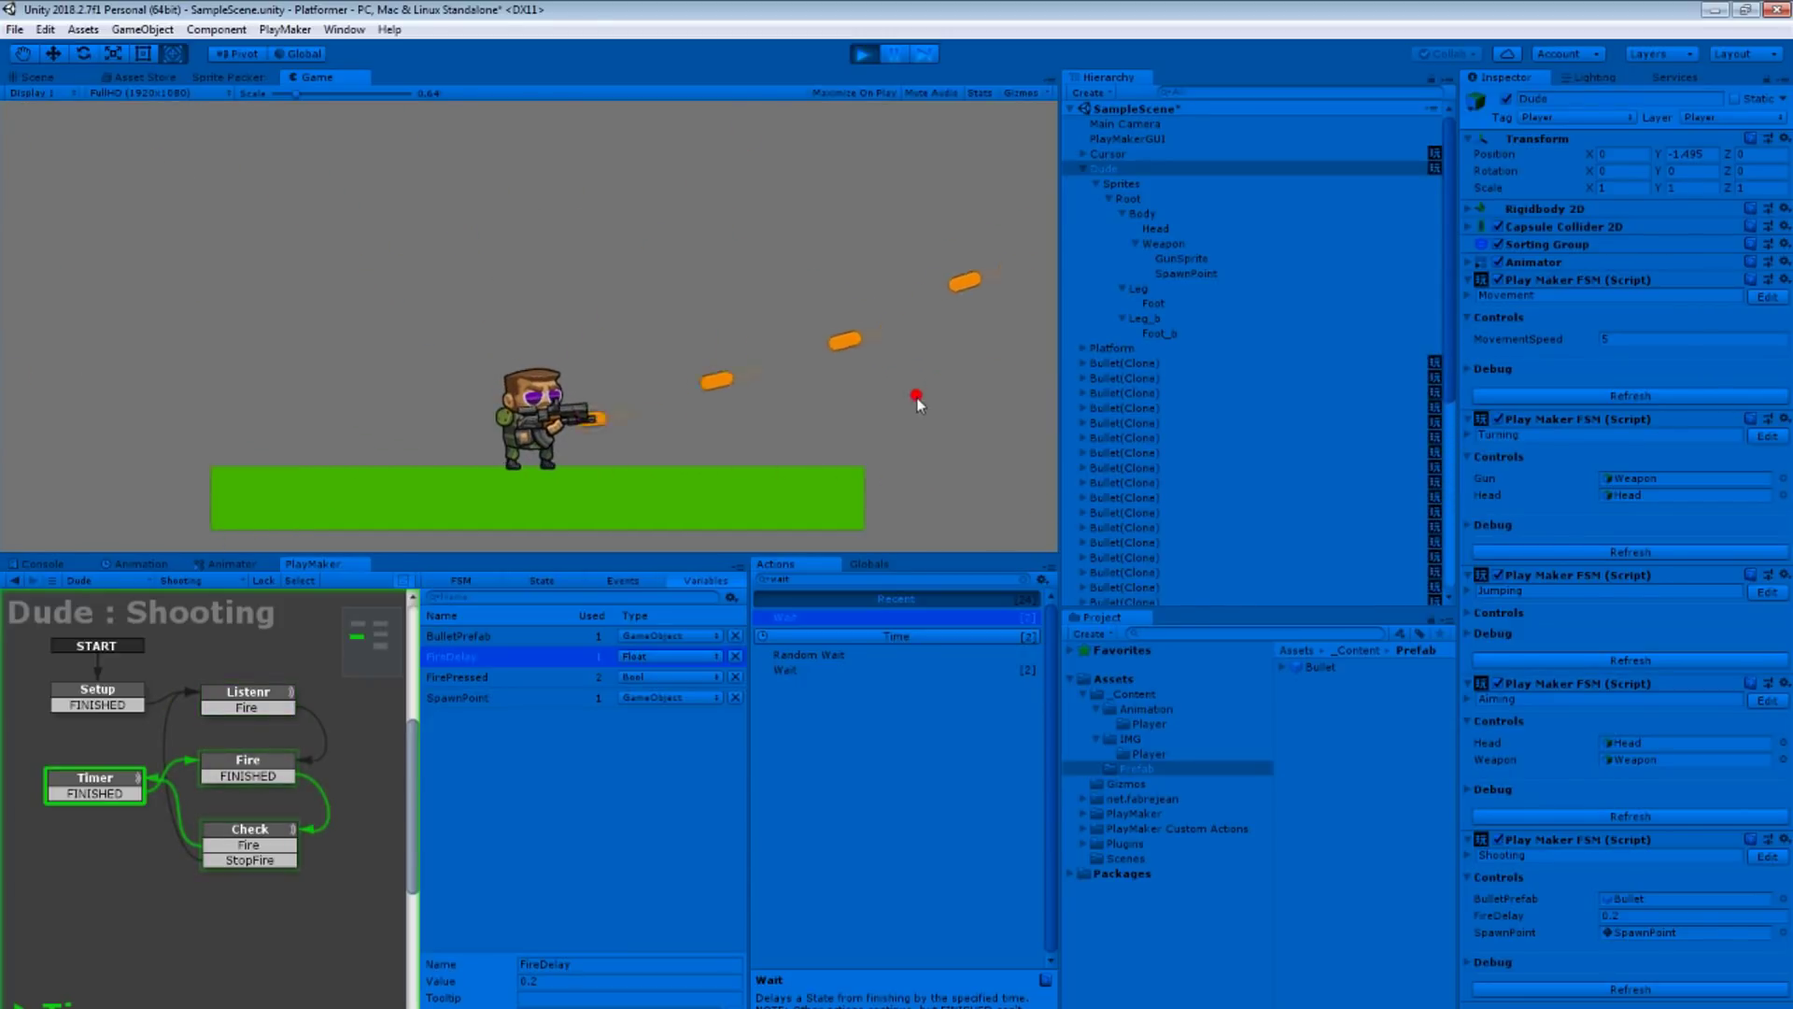
pyautogui.click(863, 53)
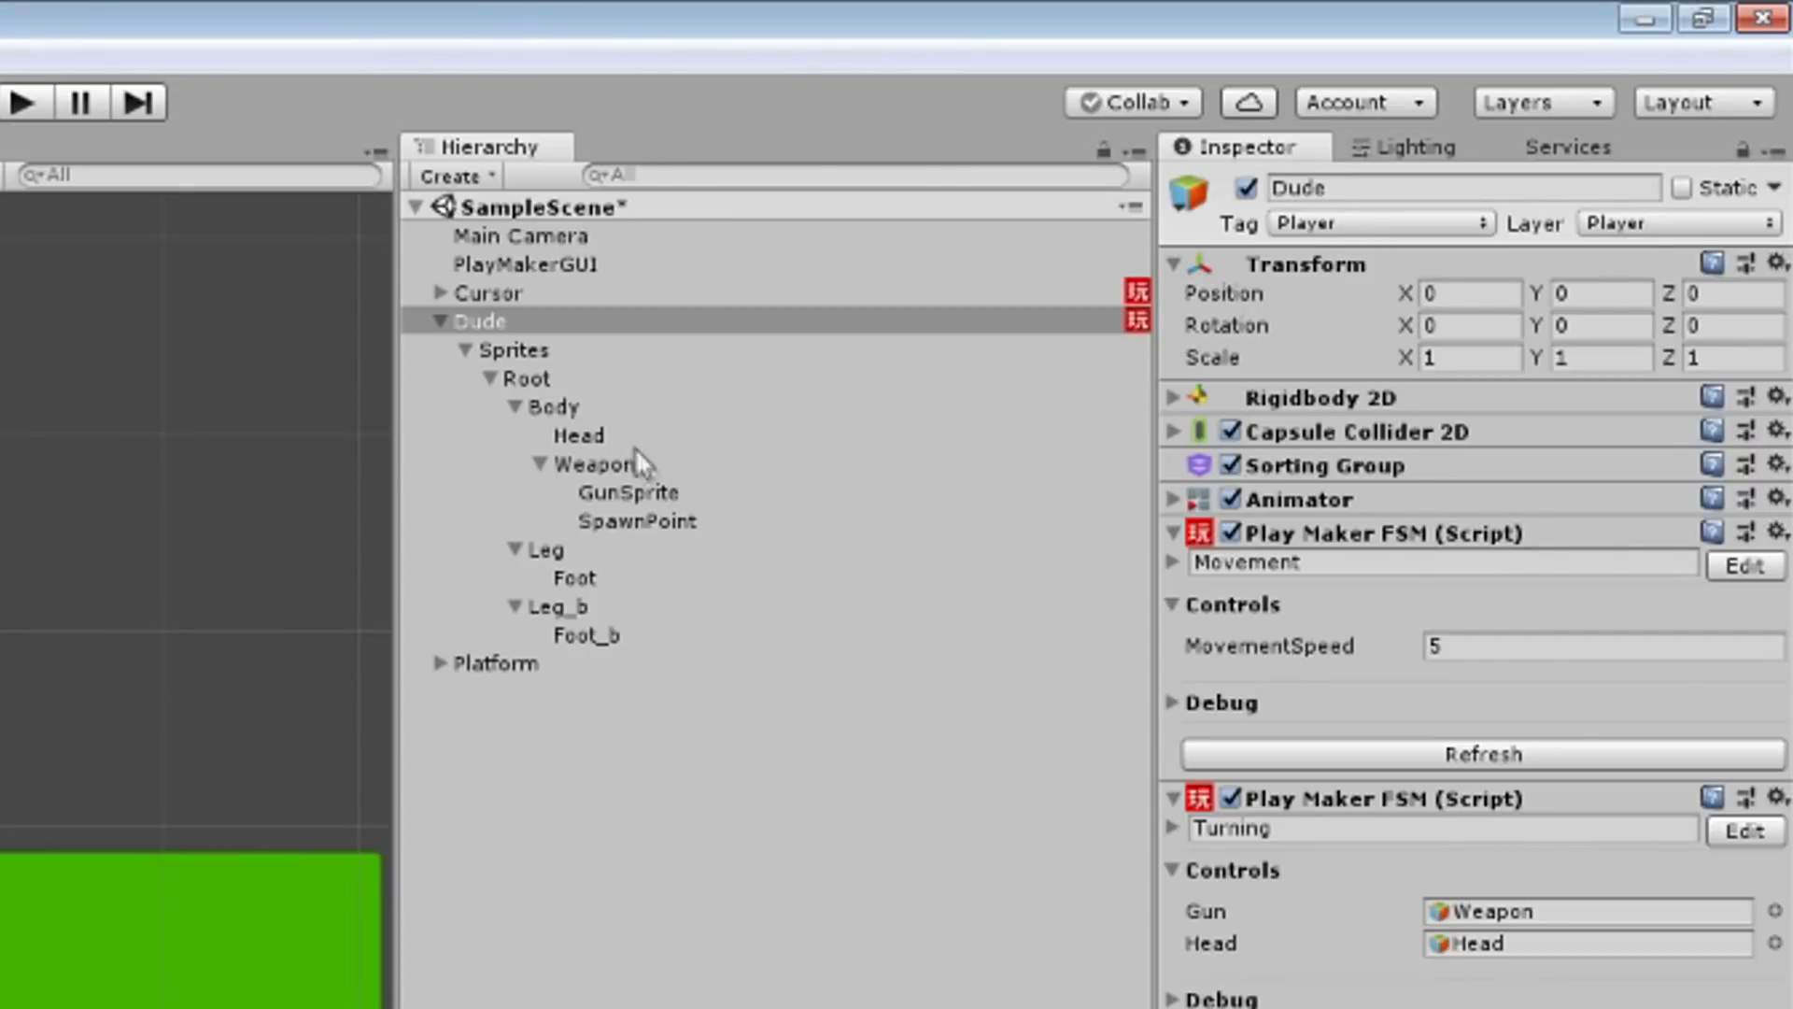
# Step: Add a PS_MuzzleFlash particle system under Weapon, rotated 90 and placed at the gun's tip
pyautogui.rightClick(624, 458)
pyautogui.click(1018, 872)
pyautogui.write('PS_MuzzleFlash')
pyautogui.press('Return')
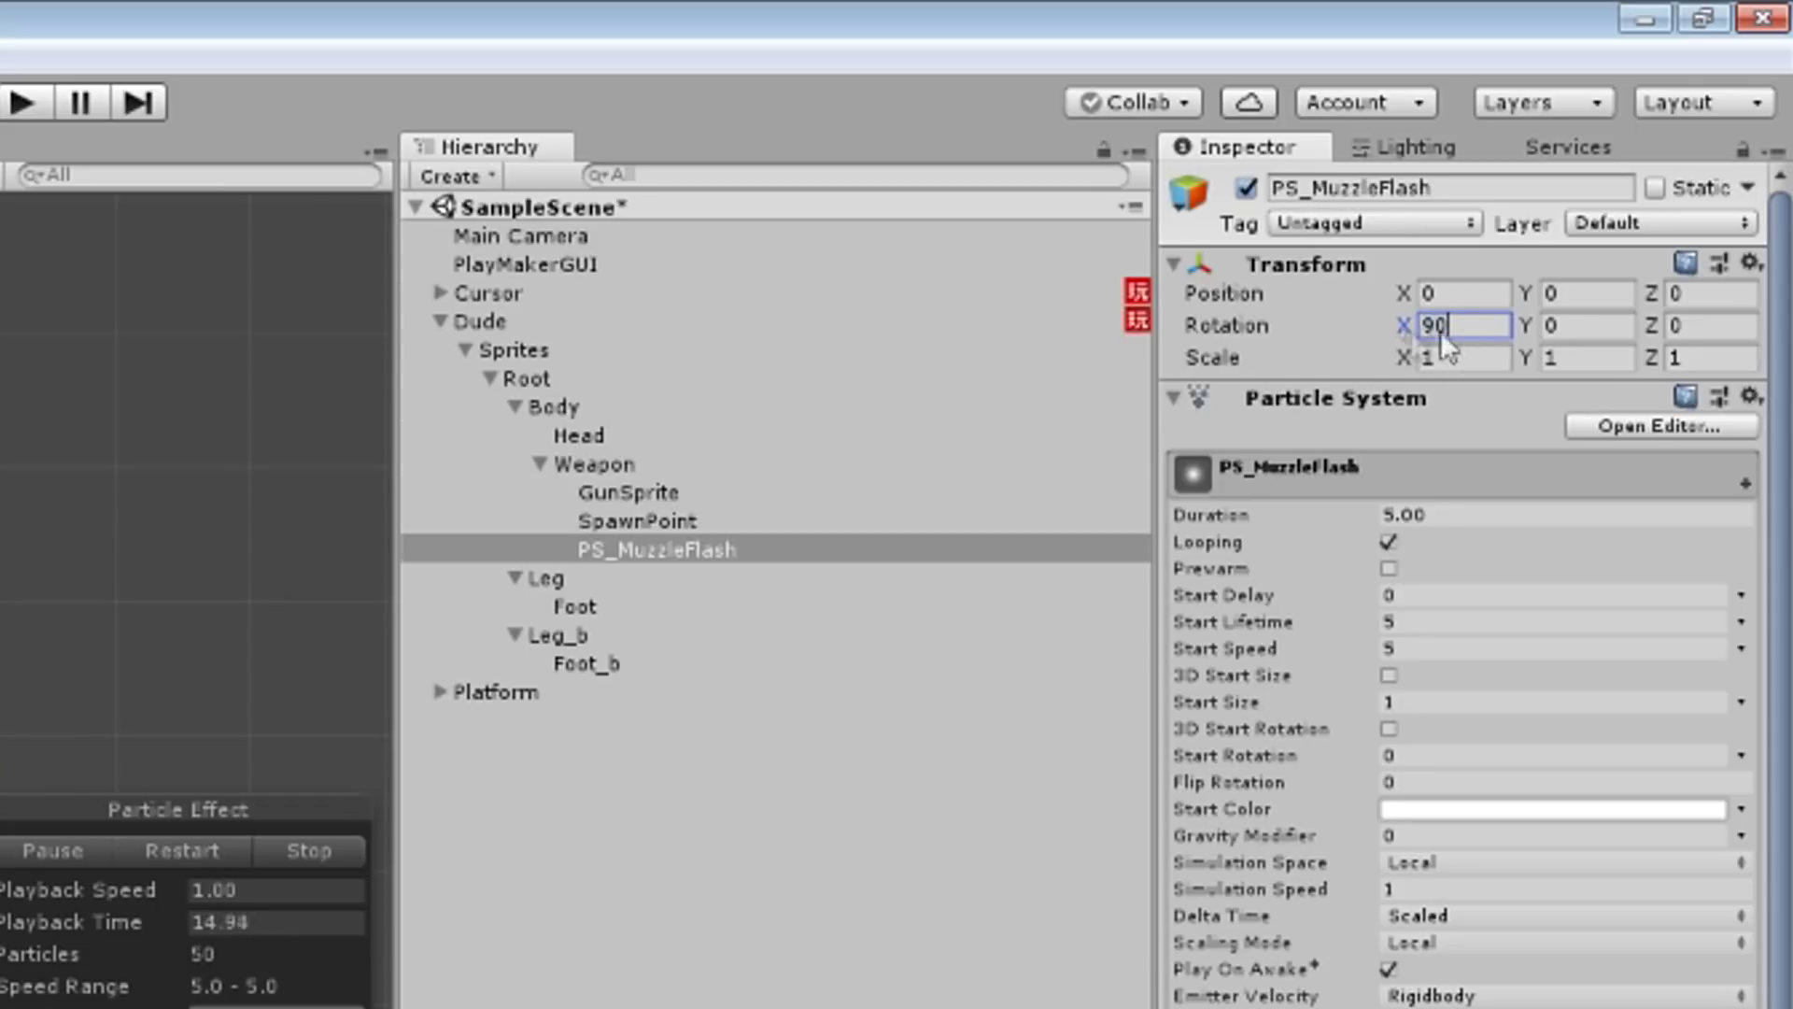
pyautogui.write('90')
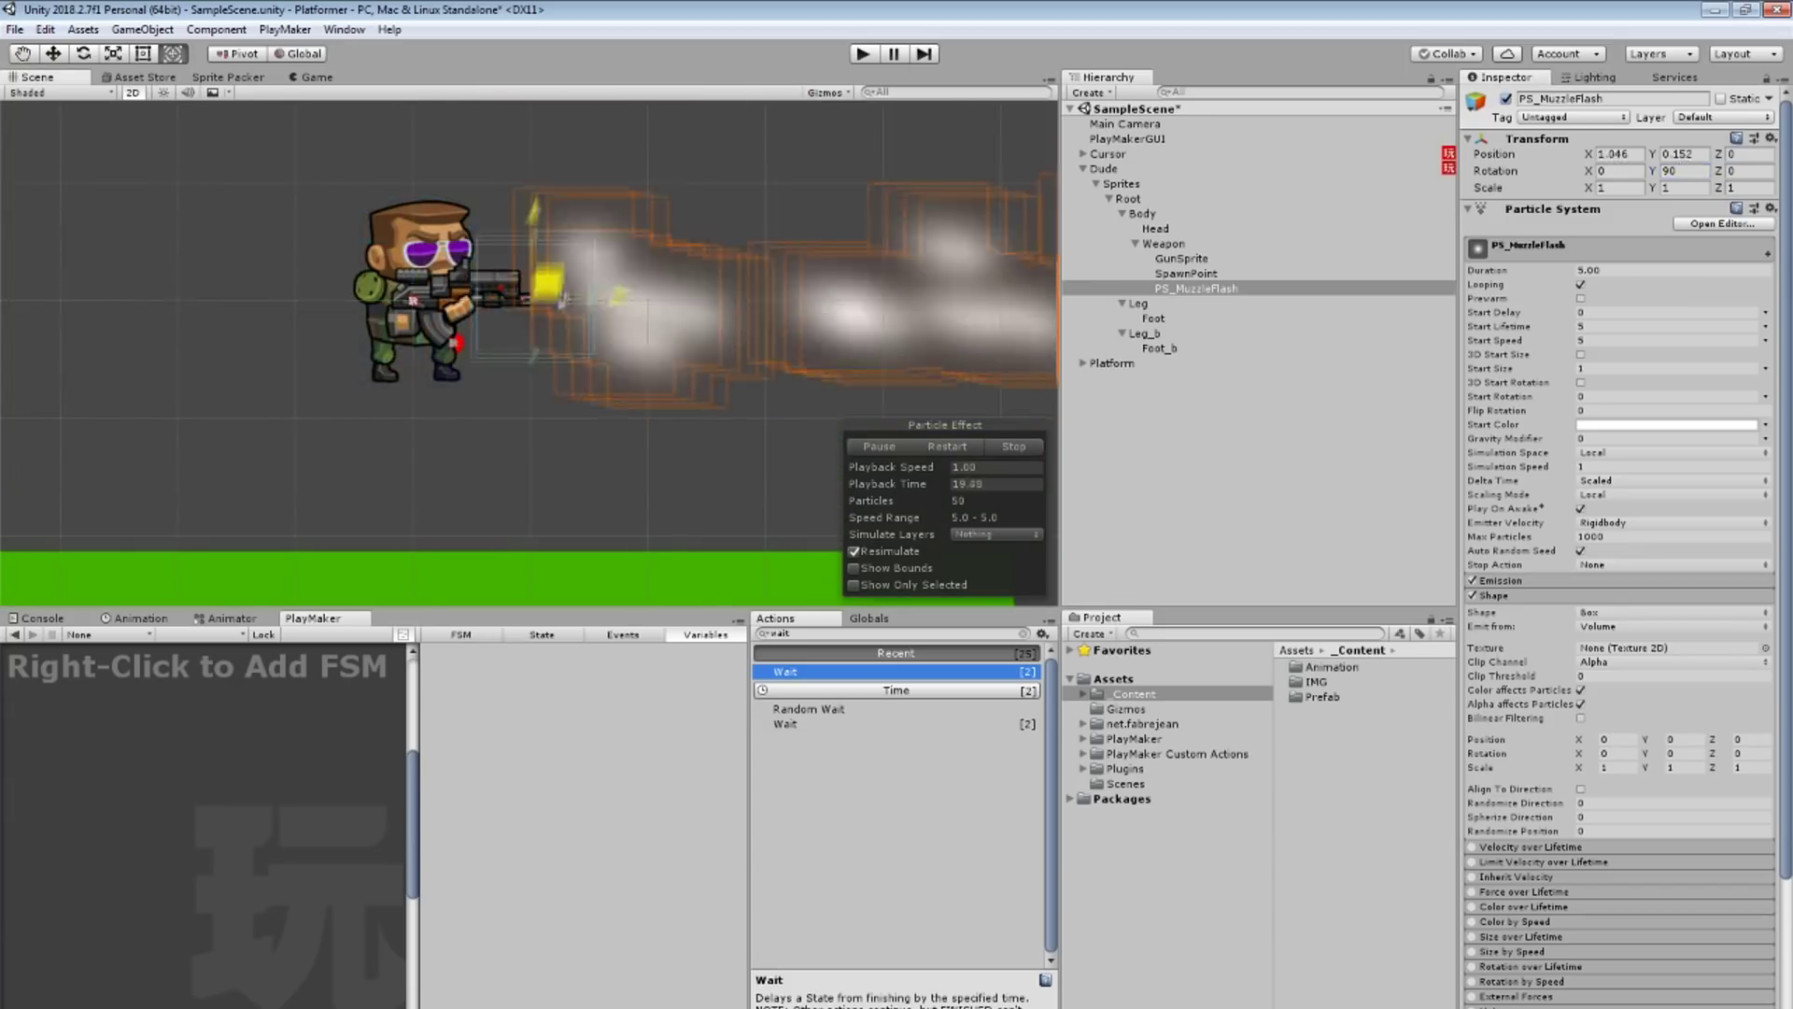
pyautogui.moveTo(561, 299); pyautogui.dragTo(525, 300)
# Step: Set the muzzle flash shape scale to 0.01 on all axes and start speed to 0
pyautogui.click(1611, 767)
pyautogui.write('0.01')
pyautogui.press('Tab')
pyautogui.write('0.01')
pyautogui.press('Tab')
pyautogui.write('0.01')
pyautogui.click(1608, 341)
pyautogui.write('0')
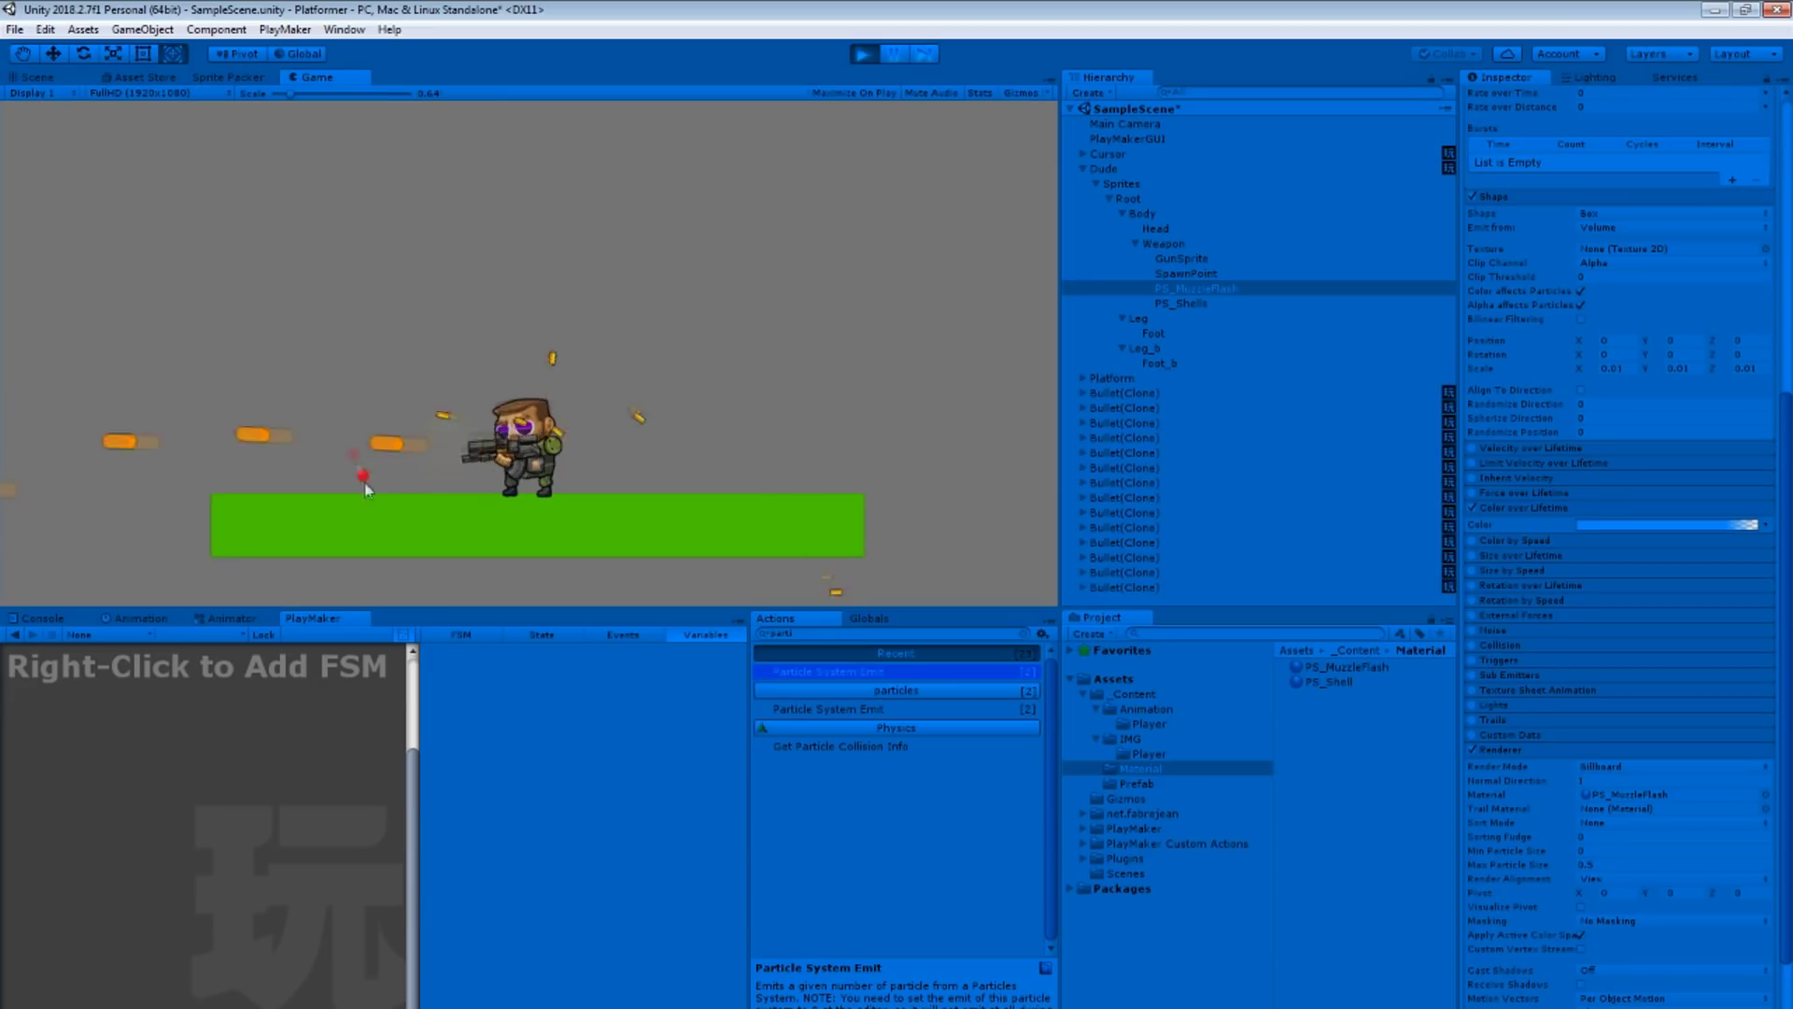
# Step: Set the muzzle flash render alignment to Local and turn off looping
pyautogui.moveTo(725, 371); pyautogui.dragTo(440, 320)
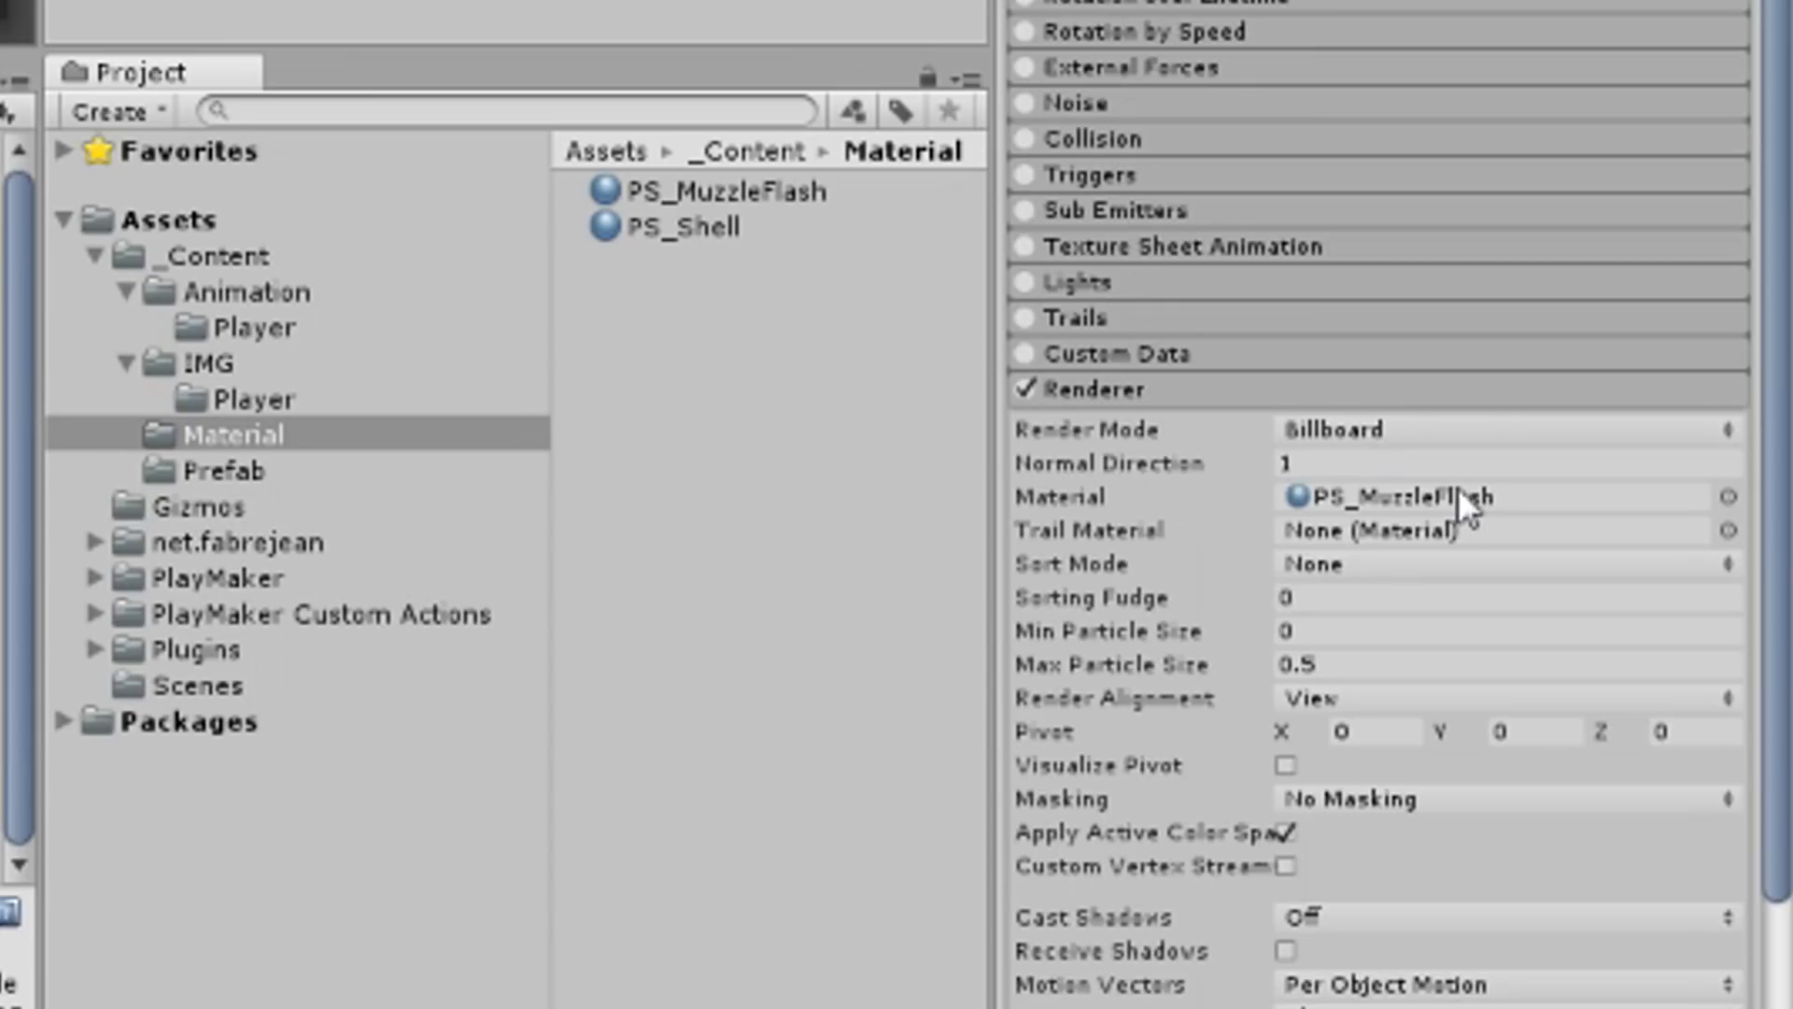
pyautogui.scroll(-5, 1653, 791)
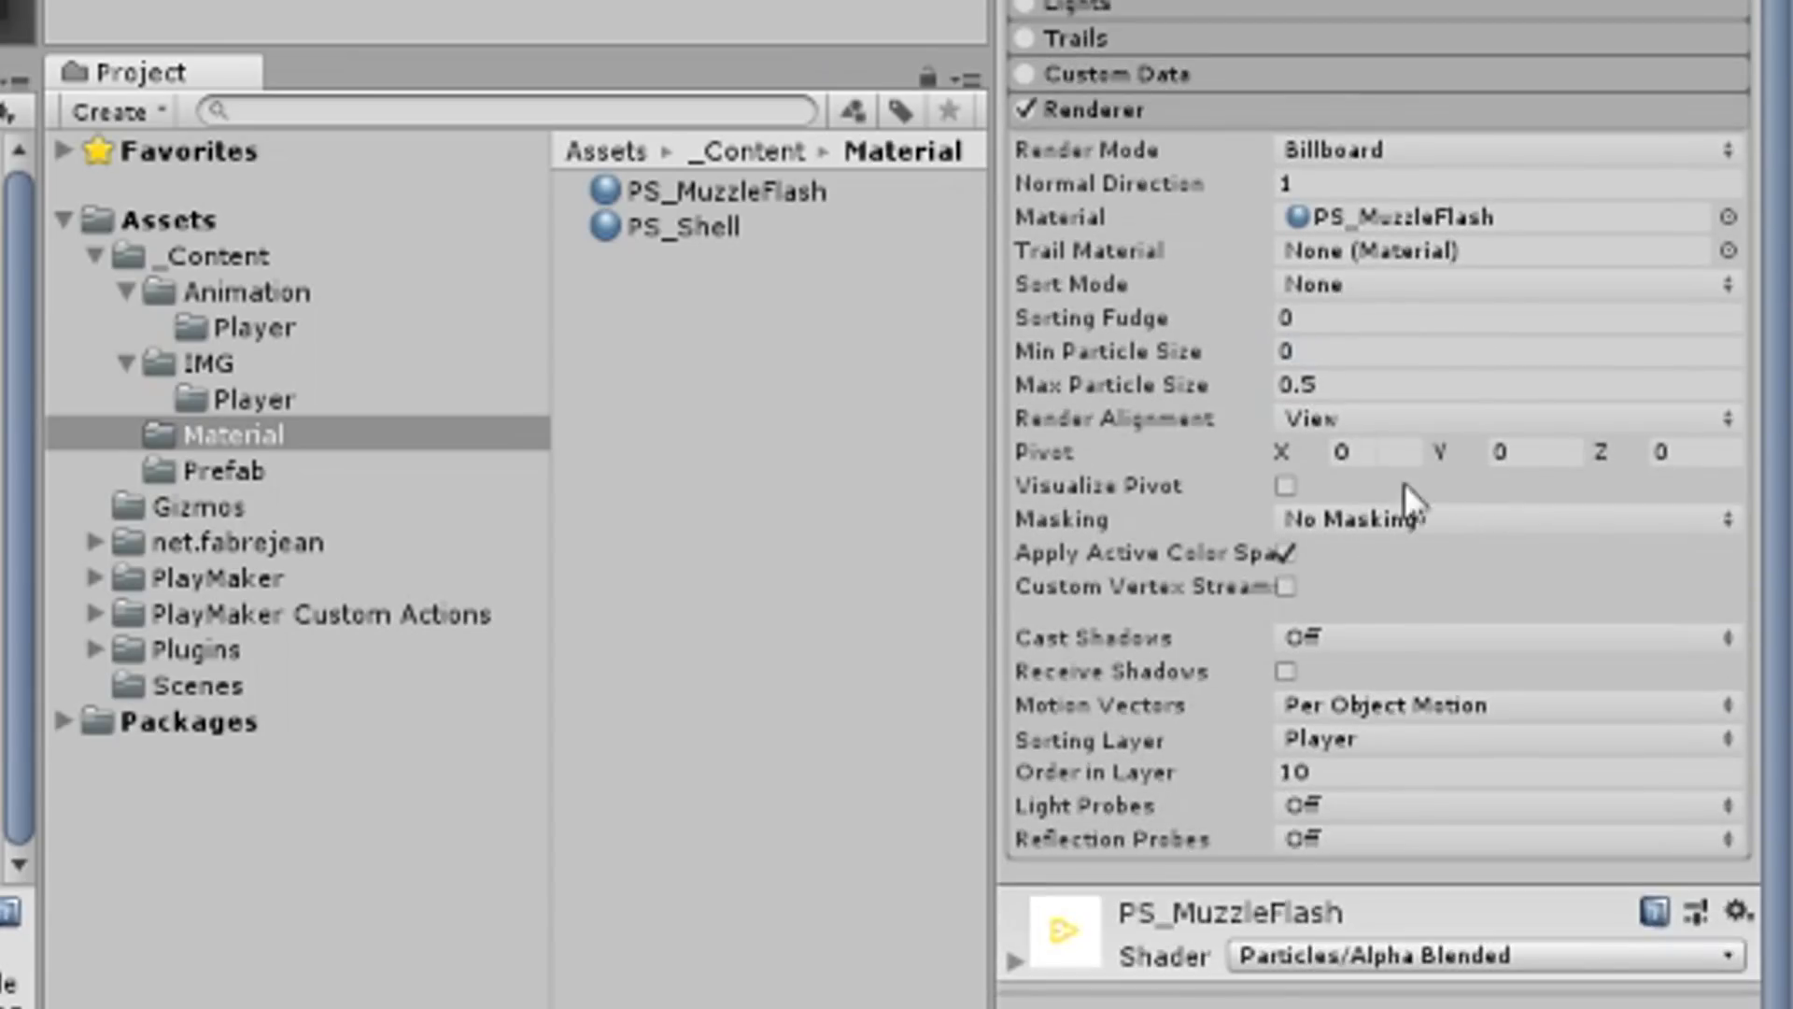
pyautogui.click(1353, 422)
pyautogui.click(1412, 558)
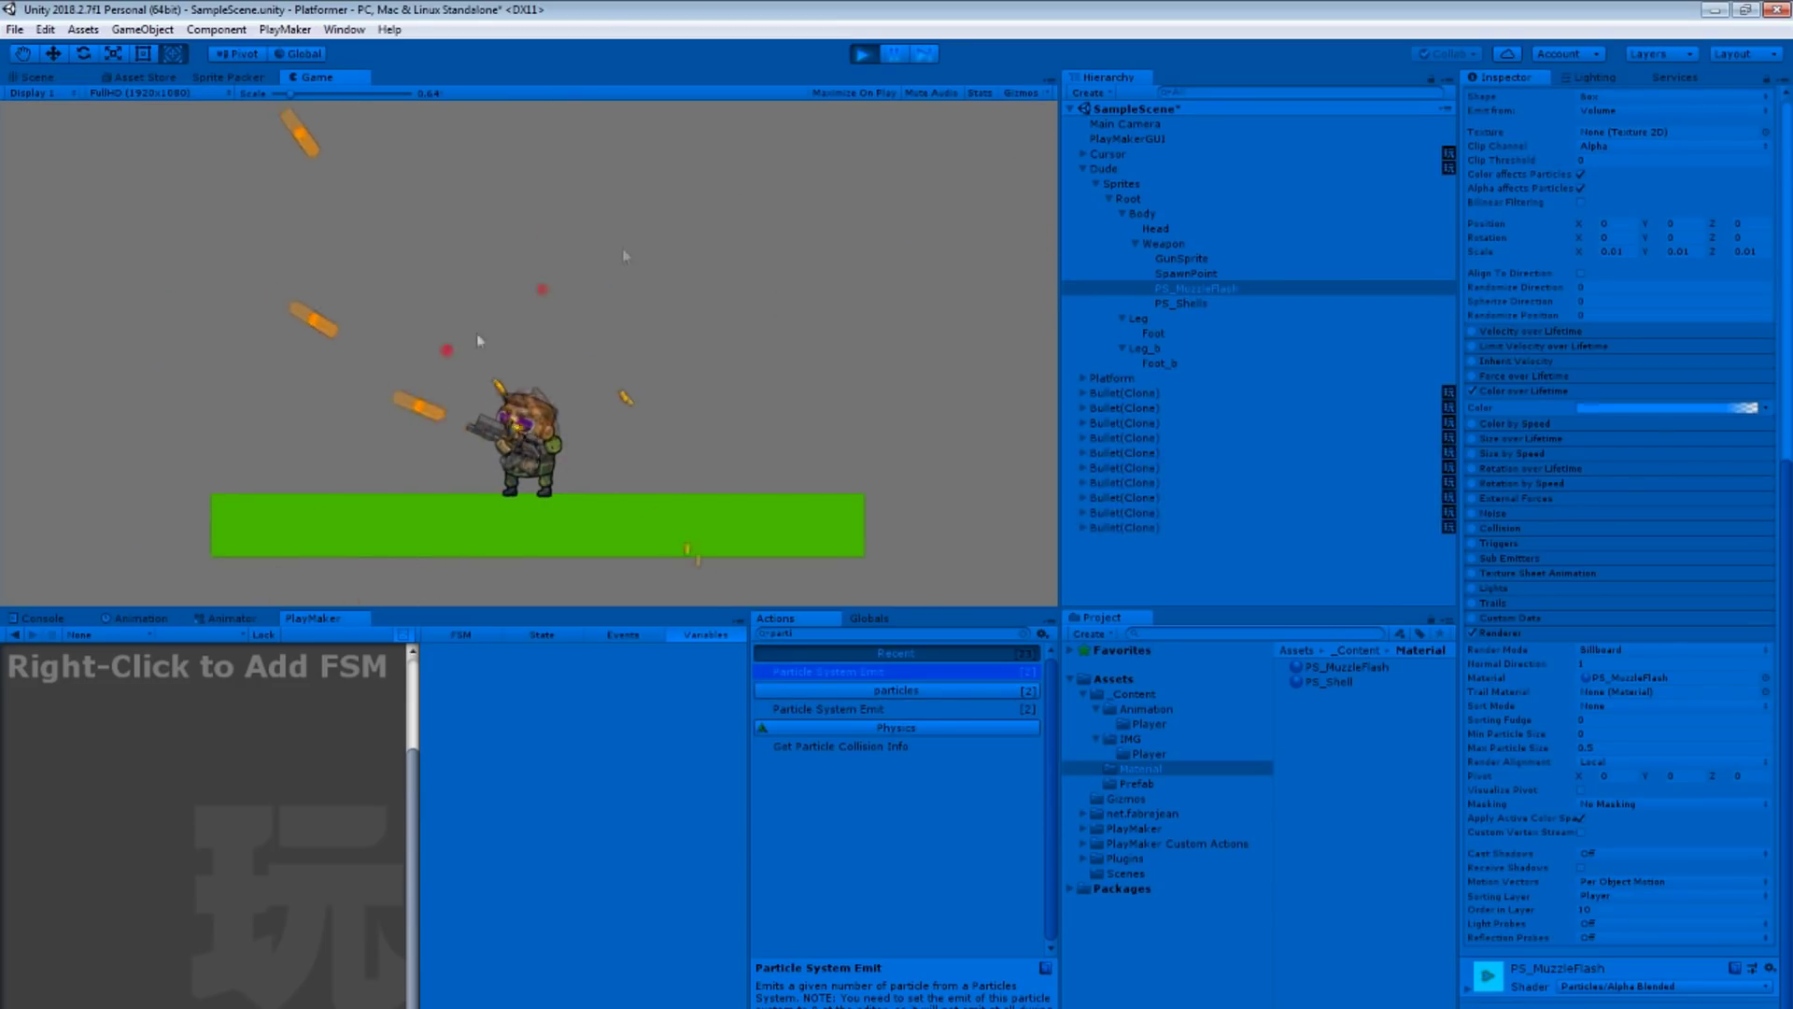
pyautogui.click(849, 54)
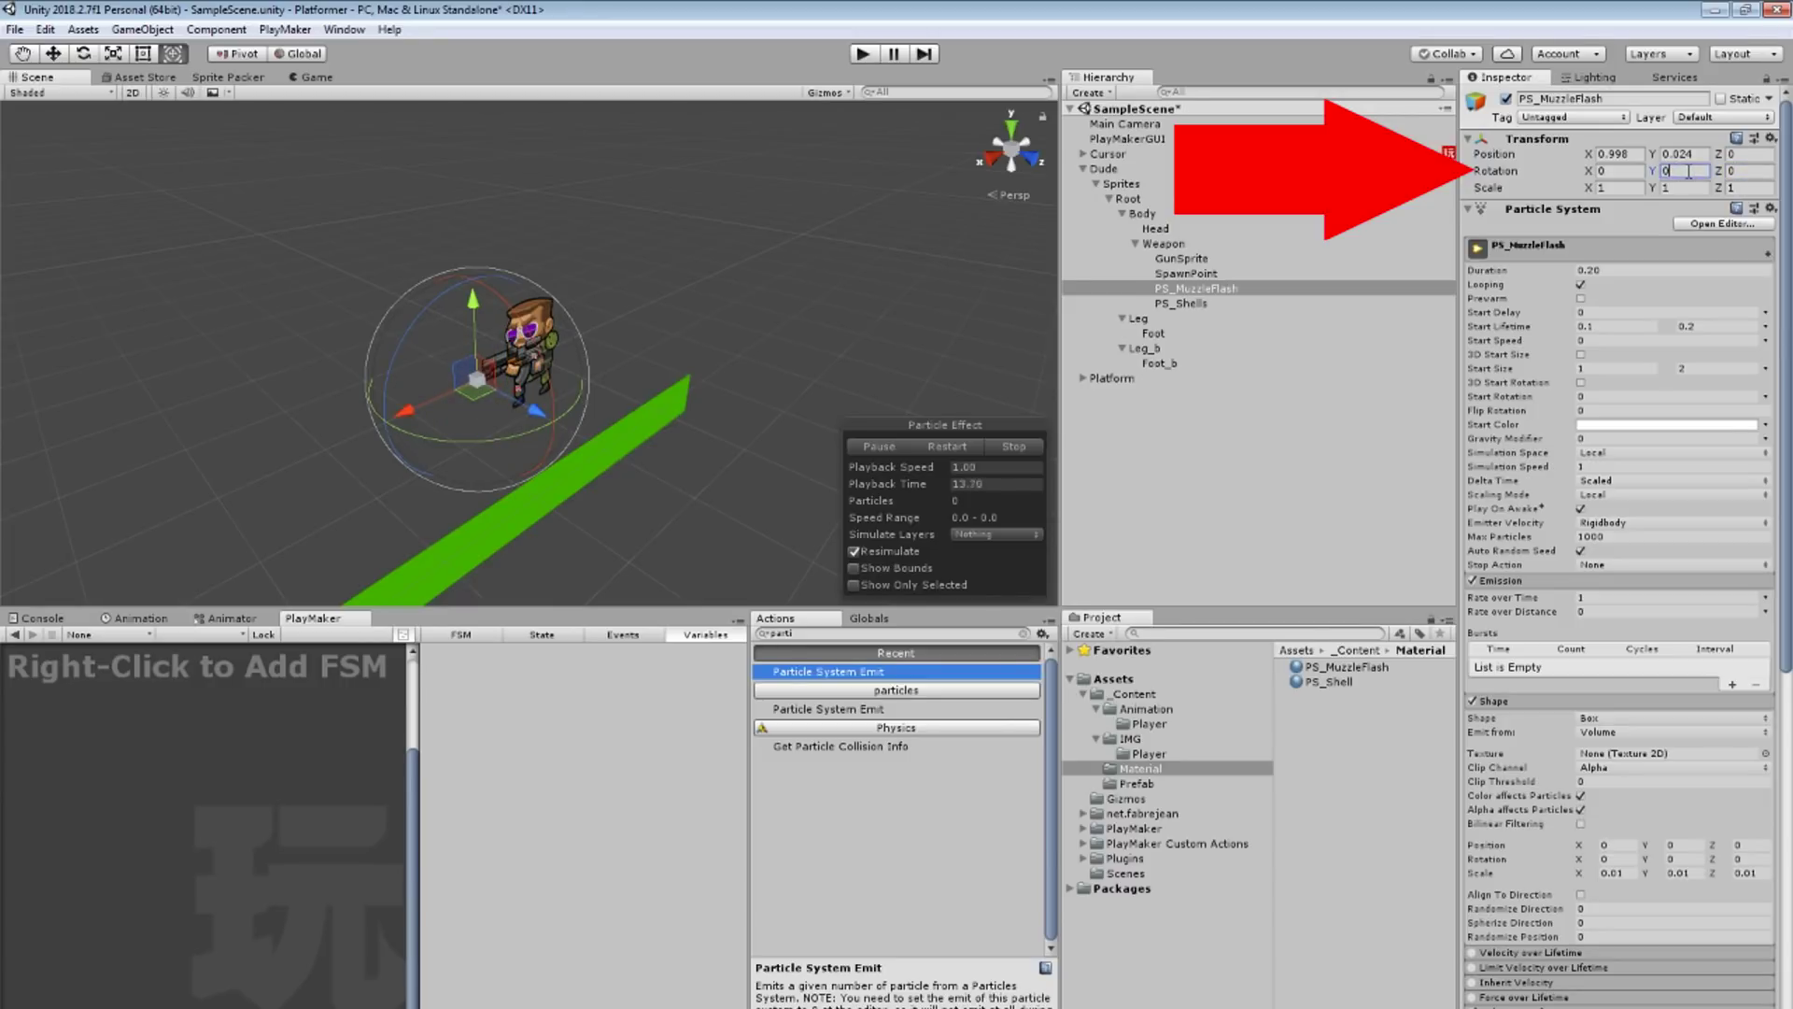
pyautogui.click(1580, 284)
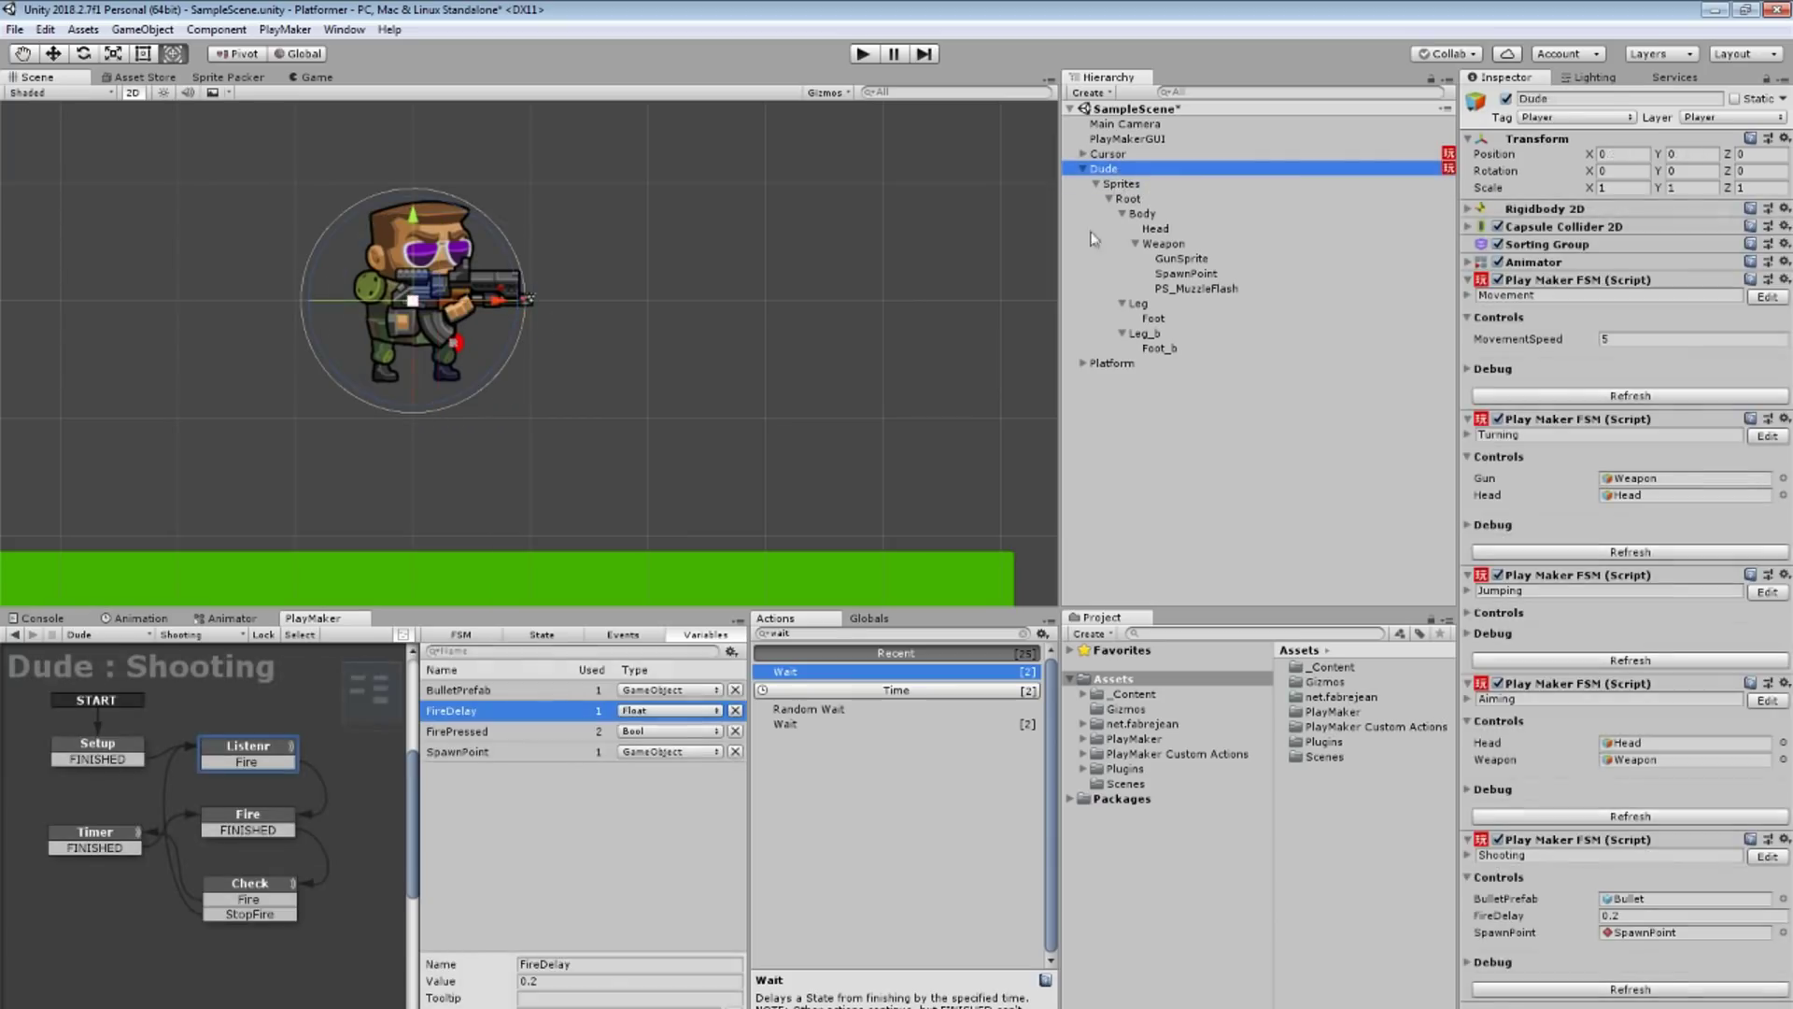
# Step: Add a Particle System Emit action to the Fire state via the Ecosystem browser
pyautogui.click(258, 830)
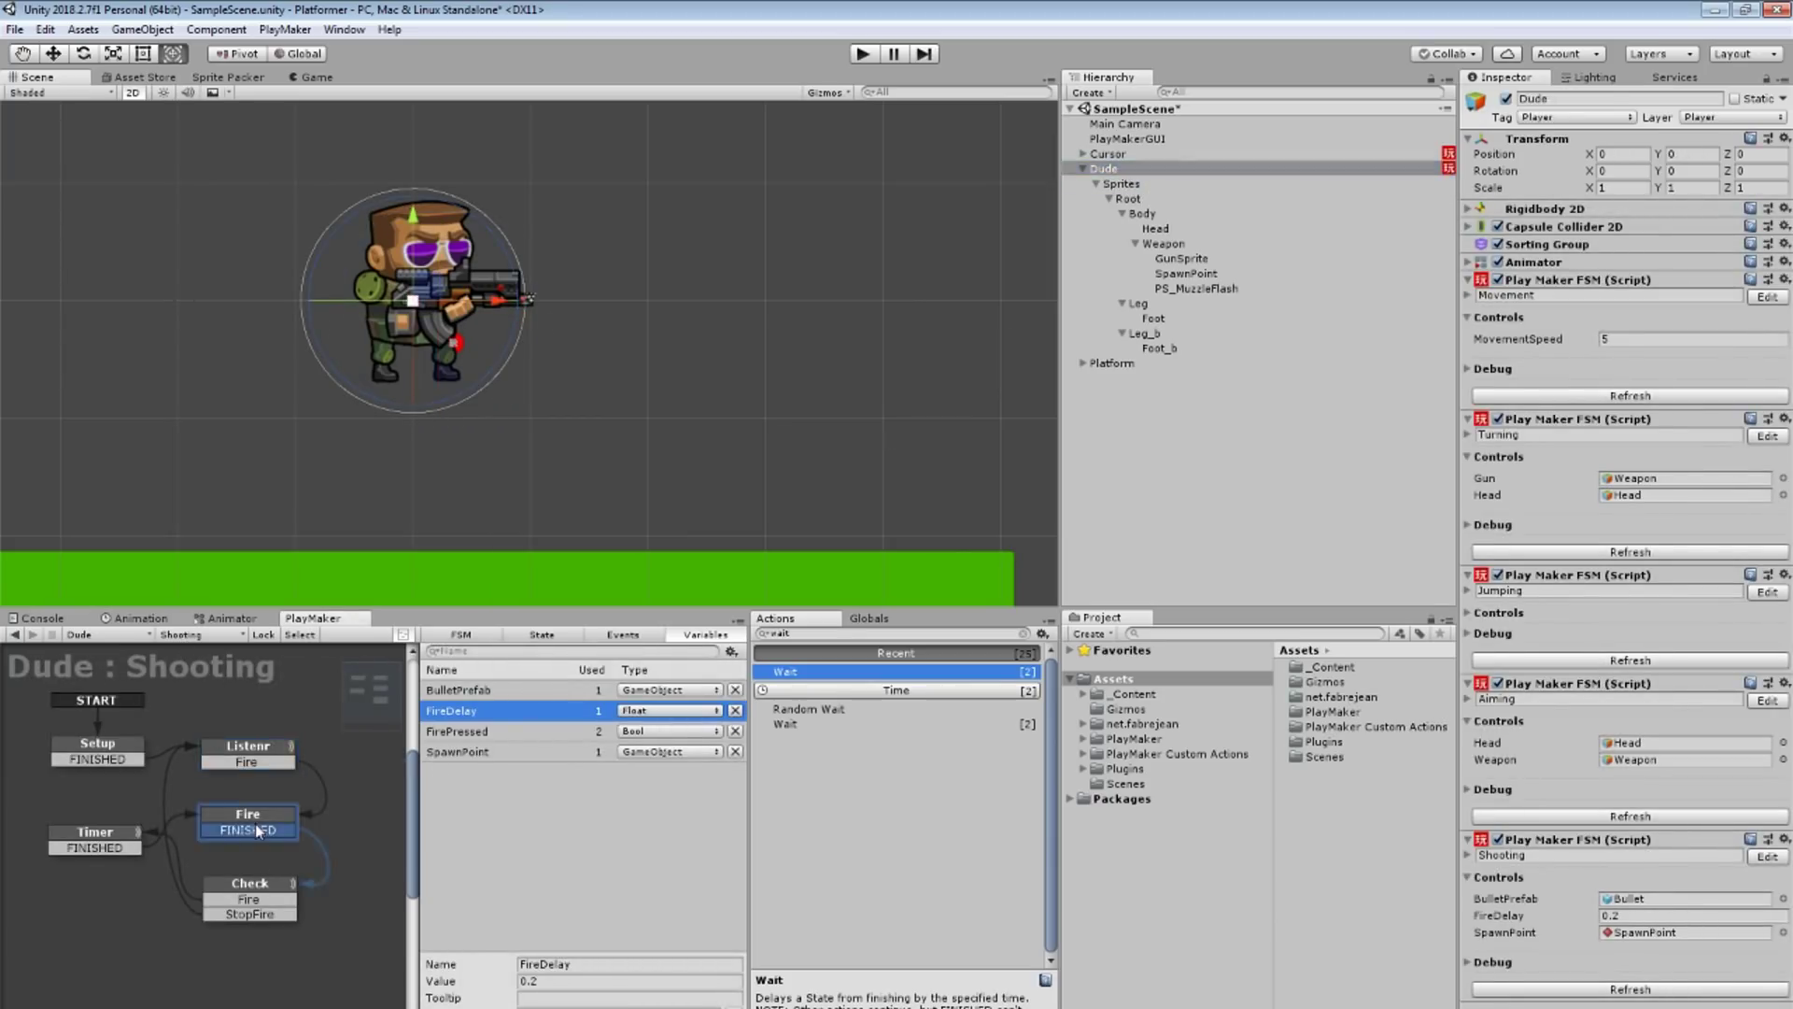
pyautogui.click(274, 820)
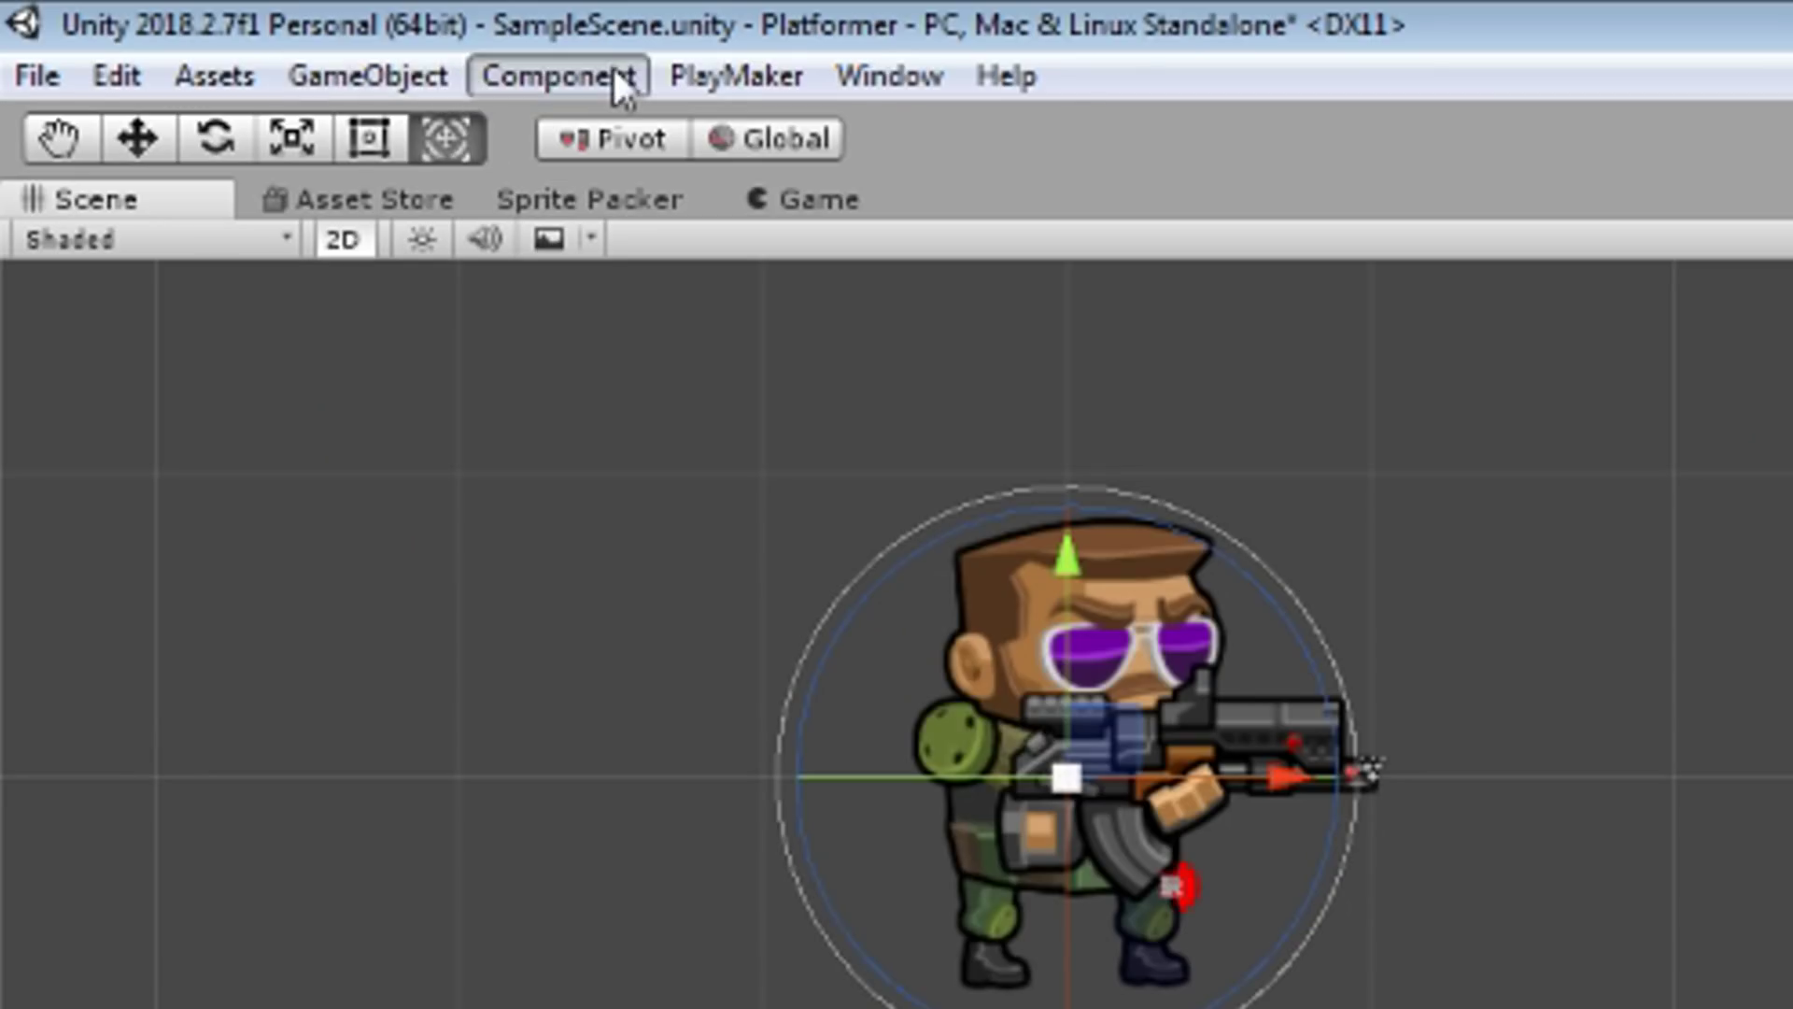
pyautogui.click(280, 29)
pyautogui.moveTo(800, 489)
pyautogui.moveTo(1360, 598)
pyautogui.click(1650, 608)
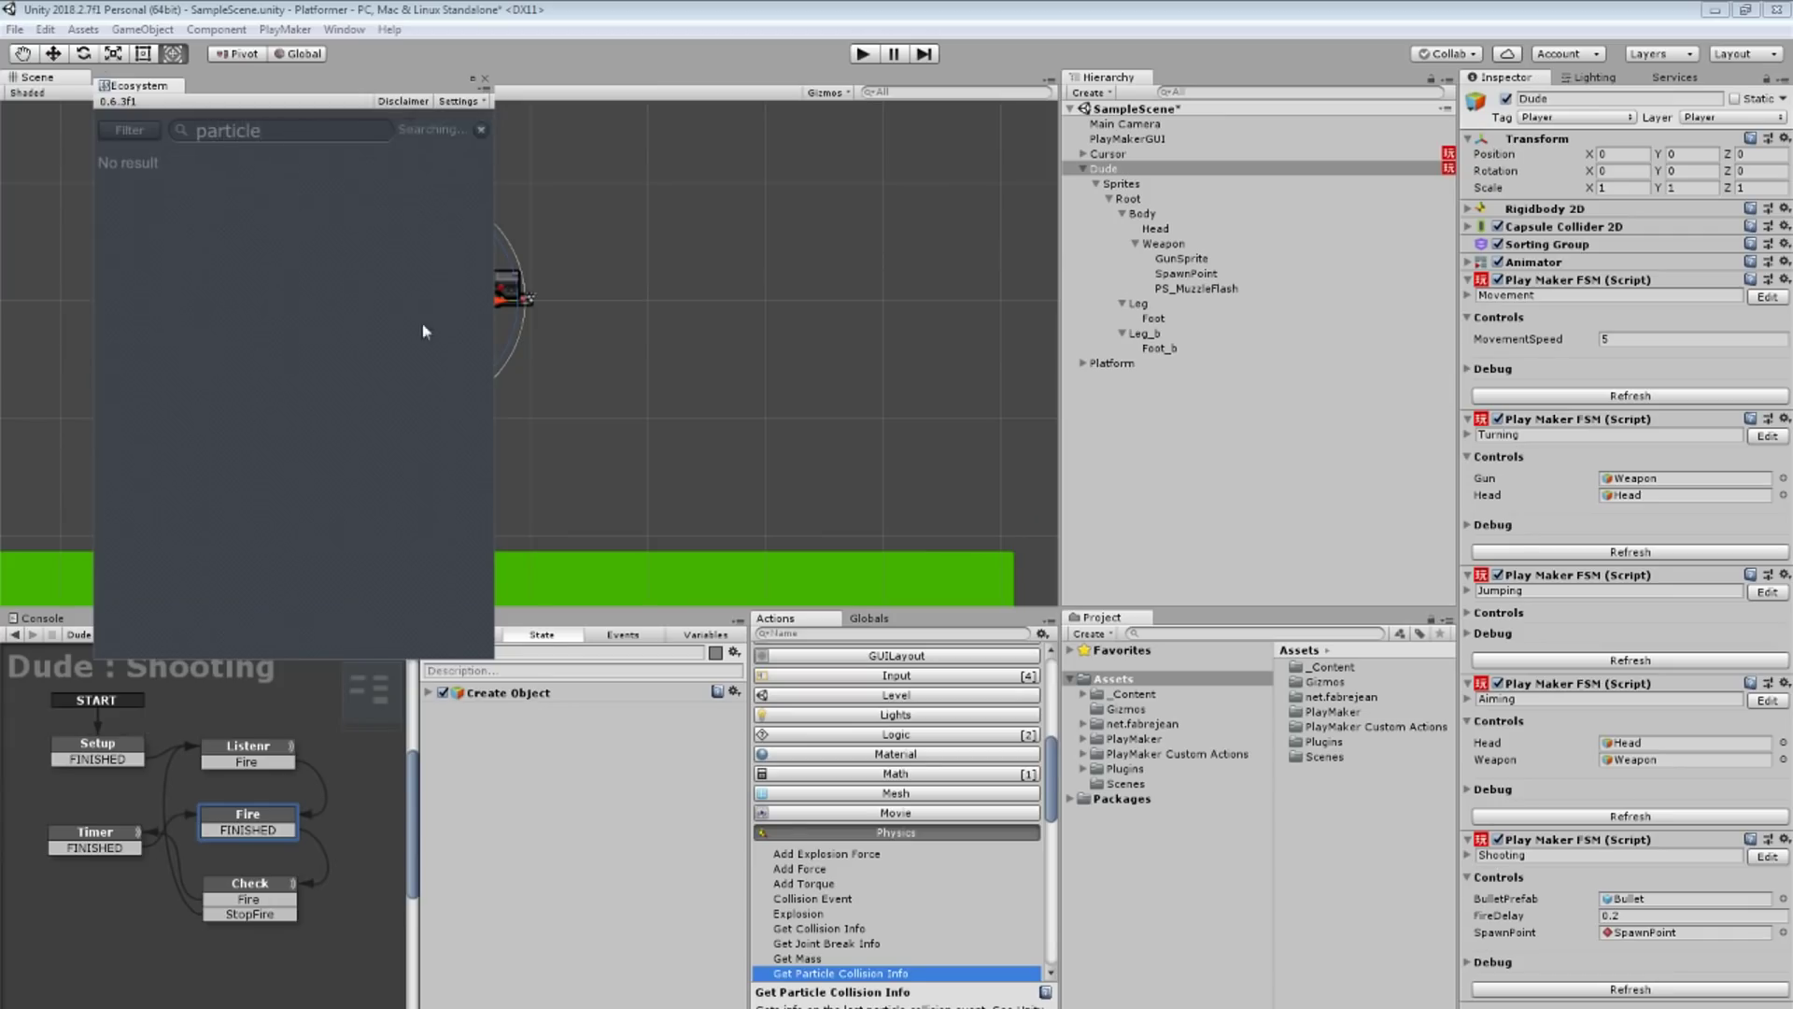
pyautogui.scroll(-3, 308, 560)
pyautogui.scroll(-3, 301, 569)
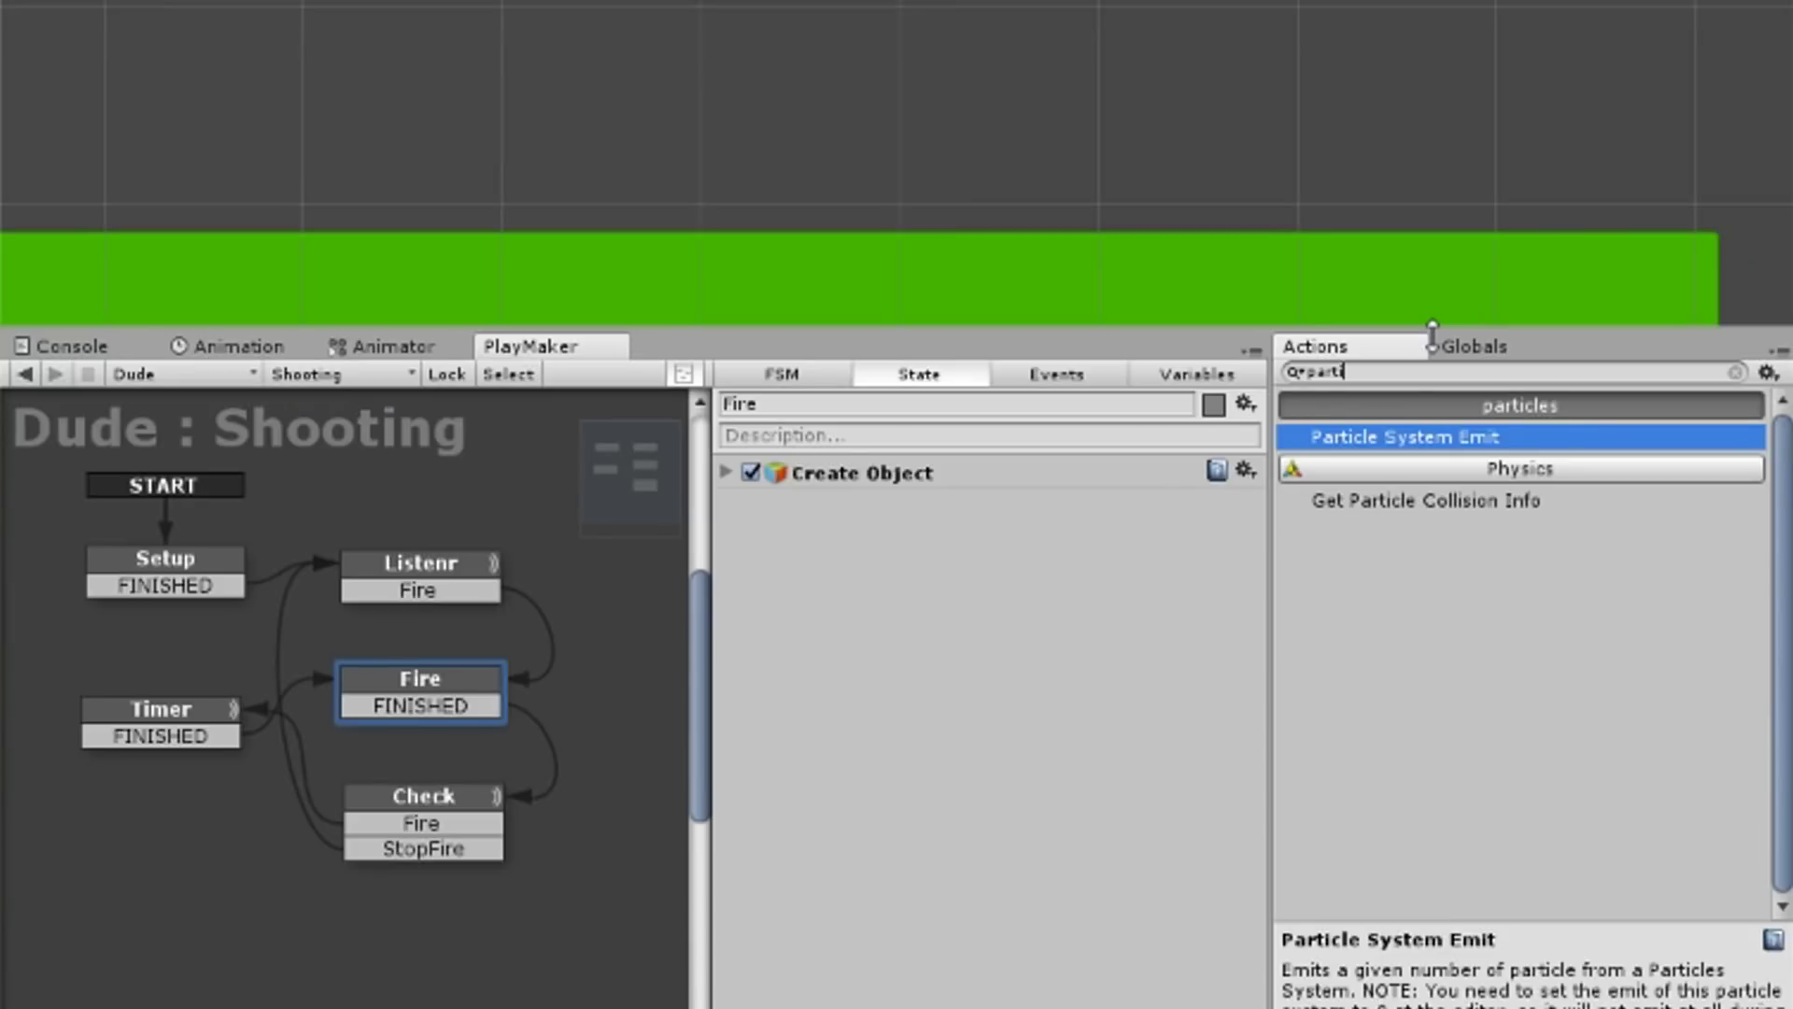
pyautogui.press('Return')
# Step: Target a new PS_MuzzleFlash variable emitting 1 particle, and assign the PS_MuzzleFlash object
pyautogui.click(1109, 538)
pyautogui.click(1055, 558)
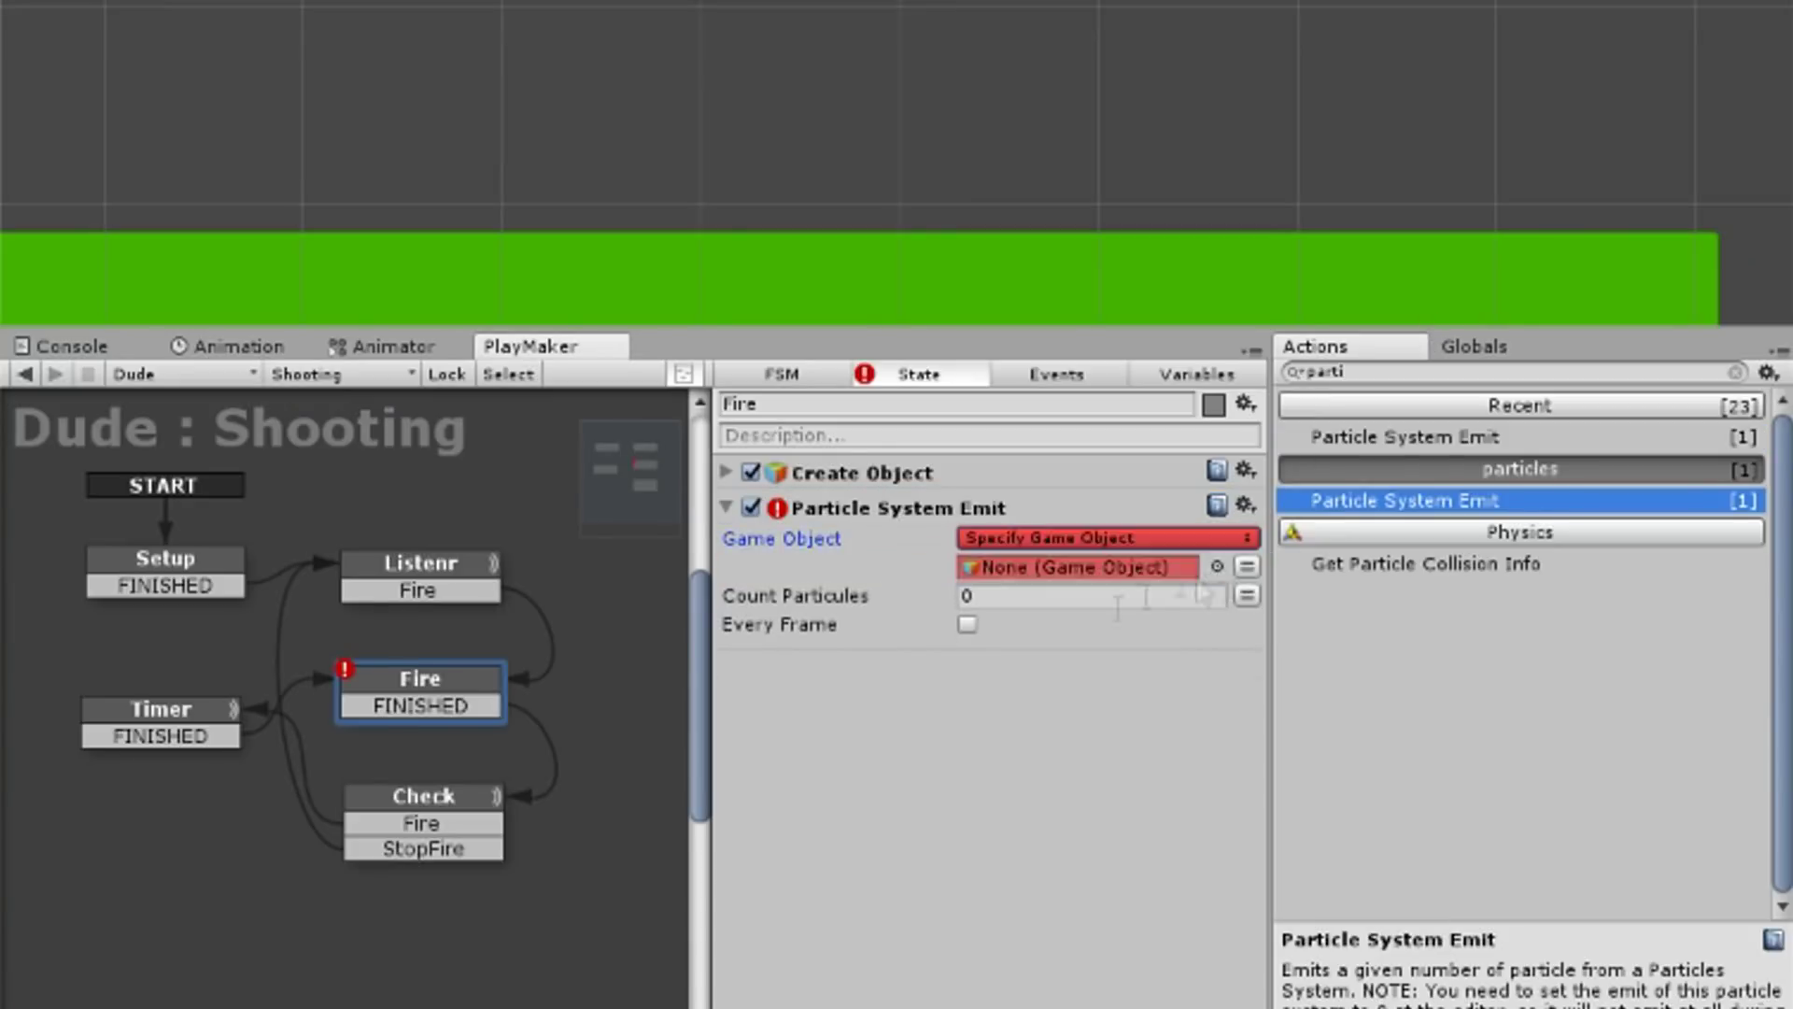
pyautogui.click(1088, 566)
pyautogui.click(1077, 712)
pyautogui.write('PS_MuzzleFlash')
pyautogui.press('Return')
pyautogui.click(1080, 623)
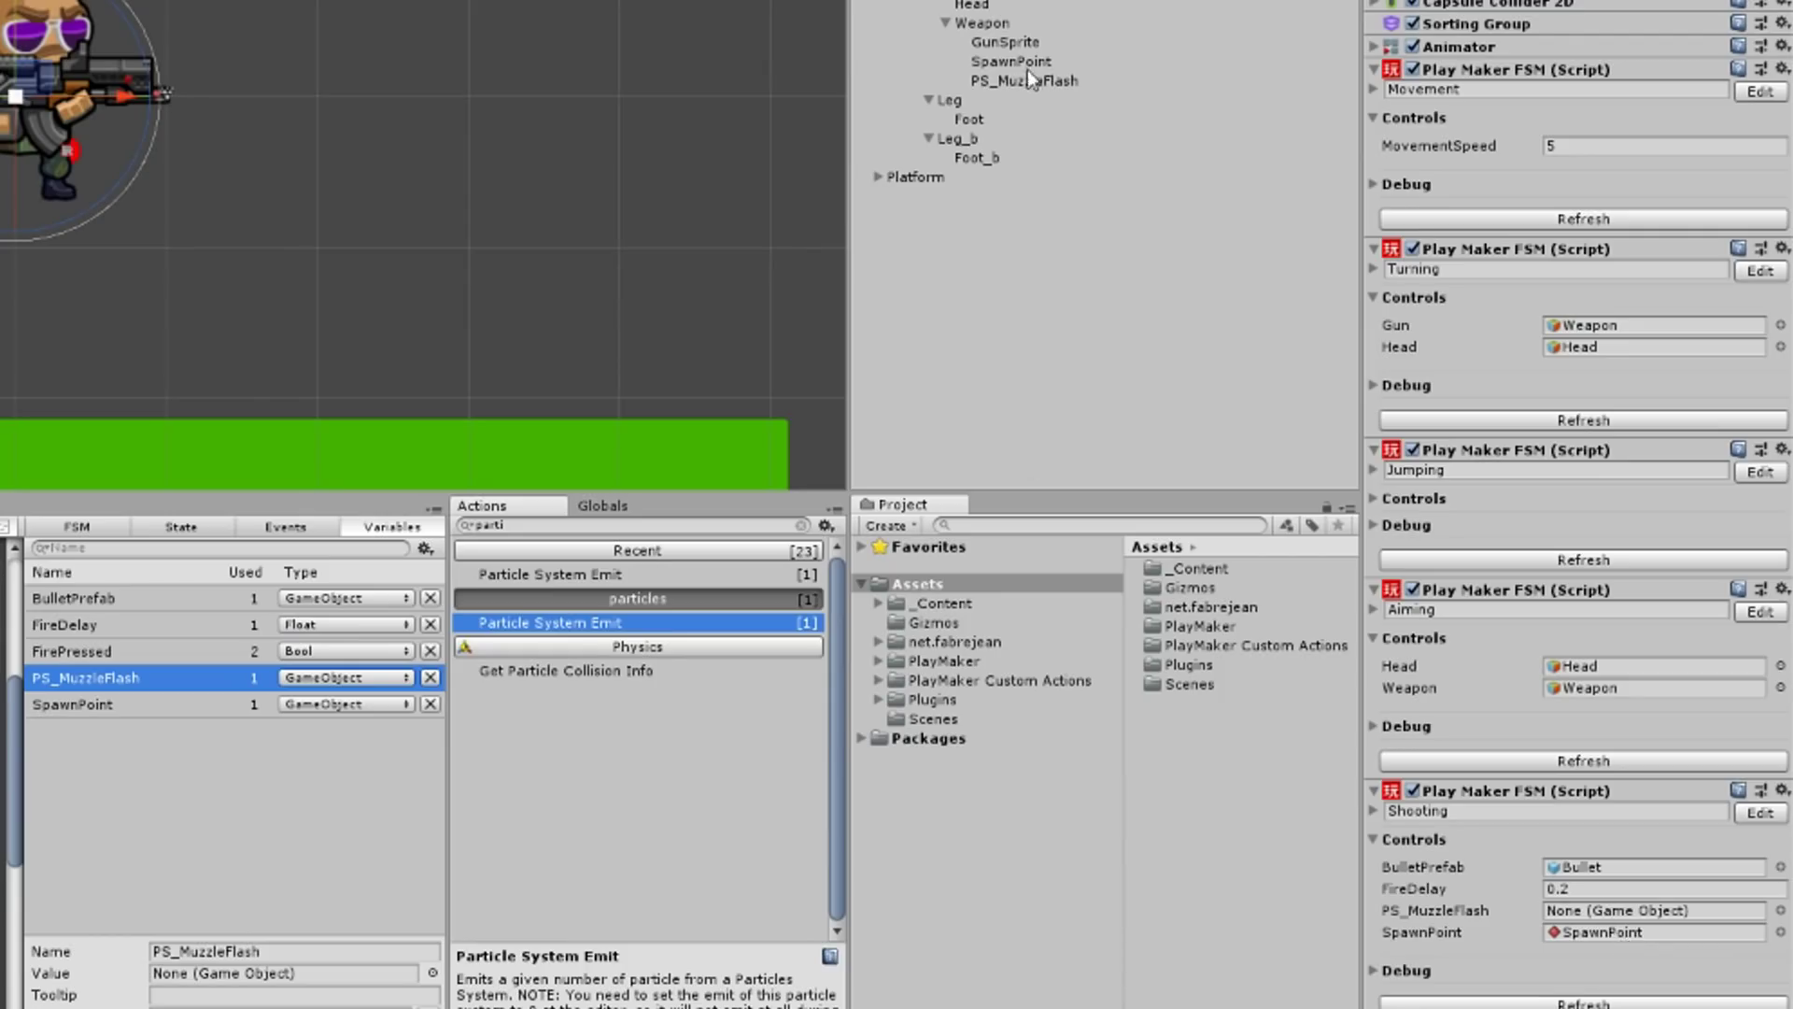
pyautogui.moveTo(1027, 78); pyautogui.dragTo(1608, 891)
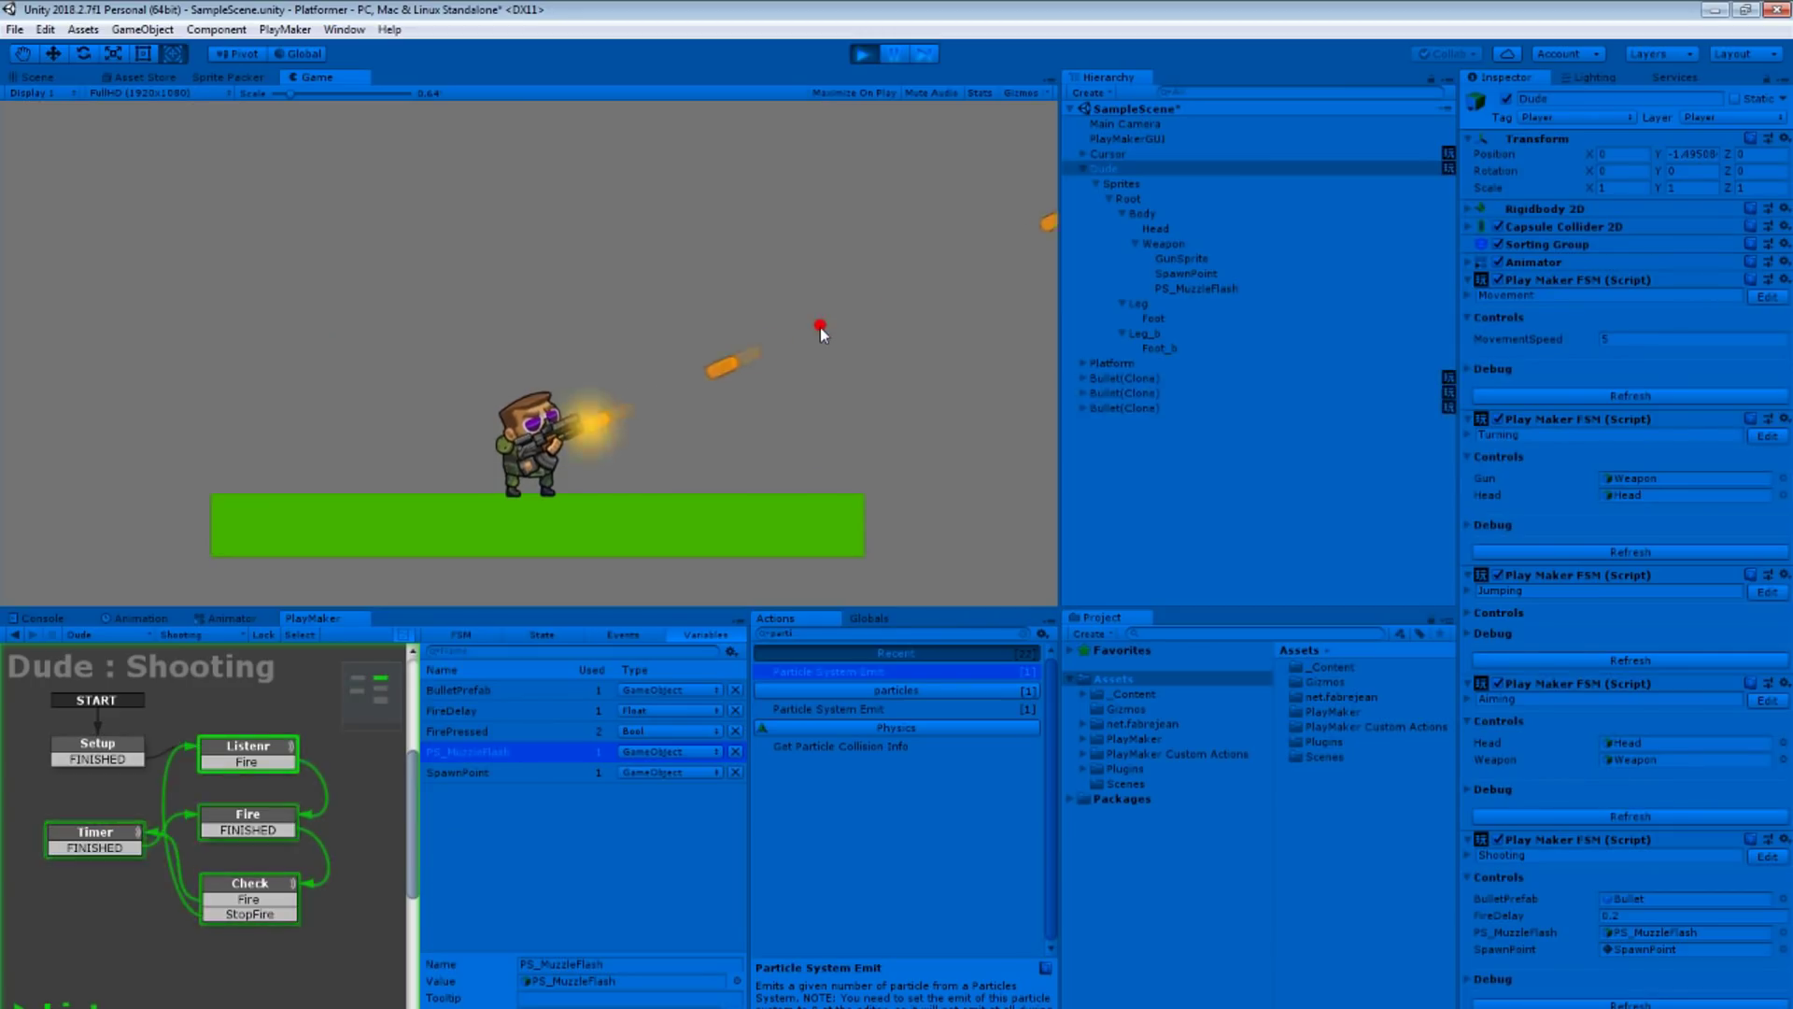
# Step: Wire Fire→Timer→Check, with Check's Fire event back to Fire and StopFire to Listenr
pyautogui.moveTo(820, 327); pyautogui.dragTo(187, 269)
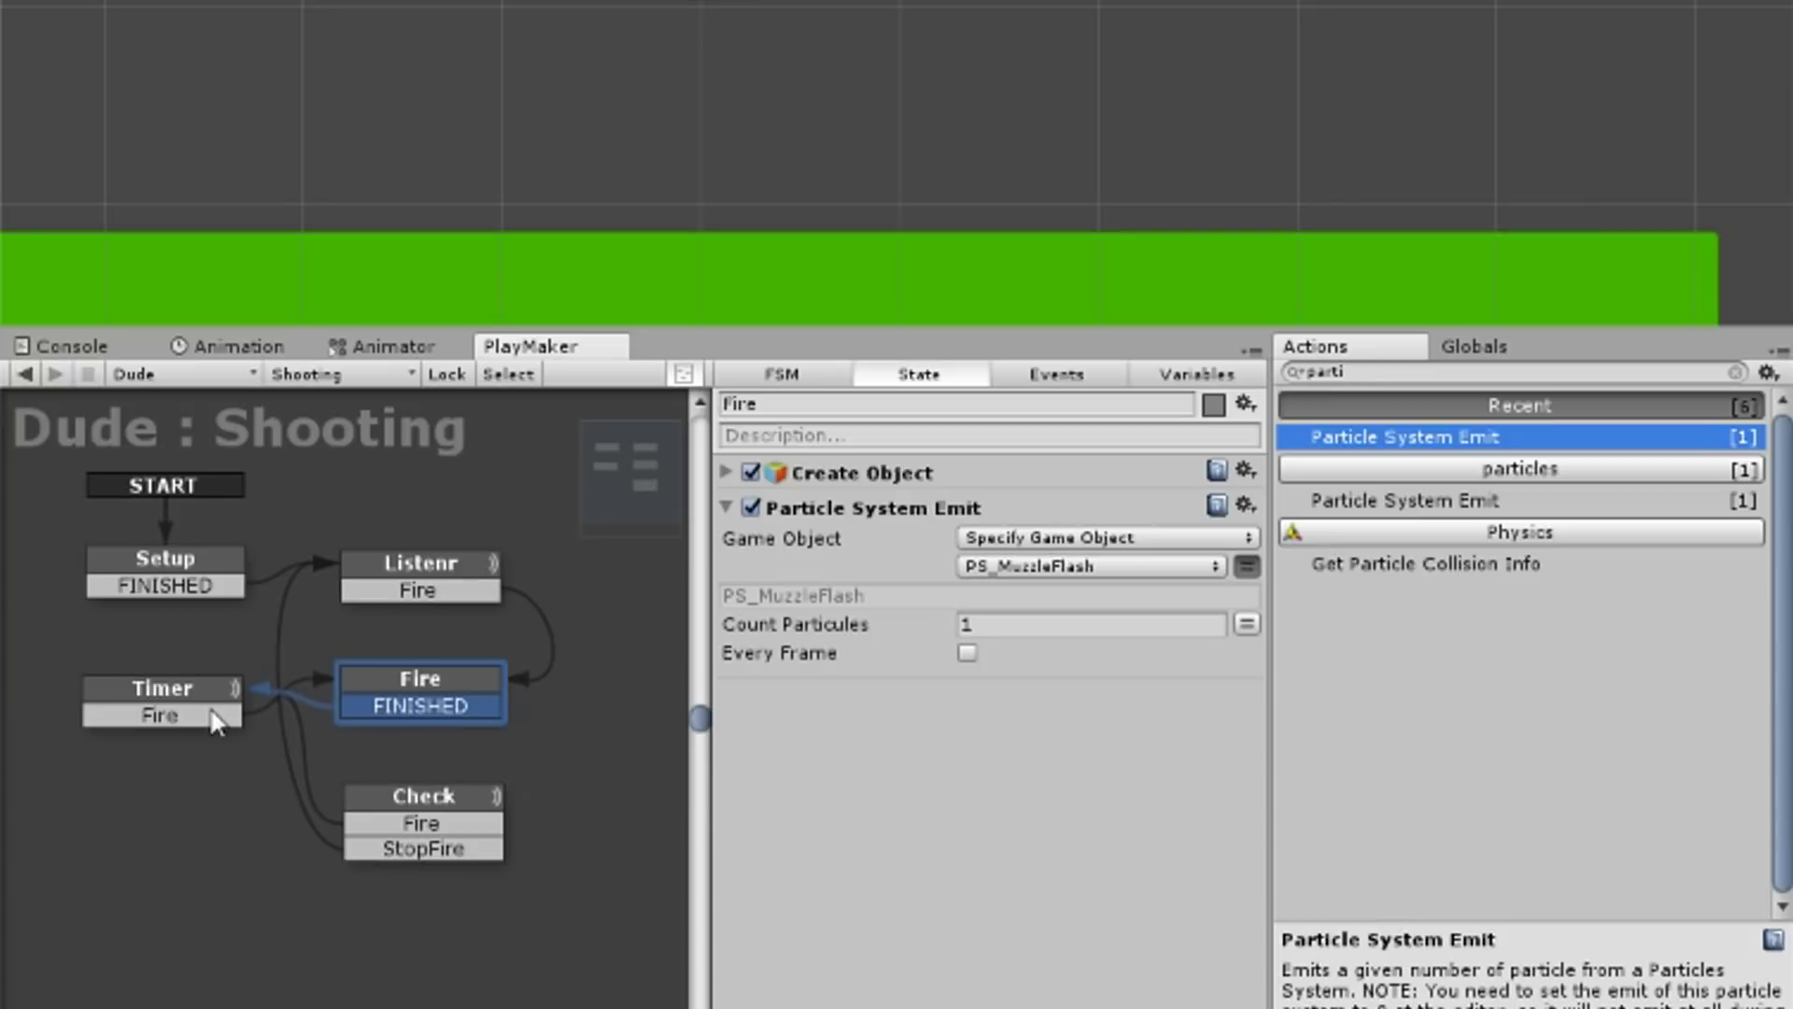
pyautogui.moveTo(187, 764)
pyautogui.mouseDown()
pyautogui.moveTo(429, 803)
pyautogui.moveTo(339, 686)
pyautogui.mouseUp()
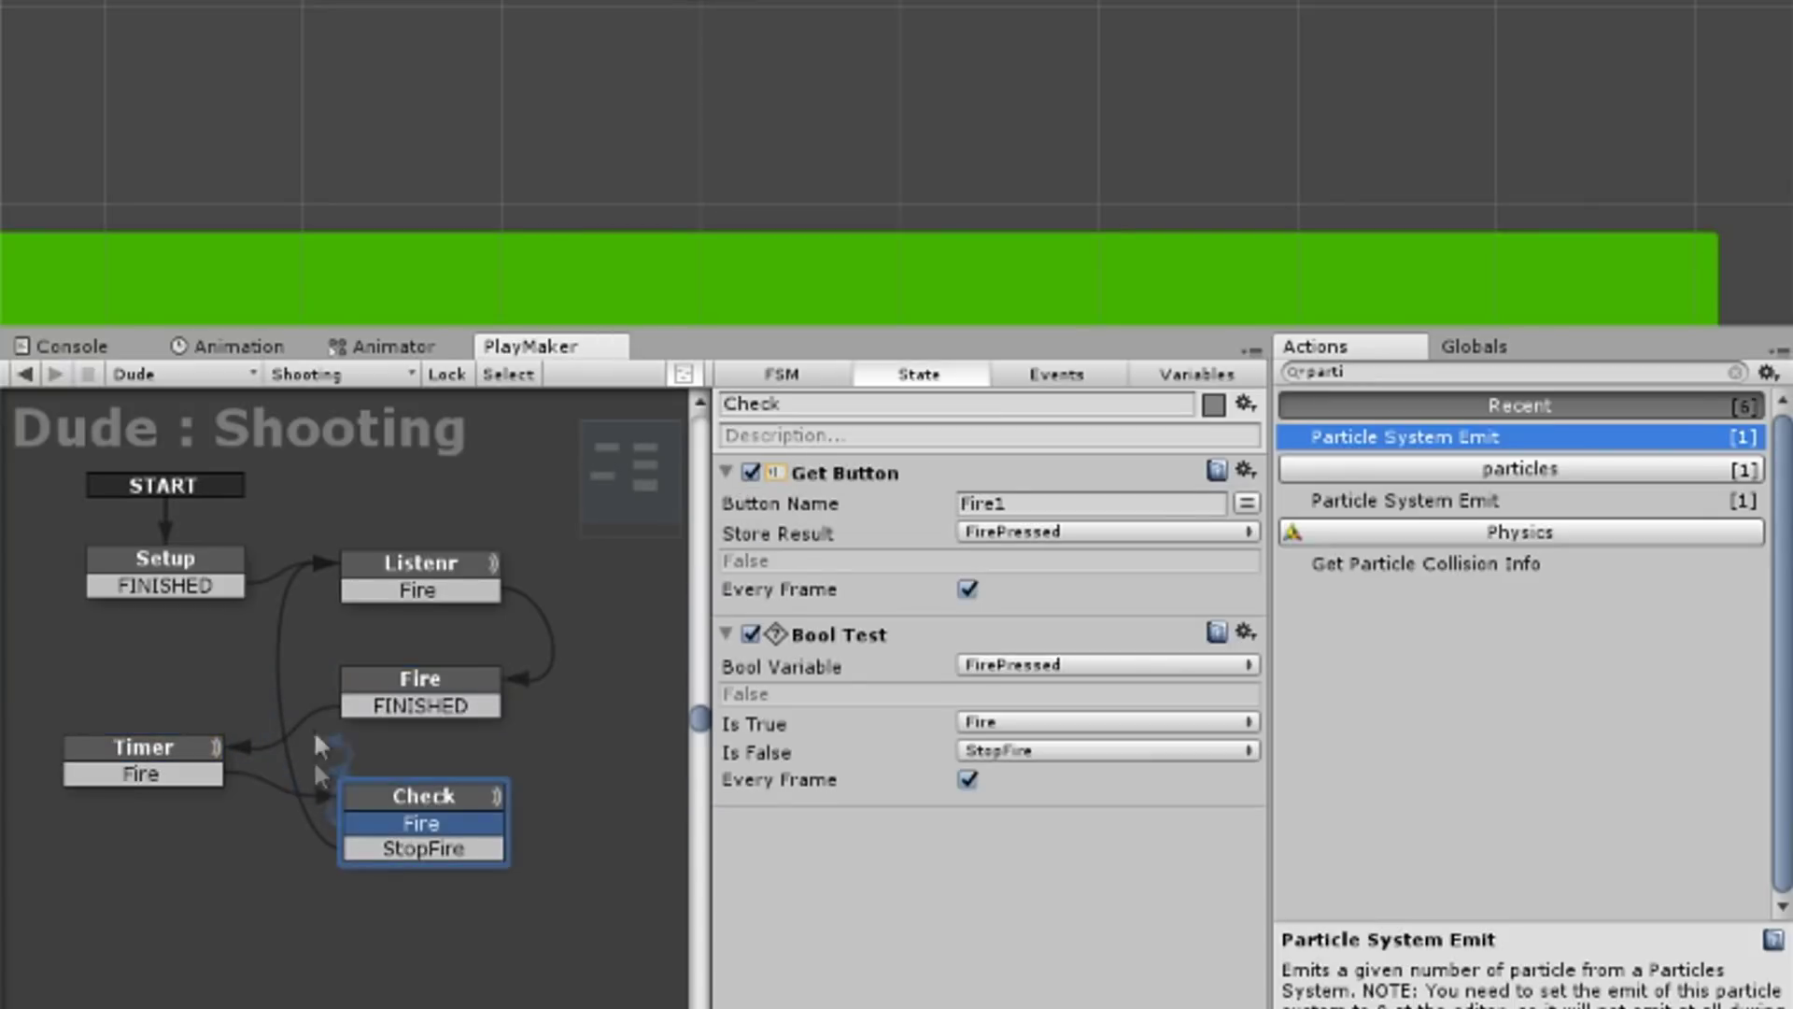
pyautogui.moveTo(444, 698); pyautogui.dragTo(445, 699)
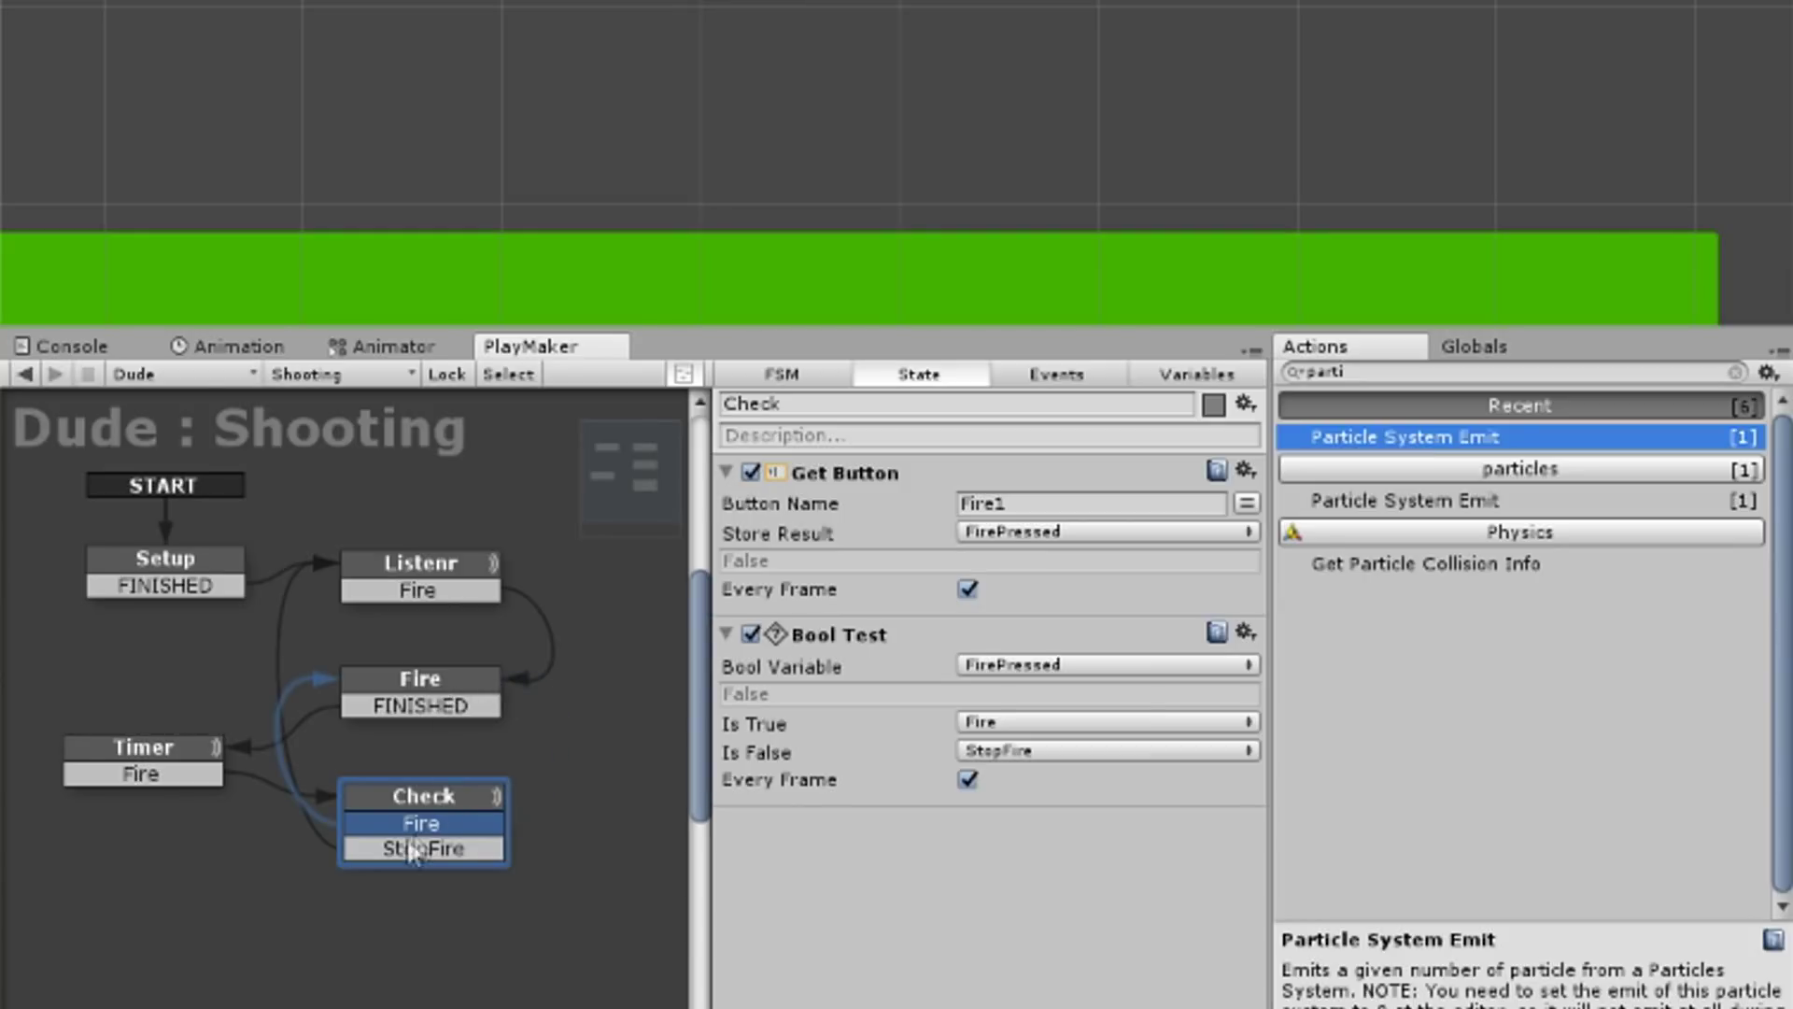
pyautogui.moveTo(423, 848); pyautogui.dragTo(356, 657)
pyautogui.moveTo(187, 747); pyautogui.dragTo(457, 743)
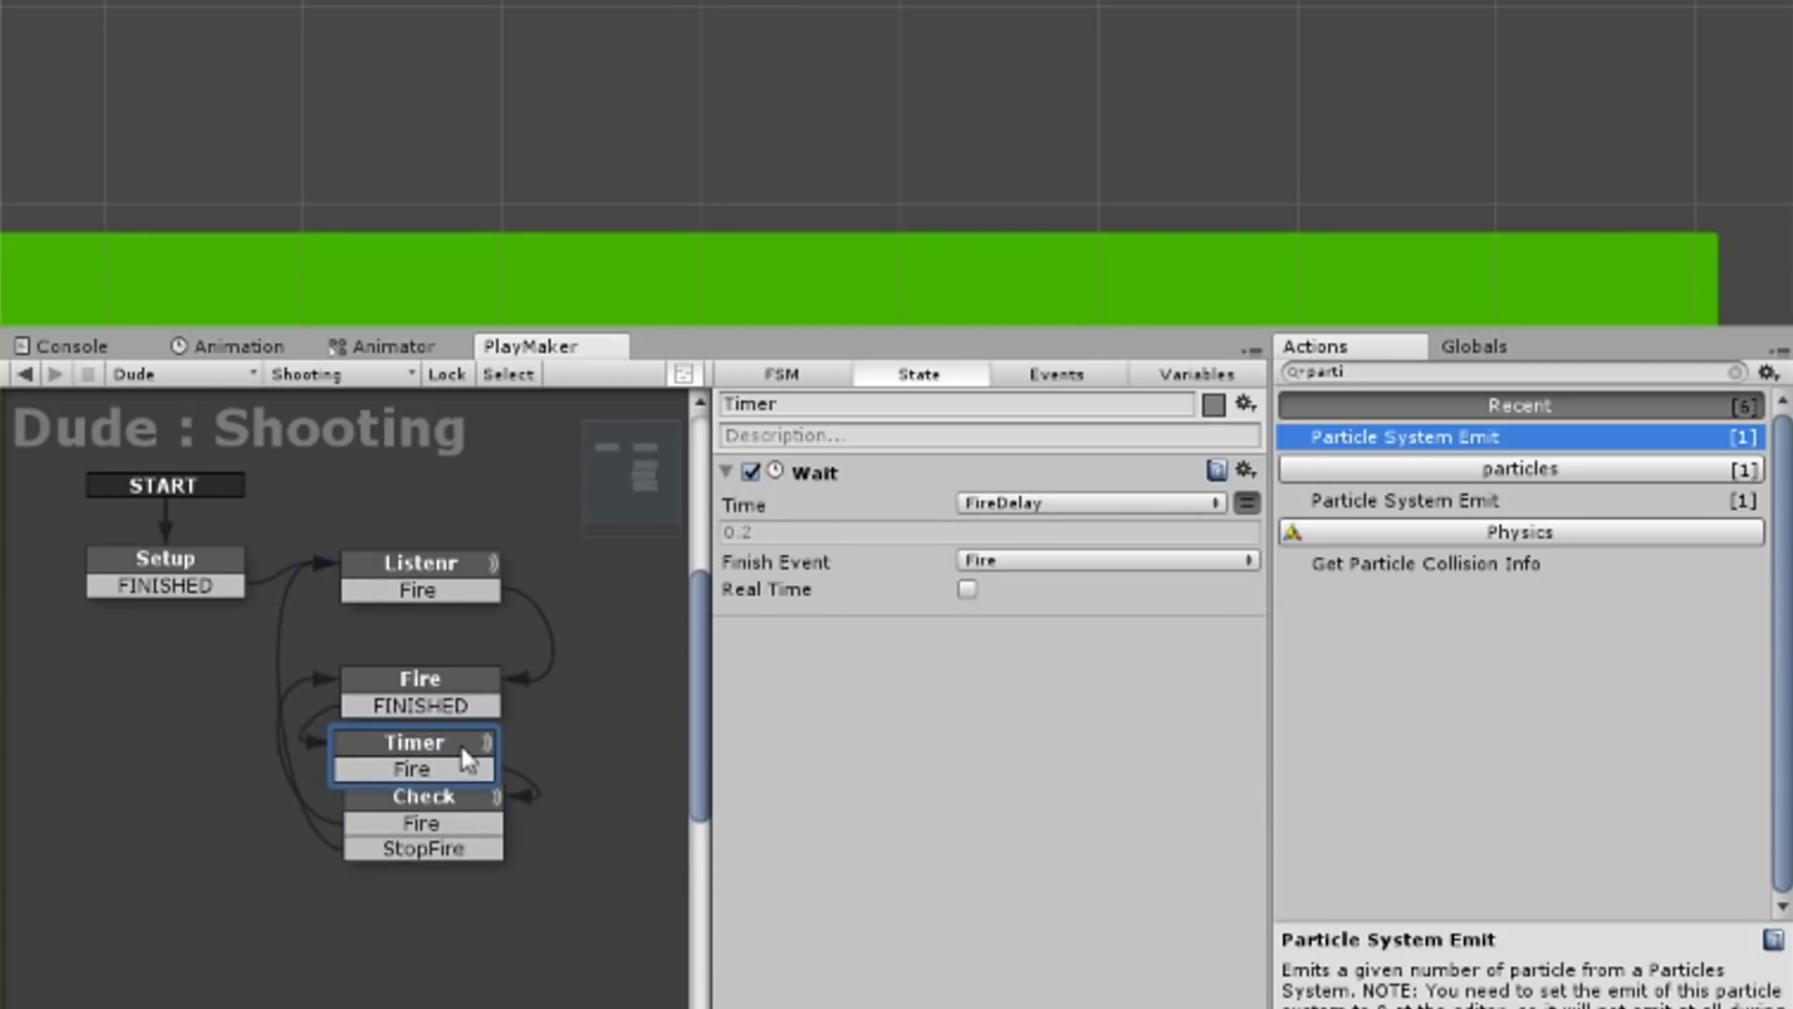
# Step: Line up Fire, Timer and Check in a column and play-test the firing loop
pyautogui.click(429, 645)
pyautogui.moveTo(432, 649); pyautogui.dragTo(431, 656)
pyautogui.moveTo(413, 747); pyautogui.dragTo(422, 726)
pyautogui.moveTo(442, 817); pyautogui.dragTo(429, 841)
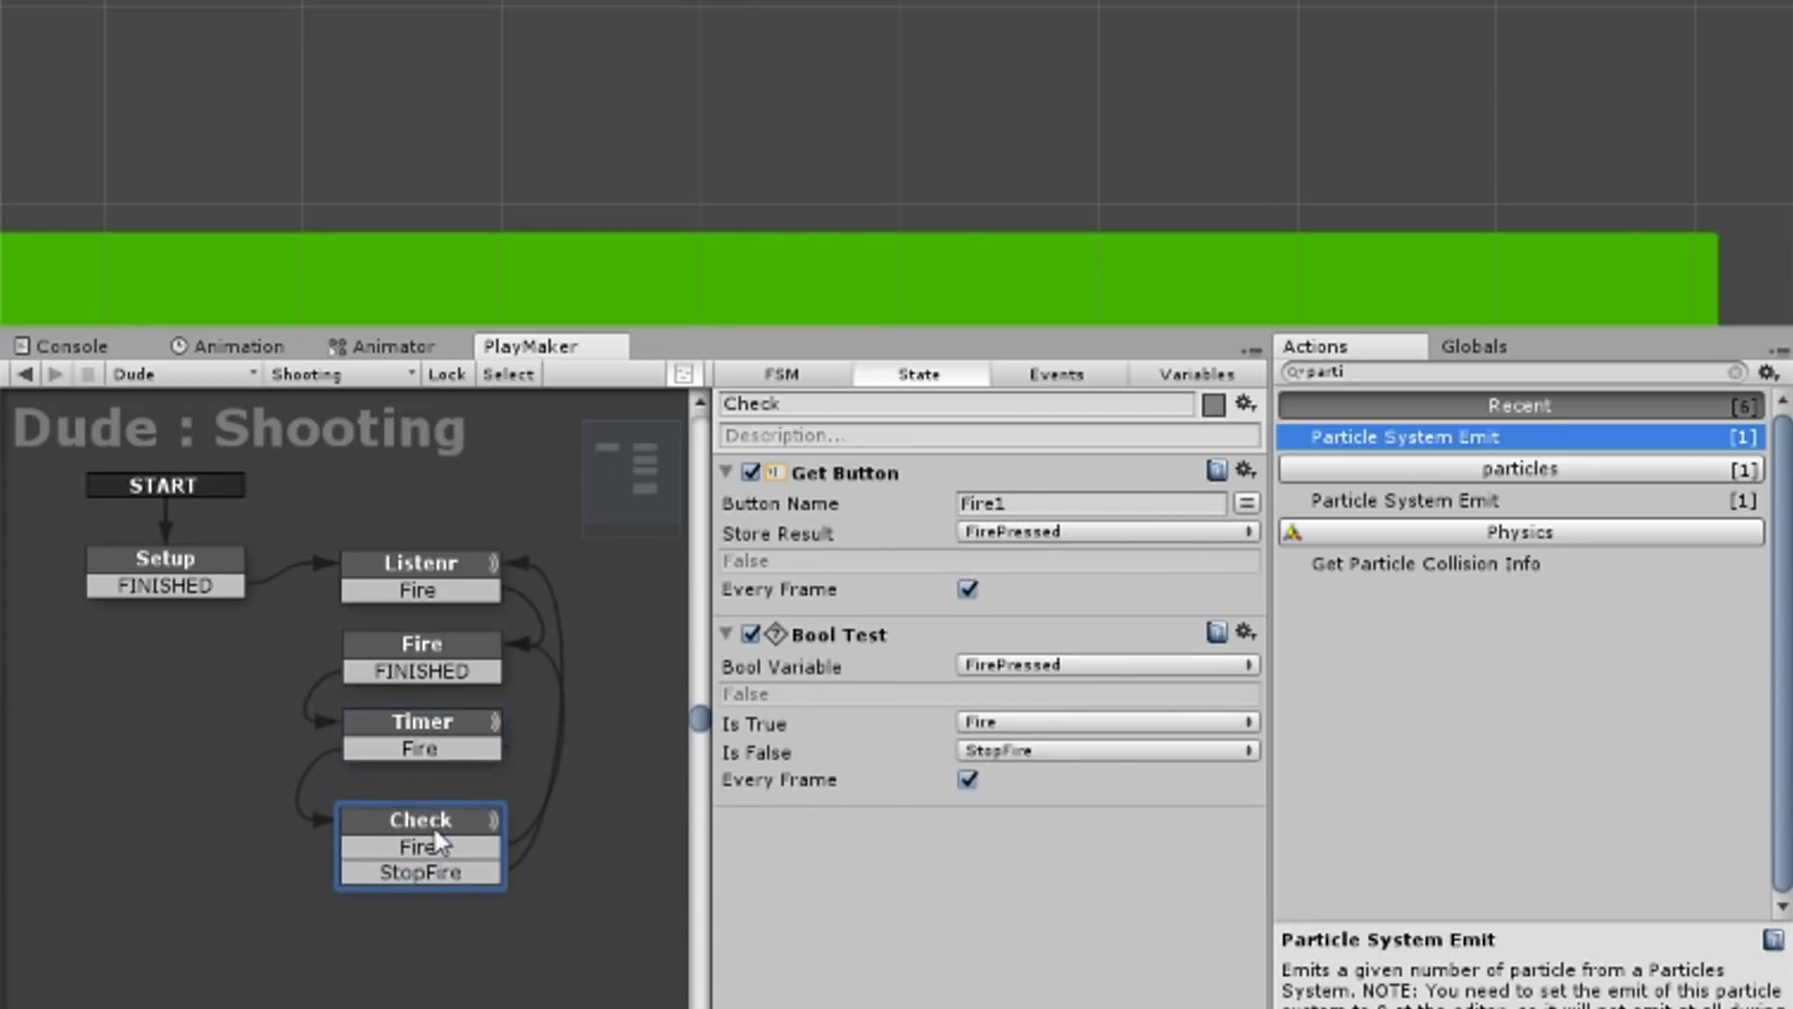
pyautogui.click(864, 54)
pyautogui.click(866, 54)
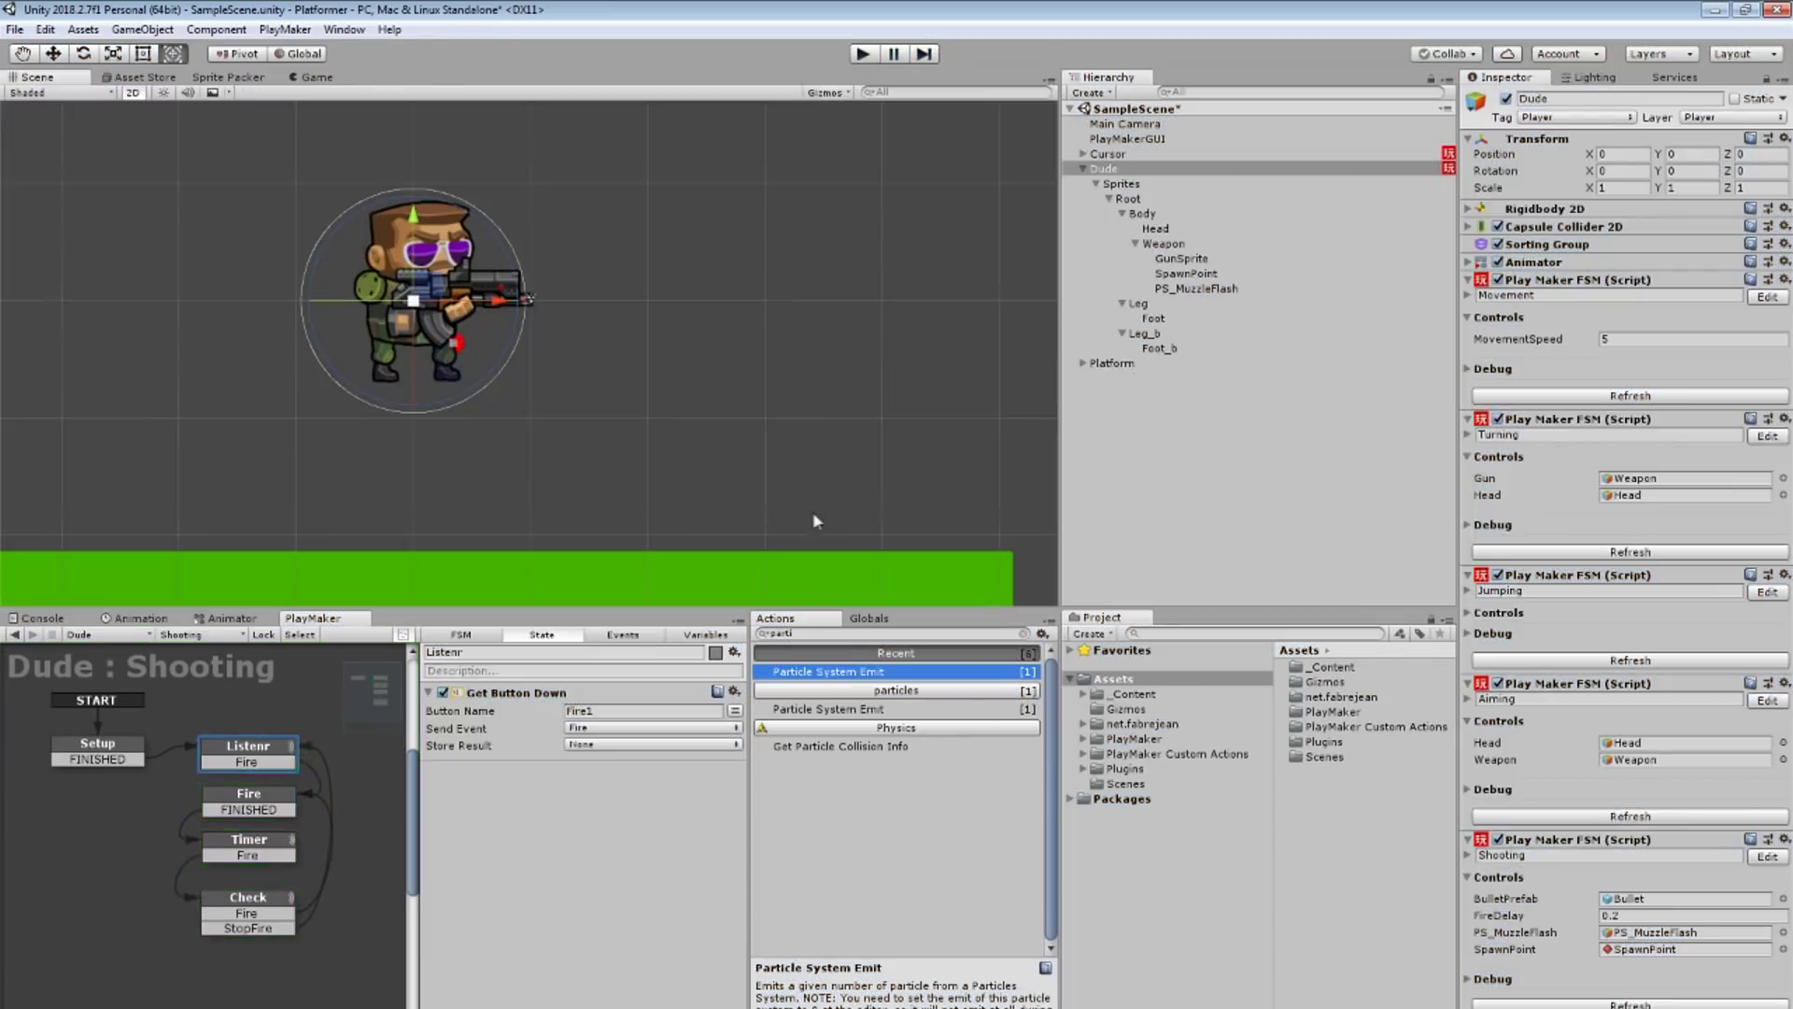
# Step: Create a PS_Shells particle system under Weapon with X rotation -90
pyautogui.rightClick(1164, 244)
pyautogui.moveTo(1281, 465)
pyautogui.click(1383, 465)
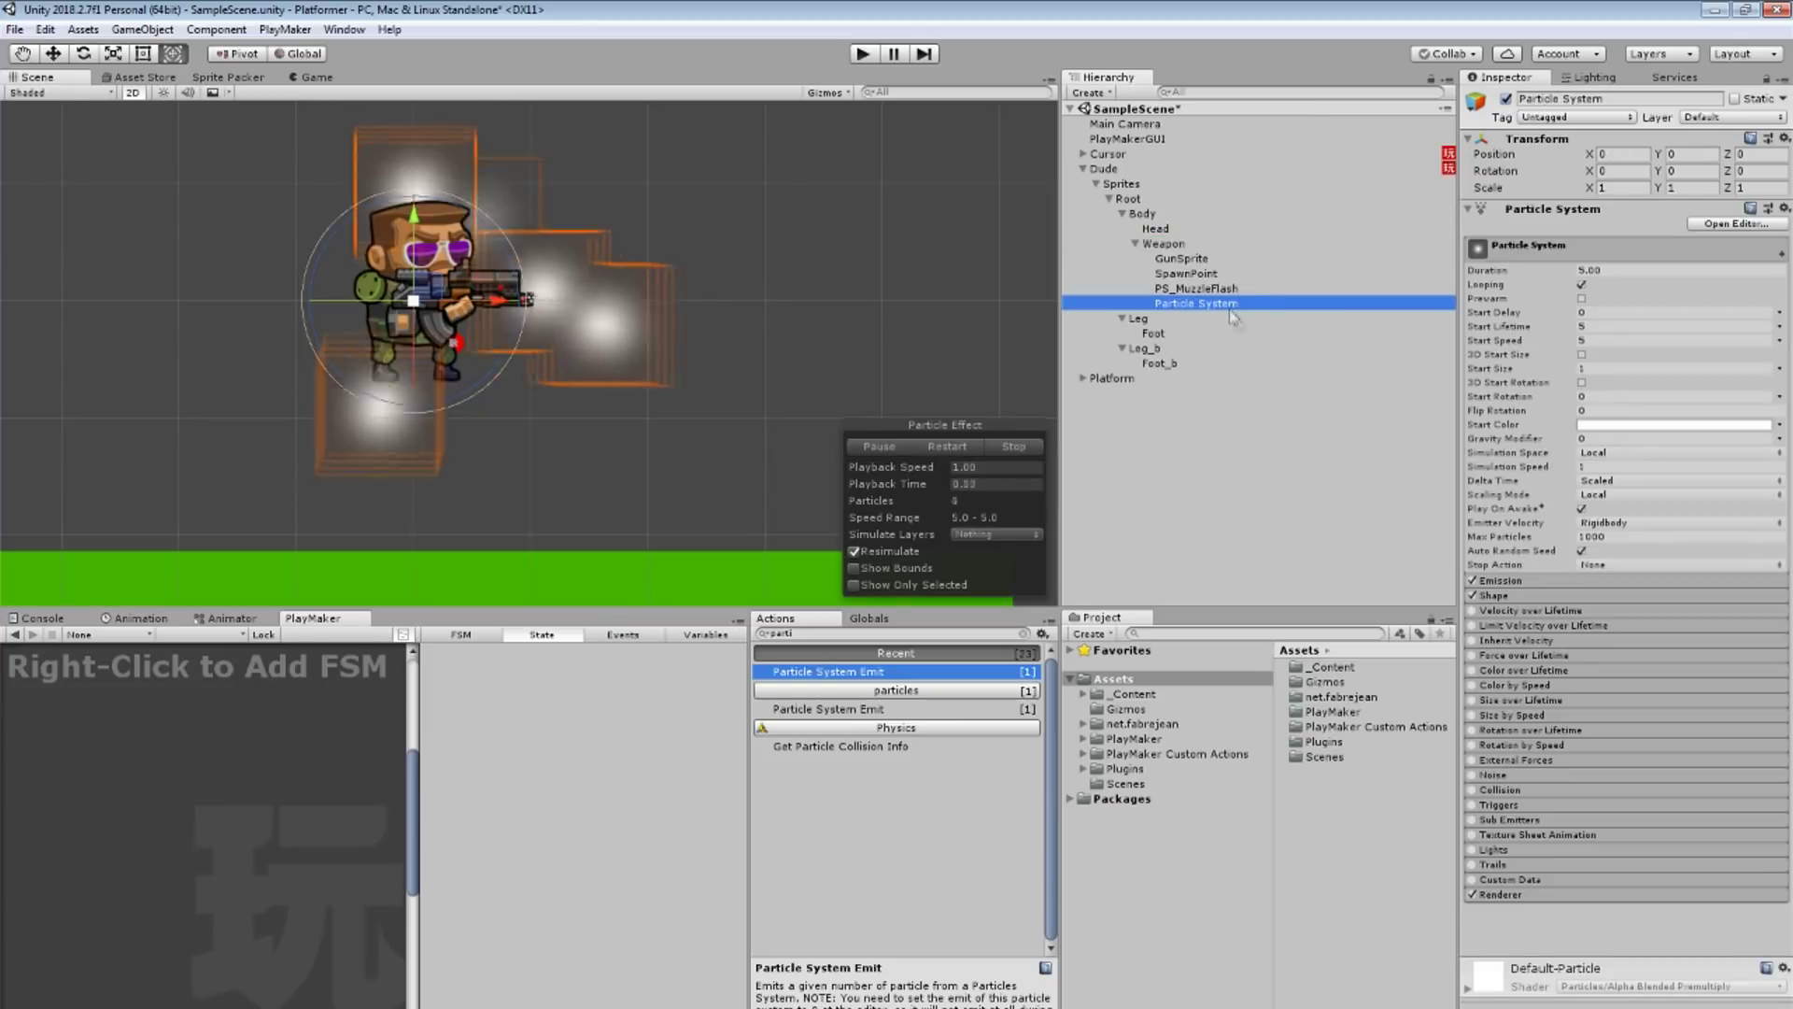
pyautogui.write('PS_Shells')
pyautogui.press('Return')
pyautogui.click(1621, 171)
pyautogui.write('-90')
# Step: Set PS_Shells Simulation Space to World and play-test the shell ejection
pyautogui.click(1501, 580)
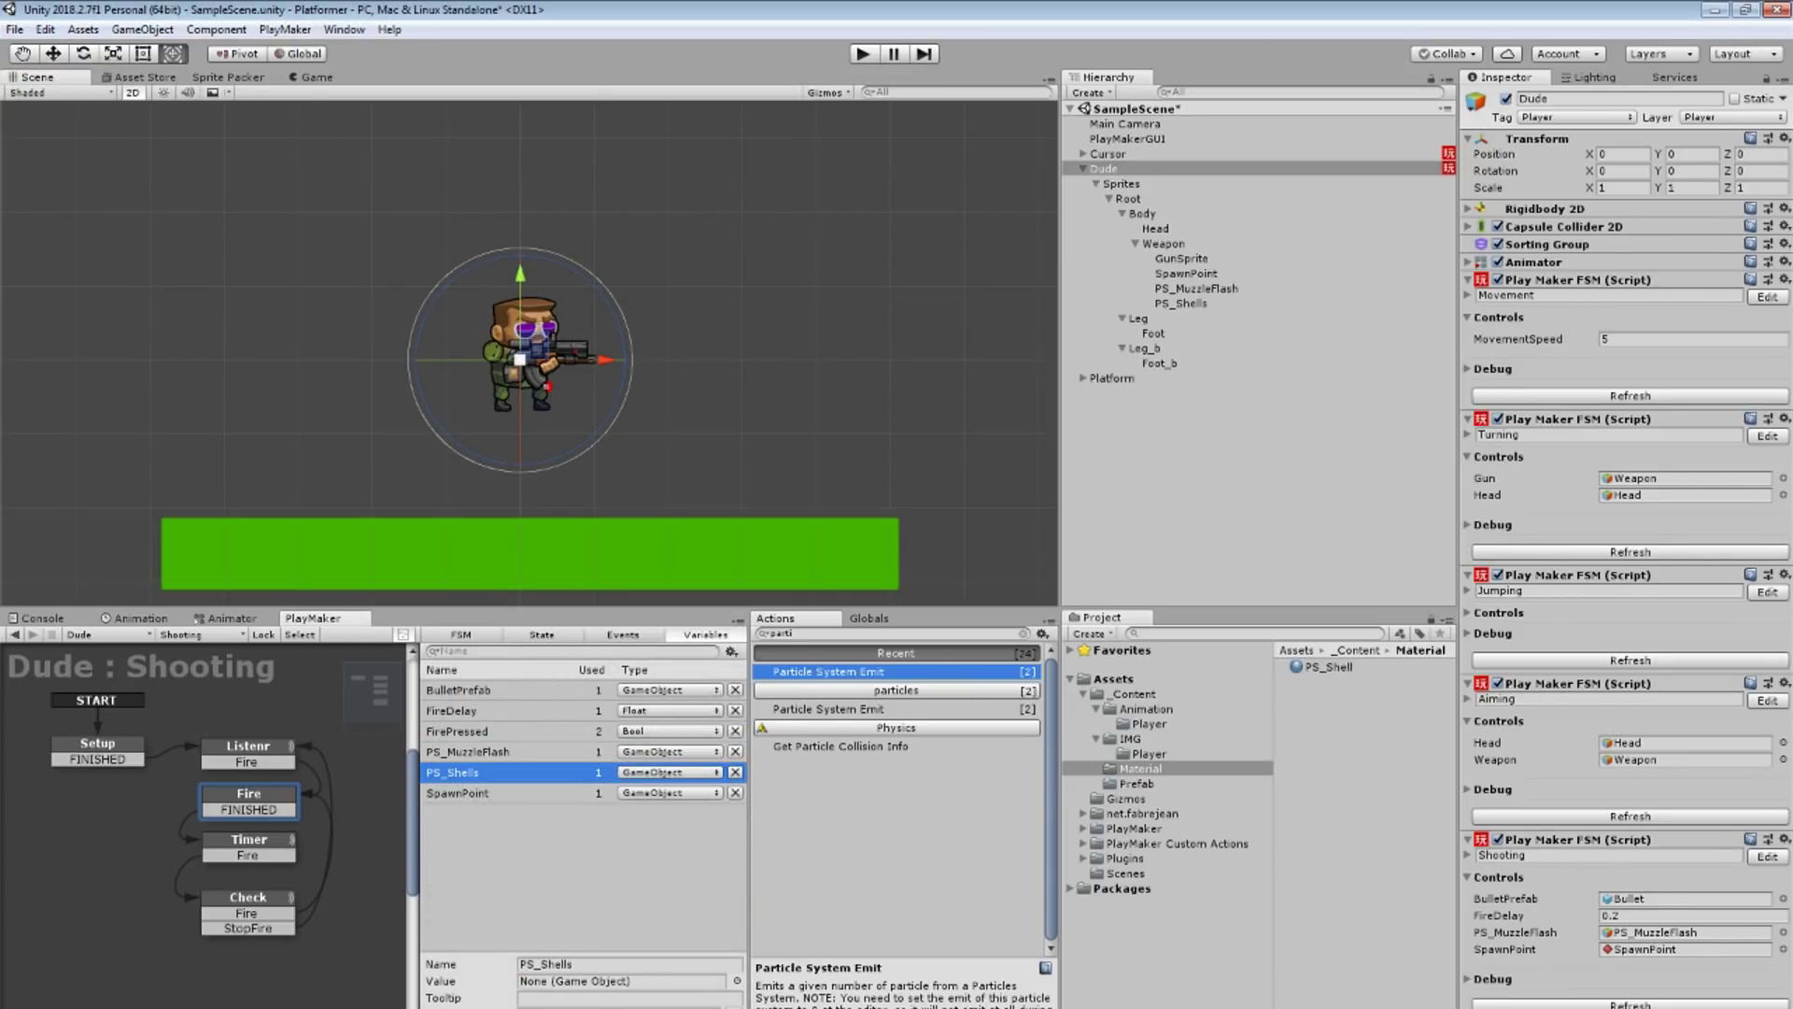
pyautogui.click(1180, 303)
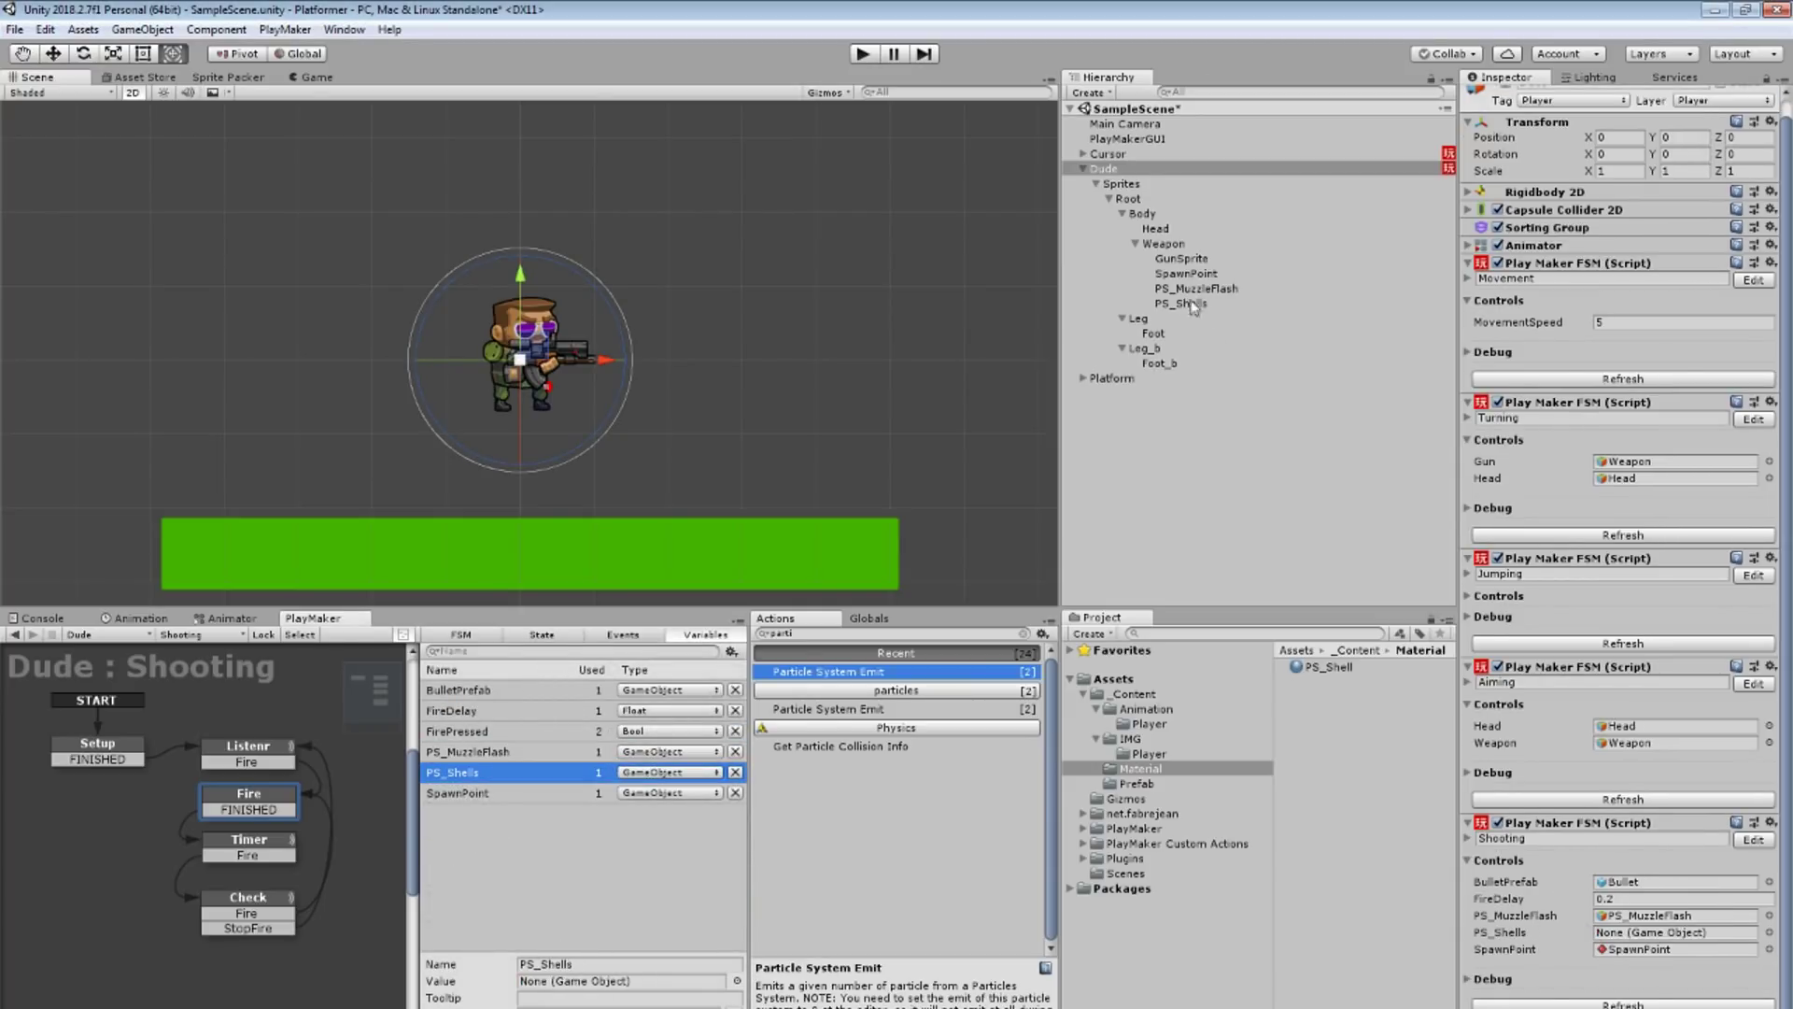
pyautogui.click(863, 53)
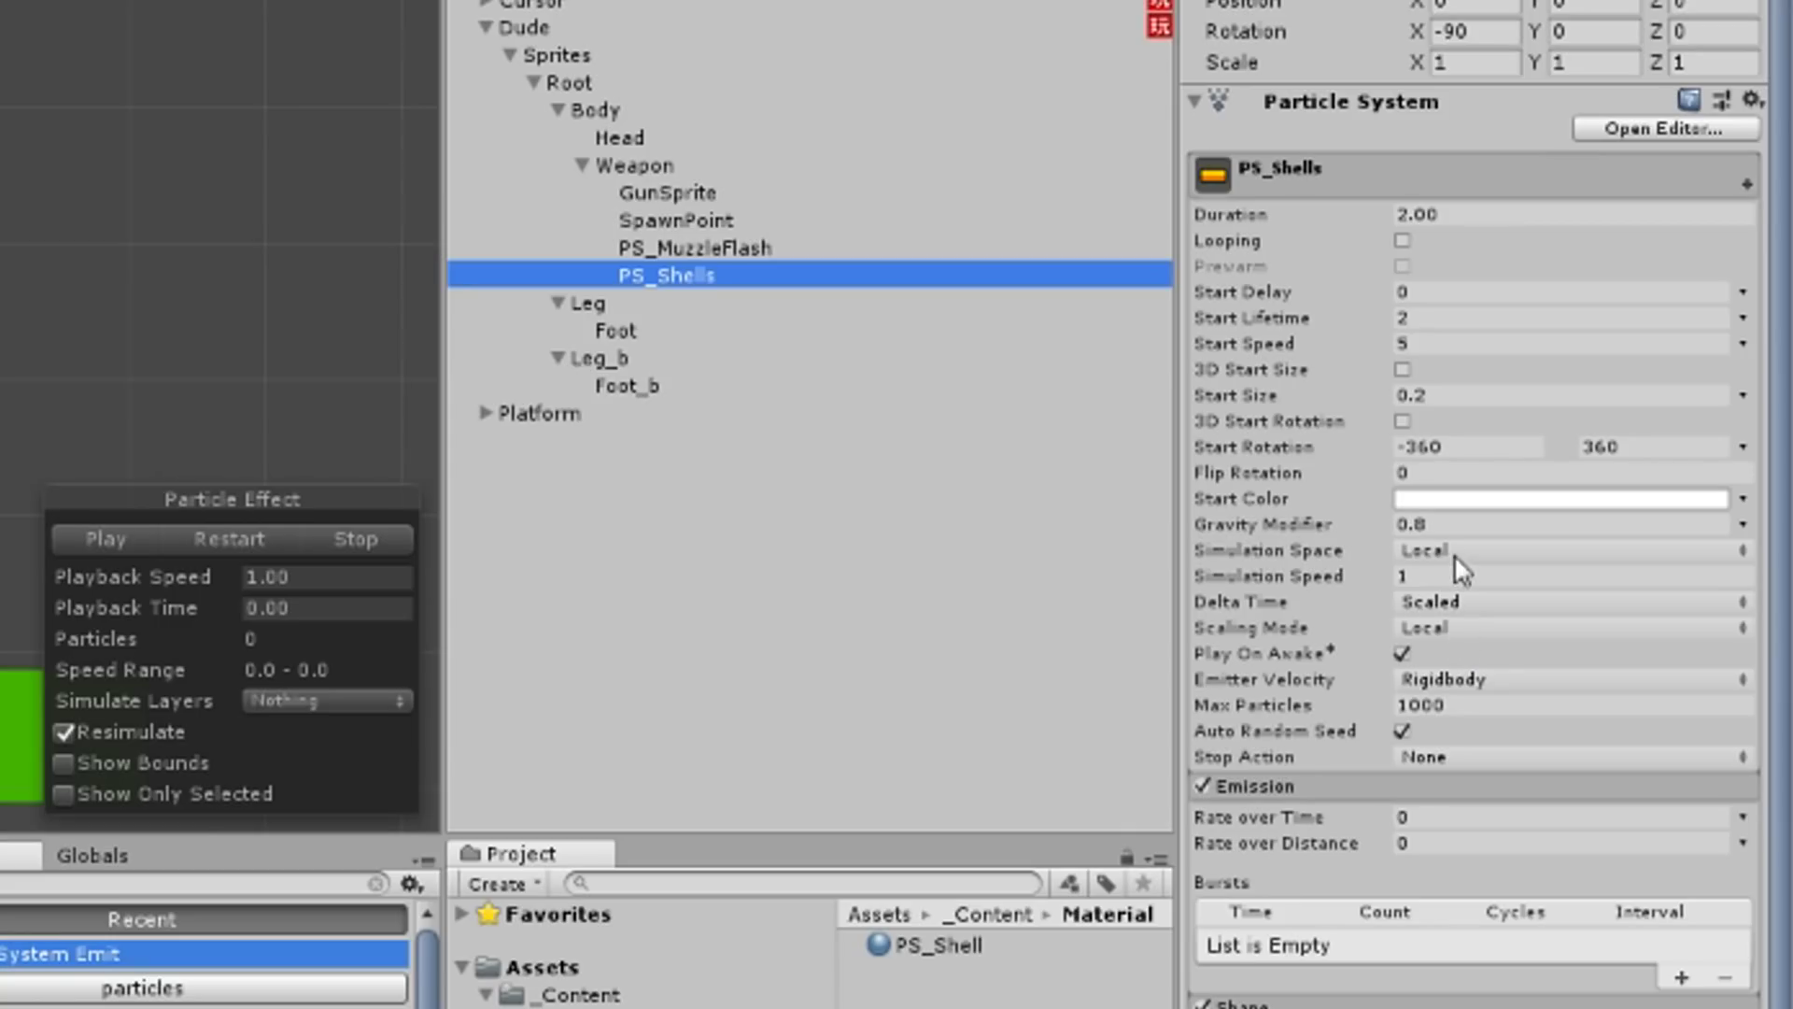
pyautogui.click(1454, 553)
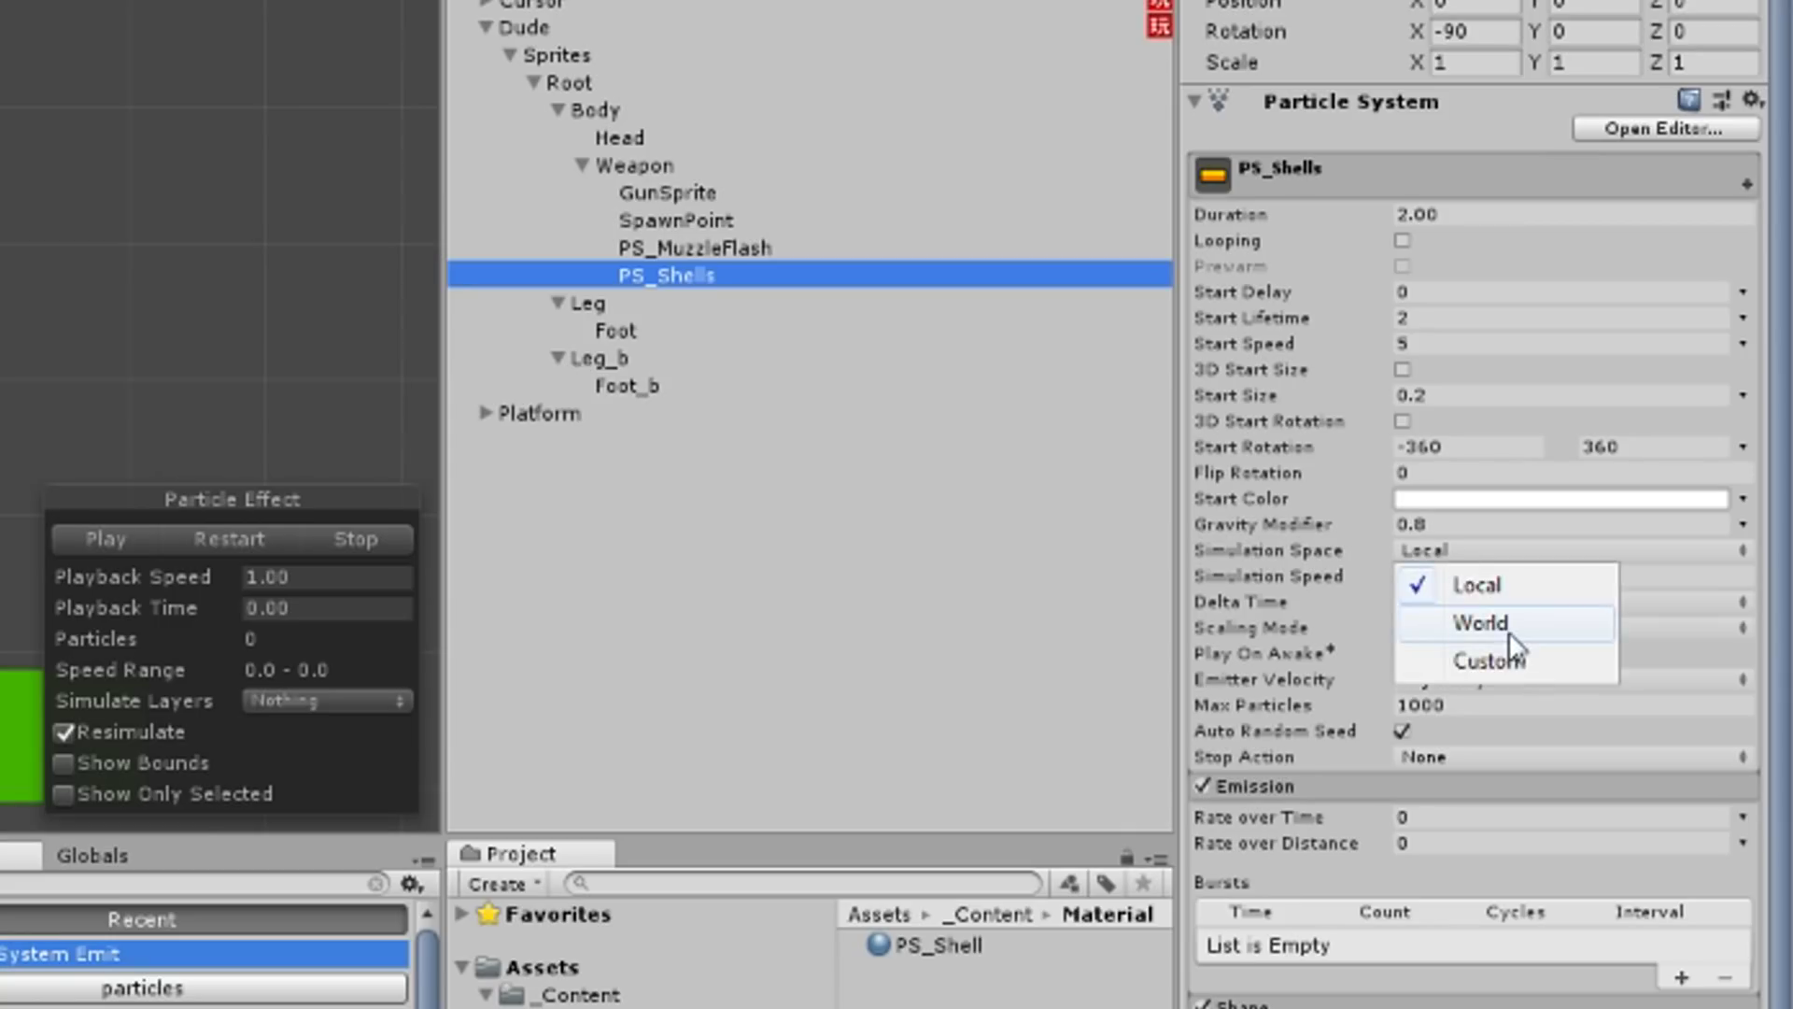
pyautogui.click(1509, 630)
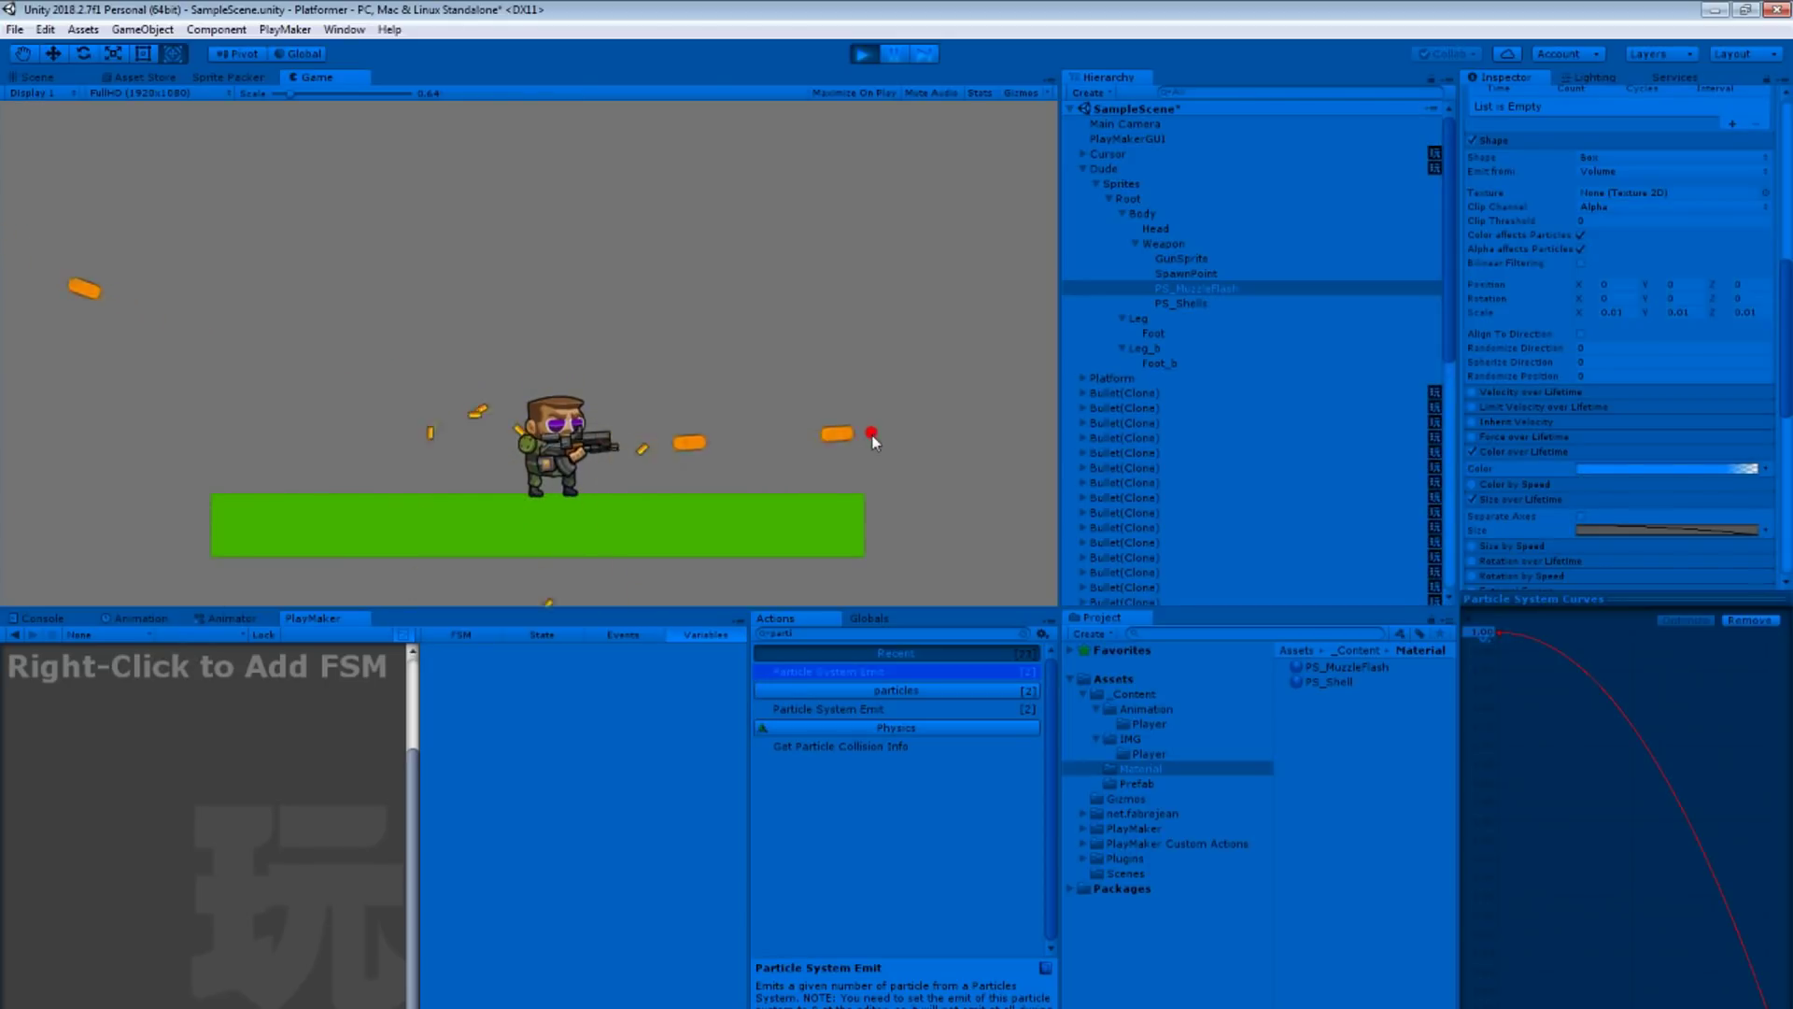
pyautogui.click(863, 53)
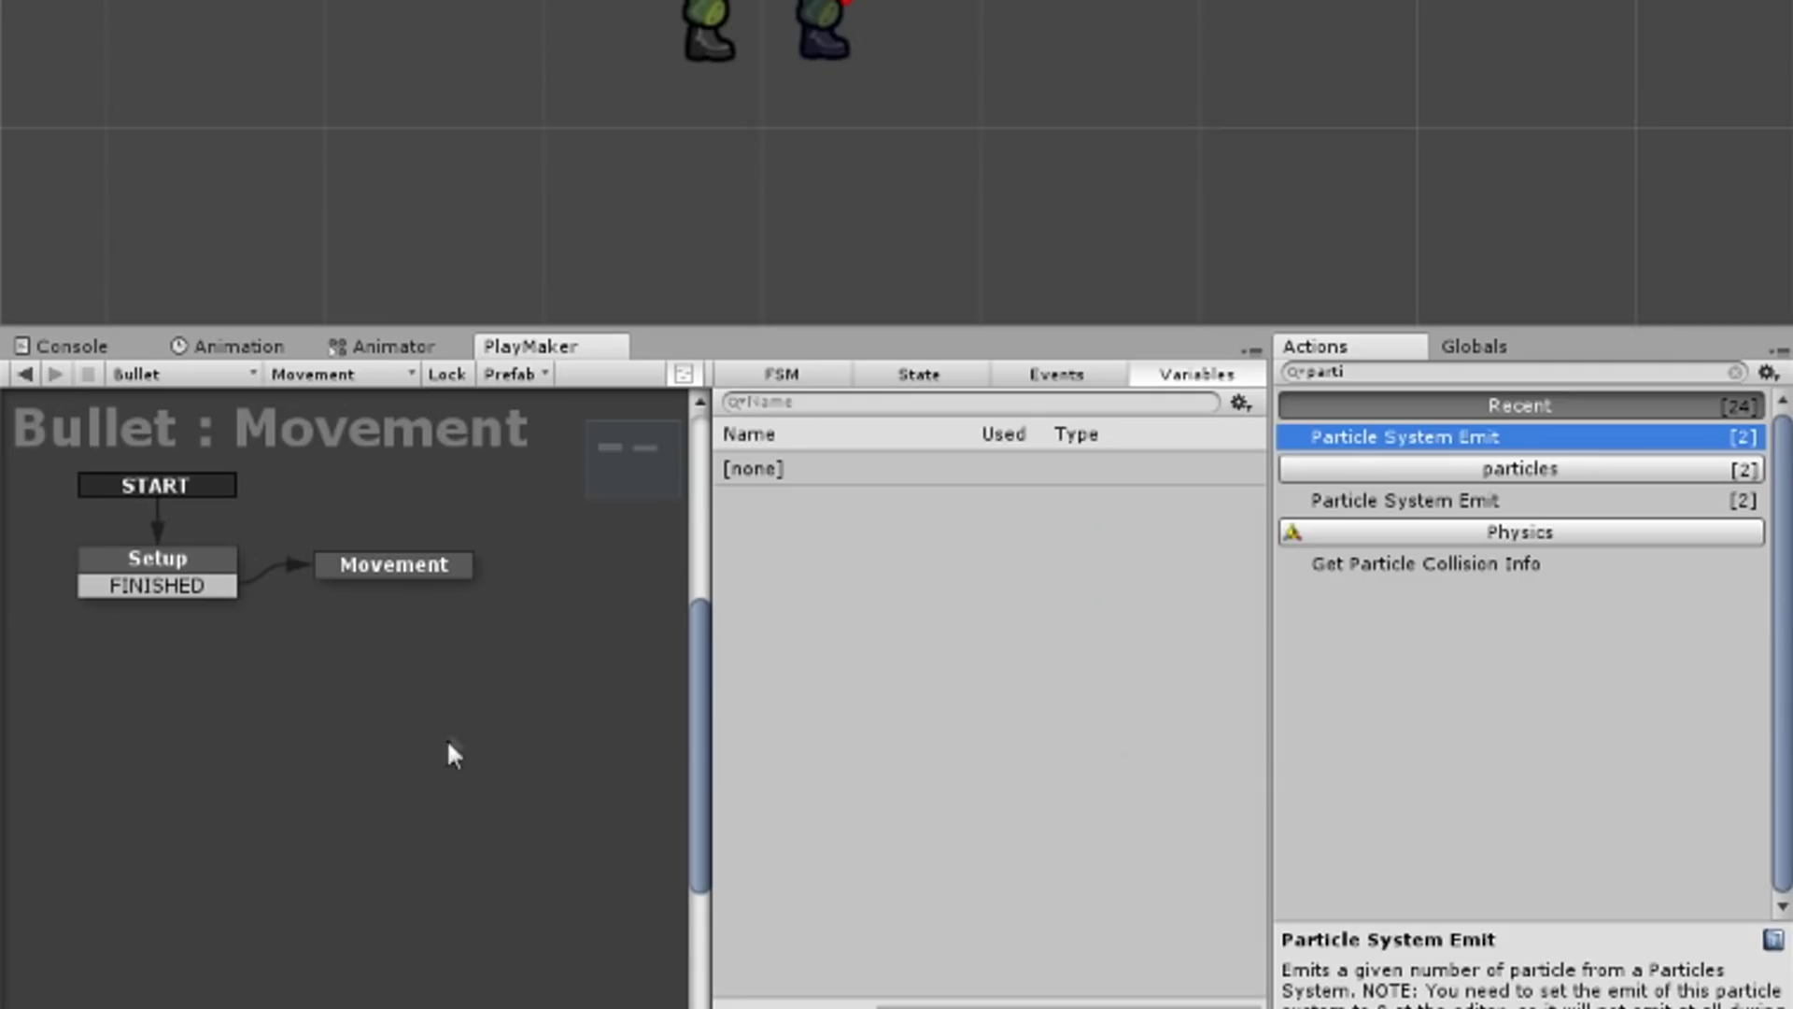
# Step: Add a 3-second Wait action ending with FINISHED to the bullet's Movement state
pyautogui.click(237, 744)
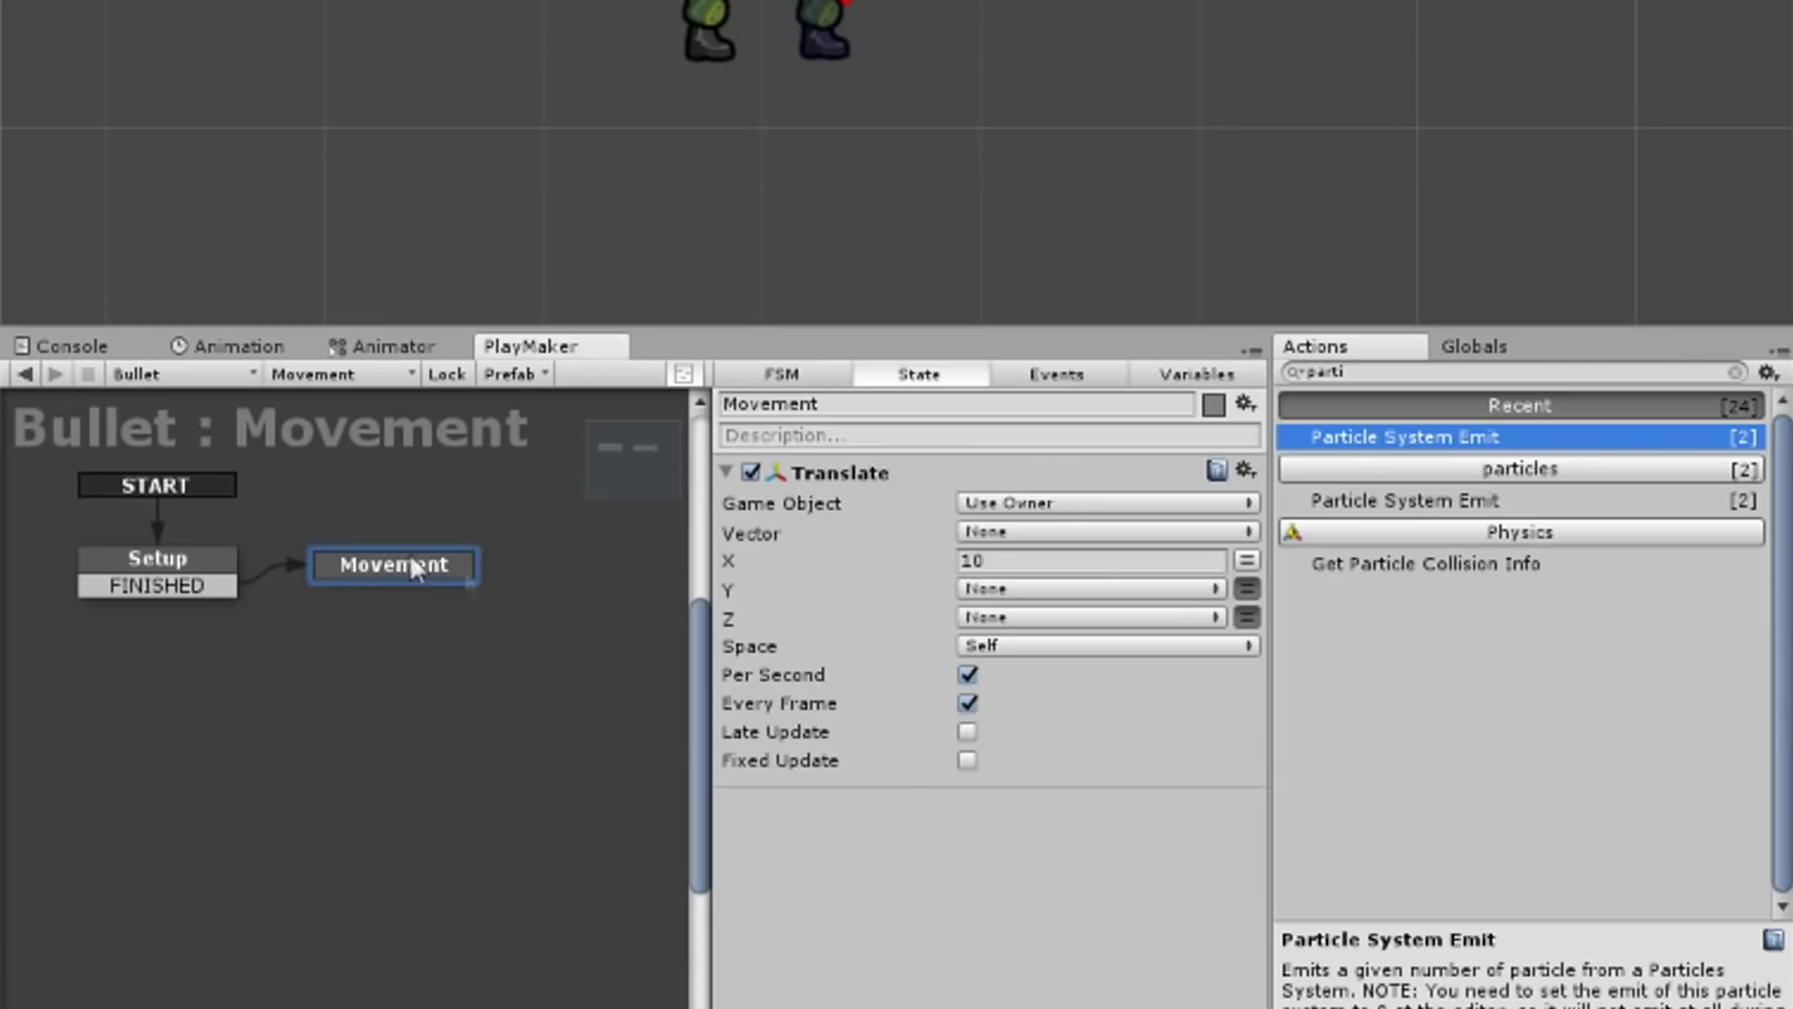
pyautogui.click(727, 473)
pyautogui.write('wait')
pyautogui.moveTo(1332, 437); pyautogui.dragTo(1216, 812)
pyautogui.write('3')
pyautogui.click(1081, 570)
# Step: Link FINISHED to a new Destroy state containing a Destroy Self action
pyautogui.moveTo(441, 591)
pyautogui.mouseDown()
pyautogui.moveTo(418, 684)
pyautogui.moveTo(381, 659)
pyautogui.mouseUp()
pyautogui.click(813, 404)
pyautogui.write('Destroy')
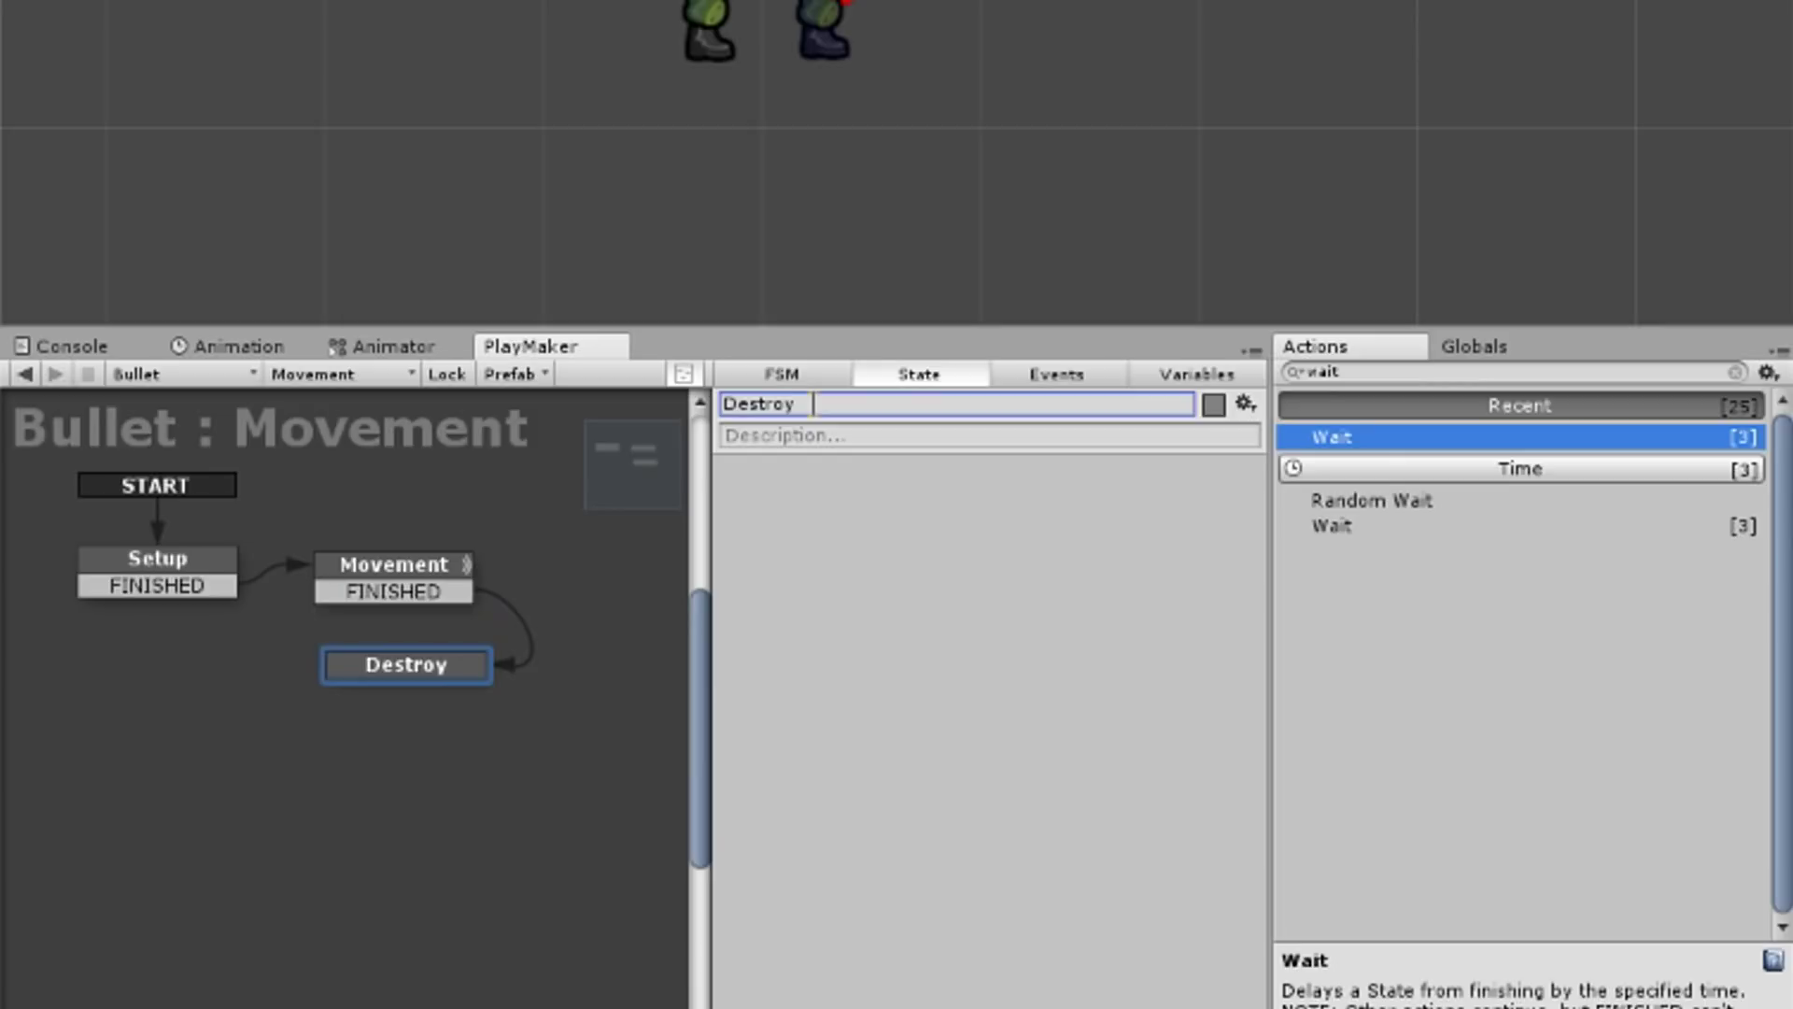
pyautogui.press('Down')
pyautogui.press('Down')
pyautogui.press('Down')
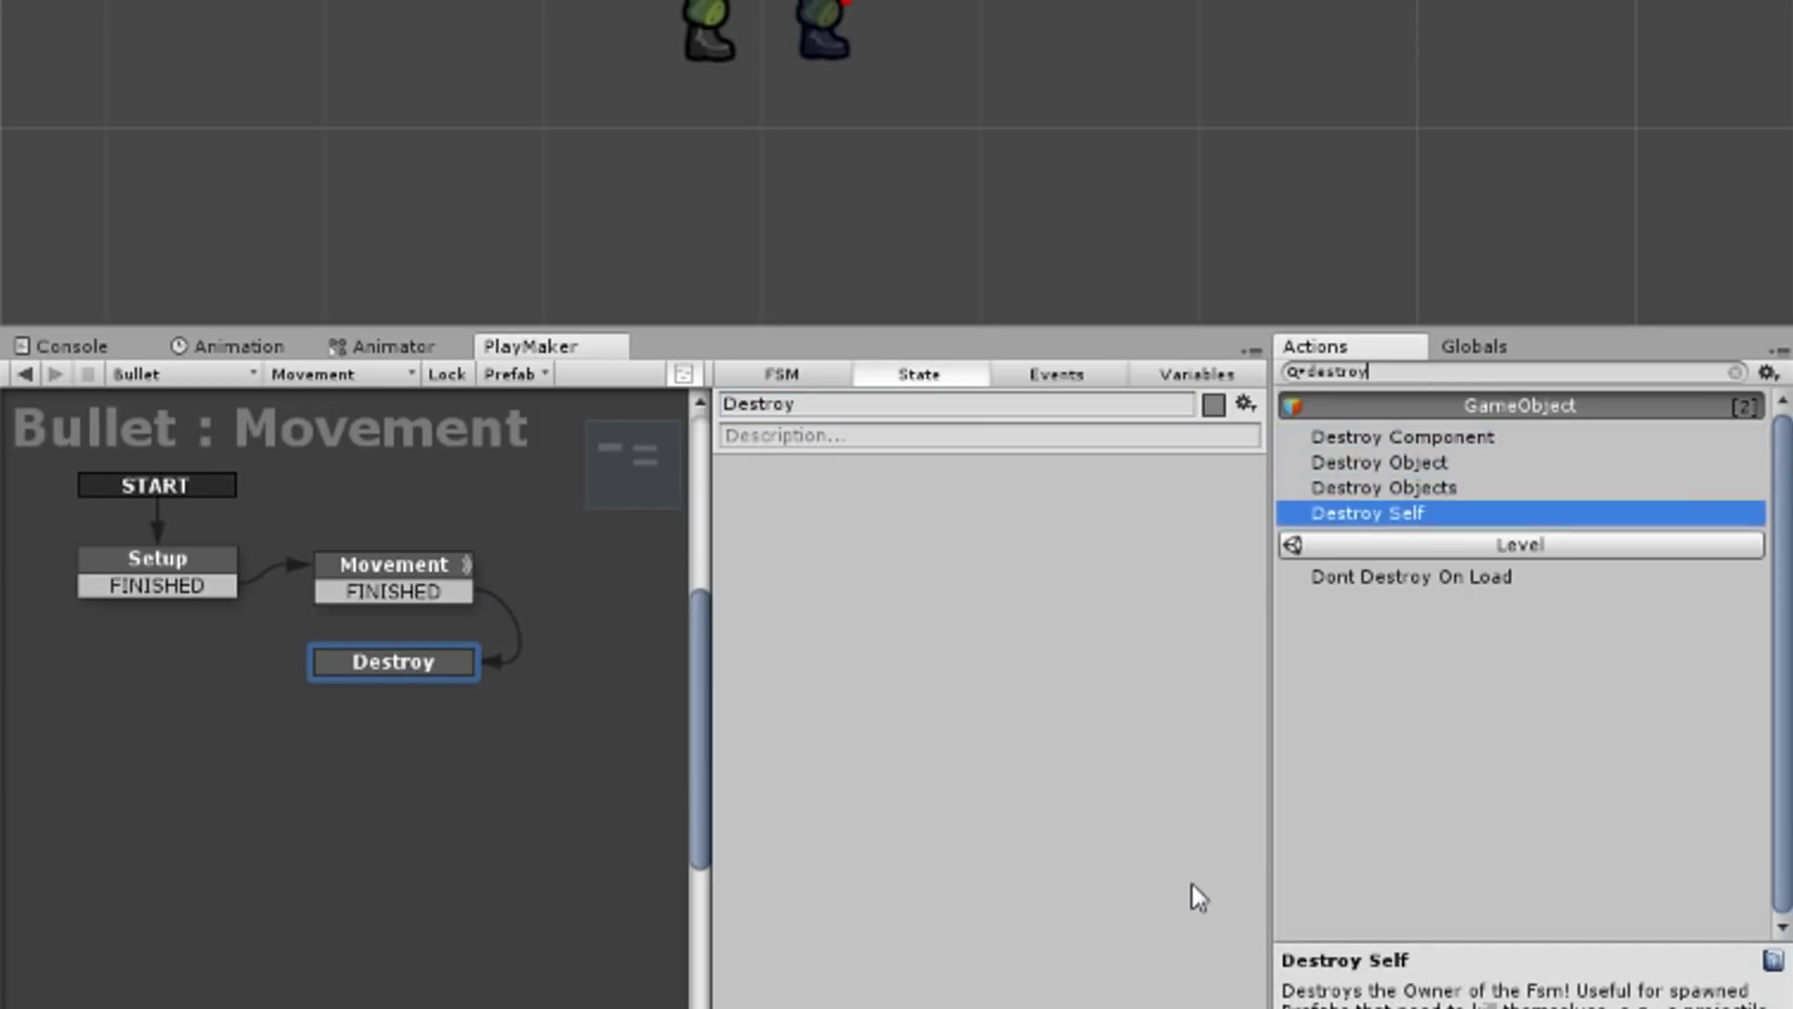
pyautogui.press('Return')
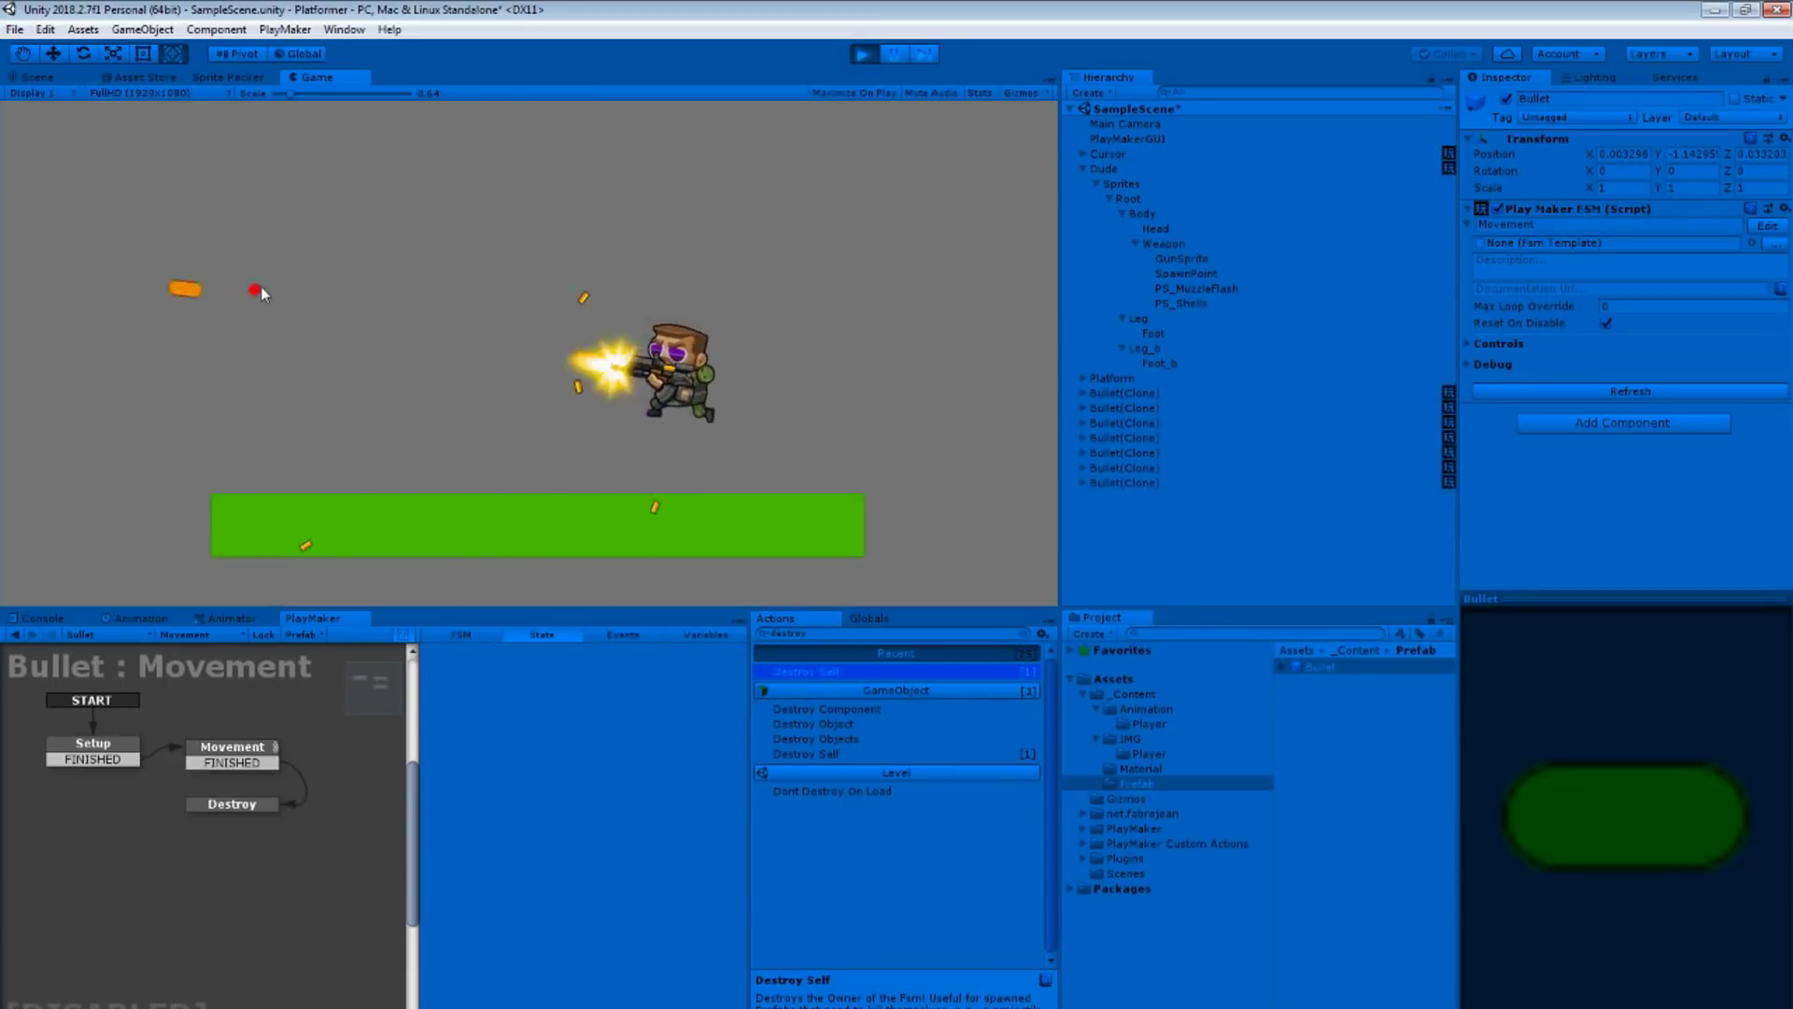
# Step: Create a new animation clip named Shoot and select Weapon at frame 10
pyautogui.press('a')
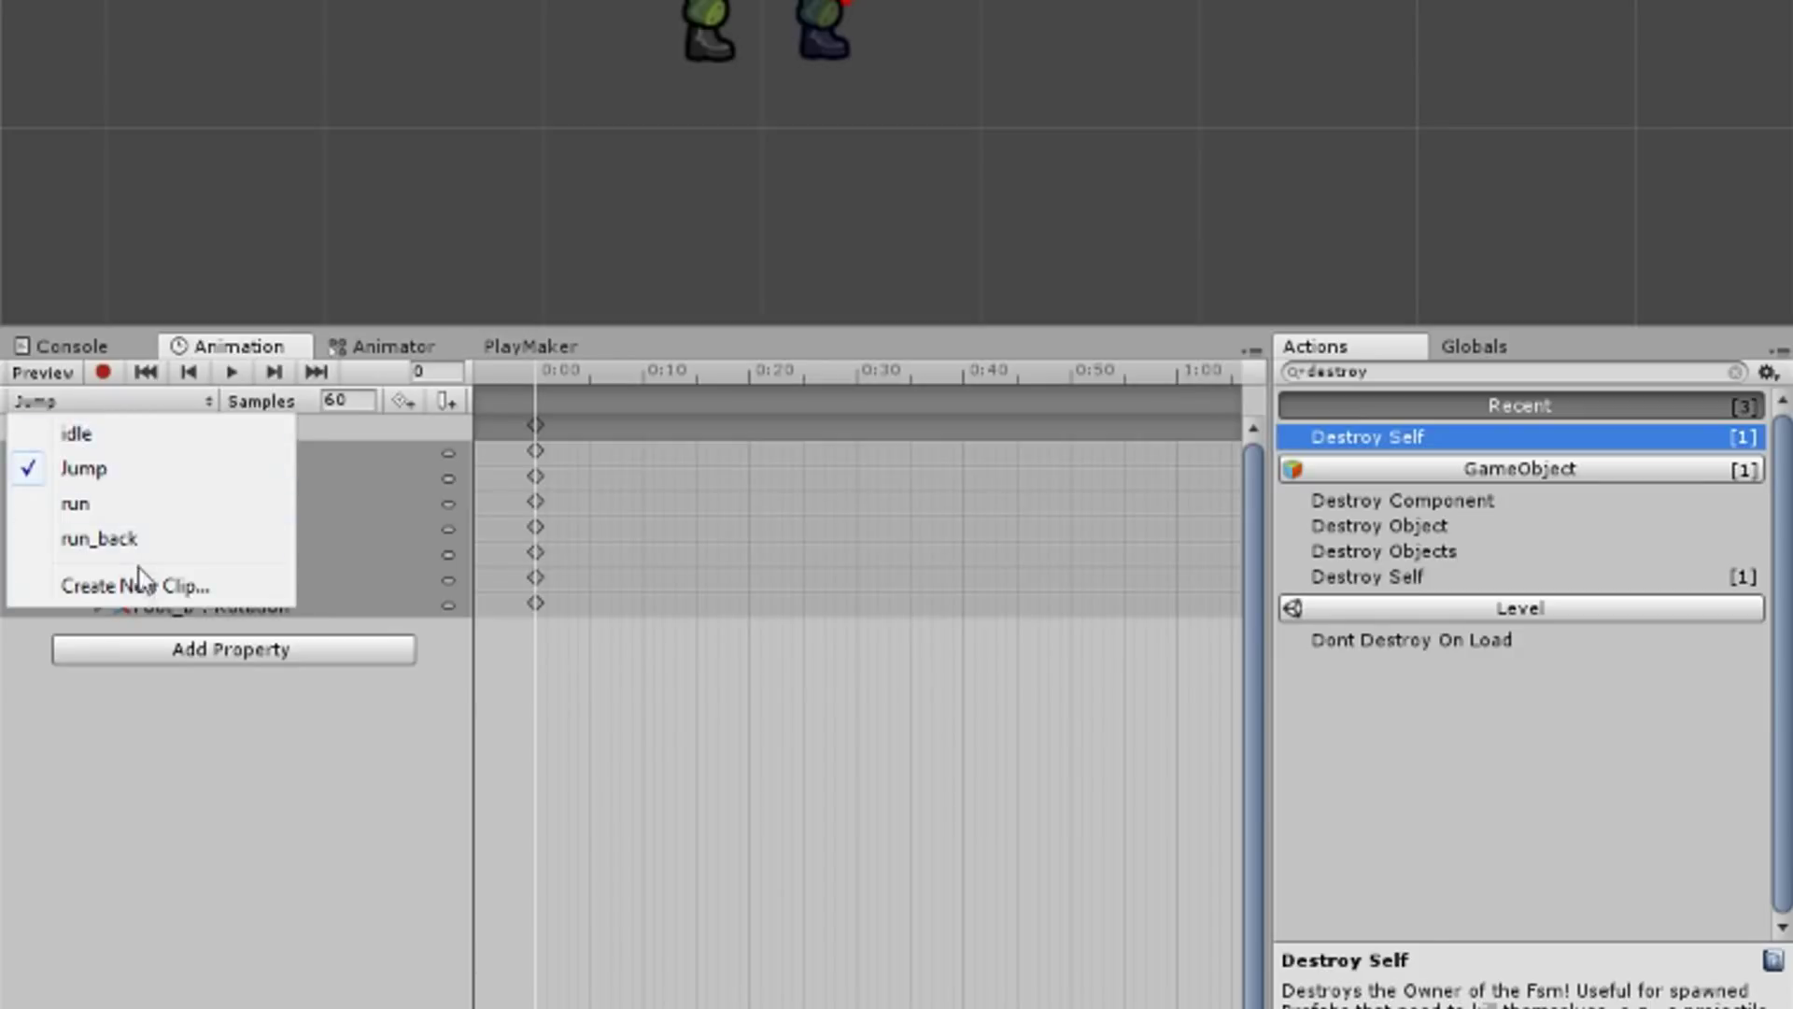
pyautogui.click(140, 584)
pyautogui.write('Shoot')
pyautogui.press('Return')
pyautogui.click(467, 546)
pyautogui.click(1438, 67)
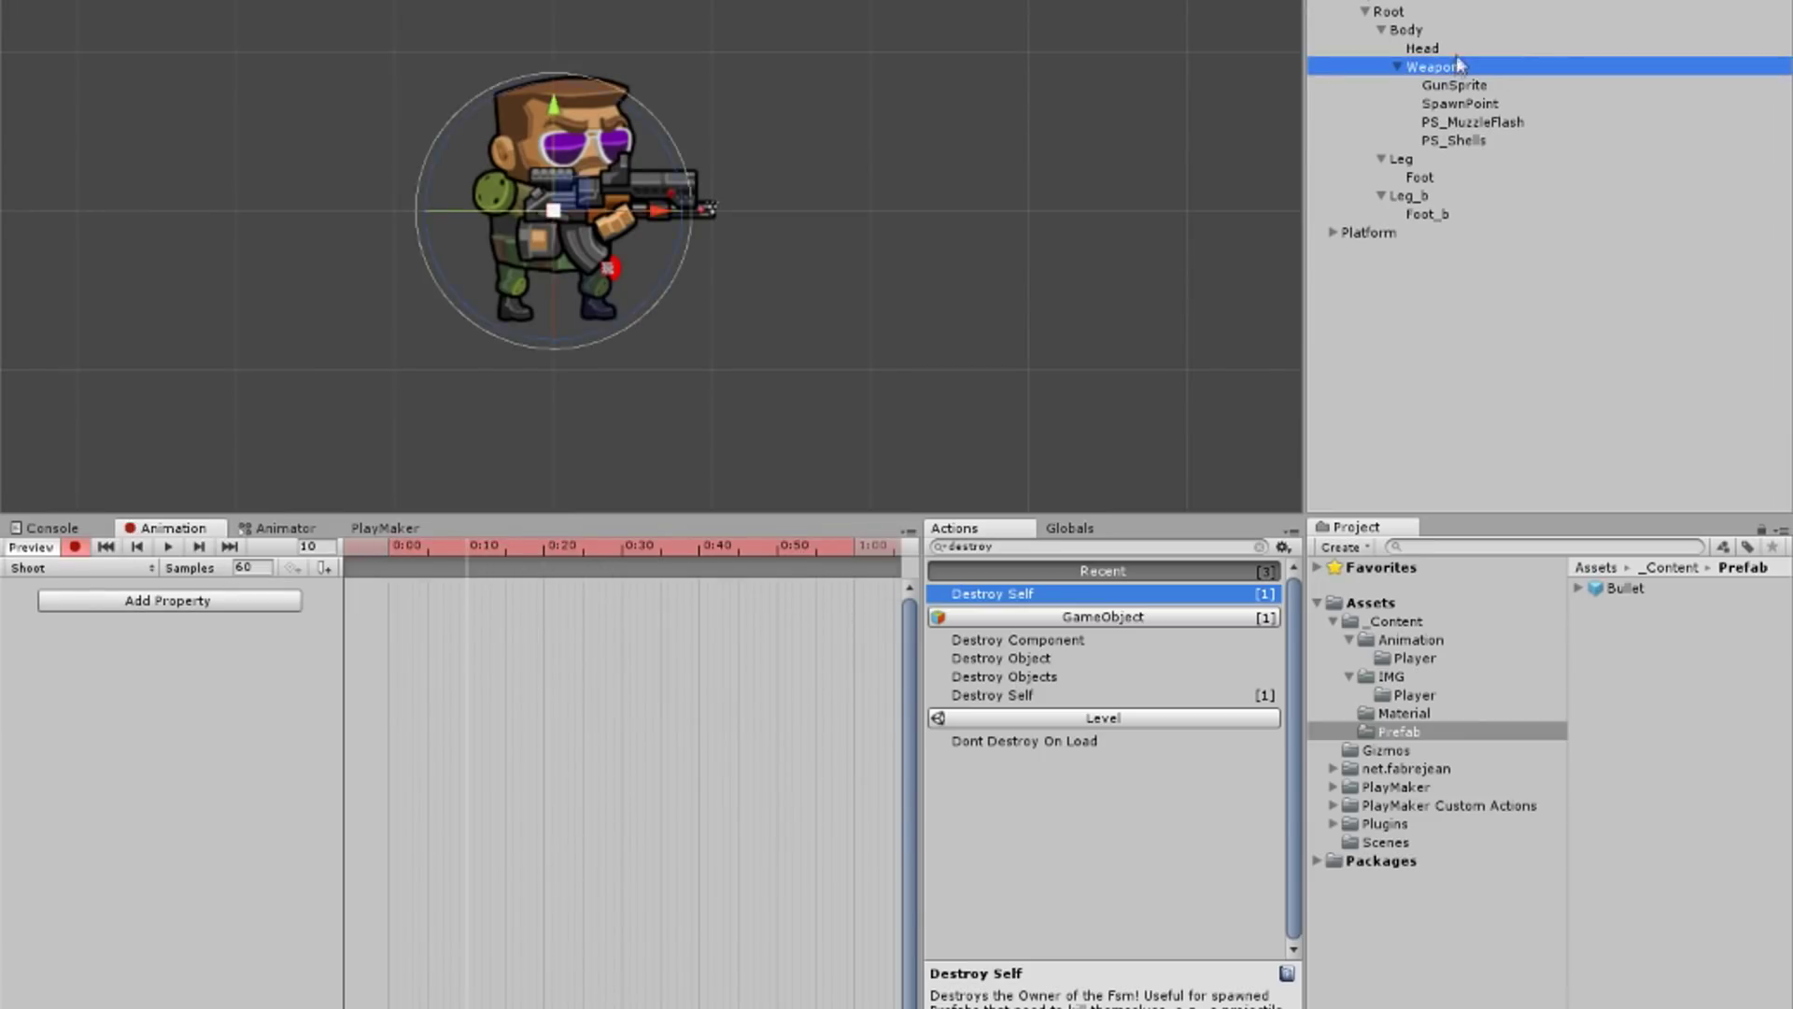
# Step: Pull the weapon back into a recoil pose, with return keyframes at 0:40
pyautogui.moveTo(654, 178); pyautogui.dragTo(637, 152)
pyautogui.press('space')
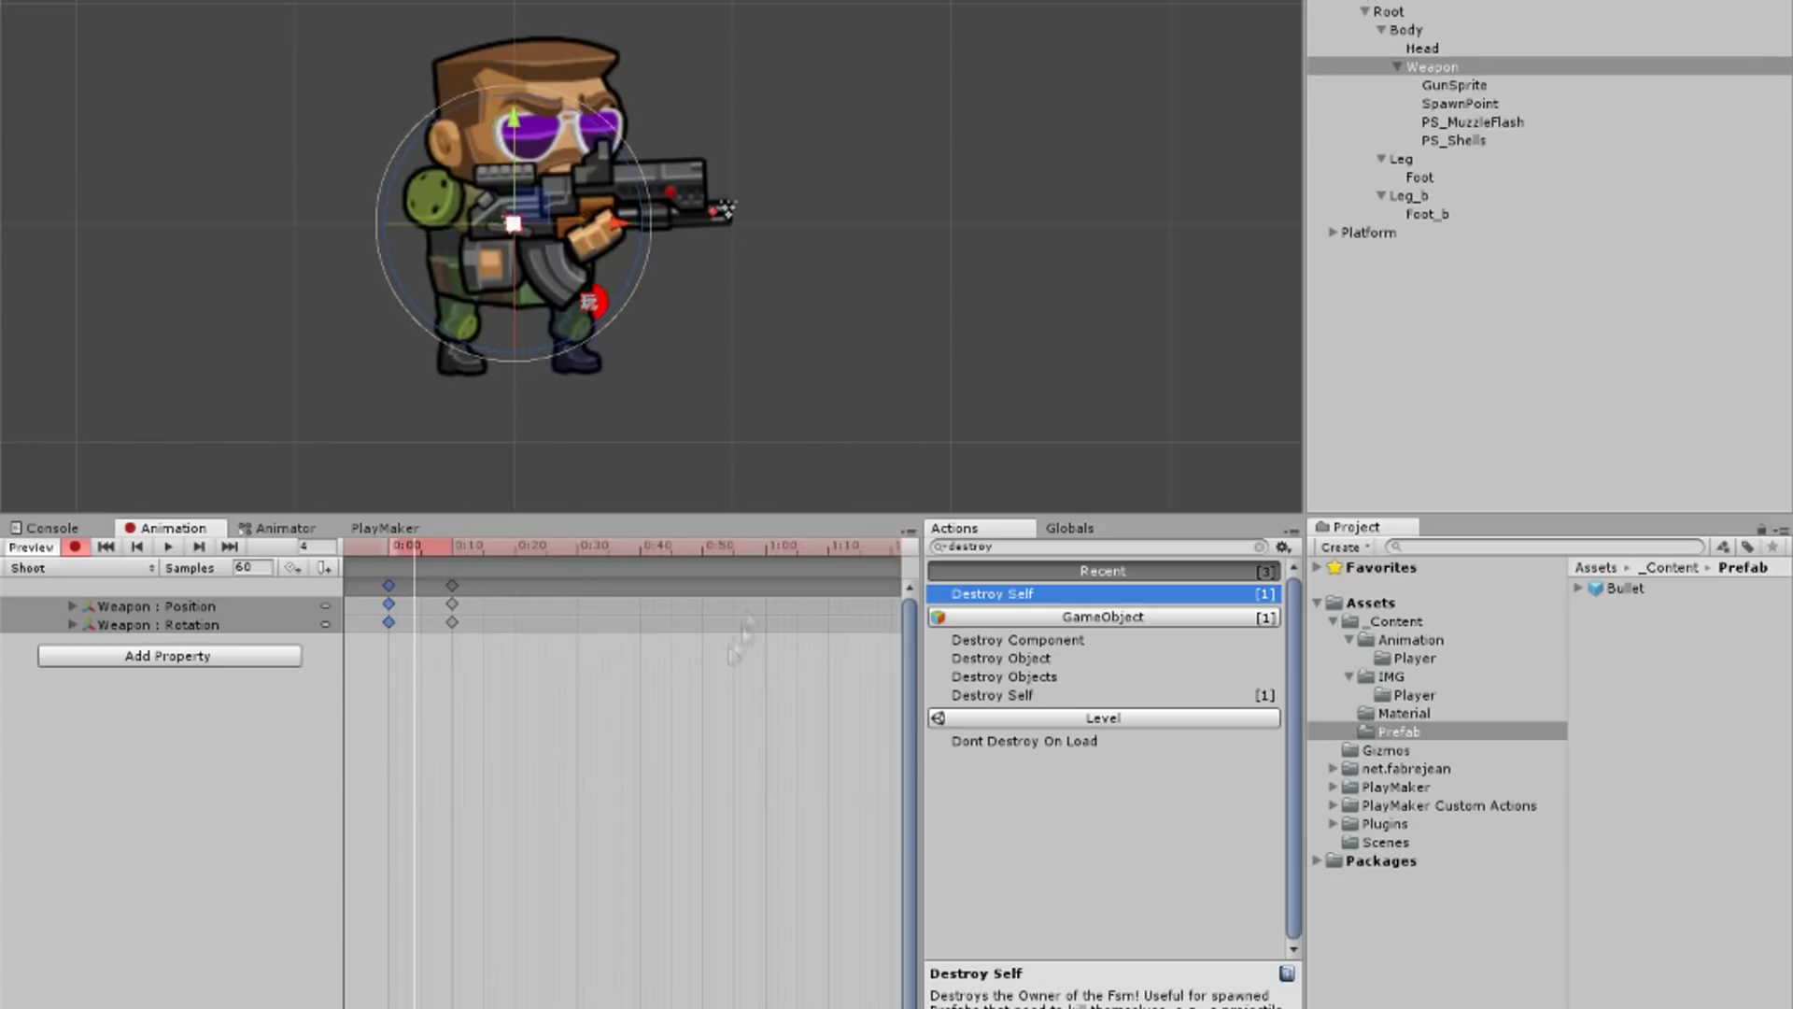
pyautogui.moveTo(458, 584); pyautogui.dragTo(641, 585)
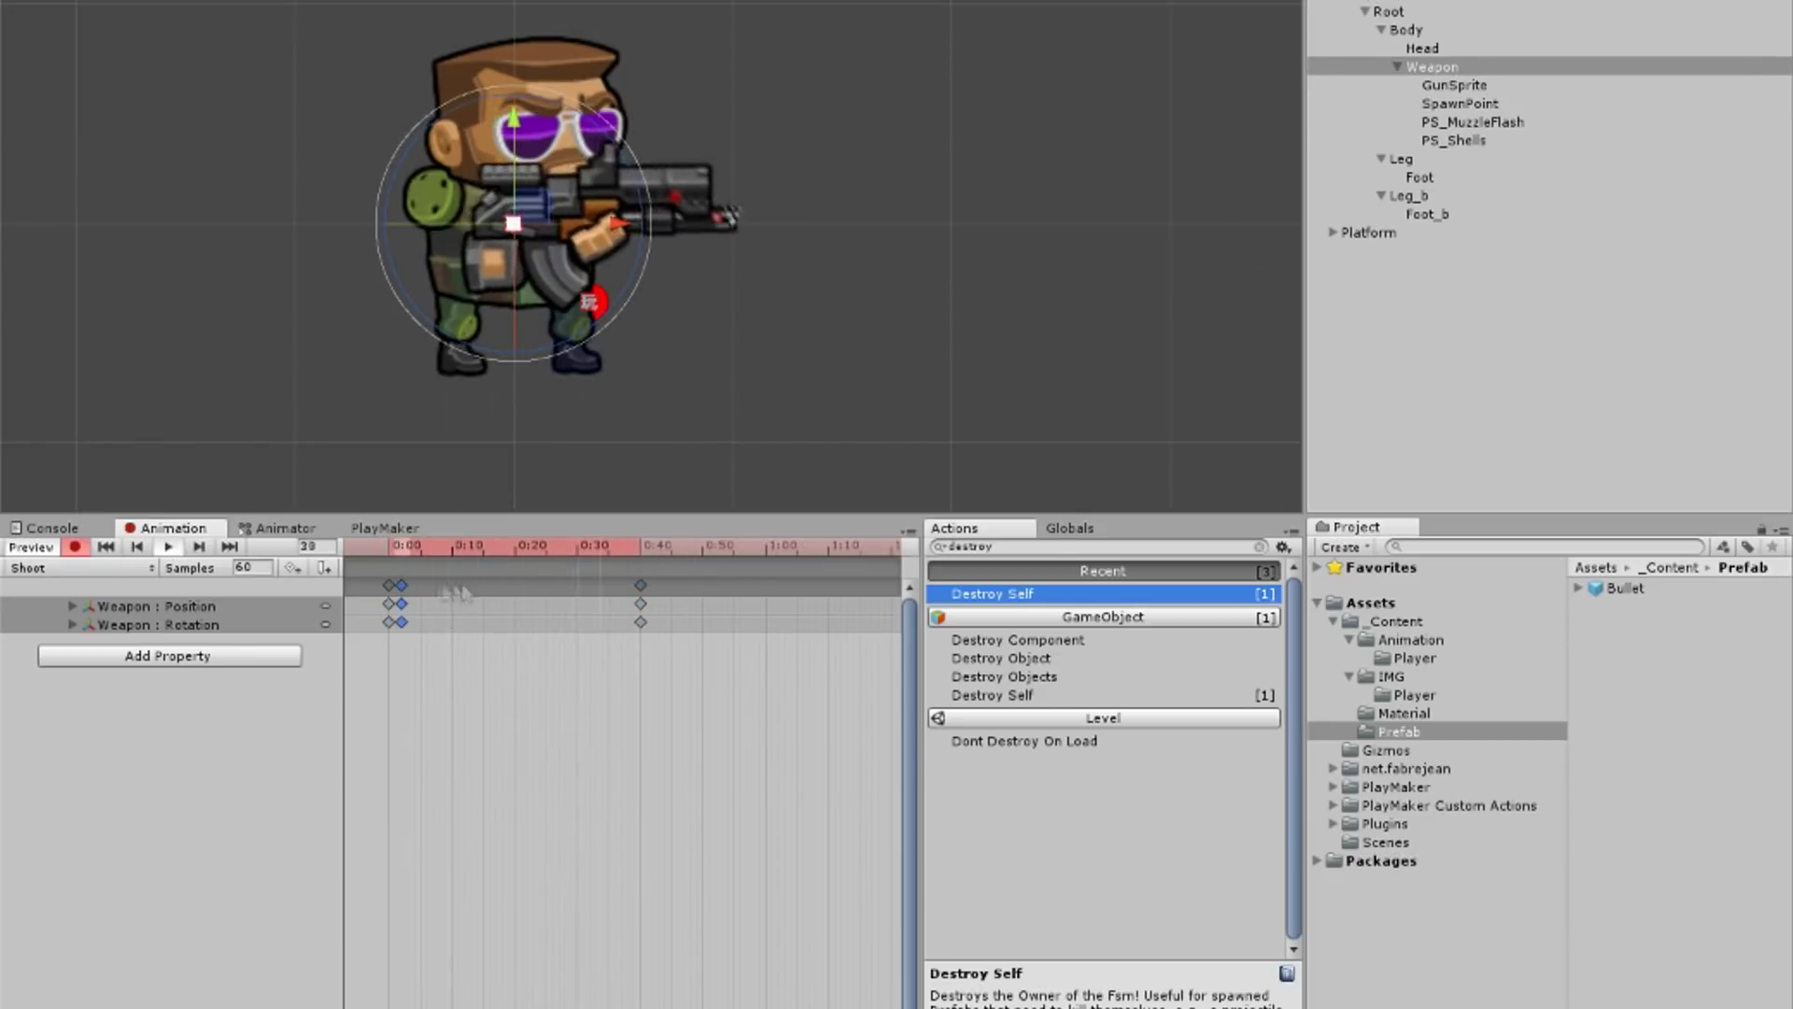
# Step: Add an Arms layer to the Animator and reposition the Shoot state
pyautogui.click(278, 527)
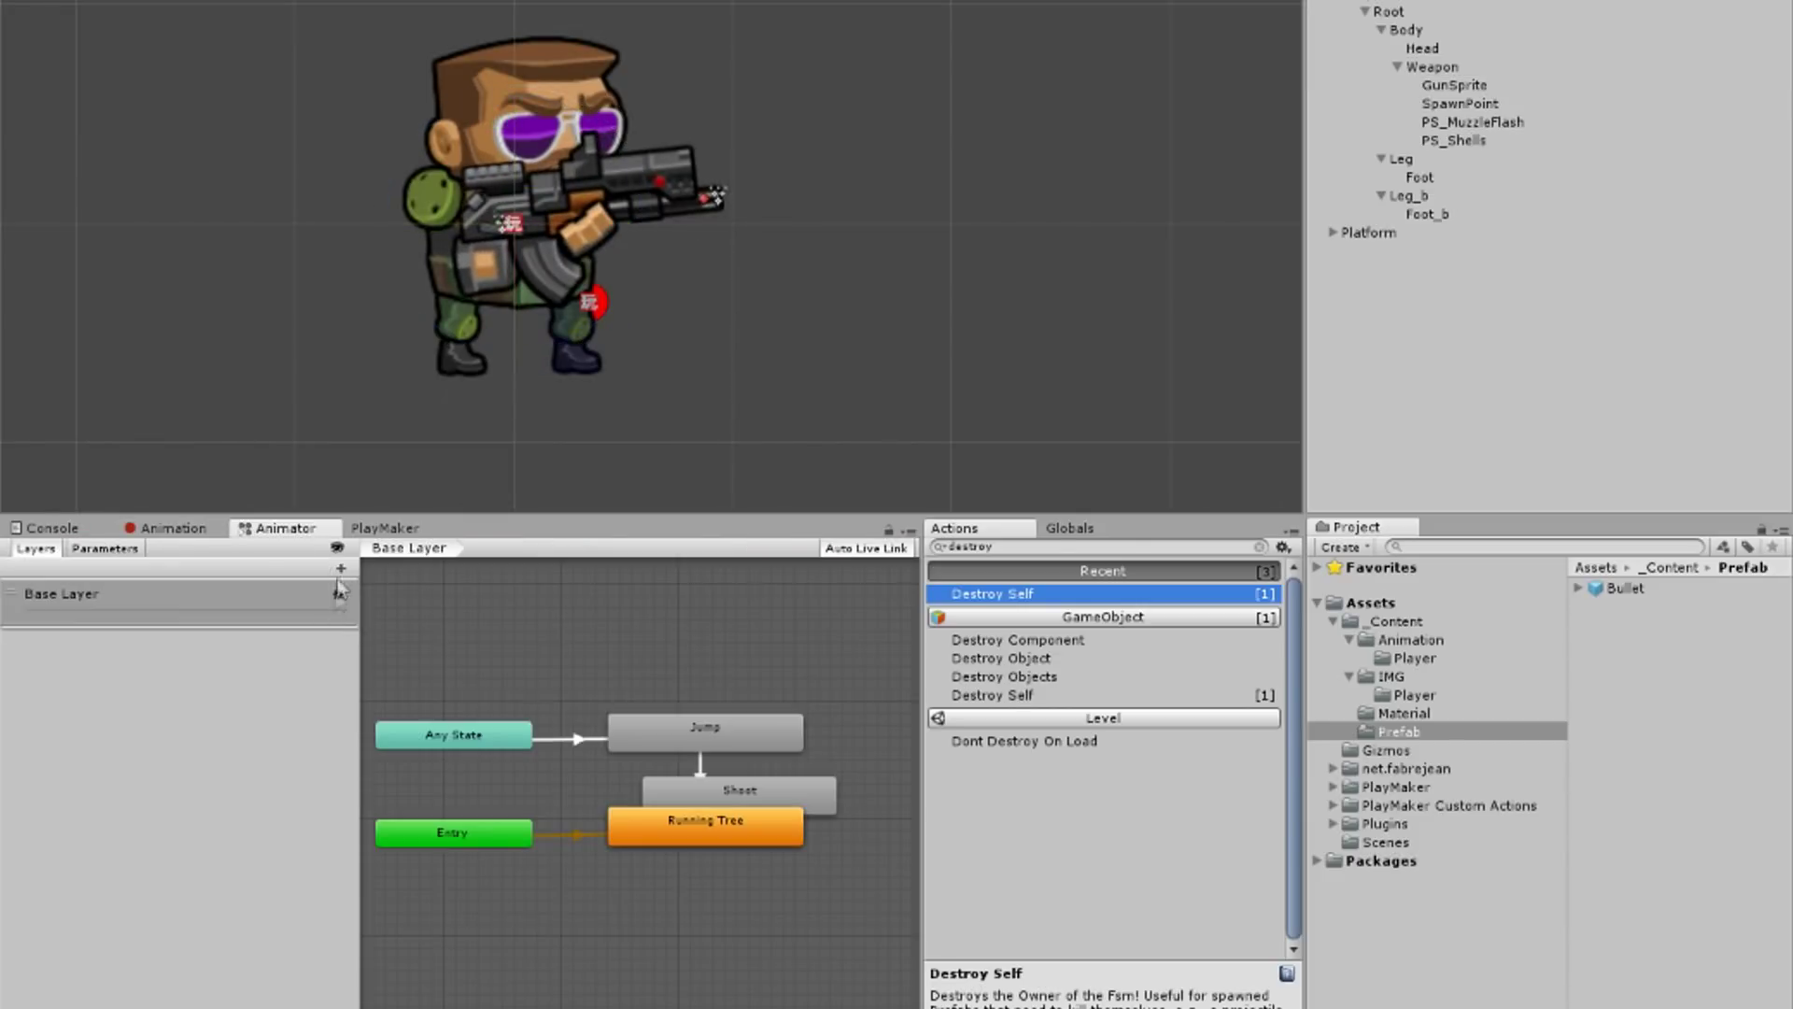
pyautogui.click(341, 568)
pyautogui.write('Arms')
pyautogui.press('Return')
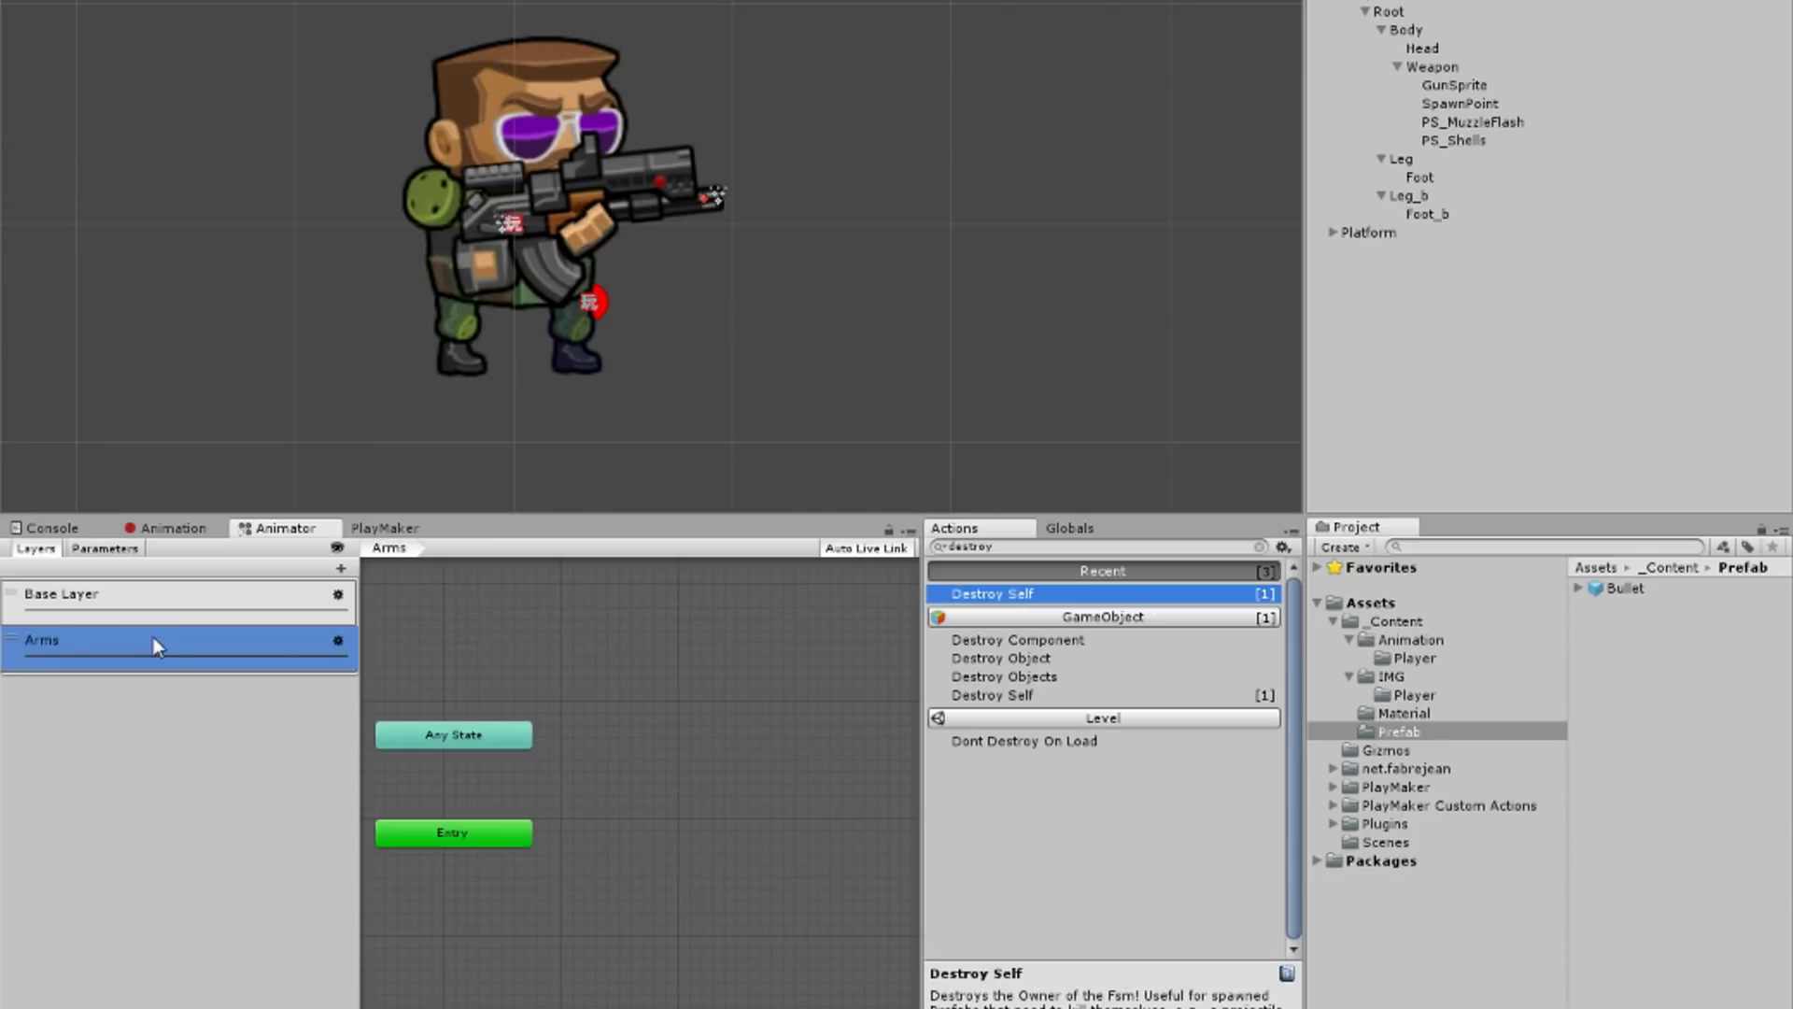
pyautogui.click(234, 609)
pyautogui.moveTo(793, 800); pyautogui.dragTo(737, 670)
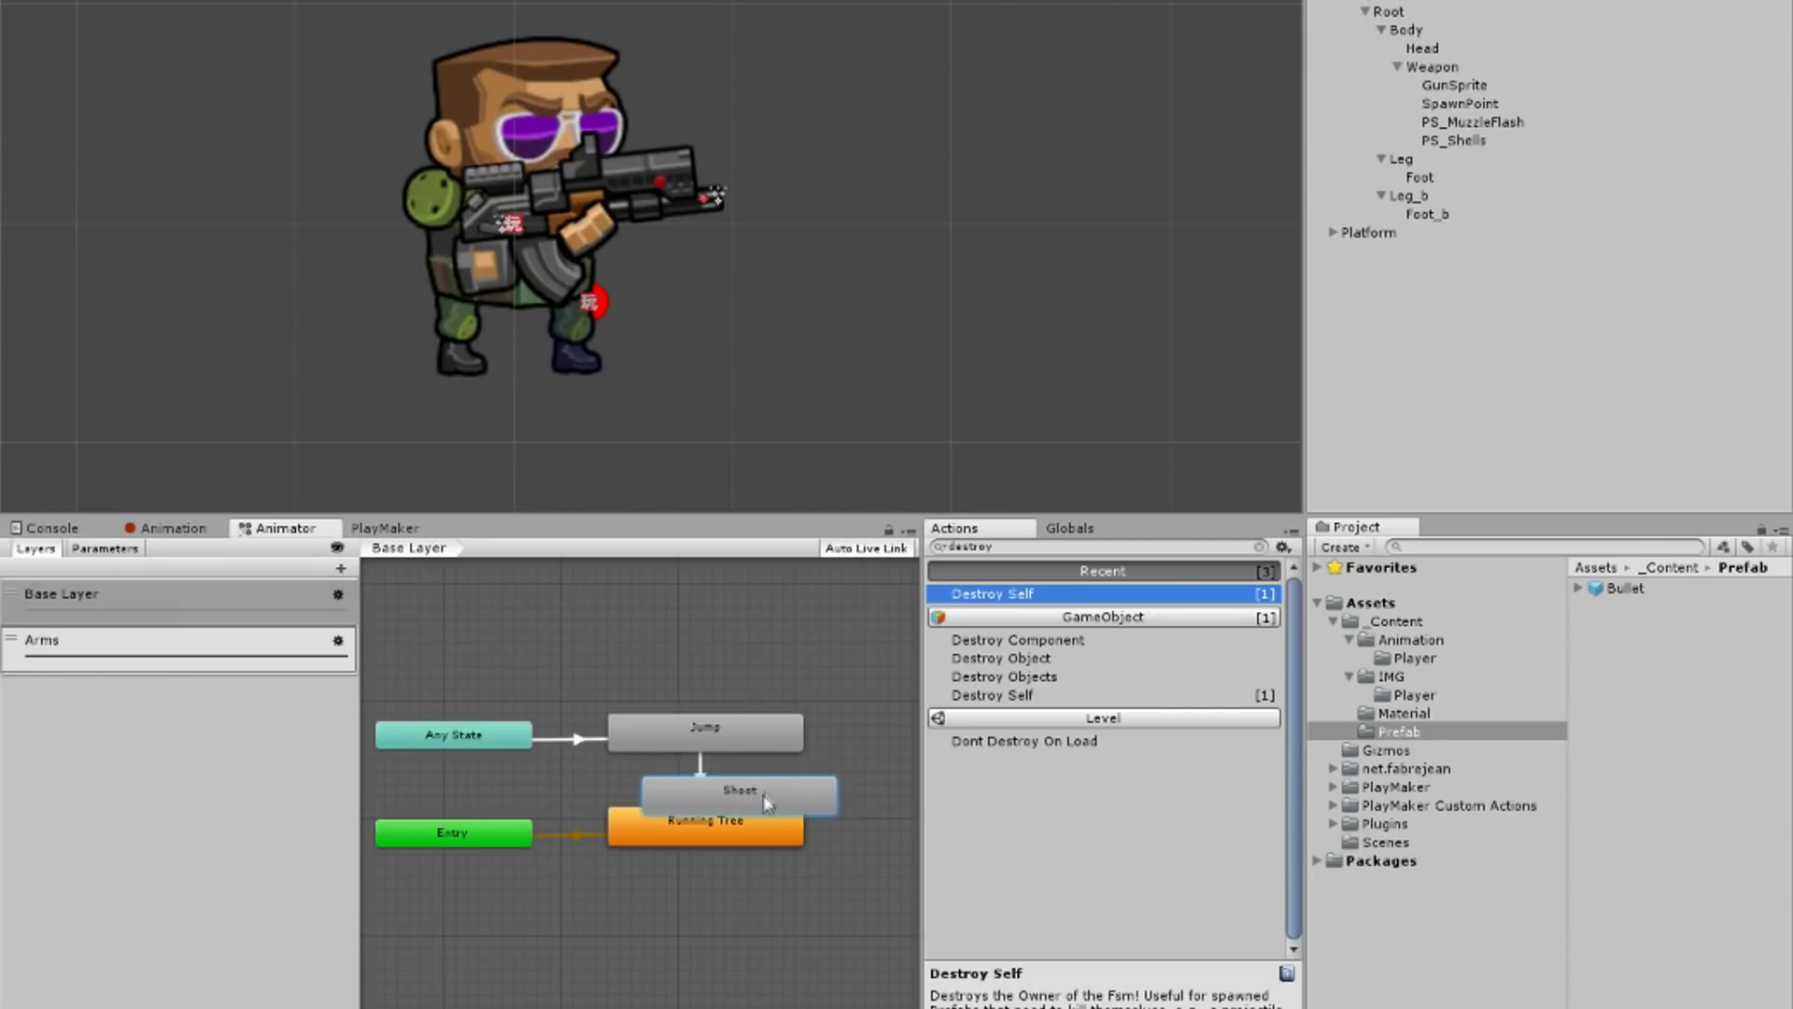
pyautogui.click(165, 657)
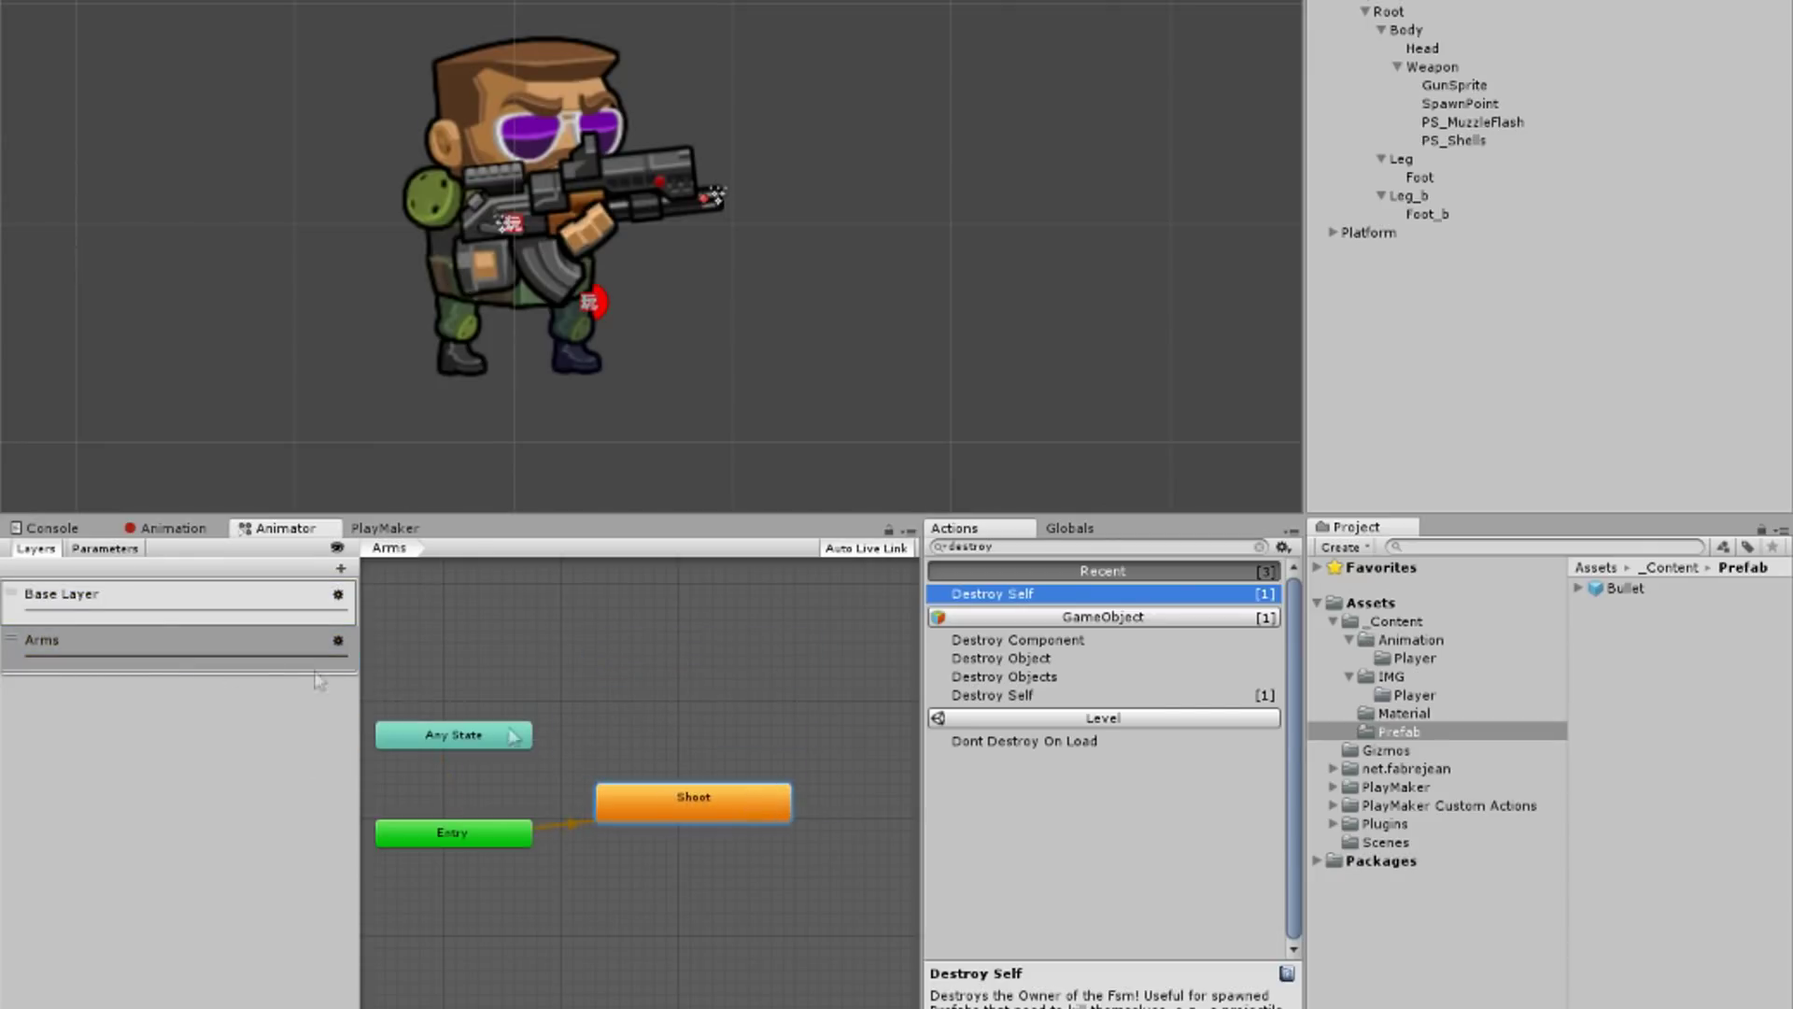
pyautogui.click(126, 597)
pyautogui.click(725, 684)
pyautogui.click(172, 646)
# Step: Create an empty New State below Shoot and make it the Arms layer default
pyautogui.rightClick(660, 734)
pyautogui.moveTo(738, 738)
pyautogui.click(1027, 743)
pyautogui.moveTo(775, 747); pyautogui.dragTo(675, 745)
pyautogui.rightClick(669, 738)
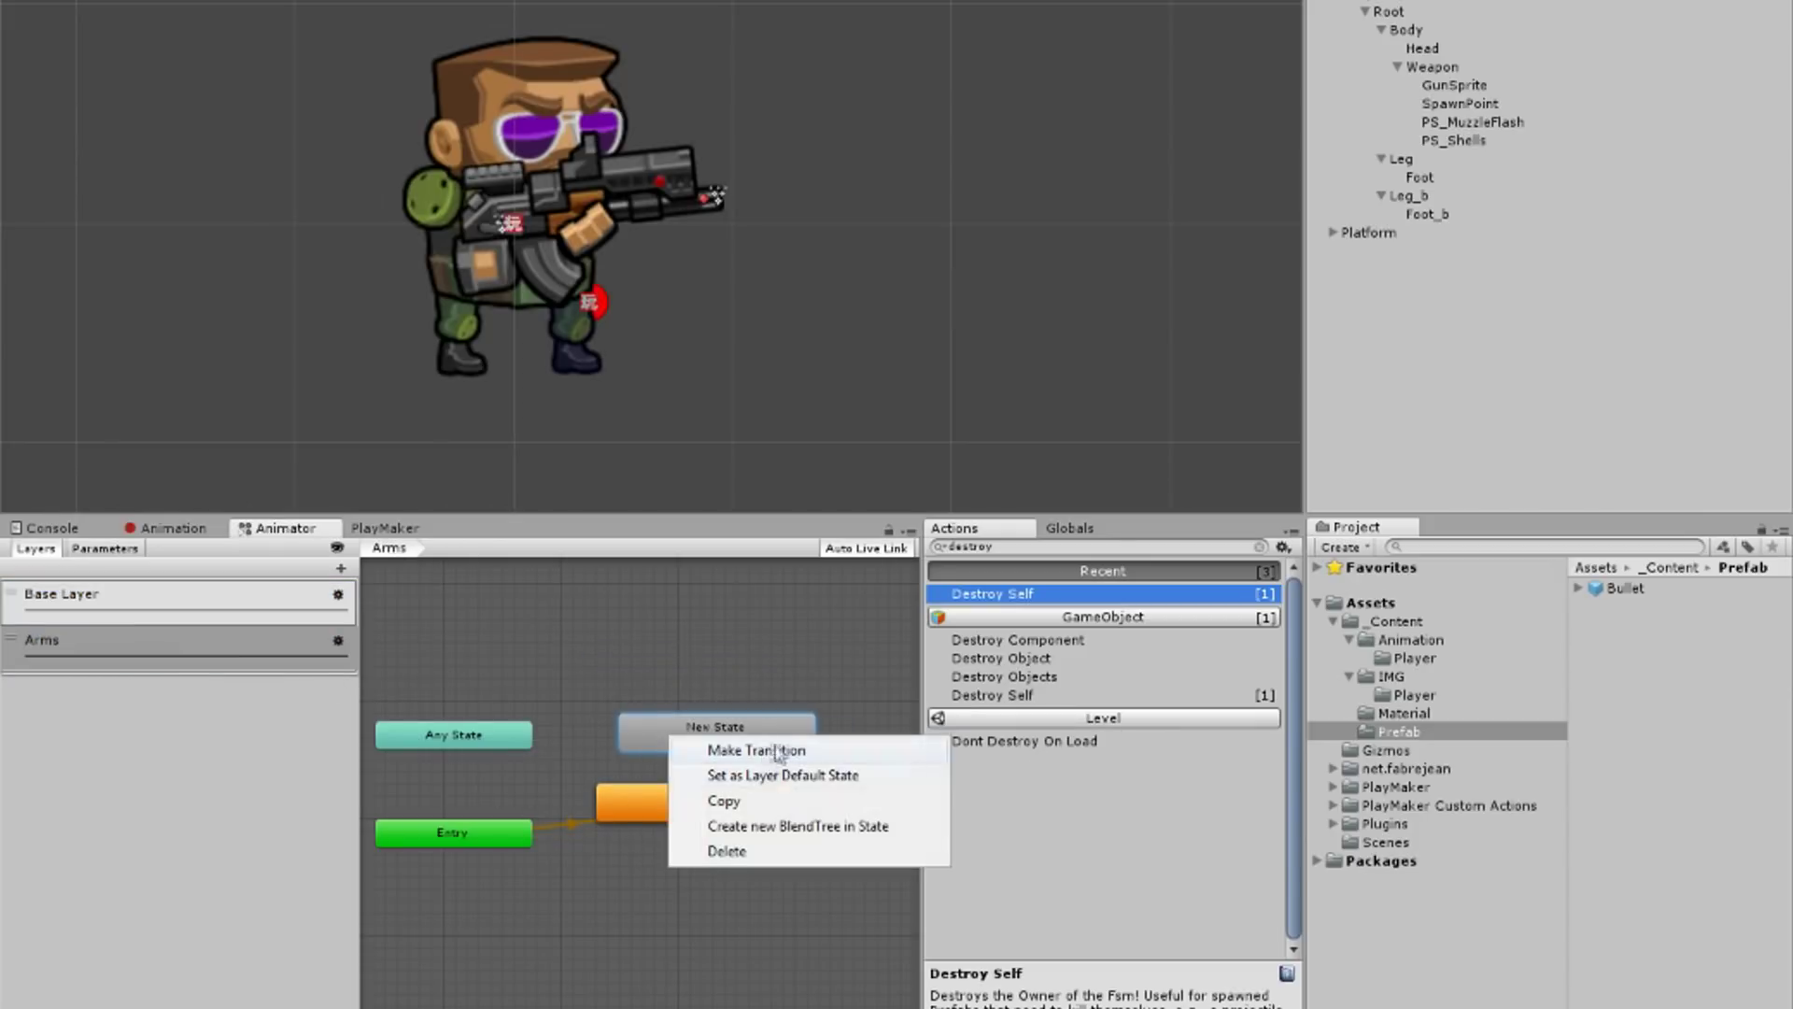
pyautogui.click(804, 776)
pyautogui.moveTo(728, 730)
pyautogui.mouseDown()
pyautogui.moveTo(663, 837)
pyautogui.moveTo(668, 730)
pyautogui.mouseUp()
# Step: Add transitions from Any State to Shoot and from Shoot to New State
pyautogui.rightClick(520, 740)
pyautogui.click(585, 752)
pyautogui.click(651, 750)
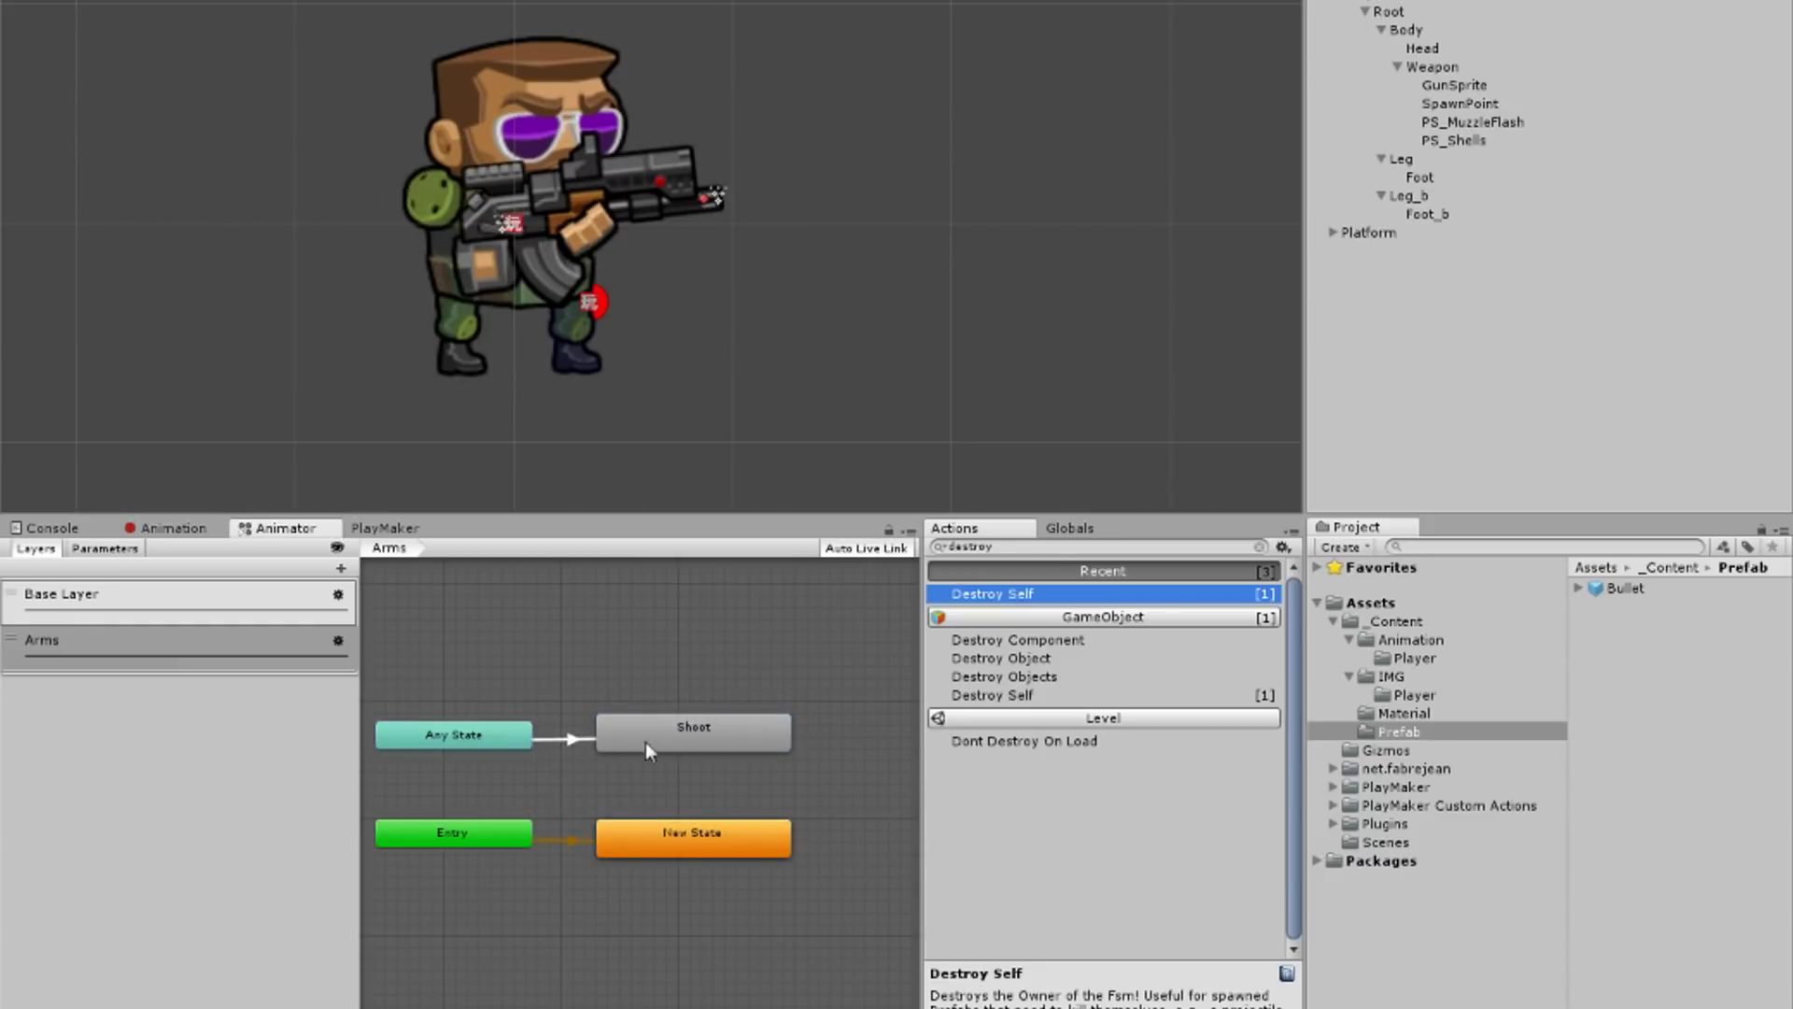
pyautogui.rightClick(678, 747)
pyautogui.click(710, 758)
pyautogui.click(679, 844)
# Step: Add a Shoot trigger parameter and remove the extra Velocity condition
pyautogui.click(104, 548)
pyautogui.click(341, 568)
pyautogui.click(392, 671)
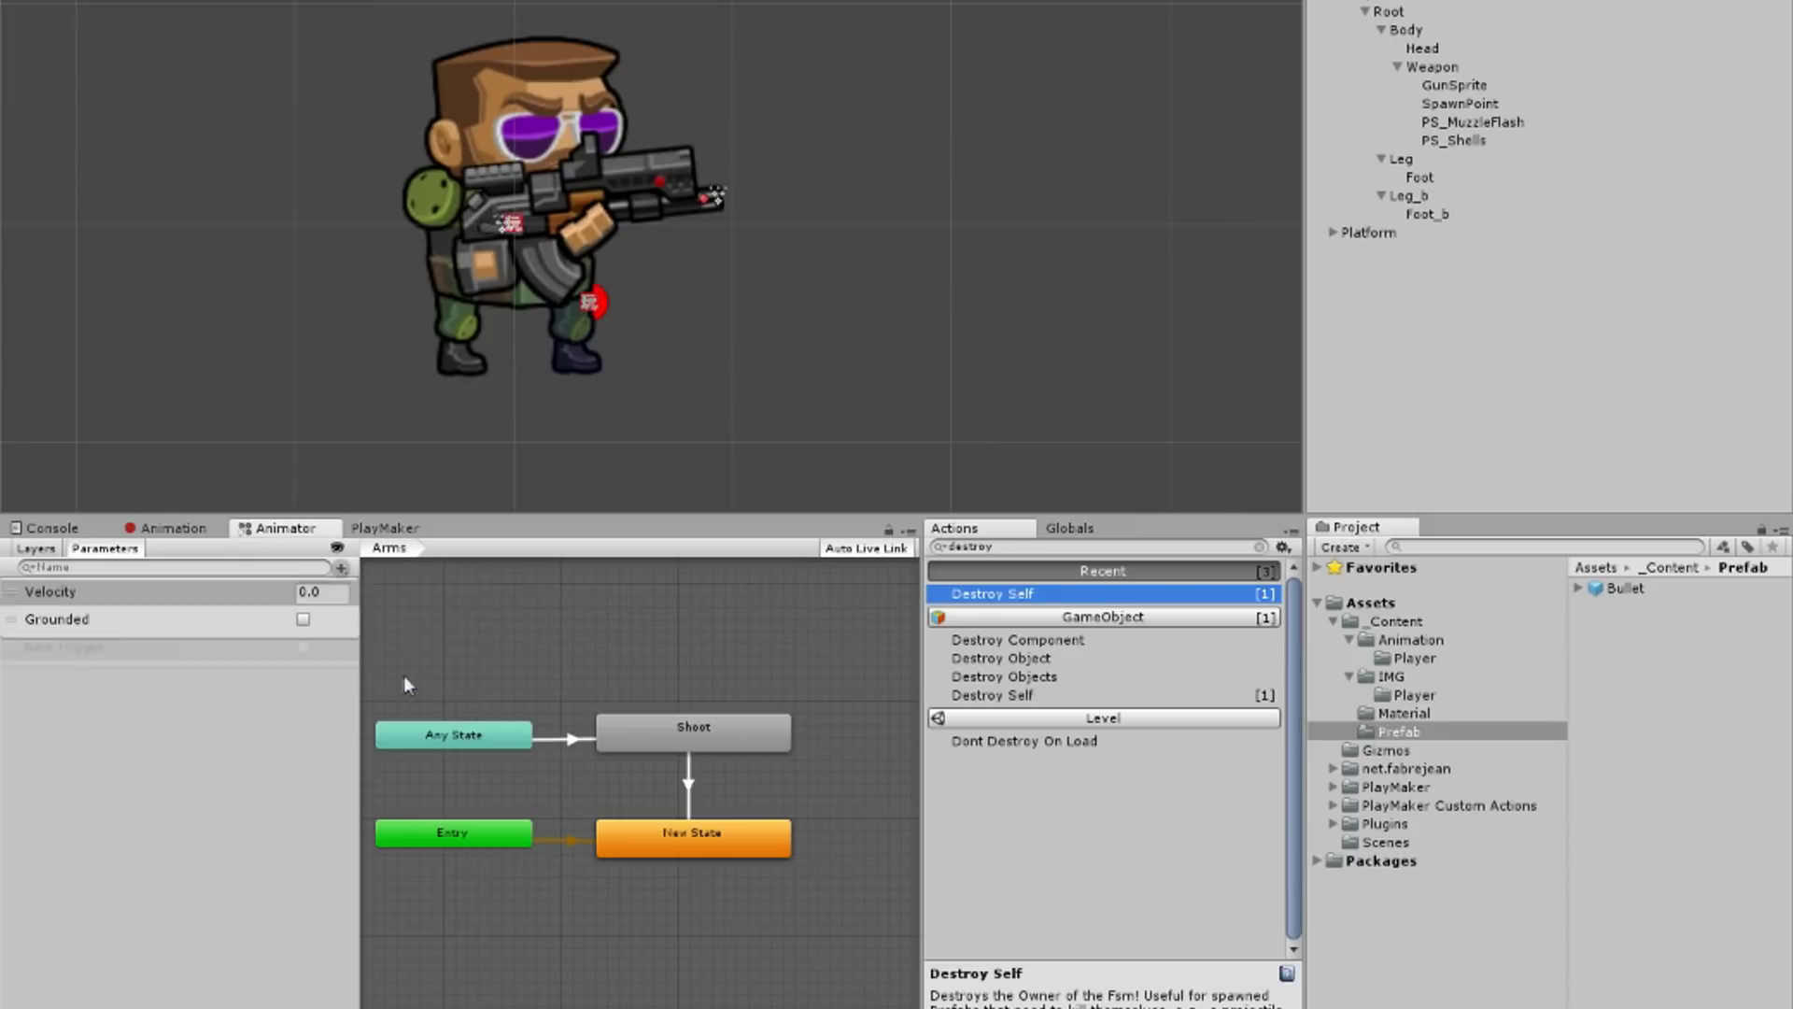
pyautogui.write('Shoot')
pyautogui.press('Return')
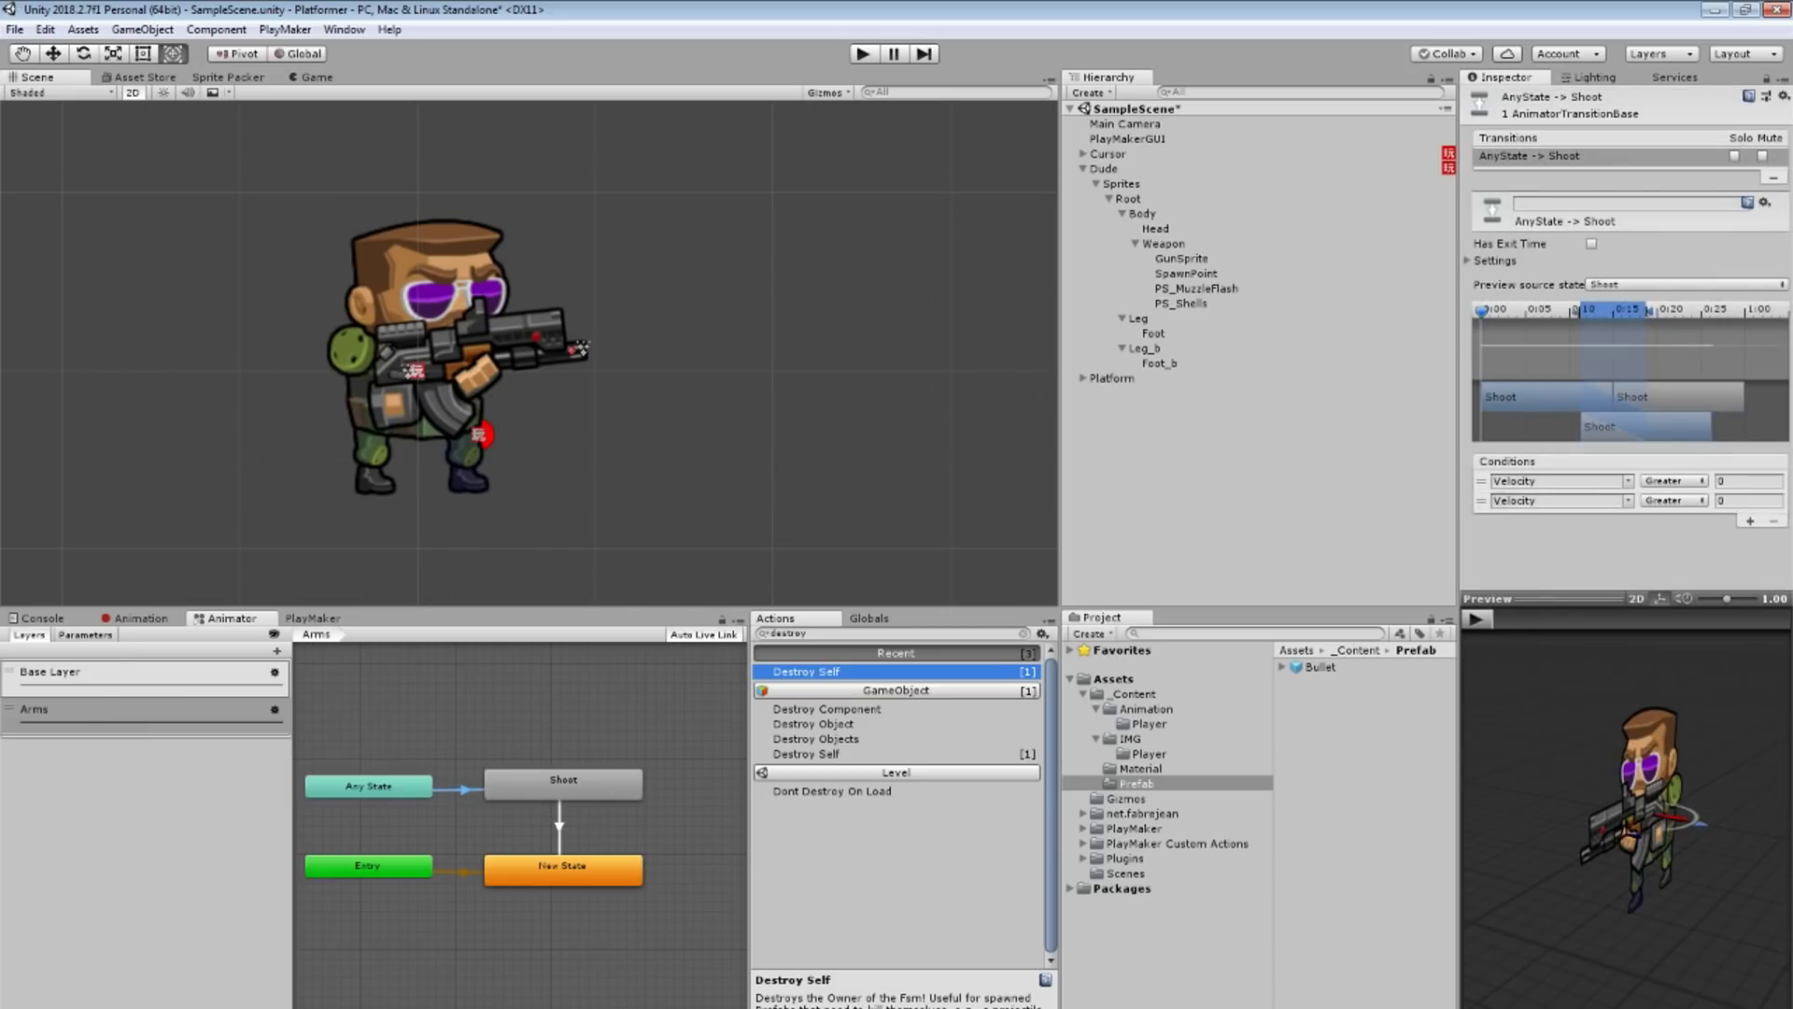
pyautogui.click(1774, 521)
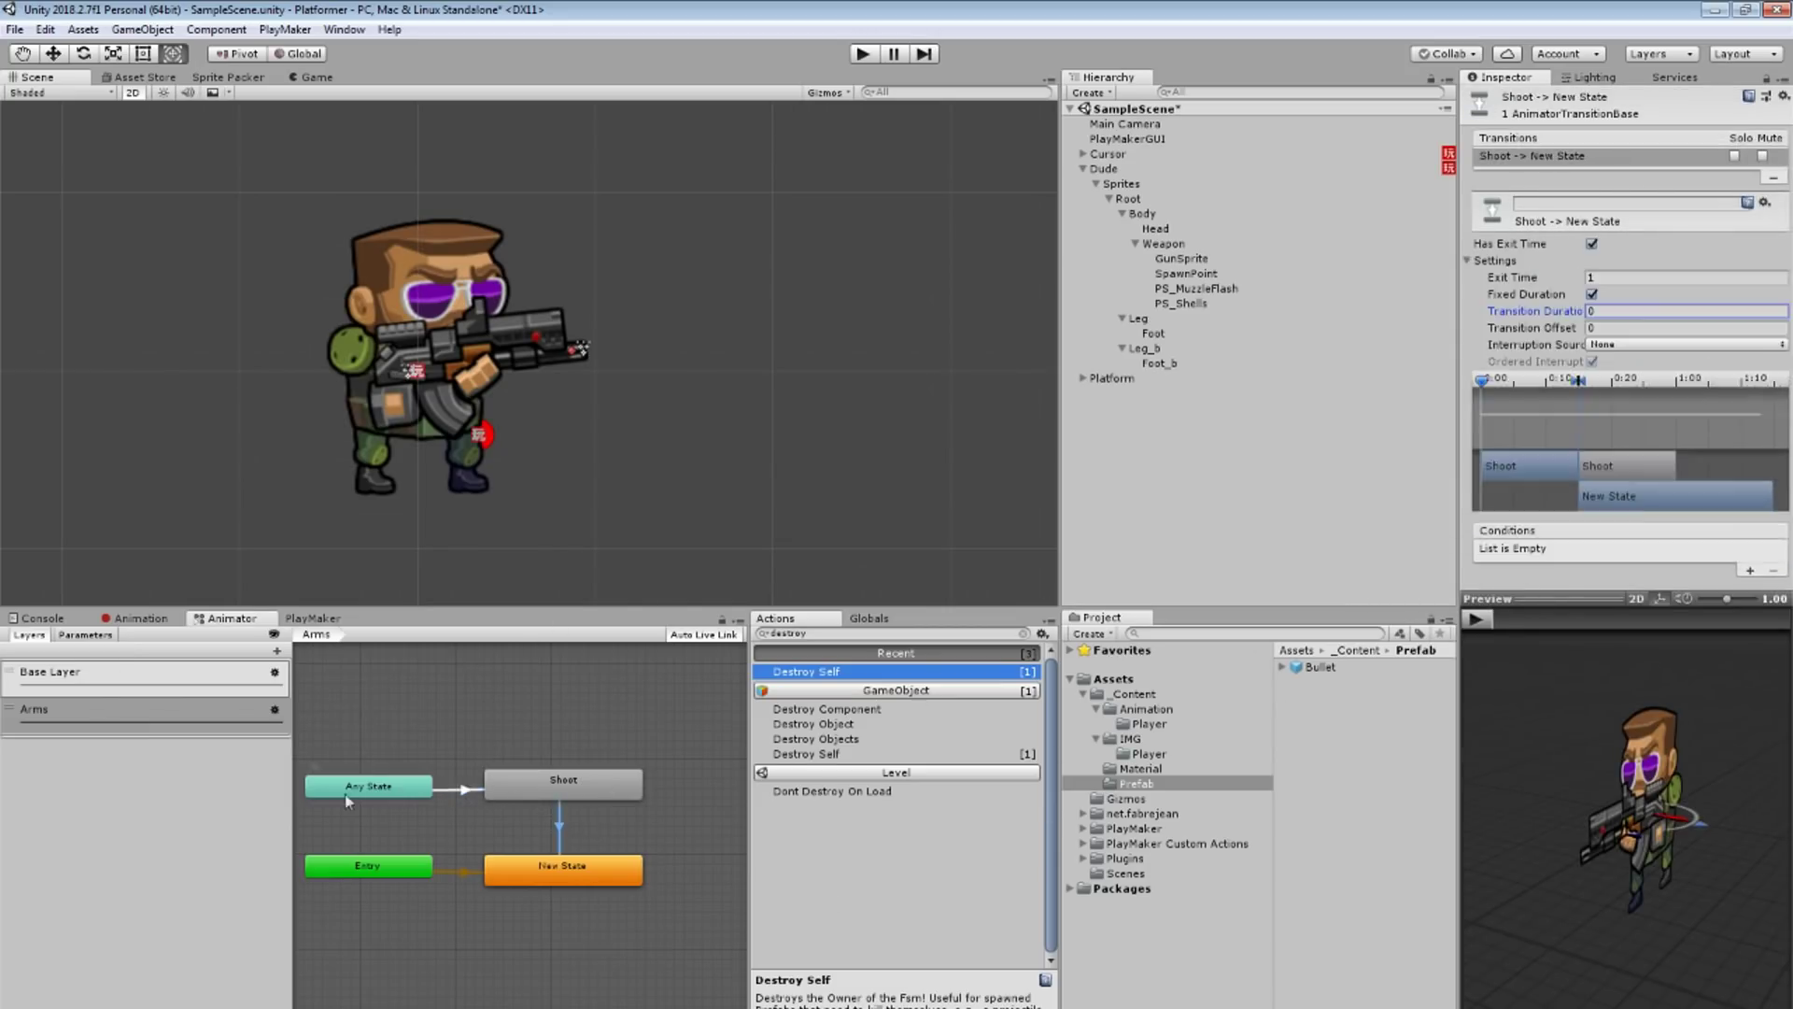
pyautogui.click(313, 618)
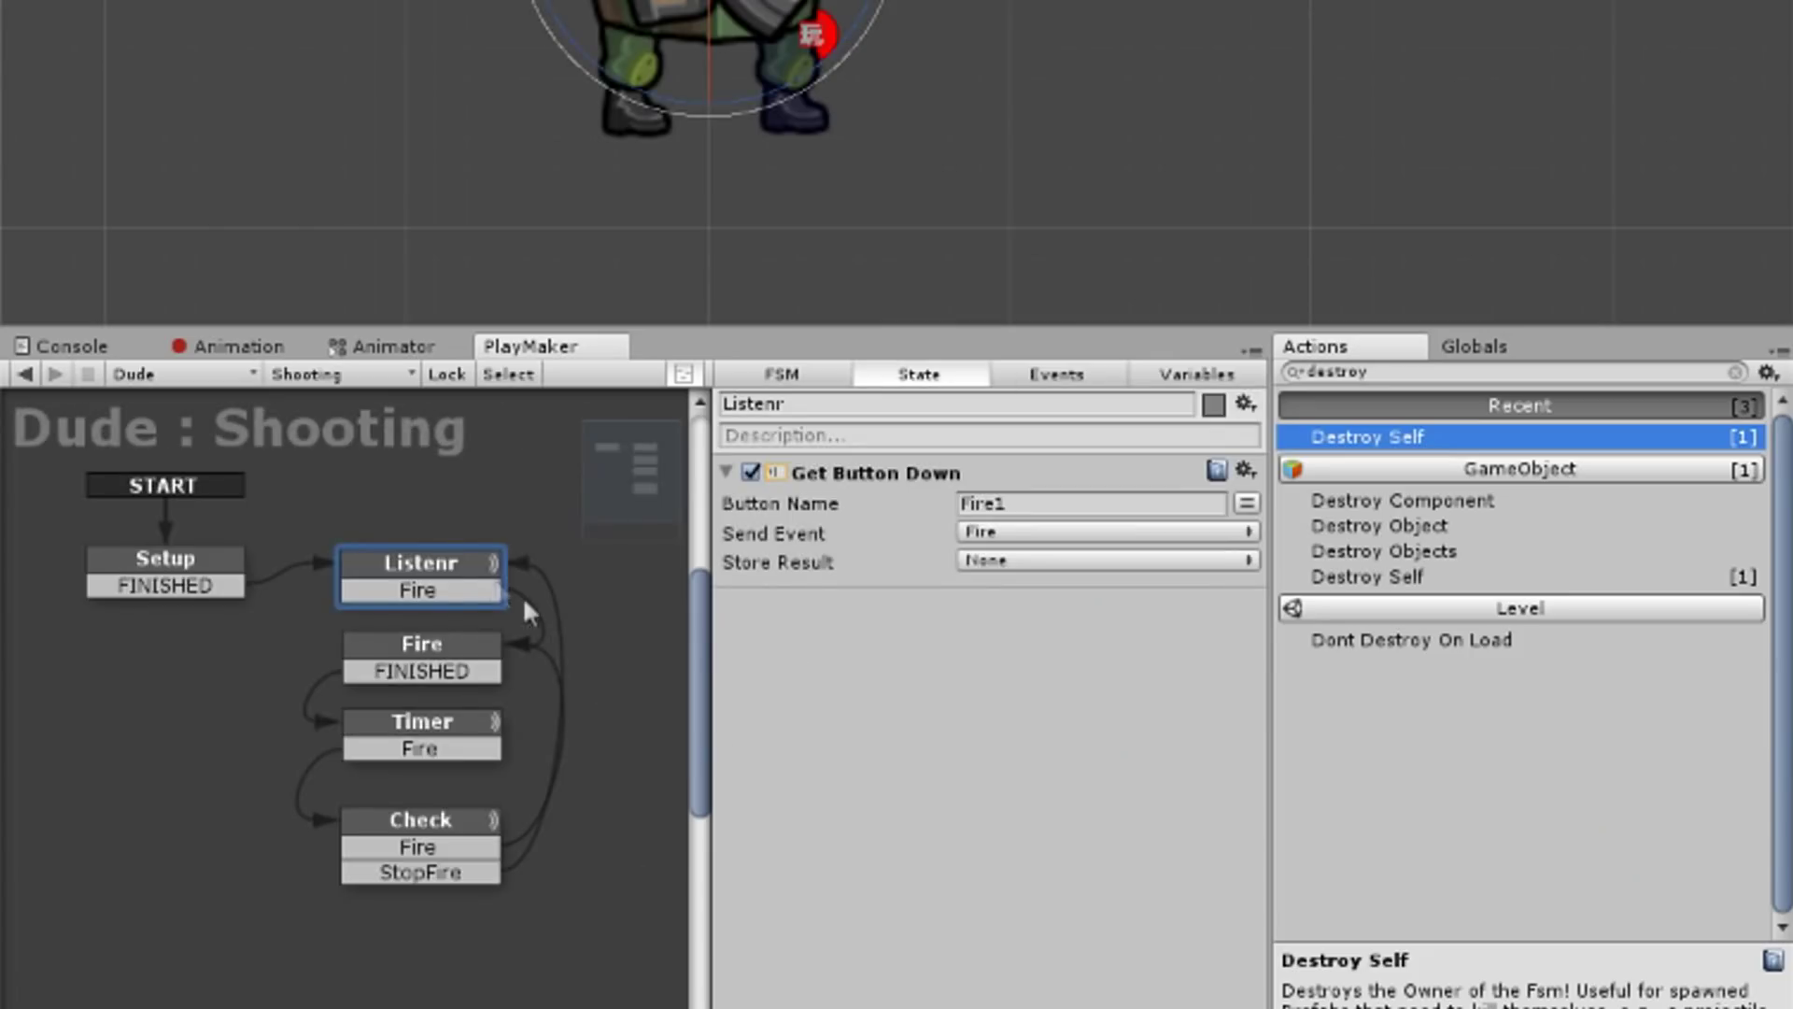
# Step: Add a Set Animator Trigger action for Shoot to the Fire state and test-fire
pyautogui.click(437, 669)
pyautogui.write('gge')
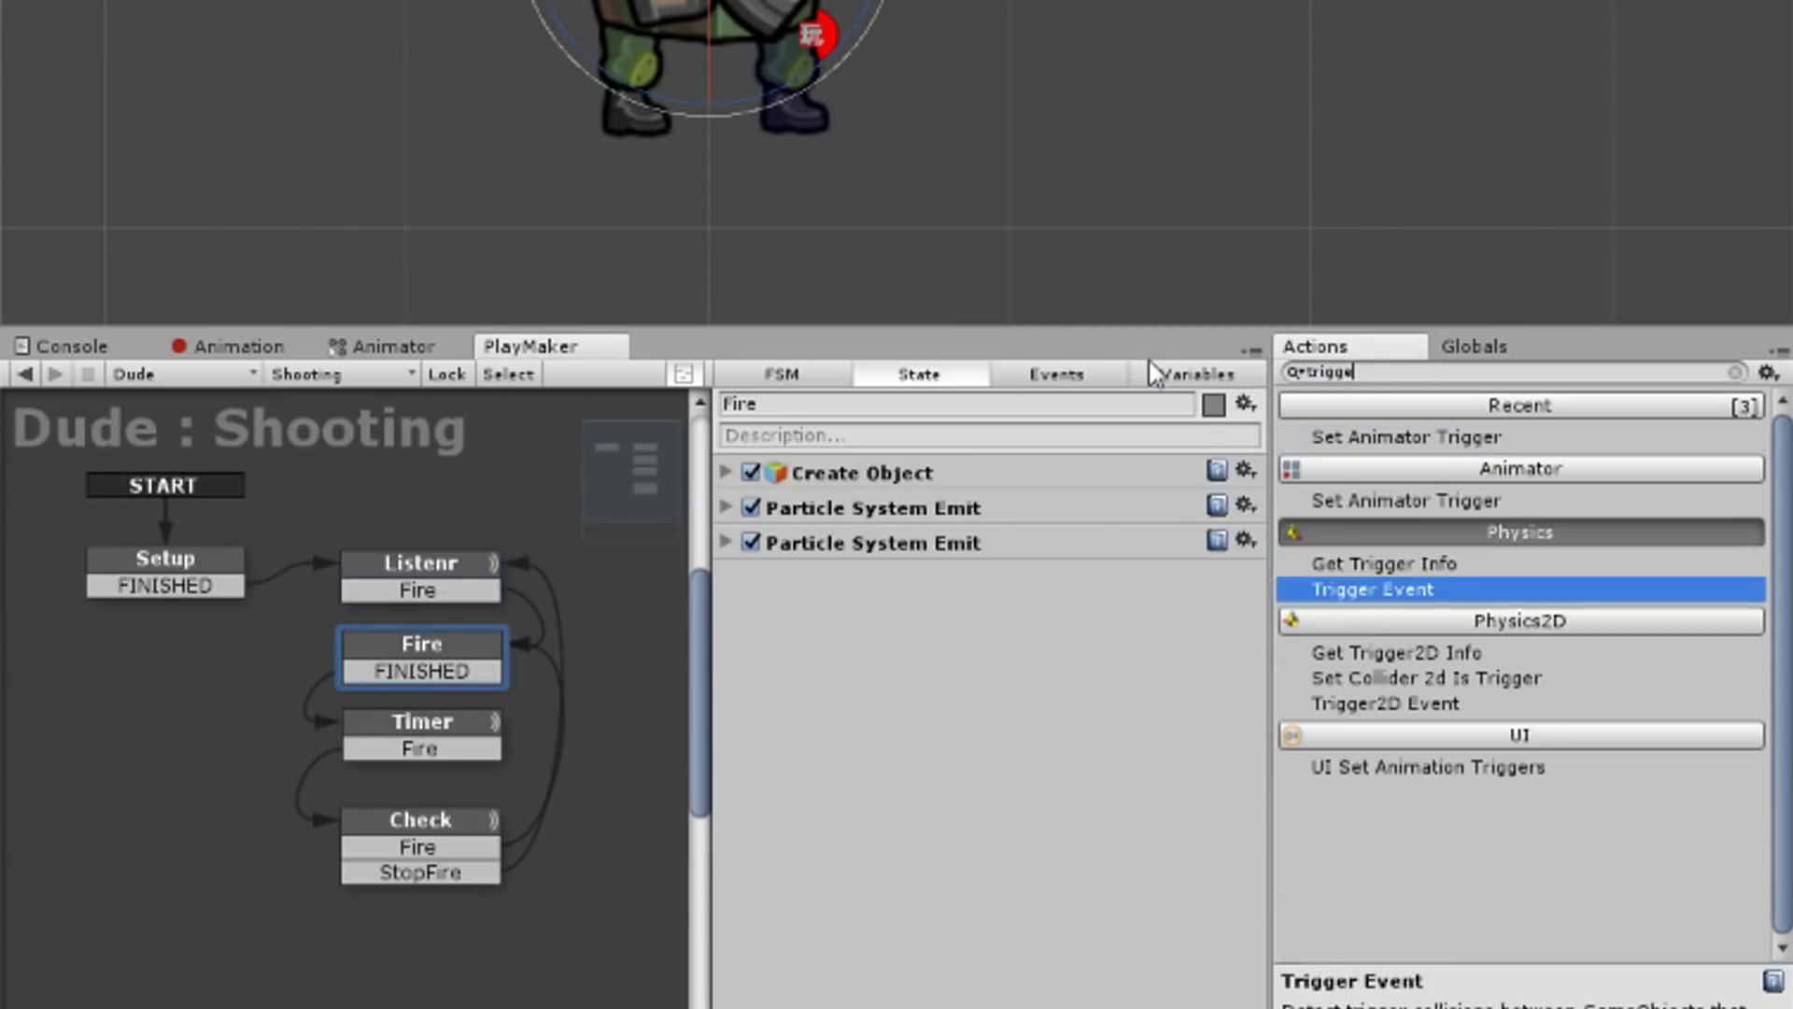
pyautogui.press('Return')
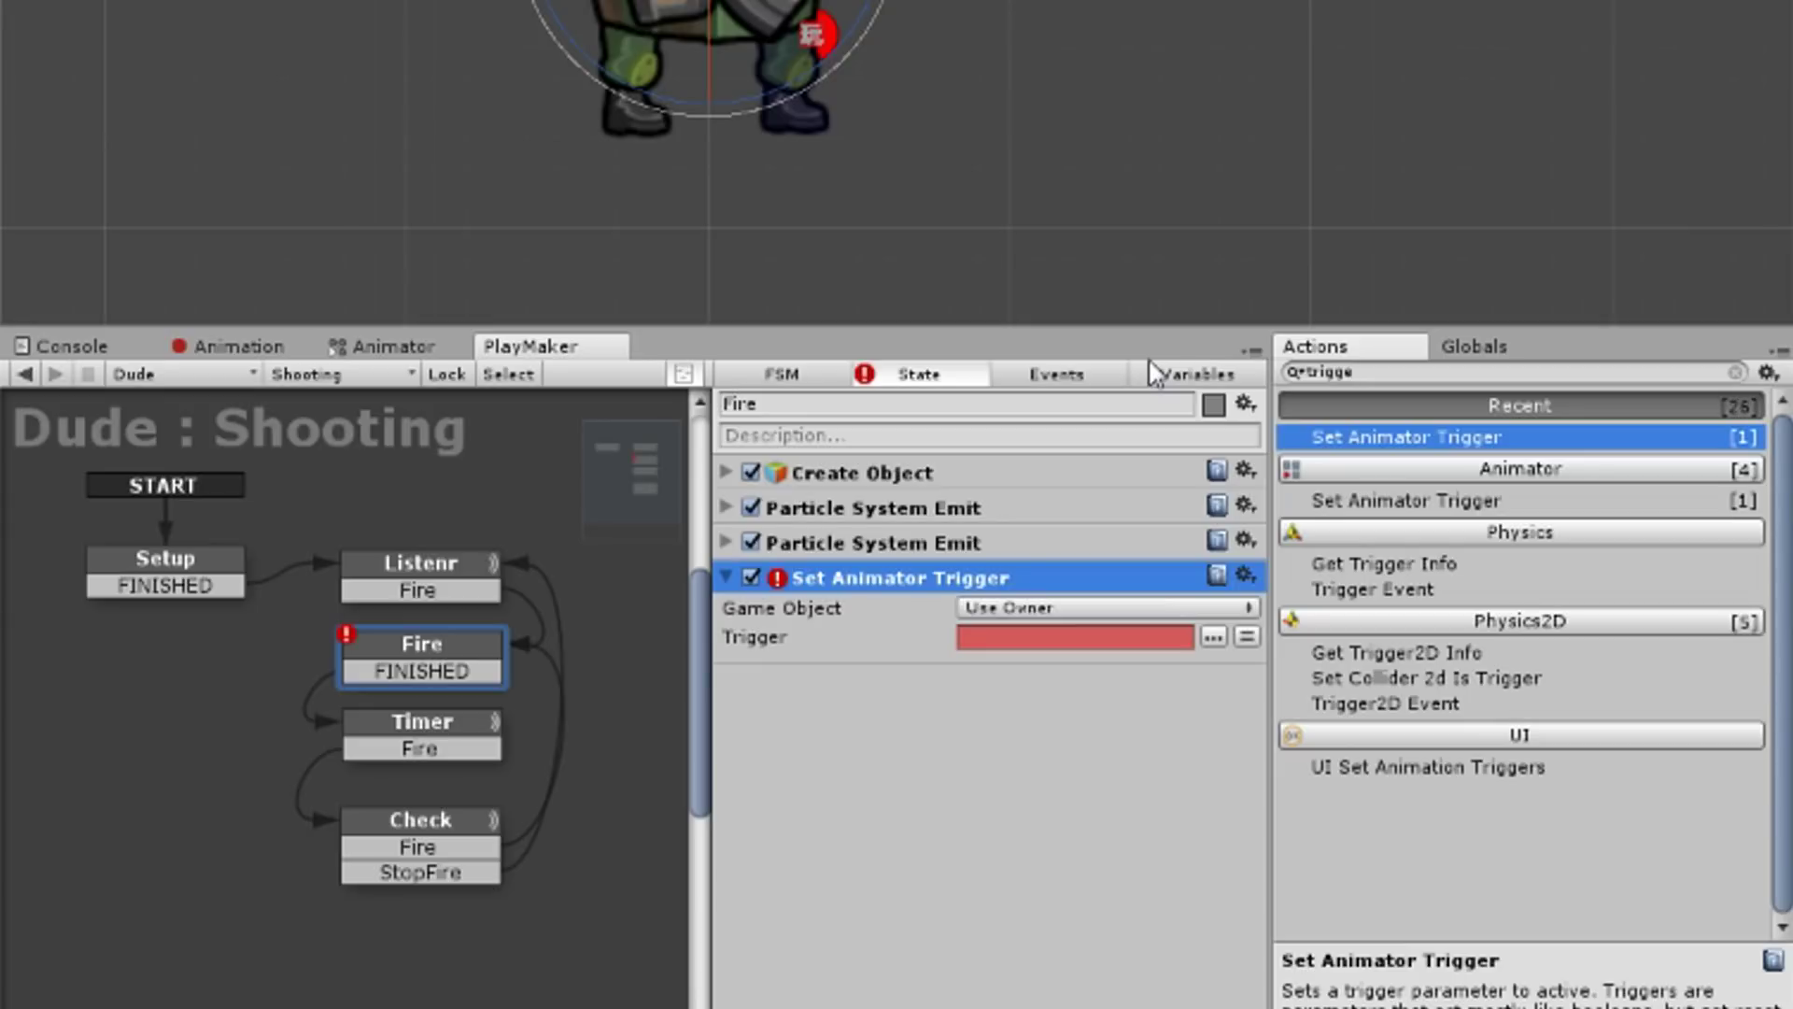
pyautogui.click(1181, 699)
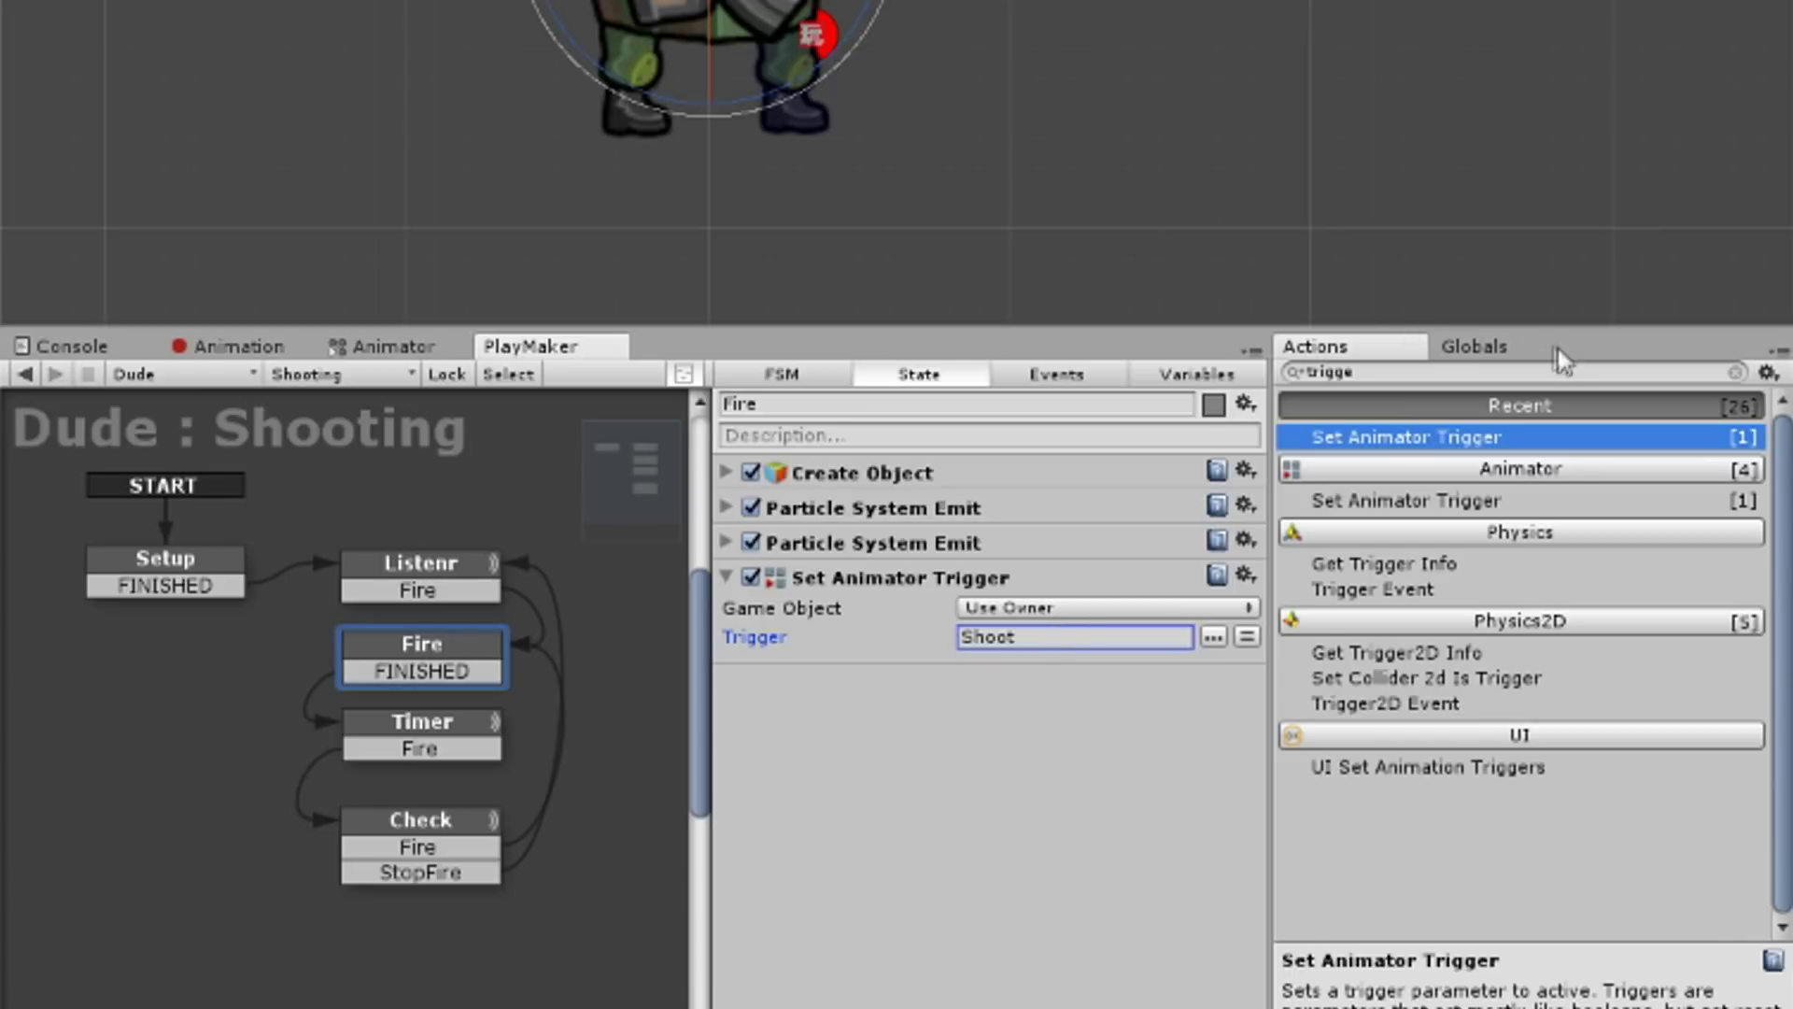
pyautogui.hotkey('ctrl', 'p')
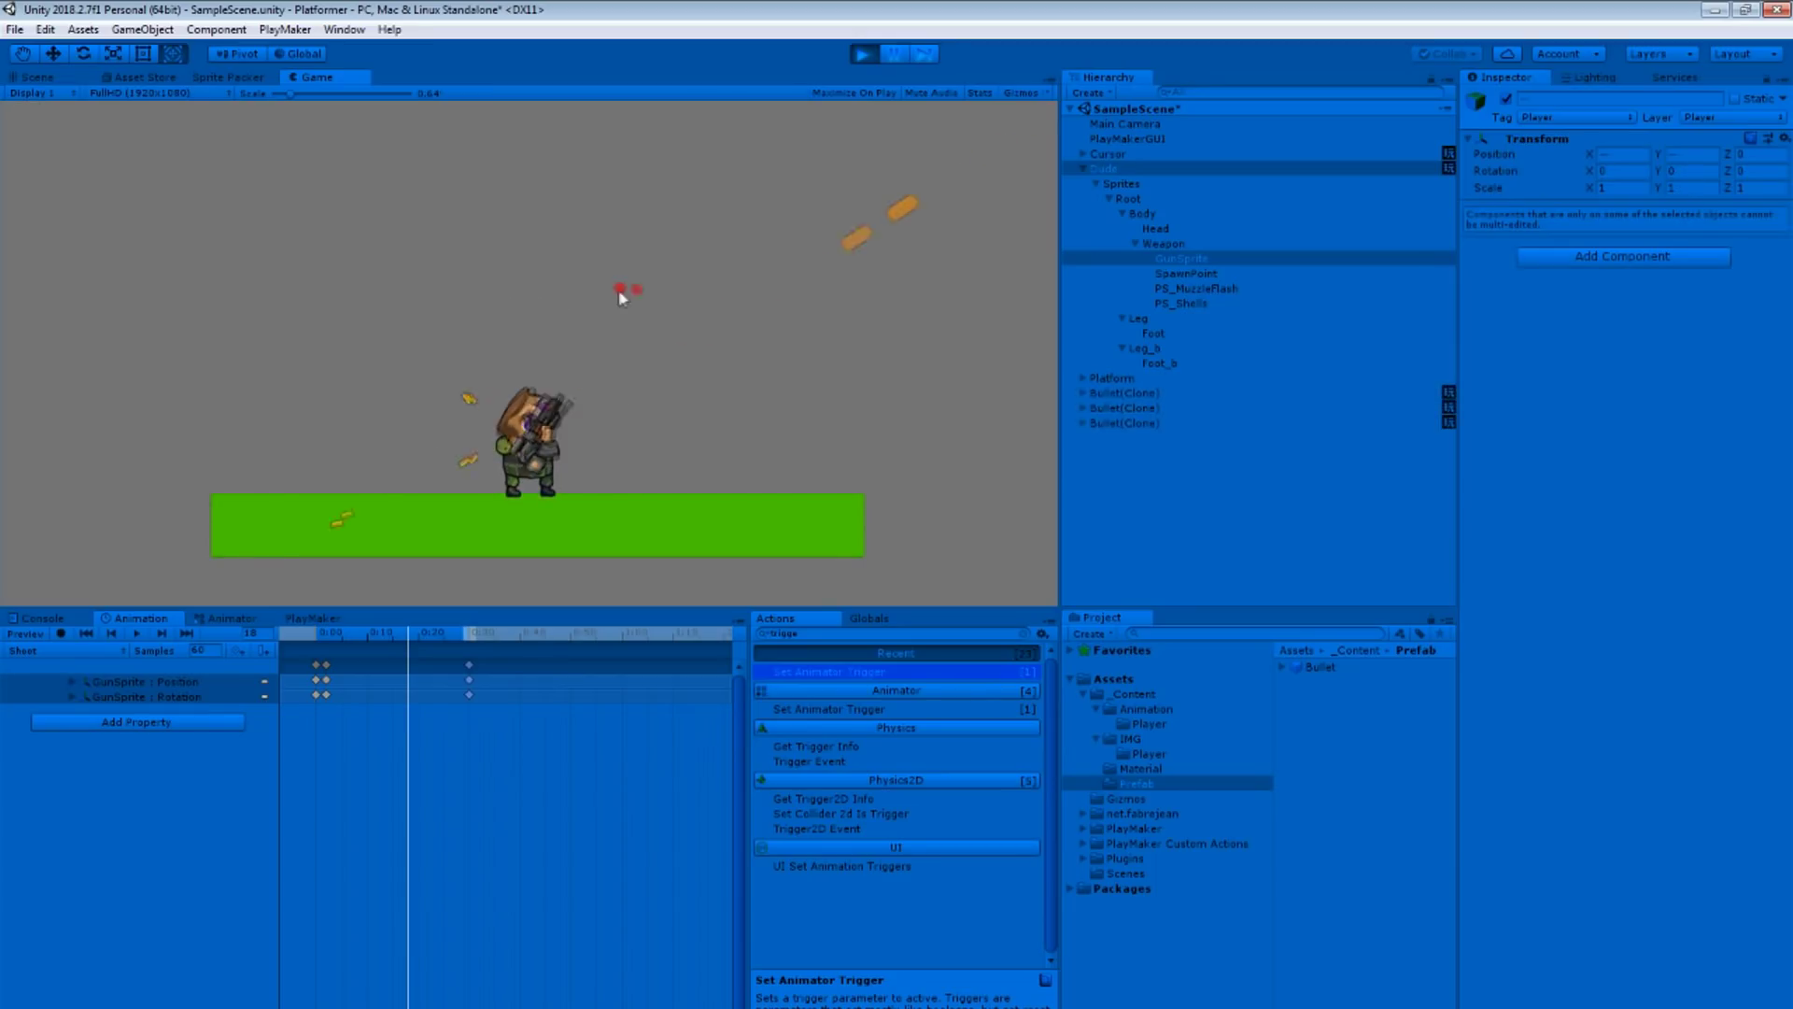
pyautogui.moveTo(621, 297); pyautogui.dragTo(656, 314)
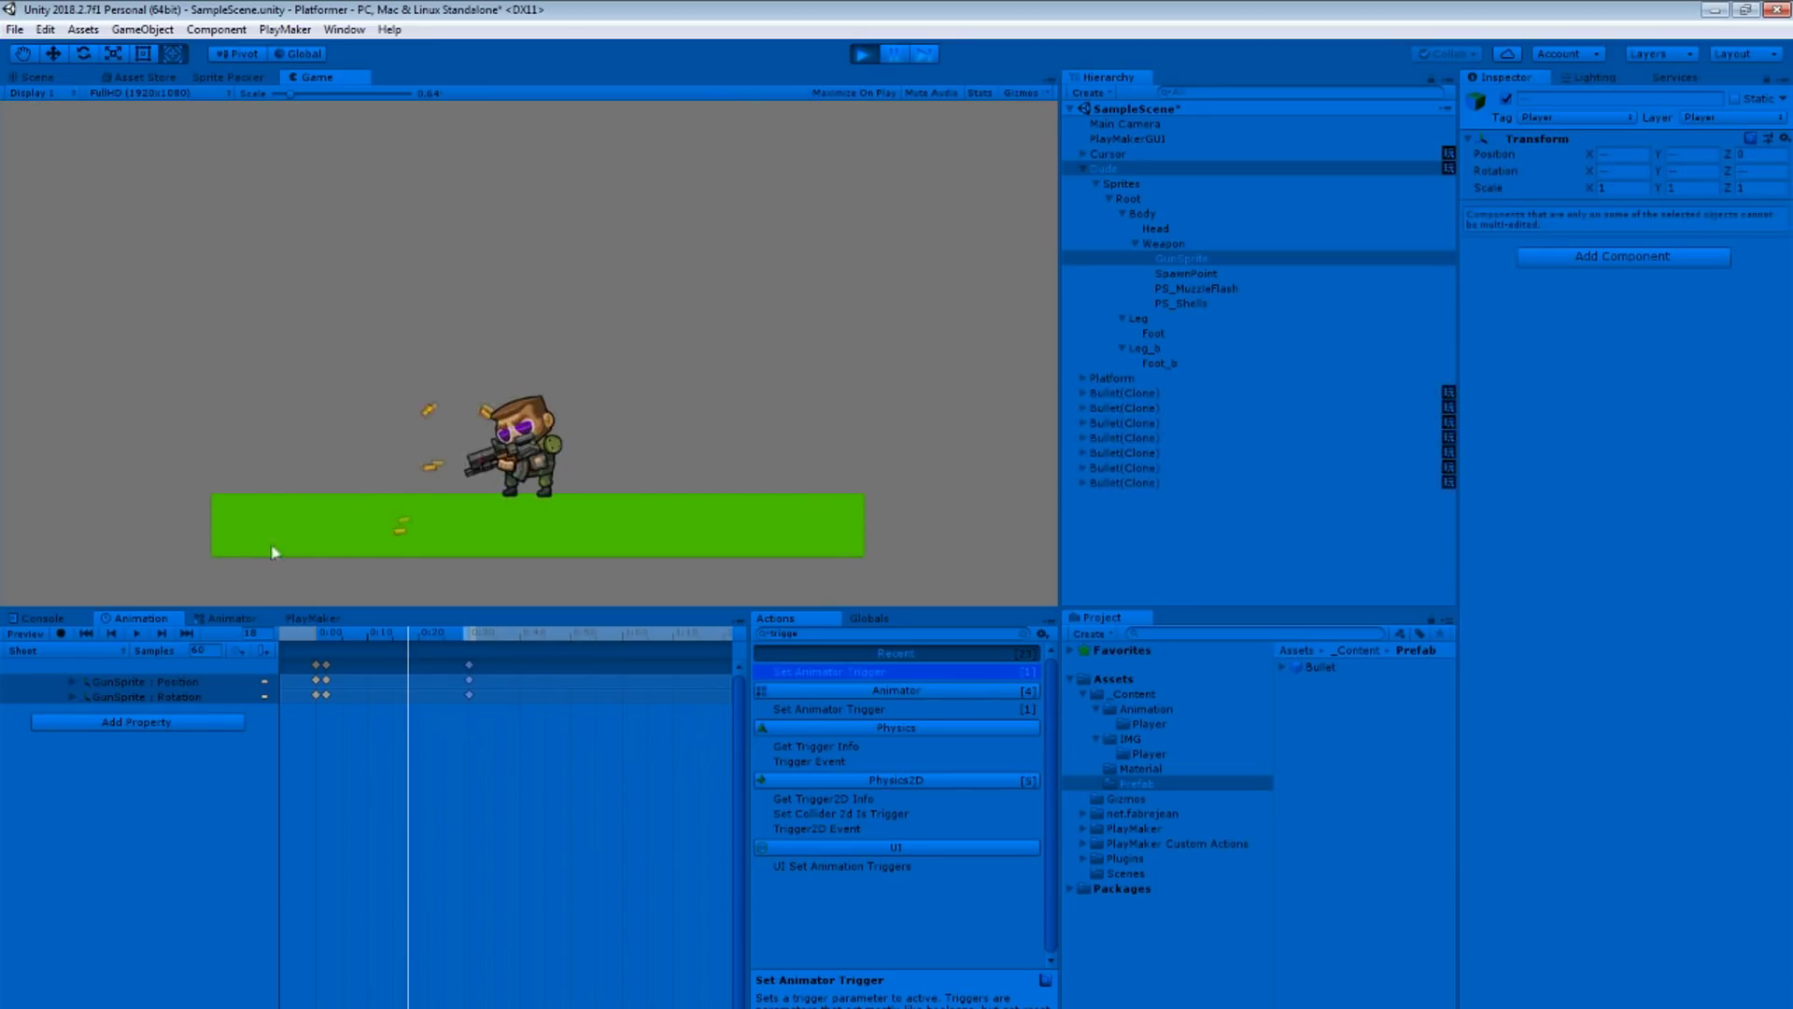
pyautogui.click(225, 620)
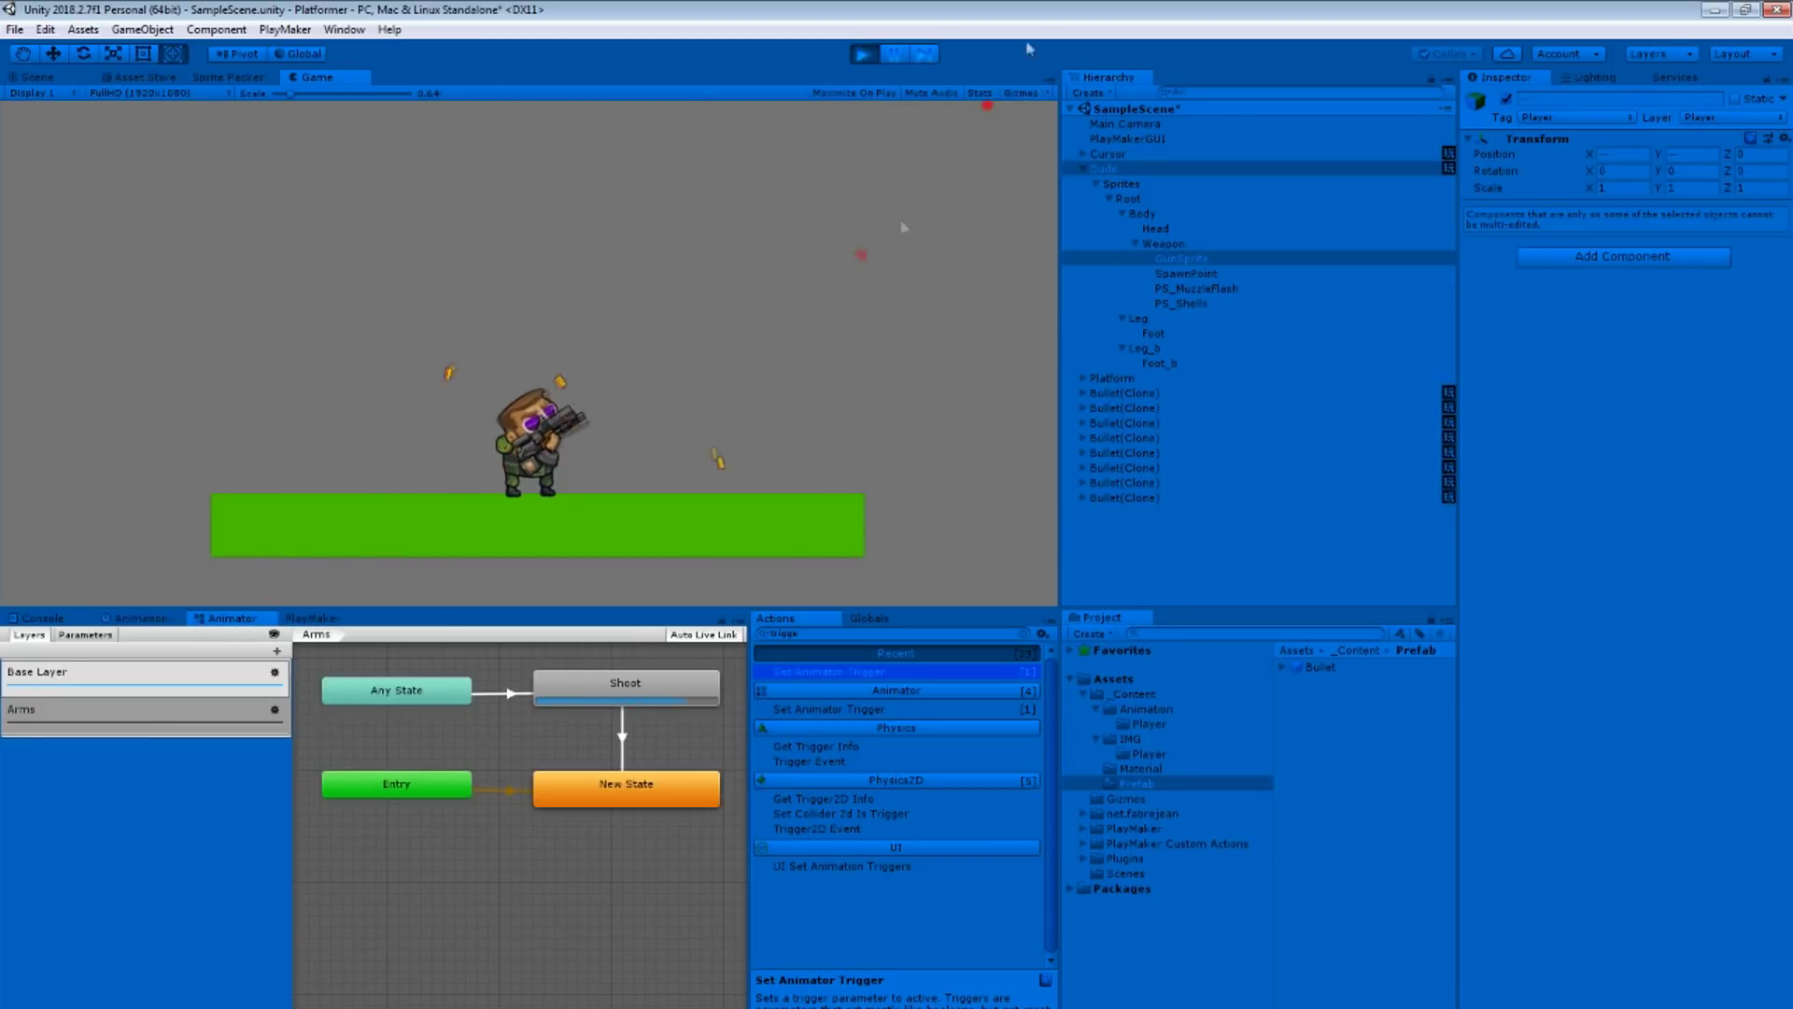
pyautogui.click(864, 57)
# Step: Raise the Arms layer weight, then replay and fire with an enlarged game view
pyautogui.click(93, 710)
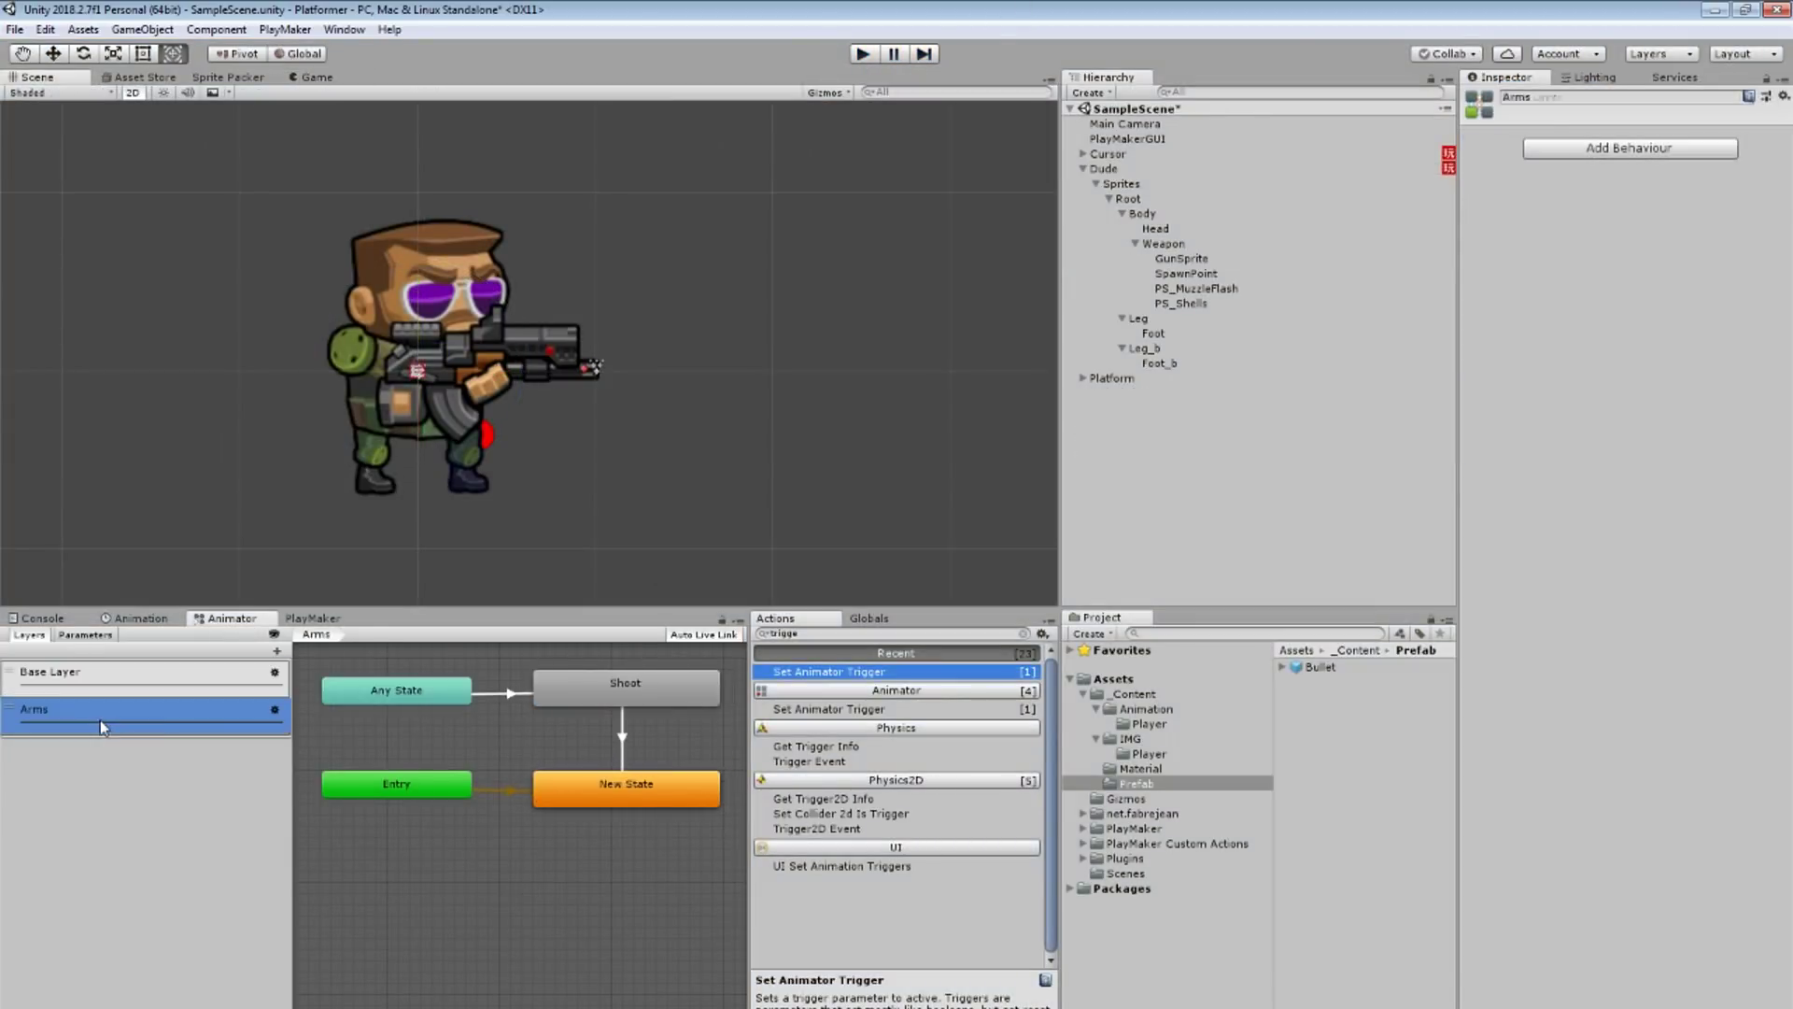
pyautogui.click(275, 709)
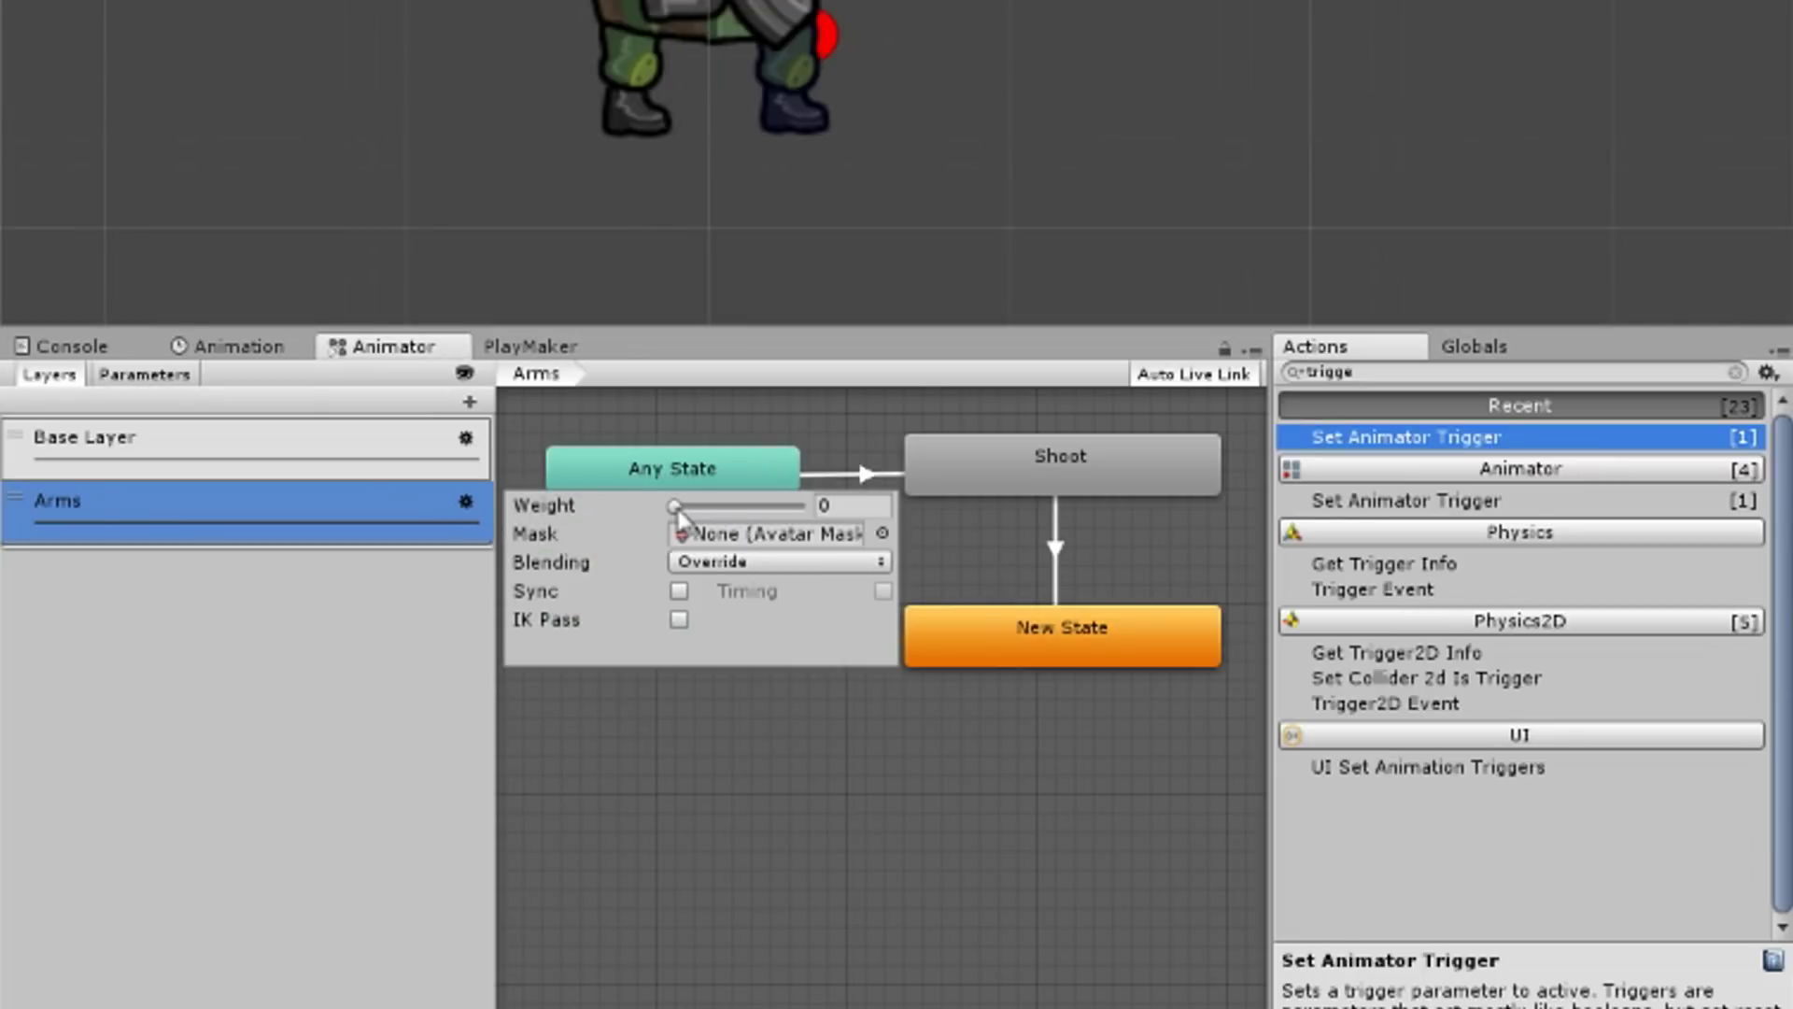
pyautogui.click(312, 704)
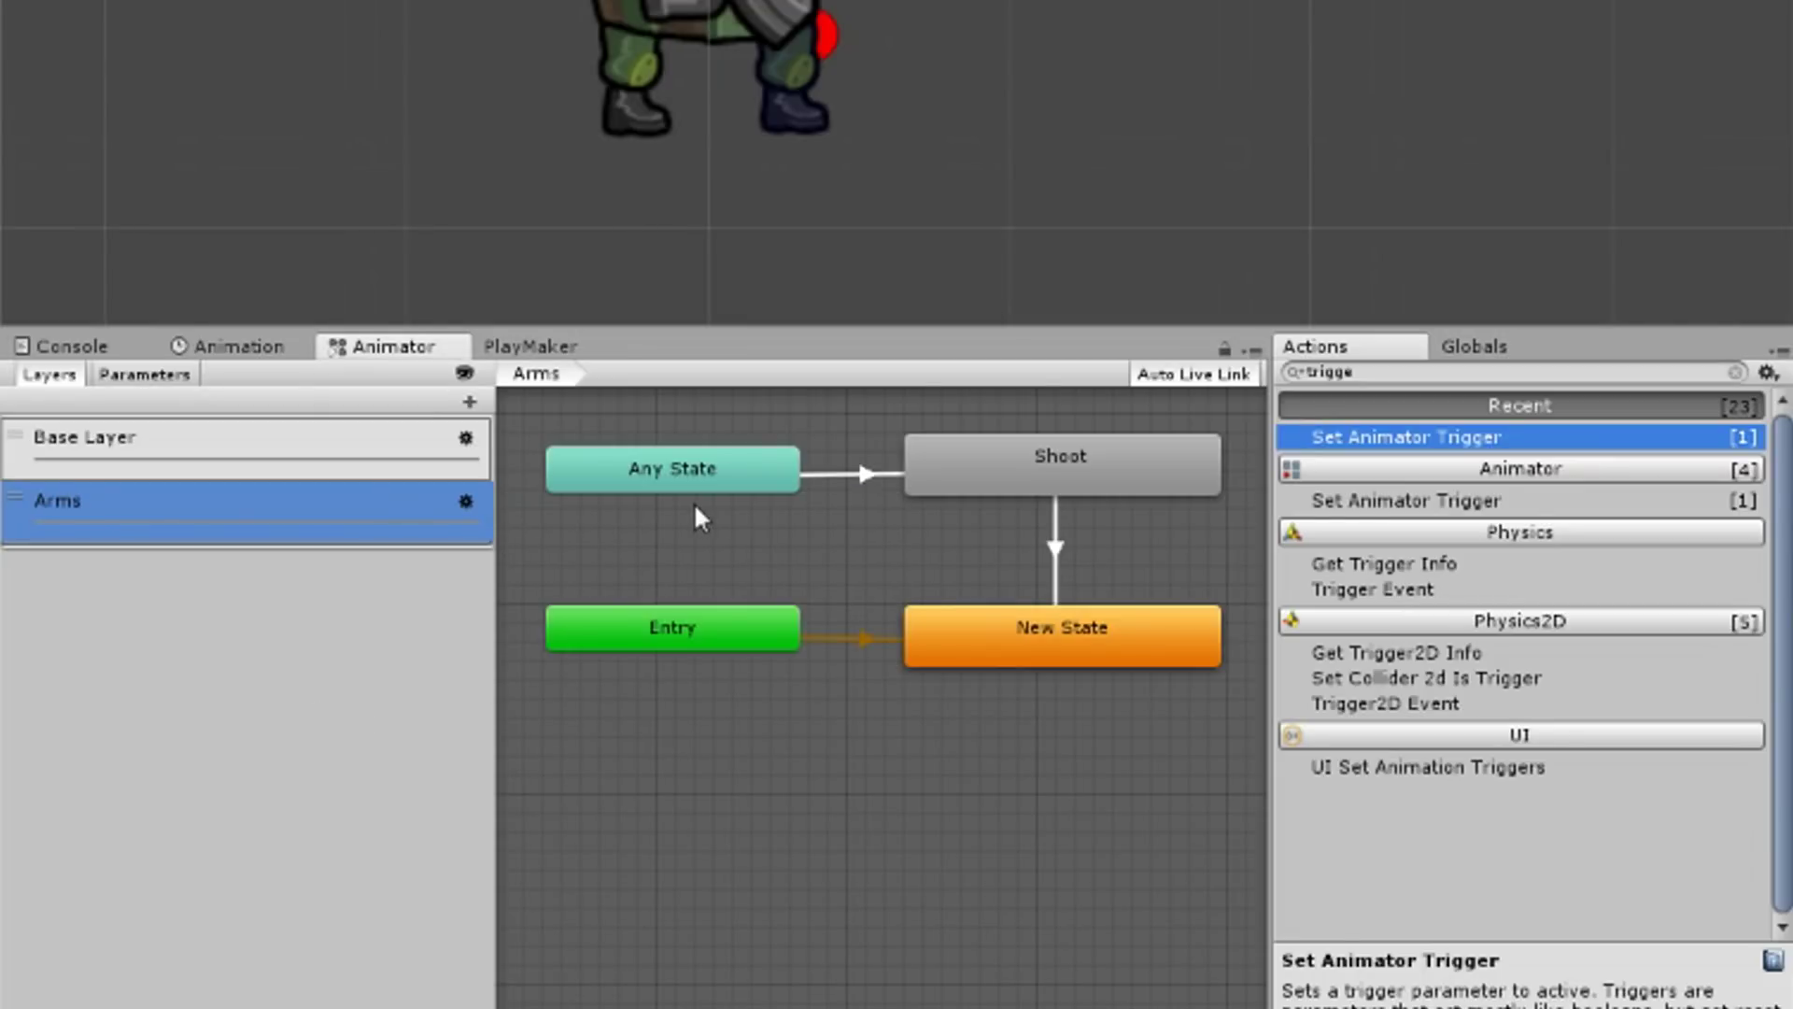
pyautogui.click(864, 53)
pyautogui.click(790, 261)
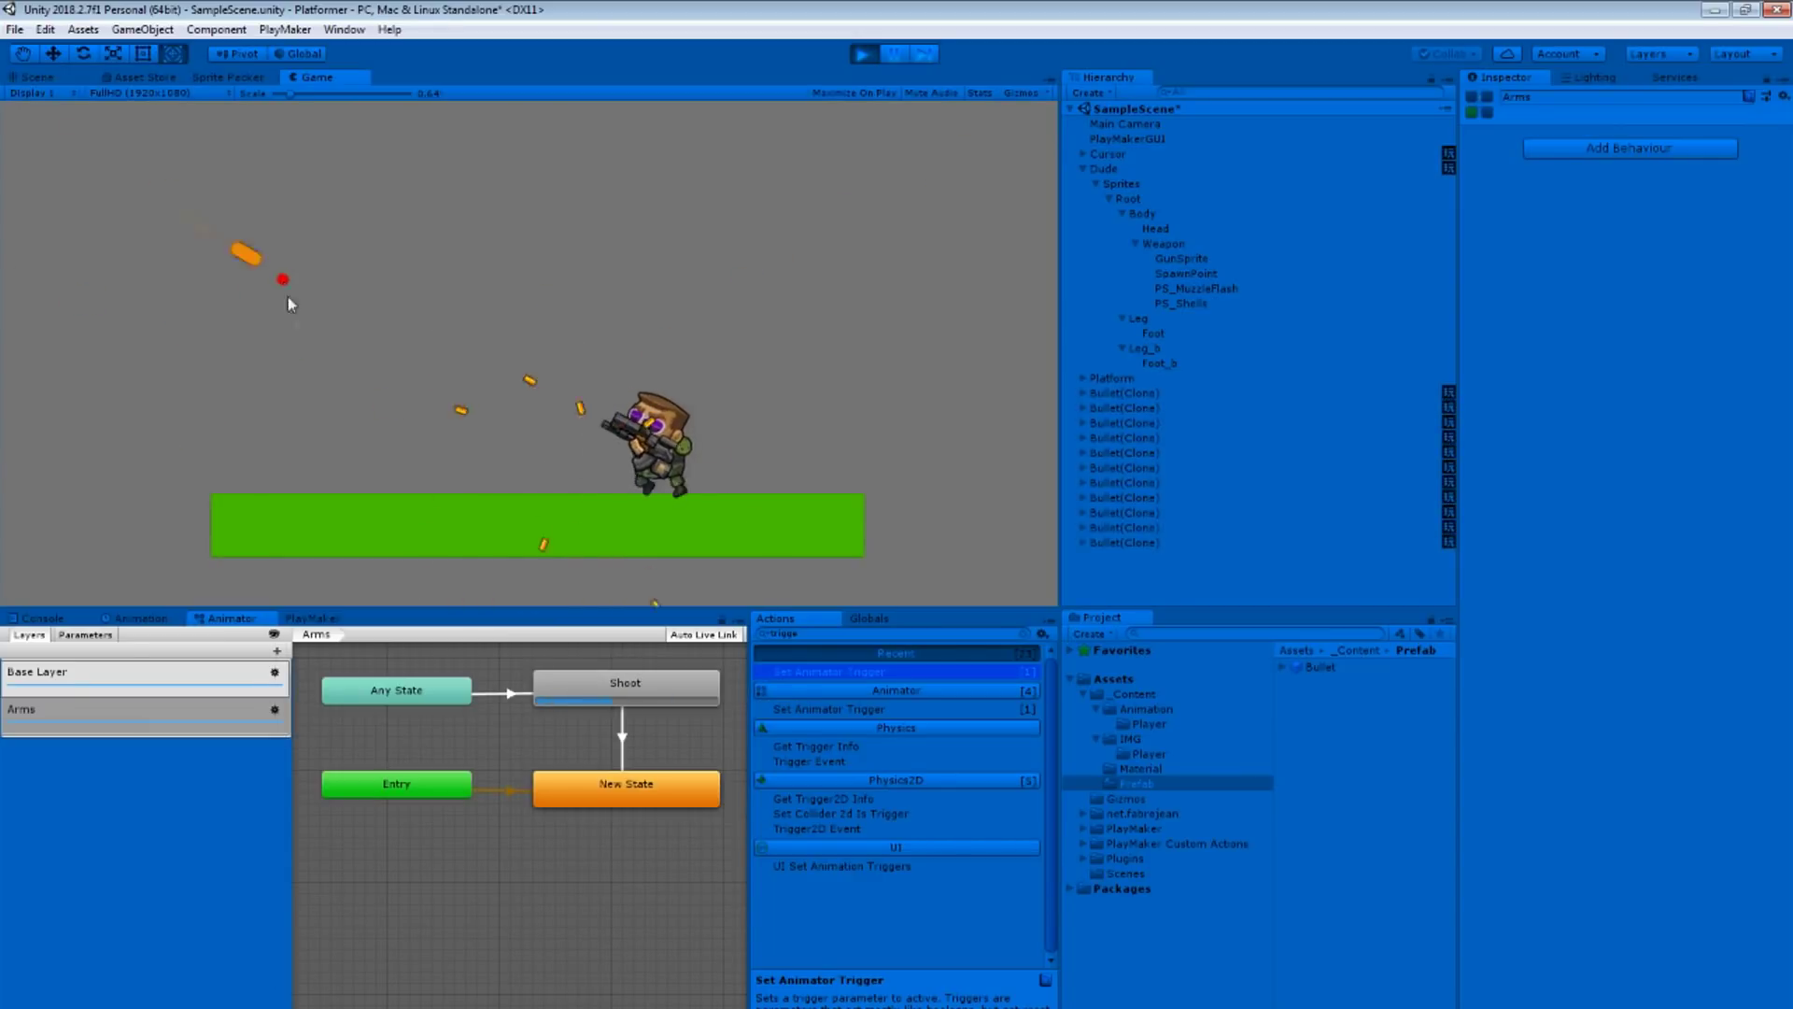
pyautogui.hotkey('shift', 'space')
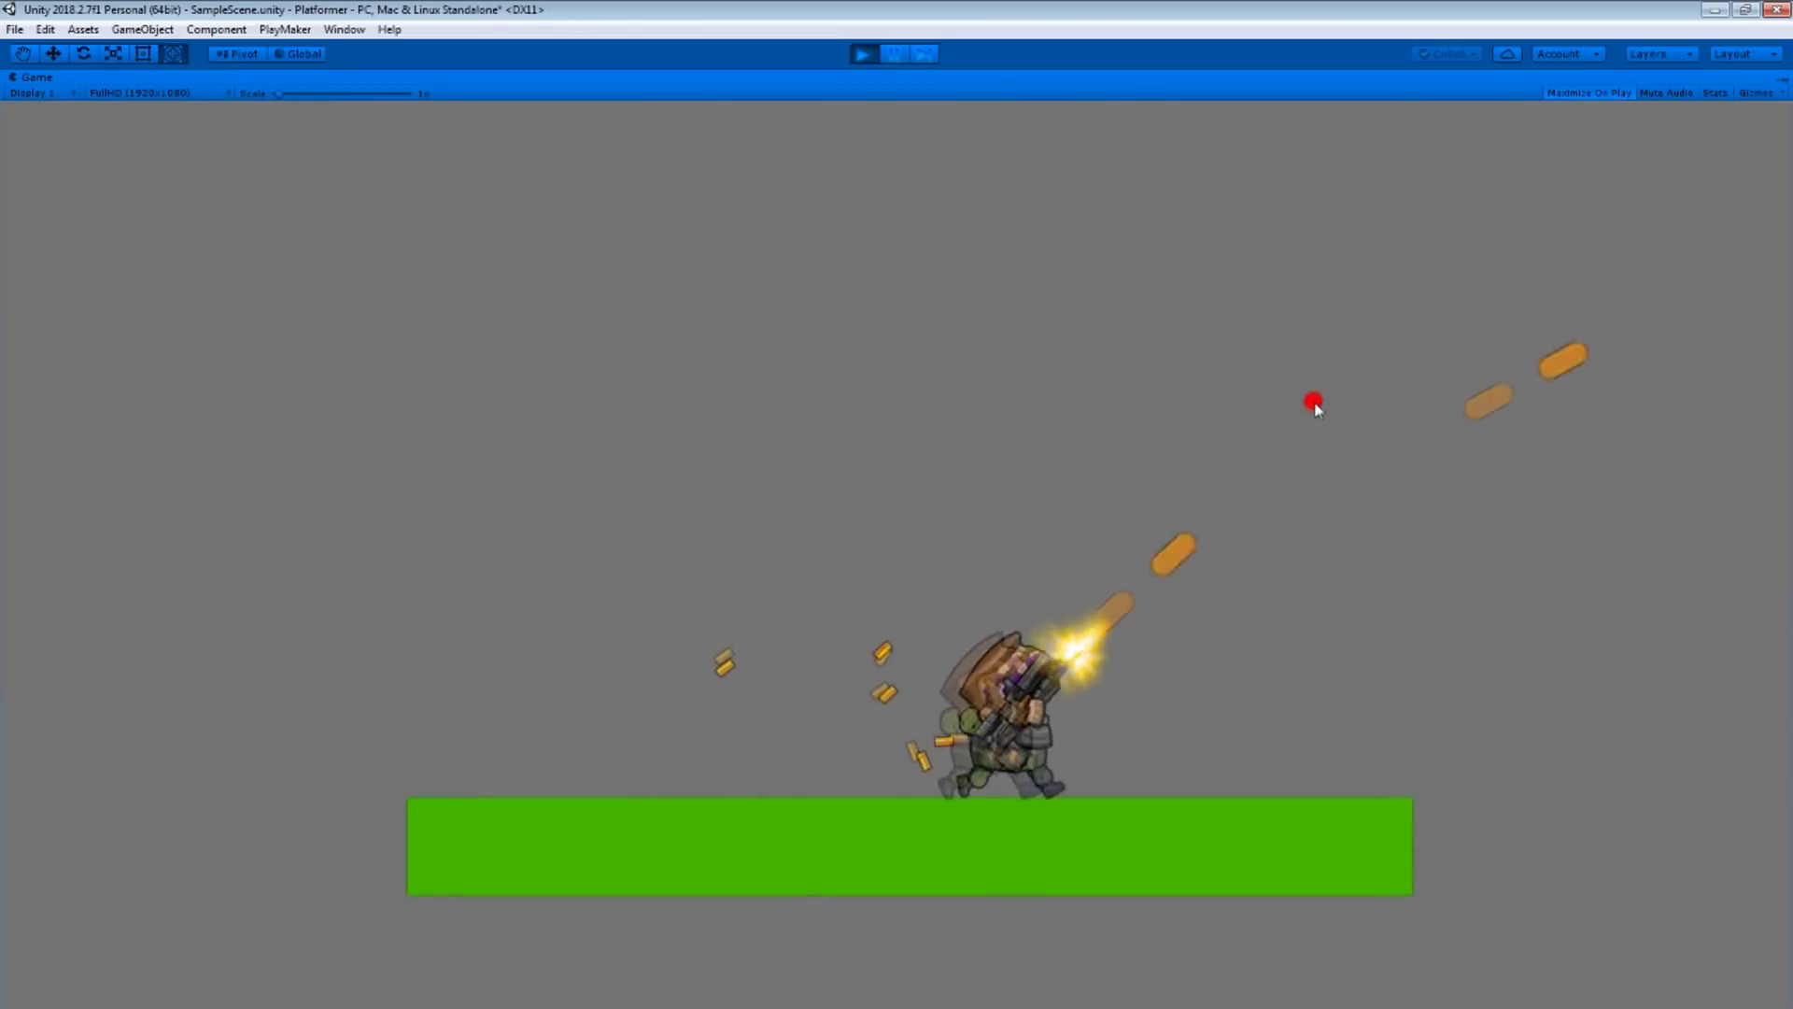
# Step: Run left and right and jump across the platforms while firing
pyautogui.press('a')
pyautogui.press('space')
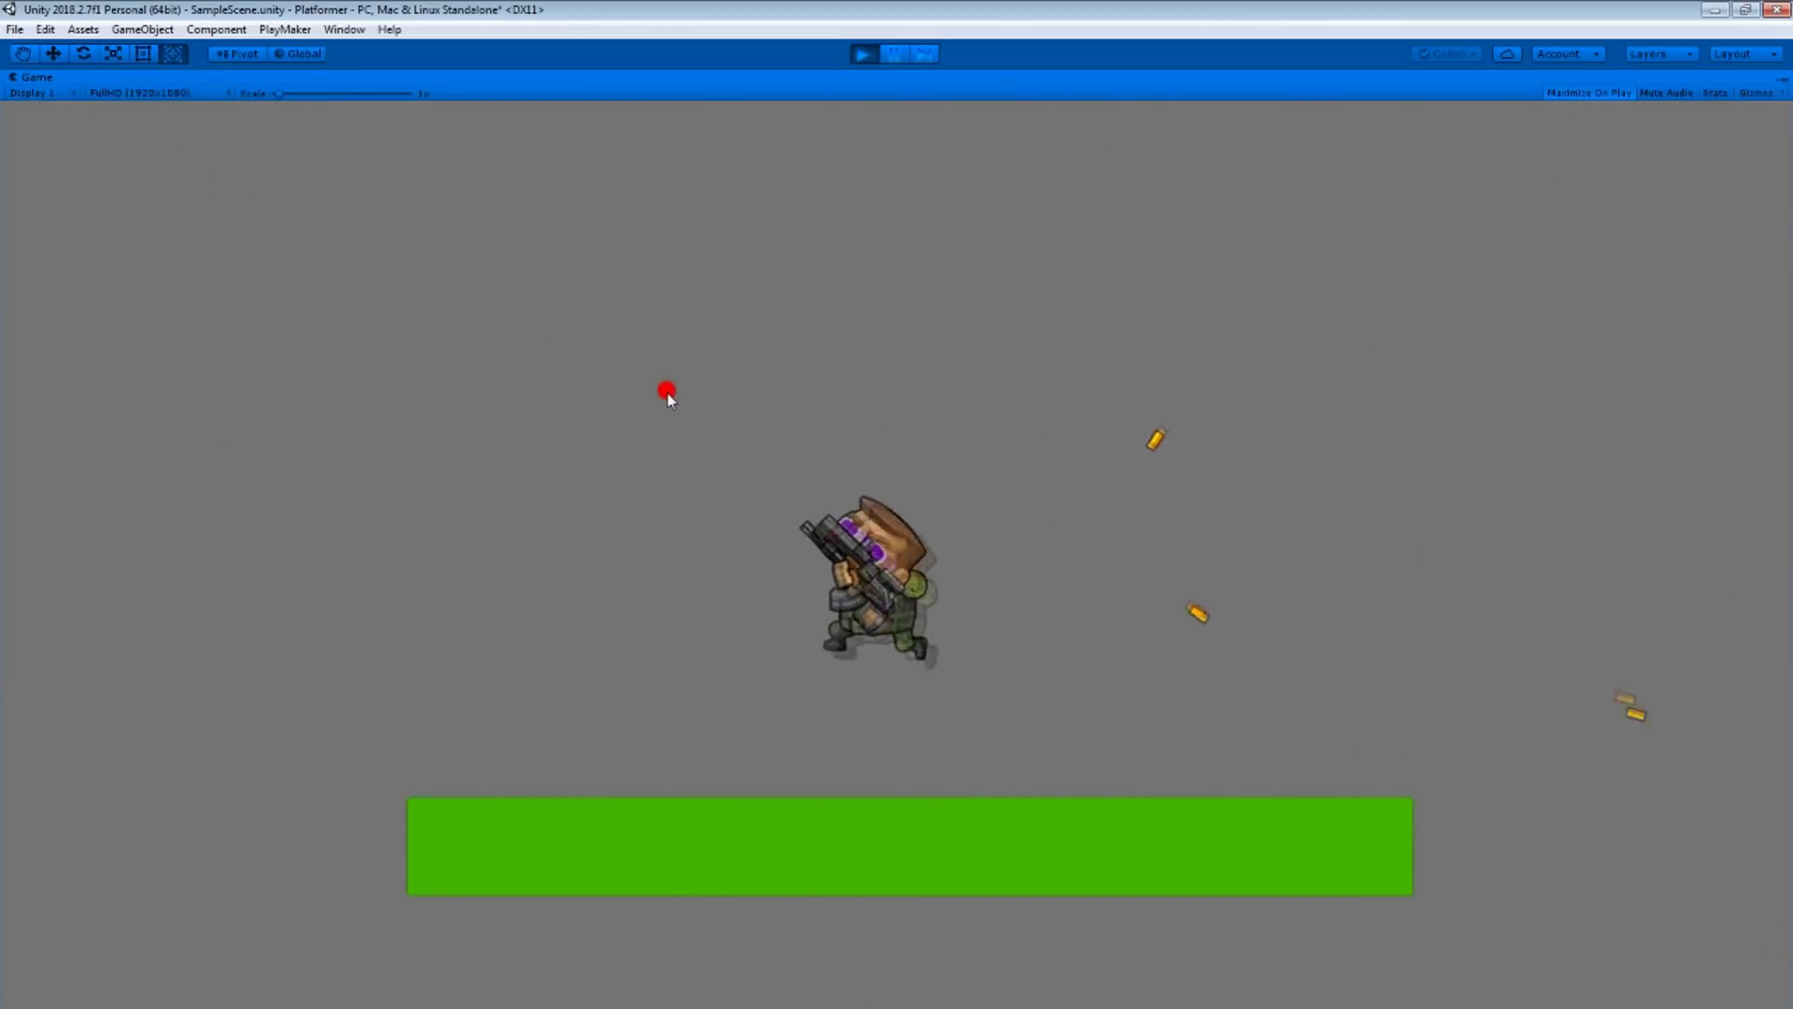
pyautogui.press('space')
pyautogui.press('d')
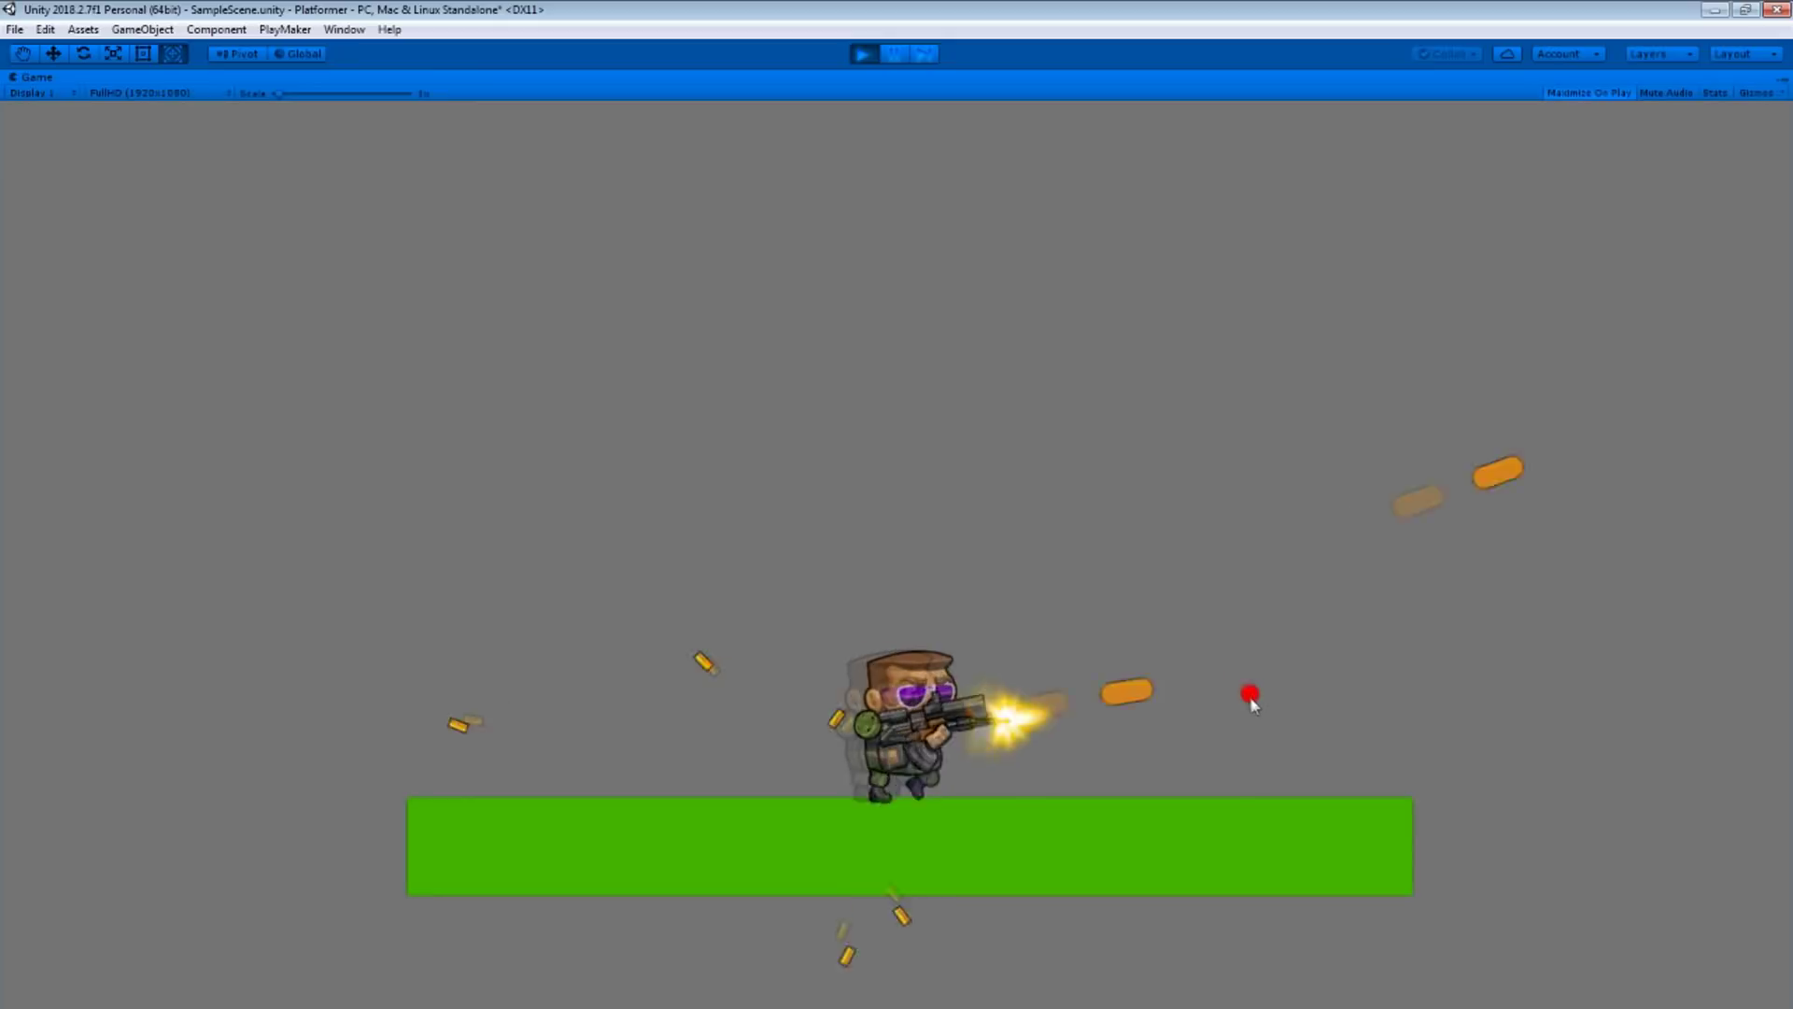
pyautogui.press('a')
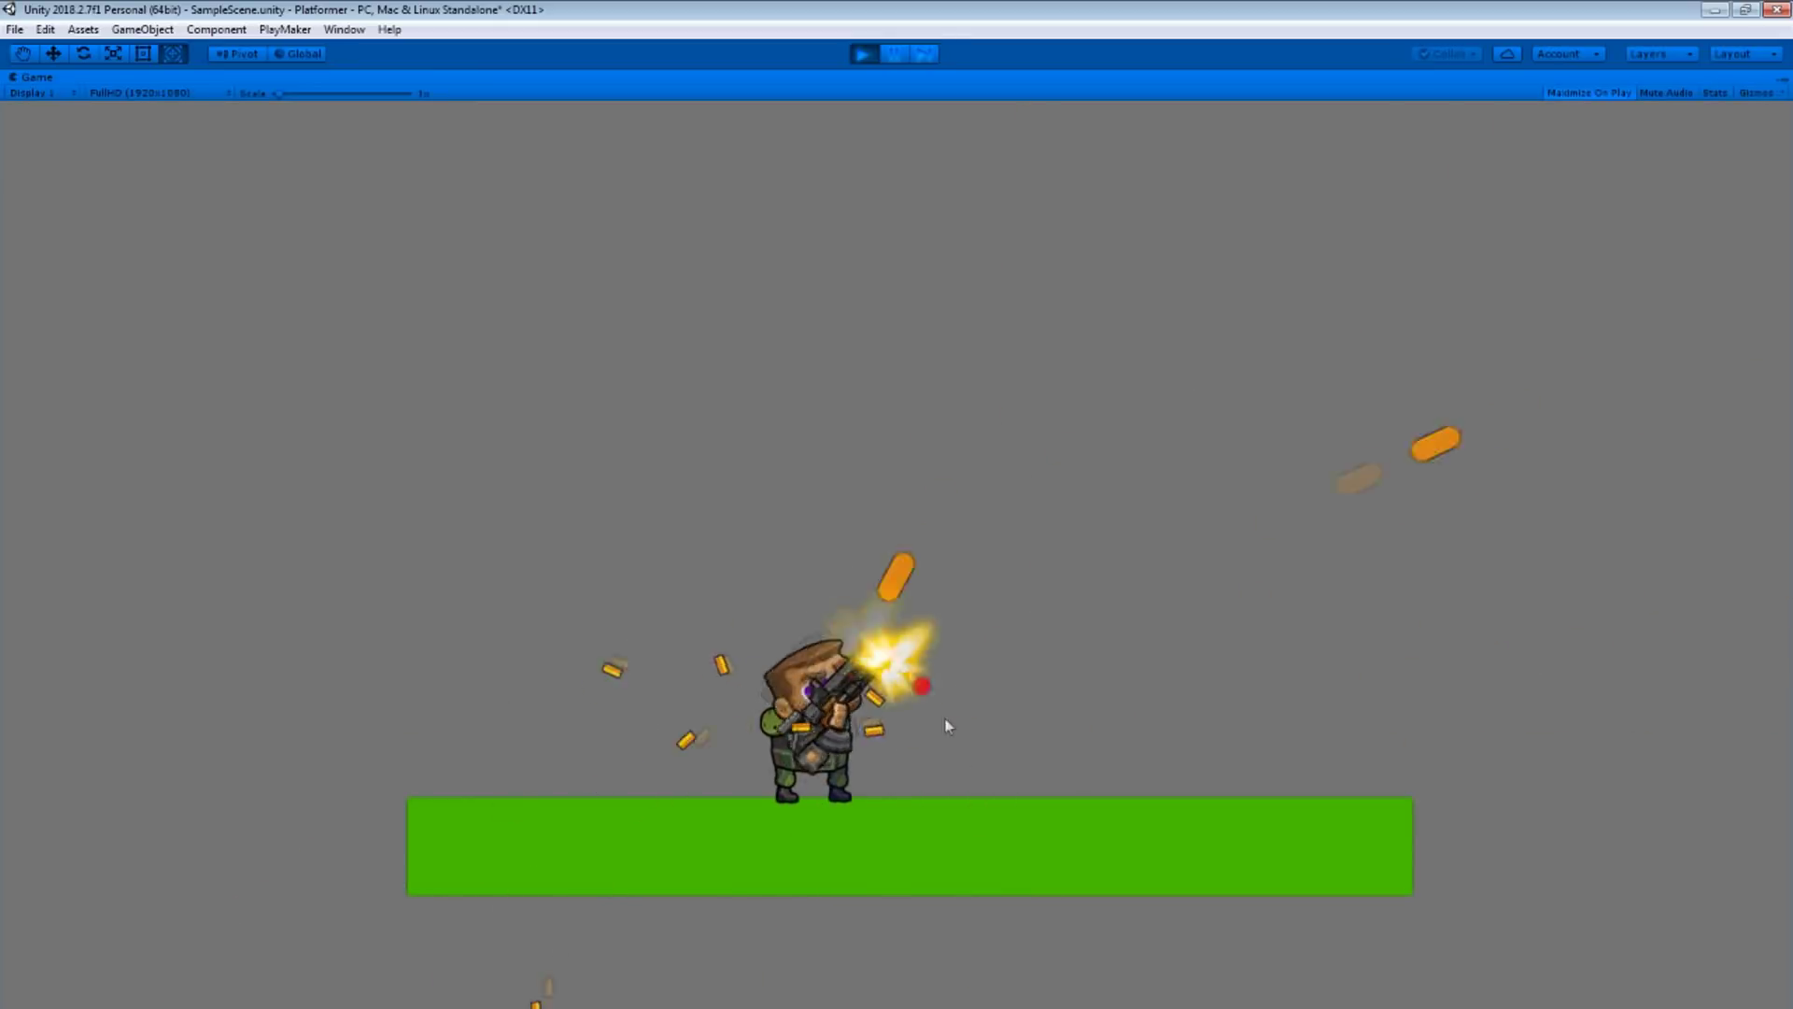
pyautogui.press('d')
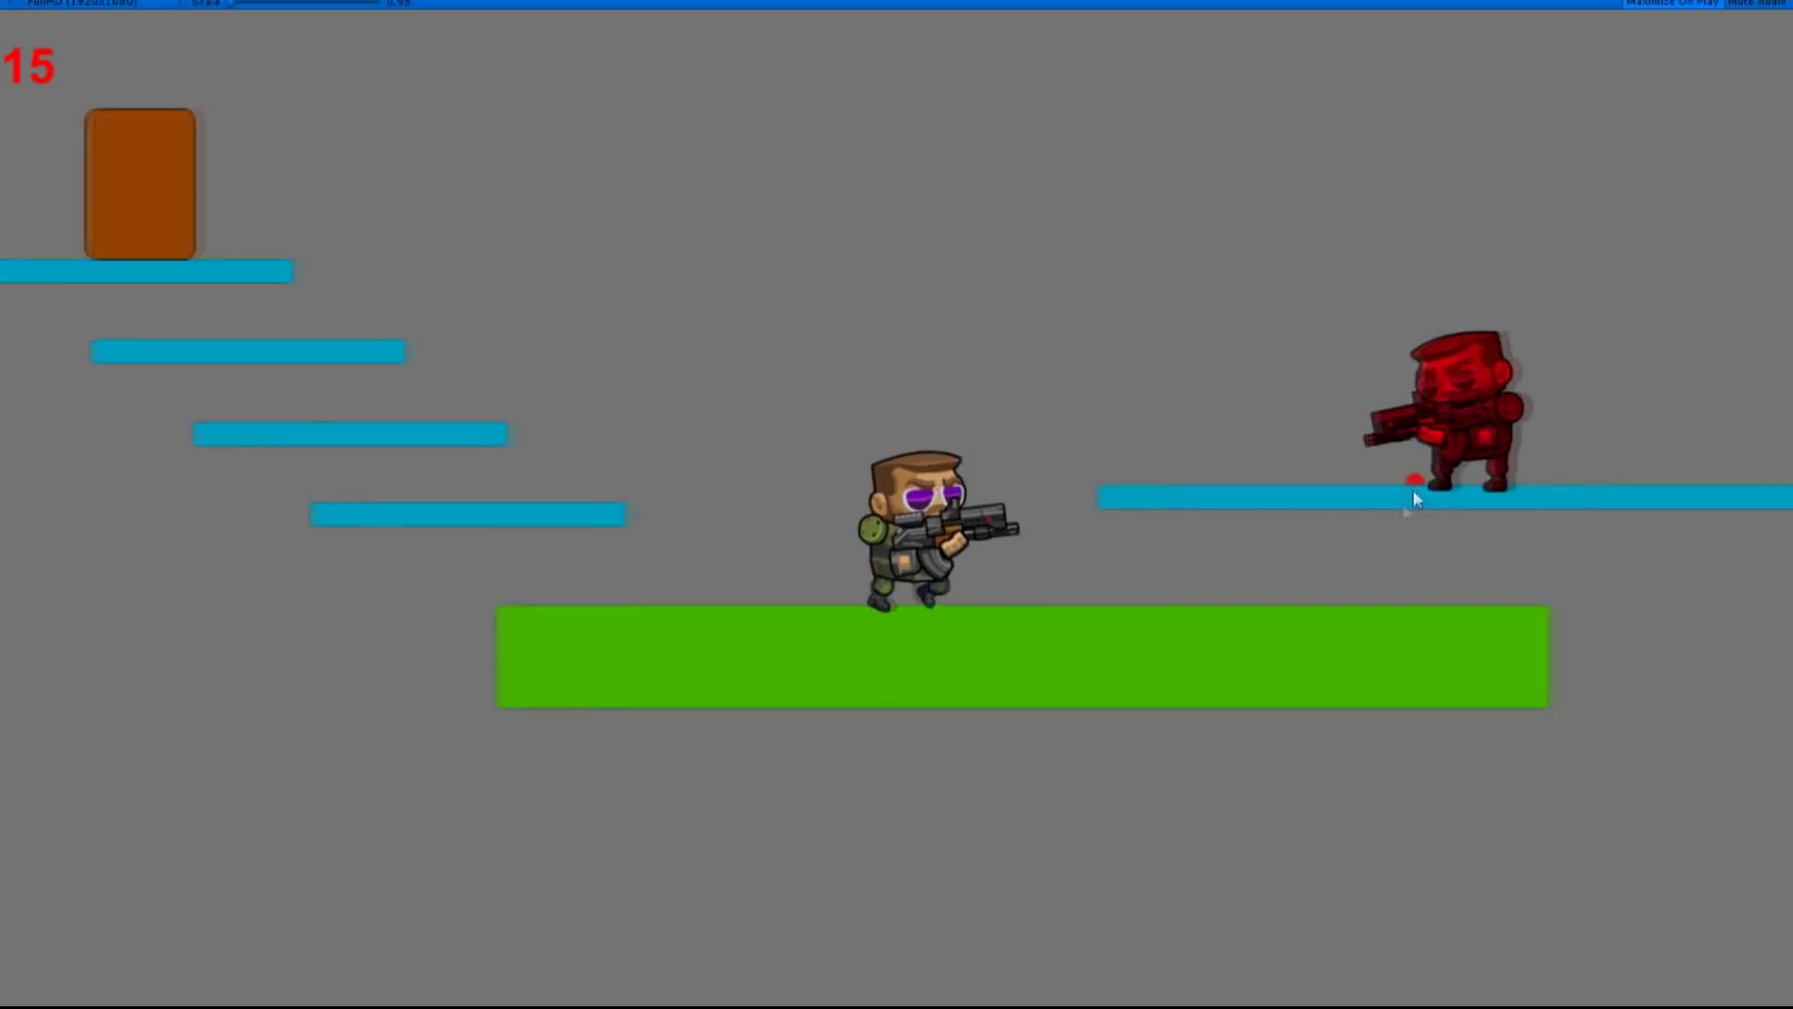
pyautogui.press('a')
pyautogui.press('space')
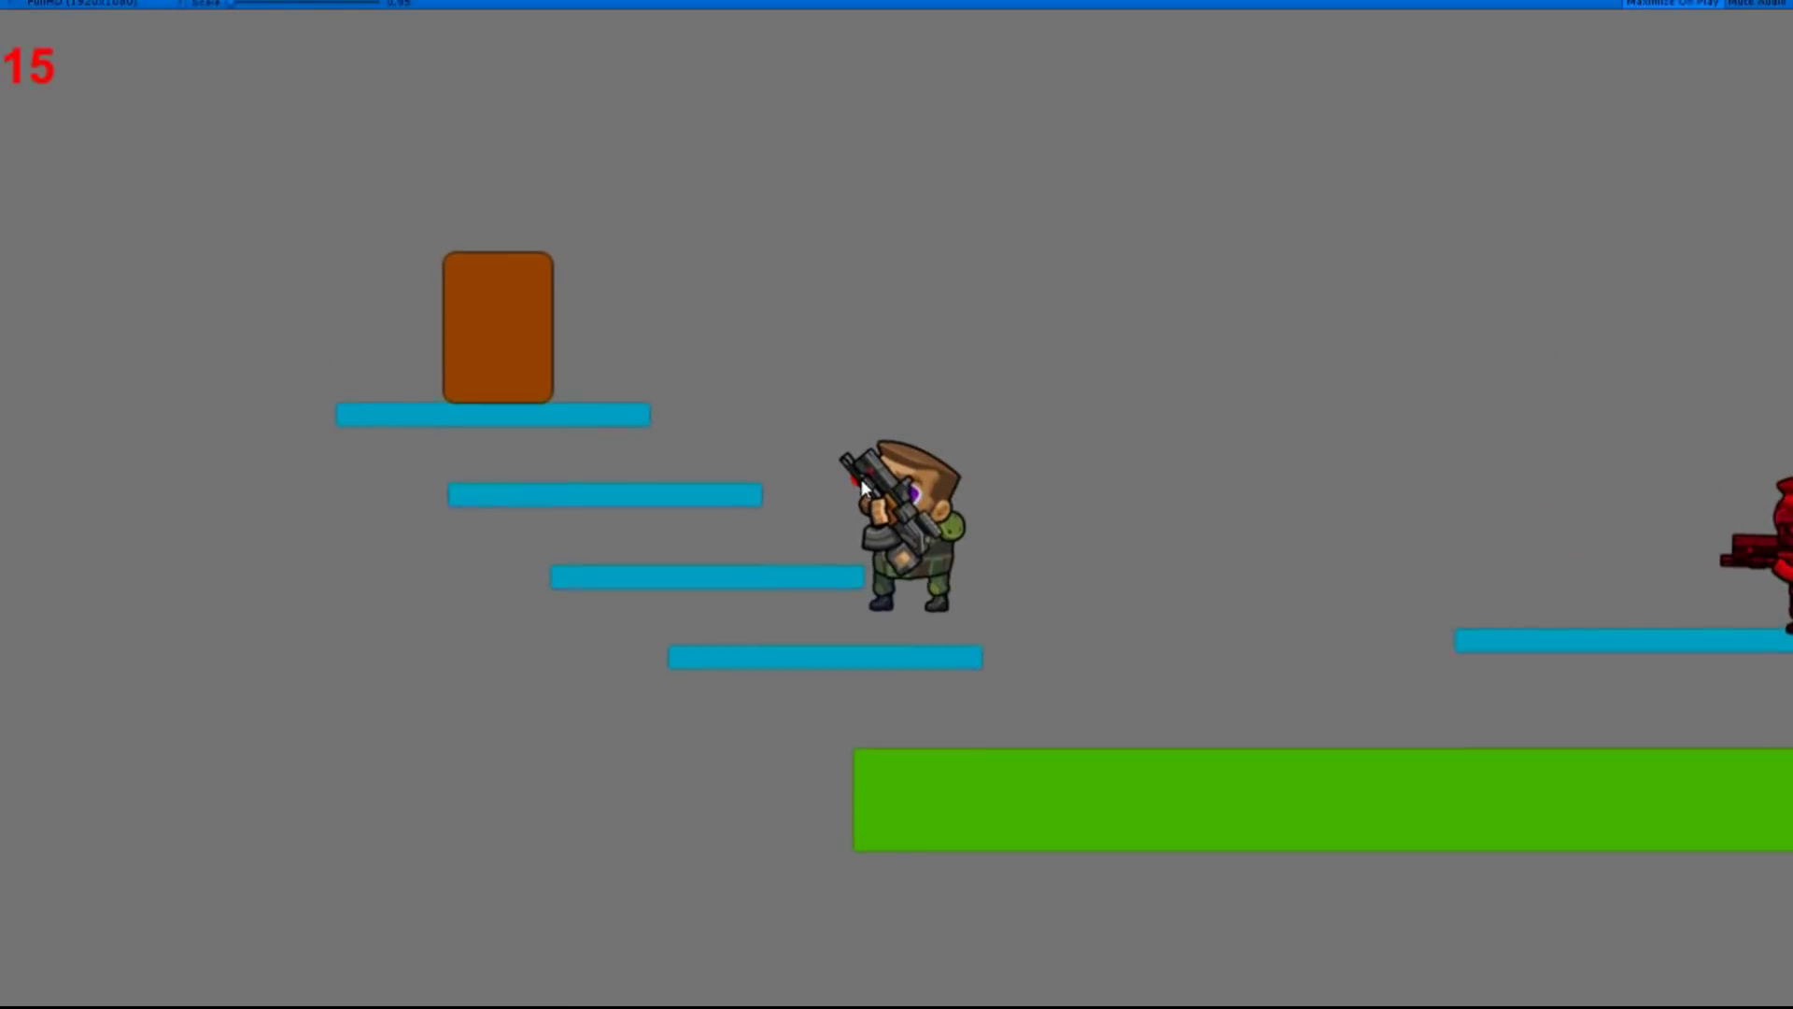
# Step: Run down the stairs, fire at the red enemy at close range, and exit play mode
pyautogui.press('a')
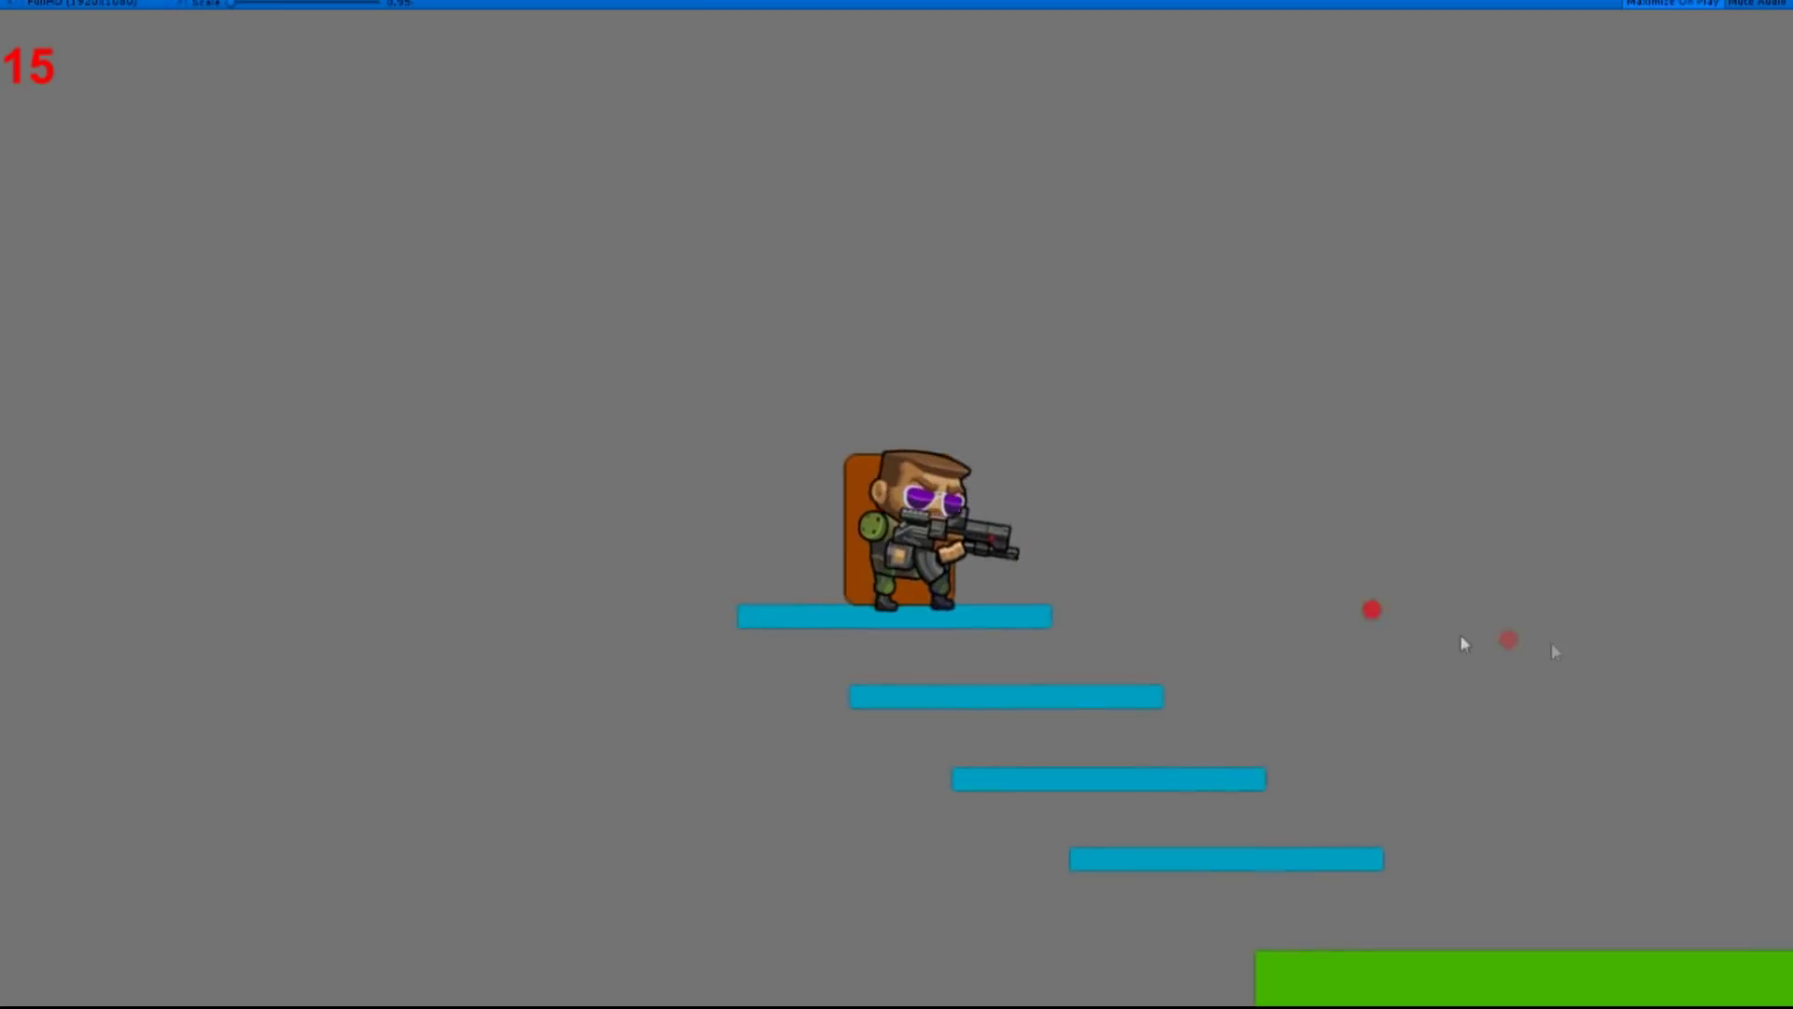
pyautogui.press('d')
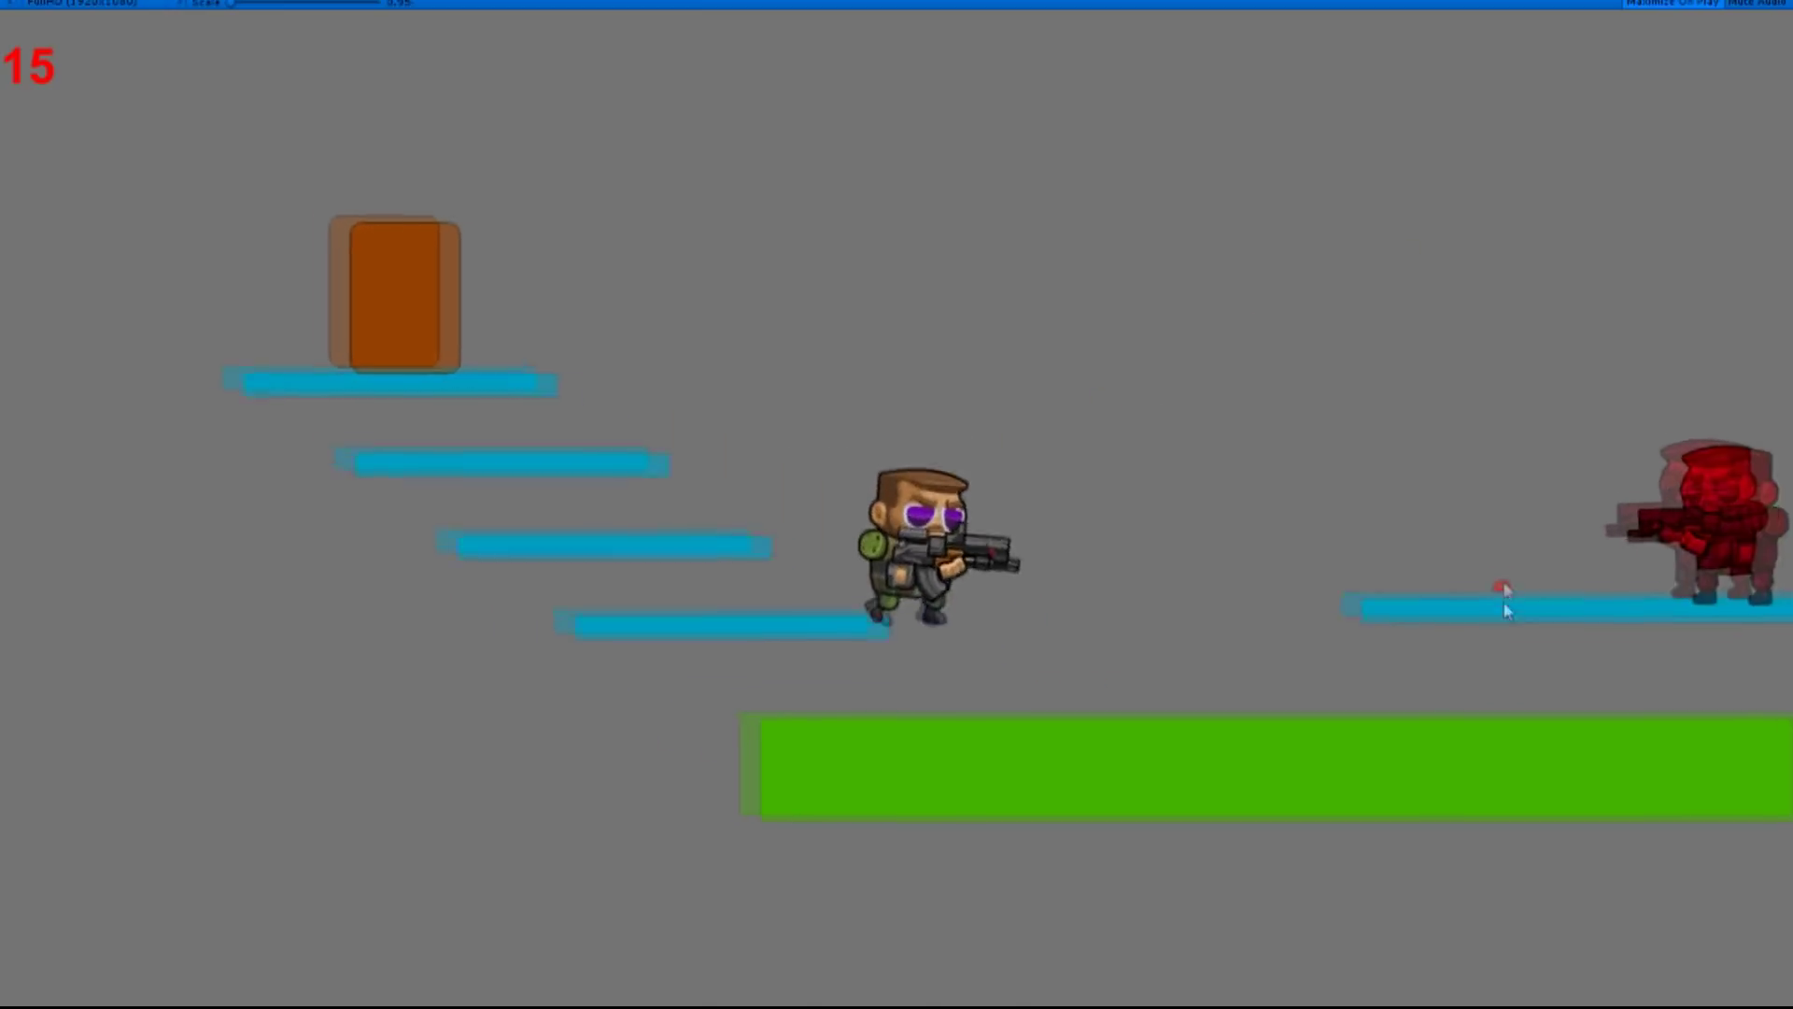
pyautogui.moveTo(1443, 565); pyautogui.dragTo(1250, 488)
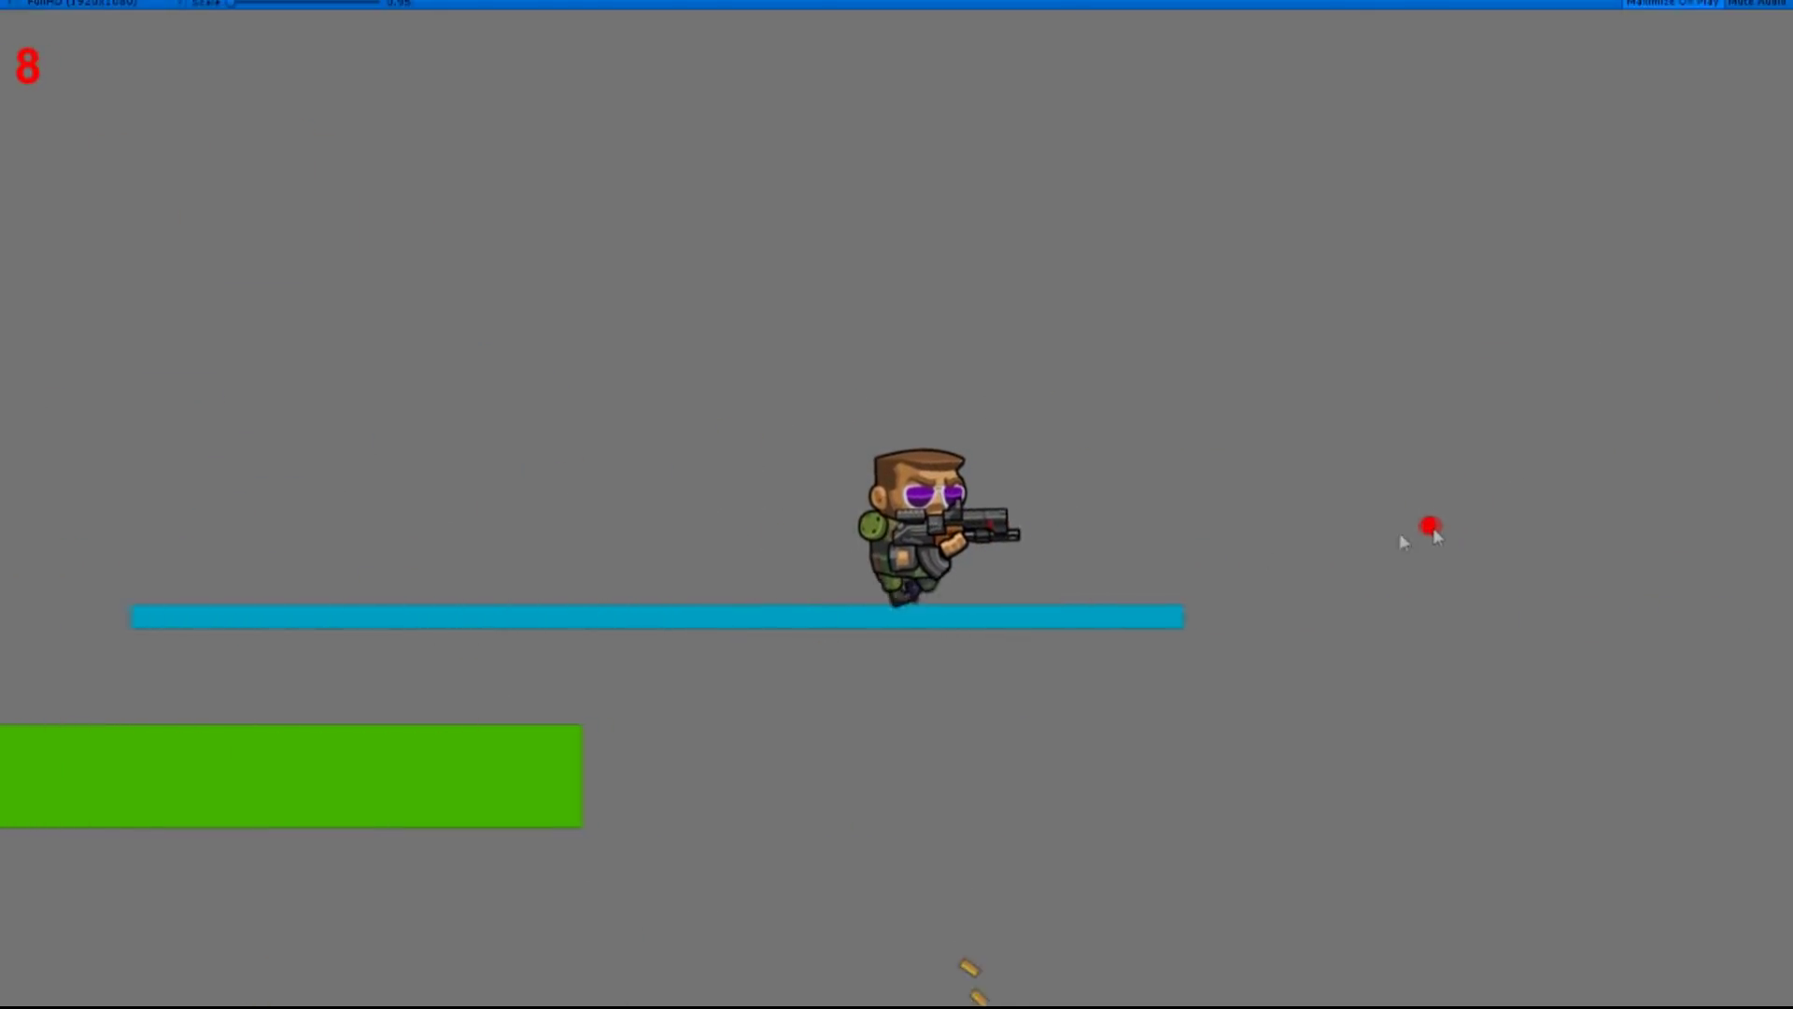
pyautogui.press('a')
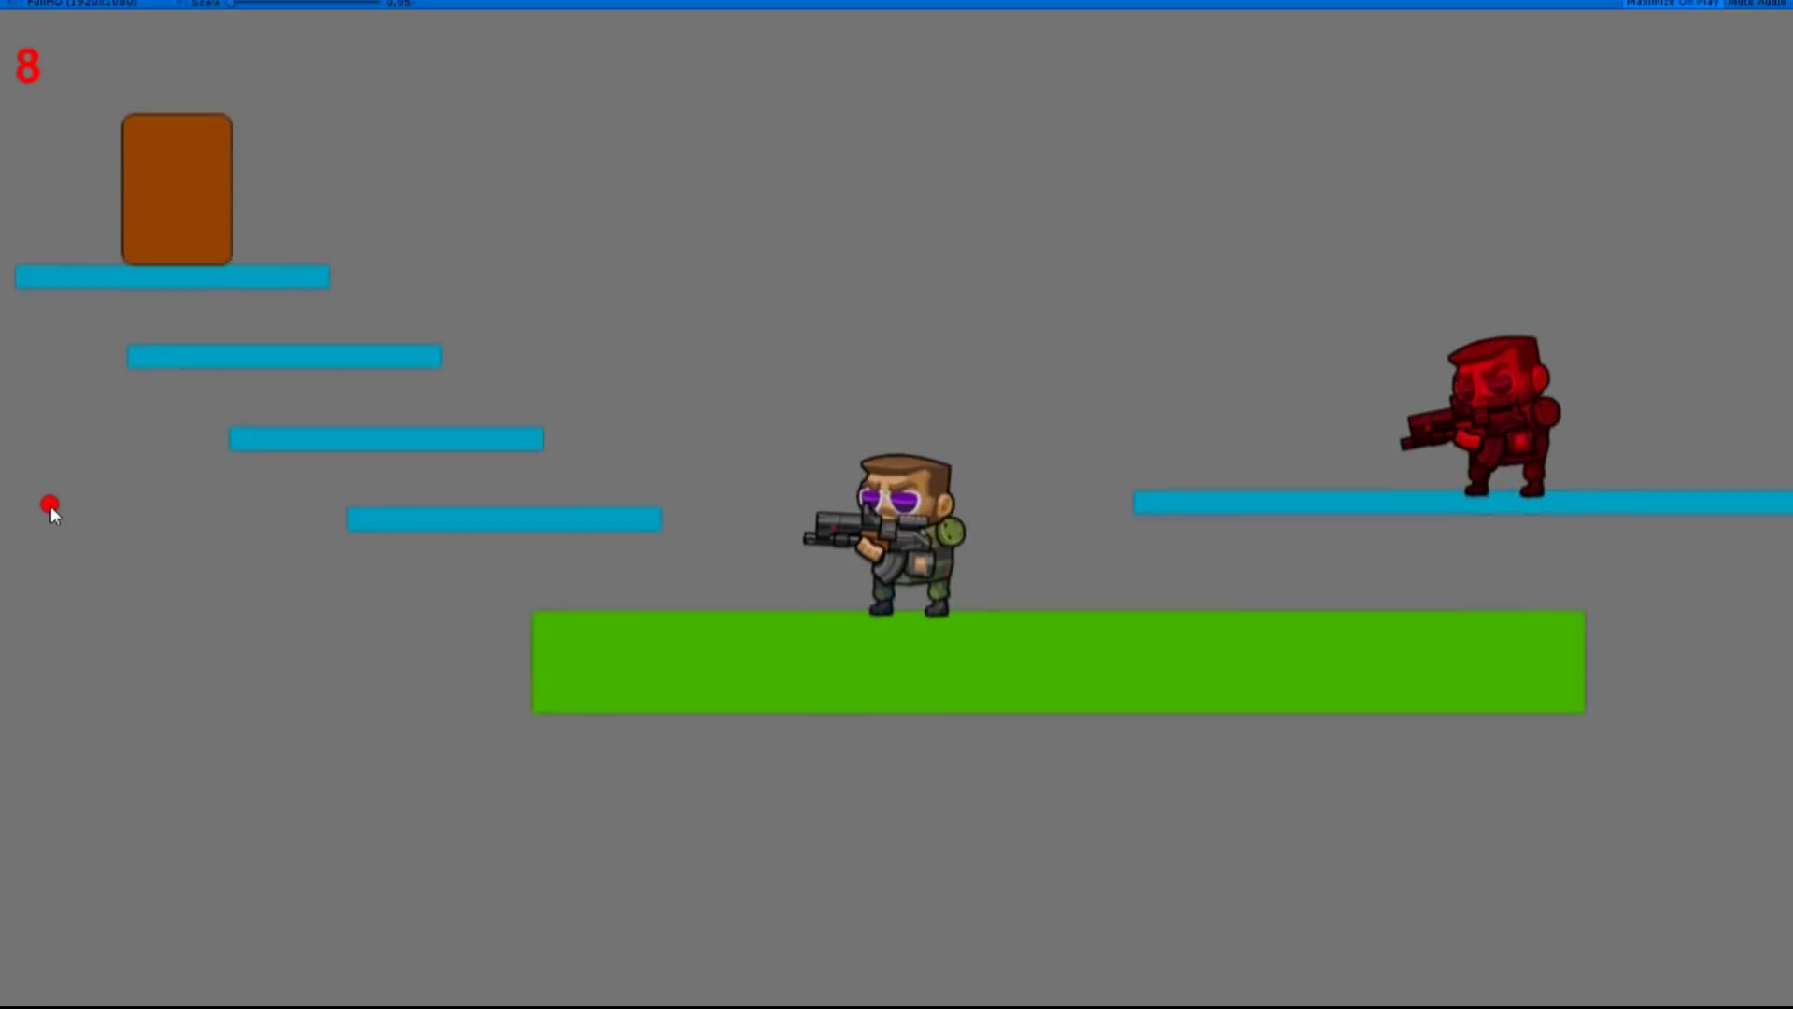
pyautogui.click(892, 3)
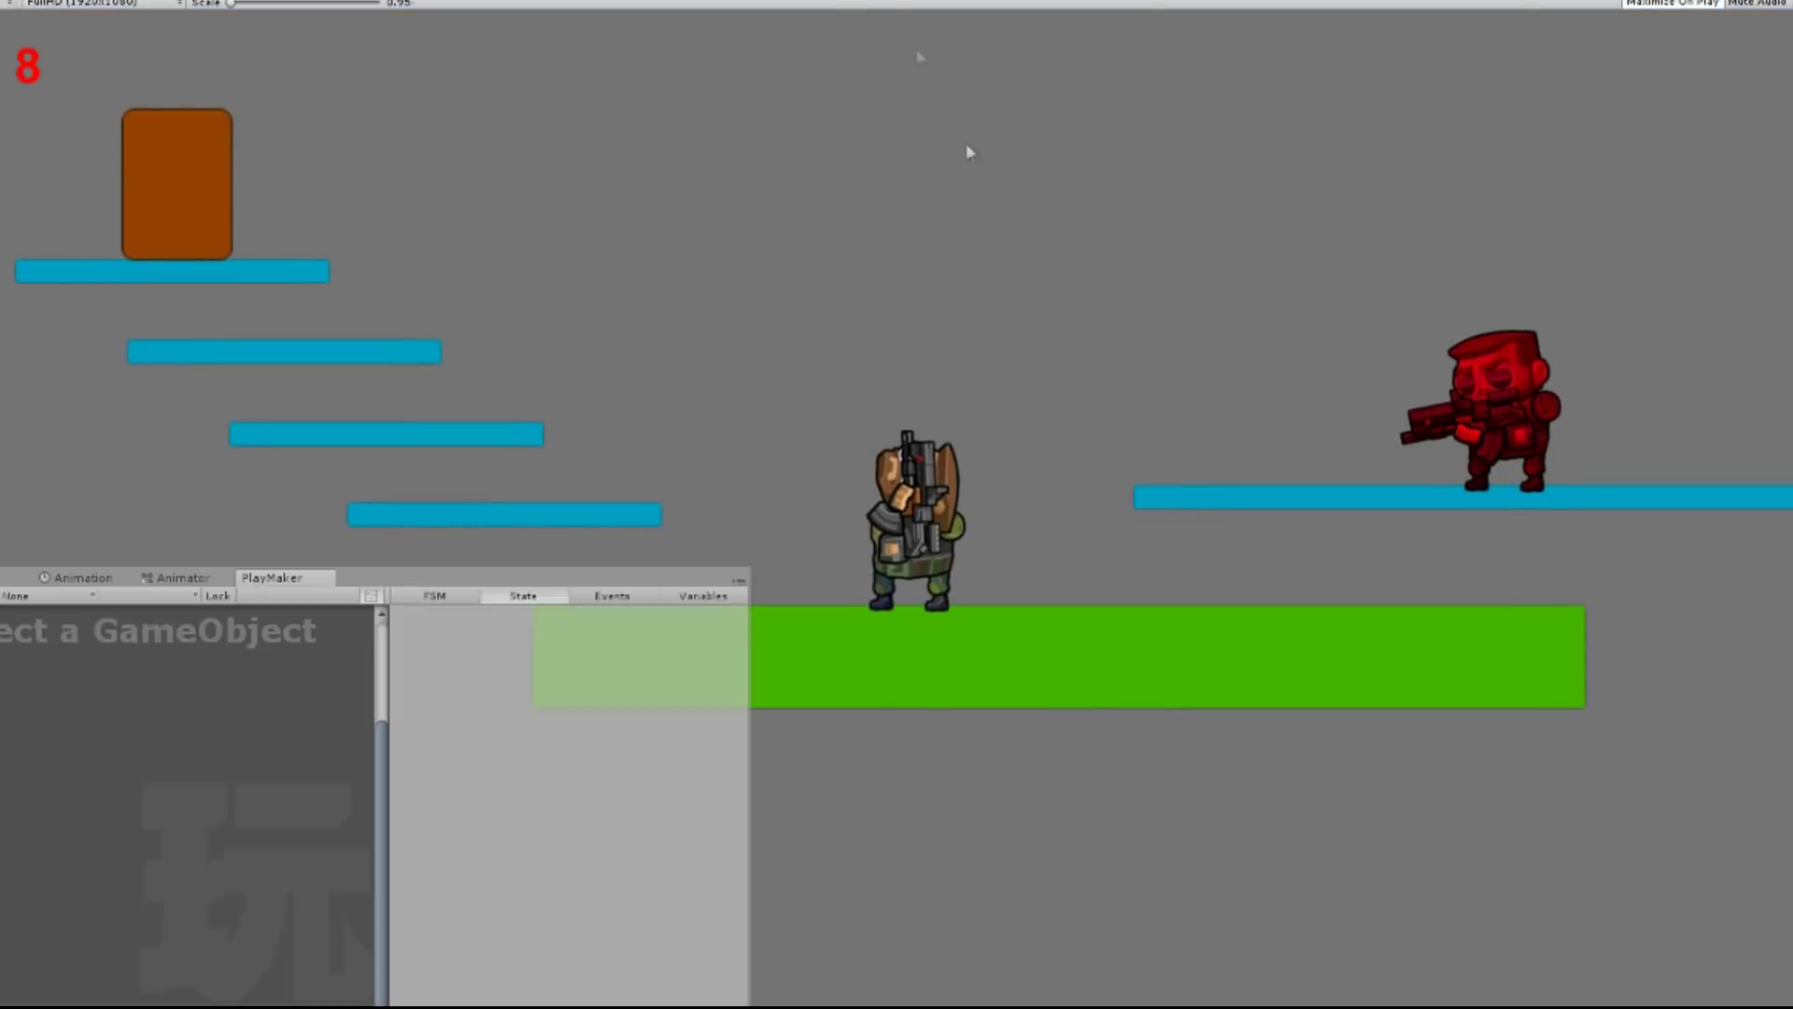